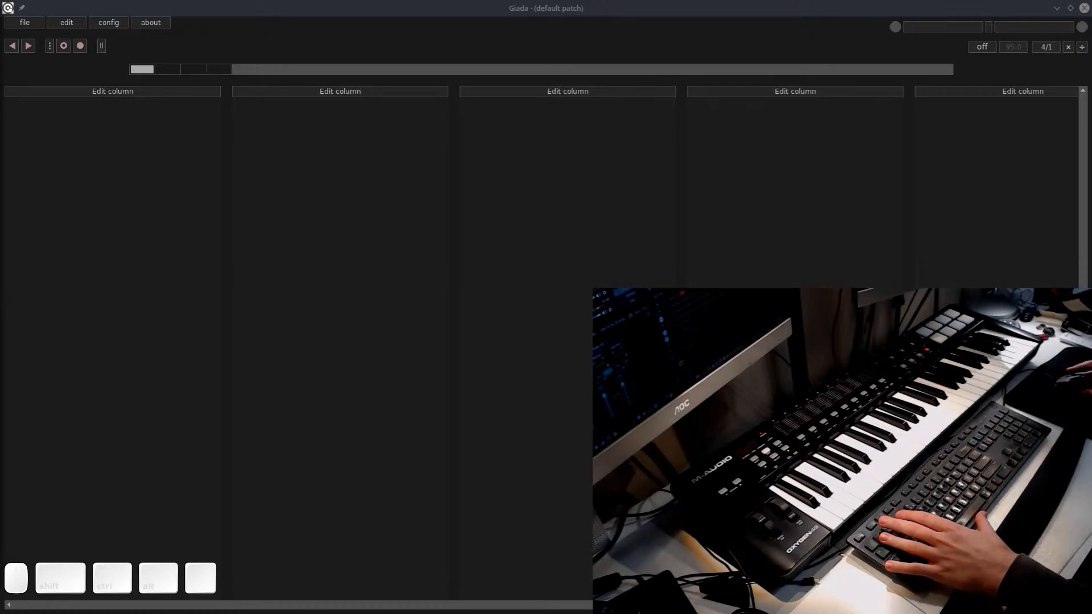
Show the drop-down terminal and highlight the carla-patchbay launch command, leaving the terminal hidden again
{"action": "mouse_move", "coordinate": [743, 8]}
{"action": "left_mouse_down"}
{"action": "mouse_move", "coordinate": [700, 16]}
{"action": "mouse_move", "coordinate": [751, 68]}
{"action": "mouse_move", "coordinate": [748, 3]}
{"action": "left_mouse_up"}
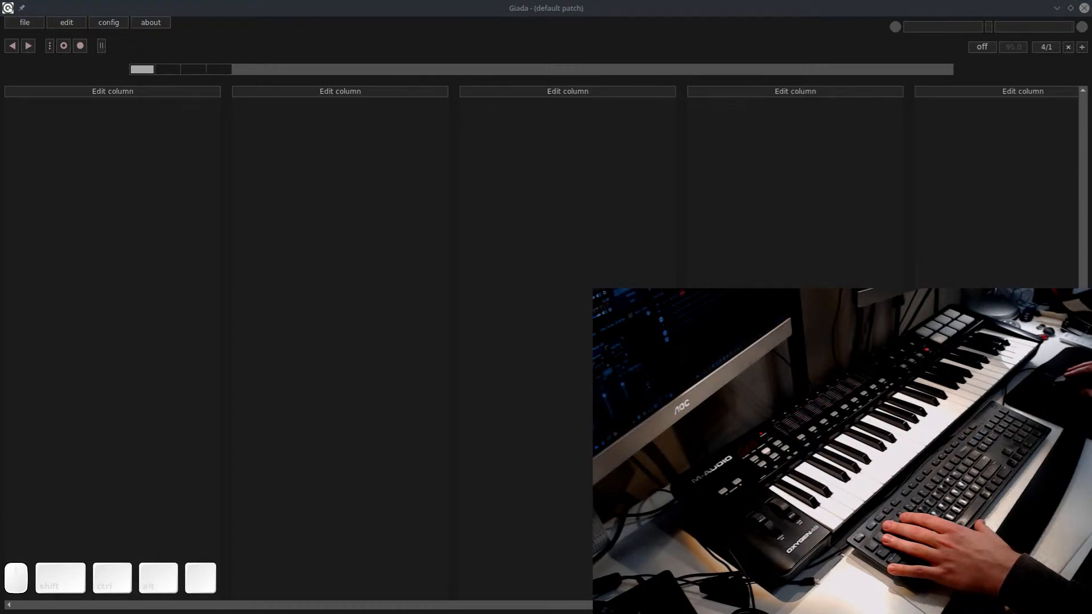
{"action": "key", "text": "F12"}
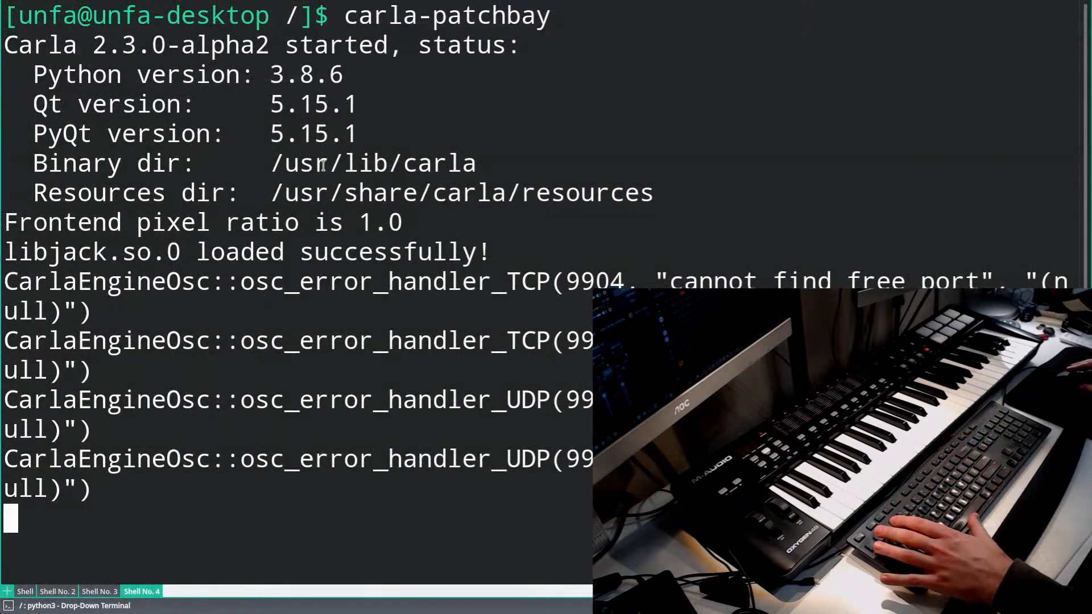
{"action": "left_click_drag", "start_coordinate": [341, 16], "coordinate": [579, 17]}
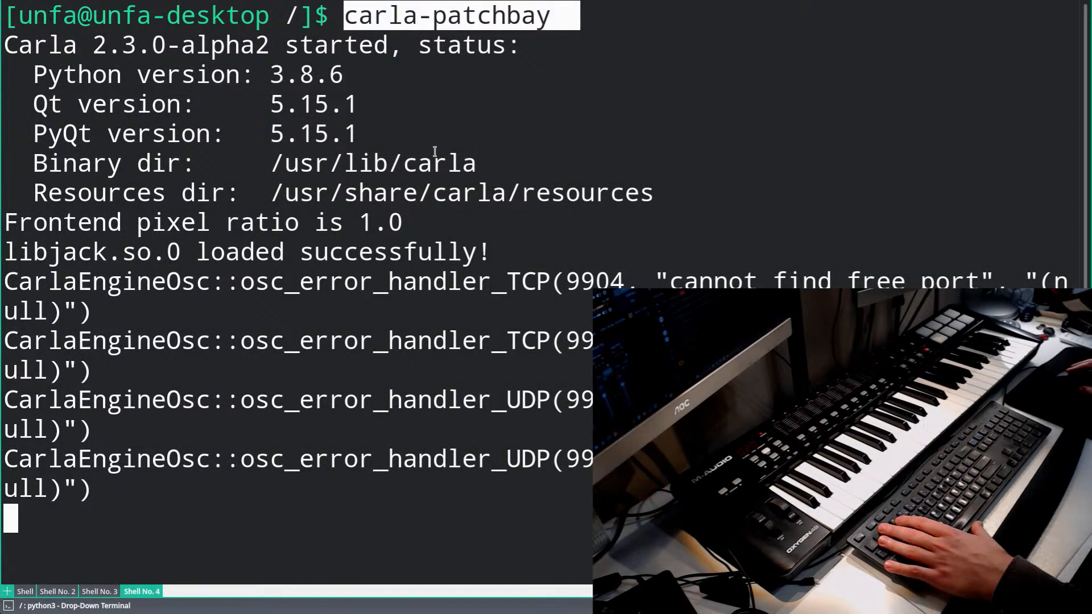
{"action": "left_click", "coordinate": [577, 36]}
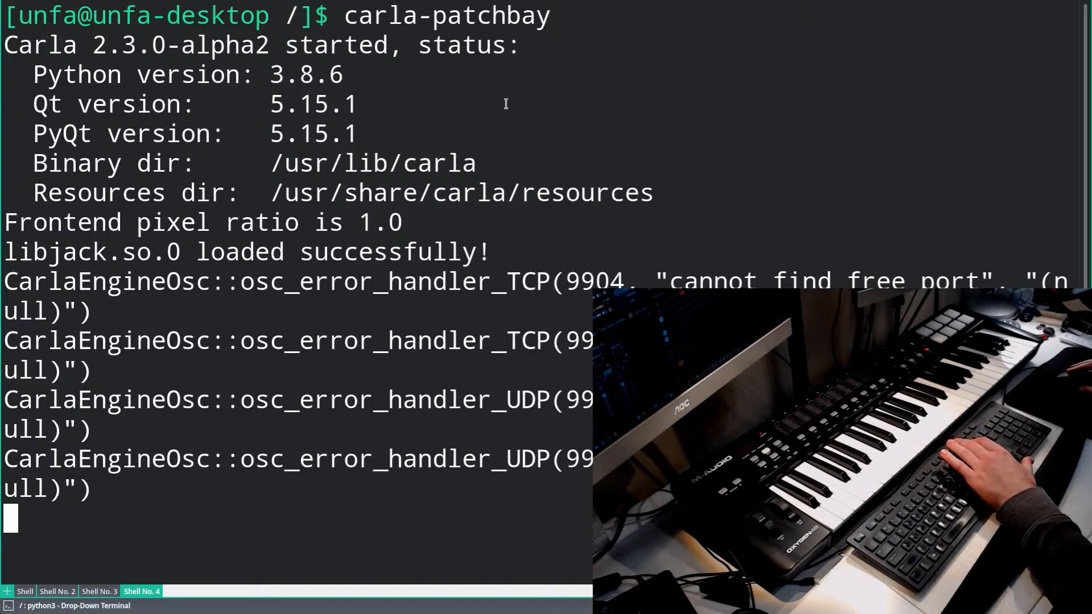
{"action": "key", "text": "F12"}
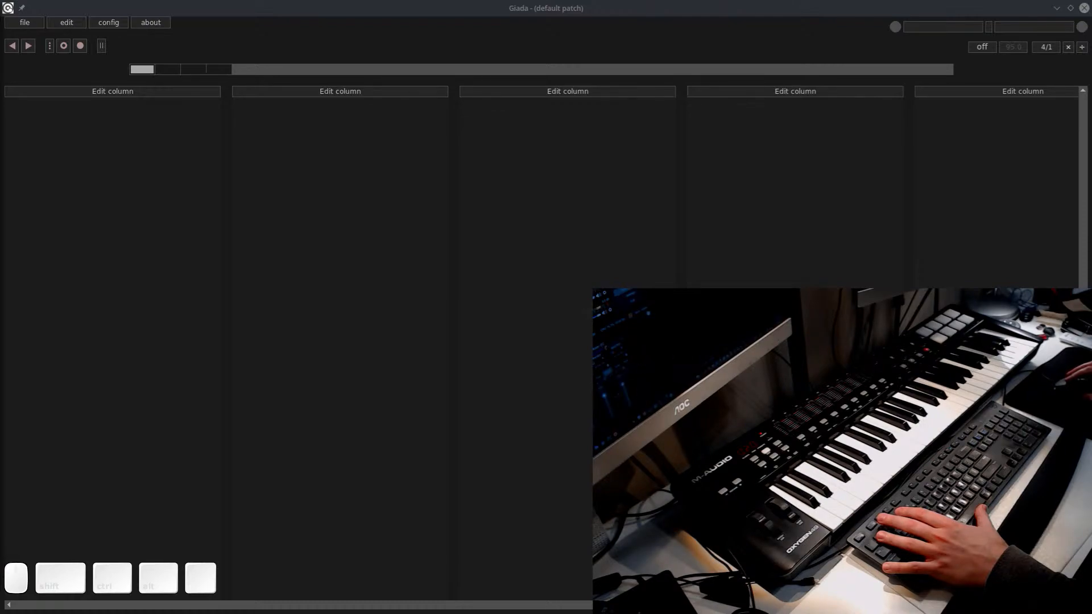
Switch to the Carla window with the empty patch, maximize it and hide its side panel
{"action": "key", "text": "alt+Tab"}
{"action": "key", "text": "alt+Tab"}
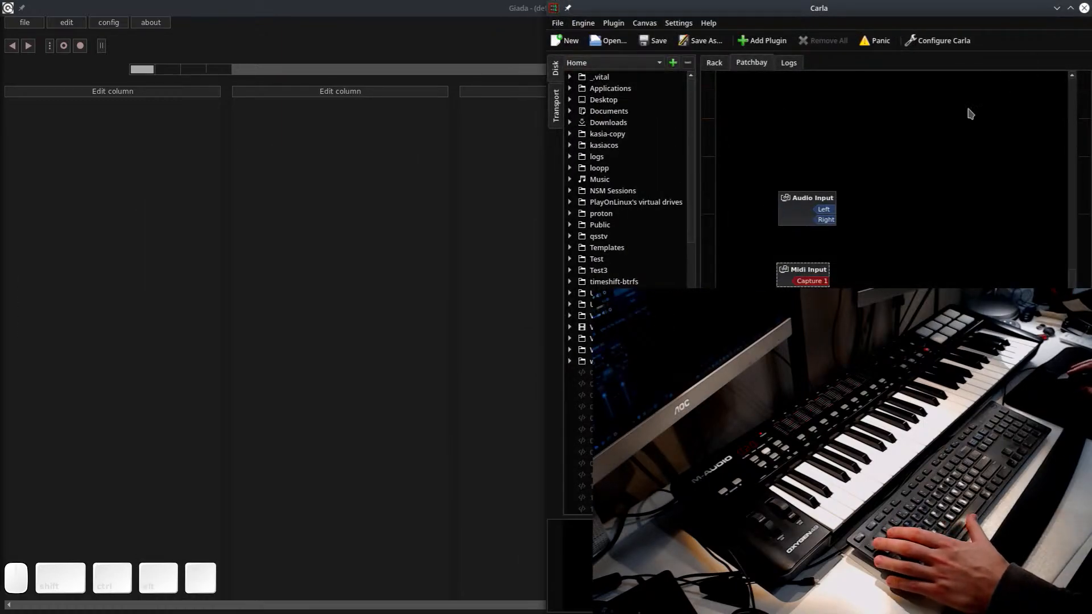
{"action": "left_click", "coordinate": [1070, 8]}
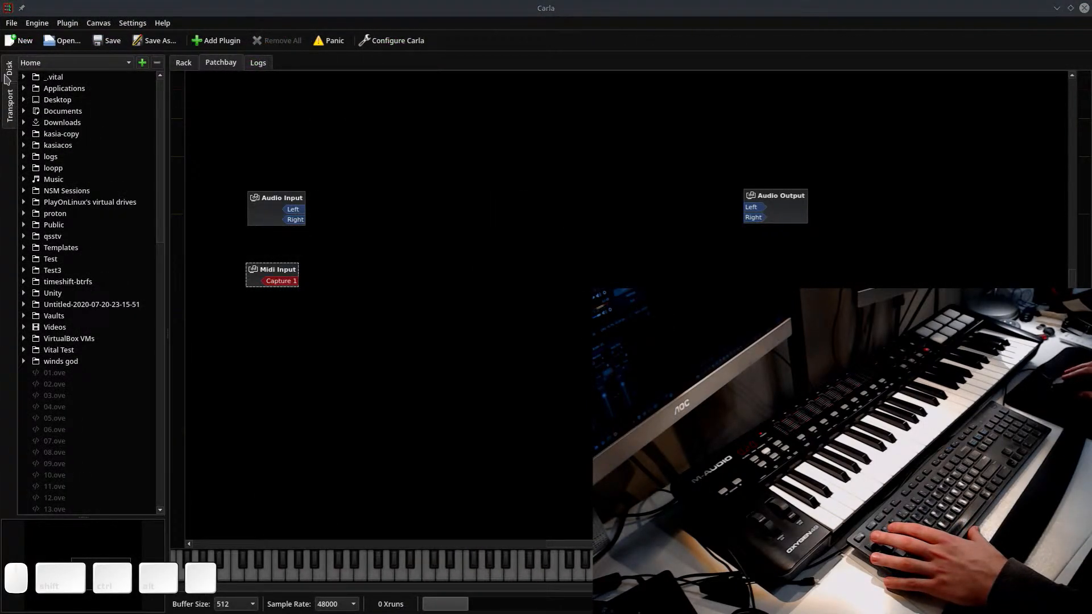
{"action": "left_click", "coordinate": [9, 103]}
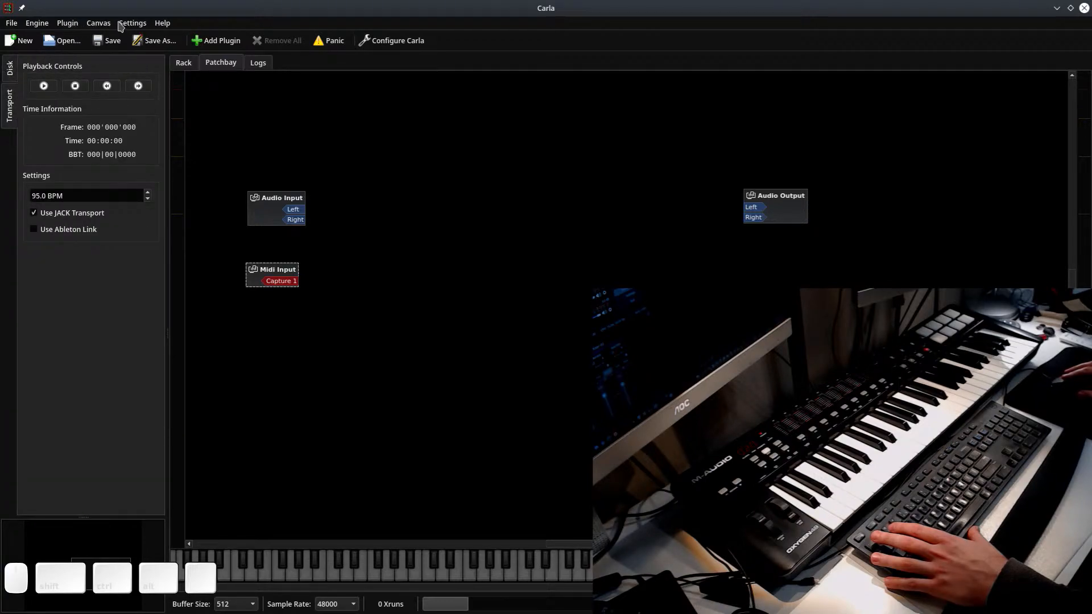
{"action": "left_click", "coordinate": [98, 25]}
{"action": "mouse_move", "coordinate": [125, 24]}
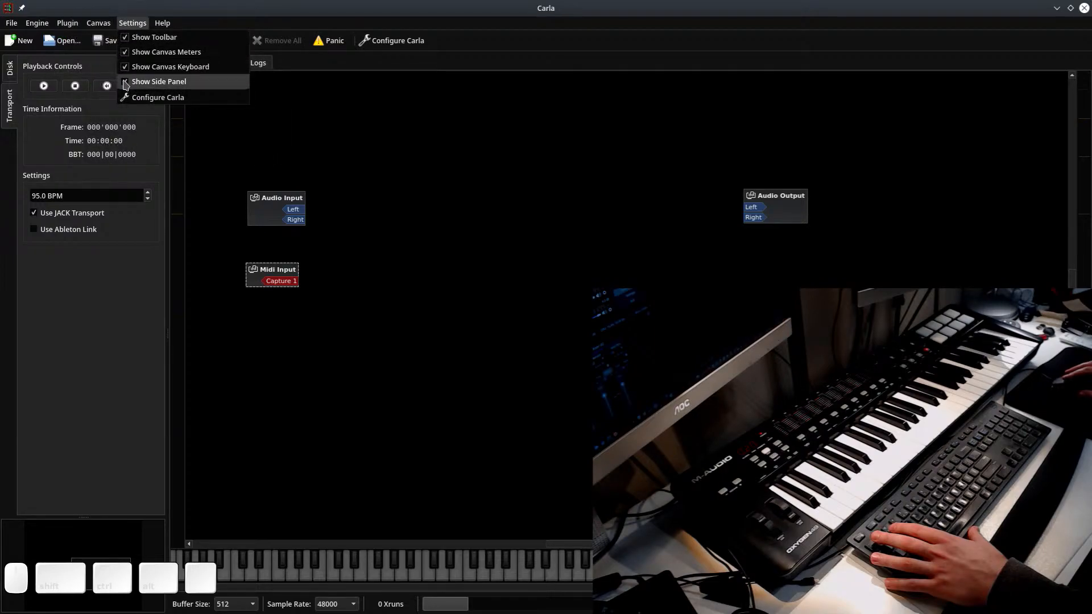
{"action": "left_click", "coordinate": [143, 82]}
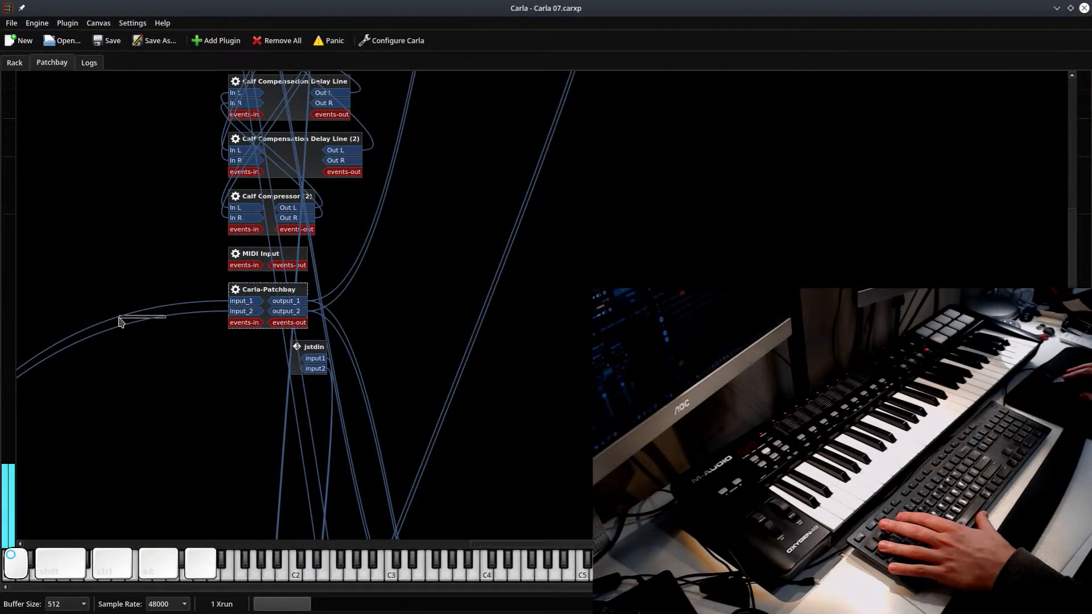
In the Carla 07 patchbay, move the Carla-Patchbay node out of the plugin column and put it back below MIDI Input
{"action": "left_click_drag", "start_coordinate": [268, 291], "coordinate": [126, 298]}
{"action": "scroll", "coordinate": [95, 402], "scroll_direction": "left", "scroll_amount": 3}
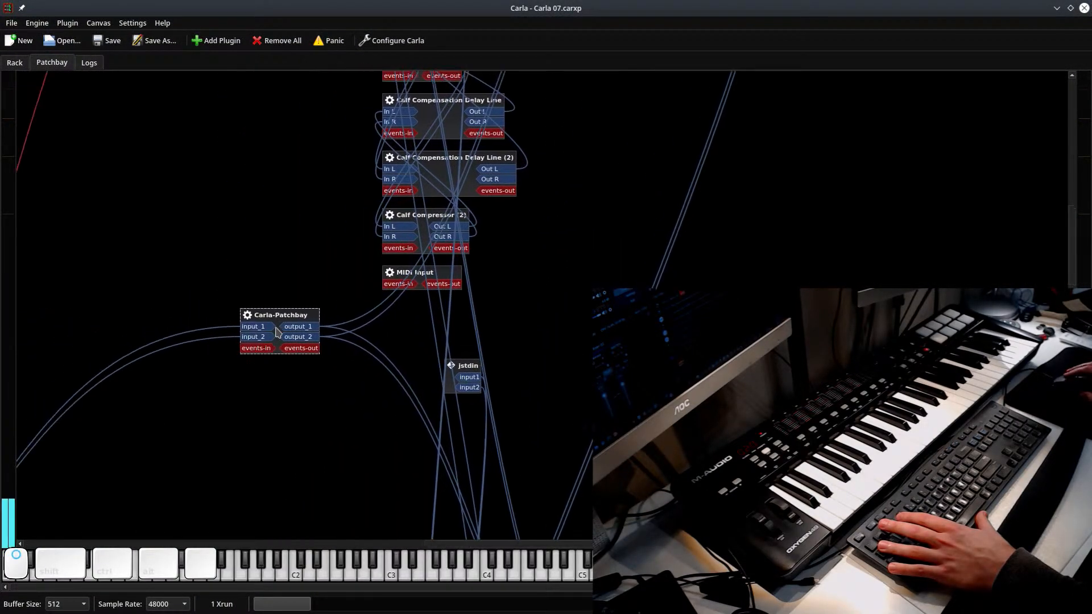
{"action": "scroll", "coordinate": [296, 335], "scroll_direction": "up", "scroll_amount": 3}
{"action": "scroll", "coordinate": [297, 335], "scroll_direction": "down", "scroll_amount": 3}
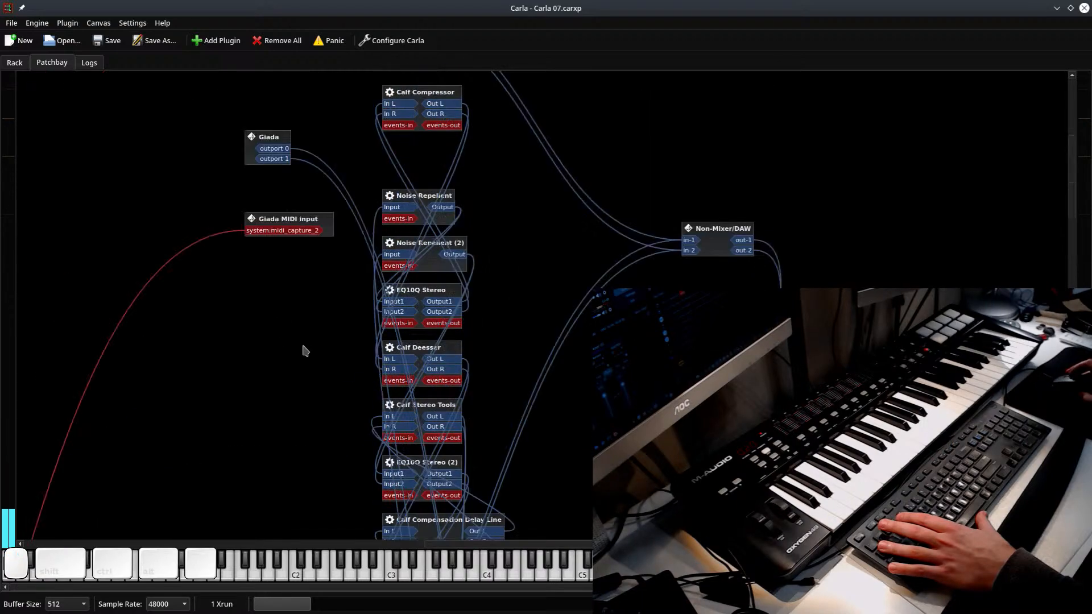
{"action": "scroll", "coordinate": [305, 351], "scroll_direction": "up", "scroll_amount": 3}
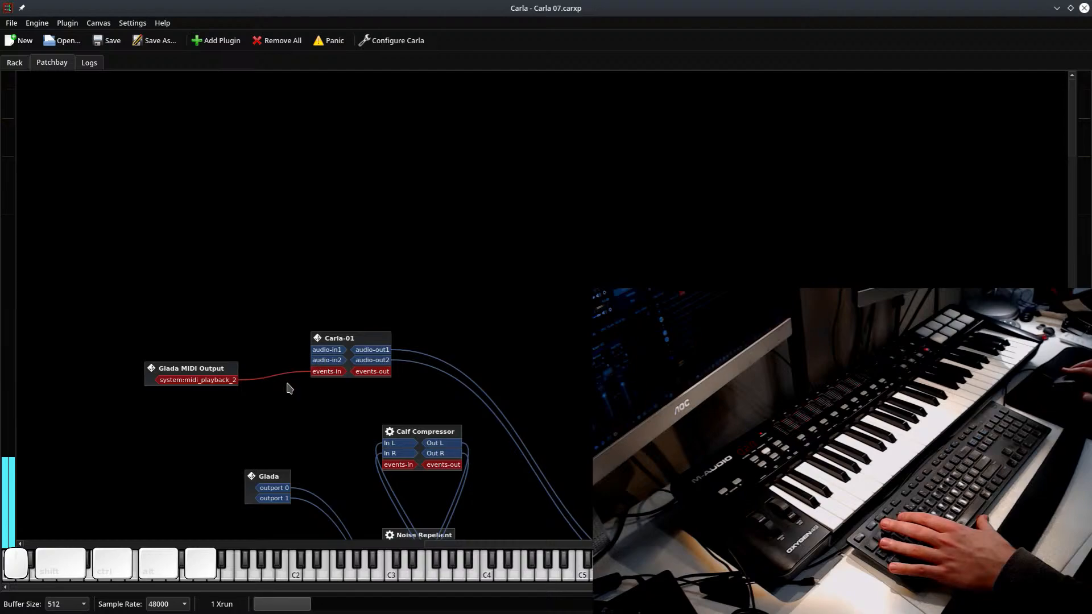
{"action": "scroll", "coordinate": [287, 388], "scroll_direction": "down", "scroll_amount": 5}
{"action": "left_click_drag", "start_coordinate": [269, 383], "coordinate": [308, 379]}
{"action": "left_click_drag", "start_coordinate": [302, 431], "coordinate": [376, 332]}
{"action": "left_click_drag", "start_coordinate": [740, 417], "coordinate": [551, 467]}
{"action": "left_click_drag", "start_coordinate": [209, 311], "coordinate": [311, 296]}
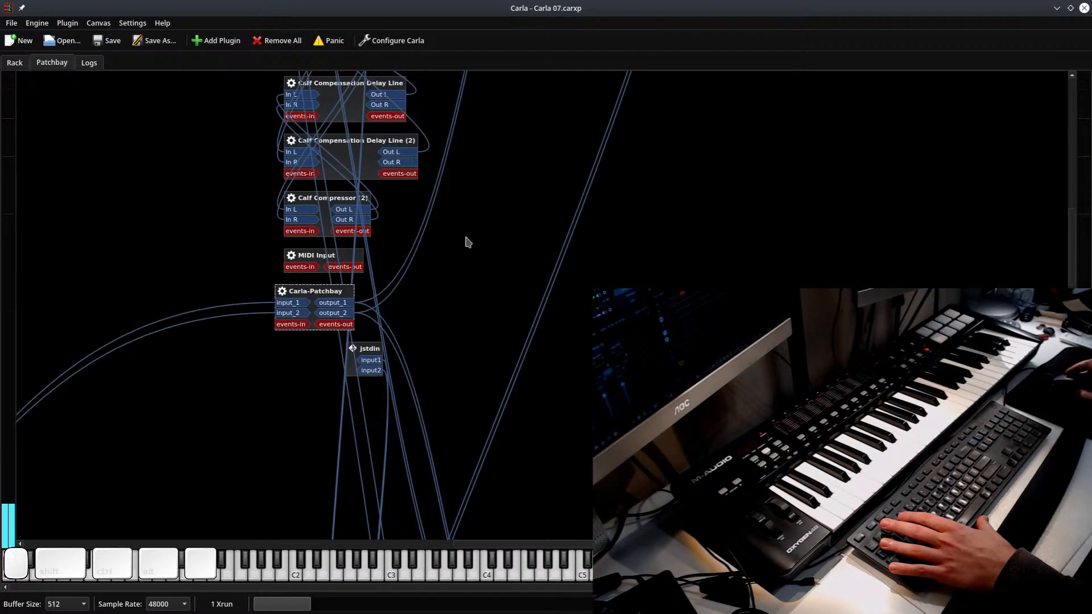
Examine the Carla-01 node and its connections, highlighting its events-in and events-out ports
{"action": "left_click_drag", "start_coordinate": [503, 205], "coordinate": [490, 547]}
{"action": "left_click_drag", "start_coordinate": [404, 233], "coordinate": [421, 488]}
{"action": "left_click", "coordinate": [284, 176]}
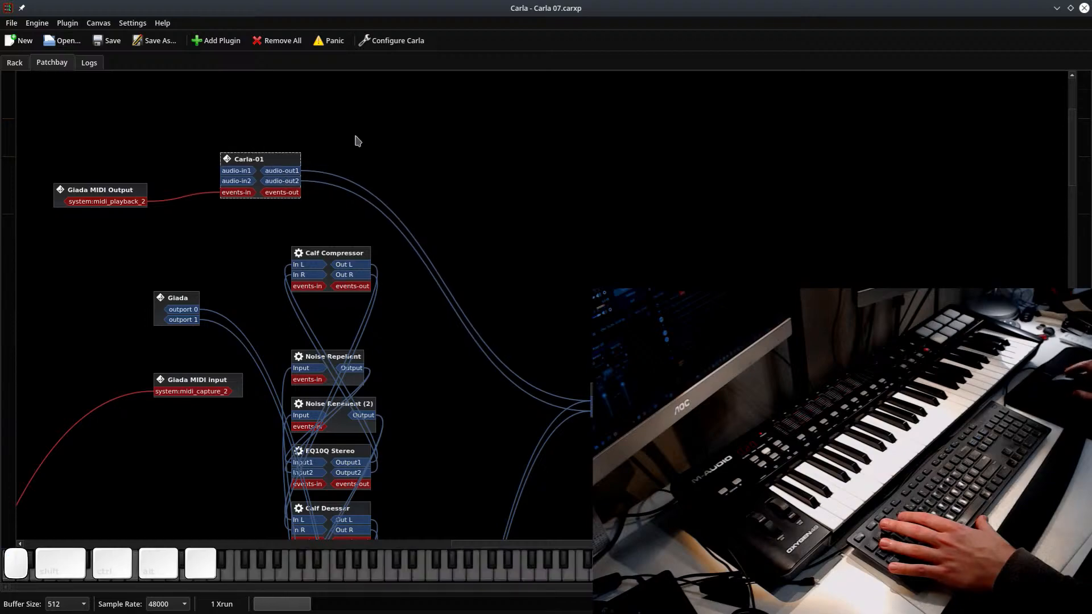
{"action": "left_click_drag", "start_coordinate": [358, 139], "coordinate": [543, 251]}
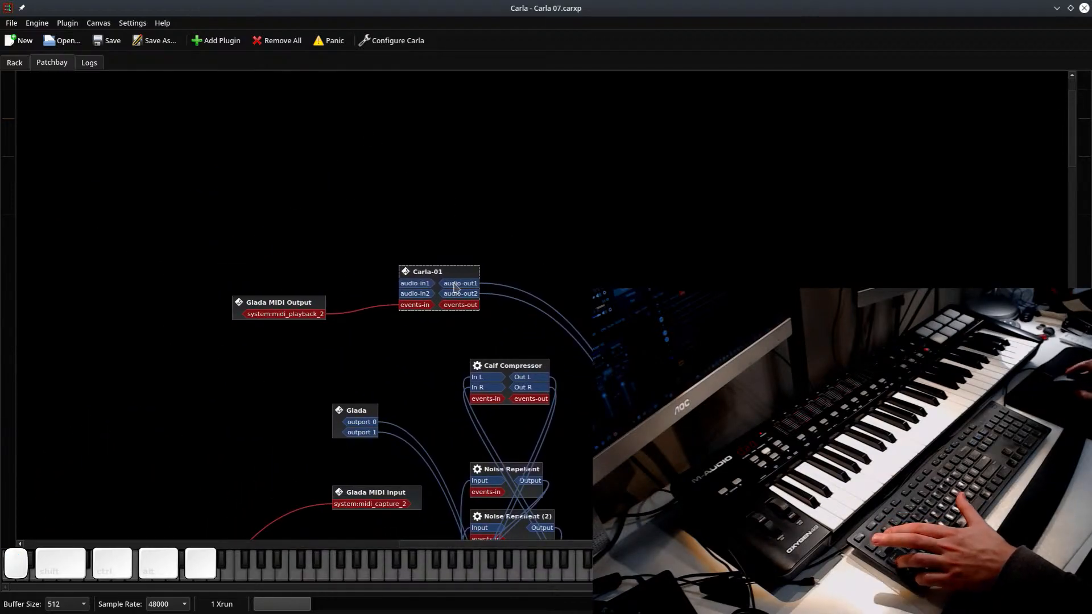
{"action": "scroll", "coordinate": [543, 251], "scroll_direction": "up", "scroll_amount": 10}
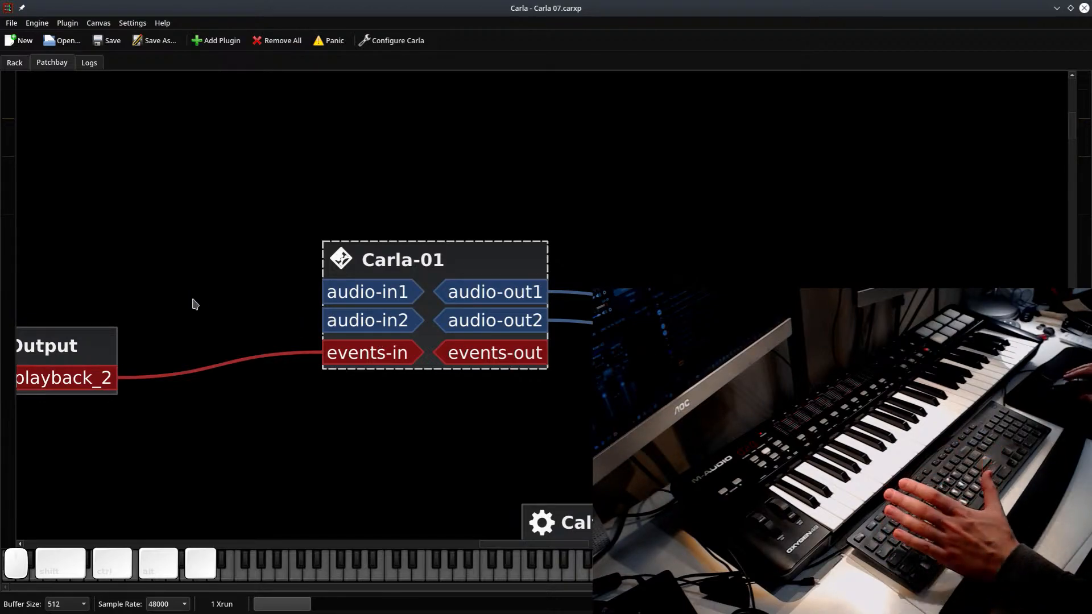
{"action": "left_click_drag", "start_coordinate": [409, 262], "coordinate": [391, 267]}
{"action": "left_click_drag", "start_coordinate": [284, 463], "coordinate": [379, 401]}
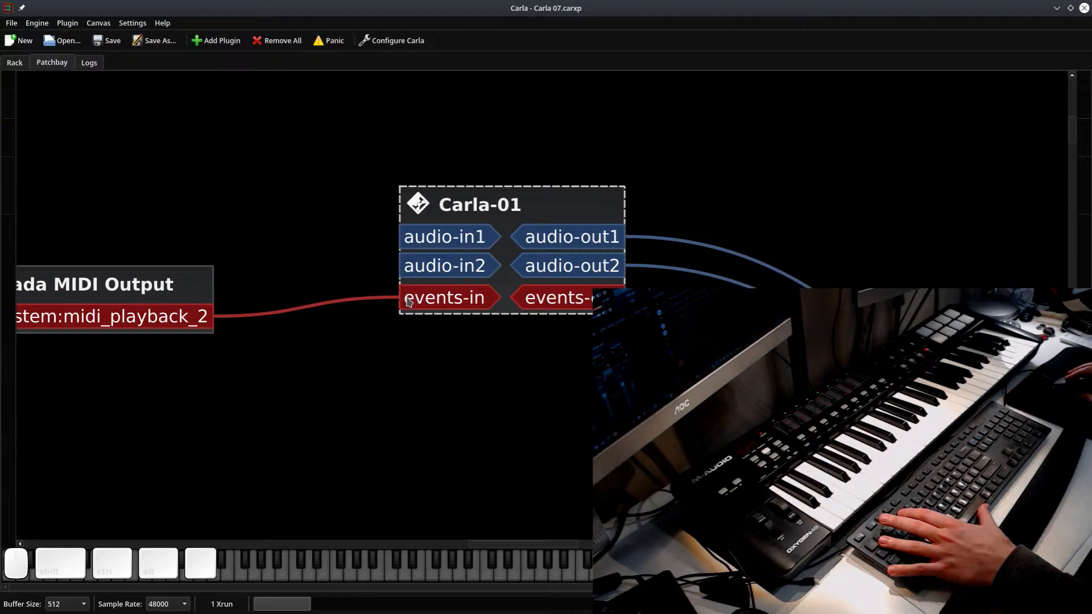
{"action": "left_click", "coordinate": [447, 300]}
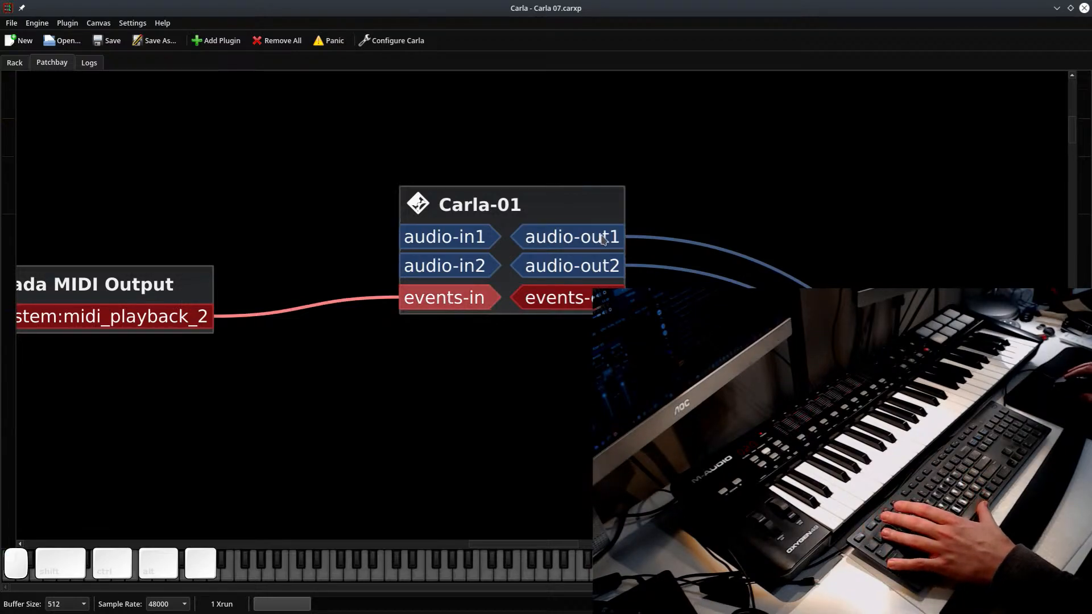
{"action": "left_click", "coordinate": [560, 297]}
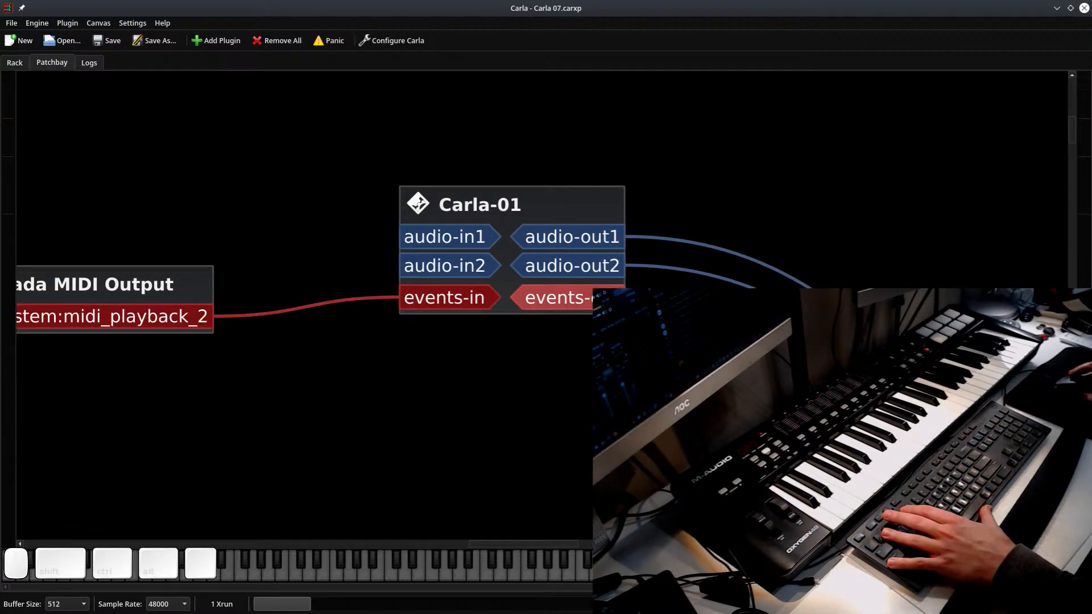
{"action": "left_click_drag", "start_coordinate": [637, 342], "coordinate": [602, 356]}
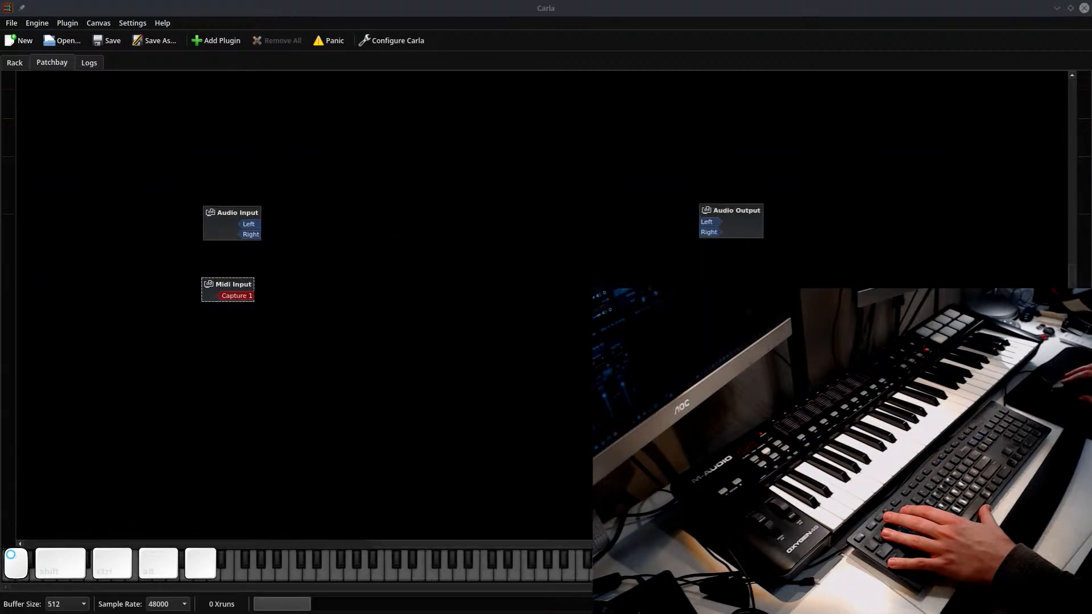
Switch to the empty Carla patch and spread its nodes apart, moving Midi Input lower and Audio Input farther from Audio Output
{"action": "left_click", "coordinate": [488, 279]}
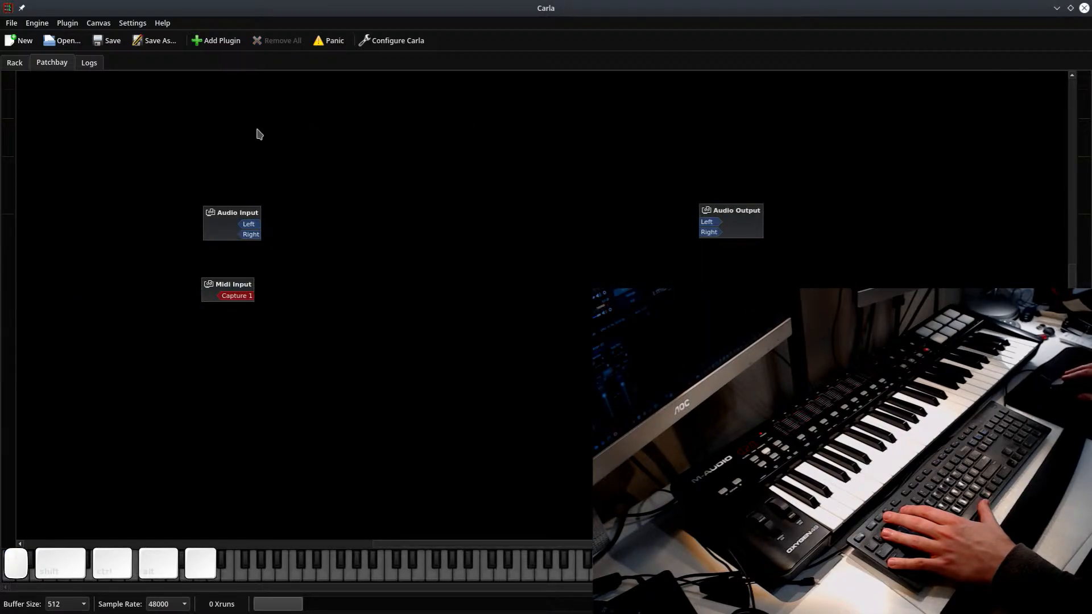
{"action": "scroll", "coordinate": [324, 325], "scroll_direction": "up", "scroll_amount": 1}
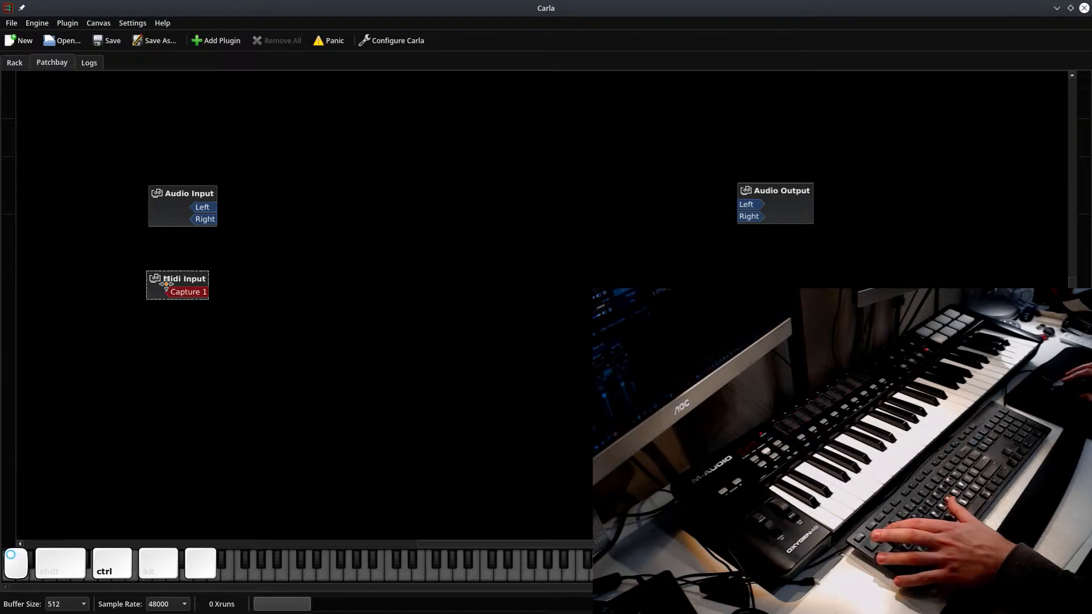
{"action": "left_click_drag", "start_coordinate": [166, 283], "coordinate": [109, 409]}
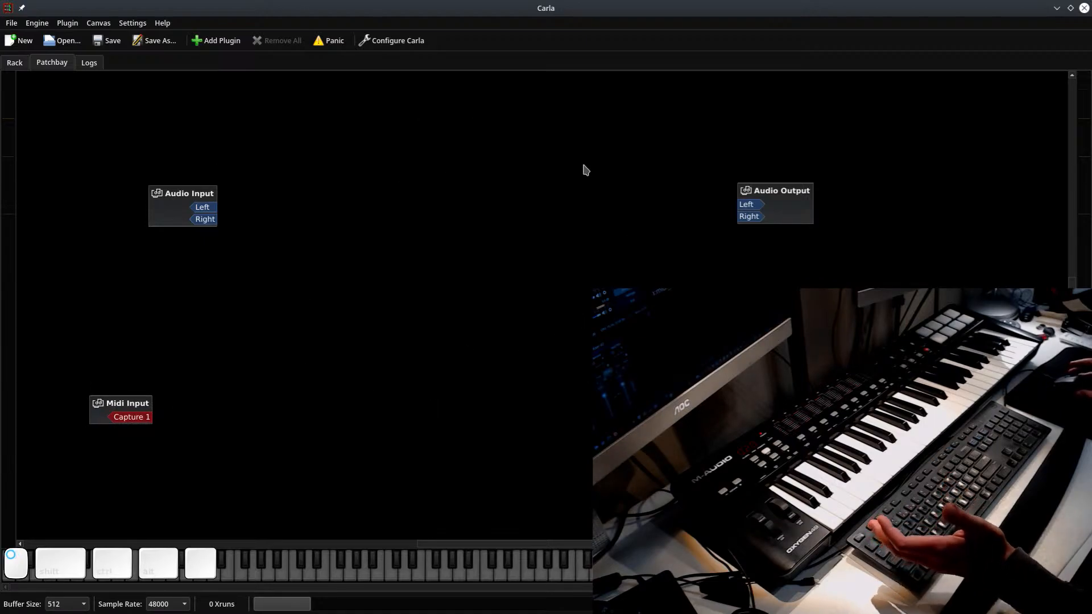
{"action": "left_click_drag", "start_coordinate": [170, 192], "coordinate": [106, 205]}
{"action": "left_click_drag", "start_coordinate": [808, 193], "coordinate": [804, 196]}
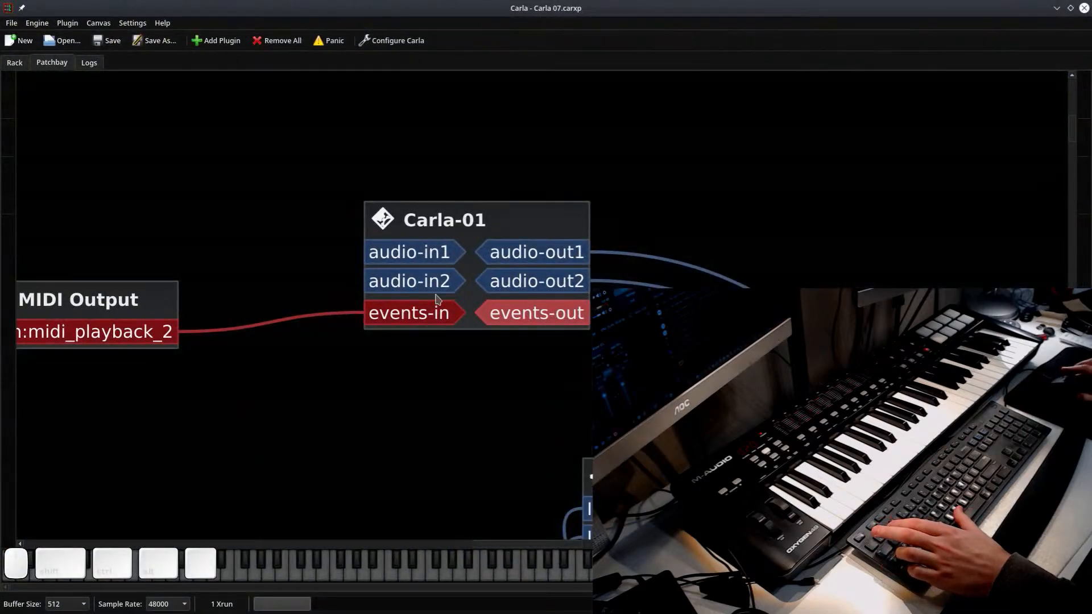
Switch back to the Carla 07 patchbay and stack Giada MIDI Output above Giada MIDI input, both to the left of Carla-01
{"action": "scroll", "coordinate": [512, 391], "scroll_direction": "down", "scroll_amount": 4}
{"action": "left_click_drag", "start_coordinate": [452, 392], "coordinate": [494, 314]}
{"action": "left_click_drag", "start_coordinate": [375, 277], "coordinate": [382, 255]}
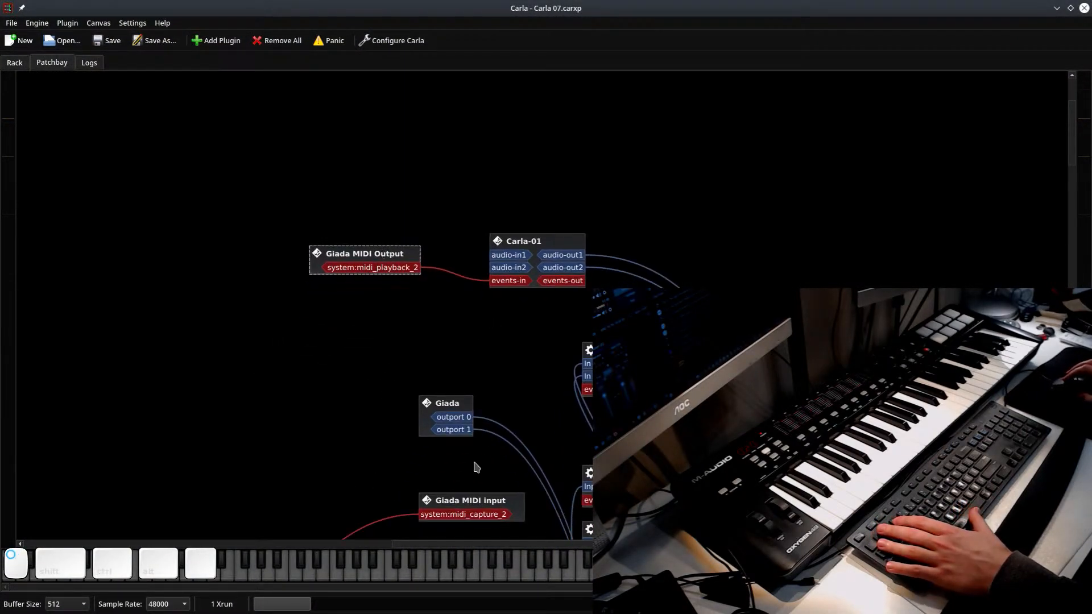
{"action": "left_click_drag", "start_coordinate": [477, 505], "coordinate": [329, 323]}
{"action": "left_click_drag", "start_coordinate": [392, 259], "coordinate": [355, 265]}
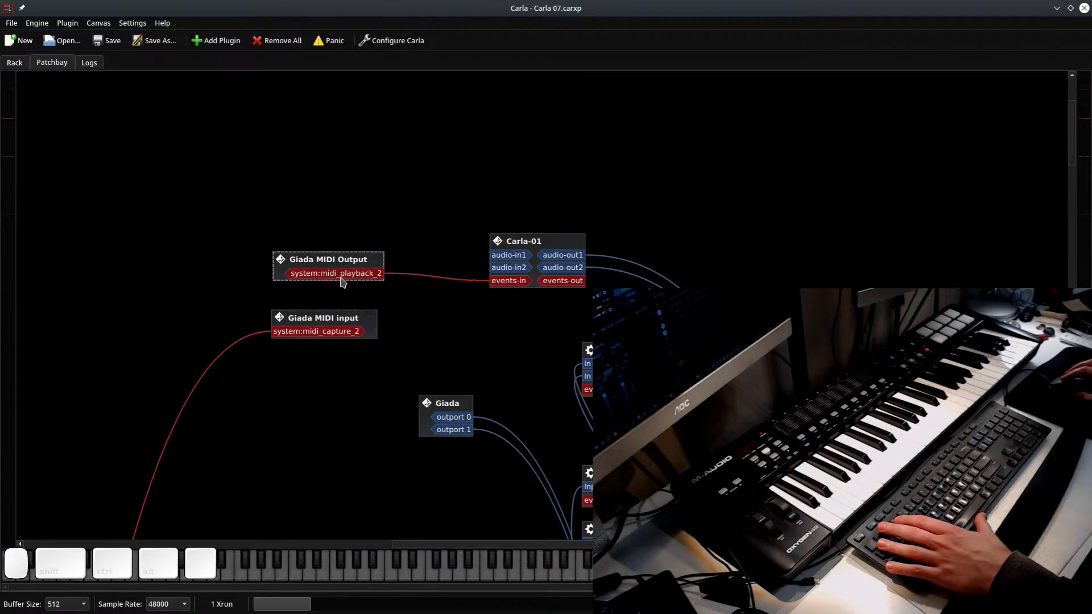
{"action": "left_click_drag", "start_coordinate": [552, 247], "coordinate": [551, 241]}
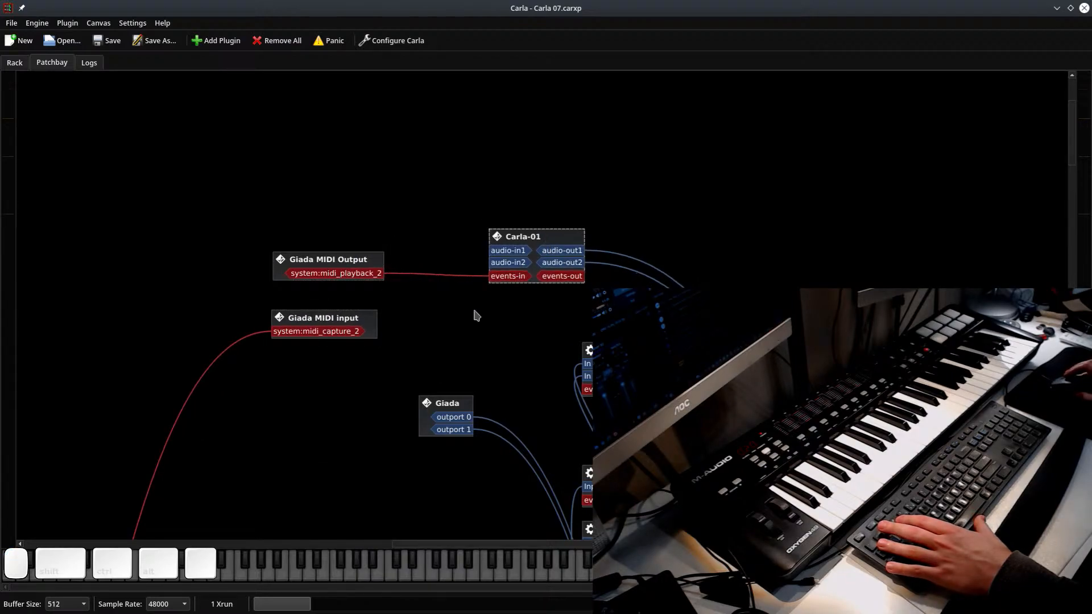
Move the system capture node up to the left of the Giada MIDI input node and realign Giada MIDI input
{"action": "left_click_drag", "start_coordinate": [329, 442], "coordinate": [616, 80]}
{"action": "left_click_drag", "start_coordinate": [429, 446], "coordinate": [364, 491]}
{"action": "left_click_drag", "start_coordinate": [253, 481], "coordinate": [170, 261]}
{"action": "left_click_drag", "start_coordinate": [384, 275], "coordinate": [393, 291]}
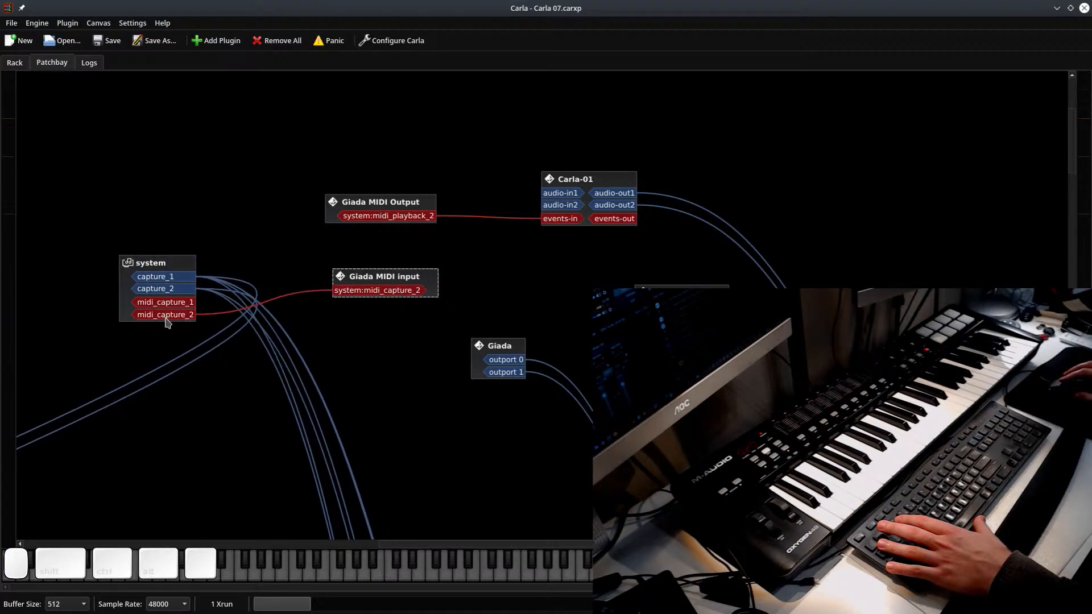
Connect the system node's midi_capture_2 port to the events-in port of Carla-01
{"action": "left_click_drag", "start_coordinate": [189, 317], "coordinate": [555, 219]}
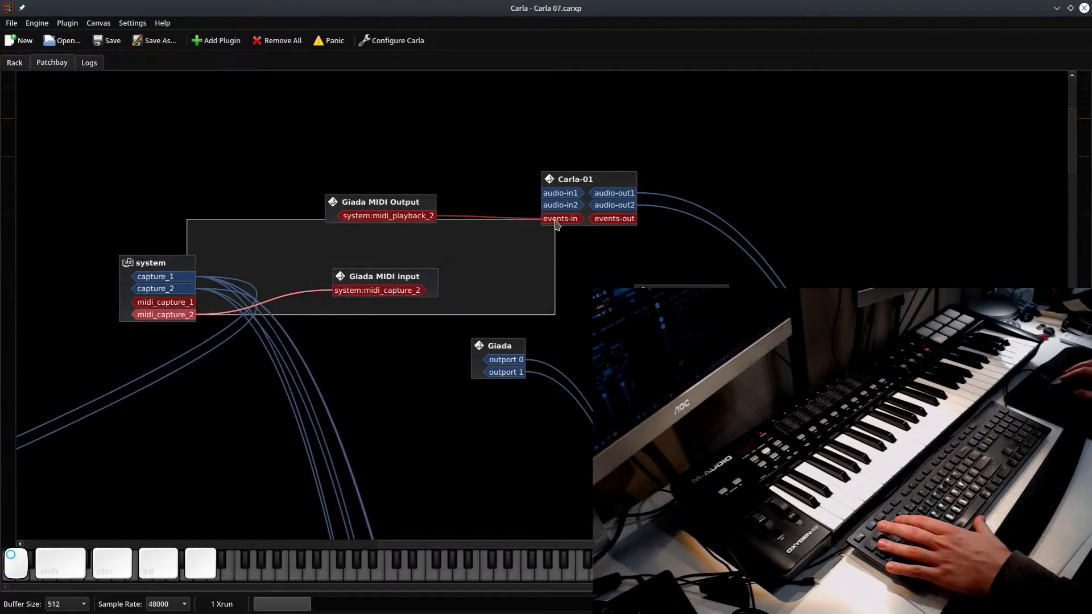
{"action": "left_click_drag", "start_coordinate": [185, 318], "coordinate": [326, 298]}
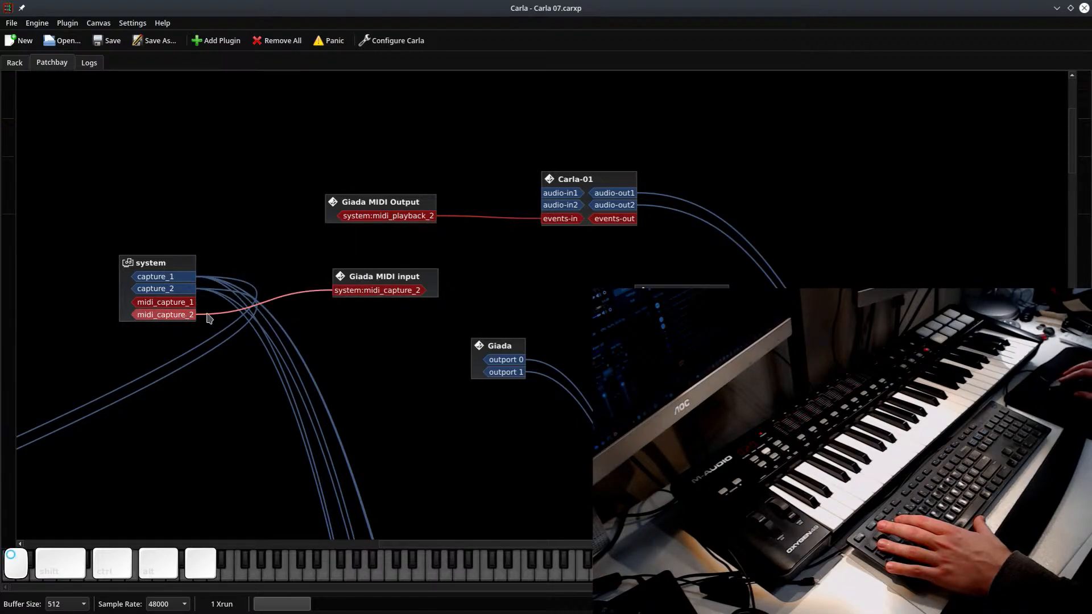
{"action": "left_click_drag", "start_coordinate": [208, 315], "coordinate": [402, 270]}
{"action": "scroll", "coordinate": [343, 329], "scroll_direction": "down", "scroll_amount": 3}
{"action": "left_click_drag", "start_coordinate": [237, 320], "coordinate": [375, 308]}
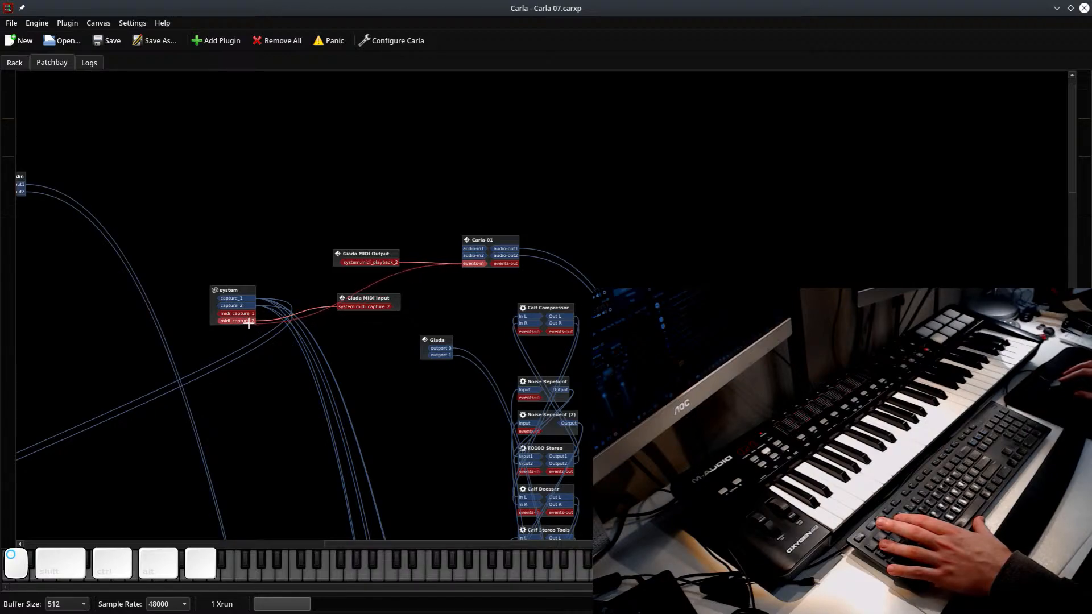
Spread out the Giada MIDI input, Carla-01 and Giada MIDI Output nodes so their MIDI cables no longer overlap
{"action": "left_click_drag", "start_coordinate": [377, 299], "coordinate": [448, 307]}
{"action": "left_click_drag", "start_coordinate": [489, 240], "coordinate": [484, 243]}
{"action": "left_click_drag", "start_coordinate": [370, 254], "coordinate": [332, 243]}
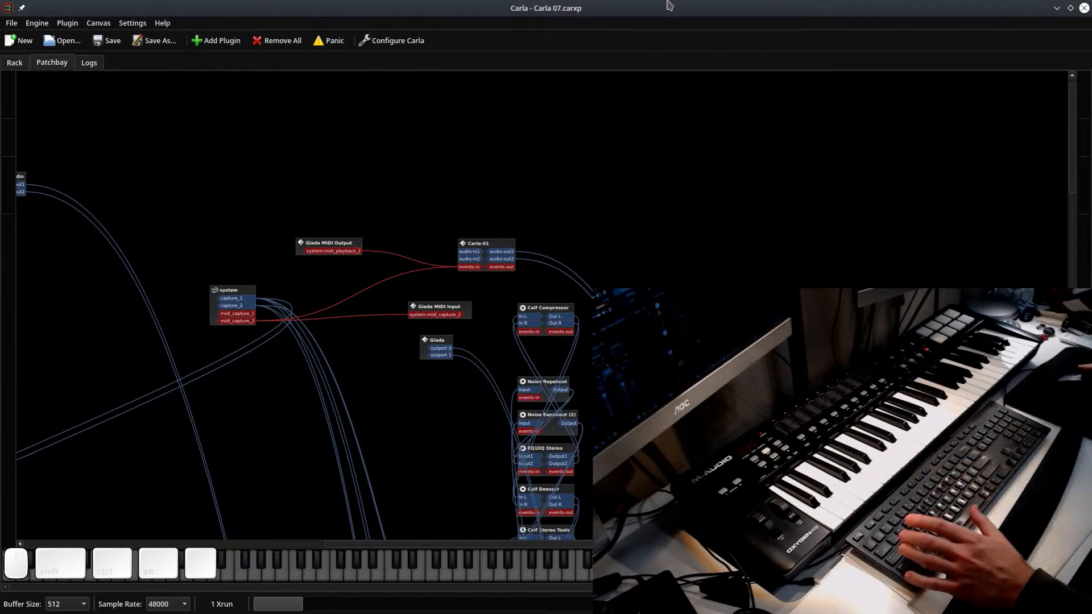
{"action": "left_click", "coordinate": [1056, 9]}
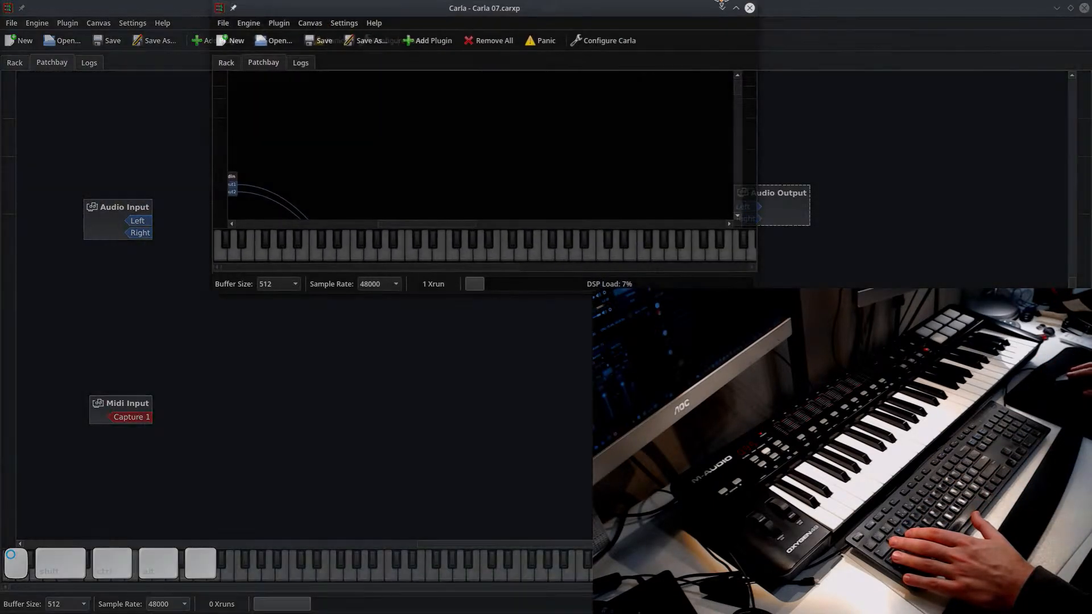
{"action": "left_click_drag", "start_coordinate": [721, 2], "coordinate": [721, 0]}
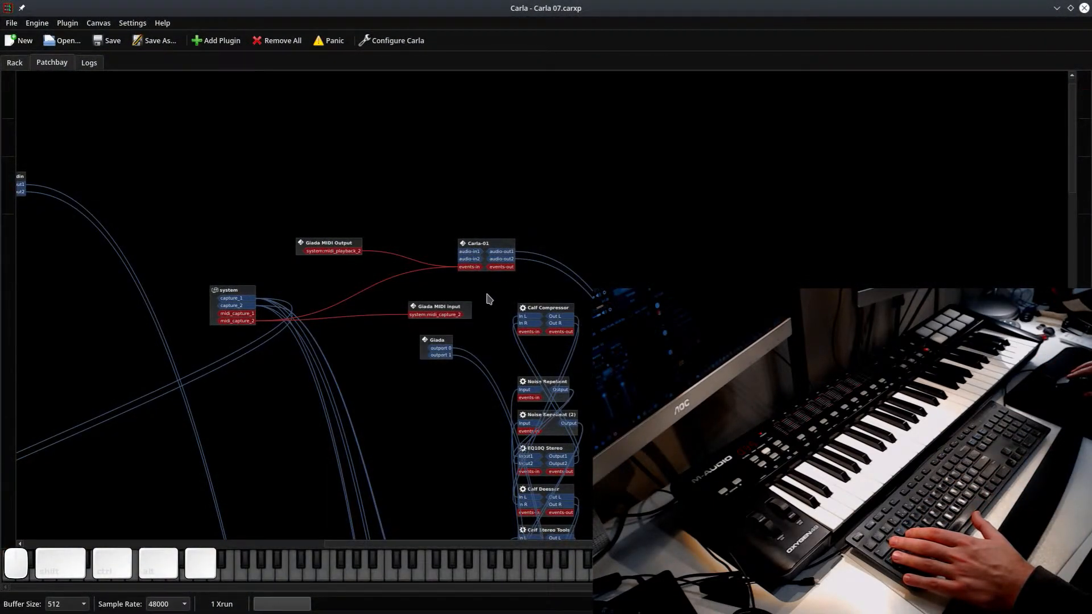
Move the system playback node so it sits beyond the Giada and Calf Compressor nodes, above Non-Mixer/DAW
{"action": "left_click", "coordinate": [501, 248]}
{"action": "scroll", "coordinate": [760, 243], "scroll_direction": "down", "scroll_amount": 10}
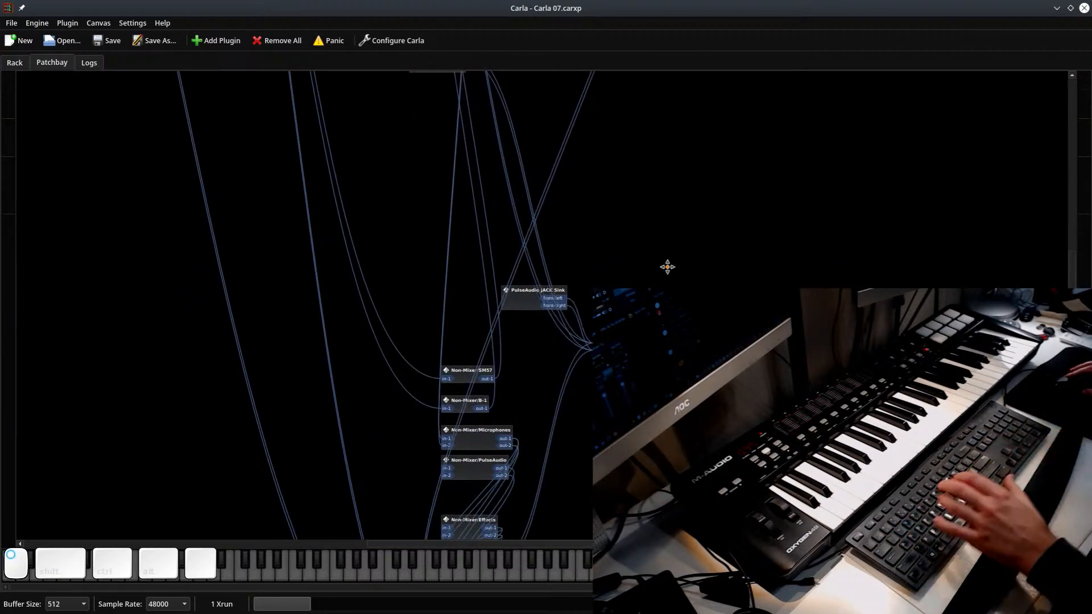
{"action": "scroll", "coordinate": [665, 264], "scroll_direction": "up", "scroll_amount": 10}
{"action": "left_click", "coordinate": [824, 111]}
{"action": "left_click_drag", "start_coordinate": [824, 111], "coordinate": [531, 249]}
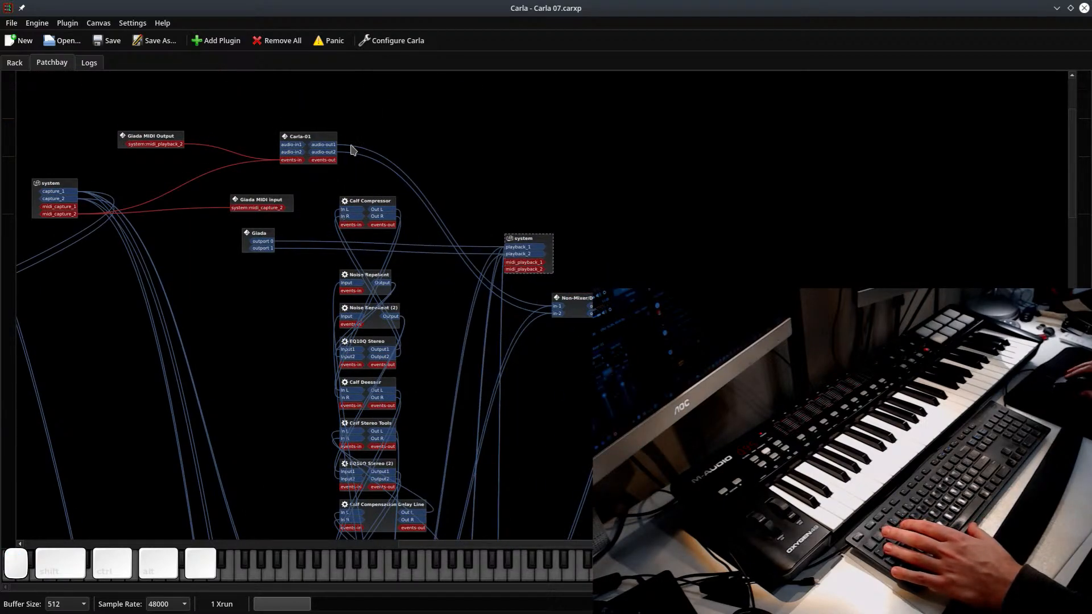
Connect Carla-01's audio-out1 and audio-out2 to the system node's playback_1 and playback_2, nudging the Giada node clear
{"action": "scroll", "coordinate": [285, 246], "scroll_direction": "up", "scroll_amount": 3}
{"action": "scroll", "coordinate": [284, 262], "scroll_direction": "down", "scroll_amount": 3}
{"action": "left_click_drag", "start_coordinate": [265, 220], "coordinate": [257, 237]}
{"action": "left_click_drag", "start_coordinate": [323, 130], "coordinate": [540, 233]}
{"action": "left_click_drag", "start_coordinate": [327, 138], "coordinate": [534, 240]}
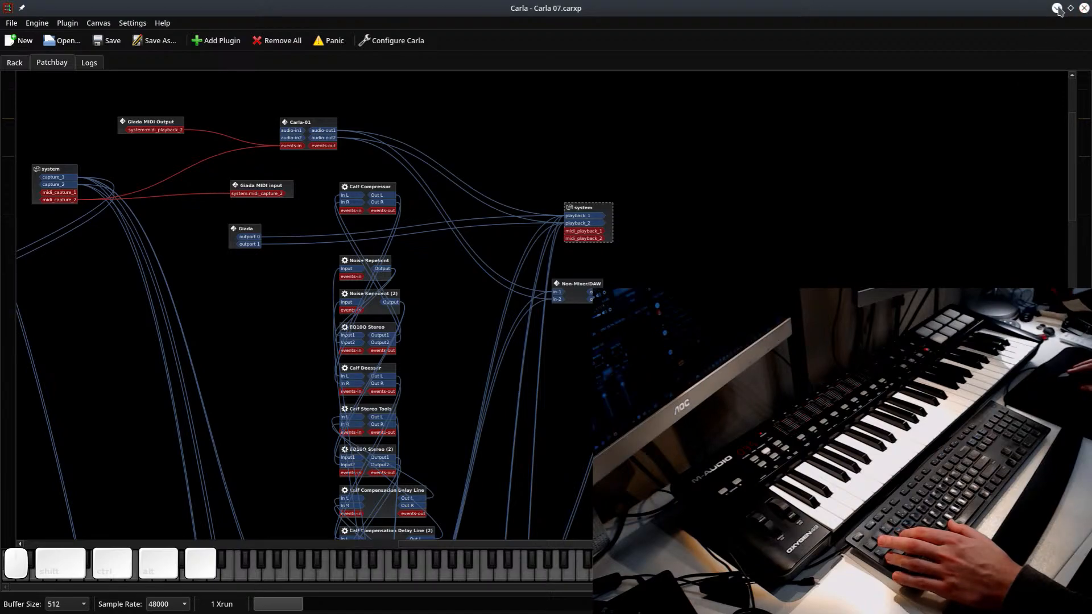
Switch to the empty Carla instance's patchbay and reposition the Midi Input node below Audio Input
{"action": "key", "text": "ctrl+n"}
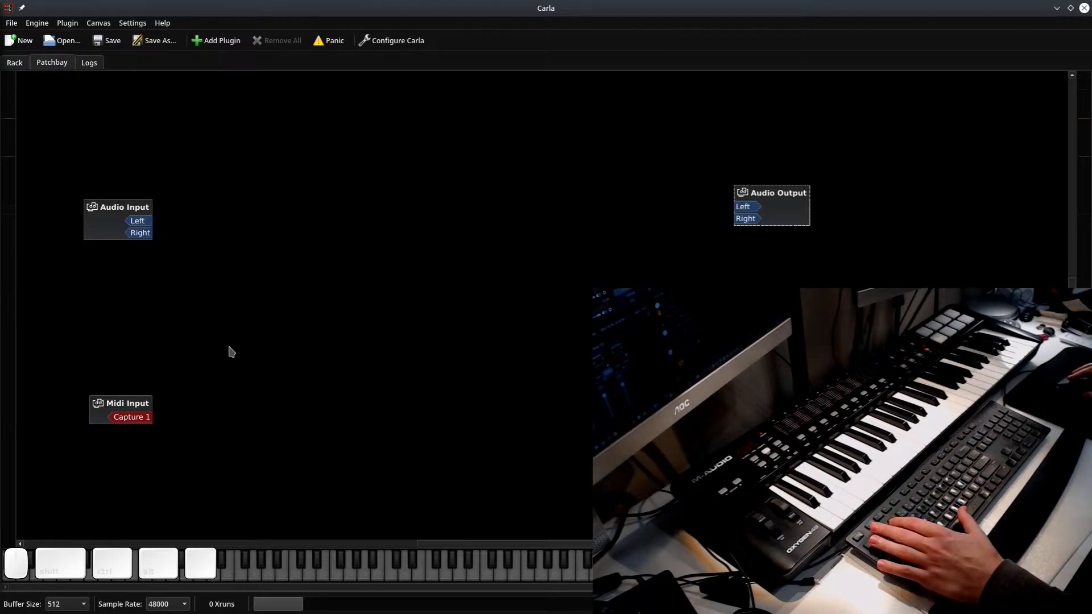
{"action": "left_click", "coordinate": [225, 317]}
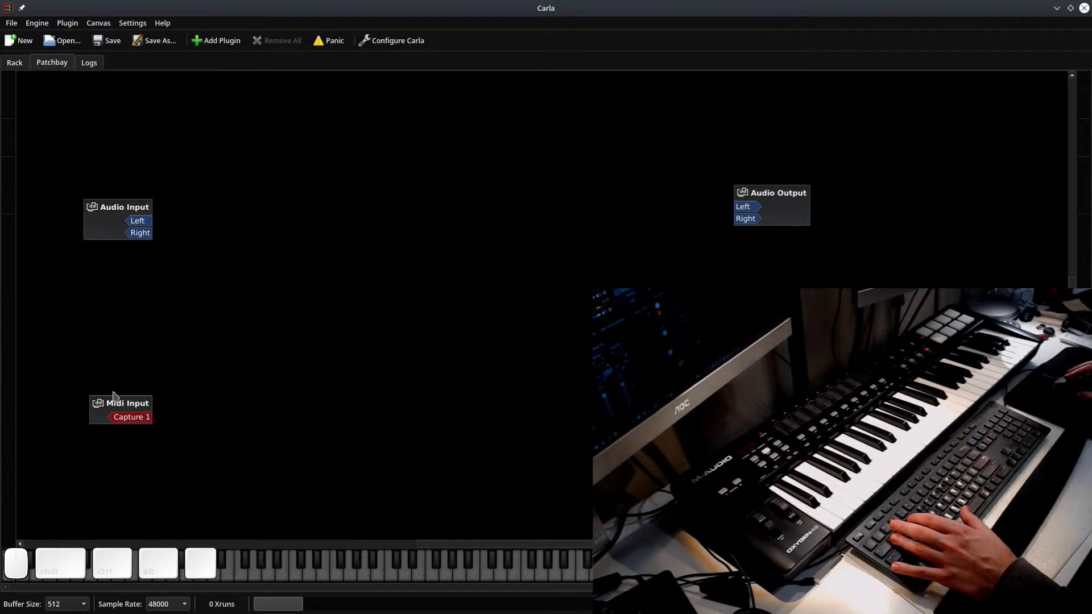
{"action": "left_click_drag", "start_coordinate": [130, 409], "coordinate": [136, 431]}
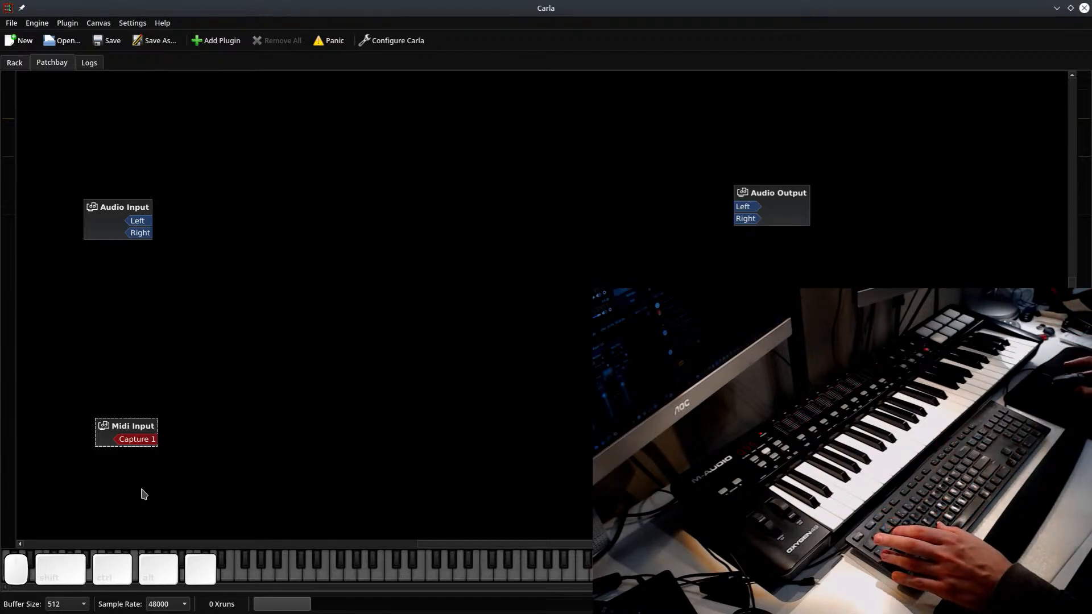
{"action": "left_click_drag", "start_coordinate": [121, 430], "coordinate": [54, 508]}
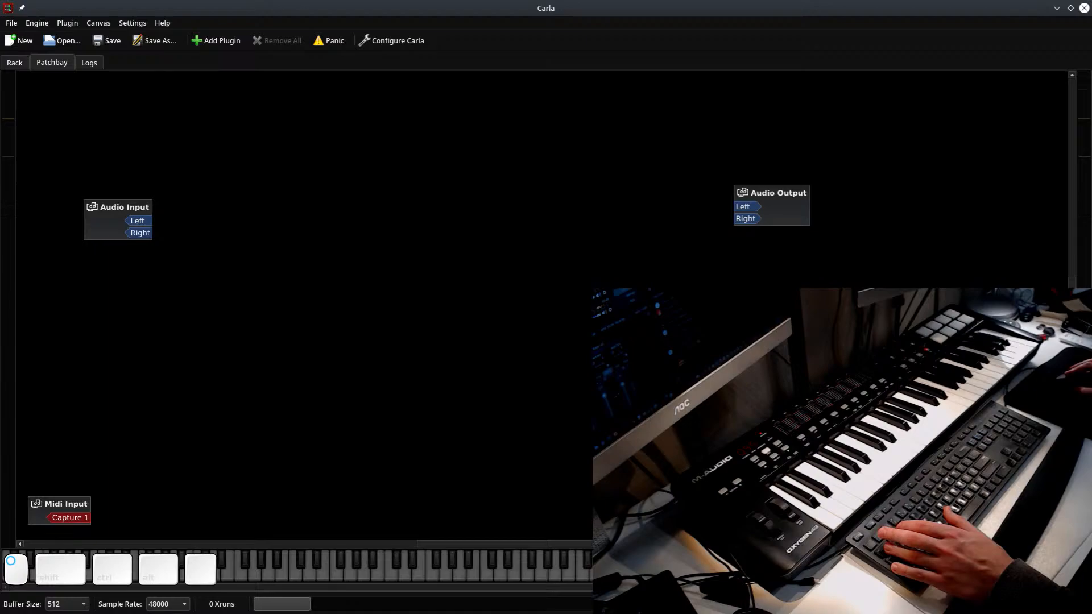
{"action": "left_click_drag", "start_coordinate": [631, 347], "coordinate": [515, 432]}
{"action": "left_click_drag", "start_coordinate": [70, 503], "coordinate": [159, 425]}
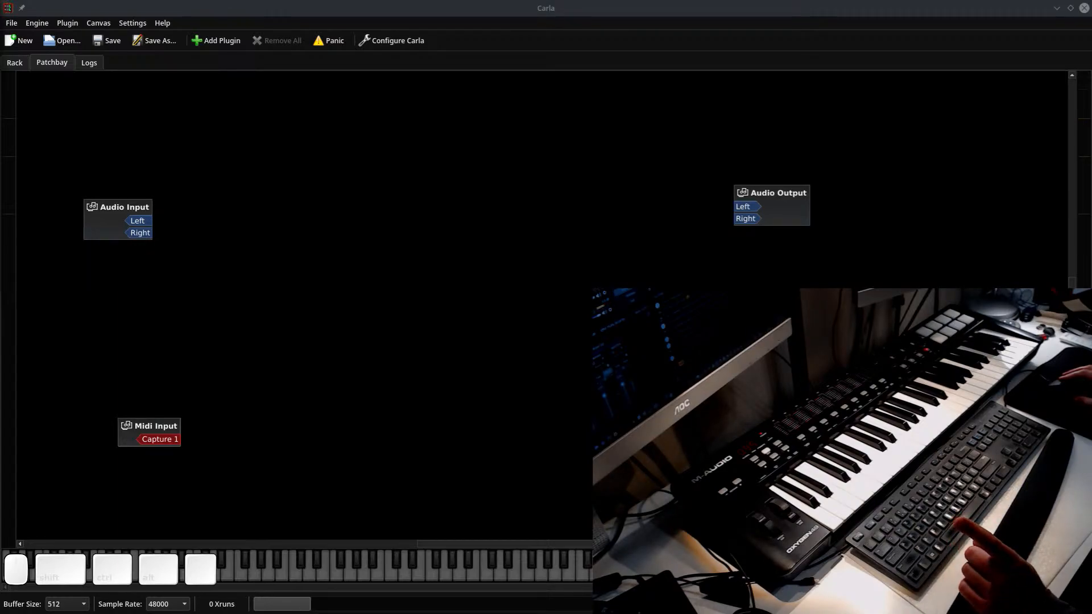
Add the Geonkick plugin between the input and output nodes, and shift Midi Input farther away from it
{"action": "left_click", "coordinate": [217, 40]}
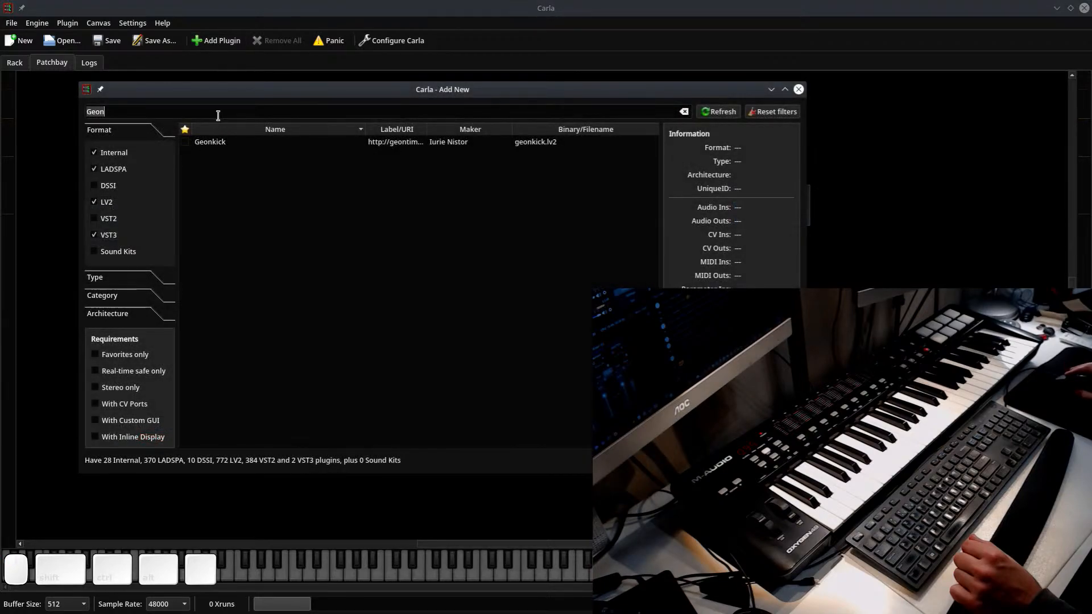
{"action": "double_click", "coordinate": [301, 143]}
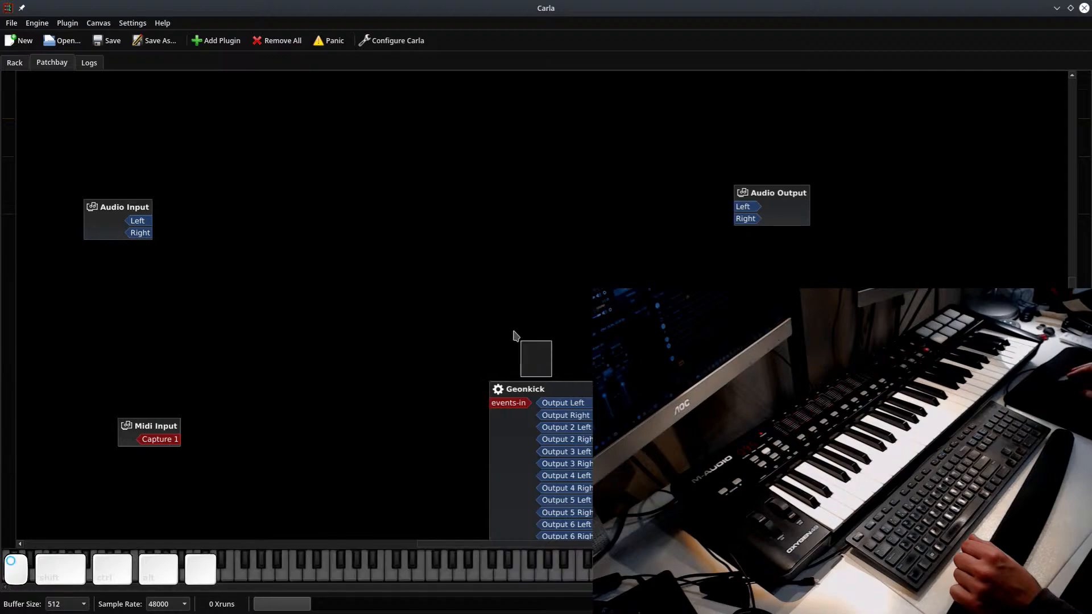
{"action": "left_click_drag", "start_coordinate": [532, 383], "coordinate": [405, 113]}
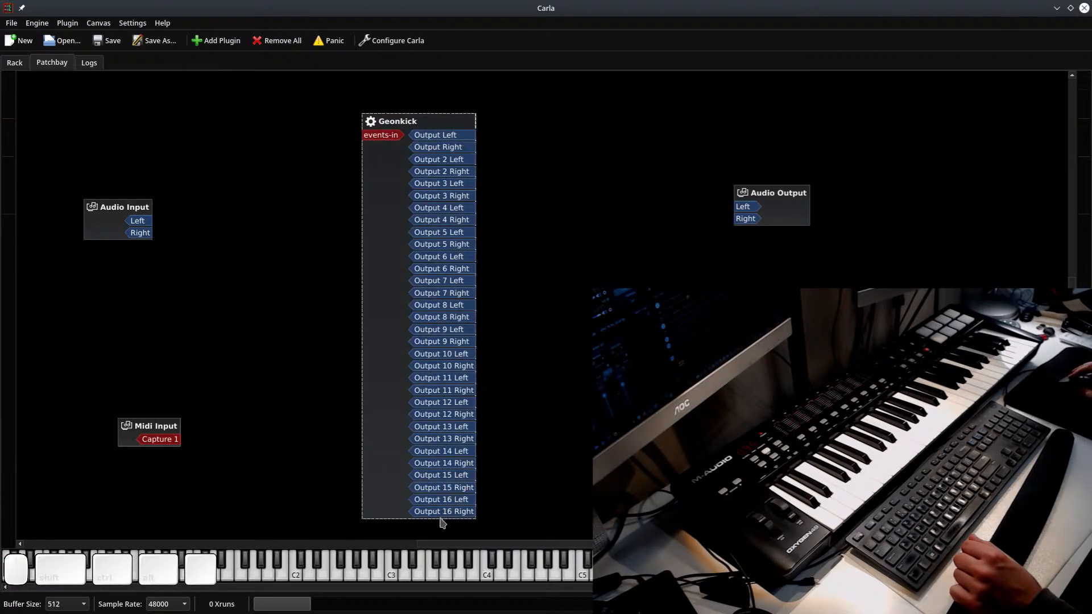
{"action": "left_click_drag", "start_coordinate": [441, 121], "coordinate": [456, 137]}
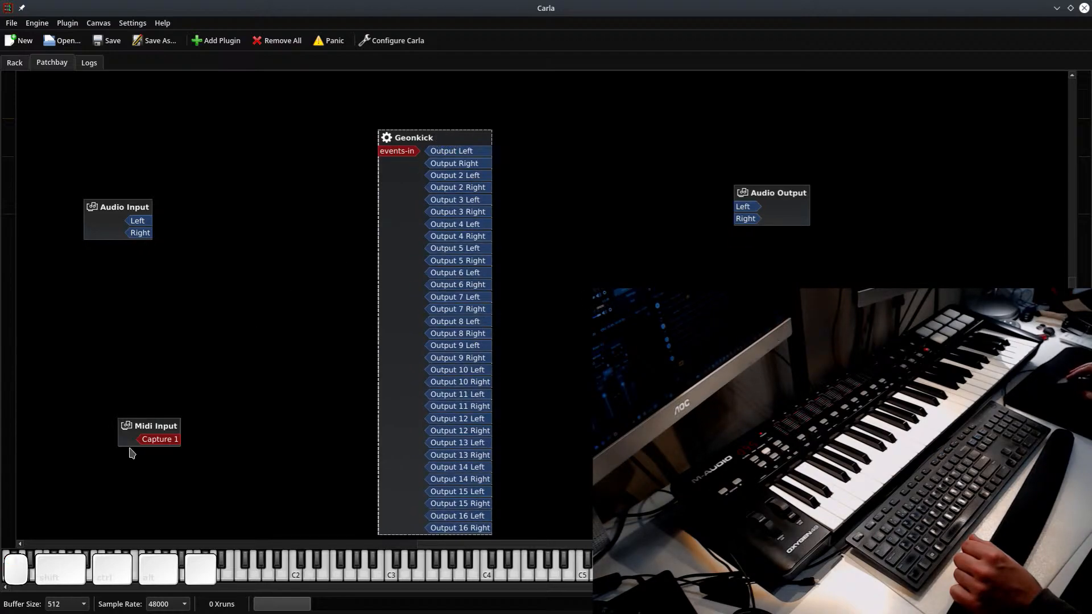
{"action": "left_click_drag", "start_coordinate": [151, 427], "coordinate": [96, 406]}
Search the available plugins for MIDI Split
{"action": "left_click", "coordinate": [216, 40]}
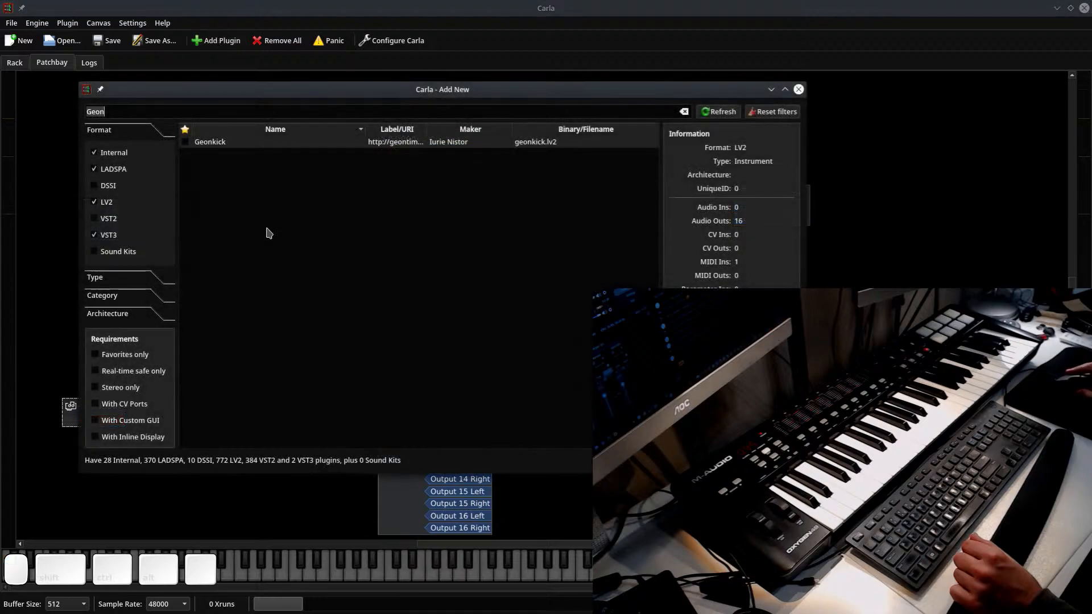
{"action": "key", "text": "BackSpace"}
{"action": "key", "text": "BackSpace"}
{"action": "key", "text": "BackSpace"}
{"action": "key", "text": "BackSpace"}
{"action": "type", "text": "MIDI "}
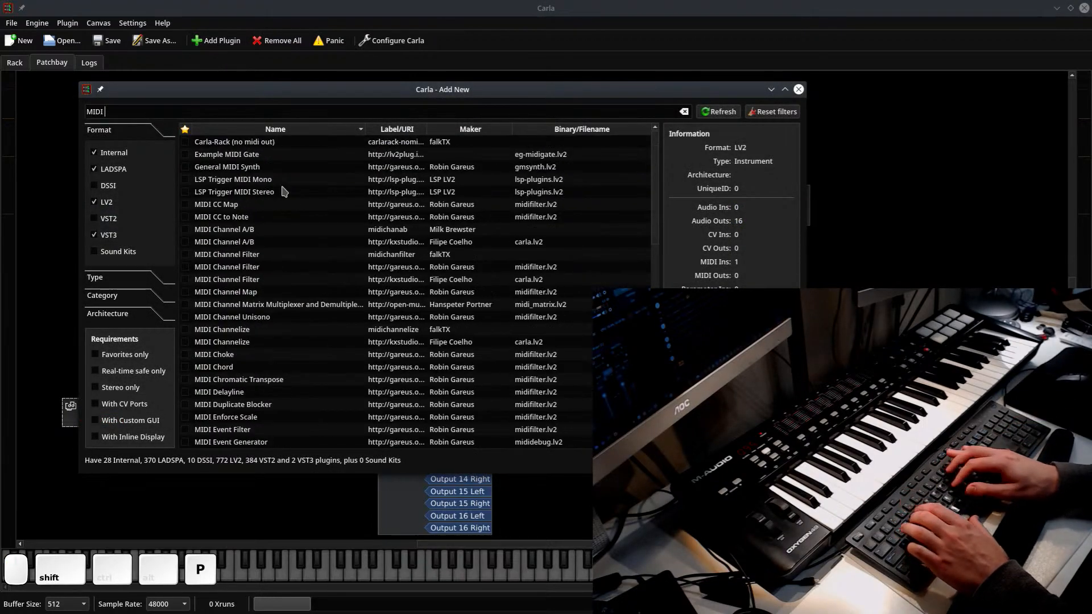
{"action": "type", "text": "Splitter"}
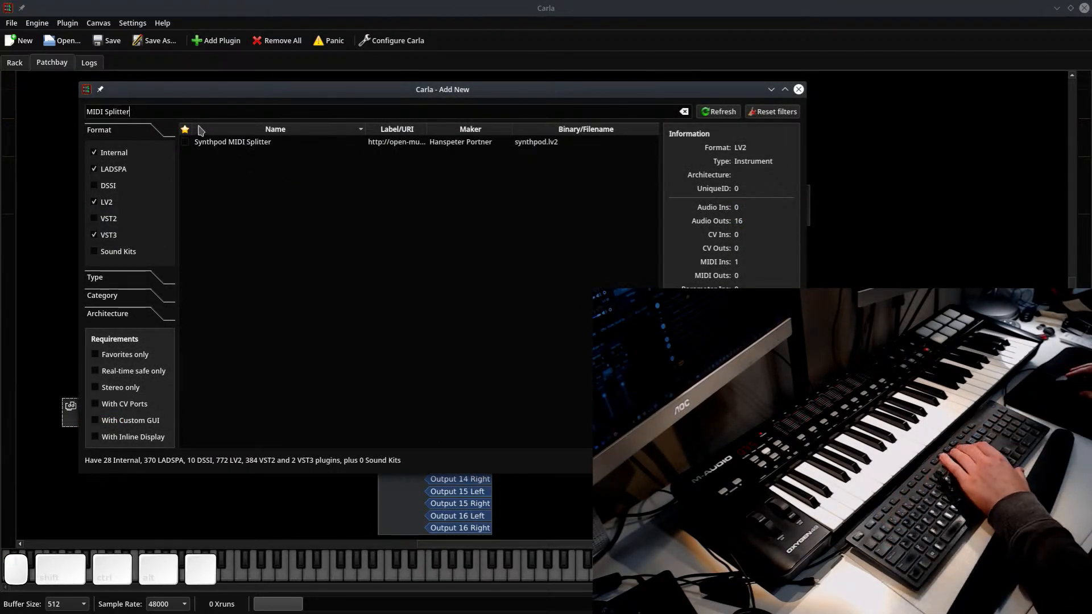
{"action": "key", "text": "BackSpace"}
{"action": "key", "text": "BackSpace"}
{"action": "key", "text": "BackSpace"}
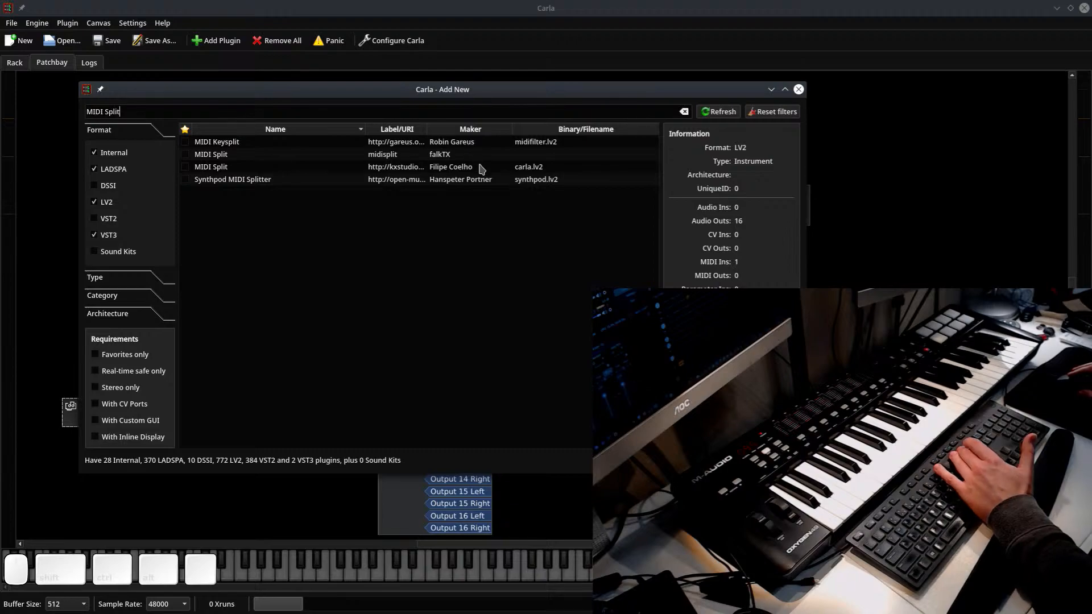
Try to add the MIDI Split plugin, first the carla.lv2 version and then the internal falkTX version
{"action": "left_click", "coordinate": [300, 167]}
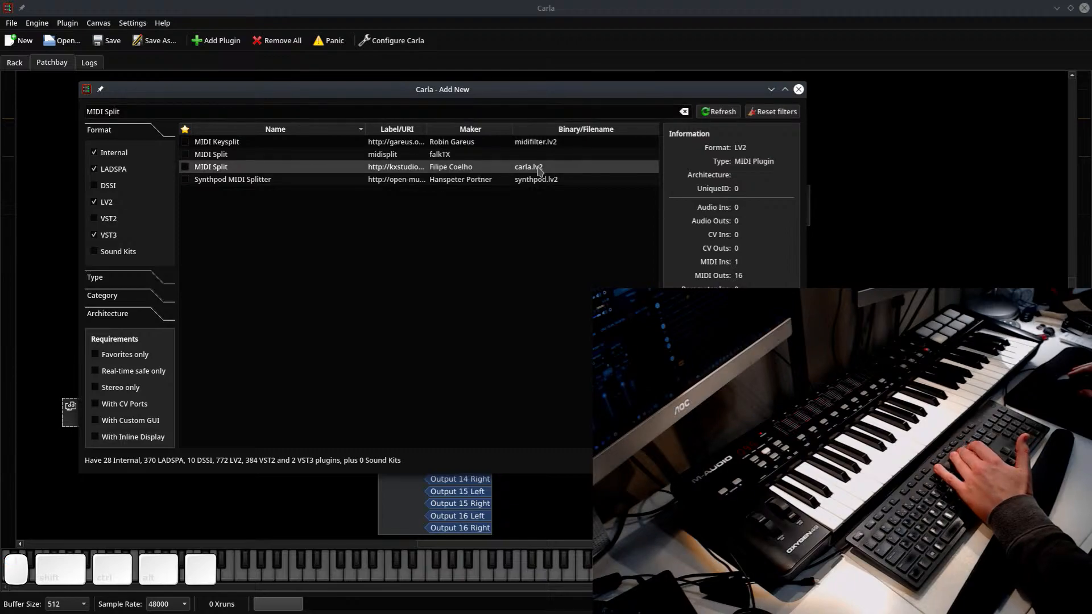
{"action": "double_click", "coordinate": [221, 169]}
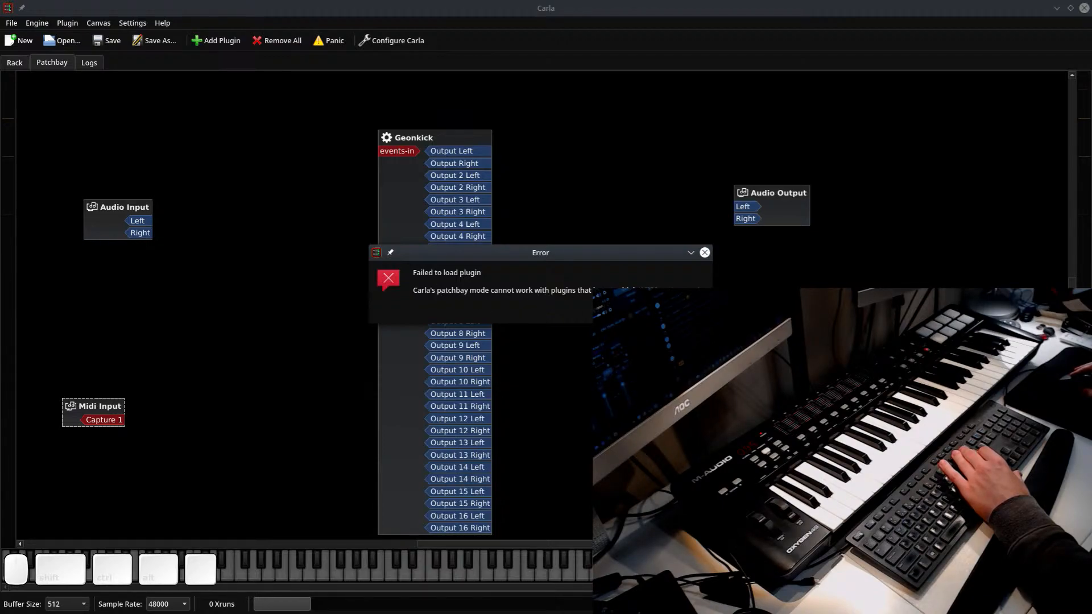
{"action": "key", "text": "Return"}
{"action": "left_click", "coordinate": [224, 45]}
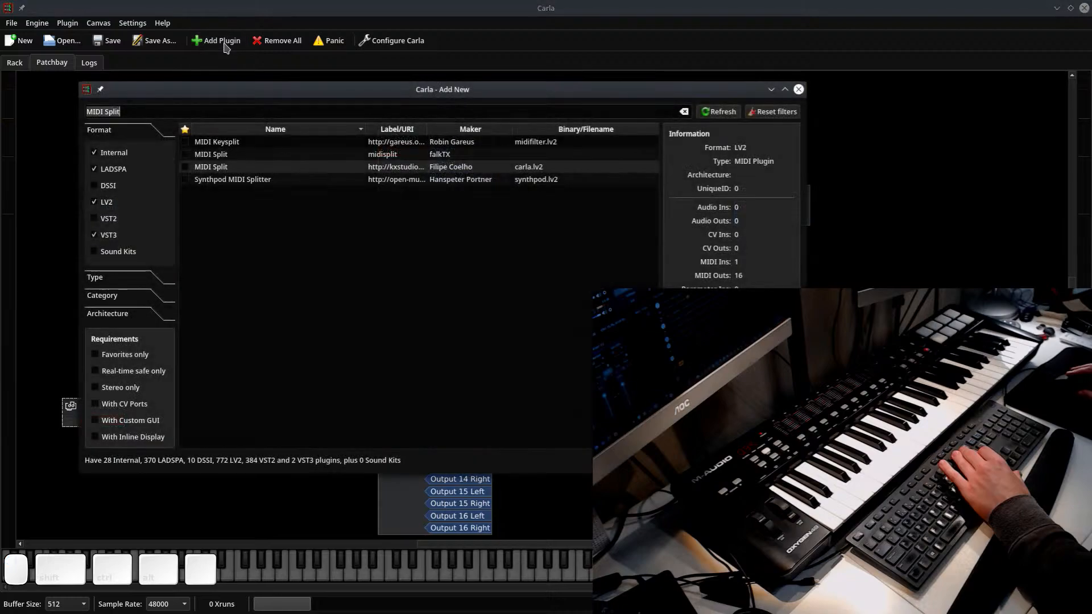
{"action": "double_click", "coordinate": [286, 155]}
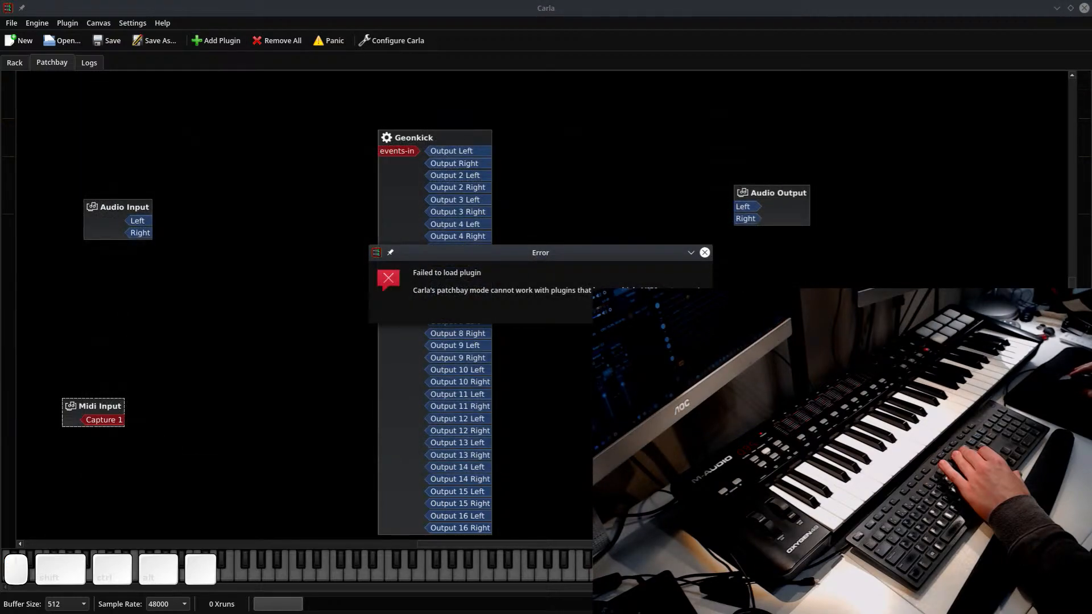
{"action": "key", "text": "Return"}
Add the MIDI Keysplit plugin between Midi Input and Geonkick, and remove it again
{"action": "left_click", "coordinate": [215, 42]}
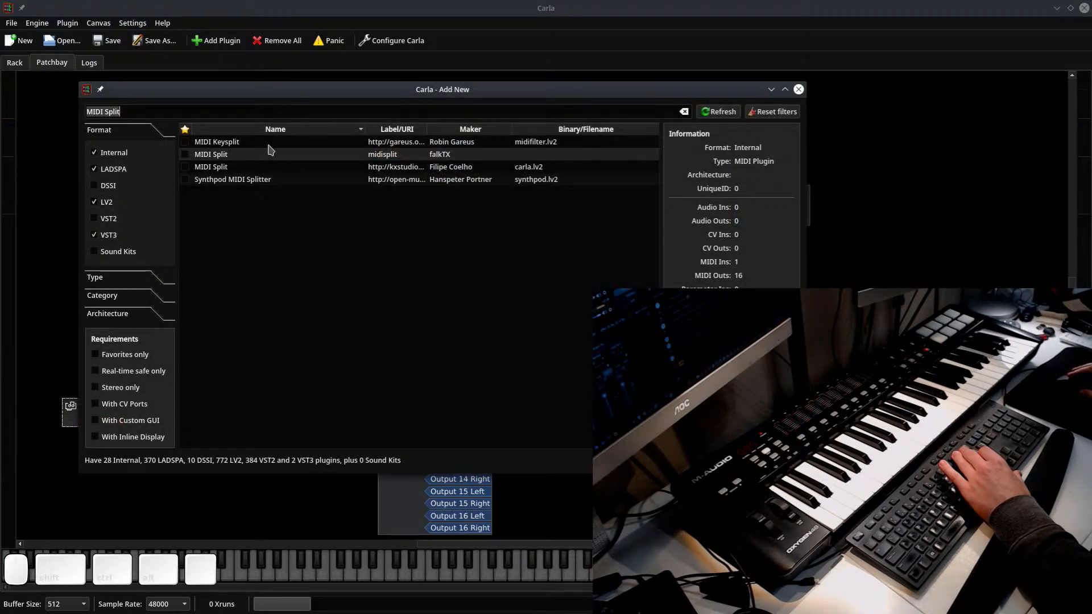
{"action": "double_click", "coordinate": [270, 149]}
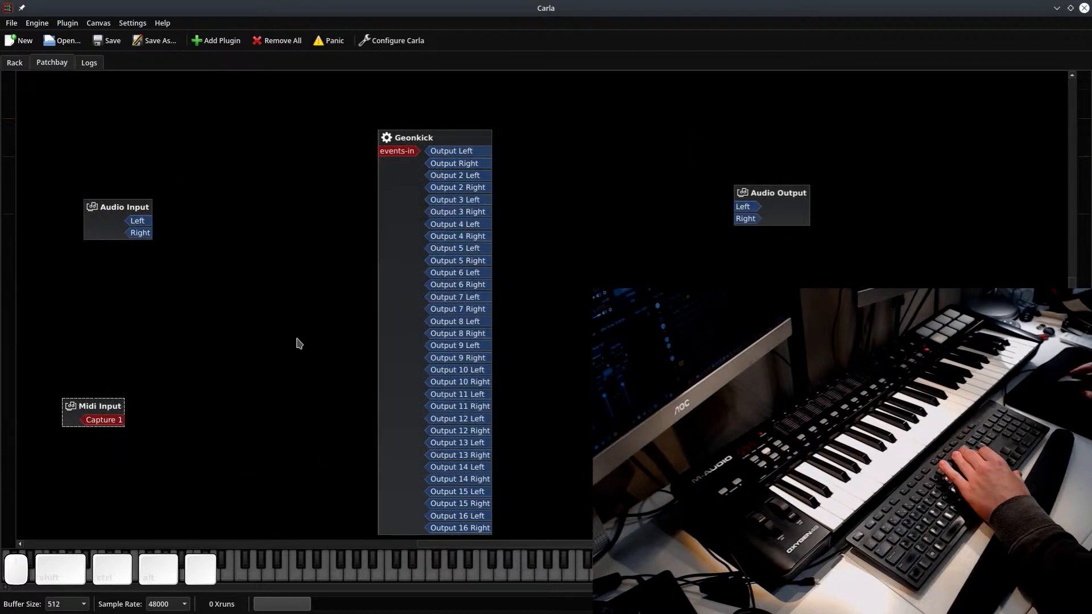
{"action": "scroll", "coordinate": [301, 346], "scroll_direction": "down", "scroll_amount": 3}
{"action": "left_click_drag", "start_coordinate": [522, 346], "coordinate": [267, 142]}
{"action": "scroll", "coordinate": [288, 372], "scroll_direction": "up", "scroll_amount": 4}
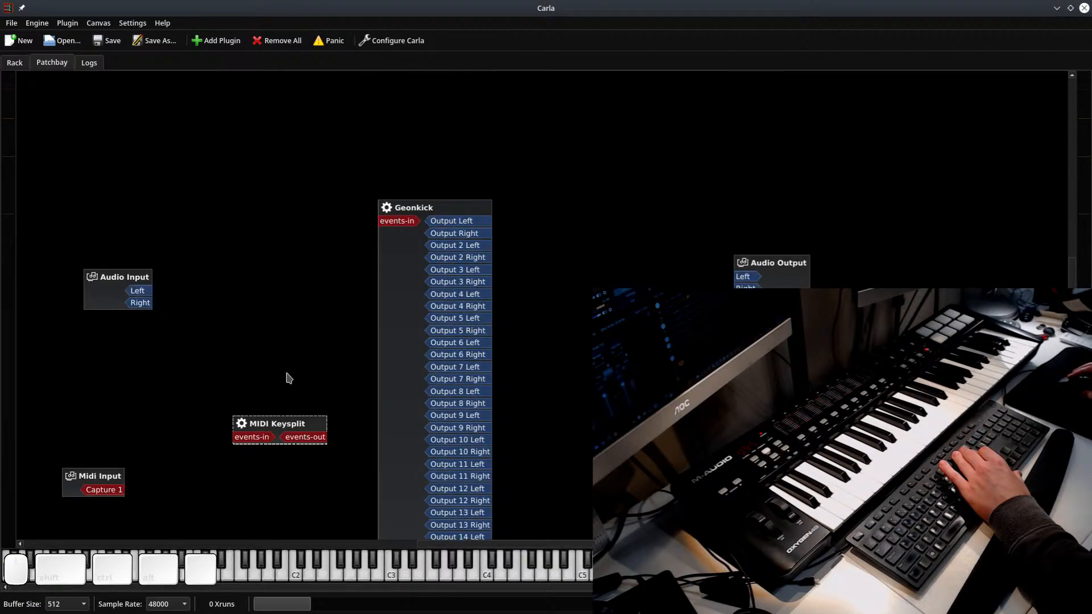
{"action": "right_click", "coordinate": [287, 426]}
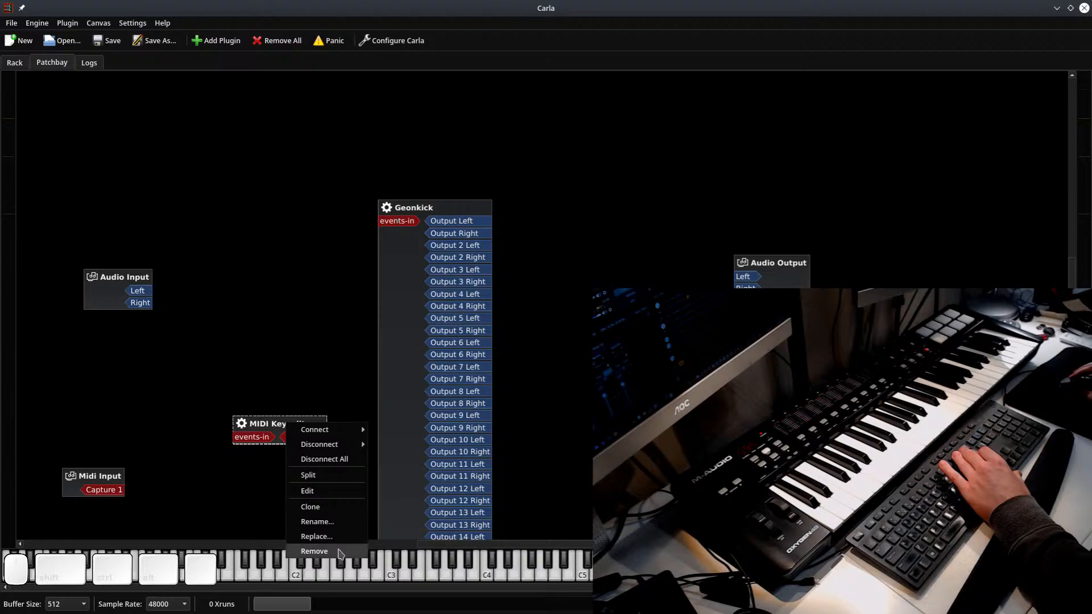
{"action": "left_click", "coordinate": [315, 551]}
Try to add the Synthpod MIDI Splitter plugin to the patchbay
{"action": "left_click", "coordinate": [219, 41]}
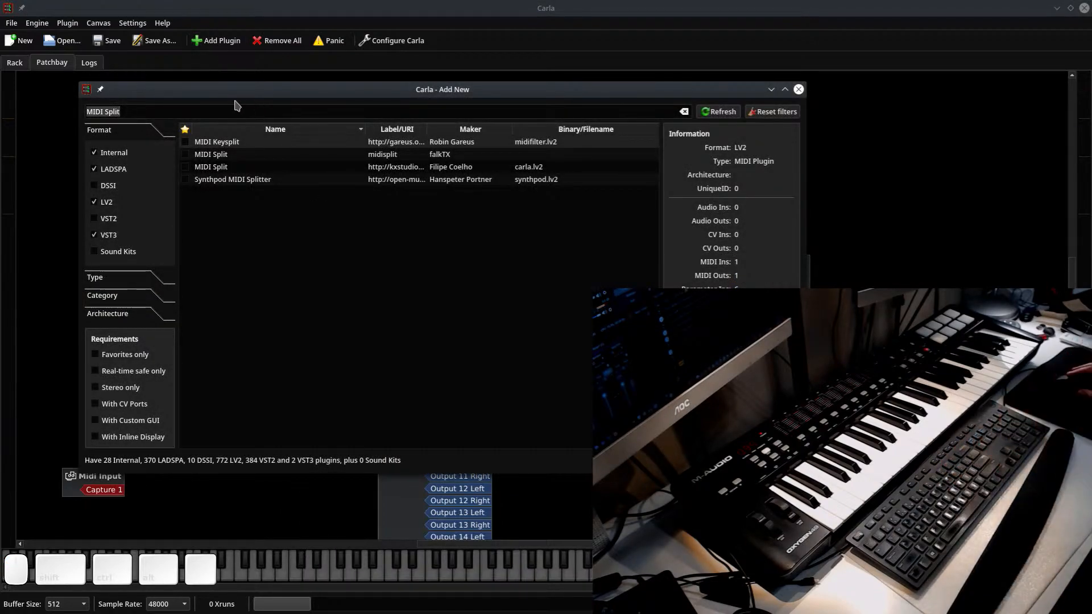
{"action": "double_click", "coordinate": [239, 179]}
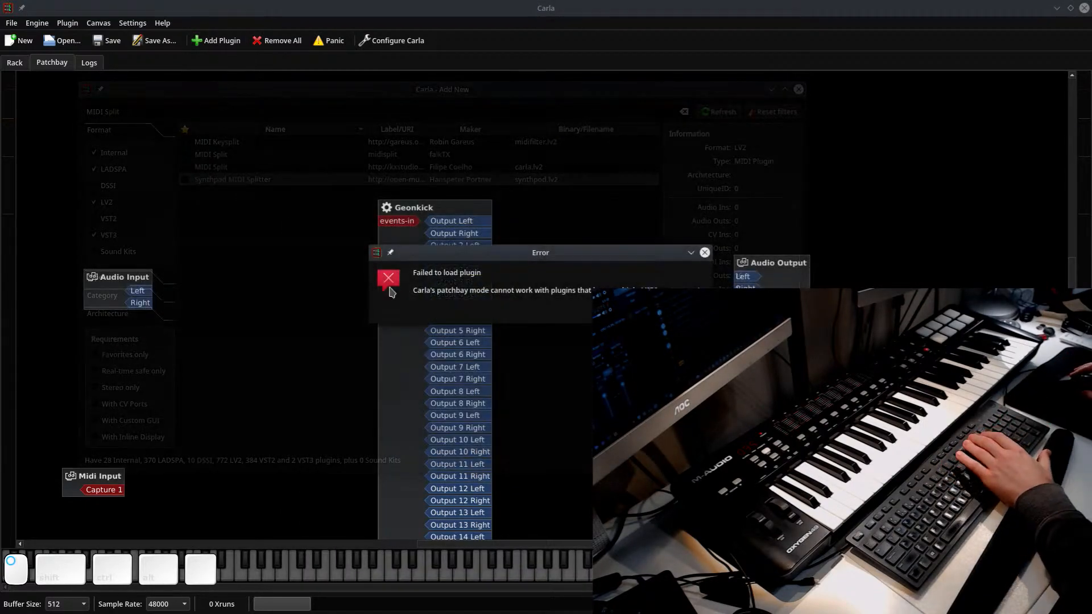
{"action": "key", "text": "Return"}
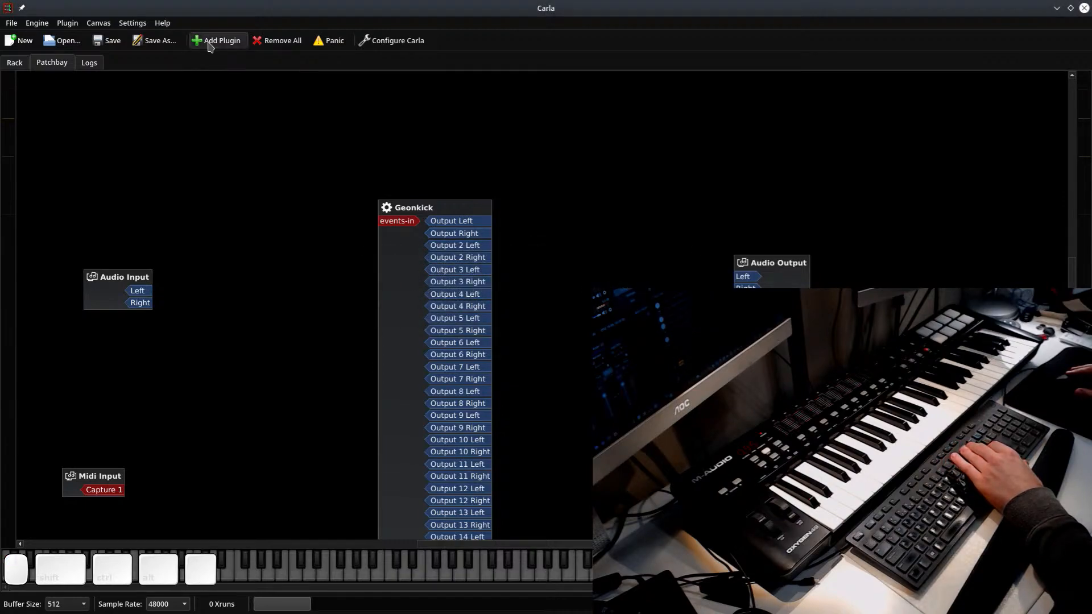
Search the plugins for MIDIChannel and add the carla.lv2 version of MIDI Channelize
{"action": "left_click", "coordinate": [210, 42]}
{"action": "left_click", "coordinate": [181, 111]}
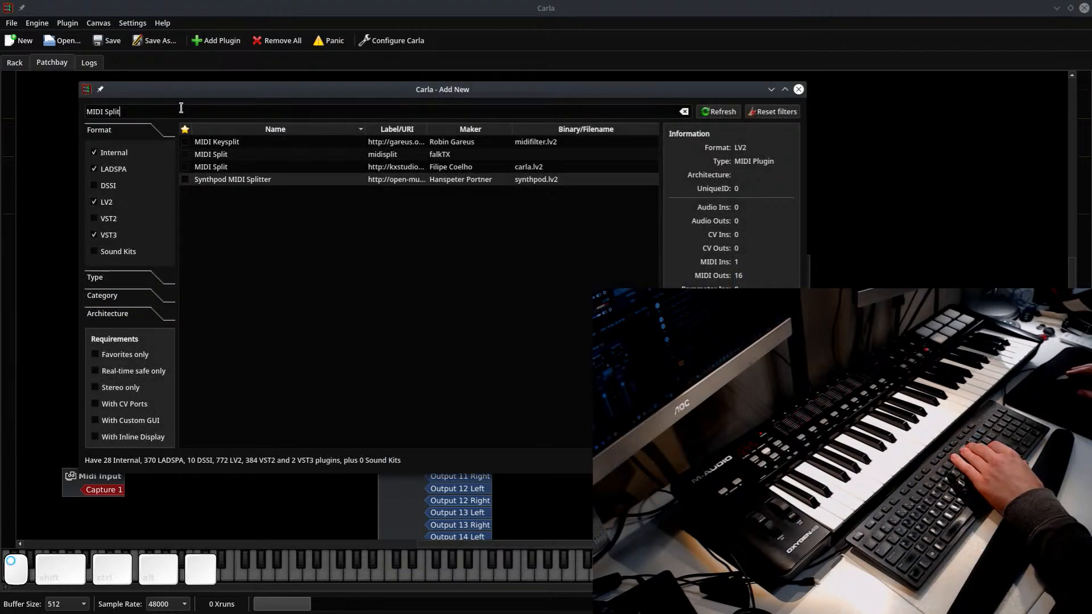
{"action": "key", "text": "BackSpace"}
{"action": "key", "text": "BackSpace"}
{"action": "key", "text": "BackSpace"}
{"action": "key", "text": "BackSpace"}
{"action": "key", "text": "BackSpace"}
{"action": "key", "text": "BackSpace"}
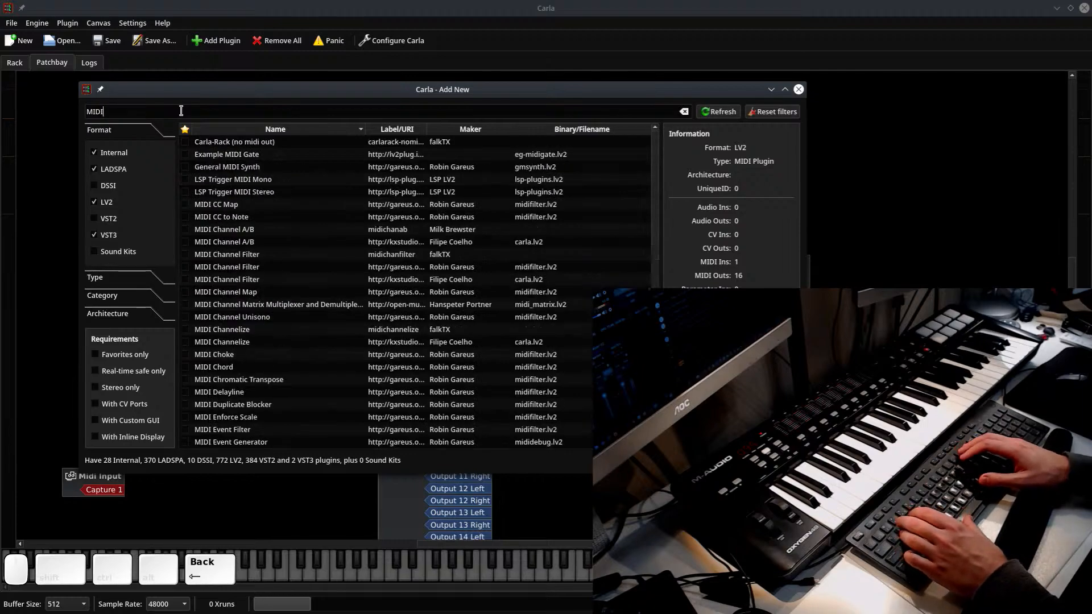
{"action": "type", "text": "Channel"}
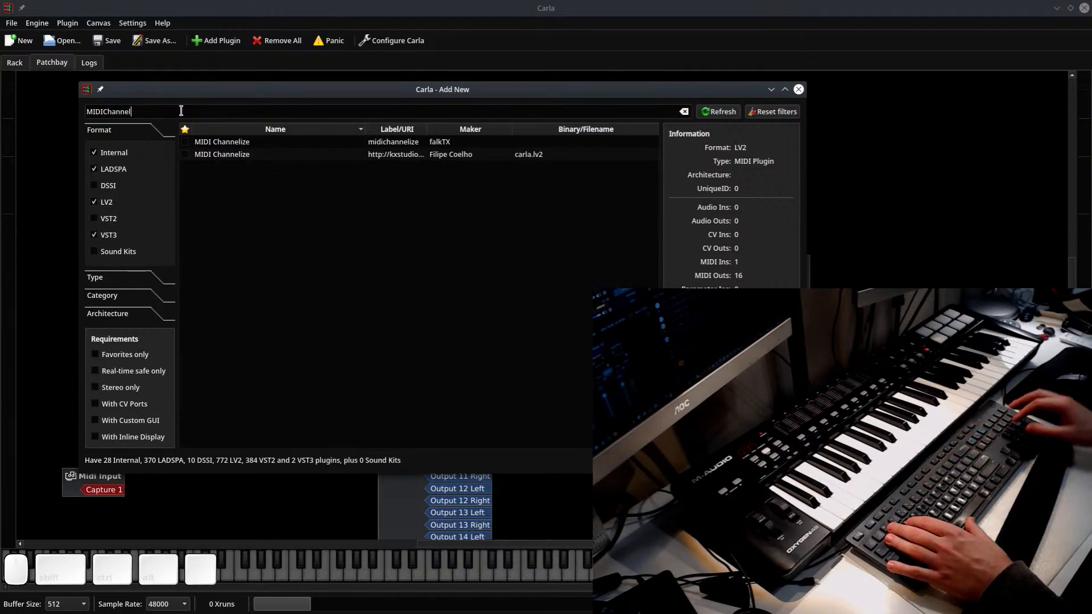
{"action": "double_click", "coordinate": [273, 157]}
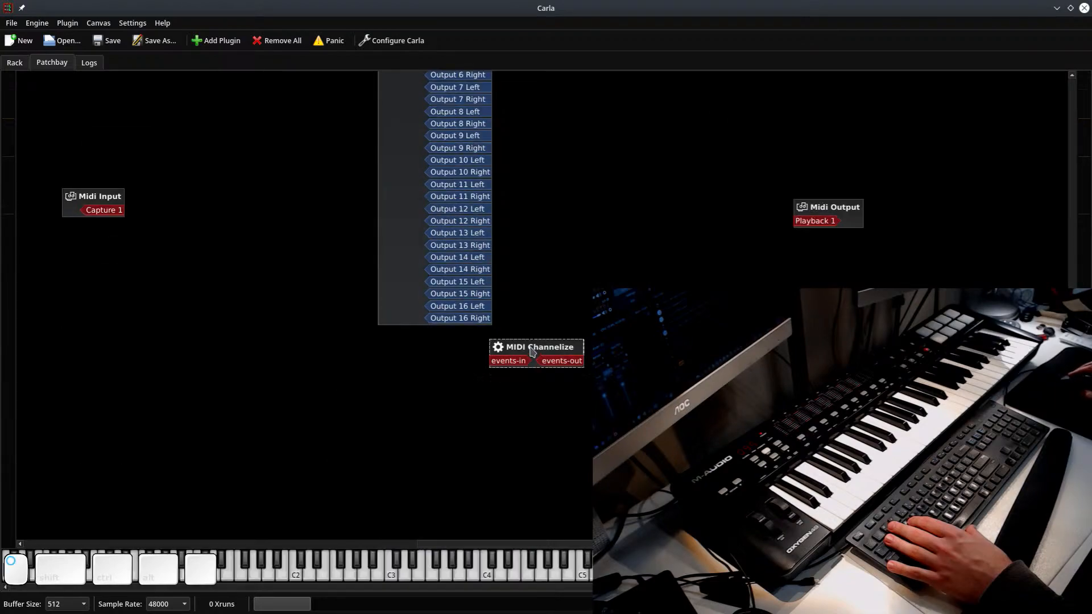
Examine the MIDI Channelize plugin's channel parameter and close its editor
{"action": "double_click", "coordinate": [532, 351]}
{"action": "left_click", "coordinate": [449, 417]}
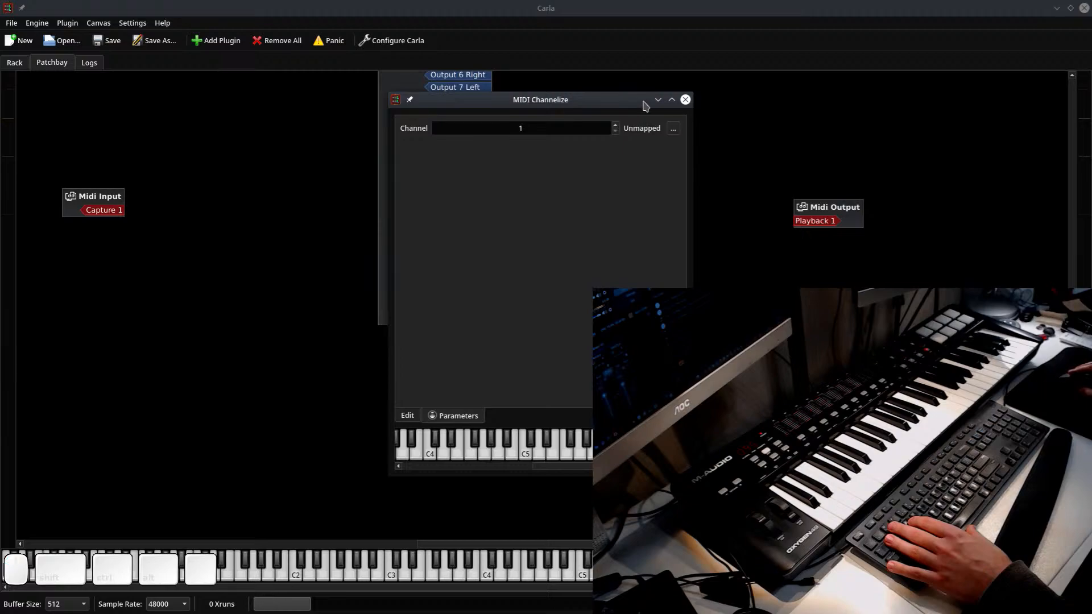
{"action": "left_click", "coordinate": [687, 99]}
Move Audio Input and Audio Output to opposite upper corners of the patchbay canvas and place MIDI Channelize beside Audio Input
{"action": "left_click_drag", "start_coordinate": [555, 342], "coordinate": [275, 147]}
{"action": "scroll", "coordinate": [295, 317], "scroll_direction": "up", "scroll_amount": 4}
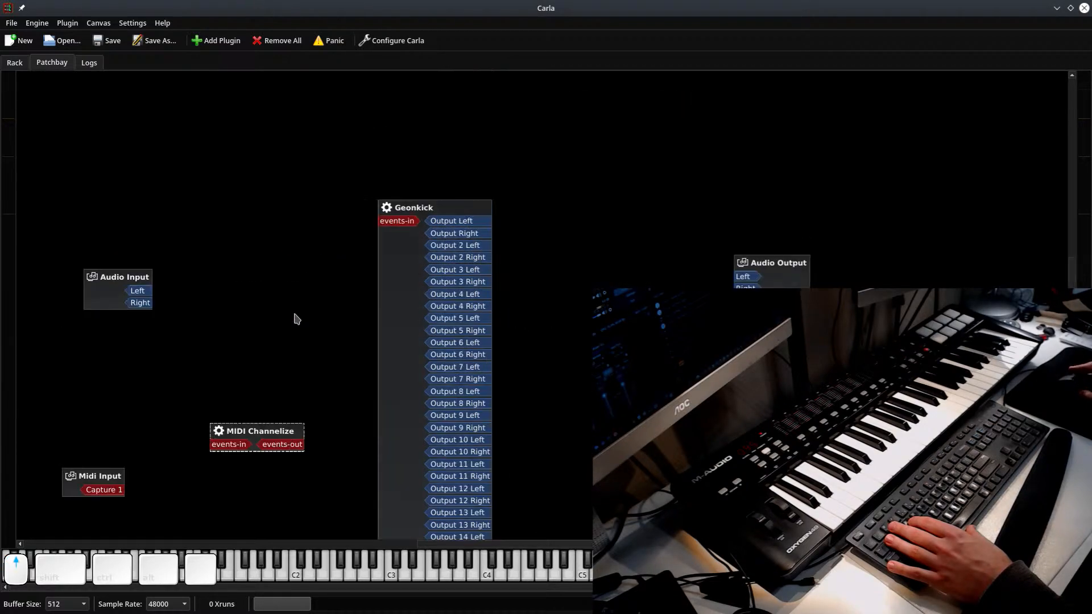
{"action": "left_click_drag", "start_coordinate": [266, 428], "coordinate": [251, 237]}
{"action": "left_click_drag", "start_coordinate": [118, 276], "coordinate": [68, 90]}
{"action": "left_click_drag", "start_coordinate": [773, 262], "coordinate": [1002, 92]}
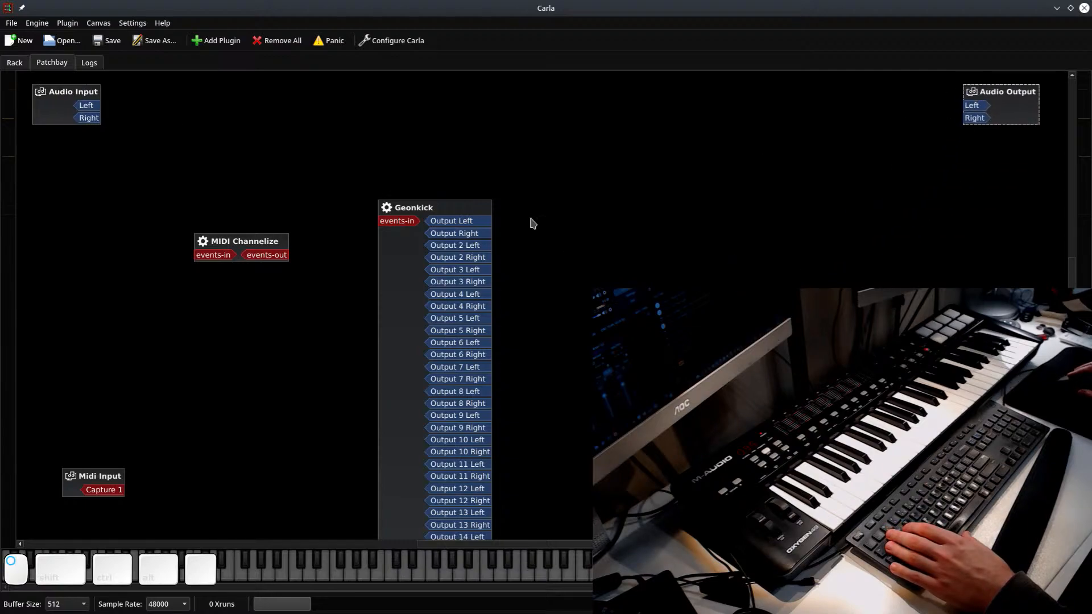
{"action": "left_click_drag", "start_coordinate": [243, 236], "coordinate": [189, 95]}
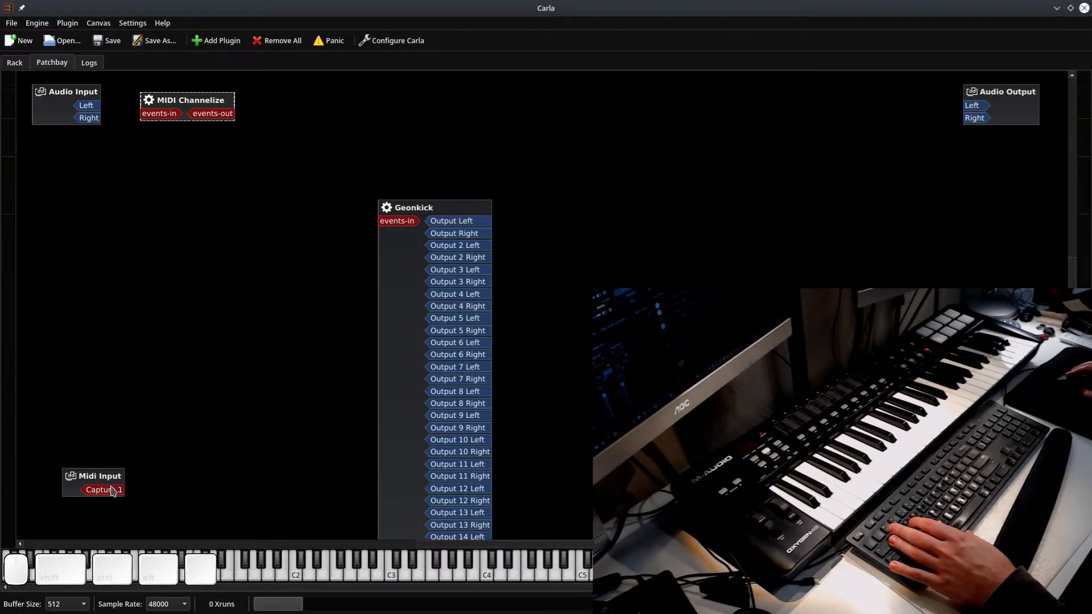
Connect Midi Input's Capture 1 port to the events-in port of MIDI Channelize
{"action": "left_click_drag", "start_coordinate": [112, 491], "coordinate": [228, 153]}
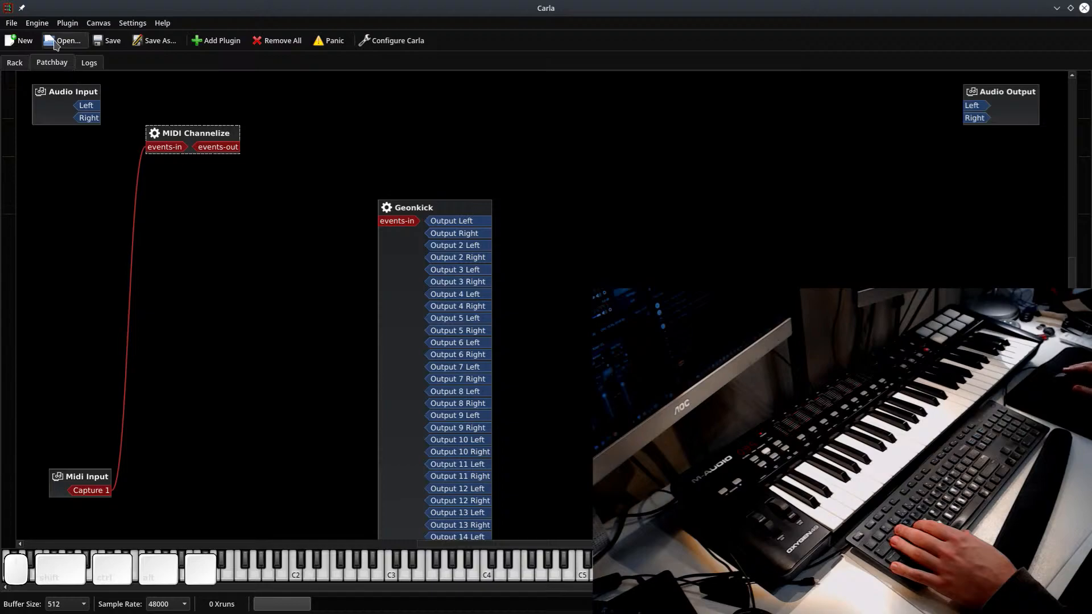
Save the Carla project as "Carla" in the "unfa random live 2020-11-08" folder under Live Music
{"action": "left_click", "coordinate": [149, 40]}
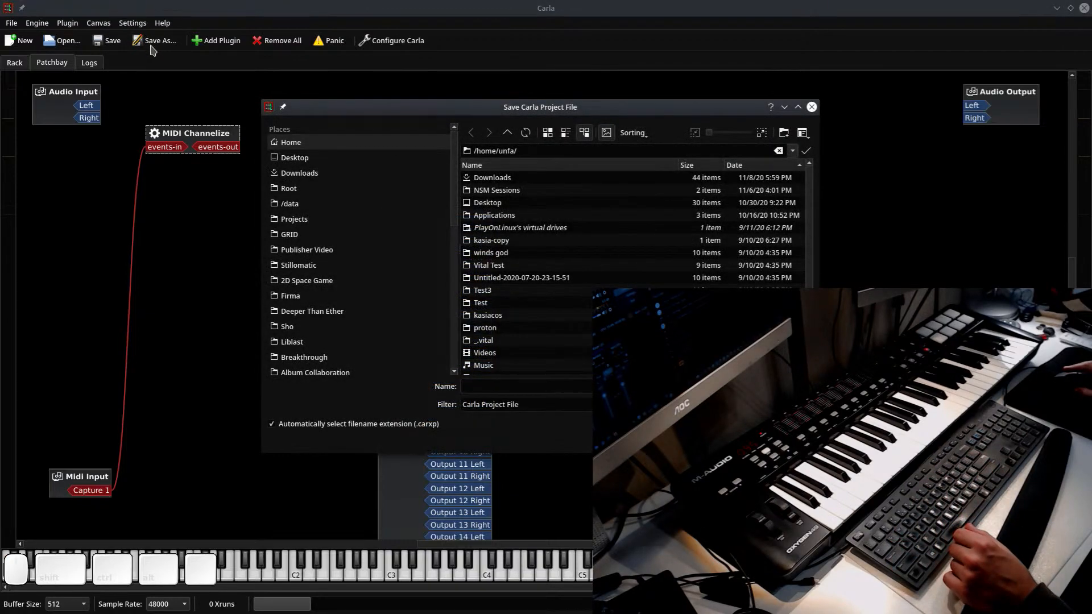
{"action": "key", "text": "Escape"}
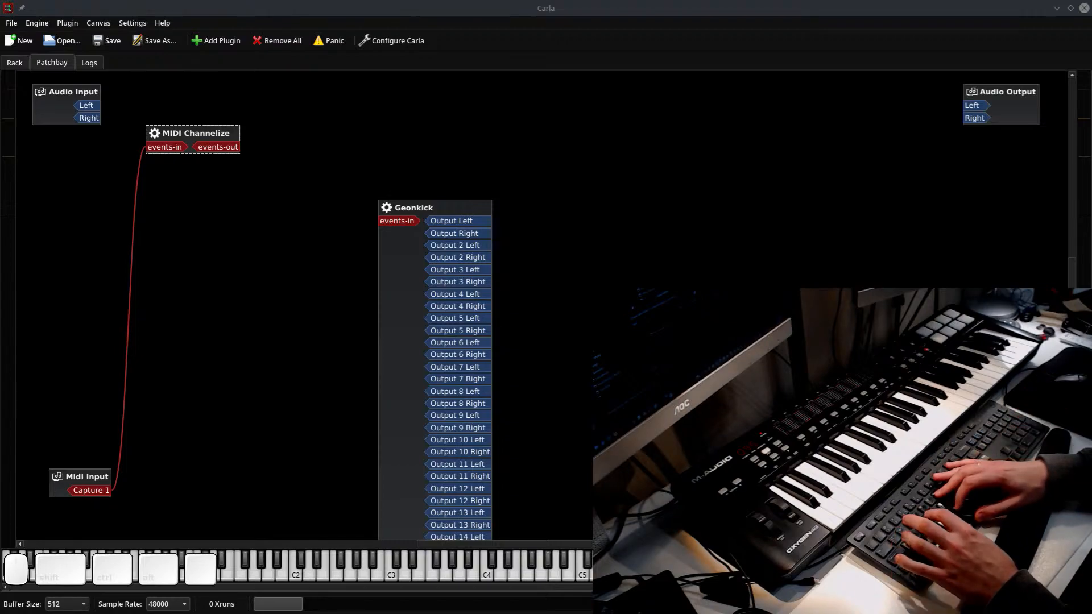
{"action": "key", "text": "e"}
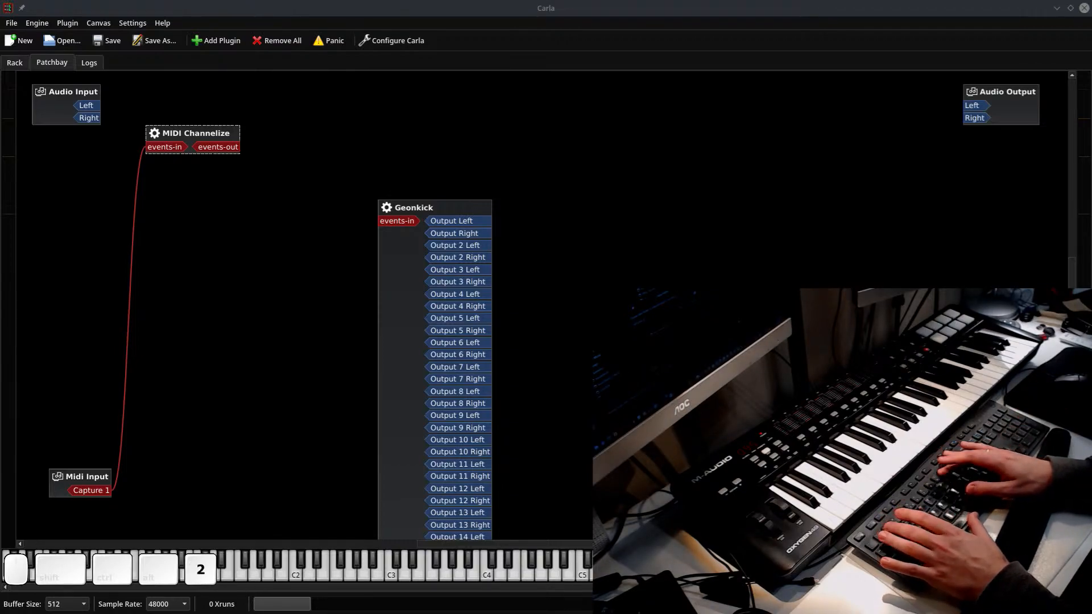
{"action": "key", "text": "minus"}
{"action": "key", "text": "ctrl+Right"}
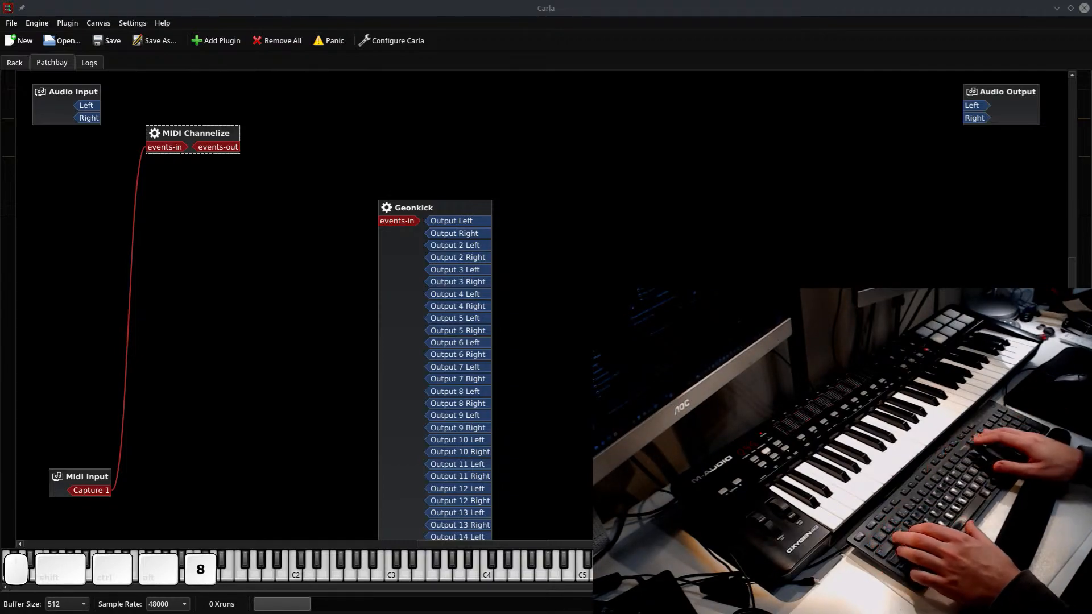
{"action": "key", "text": "n"}
{"action": "key", "text": "space"}
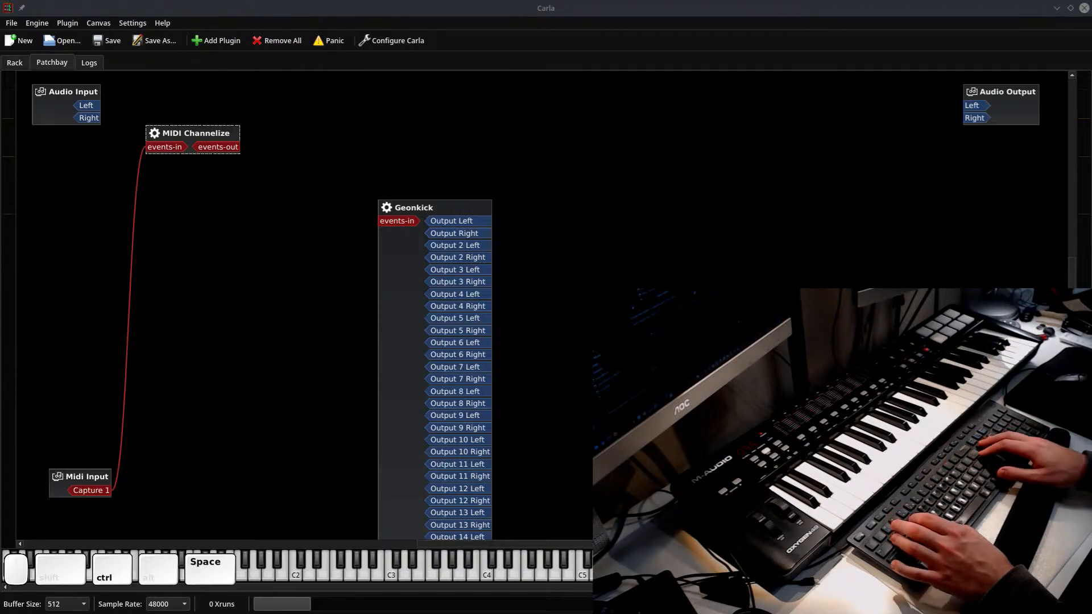
{"action": "key", "text": "End"}
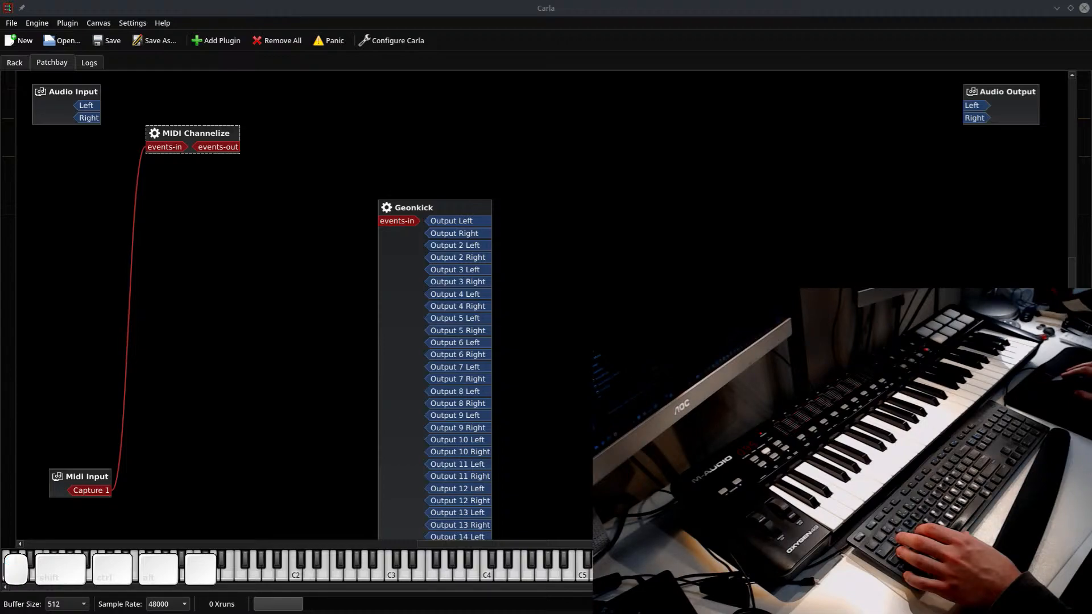
{"action": "key", "text": "ctrl+s"}
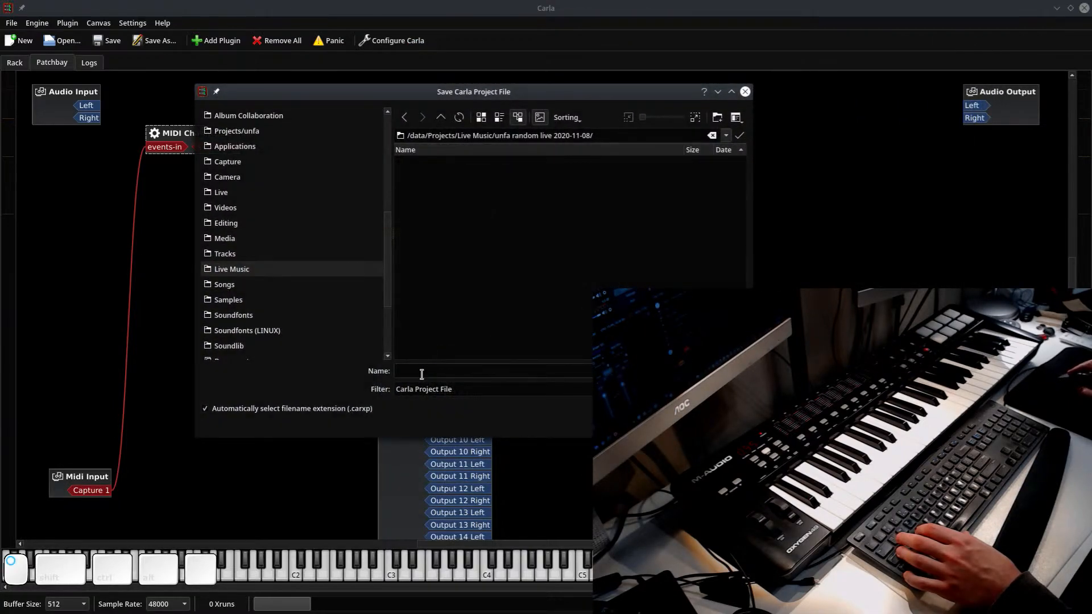
{"action": "type", "text": "Carla"}
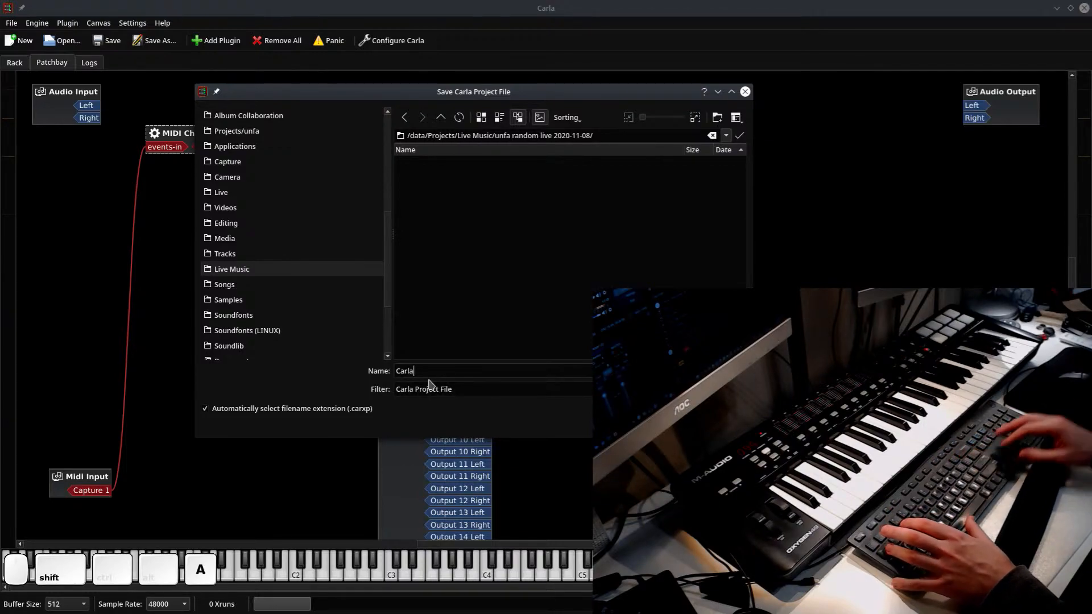
{"action": "key", "text": "Return"}
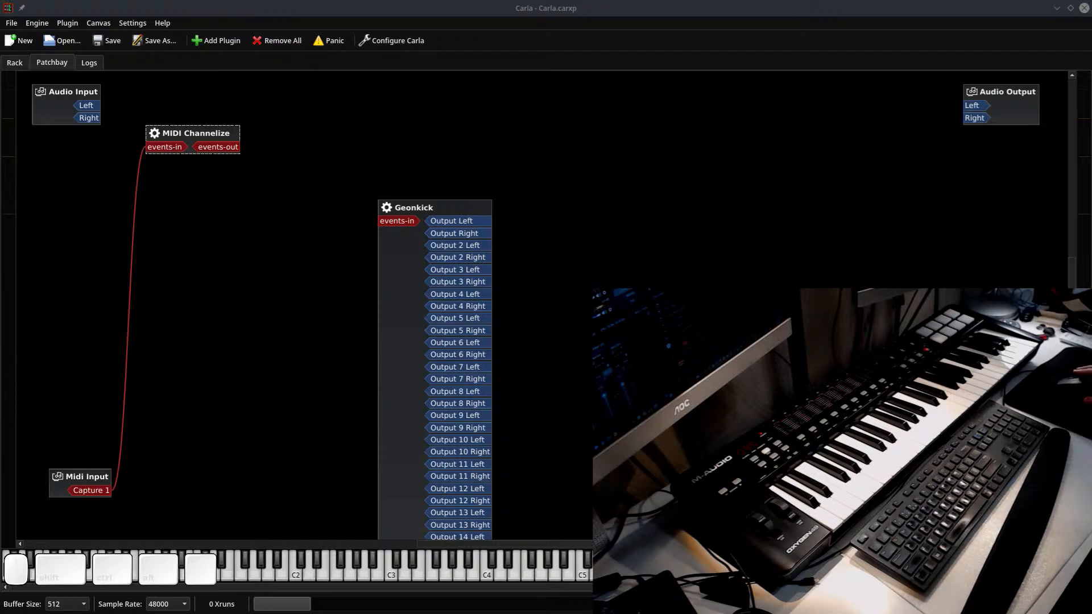
Move Geonkick up level with MIDI Channelize and connect MIDI Channelize's events-out to Geonkick's events-in
{"action": "left_click_drag", "start_coordinate": [439, 207], "coordinate": [448, 112]}
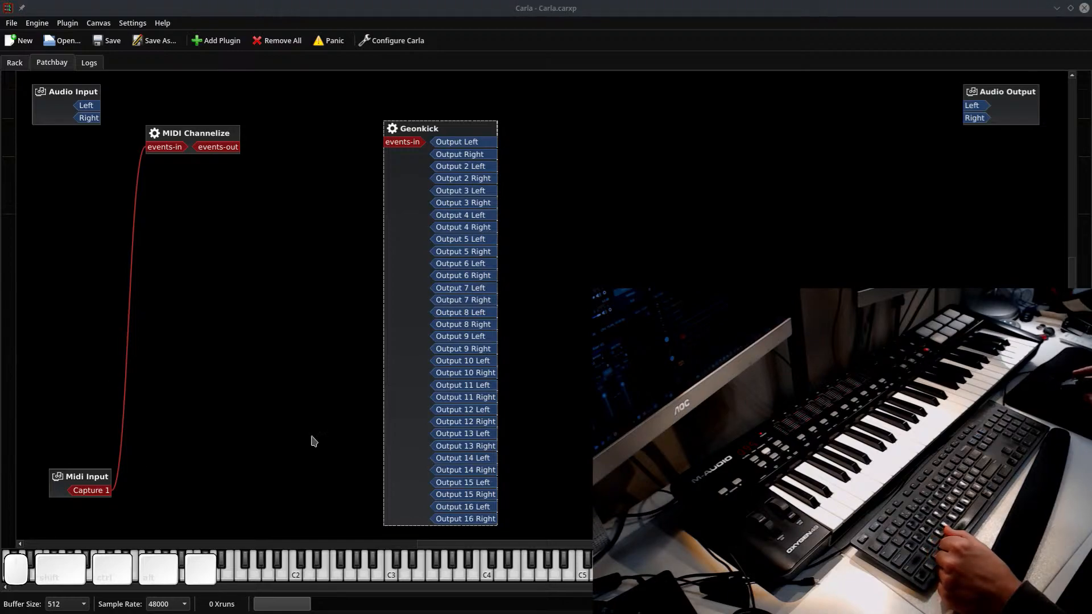
{"action": "left_click_drag", "start_coordinate": [447, 133], "coordinate": [465, 132]}
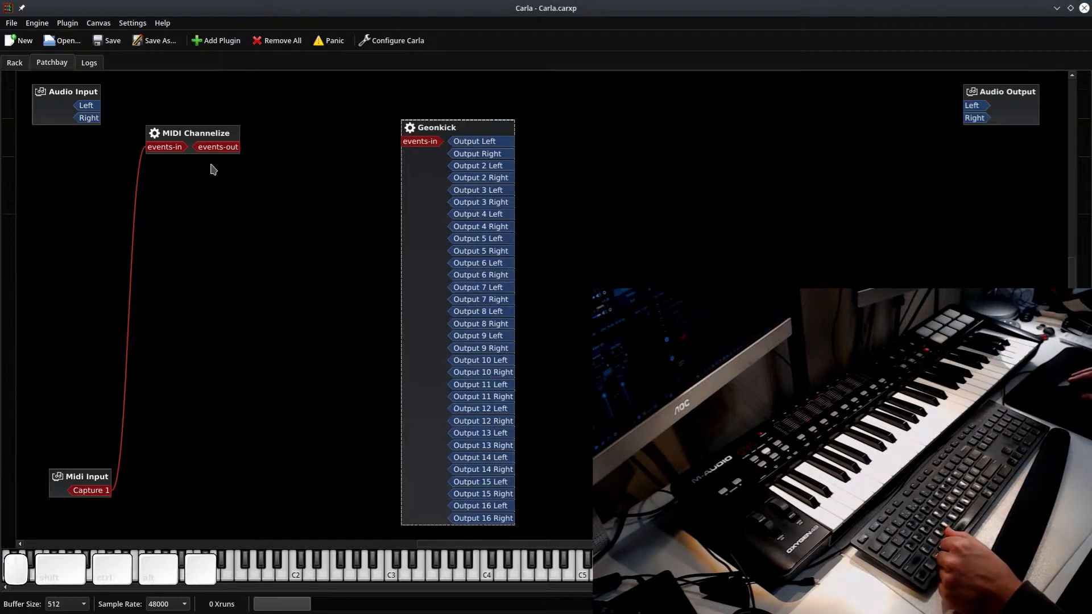
{"action": "mouse_move", "coordinate": [216, 142]}
{"action": "left_mouse_down"}
{"action": "mouse_move", "coordinate": [420, 141]}
{"action": "mouse_move", "coordinate": [197, 140]}
{"action": "left_mouse_up"}
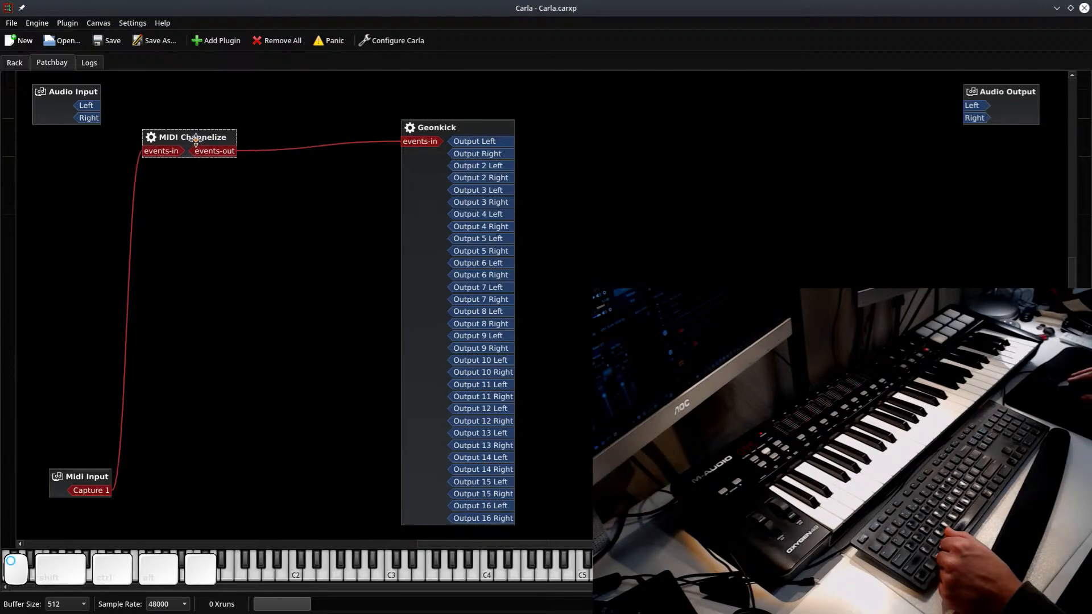
{"action": "left_click_drag", "start_coordinate": [450, 132], "coordinate": [458, 133]}
Set MIDI Channelize's Channel parameter to 10 and close its editor
{"action": "double_click", "coordinate": [193, 134]}
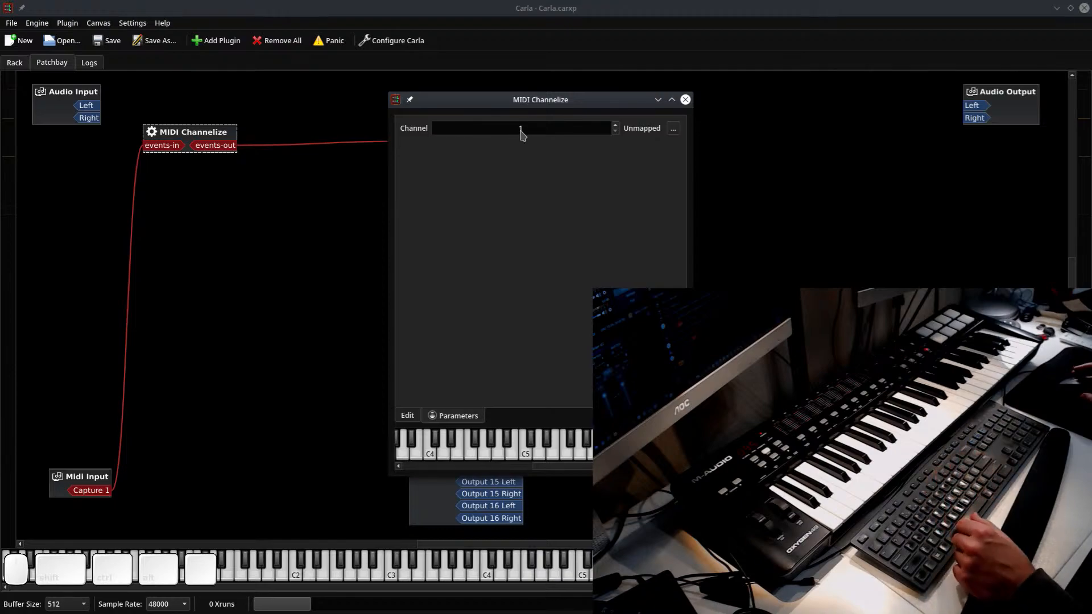
{"action": "left_click_drag", "start_coordinate": [535, 131], "coordinate": [542, 132]}
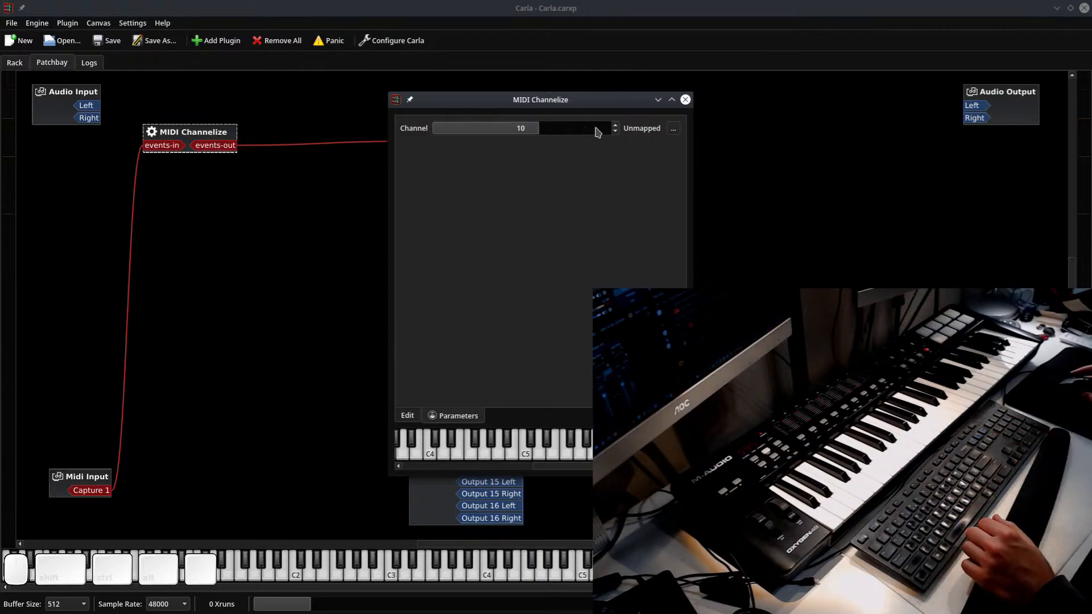
{"action": "left_click", "coordinate": [686, 99]}
Shift Geonkick closer to MIDI Channelize and lower Audio Output slightly to make room between them
{"action": "left_click_drag", "start_coordinate": [600, 166], "coordinate": [566, 193]}
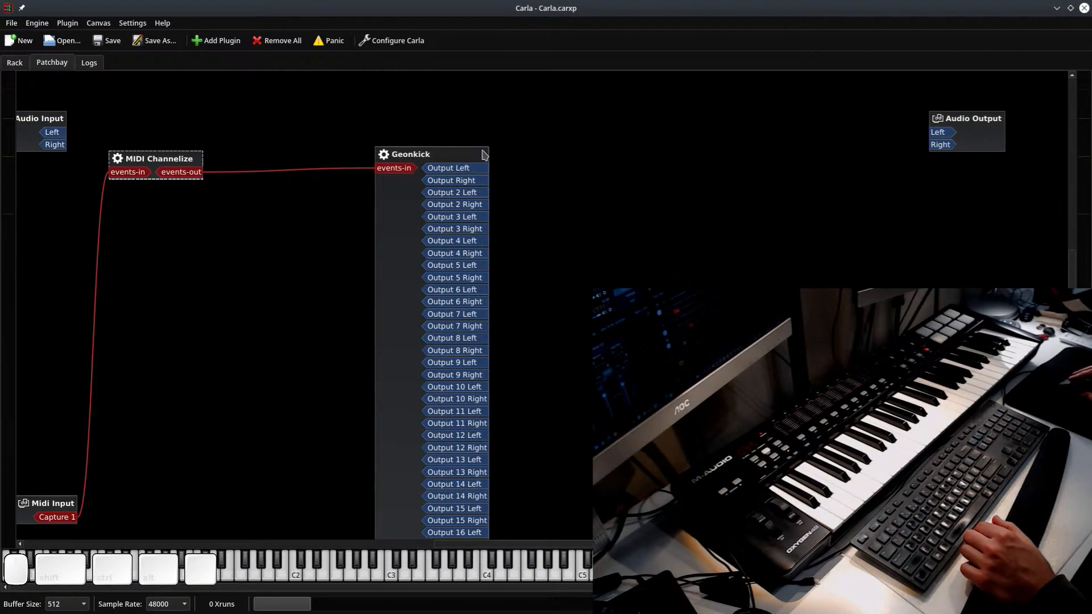
{"action": "left_click_drag", "start_coordinate": [483, 155], "coordinate": [479, 150]}
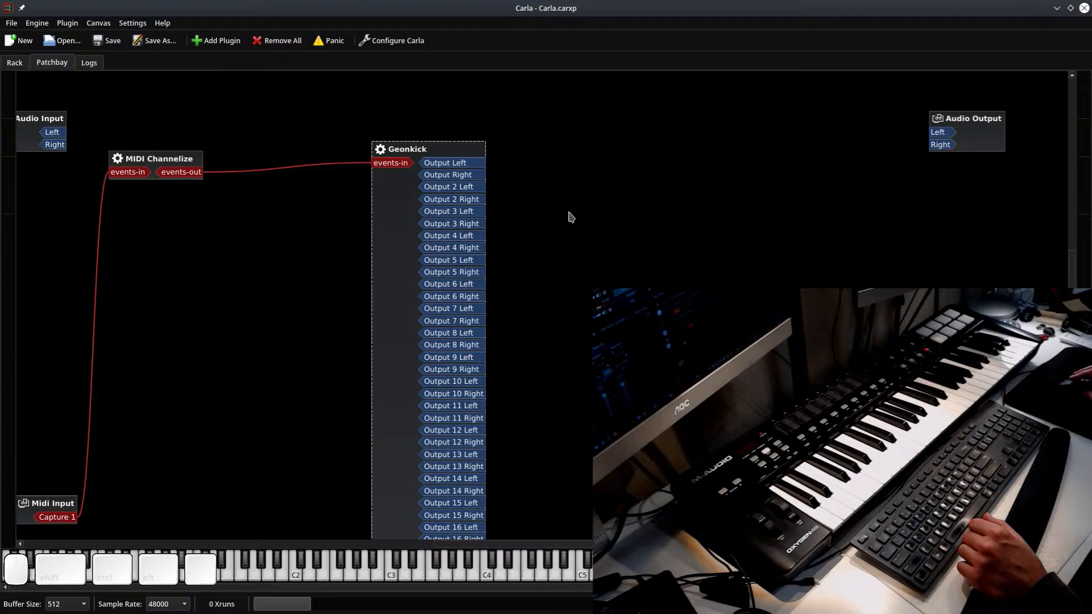
{"action": "left_click_drag", "start_coordinate": [974, 126], "coordinate": [971, 138]}
{"action": "left_click_drag", "start_coordinate": [450, 153], "coordinate": [430, 154]}
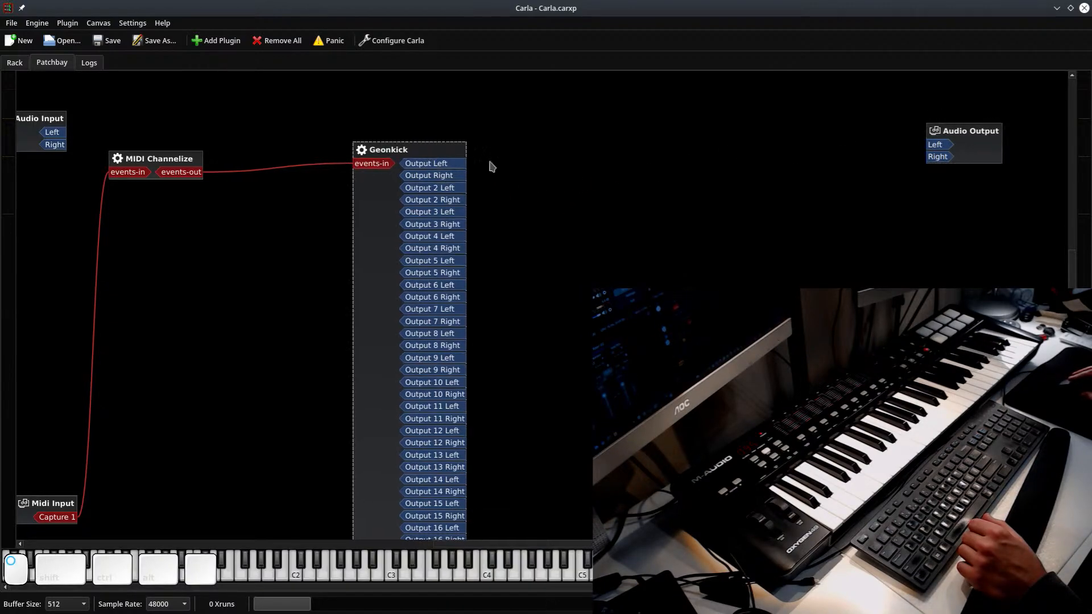
Search the plugins for "mixer", compare the available mixers and add AMS Mixer 8 channels
{"action": "right_click", "coordinate": [568, 169]}
{"action": "right_click", "coordinate": [597, 209]}
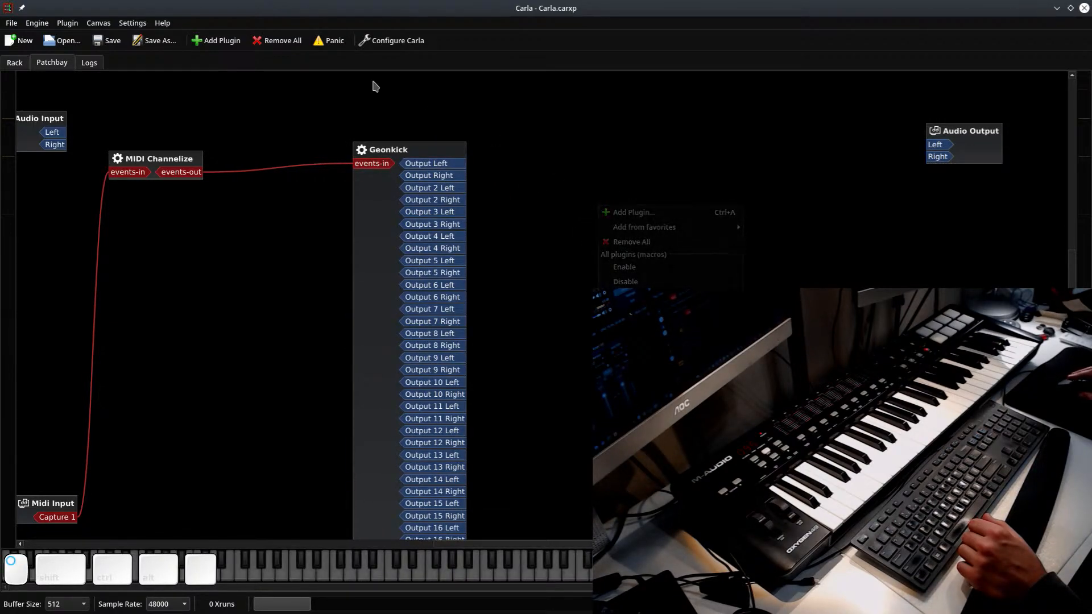
{"action": "left_click", "coordinate": [225, 41]}
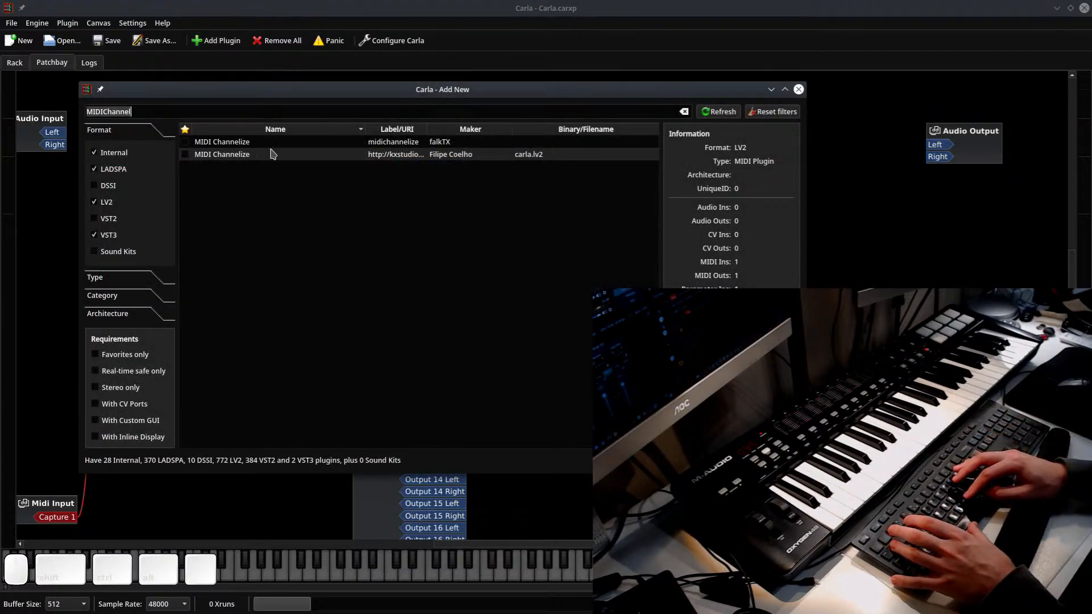
{"action": "type", "text": "mixer"}
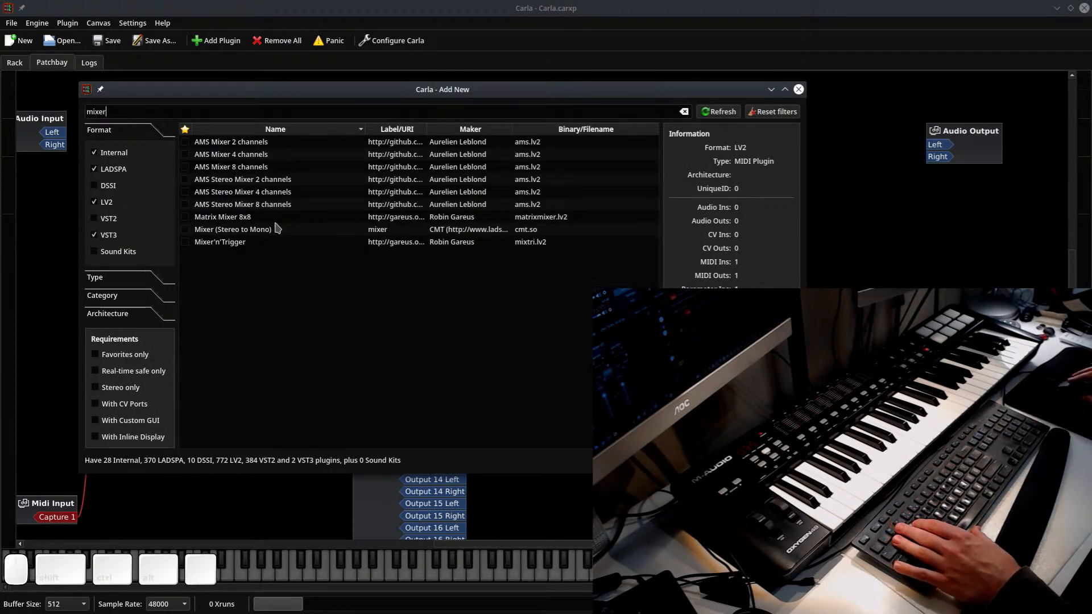
{"action": "left_click", "coordinate": [237, 219]}
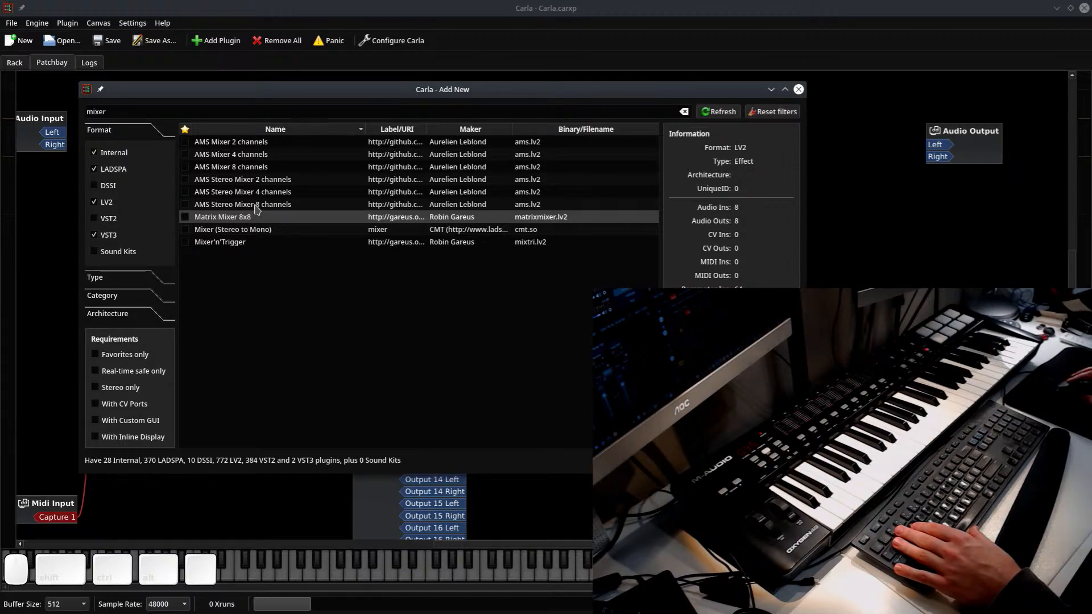
{"action": "left_click", "coordinate": [251, 209]}
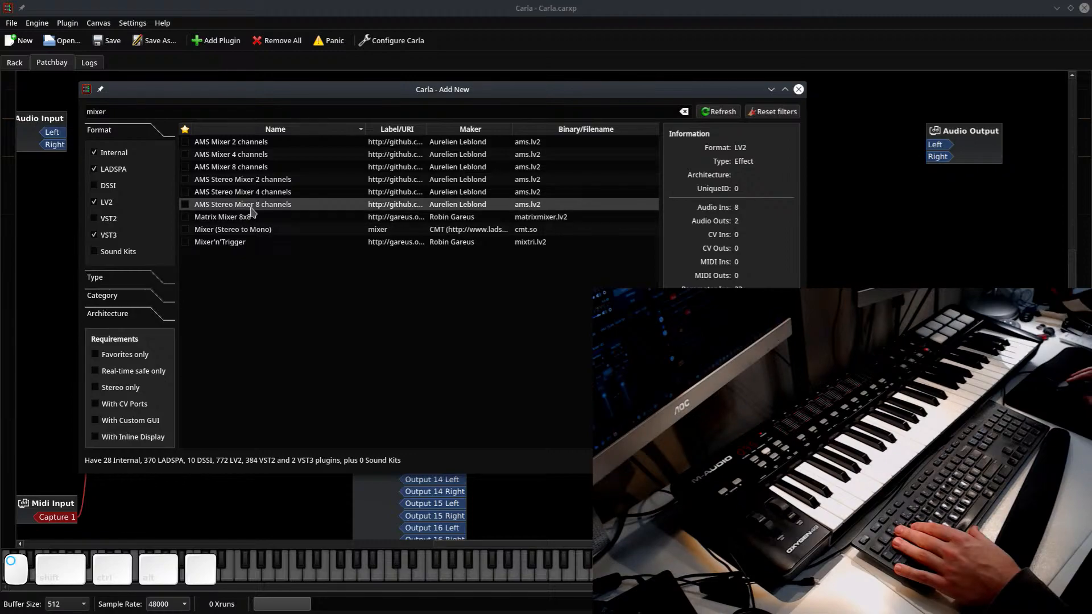
{"action": "left_click", "coordinate": [256, 168]}
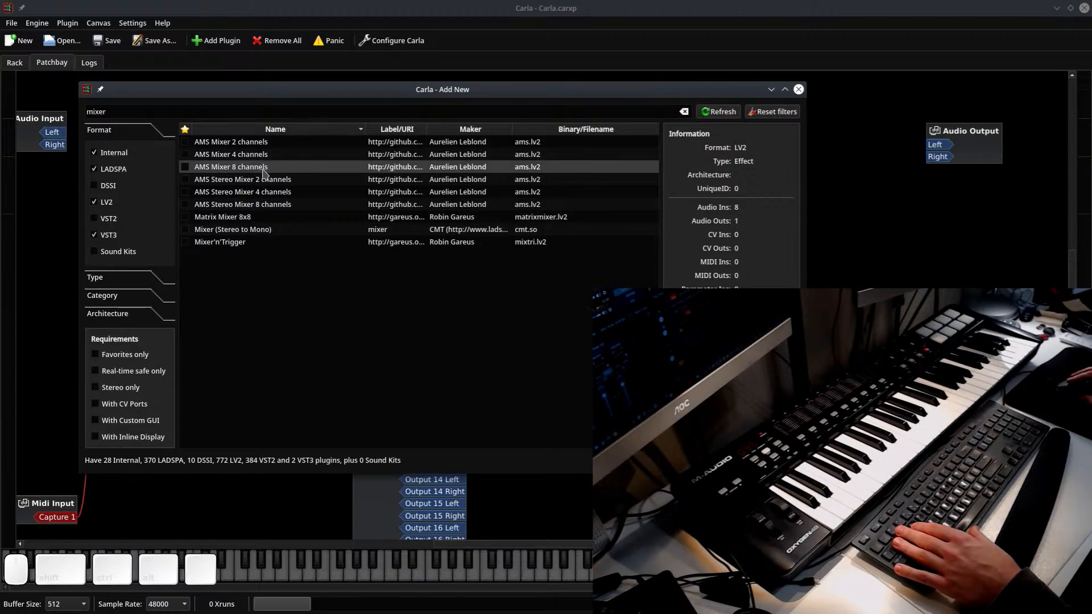
{"action": "double_click", "coordinate": [265, 168]}
Place AMS Mixer 8 channels between Geonkick and Audio Output, and look over its gain and volume controls
{"action": "left_click_drag", "start_coordinate": [573, 382], "coordinate": [633, 163]}
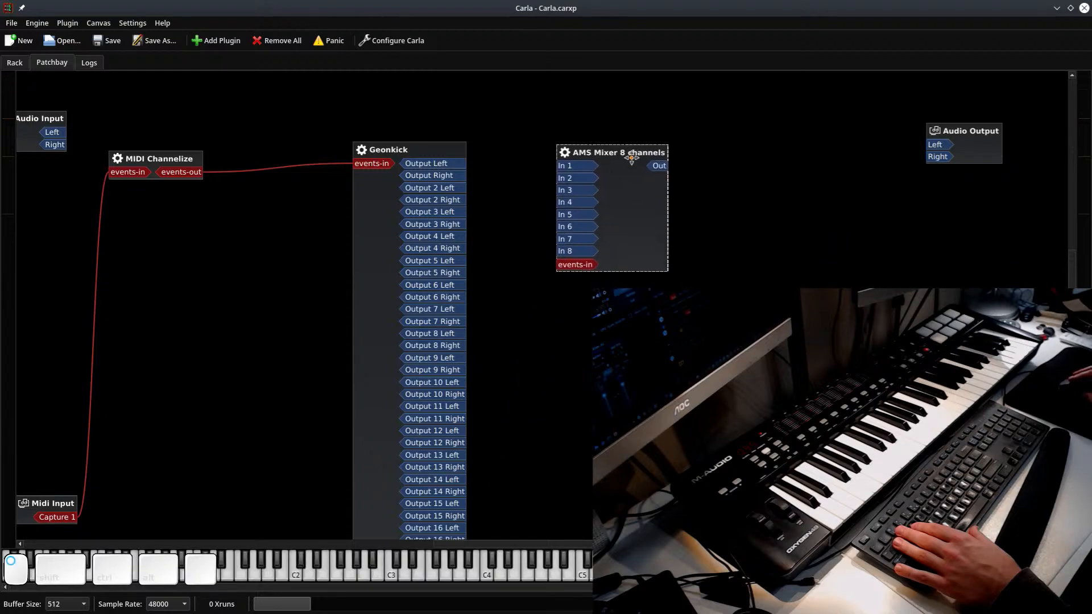
{"action": "double_click", "coordinate": [619, 156]}
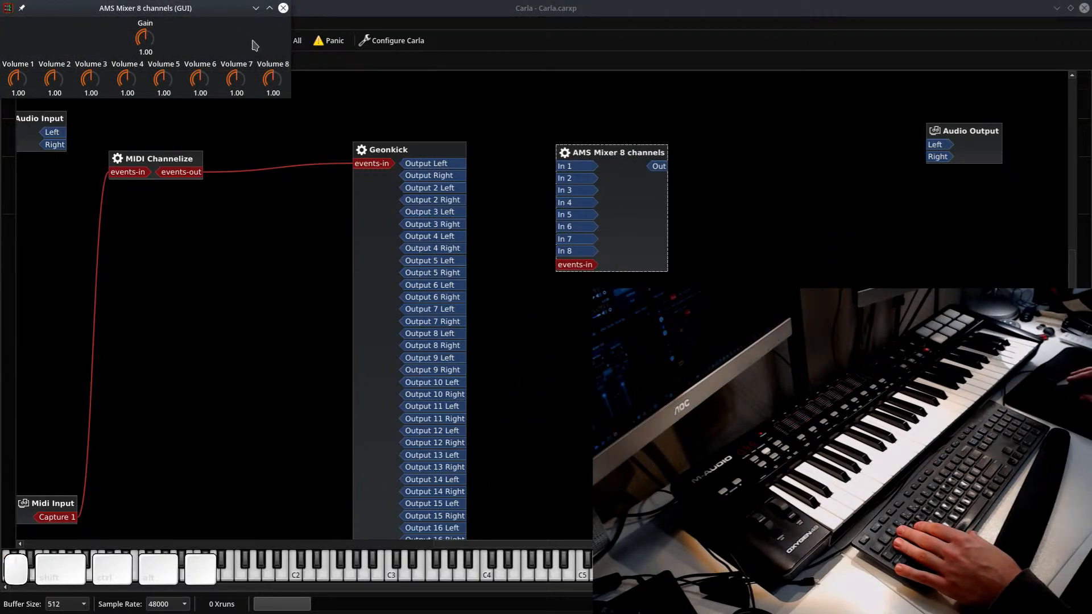
{"action": "left_click", "coordinate": [286, 8]}
{"action": "left_click_drag", "start_coordinate": [607, 149], "coordinate": [641, 143]}
Connect Geonkick's Output Left, Output 2 Left, Output 3 Left and Output 4 Left to mixer inputs In 1 through In 4
{"action": "left_click_drag", "start_coordinate": [436, 150], "coordinate": [606, 161]}
{"action": "left_click_drag", "start_coordinate": [398, 197], "coordinate": [597, 173]}
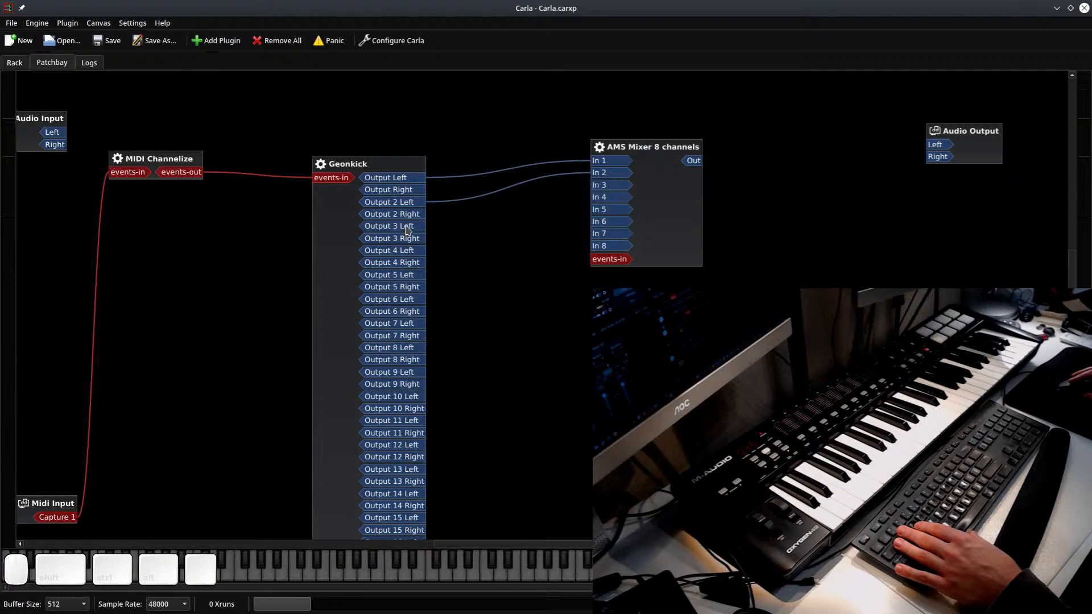
{"action": "left_click_drag", "start_coordinate": [407, 228], "coordinate": [600, 186]}
{"action": "left_click_drag", "start_coordinate": [417, 250], "coordinate": [618, 194]}
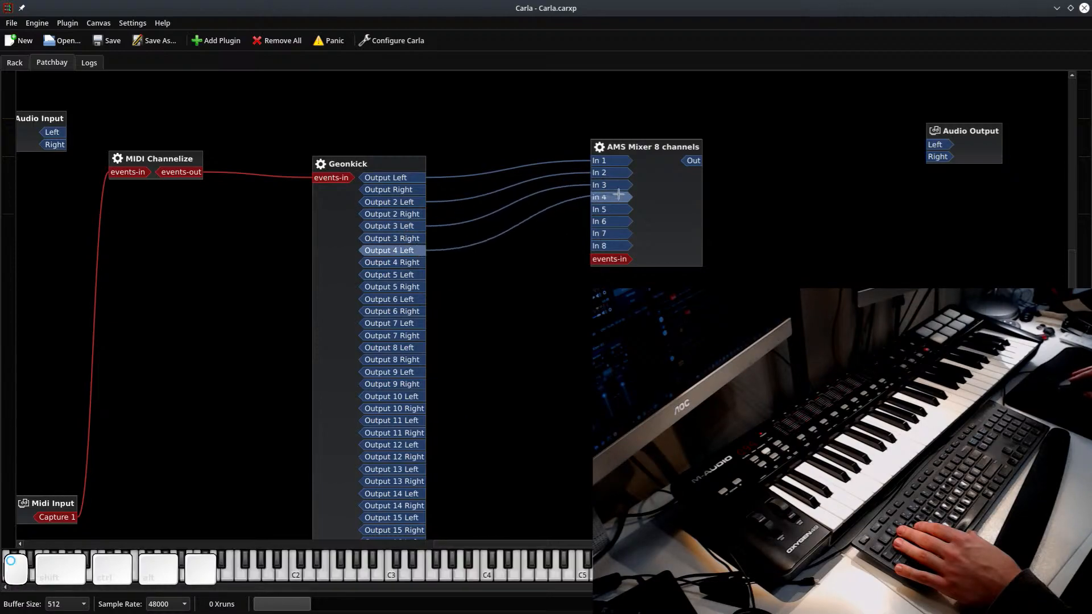
Connect the mixer's Out to both Left and Right of Audio Output, and move the mixer closer to Geonkick
{"action": "left_click_drag", "start_coordinate": [692, 161], "coordinate": [945, 146]}
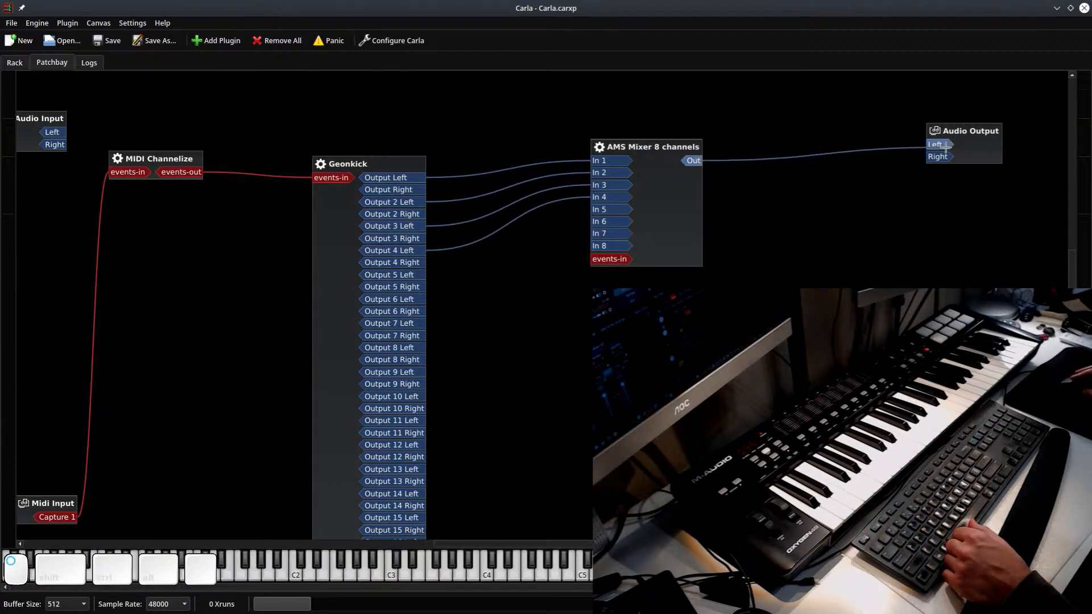
{"action": "left_click_drag", "start_coordinate": [695, 161], "coordinate": [937, 156]}
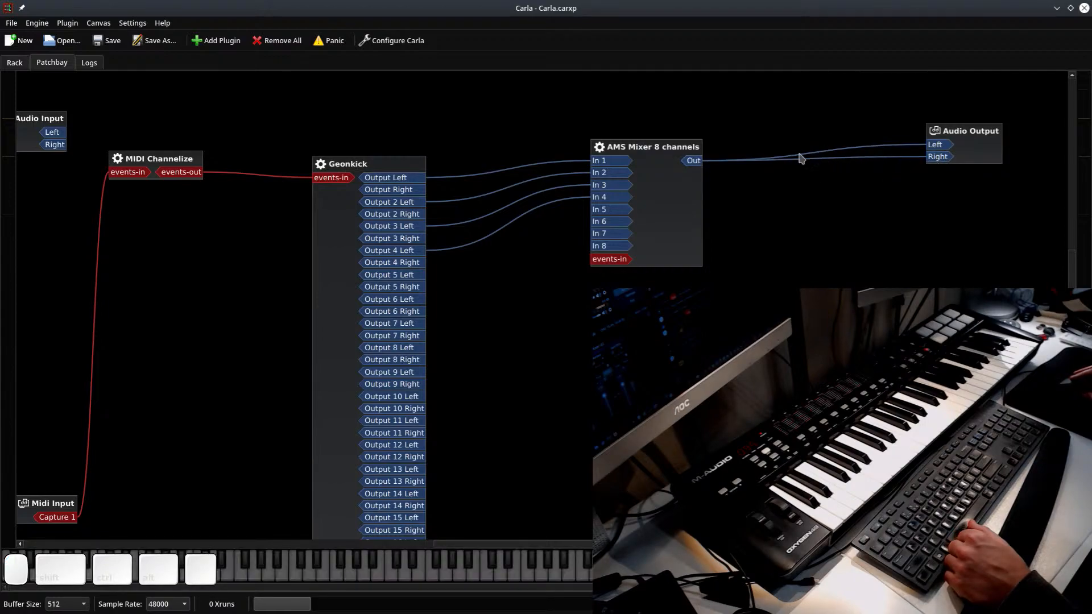
{"action": "left_click_drag", "start_coordinate": [664, 155], "coordinate": [560, 166]}
{"action": "right_click", "coordinate": [552, 169]}
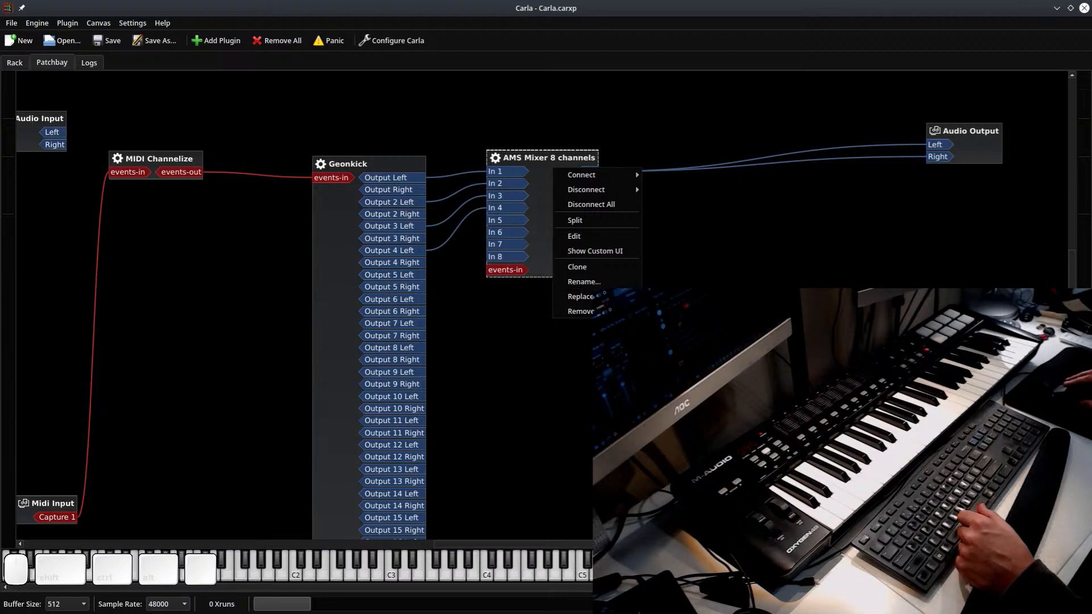
{"action": "left_click", "coordinate": [584, 282]}
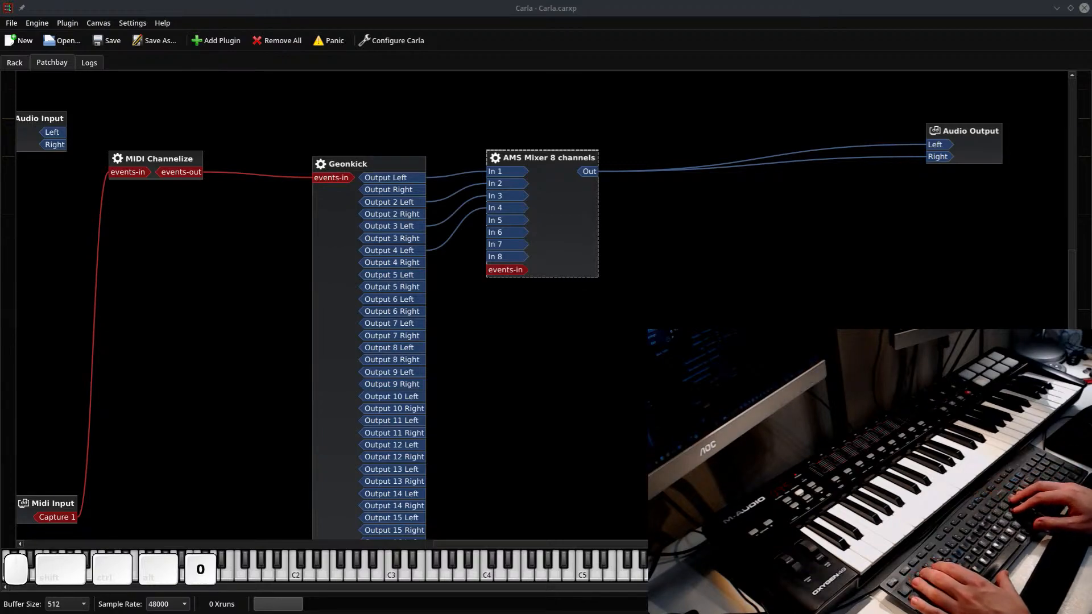
{"action": "key", "text": "Right"}
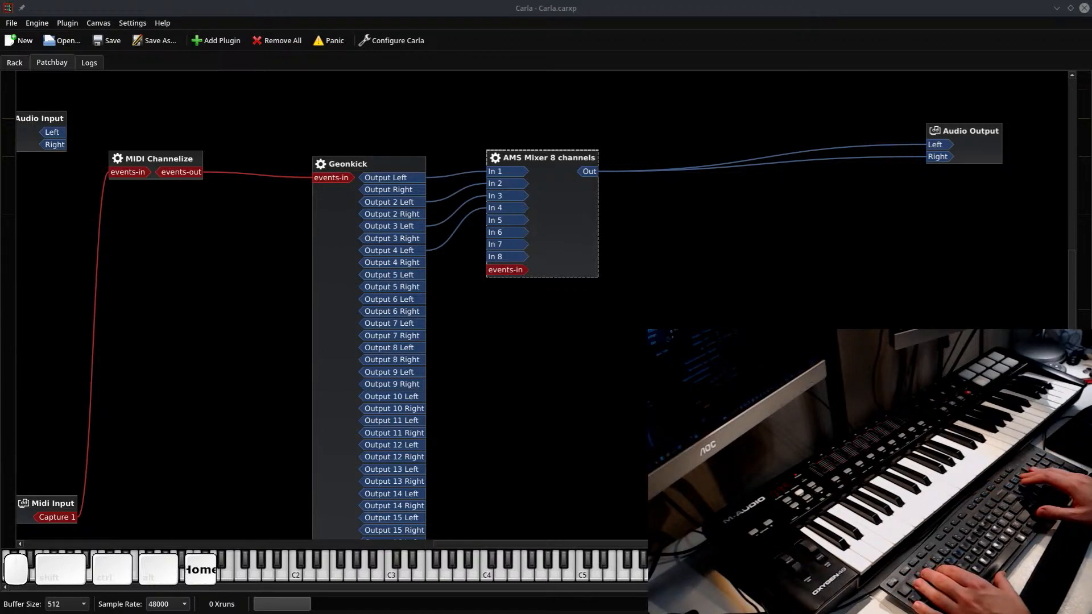
{"action": "key", "text": "End"}
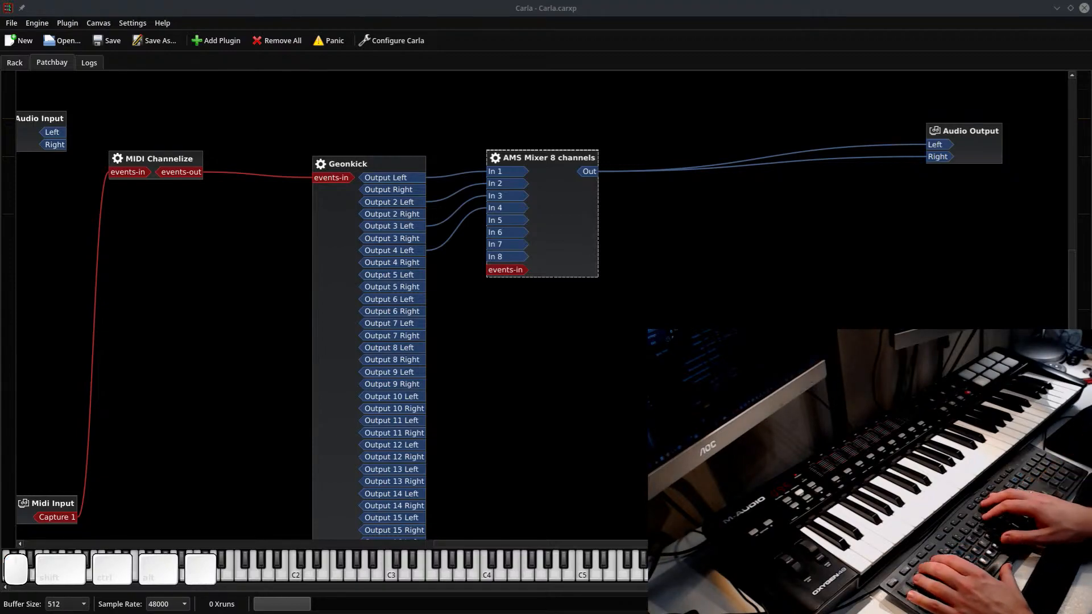
{"action": "key", "text": "0"}
{"action": "key", "text": "BackSpace"}
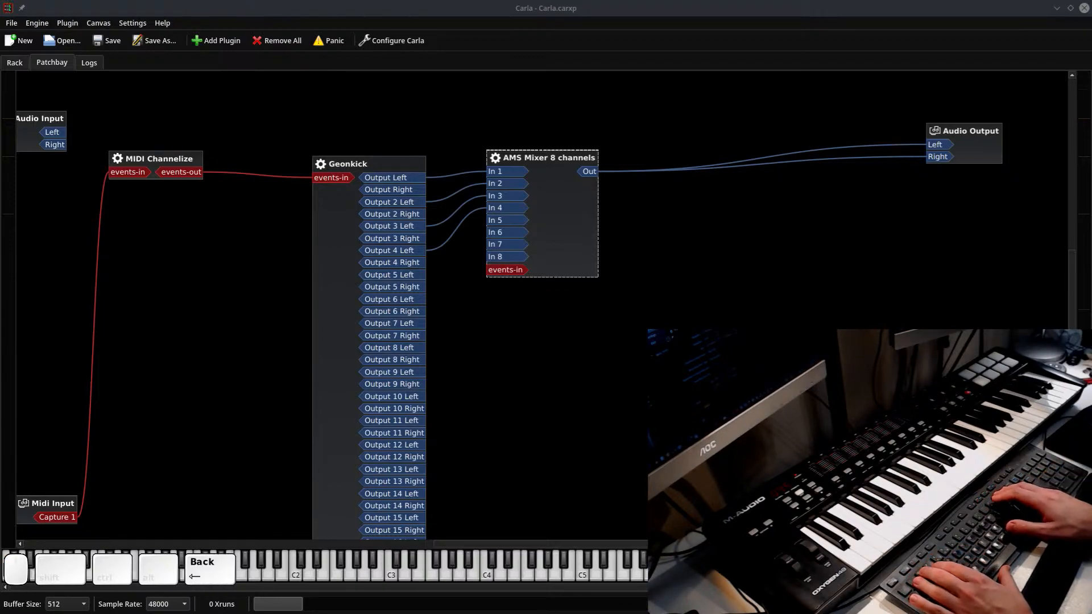
Rename the AMS Mixer 8 channels plugin to "[DRUMS] AMS Mixer 8 channels", copying the "[DRUMS]" prefix for reuse
{"action": "key", "text": "0"}
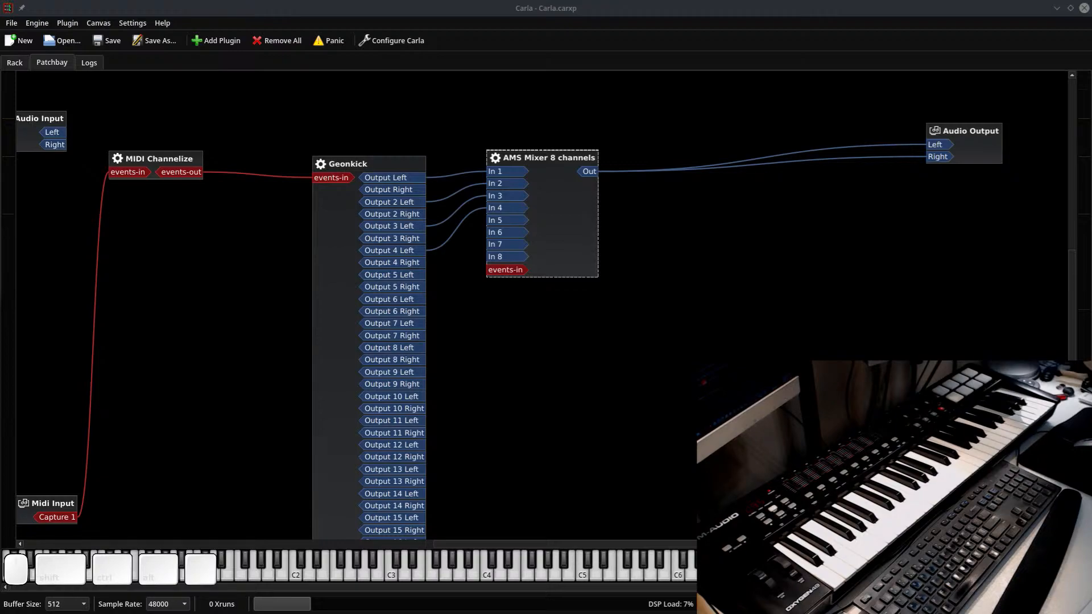
{"action": "right_click", "coordinate": [541, 180]}
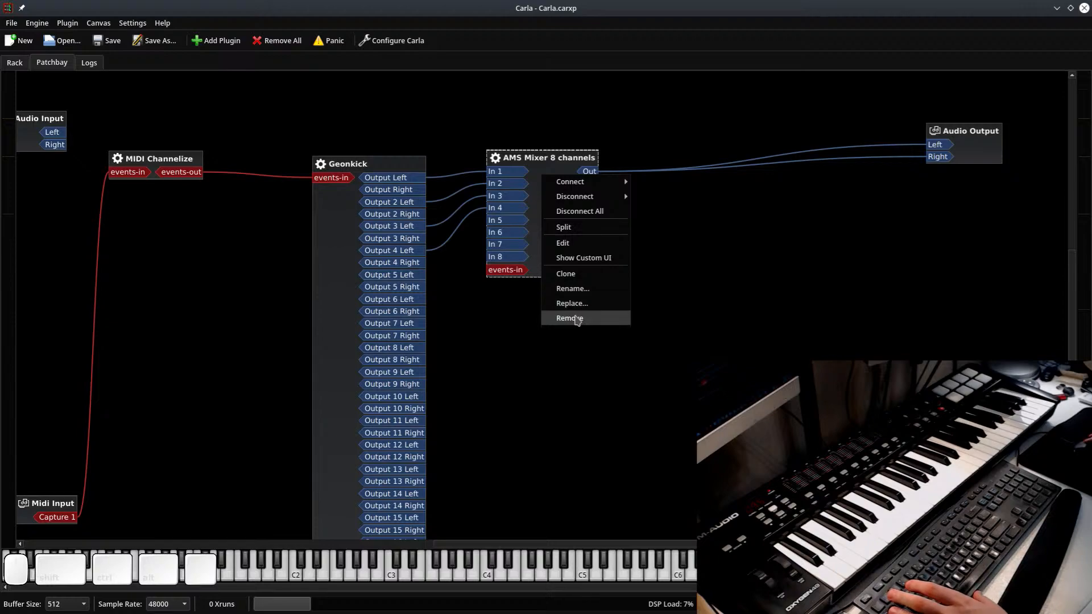
{"action": "left_click", "coordinate": [573, 288]}
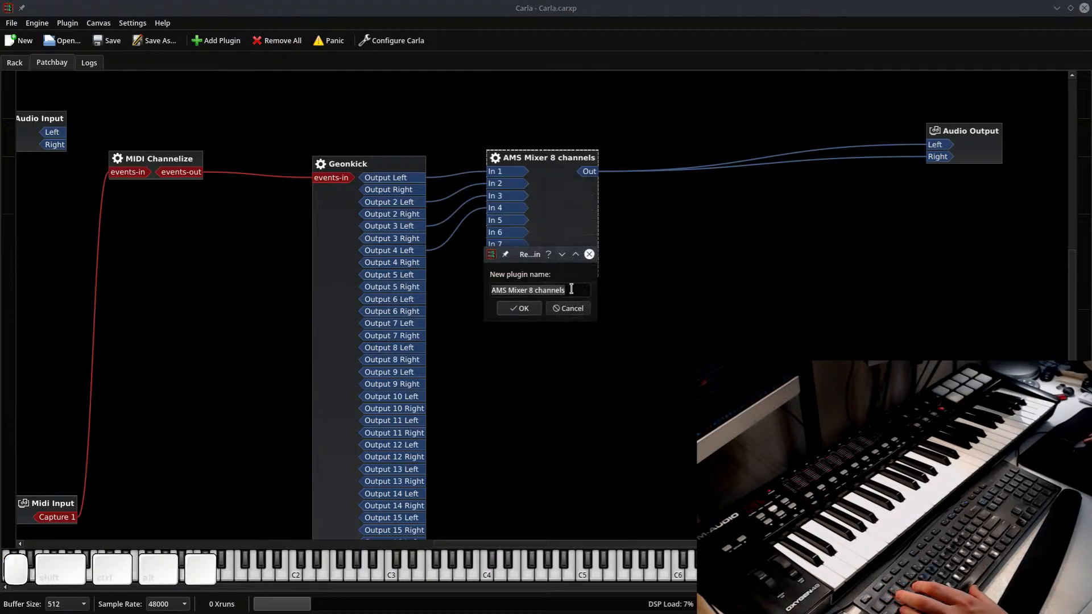
{"action": "key", "text": "Home"}
{"action": "type", "text": "DRUMS"}
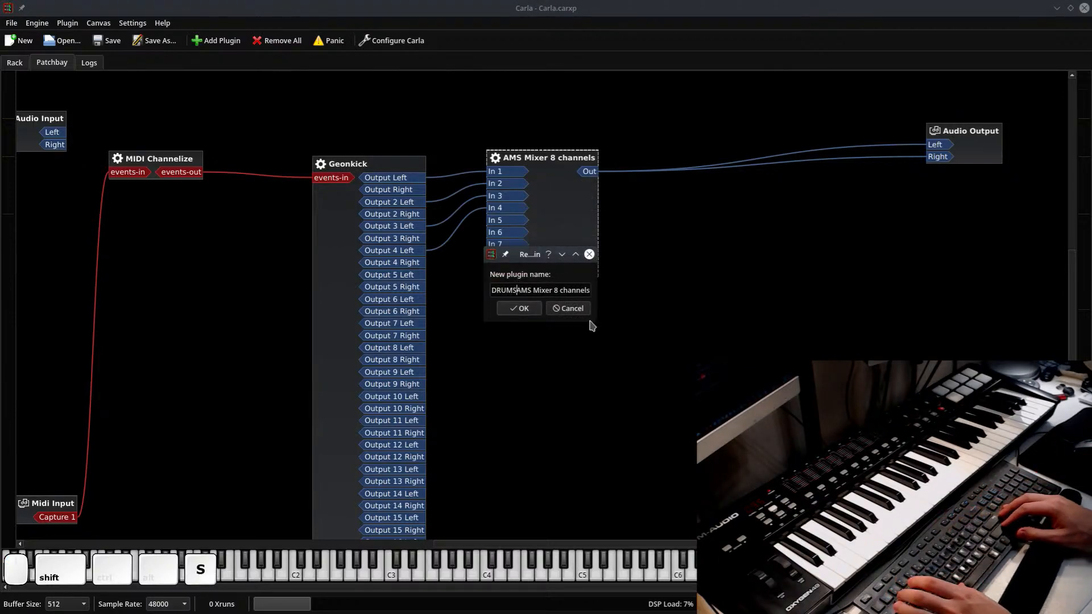
{"action": "key", "text": "BackSpace"}
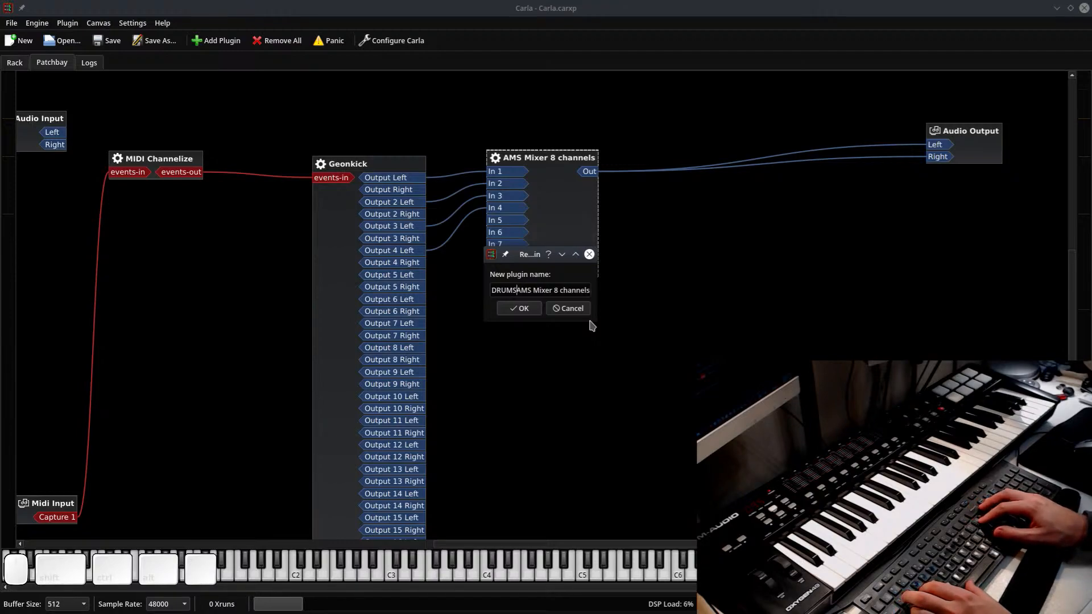
{"action": "type", "text": "]"}
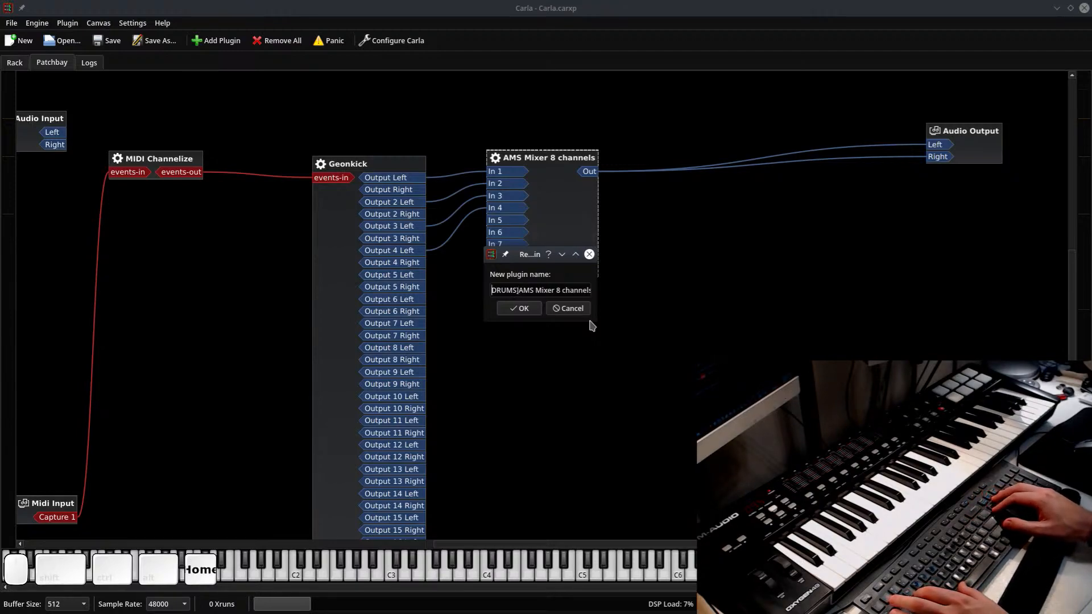
{"action": "type", "text": "["}
{"action": "key", "text": "ctrl+Right"}
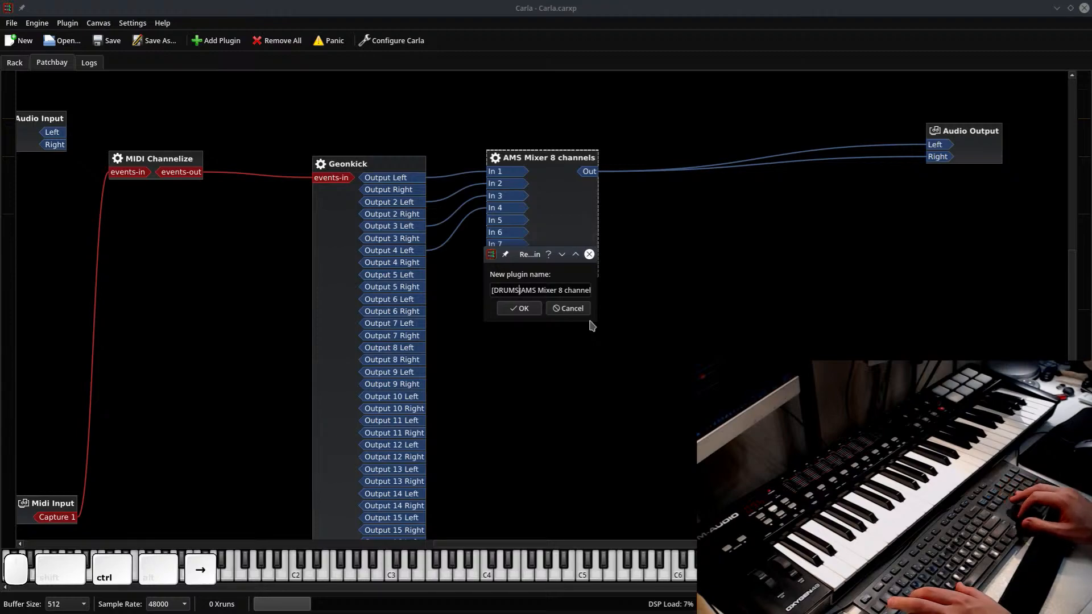
{"action": "key", "text": "shift+Home"}
{"action": "key", "text": "ctrl+c"}
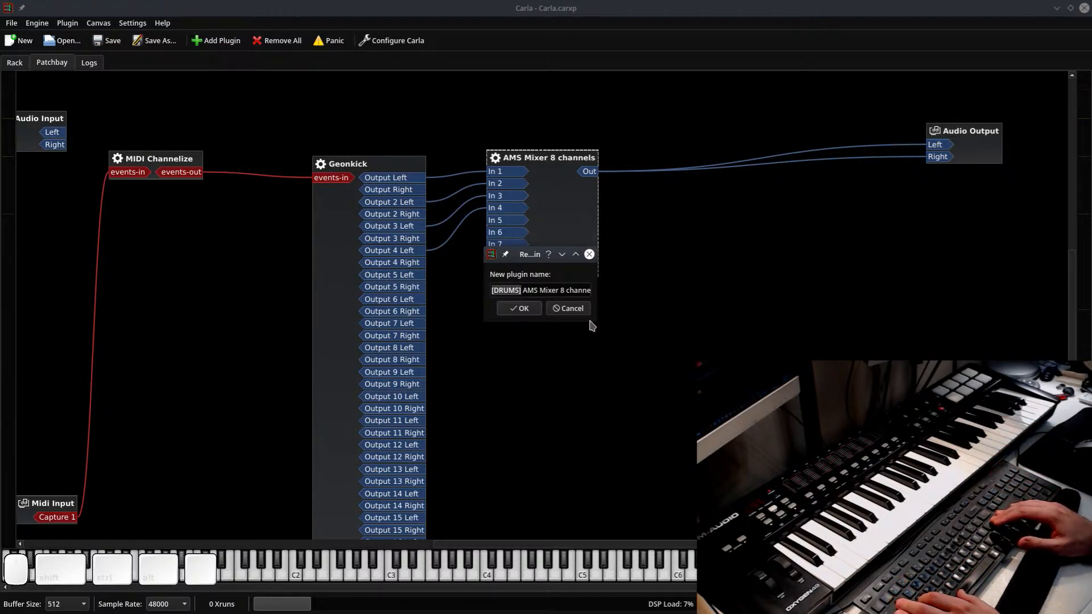
{"action": "key", "text": "Return"}
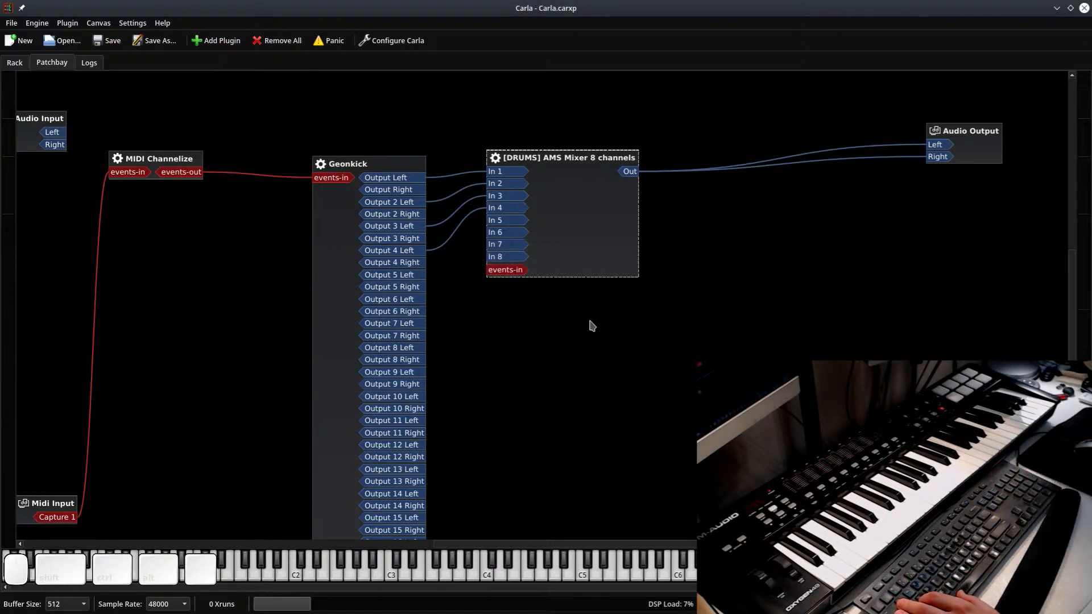
Rename MIDI Channelize to "[DRUMS] MIDI Channelize" using the copied prefix, and nudge it and the mixer slightly away from Geonkick
{"action": "right_click", "coordinate": [156, 163]}
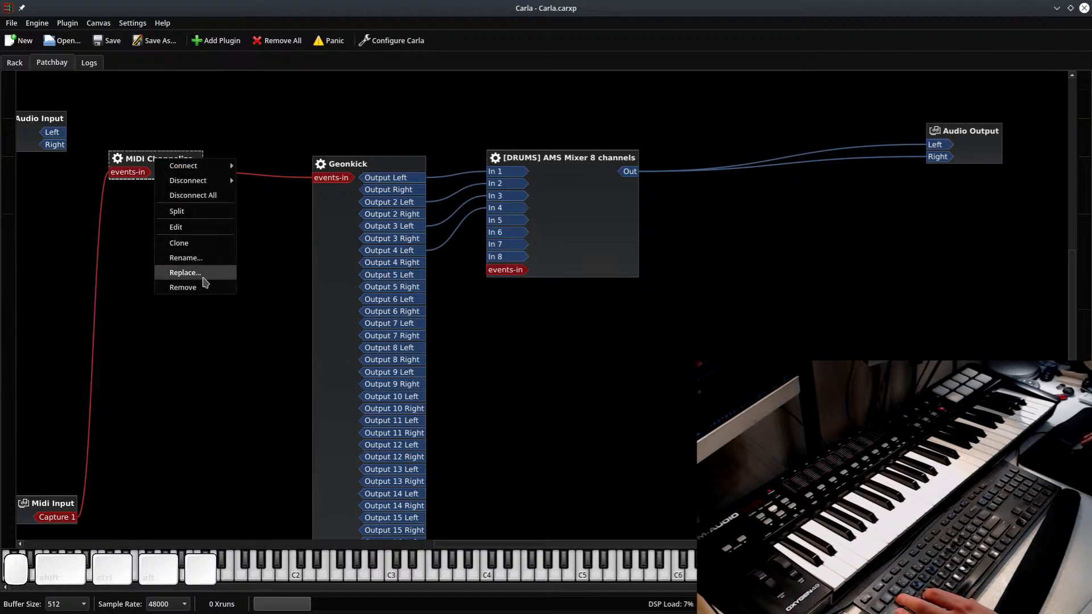
{"action": "left_click", "coordinate": [209, 261]}
{"action": "key", "text": "Home"}
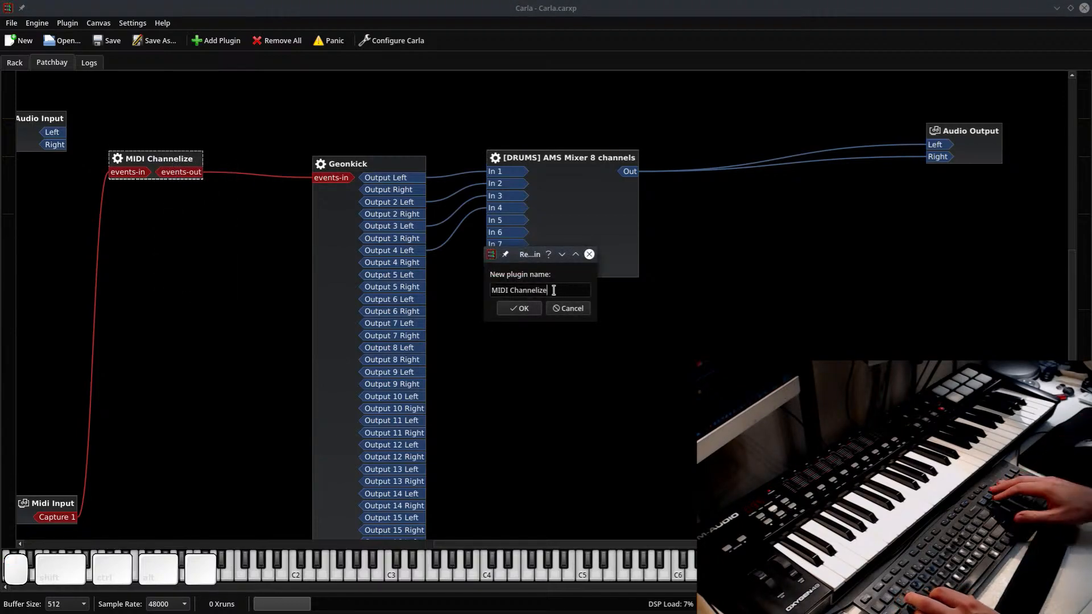
{"action": "key", "text": "ctrl+v"}
{"action": "key", "text": "Return"}
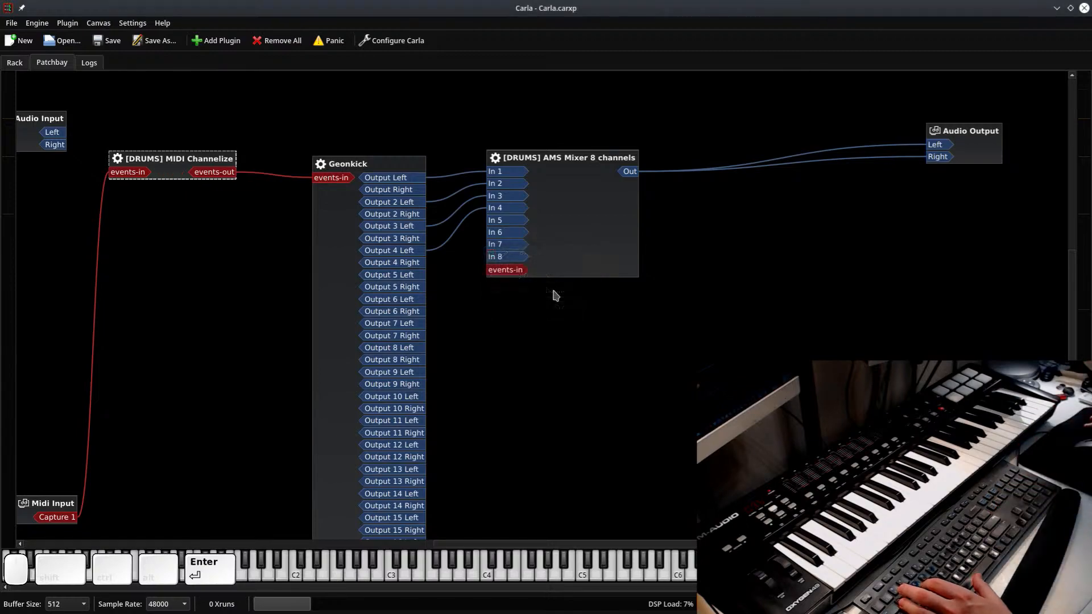
{"action": "left_click_drag", "start_coordinate": [188, 166], "coordinate": [178, 177]}
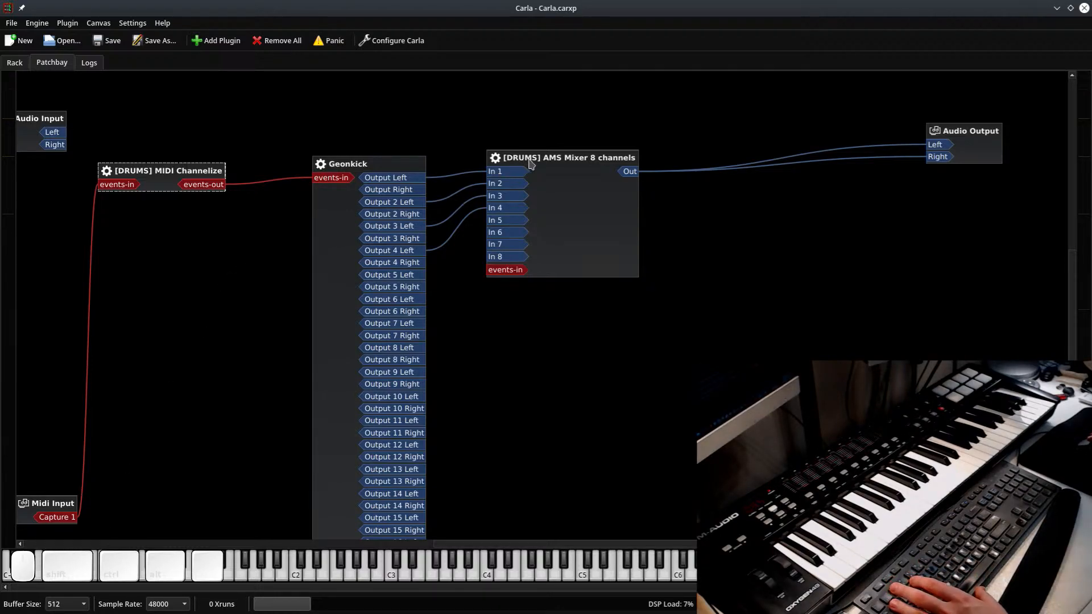
{"action": "mouse_move", "coordinate": [556, 159]}
{"action": "left_mouse_down"}
{"action": "mouse_move", "coordinate": [574, 162]}
{"action": "mouse_move", "coordinate": [564, 161]}
{"action": "left_mouse_up"}
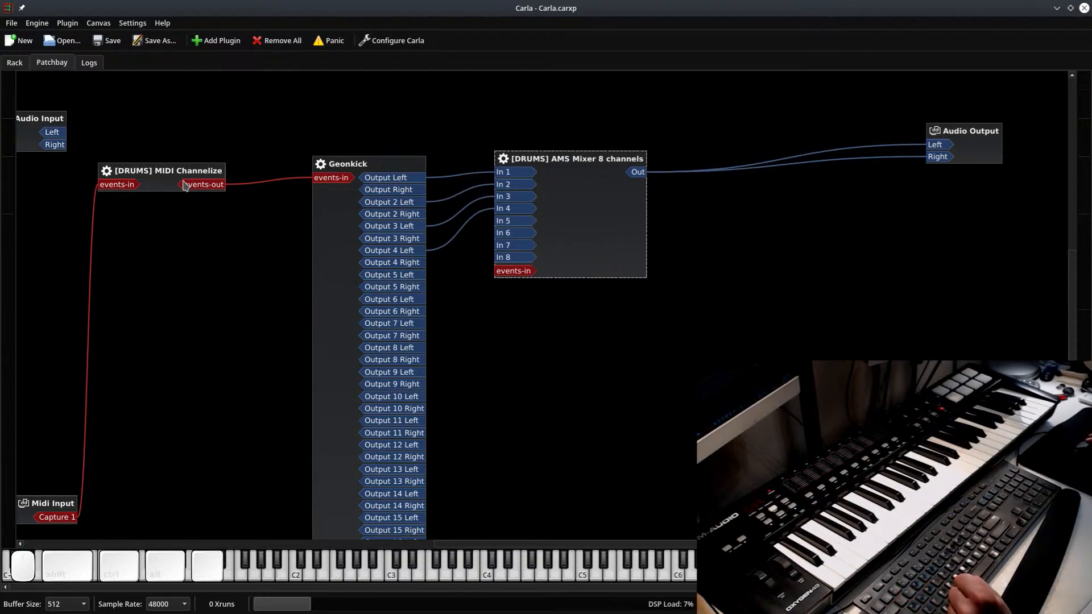
Set the patchbay canvas size to 12400x9600 in the Carla settings
{"action": "left_click", "coordinate": [132, 23]}
{"action": "left_click", "coordinate": [163, 100]}
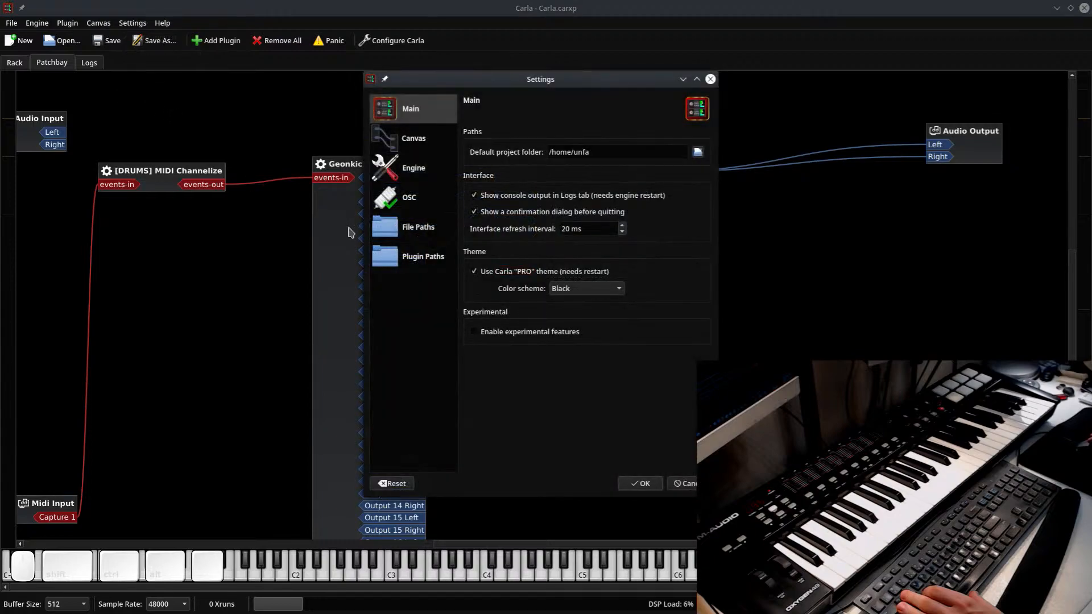
{"action": "left_click", "coordinate": [422, 147]}
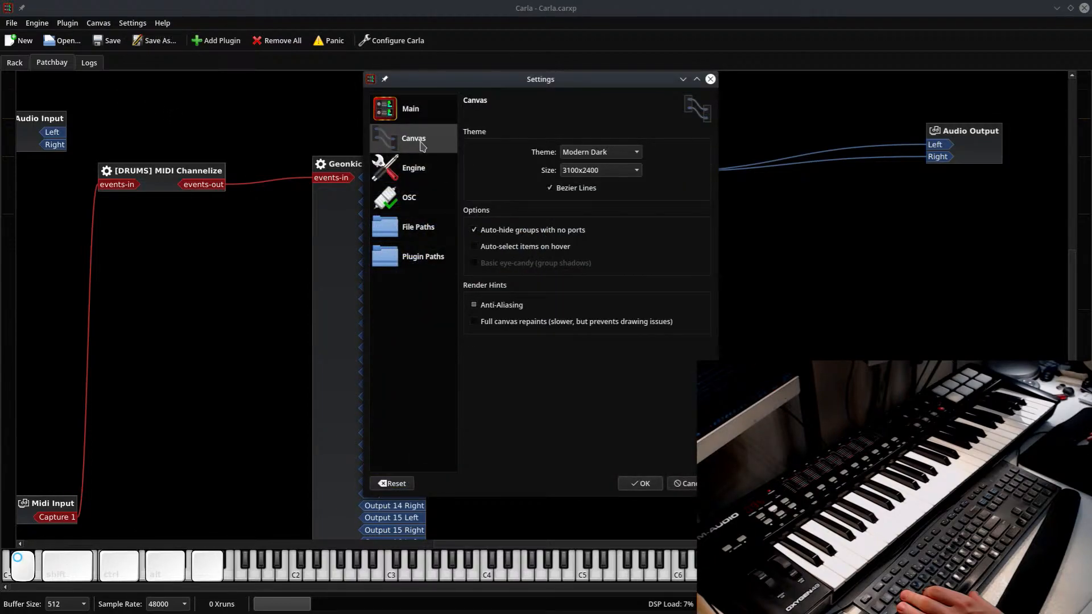
{"action": "left_click", "coordinate": [610, 171]}
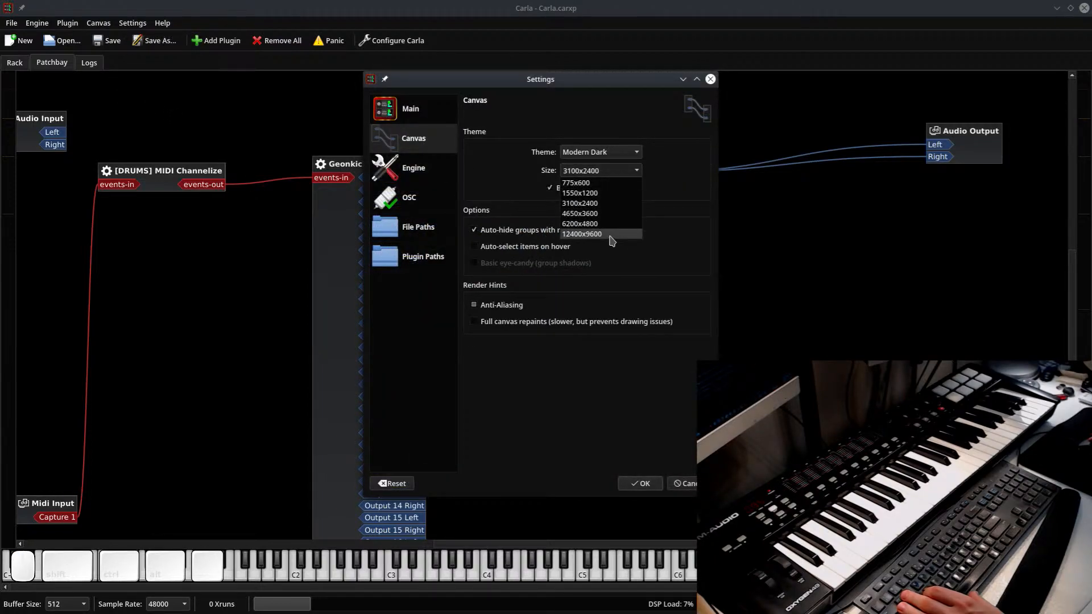
{"action": "left_click", "coordinate": [581, 234]}
{"action": "left_click", "coordinate": [639, 484]}
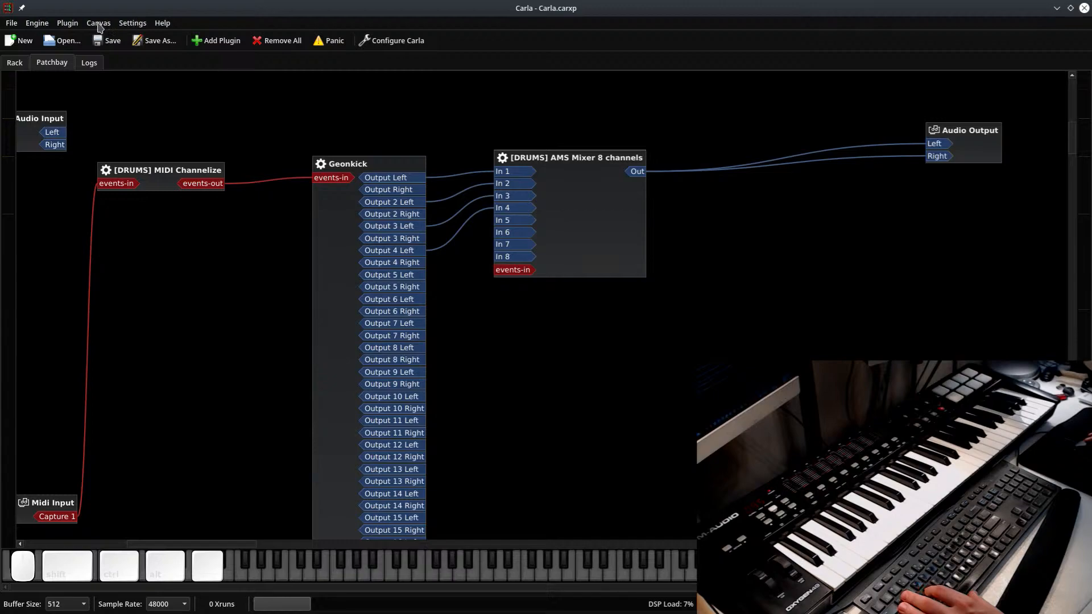
Show the side panel with the transport controls and canvas overview, and widen it
{"action": "left_click", "coordinate": [67, 22]}
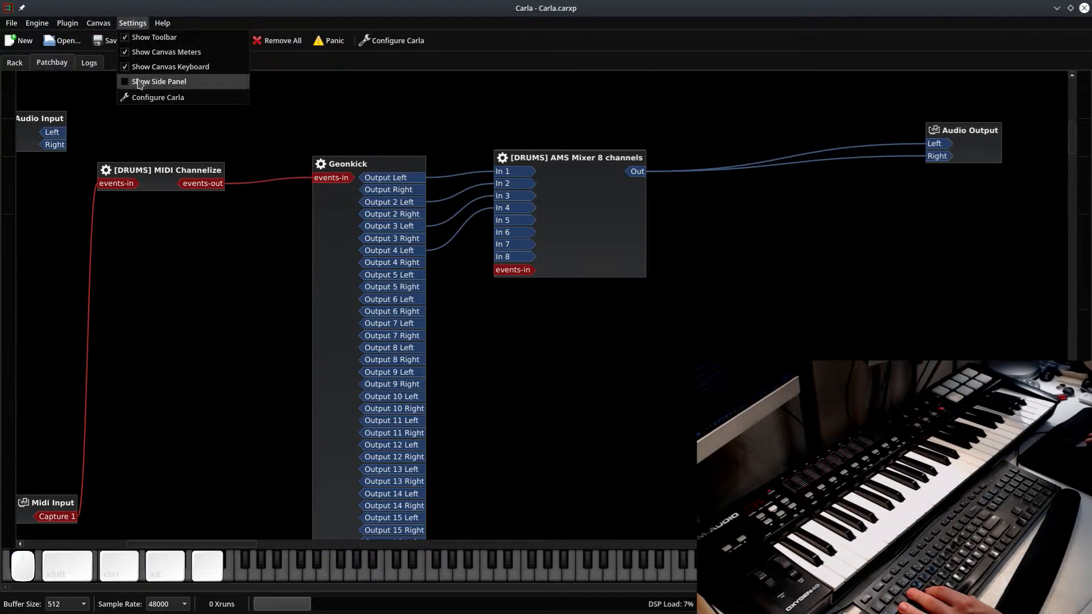
{"action": "left_click", "coordinate": [139, 84]}
{"action": "left_click_drag", "start_coordinate": [141, 517], "coordinate": [139, 442]}
{"action": "left_click_drag", "start_coordinate": [84, 575], "coordinate": [929, 37]}
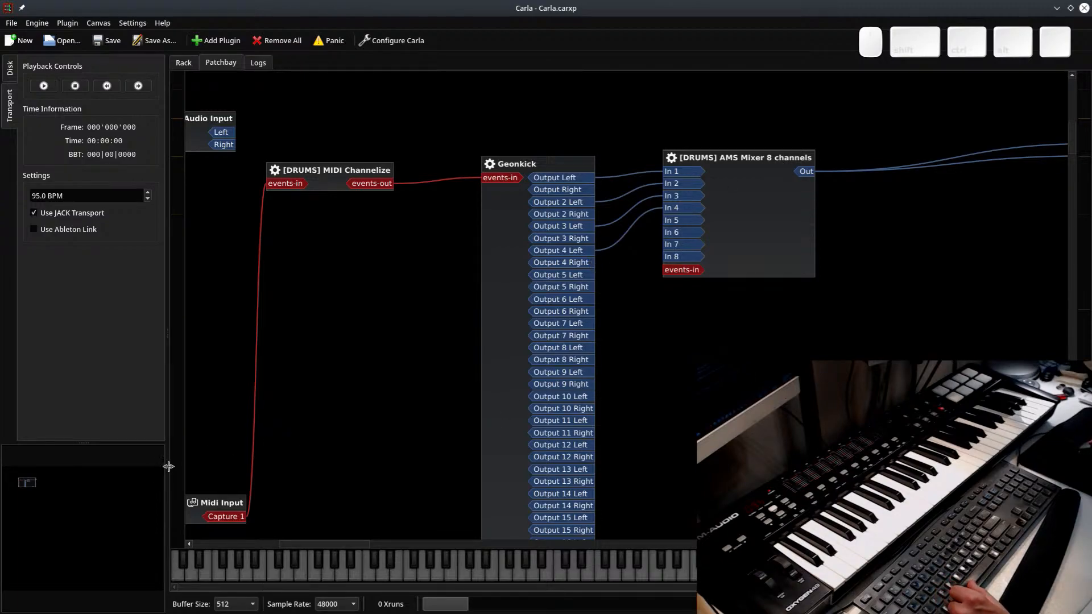
{"action": "left_click_drag", "start_coordinate": [169, 466], "coordinate": [245, 466]}
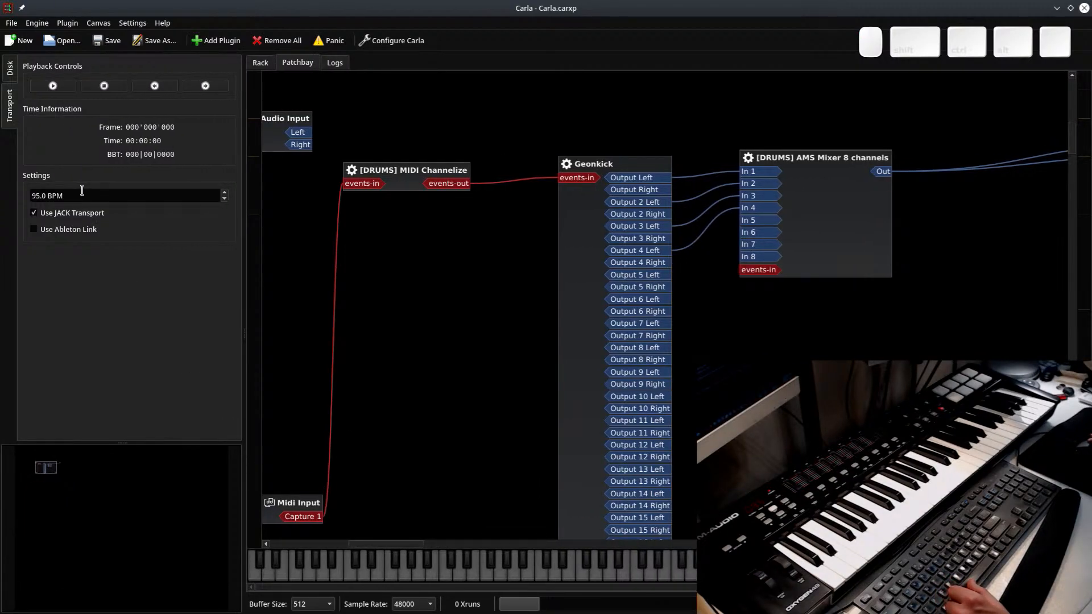
Set the transport tempo to 120 BPM and enlarge the canvas overview area
{"action": "left_click_drag", "start_coordinate": [82, 190], "coordinate": [32, 193]}
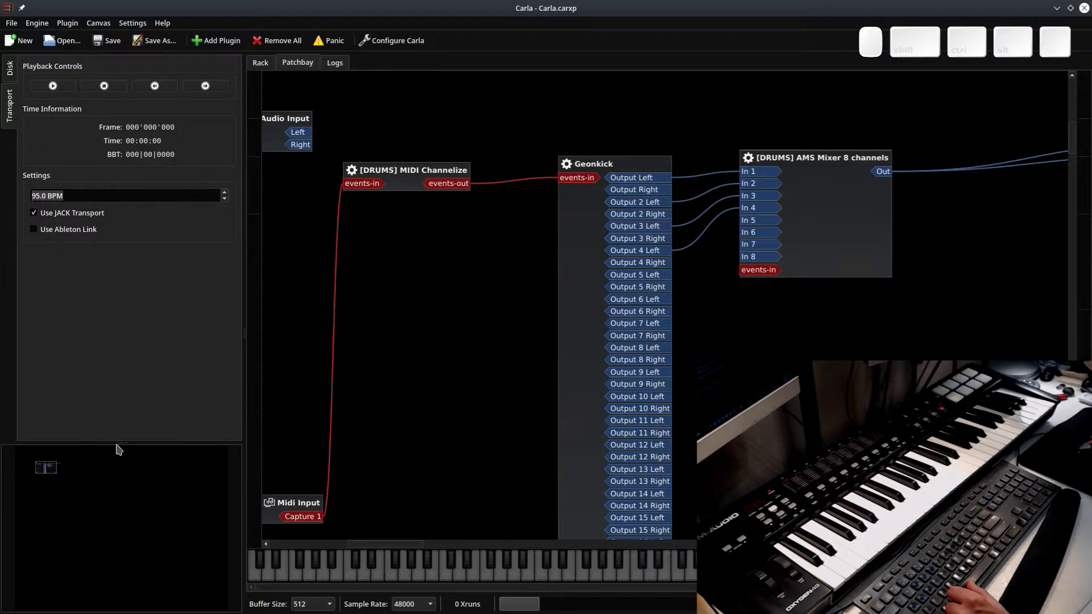
{"action": "left_click_drag", "start_coordinate": [122, 441], "coordinate": [109, 413]}
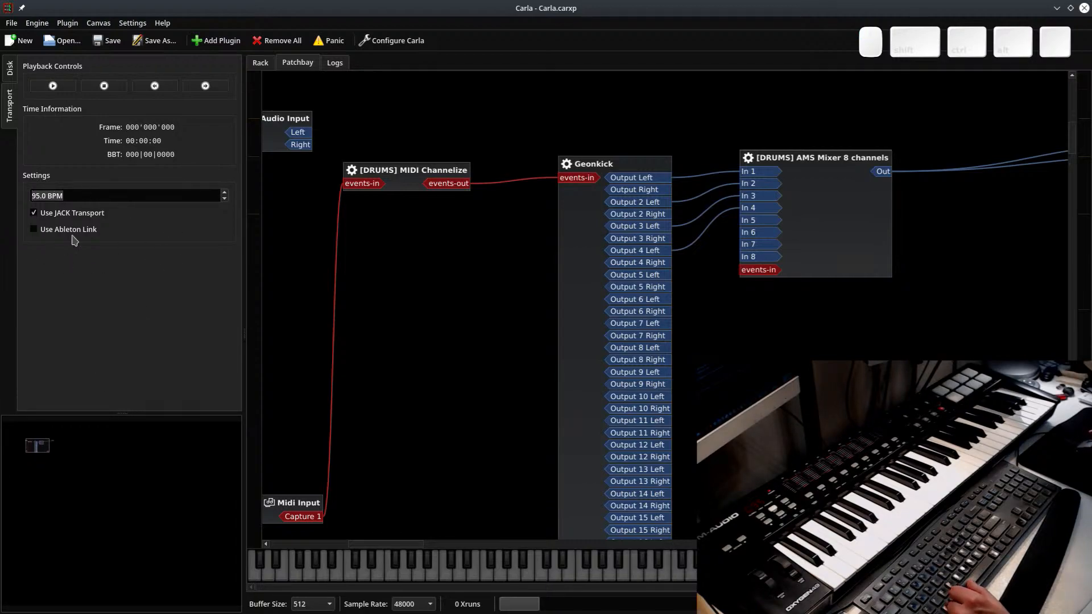
{"action": "type", "text": "120"}
{"action": "key", "text": "Return"}
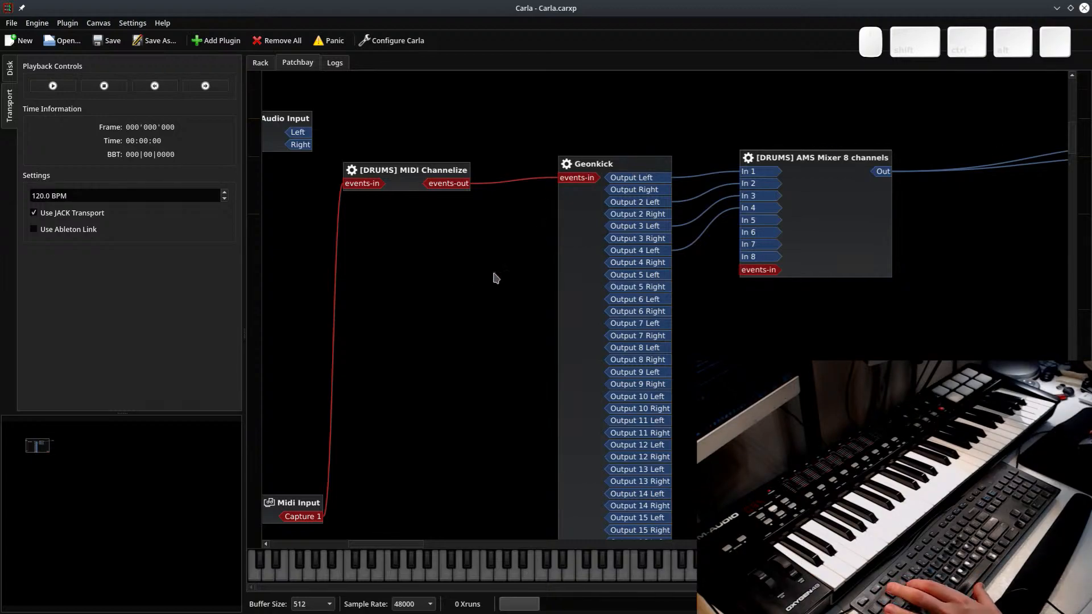
Move Geonkick closer to [DRUMS] MIDI Channelize, leaving more space before the drum mixer
{"action": "left_click_drag", "start_coordinate": [593, 165], "coordinate": [537, 165]}
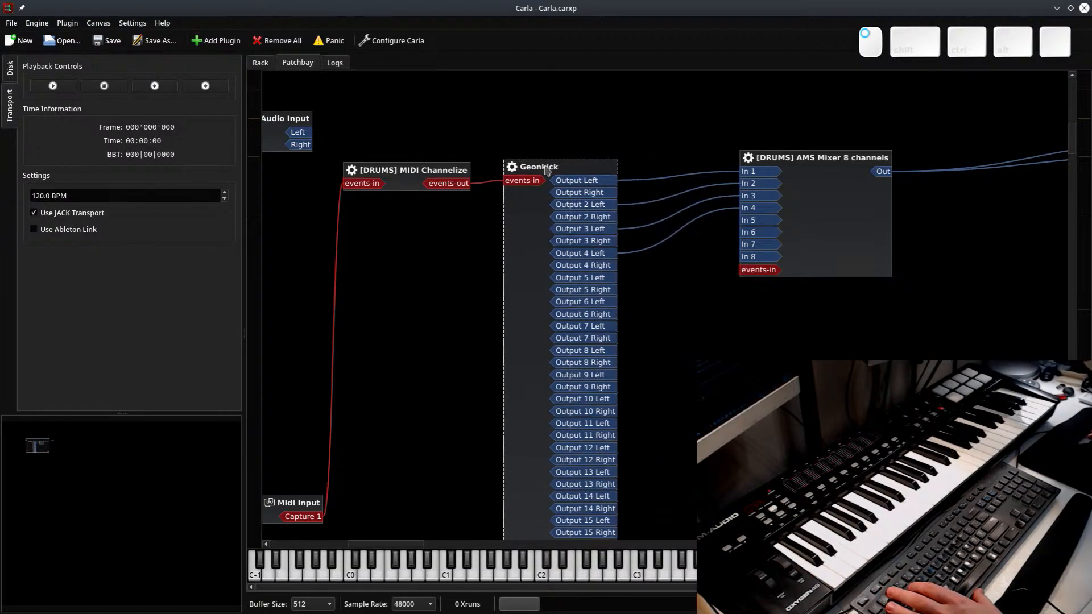
{"action": "scroll", "coordinate": [445, 353], "scroll_direction": "down", "scroll_amount": 3, "text": "ctrl"}
{"action": "scroll", "coordinate": [445, 352], "scroll_direction": "down", "scroll_amount": 3, "text": "ctrl"}
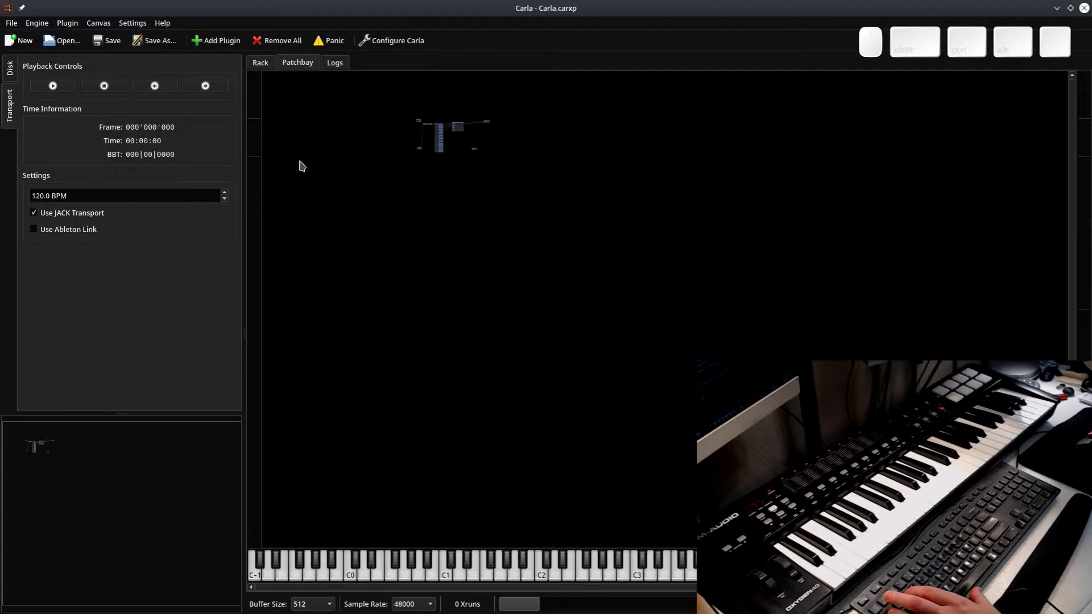
{"action": "scroll", "coordinate": [419, 204], "scroll_direction": "up", "scroll_amount": 1, "text": "ctrl"}
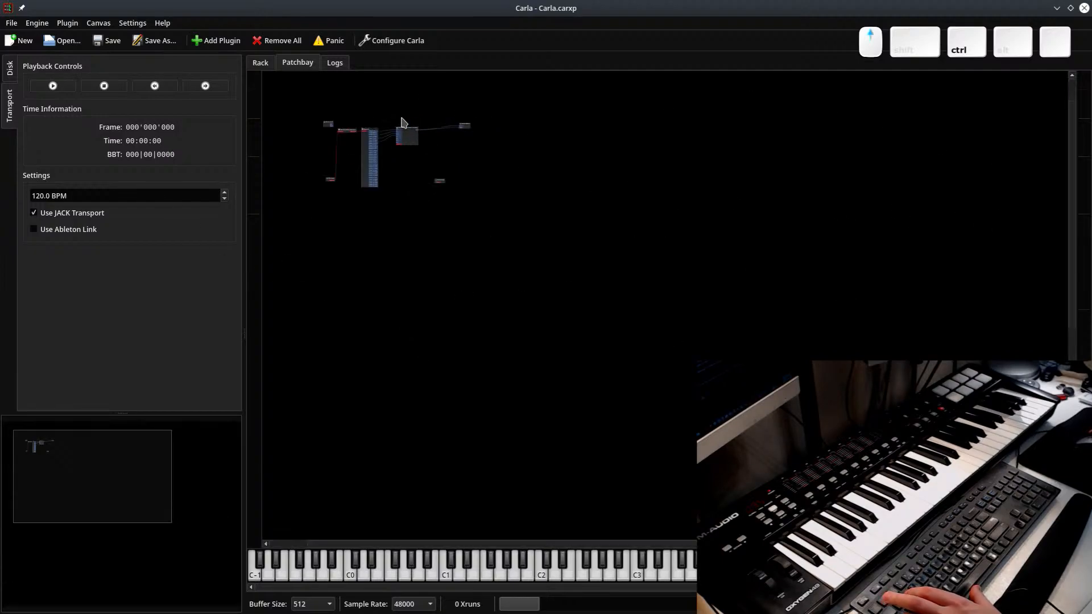
{"action": "scroll", "coordinate": [421, 205], "scroll_direction": "up", "scroll_amount": 1, "text": "ctrl"}
{"action": "scroll", "coordinate": [485, 316], "scroll_direction": "up", "scroll_amount": 1, "text": "ctrl"}
{"action": "scroll", "coordinate": [543, 316], "scroll_direction": "up", "scroll_amount": 1, "text": "ctrl"}
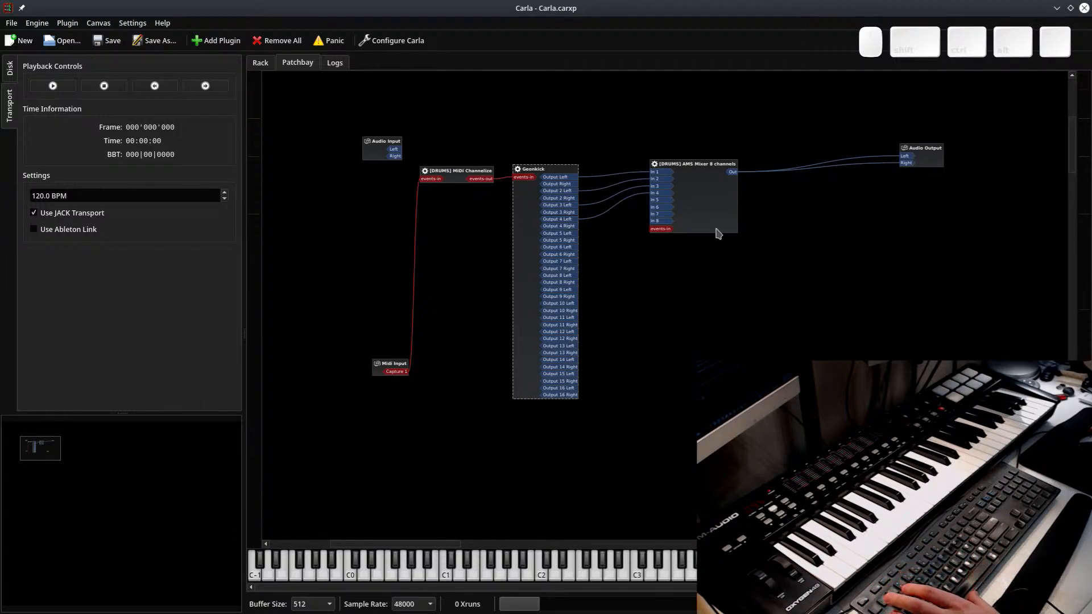
Open Geonkick's interface and look over its kit, the effect of layer 2, the sample browser and the presets
{"action": "double_click", "coordinate": [527, 172]}
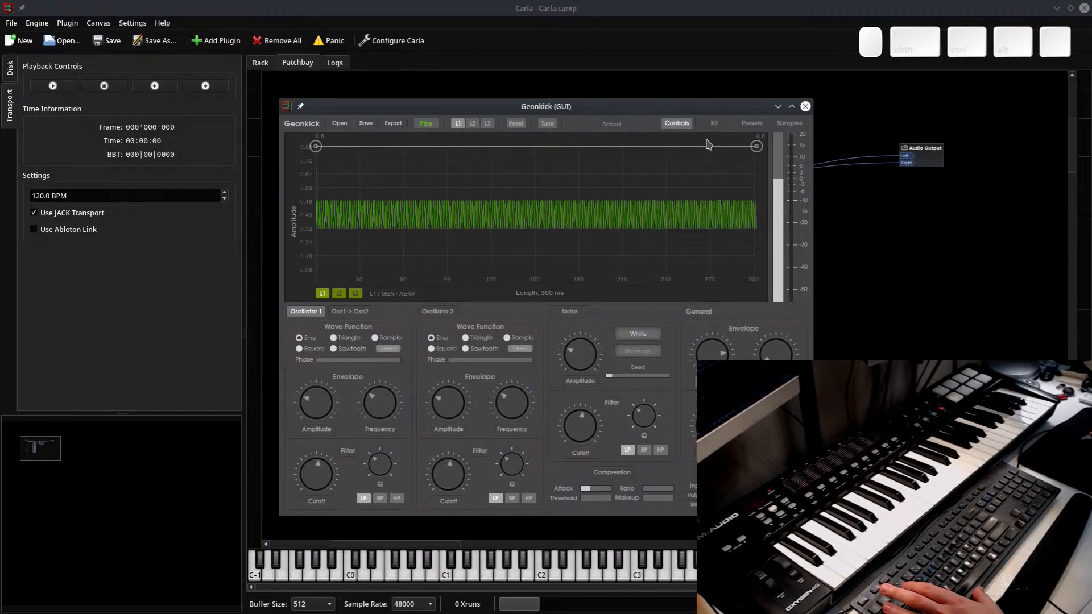
{"action": "left_click", "coordinate": [714, 123]}
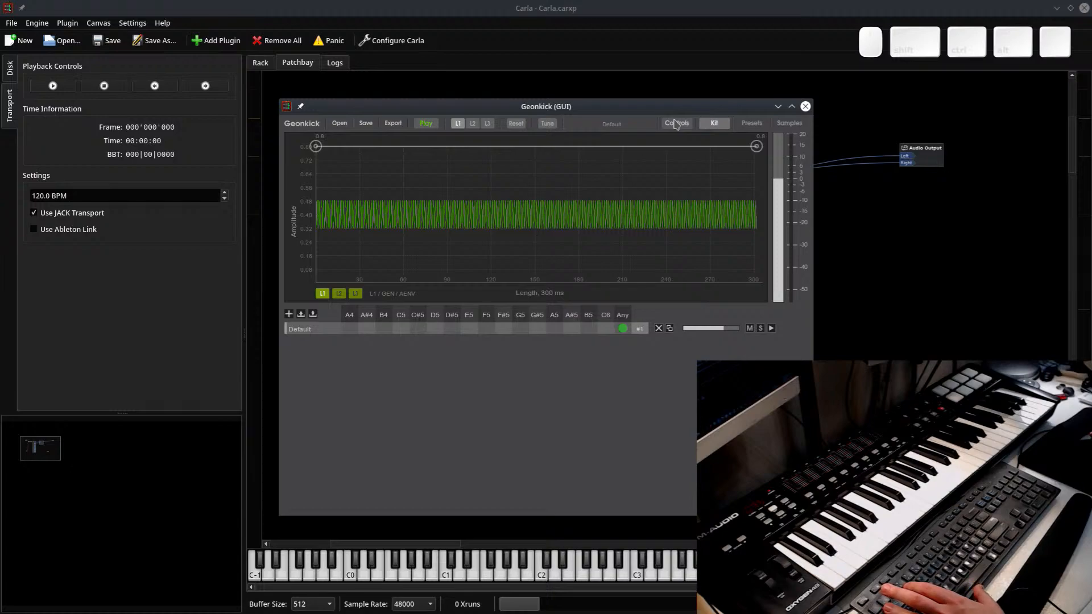
{"action": "left_click", "coordinate": [772, 328]}
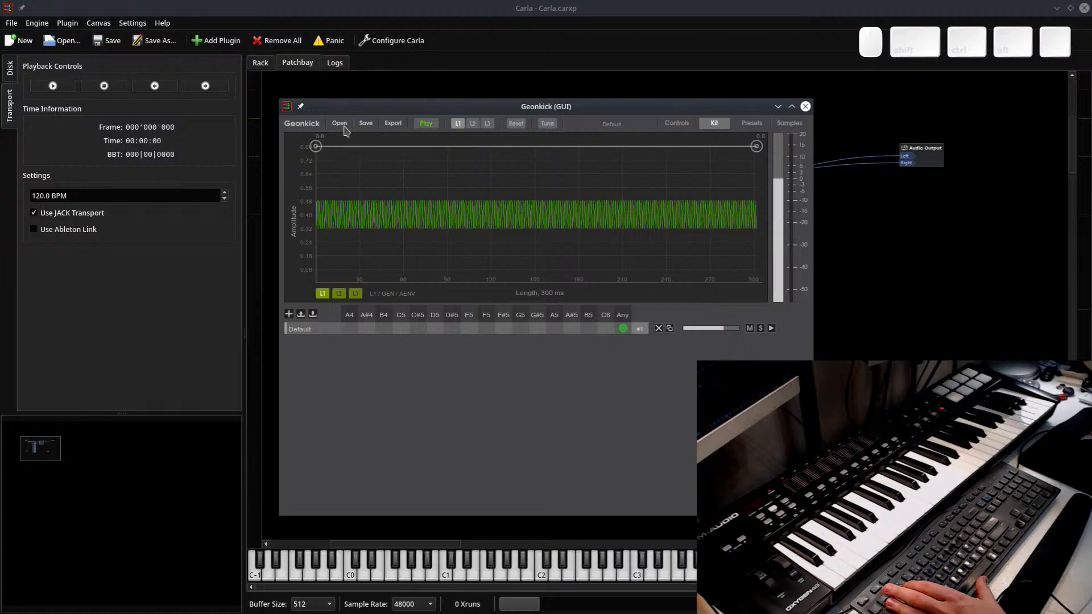
{"action": "left_click", "coordinate": [472, 124]}
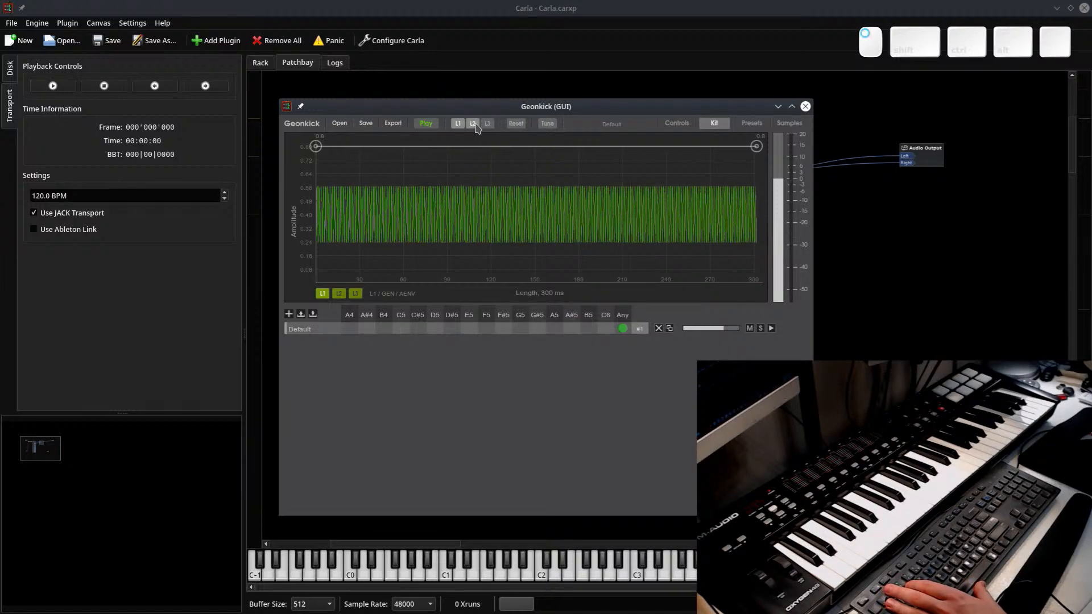
{"action": "left_click", "coordinate": [460, 127]}
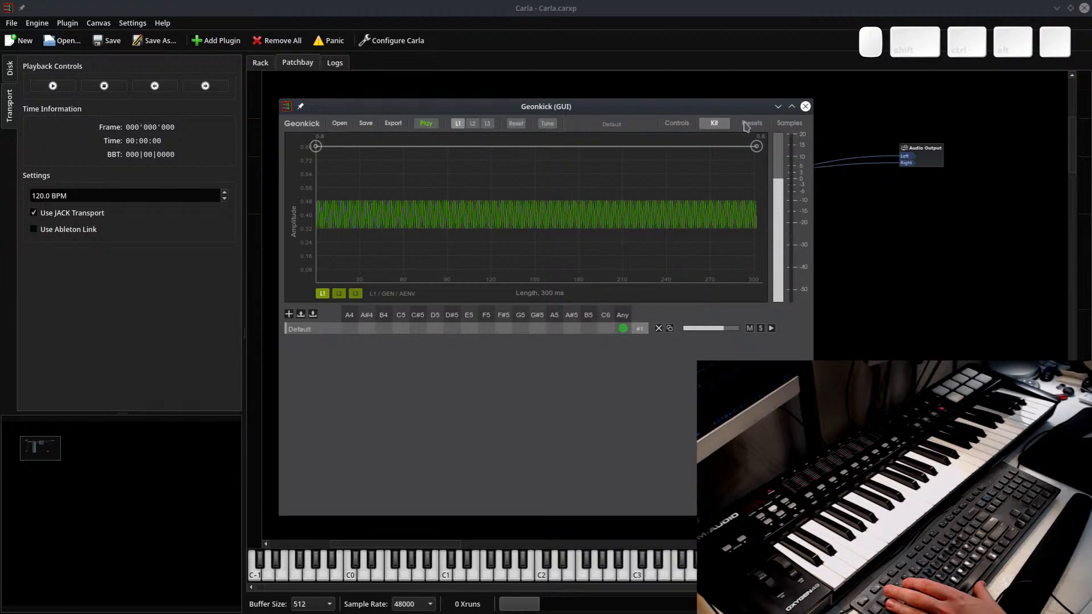
{"action": "left_click", "coordinate": [791, 124]}
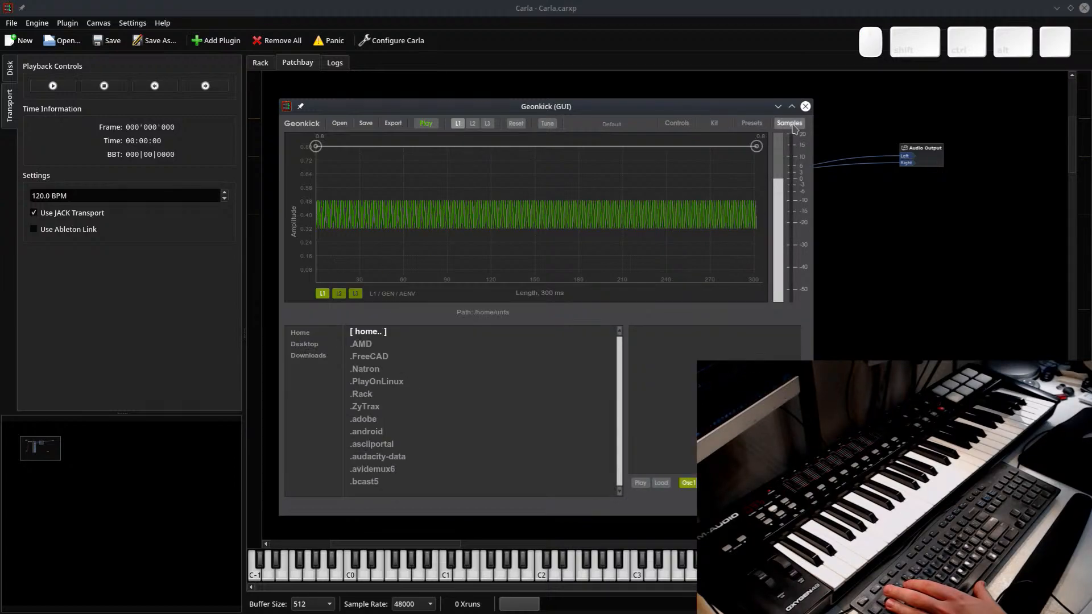
{"action": "left_click", "coordinate": [762, 125]}
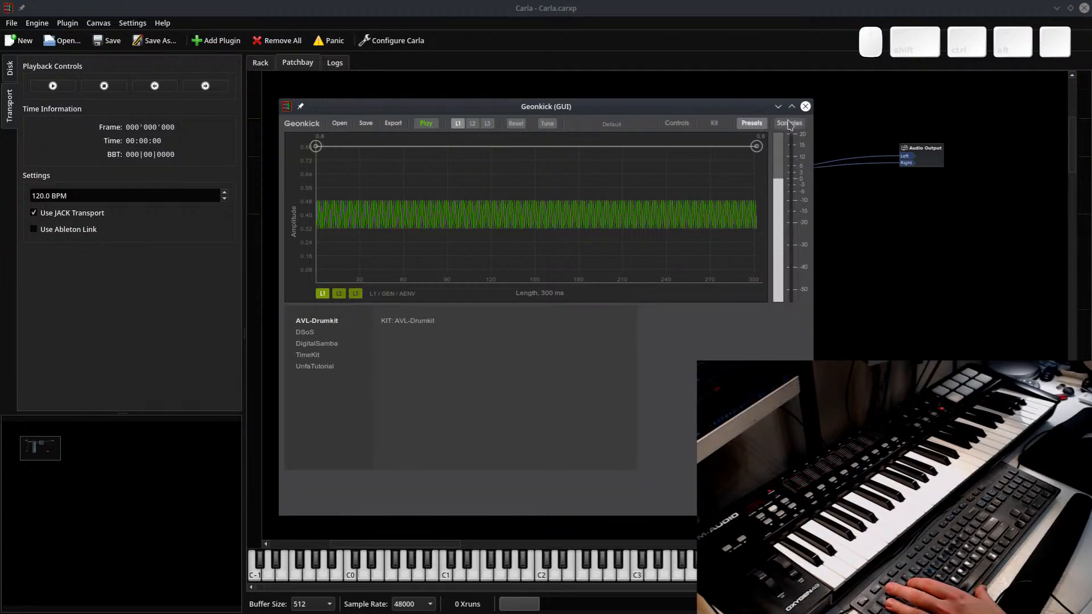
Load the KIT: UnfaTutorial preset from the UnfaTutorial bank, check its kit and controls, and audition the 808
{"action": "left_click", "coordinate": [324, 368]}
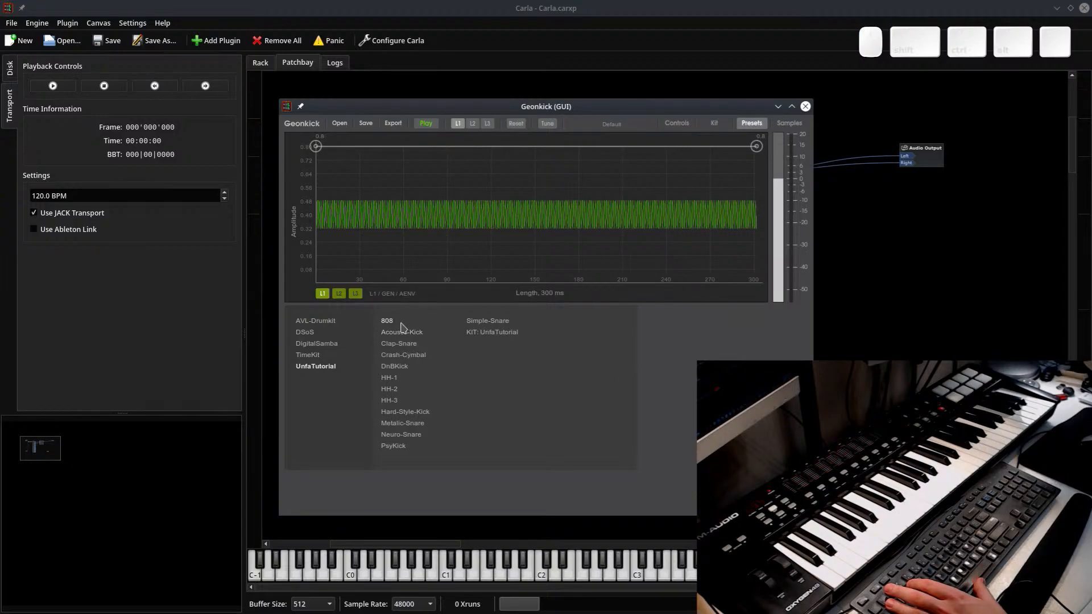
{"action": "left_click", "coordinate": [508, 336]}
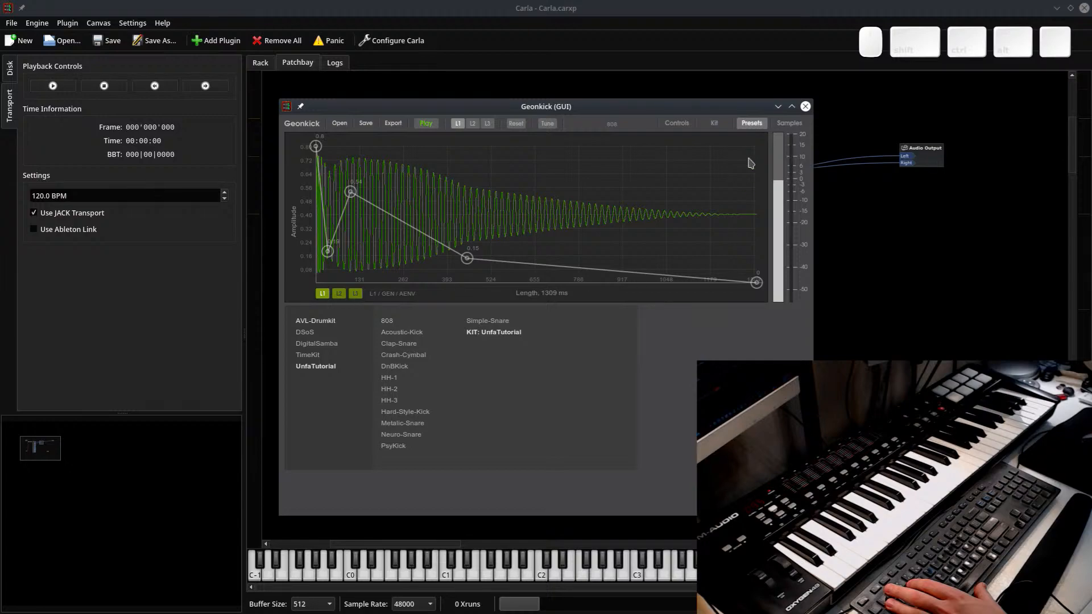
{"action": "left_click", "coordinate": [715, 126]}
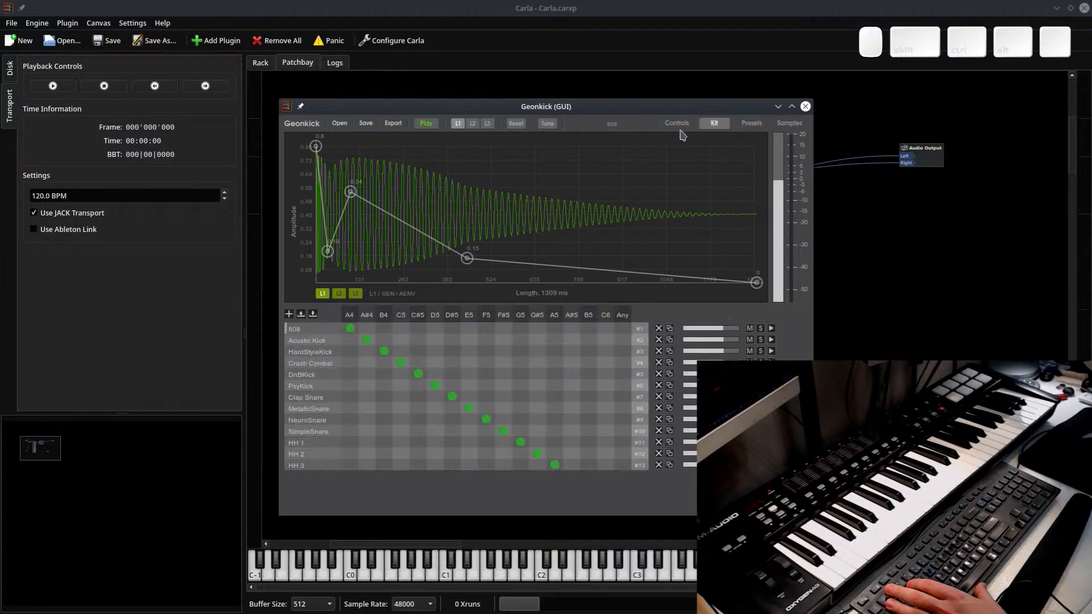
{"action": "left_click", "coordinate": [677, 126]}
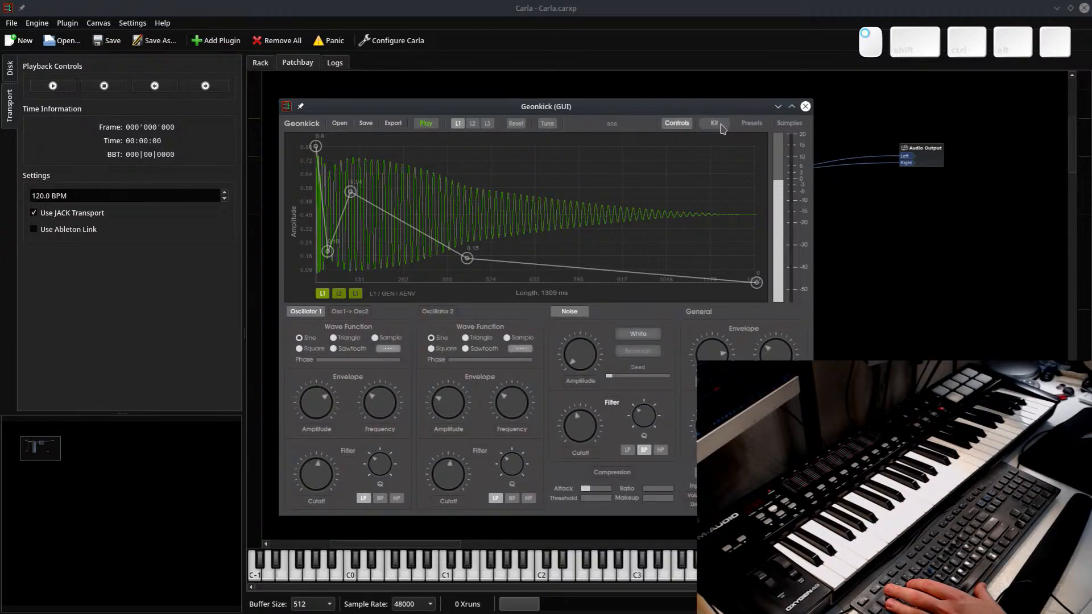
{"action": "left_click", "coordinate": [714, 124]}
{"action": "left_click", "coordinate": [771, 328]}
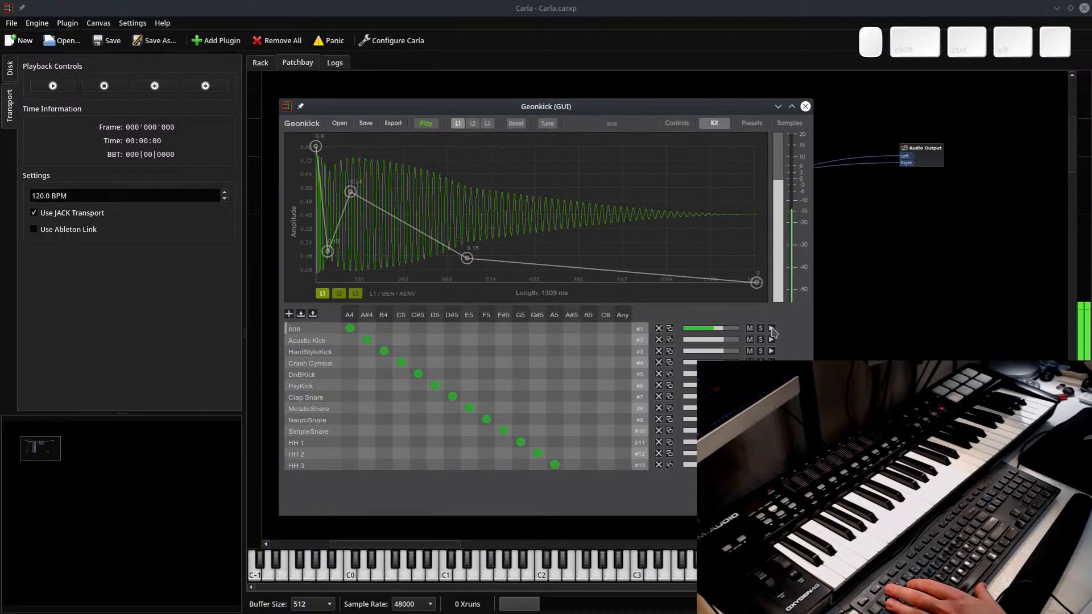
{"action": "left_click", "coordinate": [208, 355]}
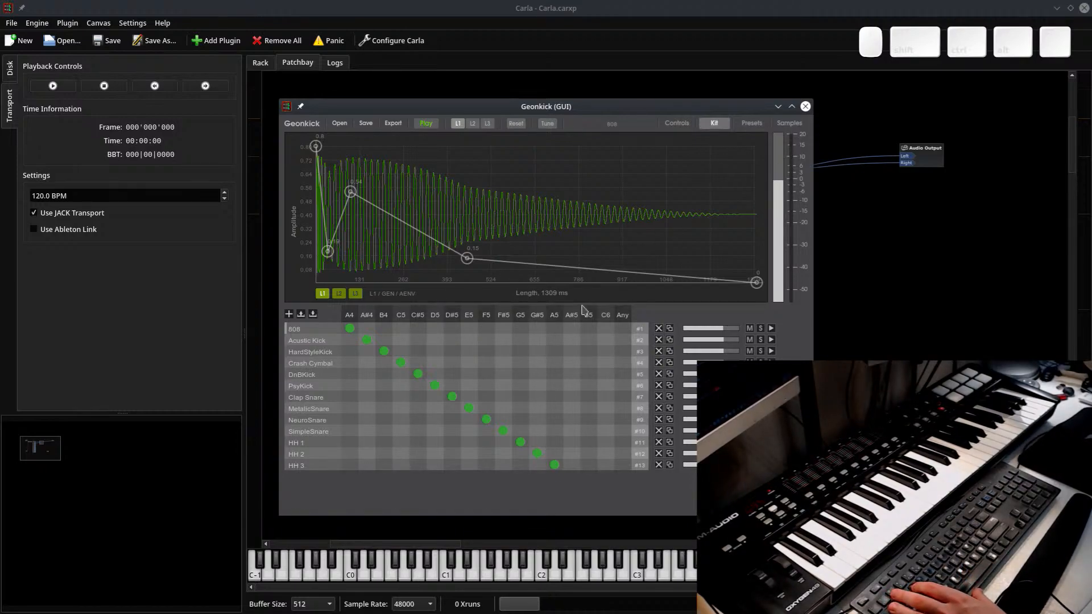
Show the 808's synthesis controls and switch Osc1->Osc2, Oscillator 1 and Noise each over and back to compare the waveform
{"action": "left_click", "coordinate": [677, 123]}
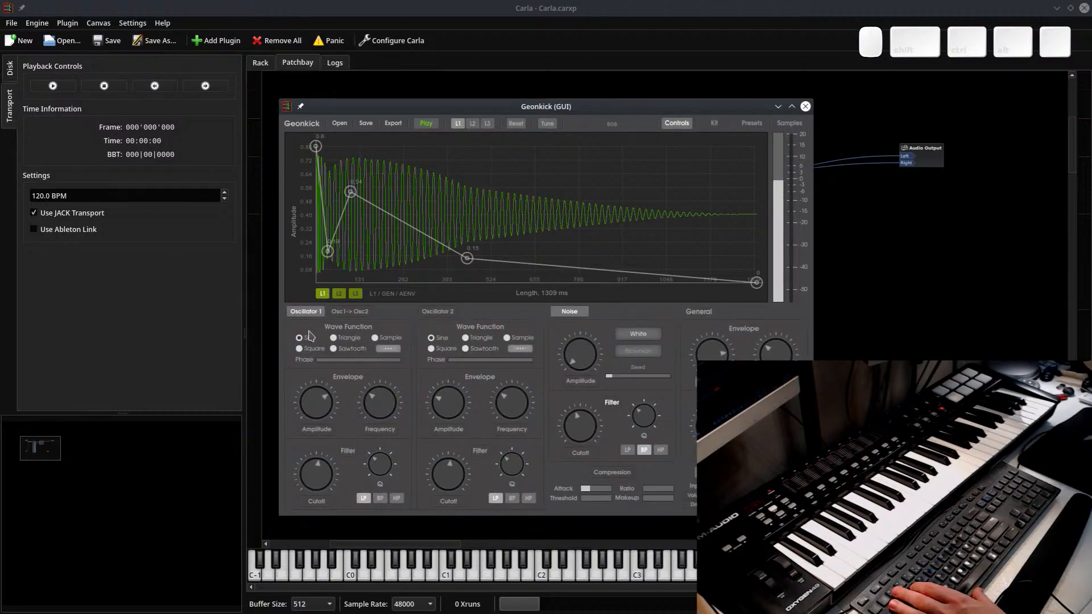
{"action": "left_click", "coordinate": [354, 312]}
{"action": "left_click", "coordinate": [360, 317]}
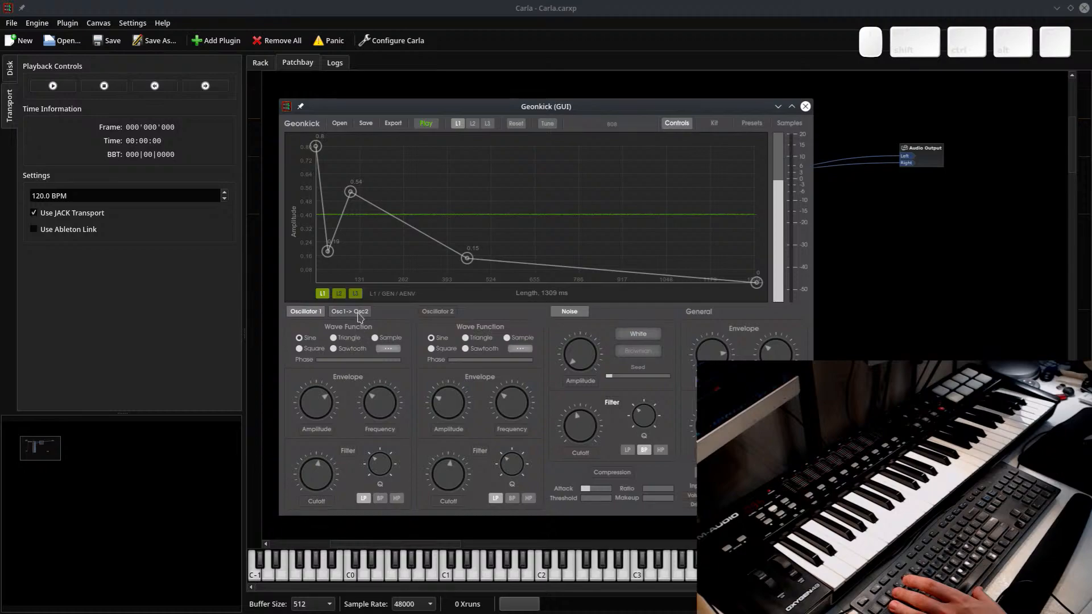
{"action": "left_click", "coordinate": [312, 316]}
{"action": "left_click", "coordinate": [312, 316]}
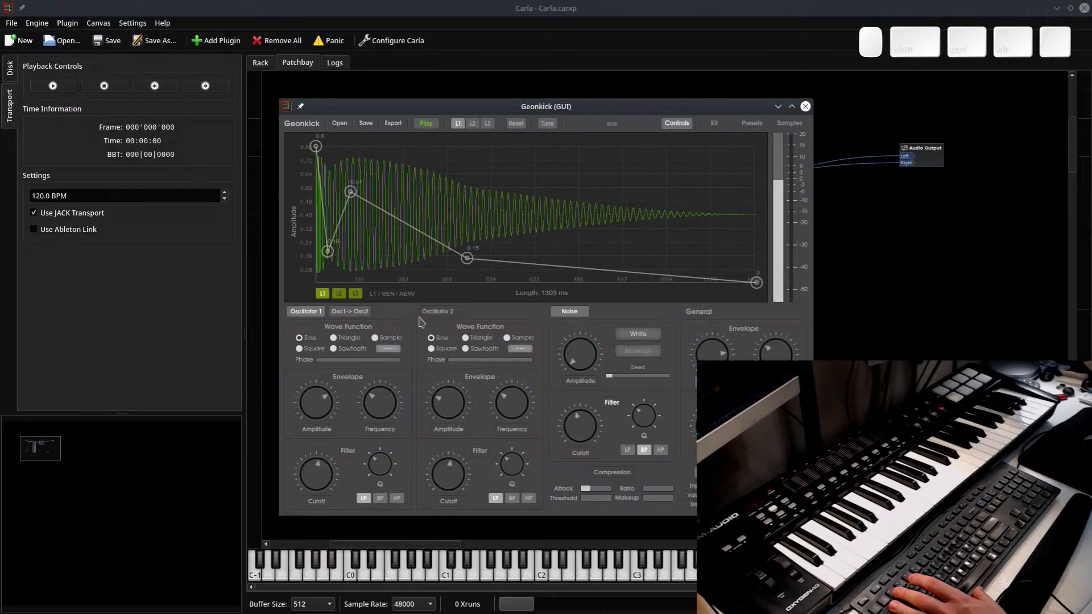
{"action": "left_click", "coordinate": [564, 312]}
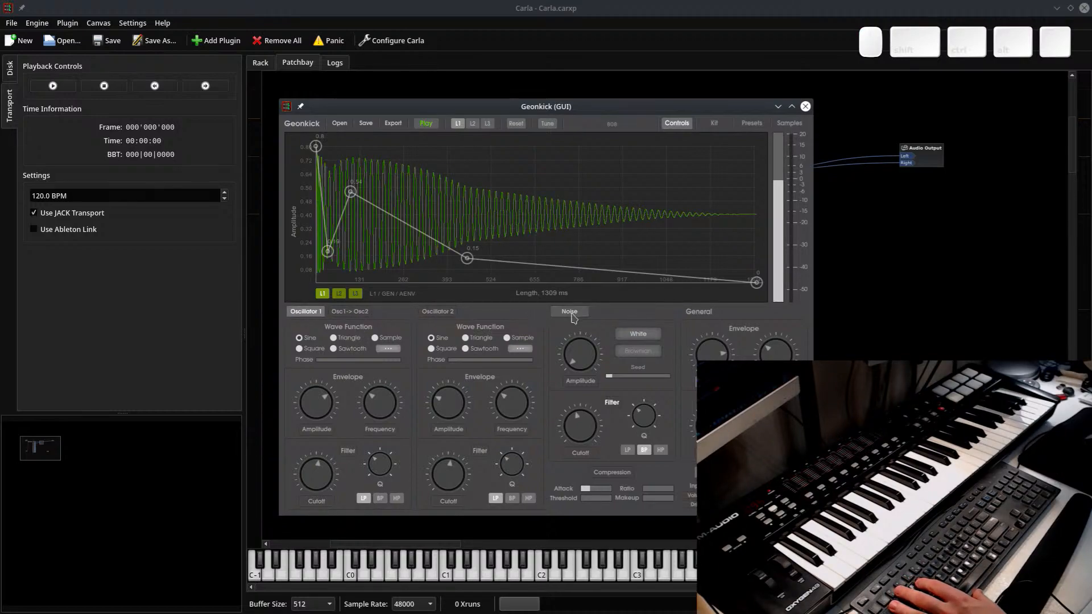
{"action": "left_click", "coordinate": [567, 313]}
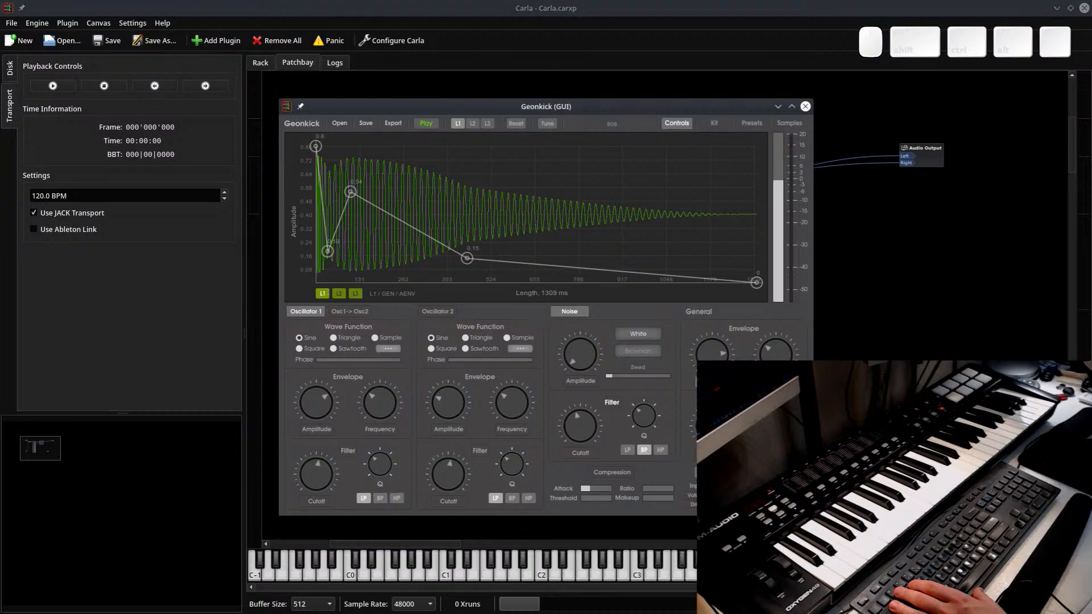
Reposition the Geonkick window, keeping its original size, so that all of its controls are in view
{"action": "left_click_drag", "start_coordinate": [813, 516], "coordinate": [854, 540]}
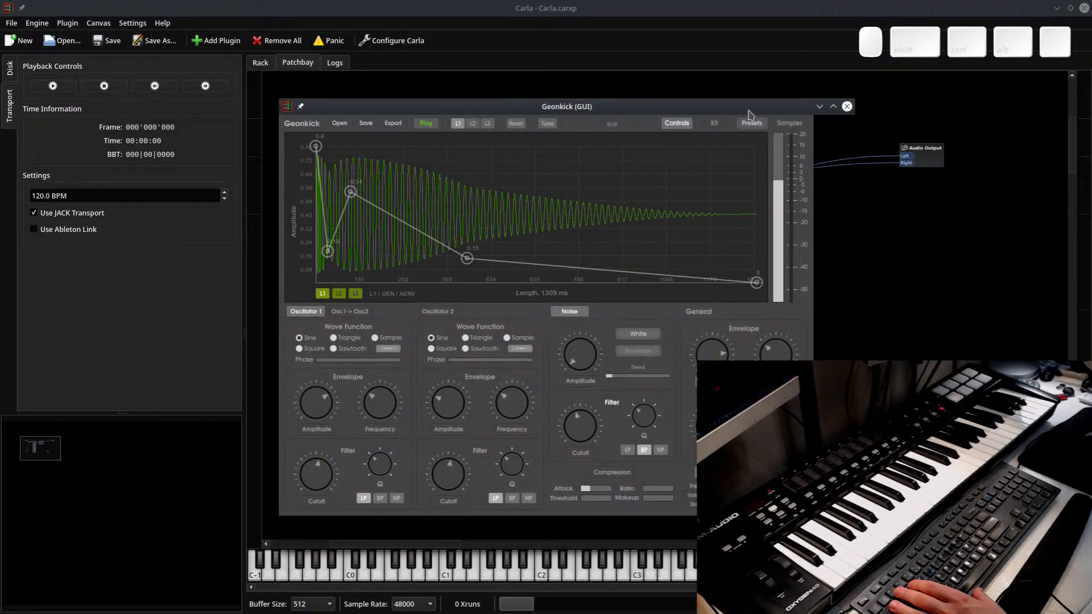
{"action": "left_click_drag", "start_coordinate": [749, 109], "coordinate": [706, 70]}
{"action": "left_click_drag", "start_coordinate": [811, 515], "coordinate": [767, 477]}
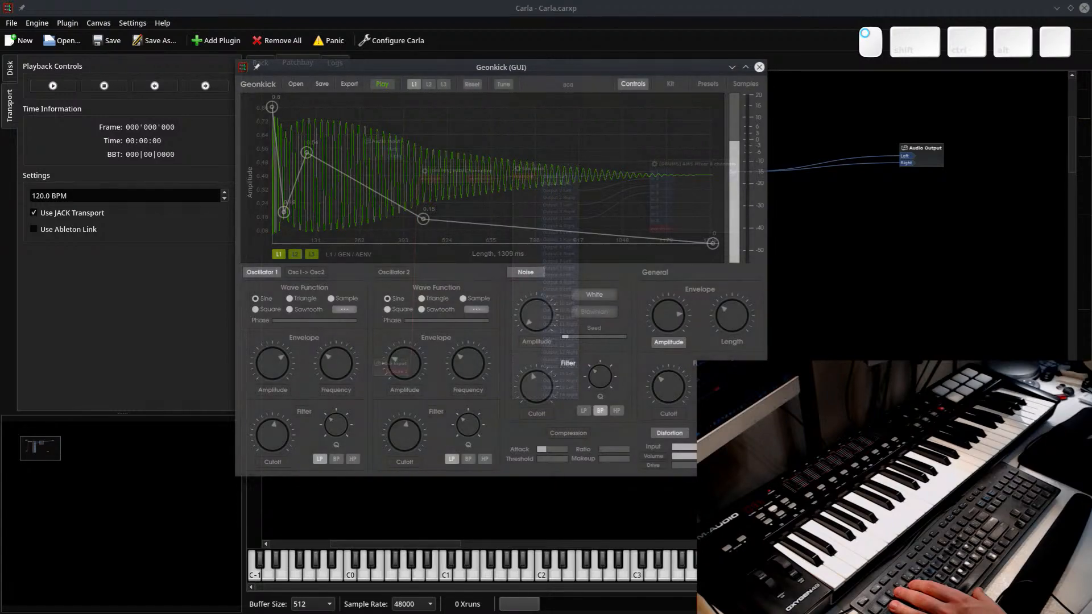
{"action": "left_click_drag", "start_coordinate": [528, 70], "coordinate": [404, 86]}
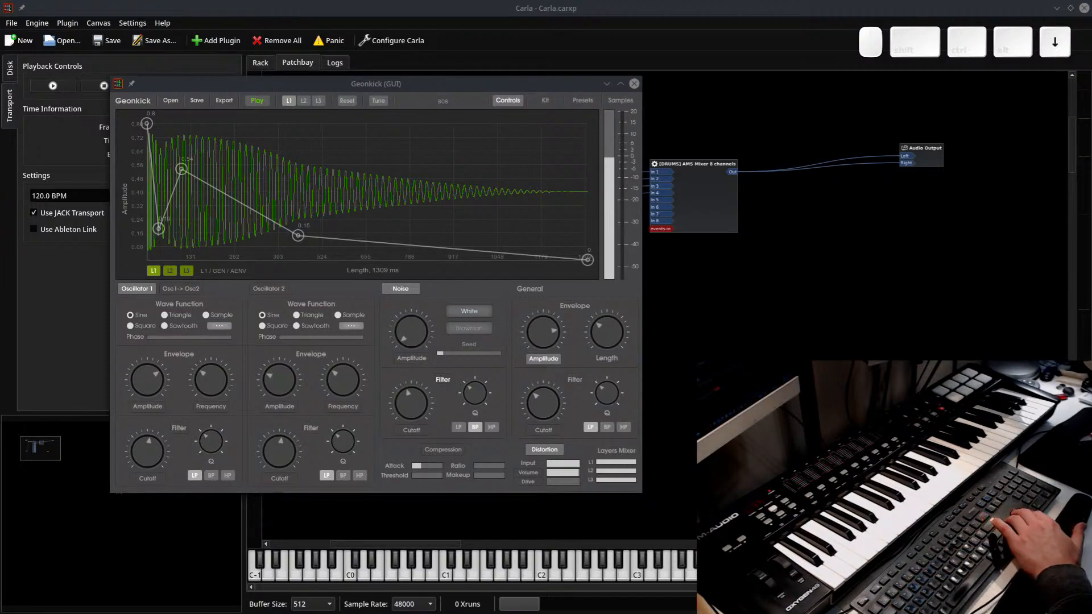
{"action": "key", "text": "Down"}
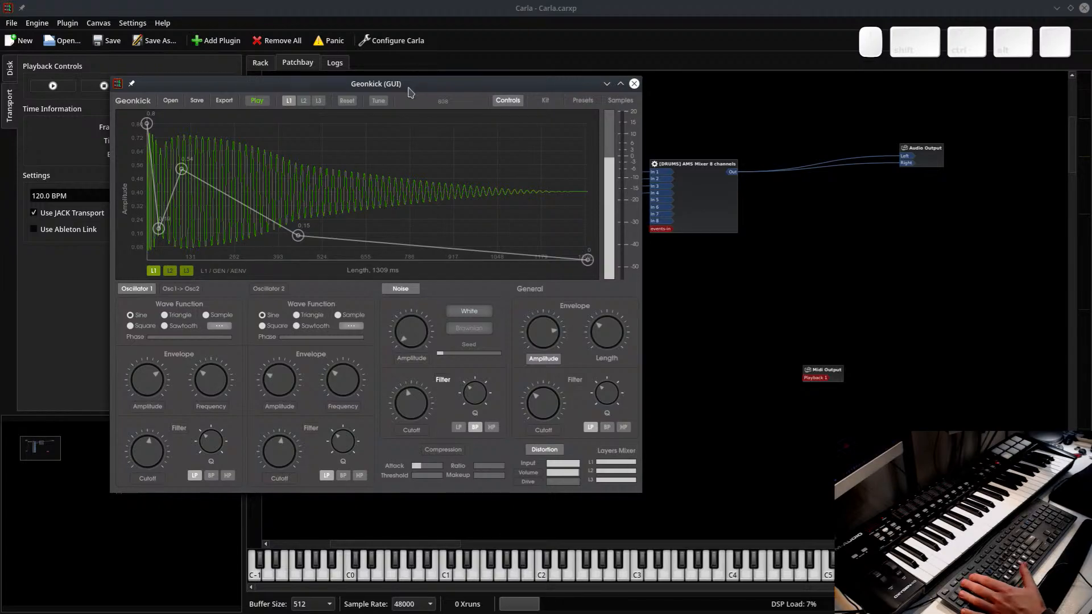
Audition the 808, look over the sample export options without exporting, show the kit view and minimize Geonkick
{"action": "left_click", "coordinate": [259, 101]}
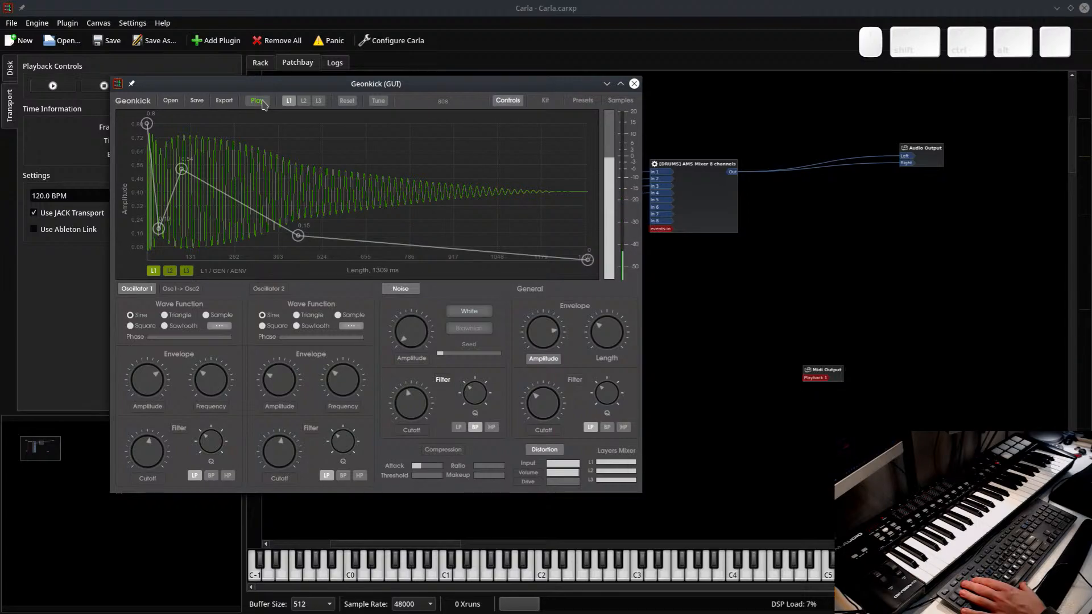
{"action": "left_click", "coordinate": [224, 103]}
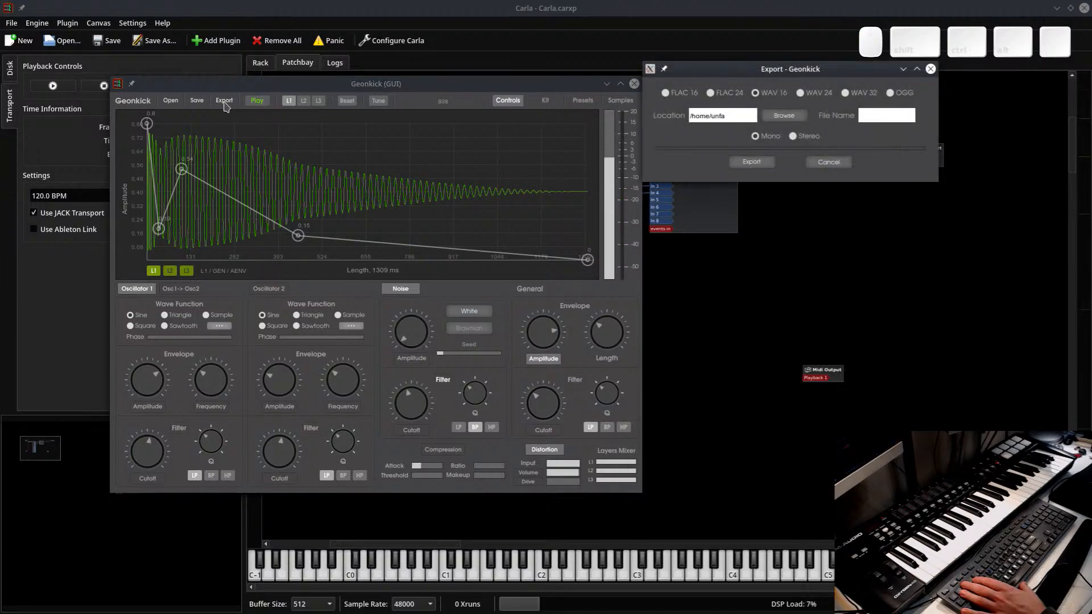
{"action": "left_click", "coordinate": [930, 69]}
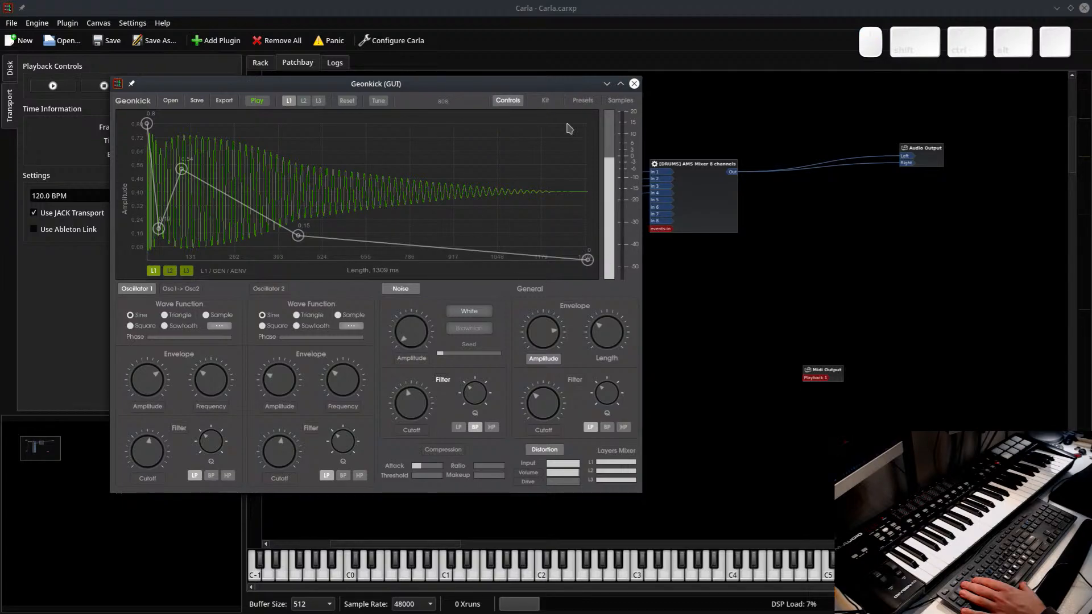
{"action": "left_click", "coordinate": [545, 100]}
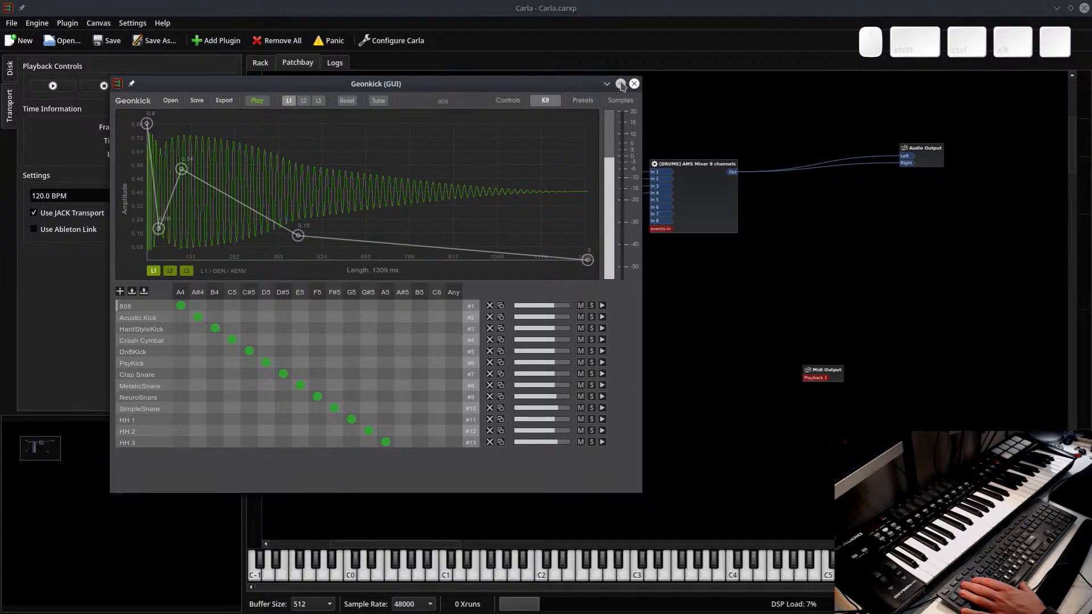
{"action": "left_click", "coordinate": [606, 84]}
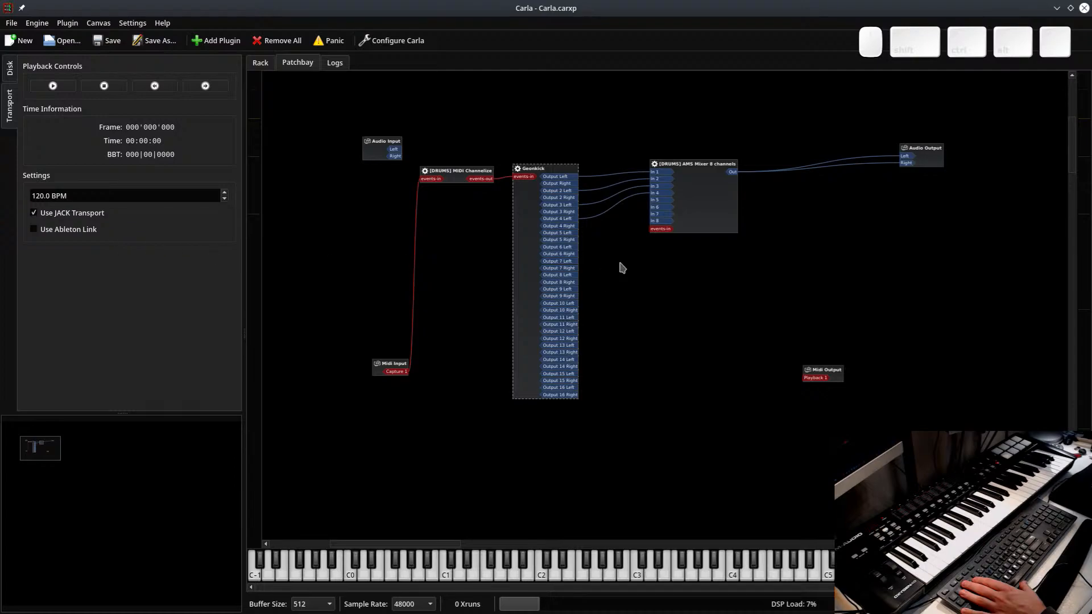
Check the gain and volumes of the [DRUMS] mixer, then reopen Geonkick to audition the 808 and close it
{"action": "double_click", "coordinate": [709, 203]}
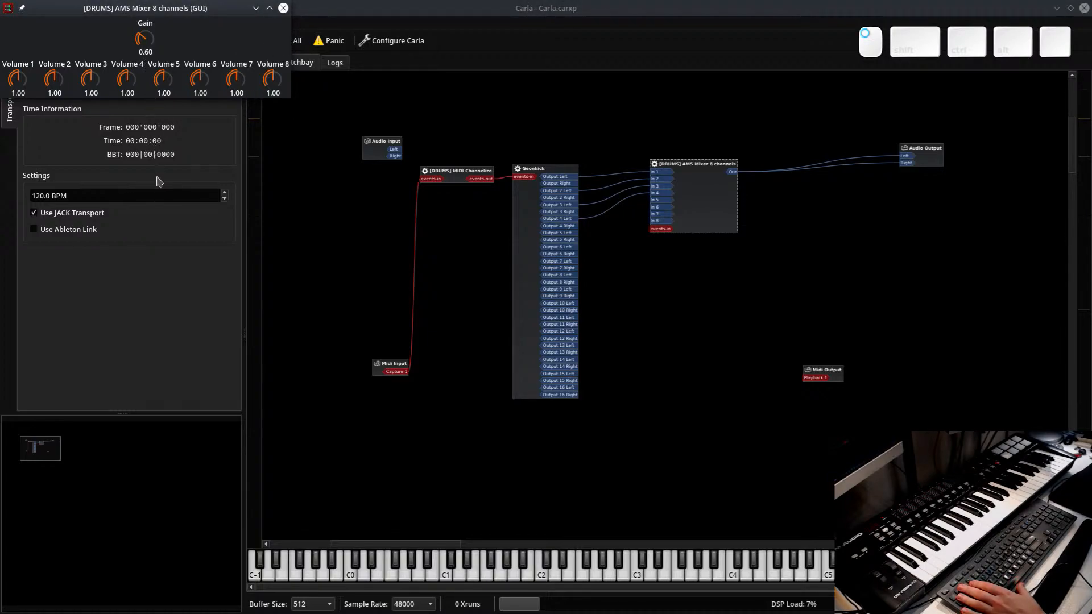
{"action": "left_click", "coordinate": [283, 8]}
{"action": "left_click", "coordinate": [522, 211]}
{"action": "double_click", "coordinate": [521, 212]}
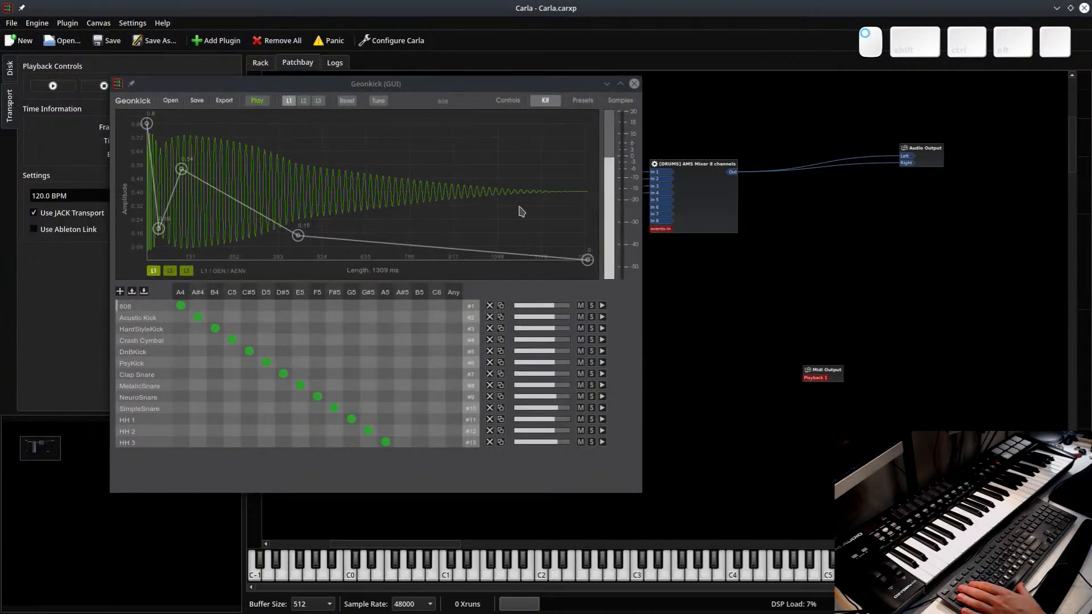
{"action": "left_click", "coordinate": [259, 103]}
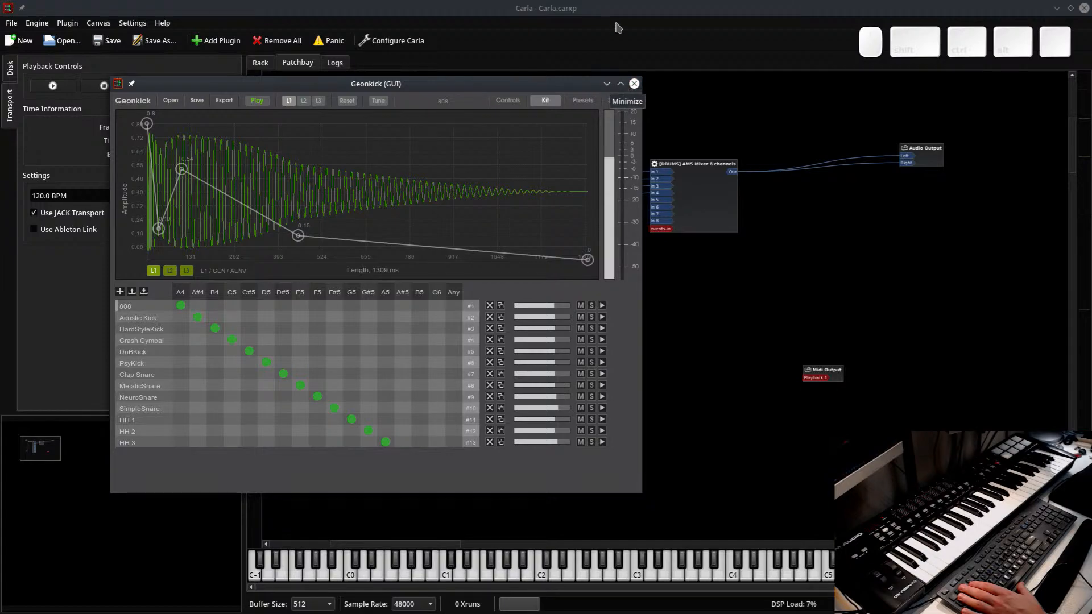
{"action": "left_click", "coordinate": [633, 84]}
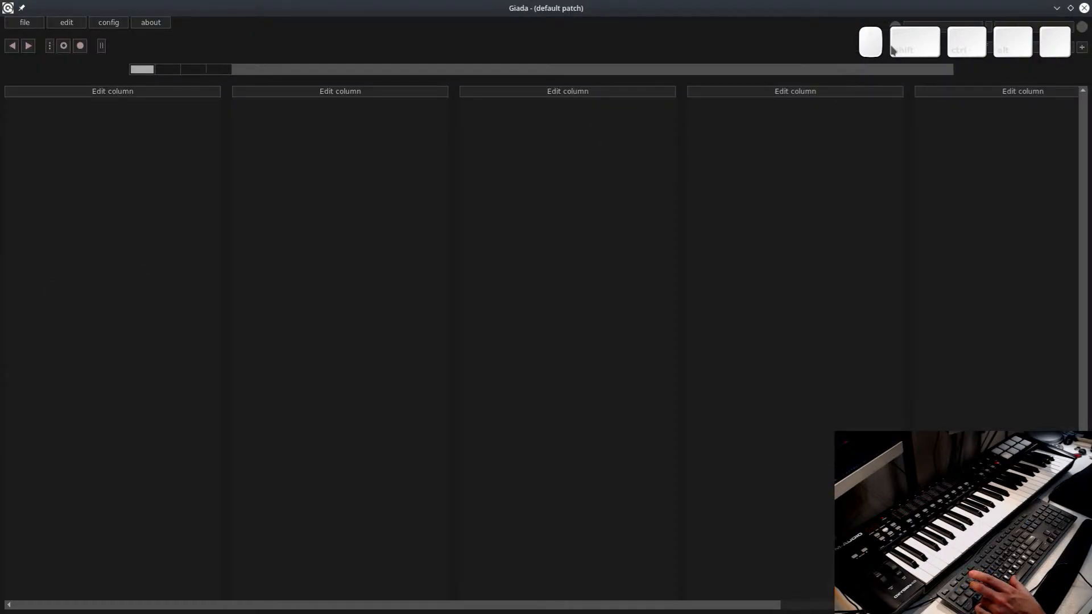
Switch to Giada and add a MIDI channel to the first column
{"action": "left_click_drag", "start_coordinate": [908, 41], "coordinate": [714, 37]}
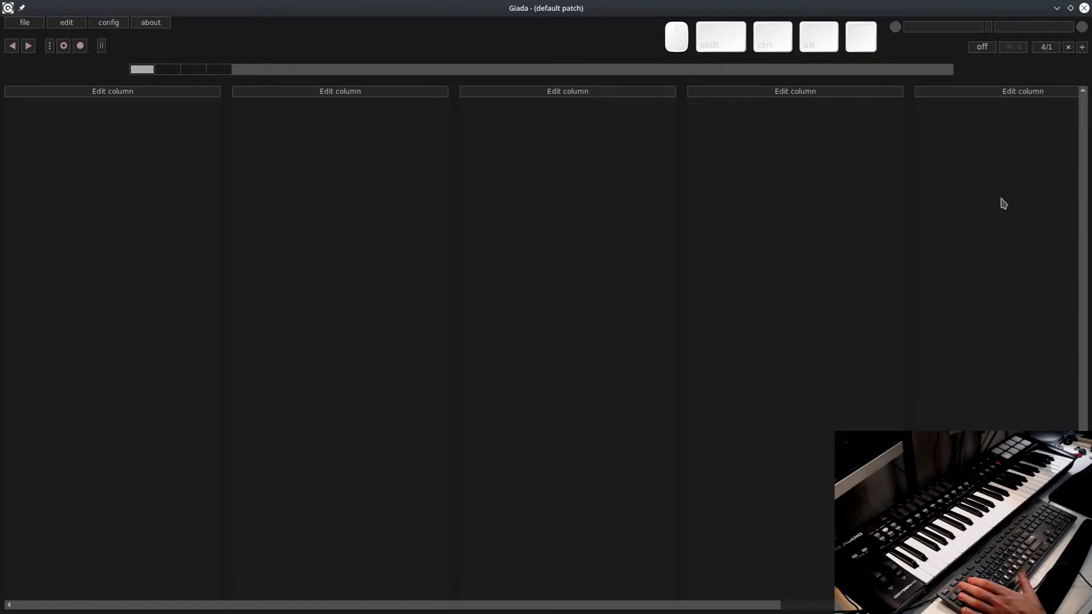
{"action": "left_click", "coordinate": [122, 94]}
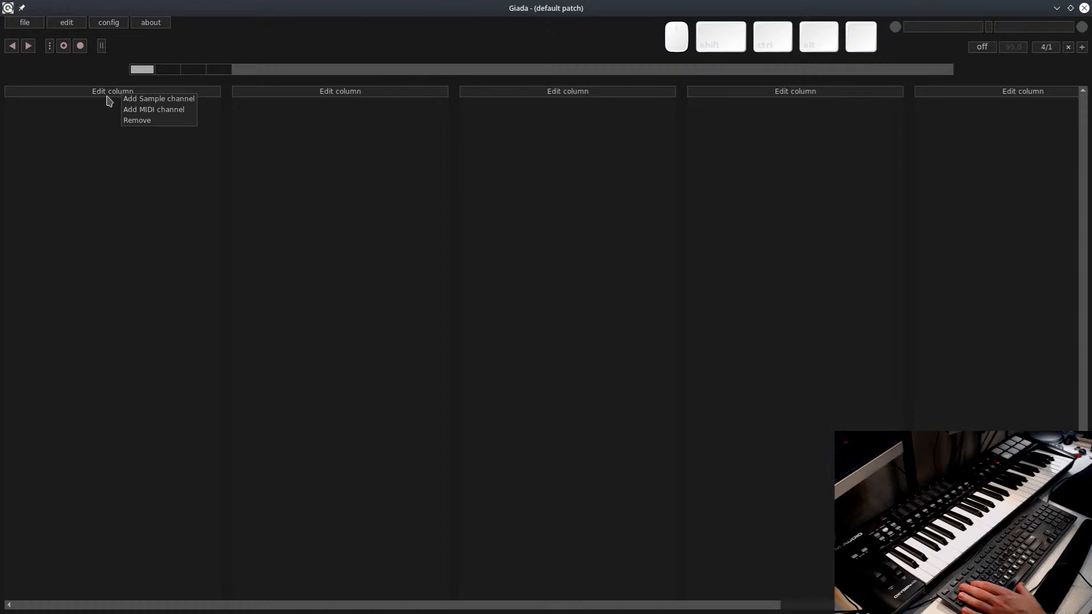
{"action": "left_click", "coordinate": [151, 110]}
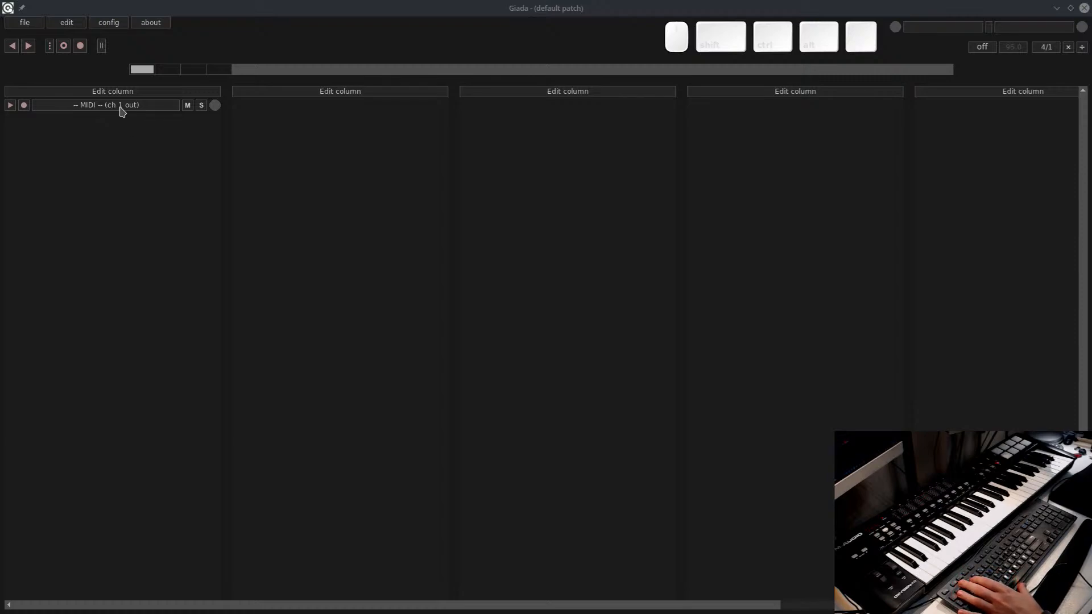
Set the new MIDI channel's MIDI output to Channel 10
{"action": "left_click", "coordinate": [114, 108]}
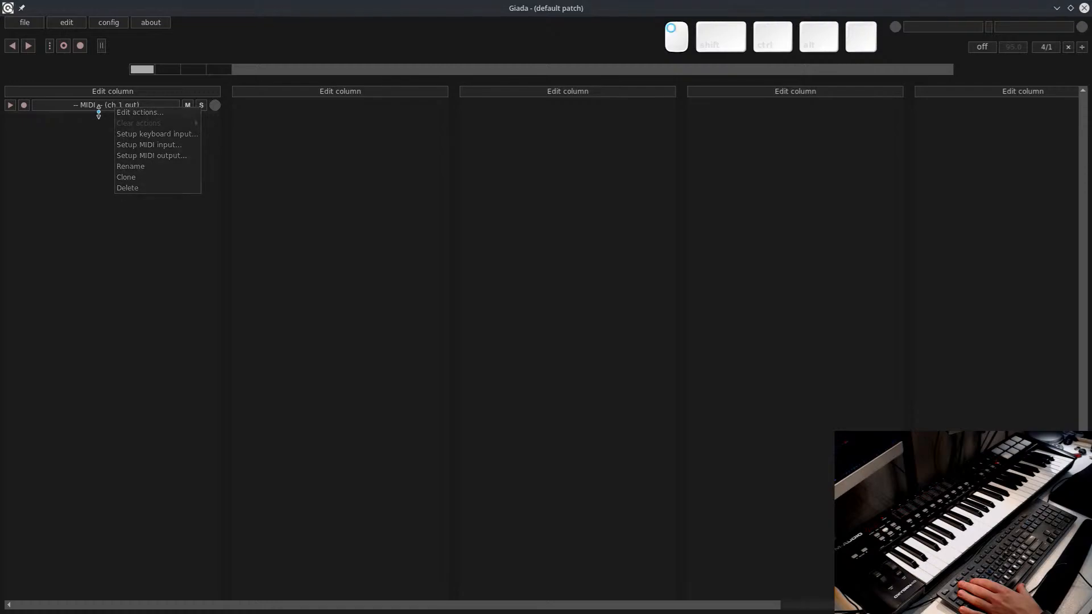
{"action": "left_click", "coordinate": [178, 156]}
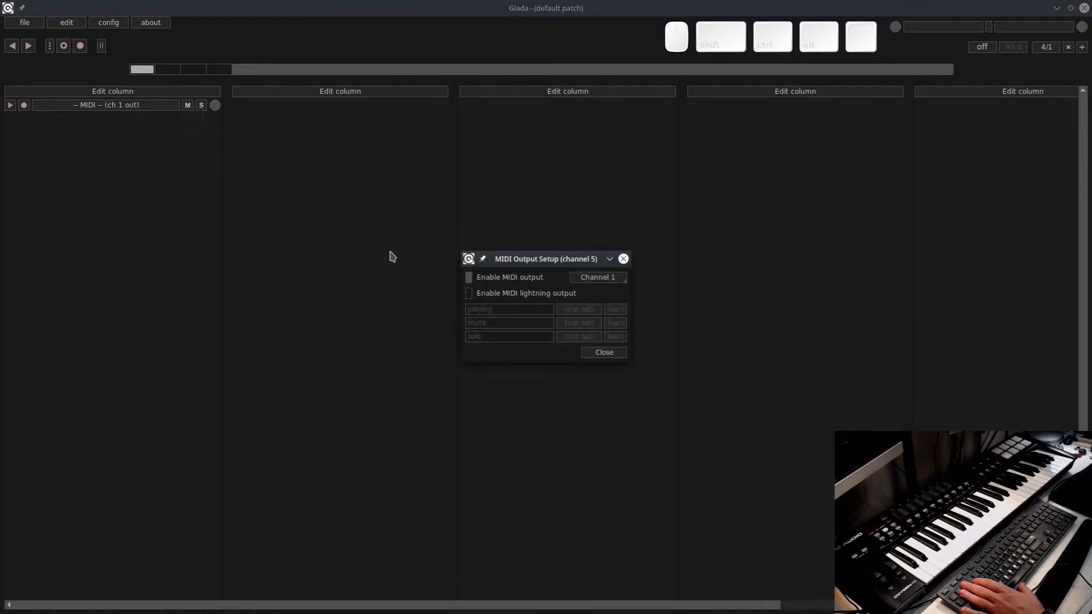
{"action": "left_click_drag", "start_coordinate": [516, 261], "coordinate": [313, 265]}
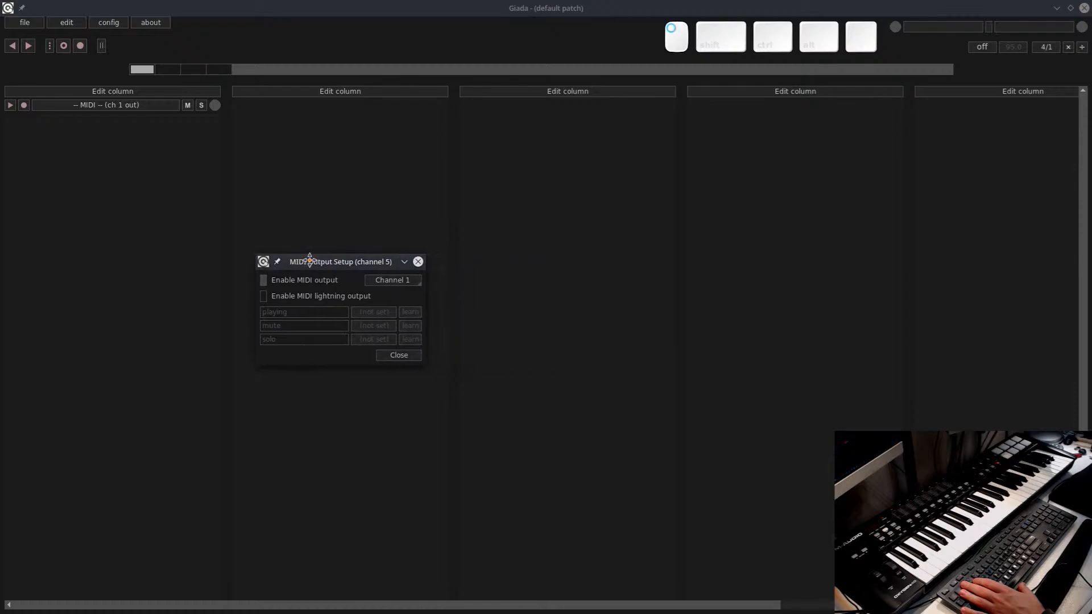
{"action": "left_click", "coordinate": [422, 285]}
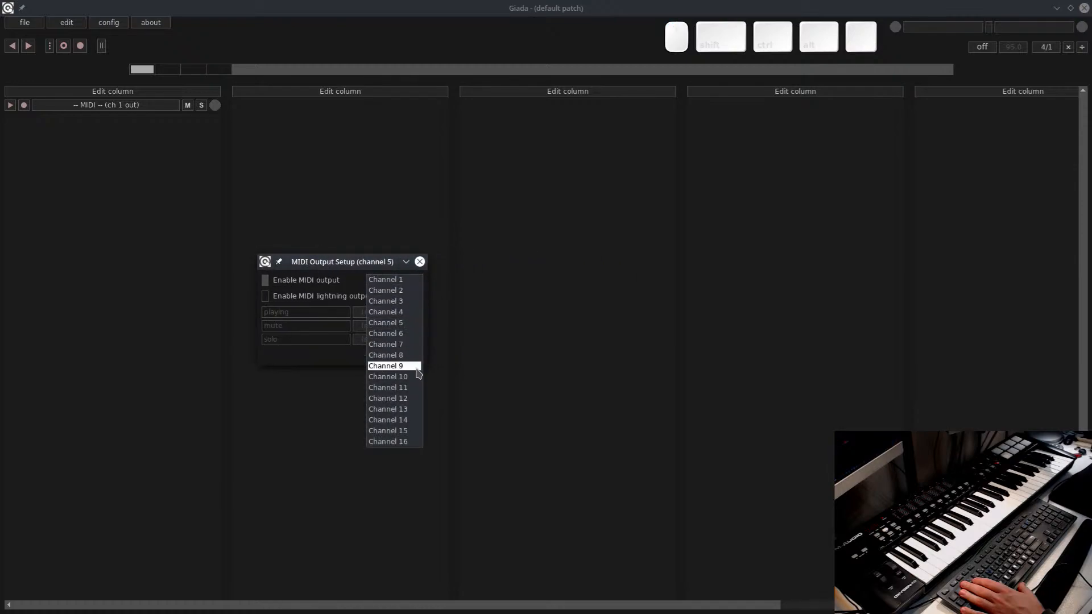
{"action": "left_click", "coordinate": [393, 364]}
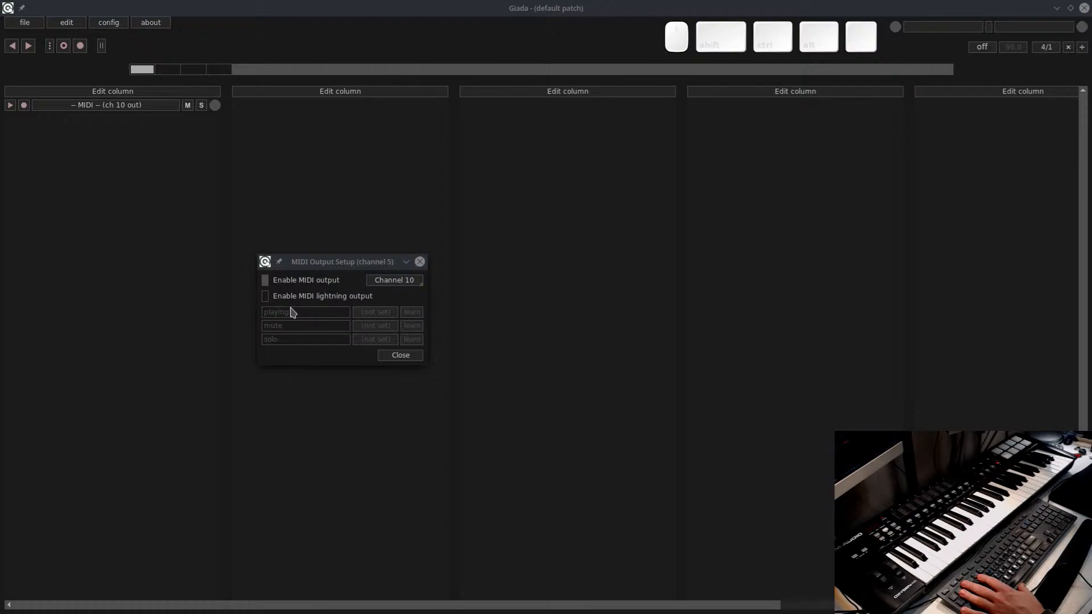
{"action": "left_click", "coordinate": [400, 356]}
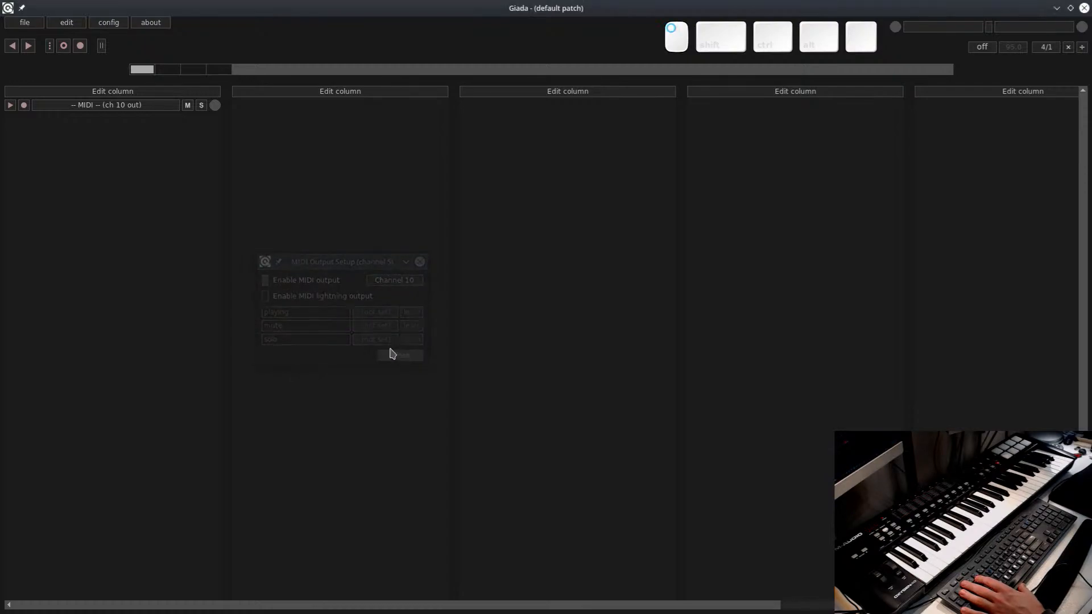
Open the actions of the ch 10 MIDI channel for editing and place a note on the 4 A row at the first beat
{"action": "left_click", "coordinate": [118, 108]}
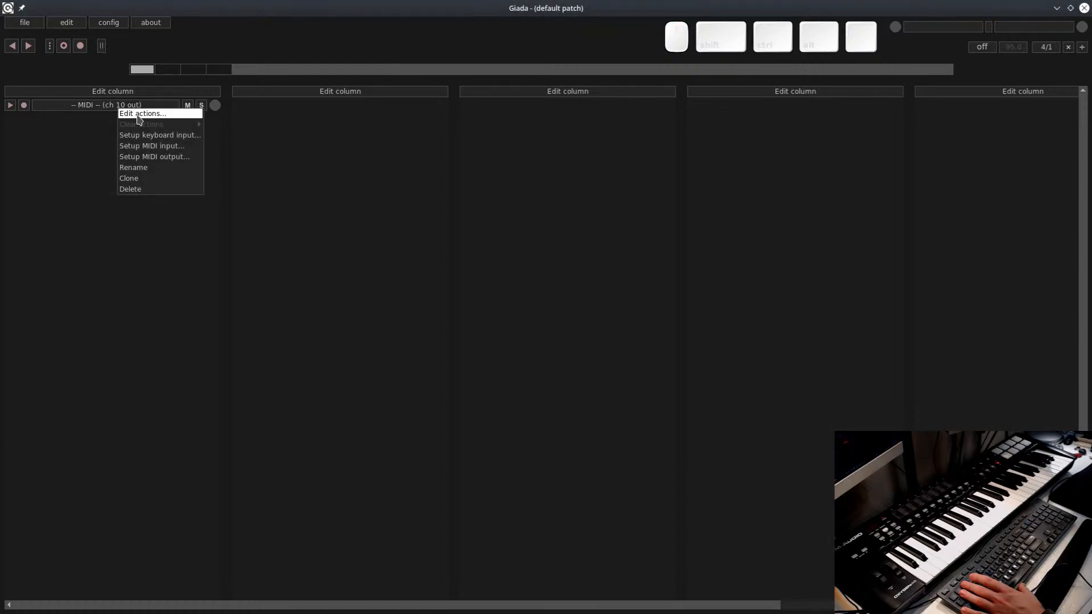
{"action": "left_click", "coordinate": [138, 117]}
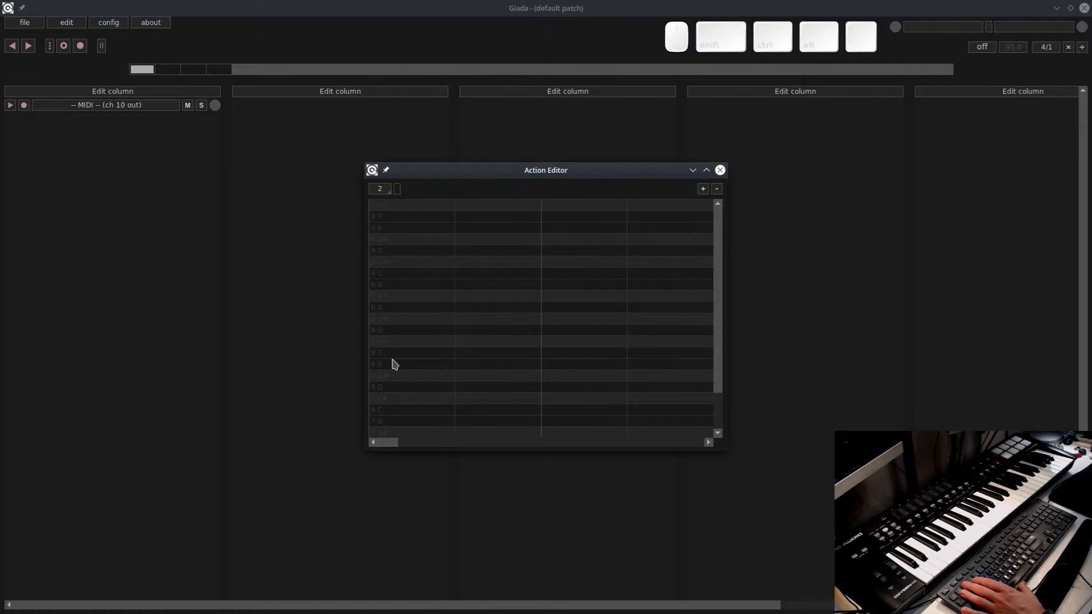
{"action": "scroll", "coordinate": [396, 364], "scroll_direction": "up", "scroll_amount": 3}
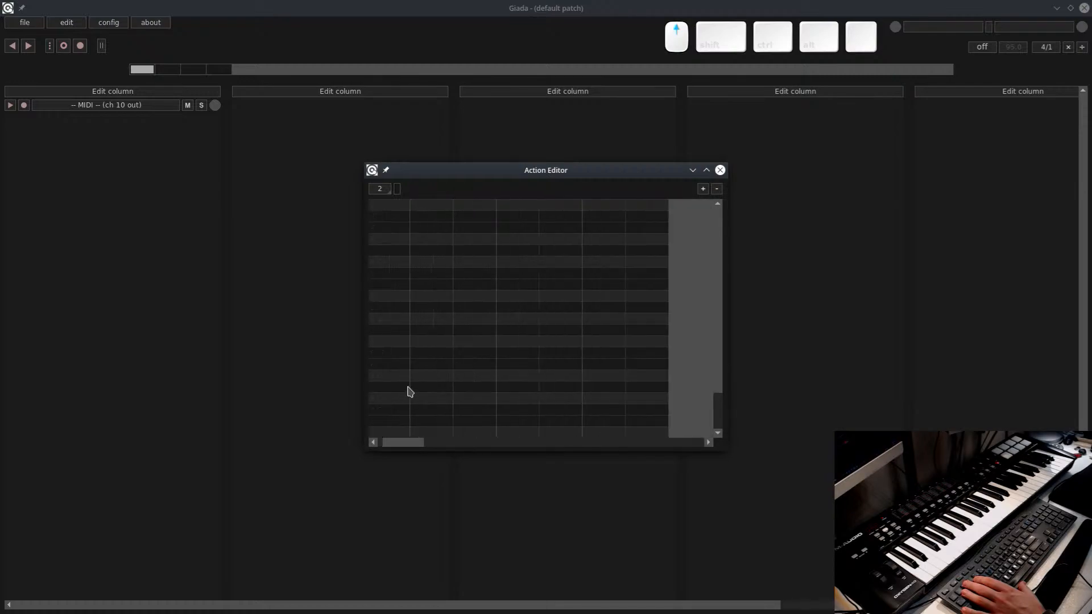
{"action": "scroll", "coordinate": [410, 391], "scroll_direction": "down", "scroll_amount": 3}
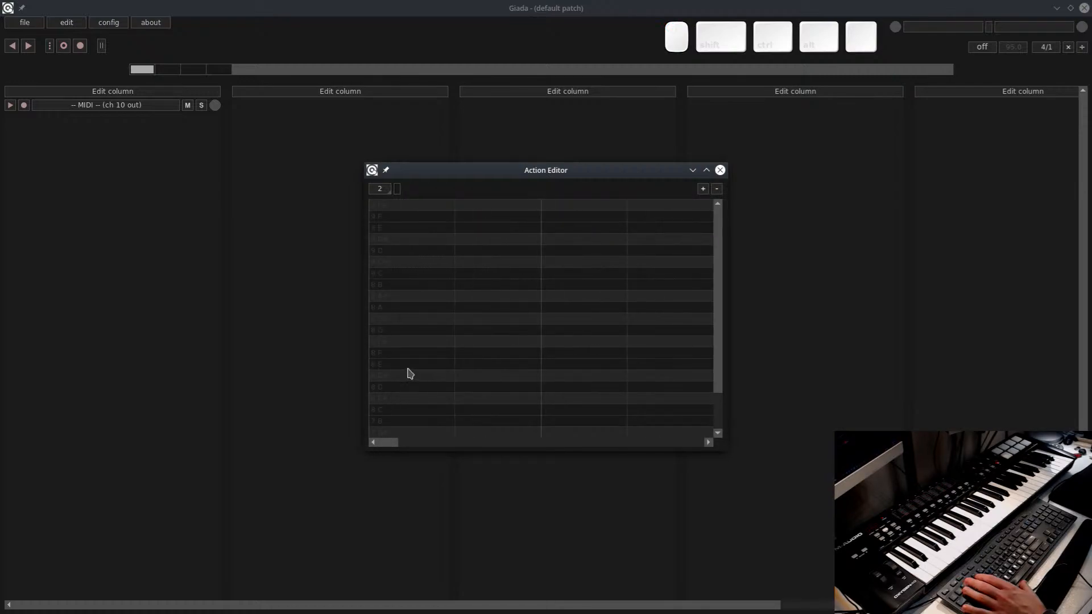
{"action": "scroll", "coordinate": [410, 373], "scroll_direction": "down", "scroll_amount": 5}
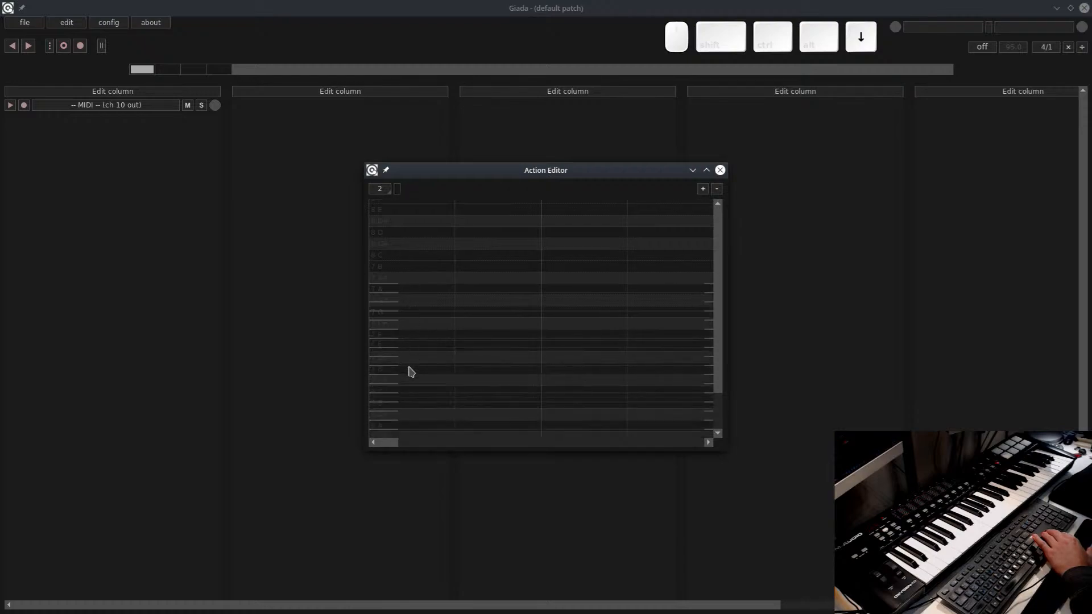
{"action": "scroll", "coordinate": [411, 372], "scroll_direction": "down", "scroll_amount": 5}
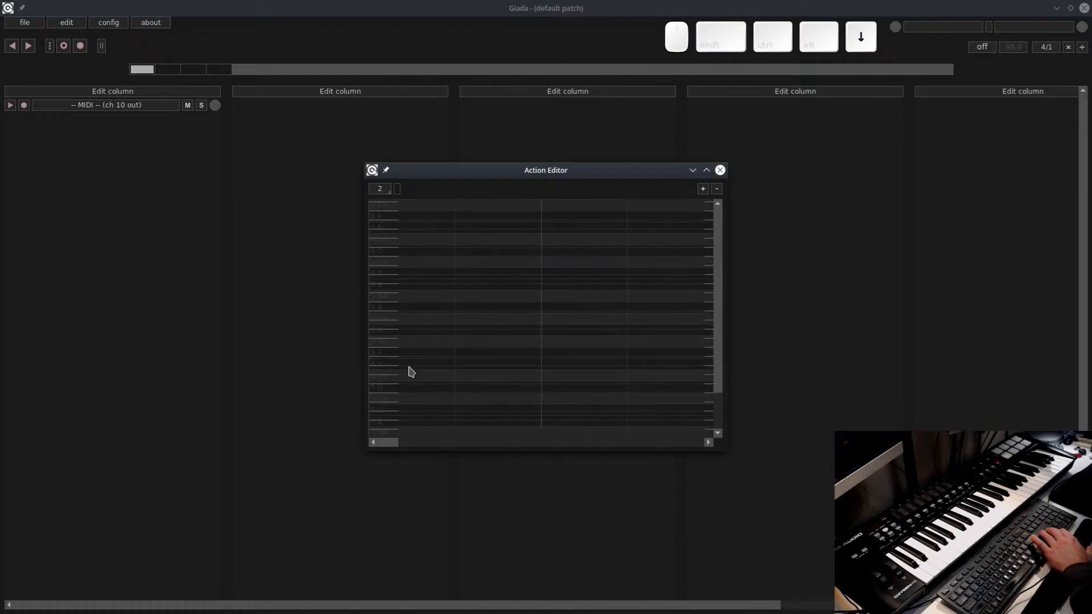
{"action": "key", "text": "Page_Down"}
{"action": "key", "text": "Page_Up"}
{"action": "key", "text": "Page_Down"}
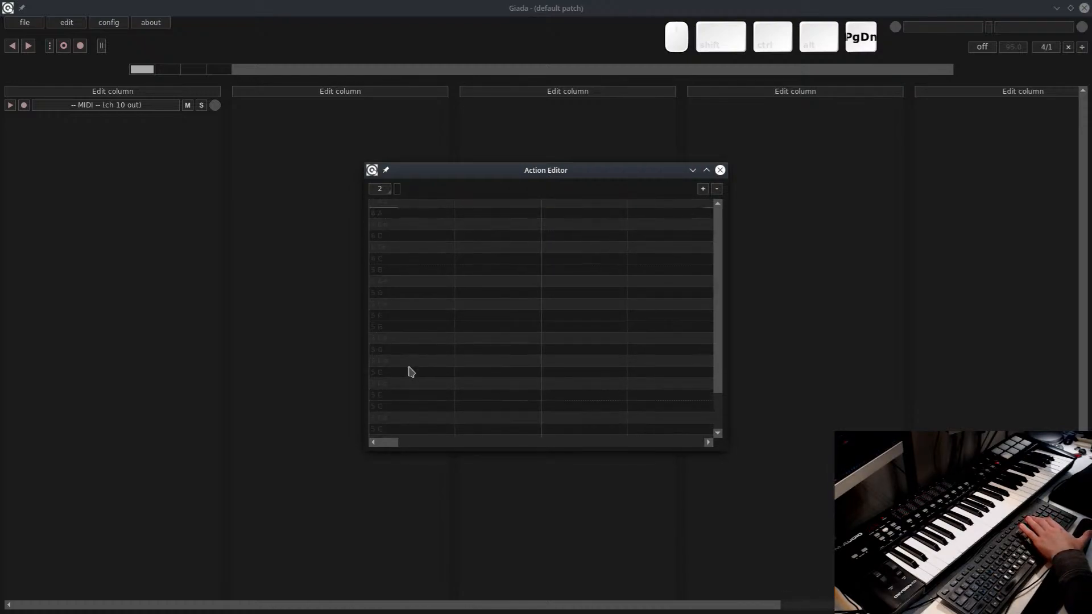
{"action": "key", "text": "Page_Down"}
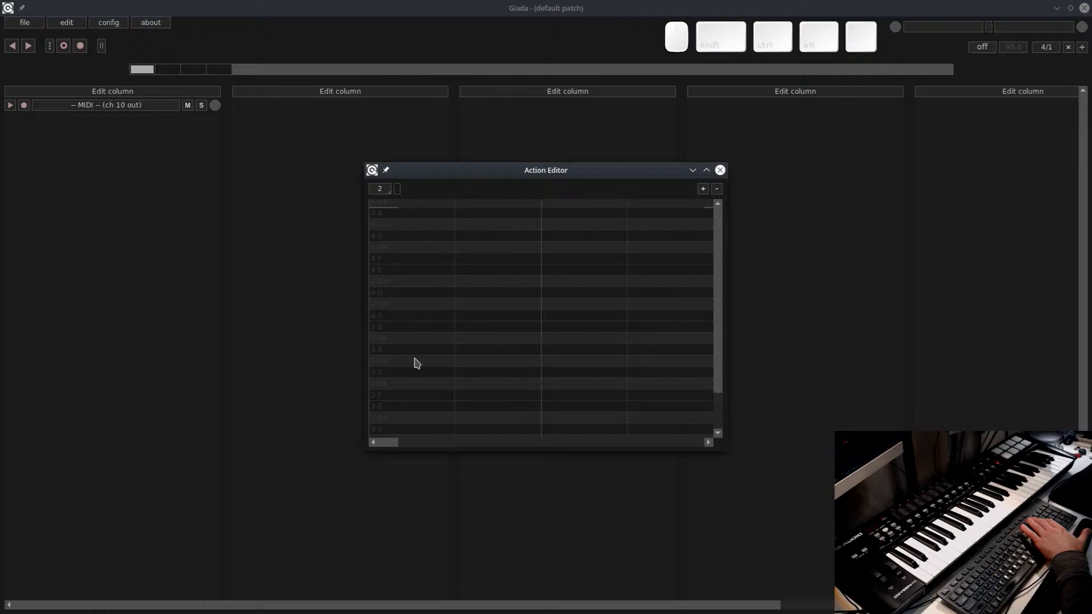
{"action": "left_click", "coordinate": [383, 215]}
{"action": "left_click_drag", "start_coordinate": [392, 216], "coordinate": [383, 216]}
Keep the grid at 2, reposition and enlarge the Action Editor, and make its velocity lane taller
{"action": "left_click", "coordinate": [384, 190]}
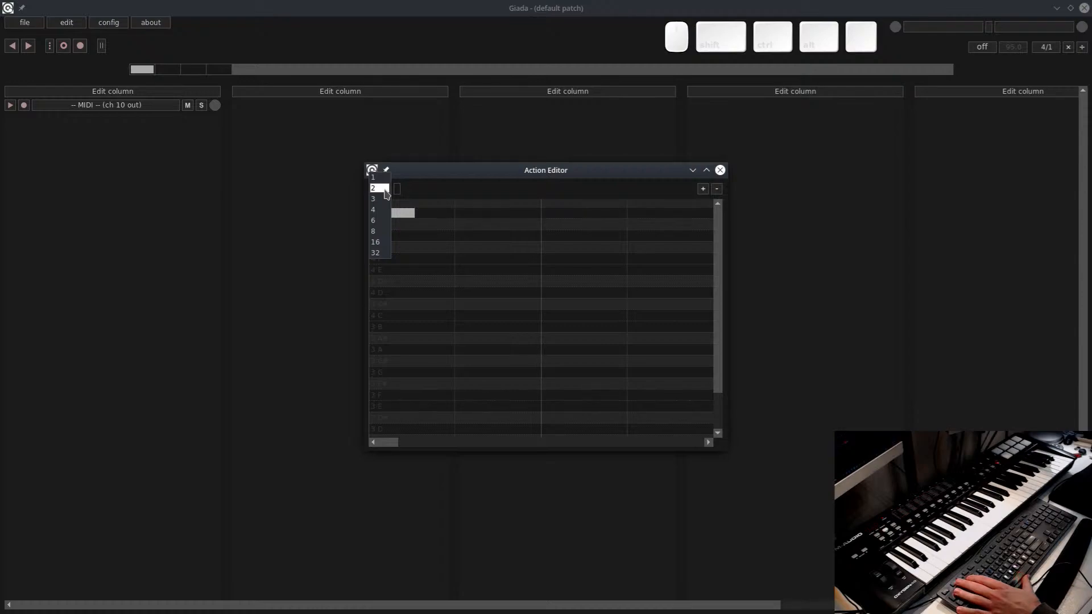
{"action": "left_click", "coordinate": [385, 190]}
{"action": "left_click_drag", "start_coordinate": [621, 176], "coordinate": [361, 110]}
{"action": "left_click_drag", "start_coordinate": [466, 381], "coordinate": [753, 480]}
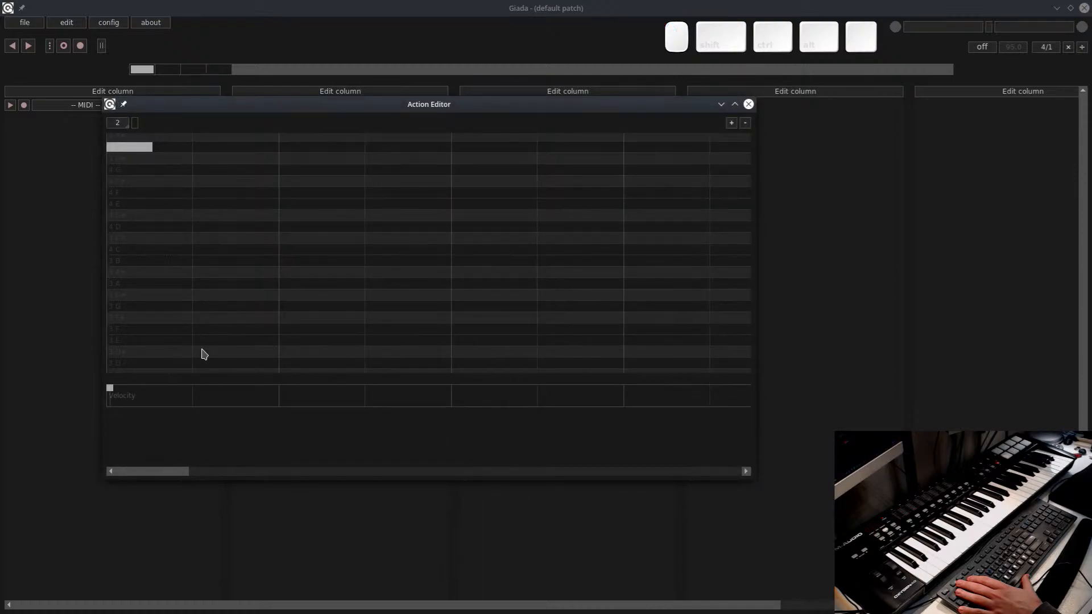
{"action": "mouse_move", "coordinate": [398, 407]}
{"action": "left_mouse_down"}
{"action": "mouse_move", "coordinate": [398, 466]}
{"action": "mouse_move", "coordinate": [398, 427]}
{"action": "left_mouse_up"}
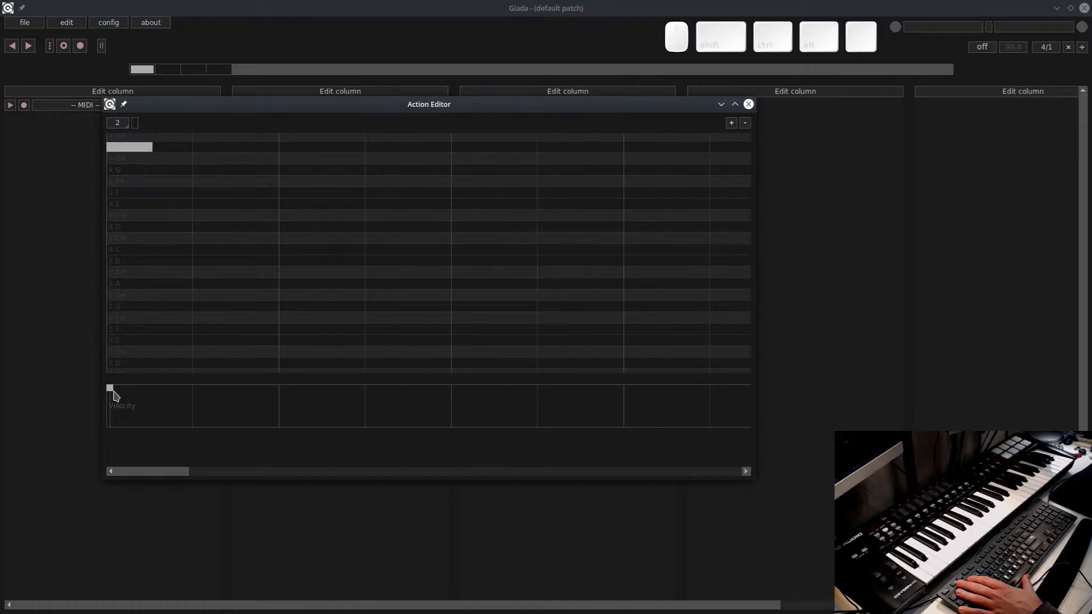
Add three more notes on the 4 A row so that the notes sit half a beat apart
{"action": "scroll", "coordinate": [210, 246], "scroll_direction": "up", "scroll_amount": 4}
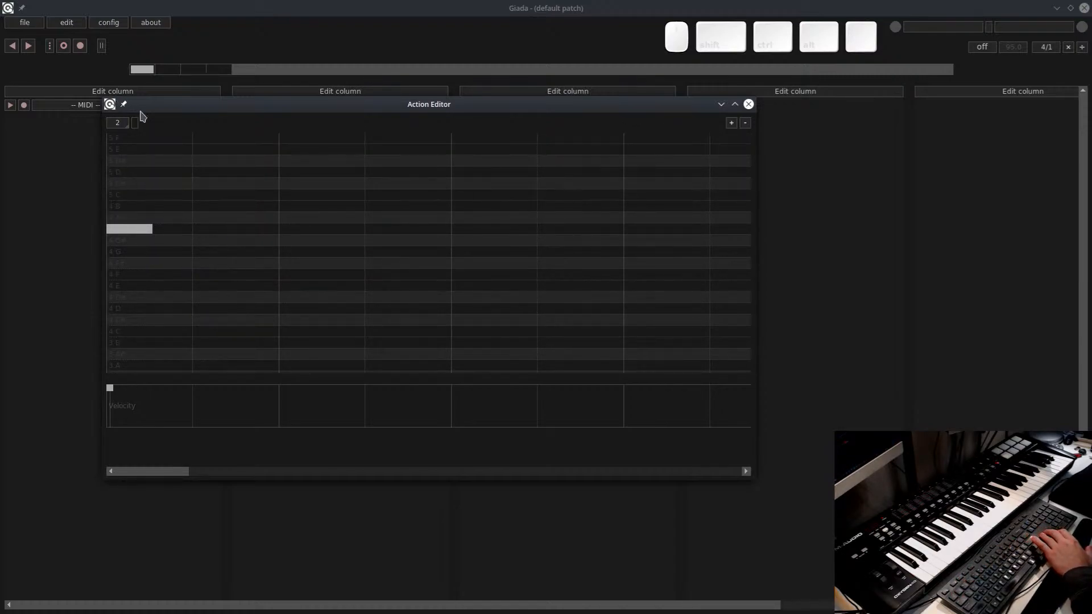
{"action": "left_click", "coordinate": [227, 232]}
{"action": "right_click", "coordinate": [243, 233]}
{"action": "left_click", "coordinate": [194, 233]}
{"action": "left_click", "coordinate": [319, 235]}
{"action": "left_click", "coordinate": [372, 234]}
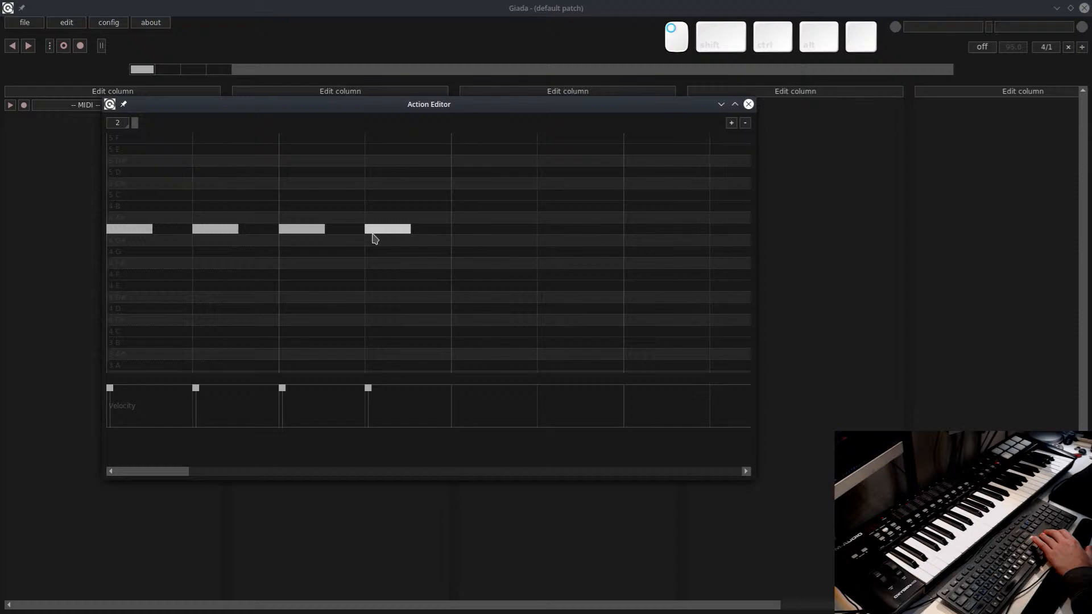
Set the grid to 4 and rearrange the 4 A notes so that one starts on each of the four beats
{"action": "left_click", "coordinate": [114, 124]}
{"action": "left_click", "coordinate": [134, 155]}
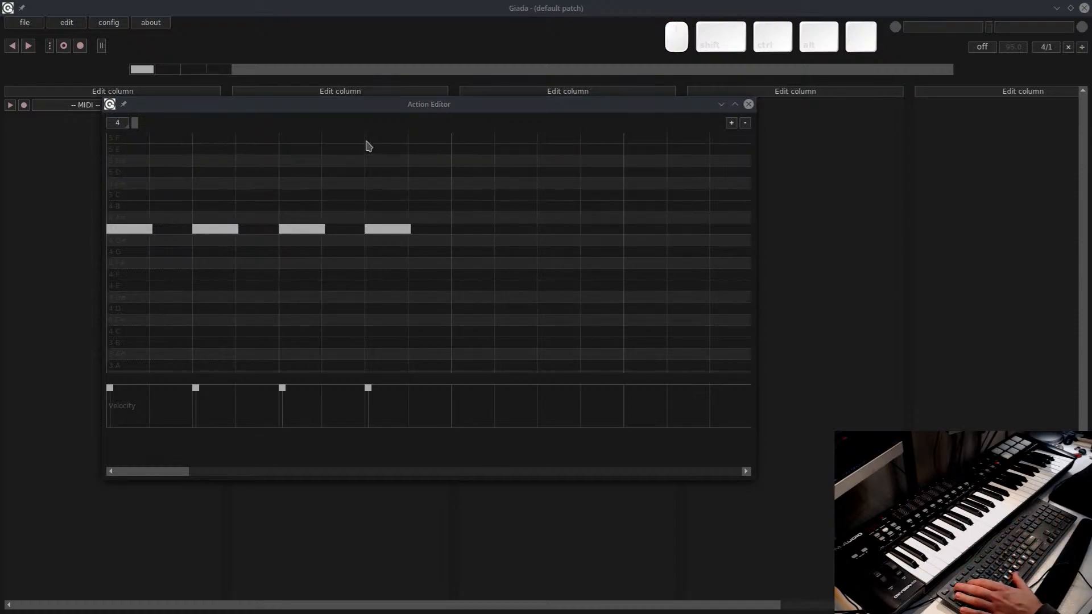
{"action": "left_click_drag", "start_coordinate": [160, 473], "coordinate": [130, 483]}
{"action": "right_click", "coordinate": [230, 229]}
{"action": "right_click", "coordinate": [401, 229]}
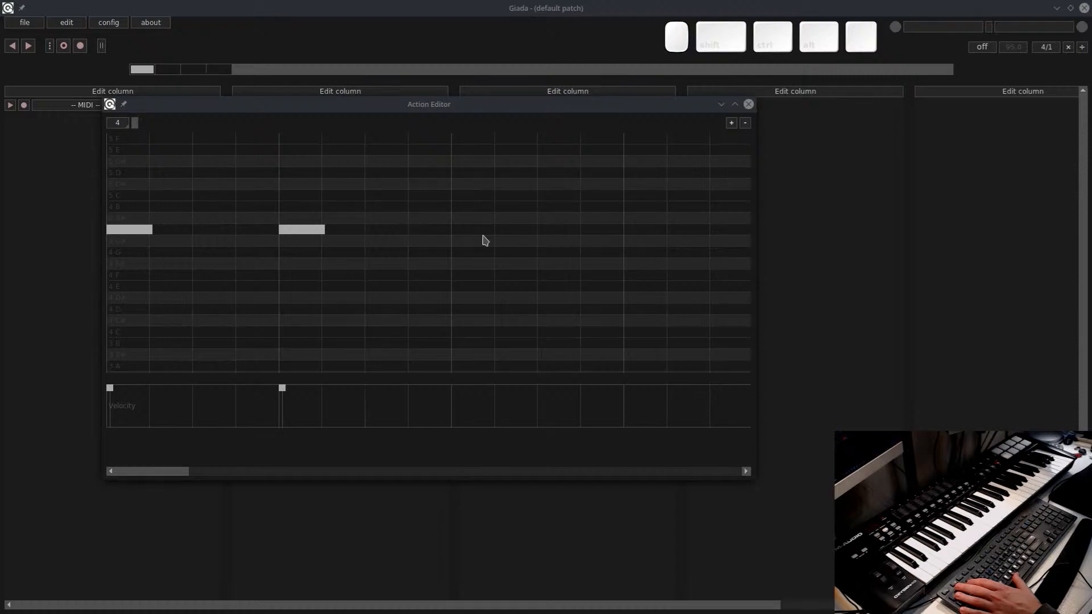
{"action": "left_click", "coordinate": [467, 239]}
{"action": "left_click_drag", "start_coordinate": [466, 237], "coordinate": [468, 228]}
{"action": "left_click", "coordinate": [631, 230]}
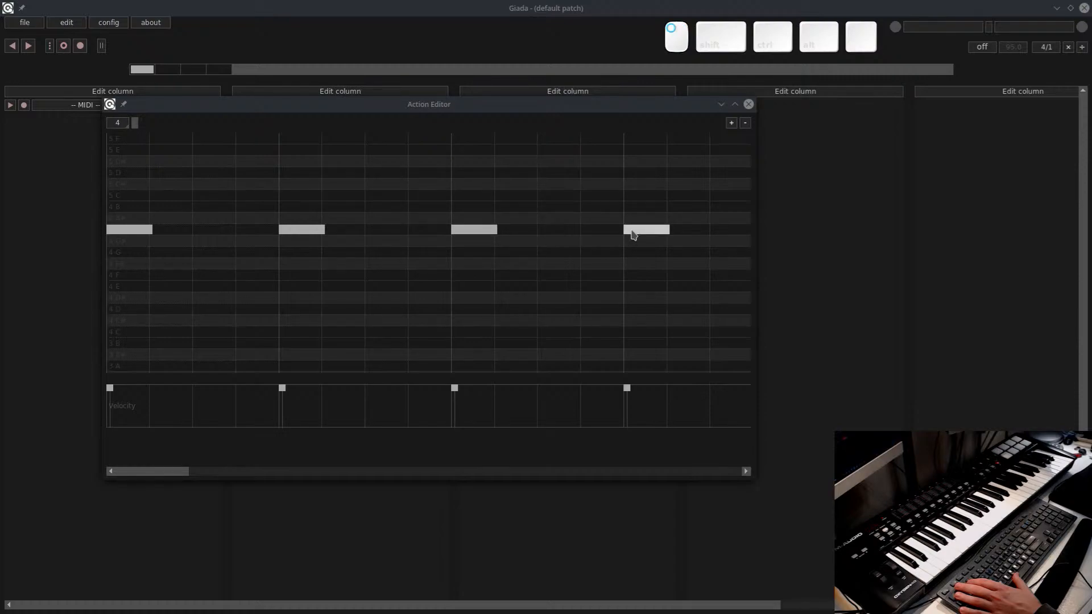
Try the Action Editor's grid at 1 and return it to 4
{"action": "left_click", "coordinate": [123, 125]}
{"action": "left_click", "coordinate": [114, 90]}
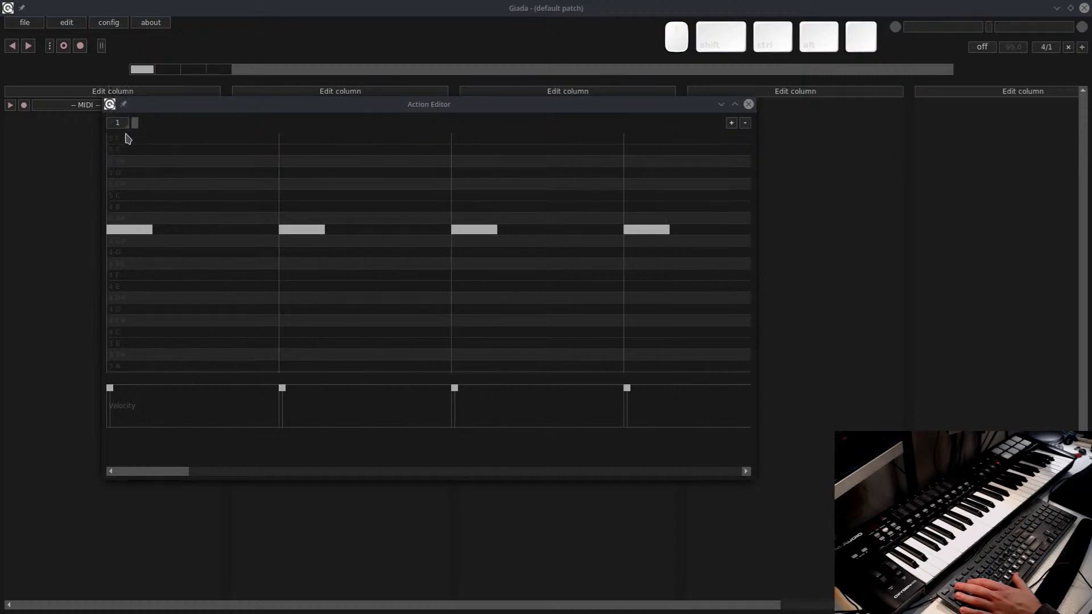
{"action": "left_click", "coordinate": [120, 123]}
{"action": "left_click", "coordinate": [113, 154]}
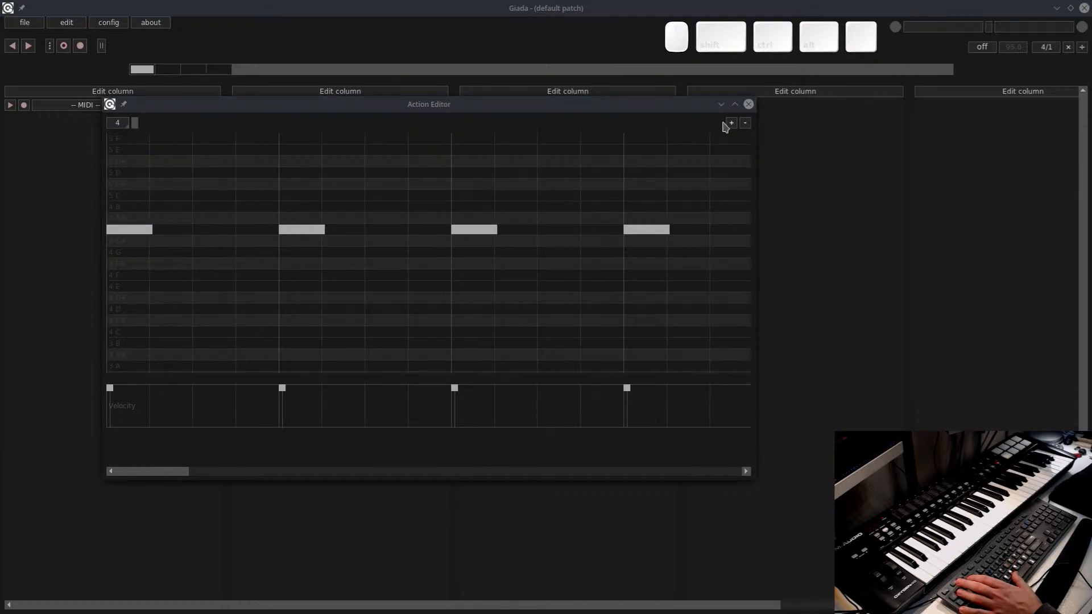
Move the Action Editor clear of the channel and start the MIDI channel and the sequencer to play the four-note pattern
{"action": "left_click_drag", "start_coordinate": [177, 104], "coordinate": [135, 151]}
{"action": "left_click", "coordinate": [10, 107]}
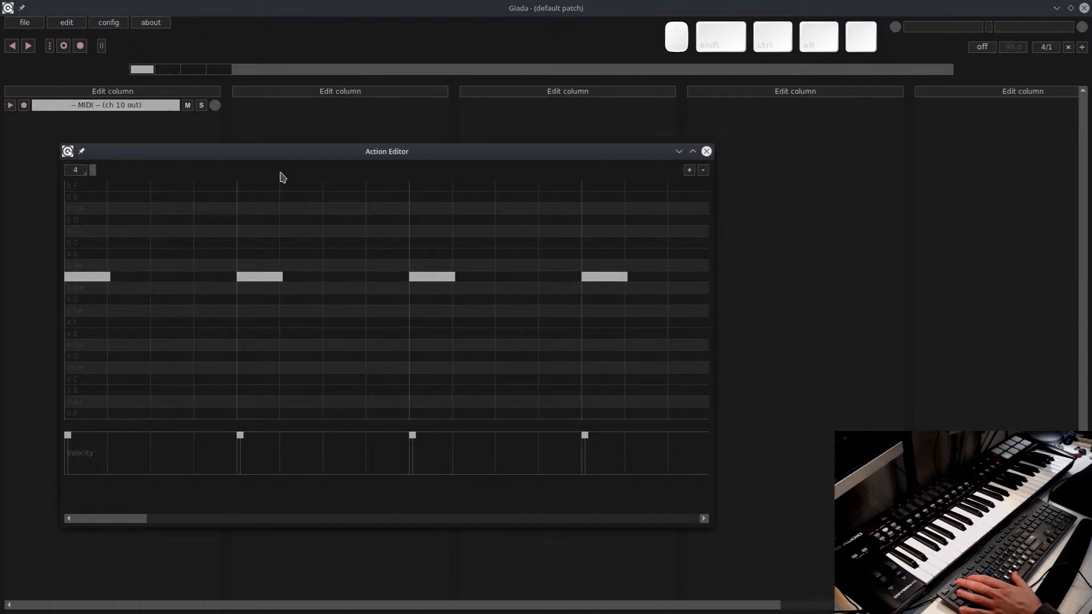
{"action": "left_click", "coordinate": [128, 127]}
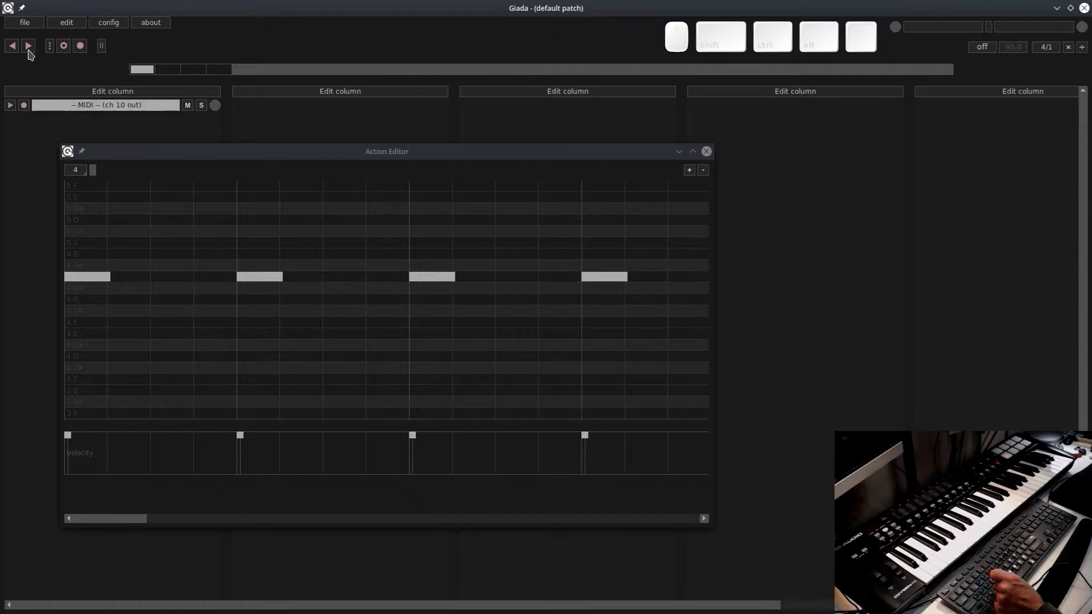
{"action": "left_click", "coordinate": [28, 46]}
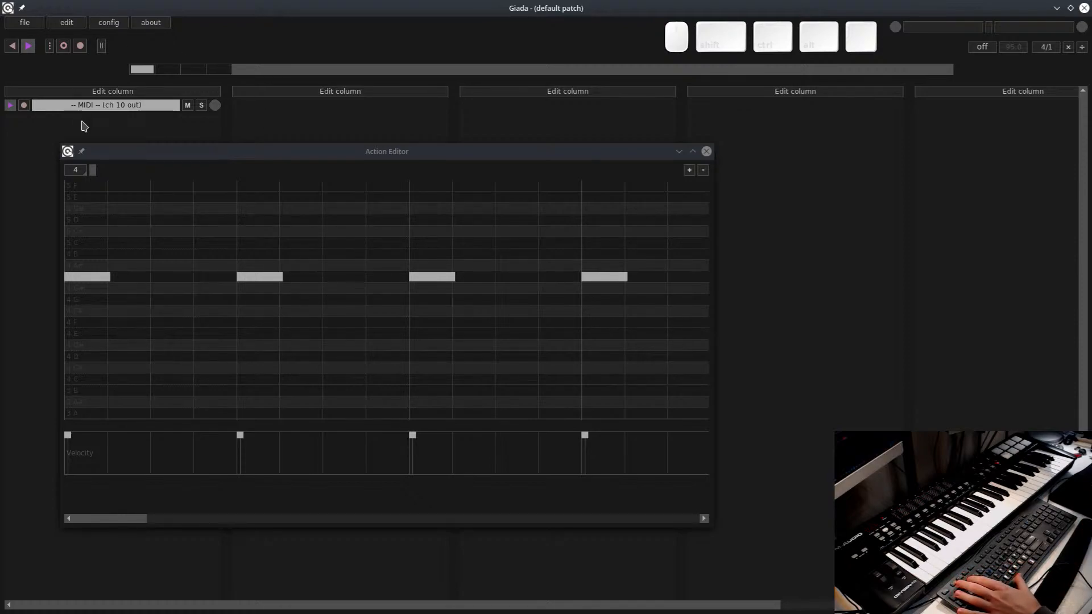
{"action": "left_click", "coordinate": [71, 109]}
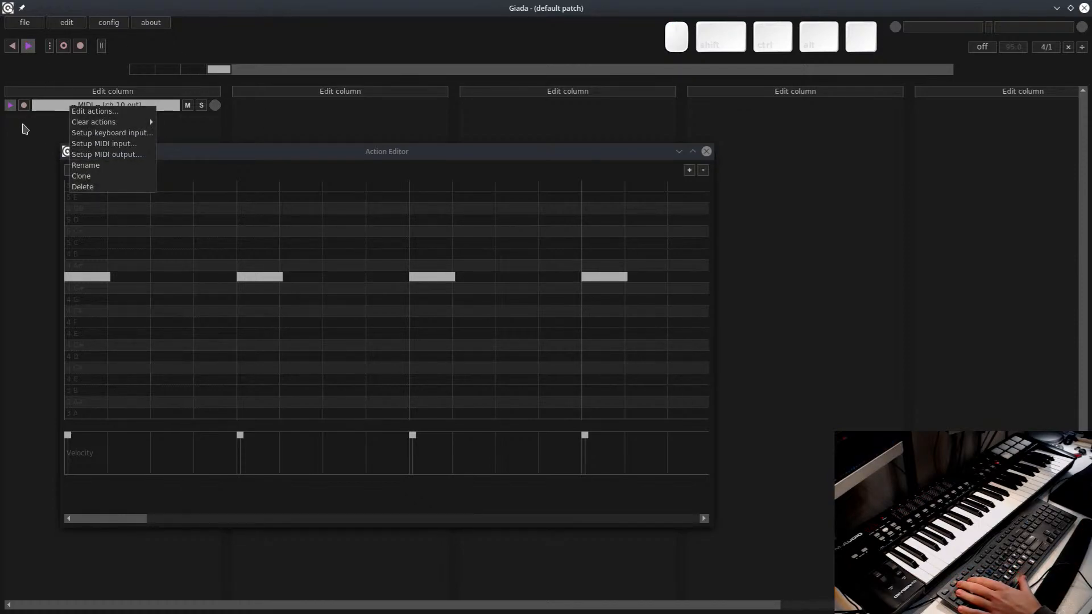
{"action": "left_click", "coordinate": [20, 121]}
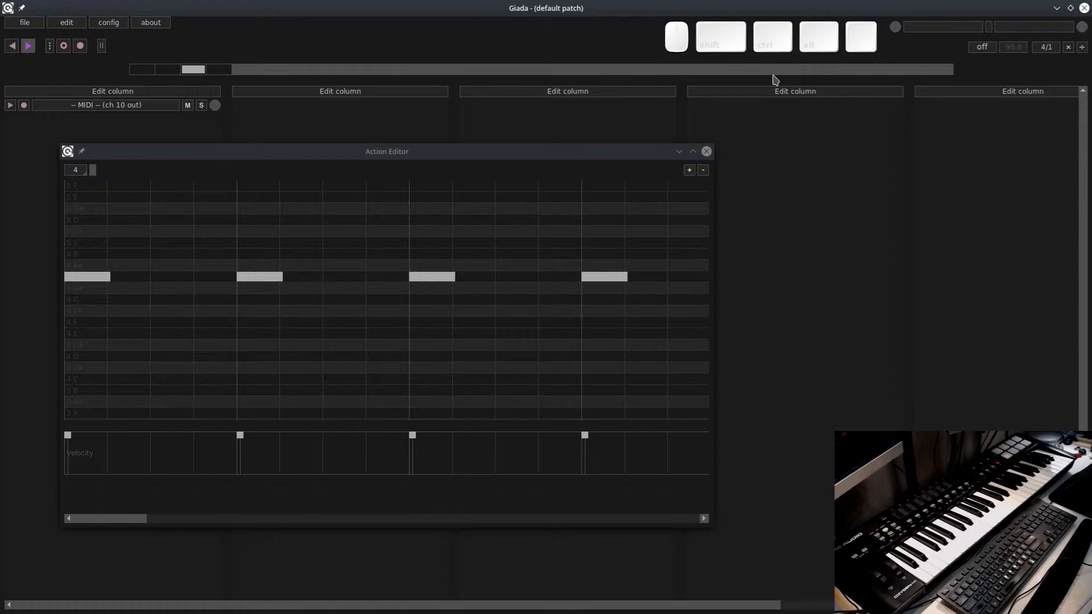
Check Giada's version in its About information and close it
{"action": "left_click", "coordinate": [151, 22]}
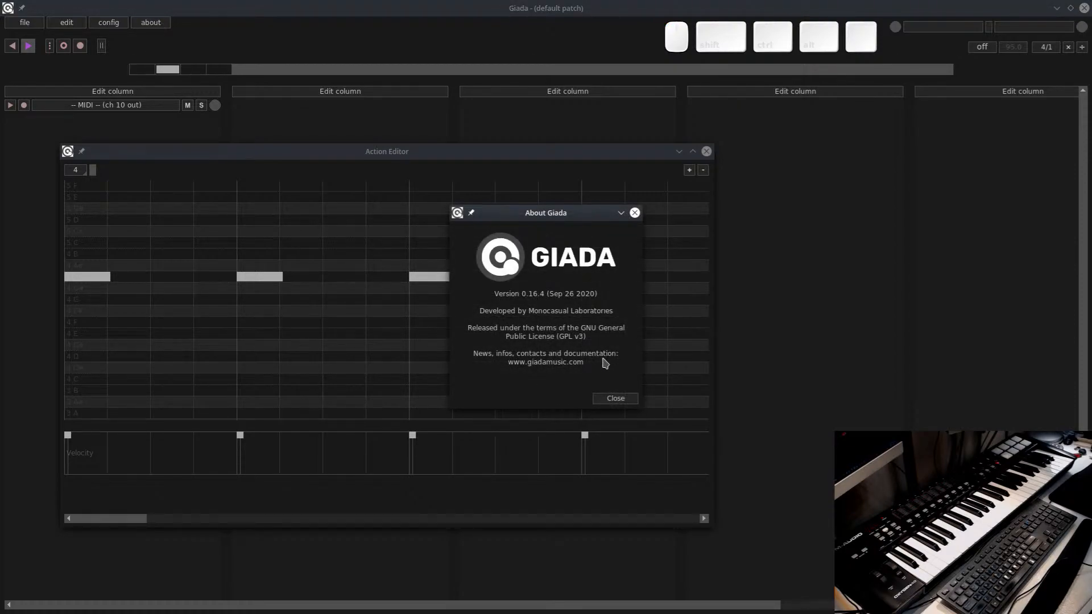
{"action": "left_click", "coordinate": [612, 399]}
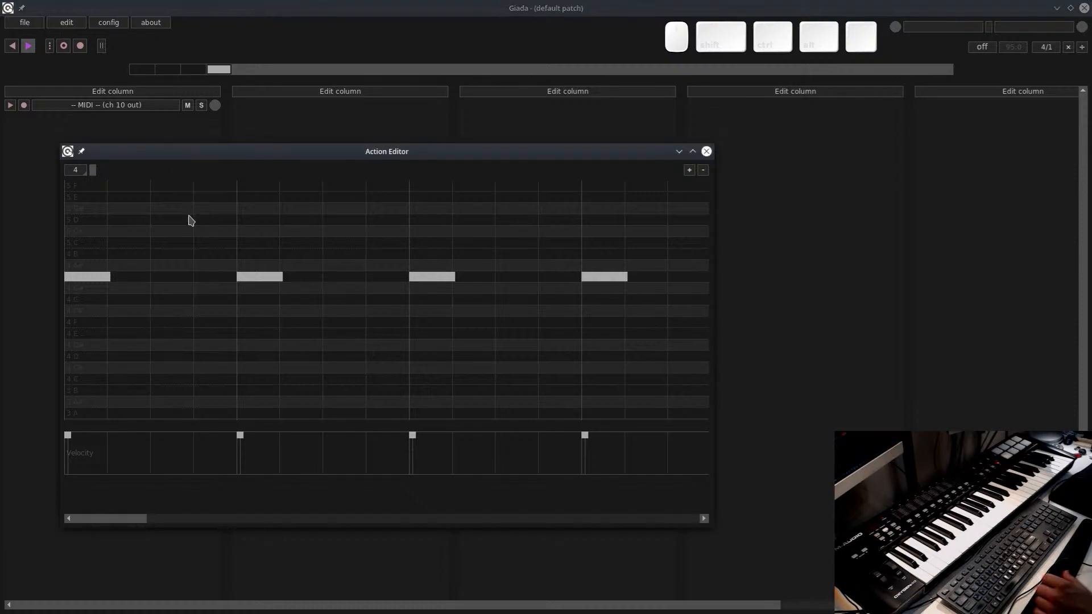
Widen the Action Editor and lengthen the 4 A notes so that they run without gaps to the end of the bar
{"action": "left_click_drag", "start_coordinate": [108, 275], "coordinate": [625, 278]}
{"action": "left_click", "coordinate": [720, 313]}
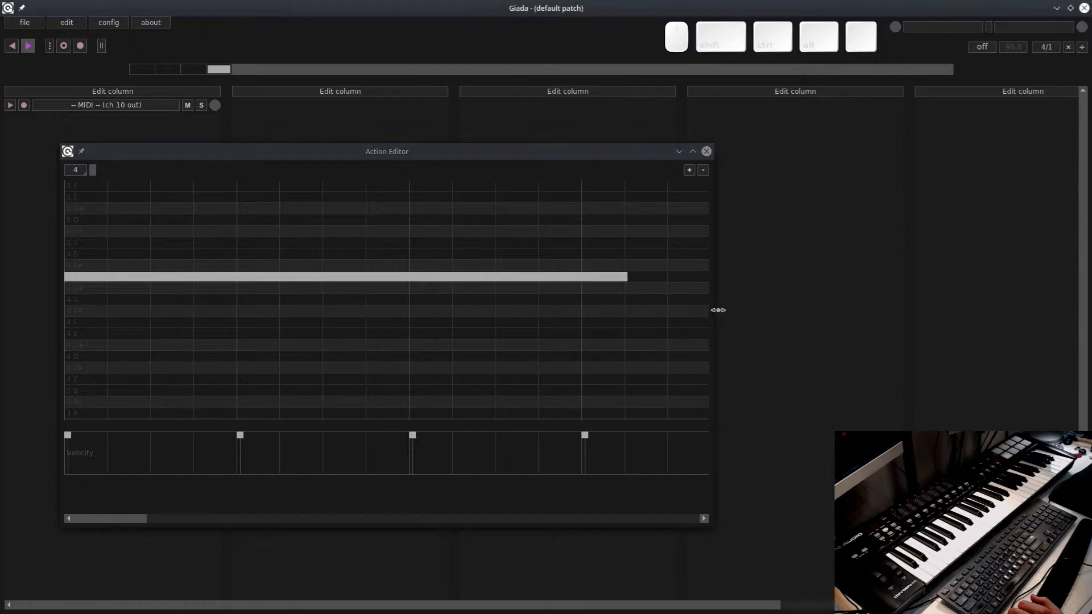
{"action": "left_click_drag", "start_coordinate": [716, 310], "coordinate": [897, 310]}
{"action": "left_click_drag", "start_coordinate": [625, 277], "coordinate": [754, 293]}
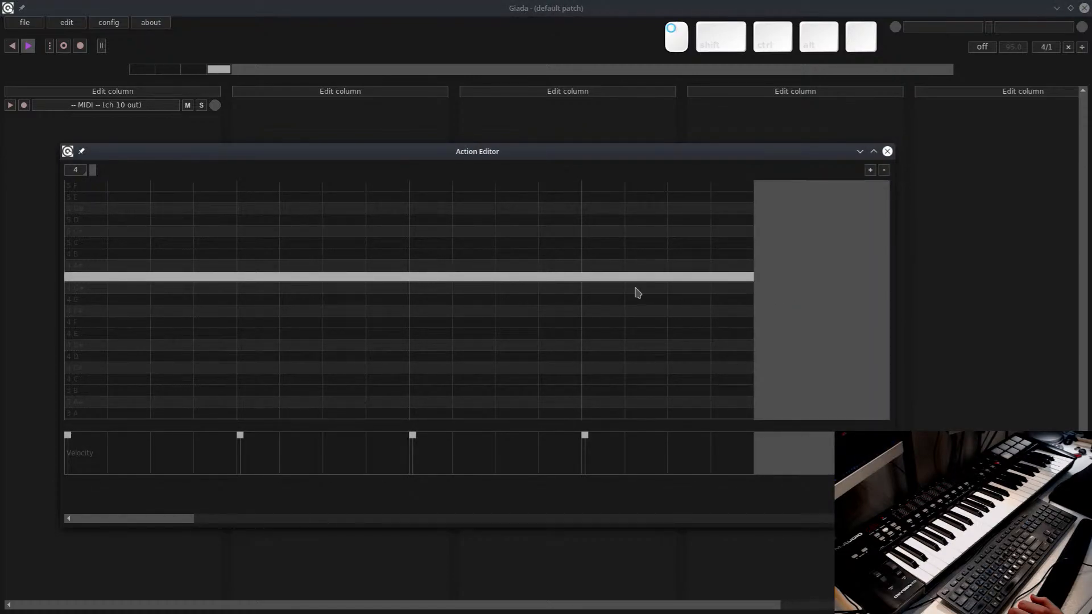
Restart the MIDI channel's playback, and place a trial note on the 5 D row and remove it again
{"action": "left_click", "coordinate": [55, 107]}
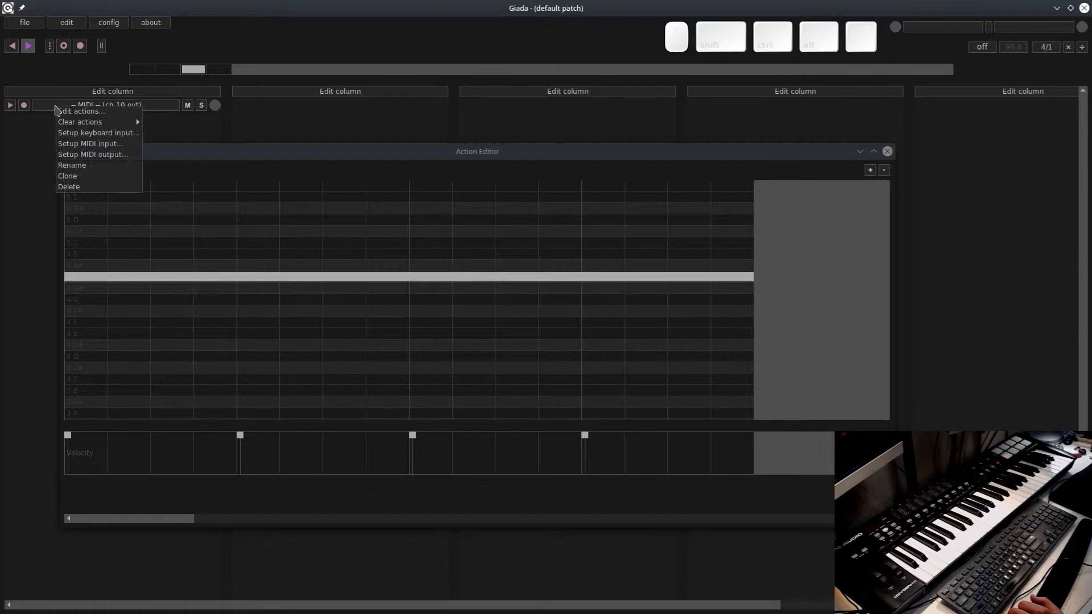
{"action": "left_click", "coordinate": [42, 120]}
{"action": "left_click", "coordinate": [12, 107]}
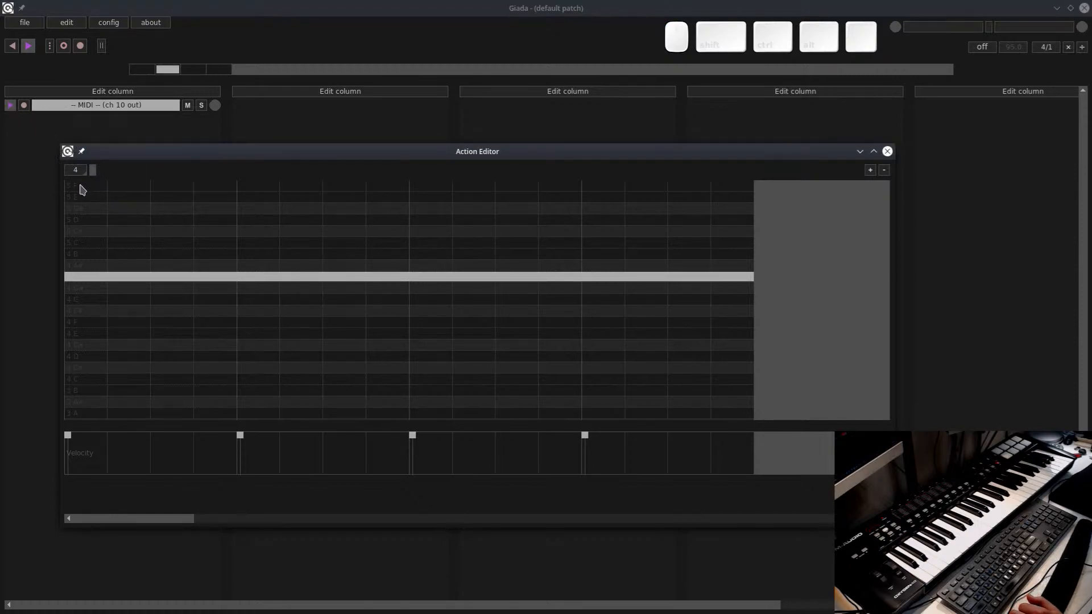
{"action": "left_click", "coordinate": [178, 219]}
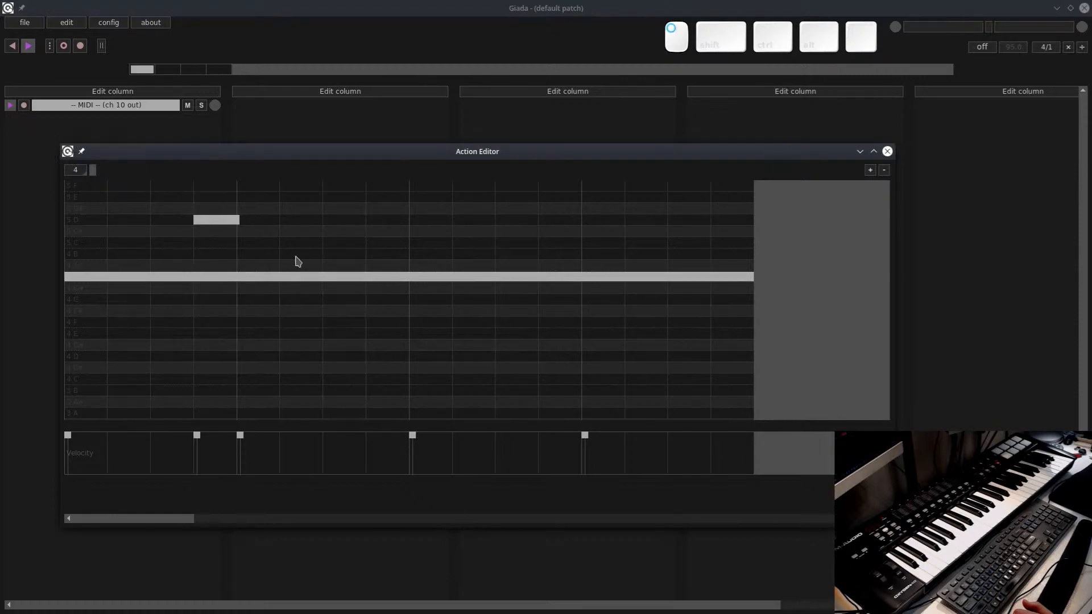
{"action": "right_click", "coordinate": [214, 220]}
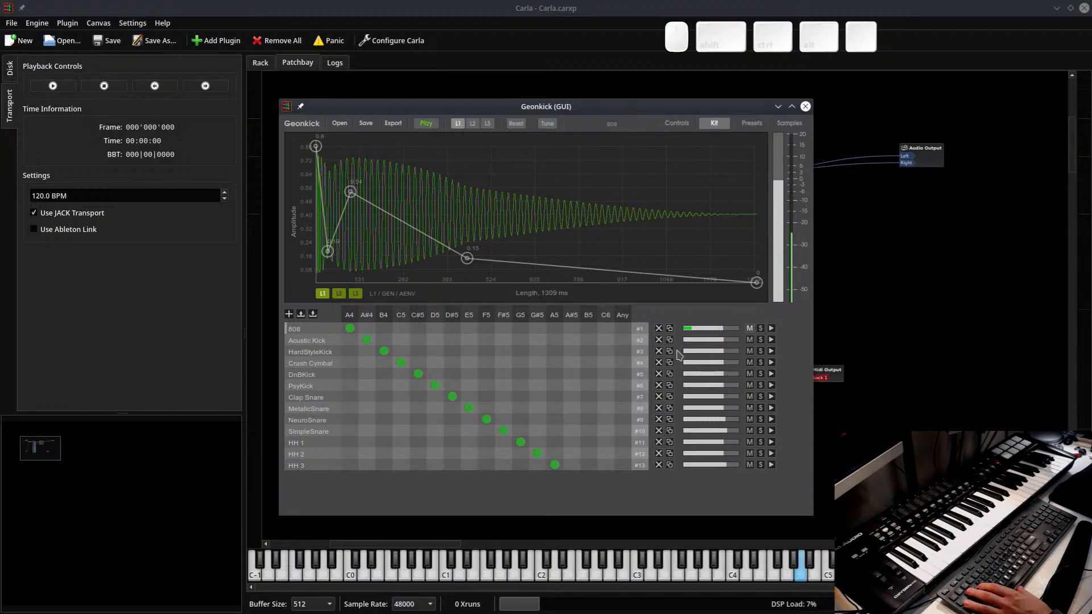
Switch to Geonkick in Carla and toggle the 808's mute on and off several times while the pattern plays
{"action": "left_click", "coordinate": [747, 332]}
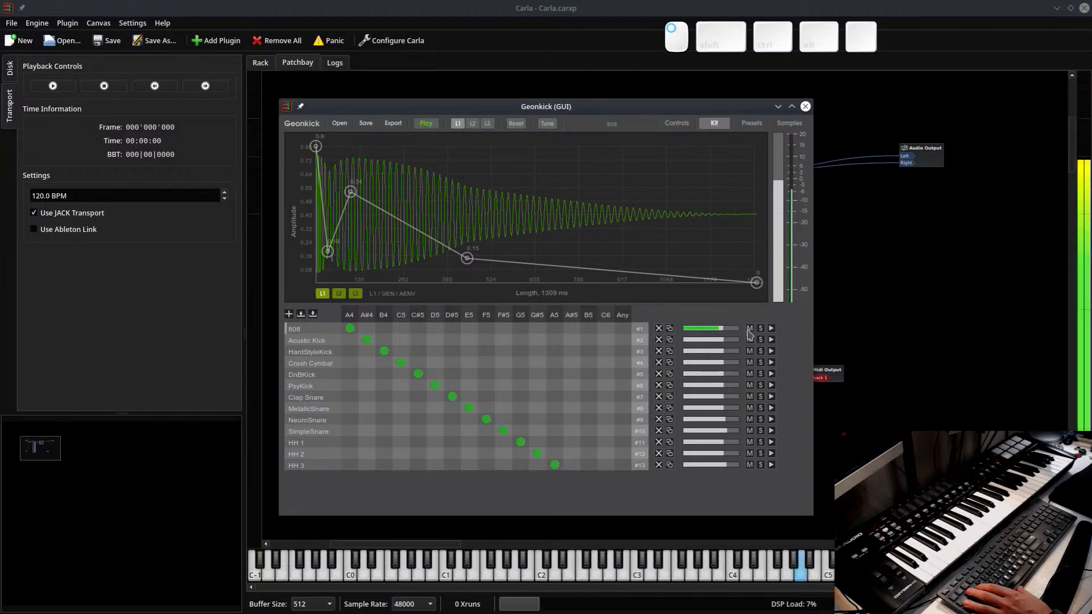
{"action": "left_click", "coordinate": [747, 331]}
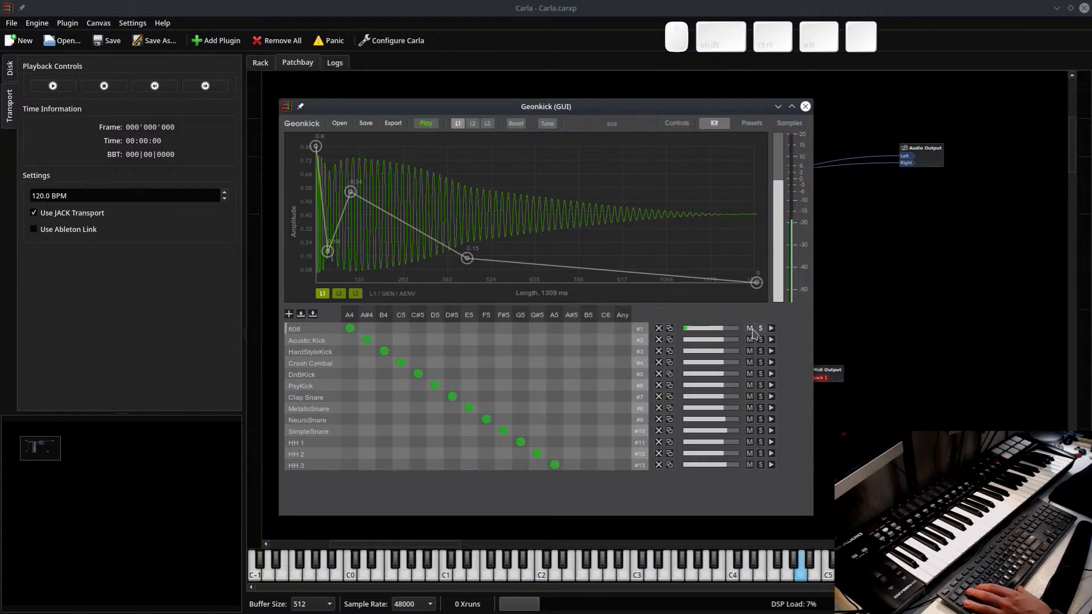
{"action": "left_click", "coordinate": [751, 330]}
{"action": "left_click", "coordinate": [753, 332]}
{"action": "left_click", "coordinate": [751, 332]}
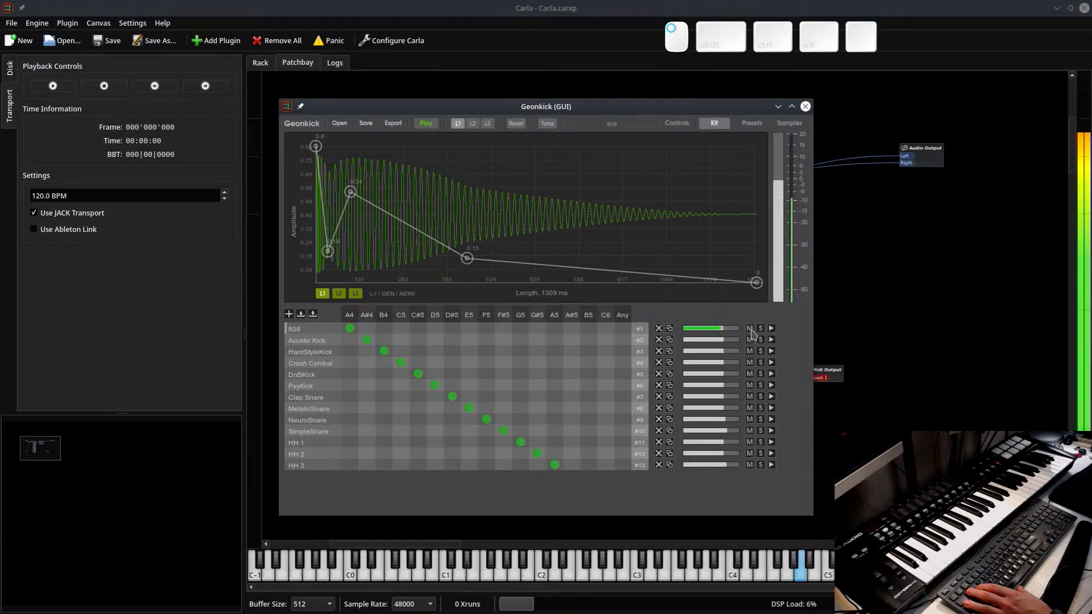
{"action": "left_click", "coordinate": [751, 333]}
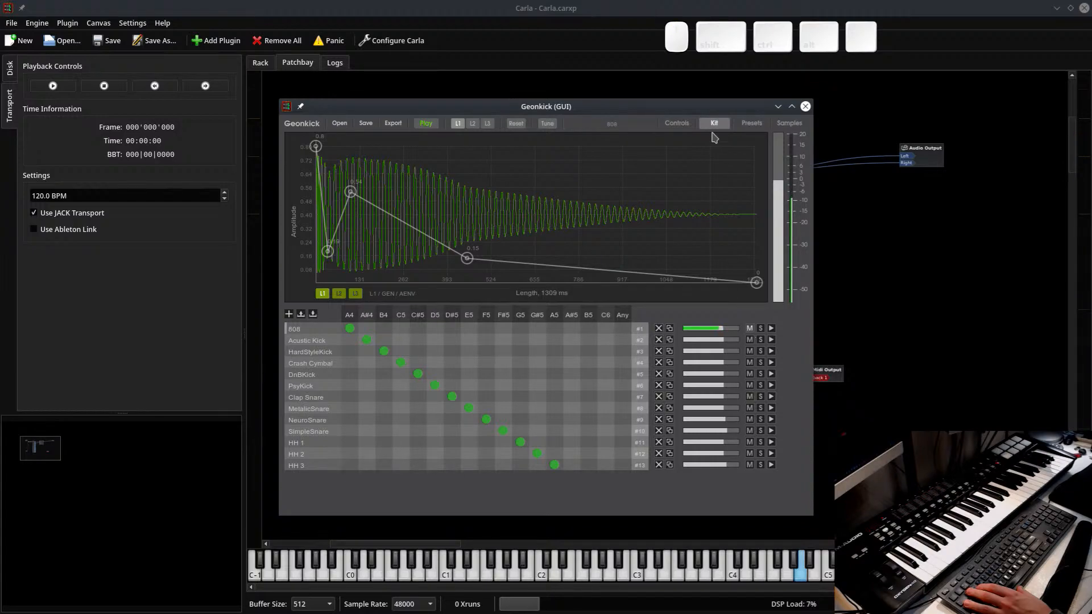
Open the 808's synthesis controls and adjust its overall length, trying about 505 ms before settling on about 1236 ms
{"action": "left_click", "coordinate": [679, 125]}
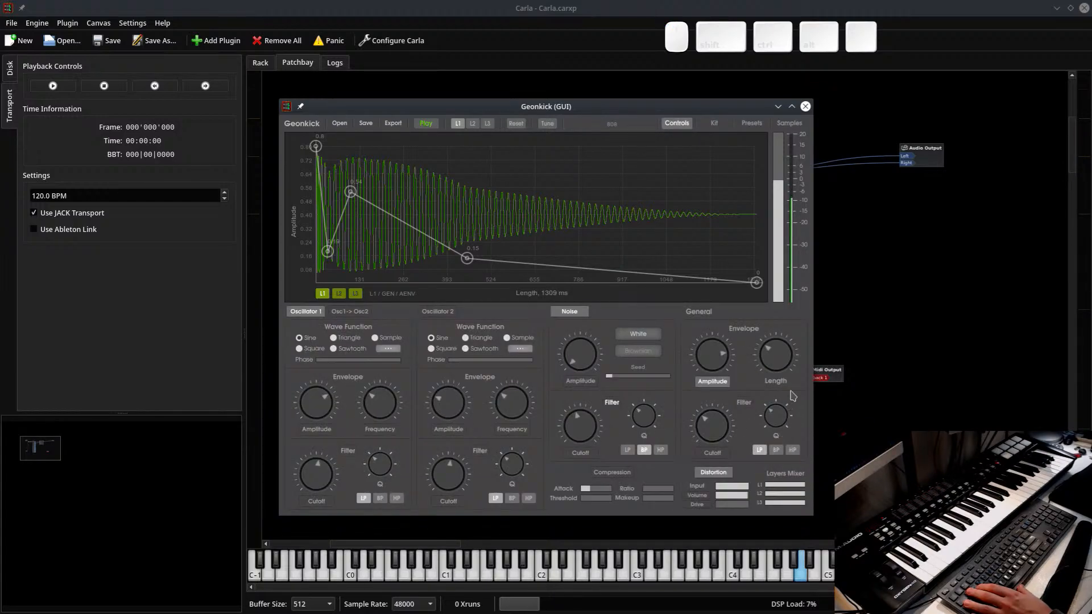
{"action": "left_click_drag", "start_coordinate": [786, 370], "coordinate": [786, 398]}
{"action": "left_click", "coordinate": [717, 126]}
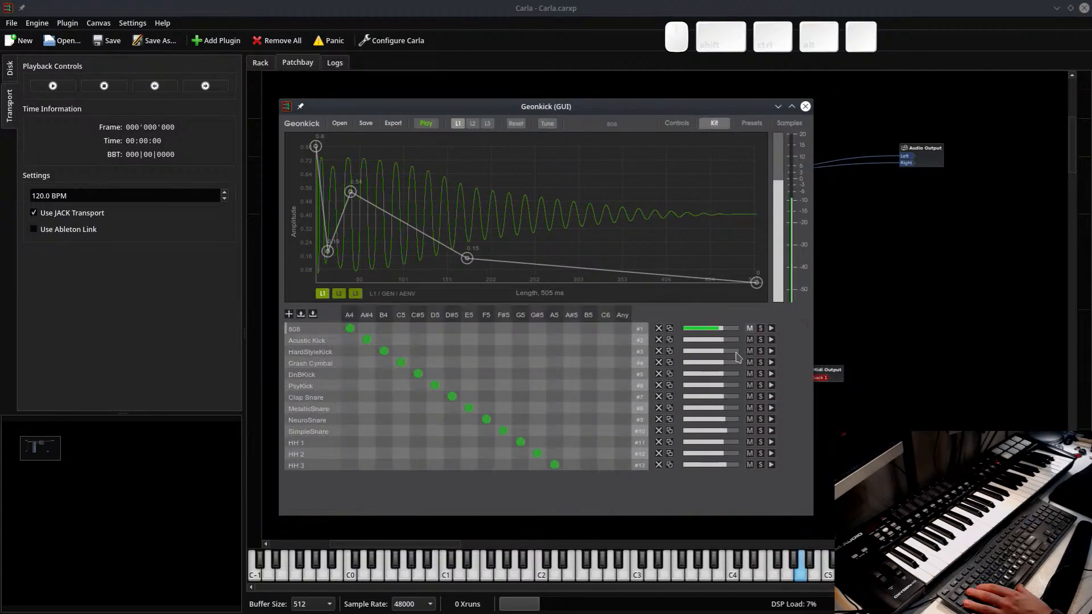
{"action": "left_click", "coordinate": [685, 125]}
{"action": "left_click_drag", "start_coordinate": [776, 373], "coordinate": [775, 358]}
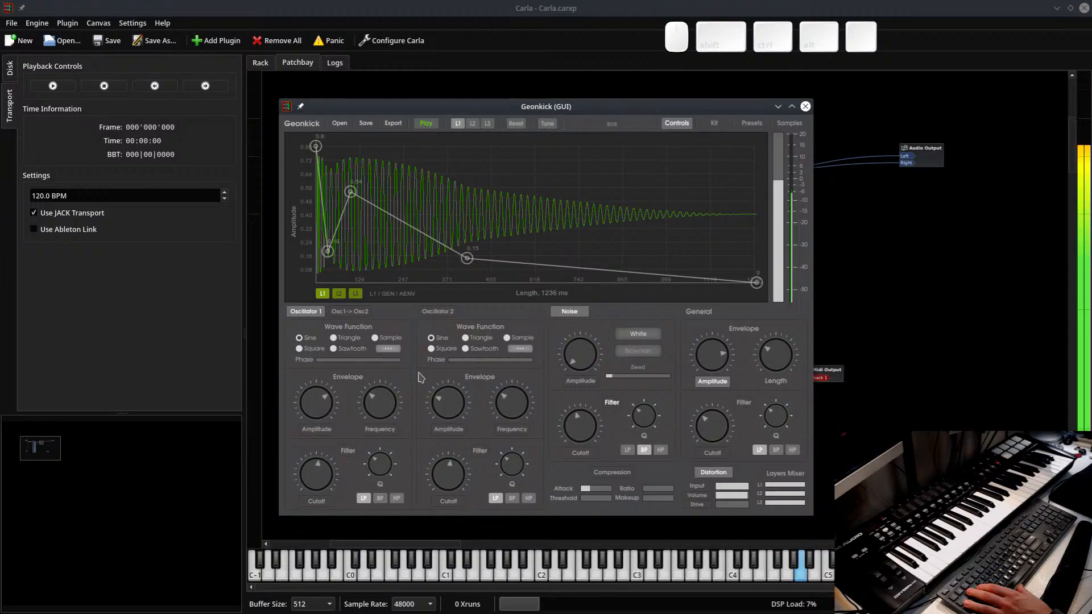
Toggle the 808's Oscillator 1 off and on again to hear its contribution to the kick
{"action": "left_click", "coordinate": [307, 312]}
{"action": "left_click", "coordinate": [307, 312]}
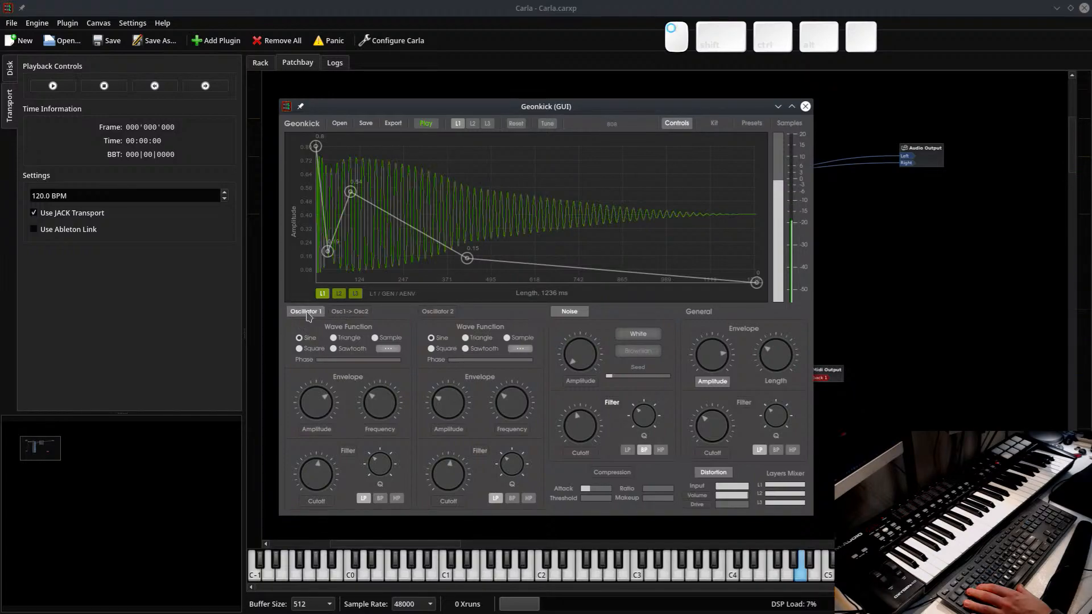
{"action": "left_click", "coordinate": [310, 313]}
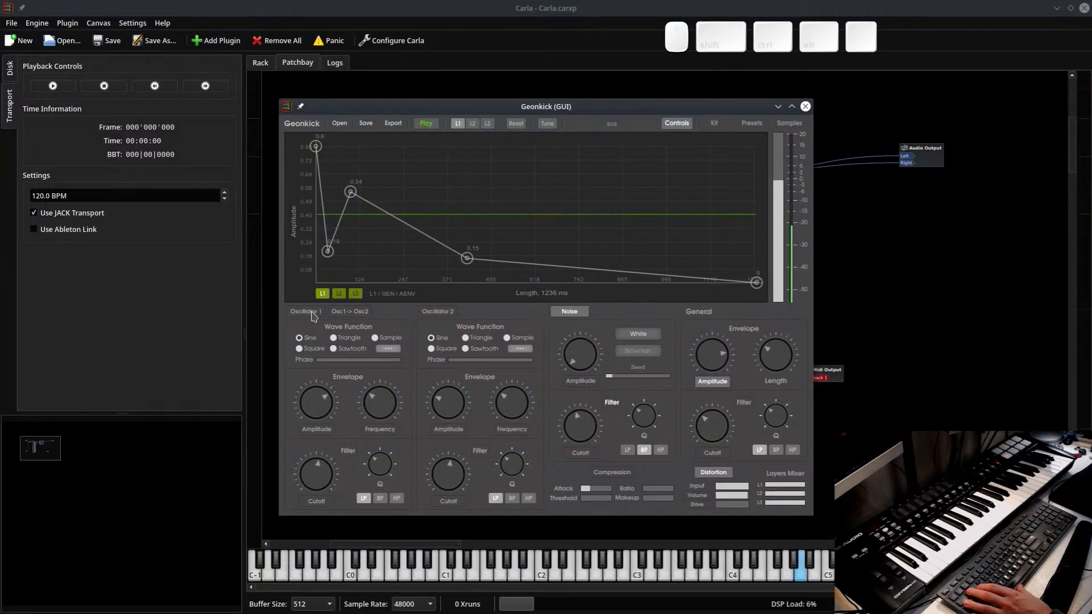
{"action": "left_click", "coordinate": [312, 313]}
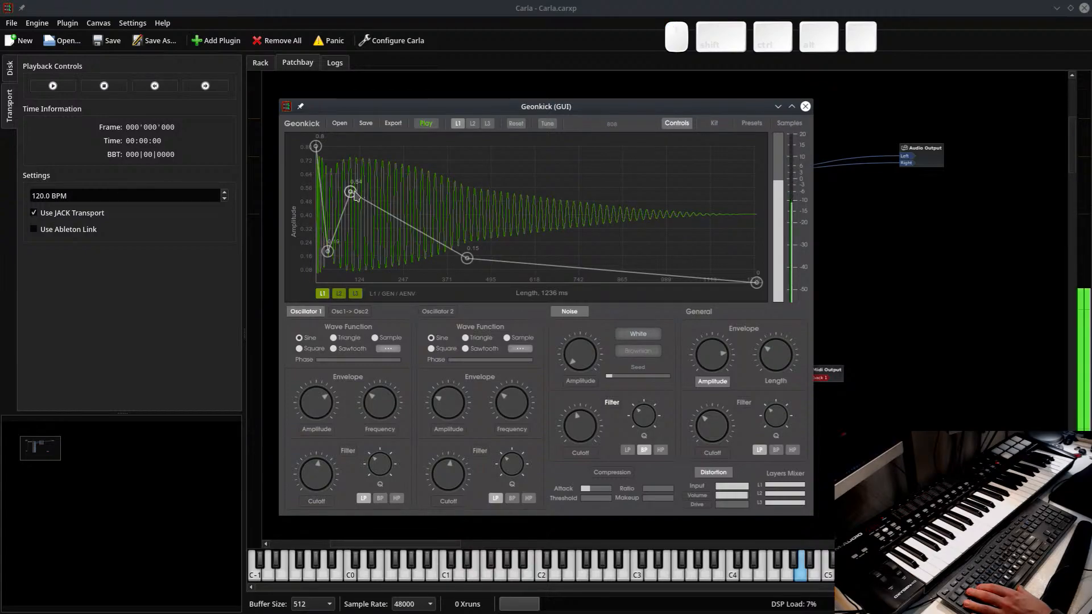
Lower the third point of the 808's general amplitude envelope to about 0.32, and compare it with Oscillator 1's amplitude envelope
{"action": "left_click_drag", "start_coordinate": [352, 193], "coordinate": [353, 229]}
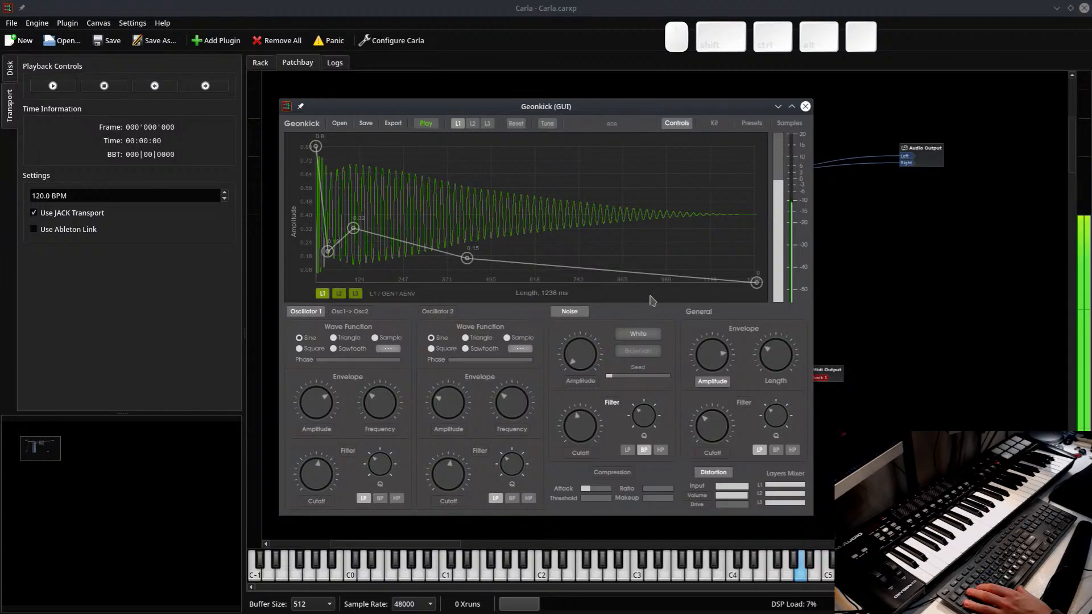
{"action": "left_click", "coordinate": [696, 384]}
{"action": "left_click", "coordinate": [326, 430]}
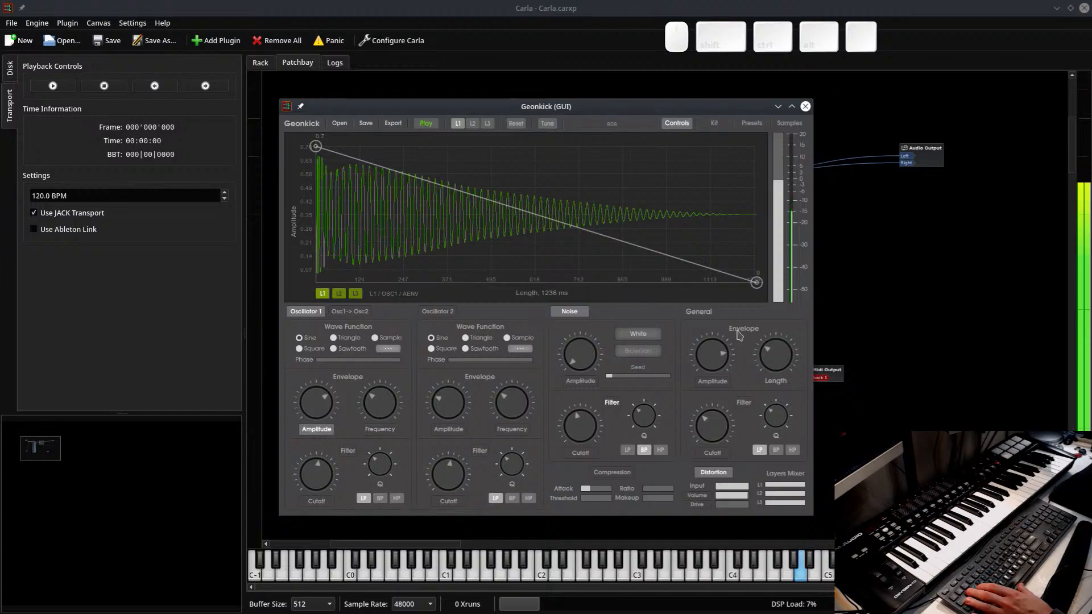
{"action": "left_click", "coordinate": [718, 382]}
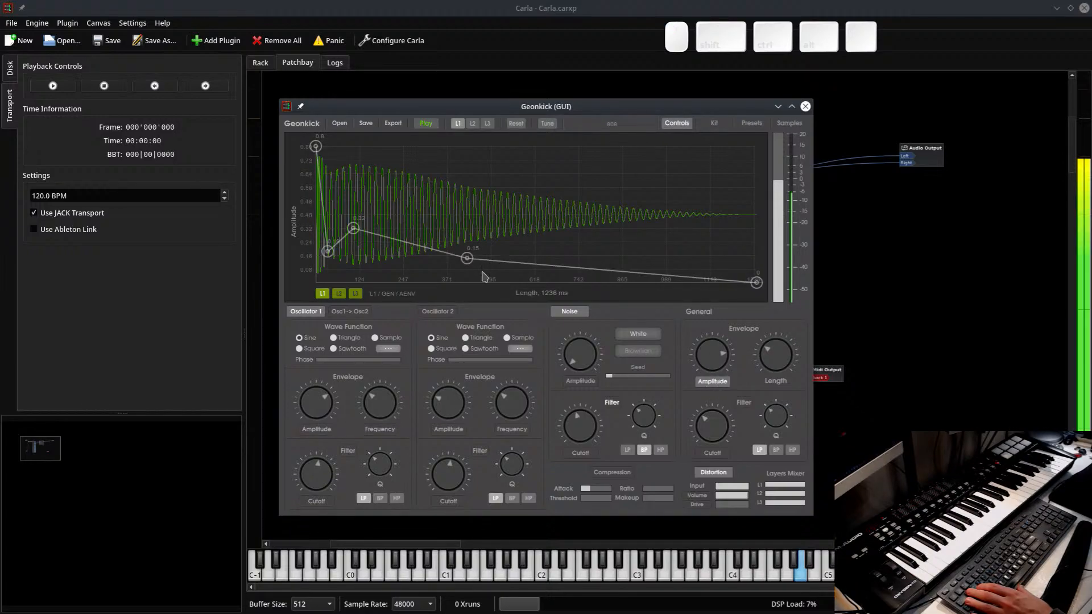
Reshape the general amplitude envelope to reach zero at about 340 ms, with its third and fourth points at about 0.34 and 0.053
{"action": "left_click_drag", "start_coordinate": [466, 257], "coordinate": [374, 270]}
{"action": "left_click_drag", "start_coordinate": [756, 283], "coordinate": [428, 283]}
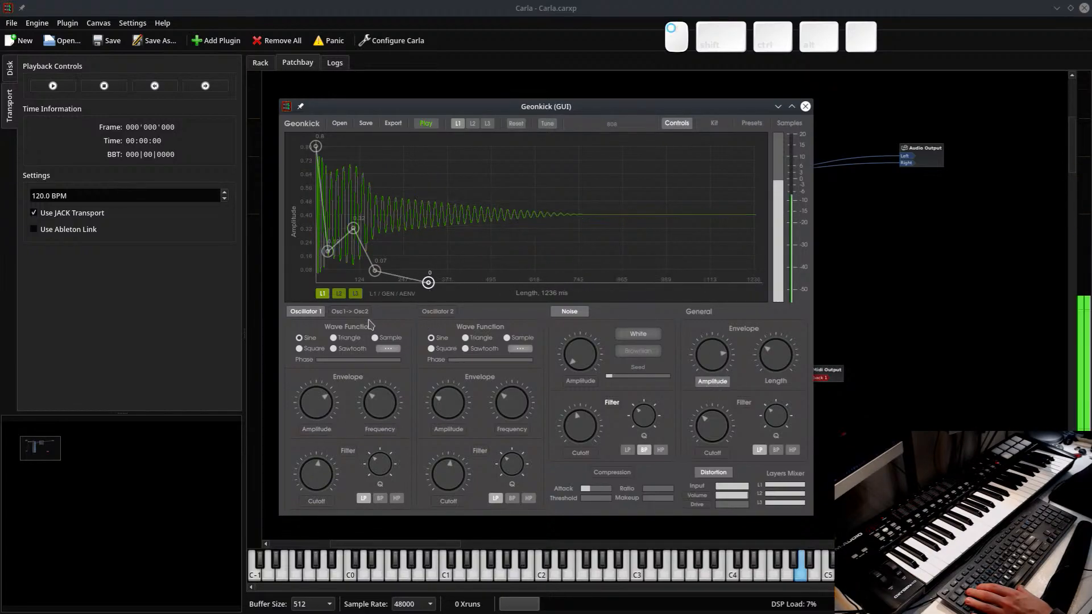
{"action": "left_click_drag", "start_coordinate": [370, 323], "coordinate": [359, 321]}
{"action": "left_click_drag", "start_coordinate": [374, 283], "coordinate": [437, 287]}
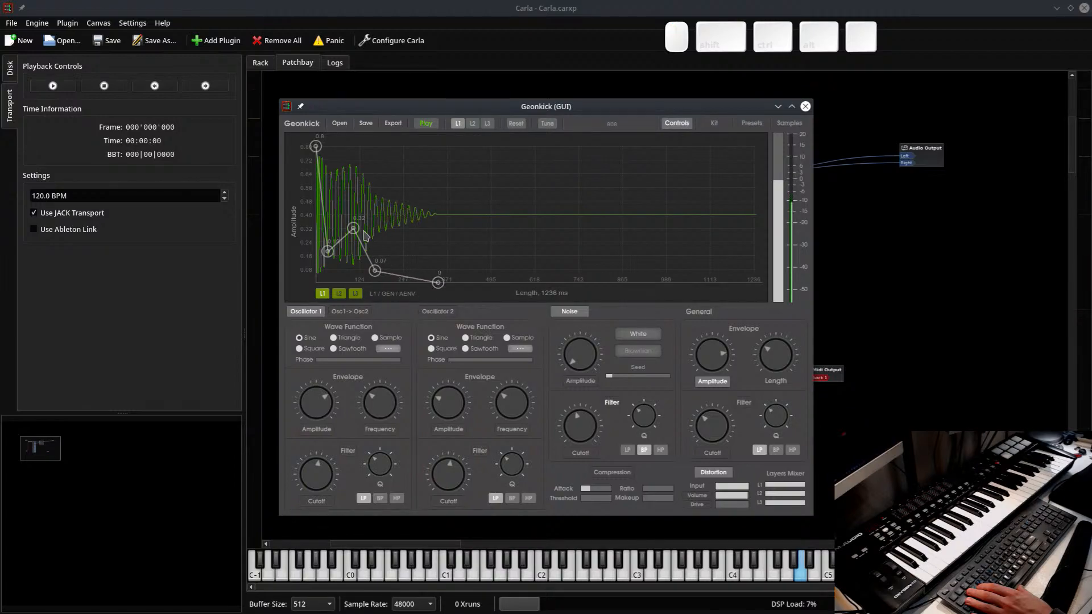
{"action": "mouse_move", "coordinate": [352, 228]}
{"action": "left_mouse_down"}
{"action": "mouse_move", "coordinate": [321, 236]}
{"action": "mouse_move", "coordinate": [344, 220]}
{"action": "left_mouse_up"}
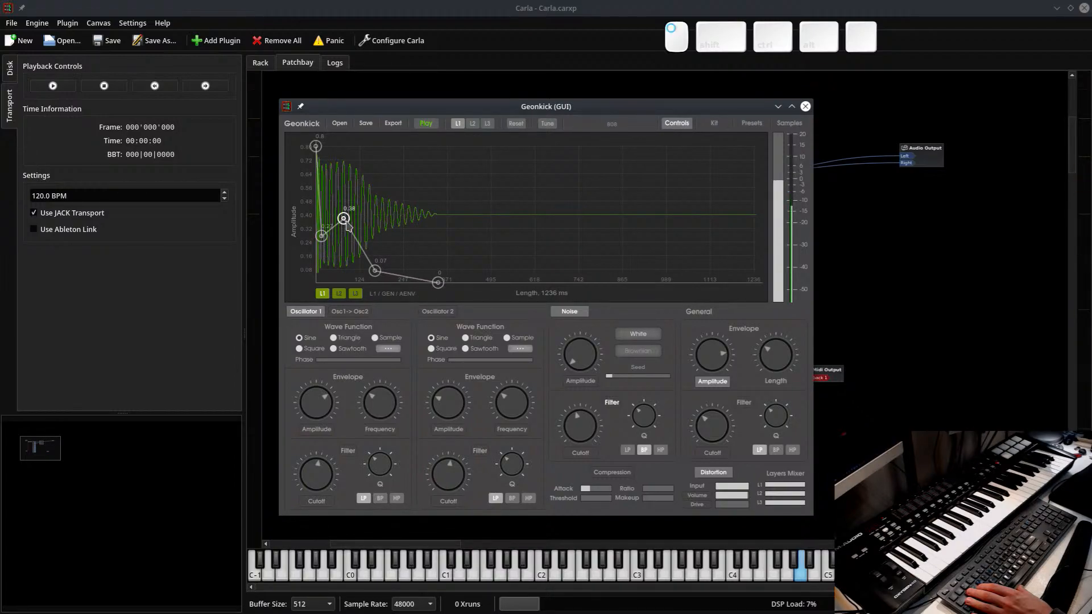
{"action": "left_click_drag", "start_coordinate": [375, 270], "coordinate": [370, 273]}
{"action": "left_click_drag", "start_coordinate": [343, 218], "coordinate": [340, 225]}
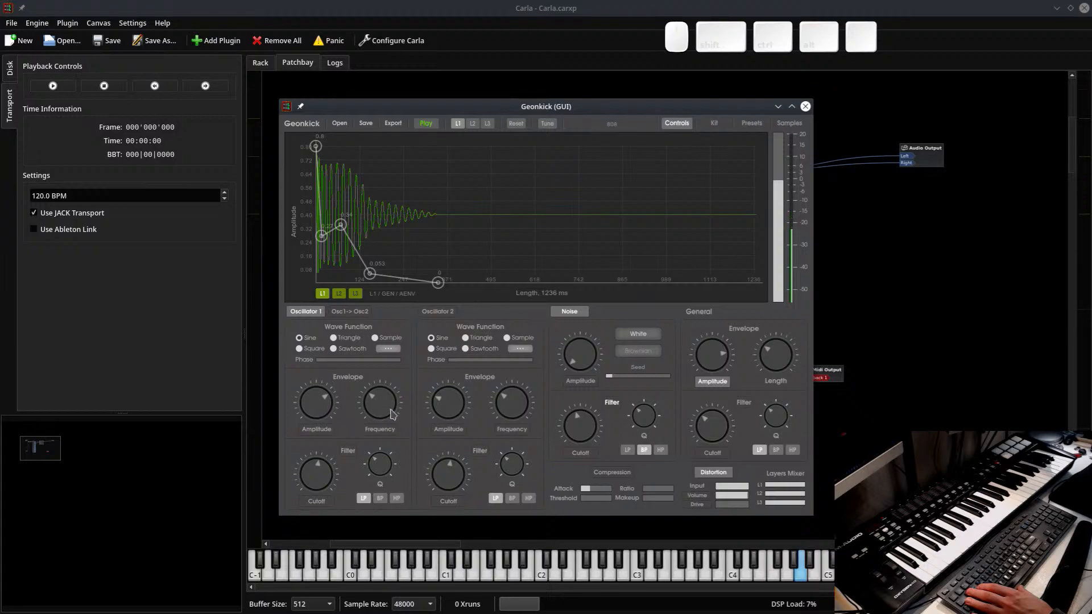
Reshape Oscillator 1's frequency envelope to start at about 616 Hz, drop quickly to about 30 Hz and end at 20 Hz
{"action": "left_click", "coordinate": [380, 429]}
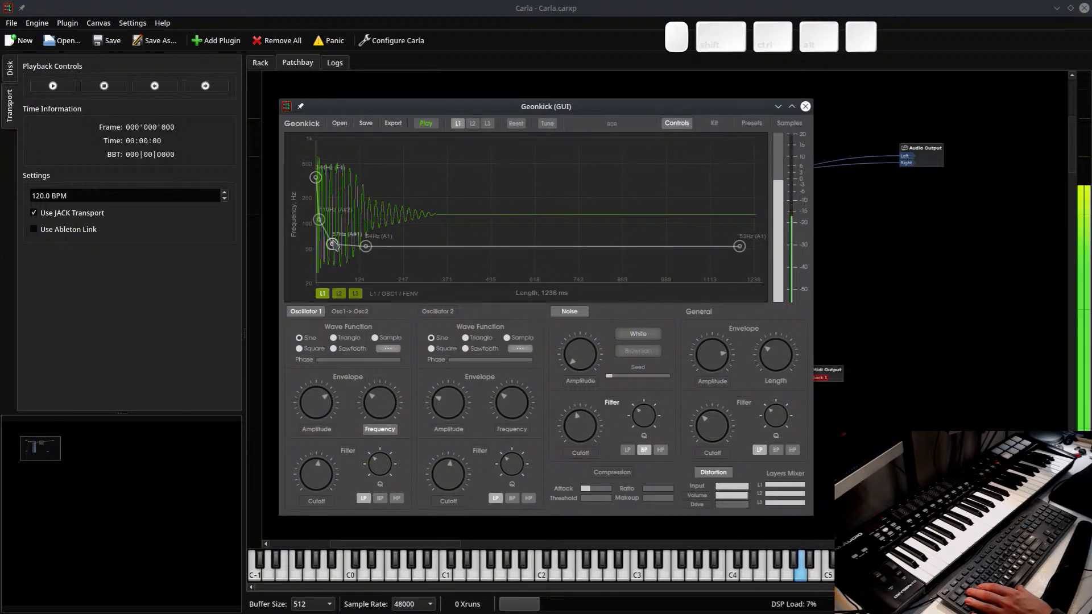
{"action": "left_click_drag", "start_coordinate": [370, 265], "coordinate": [329, 250]}
{"action": "left_click_drag", "start_coordinate": [740, 246], "coordinate": [754, 283]}
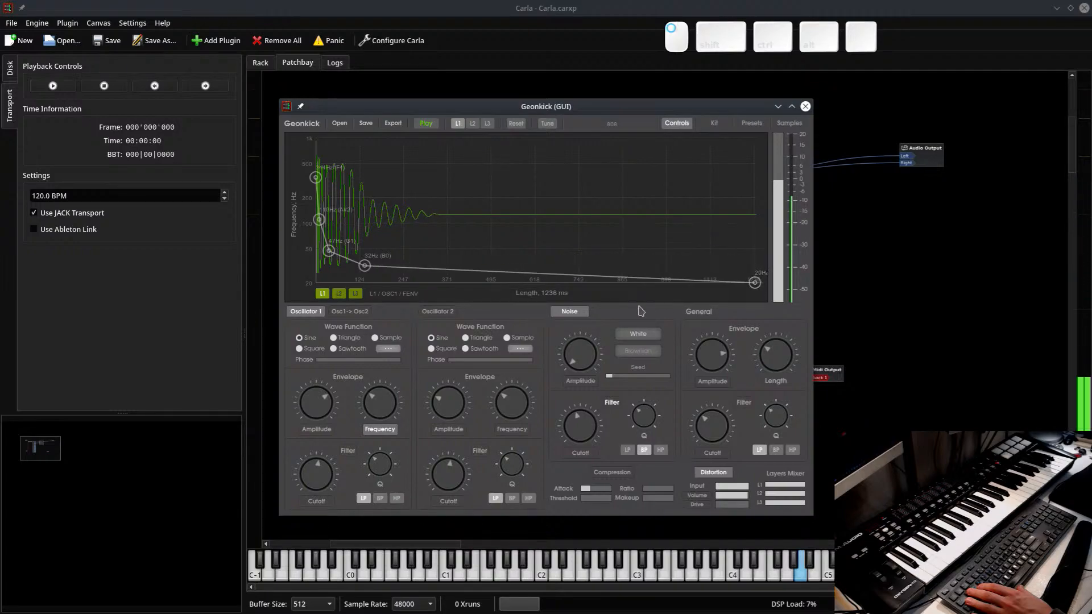
{"action": "left_click_drag", "start_coordinate": [316, 178], "coordinate": [315, 156]}
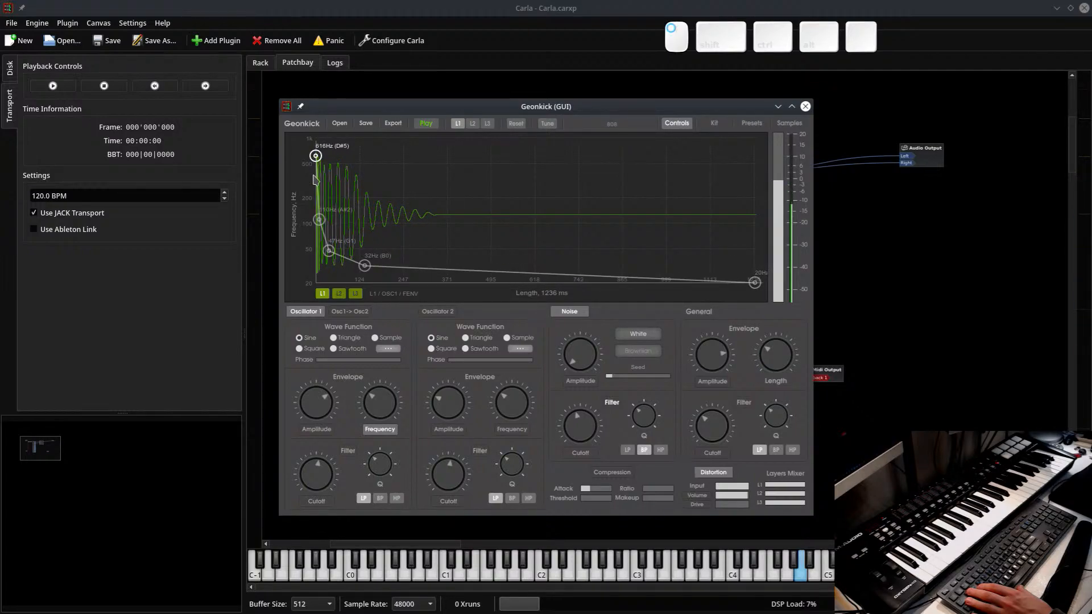
{"action": "mouse_move", "coordinate": [319, 220]}
{"action": "left_mouse_down"}
{"action": "mouse_move", "coordinate": [334, 252]}
{"action": "mouse_move", "coordinate": [322, 225]}
{"action": "left_mouse_up"}
{"action": "left_click_drag", "start_coordinate": [362, 267], "coordinate": [360, 267]}
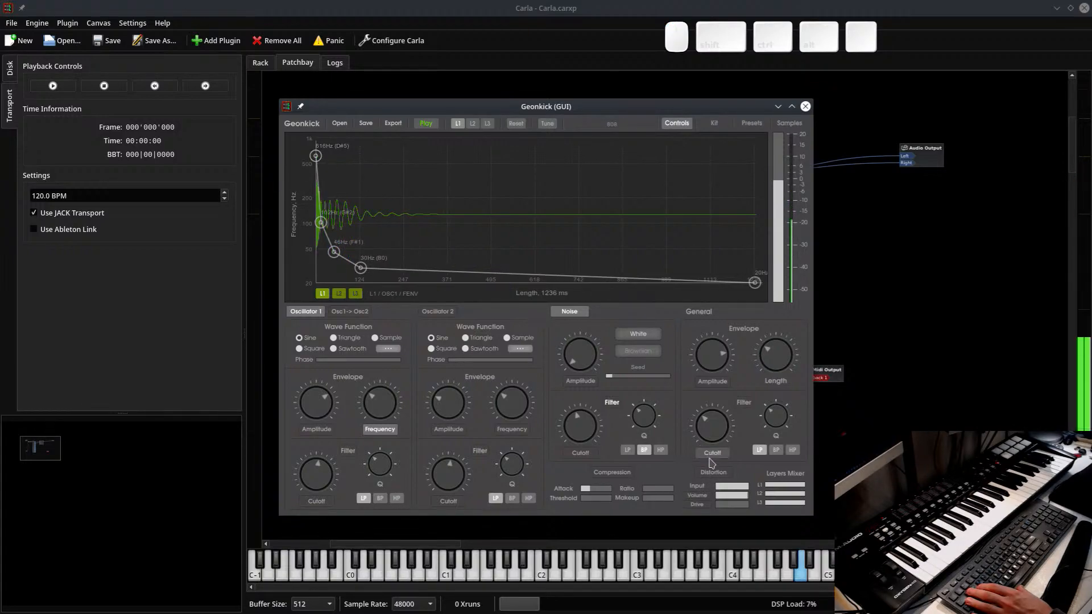
Turn the general distortion back on and shape its volume envelope with two added points, falling from about 44 to about 27
{"action": "left_click", "coordinate": [716, 476]}
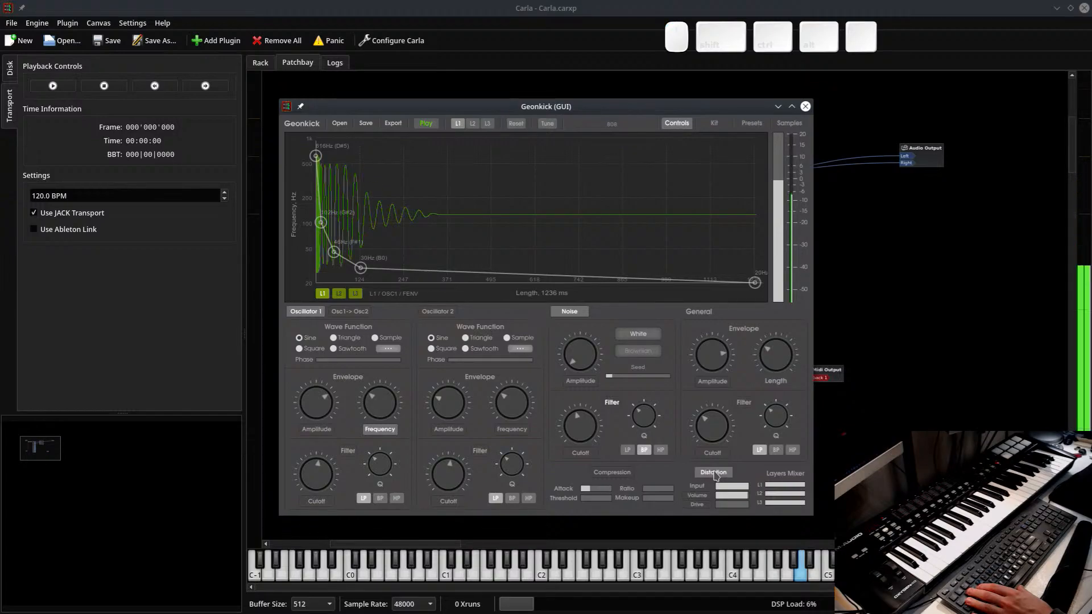
{"action": "left_click", "coordinate": [697, 504]}
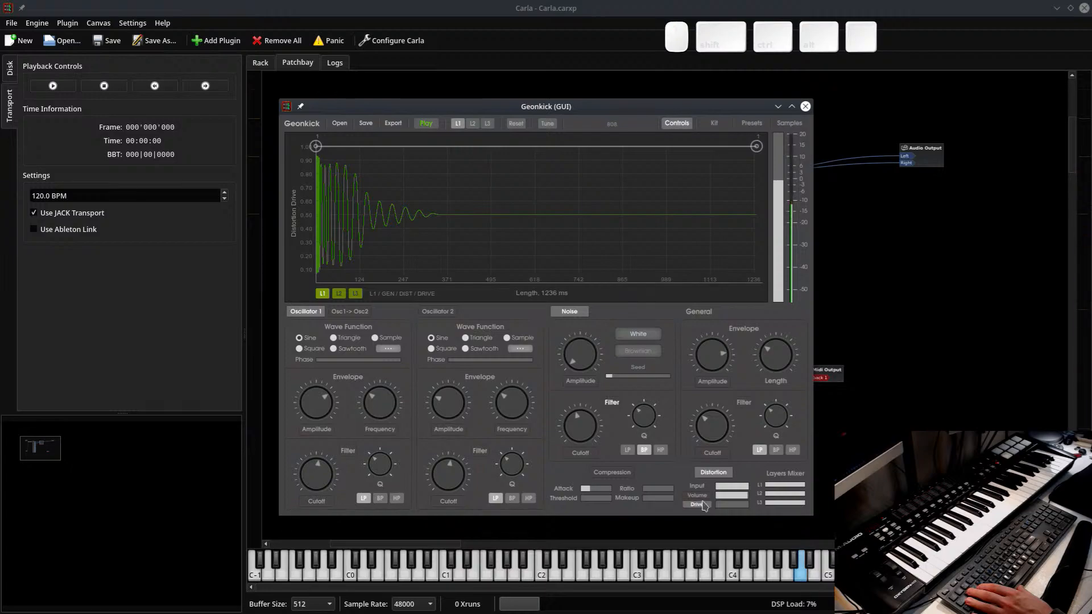
{"action": "left_click", "coordinate": [697, 495]}
{"action": "left_click_drag", "start_coordinate": [316, 146], "coordinate": [277, 232]}
{"action": "left_click", "coordinate": [406, 215]}
{"action": "left_click_drag", "start_coordinate": [366, 166], "coordinate": [324, 148]}
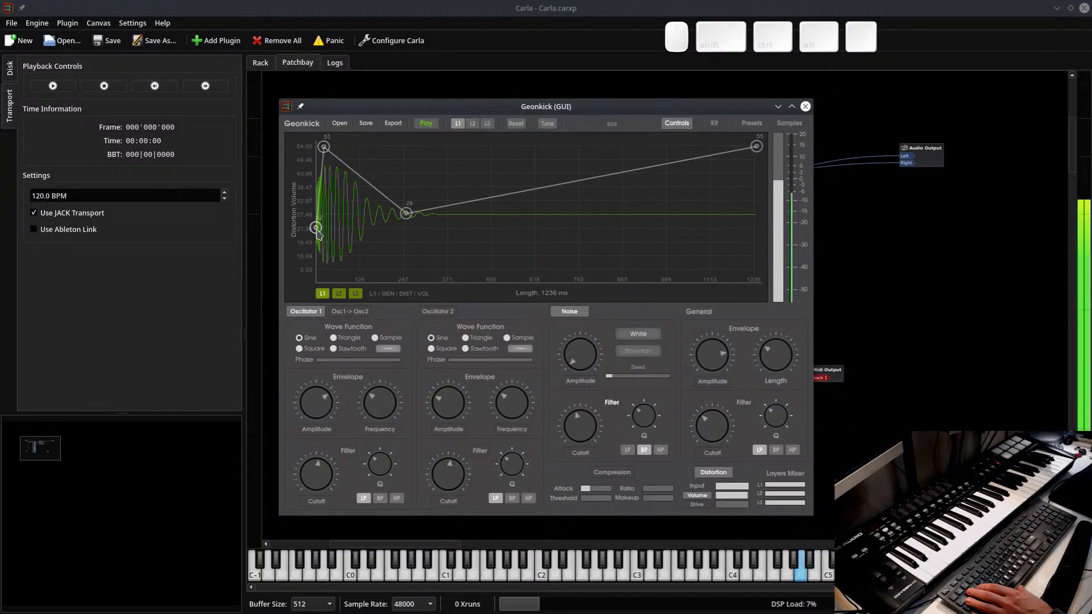
{"action": "left_click_drag", "start_coordinate": [316, 228], "coordinate": [341, 194]}
{"action": "left_click_drag", "start_coordinate": [756, 147], "coordinate": [756, 216]}
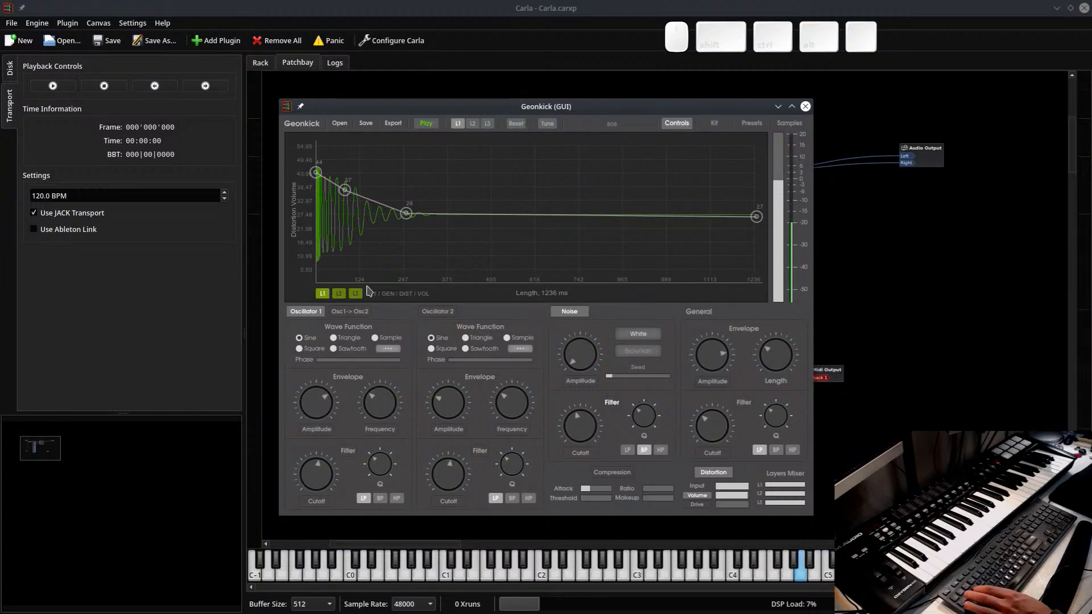
Switch to Giada's Action Editor and replace the long 4 A note on the second beat with a short one-step note
{"action": "key", "text": "alt+Tab"}
{"action": "key", "text": "alt+Tab"}
{"action": "key", "text": "alt+Tab"}
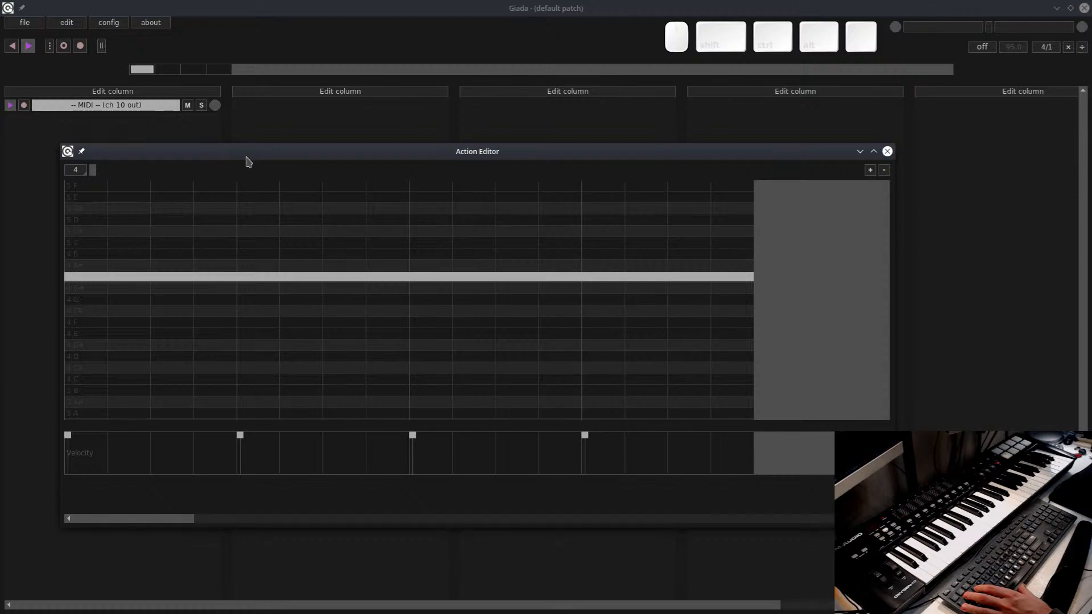
{"action": "right_click", "coordinate": [253, 277]}
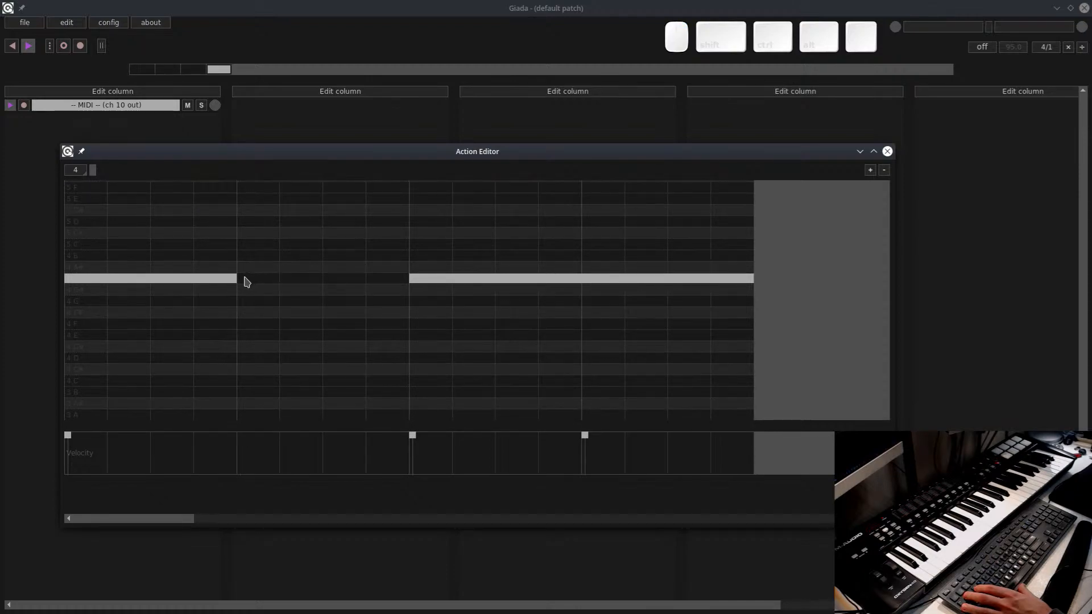
{"action": "left_click", "coordinate": [246, 282]}
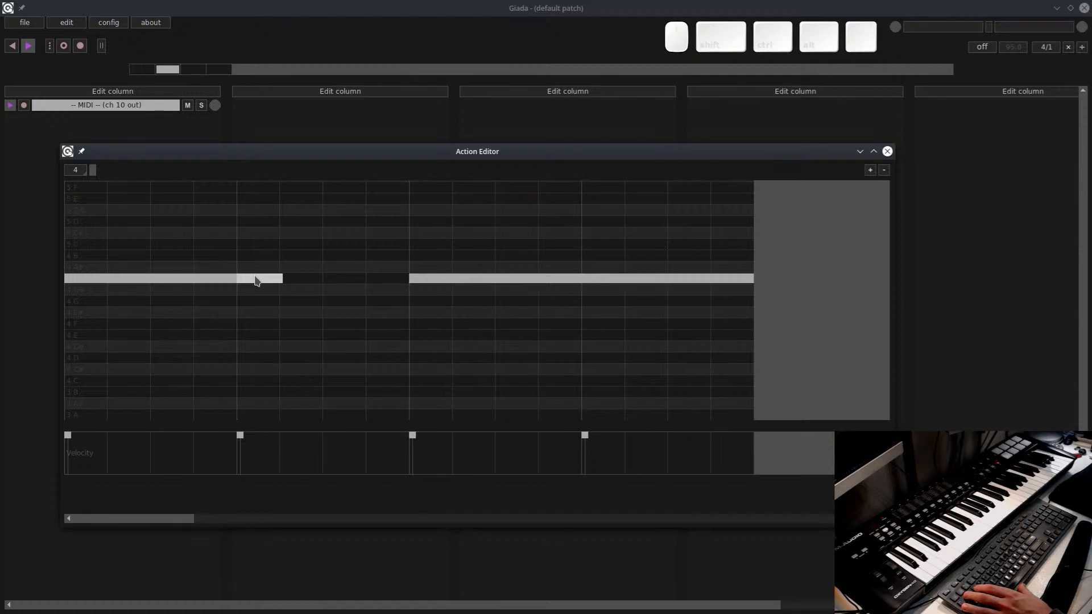
Replace the remaining three long 4 A notes with short one-step notes on the first, third and fourth beats
{"action": "right_click", "coordinate": [206, 285]}
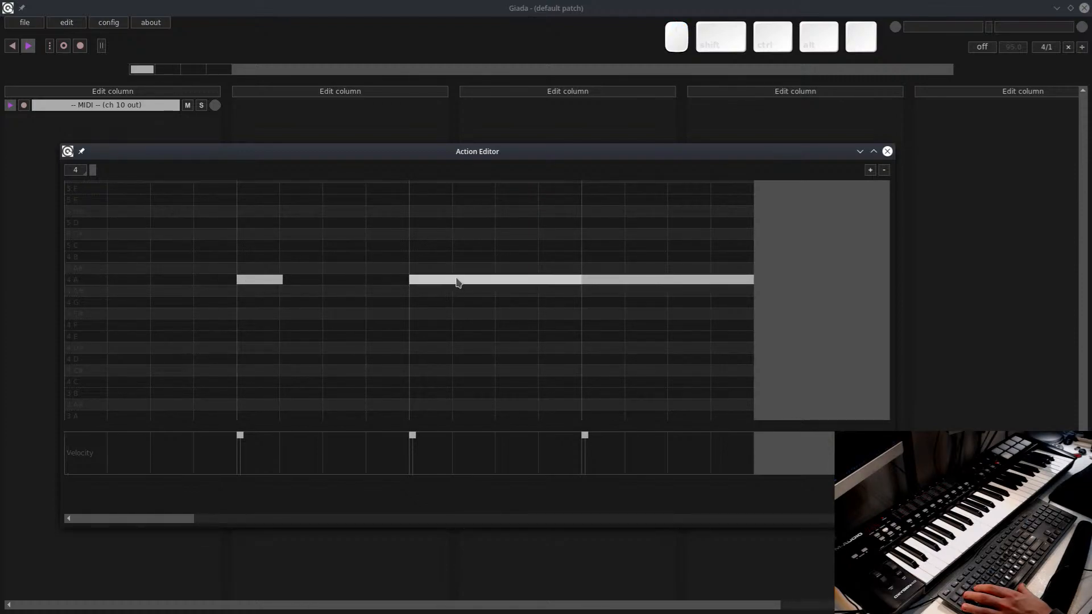
{"action": "right_click", "coordinate": [456, 282]}
{"action": "right_click", "coordinate": [622, 283]}
{"action": "left_click", "coordinate": [85, 279]}
{"action": "left_click", "coordinate": [413, 280]}
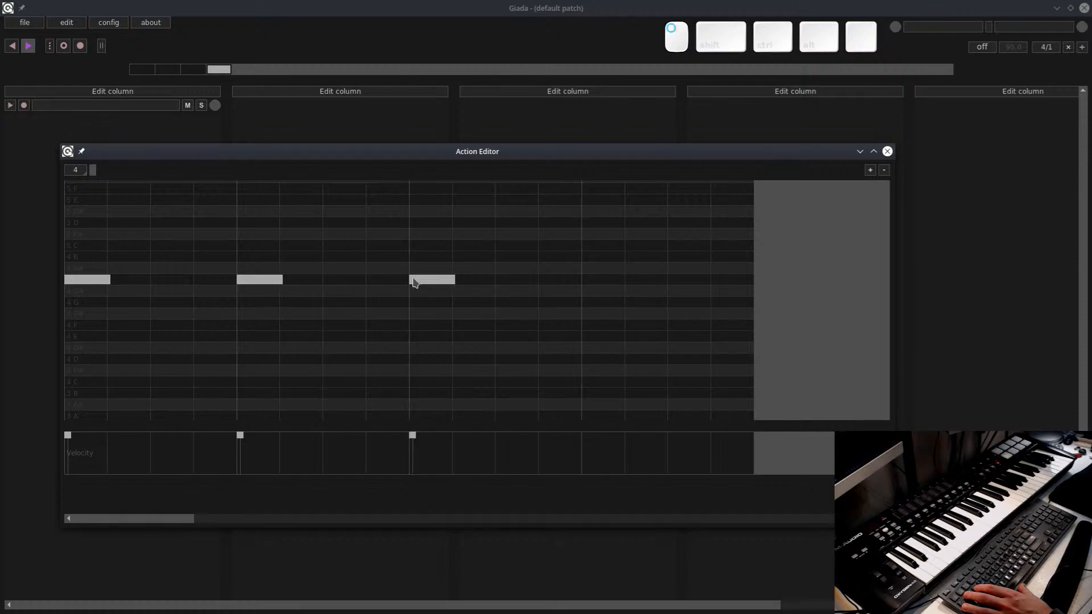
{"action": "left_click", "coordinate": [593, 280]}
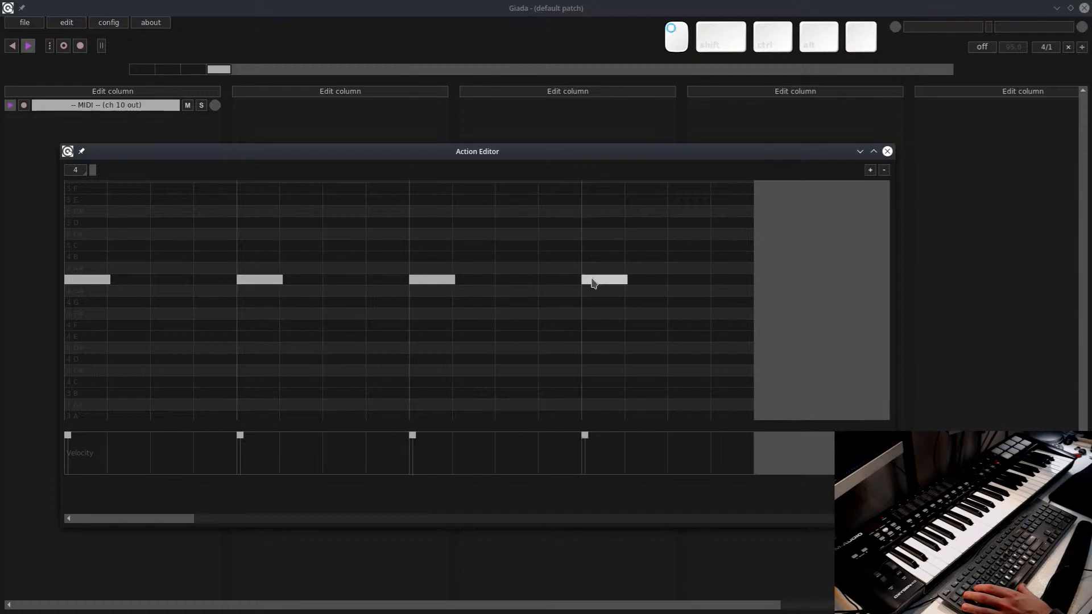
Place trial notes on the 4 B, 4 A# and 5 C rows around the second beat and remove them again
{"action": "left_click", "coordinate": [255, 256]}
{"action": "right_click", "coordinate": [273, 260]}
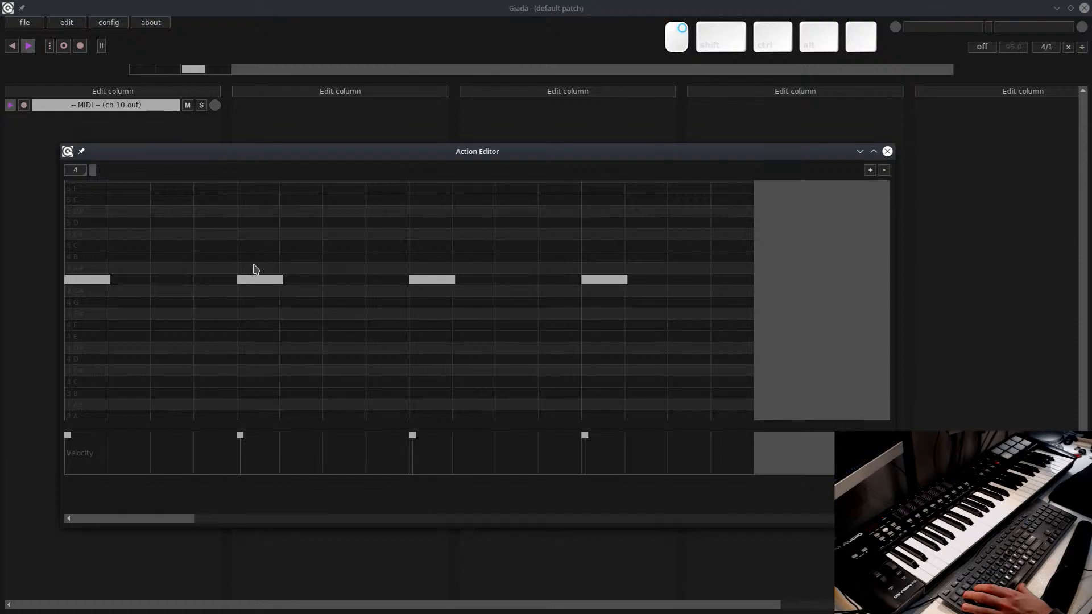
{"action": "left_click", "coordinate": [255, 268]}
{"action": "left_click_drag", "start_coordinate": [253, 267], "coordinate": [257, 247]}
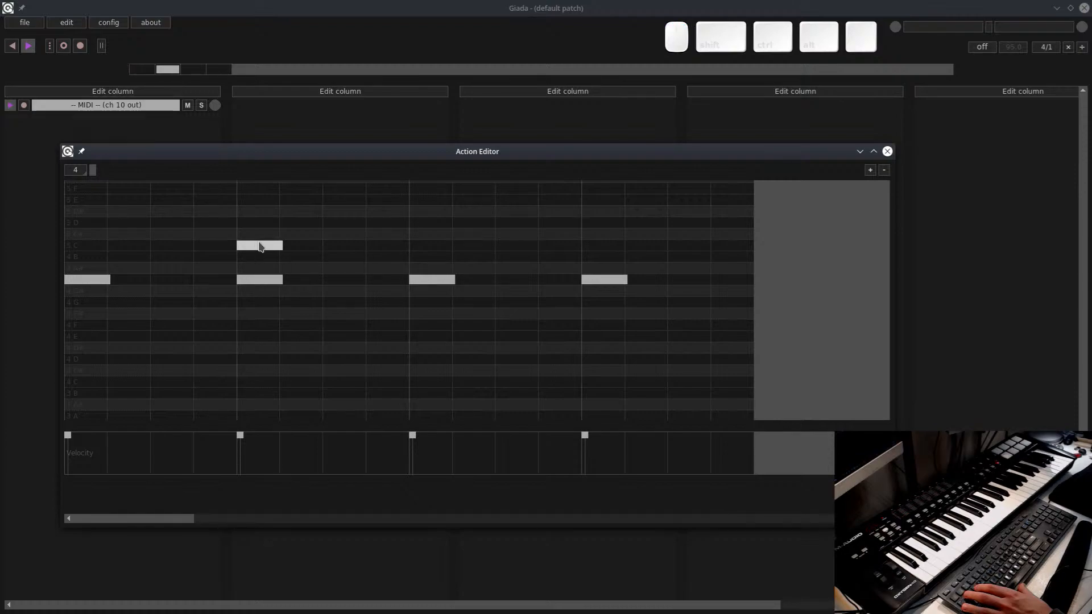
{"action": "left_click", "coordinate": [196, 257]}
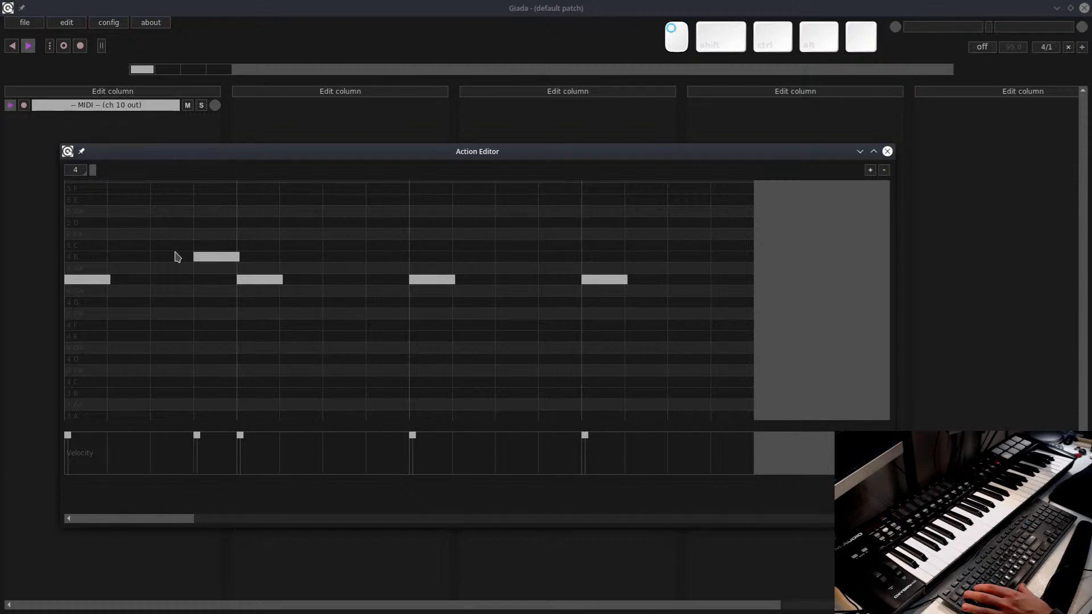
{"action": "left_click", "coordinate": [173, 248]}
{"action": "right_click", "coordinate": [195, 257]}
{"action": "right_click", "coordinate": [173, 248]}
Try a 4 B note on the second beat, move it down to the 4 A# row and delete it
{"action": "left_click", "coordinate": [252, 256]}
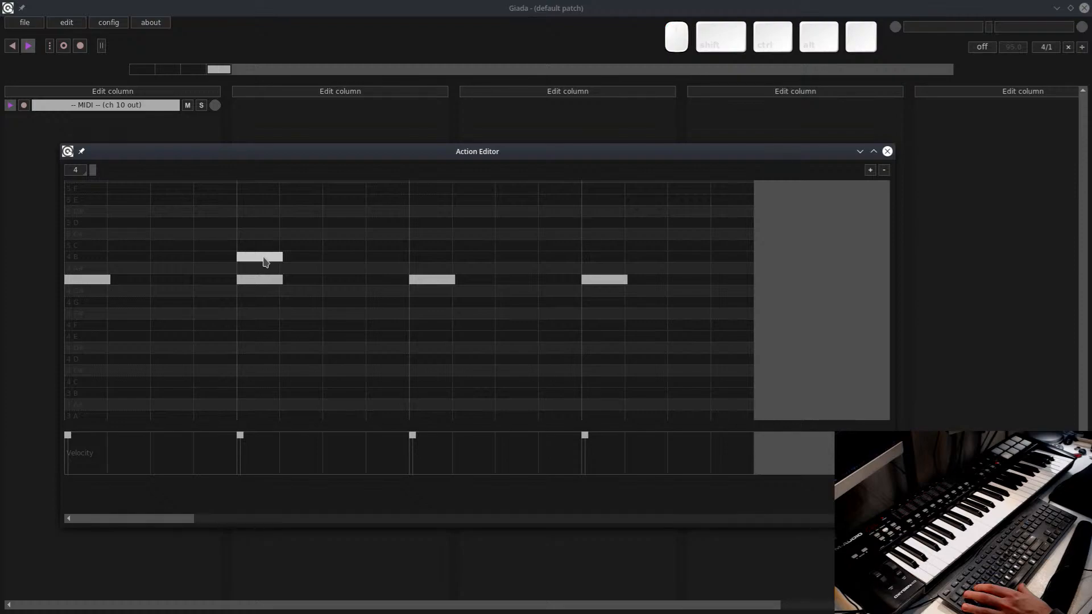
{"action": "right_click", "coordinate": [263, 260]}
{"action": "left_click", "coordinate": [261, 258]}
{"action": "left_click_drag", "start_coordinate": [261, 259], "coordinate": [264, 265]}
{"action": "right_click", "coordinate": [263, 269]}
Place two adjacent trial notes on the 4 A# row before the third beat, remove both, and close the Action Editor
{"action": "left_click", "coordinate": [347, 269]}
{"action": "left_click", "coordinate": [338, 268]}
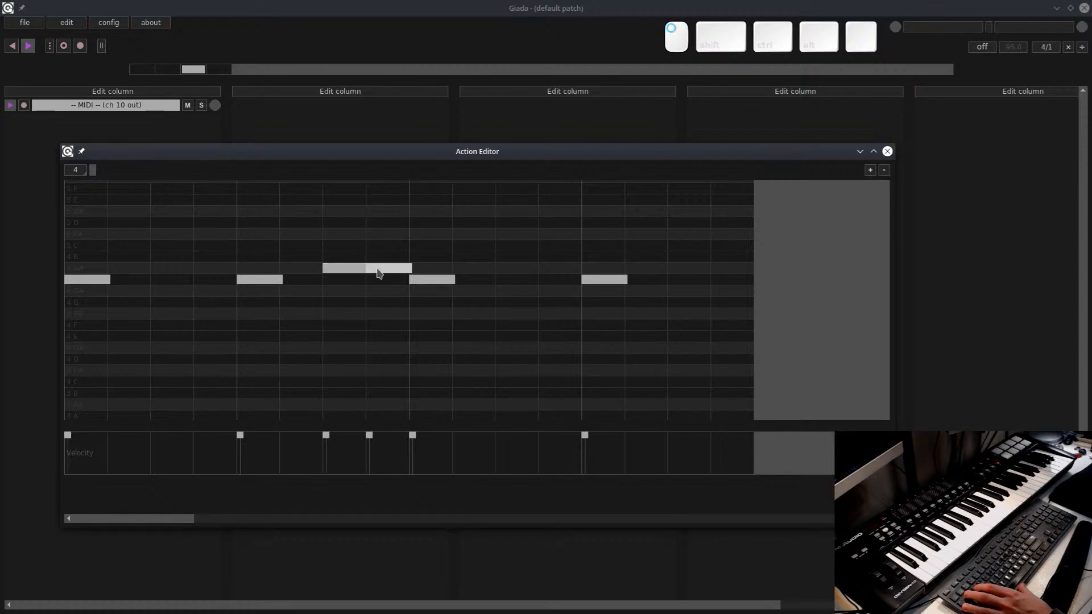
{"action": "right_click", "coordinate": [380, 269]}
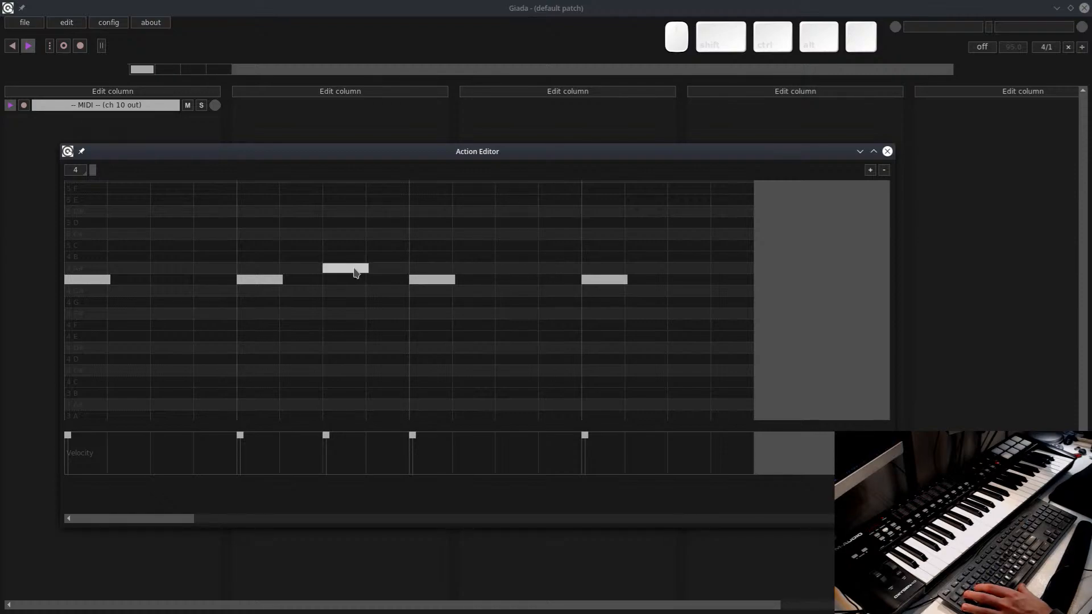
{"action": "right_click", "coordinate": [352, 272]}
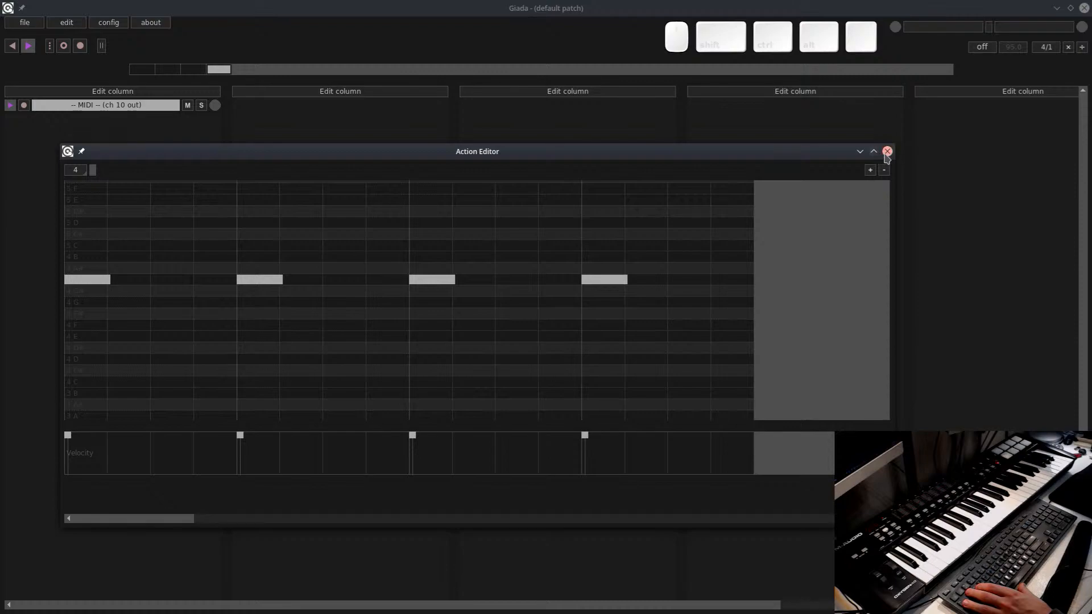
{"action": "left_click", "coordinate": [887, 153]}
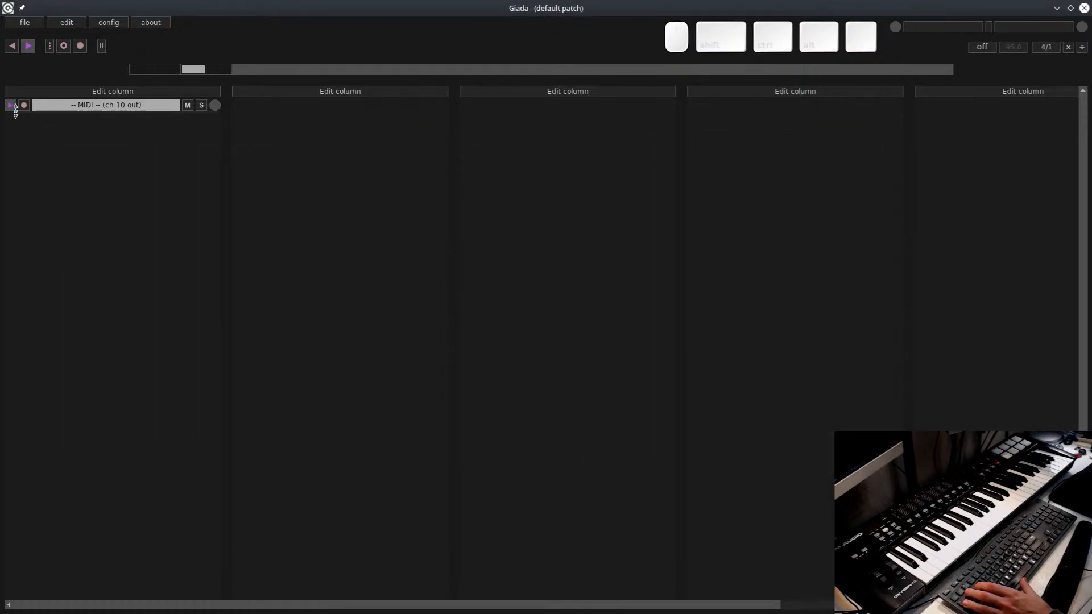
Rename the channel 10 MIDI channel as Kick 01
{"action": "left_click", "coordinate": [99, 106]}
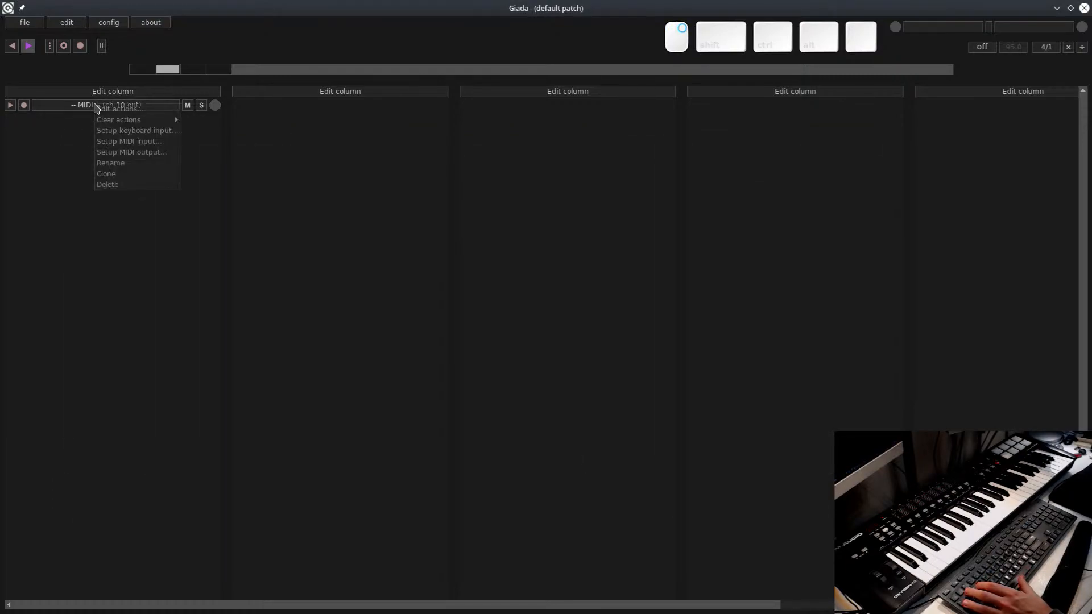
{"action": "left_click", "coordinate": [265, 226]}
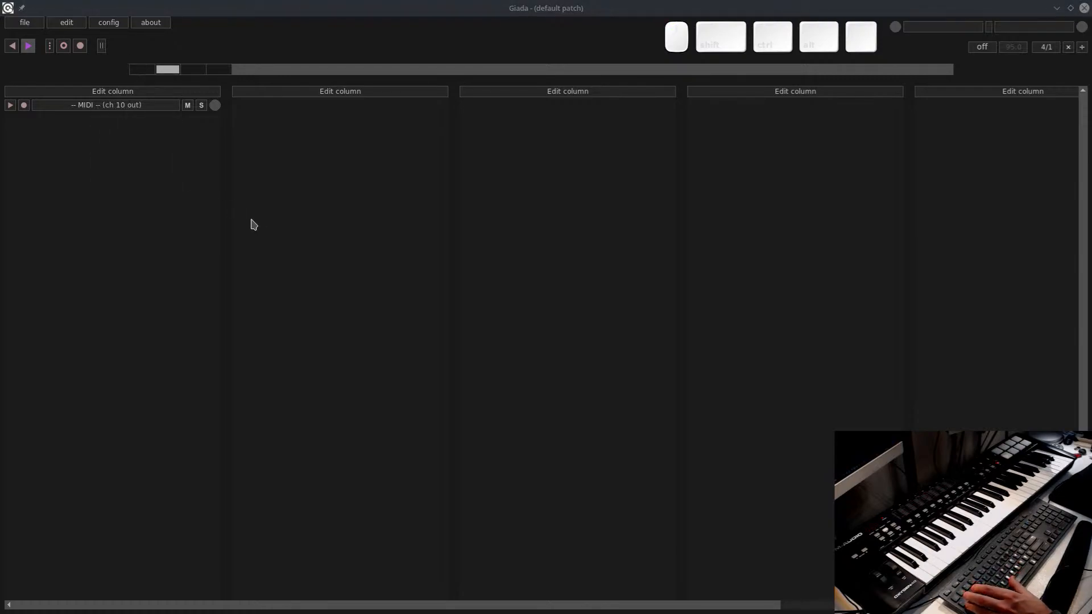
{"action": "left_click_drag", "start_coordinate": [309, 236], "coordinate": [273, 244]}
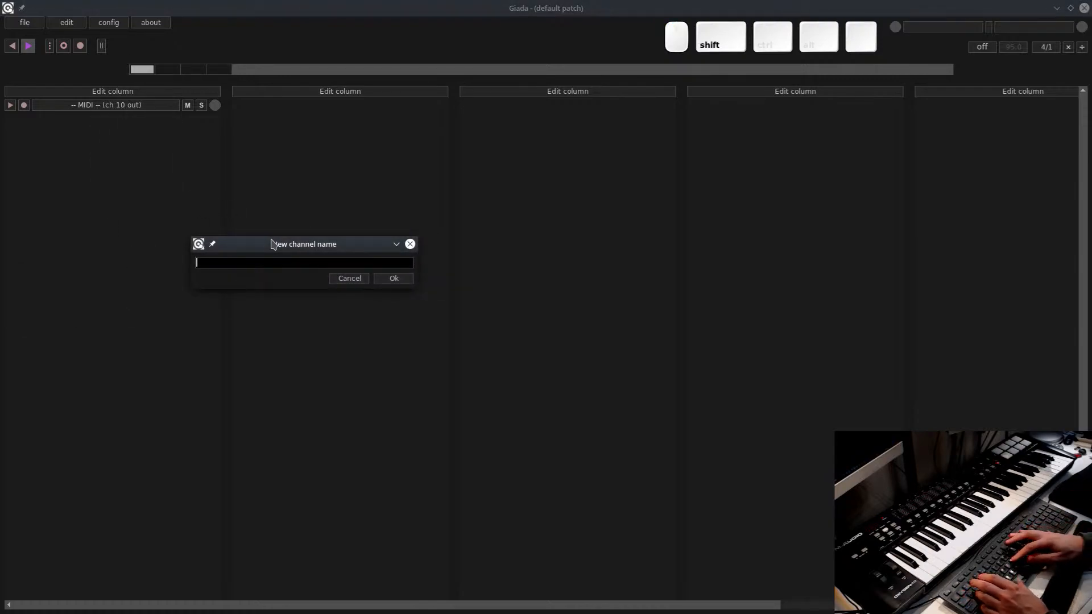
{"action": "type", "text": "Kick"}
{"action": "type", "text": "01"}
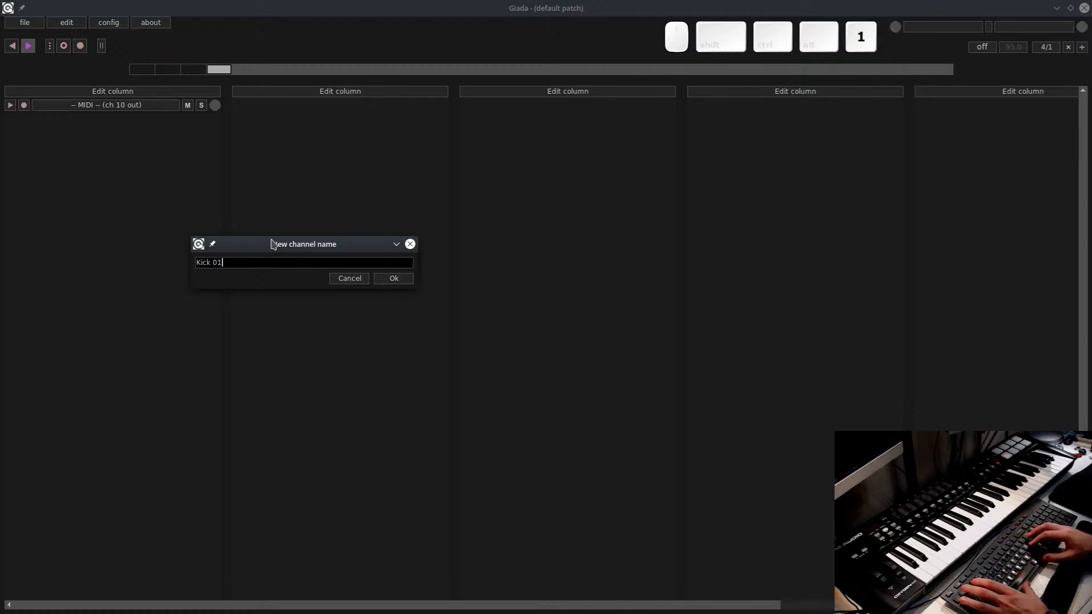
{"action": "key", "text": "Return"}
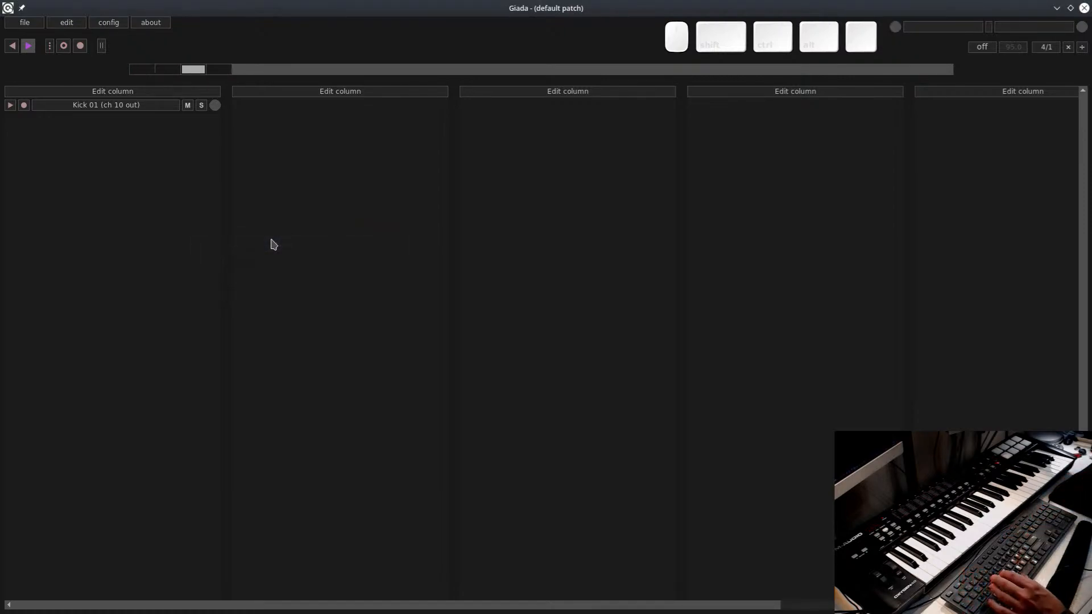
Bind the q key to the Kick 01 channel and start the channel with it
{"action": "right_click", "coordinate": [111, 106]}
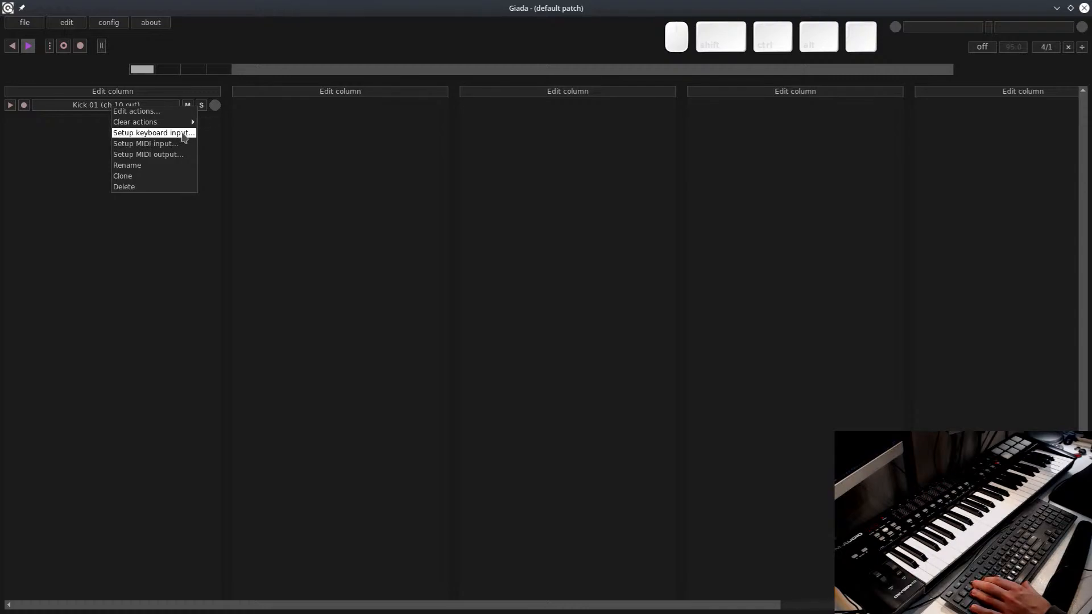
{"action": "left_click", "coordinate": [184, 134]}
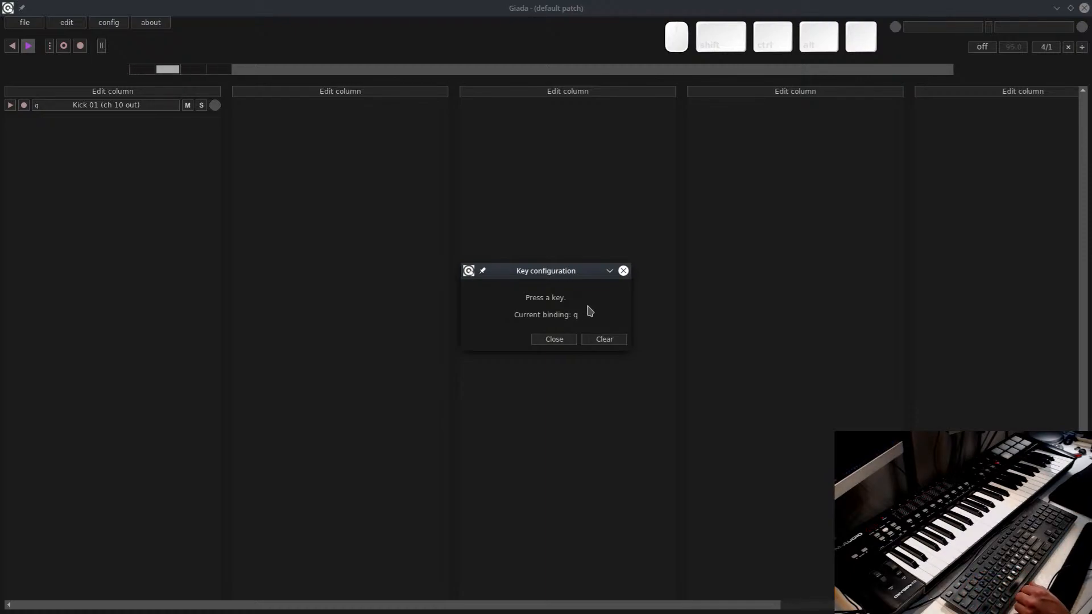
{"action": "left_click", "coordinate": [551, 340]}
{"action": "key", "text": "q"}
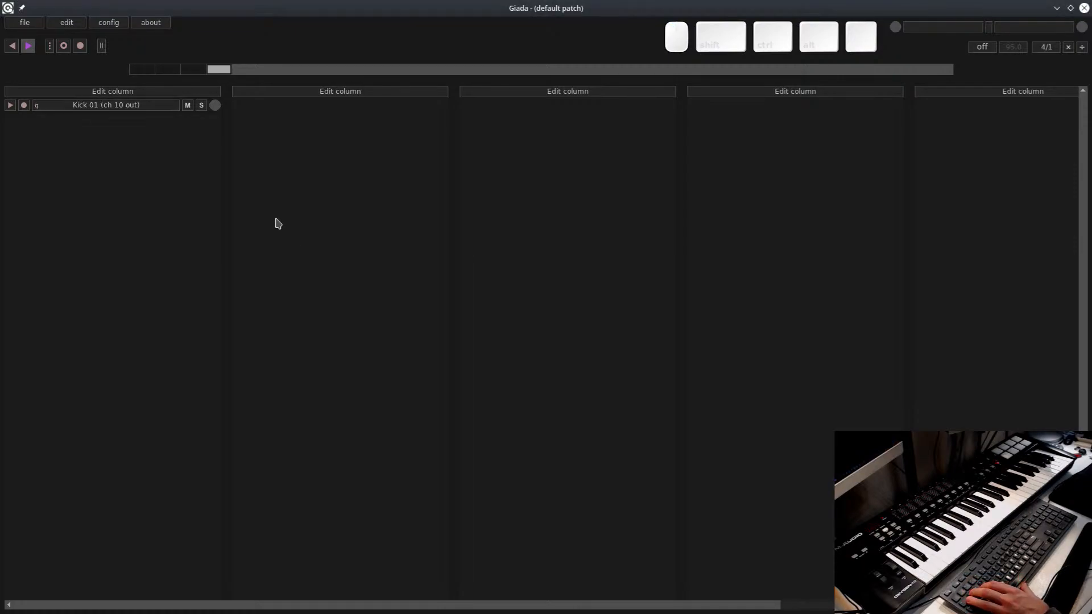
{"action": "key", "text": "q"}
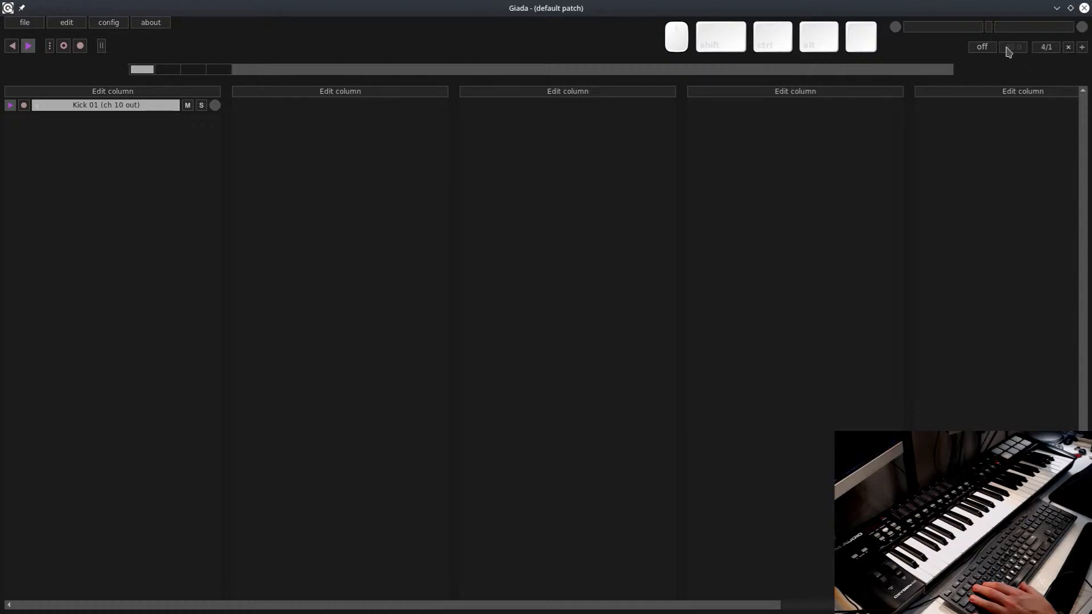
Set the live quantizer to 1/4
{"action": "left_click", "coordinate": [982, 46]}
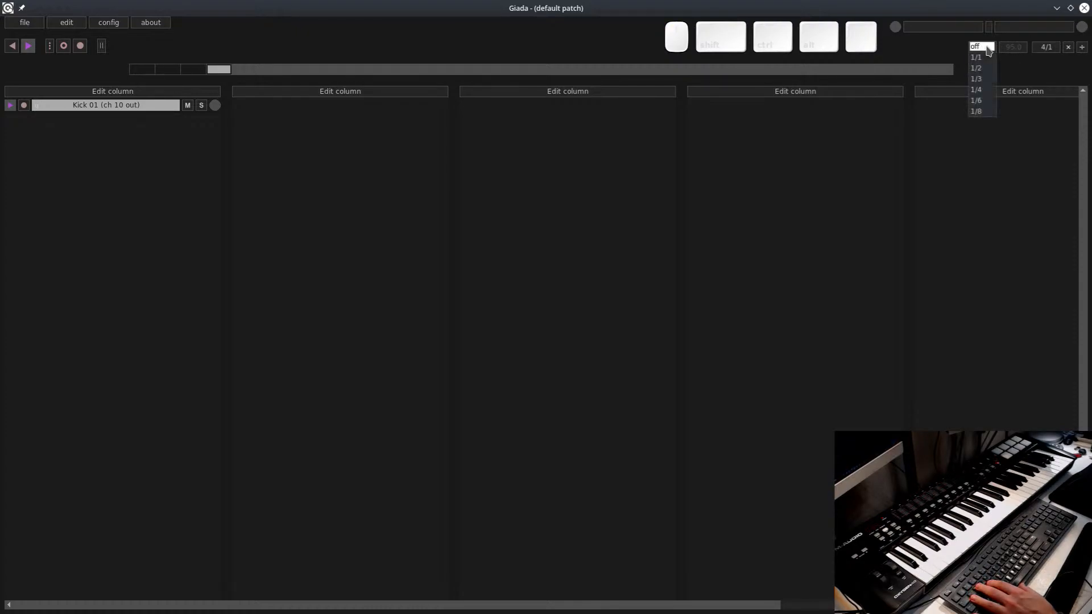
{"action": "left_click", "coordinate": [987, 48]}
{"action": "left_click", "coordinate": [988, 48]}
{"action": "left_click", "coordinate": [987, 57]}
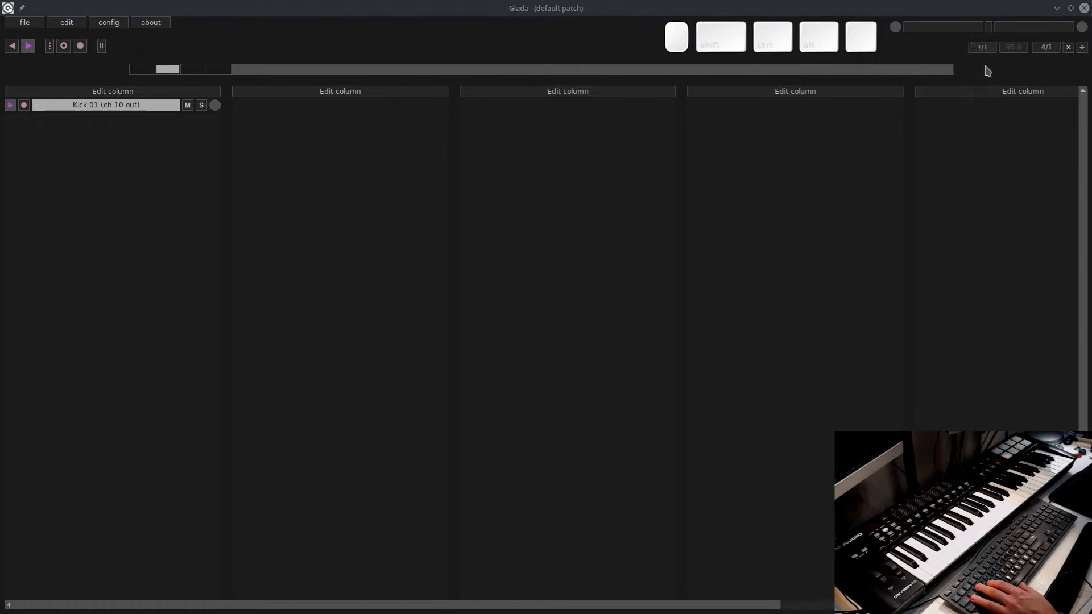
{"action": "left_click", "coordinate": [983, 48]}
{"action": "left_click", "coordinate": [989, 79]}
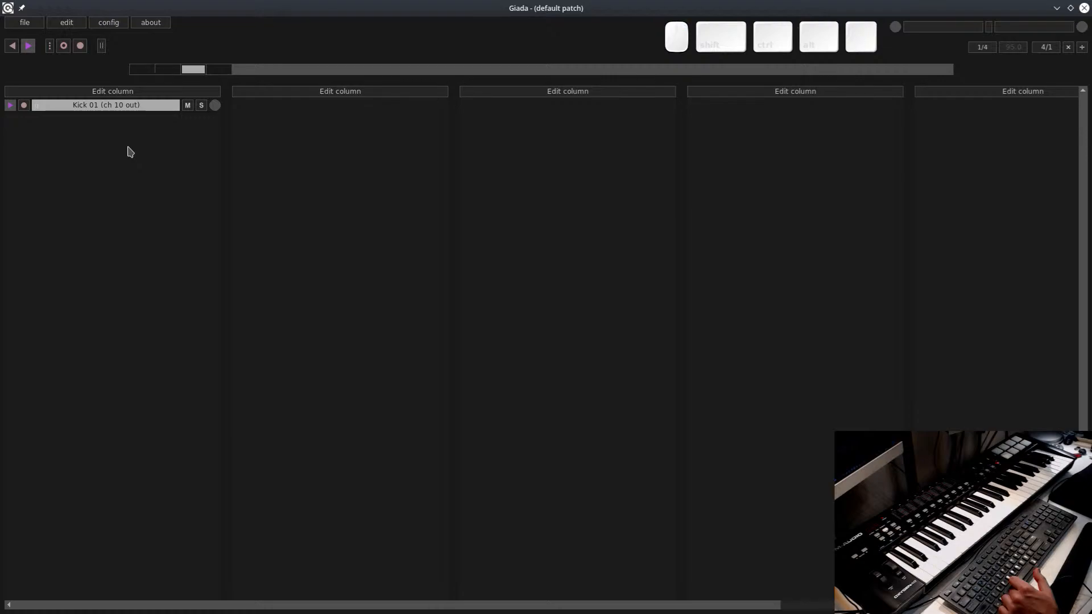
Add a sample channel below Kick 01 in the first column and try arming it for recording
{"action": "left_click", "coordinate": [98, 91]}
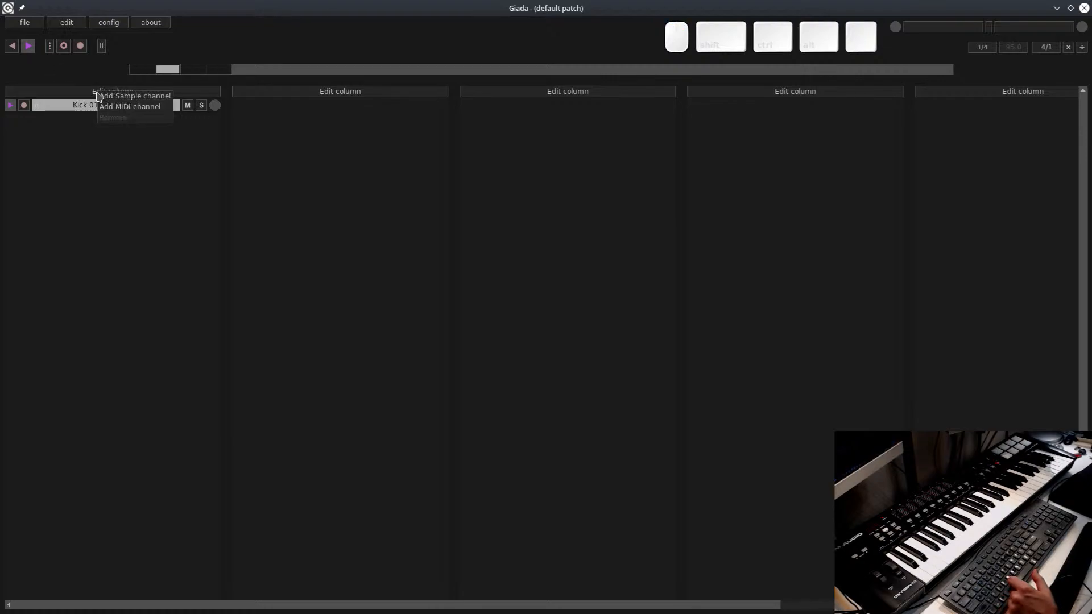
{"action": "left_click", "coordinate": [114, 97]}
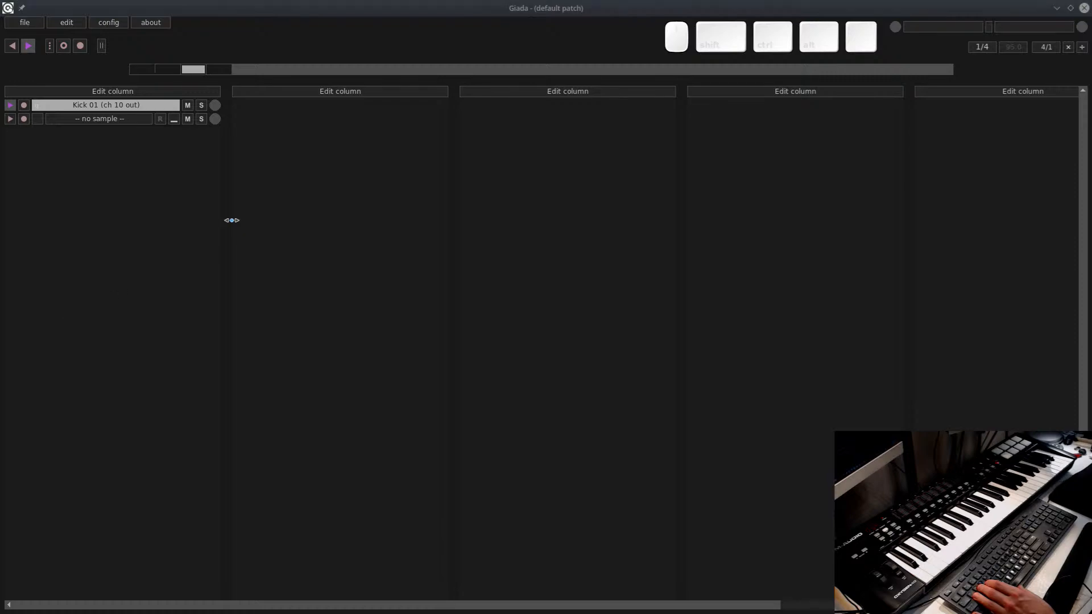
{"action": "left_click", "coordinate": [24, 119]}
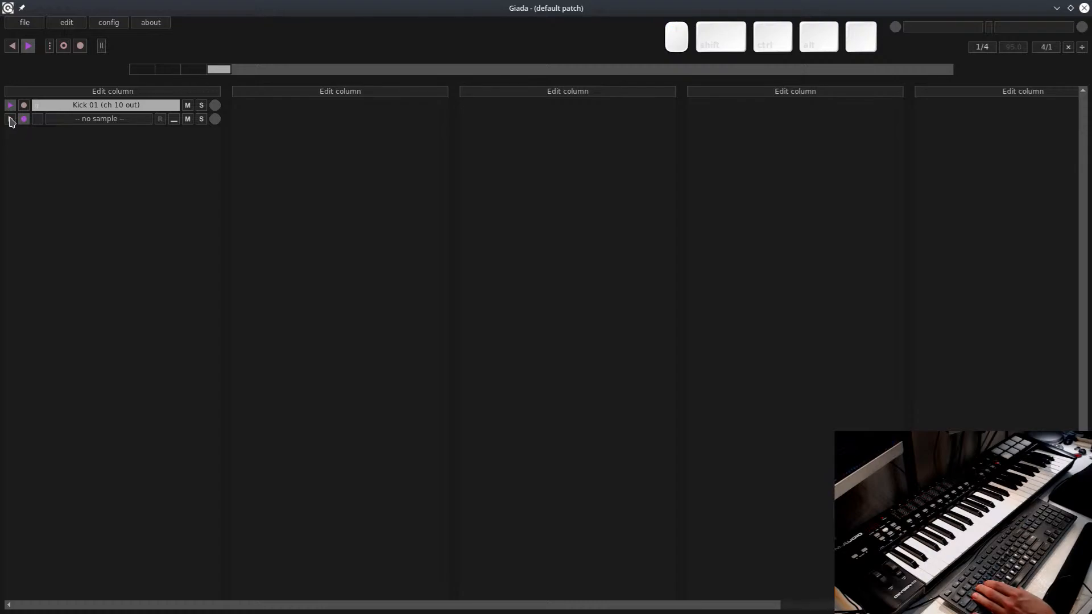
{"action": "left_click", "coordinate": [83, 123]}
{"action": "left_click", "coordinate": [82, 128]}
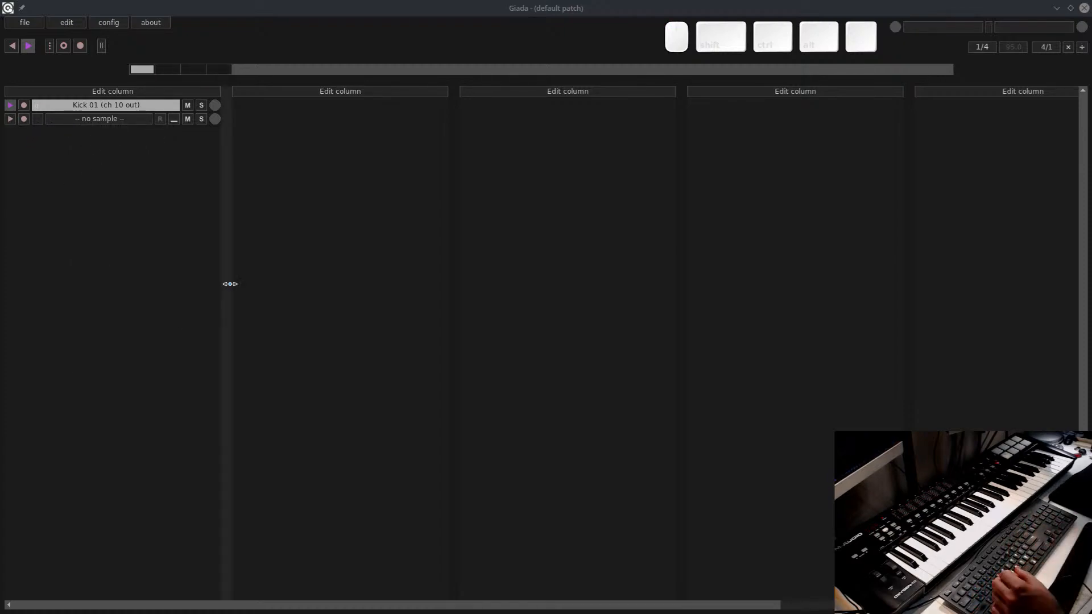
Delete the empty sample channel below Kick 01 from the first column
{"action": "left_click", "coordinate": [119, 122]}
{"action": "left_click", "coordinate": [88, 138]}
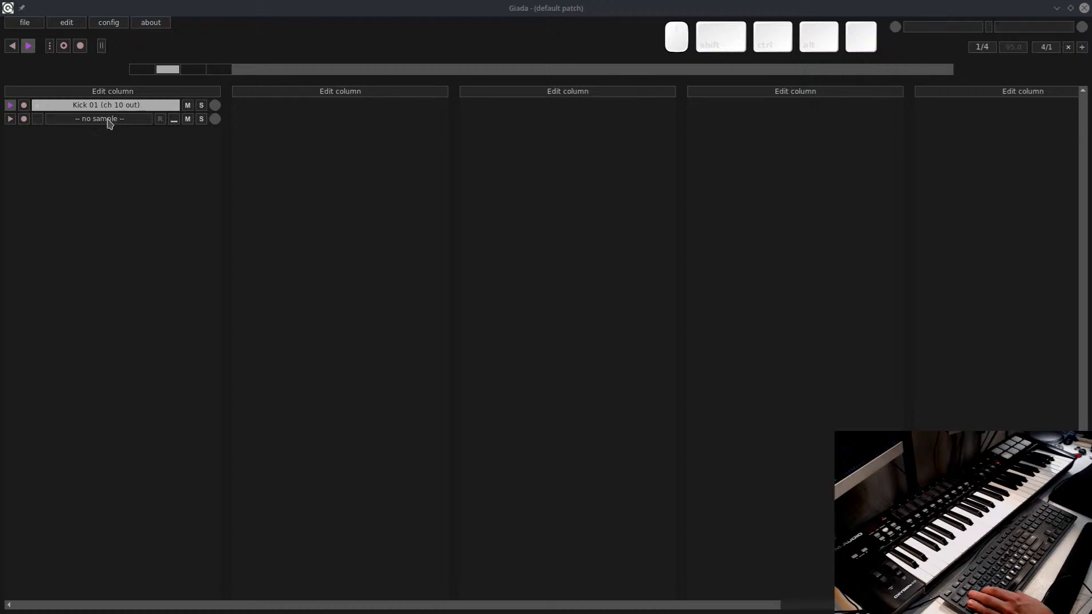
{"action": "mouse_move", "coordinate": [236, 3]}
{"action": "left_mouse_down"}
{"action": "mouse_move", "coordinate": [253, 84]}
{"action": "mouse_move", "coordinate": [250, 4]}
{"action": "left_mouse_up"}
{"action": "mouse_move", "coordinate": [97, 2]}
{"action": "left_mouse_down"}
{"action": "mouse_move", "coordinate": [175, 120]}
{"action": "mouse_move", "coordinate": [522, 312]}
{"action": "mouse_move", "coordinate": [302, 270]}
{"action": "mouse_move", "coordinate": [155, 2]}
{"action": "mouse_move", "coordinate": [97, 3]}
{"action": "left_mouse_up"}
{"action": "left_click_drag", "start_coordinate": [339, 220], "coordinate": [232, 232]}
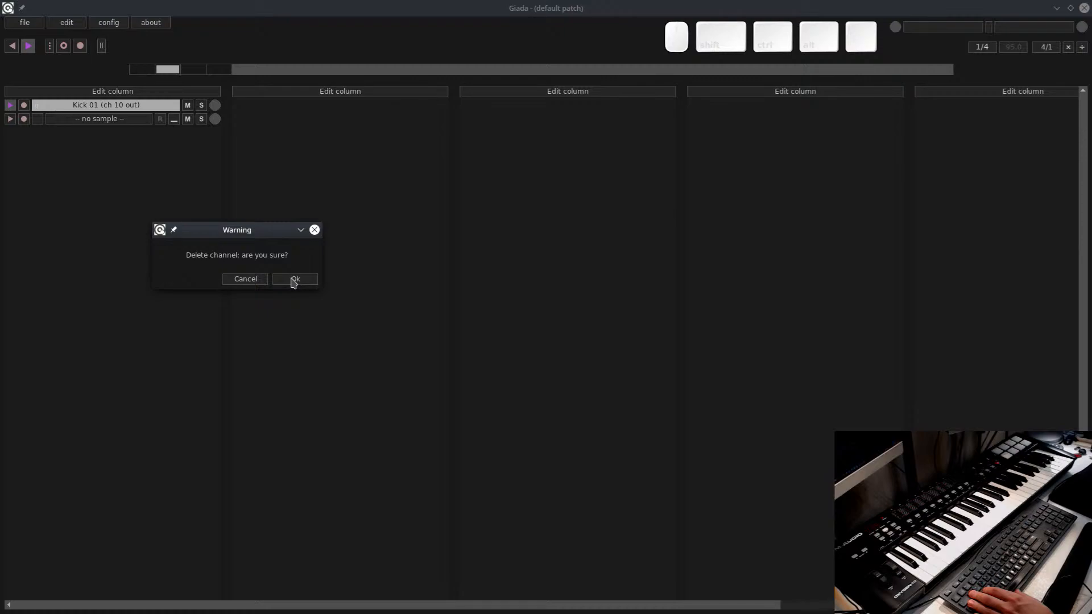
{"action": "left_click", "coordinate": [294, 281]}
Clone the Kick 01 channel and rename the copy as Hihat 01
{"action": "right_click", "coordinate": [89, 107]}
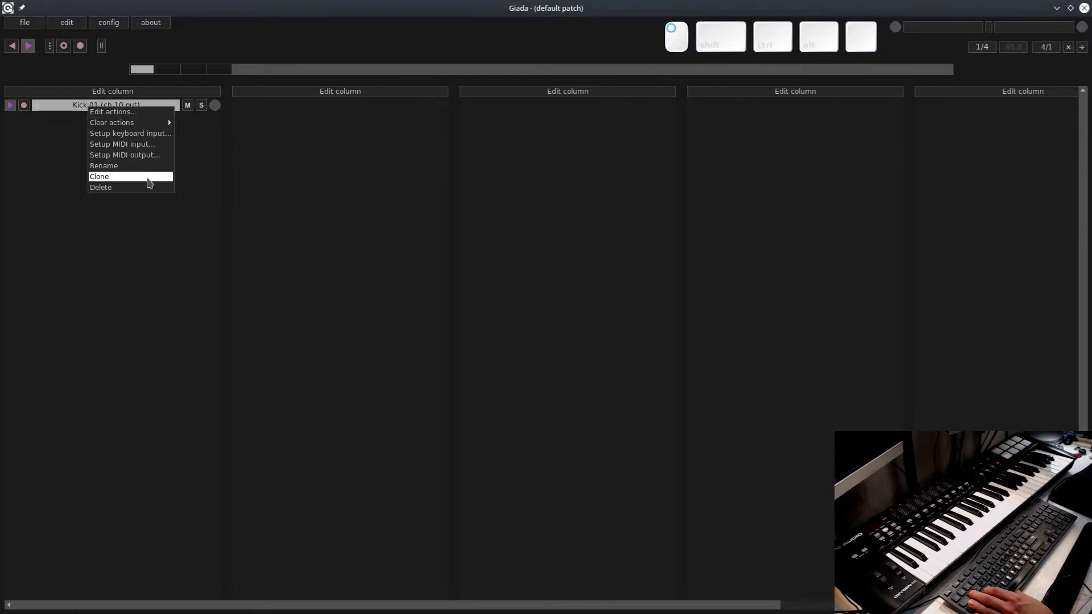
{"action": "left_click", "coordinate": [149, 177]}
{"action": "right_click", "coordinate": [97, 120]}
{"action": "left_click", "coordinate": [153, 182]}
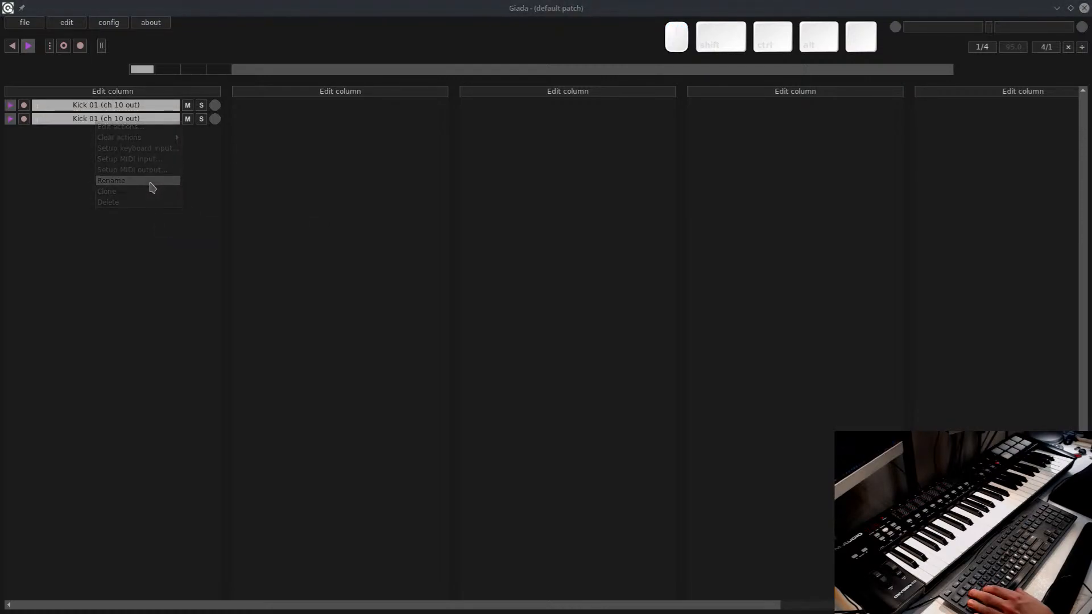
{"action": "key", "text": "Home"}
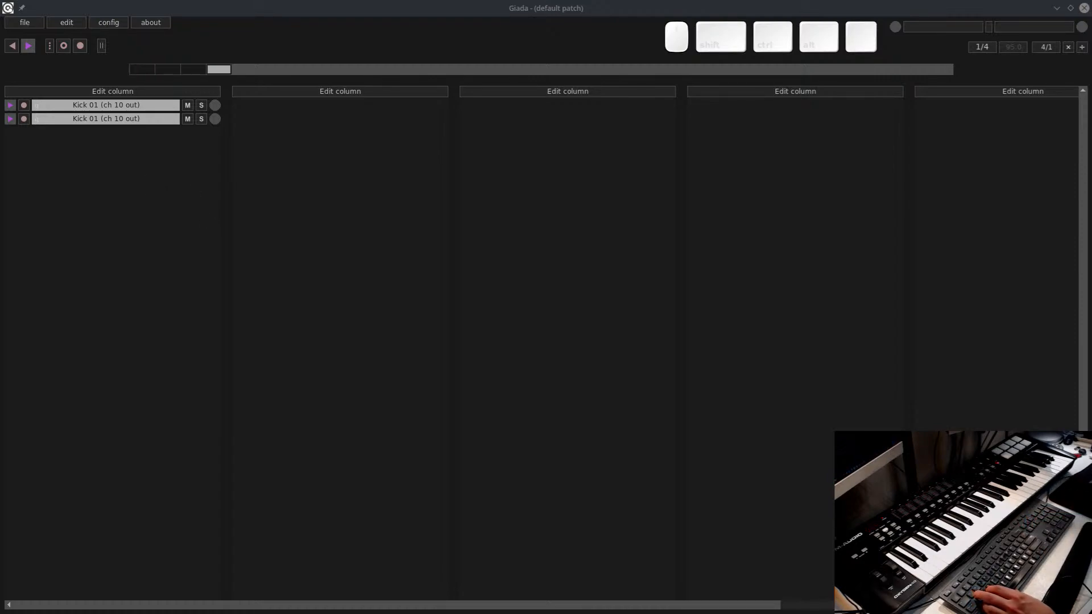
{"action": "double_click", "coordinate": [161, 262]}
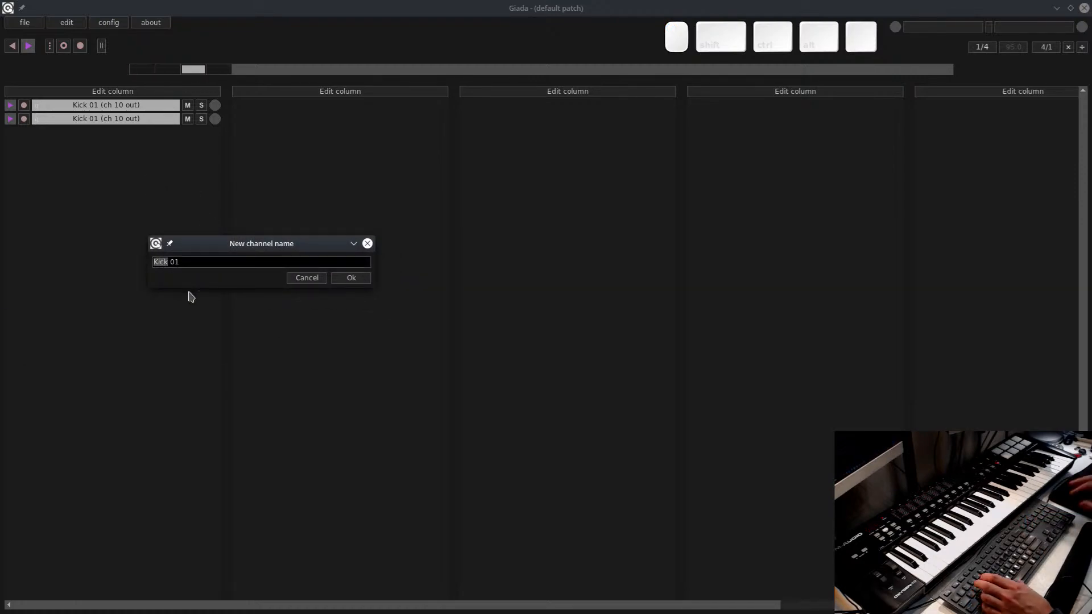
{"action": "type", "text": "Hihat"}
{"action": "key", "text": "End"}
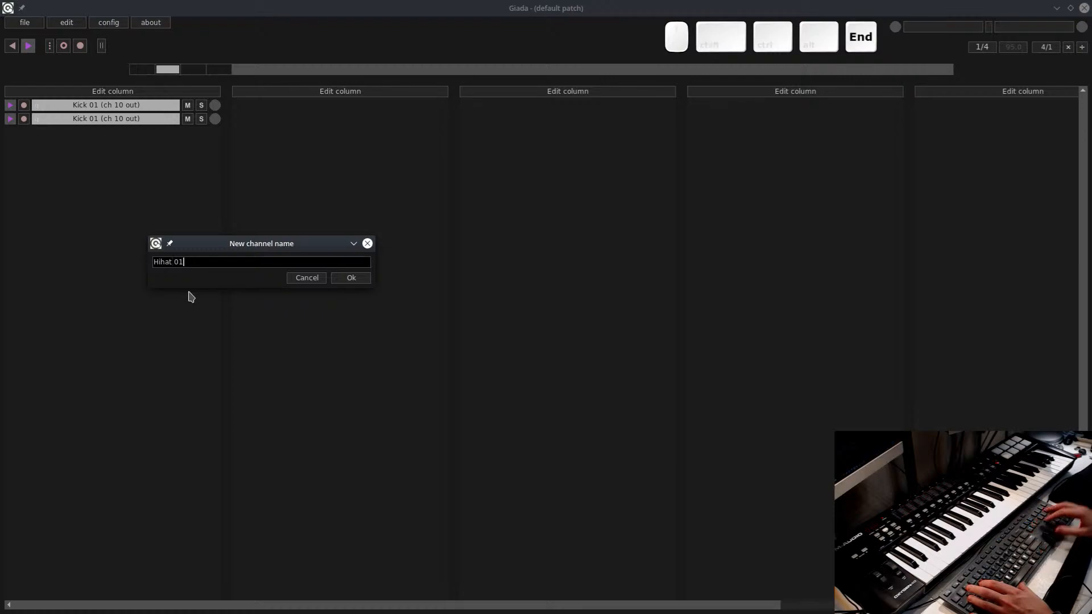
{"action": "left_click", "coordinate": [337, 278]}
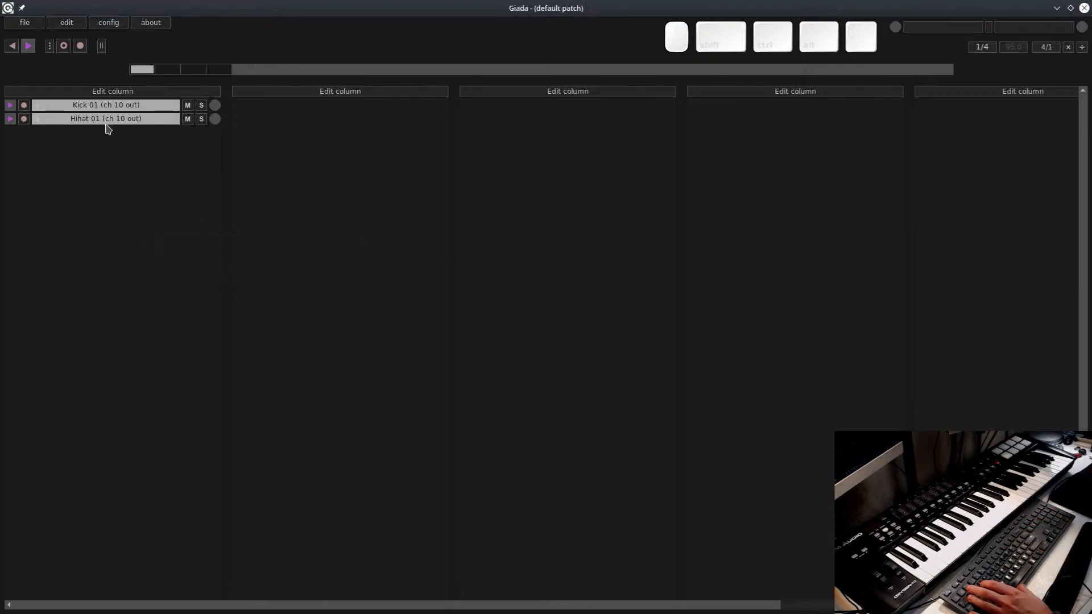
Bind the w key to the Hihat 01 channel and stop the Kick 01 channel with its q key
{"action": "right_click", "coordinate": [78, 120]}
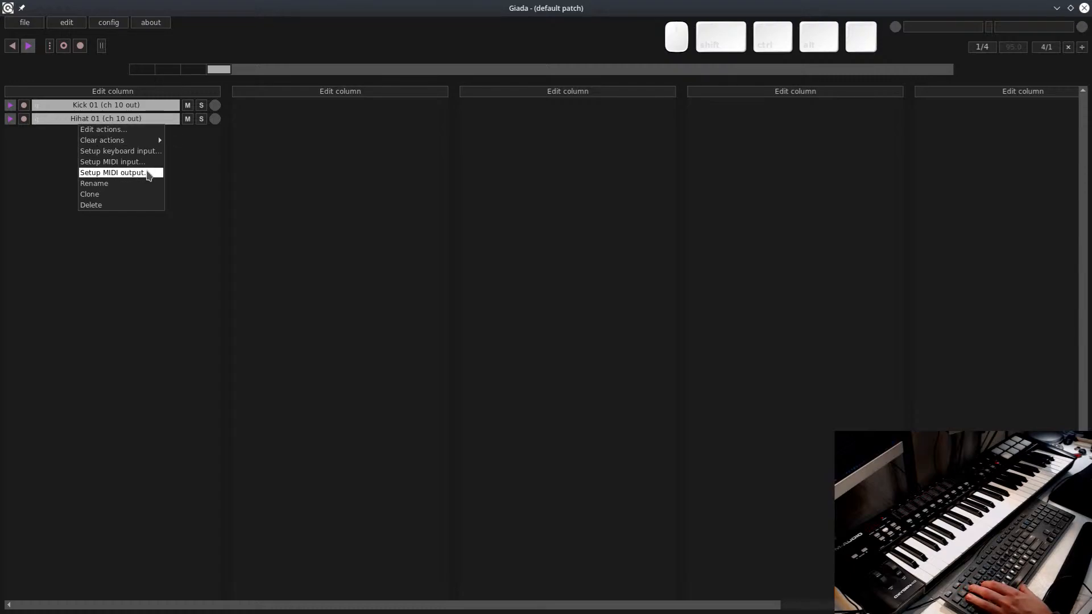
{"action": "left_click", "coordinate": [148, 152]}
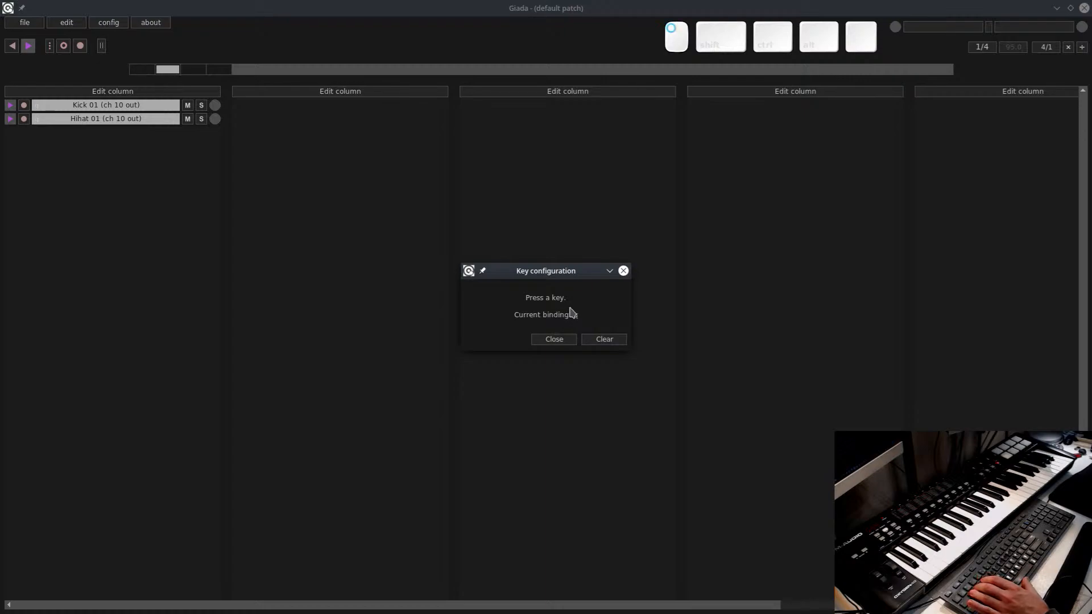
{"action": "key", "text": "w"}
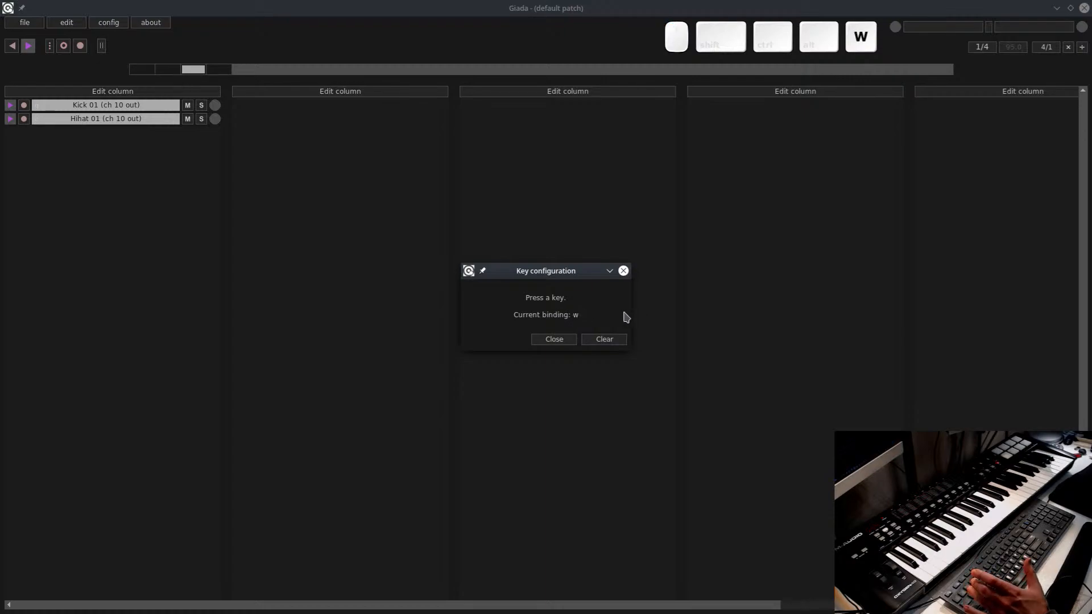
{"action": "left_click", "coordinate": [570, 341]}
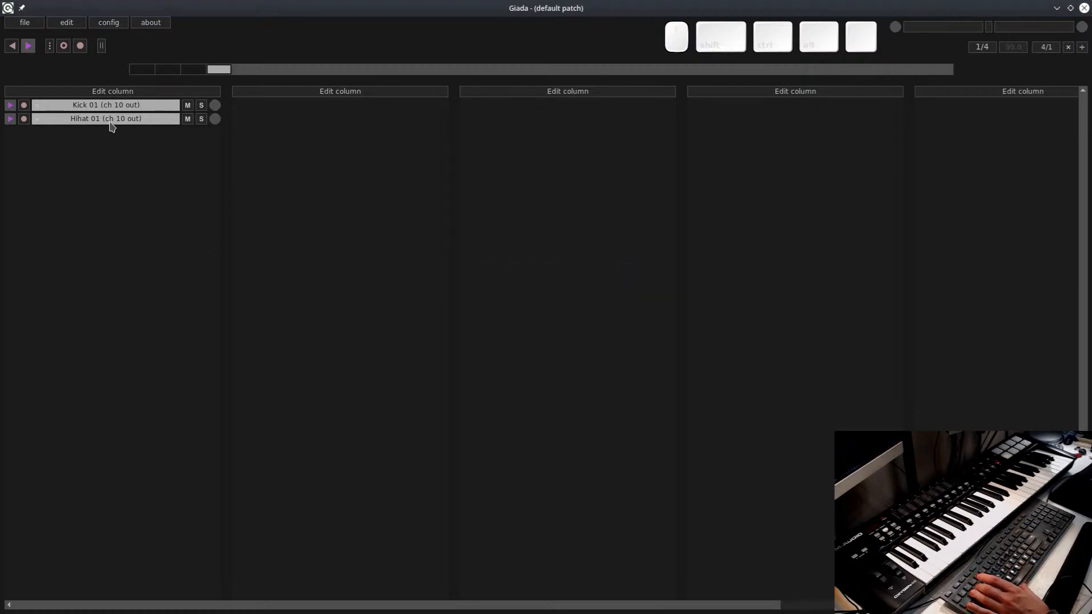
{"action": "key", "text": "q"}
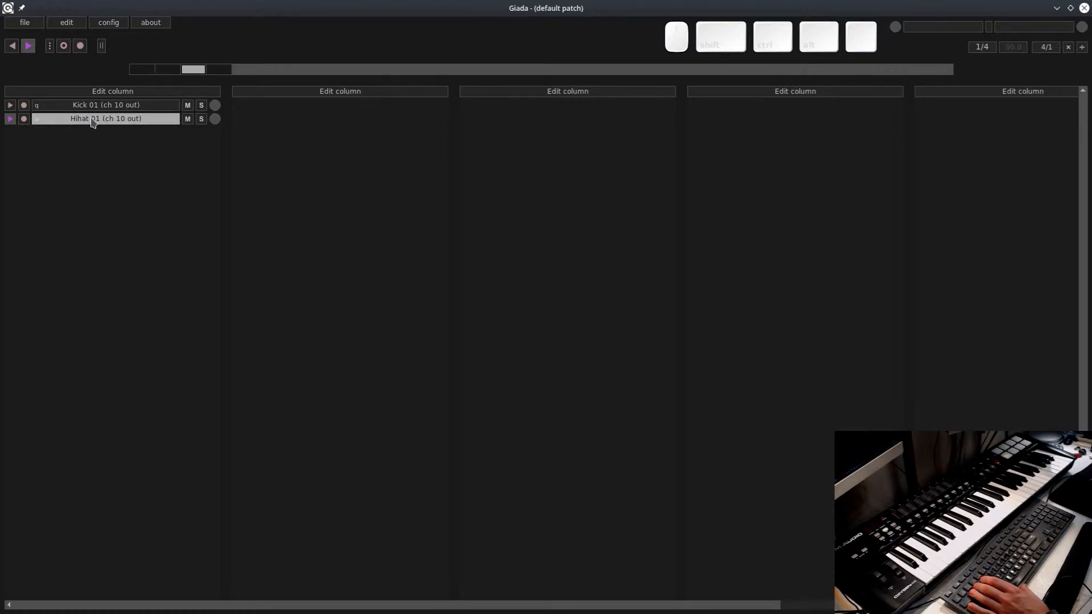
Open the Hihat 01 channel's actions for editing, and place and remove trial notes on the 4 B and 5 C rows in the first beat
{"action": "right_click", "coordinate": [145, 125]}
{"action": "left_click", "coordinate": [172, 130]}
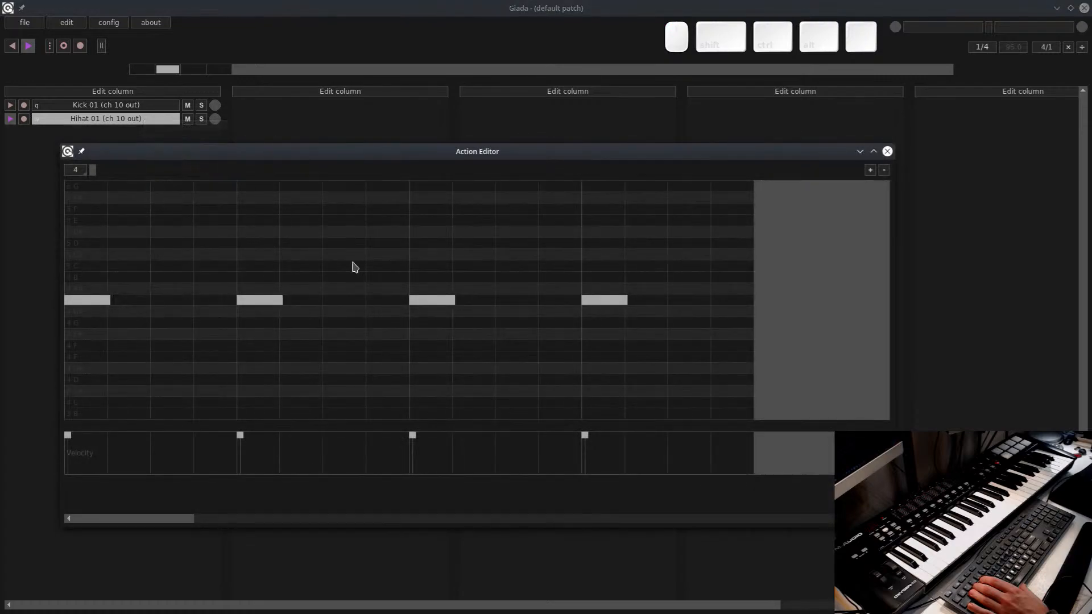
{"action": "left_click", "coordinate": [170, 279]}
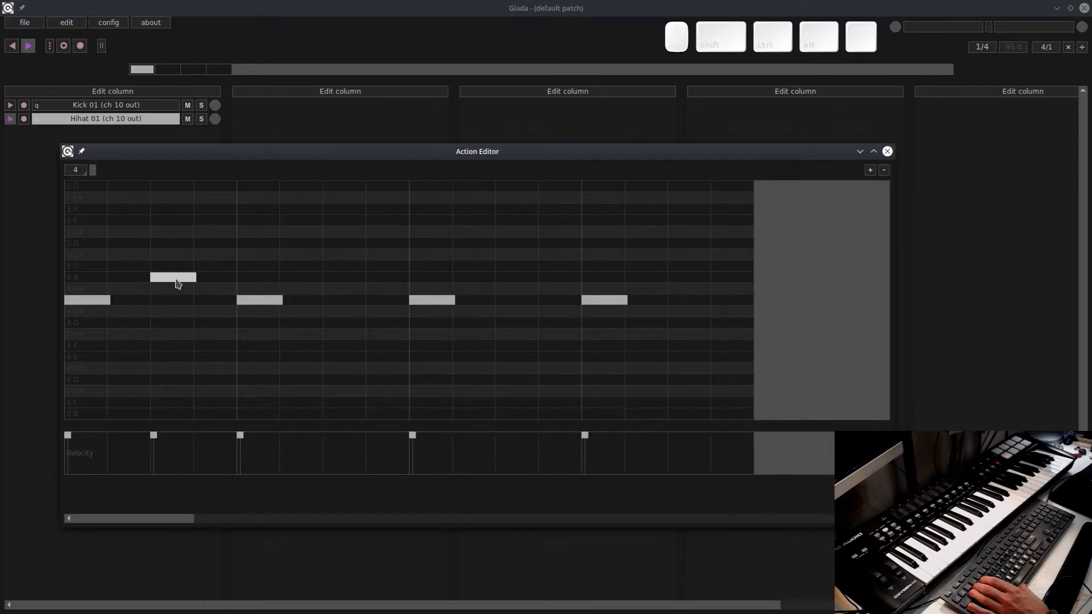
{"action": "right_click", "coordinate": [175, 283]}
{"action": "left_click", "coordinate": [152, 266]}
{"action": "right_click", "coordinate": [150, 267]}
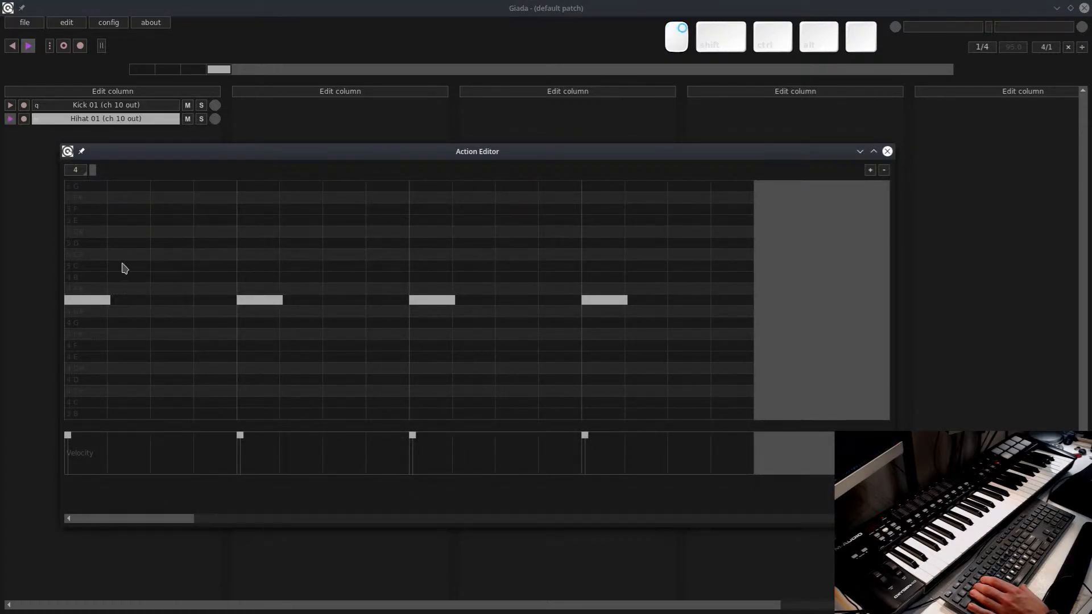
Place two notes on the 5 C row at the first beat's second and third steps, and shorten both to a sliver
{"action": "left_click", "coordinate": [110, 267]}
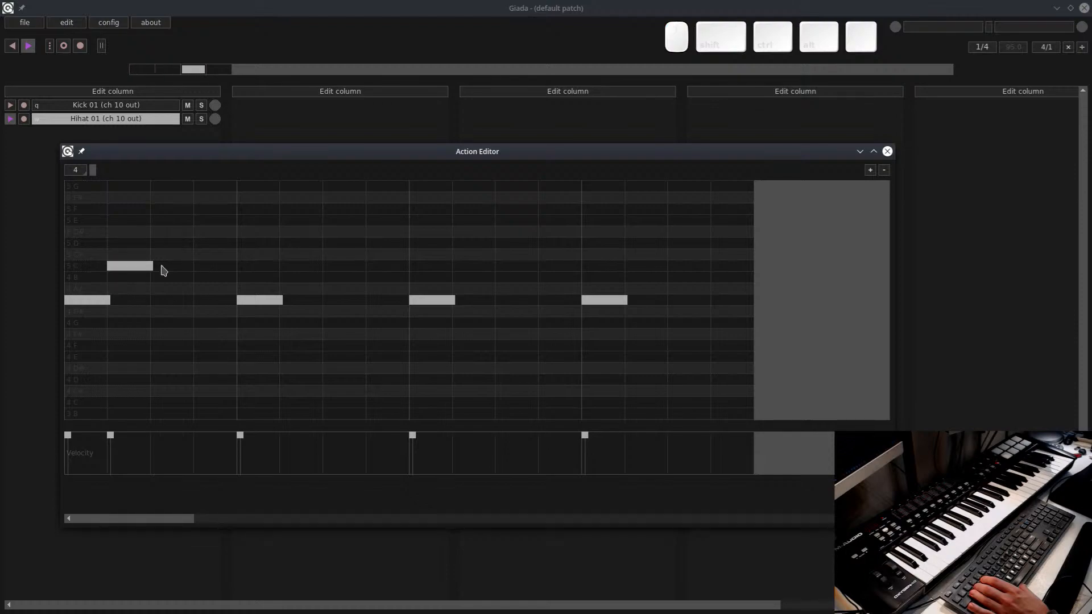
{"action": "mouse_move", "coordinate": [112, 271]}
{"action": "left_mouse_down"}
{"action": "mouse_move", "coordinate": [185, 272]}
{"action": "mouse_move", "coordinate": [112, 268]}
{"action": "left_mouse_up"}
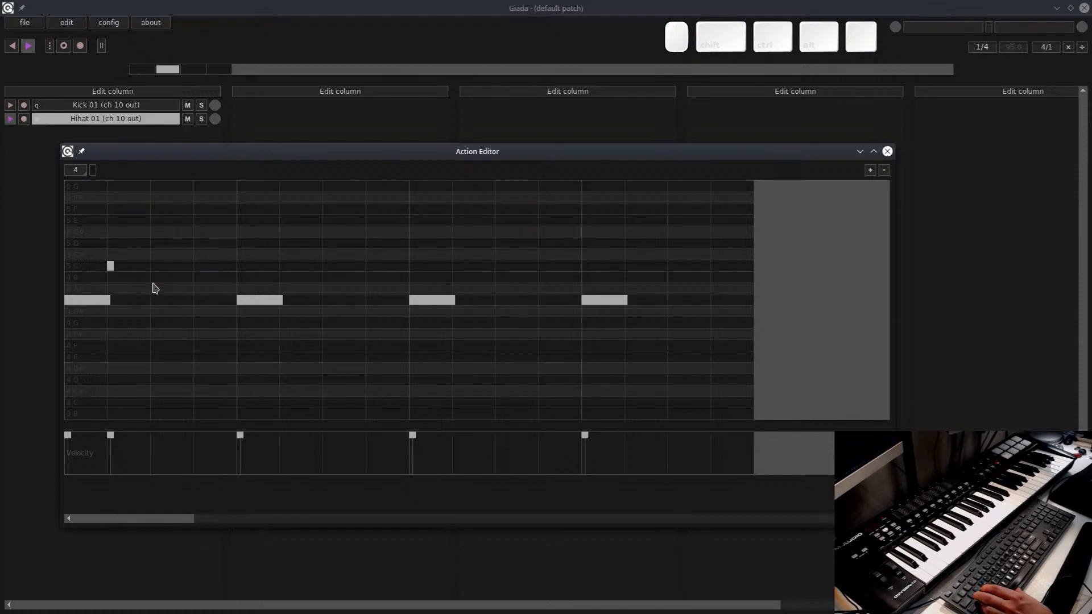
{"action": "left_click", "coordinate": [152, 266]}
{"action": "left_click_drag", "start_coordinate": [195, 267], "coordinate": [143, 272]}
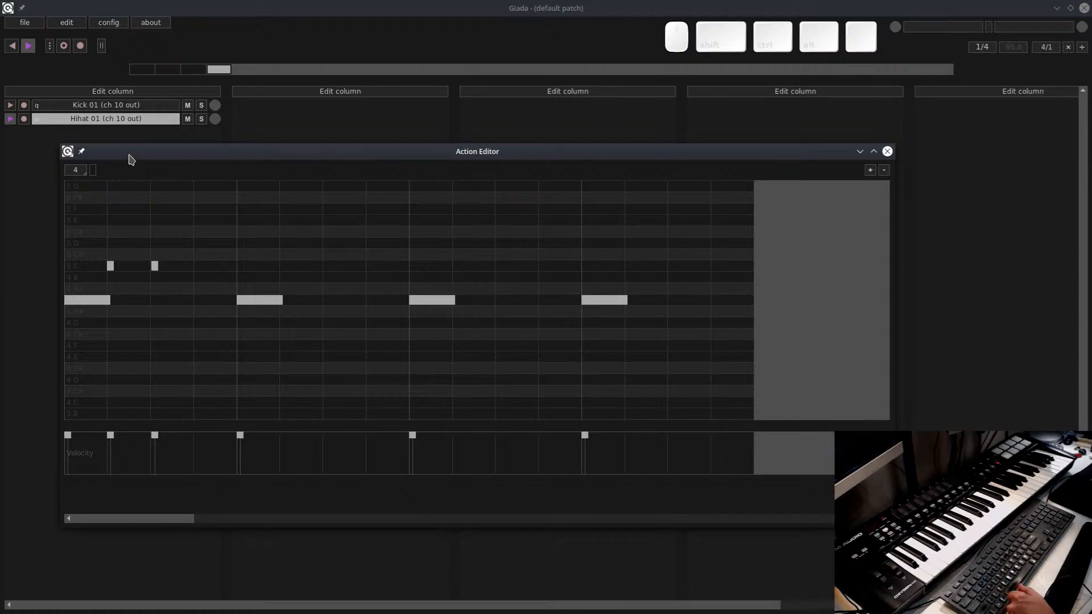
Delete both short notes on the 5 C row in the first beat of Hihat 01
{"action": "left_click_drag", "start_coordinate": [196, 151], "coordinate": [146, 138]}
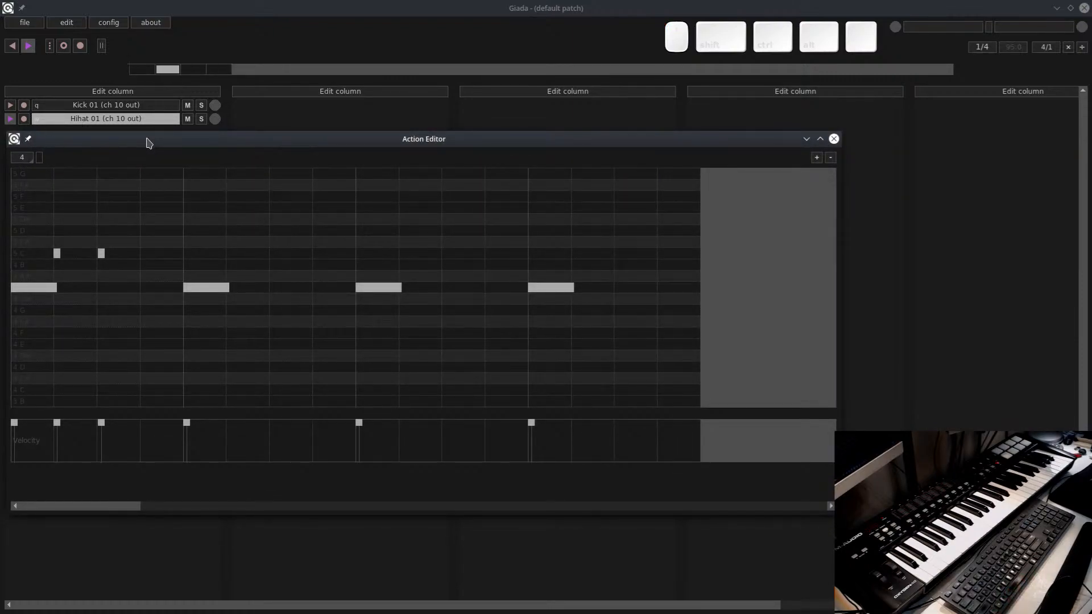
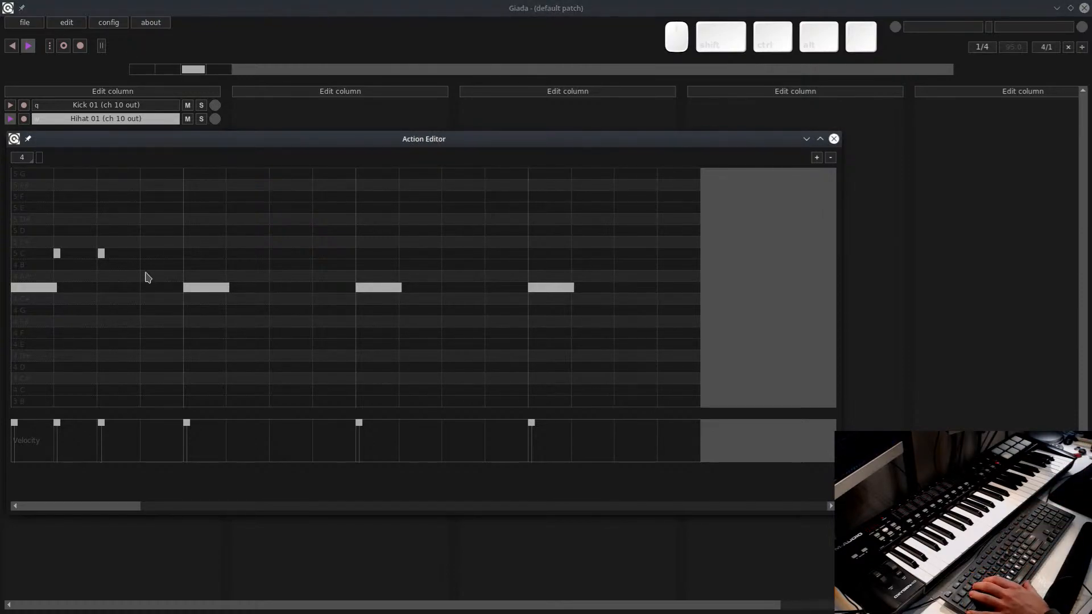
{"action": "right_click", "coordinate": [56, 253]}
{"action": "right_click", "coordinate": [100, 253]}
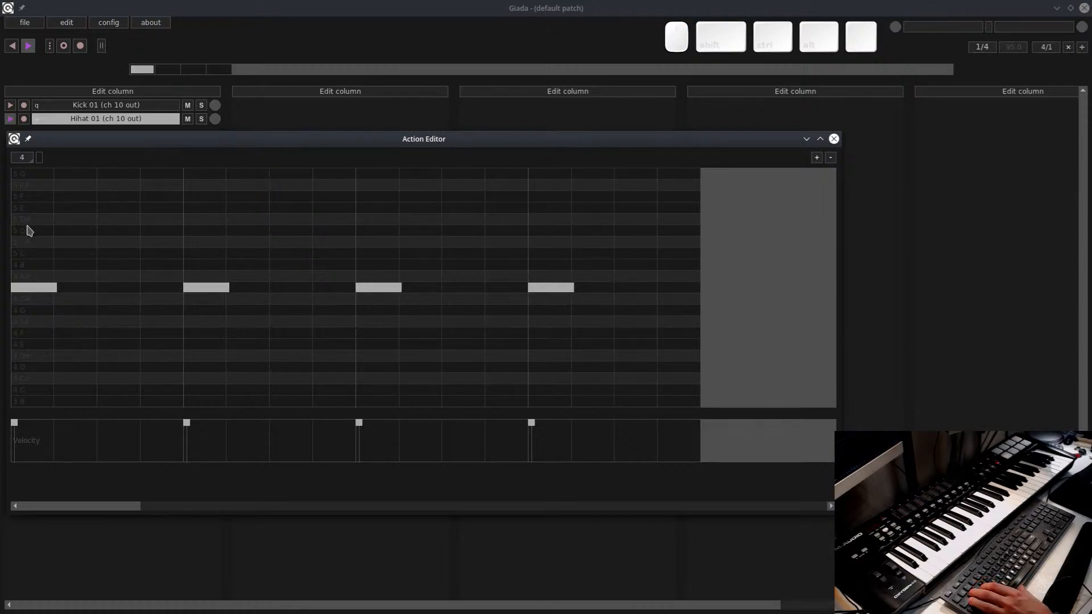
Place eight trial notes on the rows from 5 C# up to 5 G across the first three beats
{"action": "left_click", "coordinate": [57, 242]}
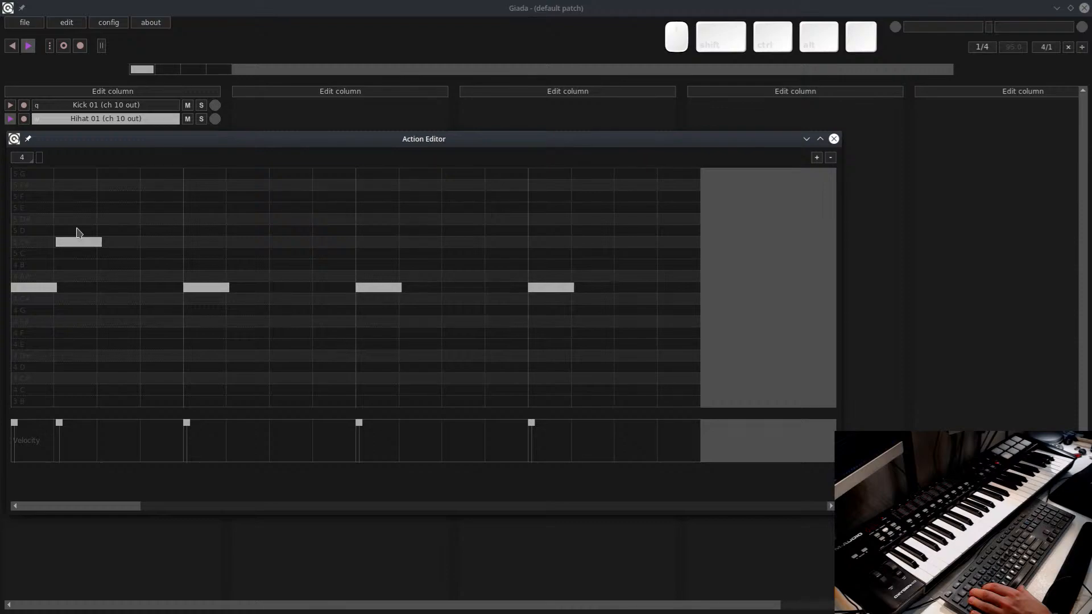
{"action": "left_click", "coordinate": [113, 230]}
{"action": "left_click", "coordinate": [168, 208]}
{"action": "left_click", "coordinate": [178, 219]}
{"action": "left_click", "coordinate": [253, 219]}
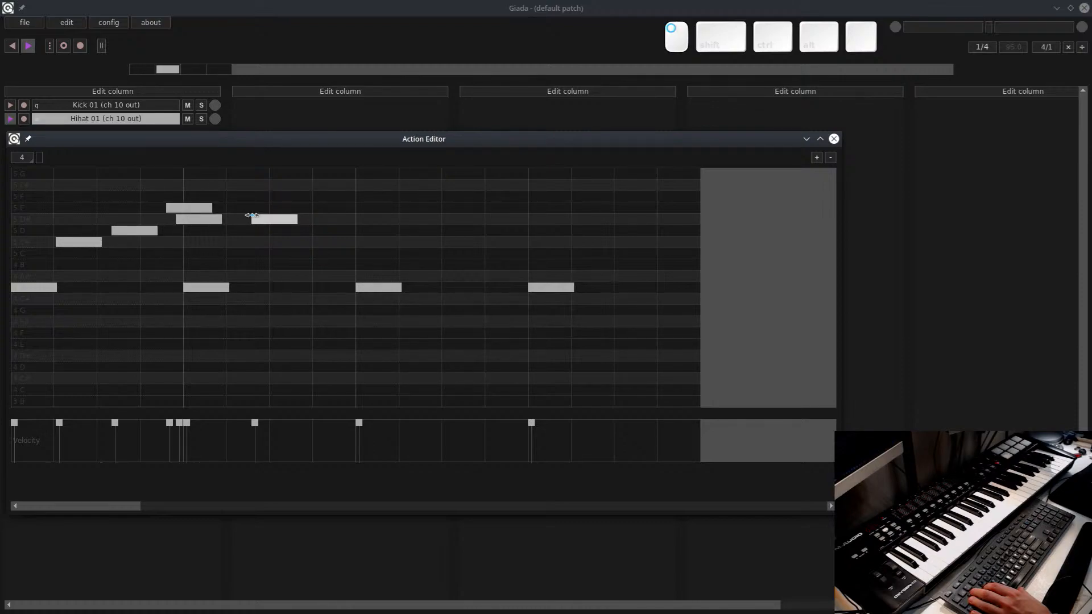
{"action": "left_click", "coordinate": [320, 196]}
{"action": "left_click", "coordinate": [371, 185]}
{"action": "left_click", "coordinate": [454, 174]}
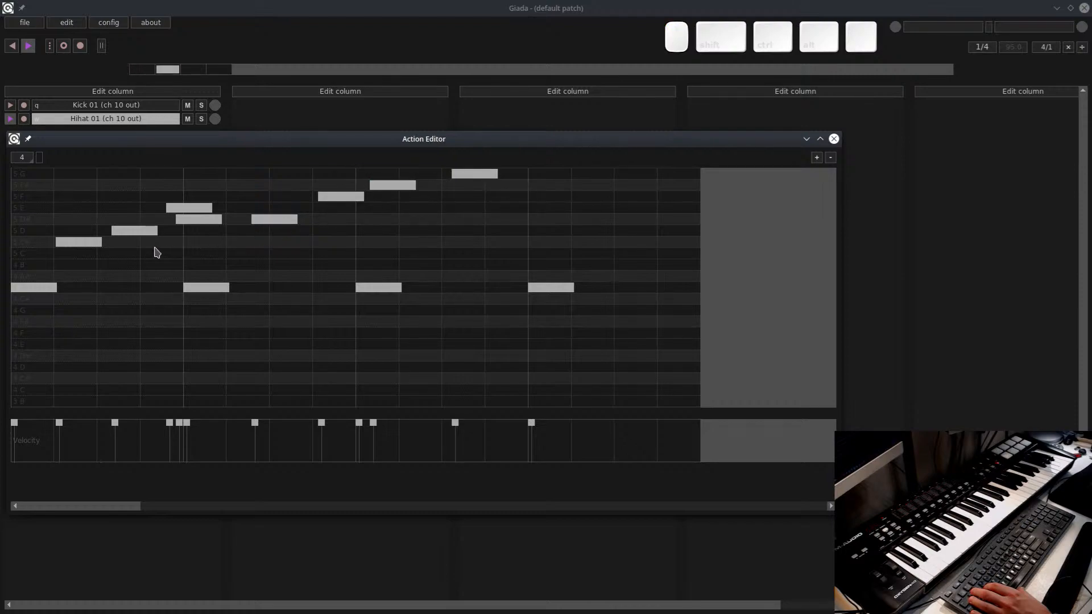
Delete all the trial notes above the 5 C row, keeping the notes on the 4 A row
{"action": "right_click", "coordinate": [94, 243]}
{"action": "scroll", "coordinate": [149, 224], "scroll_direction": "down", "scroll_amount": 2}
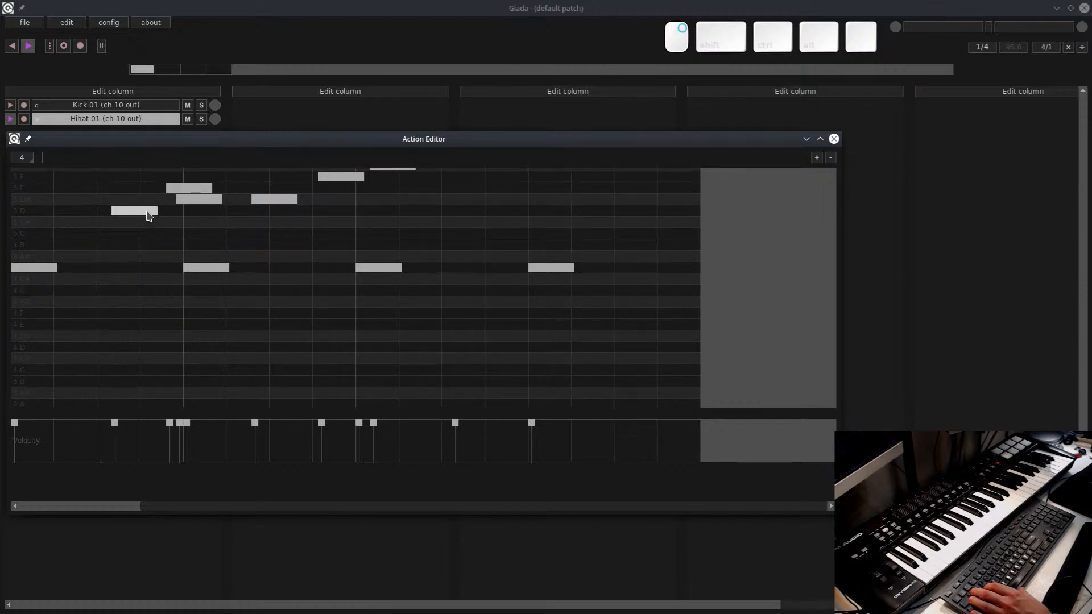
{"action": "right_click", "coordinate": [147, 214]}
{"action": "scroll", "coordinate": [164, 210], "scroll_direction": "up", "scroll_amount": 2}
{"action": "right_click", "coordinate": [174, 213]}
{"action": "right_click", "coordinate": [188, 223]}
{"action": "right_click", "coordinate": [280, 225]}
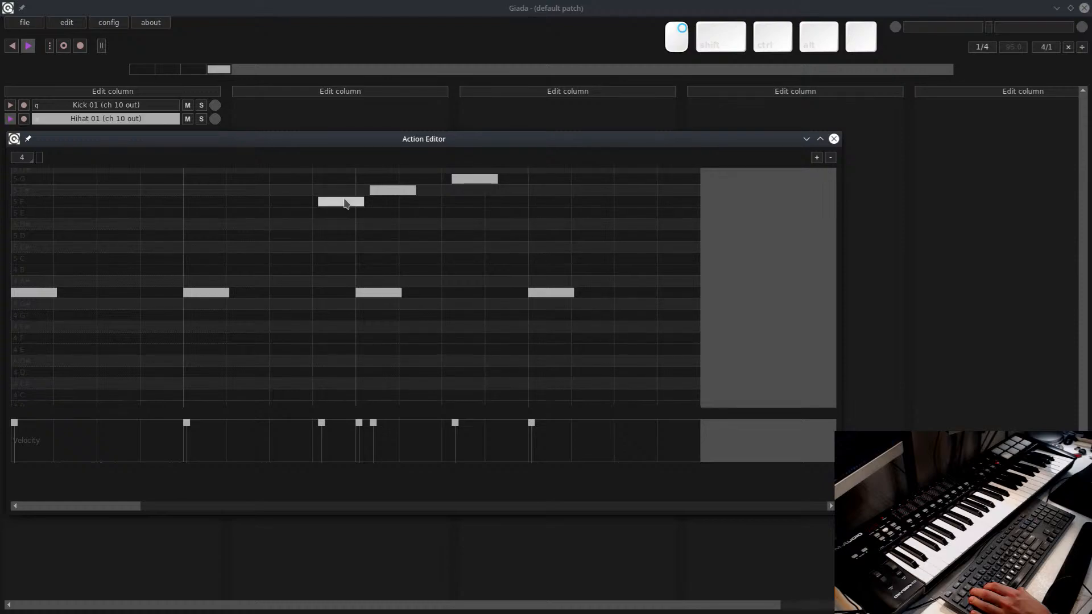
{"action": "right_click", "coordinate": [345, 203]}
{"action": "right_click", "coordinate": [392, 189]}
{"action": "right_click", "coordinate": [472, 179]}
Place one note on the 5 C row just after the first beat's second step and shorten it to a sliver
{"action": "scroll", "coordinate": [97, 247], "scroll_direction": "down", "scroll_amount": 1}
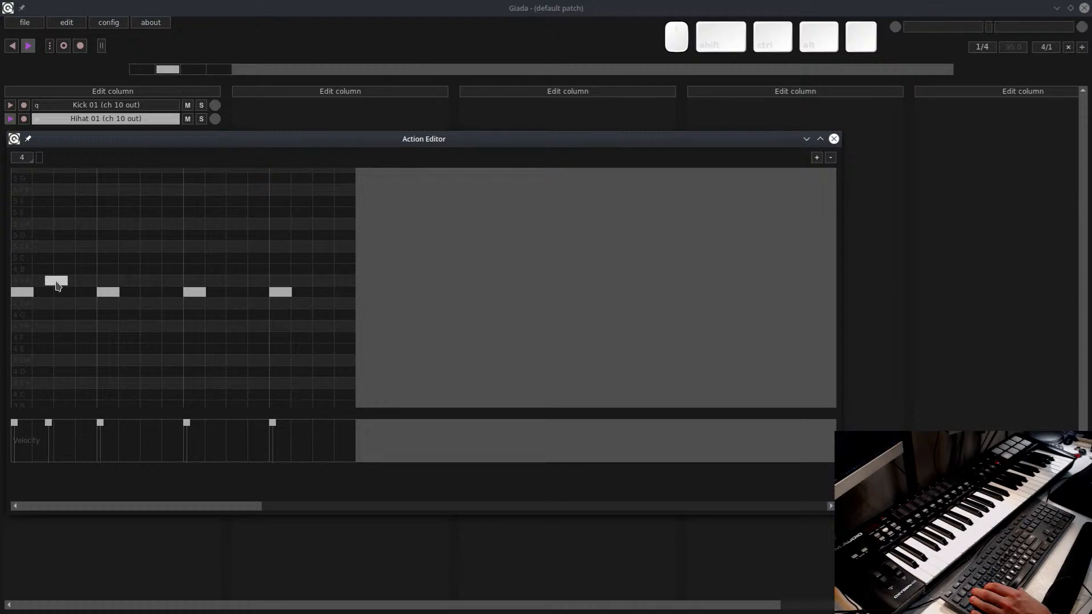
{"action": "left_click_drag", "start_coordinate": [57, 286], "coordinate": [51, 265]}
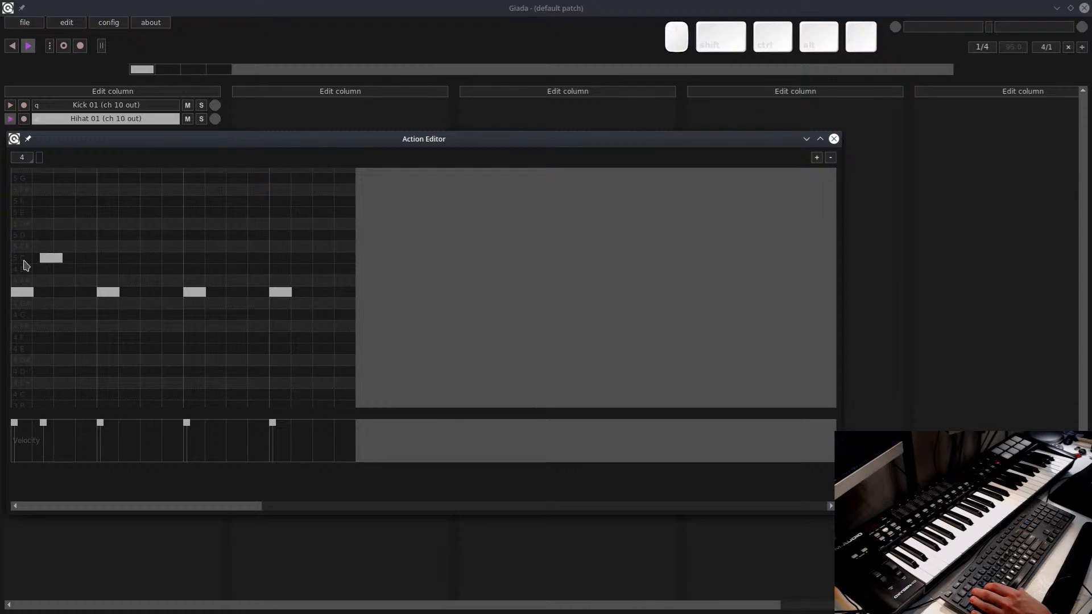
{"action": "scroll", "coordinate": [26, 260], "scroll_direction": "up", "scroll_amount": 2}
{"action": "left_click_drag", "start_coordinate": [123, 260], "coordinate": [50, 257]}
{"action": "left_click", "coordinate": [137, 259]}
{"action": "right_click", "coordinate": [137, 259]}
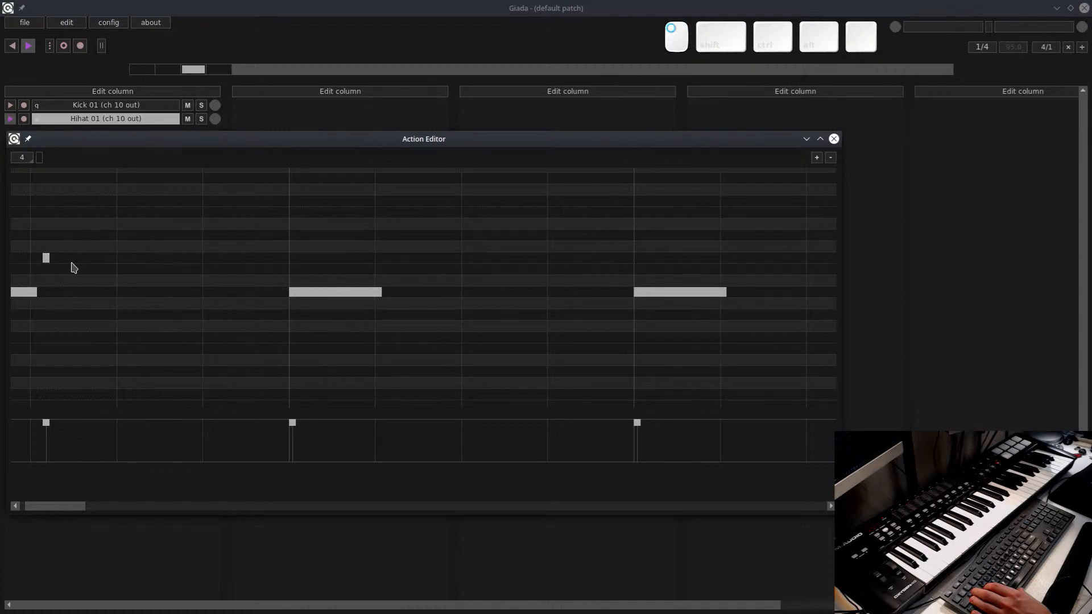
{"action": "left_click_drag", "start_coordinate": [60, 506], "coordinate": [48, 507]}
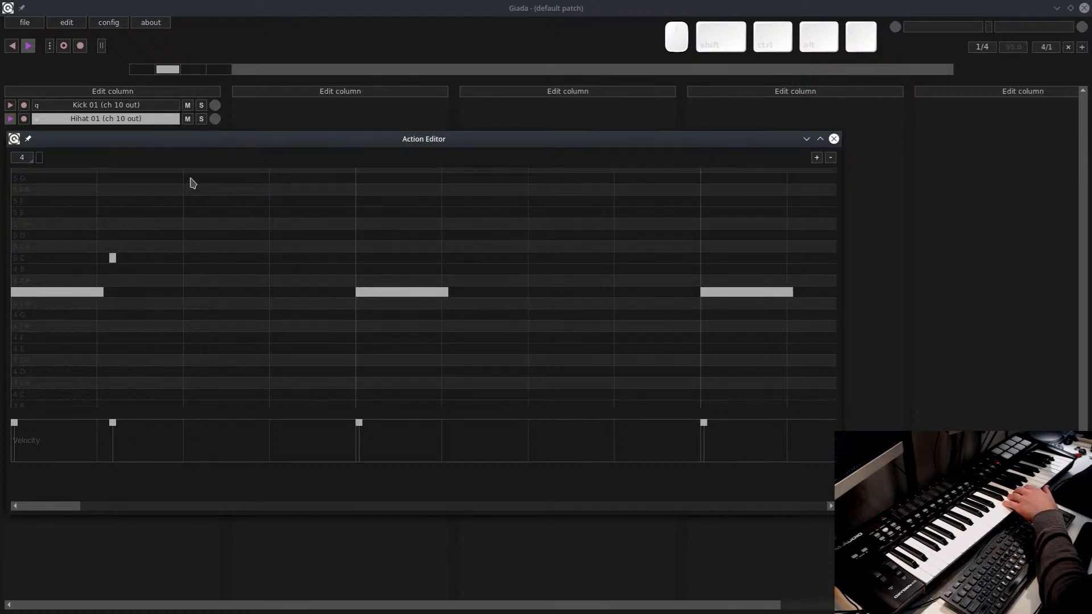
Switch to Carla to examine the patchbay's Giada and system MIDI connections and the Geonkick sound, and return to Giada
{"action": "left_click_drag", "start_coordinate": [150, 142], "coordinate": [181, 155]}
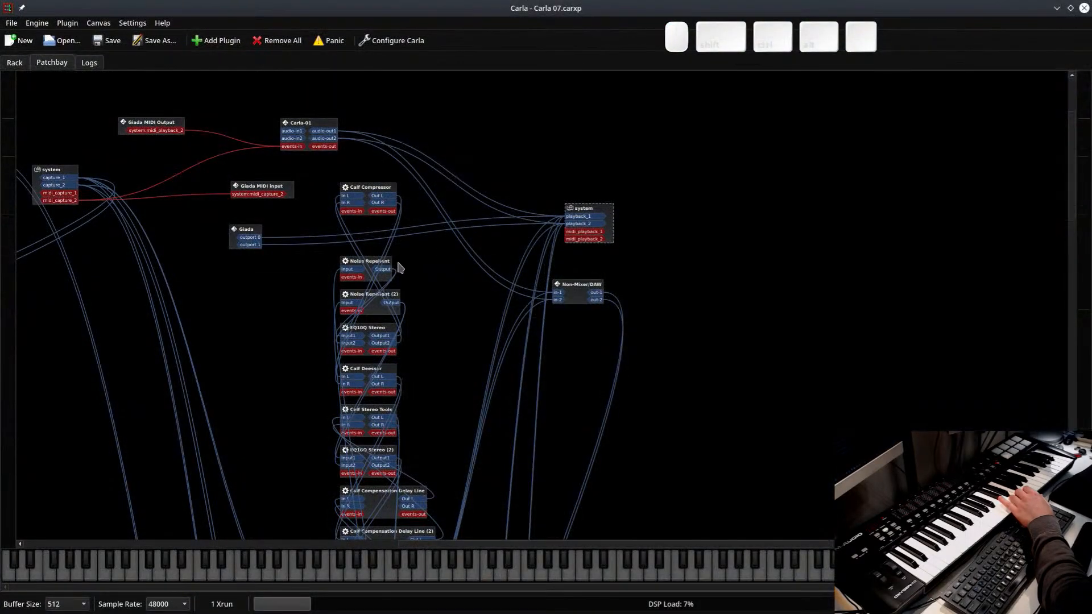
{"action": "left_click_drag", "start_coordinate": [249, 323], "coordinate": [405, 323]}
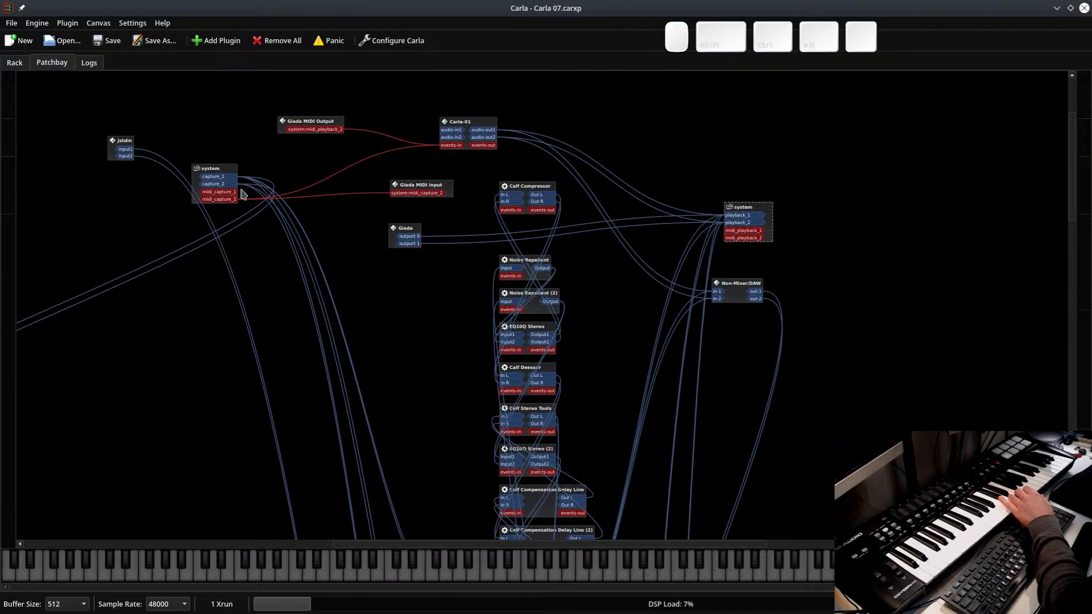
{"action": "left_click", "coordinate": [1056, 8]}
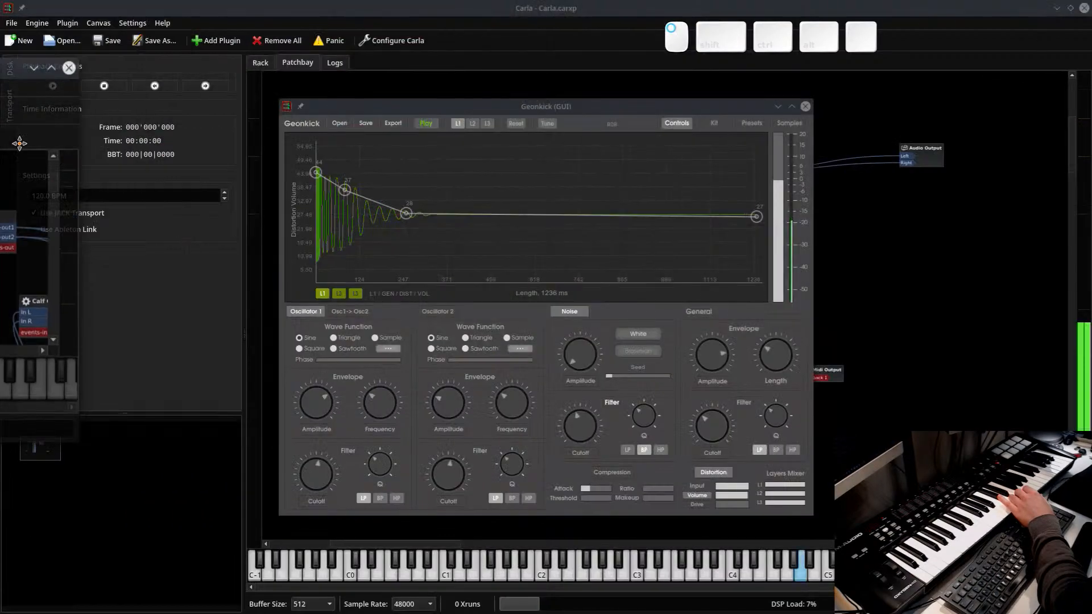
{"action": "left_click", "coordinate": [273, 208]}
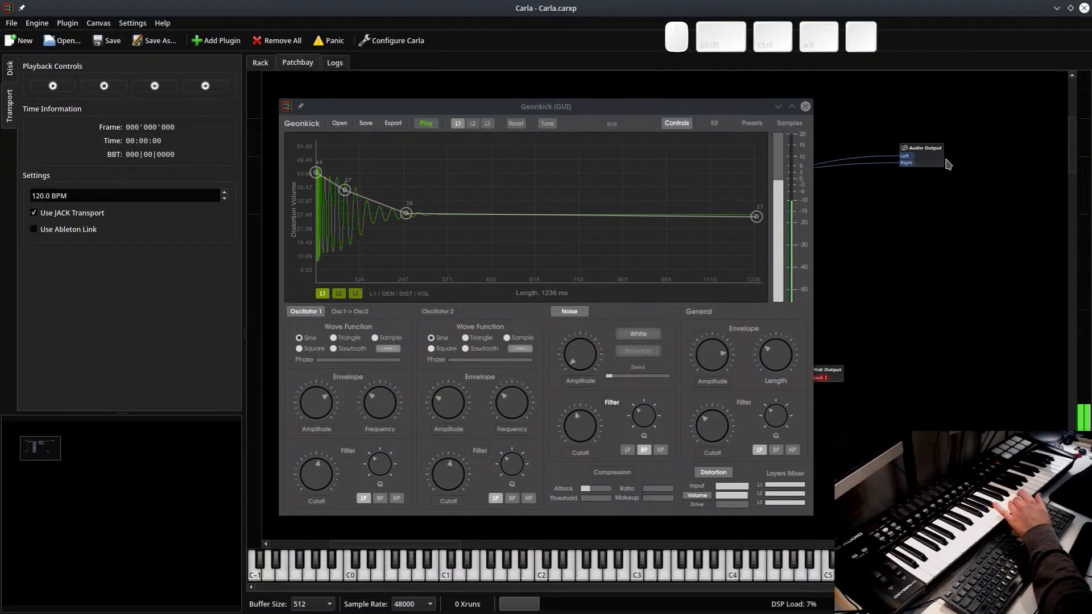
{"action": "left_click", "coordinate": [1056, 8]}
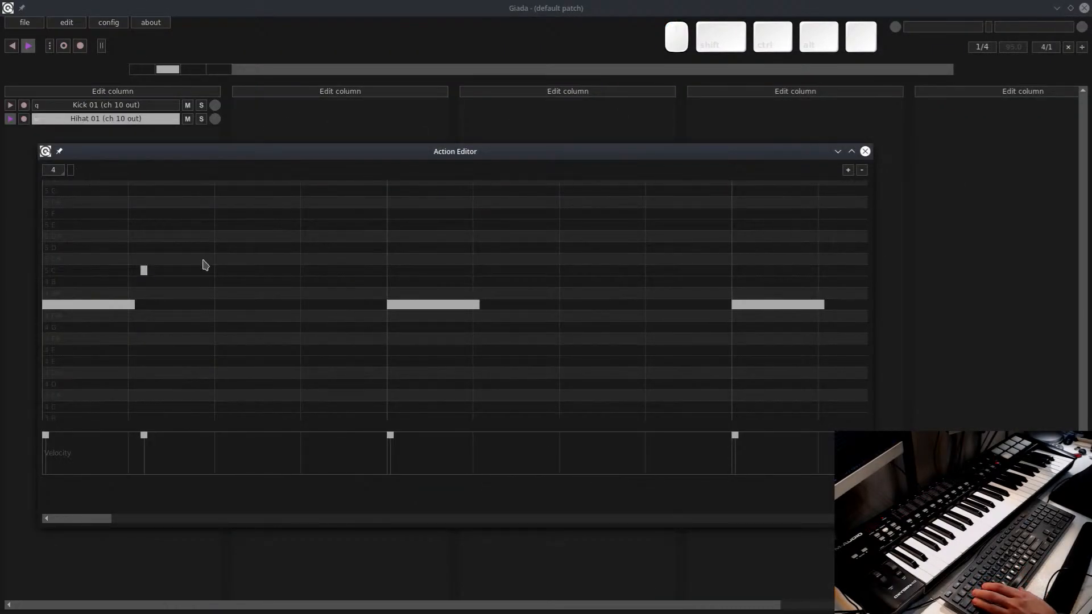
Set the Hihat 01 action editor's grid to 16 with snapping on, and delete the short 5 C note
{"action": "left_click", "coordinate": [63, 171]}
{"action": "left_click", "coordinate": [54, 202]}
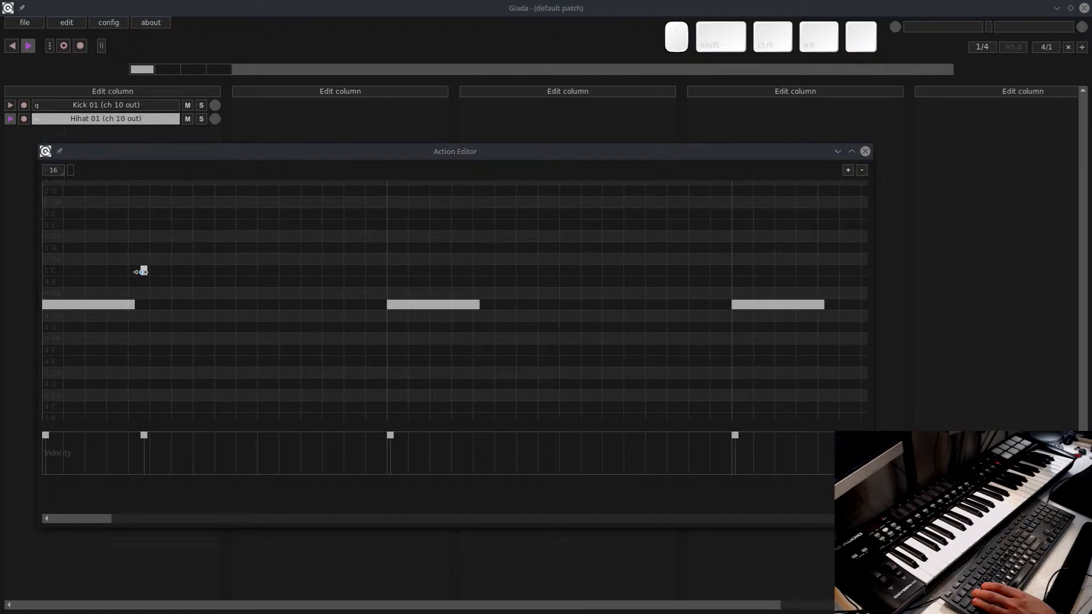
{"action": "right_click", "coordinate": [144, 271]}
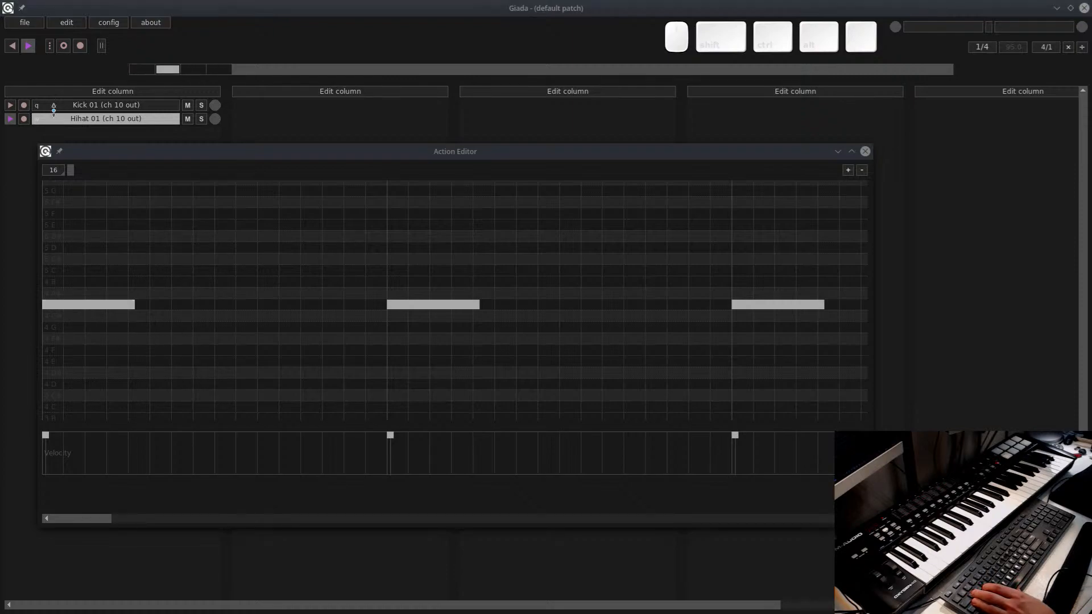
Start the Kick 01 channel with its q key and delete all the 4 A notes from Hihat 01
{"action": "key", "text": "q"}
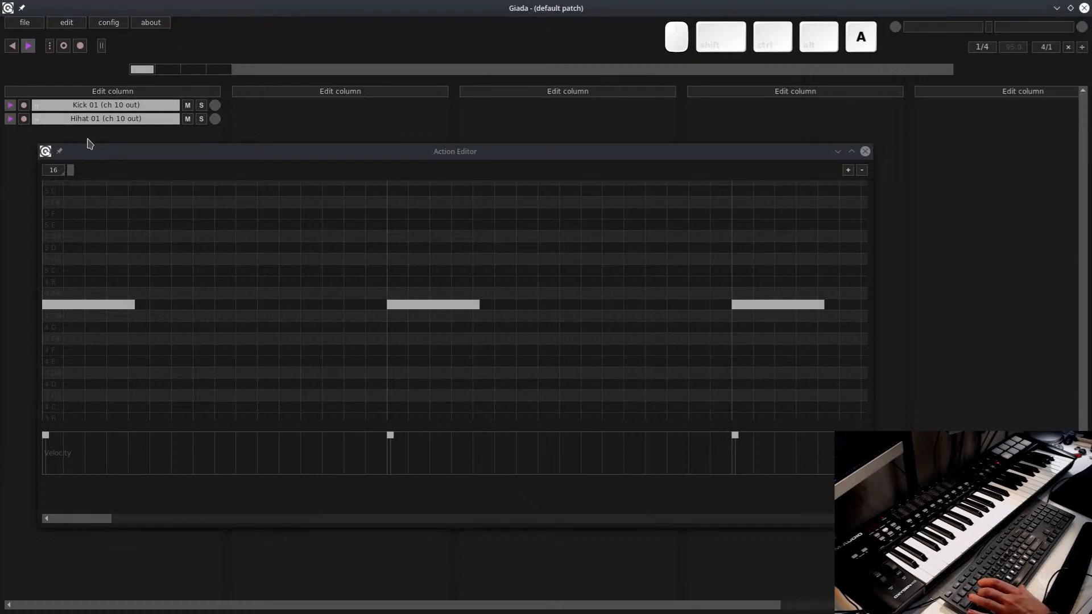
{"action": "right_click", "coordinate": [121, 304]}
{"action": "right_click", "coordinate": [390, 304]}
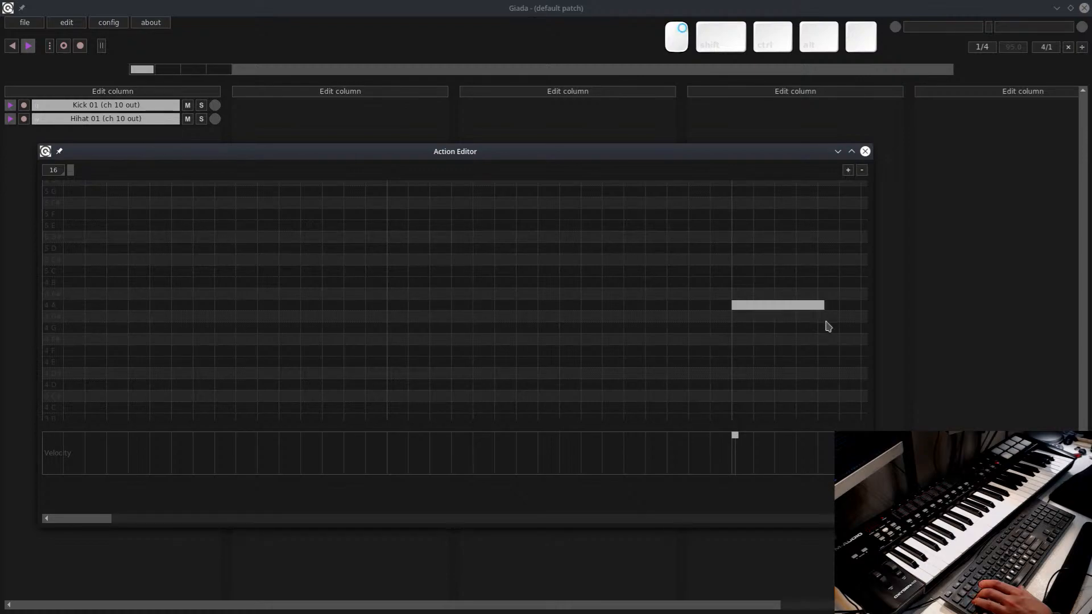
{"action": "right_click", "coordinate": [776, 304]}
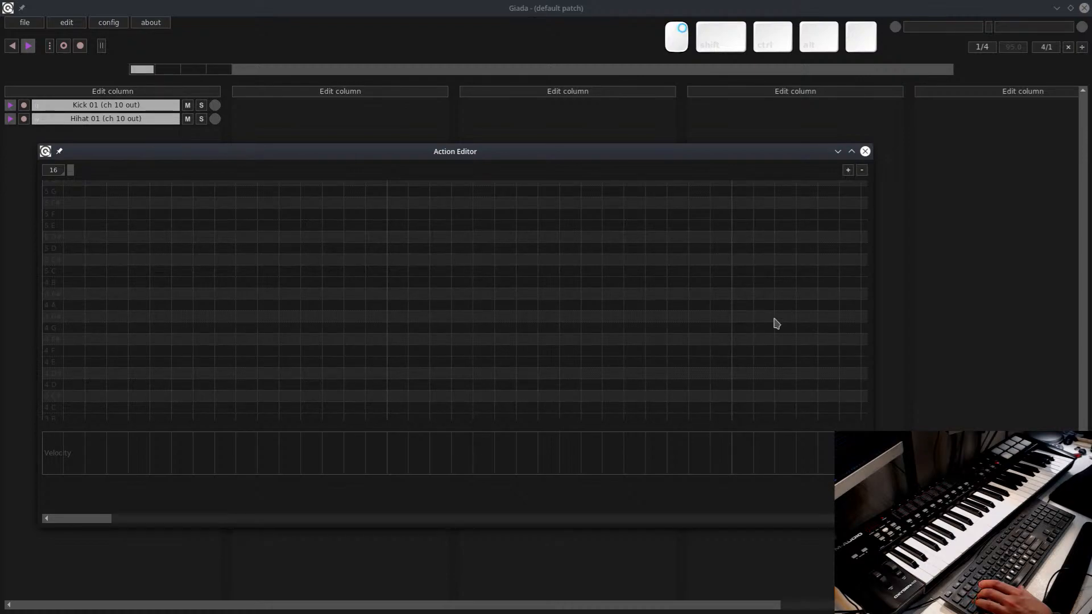
{"action": "left_click", "coordinate": [116, 524]}
{"action": "right_click", "coordinate": [314, 307]}
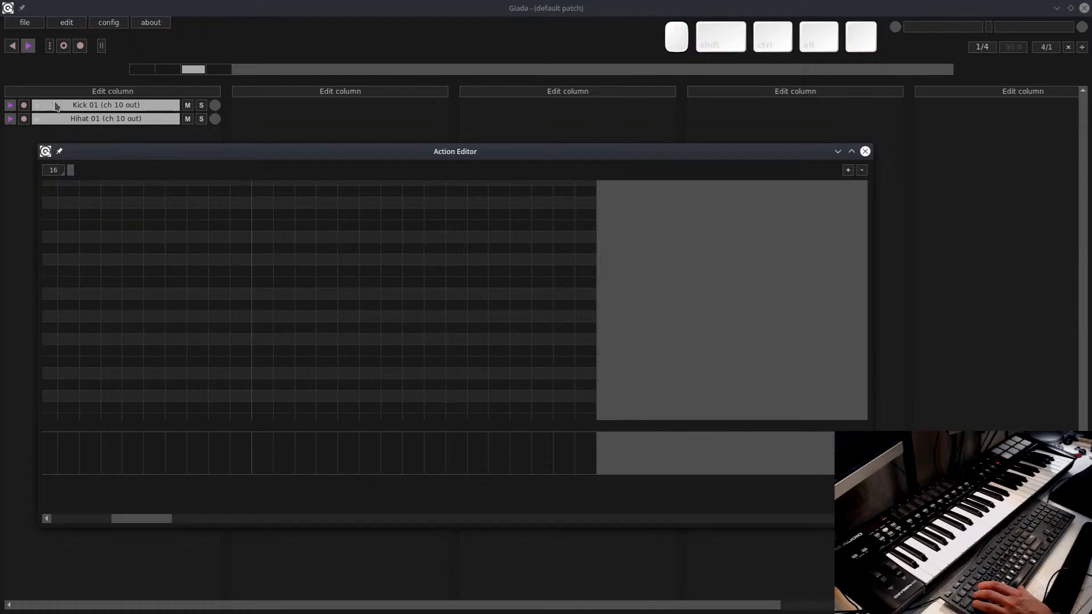
Open the Kick 01 channel's actions, place a 4 A note at the start of each of the first three beats, and close the editor
{"action": "left_click", "coordinate": [130, 111]}
{"action": "left_click", "coordinate": [149, 115]}
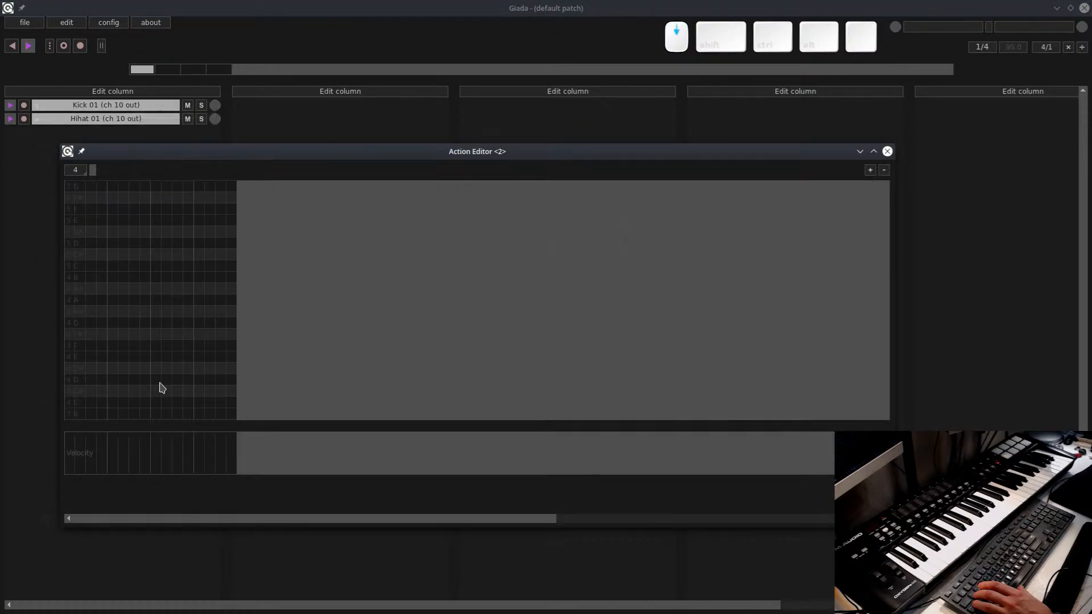
{"action": "scroll", "coordinate": [162, 389], "scroll_direction": "down", "scroll_amount": 2}
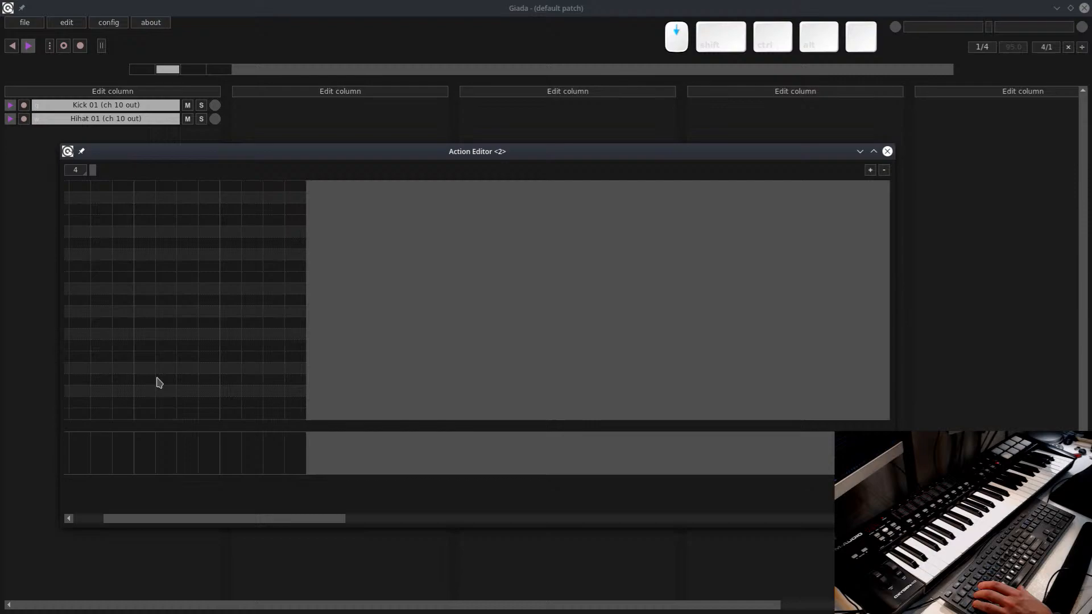
{"action": "left_click", "coordinate": [68, 302]}
{"action": "left_click", "coordinate": [159, 302]}
{"action": "left_click", "coordinate": [271, 301]}
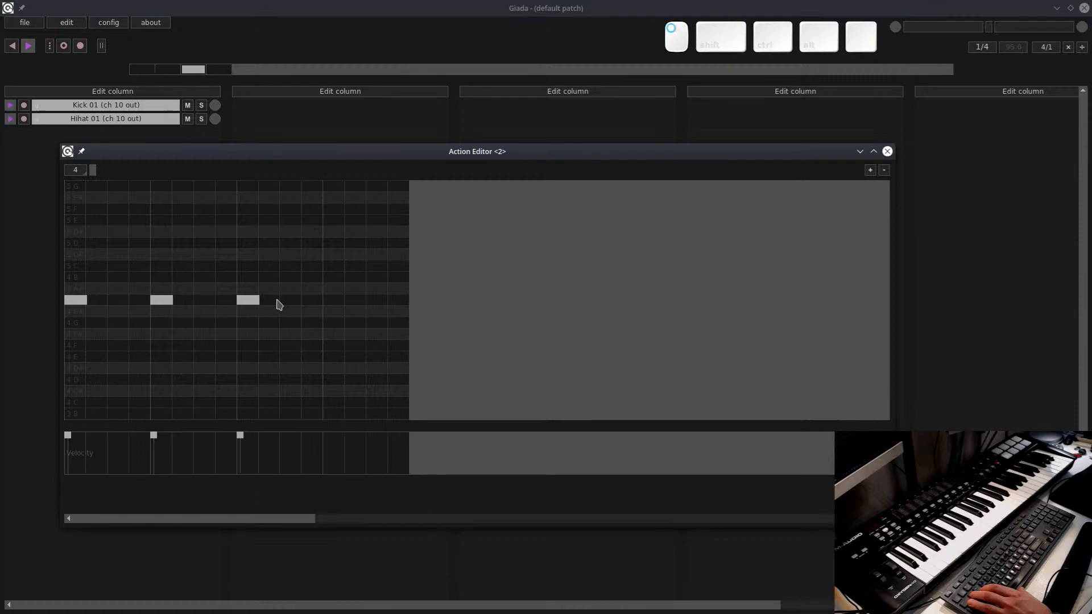
{"action": "left_click", "coordinate": [888, 151]}
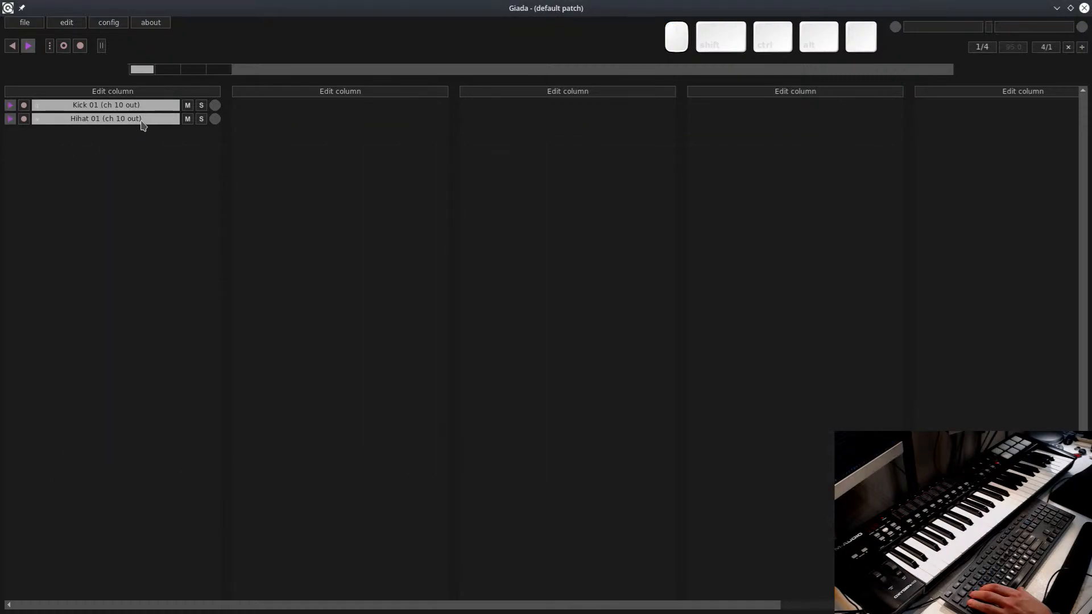
Stop both channels and delete the Hihat 01 channel
{"action": "left_click", "coordinate": [128, 123]}
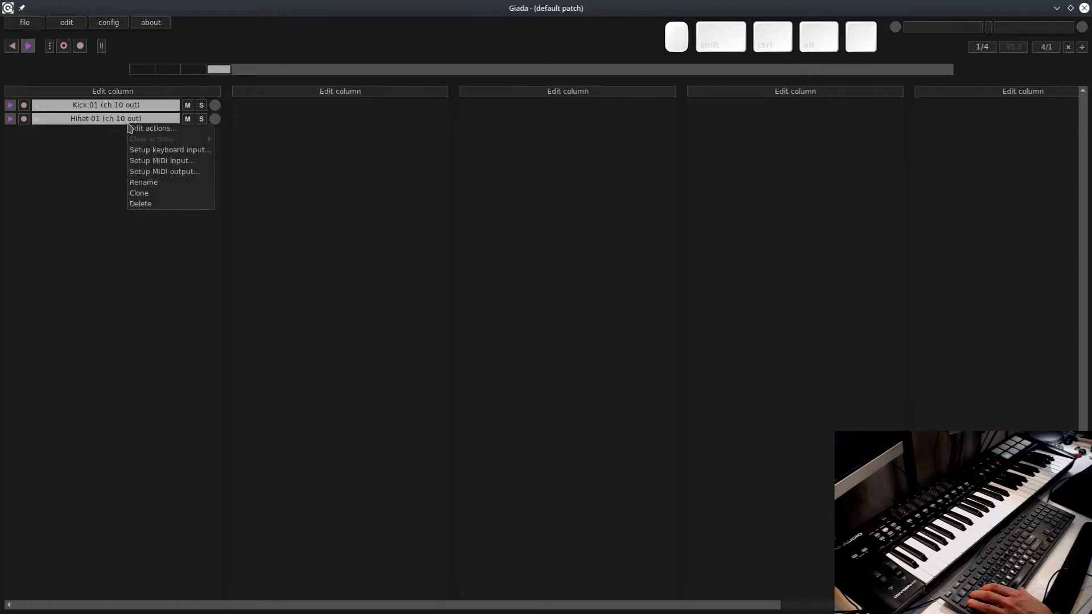
{"action": "left_click", "coordinate": [78, 206]}
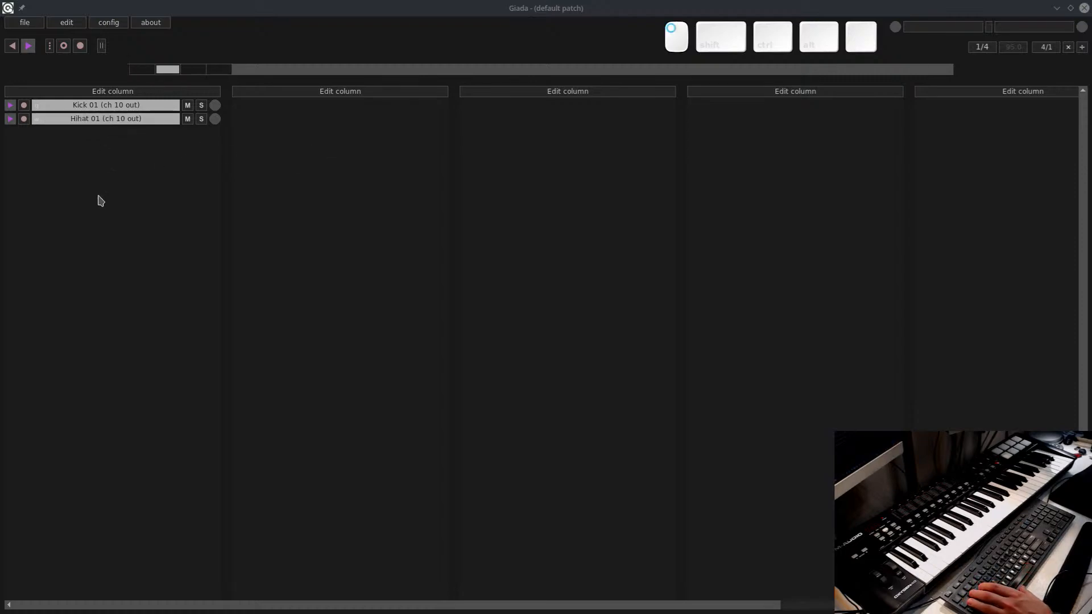
{"action": "left_click", "coordinate": [41, 121]}
{"action": "left_click", "coordinate": [11, 121]}
{"action": "left_click", "coordinate": [9, 120]}
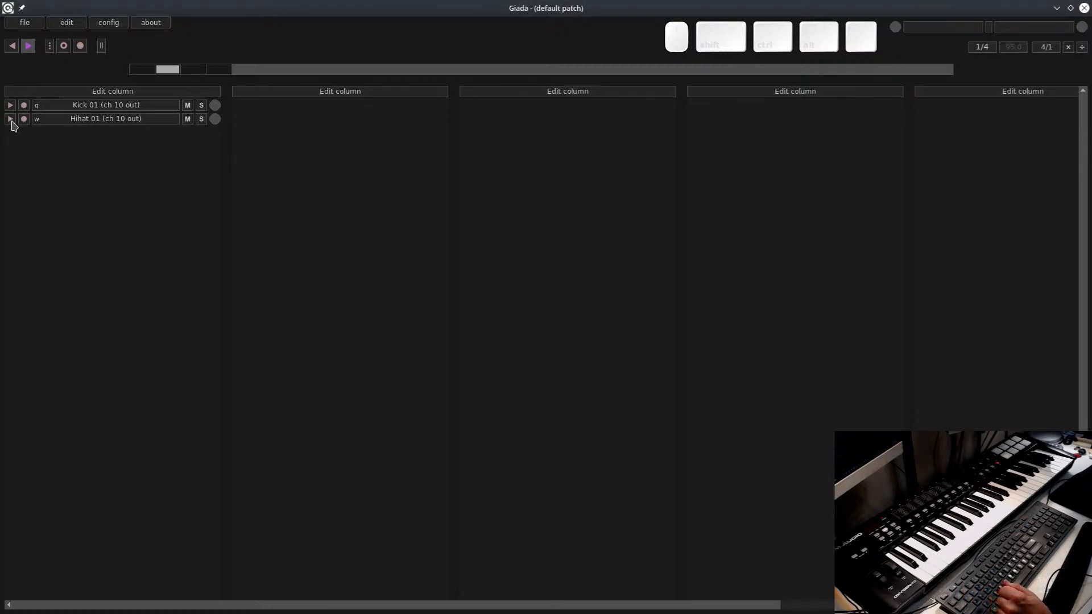
{"action": "right_click", "coordinate": [76, 121]}
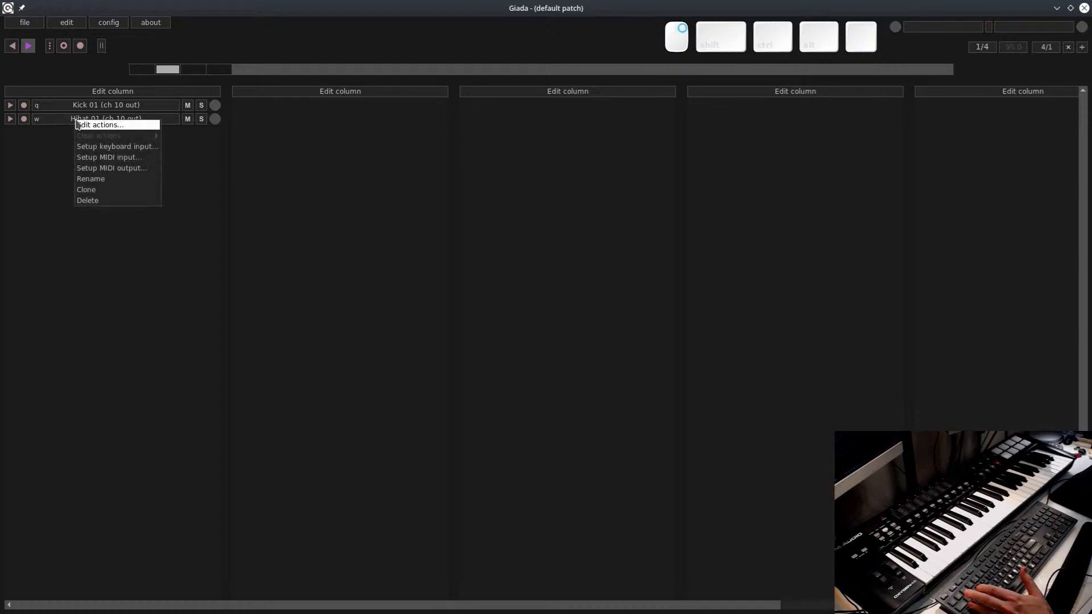
{"action": "left_click", "coordinate": [118, 200]}
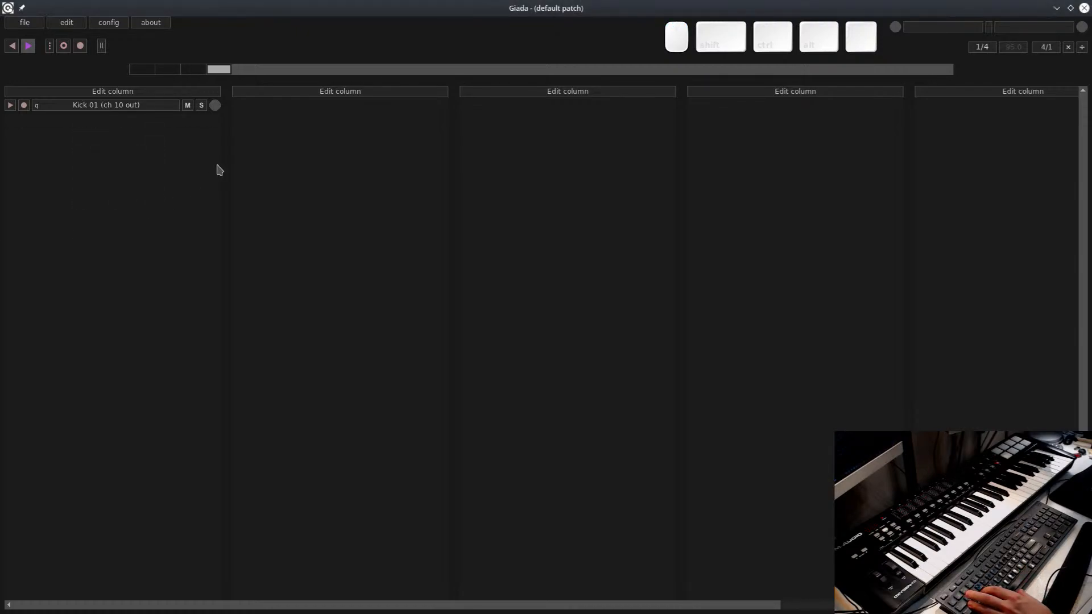
Add a MIDI channel to the first column and rename it Hihat 01
{"action": "left_click", "coordinate": [96, 97]}
{"action": "left_click", "coordinate": [118, 109]}
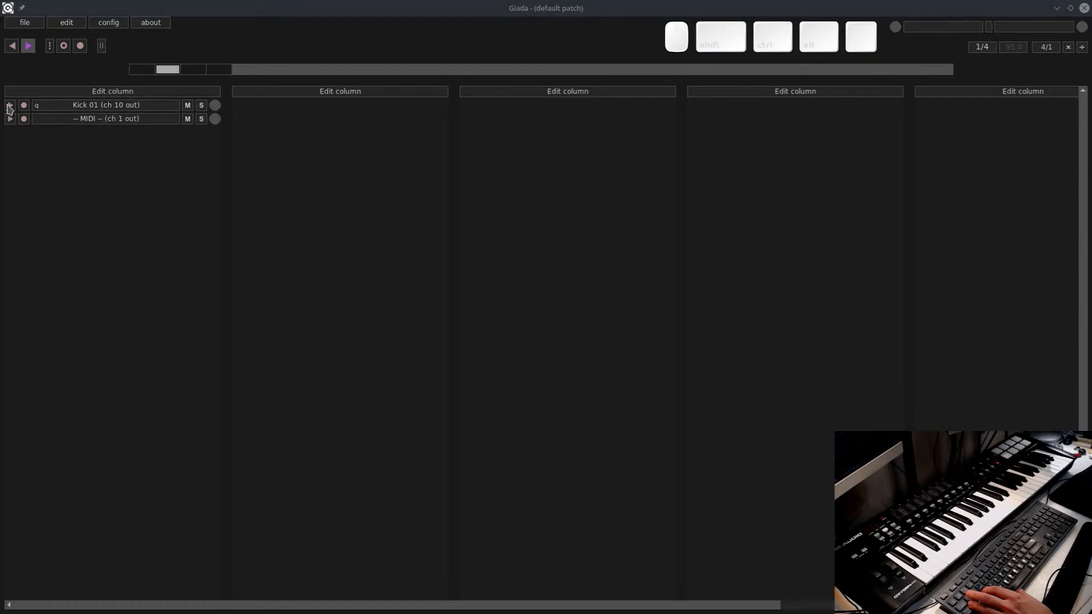
{"action": "left_click", "coordinate": [94, 118]}
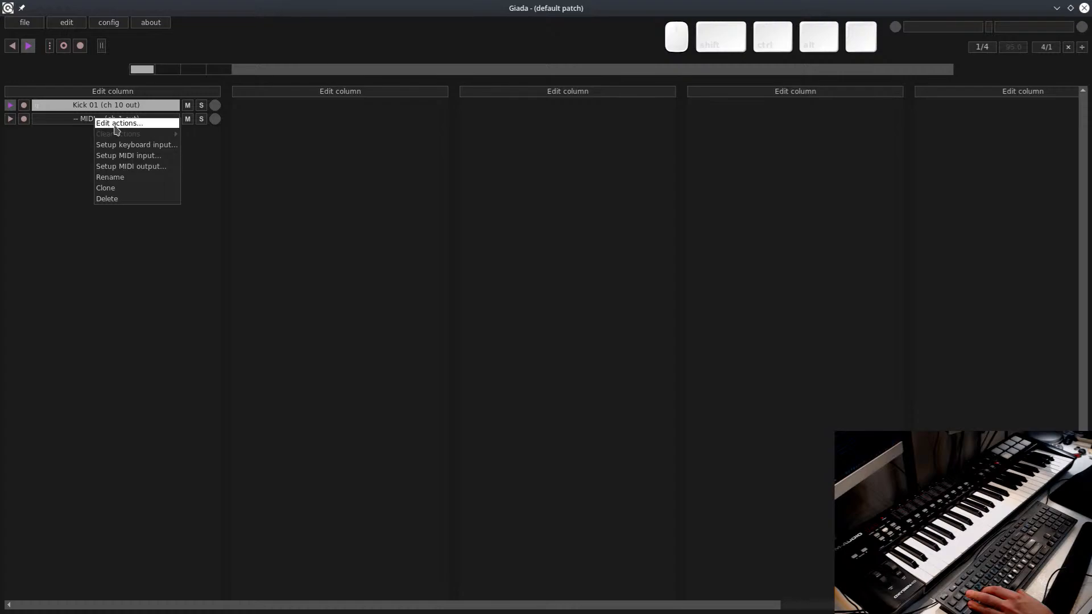
{"action": "key", "text": "shift+h"}
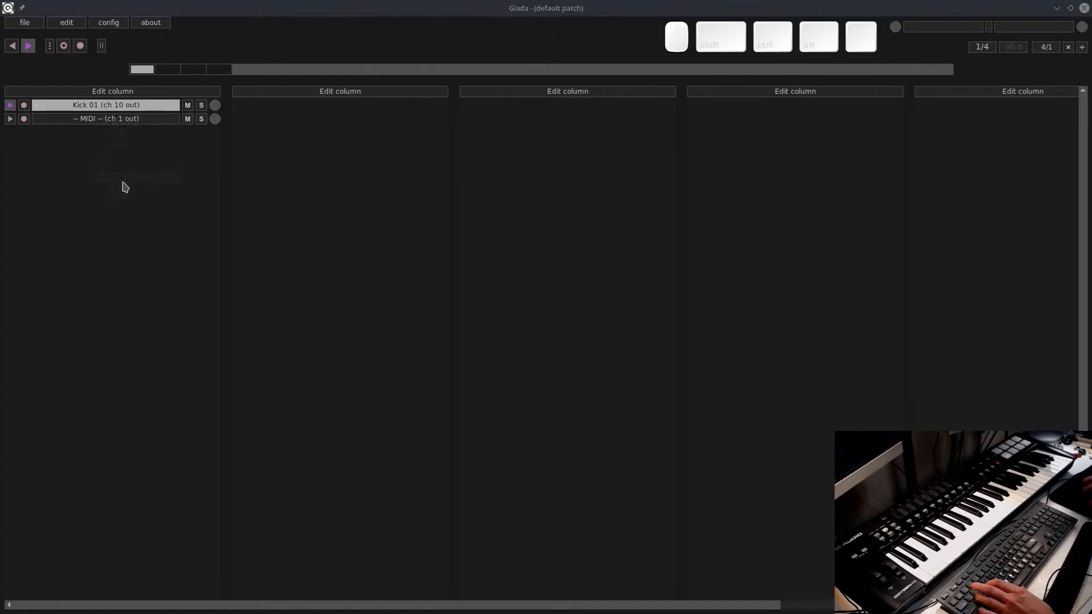
{"action": "key", "text": "shift+space"}
{"action": "key", "text": "shift+1"}
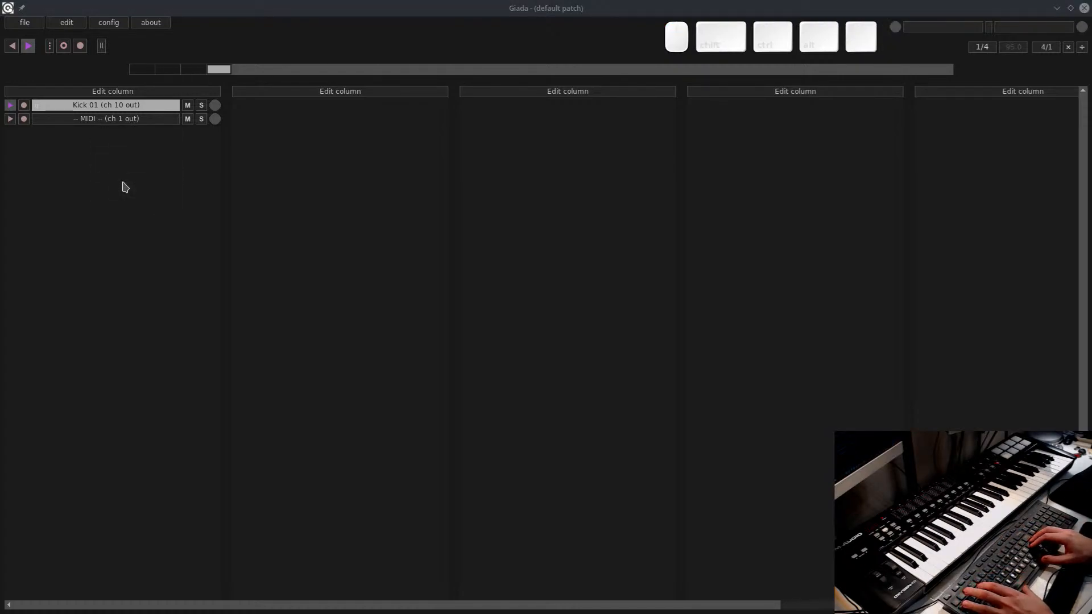
{"action": "key", "text": "Return"}
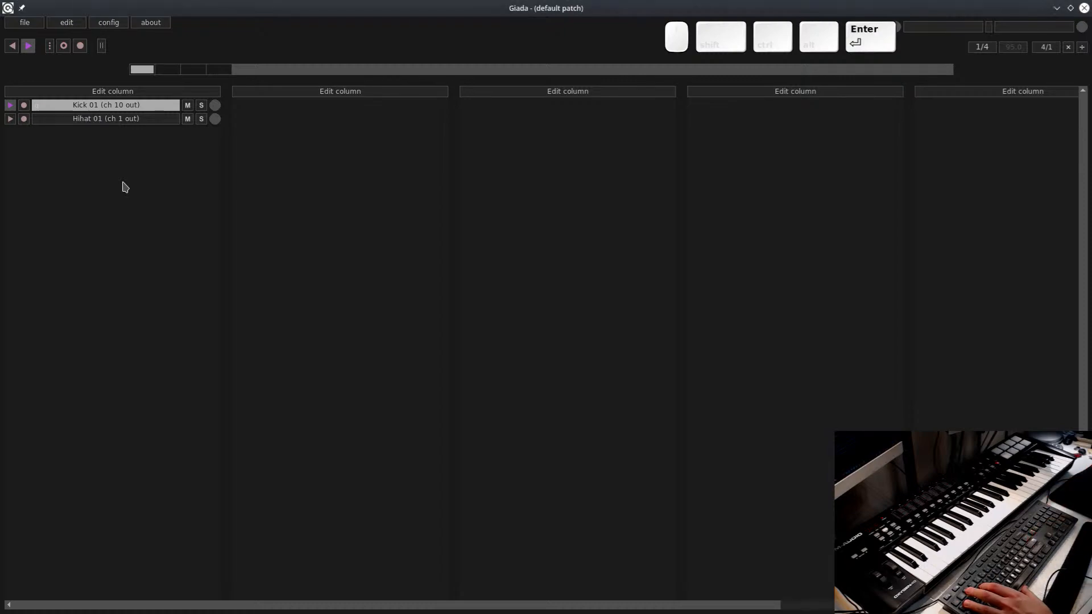
Assign the w key as keyboard input for the Hihat 01 channel and start the channel with it
{"action": "left_click", "coordinate": [95, 118]}
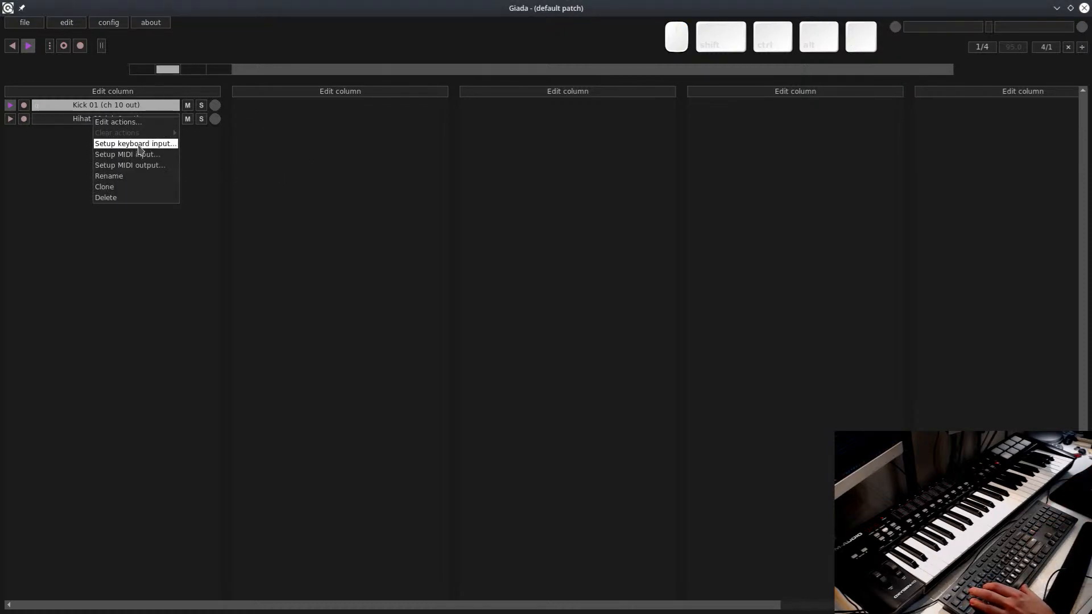
{"action": "left_click", "coordinate": [120, 143]}
{"action": "key", "text": "w"}
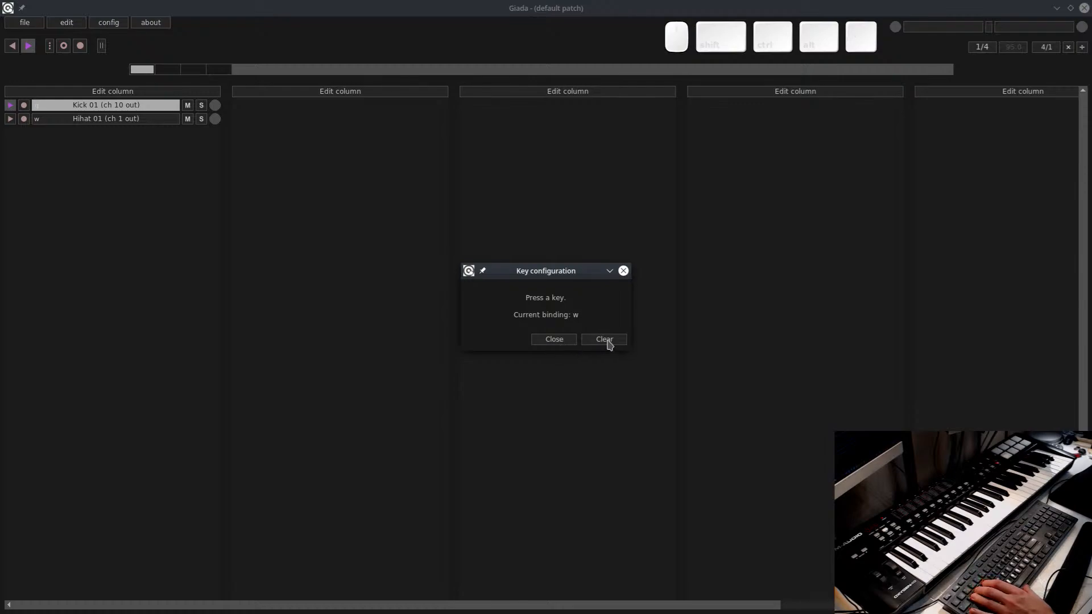
{"action": "left_click", "coordinate": [555, 340]}
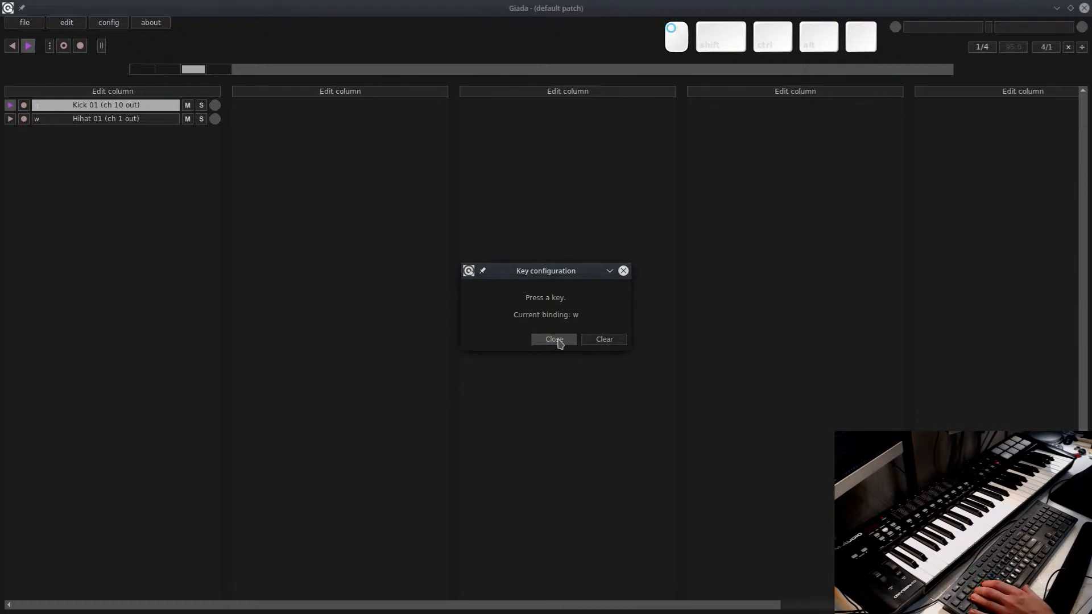
{"action": "key", "text": "w"}
Set the MIDI output of the Hihat 01 channel to Channel 10
{"action": "right_click", "coordinate": [106, 120]}
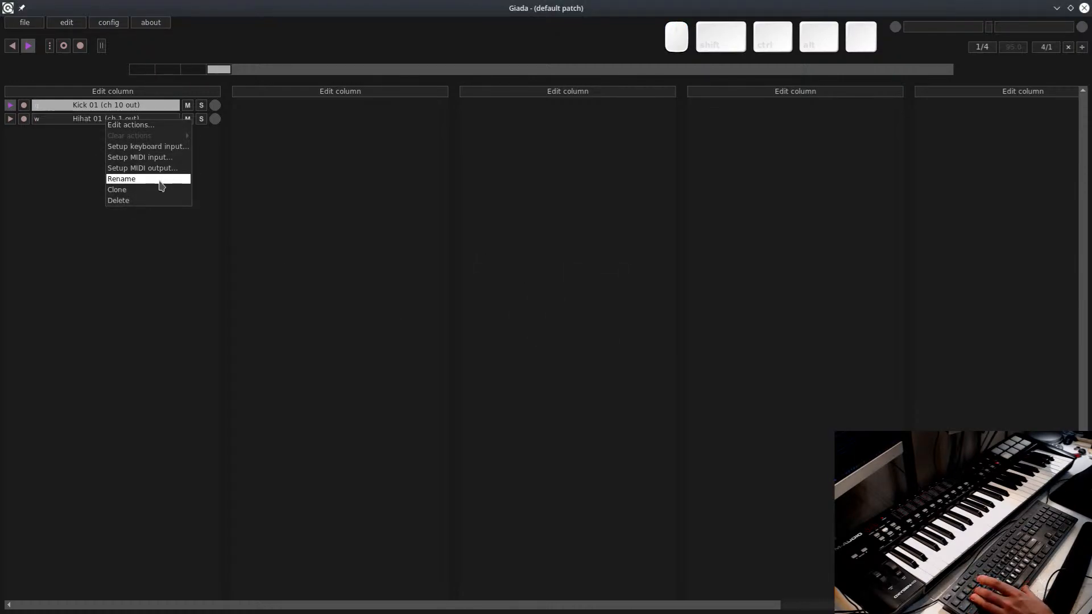
{"action": "left_click", "coordinate": [166, 168]}
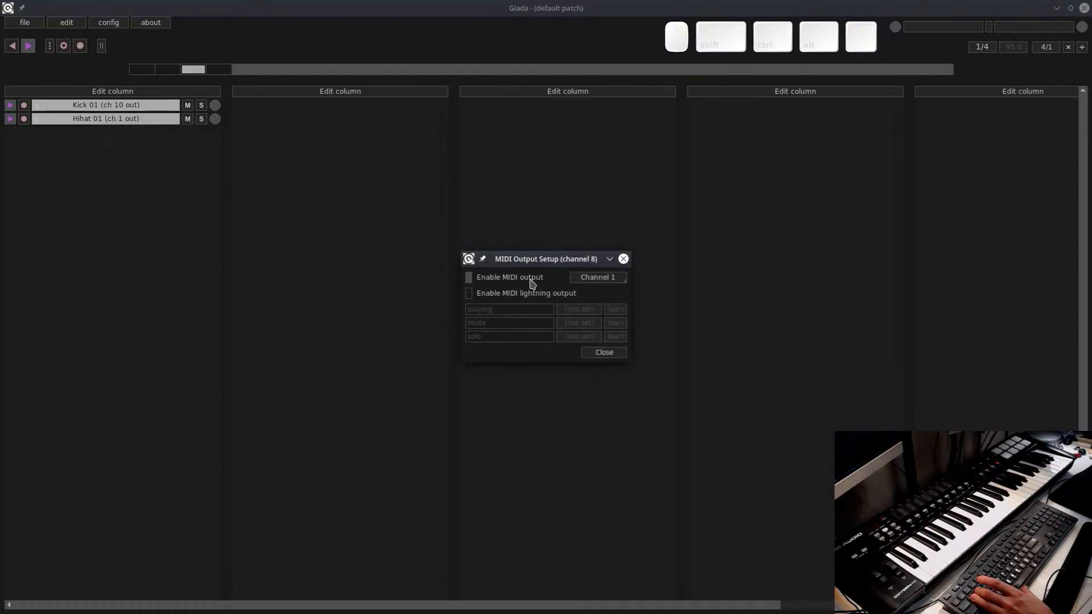
{"action": "left_click", "coordinate": [597, 278]}
{"action": "left_click", "coordinate": [600, 373]}
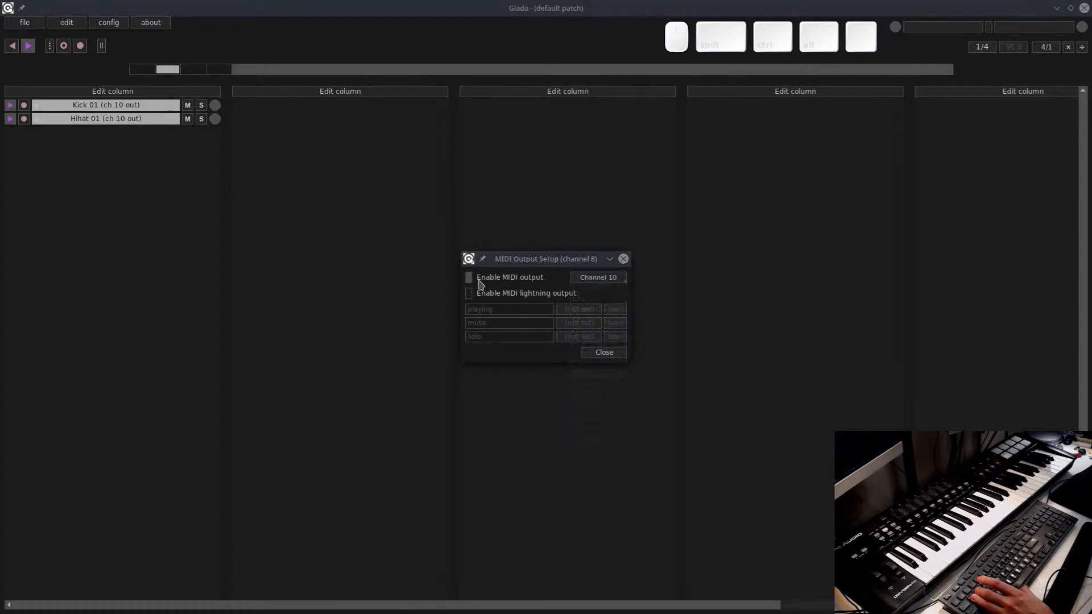
{"action": "left_click", "coordinate": [601, 353]}
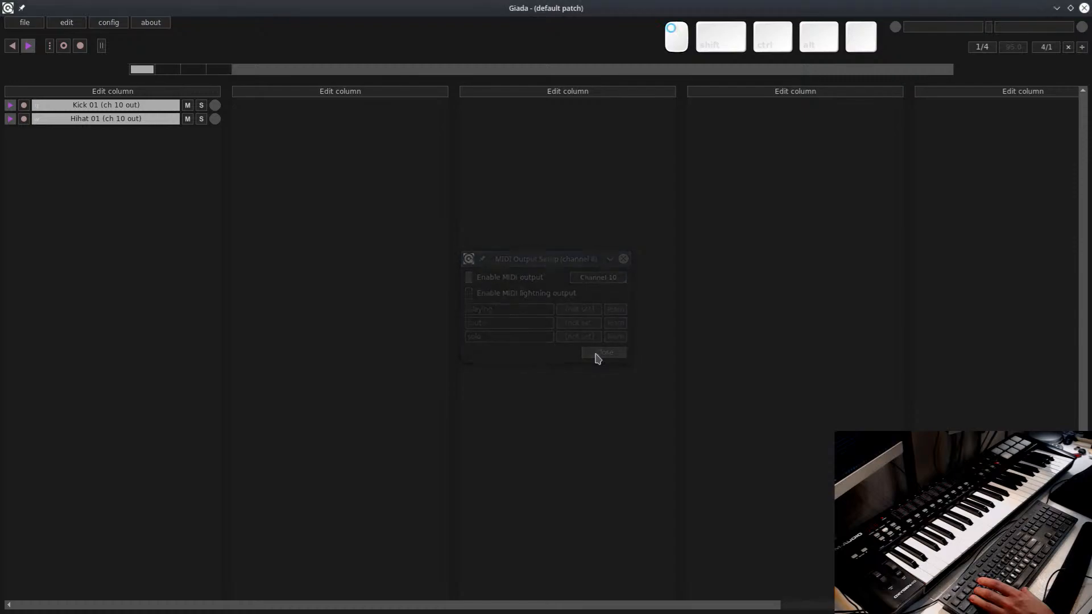
Set the grid resolution to 16 in the Hihat 01 channel's action editor and close the editor
{"action": "left_click", "coordinate": [128, 121]}
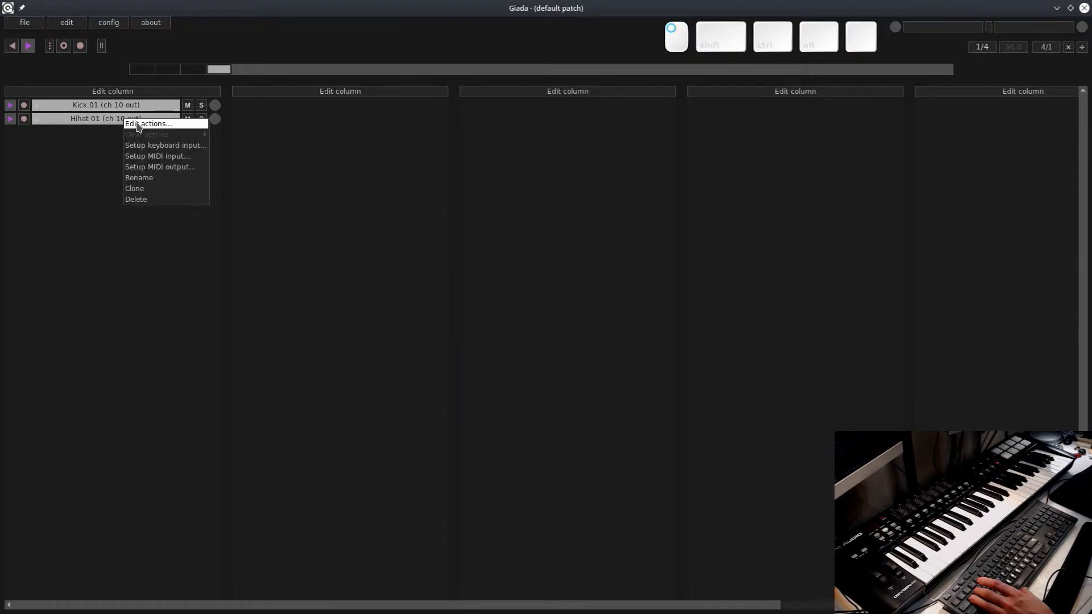
{"action": "left_click", "coordinate": [132, 123]}
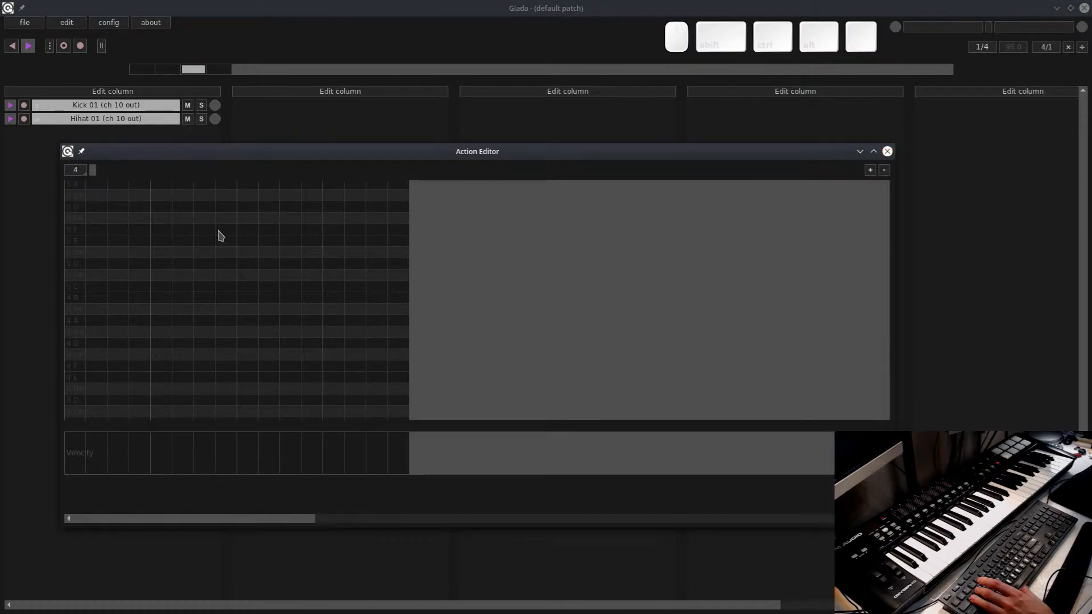
{"action": "left_click", "coordinate": [75, 170]}
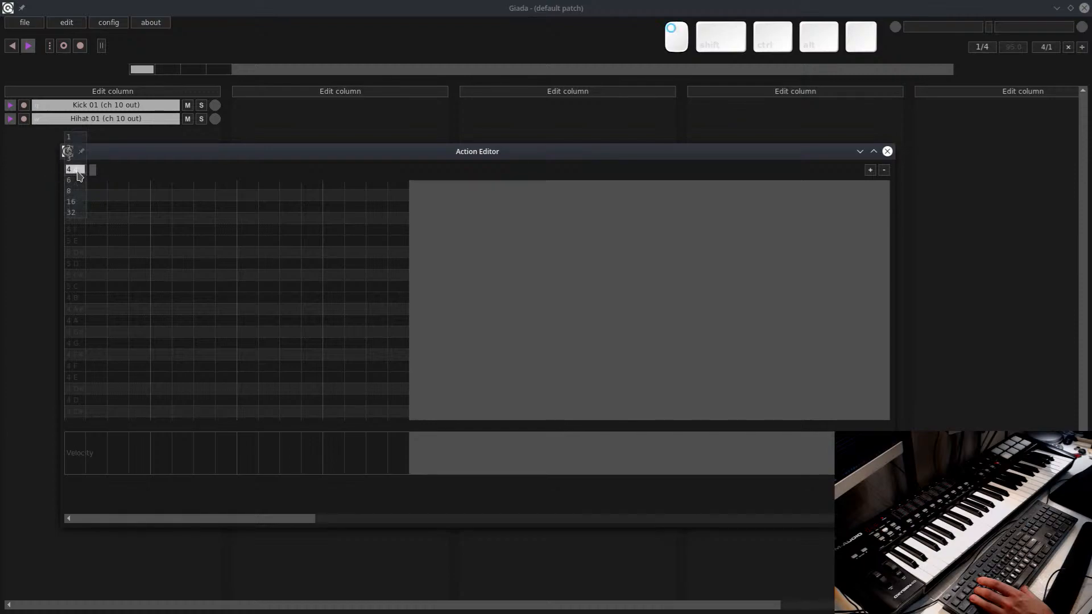
{"action": "left_click", "coordinate": [70, 204]}
{"action": "left_click_drag", "start_coordinate": [176, 151], "coordinate": [297, 160]}
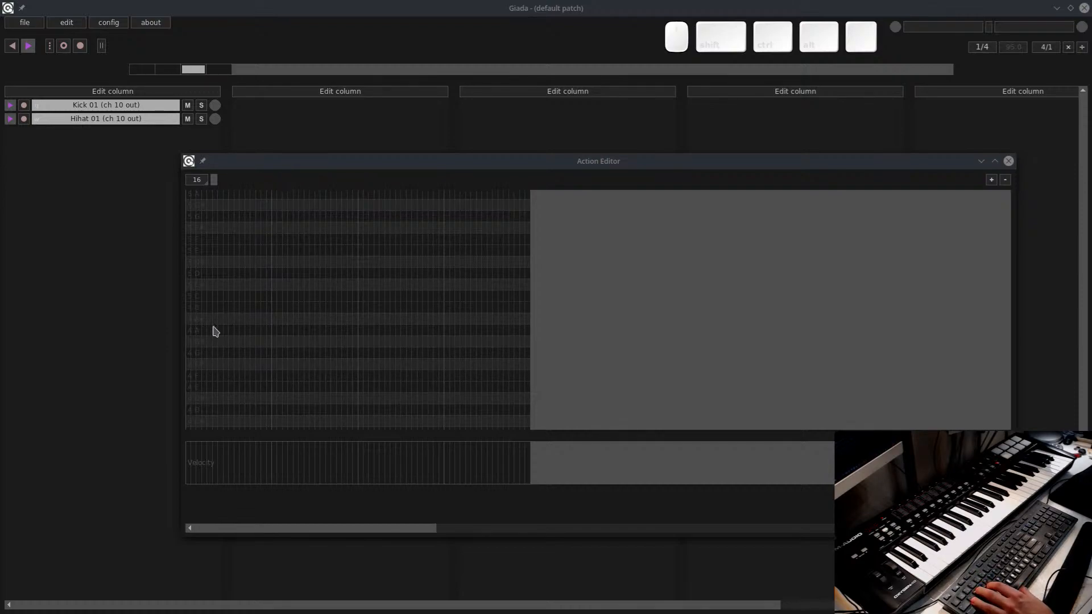
{"action": "scroll", "coordinate": [229, 393], "scroll_direction": "up", "scroll_amount": 4}
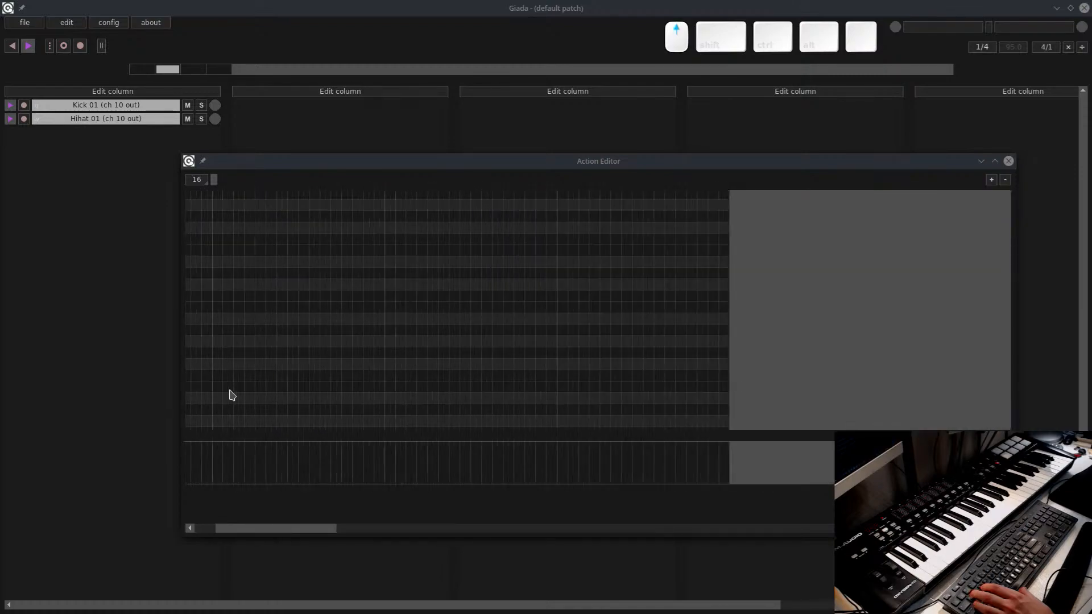
{"action": "scroll", "coordinate": [232, 395], "scroll_direction": "down", "scroll_amount": 4}
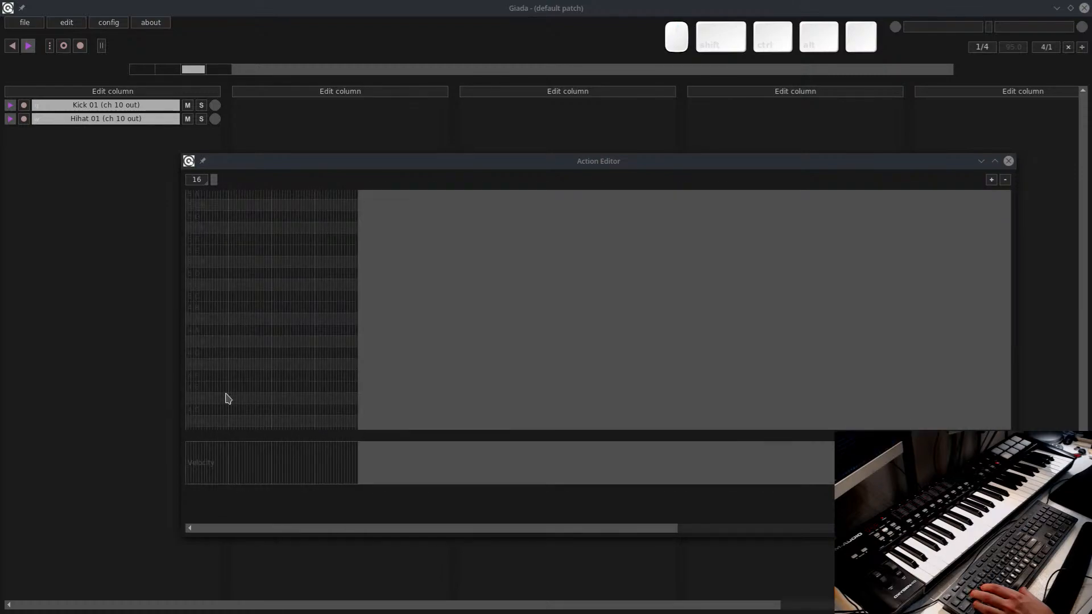
{"action": "left_click", "coordinate": [1008, 162]}
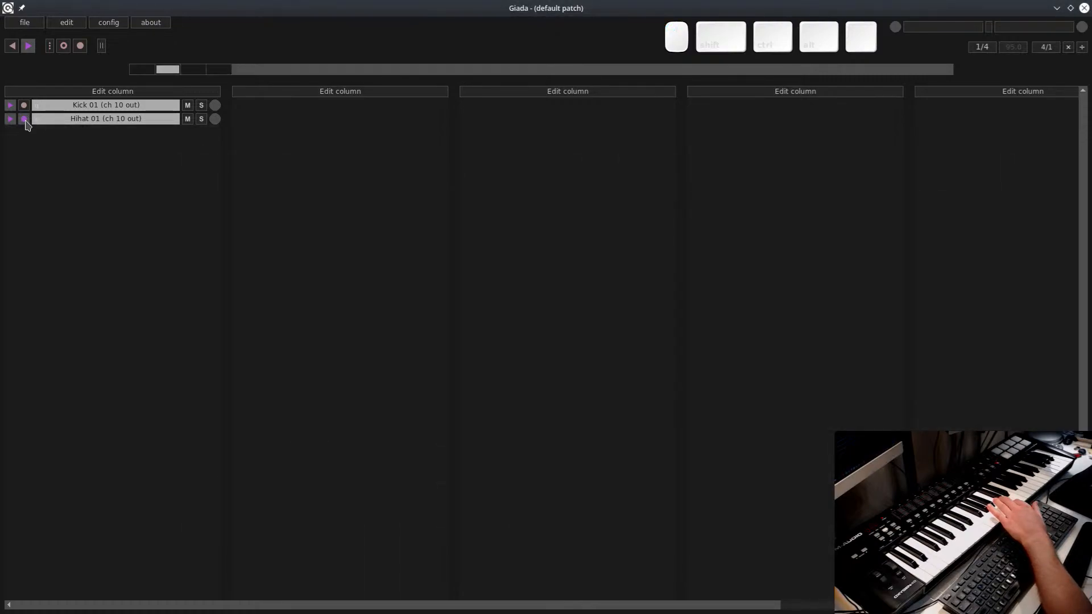
Arm the Hihat 01 channel for MIDI input and switch its playback off and on again
{"action": "left_click", "coordinate": [24, 120]}
{"action": "right_click", "coordinate": [42, 121]}
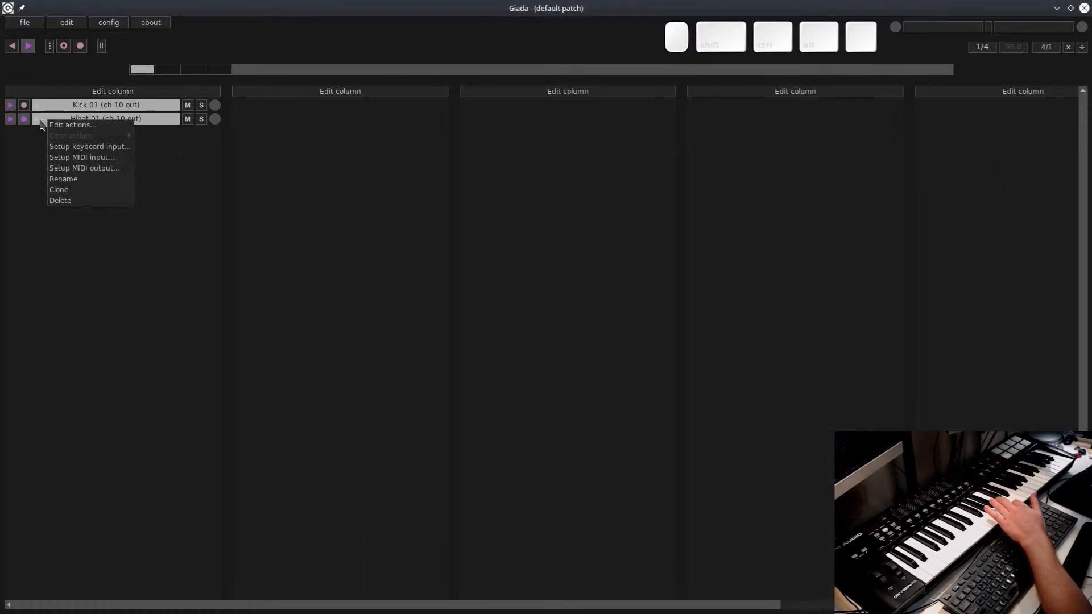
{"action": "left_click", "coordinate": [11, 124]}
{"action": "left_click", "coordinate": [11, 121]}
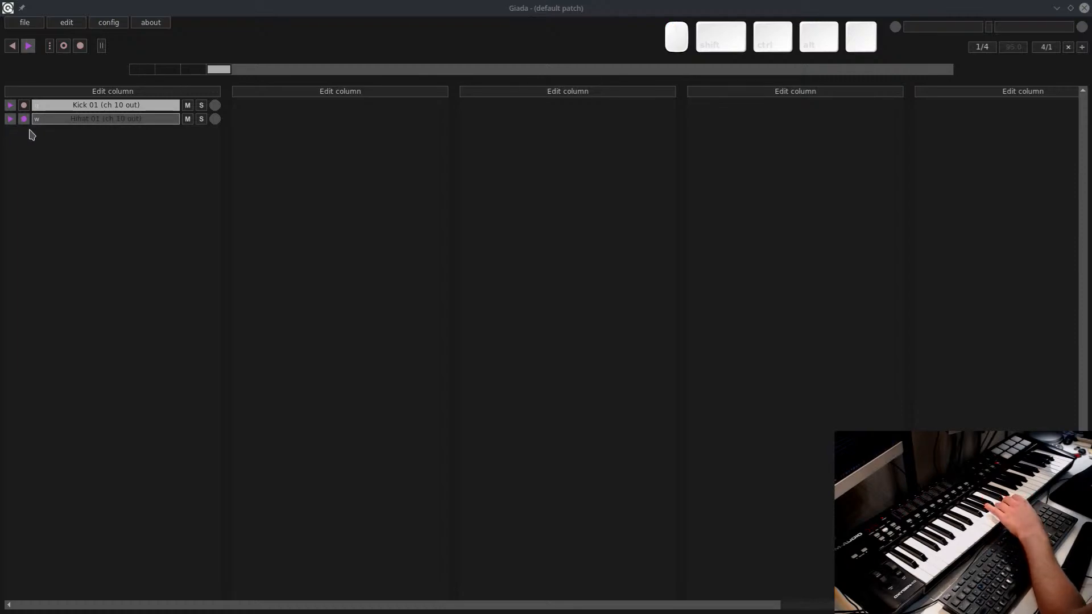
Record a live hi-hat pattern as actions on the armed Hihat 01 channel and stop the recording
{"action": "left_click", "coordinate": [82, 47]}
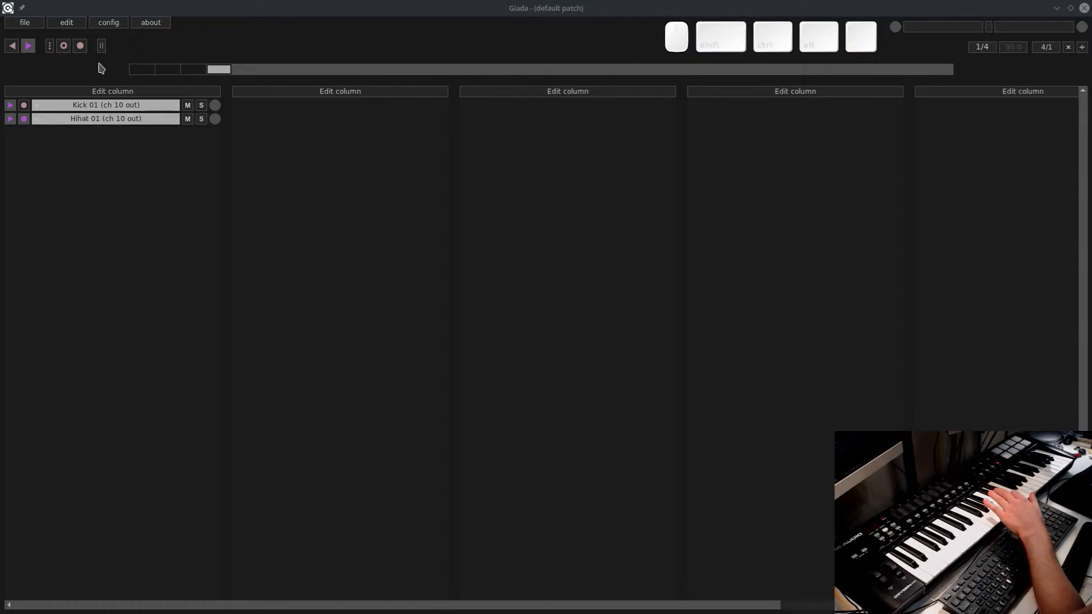
{"action": "left_click", "coordinate": [64, 49]}
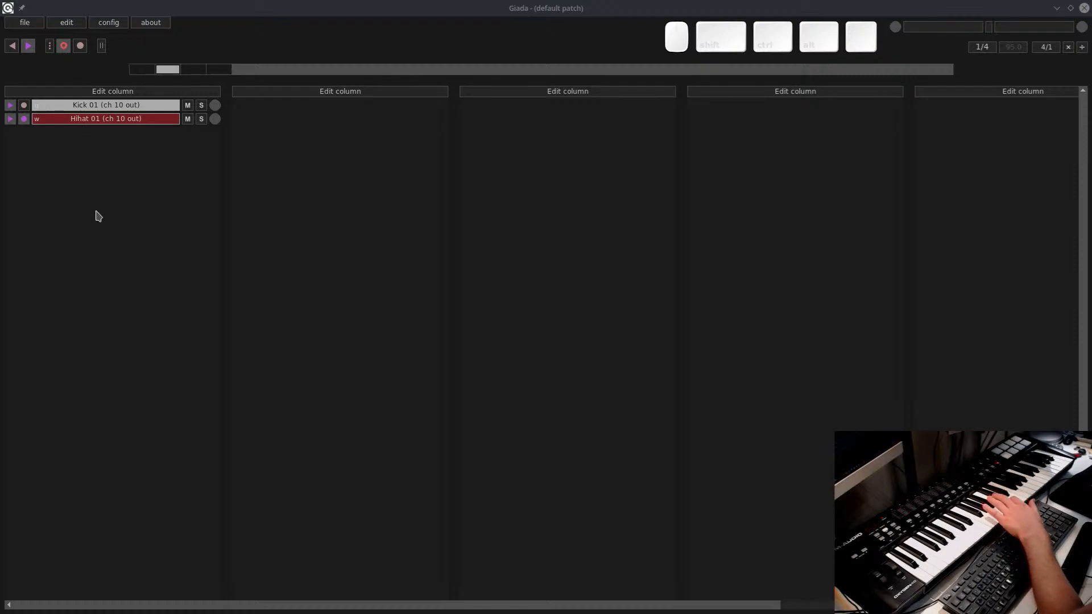
{"action": "left_click", "coordinate": [60, 49]}
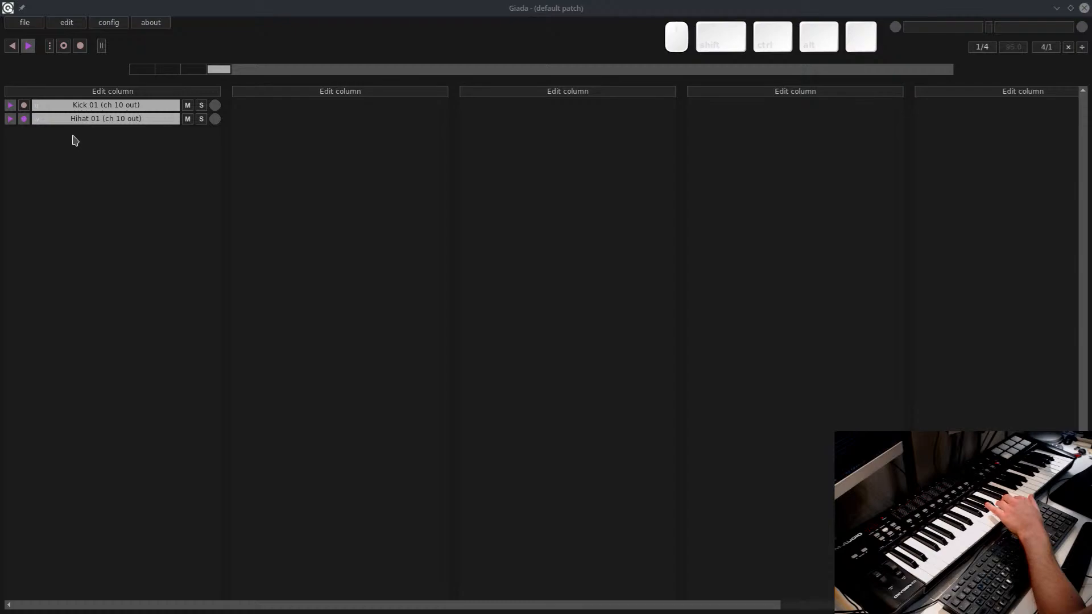
Examine the timing and velocity of the recorded hi-hat notes in the Hihat 01 channel's action editor
{"action": "left_click", "coordinate": [92, 119]}
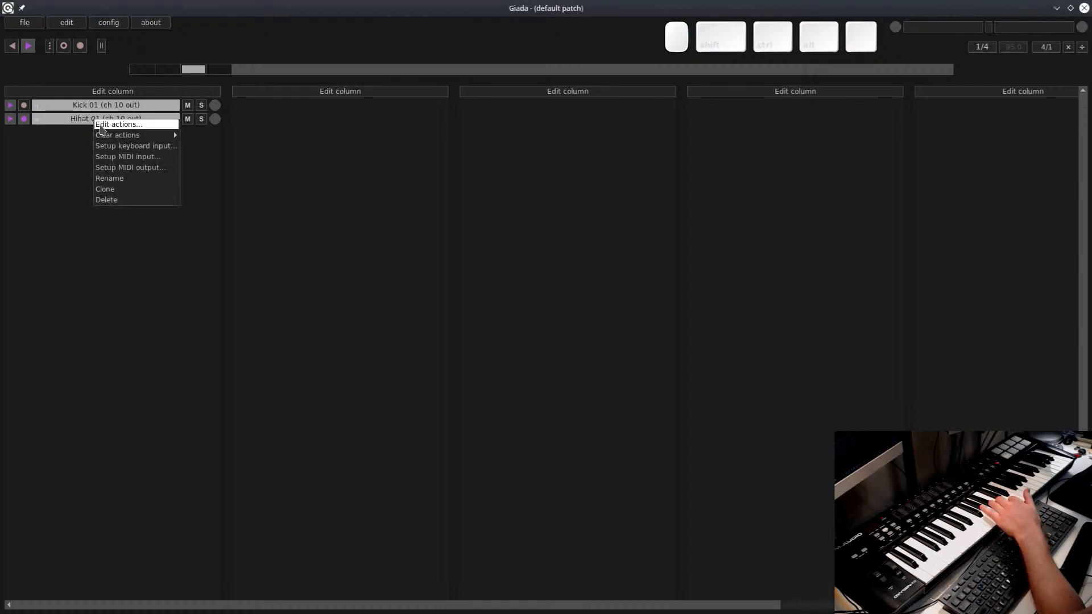
{"action": "left_click", "coordinate": [120, 123]}
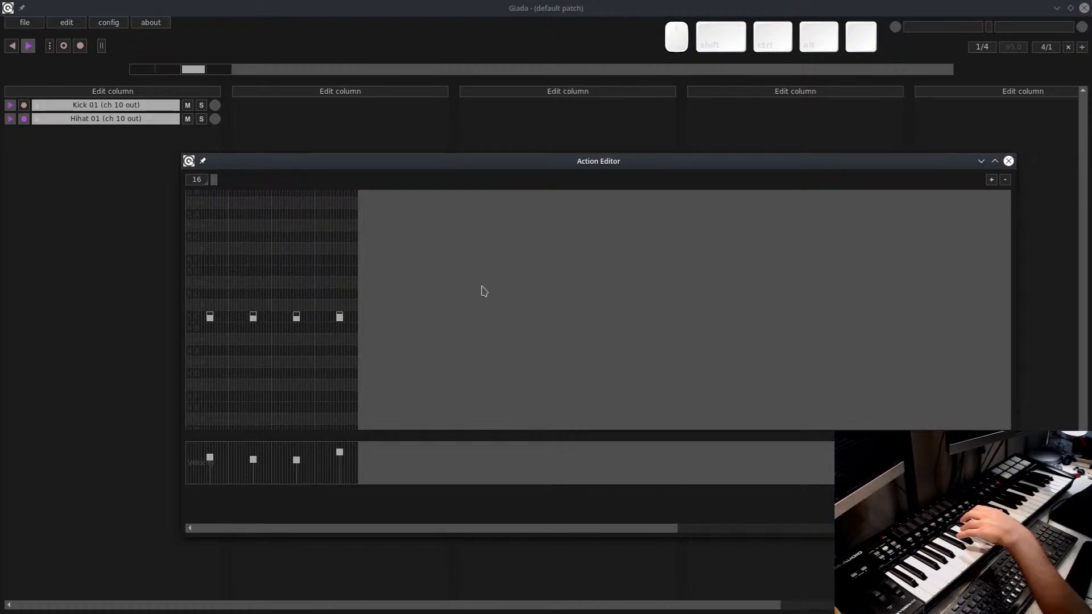
{"action": "left_click", "coordinate": [318, 49]}
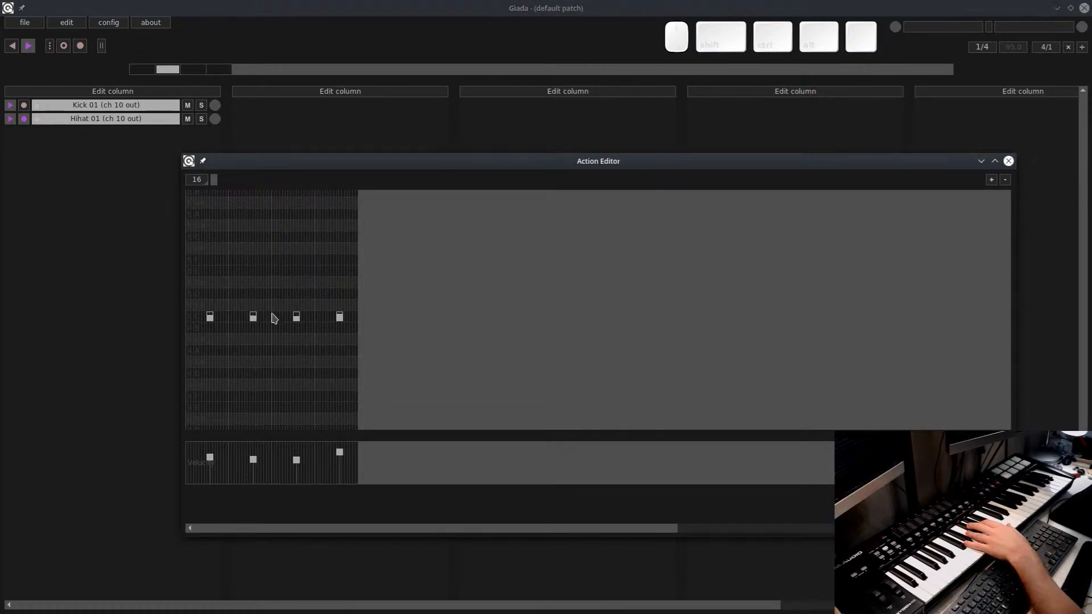
{"action": "scroll", "coordinate": [307, 372], "scroll_direction": "up", "scroll_amount": 1}
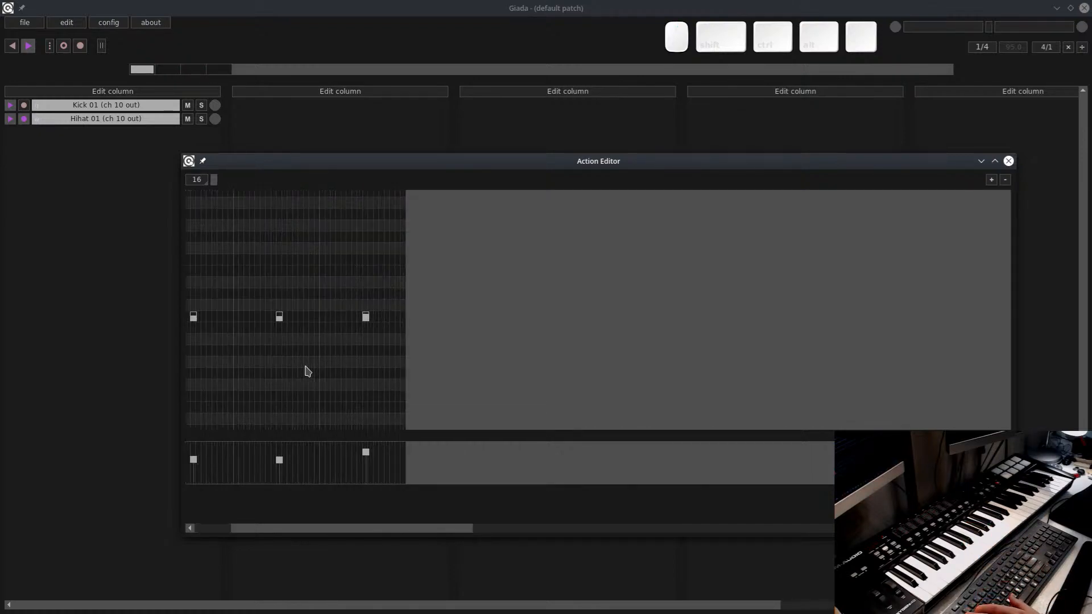
{"action": "scroll", "coordinate": [302, 370], "scroll_direction": "up", "scroll_amount": 2}
{"action": "left_click_drag", "start_coordinate": [294, 525], "coordinate": [128, 556]}
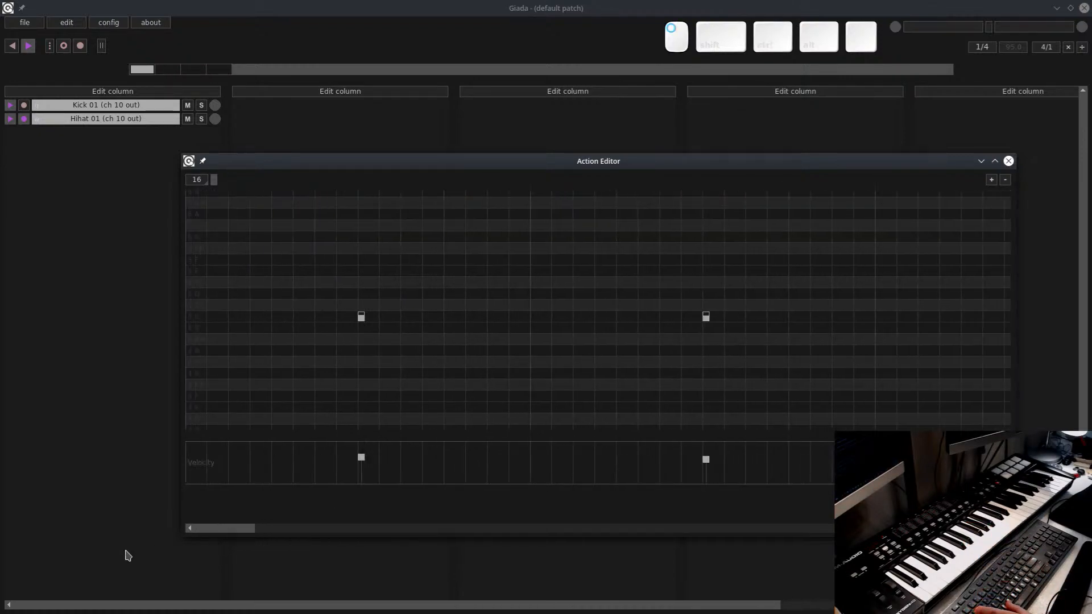
{"action": "scroll", "coordinate": [340, 319], "scroll_direction": "down", "scroll_amount": 1}
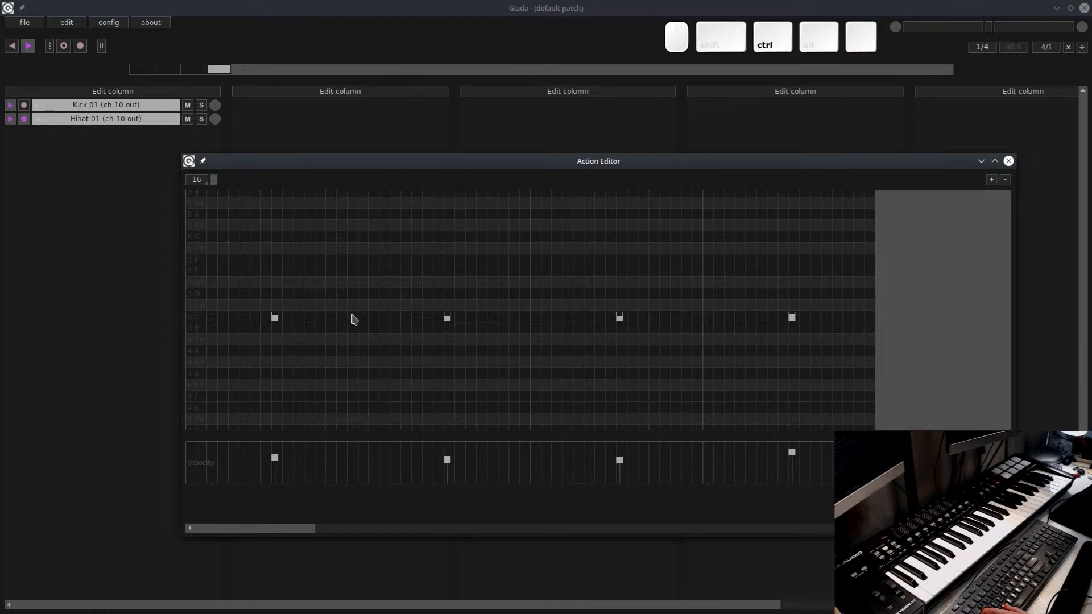
{"action": "scroll", "coordinate": [267, 324], "scroll_direction": "up", "scroll_amount": 2}
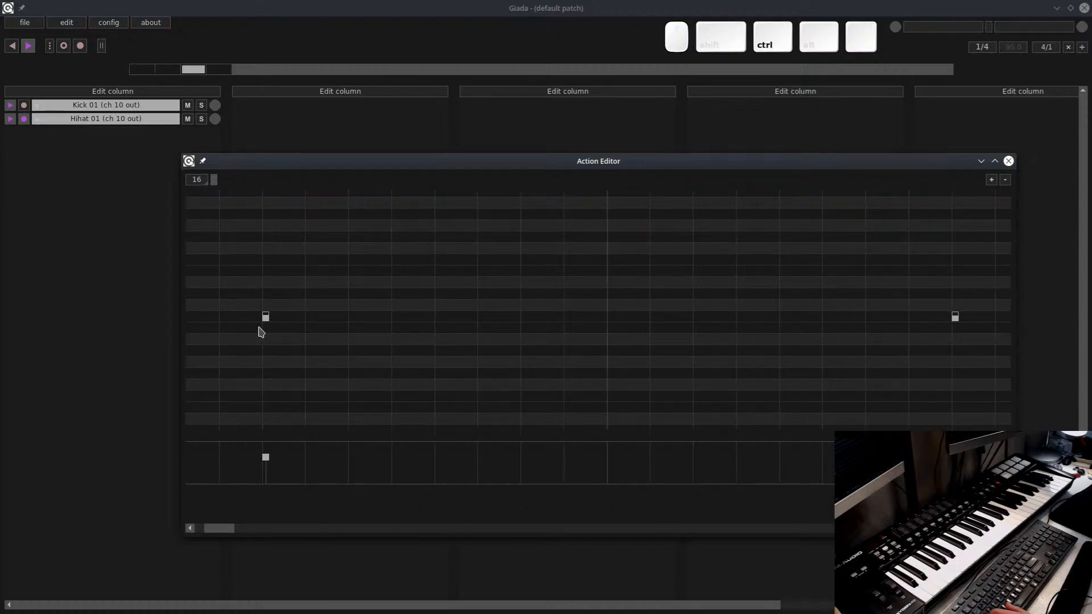
{"action": "scroll", "coordinate": [258, 329], "scroll_direction": "down", "scroll_amount": 4}
{"action": "scroll", "coordinate": [207, 344], "scroll_direction": "up", "scroll_amount": 1}
{"action": "scroll", "coordinate": [219, 344], "scroll_direction": "up", "scroll_amount": 1}
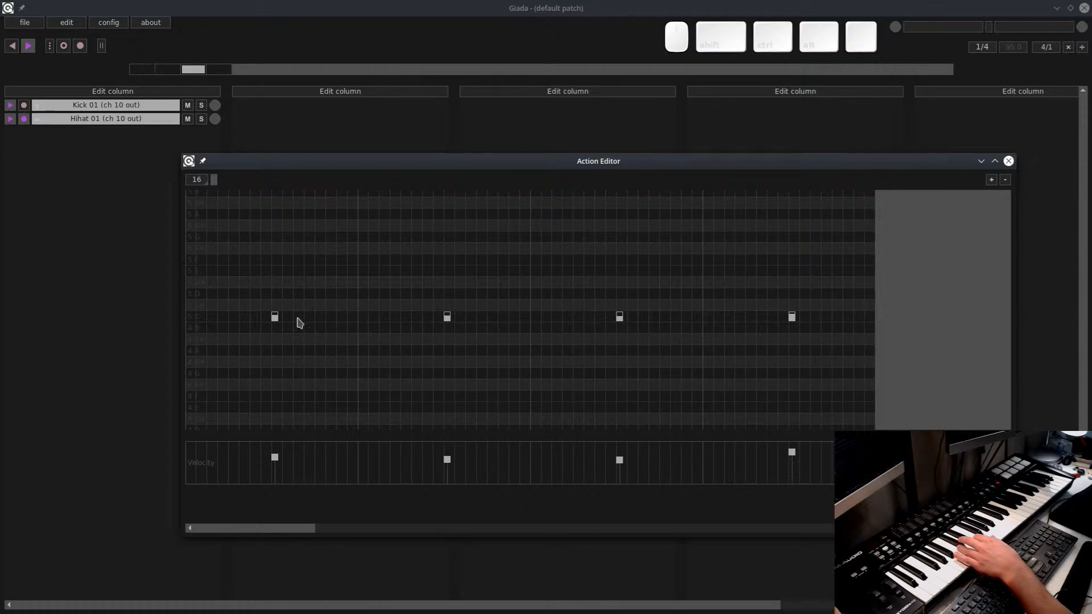
Try adding a note between the first two hi-hat hits and shifting it along the same pitch row, and delete it
{"action": "left_click", "coordinate": [310, 315]}
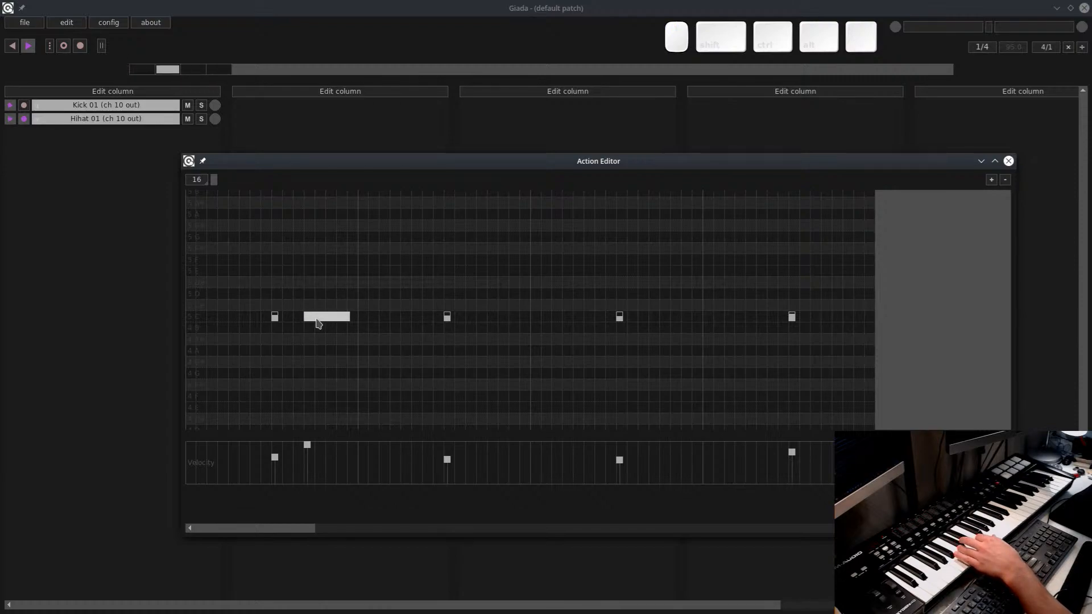
{"action": "left_click_drag", "start_coordinate": [318, 322], "coordinate": [335, 323]}
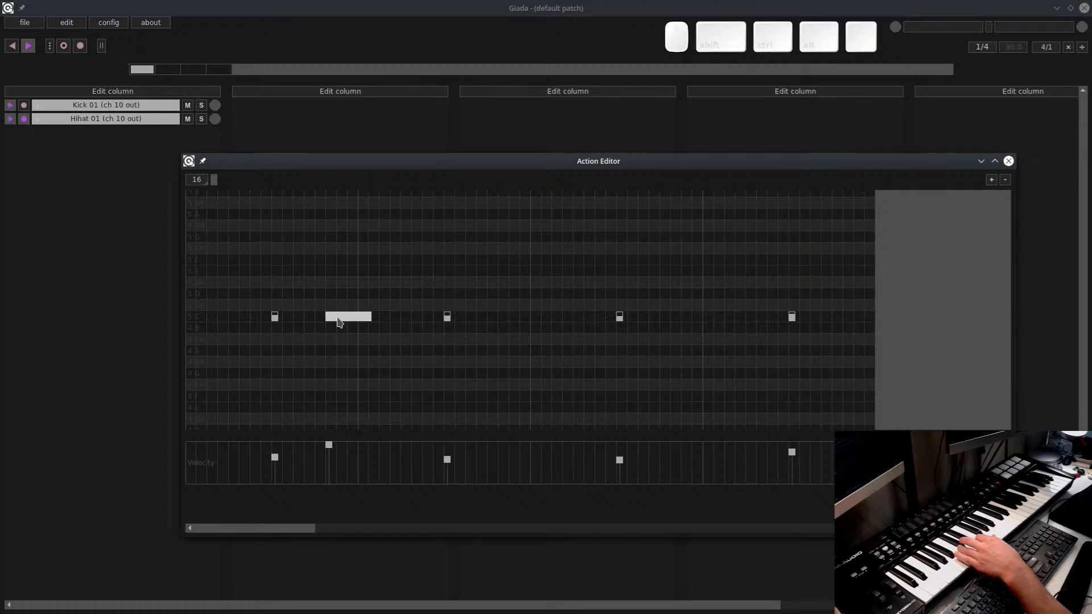
{"action": "left_click_drag", "start_coordinate": [349, 319], "coordinate": [367, 324]}
{"action": "right_click", "coordinate": [361, 322]}
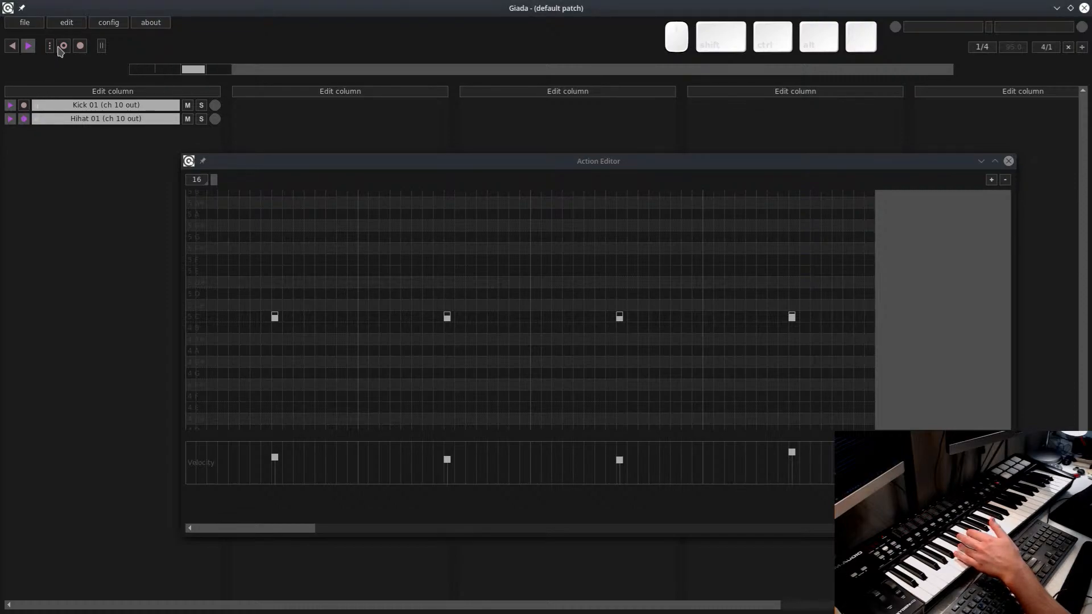
Record additional live notes as actions on the armed Hihat 01 channel, stop the recording and close the action editor
{"action": "left_click", "coordinate": [79, 49]}
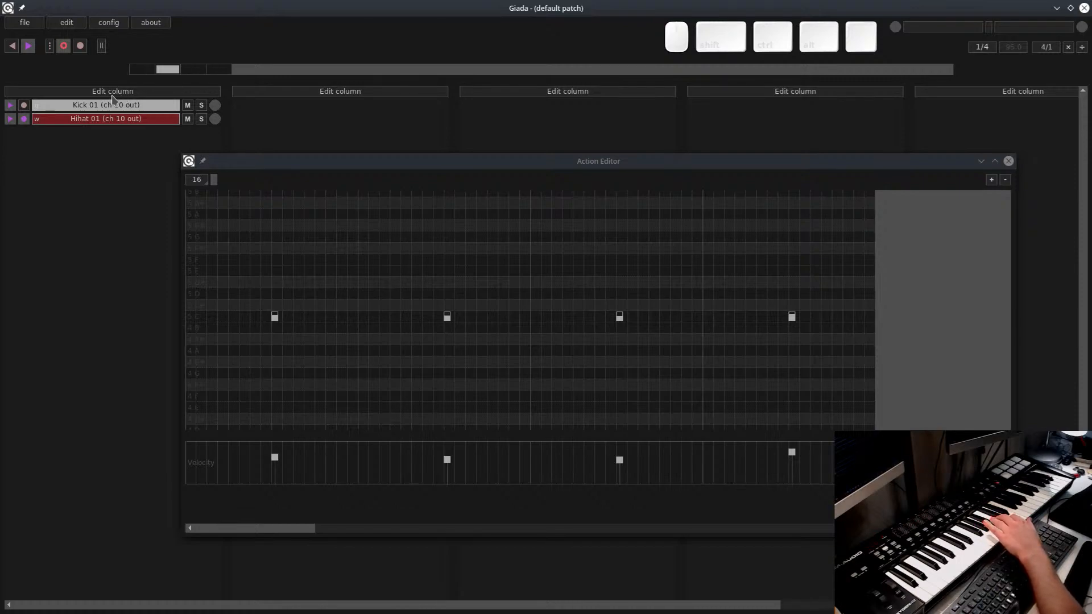
{"action": "left_click", "coordinate": [65, 45]}
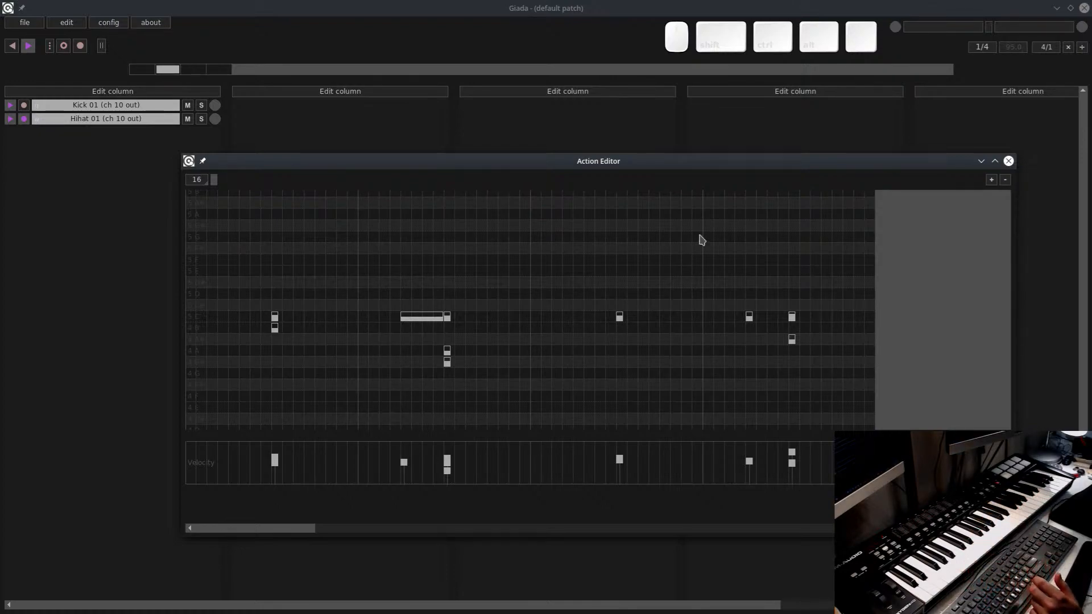
{"action": "left_click", "coordinate": [1008, 161]}
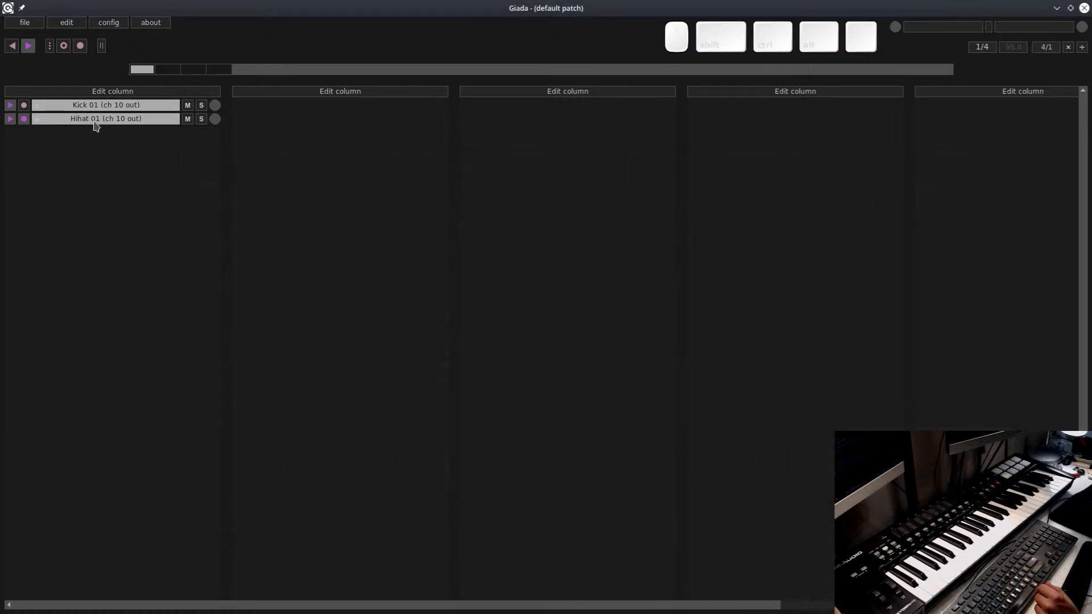
{"action": "right_click", "coordinate": [83, 121]}
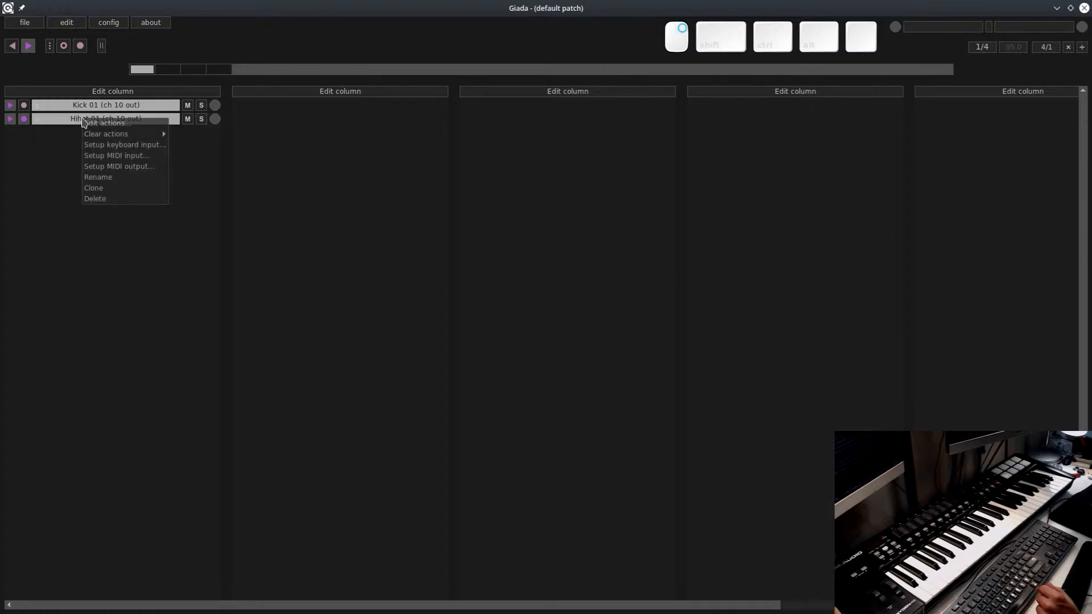
{"action": "left_click", "coordinate": [26, 149]}
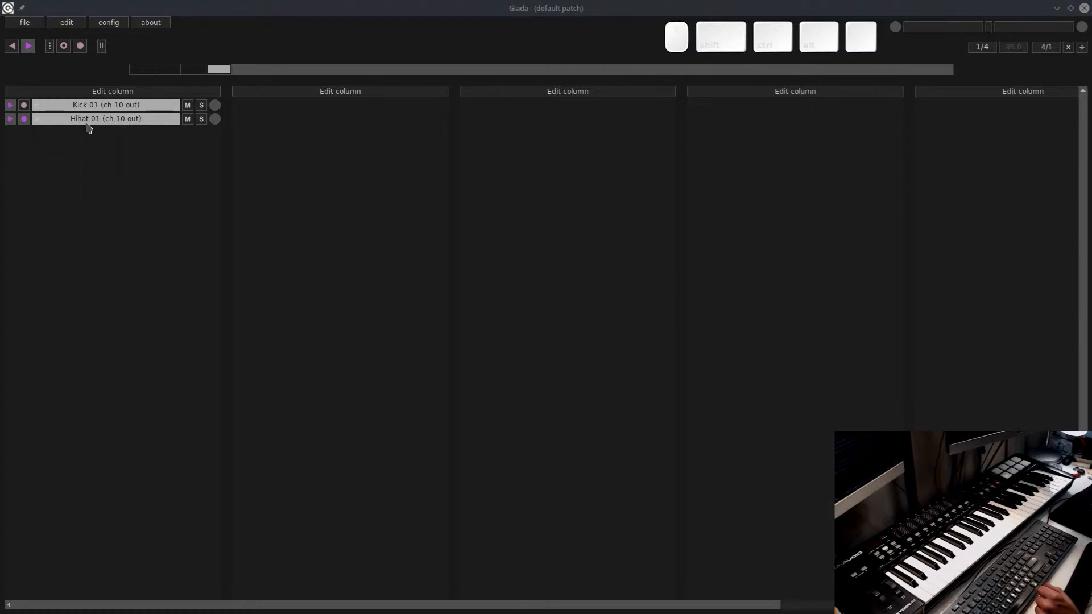
Add a MIDI channel below Hihat 01 in the first column and name it Snare 01
{"action": "left_click", "coordinate": [83, 90]}
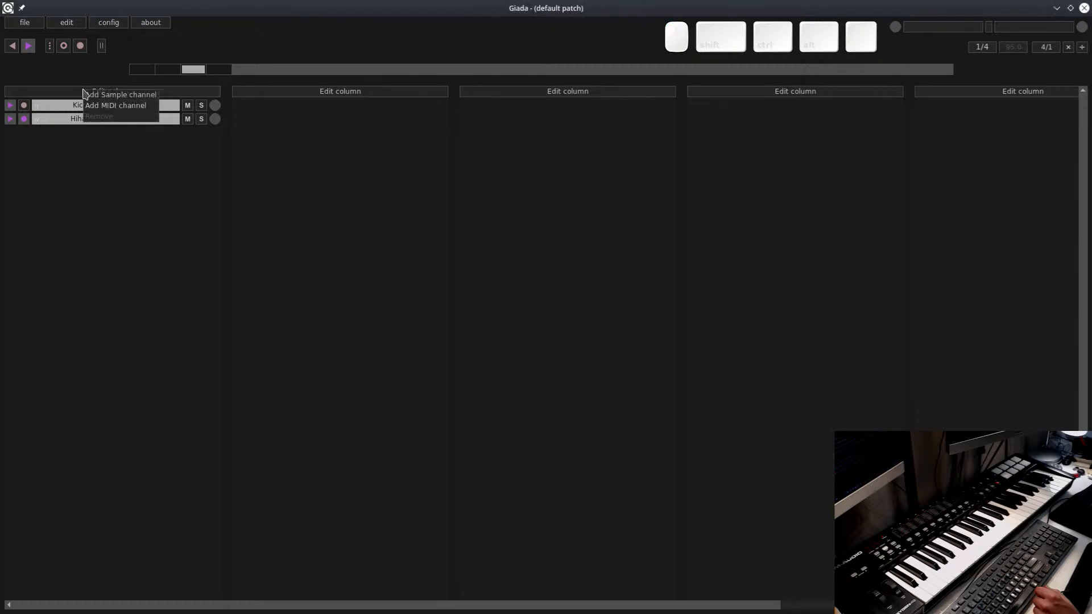
{"action": "left_click", "coordinate": [137, 114]}
{"action": "left_click", "coordinate": [106, 133]}
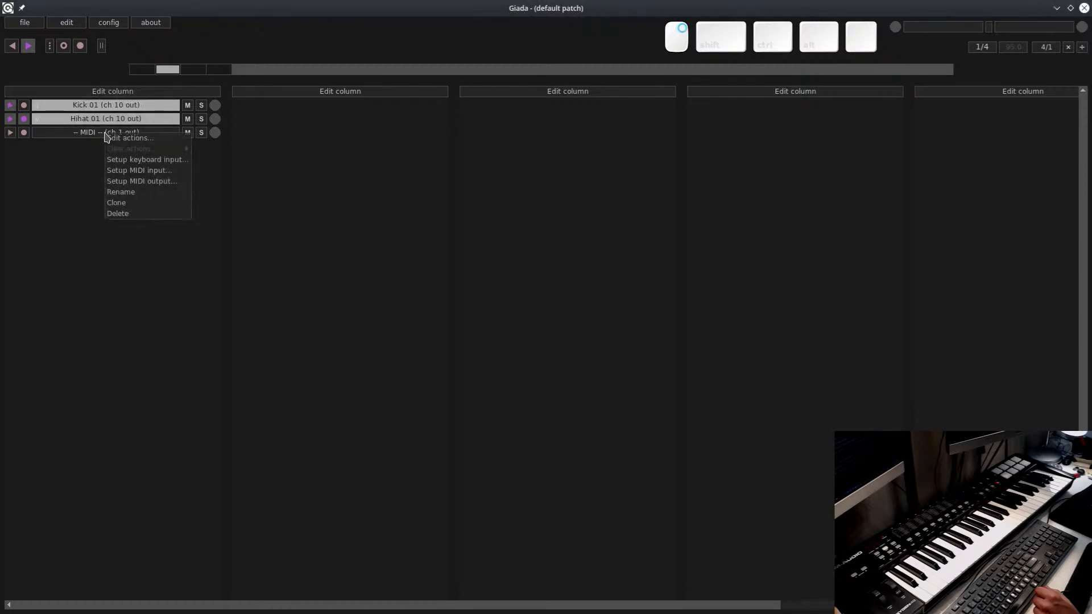
{"action": "left_click", "coordinate": [142, 195]}
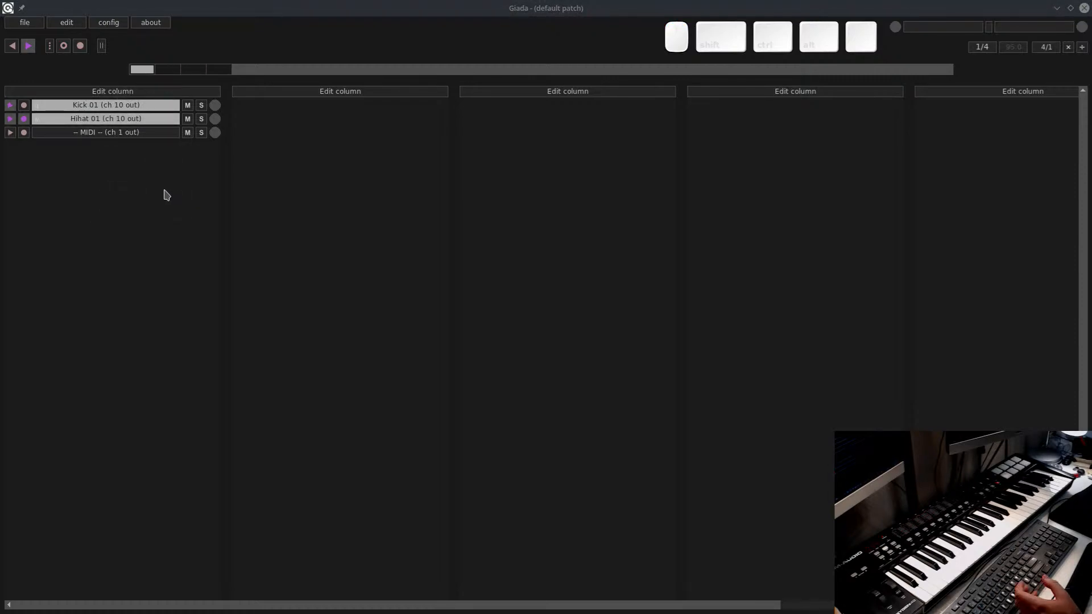
{"action": "type", "text": "R"}
{"action": "key", "text": "shift+s"}
{"action": "key", "text": "BackSpace"}
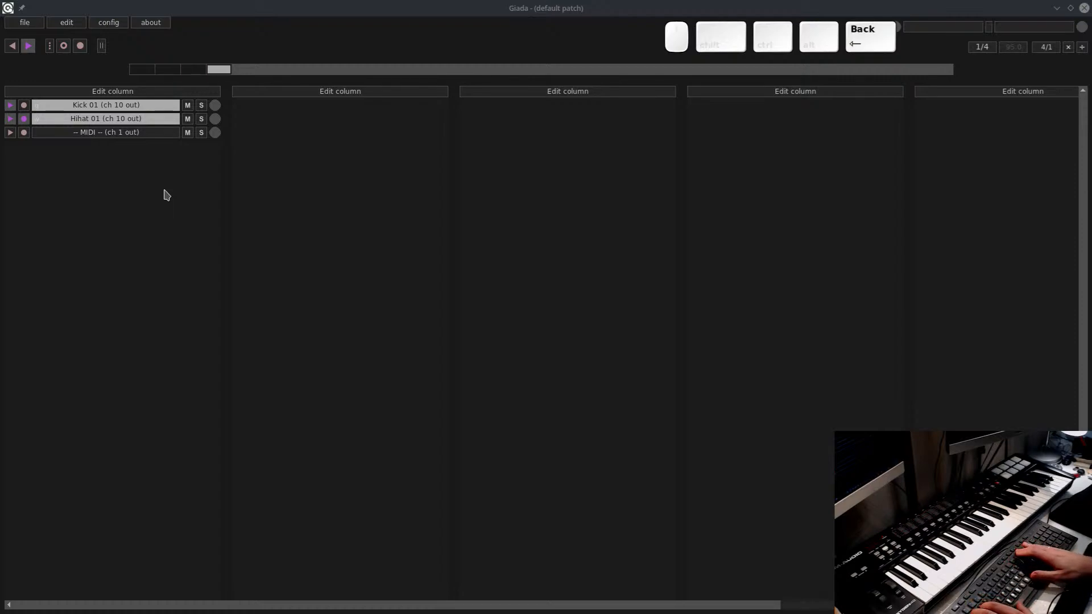
{"action": "key", "text": "space"}
{"action": "type", "text": "1"}
{"action": "key", "text": "Return"}
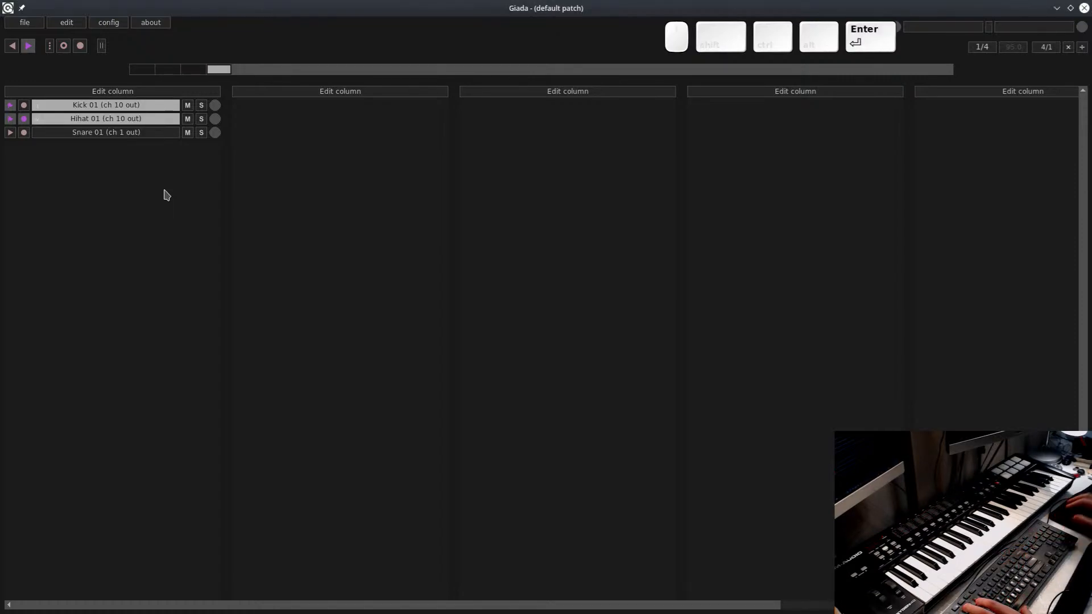
Assign the keyboard key e as the trigger of the Snare 01 channel
{"action": "right_click", "coordinate": [54, 135]}
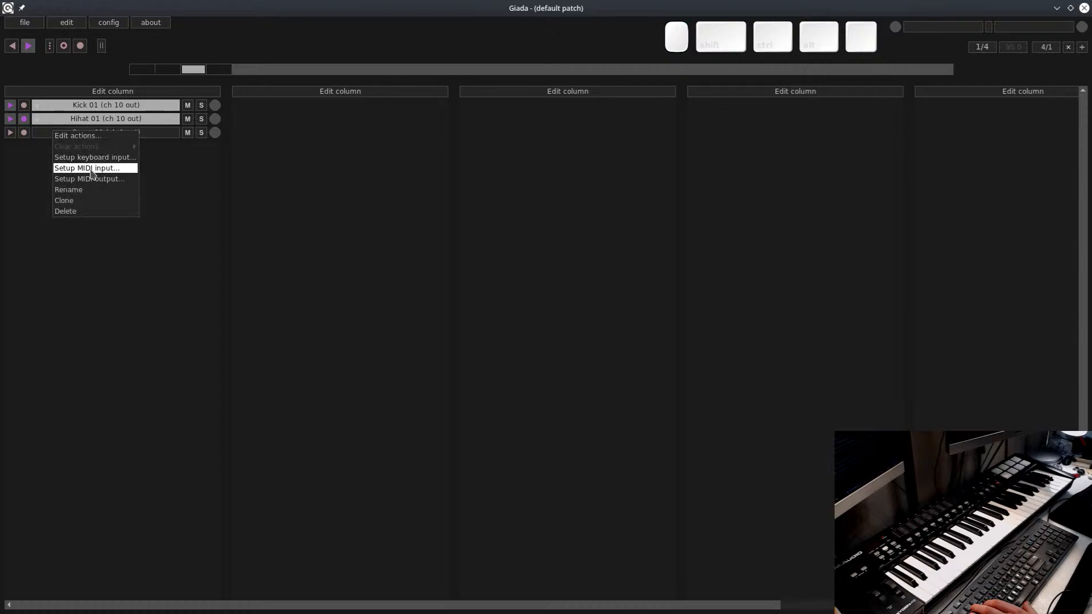
{"action": "left_click", "coordinate": [85, 155]}
{"action": "key", "text": "e"}
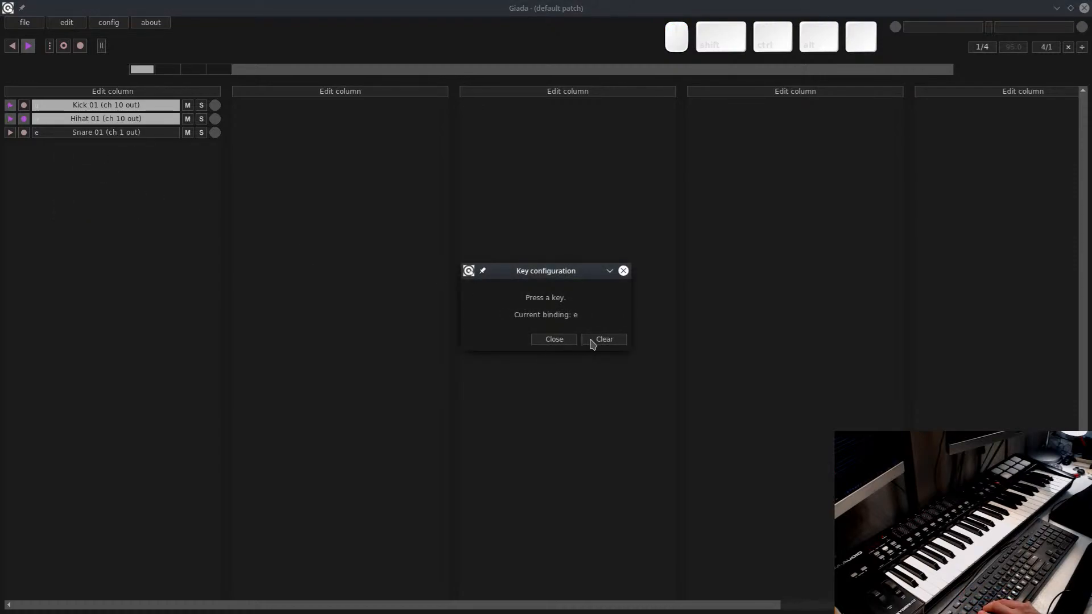
{"action": "left_click", "coordinate": [560, 340]}
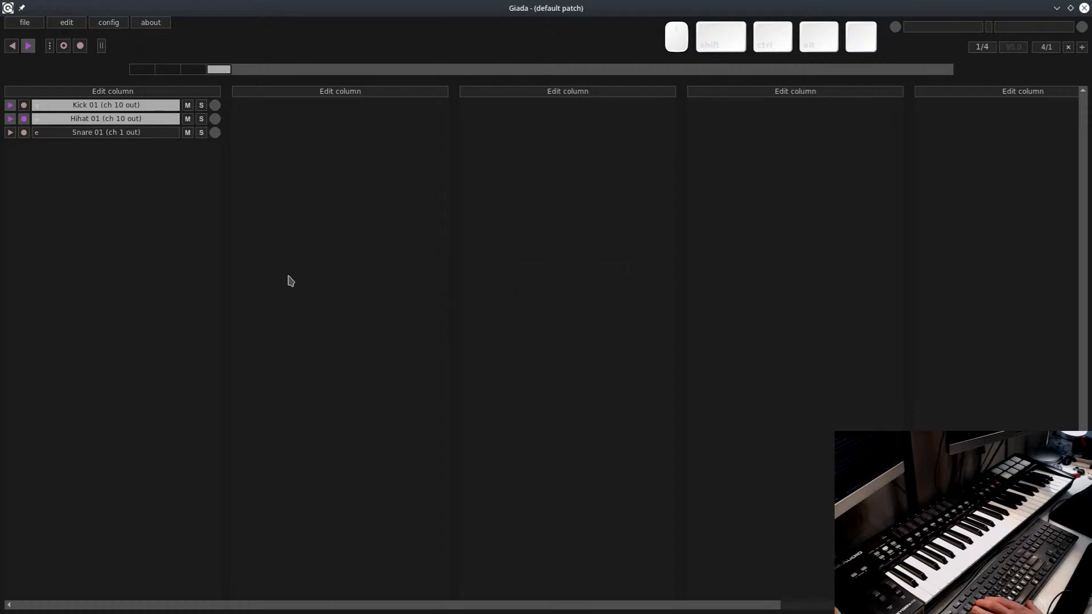
Enable MIDI output for the Snare 01 channel and route it to channel 10
{"action": "left_click", "coordinate": [69, 134]}
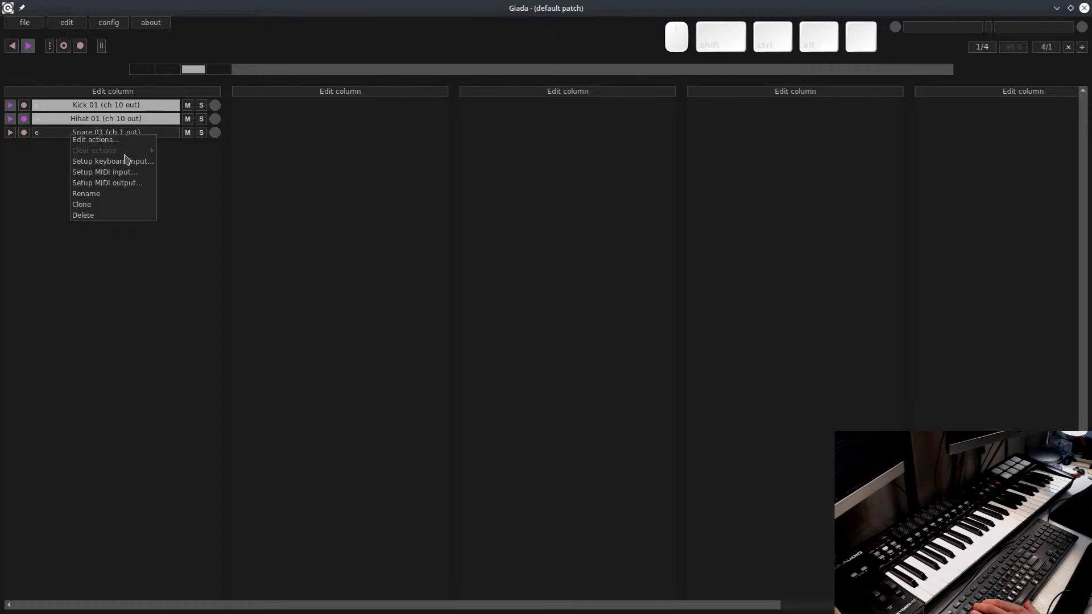
{"action": "left_click", "coordinate": [137, 185]}
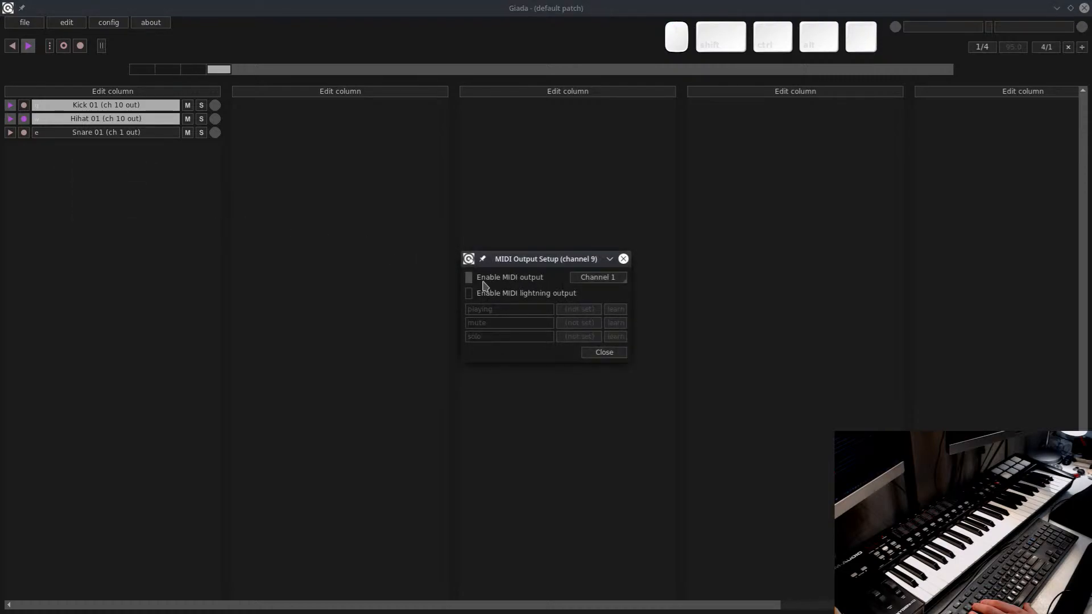
{"action": "left_click", "coordinate": [606, 279]}
{"action": "left_click", "coordinate": [591, 374]}
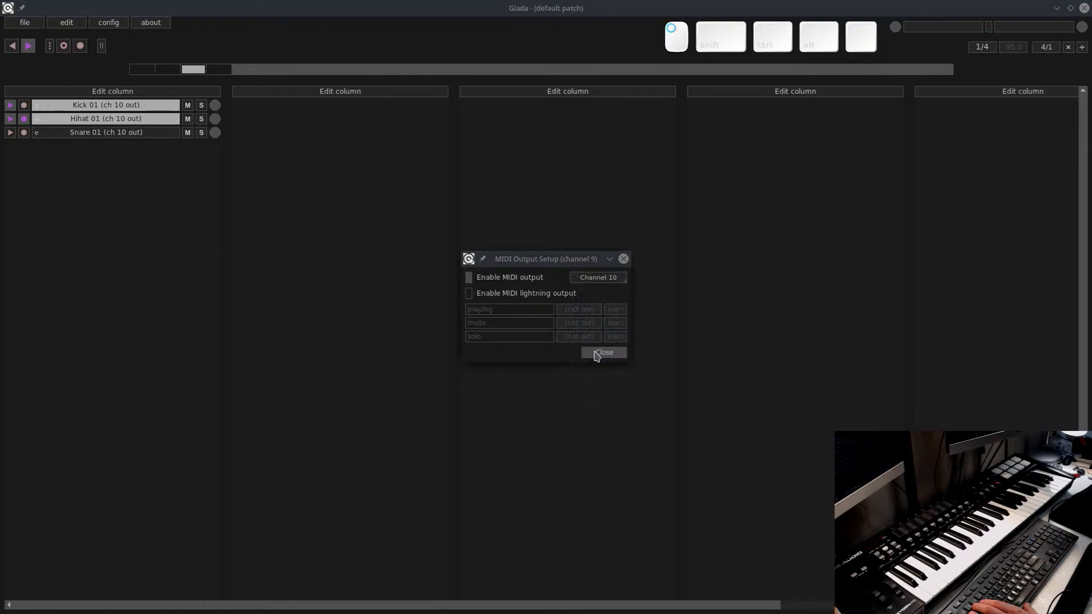
{"action": "left_click", "coordinate": [594, 352]}
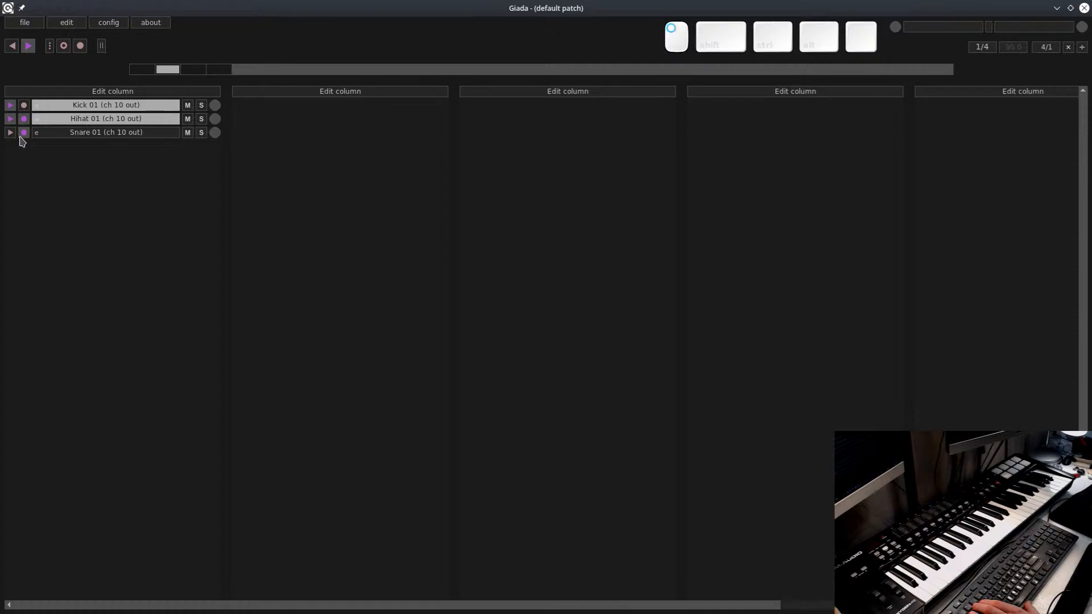
Leave only Snare 01 armed for MIDI input and record a live snare pattern as actions on it
{"action": "left_click", "coordinate": [24, 119]}
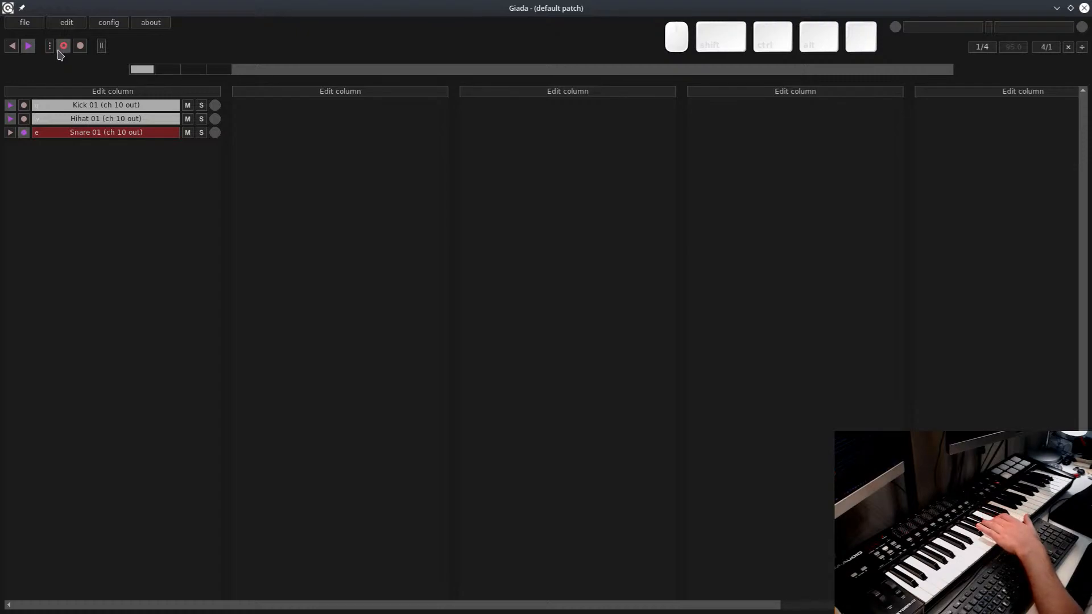
{"action": "left_click", "coordinate": [61, 47]}
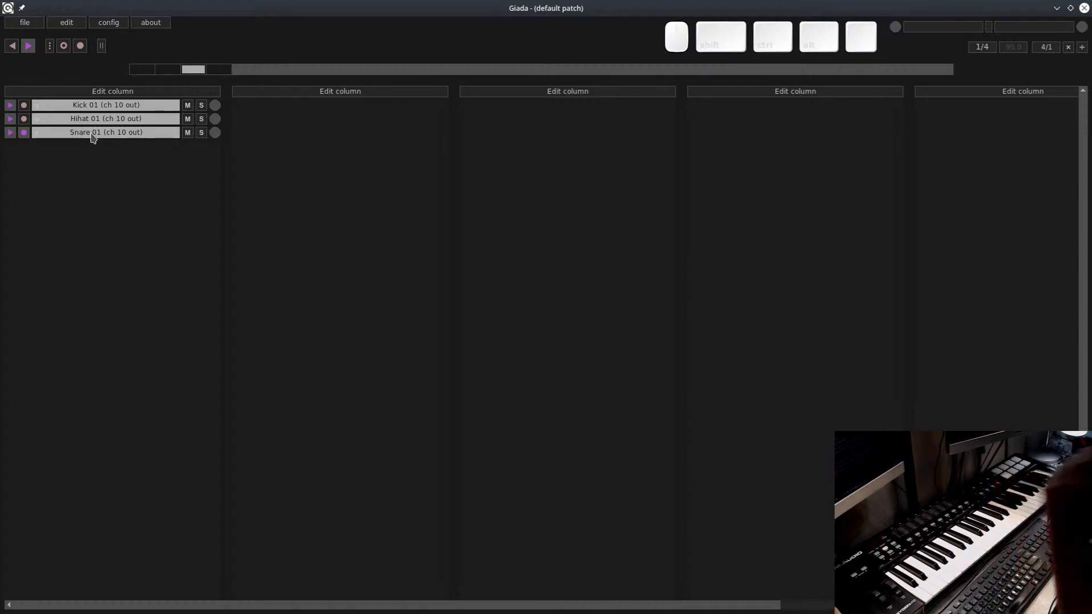
Switch to Carla and examine which notes trigger the drums in Geonkick's kit view
{"action": "left_click", "coordinate": [1057, 8]}
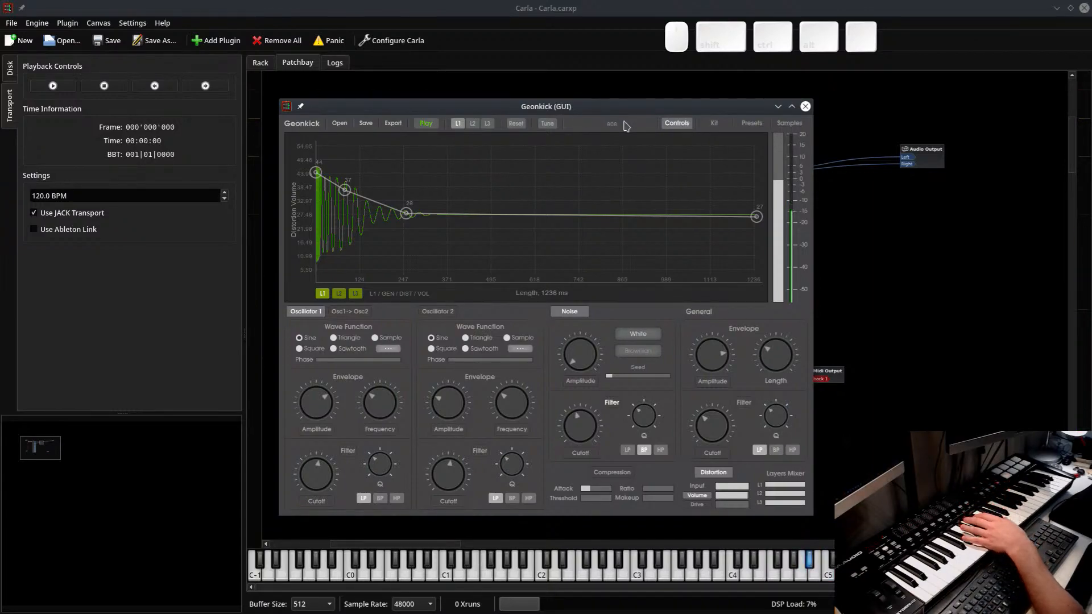
{"action": "left_click", "coordinate": [714, 123]}
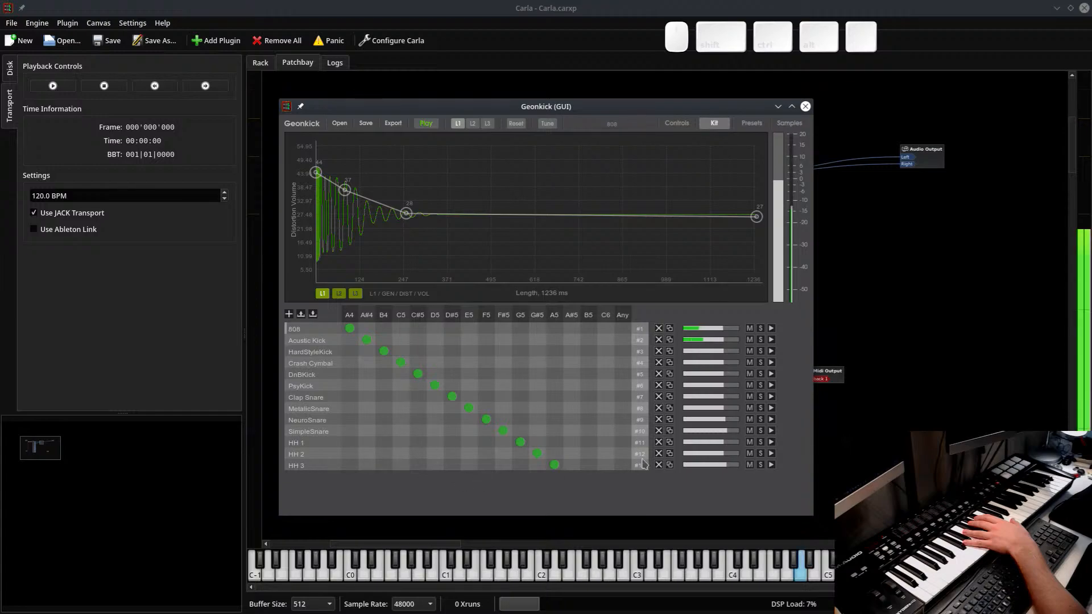
{"action": "left_click", "coordinate": [778, 107]}
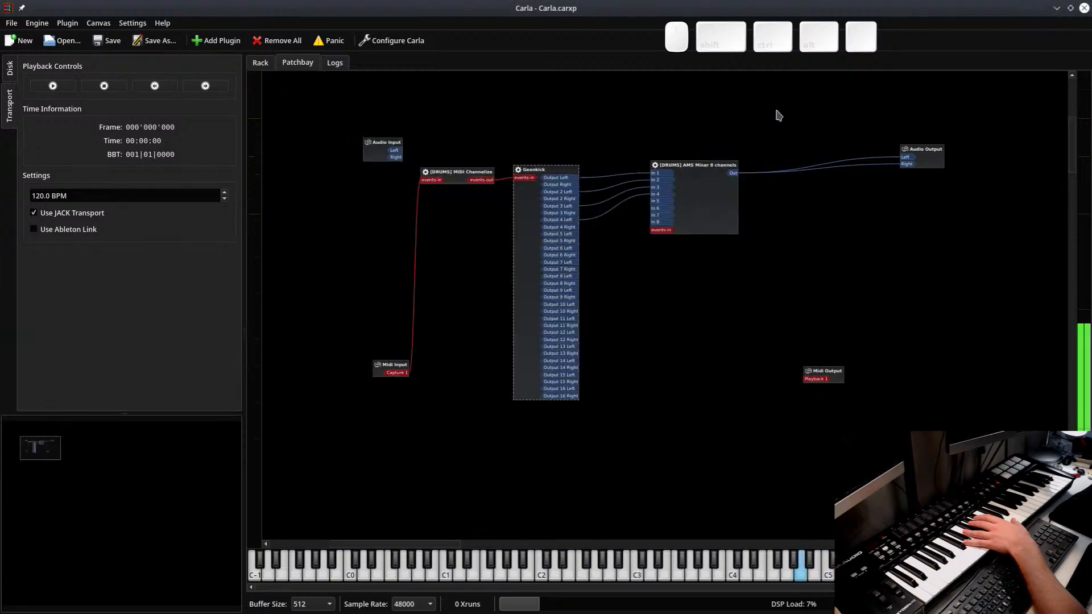
Connect Geonkick's Output 5, 6, 7 and 8 Left to In 5 through In 8 of the [DRUMS] AMS Mixer
{"action": "scroll", "coordinate": [646, 254], "scroll_direction": "up", "scroll_amount": 1}
{"action": "scroll", "coordinate": [657, 265], "scroll_direction": "down", "scroll_amount": 1}
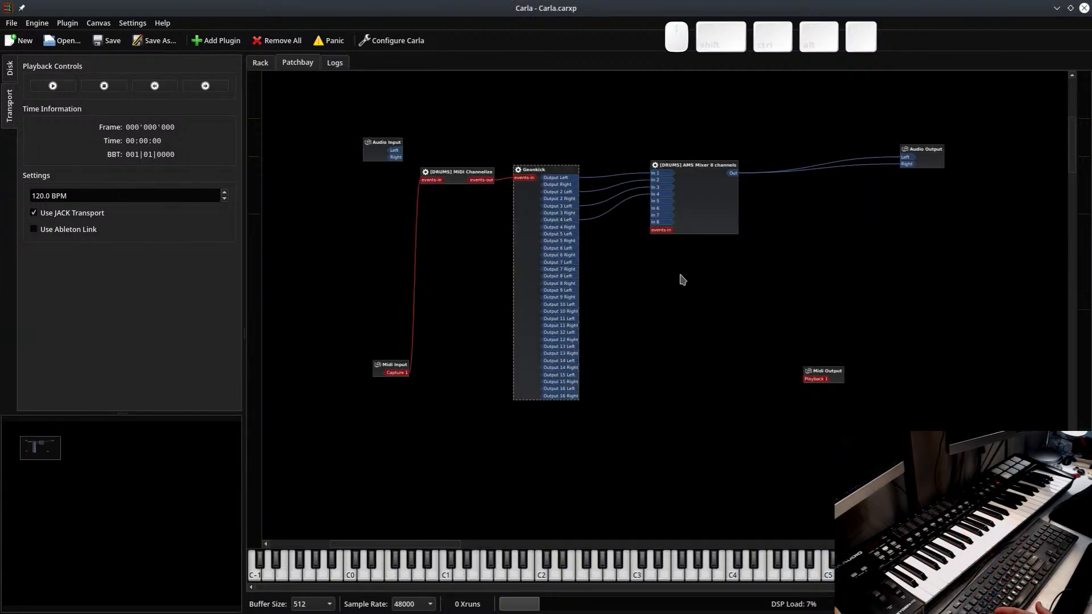
{"action": "left_click_drag", "start_coordinate": [671, 272], "coordinate": [610, 317]}
{"action": "scroll", "coordinate": [603, 319], "scroll_direction": "up", "scroll_amount": 1}
{"action": "scroll", "coordinate": [605, 318], "scroll_direction": "up", "scroll_amount": 3}
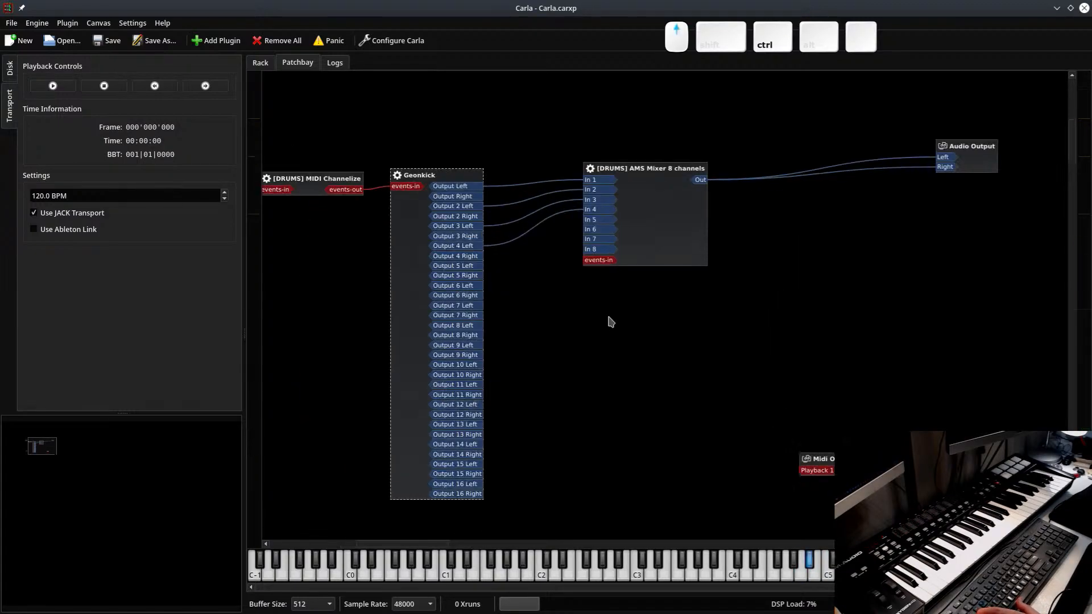
{"action": "left_click_drag", "start_coordinate": [449, 256], "coordinate": [590, 204]}
{"action": "left_click_drag", "start_coordinate": [454, 280], "coordinate": [591, 214]}
{"action": "left_click_drag", "start_coordinate": [449, 304], "coordinate": [592, 226]}
{"action": "left_click_drag", "start_coordinate": [449, 327], "coordinate": [594, 237]}
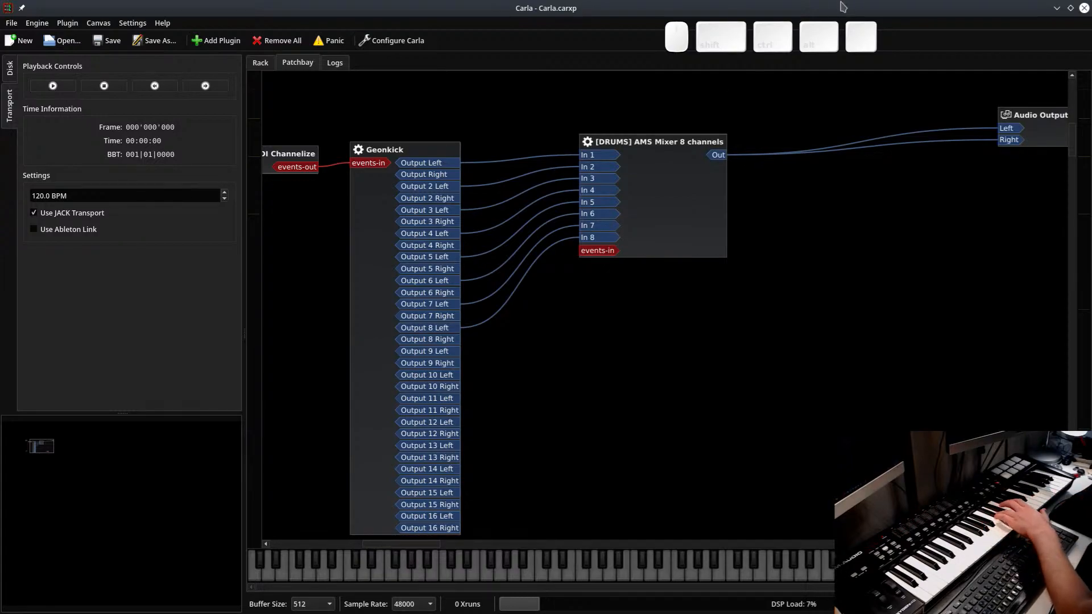
Switch back to Giada, stop the Hihat 01 and Snare 01 channels and disarm them for MIDI input
{"action": "left_click", "coordinate": [1056, 8]}
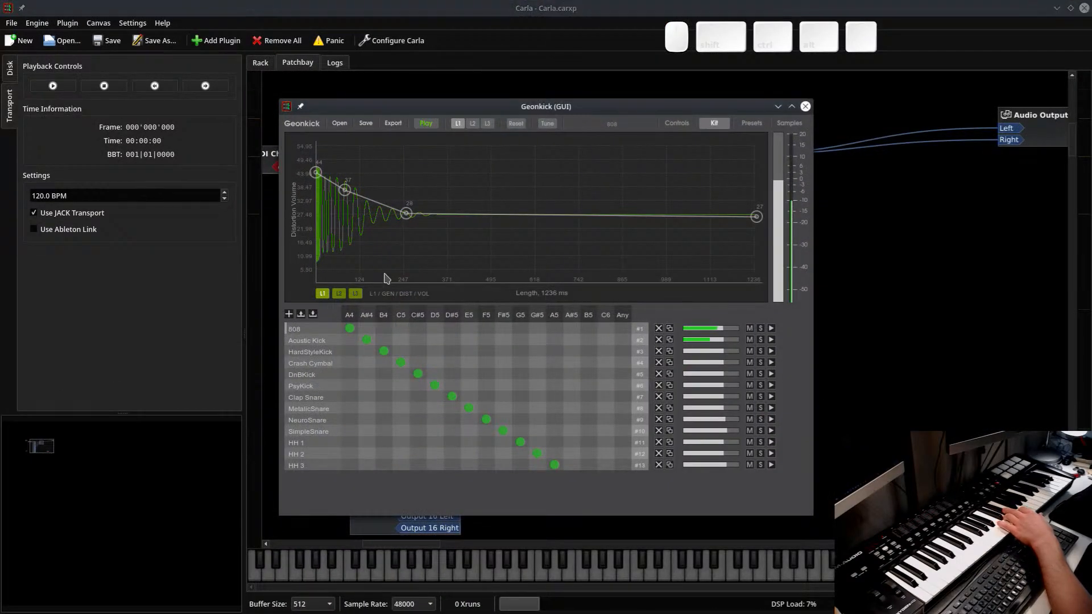
{"action": "left_click", "coordinate": [777, 107]}
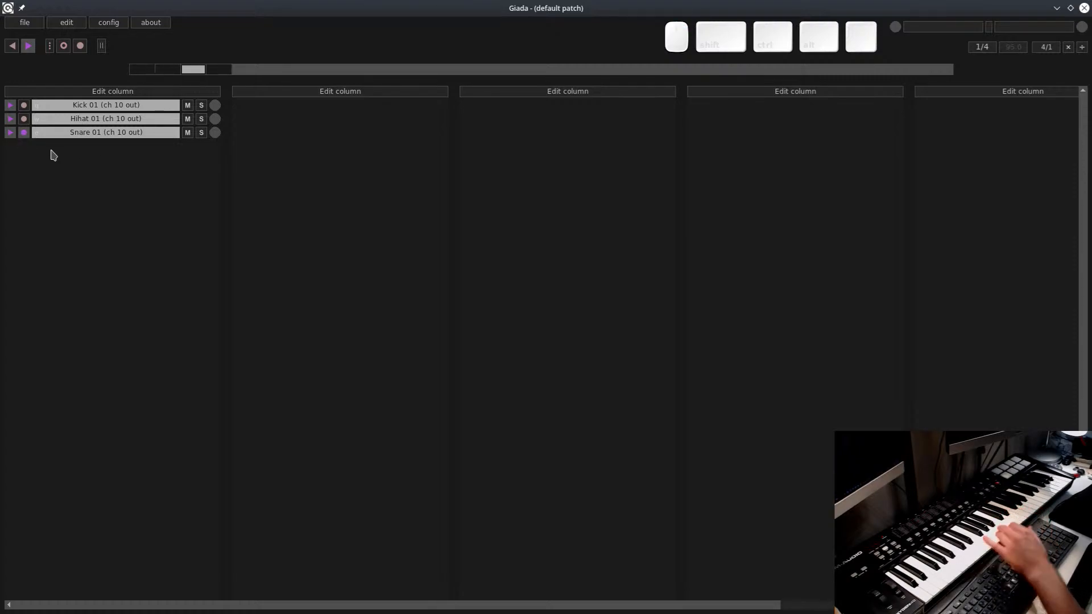
{"action": "key", "text": "w"}
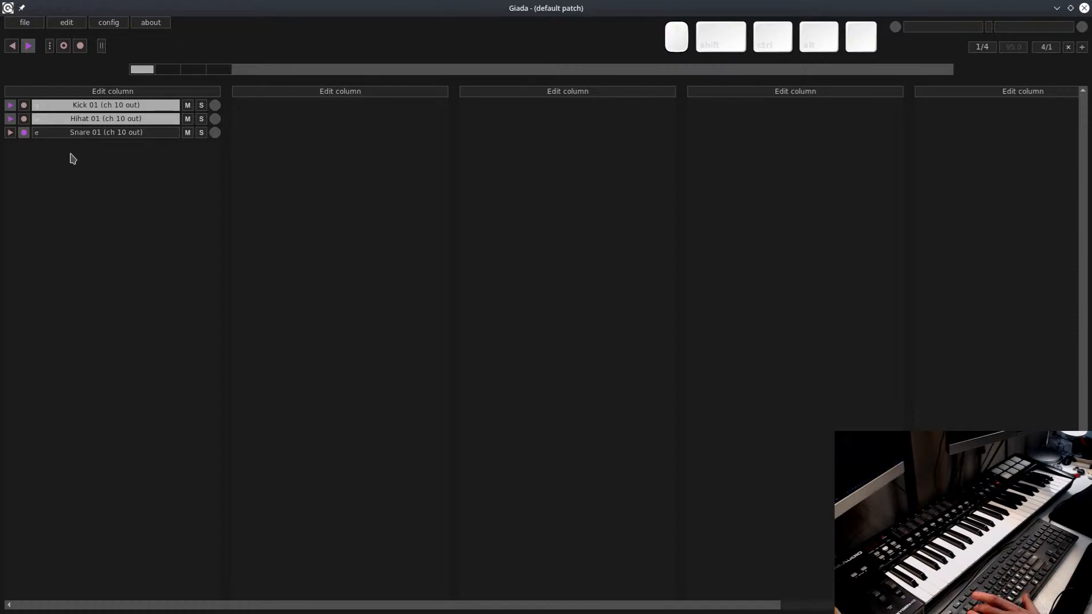
{"action": "key", "text": "w"}
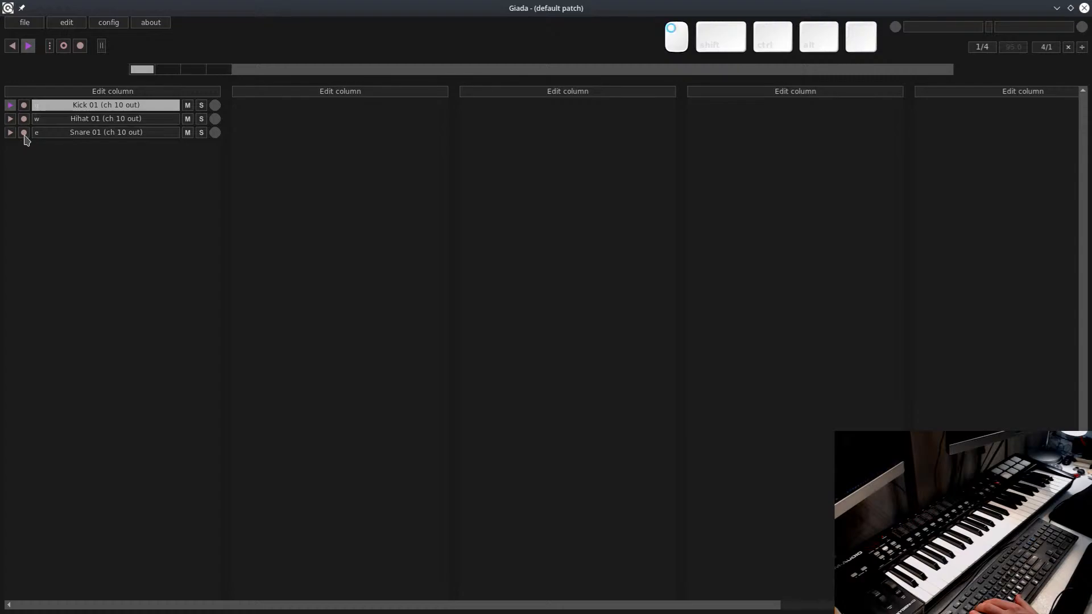
{"action": "left_click", "coordinate": [24, 132]}
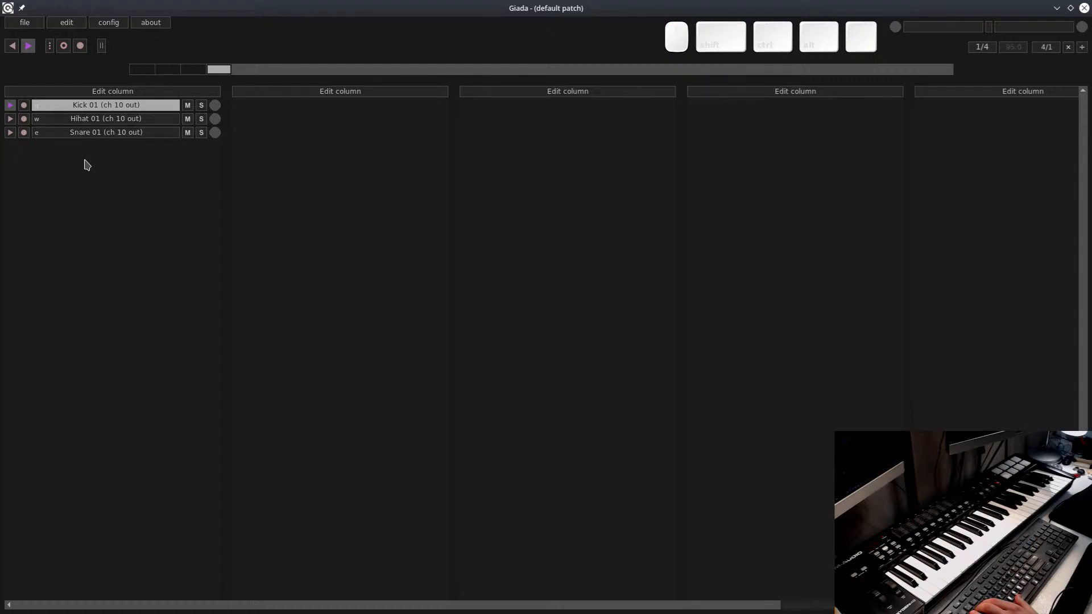
Add another MIDI channel below Snare 01 and name it Snare 02
{"action": "left_click", "coordinate": [105, 91]}
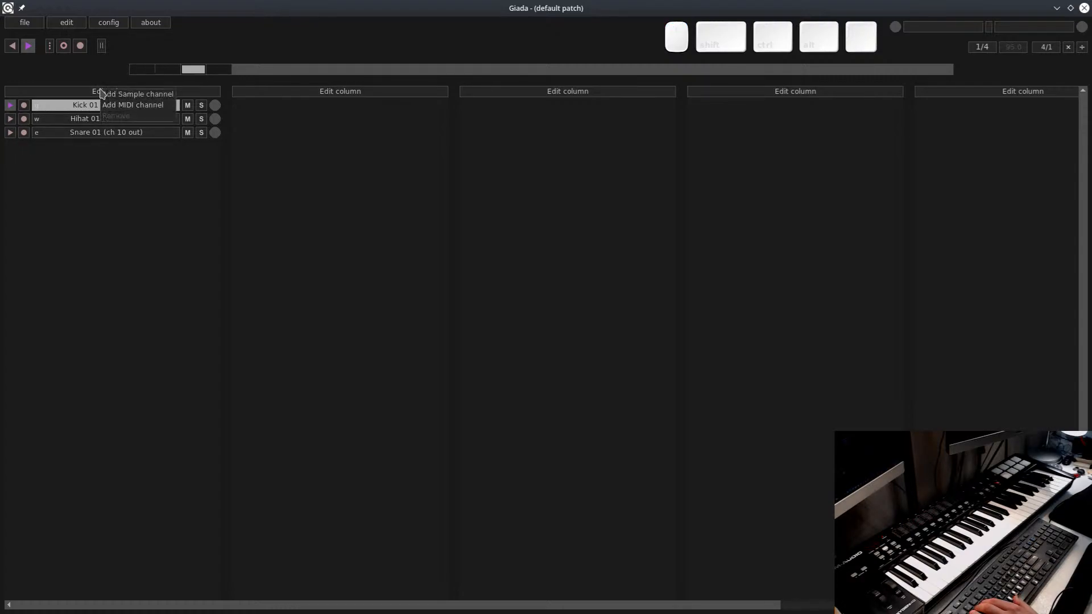
{"action": "left_click", "coordinate": [123, 106]}
{"action": "left_click", "coordinate": [131, 146]}
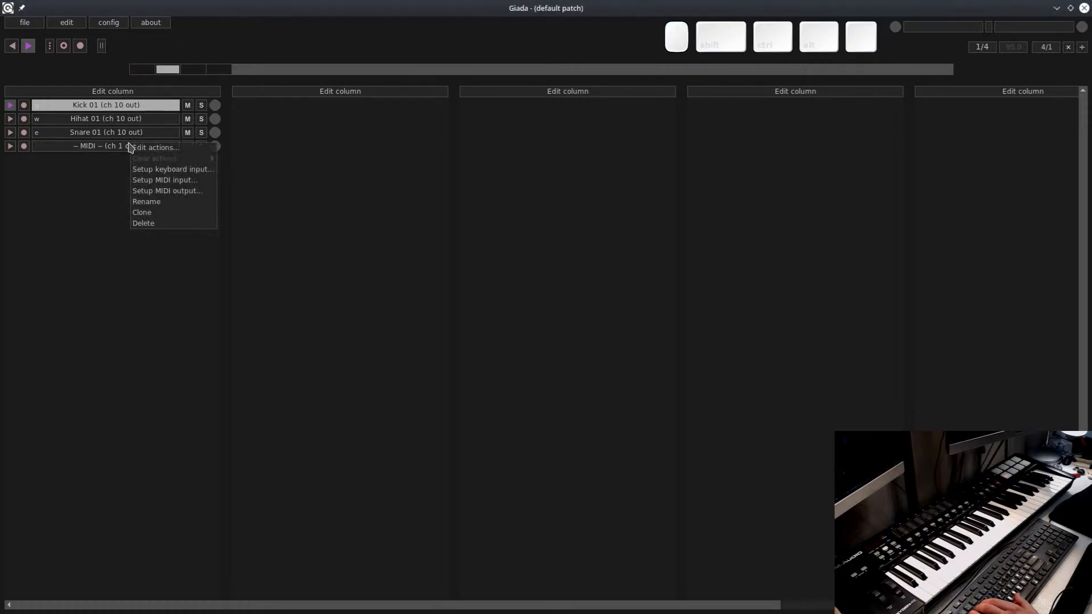
{"action": "left_click", "coordinate": [174, 202]}
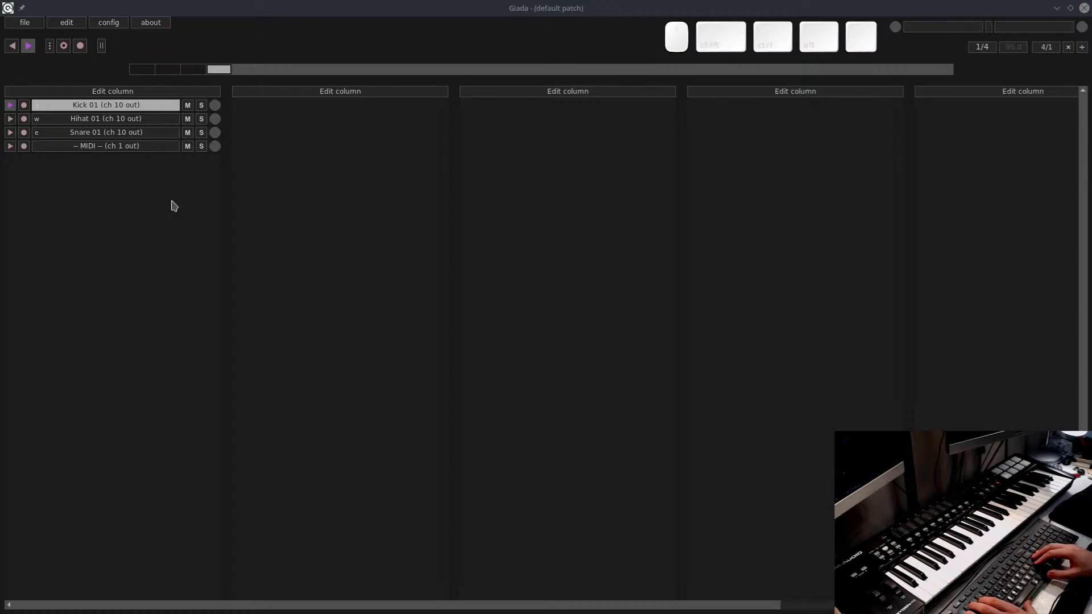
{"action": "key", "text": "ctrl+Left"}
{"action": "key", "text": "ctrl+Right"}
{"action": "key", "text": "End"}
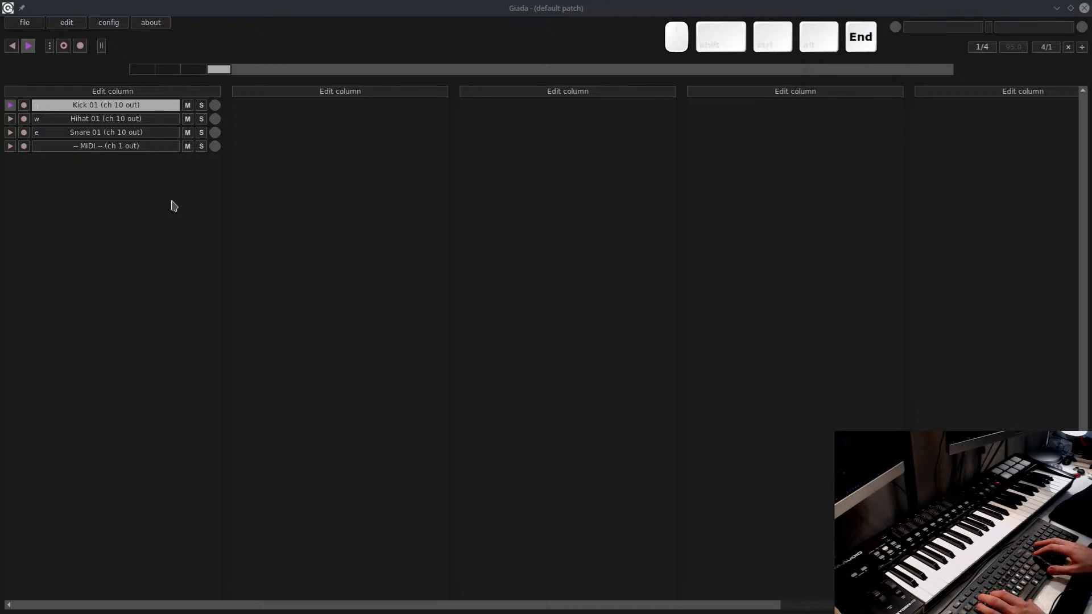
{"action": "key", "text": "Return"}
Set the MIDI output of the Snare 02 channel to Channel 10
{"action": "left_click", "coordinate": [146, 149]}
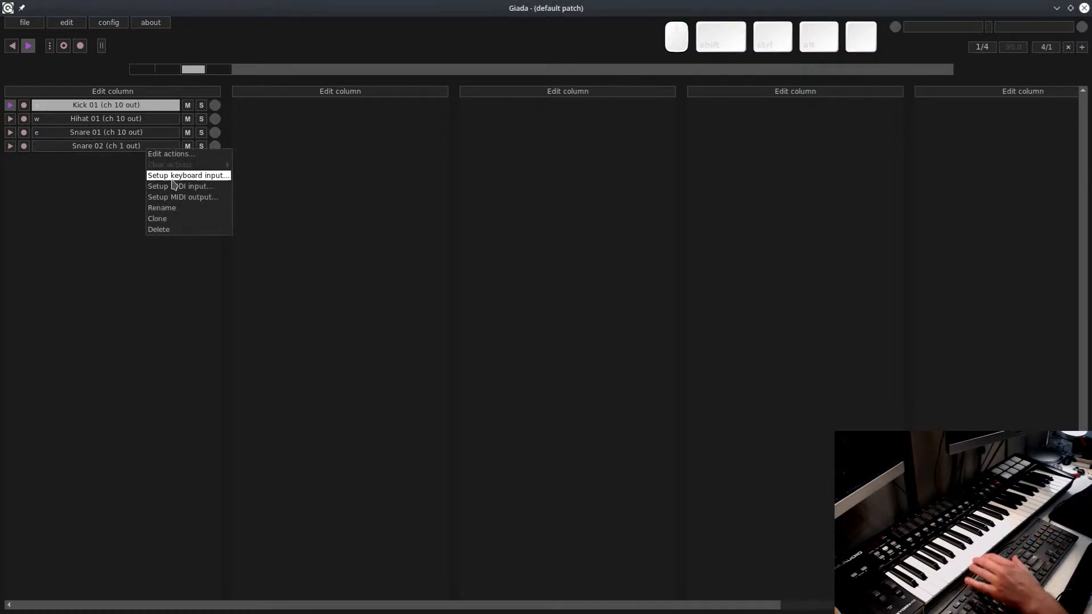
{"action": "left_click", "coordinate": [223, 197]}
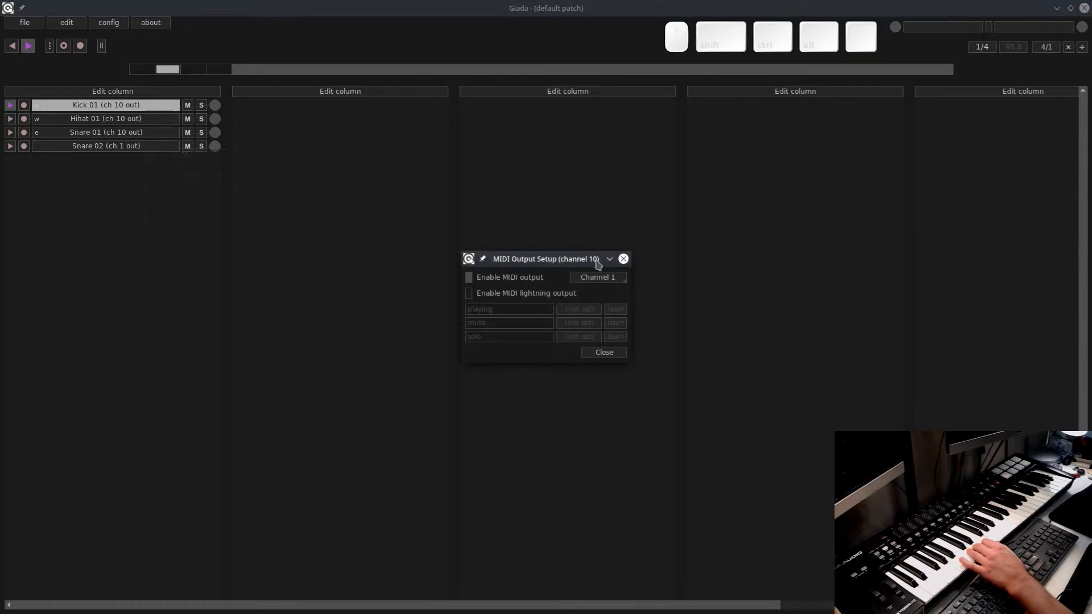
{"action": "left_click", "coordinate": [615, 278]}
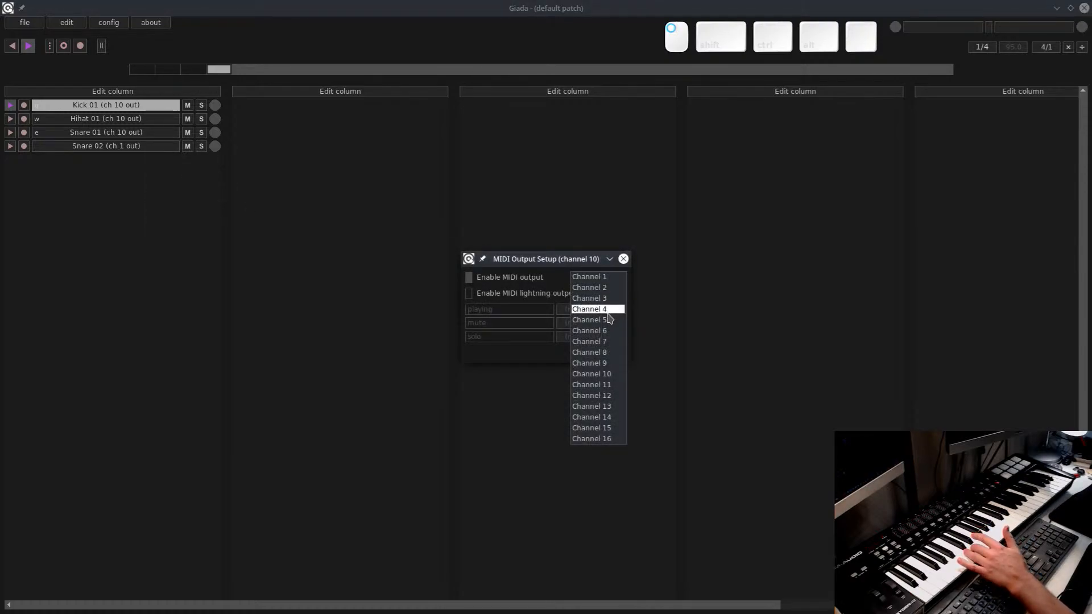
{"action": "left_click", "coordinate": [604, 373]}
{"action": "left_click", "coordinate": [604, 352]}
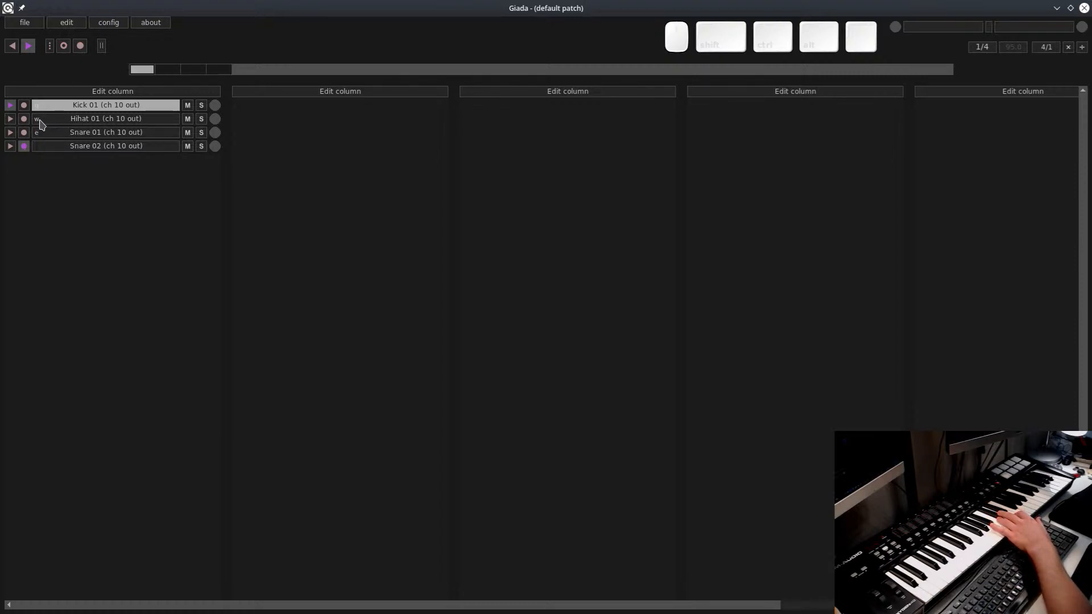
Start the Hihat 01 and Snare 01 channels and record live-played actions into the armed Snare 02 channel
{"action": "key", "text": "e"}
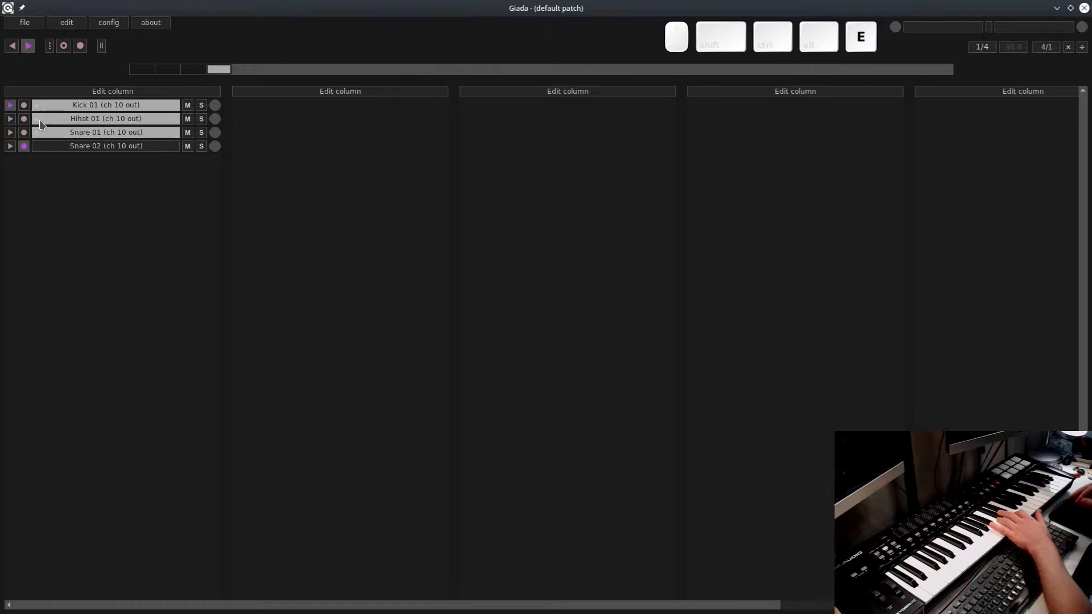
{"action": "left_click", "coordinate": [63, 45]}
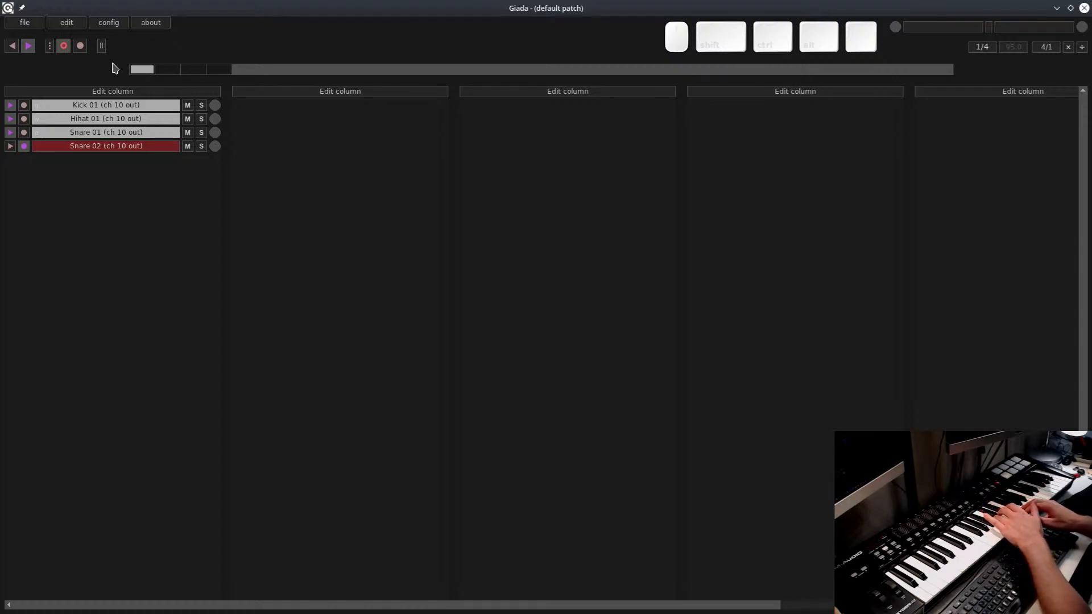
{"action": "left_click", "coordinate": [64, 45]}
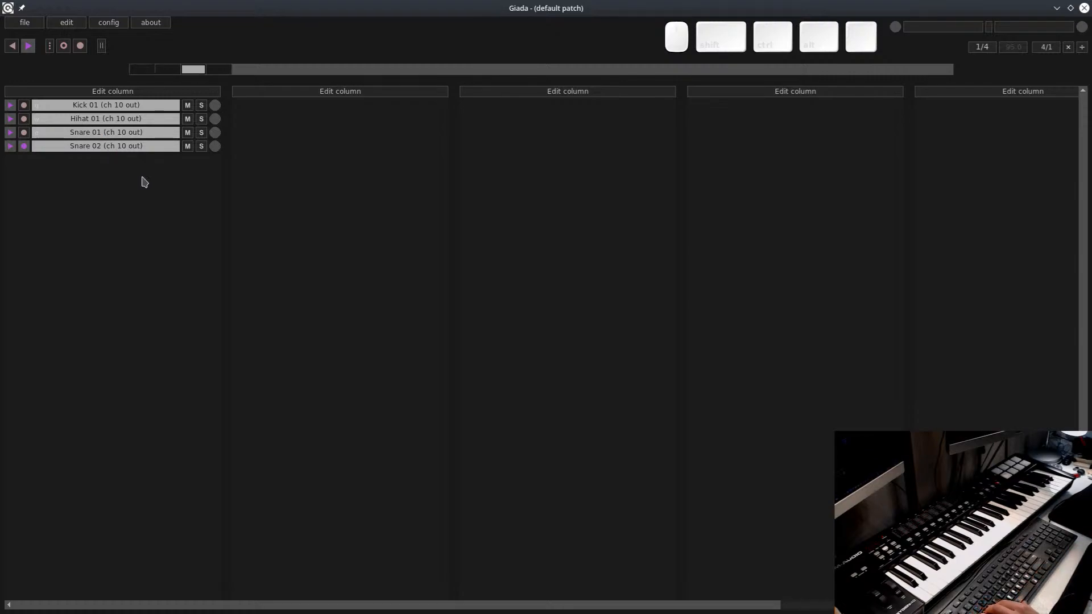
Bind the keyboard key d to the Snare 02 channel
{"action": "left_click", "coordinate": [123, 149]}
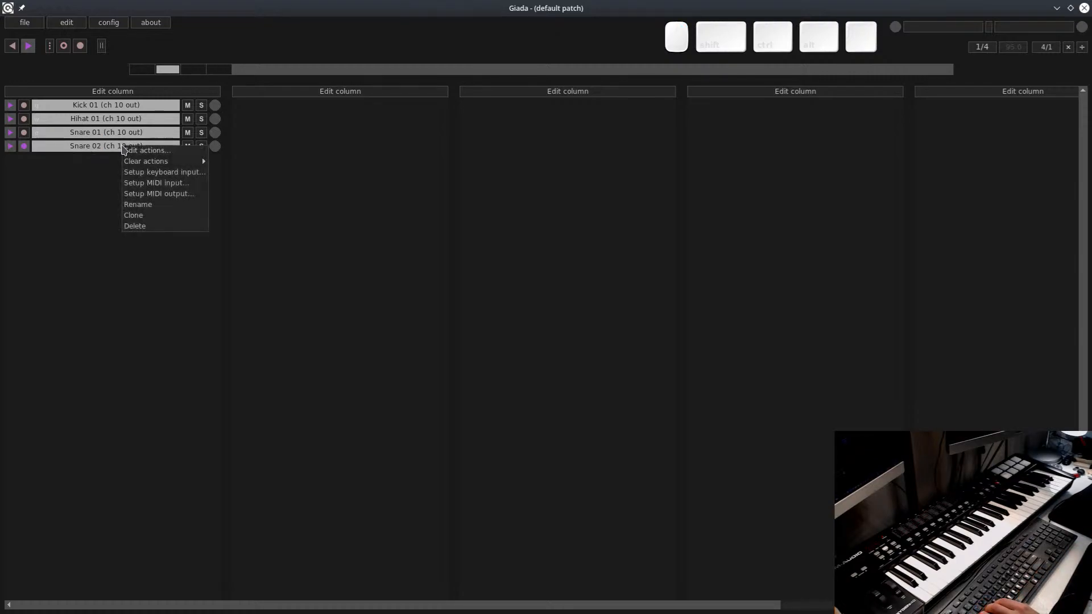
{"action": "left_click", "coordinate": [185, 172]}
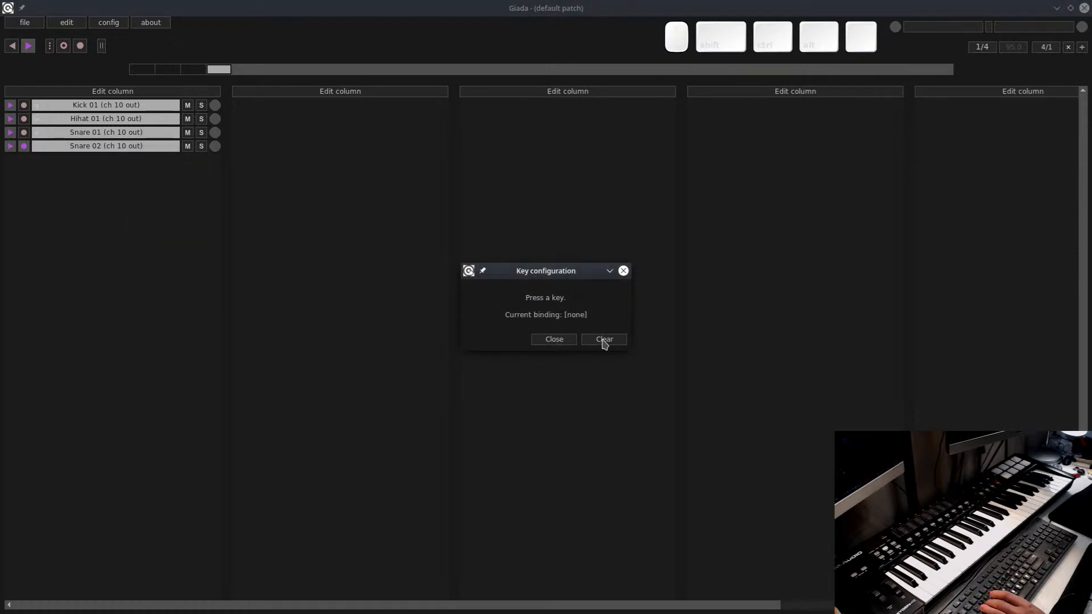
{"action": "key", "text": "d"}
{"action": "left_click", "coordinate": [555, 339]}
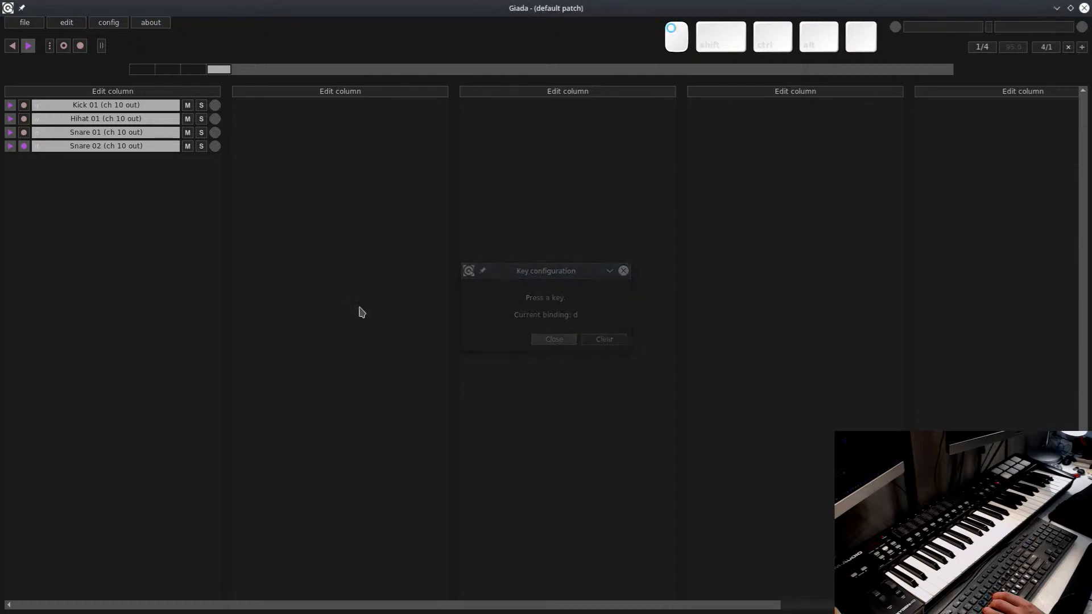
Launch and stop the kick, hi-hat and snare channels in varying combinations, ending with only Snare 02 stopped
{"action": "key", "text": "d"}
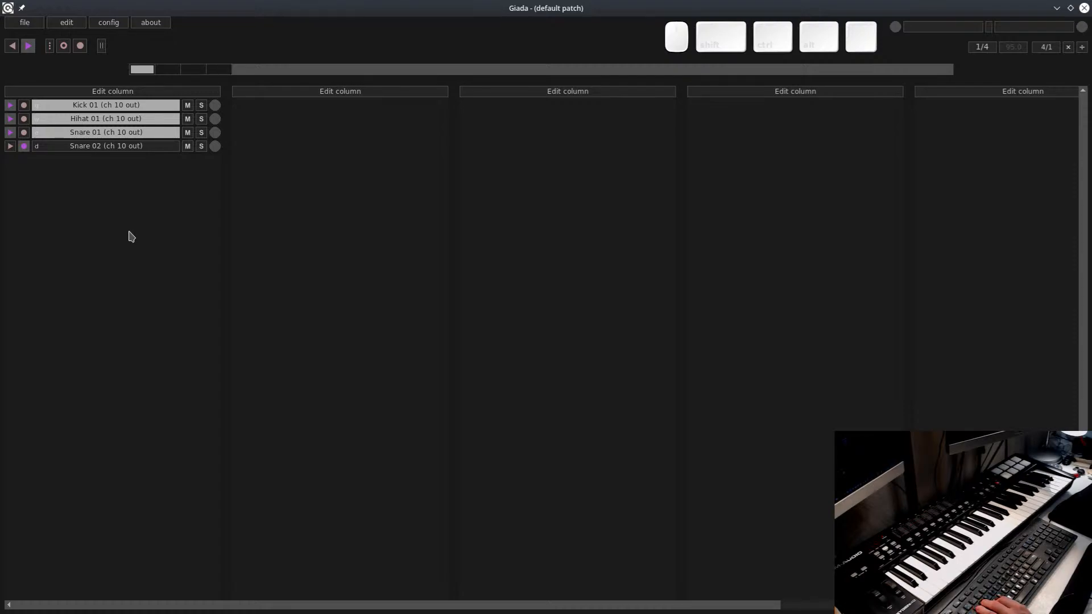
{"action": "key", "text": "w"}
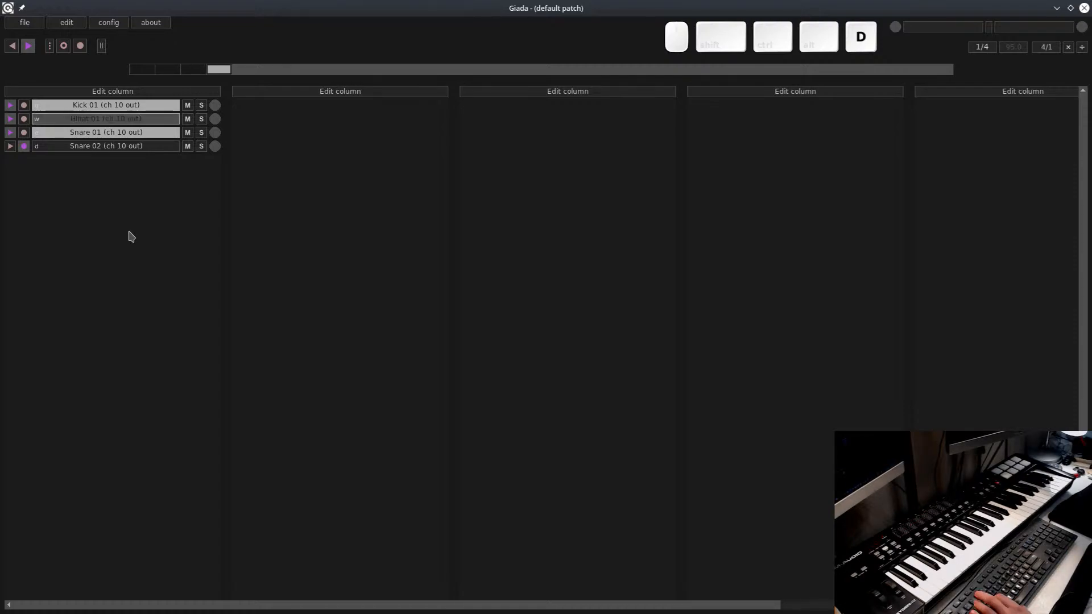
{"action": "key", "text": "d"}
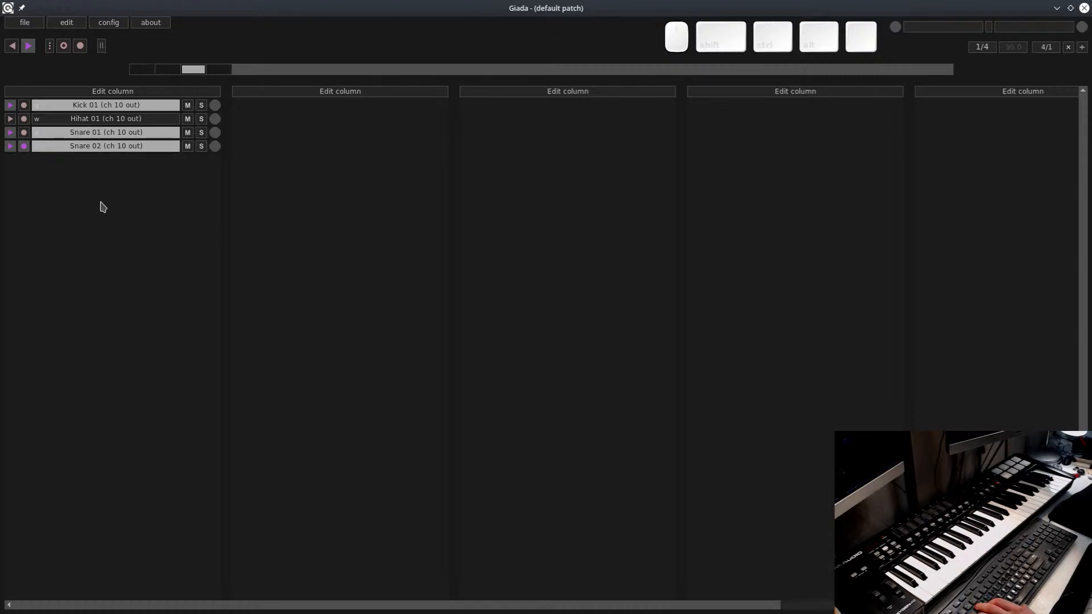
{"action": "key", "text": "e"}
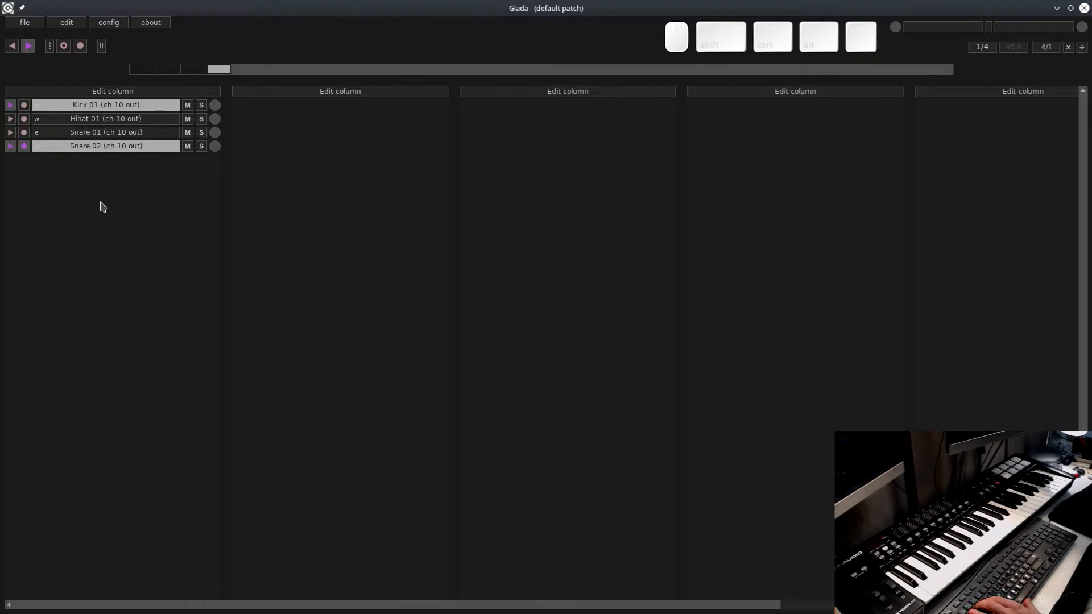
{"action": "key", "text": "q"}
{"action": "key", "text": "e"}
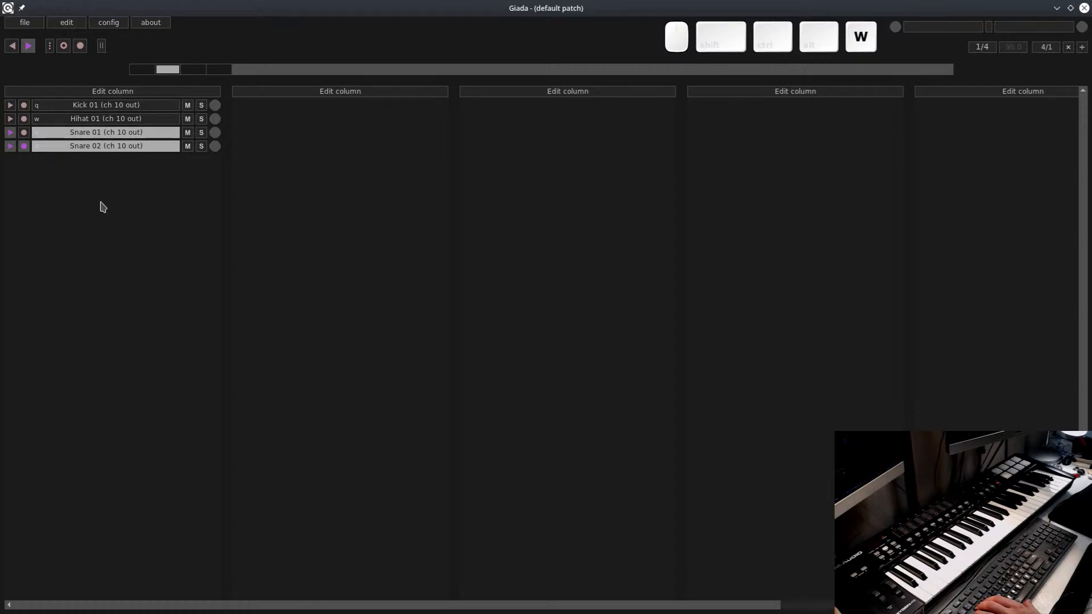
{"action": "key", "text": "q"}
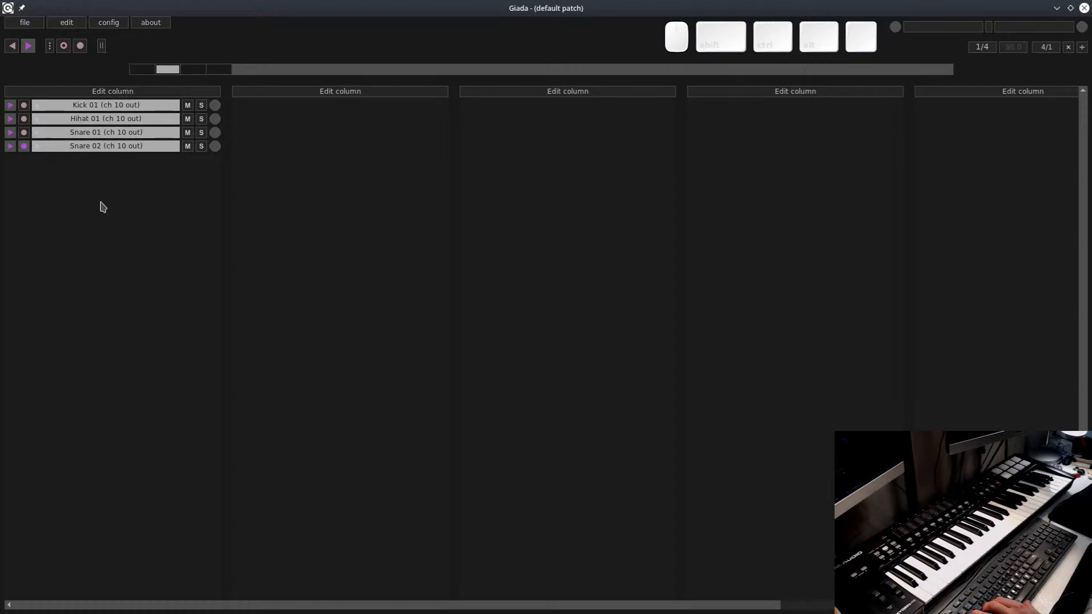
{"action": "key", "text": "d"}
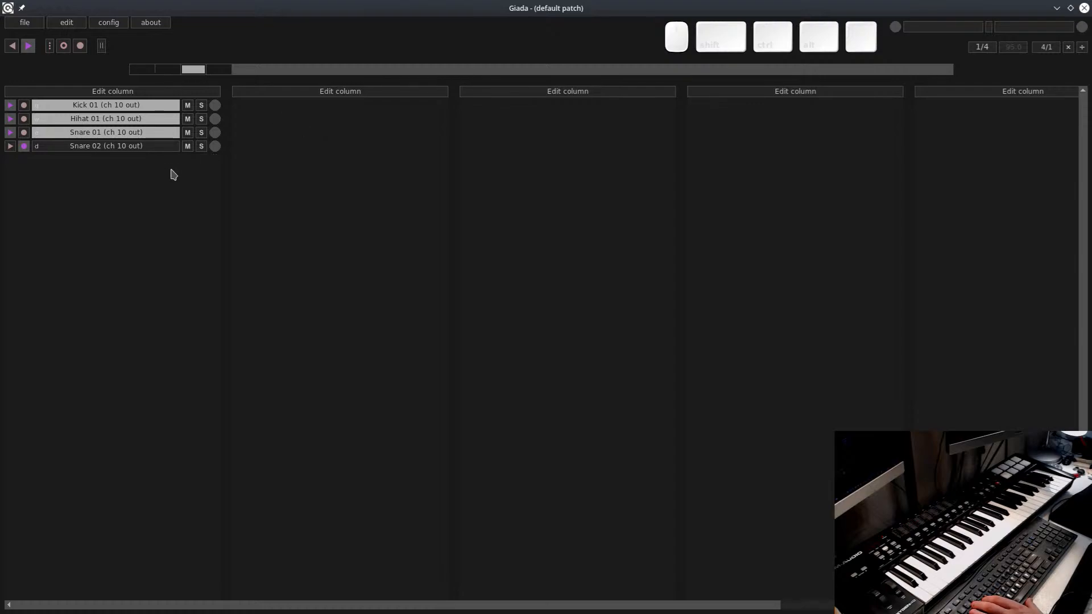
Add a MIDI channel to the second column and name it Bass 01
{"action": "left_click", "coordinate": [308, 95]}
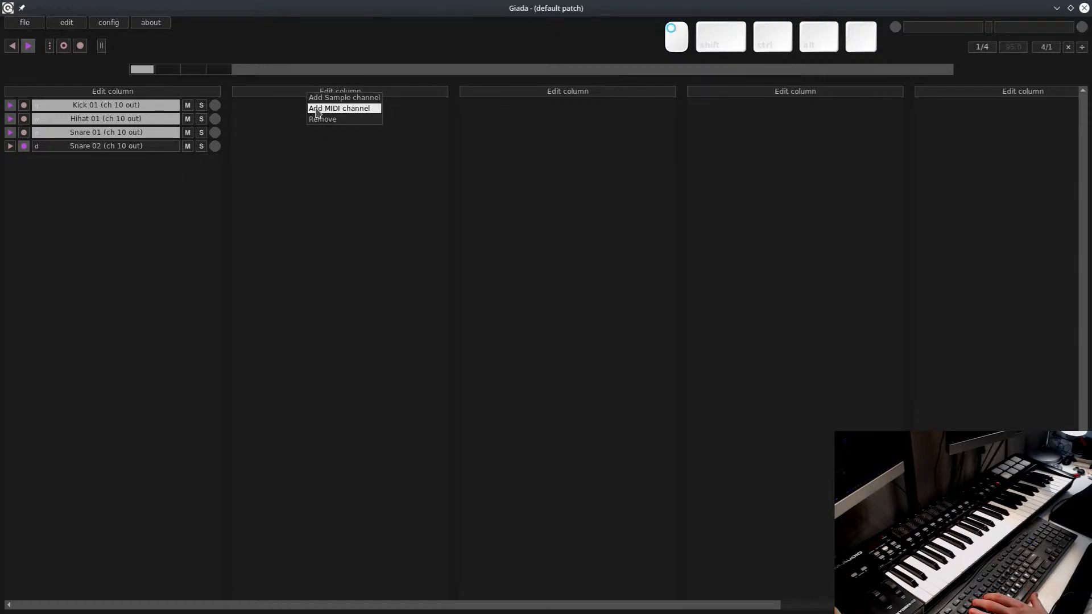
{"action": "left_click", "coordinate": [316, 108]}
{"action": "left_click", "coordinate": [314, 107]}
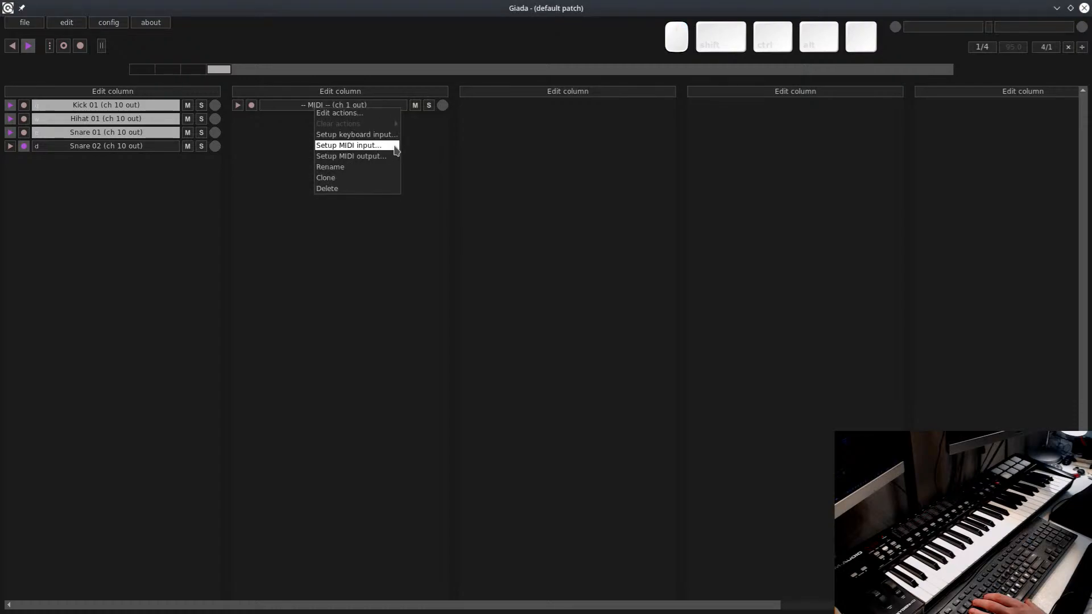
{"action": "left_click", "coordinate": [325, 104]}
{"action": "left_click", "coordinate": [325, 103]}
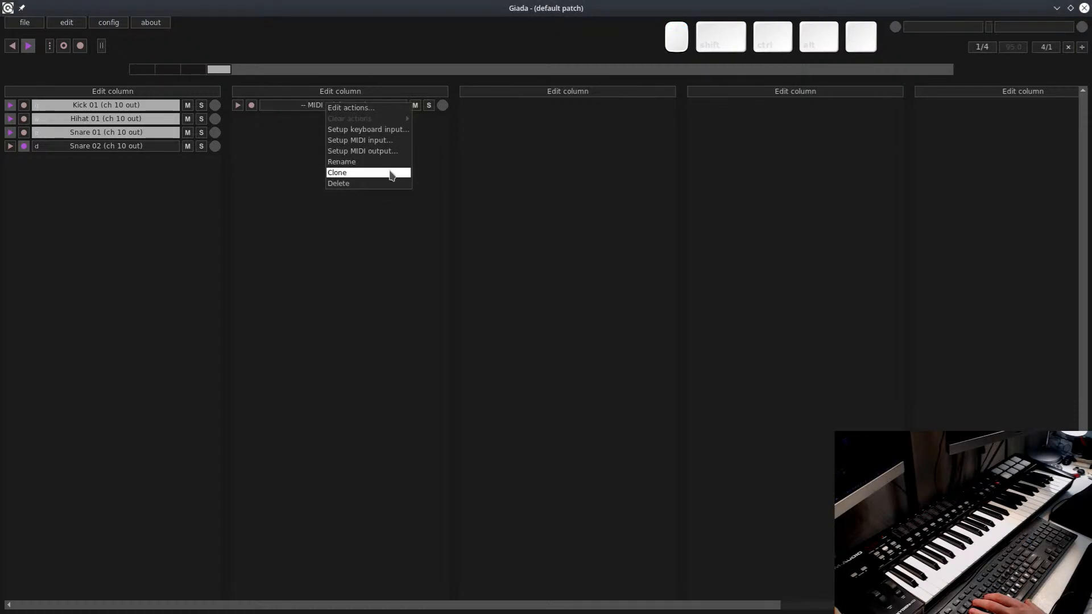
{"action": "left_click", "coordinate": [382, 162]}
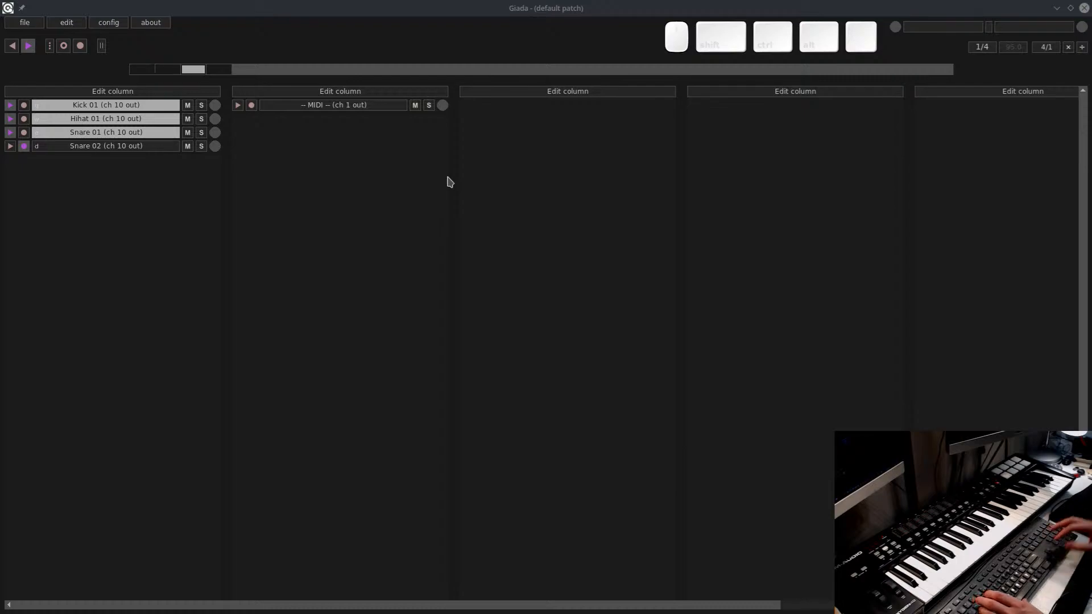
{"action": "type", "text": "Bass 01"}
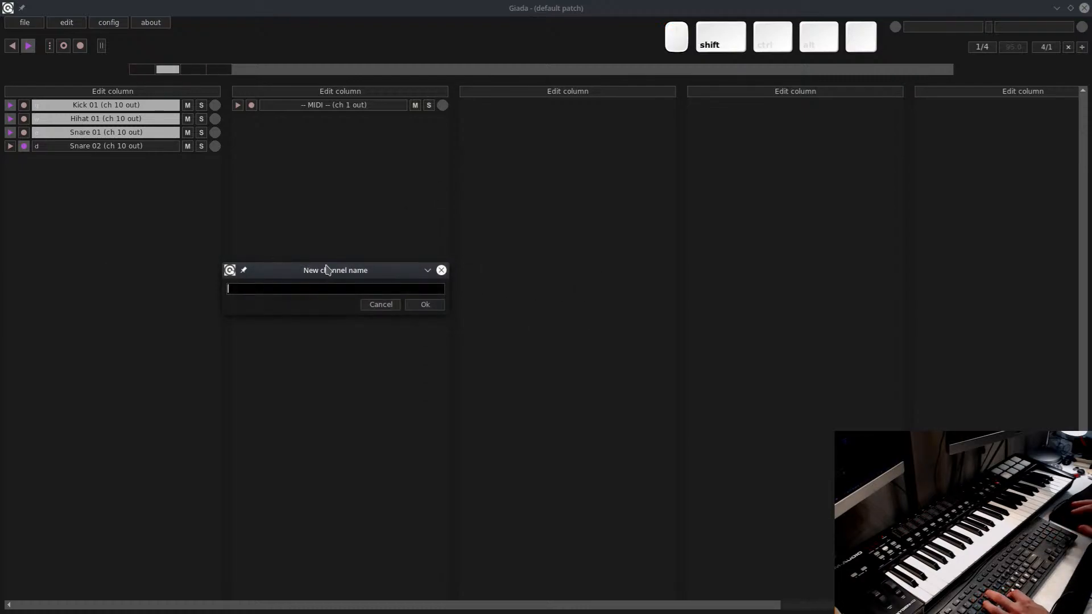
{"action": "key", "text": "Return"}
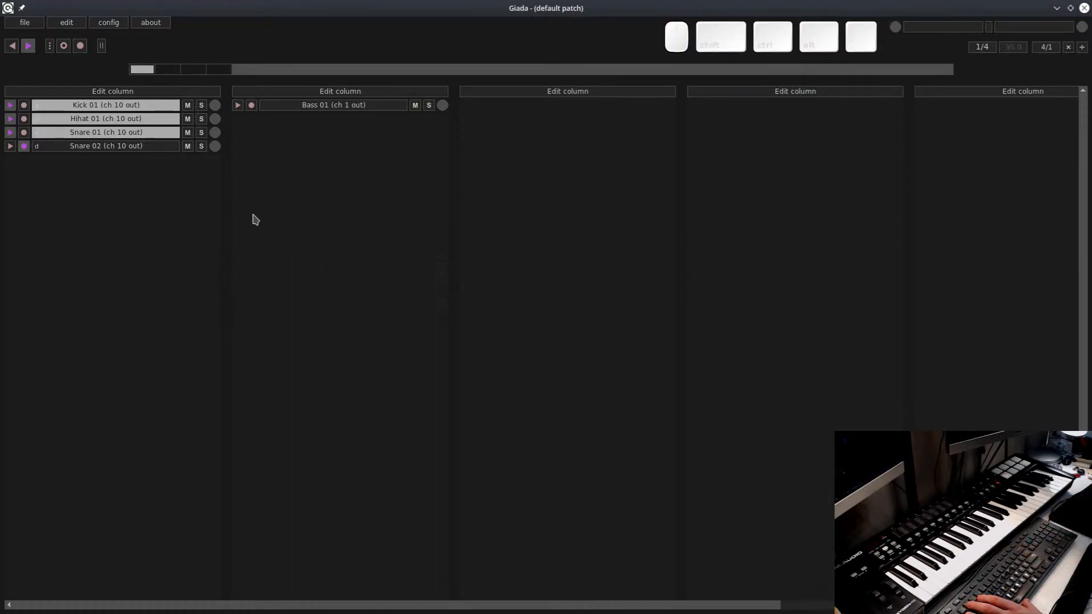
{"action": "left_click", "coordinate": [360, 109]}
{"action": "left_click", "coordinate": [386, 113]}
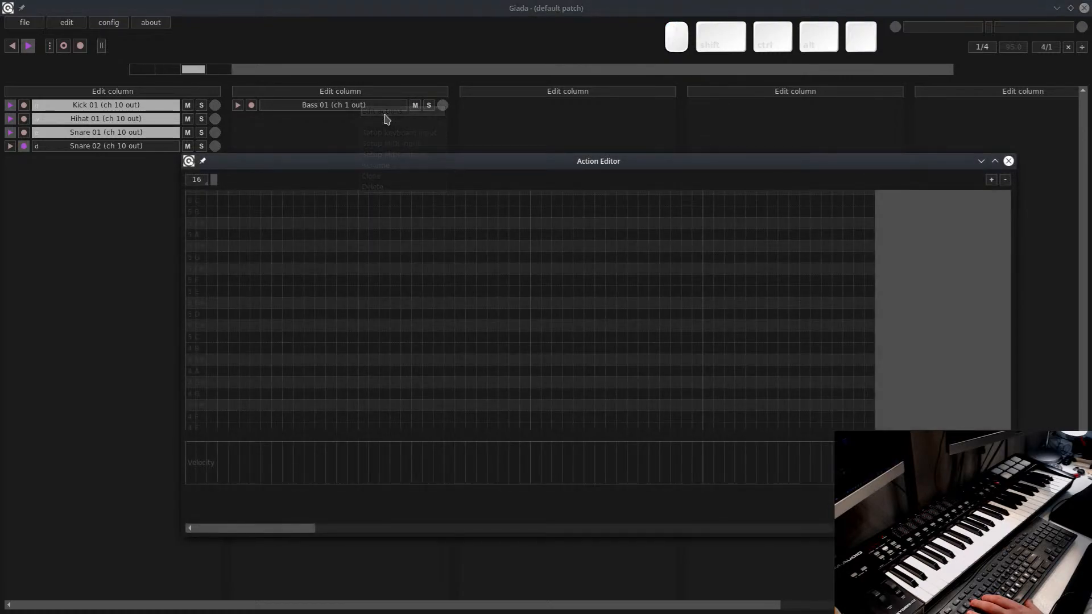
{"action": "left_click", "coordinate": [1006, 161]}
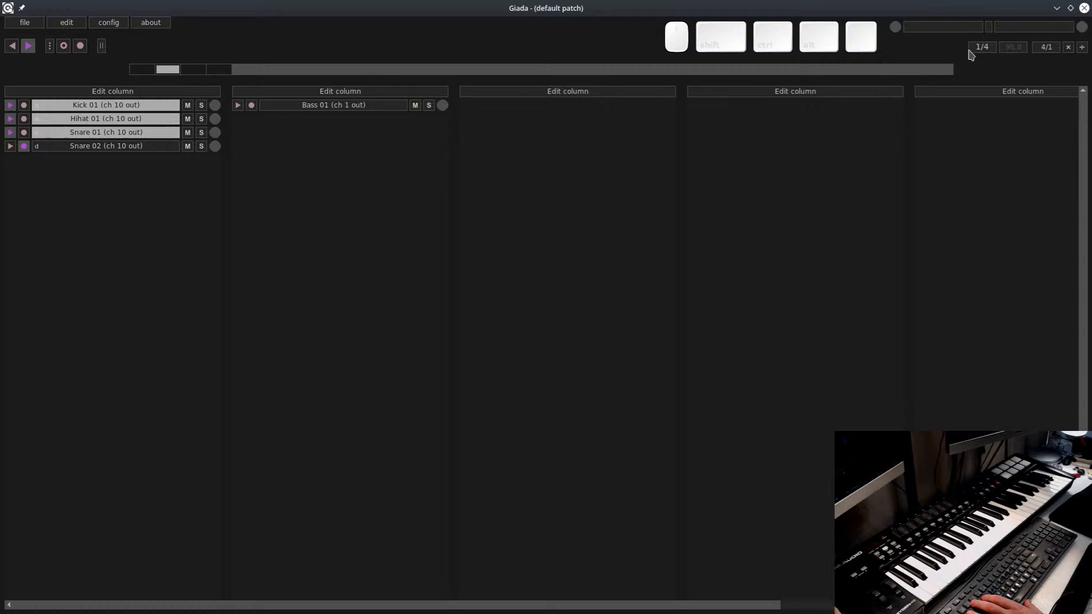
Switch to Carla, add another AMS Mixer 8 channels plugin and place it below the [DRUMS] mixer
{"action": "left_click", "coordinate": [1055, 11]}
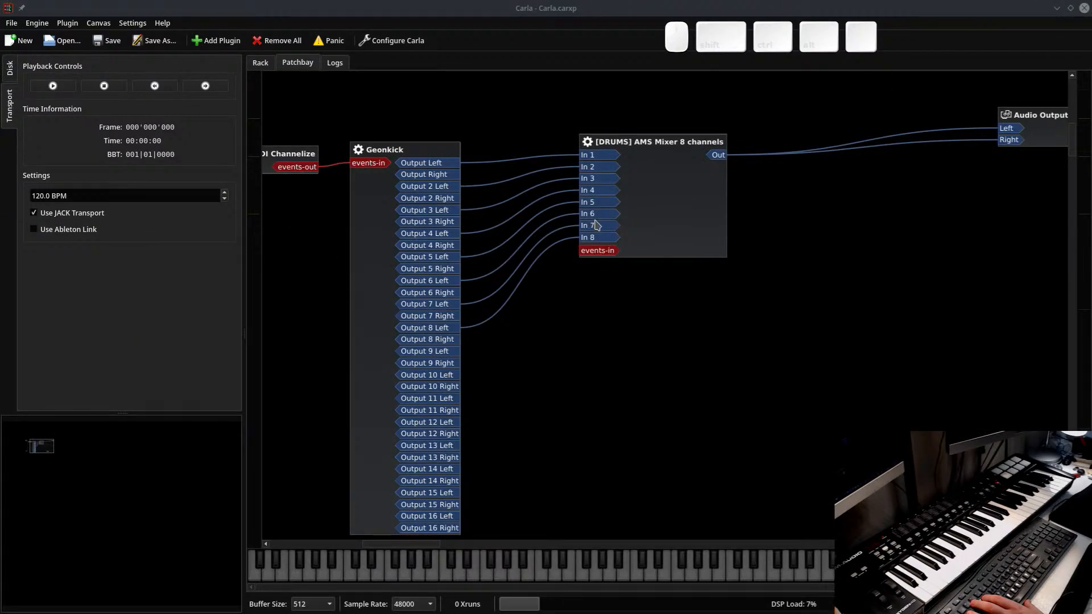
{"action": "left_click", "coordinate": [639, 314]}
{"action": "left_click_drag", "start_coordinate": [663, 144], "coordinate": [646, 142]}
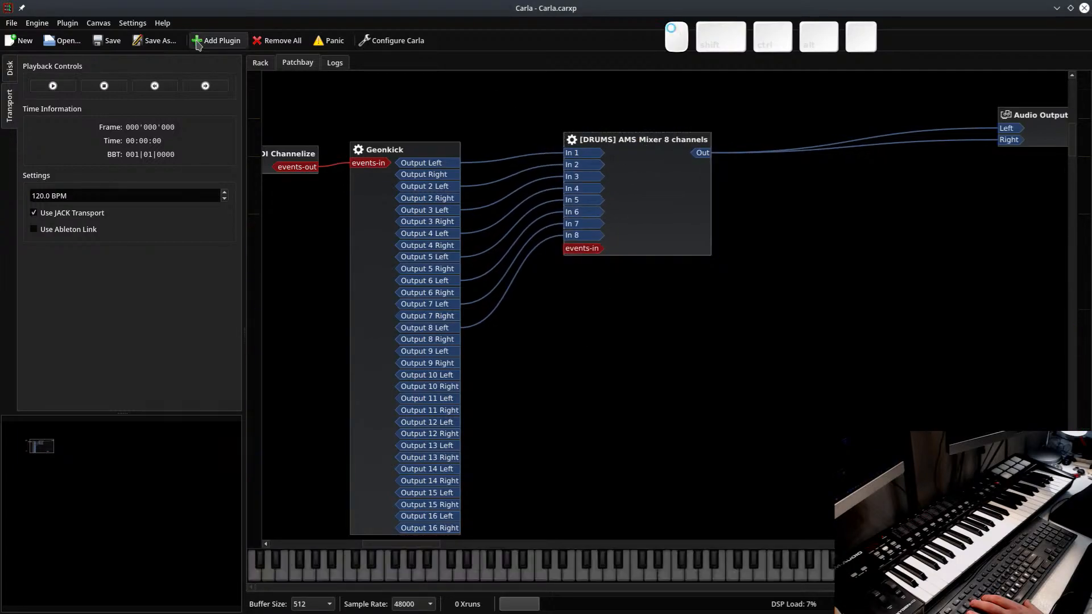
{"action": "left_click", "coordinate": [221, 42]}
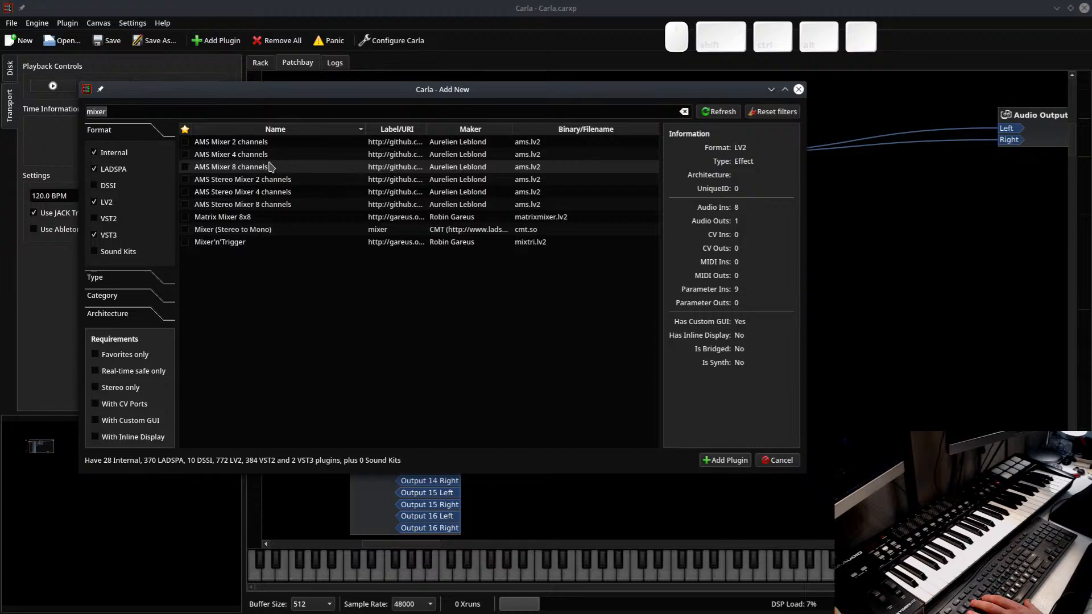
{"action": "double_click", "coordinate": [263, 170]}
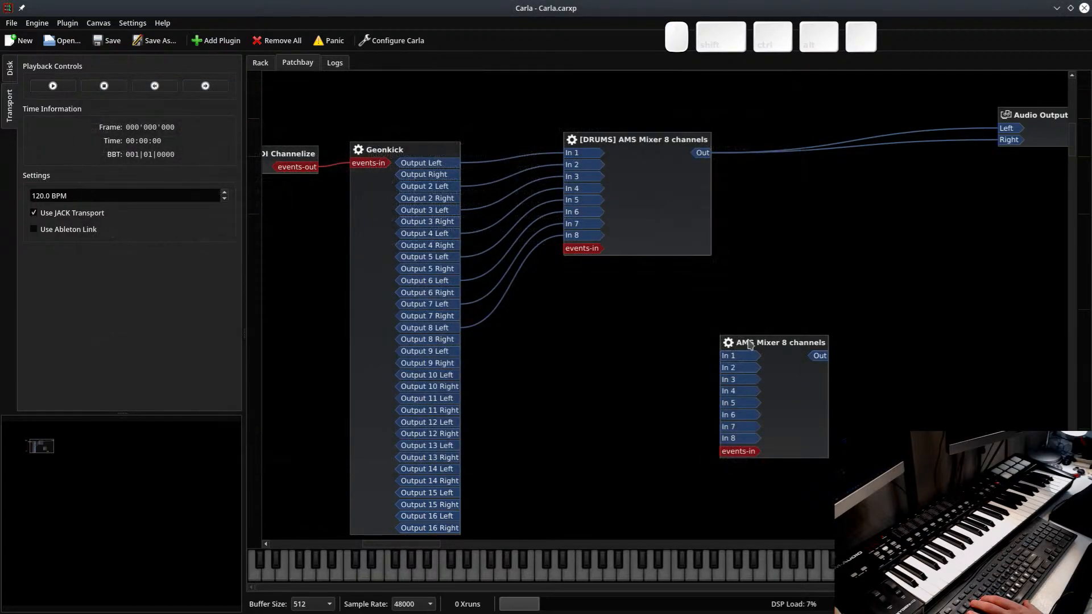
{"action": "left_click_drag", "start_coordinate": [752, 340], "coordinate": [600, 293]}
Rename the new mixer as [DRUMS] AMS Mixer 8 channels 2
{"action": "right_click", "coordinate": [621, 295]}
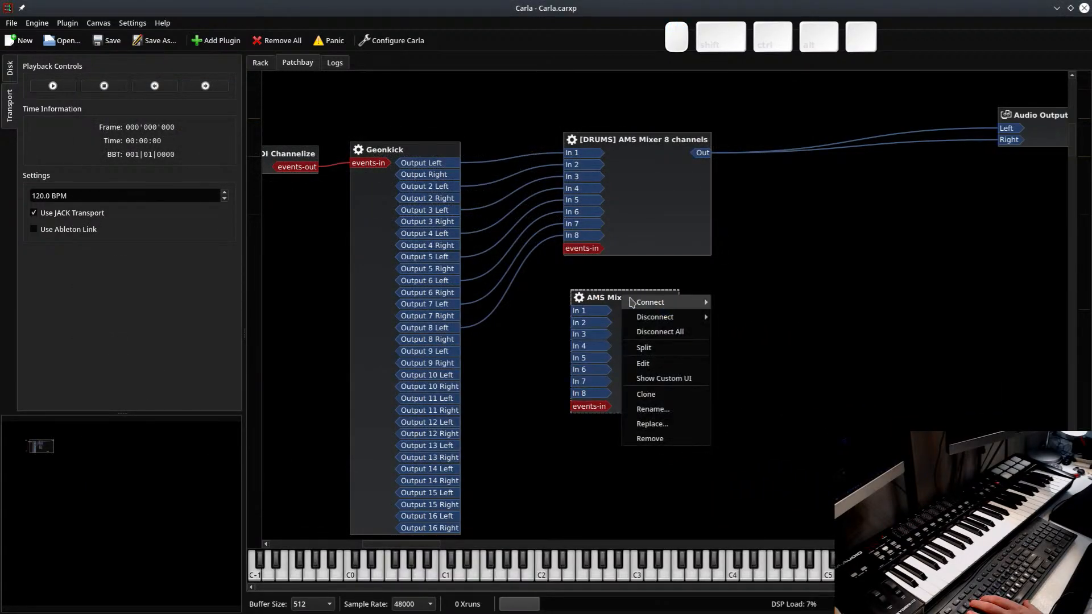
{"action": "left_click", "coordinate": [683, 414]}
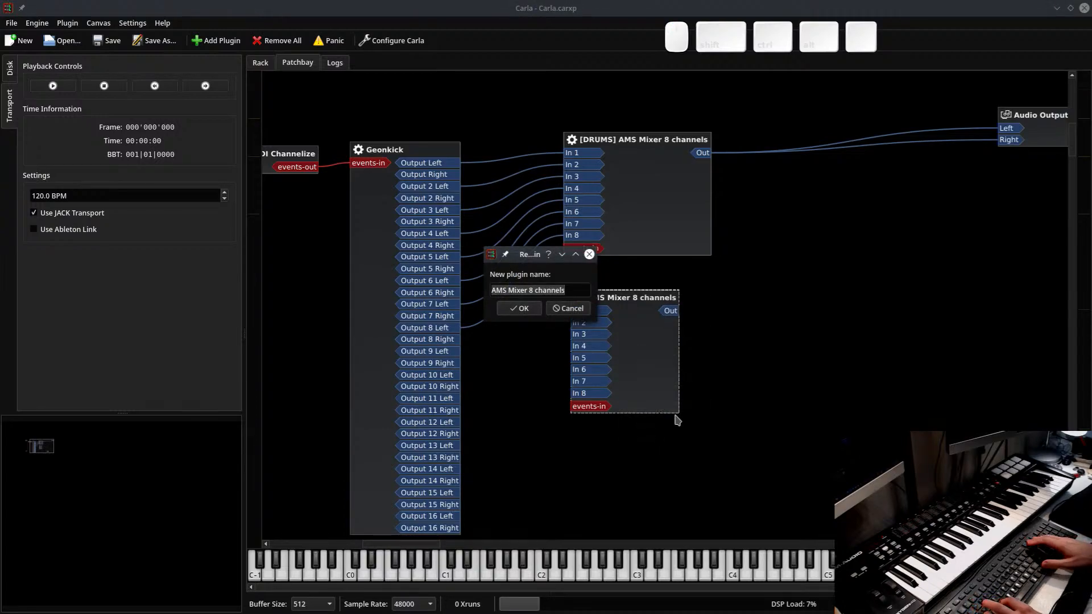
{"action": "key", "text": "Home"}
{"action": "type", "text": "[DRUMS]"}
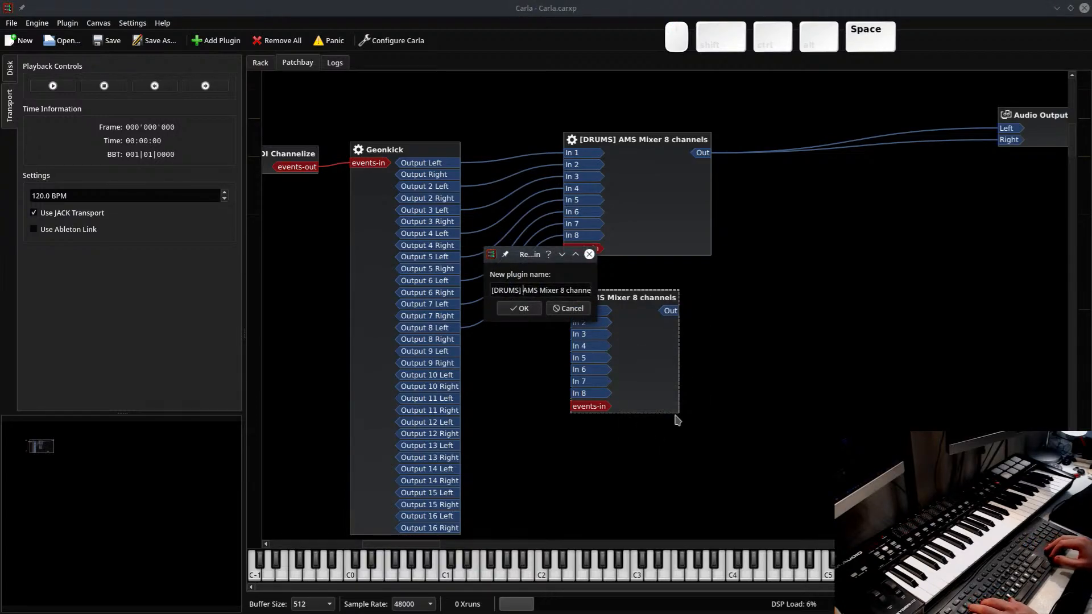
{"action": "key", "text": "End"}
{"action": "type", "text": "2"}
{"action": "key", "text": "Return"}
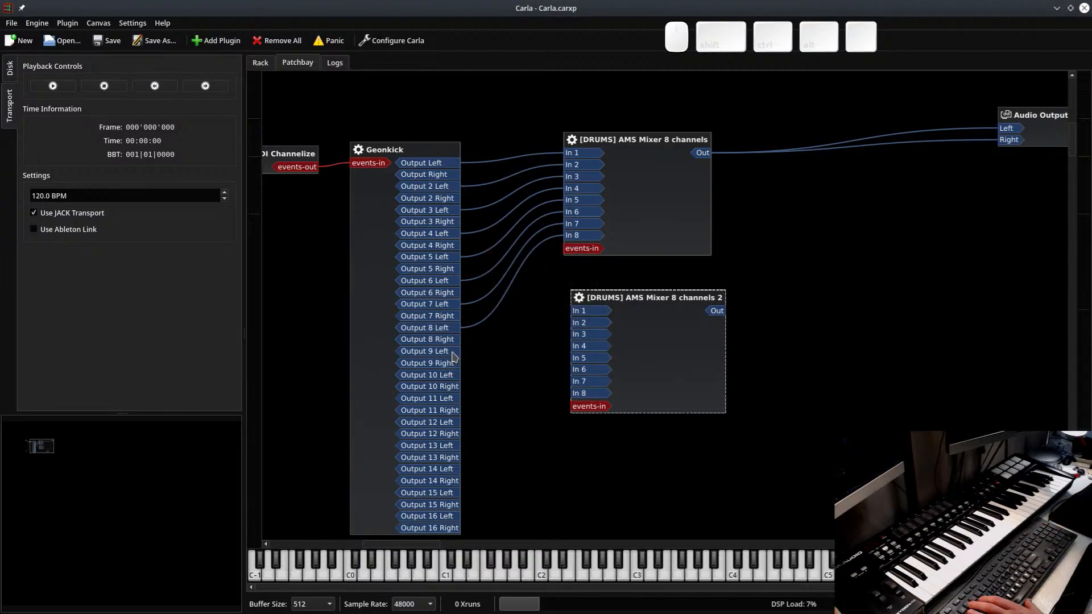
Connect Geonkick's Output 9 Left through Output 16 Left to In 1 through In 8 of [DRUMS] AMS Mixer 8 channels 2
{"action": "left_click_drag", "start_coordinate": [453, 352], "coordinate": [590, 313]}
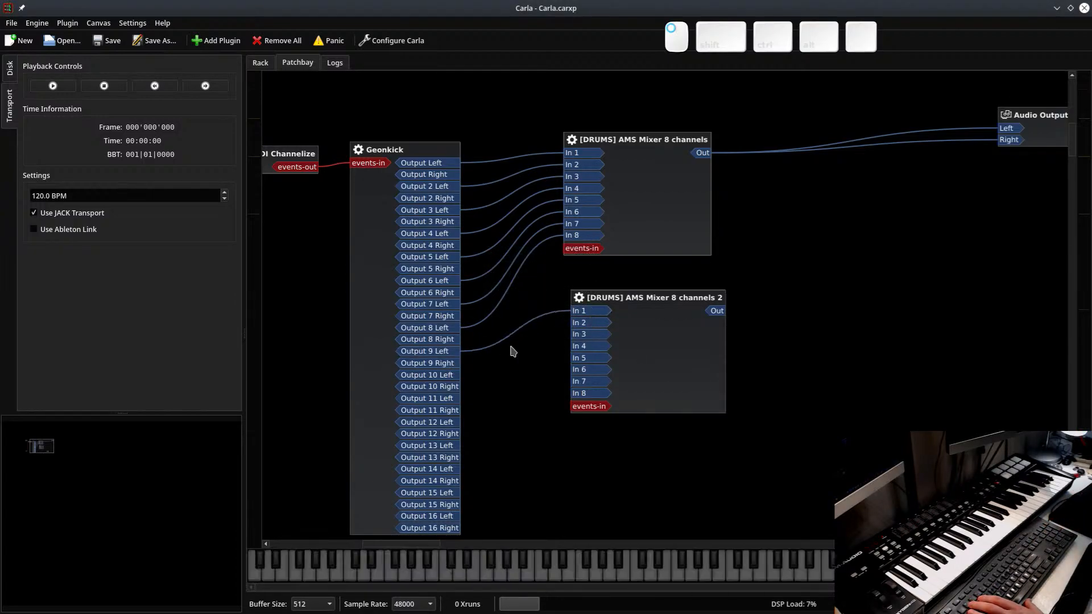
{"action": "left_click_drag", "start_coordinate": [449, 375], "coordinate": [577, 322]}
{"action": "left_click_drag", "start_coordinate": [443, 400], "coordinate": [577, 335]}
{"action": "left_click_drag", "start_coordinate": [449, 424], "coordinate": [577, 345]}
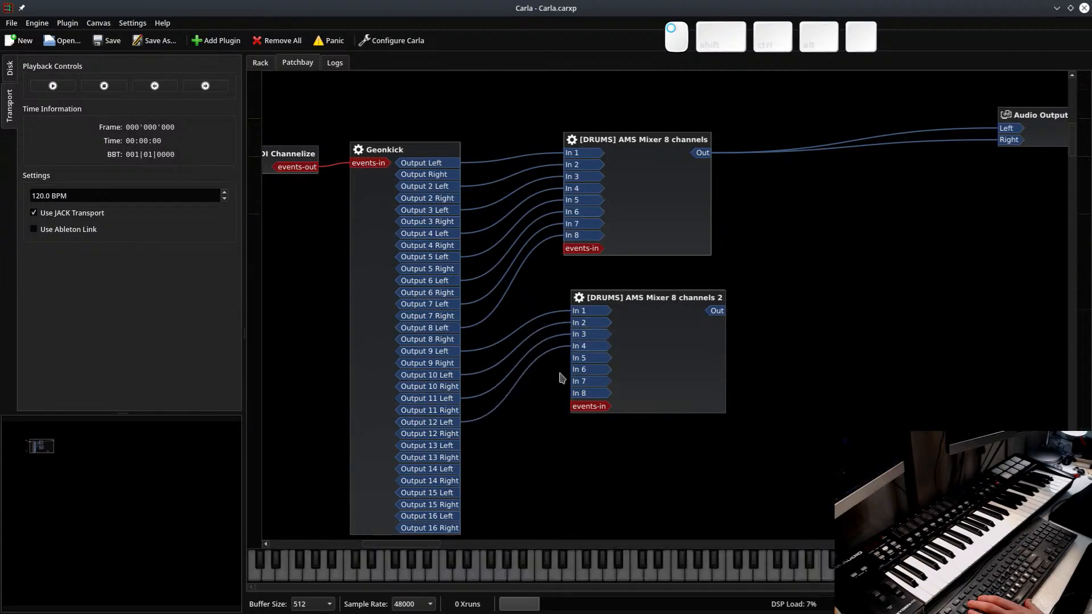
{"action": "left_click_drag", "start_coordinate": [444, 449], "coordinate": [577, 358]}
{"action": "left_click_drag", "start_coordinate": [444, 470], "coordinate": [581, 371]}
{"action": "left_click_drag", "start_coordinate": [438, 494], "coordinate": [579, 381]}
{"action": "left_click_drag", "start_coordinate": [433, 517], "coordinate": [580, 394]}
Connect the output of [DRUMS] AMS Mixer 8 channels 2 to the Left and Right ports of Audio Output
{"action": "left_click_drag", "start_coordinate": [725, 276], "coordinate": [610, 351]}
{"action": "left_click_drag", "start_coordinate": [576, 378], "coordinate": [563, 377]}
{"action": "left_click_drag", "start_coordinate": [590, 384], "coordinate": [891, 204]}
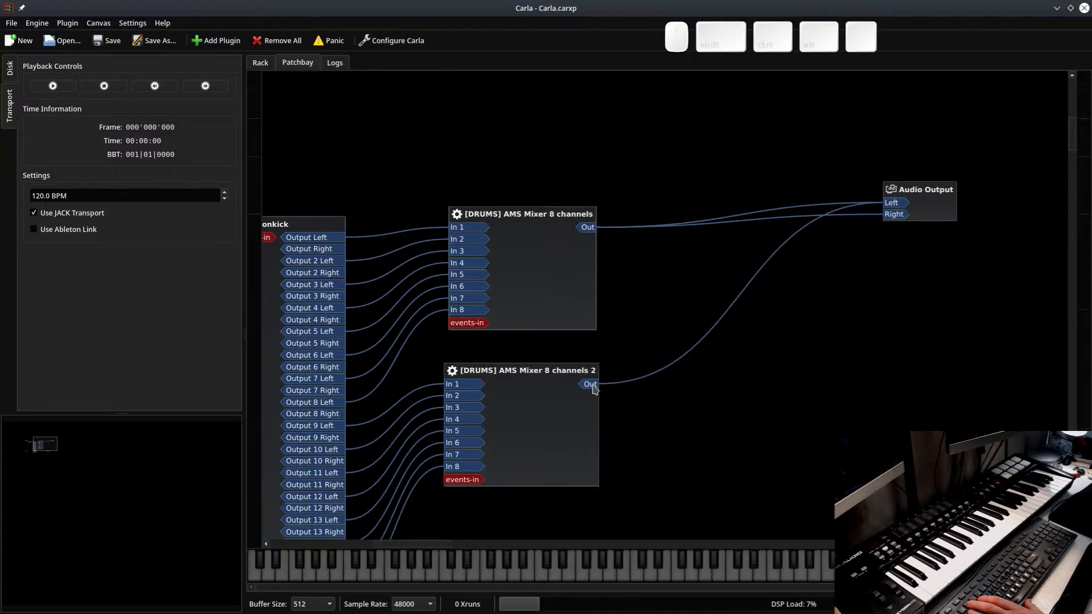
{"action": "left_click_drag", "start_coordinate": [593, 388], "coordinate": [896, 222]}
Check the gain and channel volume settings of both [DRUMS] mixers
{"action": "double_click", "coordinate": [514, 383]}
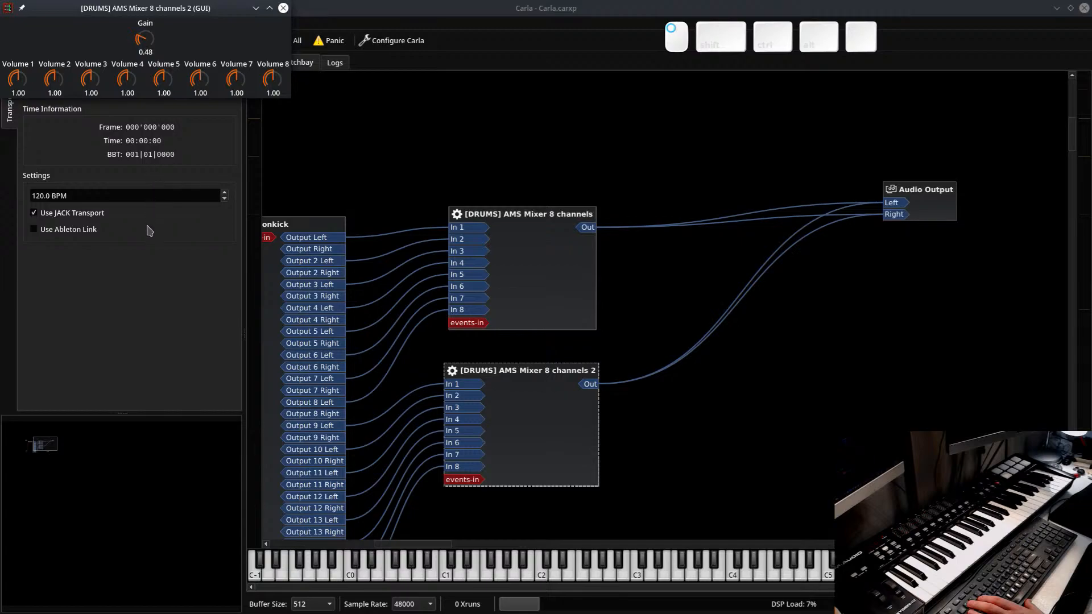
{"action": "left_click", "coordinate": [283, 8]}
{"action": "double_click", "coordinate": [523, 214]}
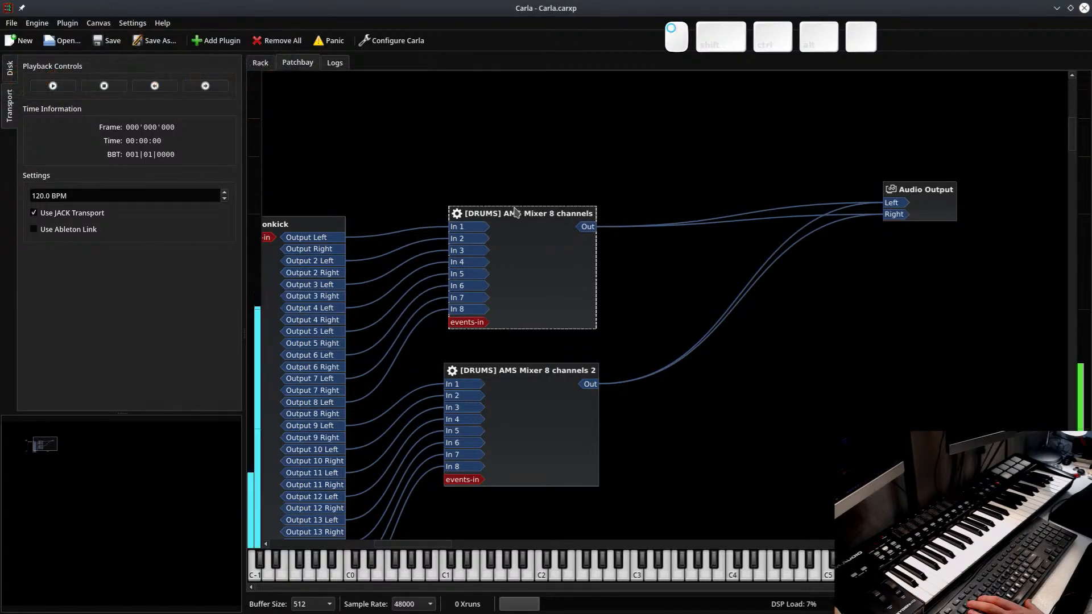
{"action": "left_click", "coordinate": [282, 8]}
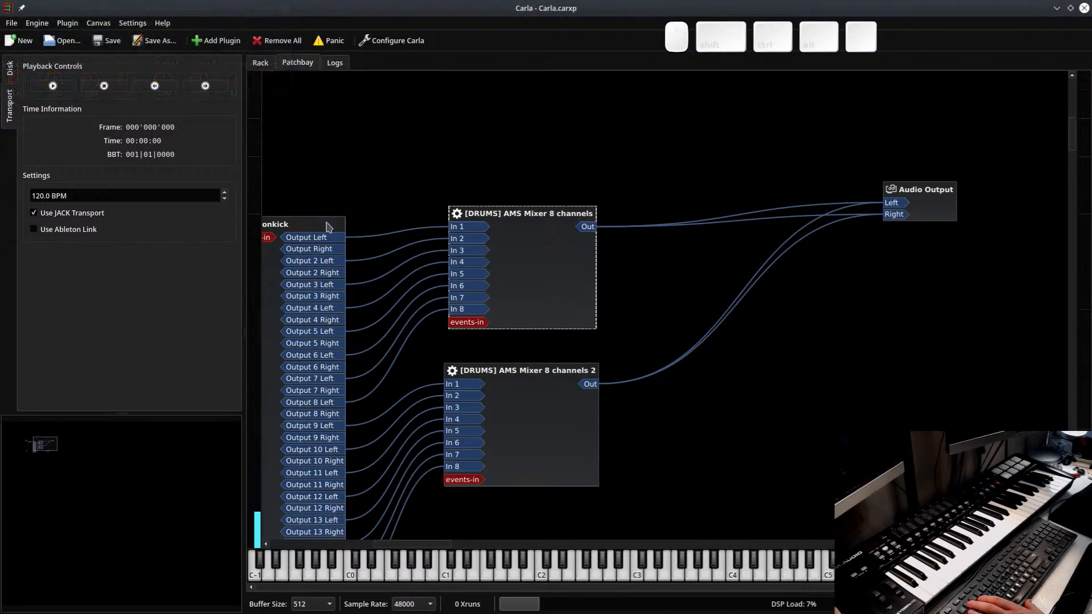
Open the Geonkick interface, examine the individual volume levels of the drum sounds in its kit and hide it again
{"action": "left_click_drag", "start_coordinate": [645, 290], "coordinate": [712, 200]}
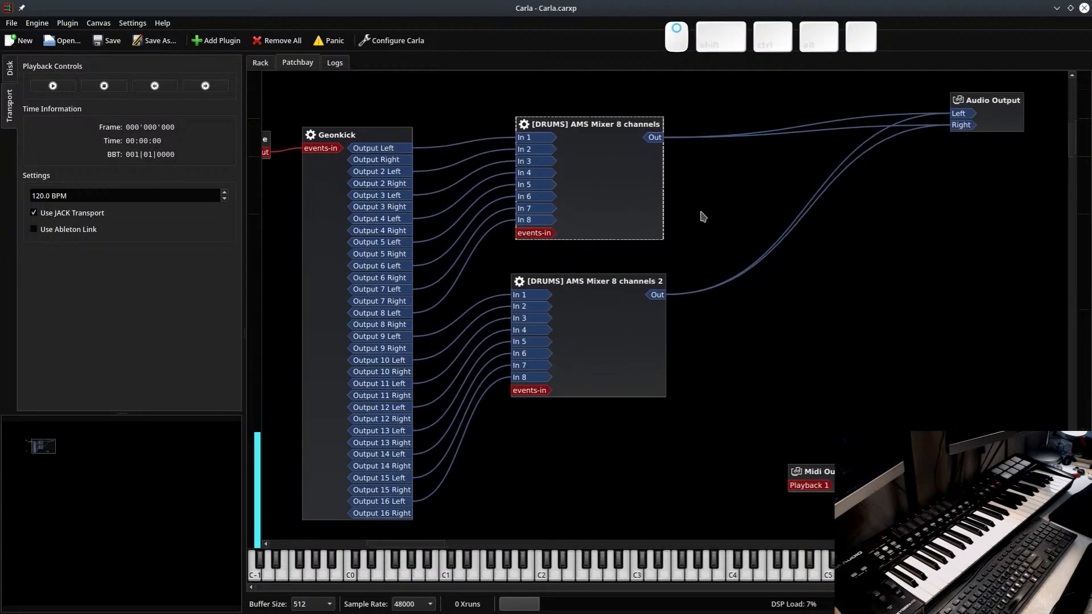
{"action": "double_click", "coordinate": [352, 137]}
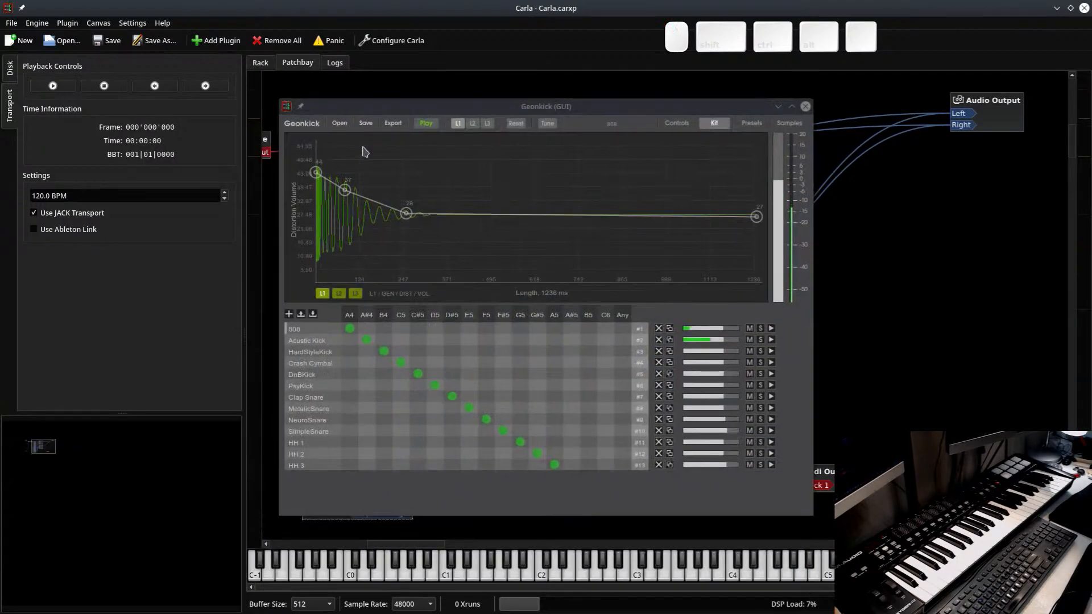
{"action": "left_click", "coordinate": [728, 353]}
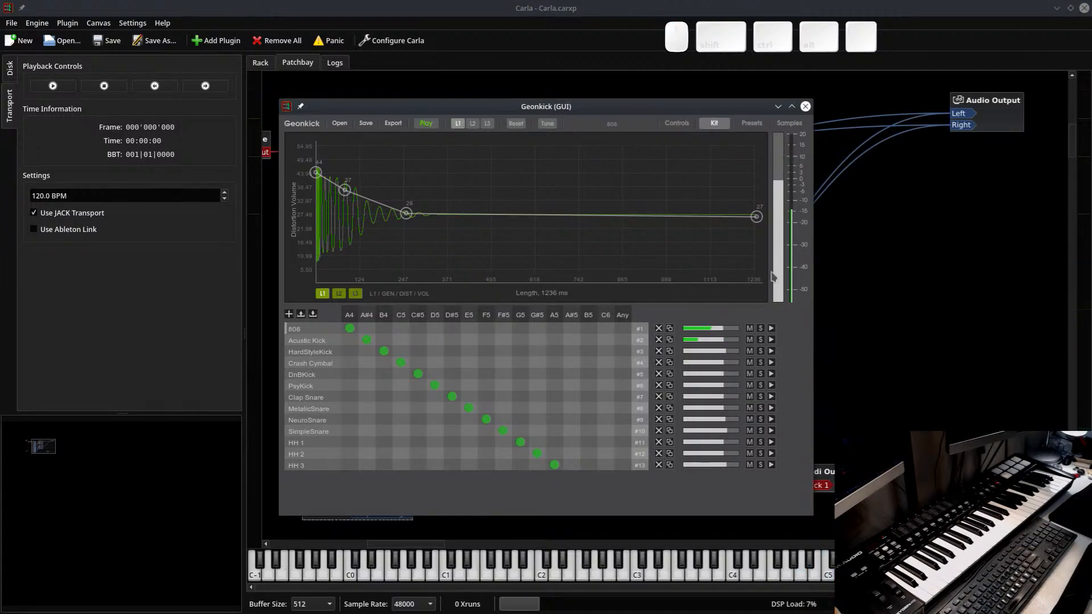
{"action": "left_click", "coordinate": [709, 331]}
{"action": "left_click_drag", "start_coordinate": [705, 333], "coordinate": [725, 339]}
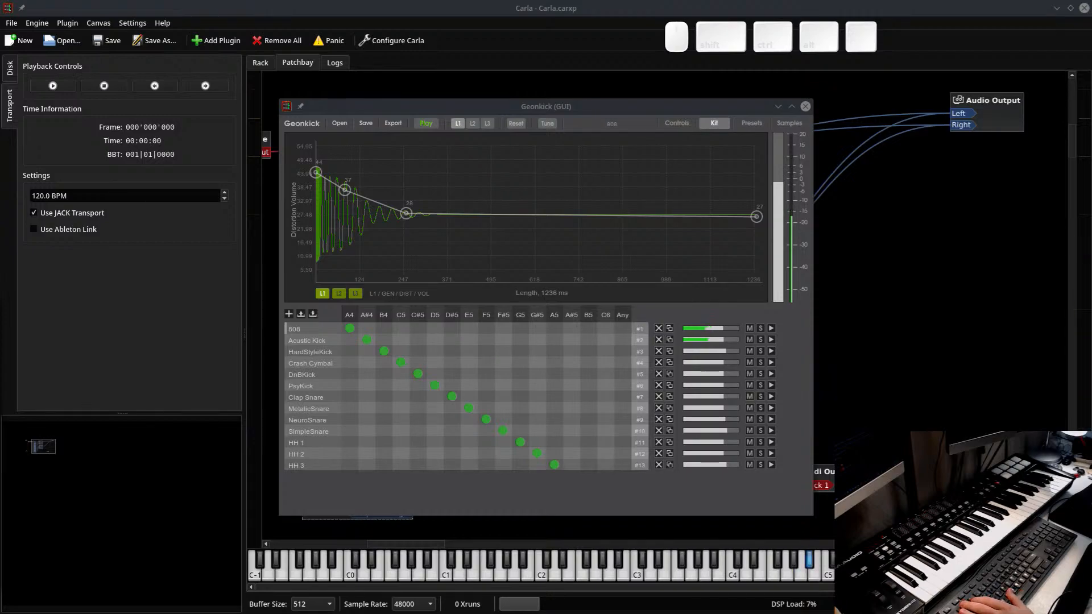
{"action": "left_click", "coordinate": [435, 253]}
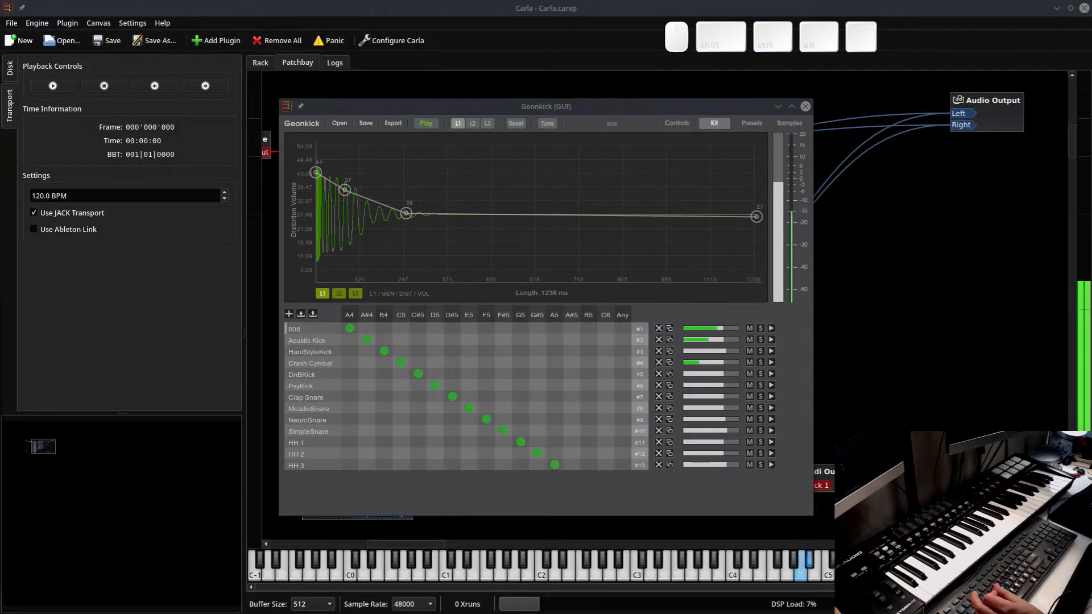
{"action": "left_click", "coordinate": [778, 107]}
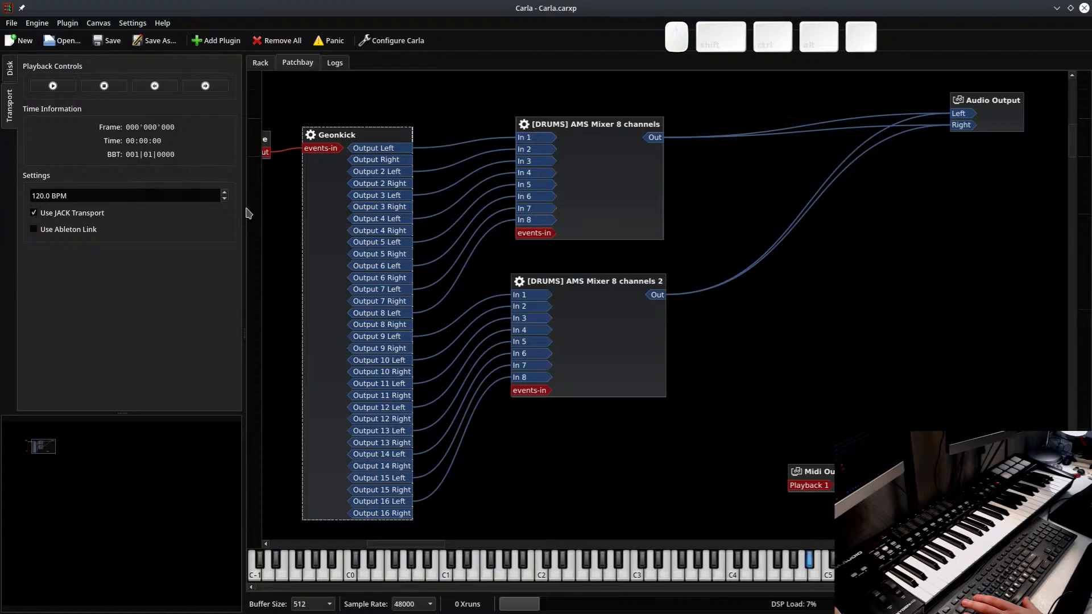
Enlarge the patchbay area and move both [DRUMS] mixers closer to the Geonkick block, one under the other
{"action": "left_click_drag", "start_coordinate": [244, 207], "coordinate": [155, 216]}
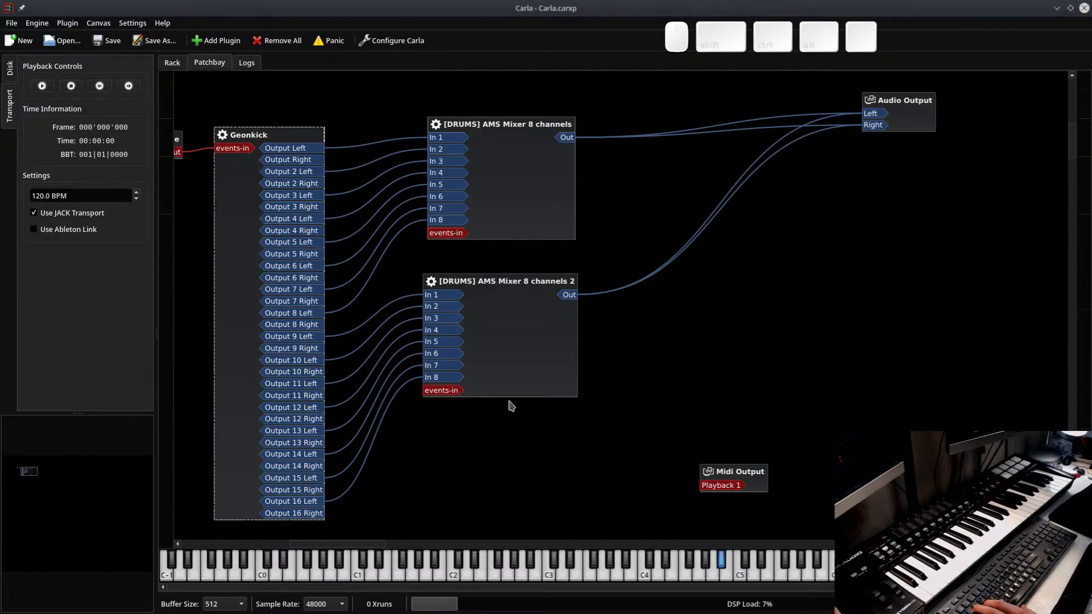
{"action": "scroll", "coordinate": [519, 270], "scroll_direction": "up", "scroll_amount": 1}
{"action": "left_click", "coordinate": [541, 190]}
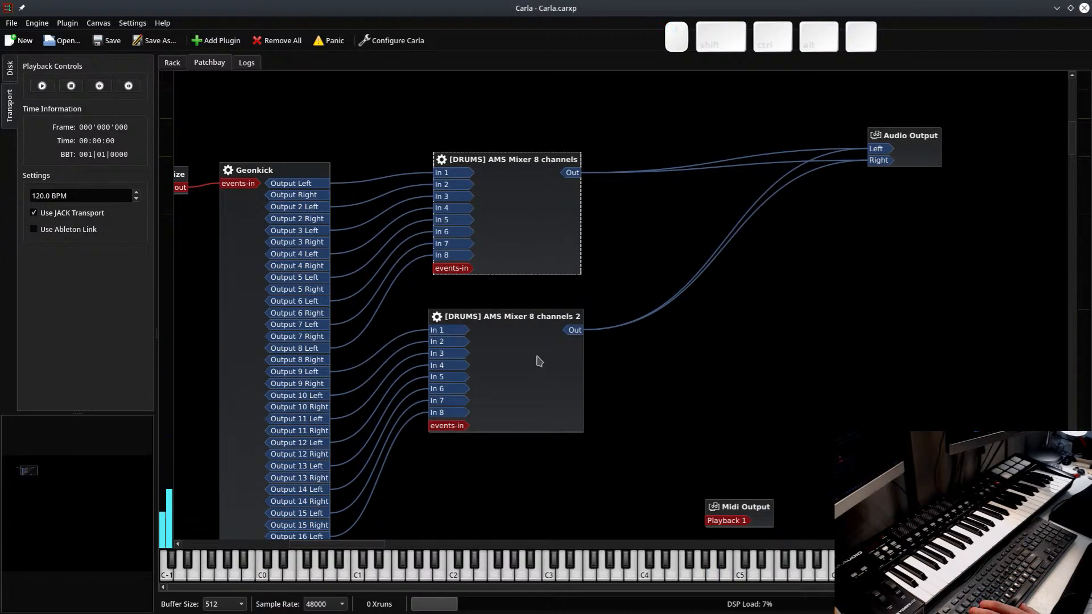
{"action": "scroll", "coordinate": [539, 361], "scroll_direction": "up", "scroll_amount": 1}
{"action": "left_click", "coordinate": [522, 367]}
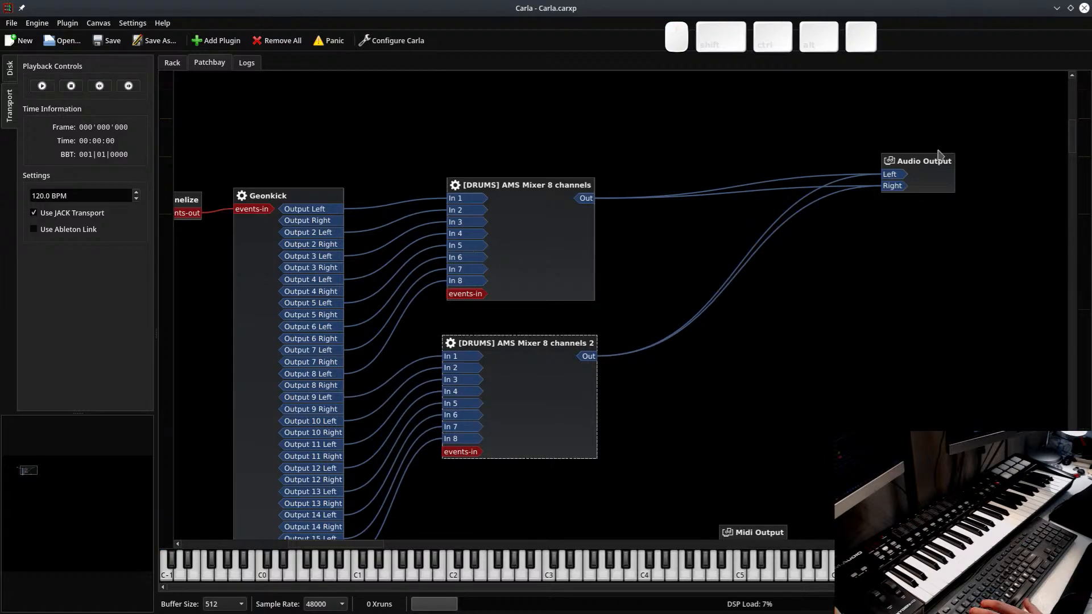
{"action": "left_click_drag", "start_coordinate": [526, 221], "coordinate": [459, 232]}
{"action": "left_click_drag", "start_coordinate": [531, 386], "coordinate": [486, 378]}
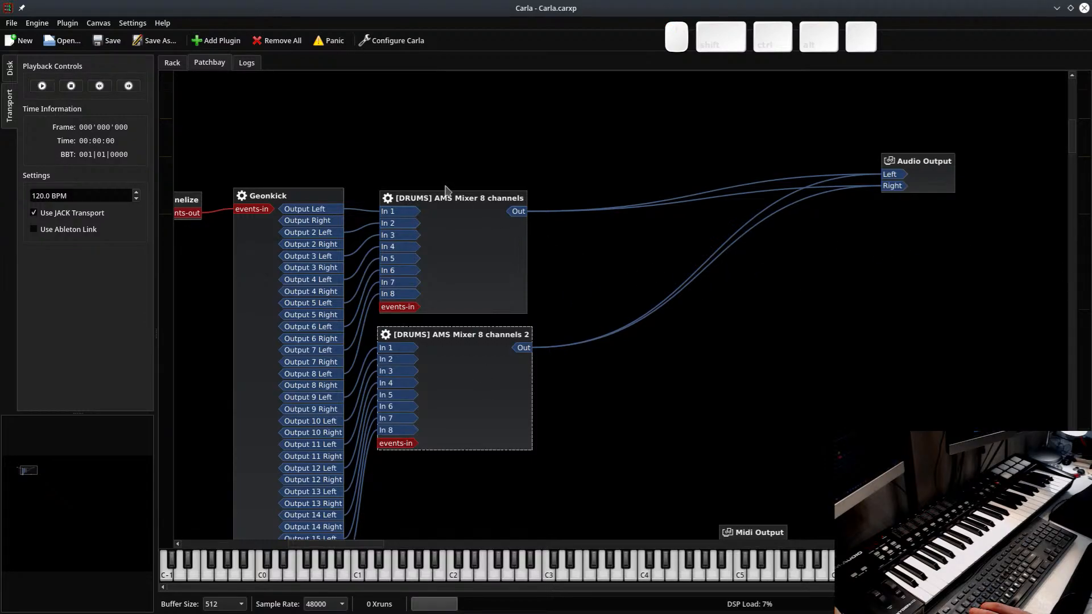
Move the Midi Input block further left on the canvas, away from the [DRUMS] MIDI Channelize plugin
{"action": "scroll", "coordinate": [624, 195], "scroll_direction": "down", "scroll_amount": 3}
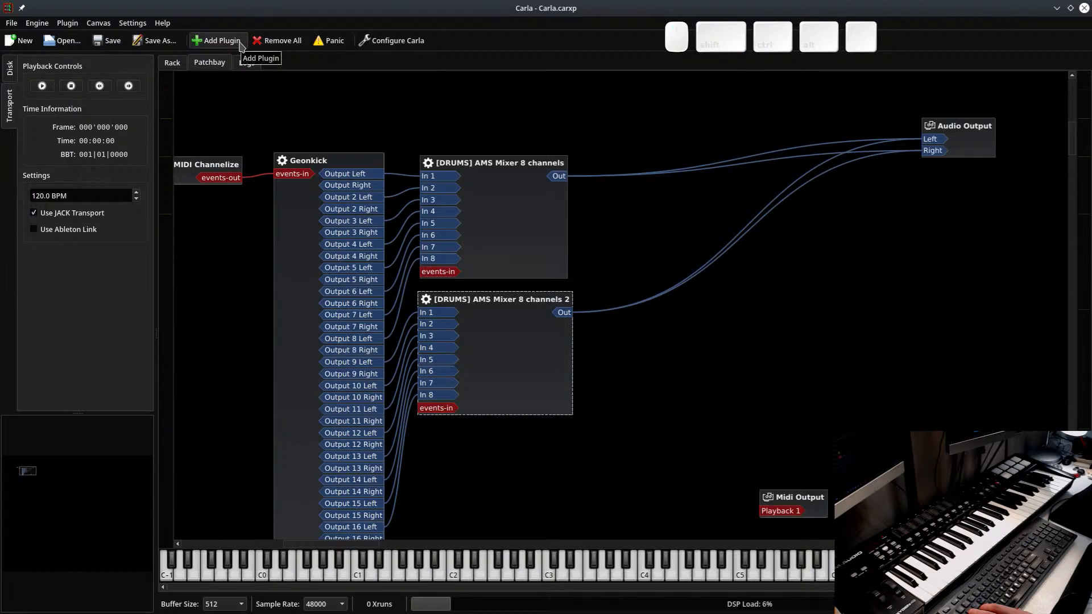
{"action": "left_click_drag", "start_coordinate": [732, 325], "coordinate": [544, 357]}
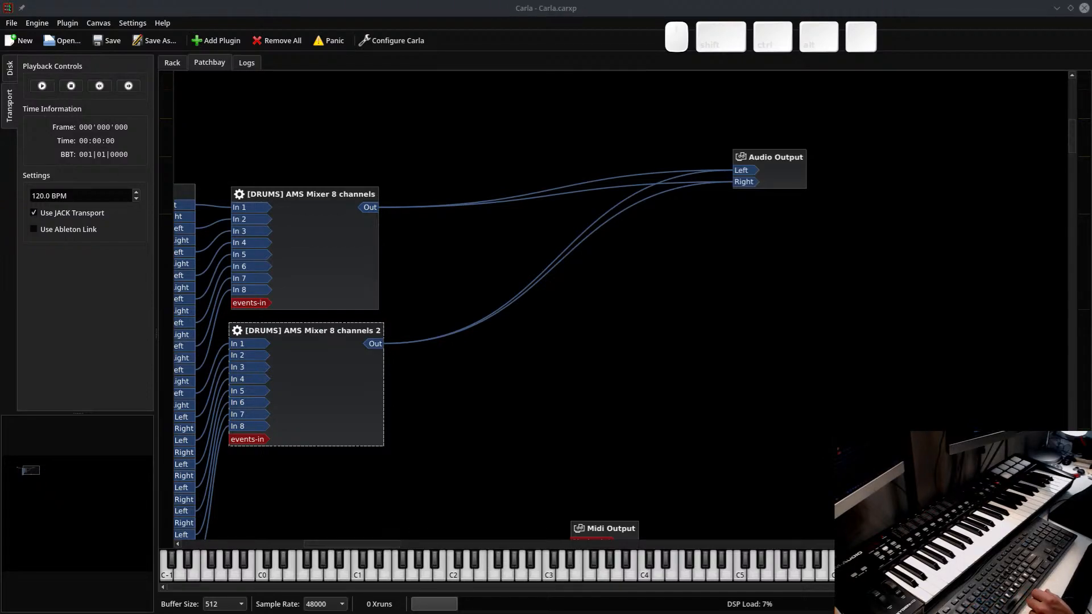
{"action": "left_click", "coordinate": [390, 156]}
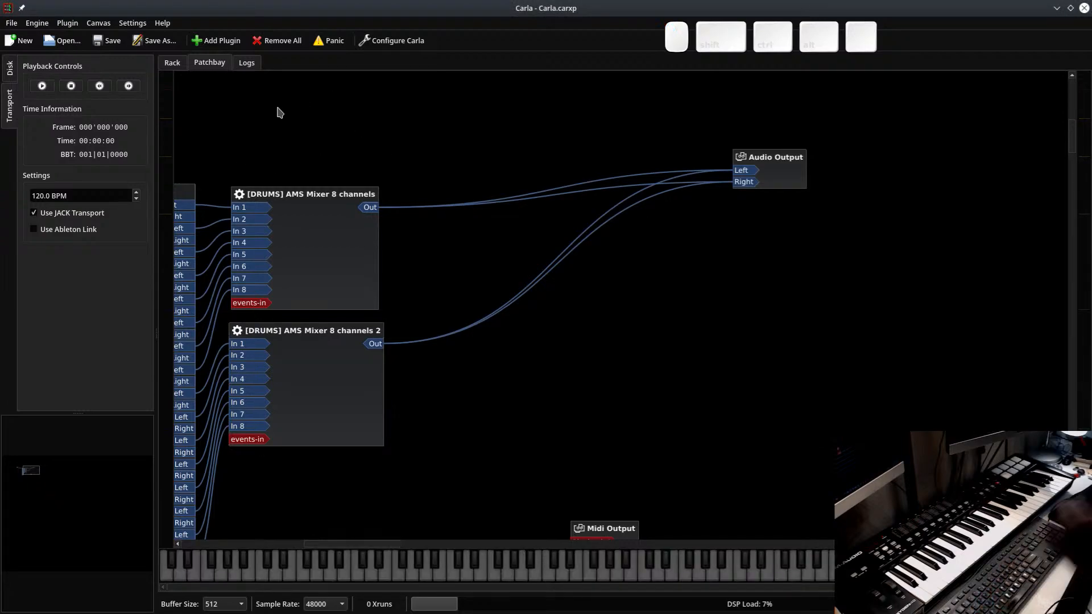
{"action": "scroll", "coordinate": [455, 458], "scroll_direction": "left", "scroll_amount": 10}
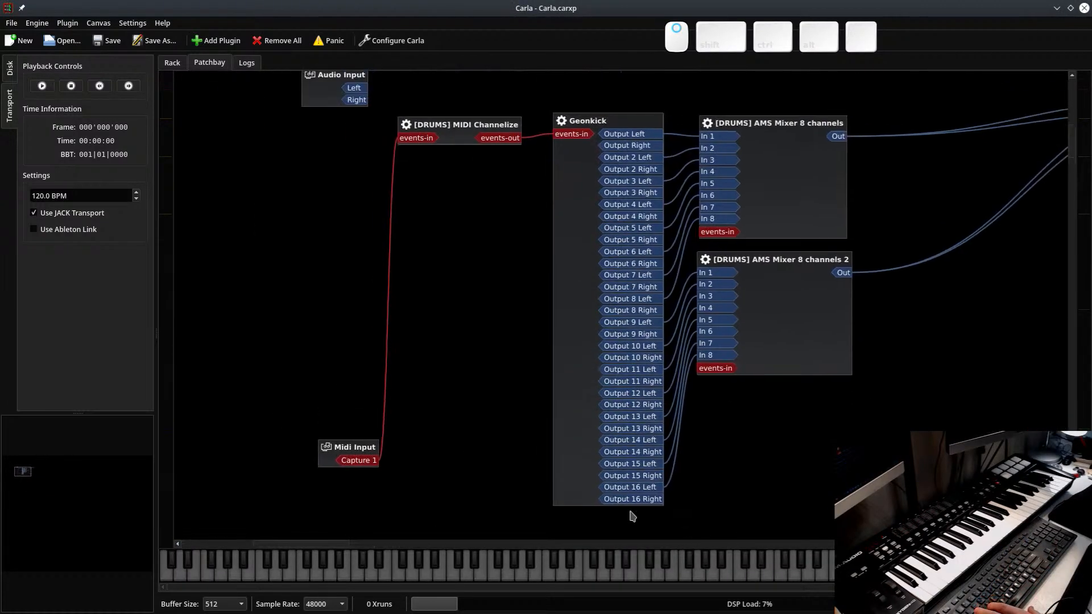
{"action": "left_click_drag", "start_coordinate": [342, 442], "coordinate": [194, 449]}
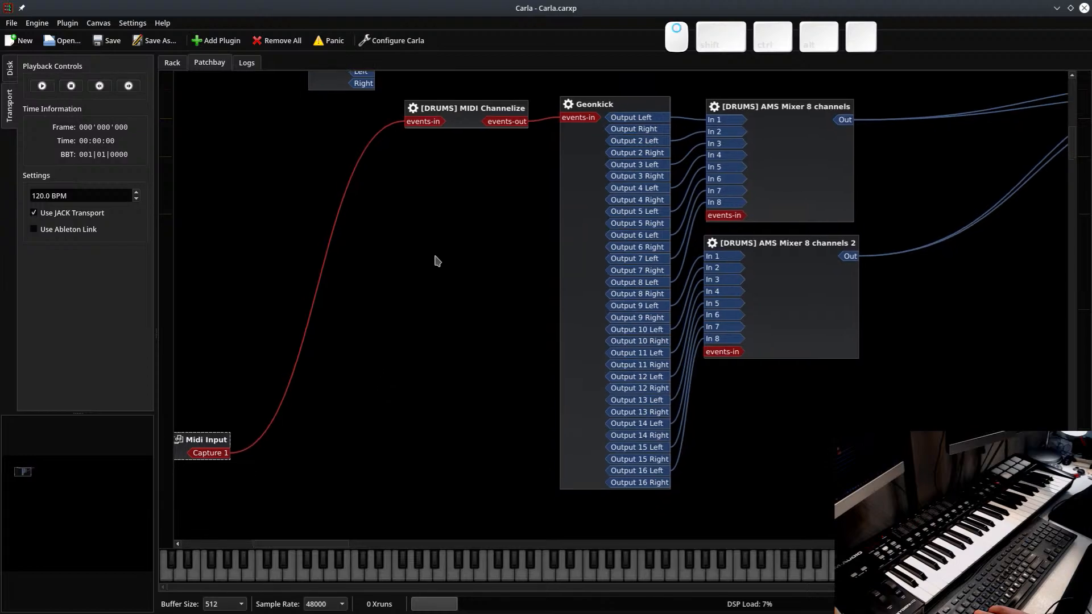
{"action": "scroll", "coordinate": [353, 178], "scroll_direction": "down", "scroll_amount": 5}
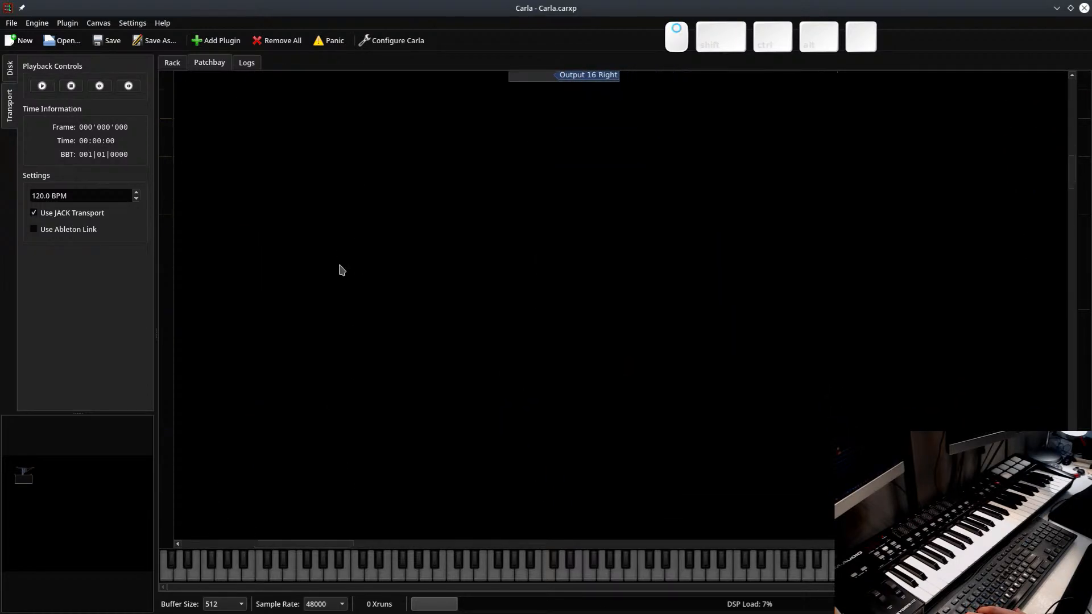
{"action": "scroll", "coordinate": [390, 370], "scroll_direction": "up", "scroll_amount": 5}
Clone the [DRUMS] MIDI Channelize plugin and place the copy between Midi Input and Geonkick, below the original
{"action": "right_click", "coordinate": [409, 138]}
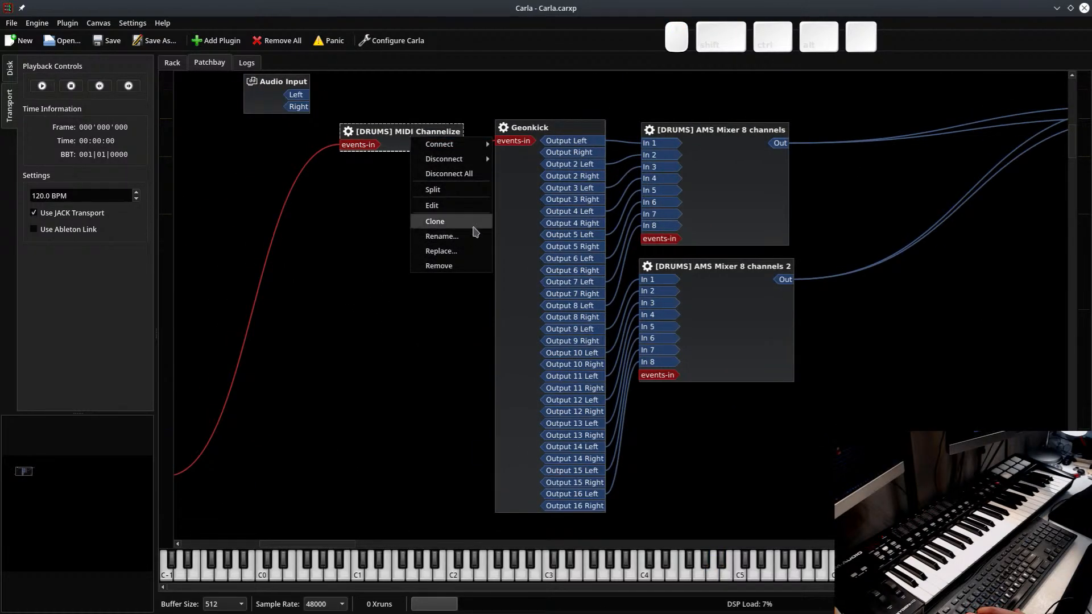
{"action": "left_click", "coordinate": [470, 223]}
{"action": "left_click_drag", "start_coordinate": [688, 475], "coordinate": [707, 311]}
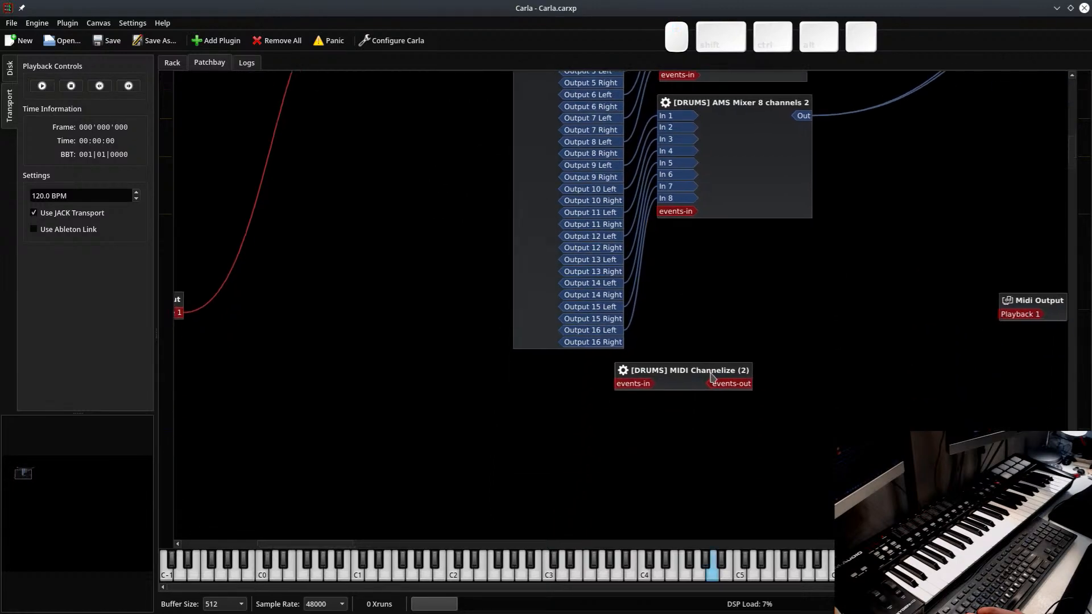
{"action": "left_click_drag", "start_coordinate": [706, 375], "coordinate": [400, 343]}
Rename the cloned plugin as [BASS] MIDI Channelize
{"action": "right_click", "coordinate": [399, 343]}
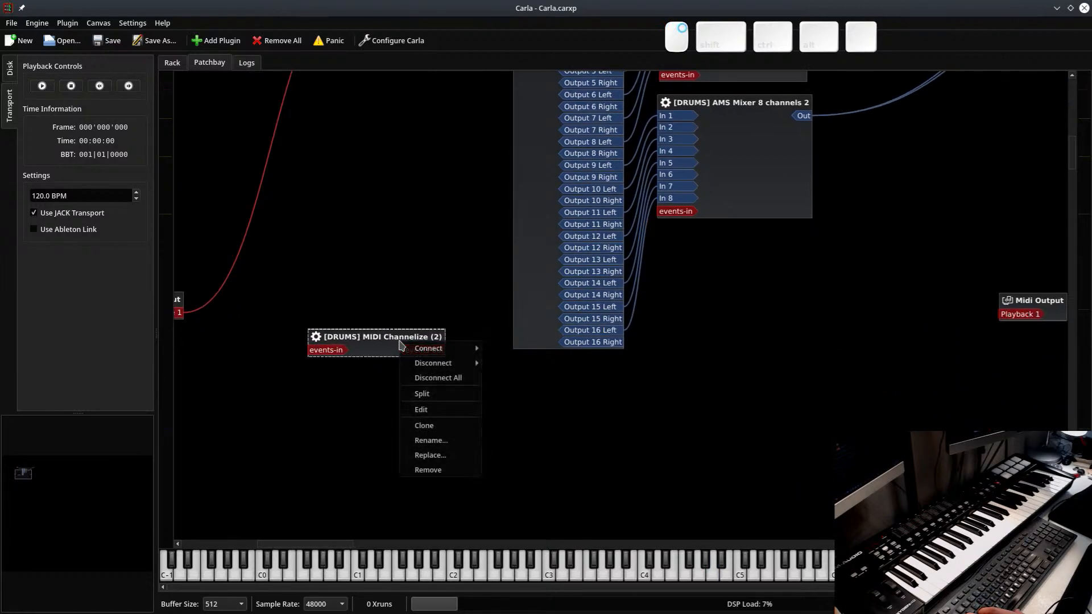
{"action": "left_click", "coordinate": [456, 441]}
{"action": "key", "text": "Right"}
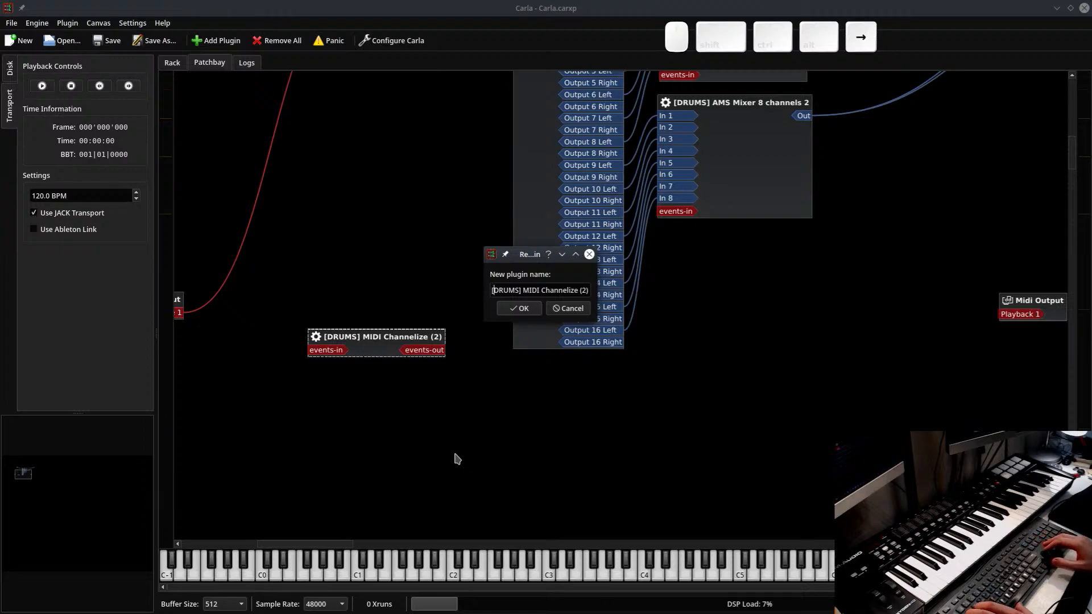
{"action": "key", "text": "ctrl+shift+Right"}
{"action": "type", "text": "BASS"}
{"action": "key", "text": "End"}
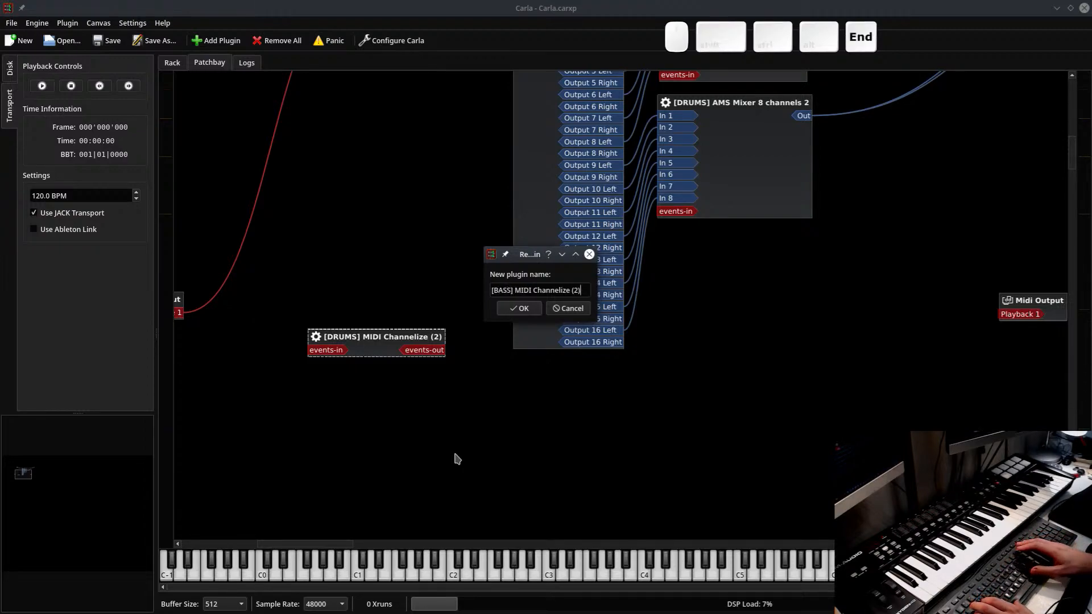
{"action": "key", "text": "BackSpace"}
{"action": "key", "text": "BackSpace"}
{"action": "key", "text": "BackSpace"}
{"action": "key", "text": "BackSpace"}
{"action": "key", "text": "Return"}
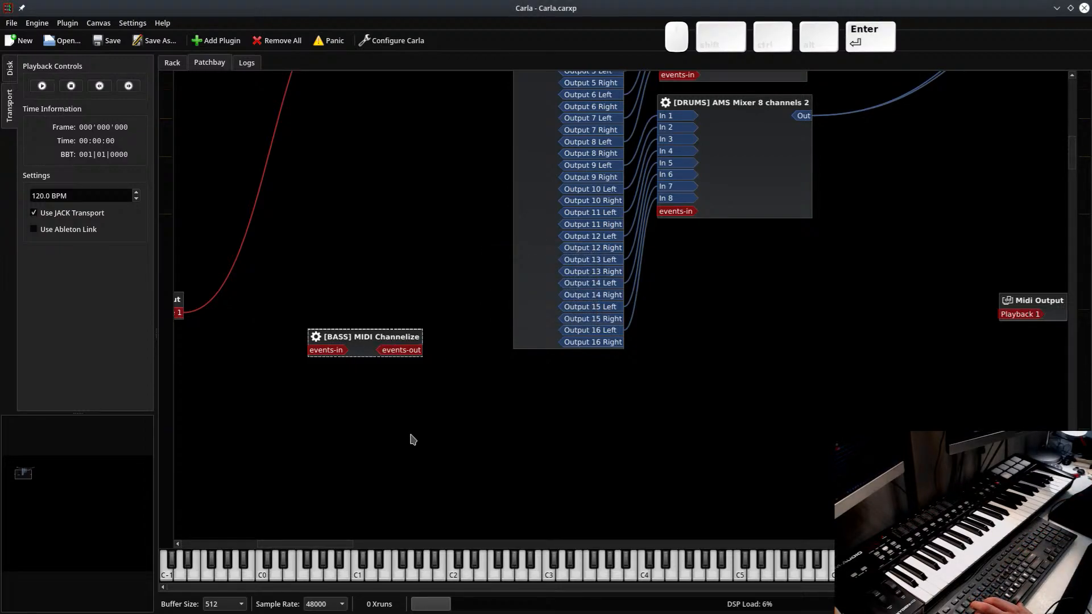
Open the [BASS] MIDI Channelize parameters to check its channel setting and close them again
{"action": "double_click", "coordinate": [368, 341]}
{"action": "left_click", "coordinate": [476, 413]}
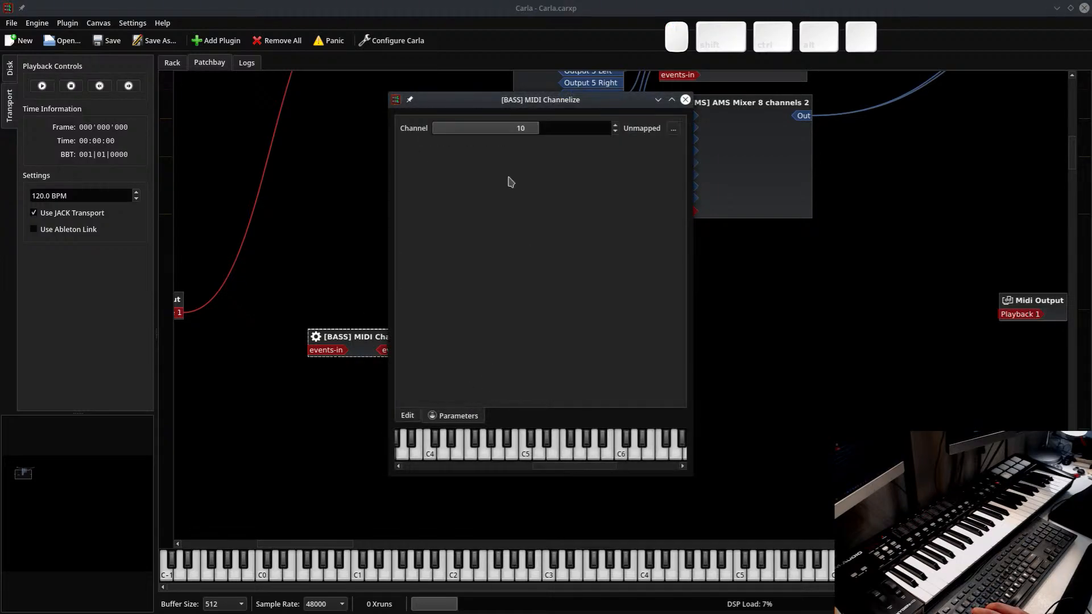
{"action": "left_click", "coordinate": [270, 168]}
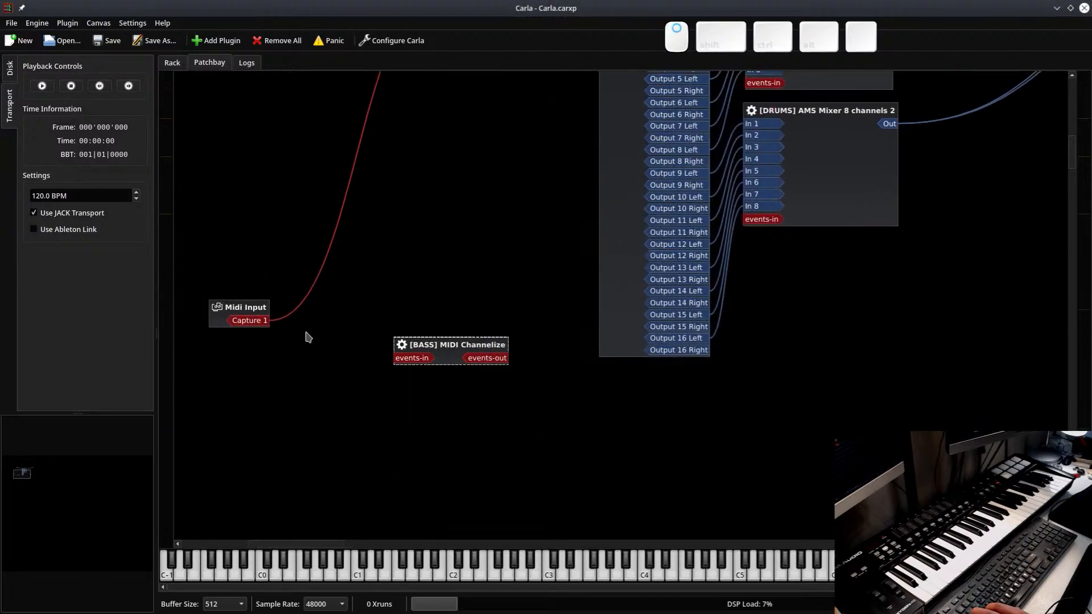
Connect Midi Input Capture 1 to the events-in port of [BASS] MIDI Channelize and move that plugin well below the drum chain
{"action": "left_click_drag", "start_coordinate": [251, 320], "coordinate": [437, 470]}
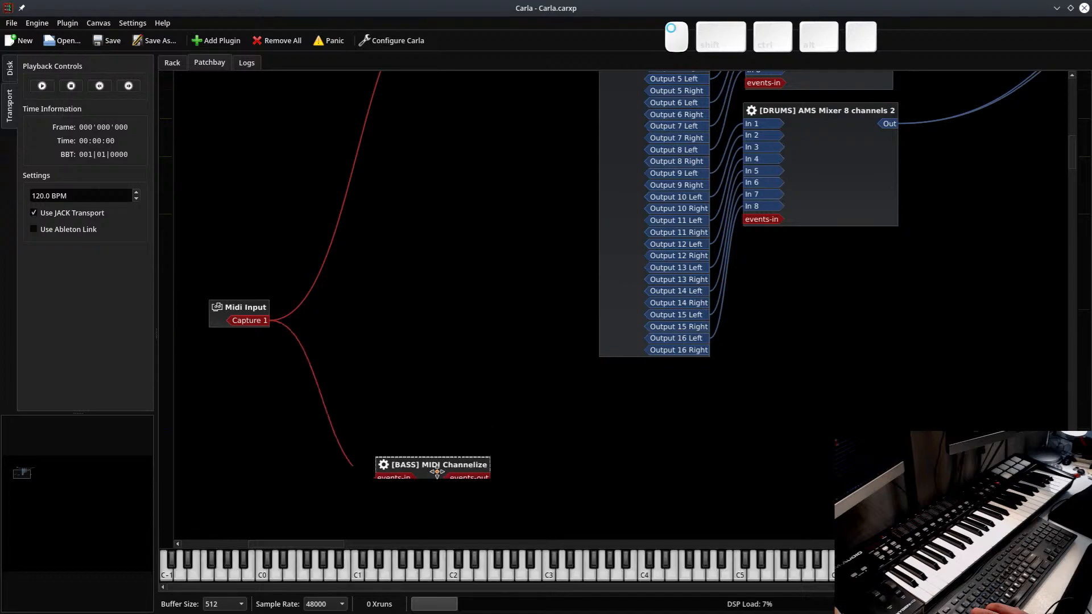
{"action": "scroll", "coordinate": [449, 268], "scroll_direction": "down", "scroll_amount": 4}
{"action": "left_click_drag", "start_coordinate": [440, 238], "coordinate": [458, 422]}
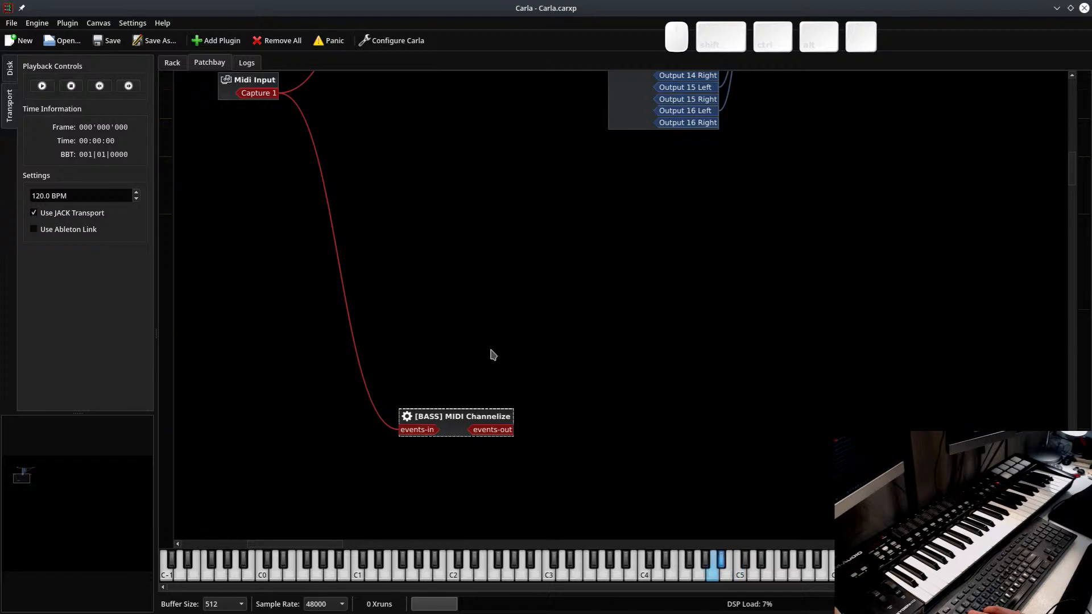
Try to add the LV2 version of Odin2 to the patchbay, retrying once
{"action": "left_click_drag", "start_coordinate": [540, 325], "coordinate": [446, 576]}
{"action": "left_click_drag", "start_coordinate": [653, 355], "coordinate": [641, 486]}
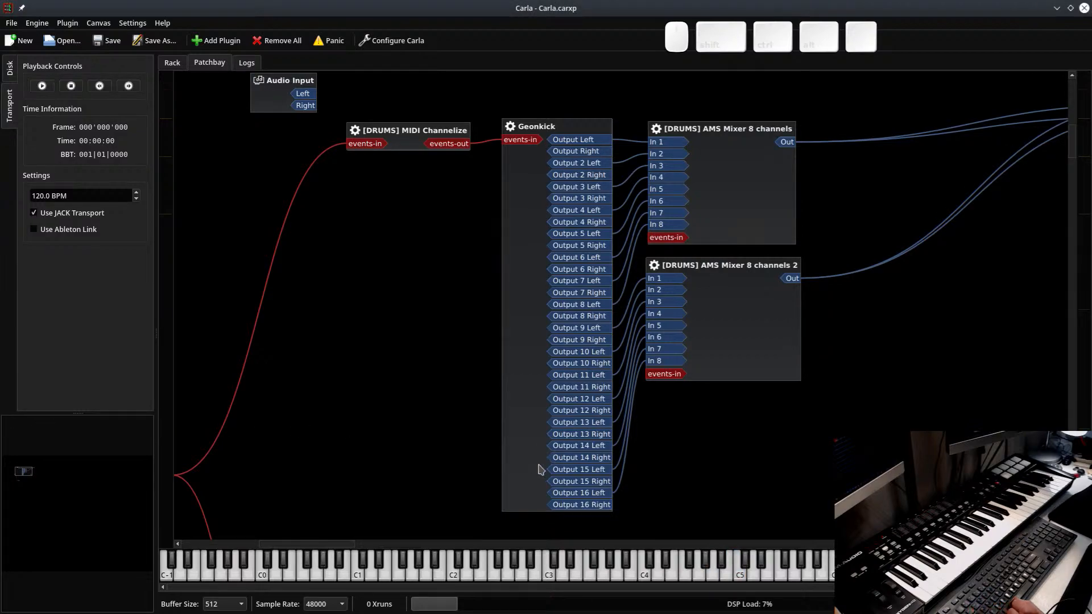
{"action": "left_click_drag", "start_coordinate": [568, 512], "coordinate": [515, 78]}
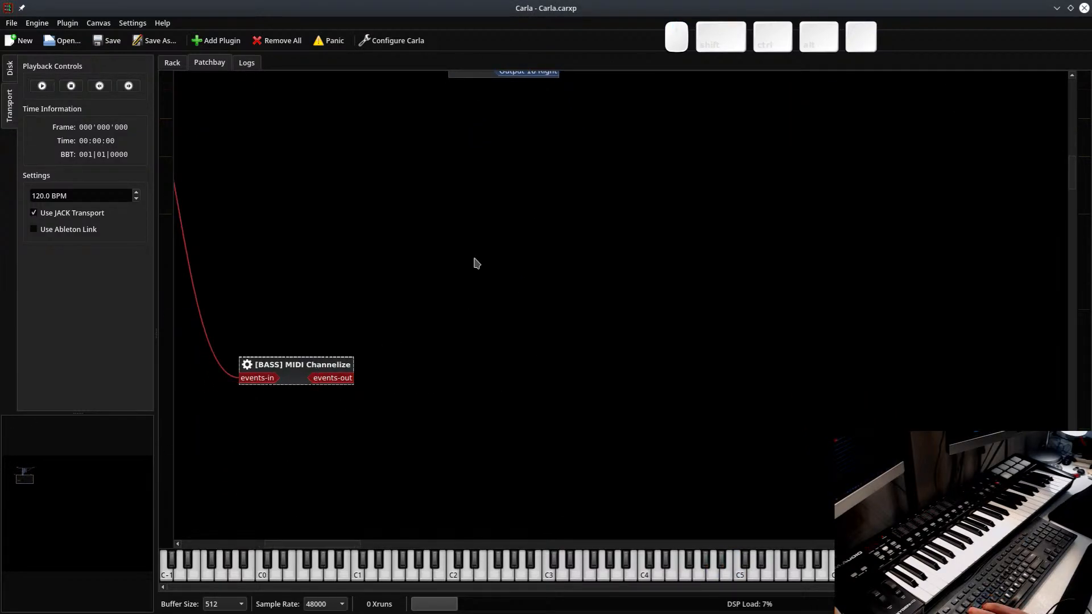
{"action": "left_click", "coordinate": [221, 43]}
{"action": "type", "text": "Odin2"}
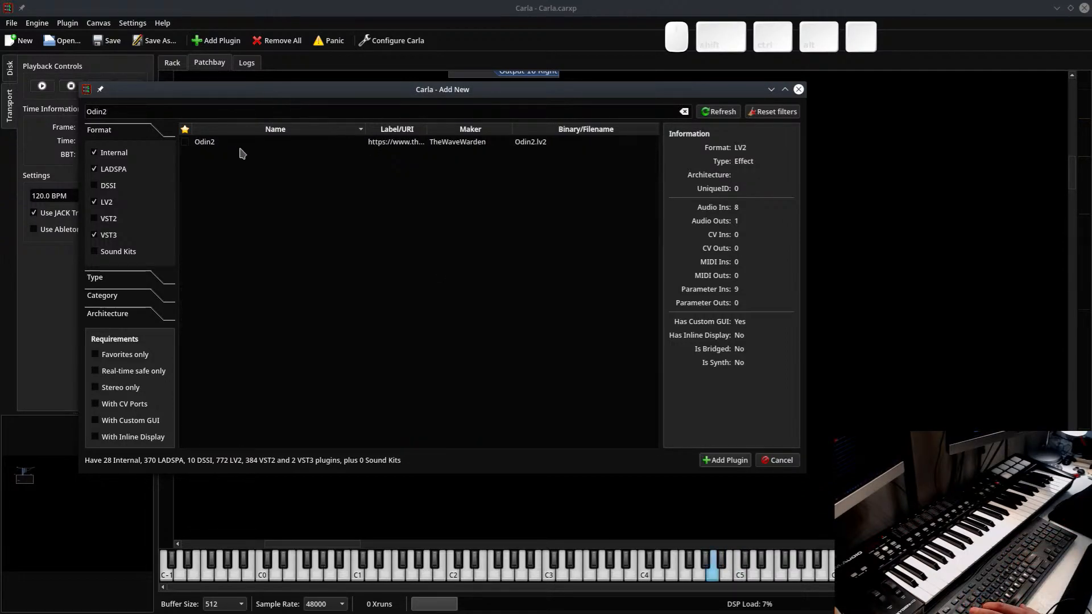
{"action": "double_click", "coordinate": [235, 144]}
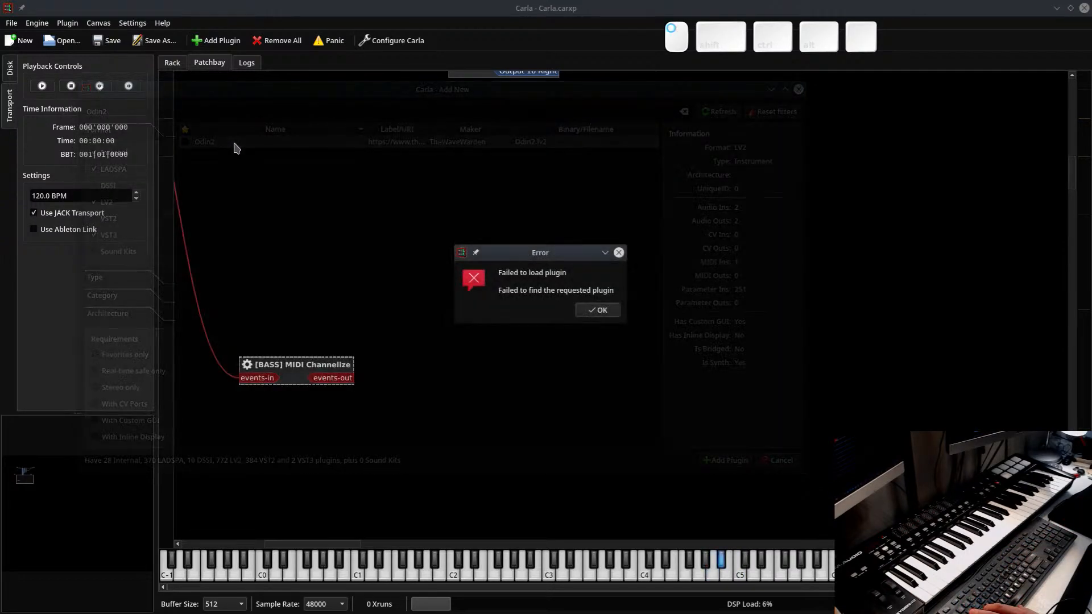
{"action": "left_click", "coordinate": [598, 311]}
{"action": "left_click", "coordinate": [219, 40]}
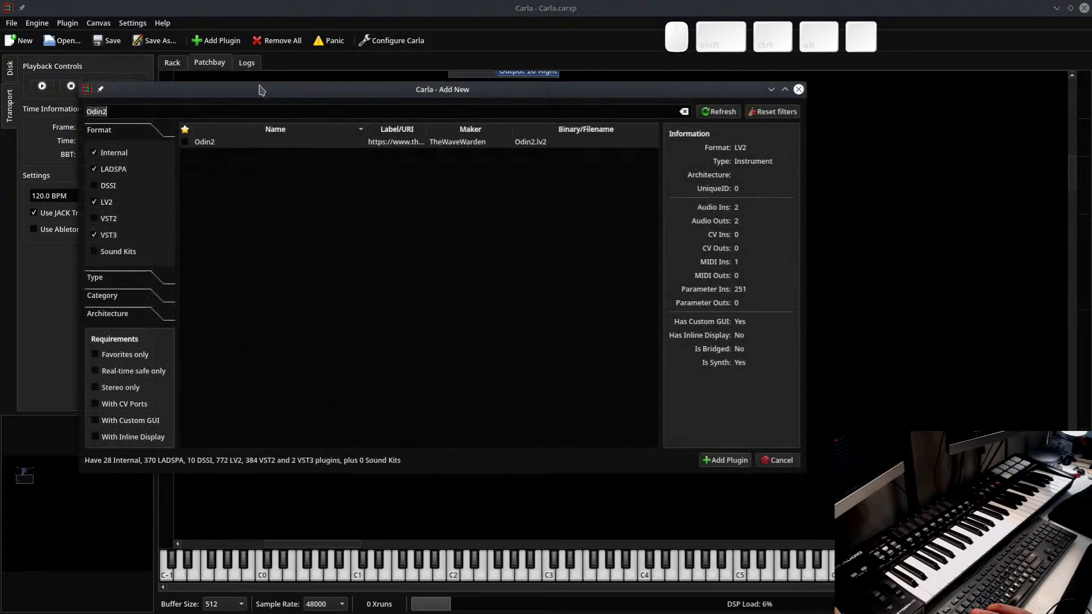
{"action": "double_click", "coordinate": [233, 144]}
{"action": "left_click", "coordinate": [595, 311]}
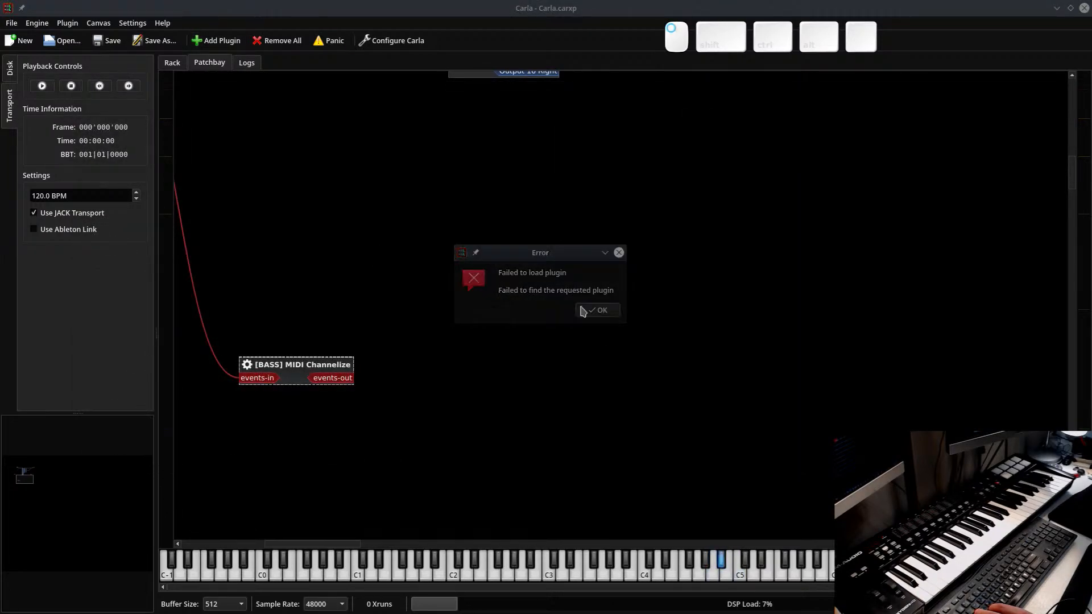
Restrict the plugin formats to LV2 only and try to add Odin2 again
{"action": "left_click", "coordinate": [220, 40]}
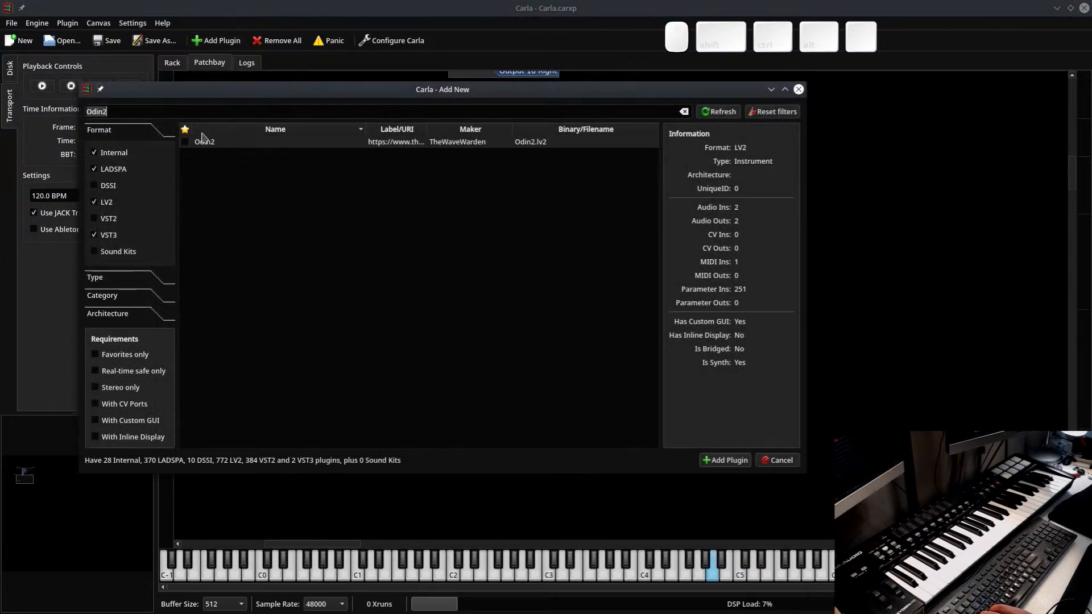
{"action": "left_click", "coordinate": [94, 203]}
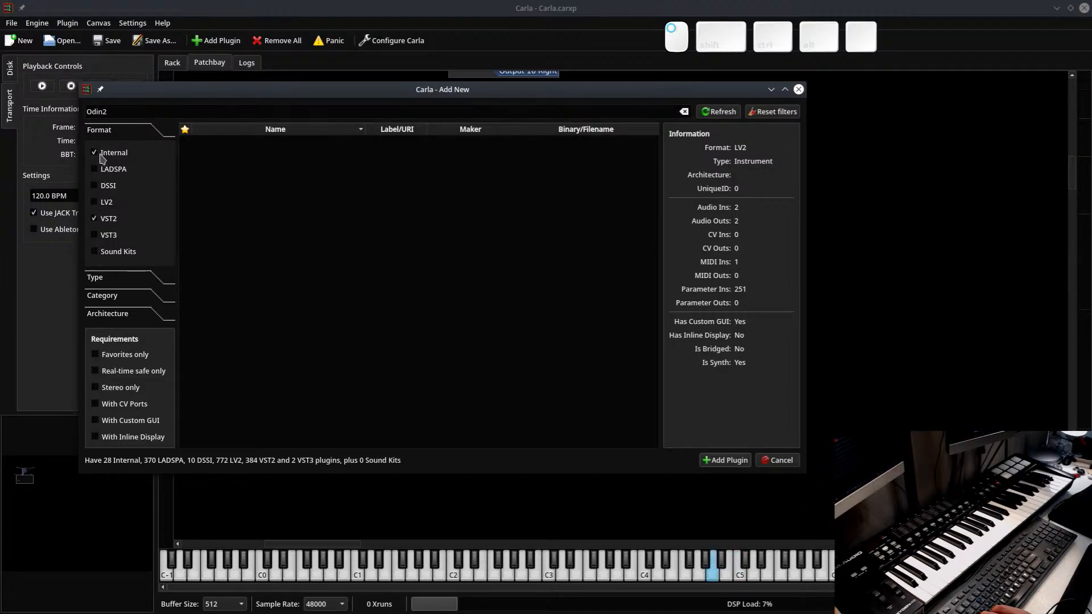
{"action": "left_click", "coordinate": [94, 203]}
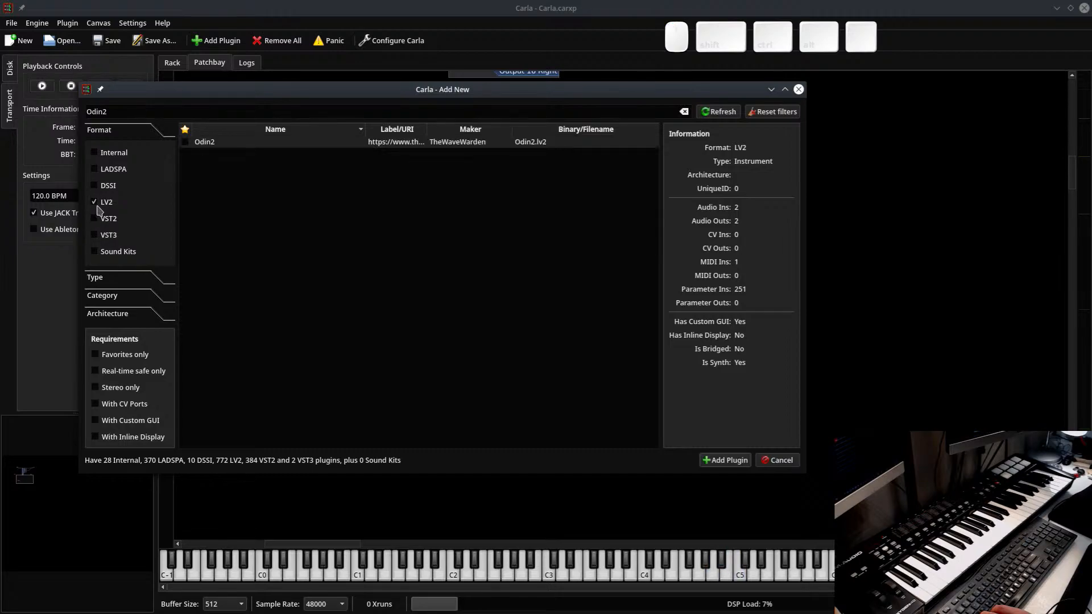
{"action": "double_click", "coordinate": [288, 141]}
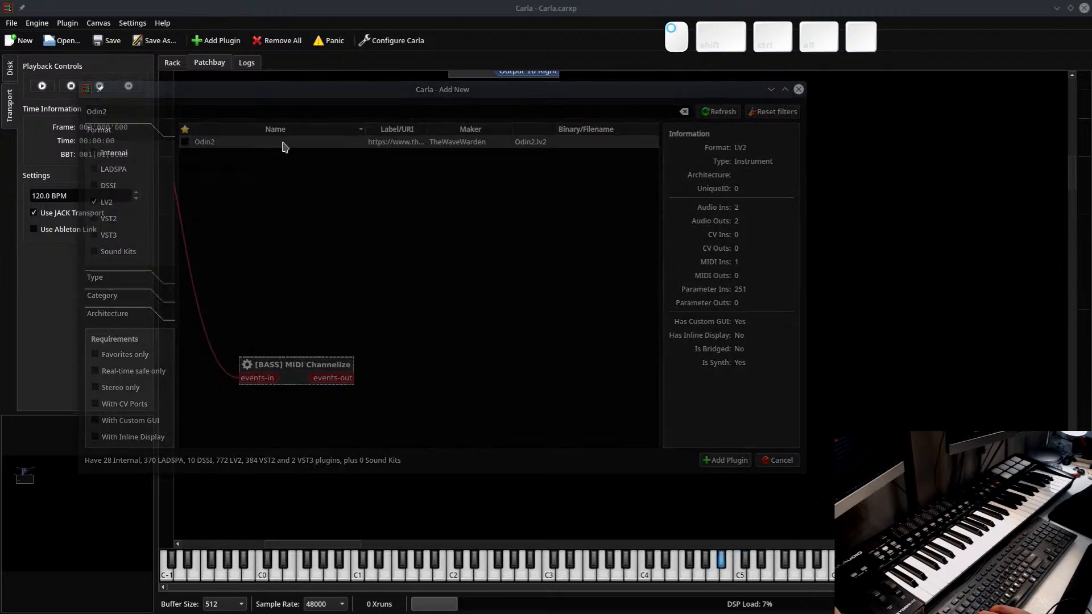
{"action": "left_click", "coordinate": [596, 311]}
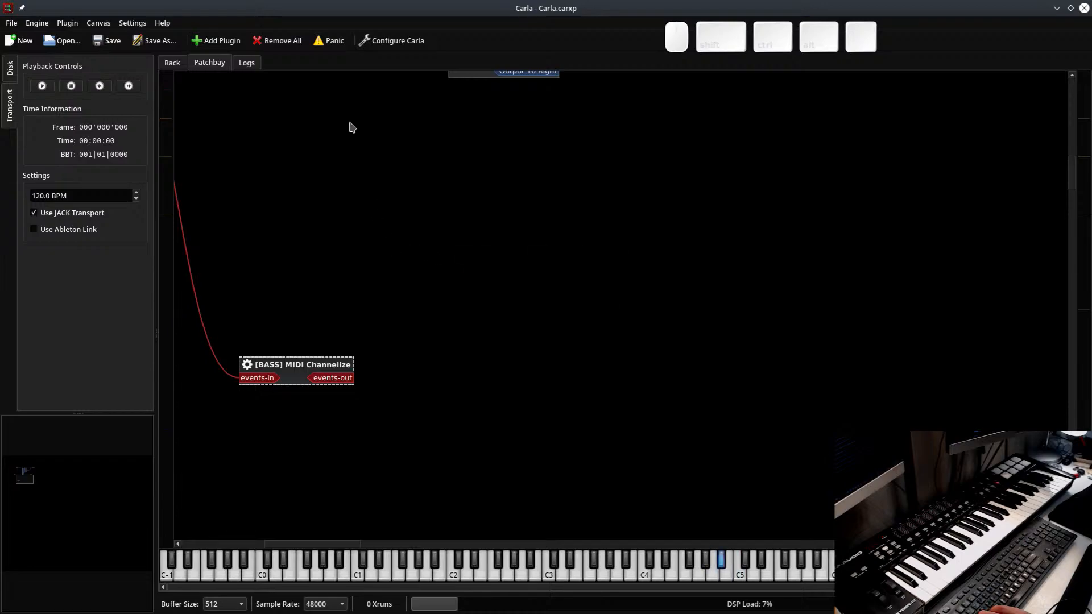
Search the plugin list for Surge, filter it to VST3 only and add the Surge synth
{"action": "left_click", "coordinate": [228, 41]}
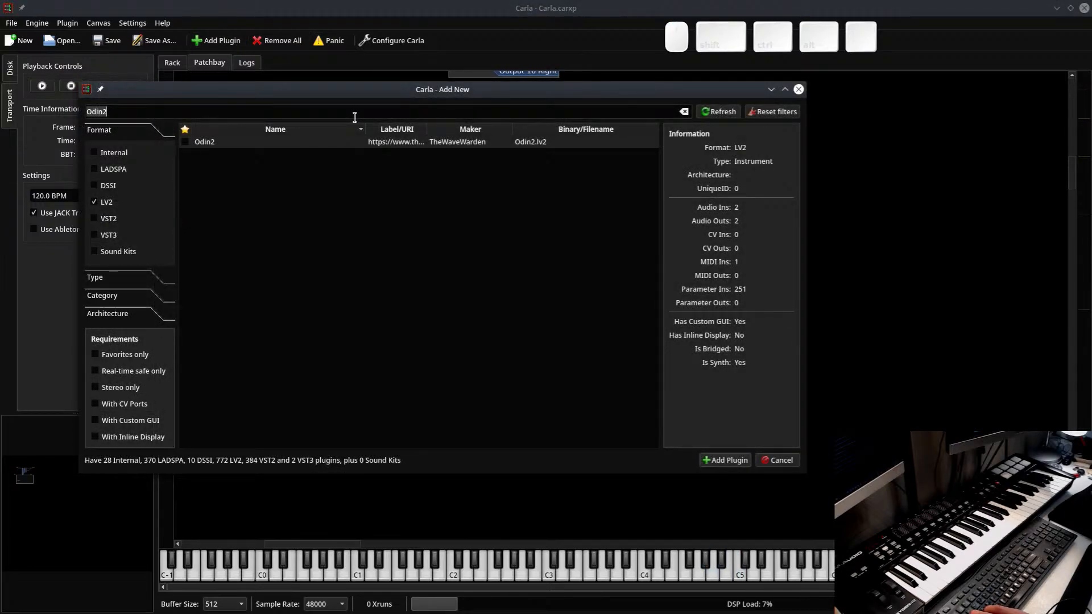
{"action": "type", "text": "Surge"}
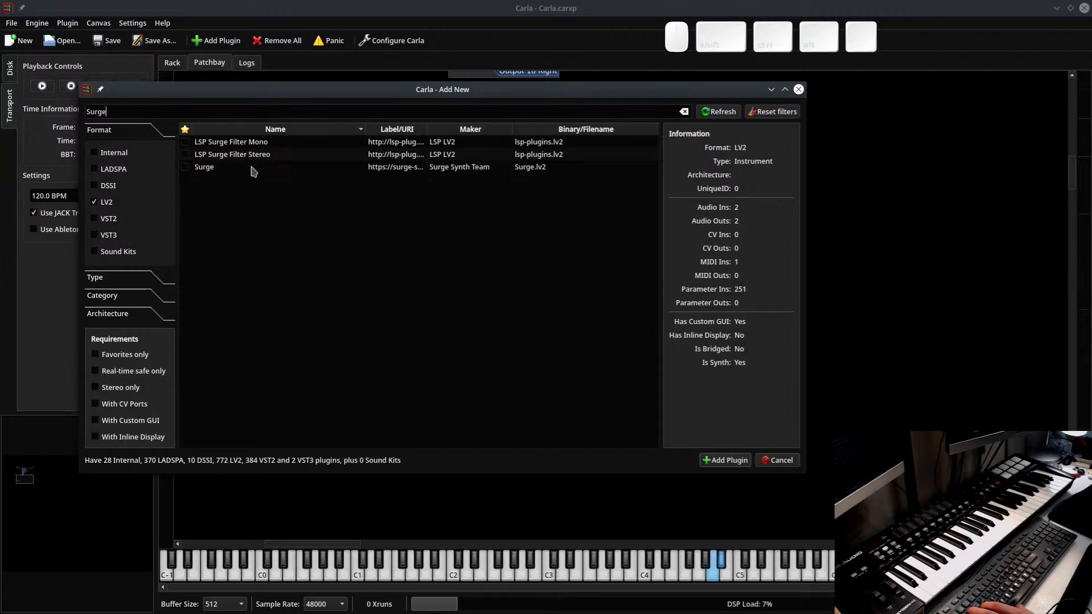
{"action": "left_click", "coordinate": [100, 235]}
{"action": "left_click", "coordinate": [100, 203]}
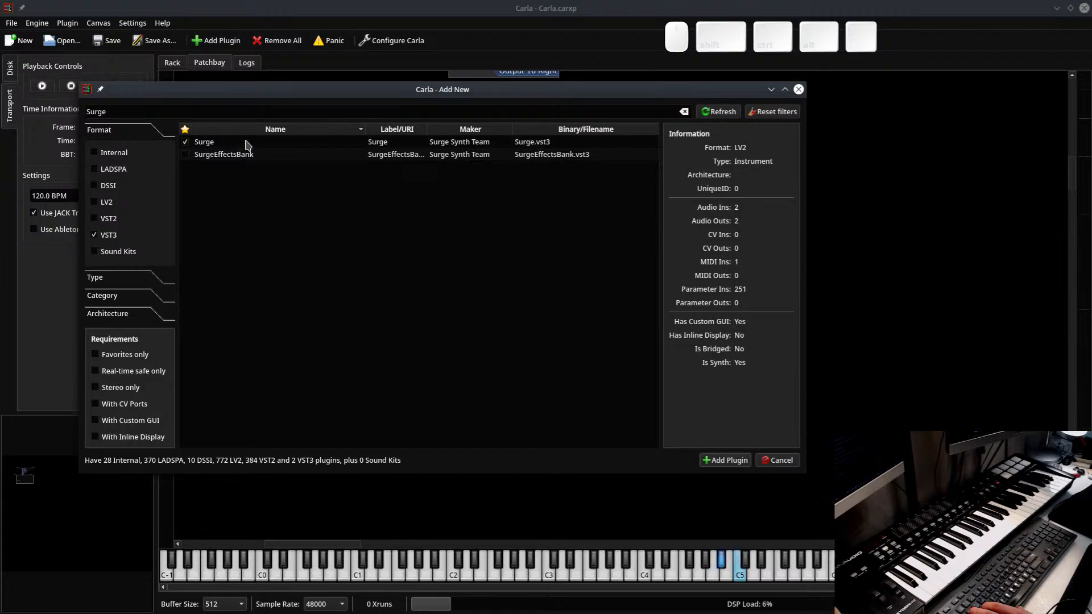
{"action": "double_click", "coordinate": [216, 142]}
Place Surge beyond [BASS] MIDI Channelize and connect the channelizer's events-out to Surge's events-in
{"action": "left_click_drag", "start_coordinate": [650, 408], "coordinate": [562, 163]}
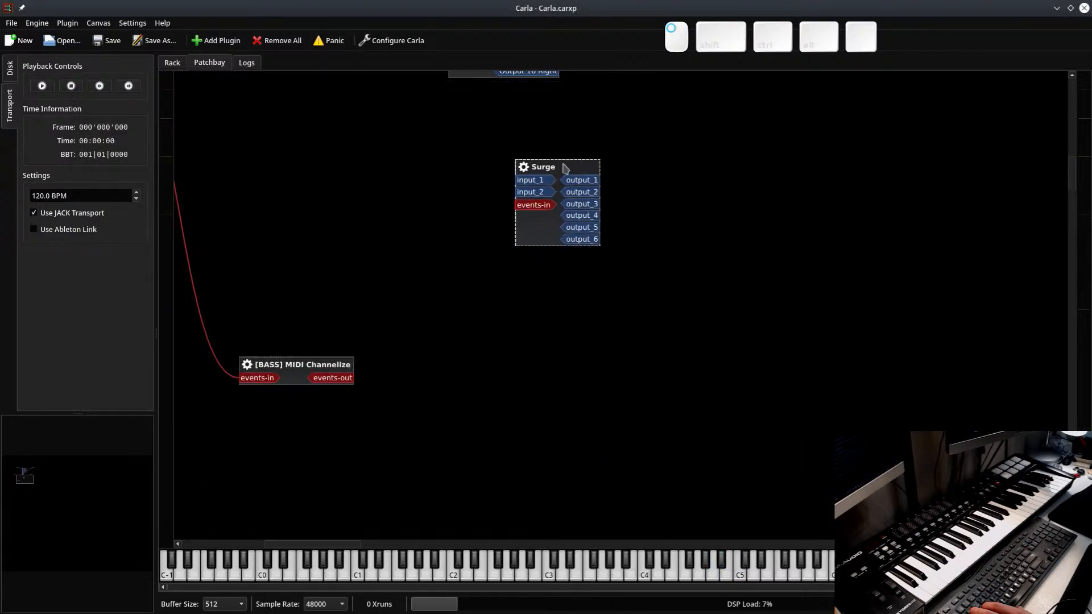
{"action": "left_click_drag", "start_coordinate": [442, 207], "coordinate": [507, 252]}
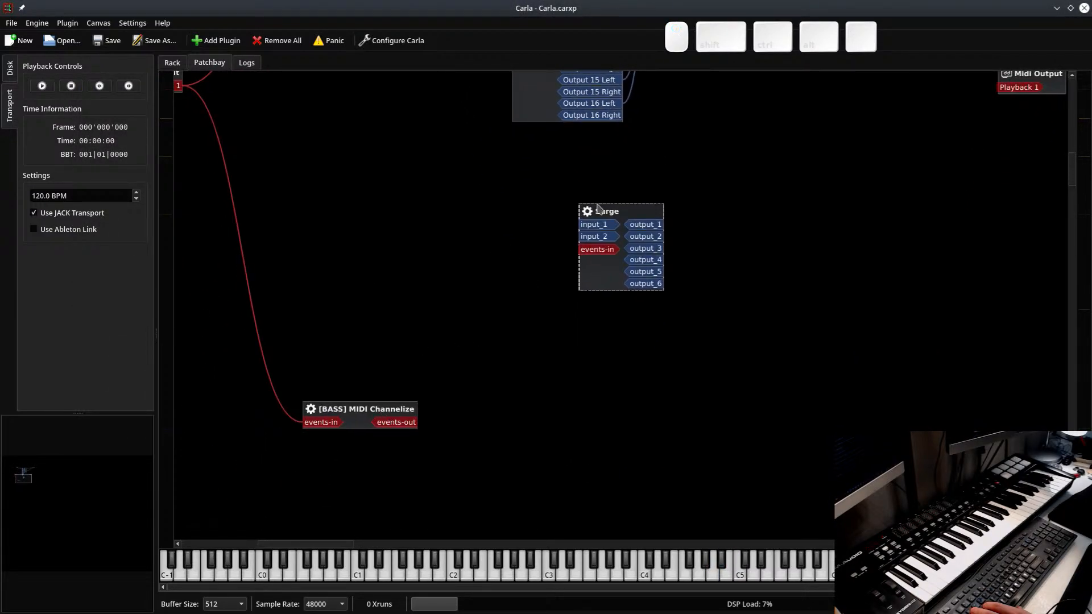
{"action": "left_click_drag", "start_coordinate": [598, 208], "coordinate": [588, 314]}
{"action": "left_click_drag", "start_coordinate": [410, 422], "coordinate": [589, 342]}
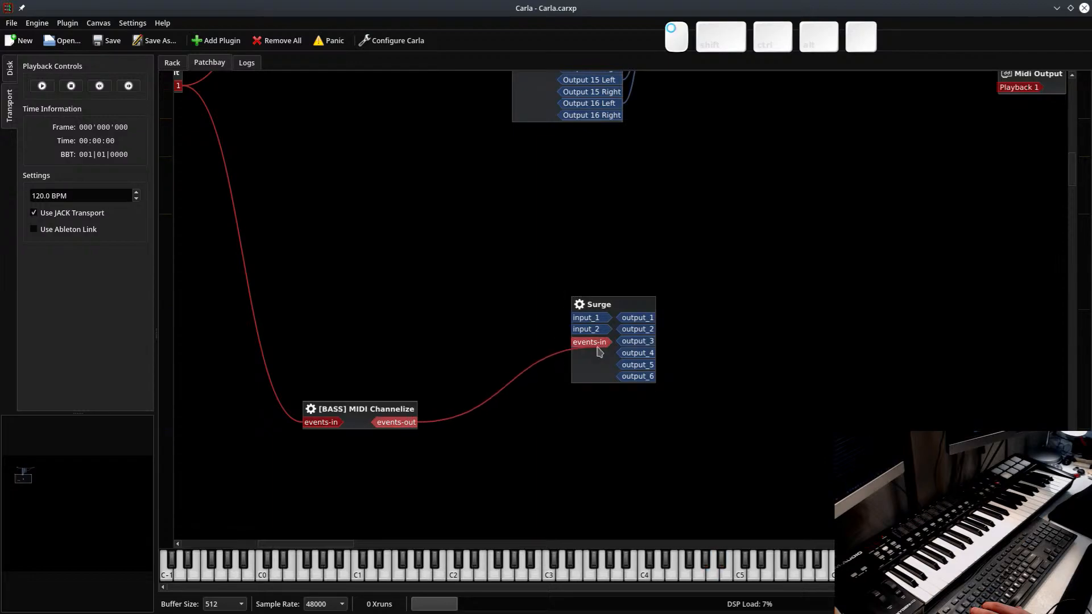
Shift Surge slightly lower and place Audio Output beside Midi Output
{"action": "left_click_drag", "start_coordinate": [706, 255], "coordinate": [531, 500]}
{"action": "left_click_drag", "start_coordinate": [720, 232], "coordinate": [287, 386]}
{"action": "left_click_drag", "start_coordinate": [485, 402], "coordinate": [685, 296]}
{"action": "left_click_drag", "start_coordinate": [765, 146], "coordinate": [744, 228]}
{"action": "left_click_drag", "start_coordinate": [730, 140], "coordinate": [817, 118]}
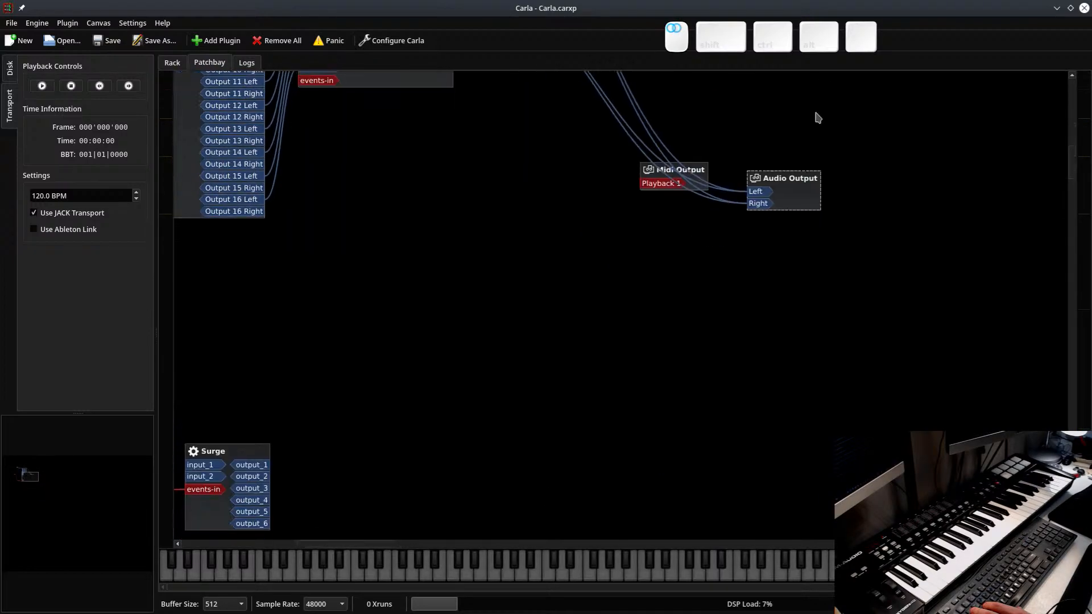
Connect Surge output_1 and output_2 to Audio Output Left and Right, and place Midi Output below Audio Output
{"action": "left_click", "coordinate": [230, 455]}
{"action": "left_click_drag", "start_coordinate": [378, 434], "coordinate": [425, 402]}
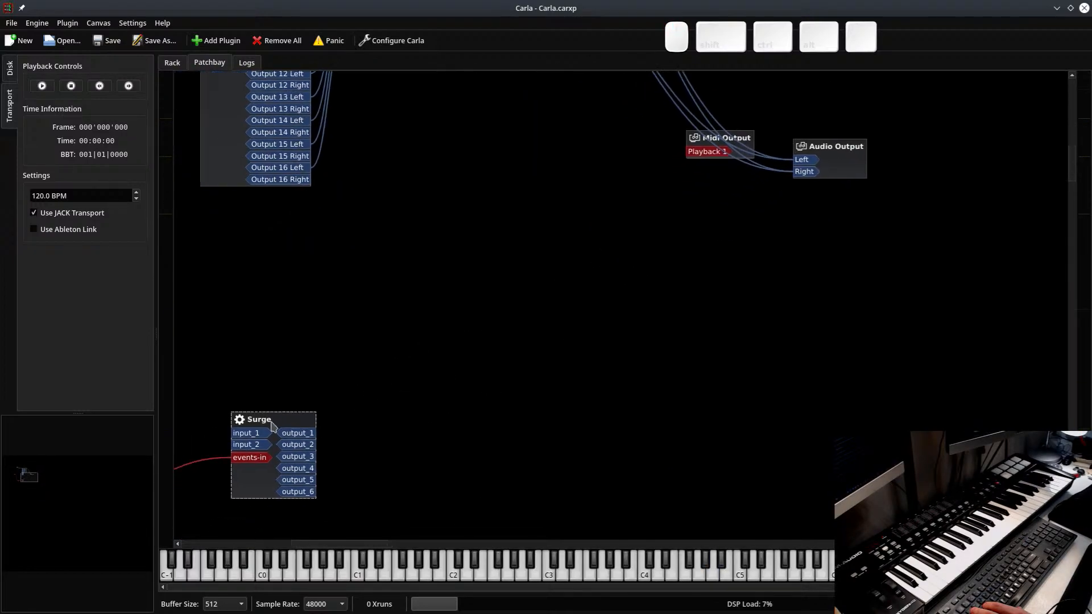
{"action": "double_click", "coordinate": [271, 424]}
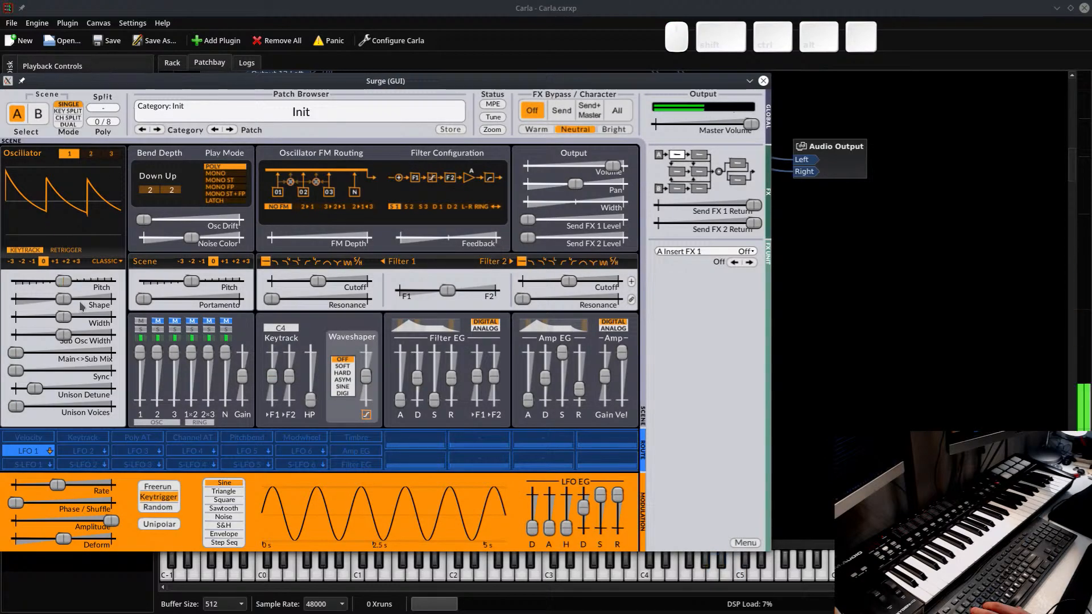
{"action": "left_click", "coordinate": [763, 80]}
{"action": "left_click_drag", "start_coordinate": [297, 433], "coordinate": [802, 160]}
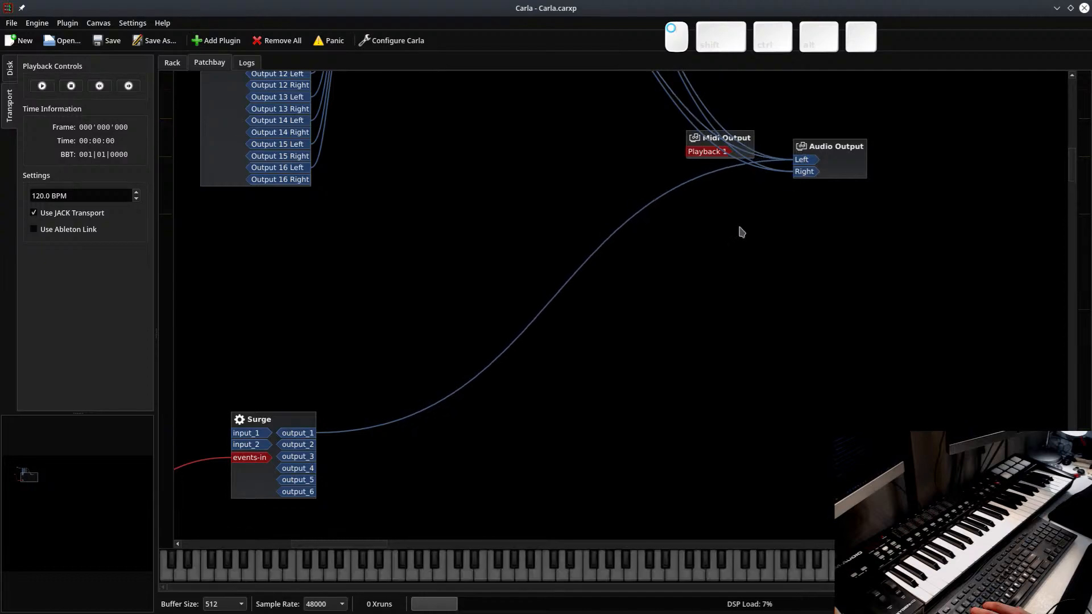
{"action": "left_click_drag", "start_coordinate": [297, 446], "coordinate": [994, 107]}
{"action": "left_click_drag", "start_coordinate": [992, 93], "coordinate": [845, 157]}
{"action": "left_click_drag", "start_coordinate": [576, 327], "coordinate": [888, 218]}
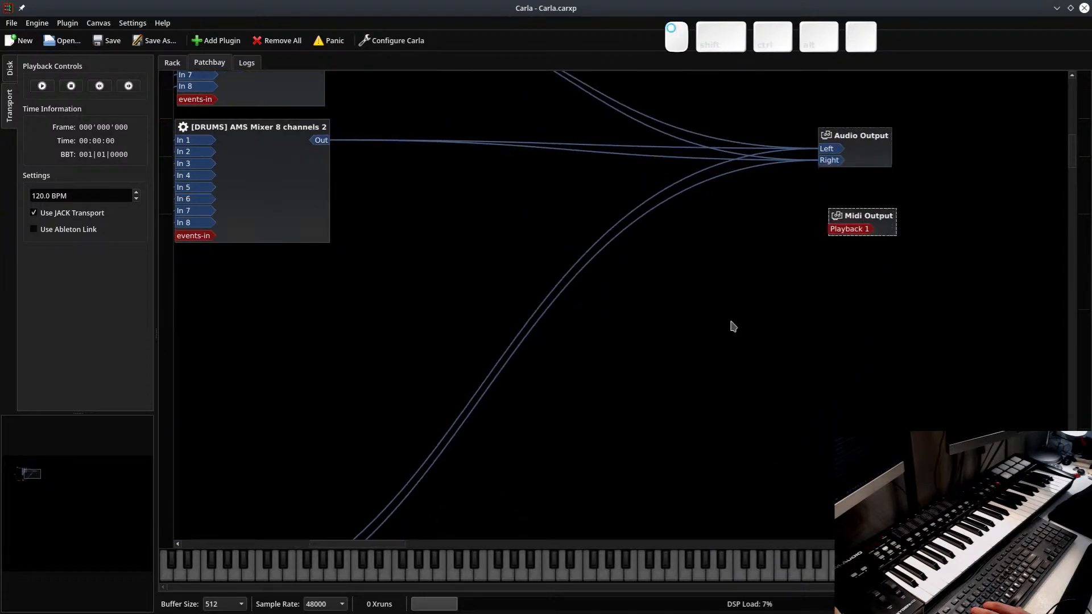
Lower the scene output Volume in Surge to somewhat below the middle and minimize its window
{"action": "left_click_drag", "start_coordinate": [341, 489], "coordinate": [748, 217]}
{"action": "double_click", "coordinate": [473, 388]}
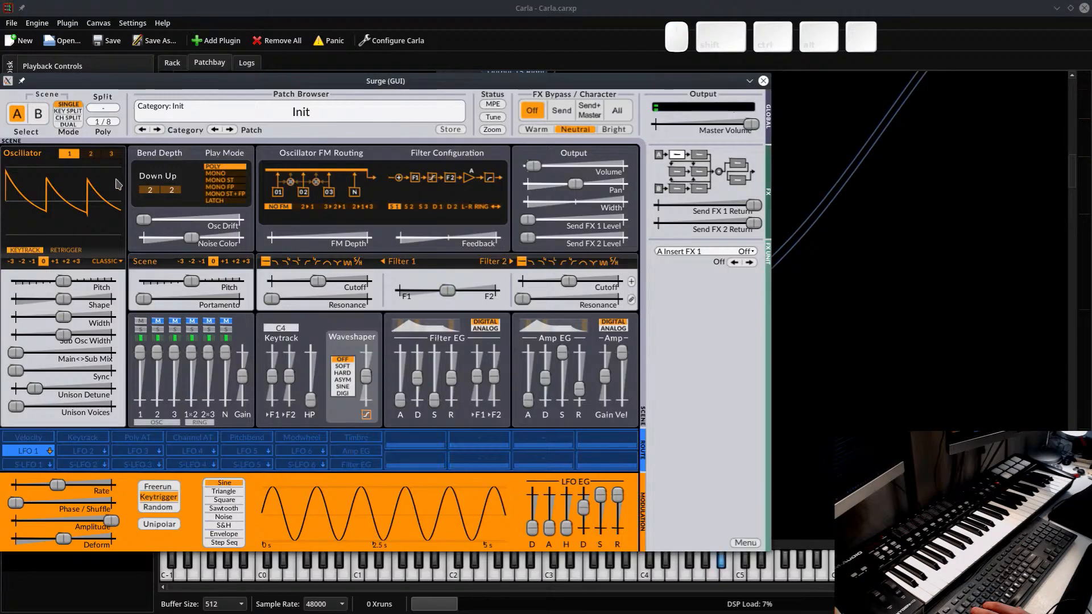
{"action": "left_click_drag", "start_coordinate": [592, 171], "coordinate": [630, 172]}
{"action": "left_click_drag", "start_coordinate": [554, 85], "coordinate": [625, 86]}
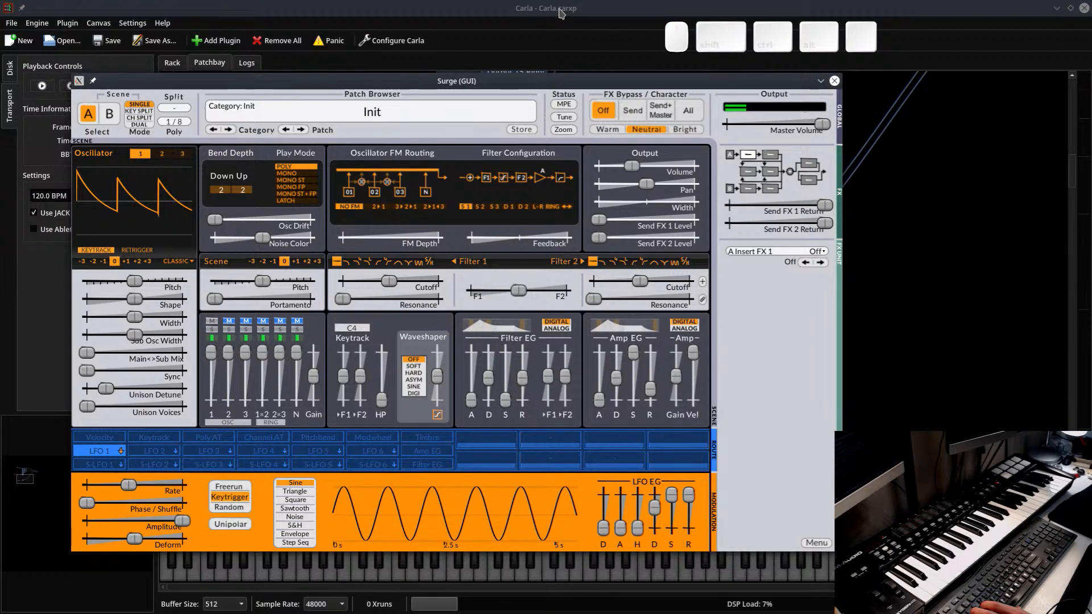
{"action": "left_click", "coordinate": [821, 81]}
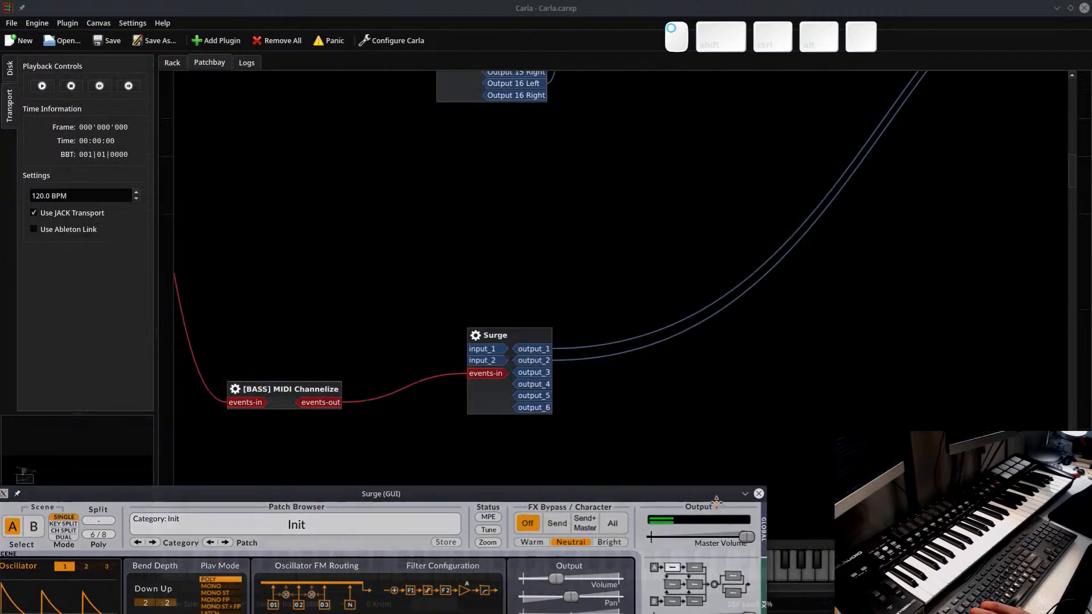
Try Channel 10 on [BASS] MIDI Channelize, check its settings and return the channel to 1
{"action": "double_click", "coordinate": [331, 387]}
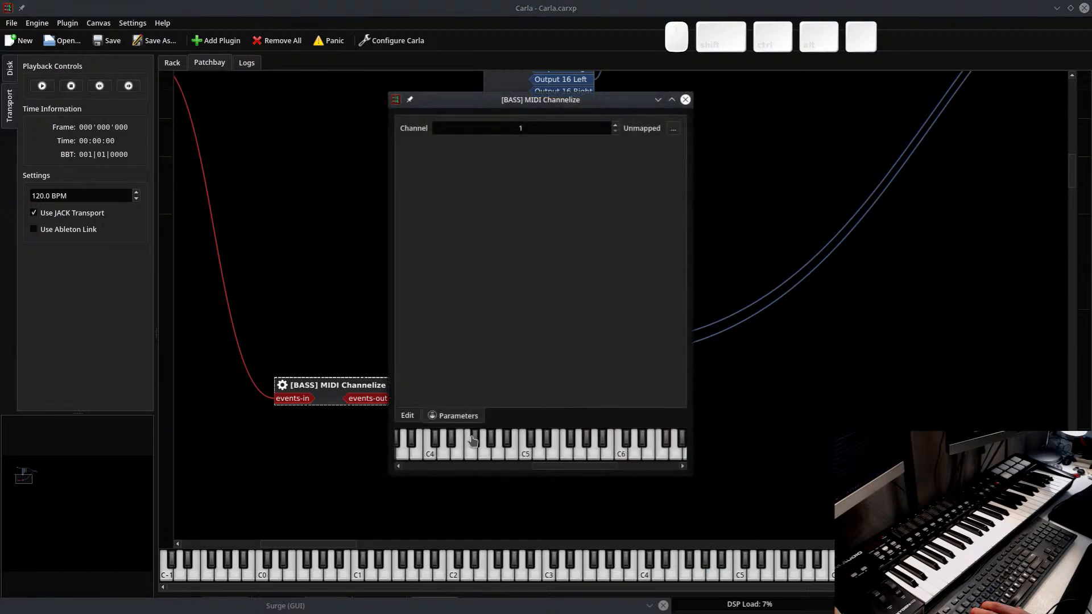
{"action": "left_click_drag", "start_coordinate": [452, 138], "coordinate": [544, 138]}
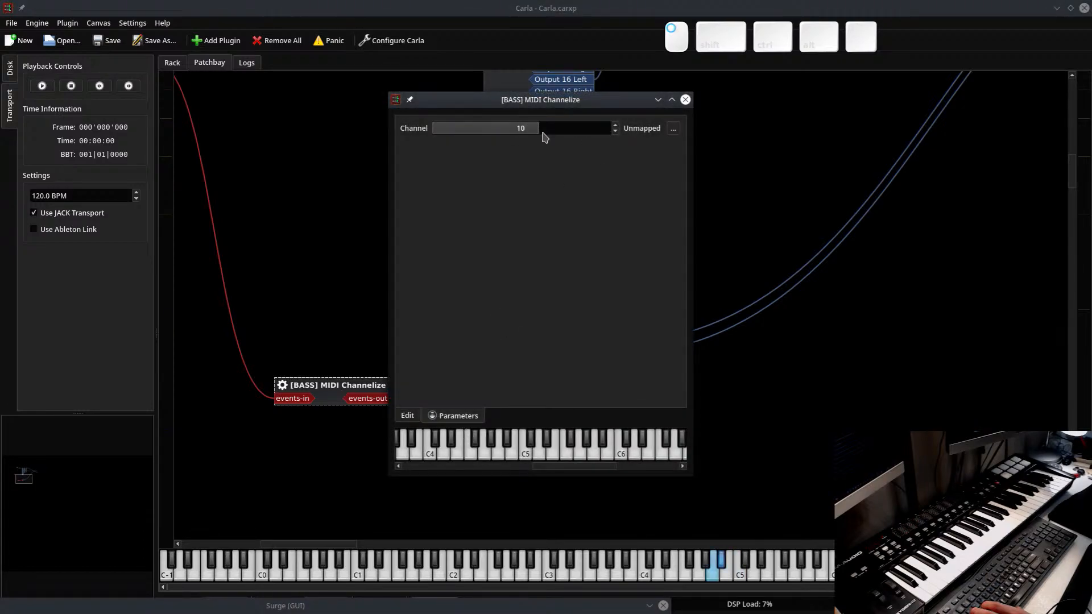
{"action": "left_click", "coordinate": [408, 416]}
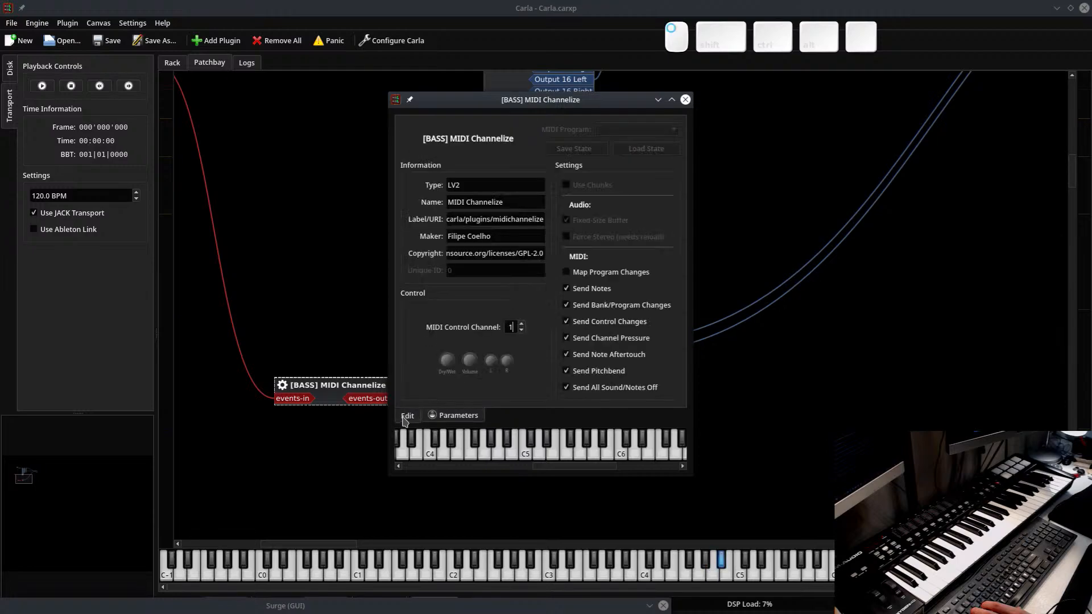
{"action": "left_click", "coordinate": [434, 417]}
{"action": "left_click_drag", "start_coordinate": [435, 141], "coordinate": [358, 141]}
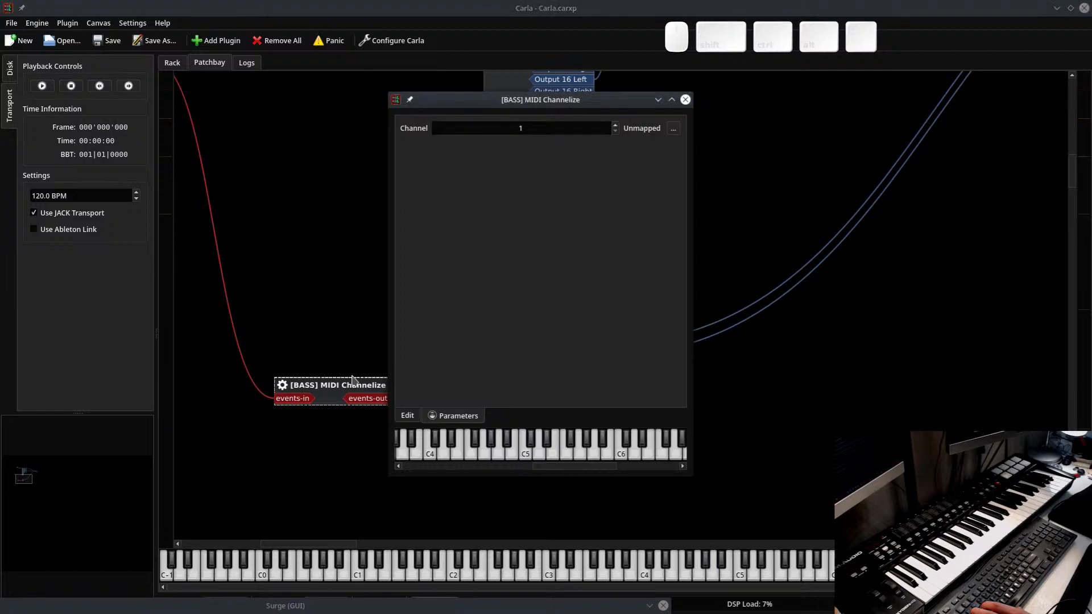
{"action": "left_click", "coordinate": [685, 100]}
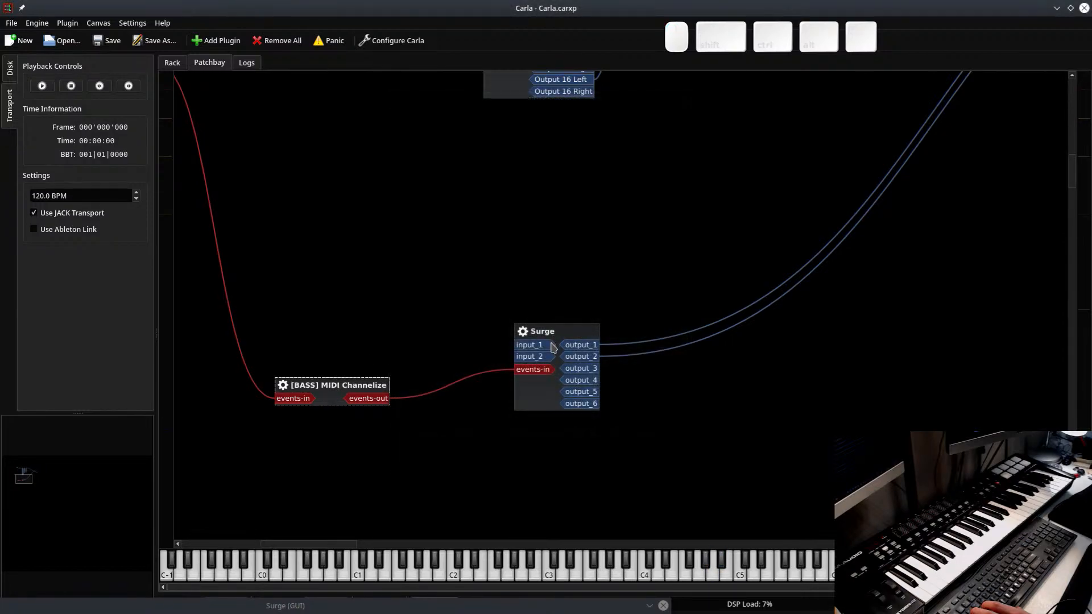
Turn Surge's Master Volume down to minimum, check its interface once more and close it
{"action": "double_click", "coordinate": [551, 339]}
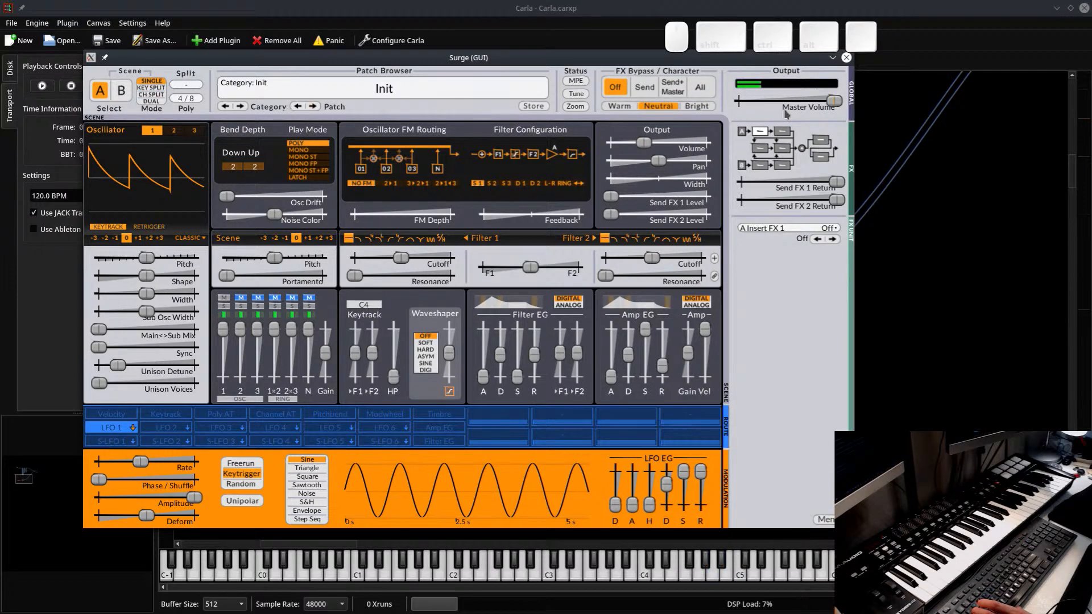
{"action": "left_click_drag", "start_coordinate": [786, 113], "coordinate": [738, 113]}
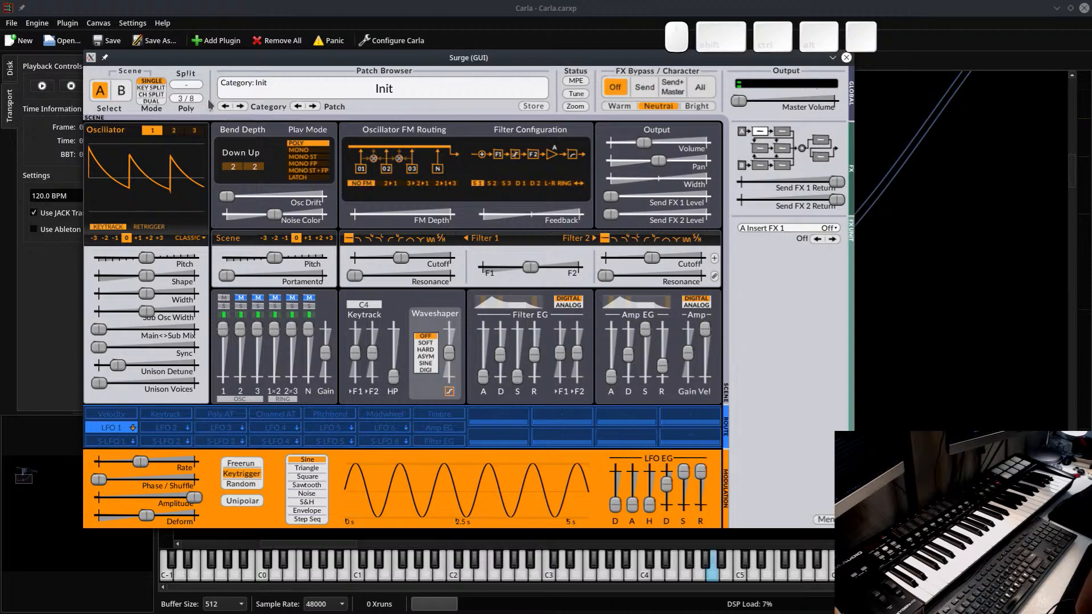
{"action": "left_click", "coordinate": [846, 57]}
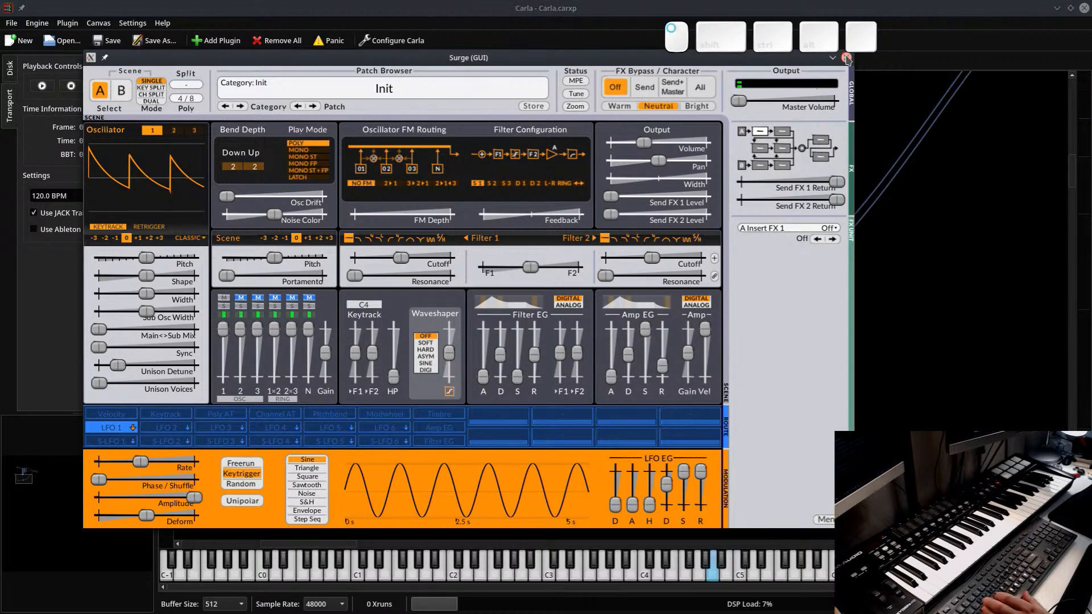
{"action": "left_click_drag", "start_coordinate": [248, 290], "coordinate": [366, 303]}
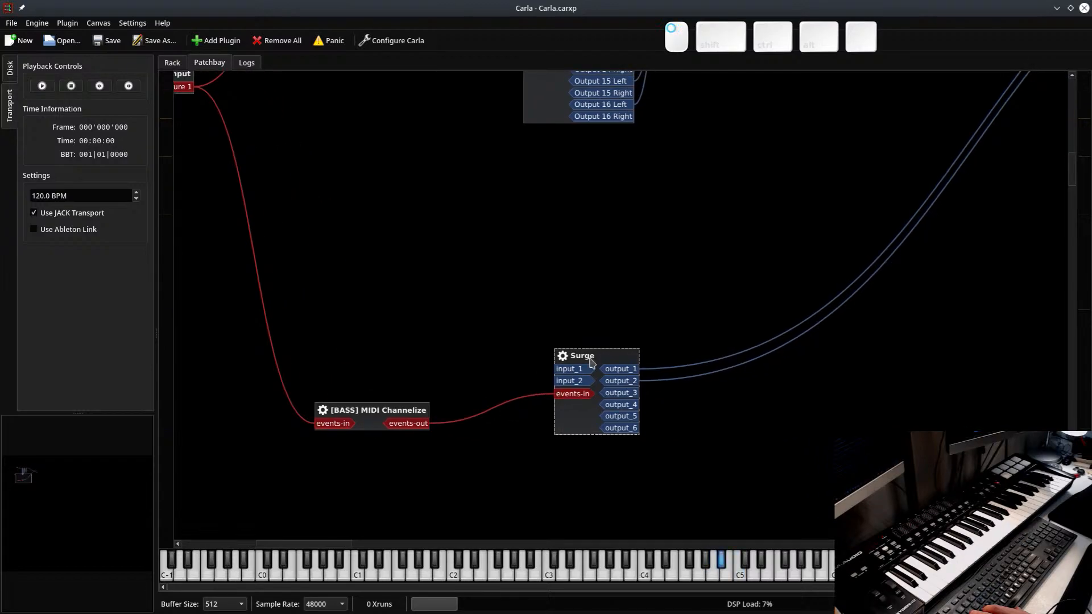
{"action": "double_click", "coordinate": [559, 358]}
{"action": "left_click", "coordinate": [763, 81]}
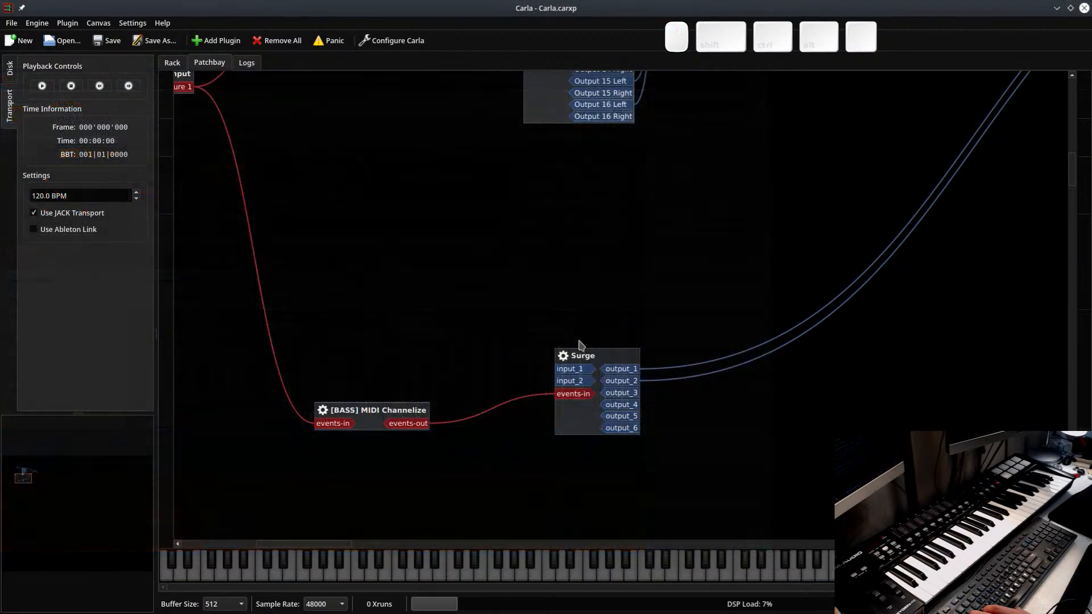
Examine Surge's plugin settings, including its MIDI control channel and parameter list, and close the window
{"action": "right_click", "coordinate": [595, 354]}
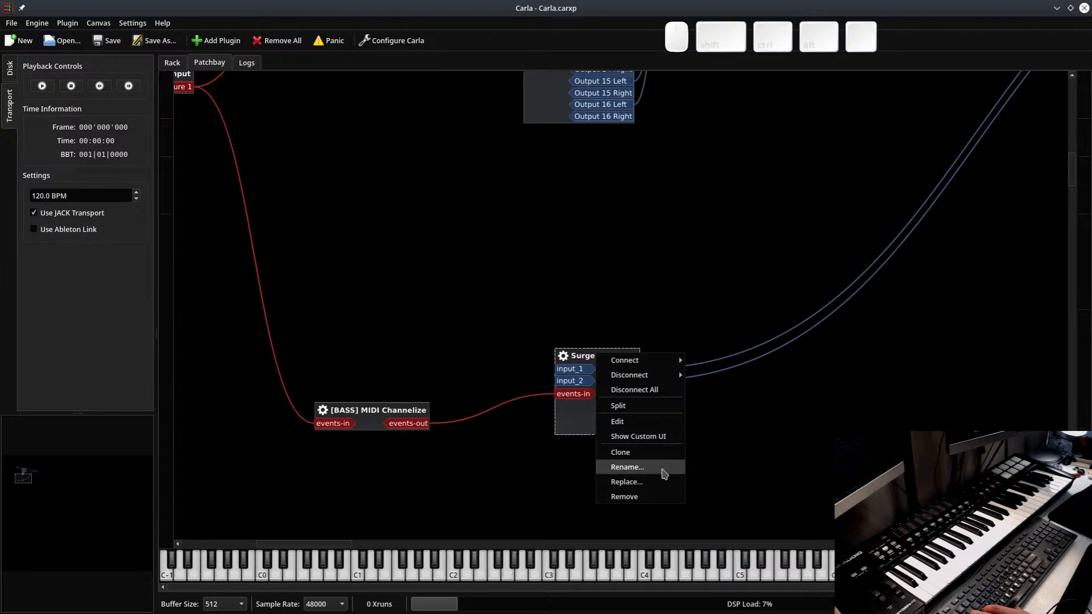
{"action": "left_click", "coordinate": [626, 421]}
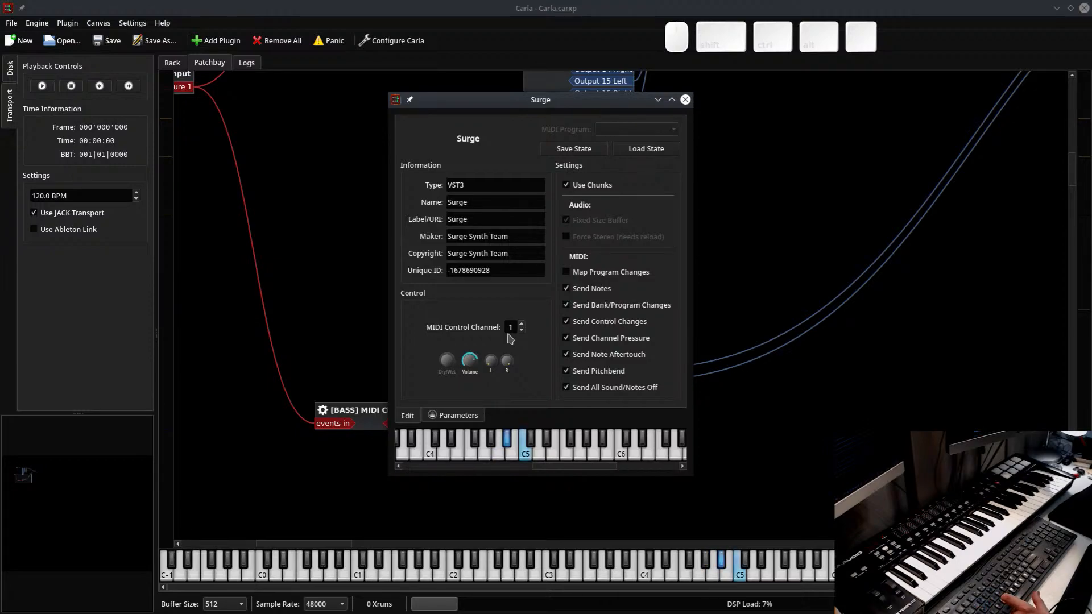
{"action": "left_click", "coordinate": [455, 416]}
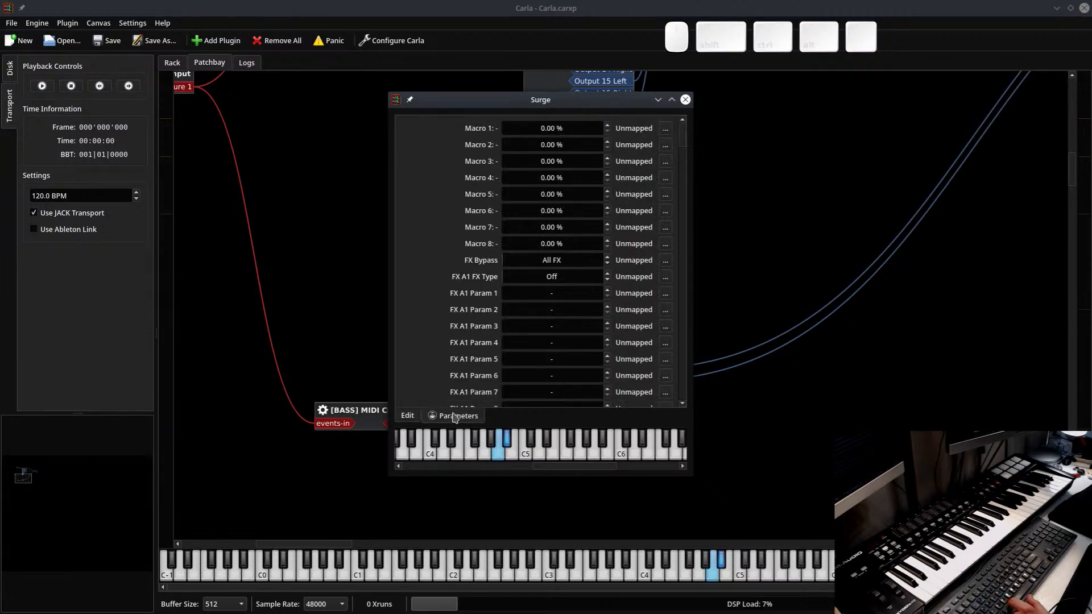
{"action": "left_click", "coordinate": [405, 416]}
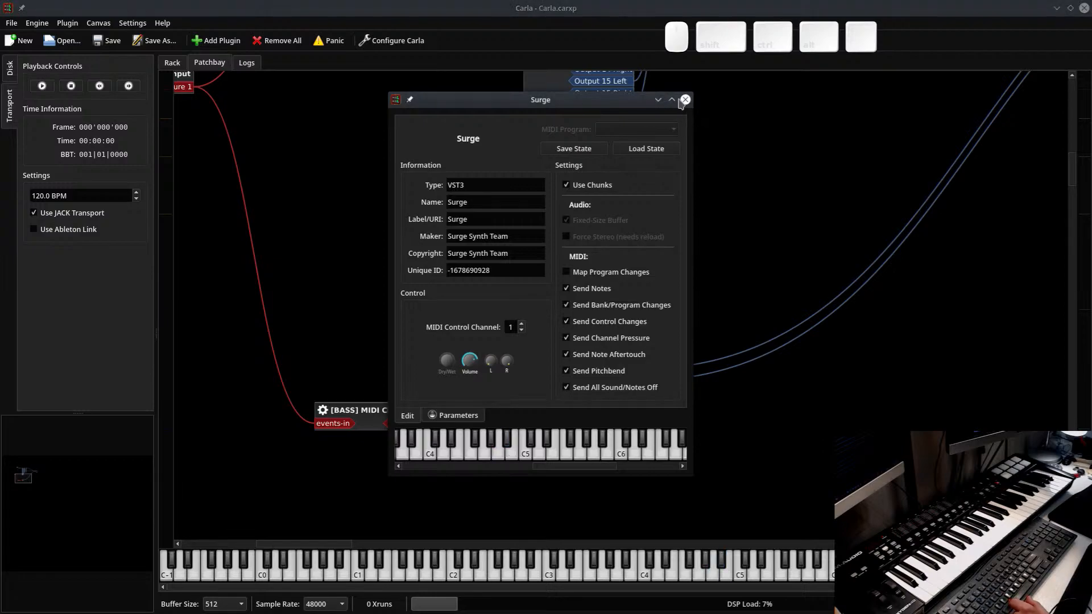
{"action": "left_click", "coordinate": [685, 99]}
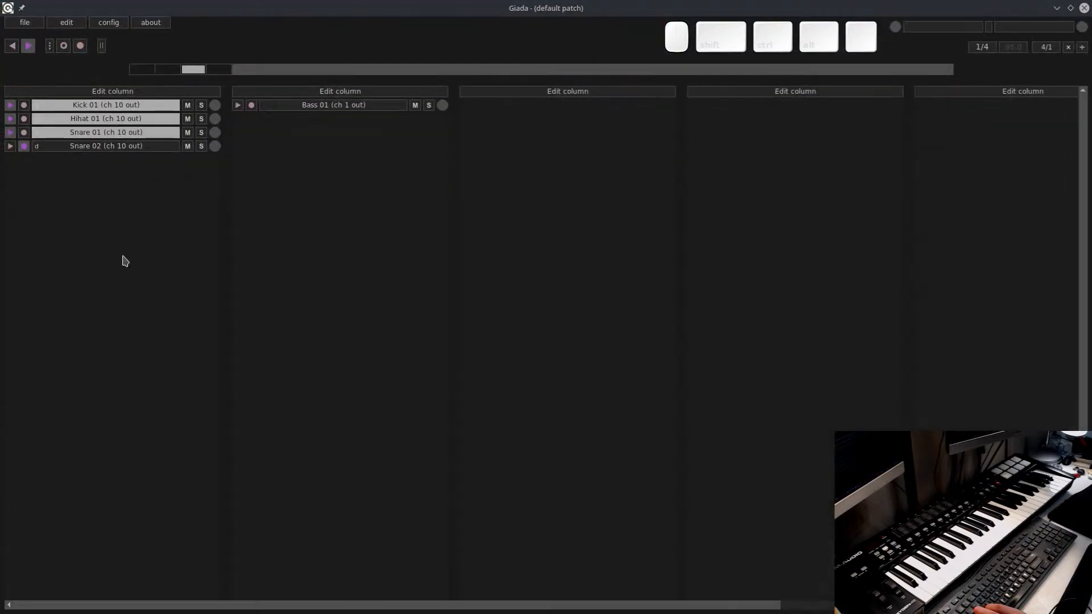
Switch to Giada, disarm recording on Snare 02 and start it, then stop and restart Snare 01
{"action": "left_click", "coordinate": [24, 145]}
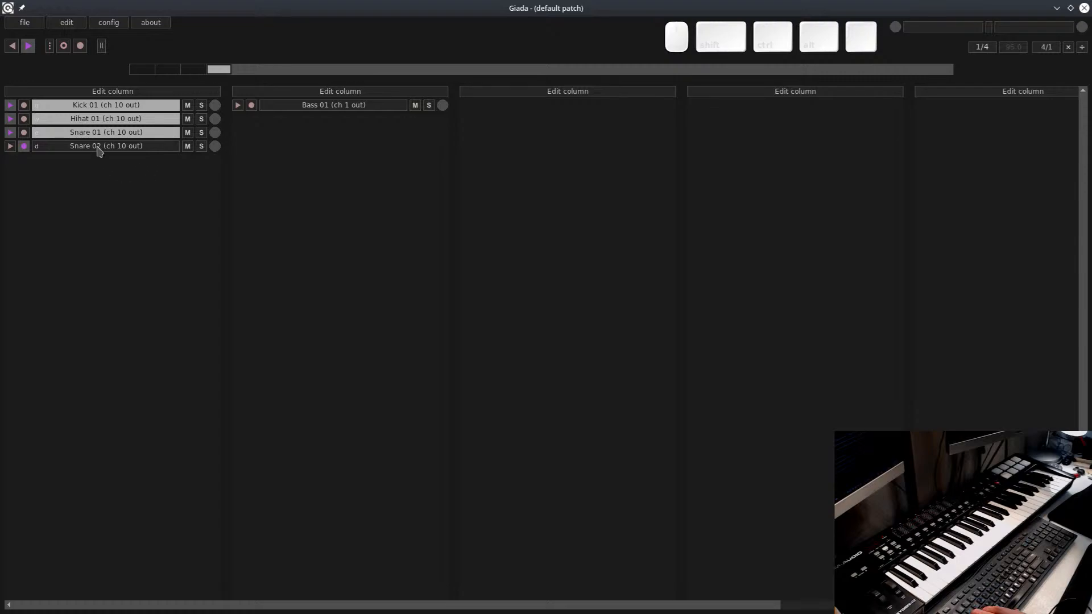
{"action": "left_click", "coordinate": [24, 146]}
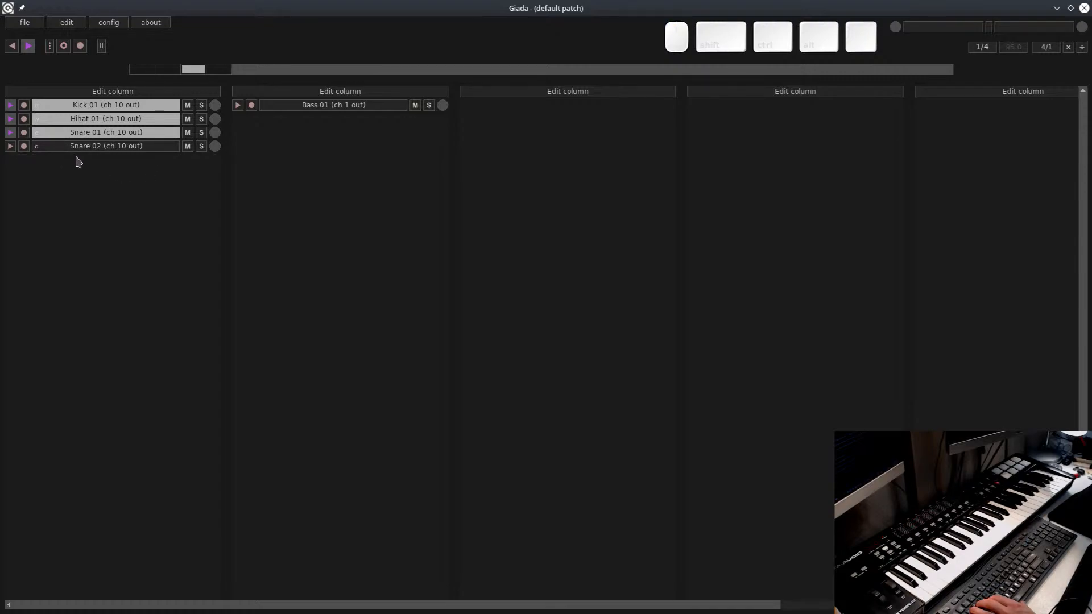
{"action": "key", "text": "d"}
{"action": "key", "text": "e"}
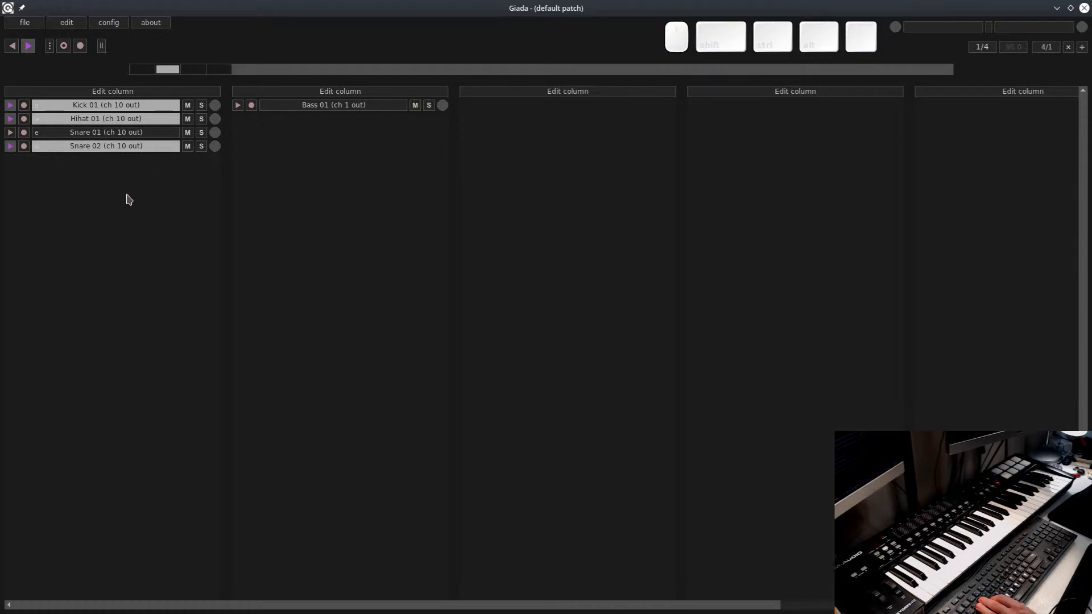
{"action": "key", "text": "e"}
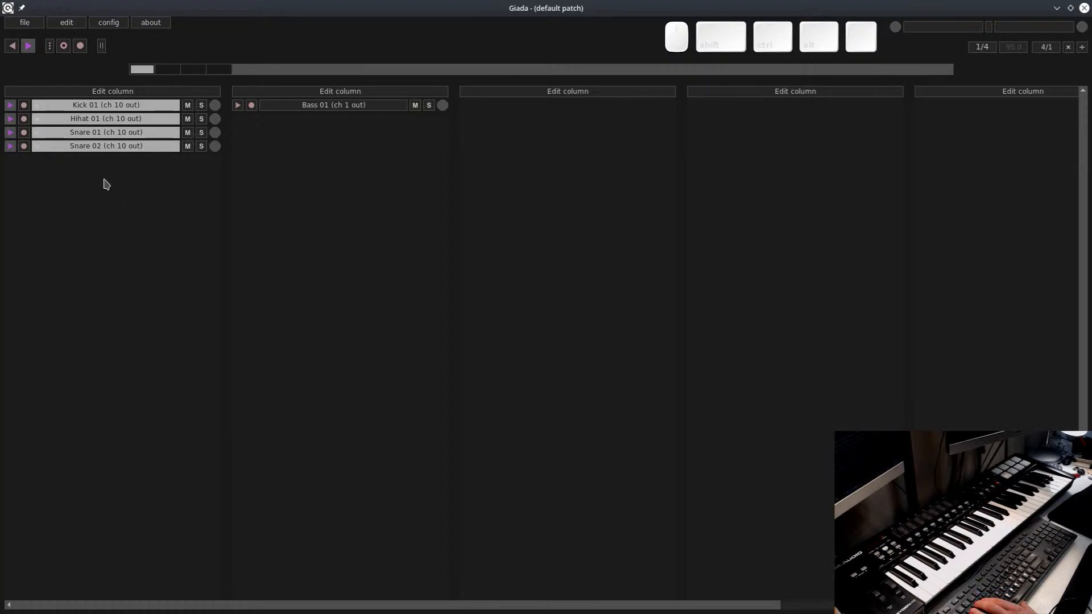
Stop Kick 01, Hihat 01 and Snare 01 while keeping Snare 02 playing
{"action": "key", "text": "w"}
{"action": "key", "text": "q"}
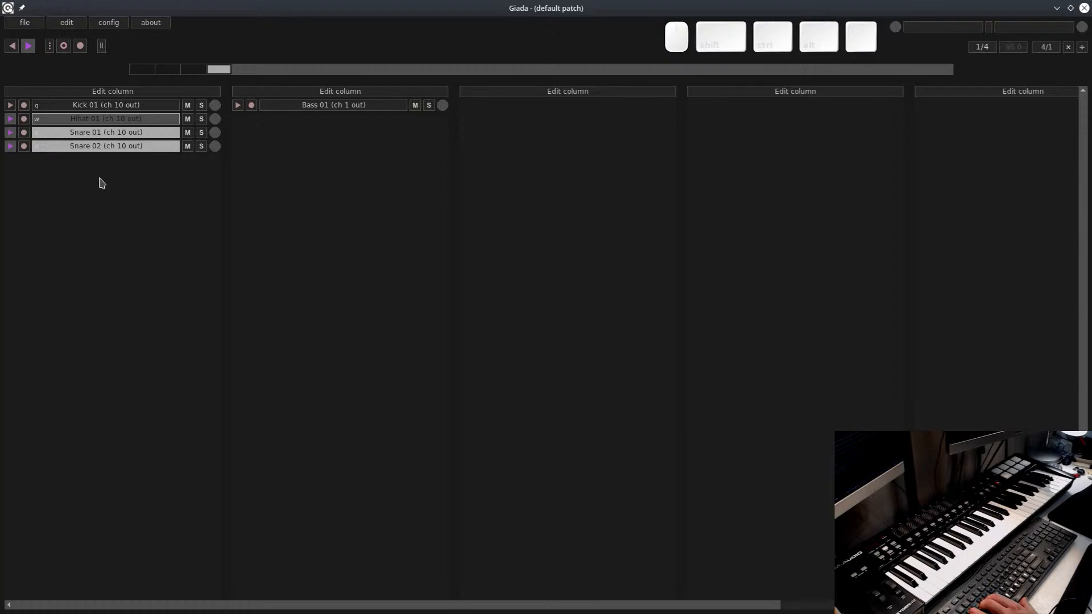
{"action": "key", "text": "e"}
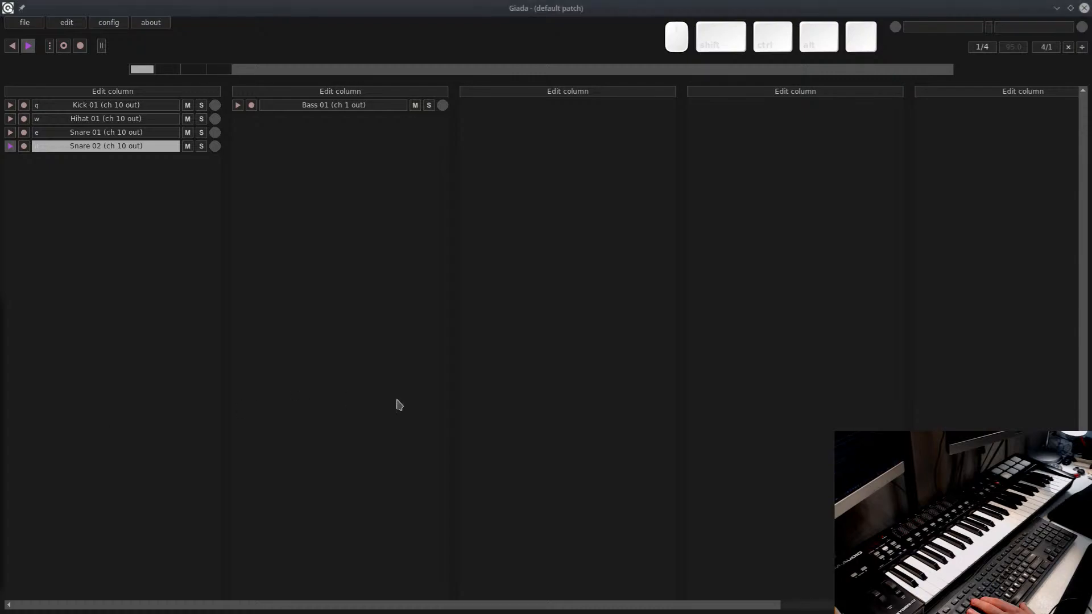
Switch to Carla, open Geonkick's interface, select the DnBKick instrument and set its general filter to HP
{"action": "left_click", "coordinate": [1056, 8]}
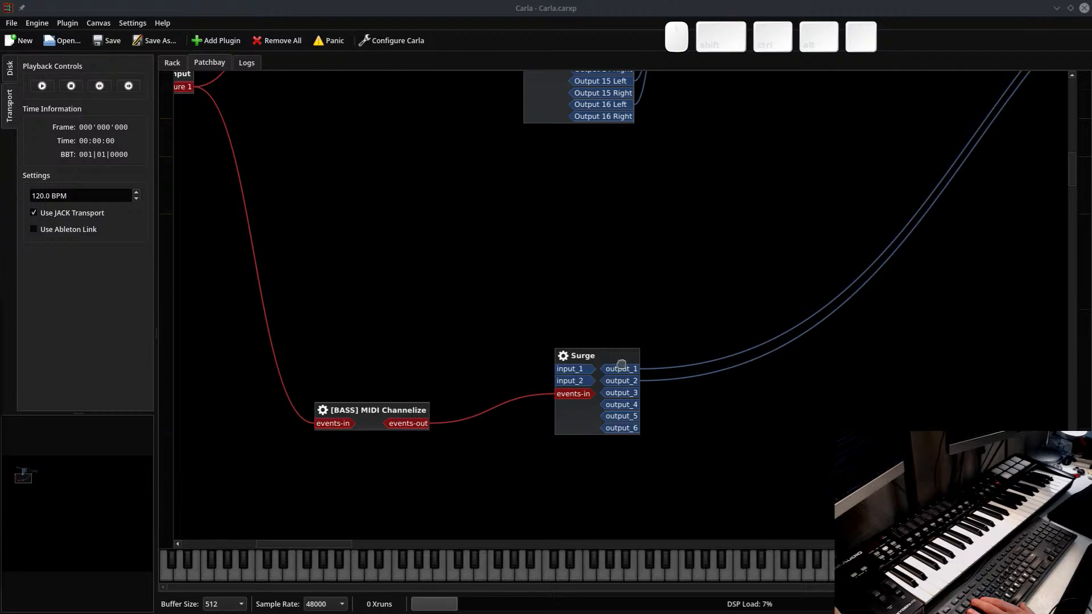
{"action": "scroll", "coordinate": [480, 151], "scroll_direction": "up", "scroll_amount": 6}
{"action": "double_click", "coordinate": [427, 183]}
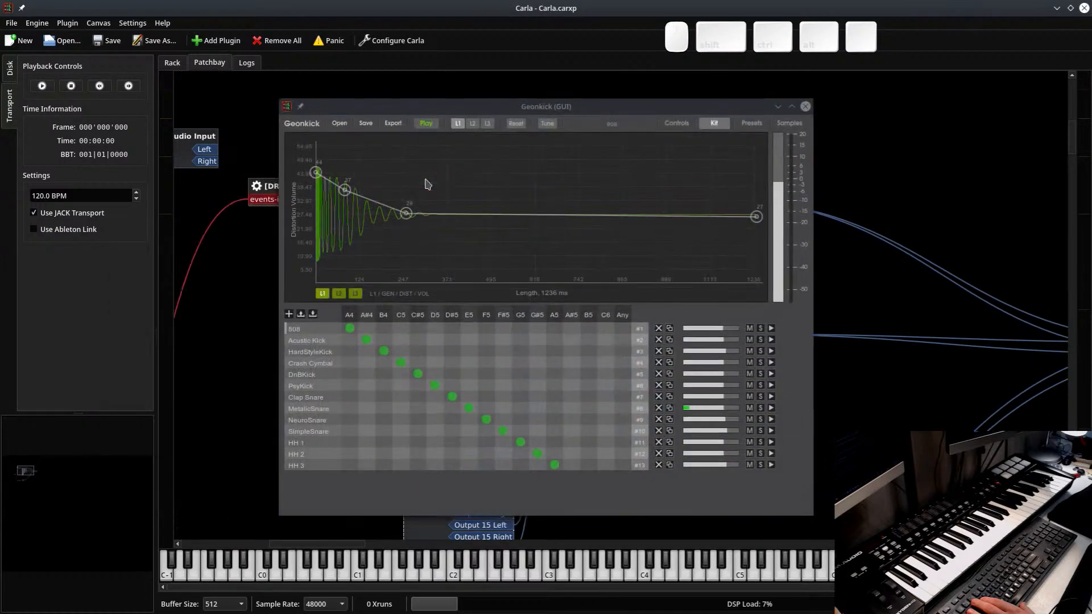
{"action": "left_click", "coordinate": [324, 375]}
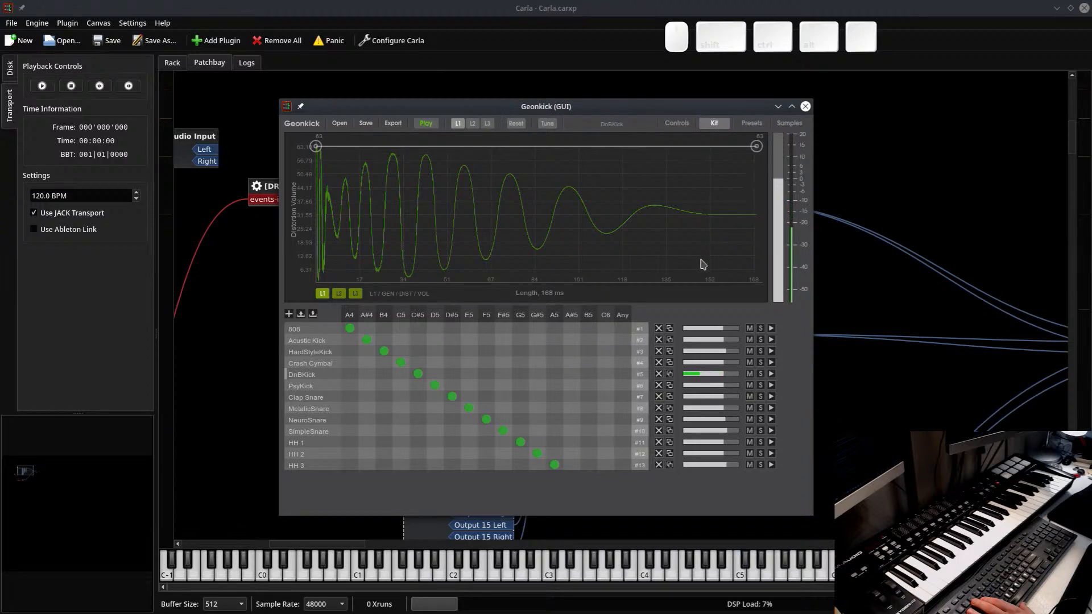
{"action": "left_click", "coordinate": [679, 124]}
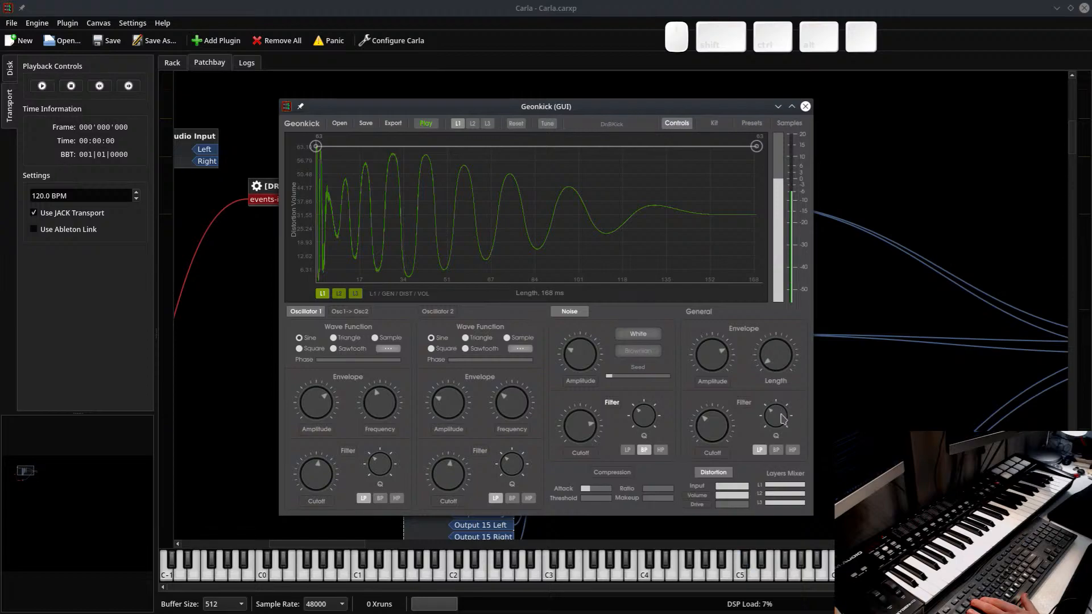
{"action": "left_click", "coordinate": [792, 449]}
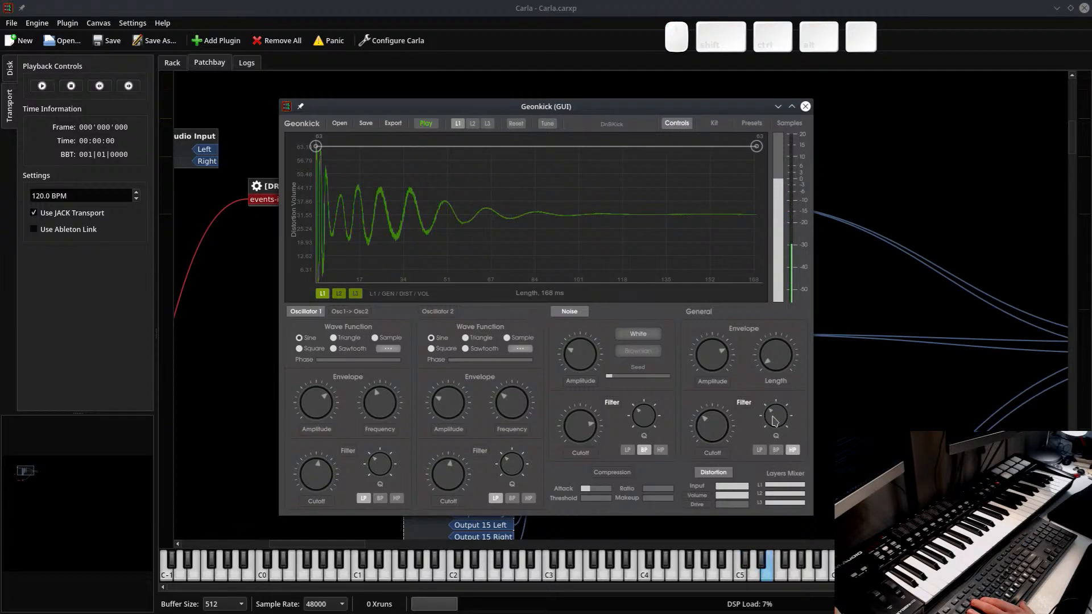
Adjust the Q and Cutoff of DnBKick's general filter and lower the instrument's level slightly in the kit
{"action": "mouse_move", "coordinate": [775, 421]}
{"action": "left_mouse_down"}
{"action": "mouse_move", "coordinate": [797, 359]}
{"action": "mouse_move", "coordinate": [797, 398]}
{"action": "mouse_move", "coordinate": [785, 404]}
{"action": "left_mouse_up"}
{"action": "left_click_drag", "start_coordinate": [719, 433], "coordinate": [773, 376]}
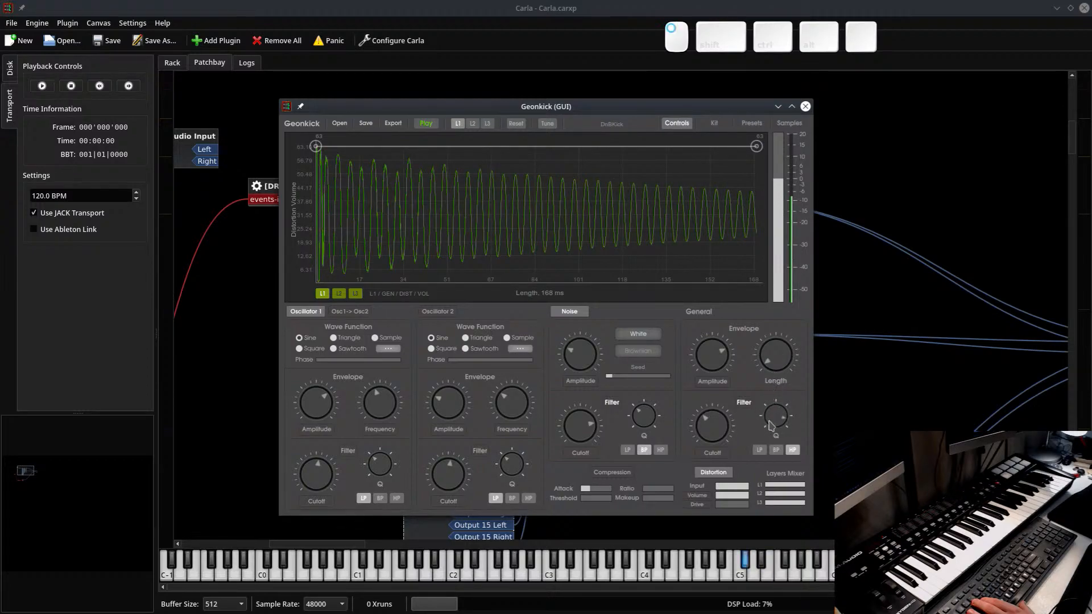
{"action": "left_click_drag", "start_coordinate": [768, 420], "coordinate": [722, 436]}
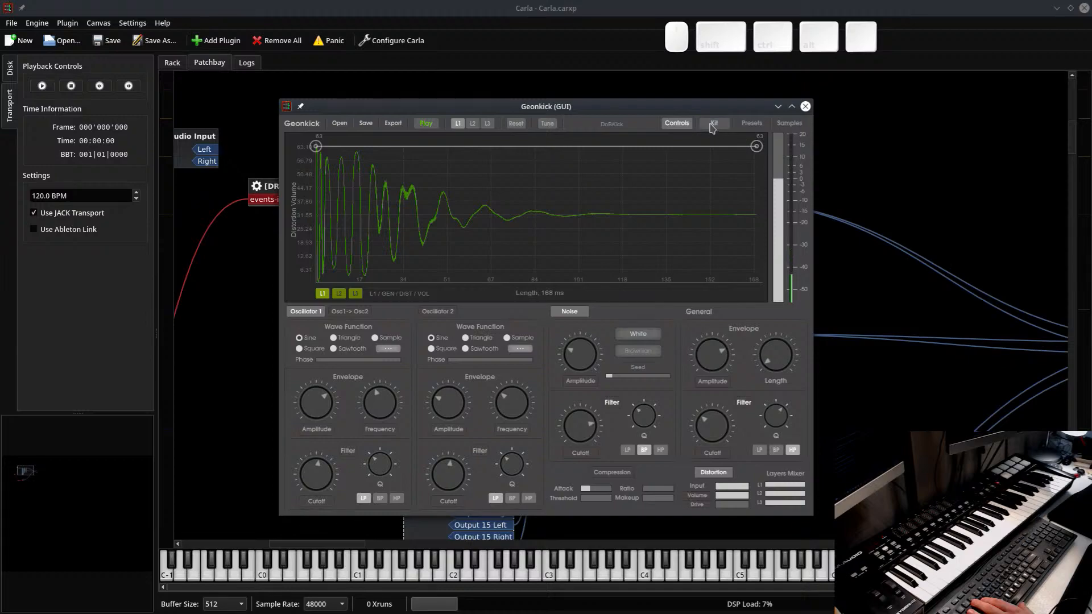
{"action": "left_click", "coordinate": [714, 124]}
{"action": "mouse_move", "coordinate": [722, 376]}
{"action": "left_mouse_down"}
{"action": "mouse_move", "coordinate": [703, 378]}
{"action": "mouse_move", "coordinate": [716, 378]}
{"action": "left_mouse_up"}
Rename the DnBKick instrument as DnBSnare and close Geonkick's interface
{"action": "double_click", "coordinate": [321, 372]}
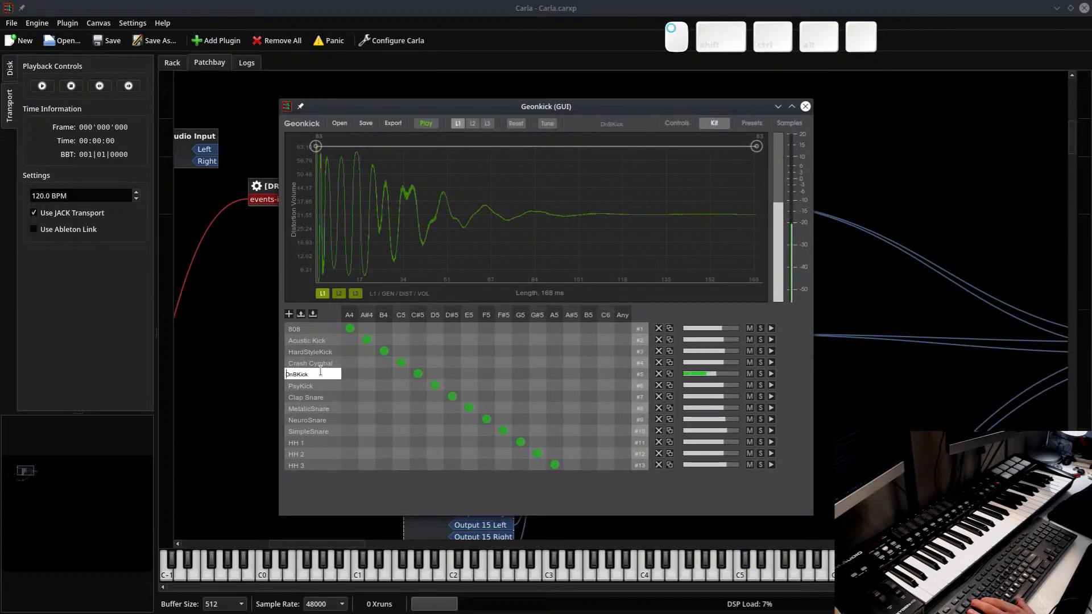
{"action": "key", "text": "End"}
{"action": "key", "text": "BackSpace"}
{"action": "key", "text": "BackSpace"}
{"action": "key", "text": "BackSpace"}
{"action": "key", "text": "BackSpace"}
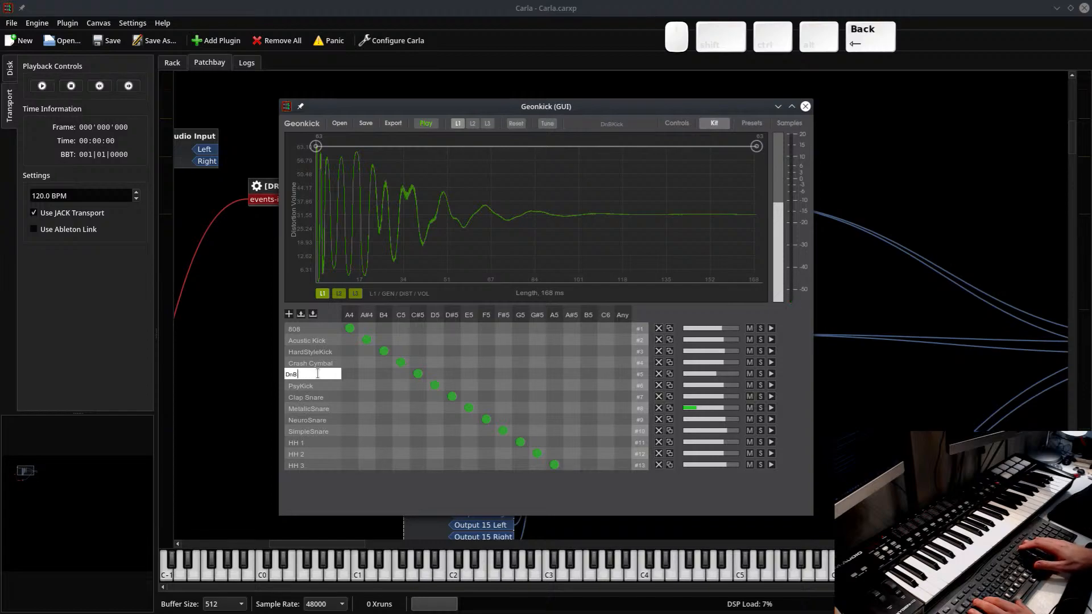
{"action": "type", "text": "Snare"}
{"action": "key", "text": "Return"}
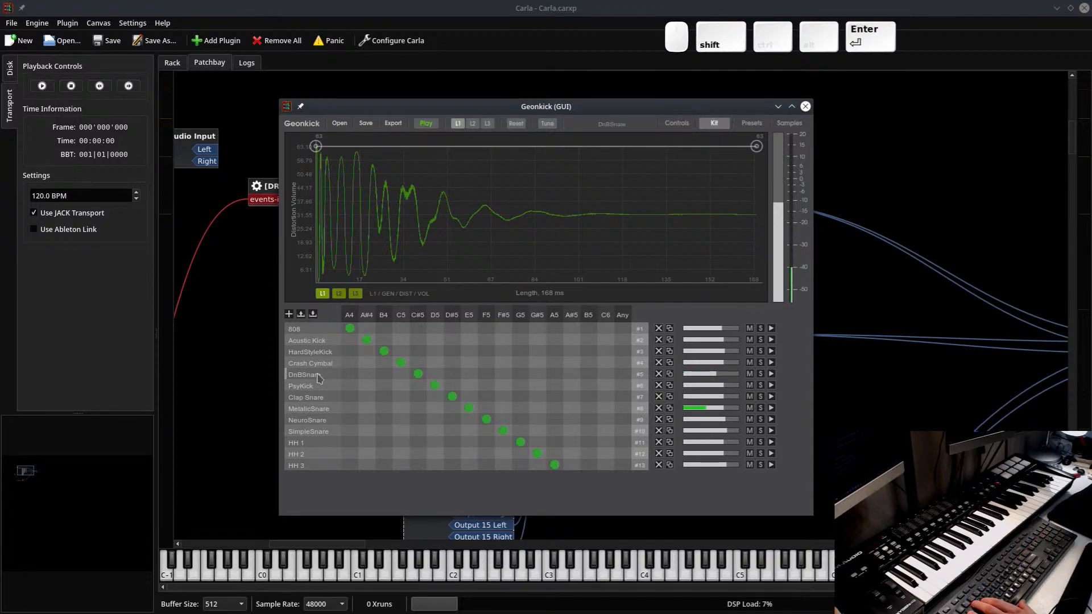
{"action": "left_click", "coordinate": [806, 106]}
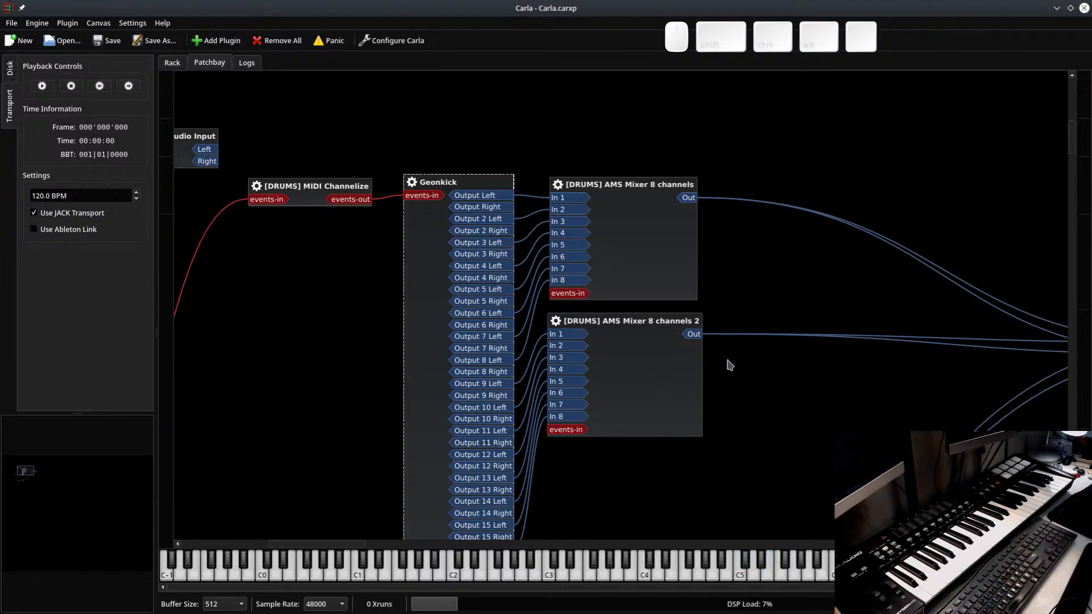
Disconnect Surge's events-in from the [BASS] MIDI Channelize output in the patchbay
{"action": "scroll", "coordinate": [726, 363], "scroll_direction": "down", "scroll_amount": 10}
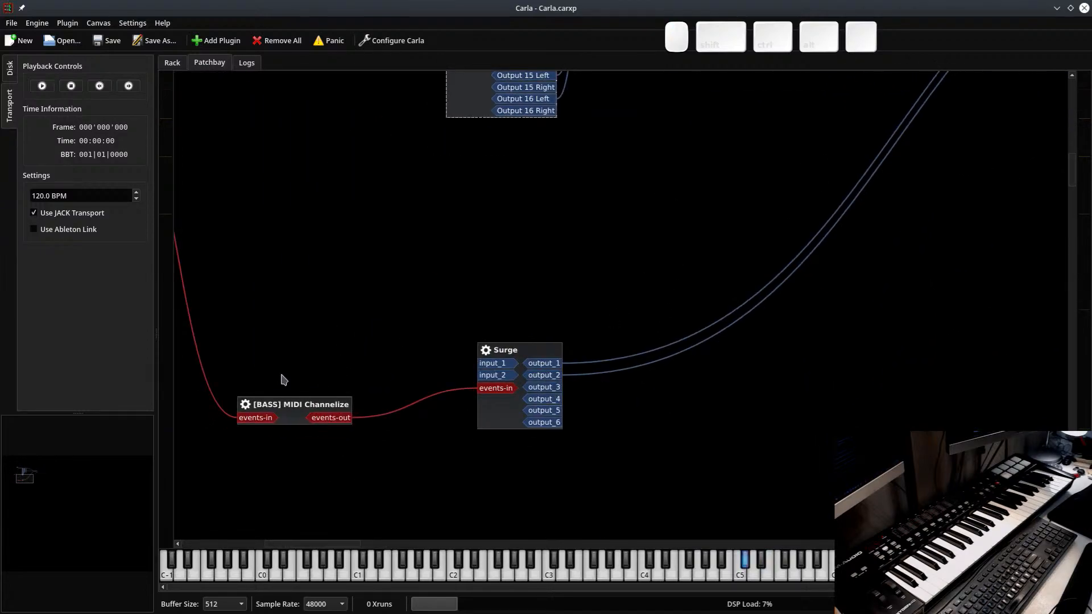
{"action": "scroll", "coordinate": [411, 356], "scroll_direction": "left", "scroll_amount": 5}
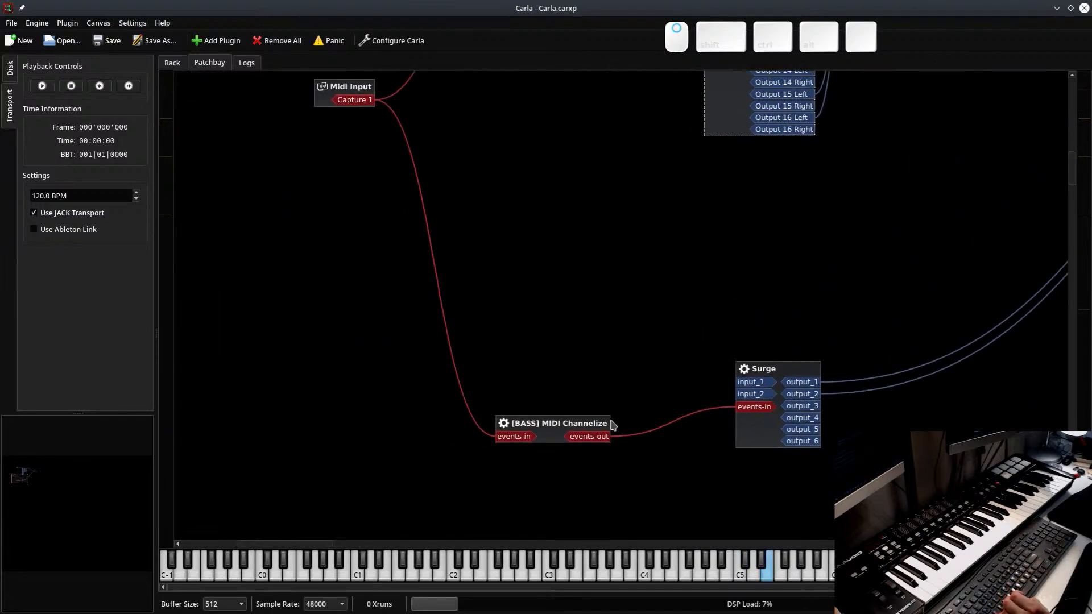
{"action": "left_click", "coordinate": [560, 428]}
{"action": "left_click_drag", "start_coordinate": [548, 405], "coordinate": [465, 381]}
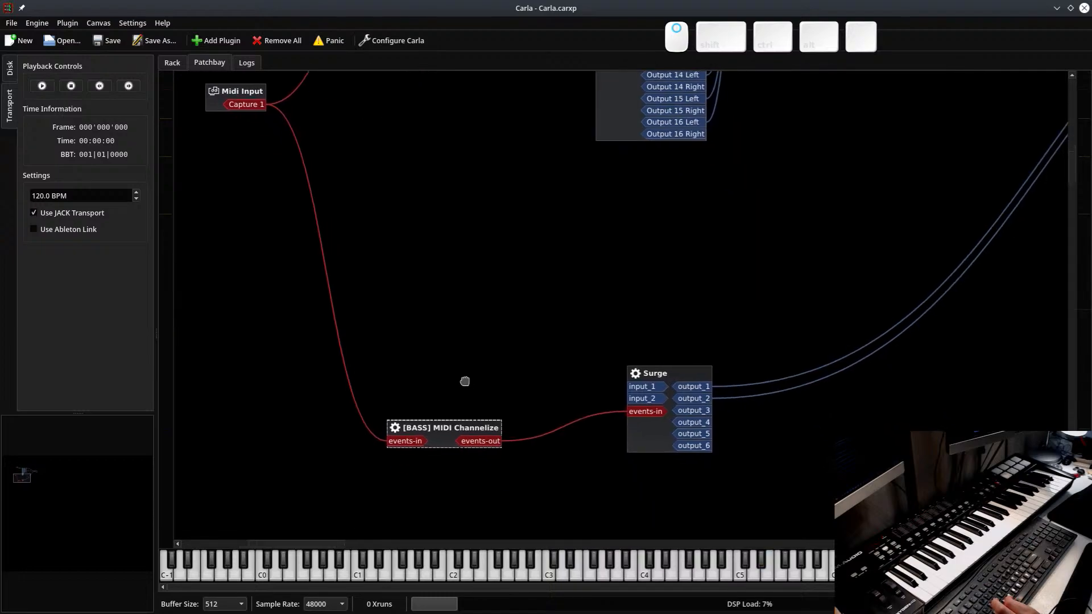
{"action": "scroll", "coordinate": [432, 455], "scroll_direction": "up", "scroll_amount": 8}
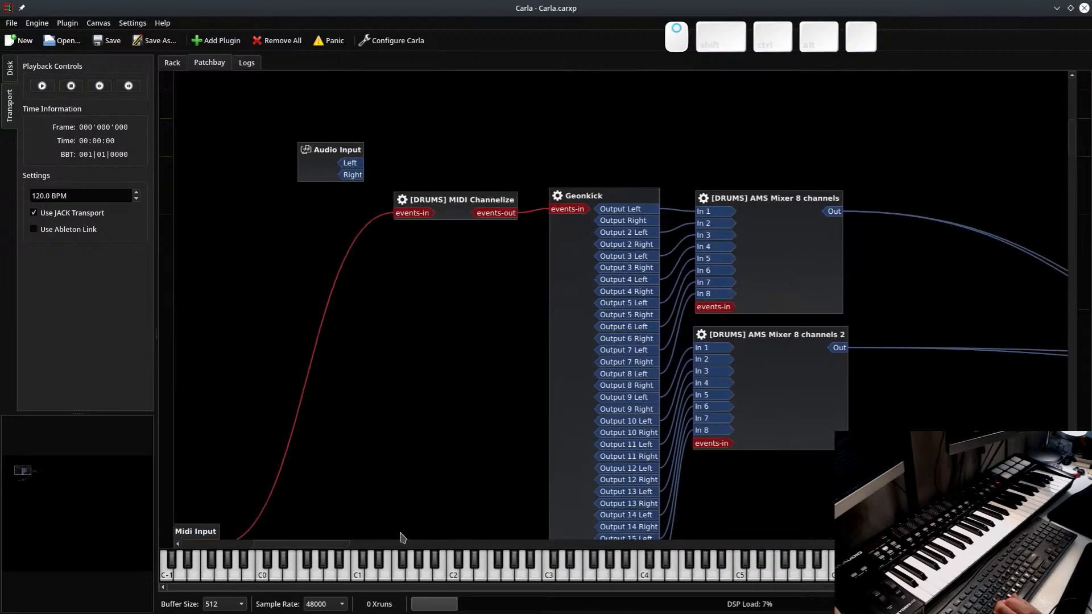
{"action": "scroll", "coordinate": [436, 253], "scroll_direction": "down", "scroll_amount": 8}
{"action": "right_click", "coordinate": [403, 362]}
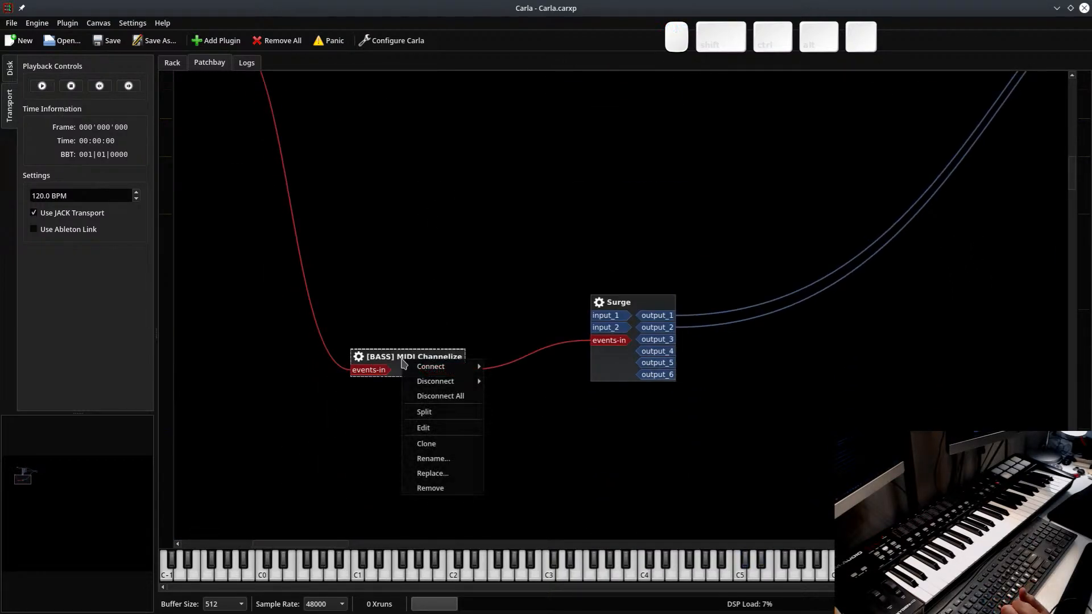
{"action": "left_click", "coordinate": [460, 291]}
{"action": "left_click", "coordinate": [602, 338]}
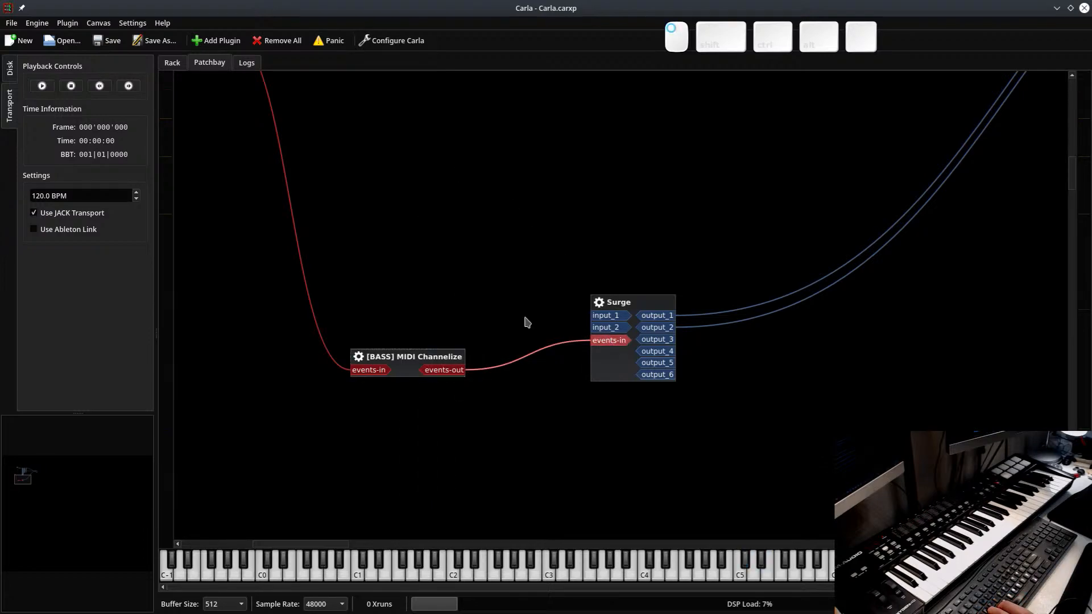
{"action": "right_click", "coordinate": [609, 347]}
{"action": "left_click", "coordinate": [643, 364]}
Disconnect Midi Input Capture 1 from [BASS] MIDI Channelize and save the Carla project
{"action": "scroll", "coordinate": [454, 440], "scroll_direction": "up", "scroll_amount": 8}
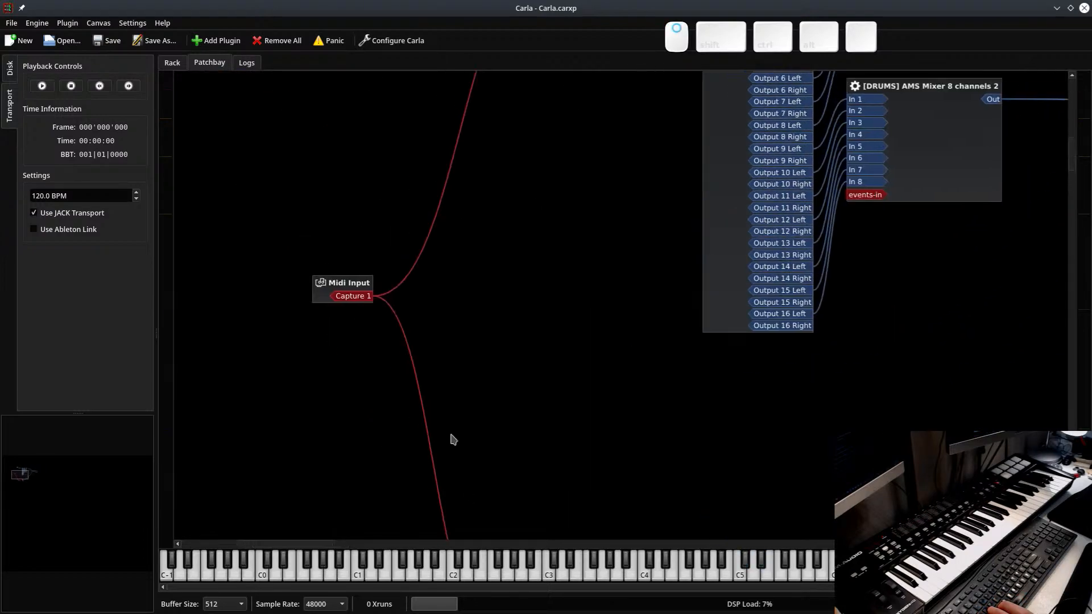
{"action": "scroll", "coordinate": [482, 398], "scroll_direction": "down", "scroll_amount": 8}
{"action": "right_click", "coordinate": [441, 385]}
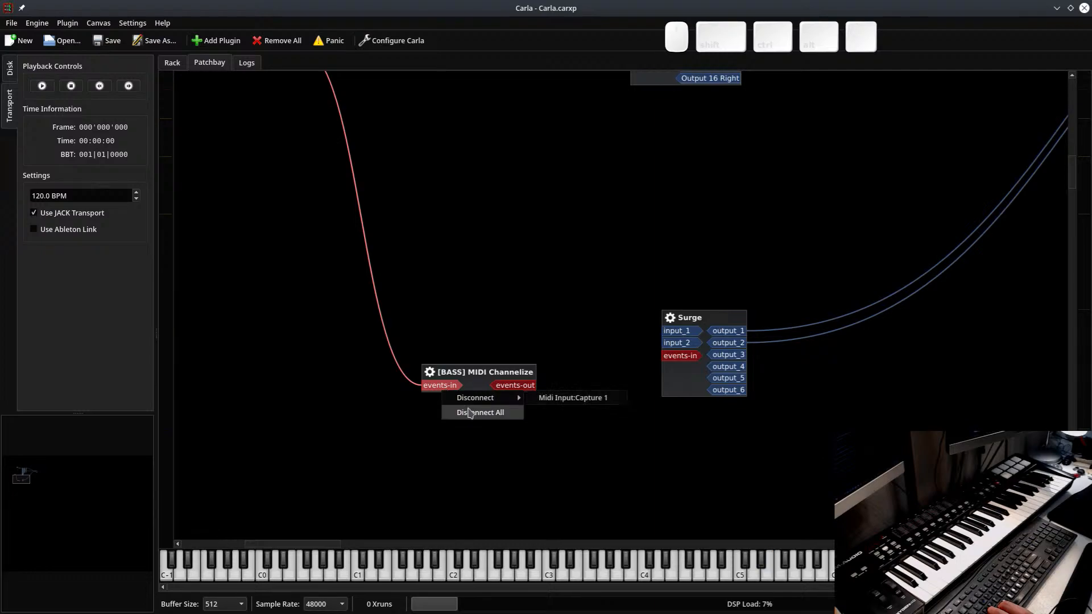
{"action": "left_click", "coordinate": [554, 396]}
{"action": "right_click", "coordinate": [477, 385]}
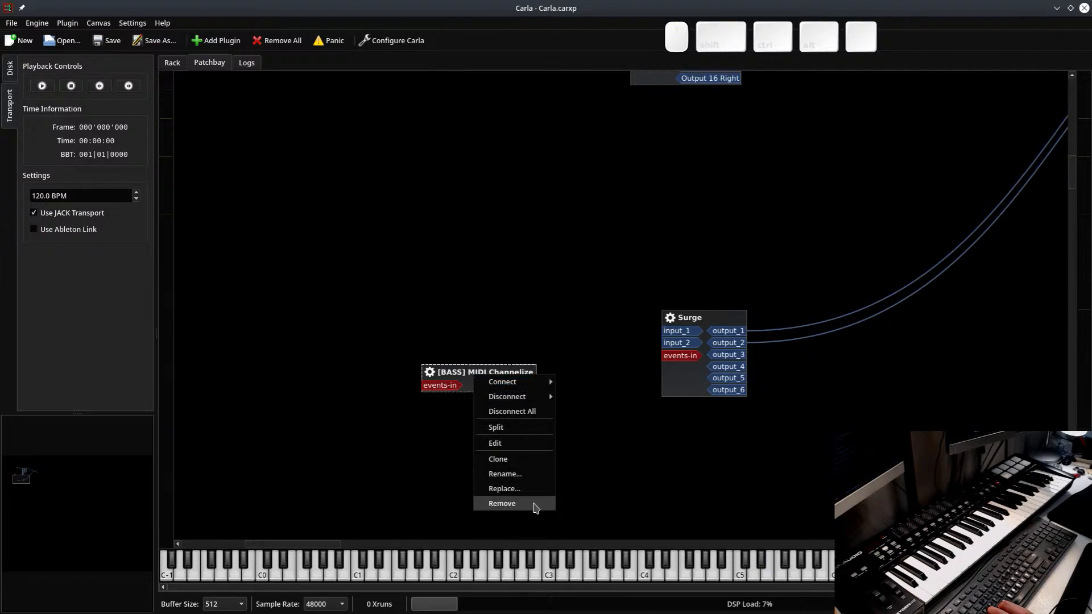
{"action": "left_click", "coordinate": [493, 256]}
{"action": "key", "text": "ctrl+s"}
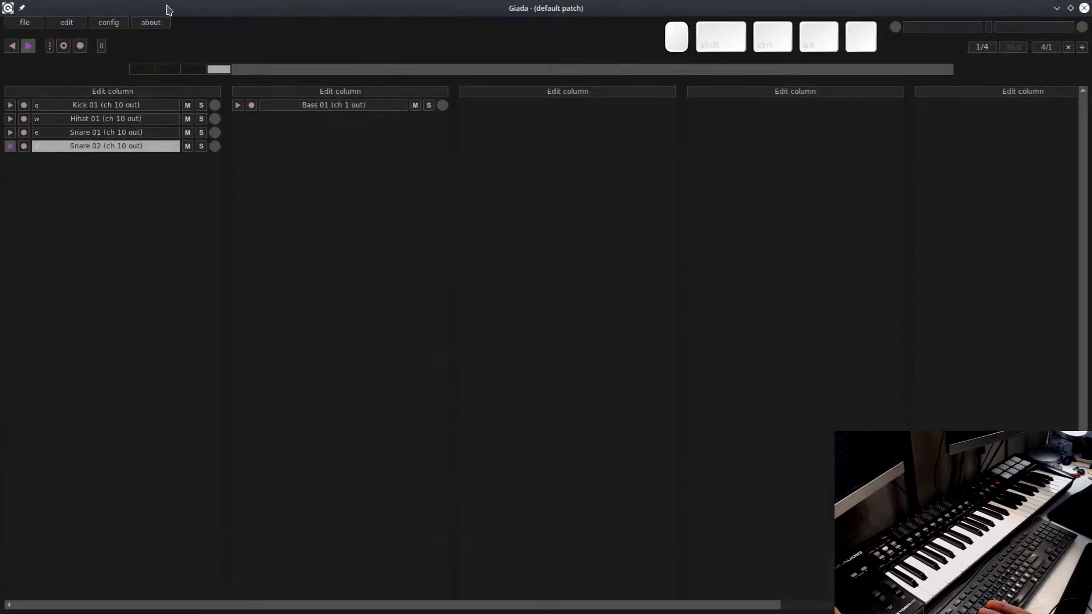
{"action": "left_click", "coordinate": [24, 22]}
{"action": "left_click", "coordinate": [50, 41]}
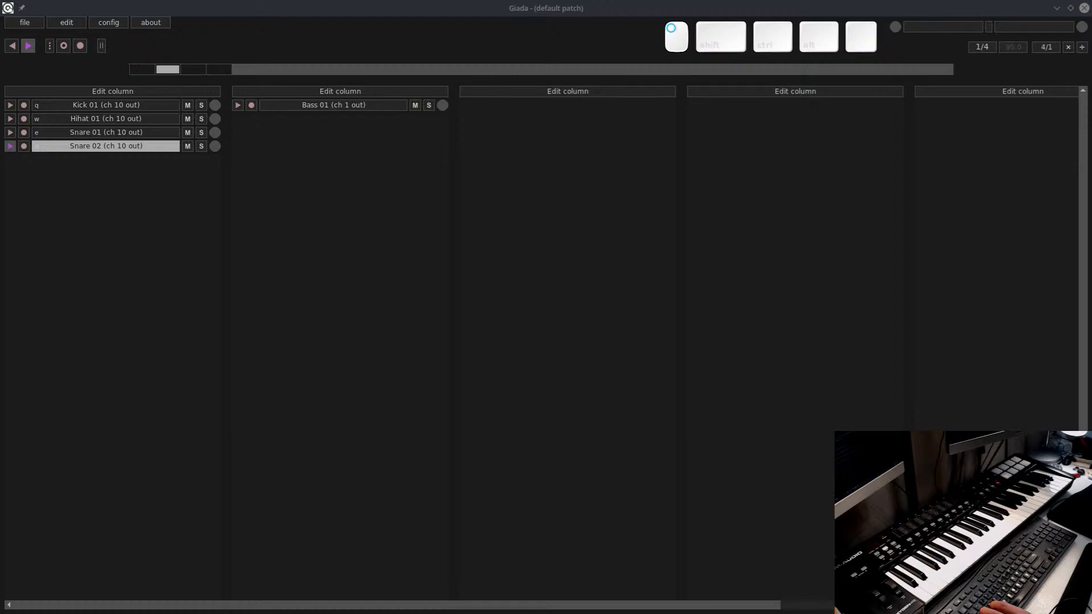
{"action": "key", "text": "slash"}
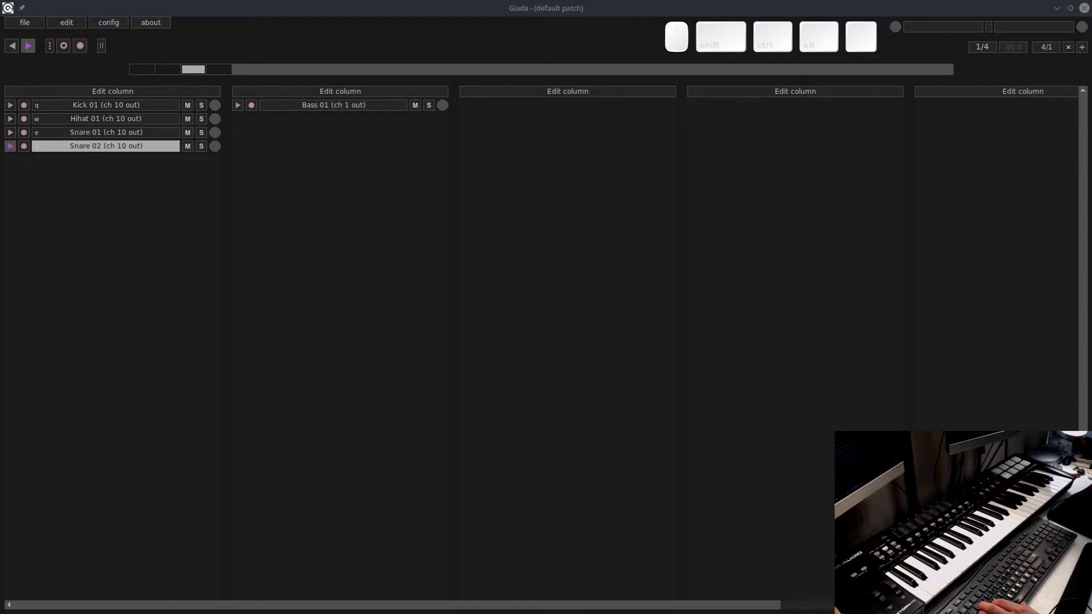
{"action": "key", "text": "d"}
{"action": "left_click", "coordinate": [27, 24]}
{"action": "left_click", "coordinate": [56, 41]}
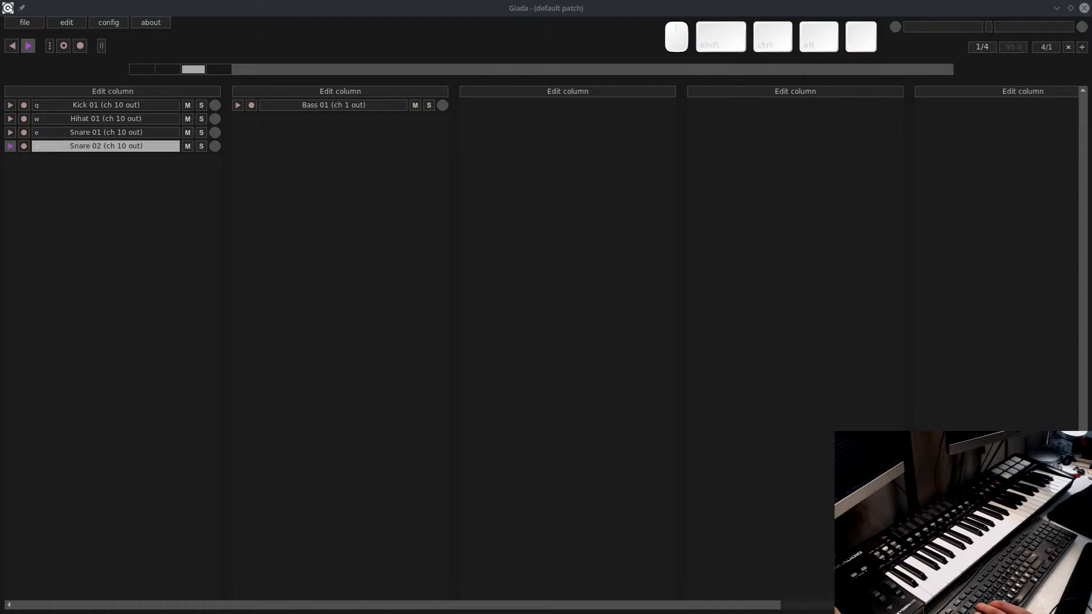
Start saving the Giada project and browse to the folder /data/Projects/Live Music/unfa random live 2020-11-08
{"action": "key", "text": "a"}
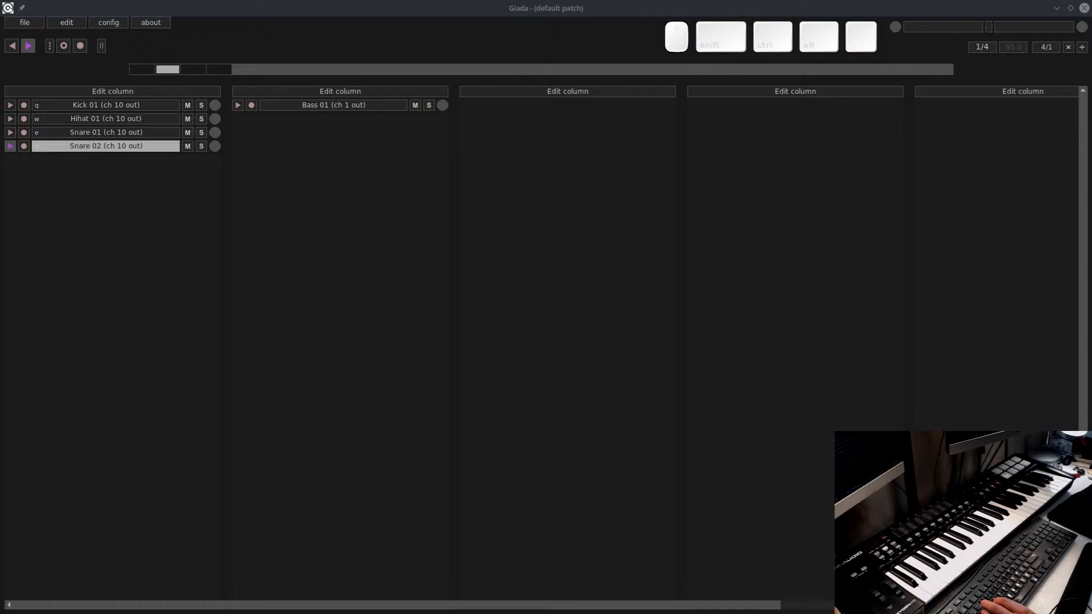
{"action": "left_click_drag", "start_coordinate": [0, 329], "coordinate": [373, 237]}
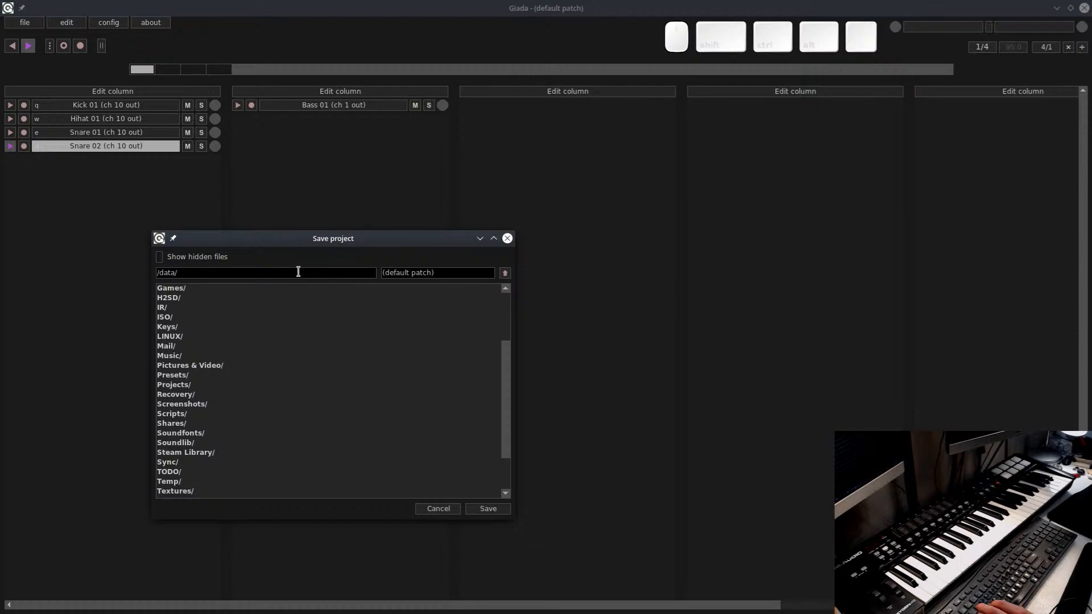
{"action": "scroll", "coordinate": [256, 324], "scroll_direction": "down", "scroll_amount": 5}
{"action": "scroll", "coordinate": [230, 415], "scroll_direction": "up", "scroll_amount": 5}
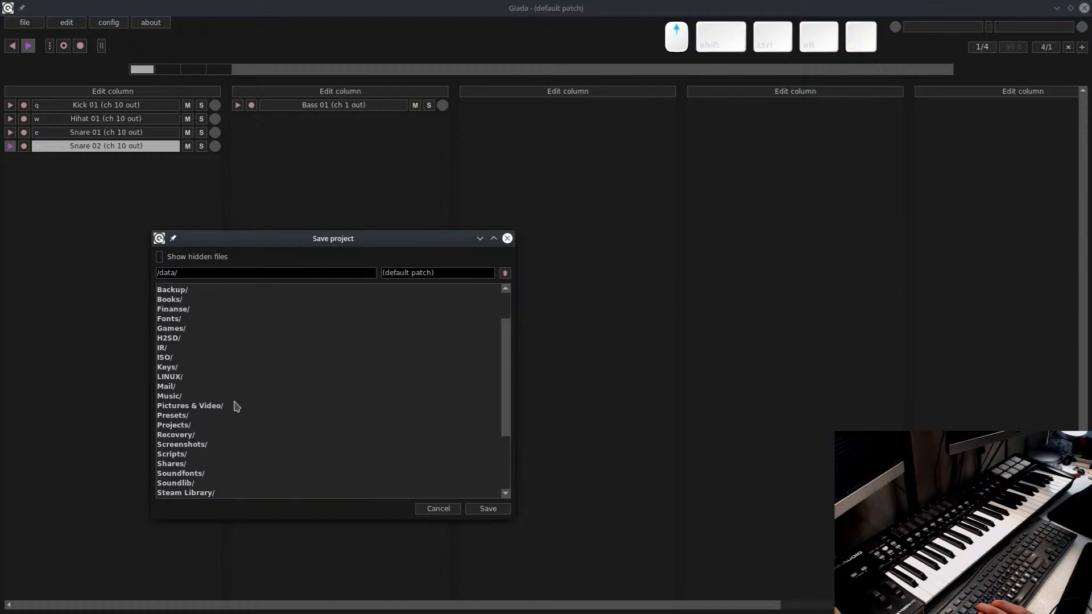
{"action": "left_click", "coordinate": [178, 426]}
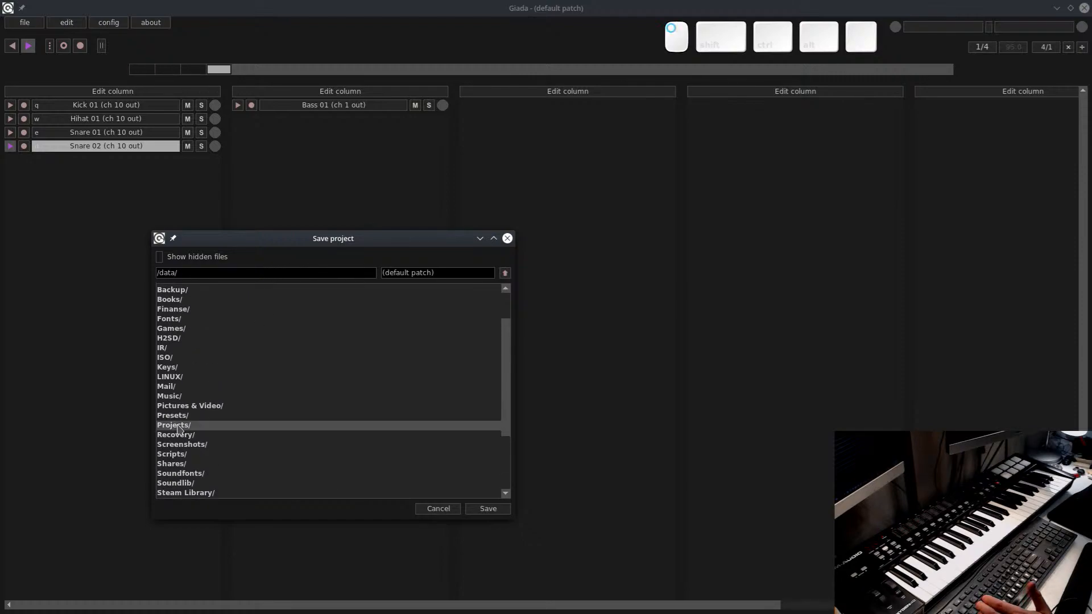
{"action": "double_click", "coordinate": [178, 426]}
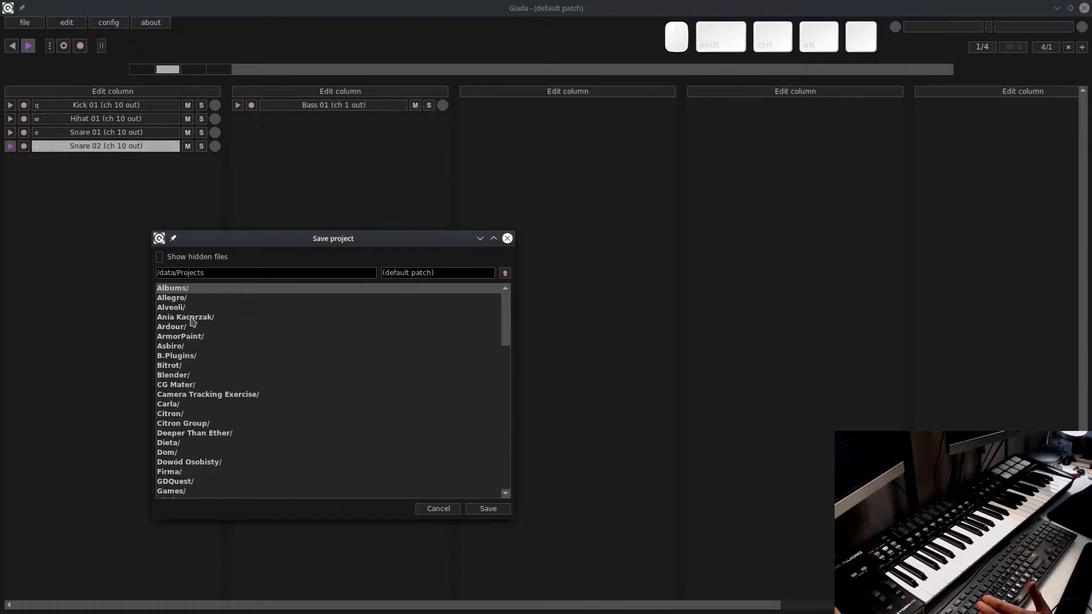
{"action": "scroll", "coordinate": [192, 335], "scroll_direction": "down", "scroll_amount": 4}
{"action": "scroll", "coordinate": [193, 329], "scroll_direction": "down", "scroll_amount": 7}
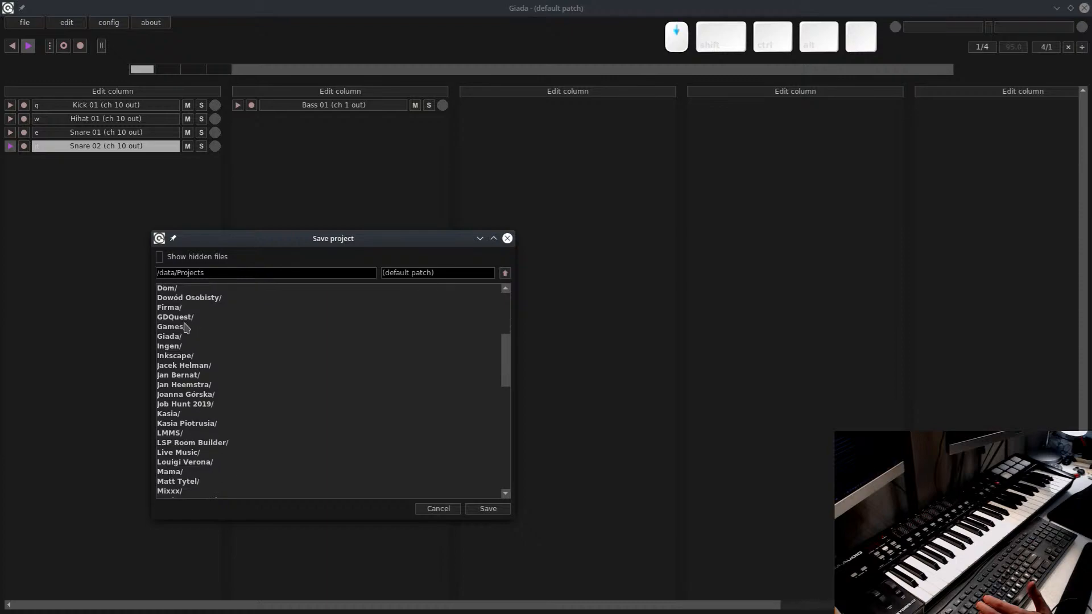
{"action": "scroll", "coordinate": [203, 351], "scroll_direction": "down", "scroll_amount": 2}
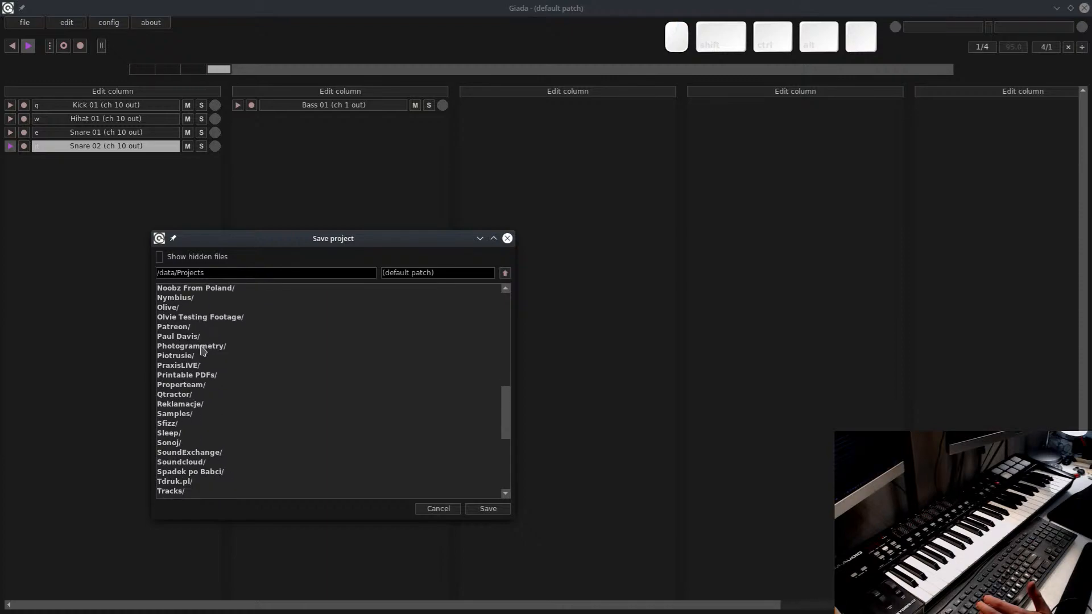
{"action": "left_click", "coordinate": [507, 238]}
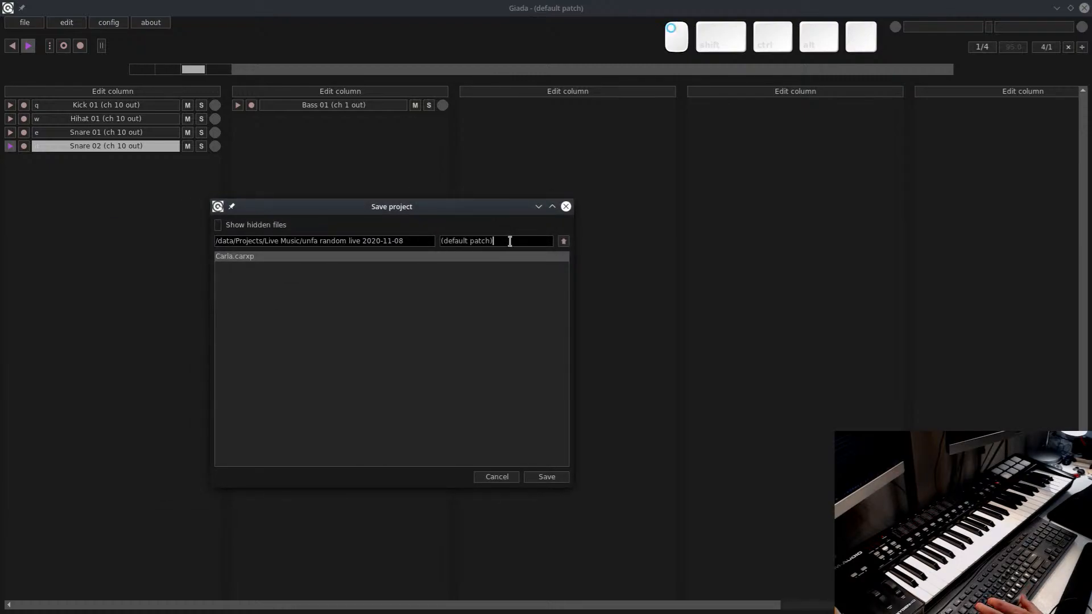
Replace the default patch name with Giada and save the project
{"action": "left_click_drag", "start_coordinate": [510, 241], "coordinate": [435, 240]}
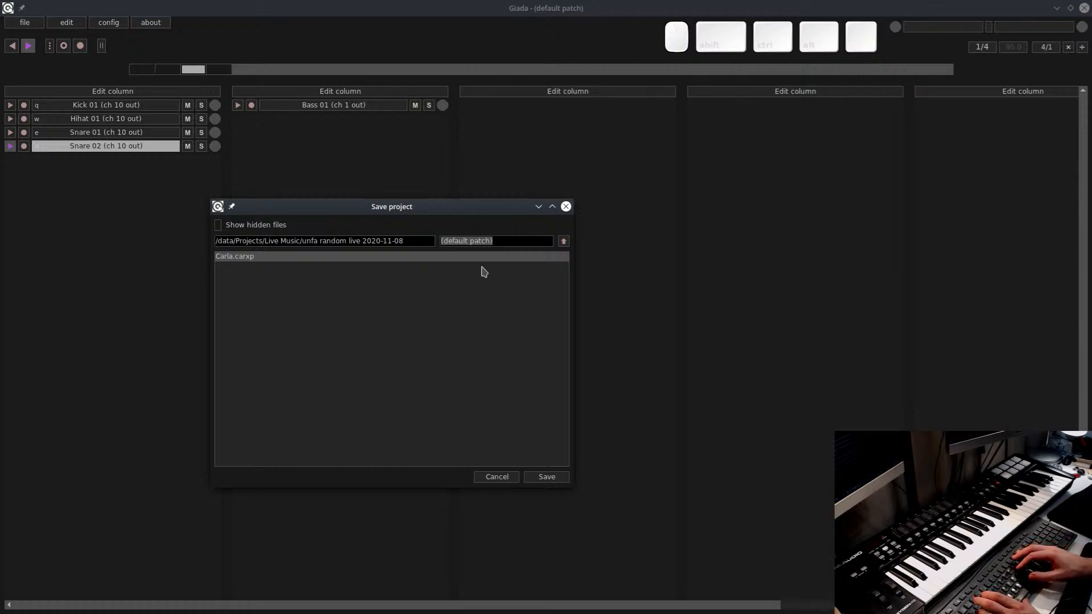
{"action": "type", "text": "Giada"}
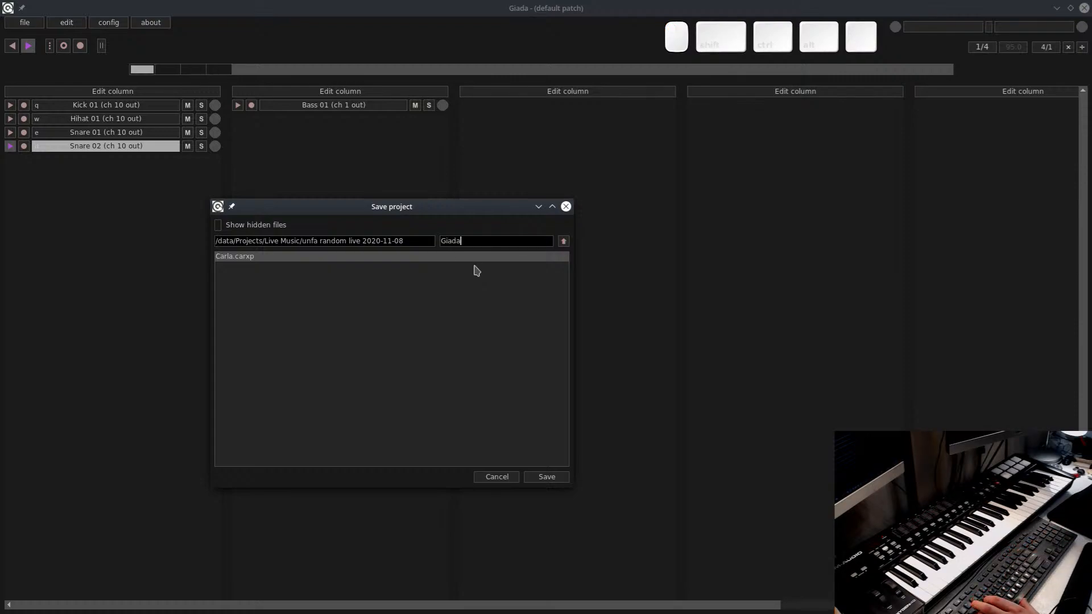
{"action": "left_click", "coordinate": [547, 478]}
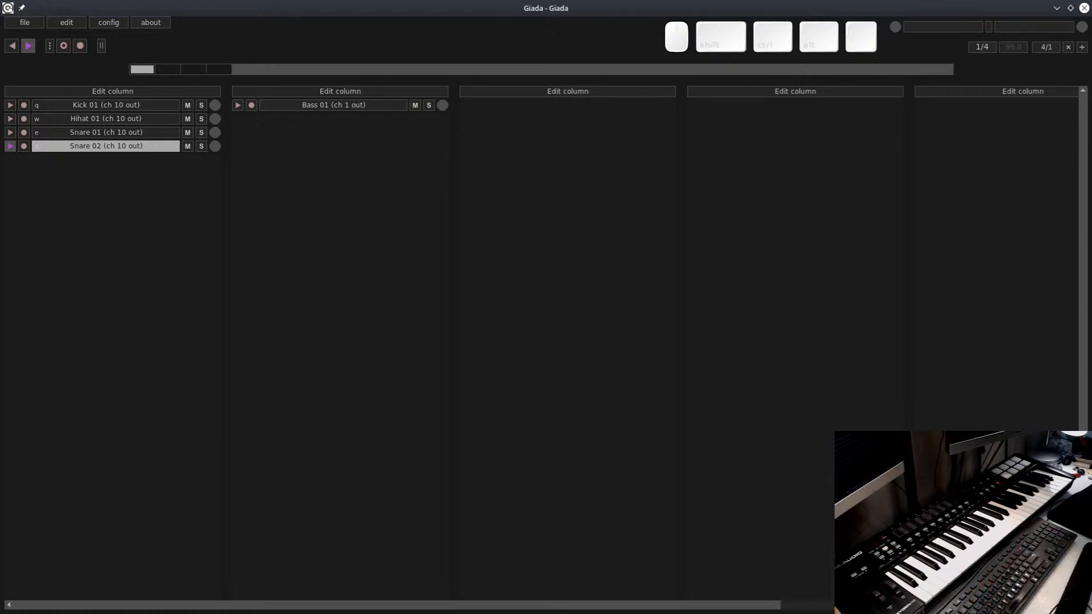
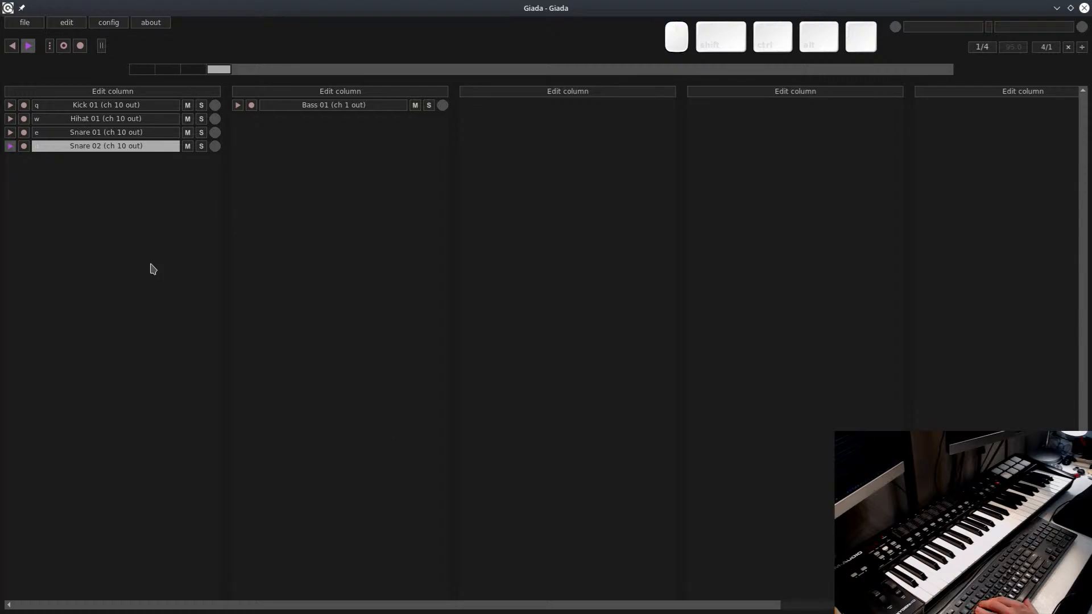
Stop the Snare 02 channel and start Snare 01 in the drum column
{"action": "key", "text": "d"}
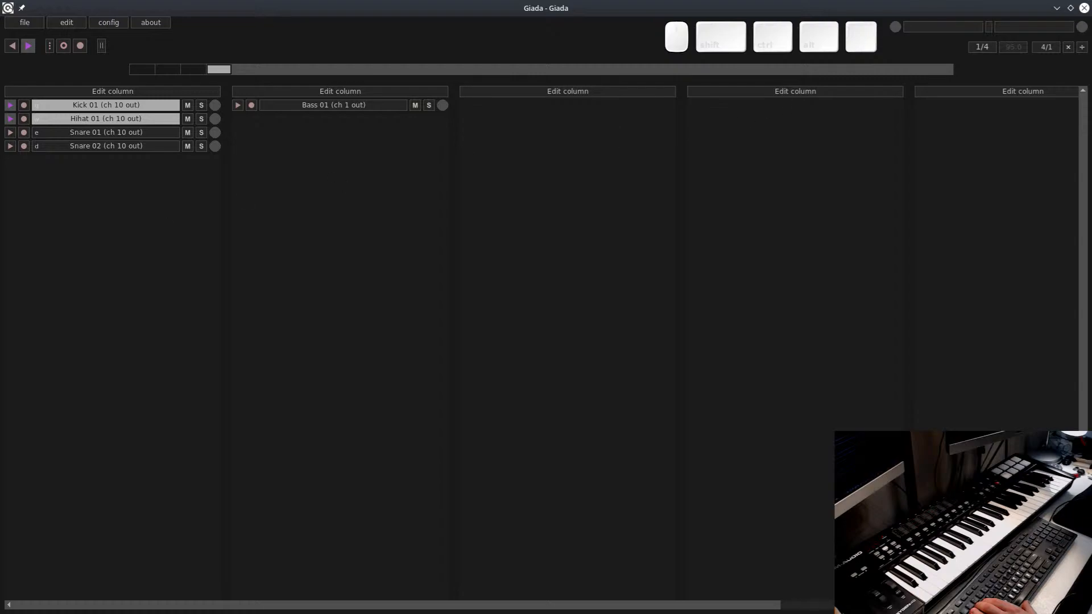
{"action": "key", "text": "e"}
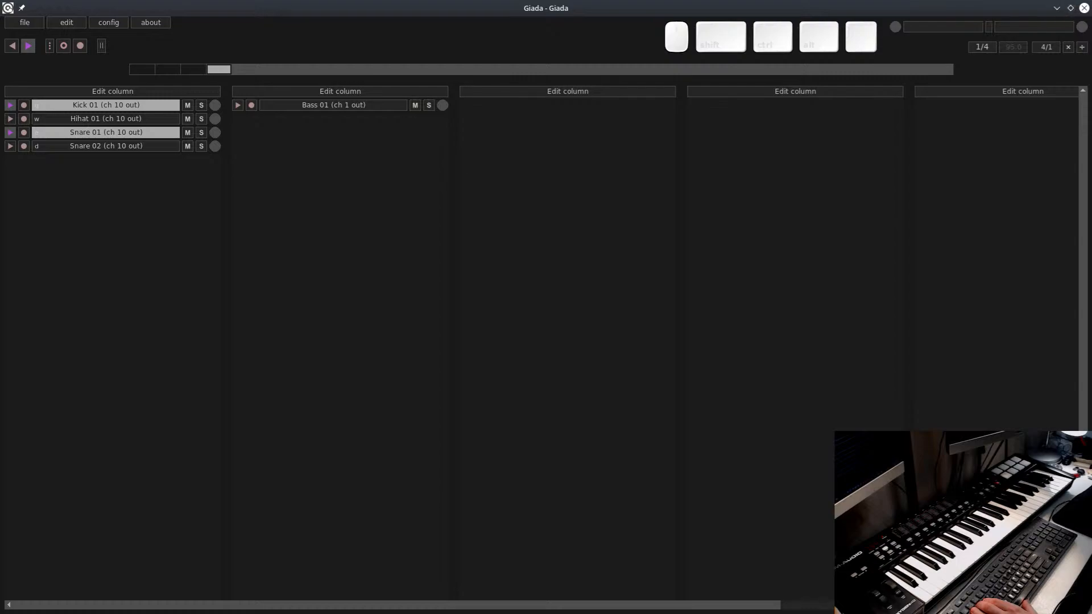
Switch to Carla and remove the [BASS] MIDI Channelize plugin from the patchbay
{"action": "key", "text": "alt+Tab"}
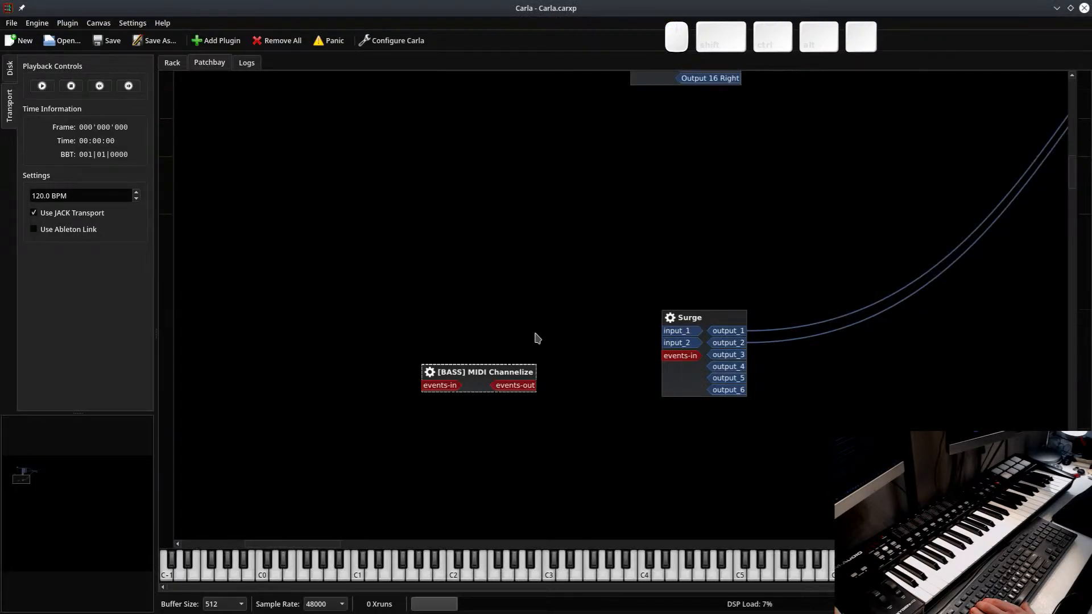
{"action": "right_click", "coordinate": [466, 377]}
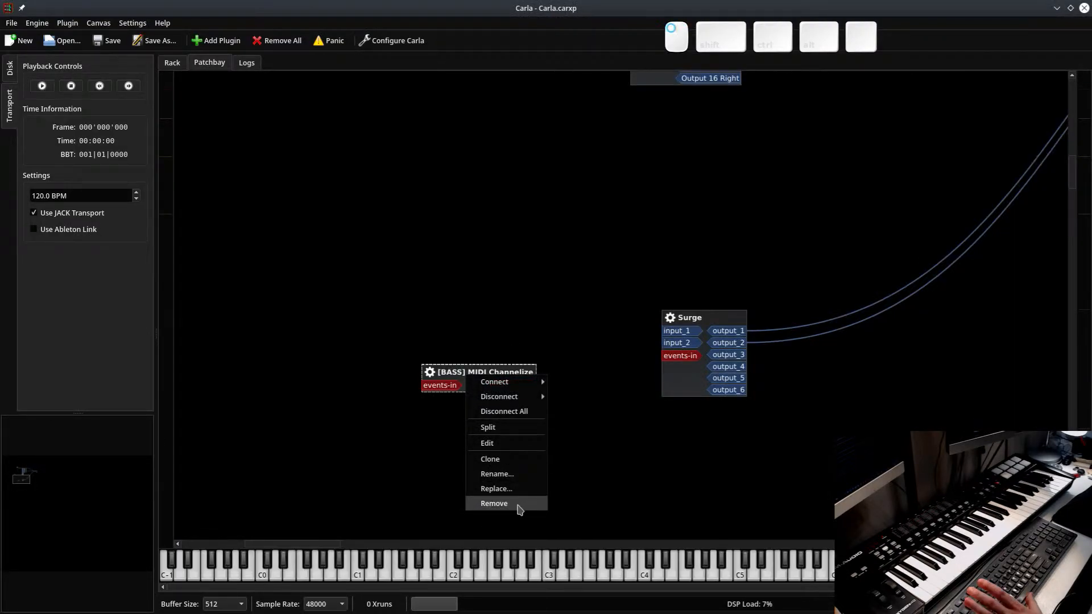
{"action": "left_click", "coordinate": [494, 504]}
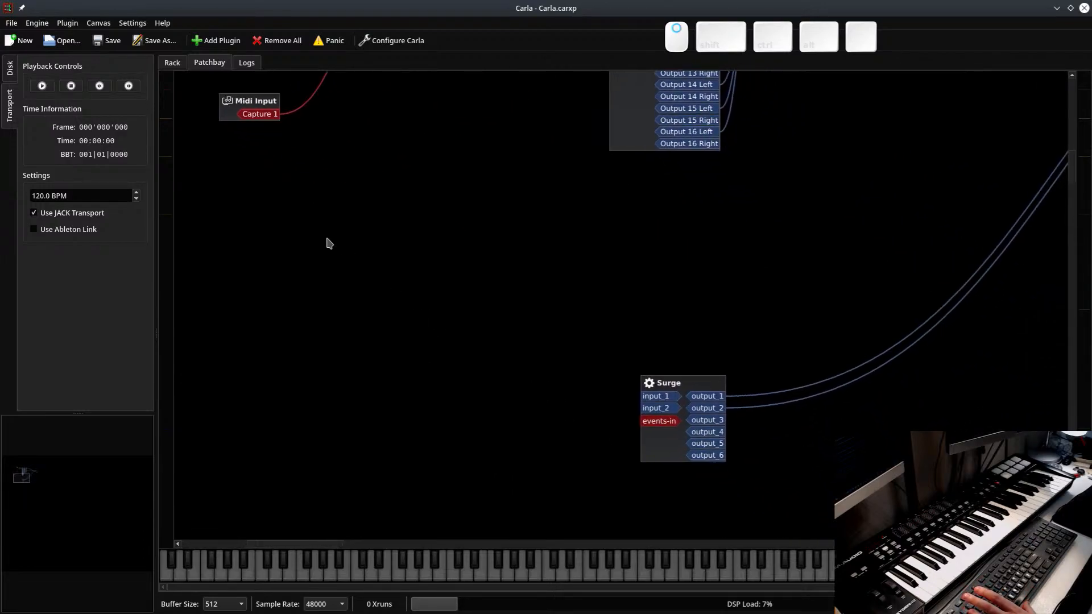
Find MIDI Channelize among the plugins with the LV2 format included and add it to the patchbay
{"action": "right_click", "coordinate": [326, 244]}
{"action": "left_click", "coordinate": [353, 248]}
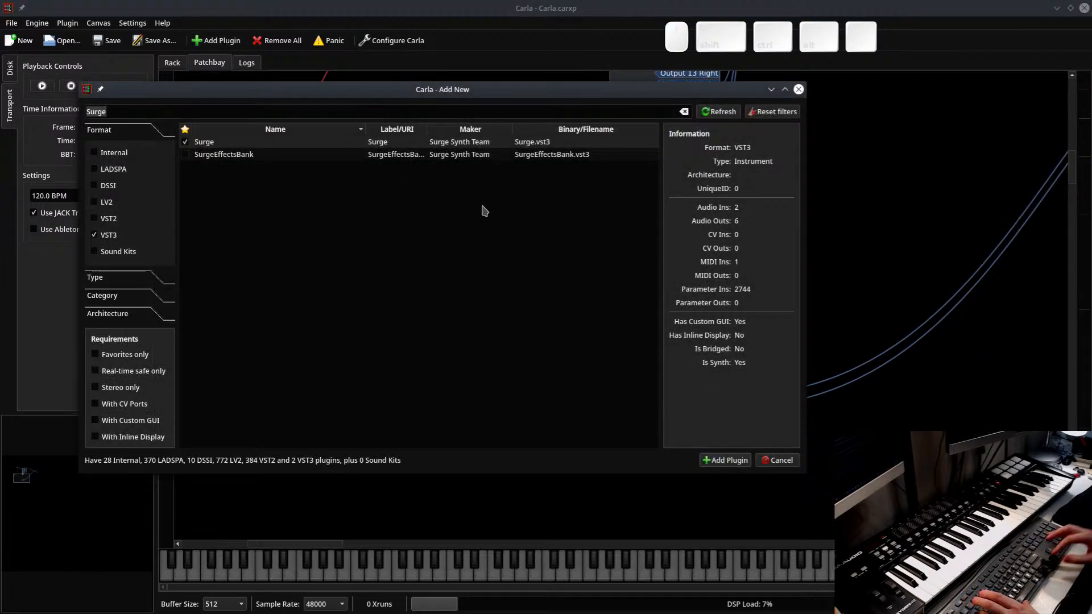
{"action": "type", "text": "MIDI "}
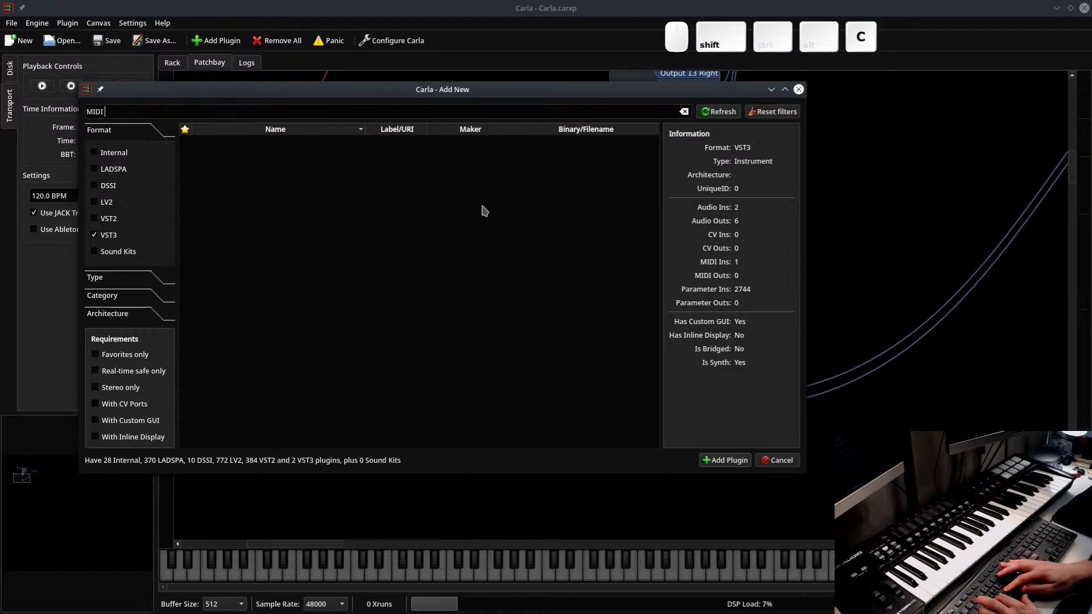
{"action": "type", "text": "Channe"}
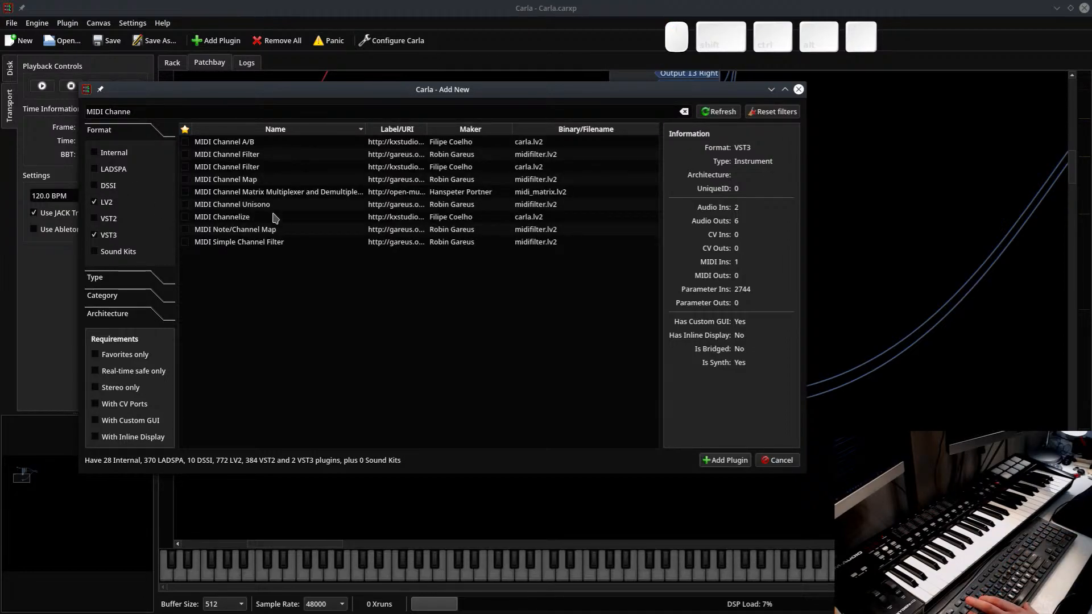
{"action": "double_click", "coordinate": [270, 218]}
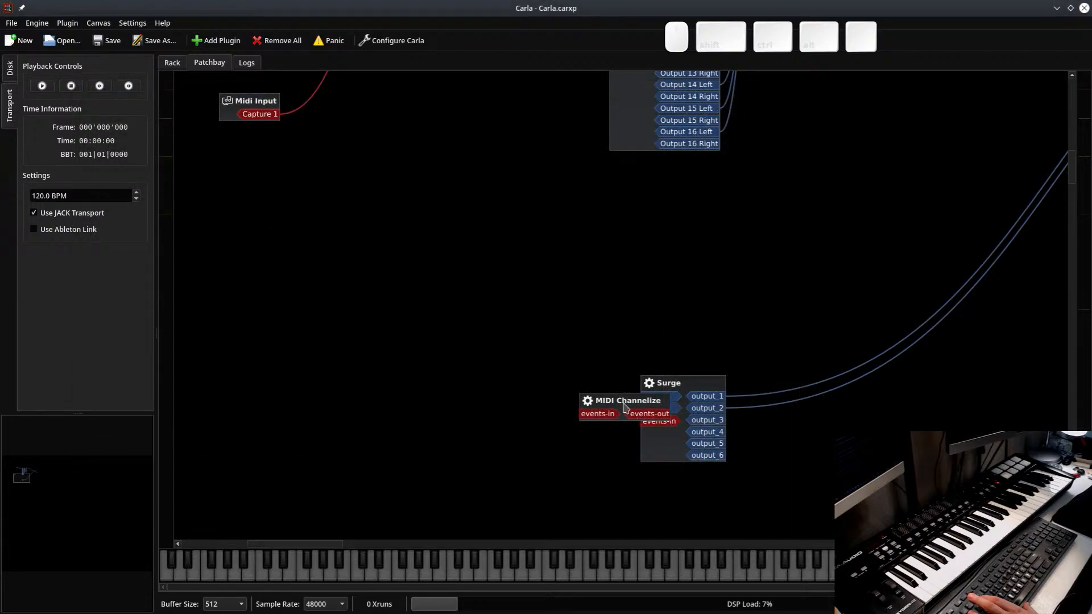
Place MIDI Channelize between Midi Input and Surge, and wire Capture 1 through it to Surge's events-in
{"action": "left_click_drag", "start_coordinate": [624, 405], "coordinate": [418, 238]}
{"action": "left_click_drag", "start_coordinate": [260, 113], "coordinate": [391, 246]}
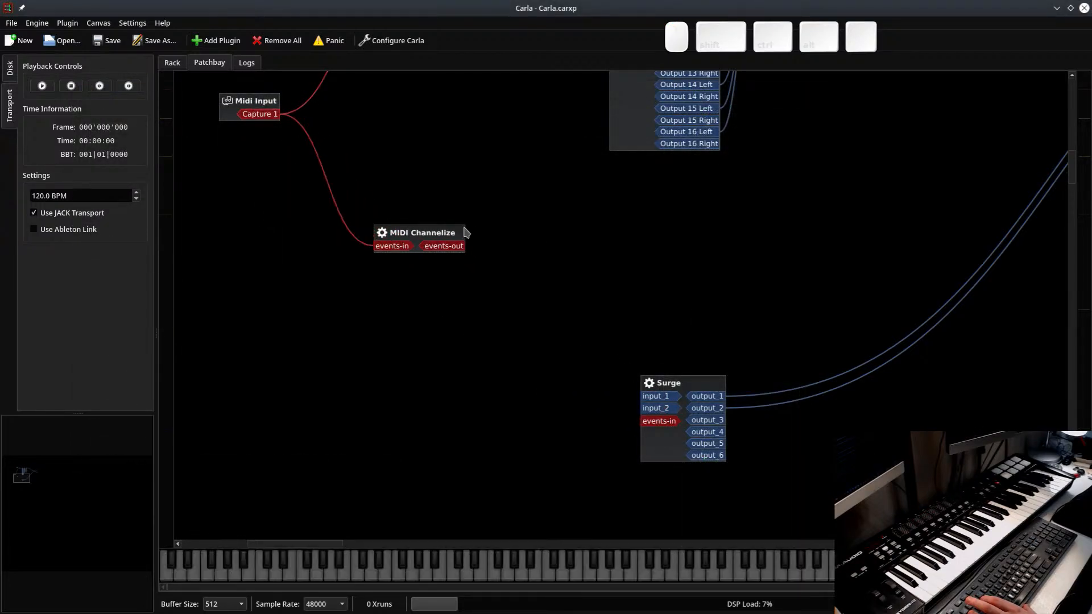
{"action": "left_click_drag", "start_coordinate": [465, 232], "coordinate": [658, 421]}
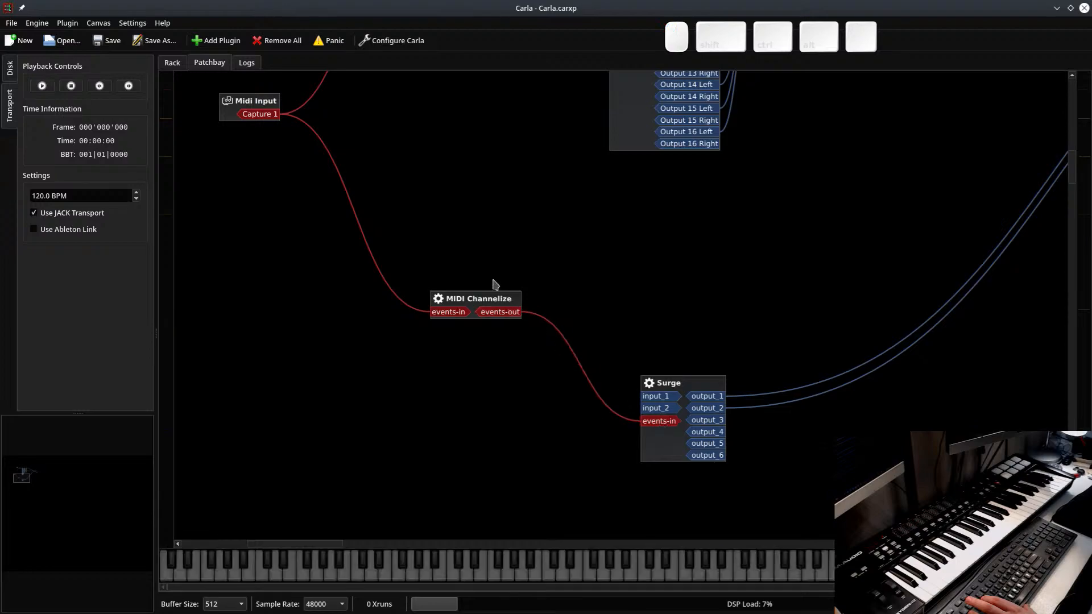
Check the Channel parameter of the MIDI Channelize plugin
{"action": "double_click", "coordinate": [489, 299]}
{"action": "left_click", "coordinate": [459, 416]}
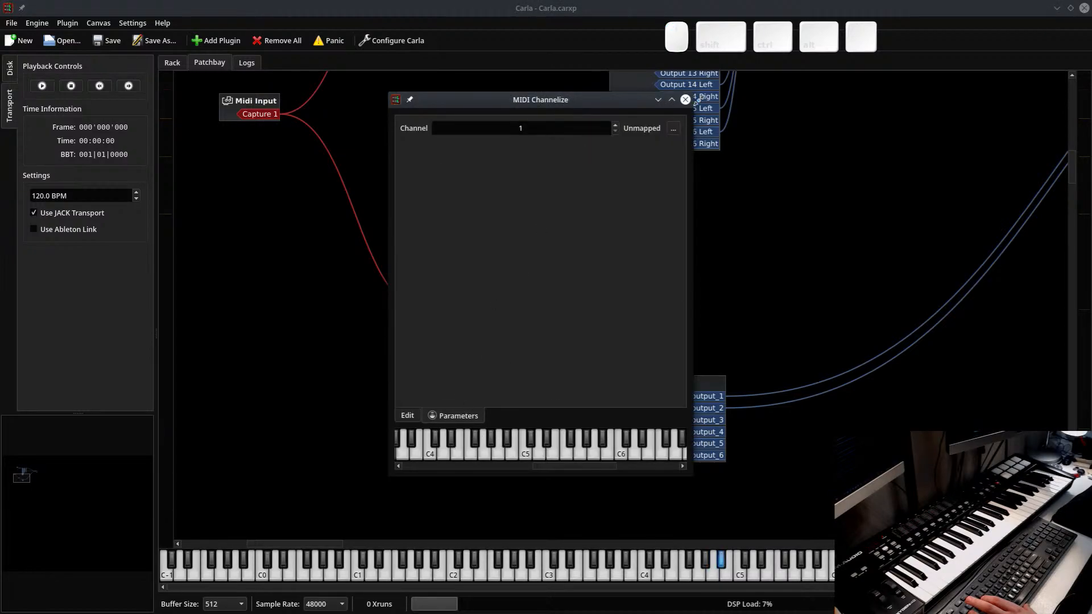
{"action": "left_click", "coordinate": [685, 100]}
Rename the MIDI Channelize plugin as [BASS] MIDI Channelize
{"action": "right_click", "coordinate": [458, 296]}
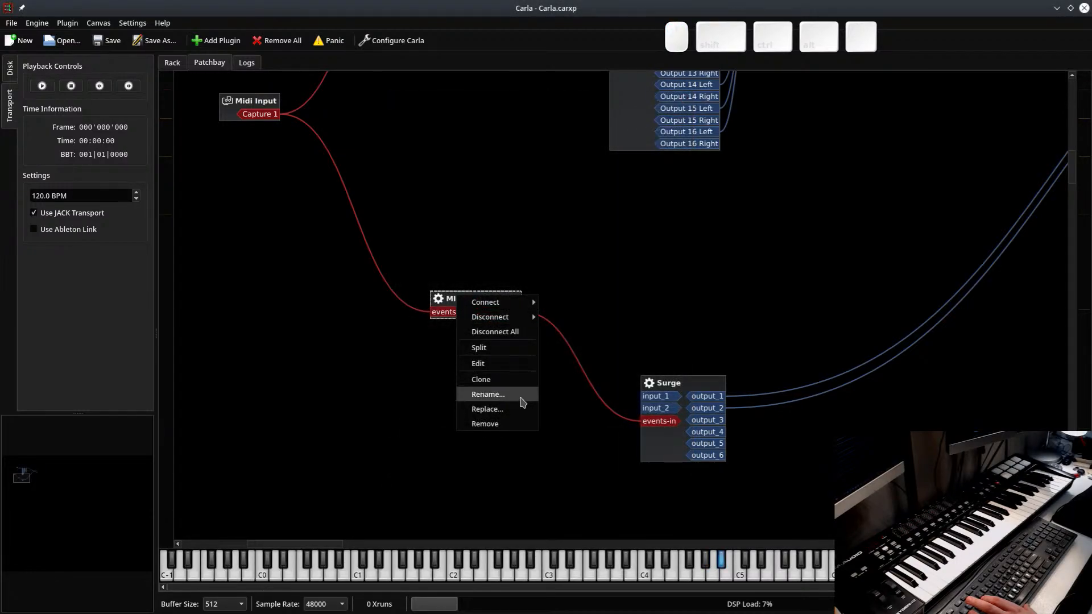
{"action": "left_click", "coordinate": [514, 397]}
{"action": "key", "text": "Home"}
{"action": "type", "text": "[BASS]"}
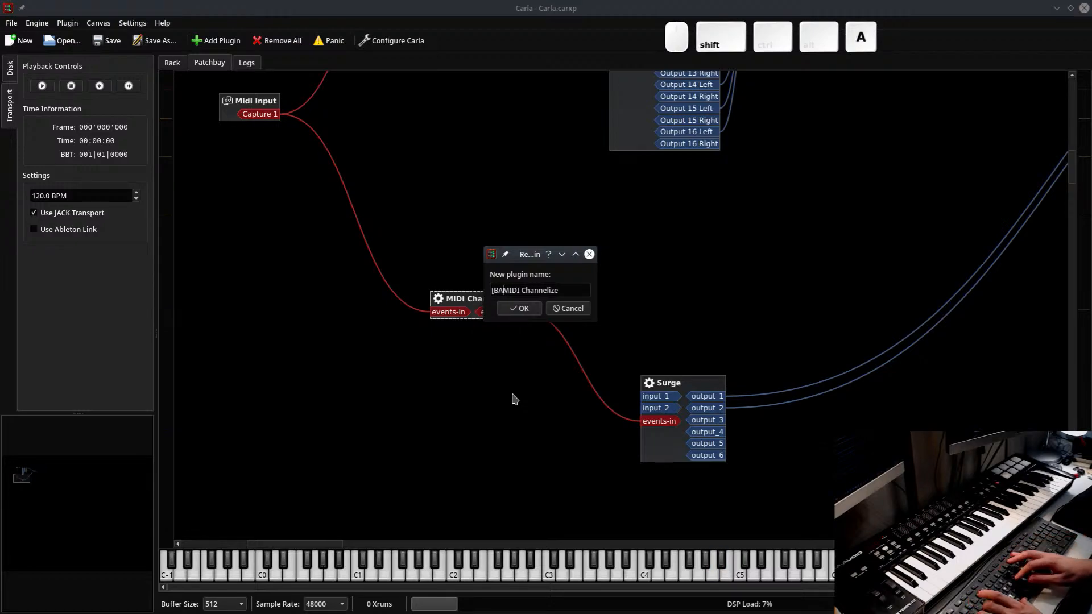
{"action": "key", "text": "Return"}
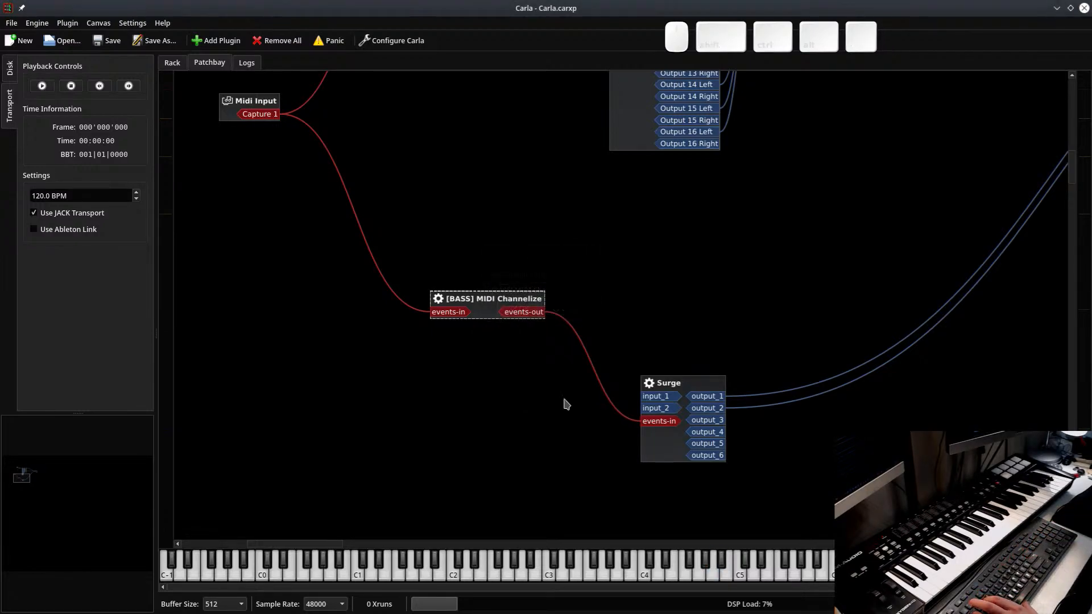
Raise the Master Volume in Surge's interface and adjust the release of its Amp EG
{"action": "left_click_drag", "start_coordinate": [673, 363], "coordinate": [535, 342]}
{"action": "double_click", "coordinate": [544, 375]}
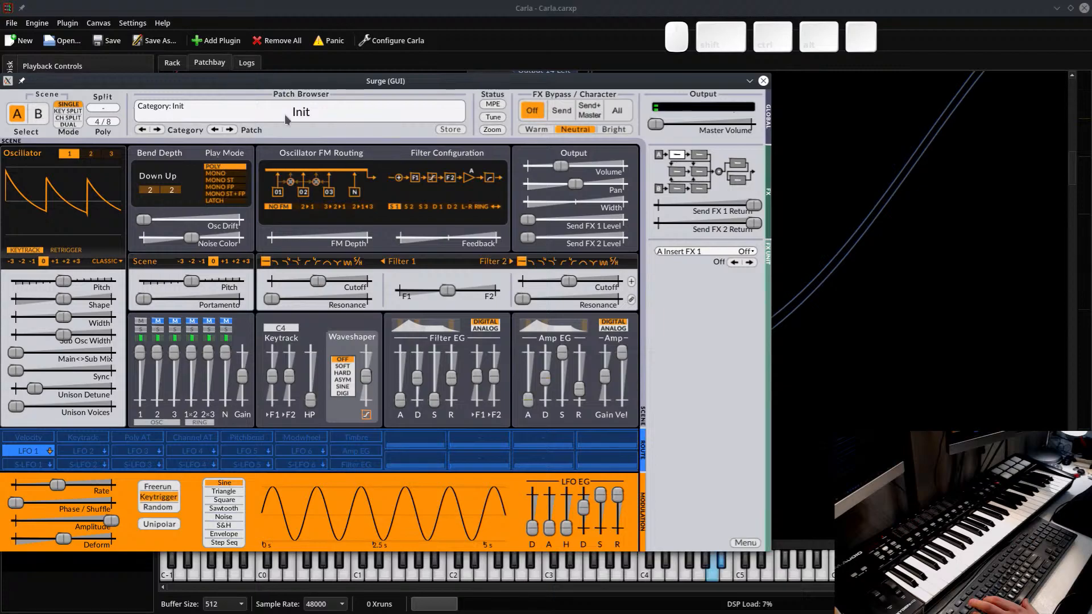
{"action": "left_click_drag", "start_coordinate": [347, 85], "coordinate": [402, 62]}
{"action": "left_click_drag", "start_coordinate": [730, 100], "coordinate": [743, 110]}
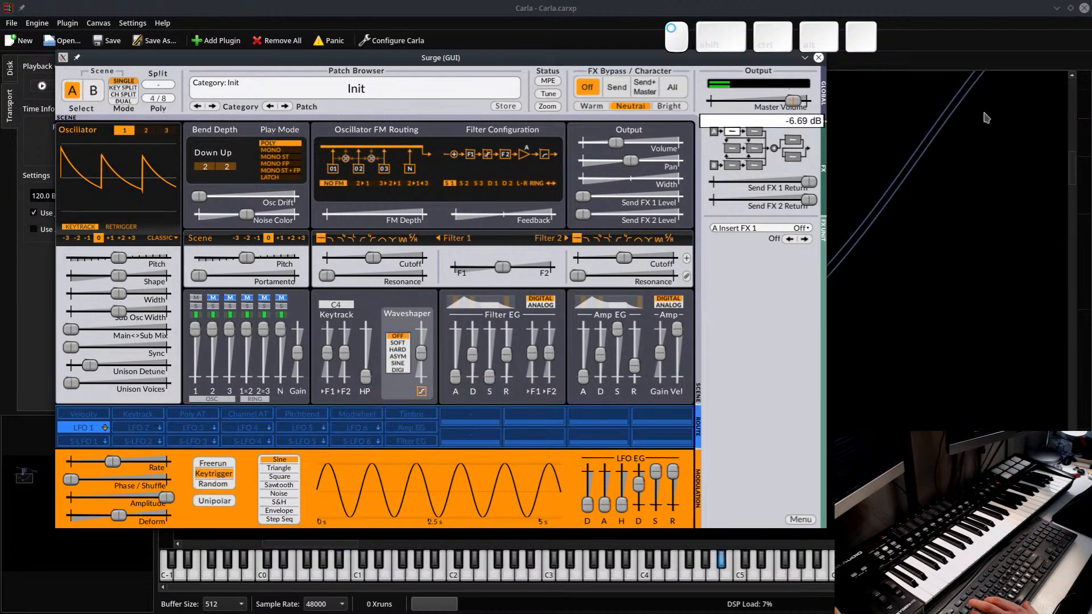
{"action": "left_click_drag", "start_coordinate": [986, 118], "coordinate": [974, 120]}
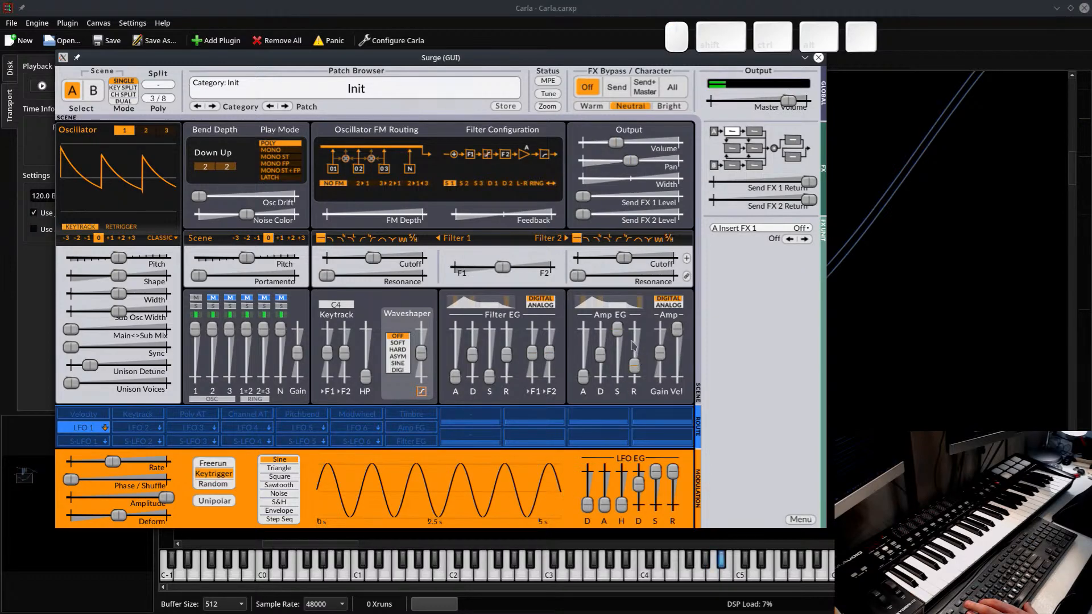
{"action": "left_click_drag", "start_coordinate": [620, 341], "coordinate": [634, 386]}
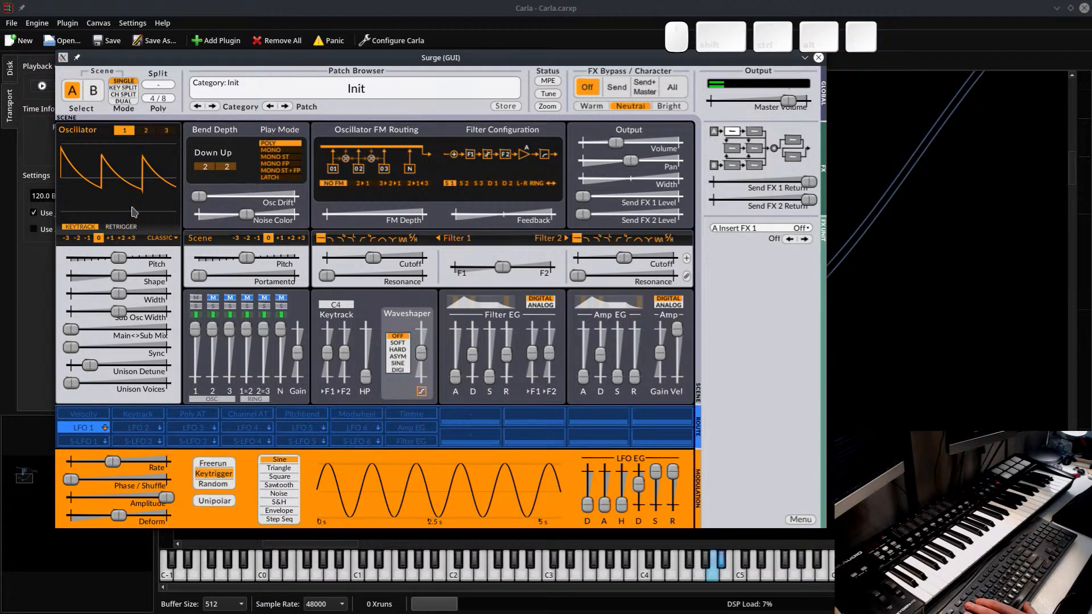
Move Surge's interface clear of the patchbay nodes and reposition the Surge and [BASS] MIDI Channelize nodes
{"action": "left_click_drag", "start_coordinate": [295, 67], "coordinate": [474, 414]}
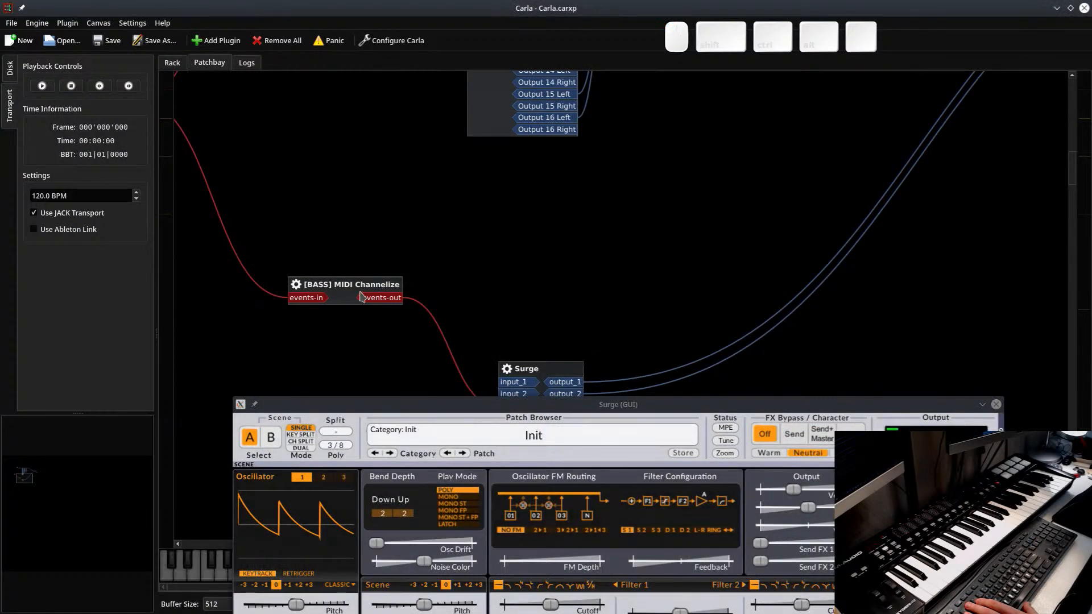
{"action": "left_click_drag", "start_coordinate": [524, 376], "coordinate": [523, 335]}
{"action": "left_click_drag", "start_coordinate": [489, 404], "coordinate": [481, 495]}
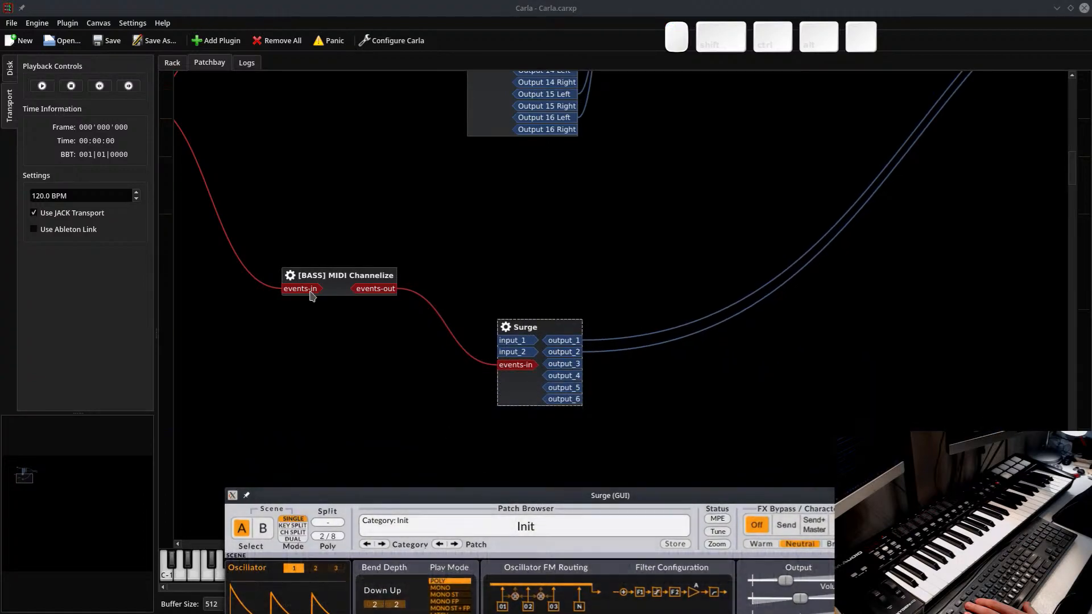
{"action": "left_click_drag", "start_coordinate": [321, 282], "coordinate": [317, 287]}
Add the MIDI Simple Channel Filter plugin and place it just below [BASS] MIDI Channelize
{"action": "left_click", "coordinate": [216, 40]}
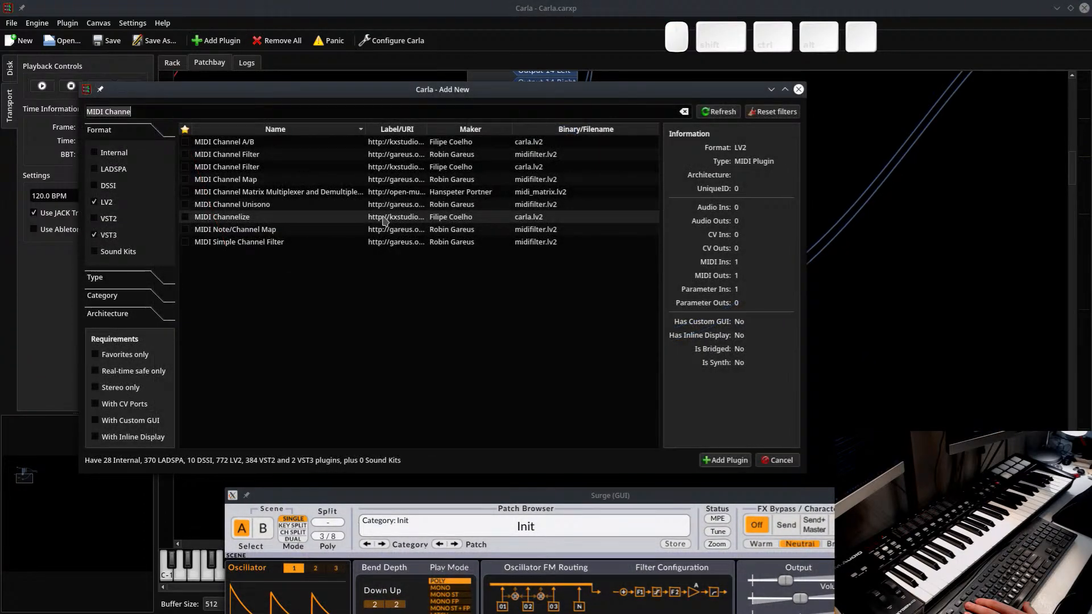
{"action": "double_click", "coordinate": [304, 244]}
{"action": "left_click_drag", "start_coordinate": [671, 402], "coordinate": [391, 355]}
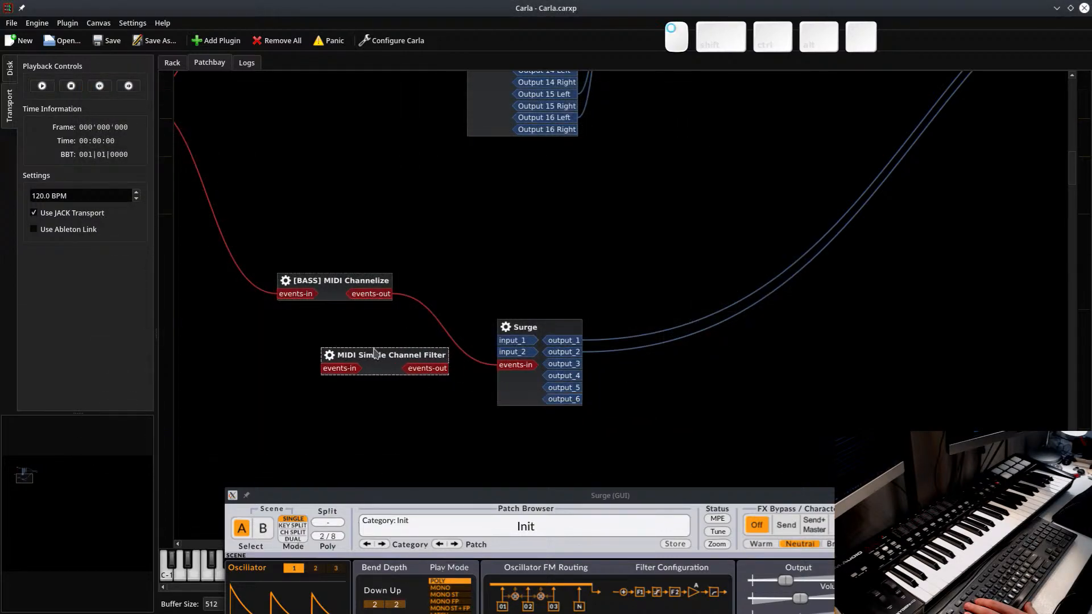
Connect Midi Input to MIDI Simple Channel Filter and remove the [BASS] MIDI Channelize plugin
{"action": "left_click_drag", "start_coordinate": [313, 310], "coordinate": [422, 380]}
{"action": "left_click_drag", "start_coordinate": [265, 110], "coordinate": [435, 370]}
{"action": "left_click_drag", "start_coordinate": [435, 295], "coordinate": [456, 235]}
{"action": "right_click", "coordinate": [456, 234]}
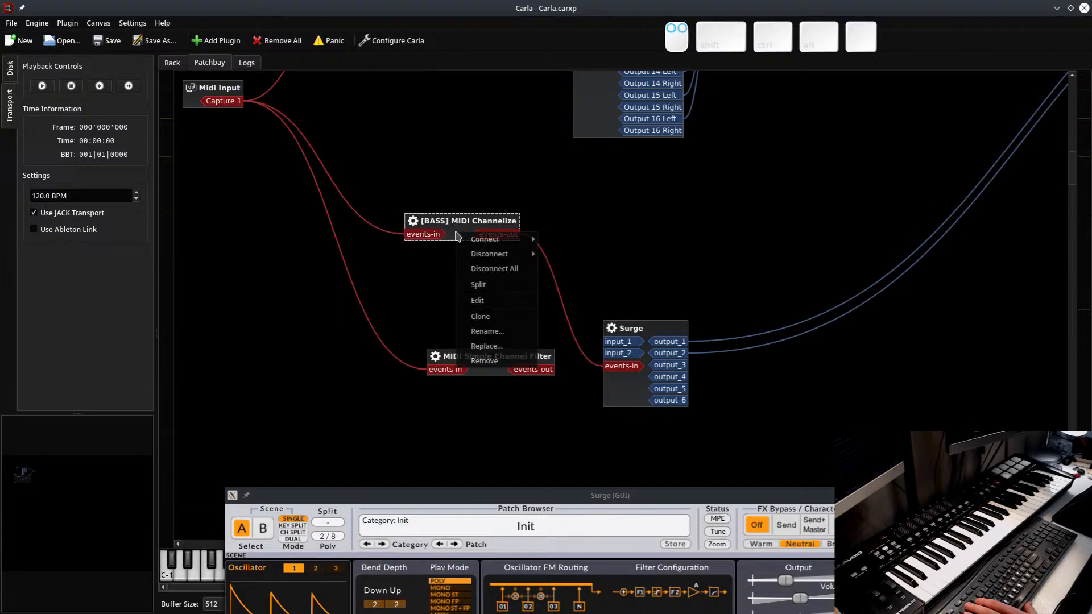
{"action": "left_click", "coordinate": [502, 362]}
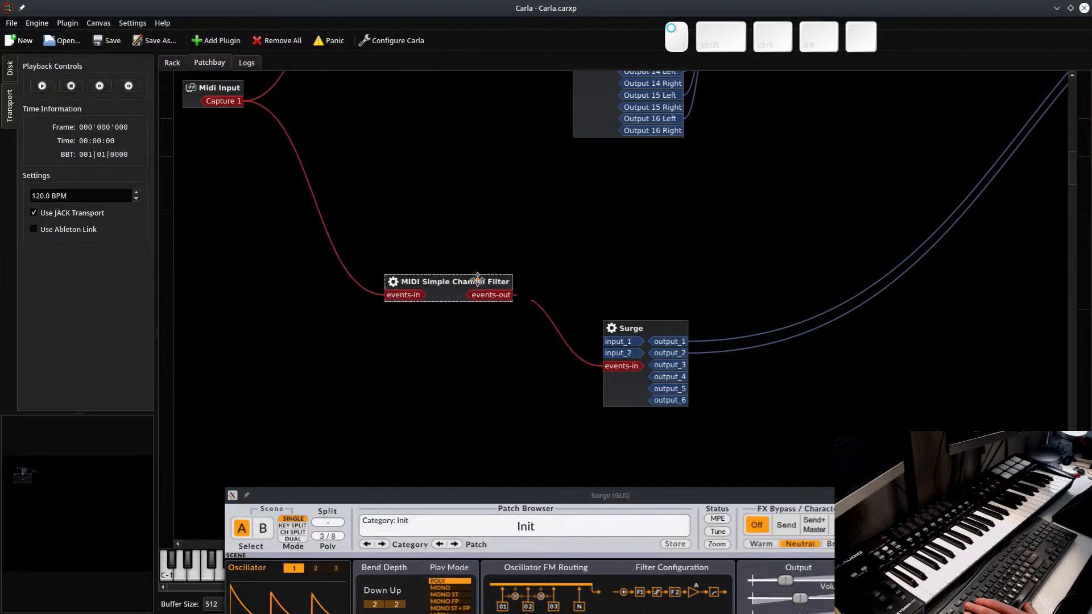
Test MIDI Simple Channel Filter on channel 10 with Surge's interface in view, and set its channel back to 1
{"action": "double_click", "coordinate": [444, 258]}
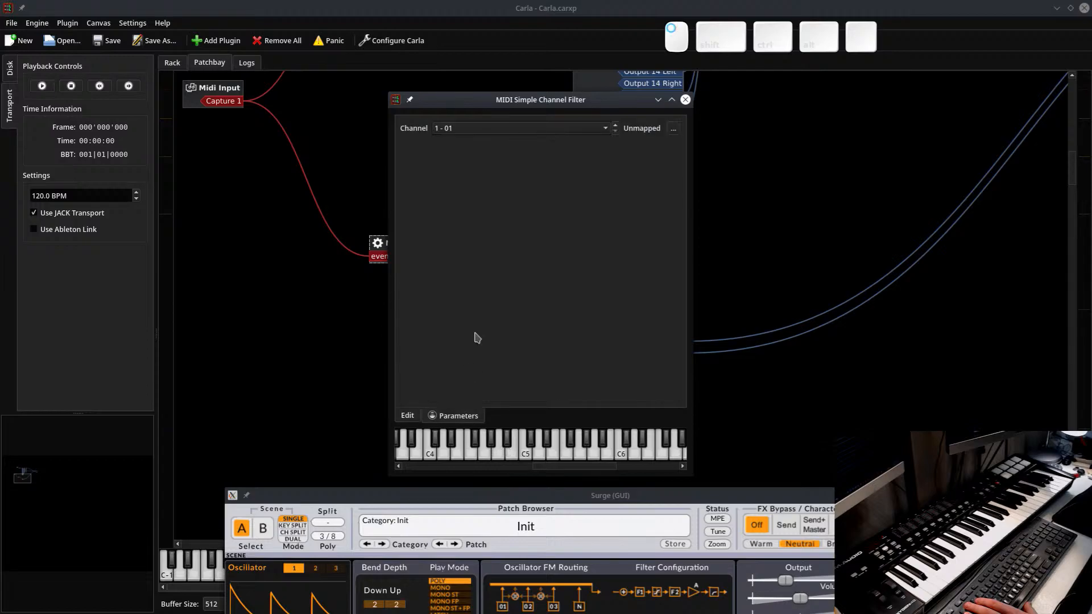
{"action": "left_click", "coordinate": [539, 129]}
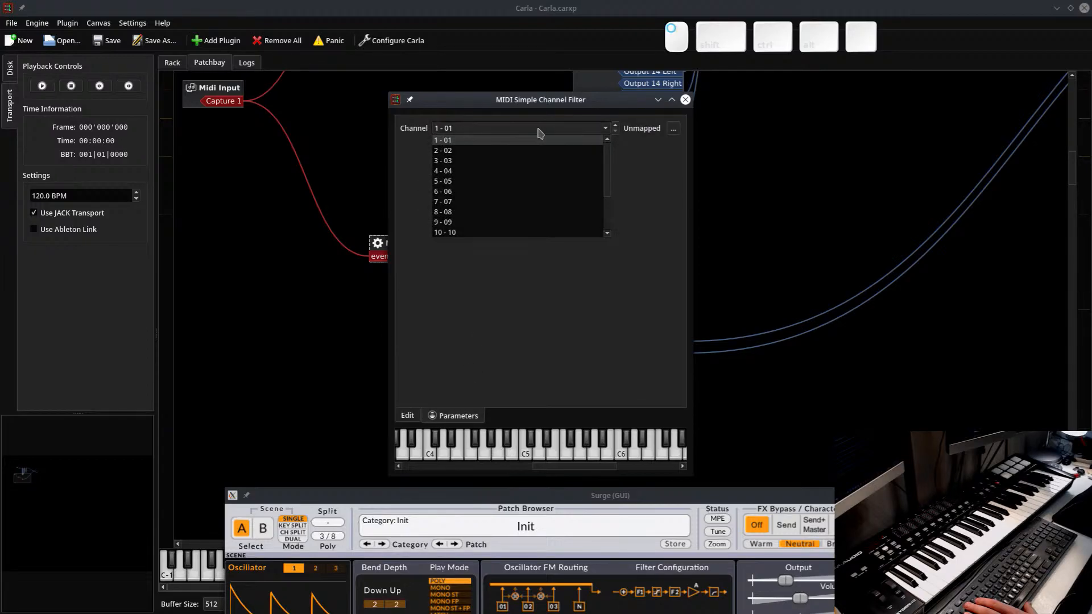
{"action": "left_click", "coordinate": [539, 130]}
{"action": "left_click", "coordinate": [685, 99]}
{"action": "left_click_drag", "start_coordinate": [505, 495], "coordinate": [492, 305]}
{"action": "double_click", "coordinate": [435, 243]}
{"action": "left_click", "coordinate": [449, 129]}
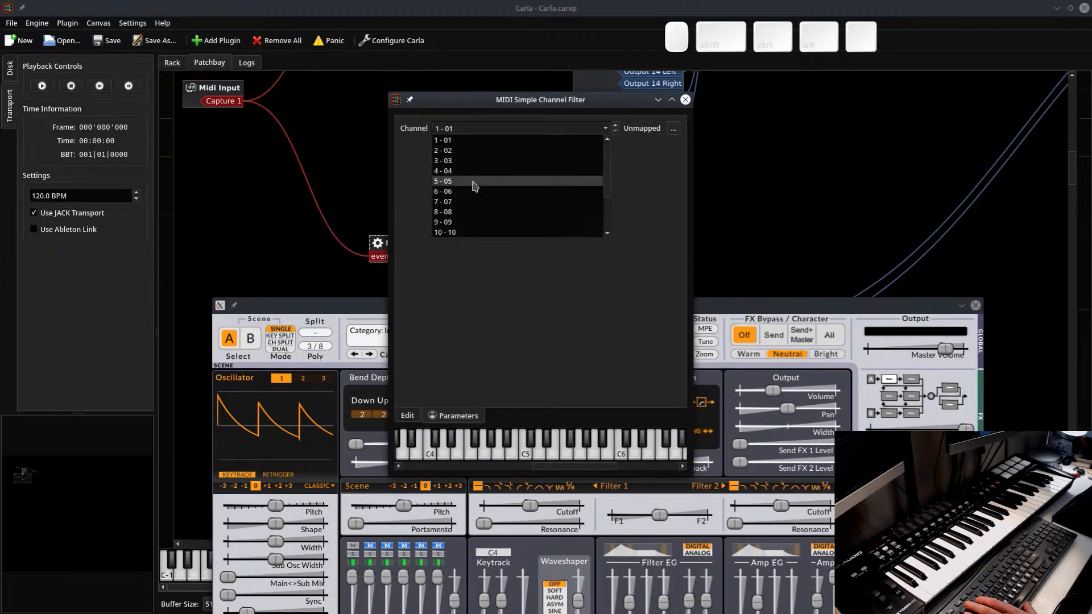
{"action": "left_click", "coordinate": [463, 232]}
{"action": "left_click", "coordinate": [494, 131]}
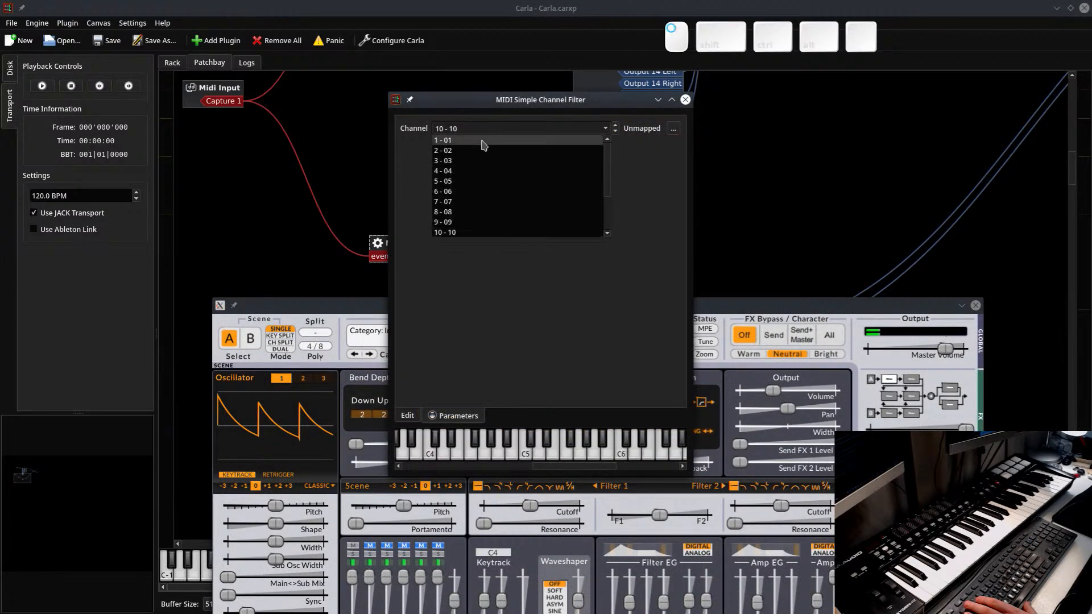
{"action": "left_click", "coordinate": [483, 142]}
{"action": "left_click", "coordinate": [685, 100]}
Close Surge's interface and try to remove the [DRUMS] MIDI Channelize plugin ahead of Geonkick
{"action": "scroll", "coordinate": [470, 165], "scroll_direction": "up", "scroll_amount": 7}
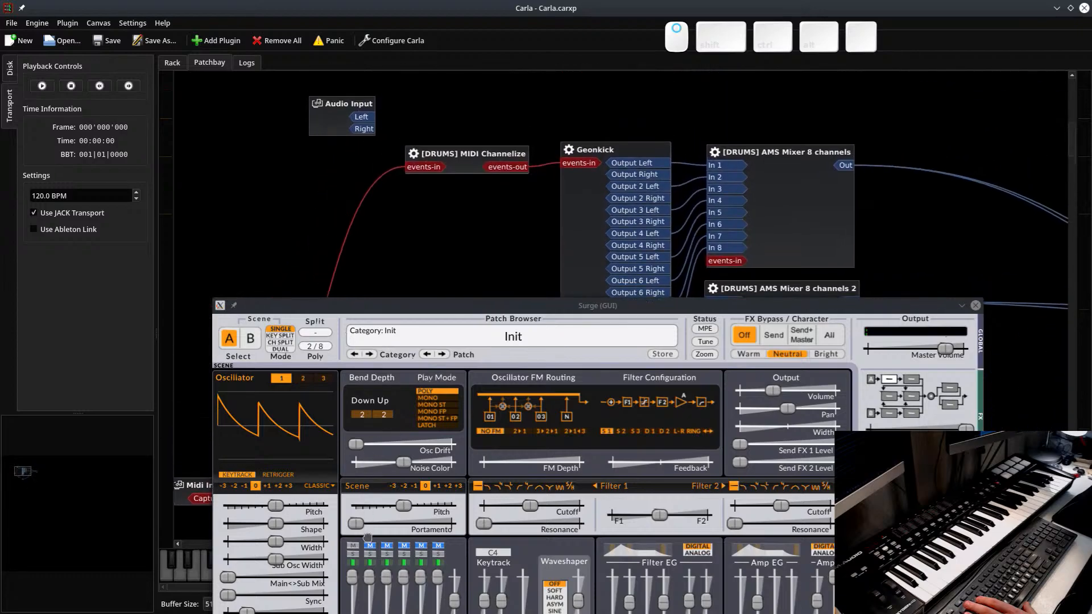
{"action": "left_click_drag", "start_coordinate": [367, 538], "coordinate": [336, 424]}
{"action": "left_click_drag", "start_coordinate": [407, 135], "coordinate": [416, 327]}
{"action": "left_click", "coordinate": [459, 227]}
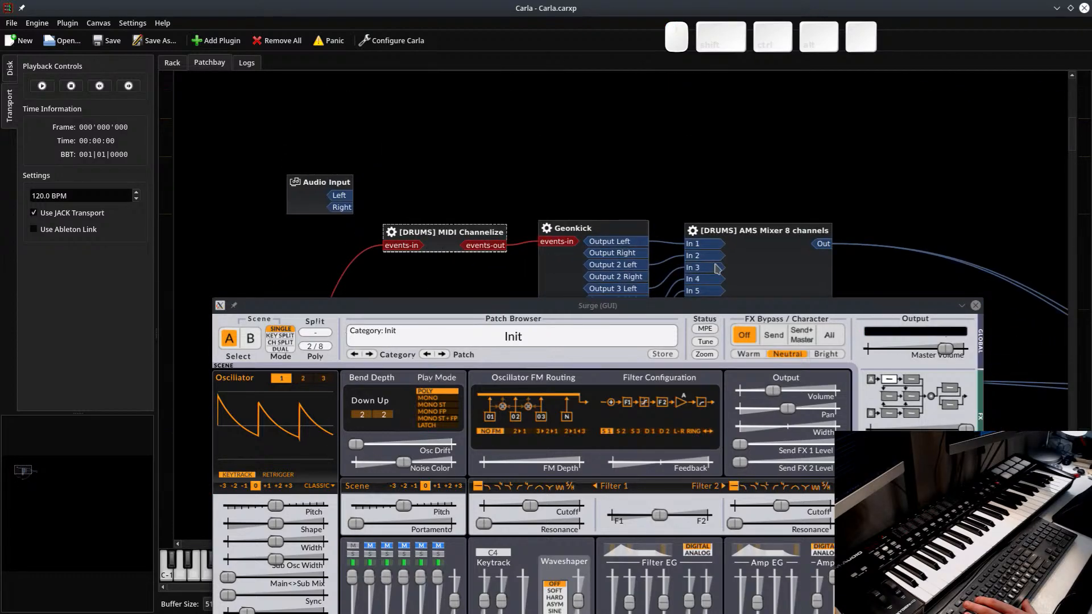
{"action": "left_click", "coordinate": [937, 325]}
{"action": "left_click", "coordinate": [975, 306]}
{"action": "scroll", "coordinate": [427, 348], "scroll_direction": "down", "scroll_amount": 5}
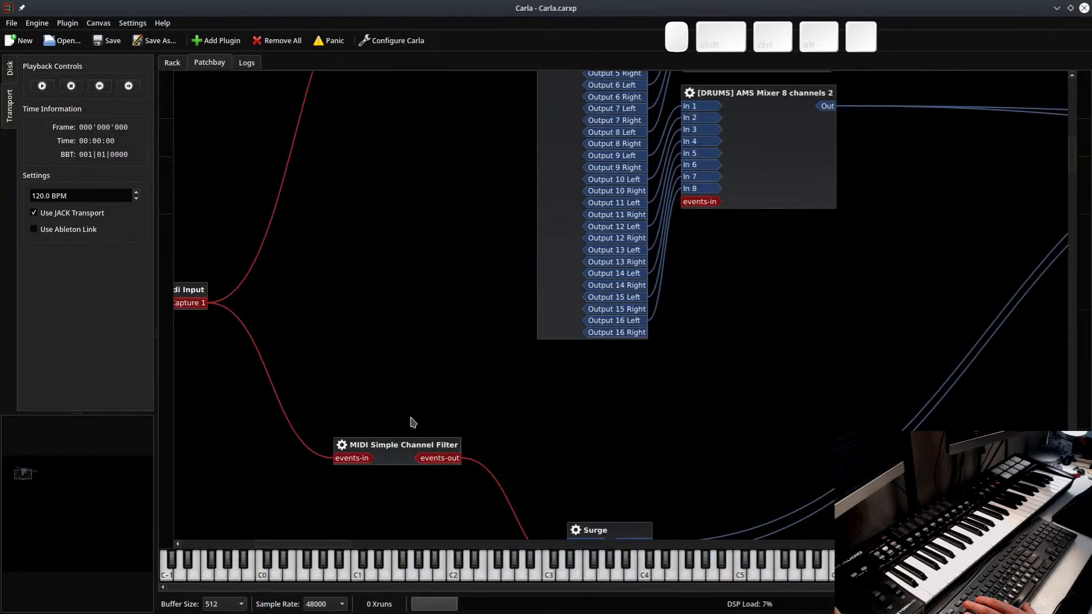
{"action": "scroll", "coordinate": [404, 341], "scroll_direction": "up", "scroll_amount": 5}
{"action": "left_click_drag", "start_coordinate": [407, 229], "coordinate": [386, 233]}
{"action": "right_click", "coordinate": [387, 234]}
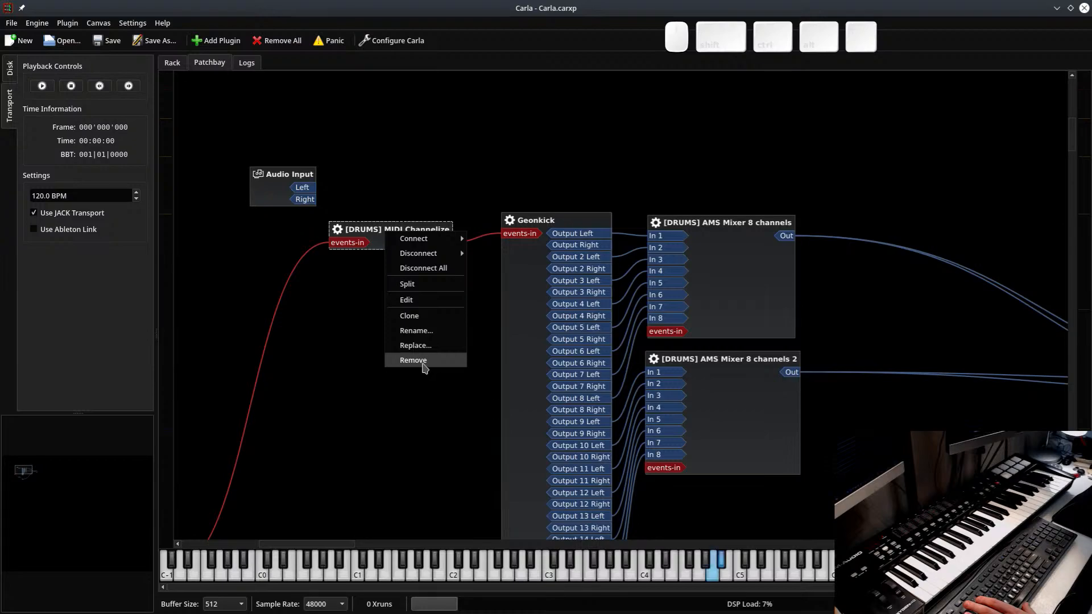
{"action": "left_click", "coordinate": [422, 364]}
Relaunch Carla by running carla-patchbay again in the drop-down terminal
{"action": "key", "text": "alt+Tab"}
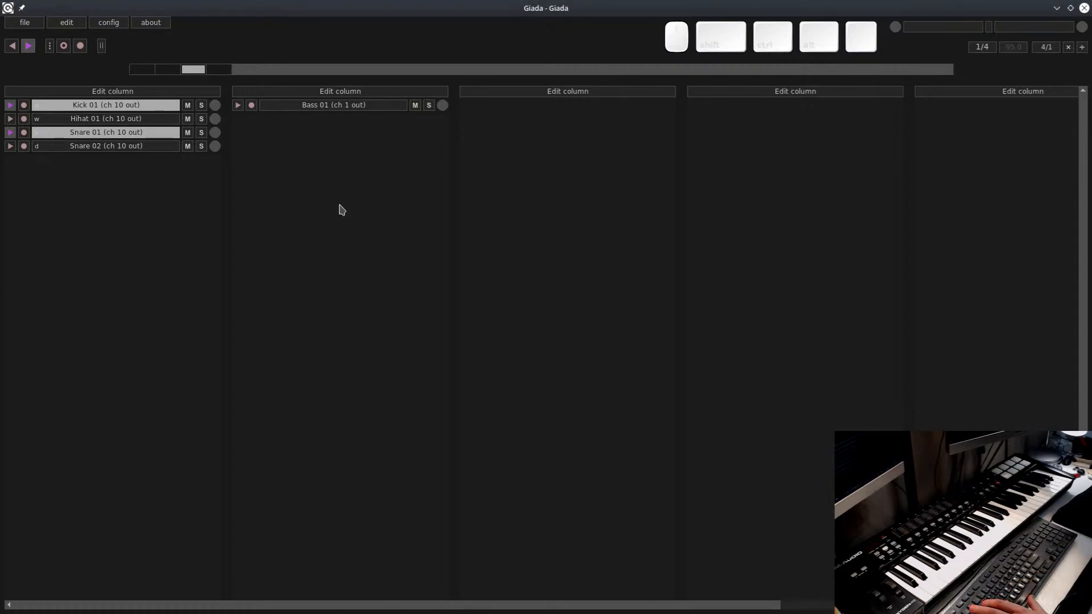
{"action": "key", "text": "F12"}
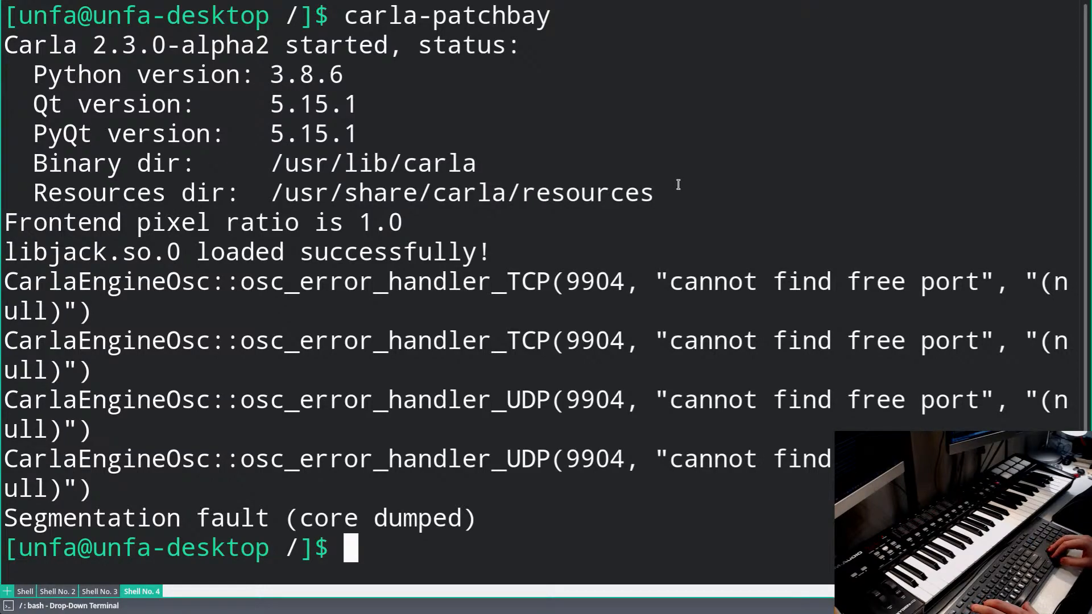
{"action": "key", "text": "Up"}
{"action": "key", "text": "Return"}
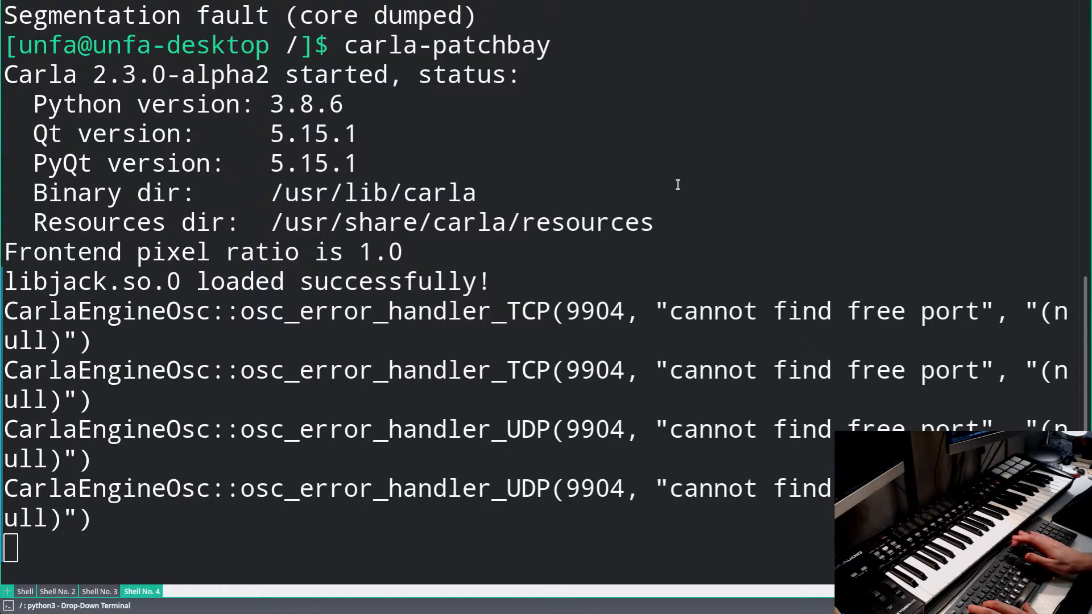
{"action": "key", "text": "F12"}
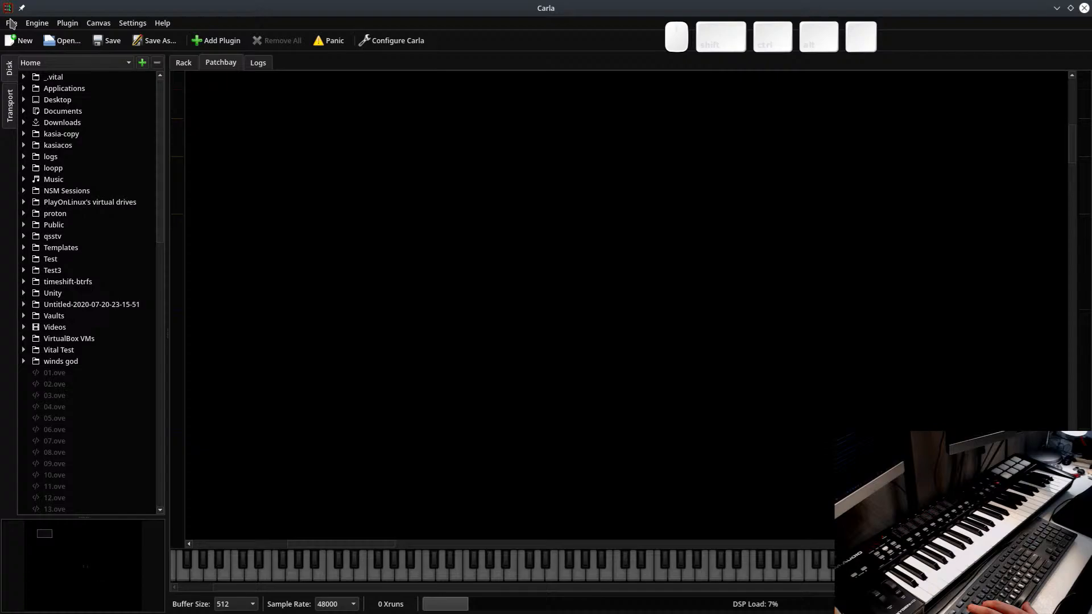
Open the Carla.carxp project in the relaunched Carla
{"action": "left_click", "coordinate": [10, 22]}
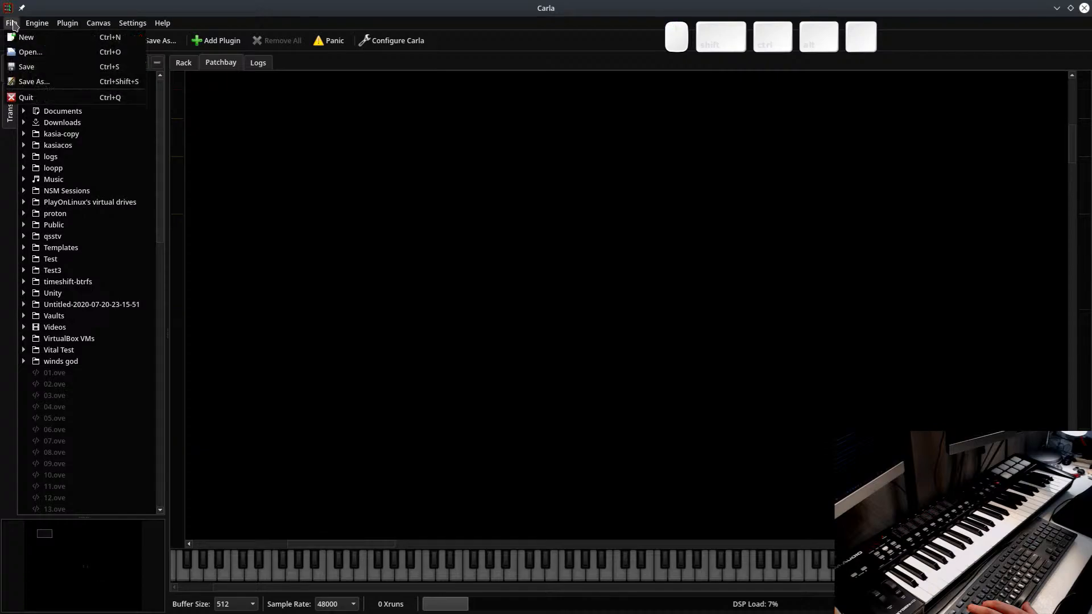
{"action": "left_click", "coordinate": [34, 52]}
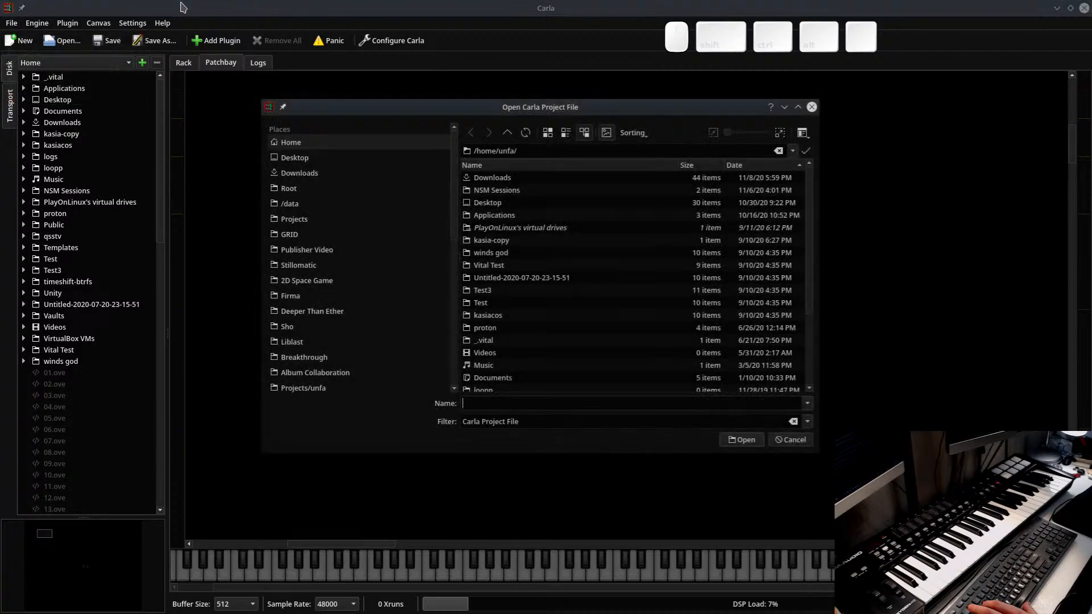
{"action": "left_click_drag", "start_coordinate": [533, 114], "coordinate": [533, 0]}
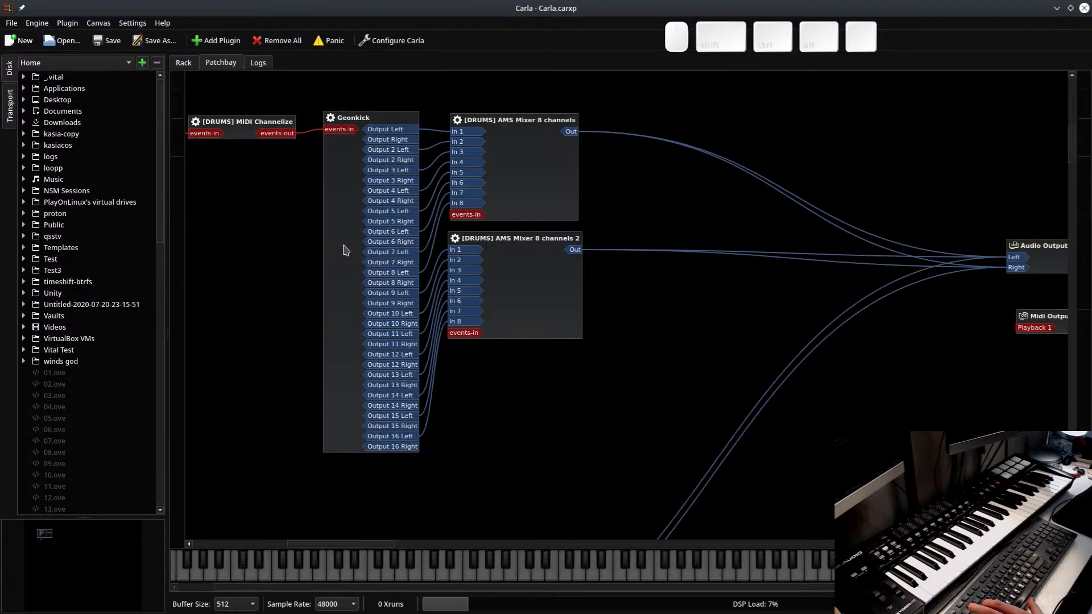
Disconnect [DRUMS] MIDI Channelize from Geonkick and Midi Input, and remove it from the patchbay
{"action": "left_click_drag", "start_coordinate": [301, 247], "coordinate": [507, 295]}
{"action": "scroll", "coordinate": [514, 298], "scroll_direction": "down", "scroll_amount": 5}
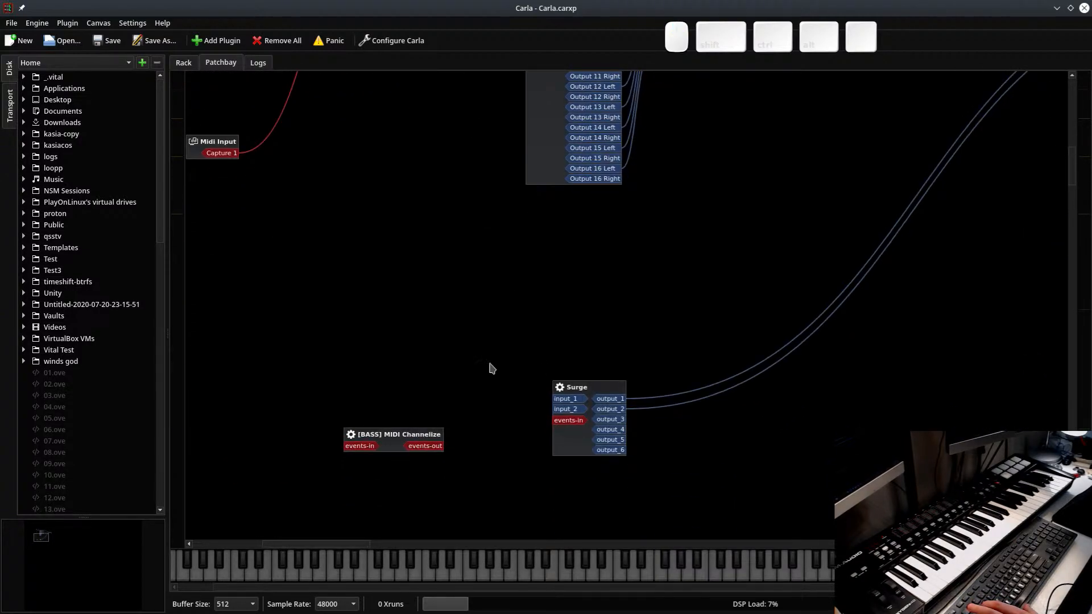
{"action": "scroll", "coordinate": [370, 513], "scroll_direction": "up", "scroll_amount": 3}
{"action": "left_click_drag", "start_coordinate": [411, 193], "coordinate": [381, 205]}
{"action": "right_click", "coordinate": [493, 179]}
{"action": "right_click", "coordinate": [484, 181]}
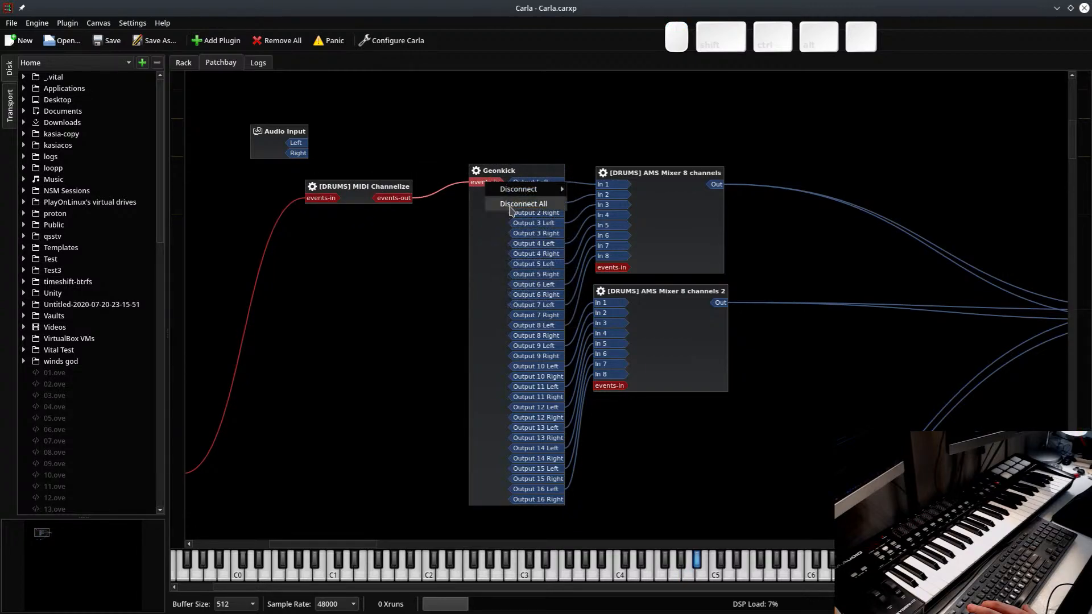
{"action": "left_click", "coordinate": [509, 205]}
{"action": "right_click", "coordinate": [325, 198]}
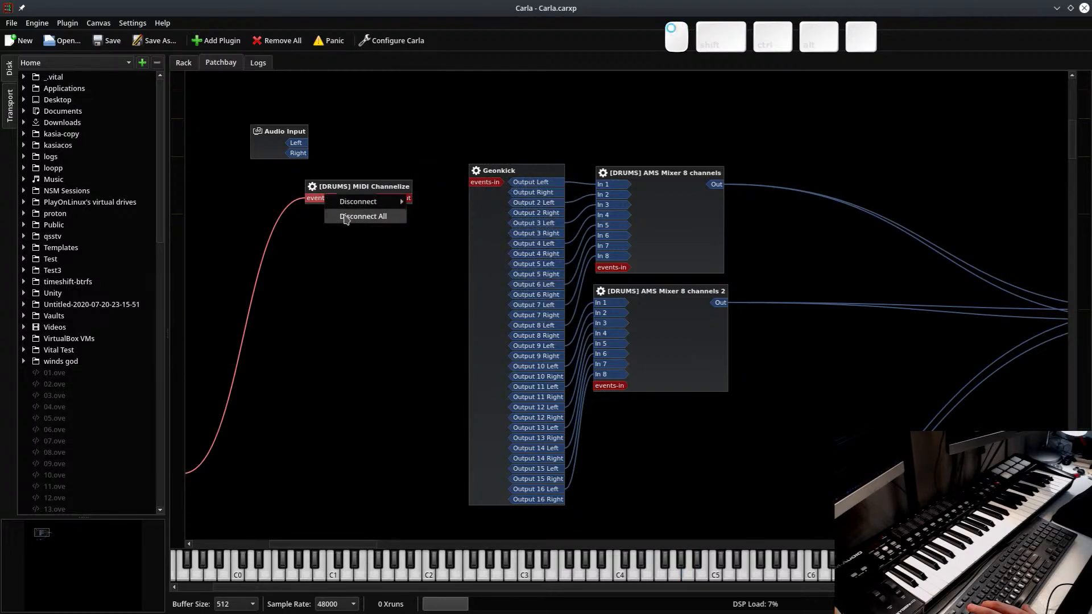
{"action": "left_click", "coordinate": [363, 218]}
{"action": "right_click", "coordinate": [357, 188]}
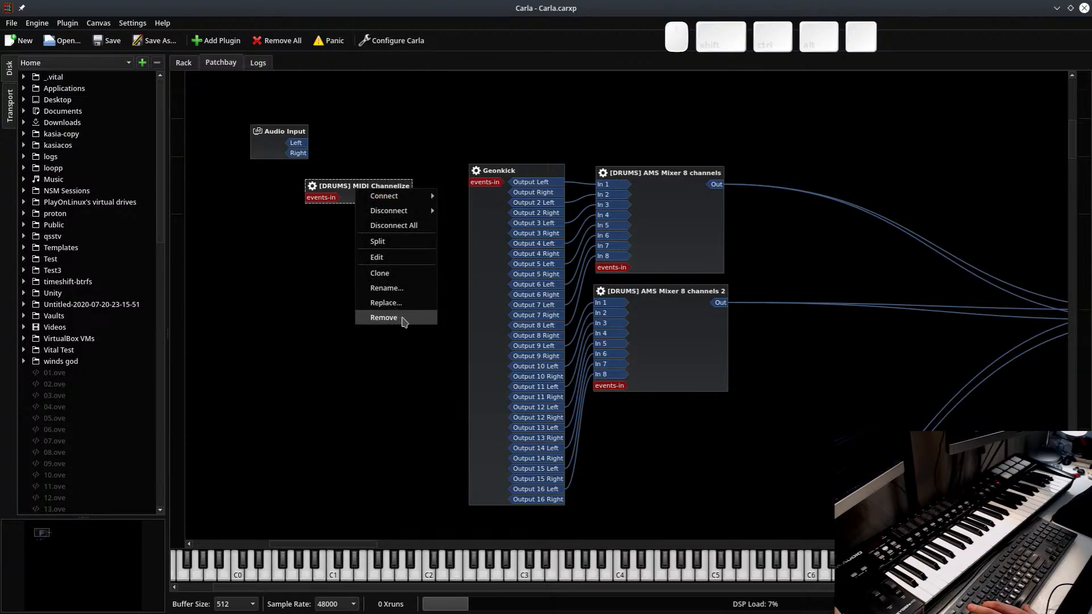
{"action": "left_click", "coordinate": [403, 322]}
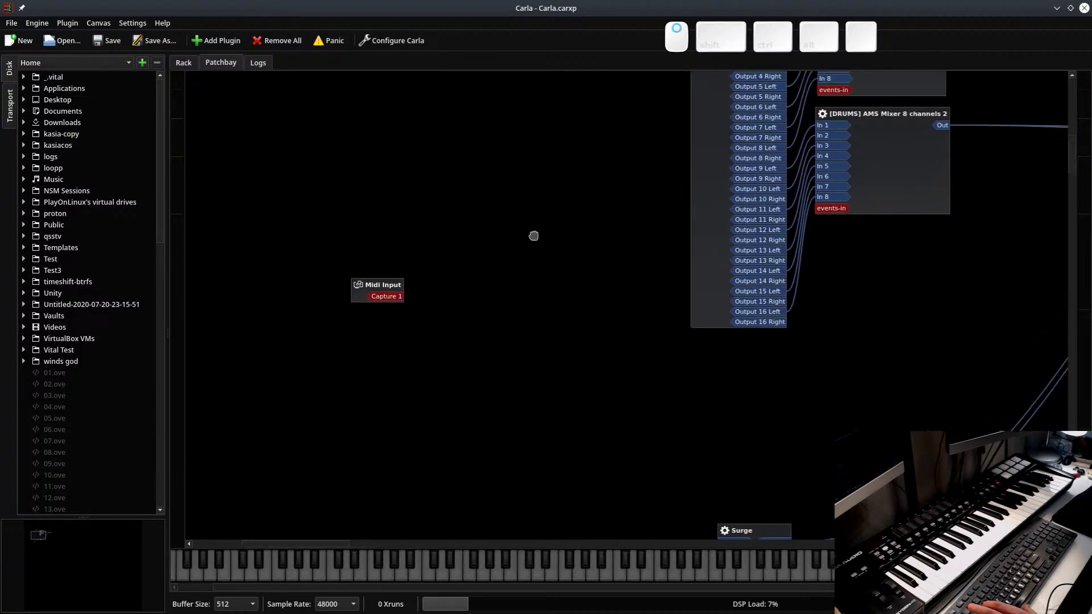
Add the MIDI Simple Channel Filter plugin and wire it between Midi Input and Geonkick
{"action": "left_click", "coordinate": [218, 41]}
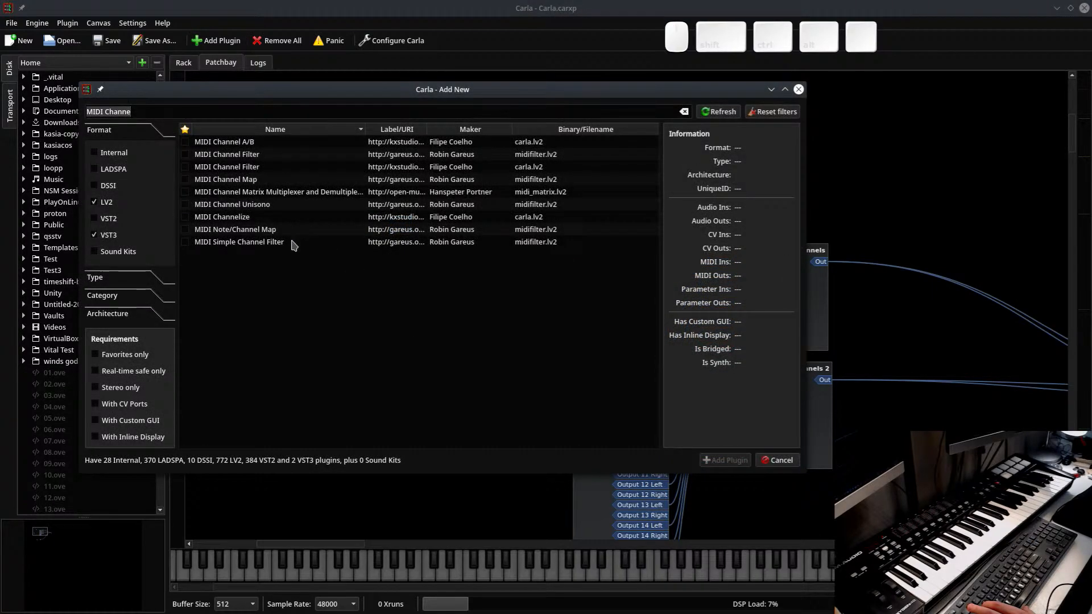
{"action": "left_click", "coordinate": [244, 219]}
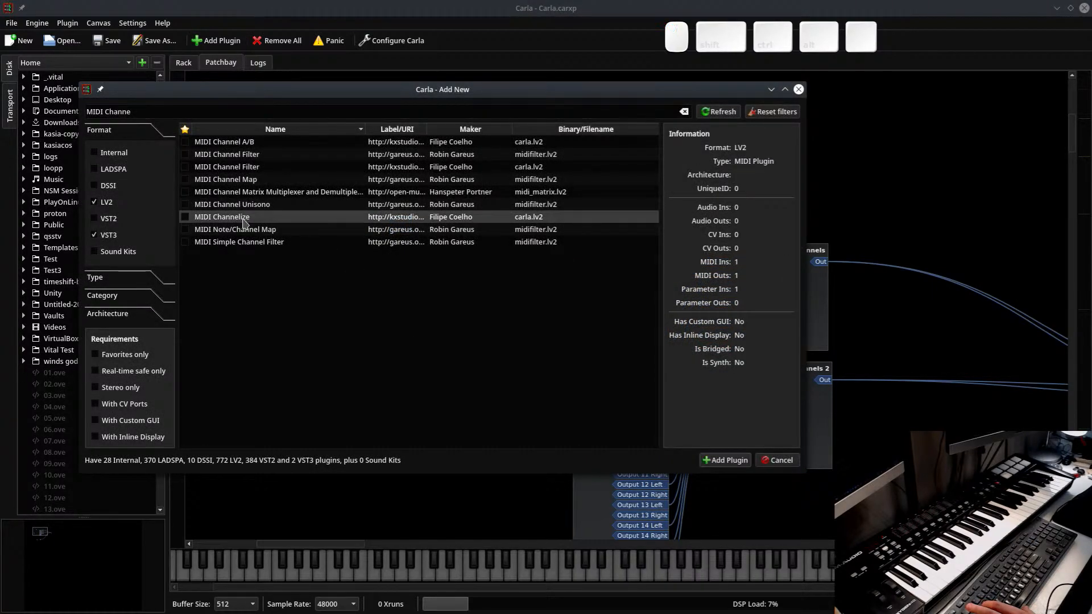
{"action": "double_click", "coordinate": [265, 246]}
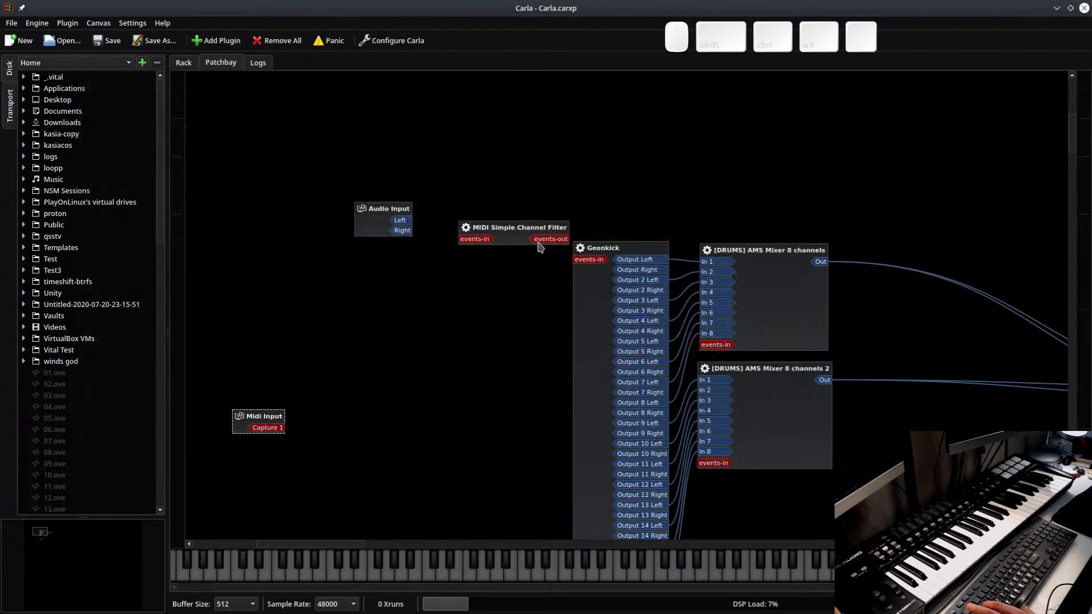
{"action": "left_click_drag", "start_coordinate": [526, 233], "coordinate": [430, 292]}
{"action": "left_click_drag", "start_coordinate": [272, 427], "coordinate": [594, 260]}
Set the channel of Geonkick's MIDI Simple Channel Filter to 10 and close its parameter window
{"action": "double_click", "coordinate": [409, 301]}
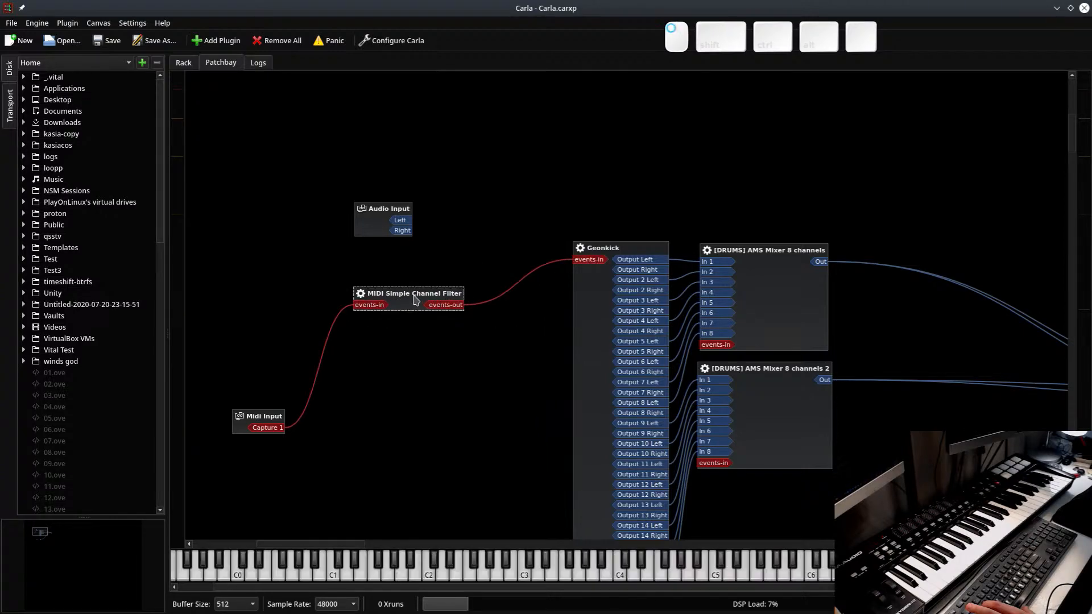
{"action": "left_click", "coordinate": [470, 416]}
{"action": "left_click", "coordinate": [488, 130]}
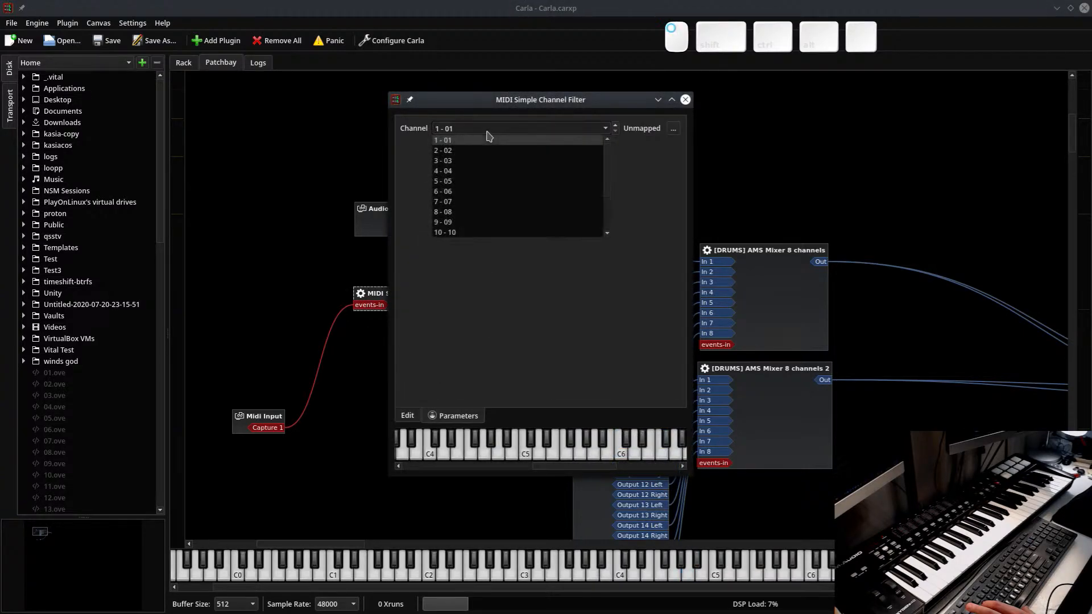
{"action": "left_click", "coordinate": [468, 232]}
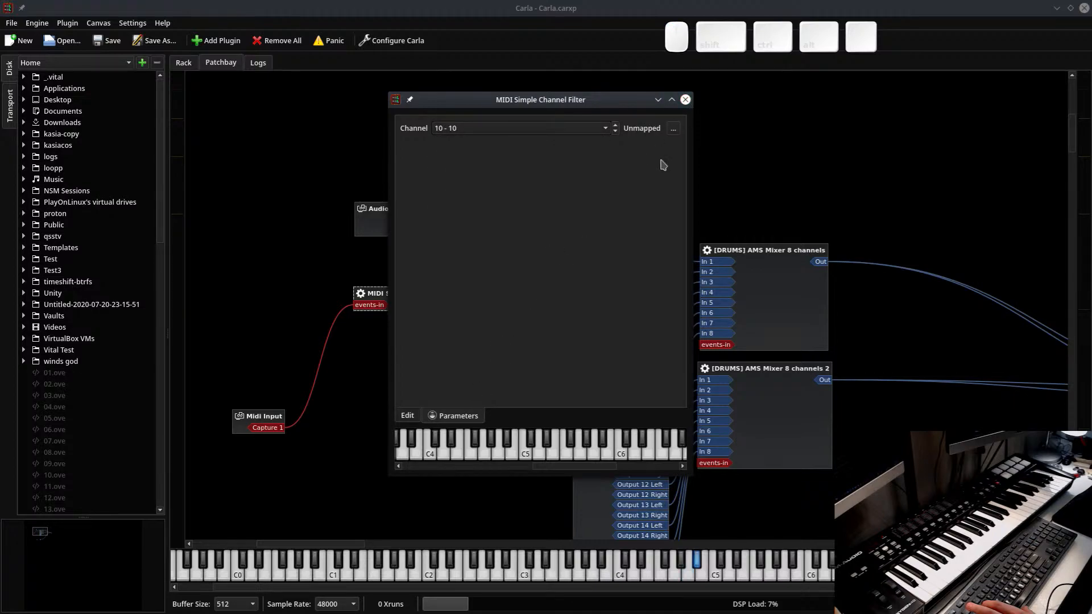
{"action": "left_click", "coordinate": [685, 99]}
Add a second MIDI Simple Channel Filter and wire it between Midi Input and Surge's events-in
{"action": "scroll", "coordinate": [358, 114], "scroll_direction": "down", "scroll_amount": 5}
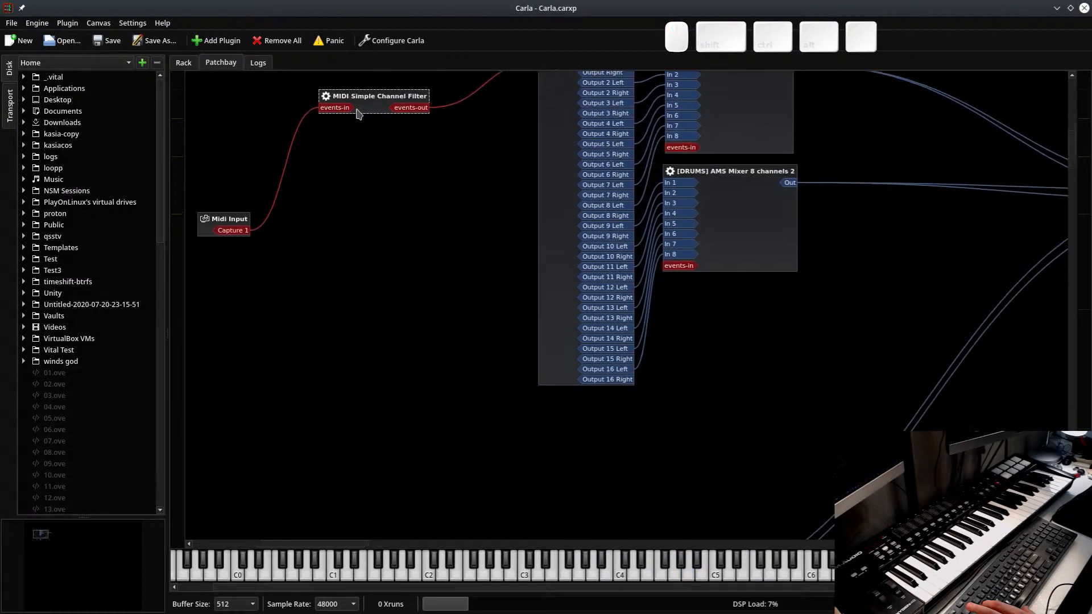
{"action": "left_click", "coordinate": [215, 41]}
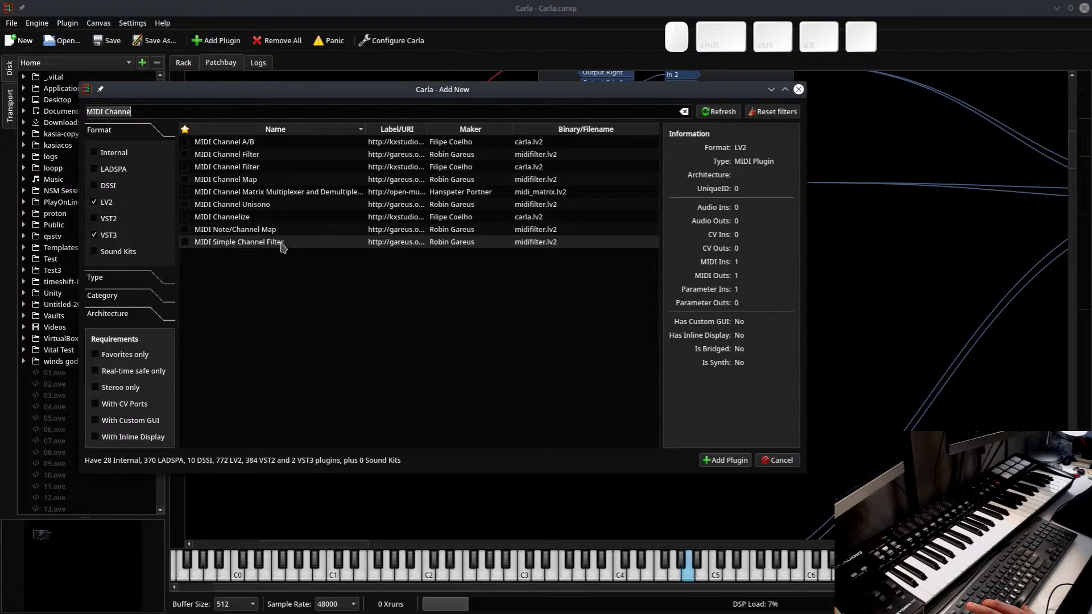
{"action": "double_click", "coordinate": [281, 243]}
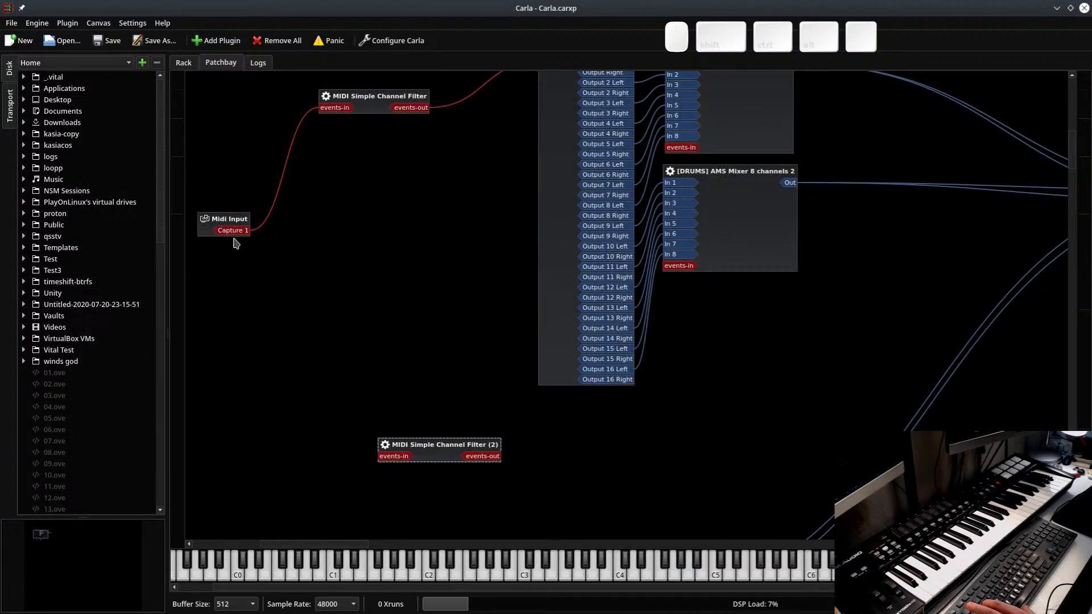
{"action": "left_click_drag", "start_coordinate": [236, 231], "coordinate": [393, 456]}
{"action": "scroll", "coordinate": [666, 429], "scroll_direction": "down", "scroll_amount": 6}
{"action": "left_click_drag", "start_coordinate": [358, 224], "coordinate": [449, 389]}
Remove the disconnected [BASS] MIDI Channelize plugin from the patchbay
{"action": "left_click", "coordinate": [288, 409]}
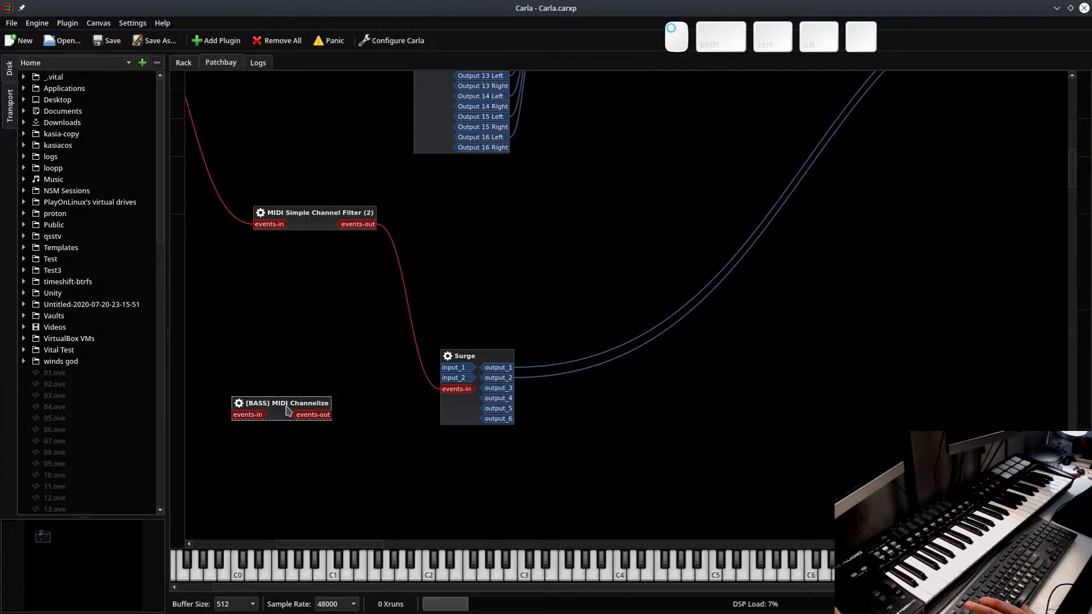
{"action": "right_click", "coordinate": [287, 408]}
{"action": "left_click", "coordinate": [353, 504]}
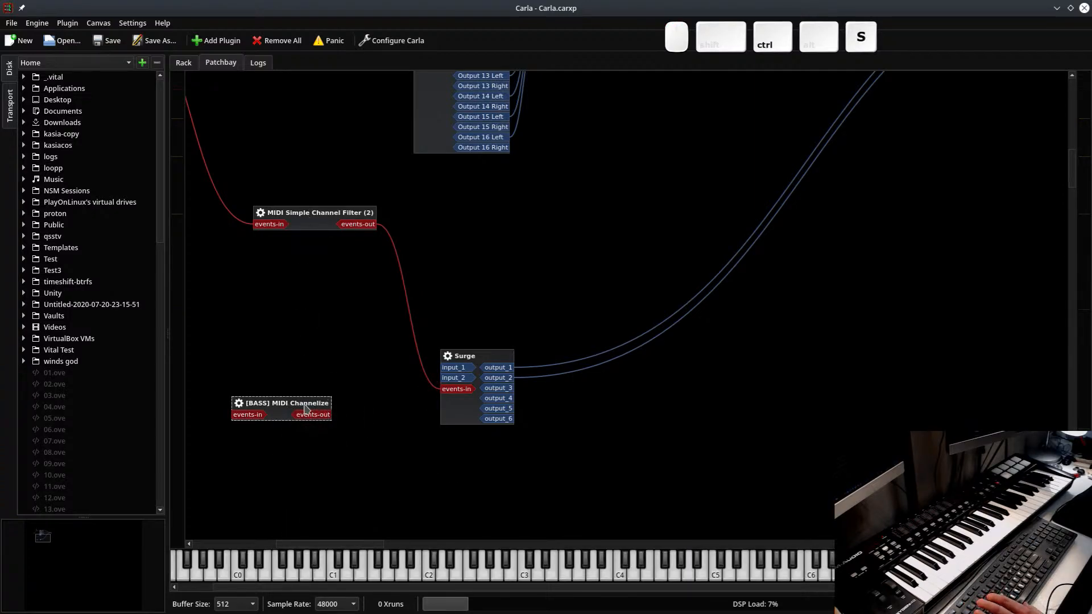
{"action": "right_click", "coordinate": [305, 409]}
{"action": "left_click", "coordinate": [341, 527]}
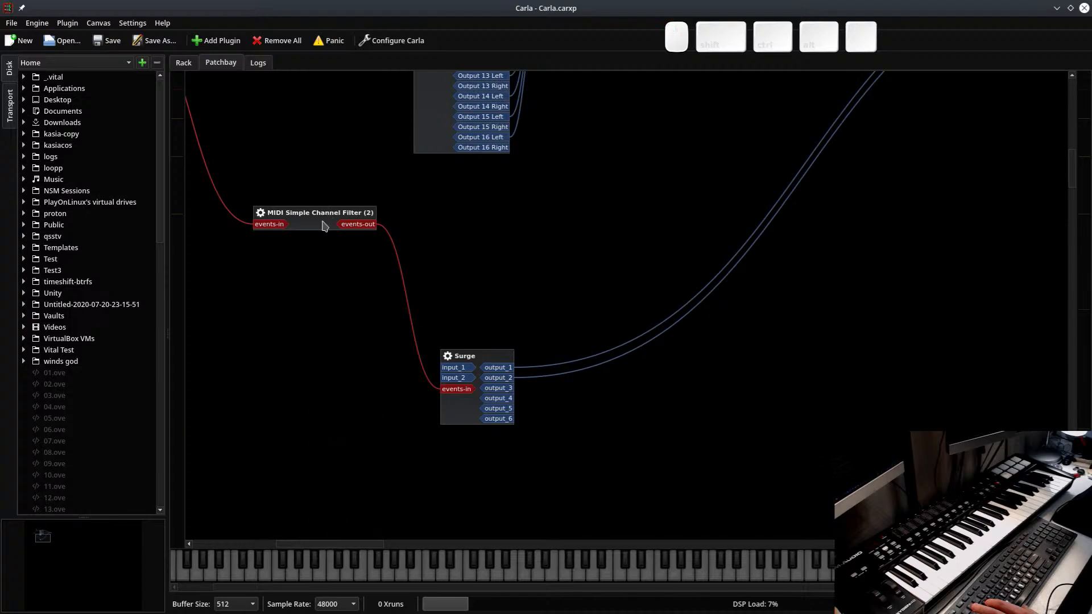
{"action": "left_click_drag", "start_coordinate": [325, 226], "coordinate": [291, 339]}
{"action": "right_click", "coordinate": [291, 339]}
{"action": "left_click", "coordinate": [332, 441]}
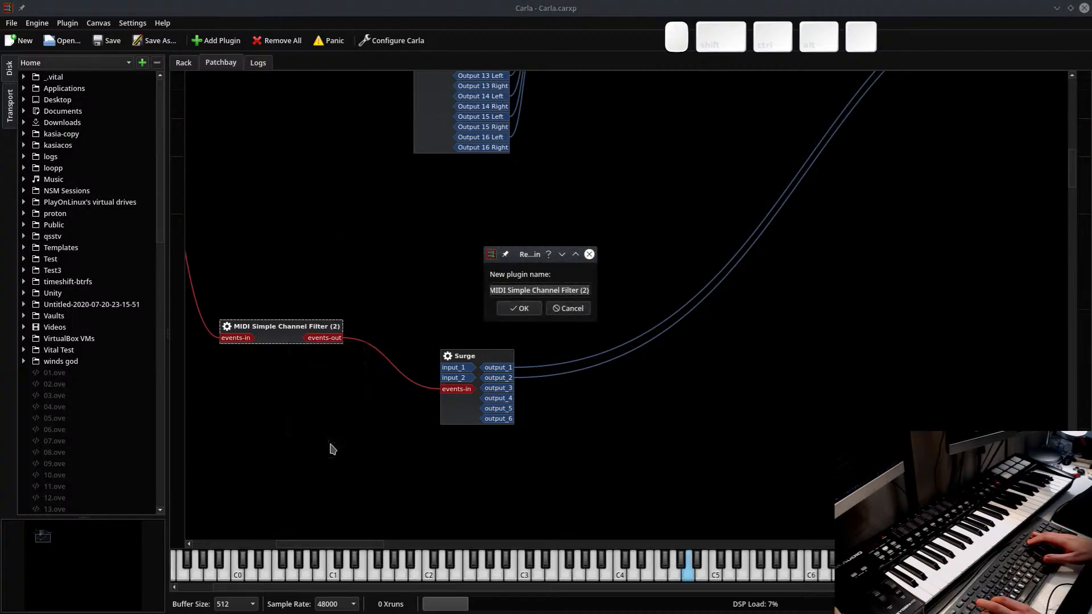
{"action": "key", "text": "Home"}
{"action": "type", "text": "[BASS"}
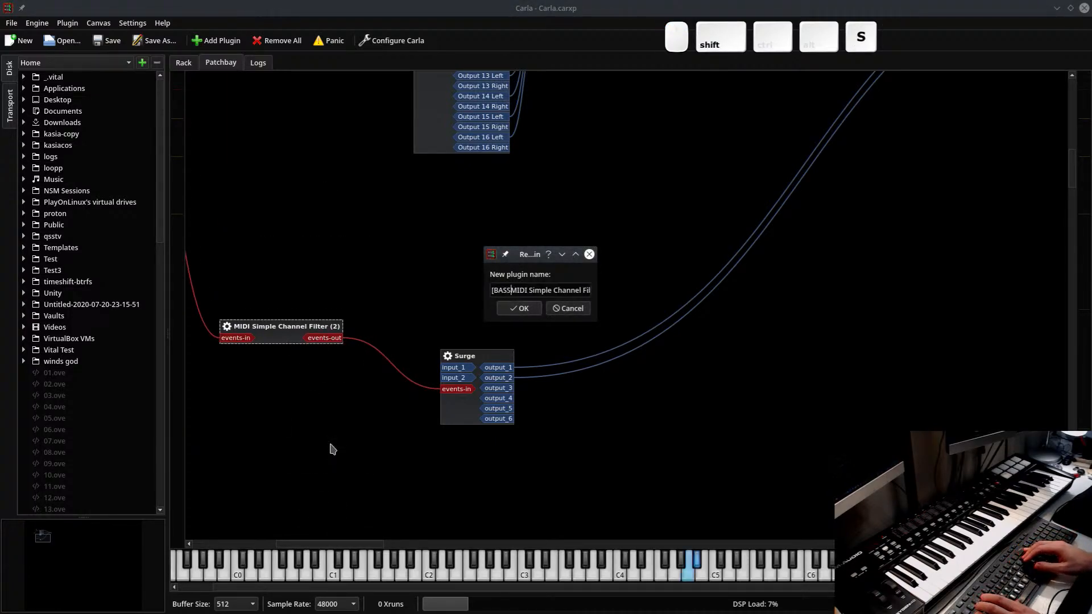
{"action": "type", "text": "]"}
{"action": "key", "text": "End"}
{"action": "key", "text": "BackSpace"}
{"action": "key", "text": "BackSpace"}
{"action": "key", "text": "BackSpace"}
{"action": "key", "text": "BackSpace"}
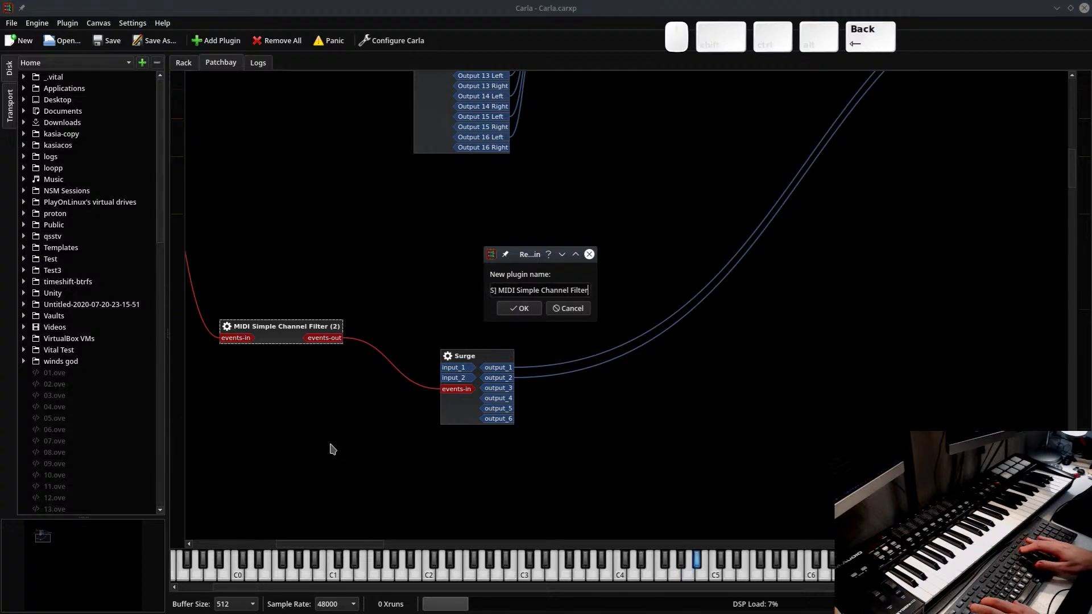
{"action": "key", "text": "Return"}
{"action": "left_click_drag", "start_coordinate": [408, 219], "coordinate": [376, 351]}
{"action": "right_click", "coordinate": [325, 221]}
{"action": "left_click", "coordinate": [372, 315]}
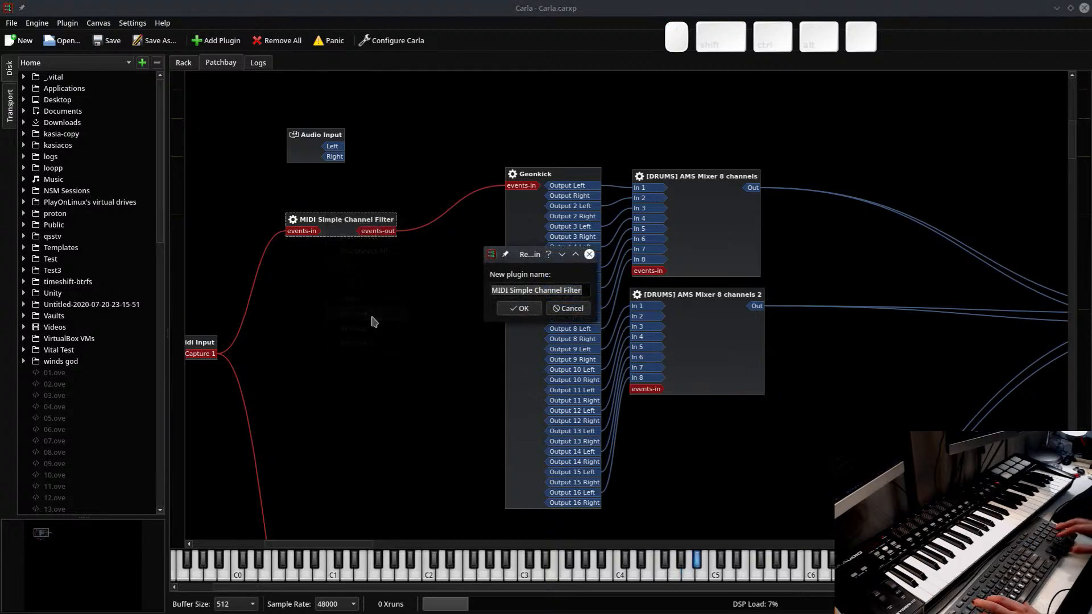
{"action": "key", "text": "Home"}
{"action": "type", "text": "[BA"}
{"action": "key", "text": "BackSpace"}
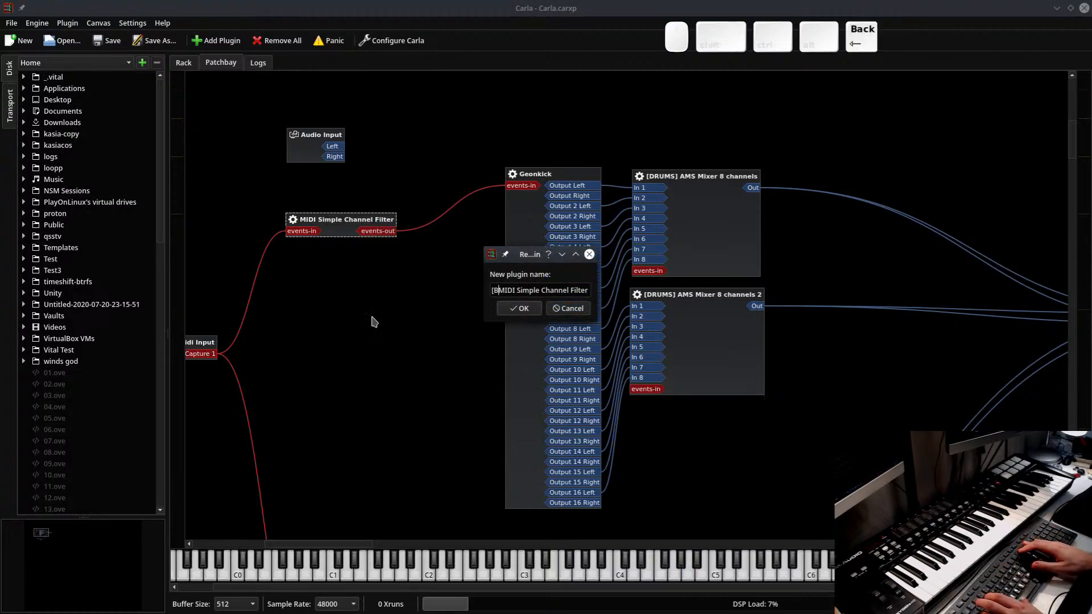
{"action": "type", "text": "US]"}
{"action": "key", "text": "End"}
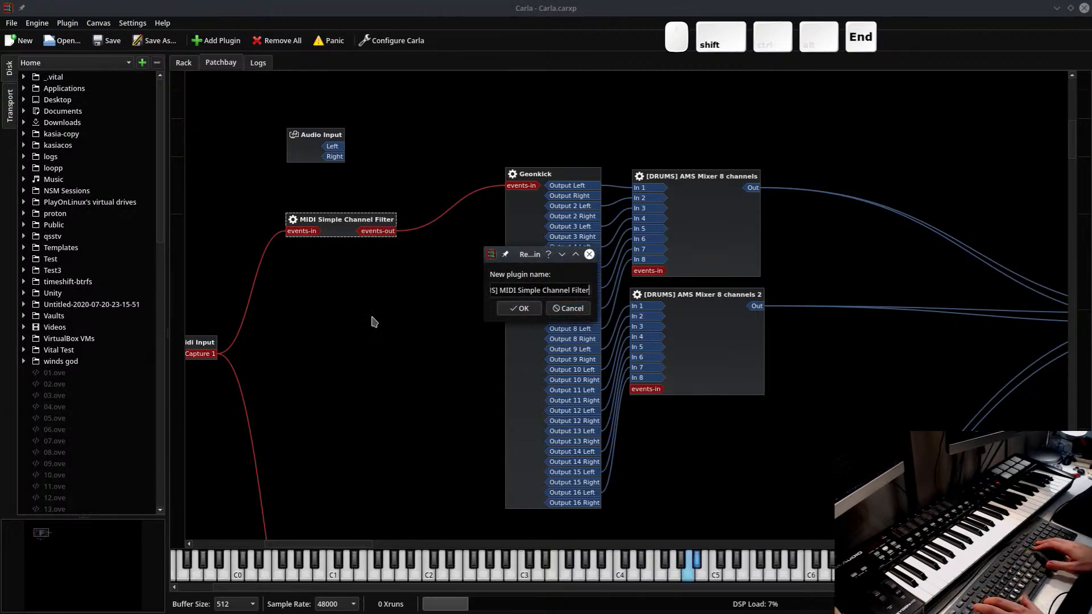
{"action": "key", "text": "Return"}
{"action": "left_click_drag", "start_coordinate": [378, 226], "coordinate": [372, 229]}
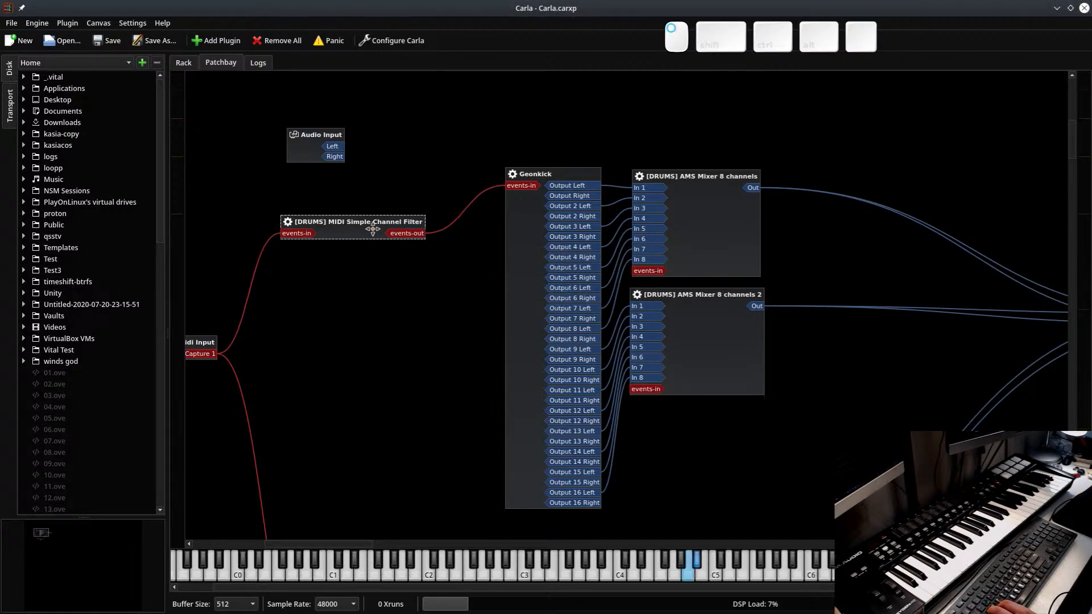
Open Surge's interface, raise the master volume almost to maximum and set oscillator 1's octave to -2
{"action": "scroll", "coordinate": [433, 312], "scroll_direction": "down", "scroll_amount": 8}
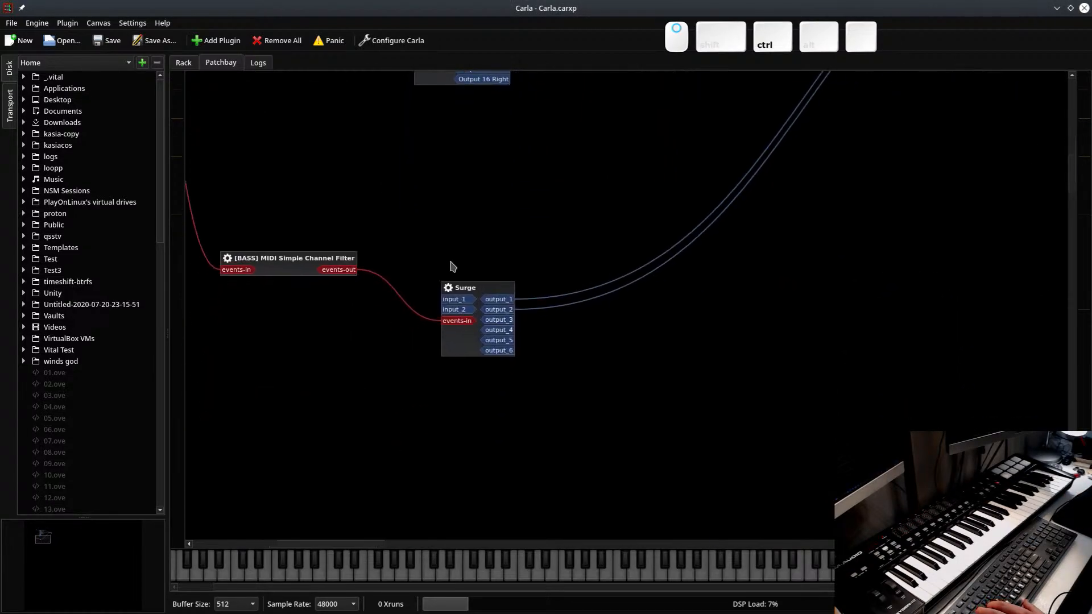
{"action": "double_click", "coordinate": [477, 297]}
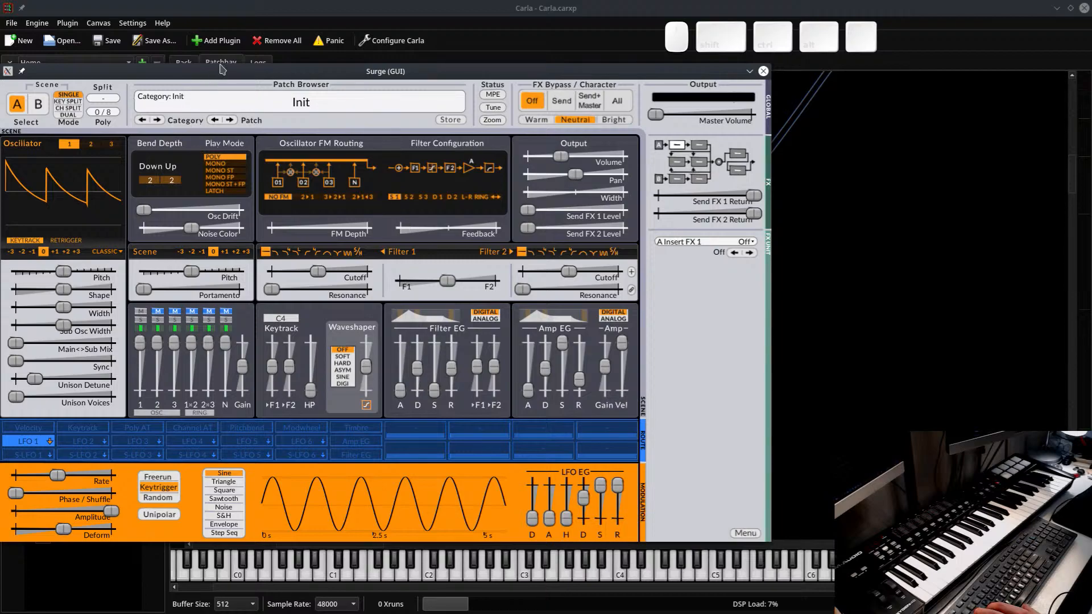
{"action": "left_click_drag", "start_coordinate": [221, 69], "coordinate": [319, 84]}
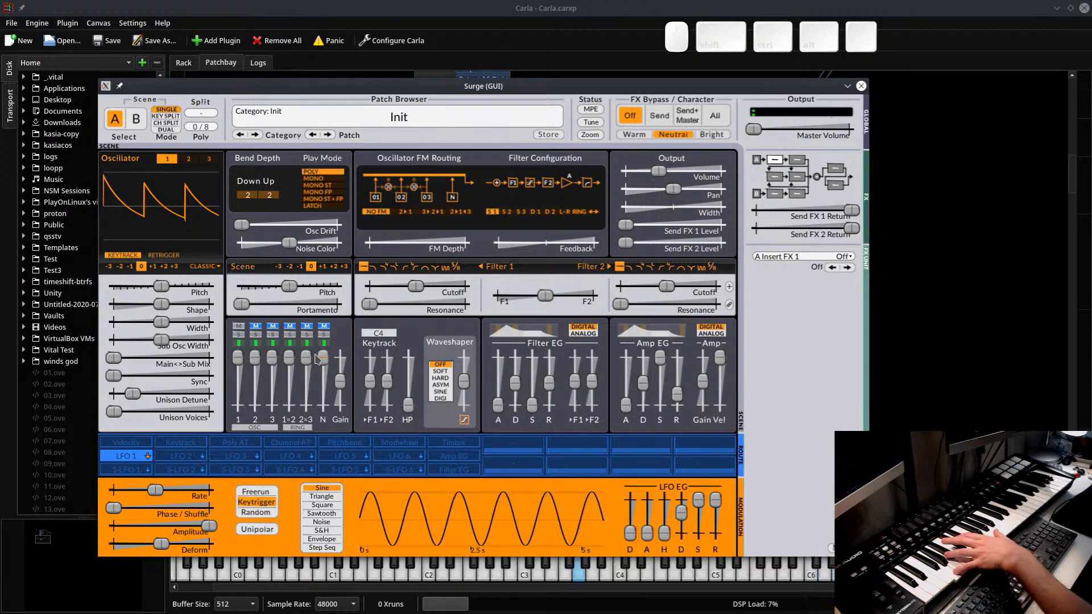
{"action": "left_click_drag", "start_coordinate": [753, 129], "coordinate": [1005, 165]}
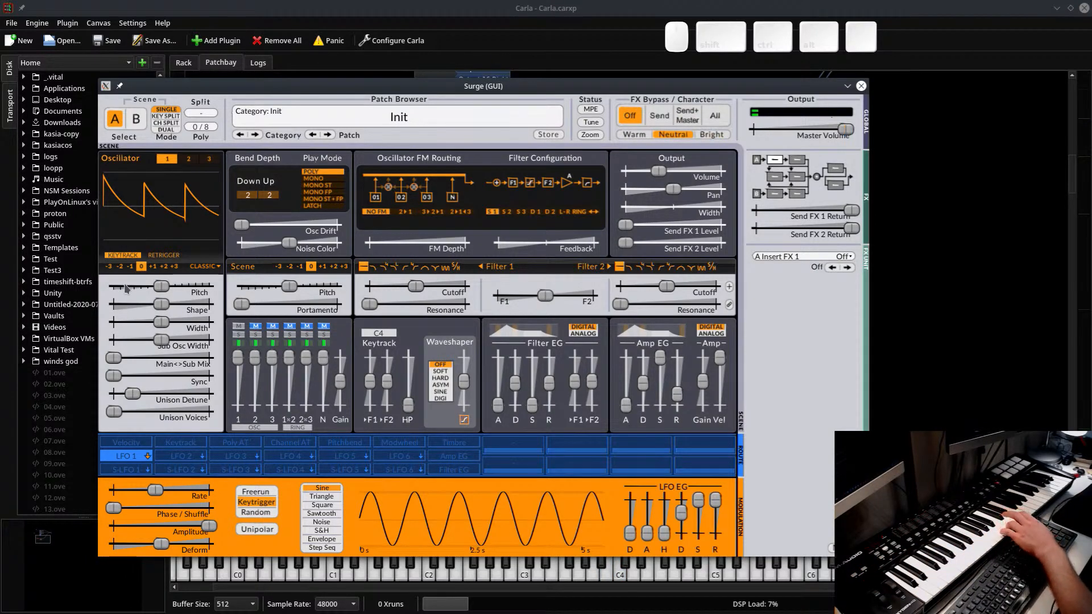
{"action": "left_click", "coordinate": [119, 267]}
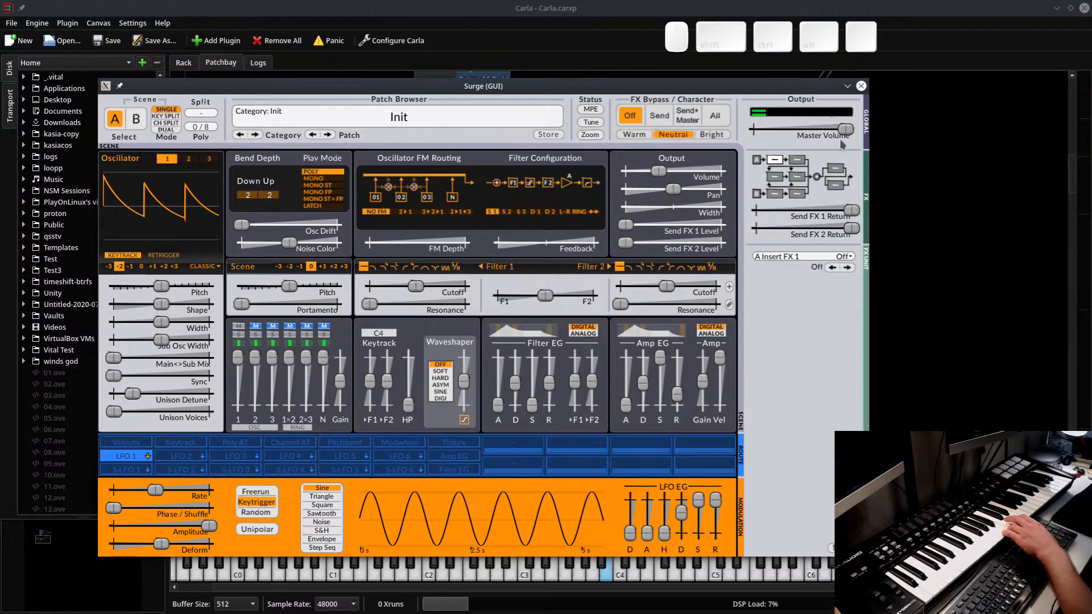
{"action": "left_click_drag", "start_coordinate": [845, 130], "coordinate": [898, 133]}
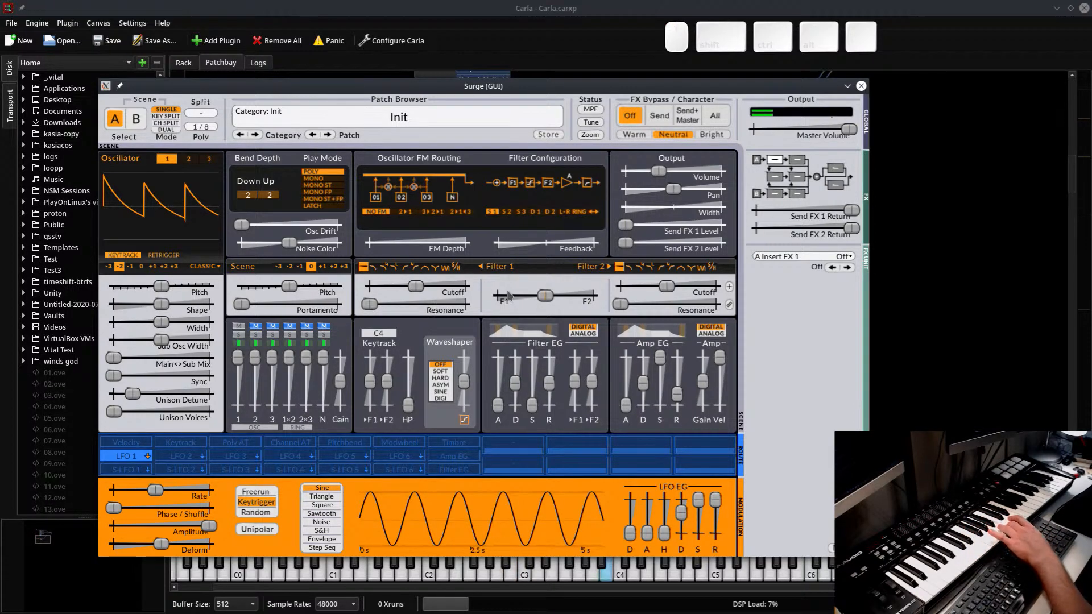
Switch oscillator 1 to FM2 with M1 Amount at about half, and raise the scene's output volume
{"action": "left_click", "coordinate": [206, 267]}
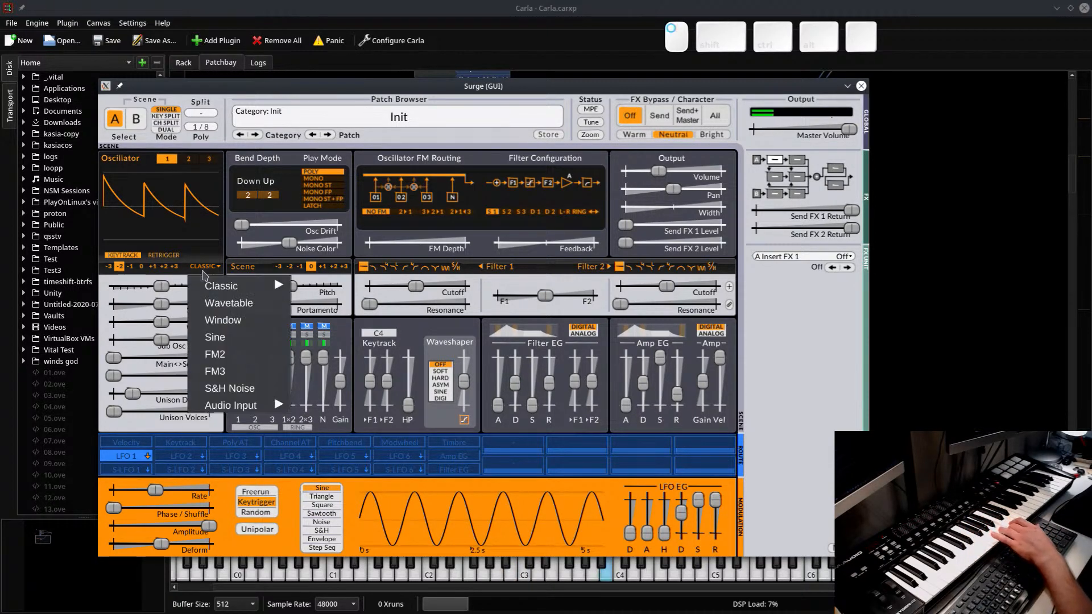
{"action": "left_click", "coordinate": [238, 357]}
{"action": "left_click_drag", "start_coordinate": [109, 298], "coordinate": [113, 330]}
{"action": "left_click_drag", "start_coordinate": [169, 309], "coordinate": [200, 308]}
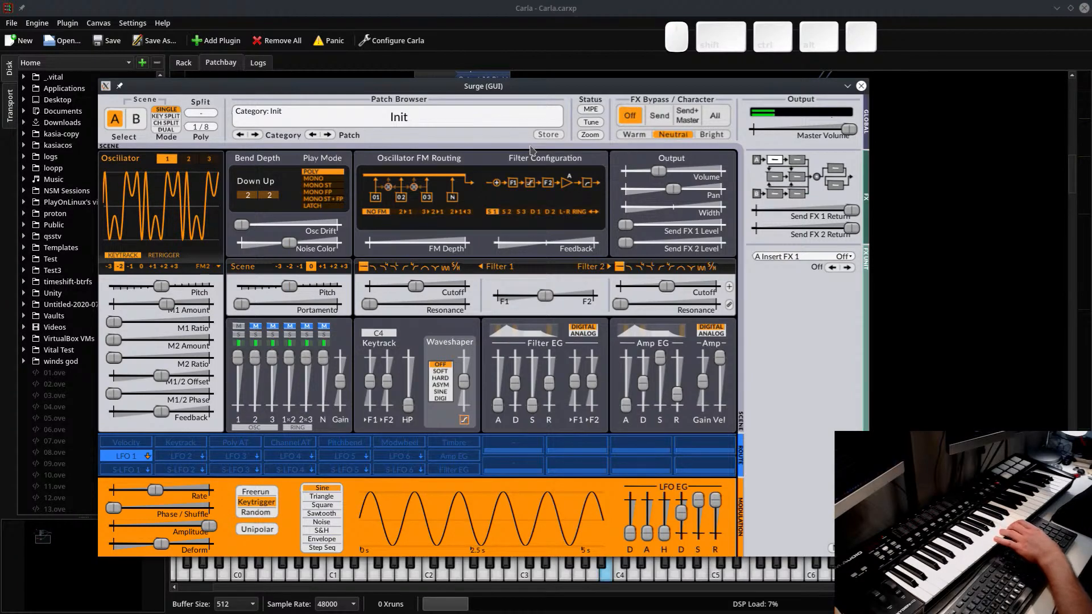
{"action": "left_click_drag", "start_coordinate": [658, 173], "coordinate": [708, 170]}
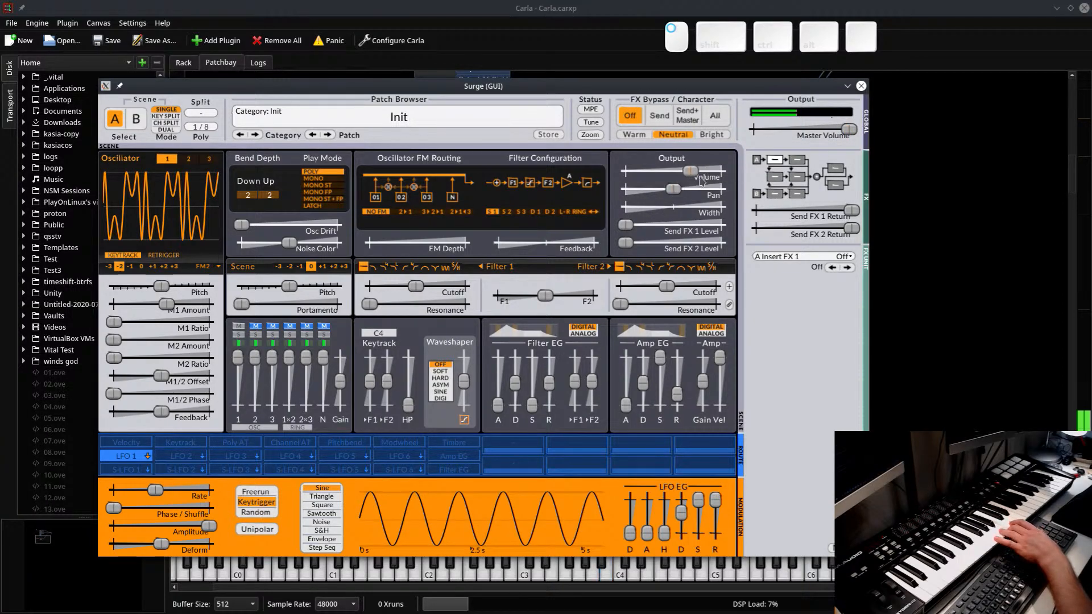
Lower M1 Amount slightly, modulate it with LFO 1 and enable Tempo Sync on LFO 1's rate
{"action": "left_click_drag", "start_coordinate": [168, 305], "coordinate": [141, 316]}
{"action": "left_click", "coordinate": [126, 460]}
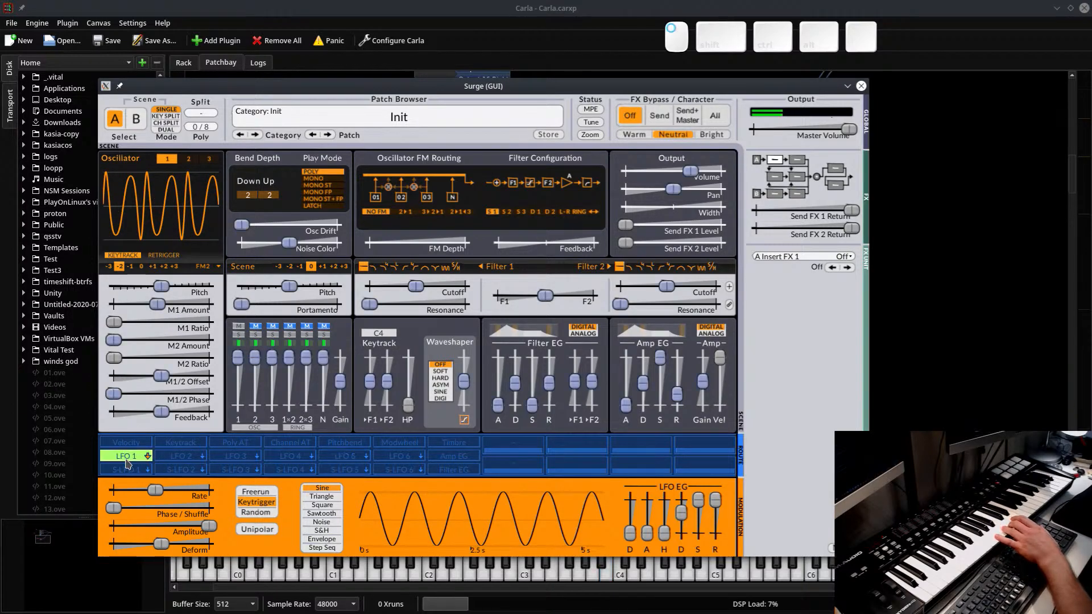
{"action": "left_click", "coordinate": [125, 458]}
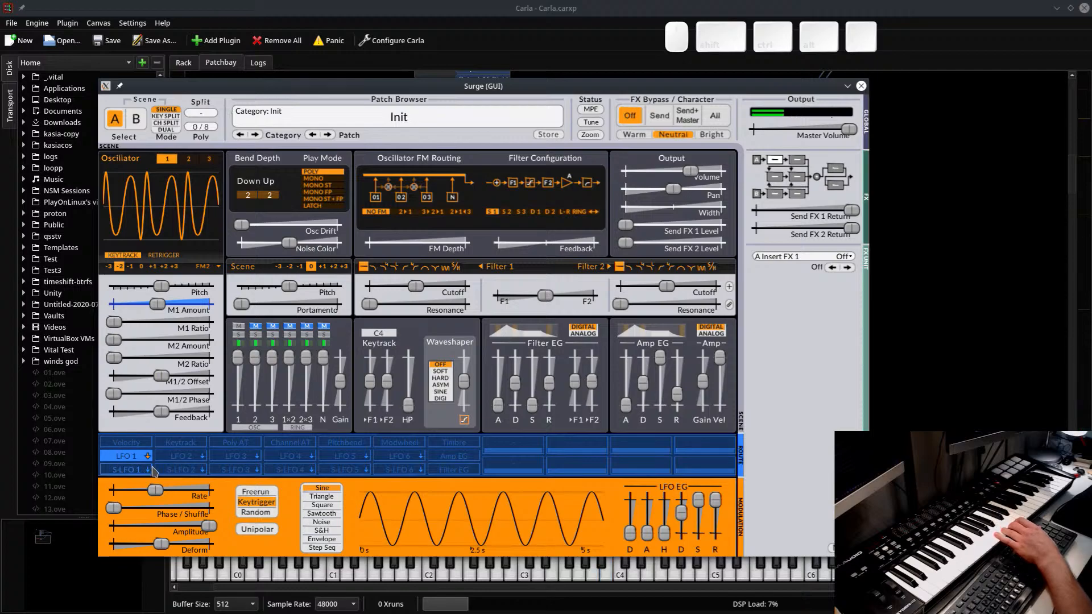
{"action": "right_click", "coordinate": [160, 493]}
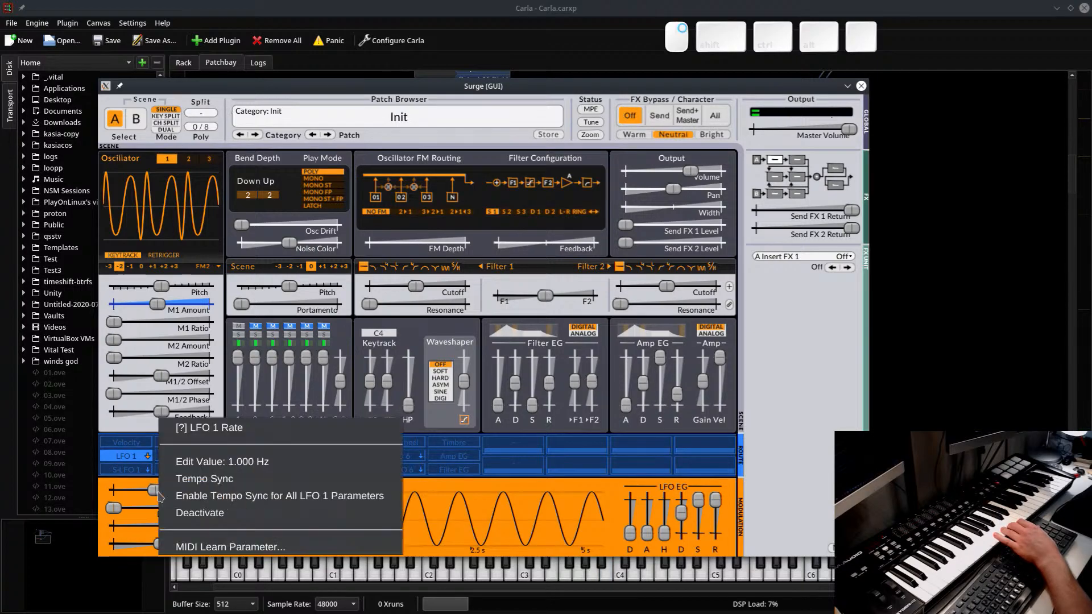
{"action": "left_click", "coordinate": [211, 479]}
{"action": "mouse_move", "coordinate": [158, 496]}
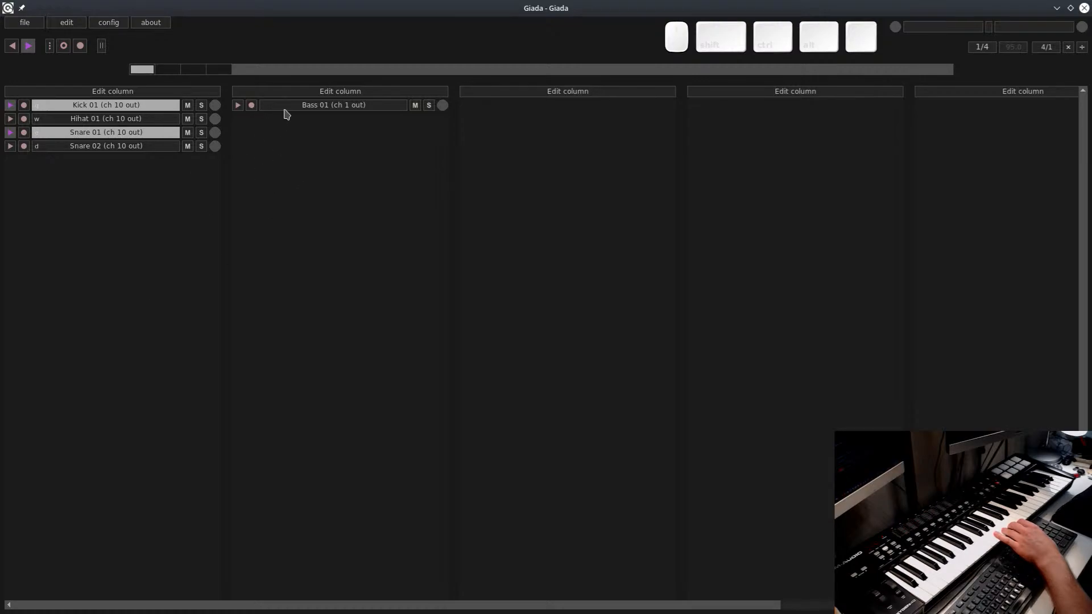
In Giada, arm the Bass 01 channel for recording and check its MIDI input settings
{"action": "left_click", "coordinate": [283, 108]}
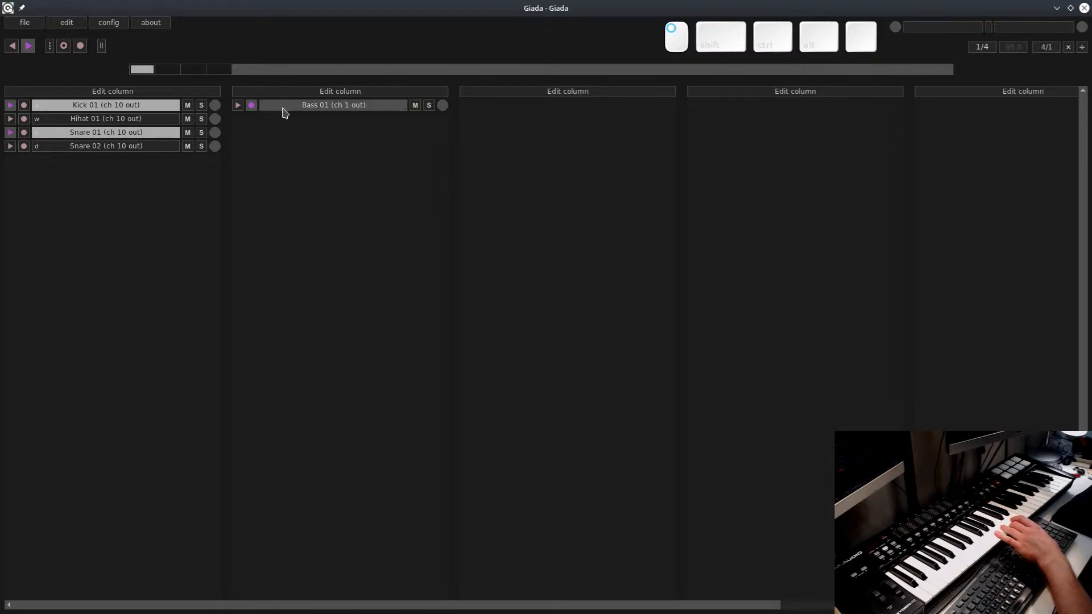
{"action": "left_click", "coordinate": [264, 127]}
{"action": "left_click", "coordinate": [275, 108]}
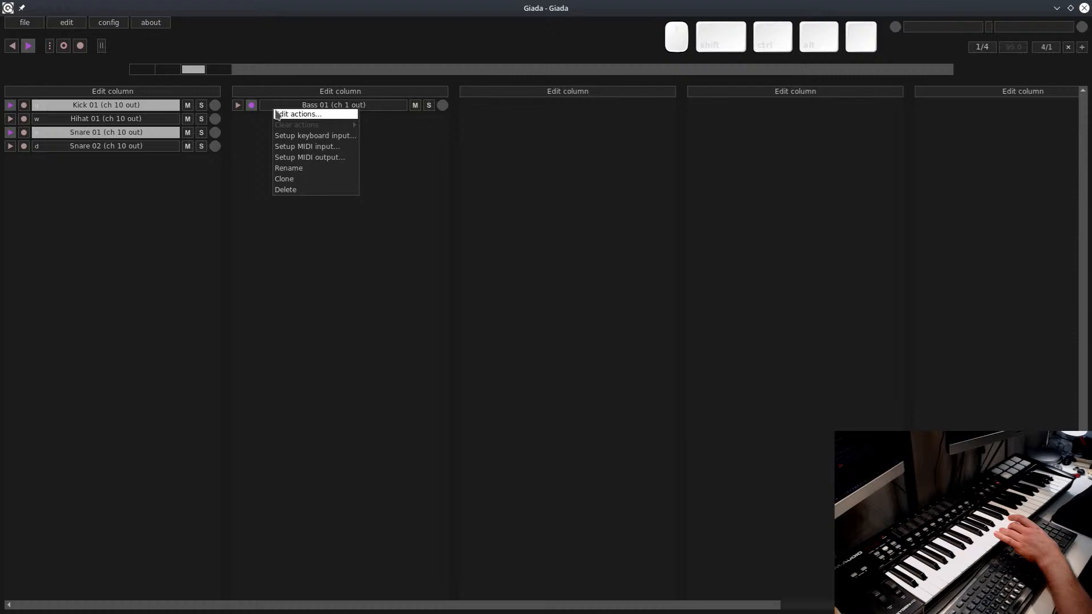
{"action": "left_click", "coordinate": [284, 146]}
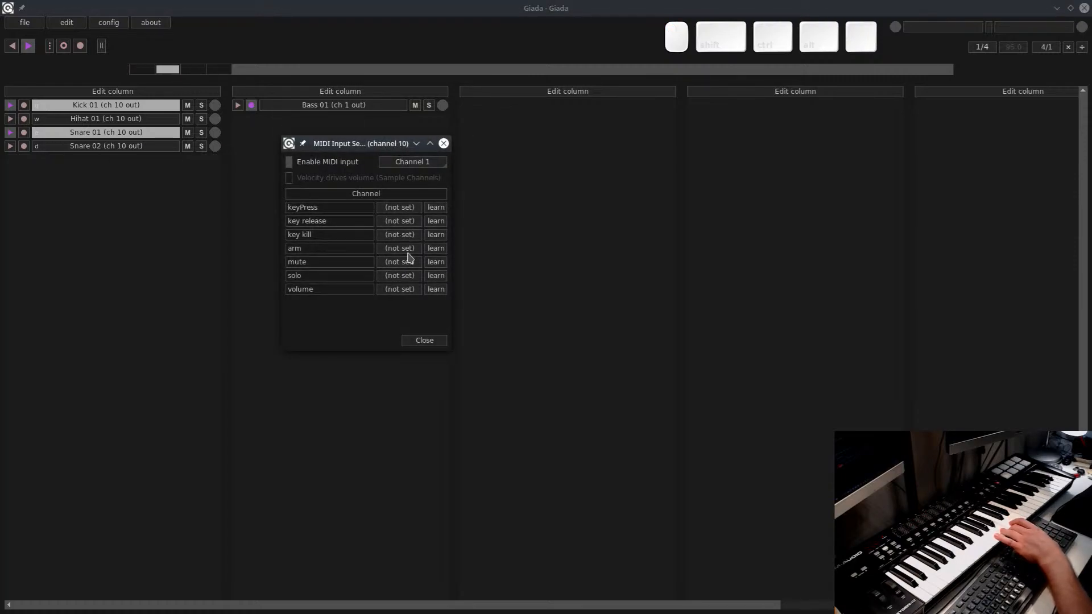
{"action": "left_click", "coordinate": [423, 342]}
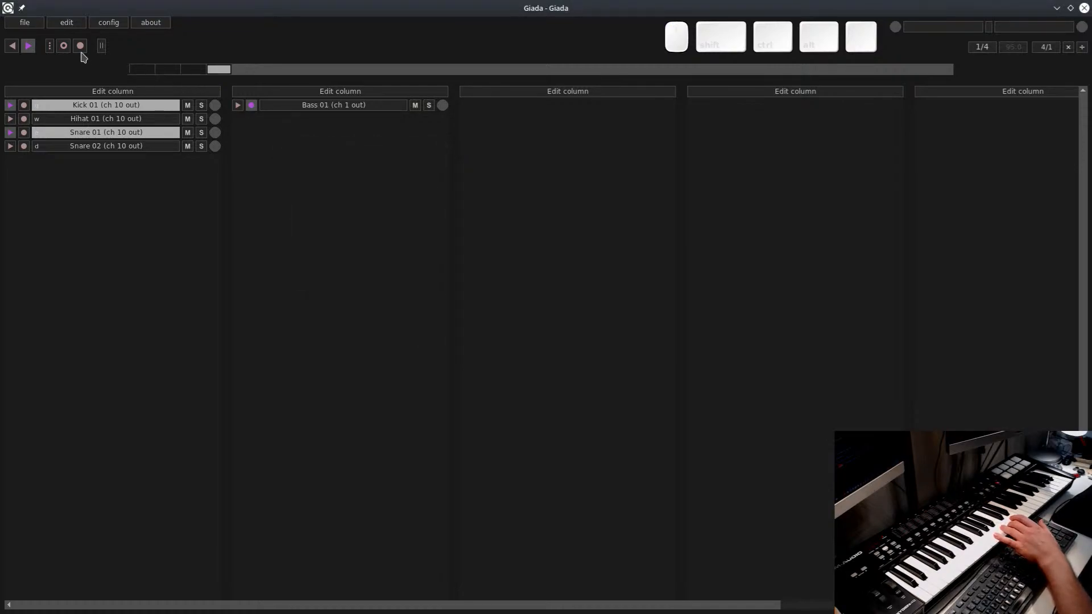
Record a played bass line as actions on Bass 01 and open it in the Action Editor
{"action": "left_click", "coordinate": [64, 46]}
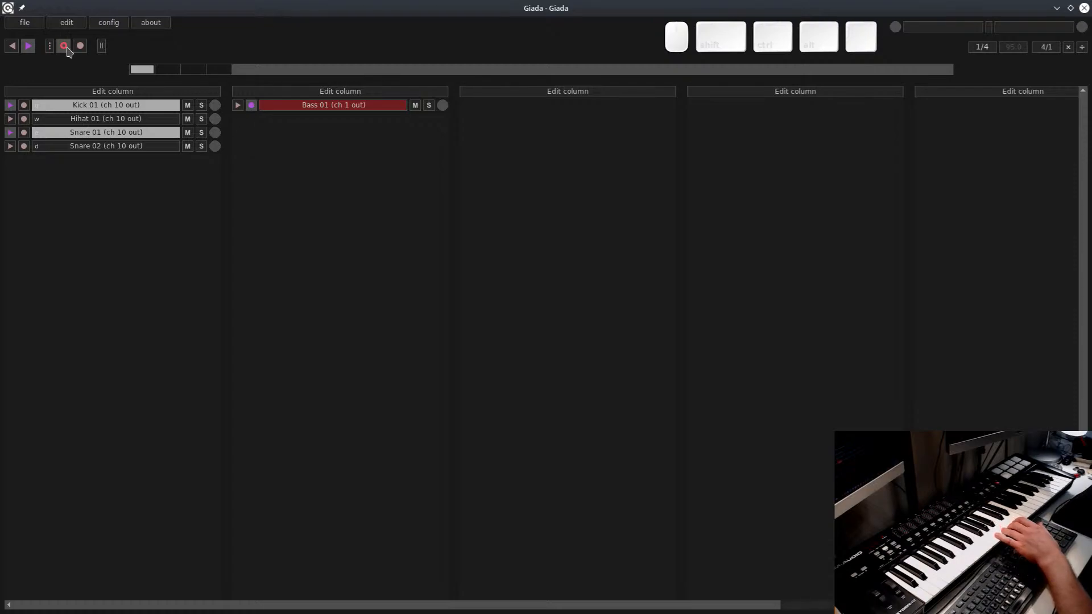
{"action": "left_click", "coordinate": [337, 108]}
{"action": "left_click", "coordinate": [342, 116]}
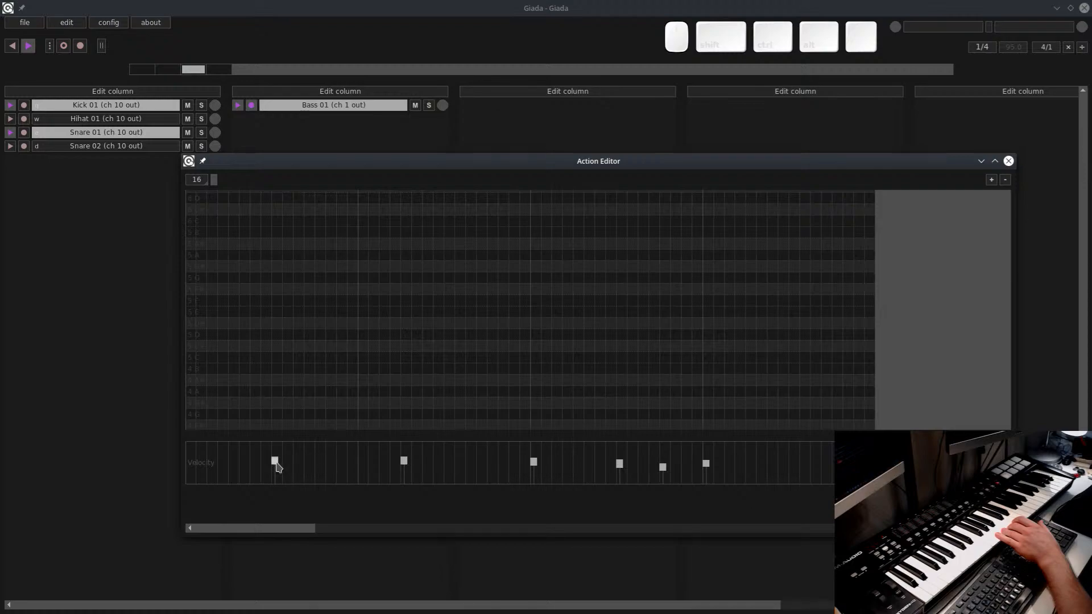
Find the recorded bass notes in the piano roll and delete the duplicate overlapping the first note
{"action": "mouse_move", "coordinate": [276, 462]}
{"action": "left_mouse_down"}
{"action": "mouse_move", "coordinate": [294, 462]}
{"action": "mouse_move", "coordinate": [276, 469]}
{"action": "left_mouse_up"}
{"action": "scroll", "coordinate": [309, 358], "scroll_direction": "up", "scroll_amount": 1}
{"action": "scroll", "coordinate": [324, 361], "scroll_direction": "down", "scroll_amount": 3}
{"action": "scroll", "coordinate": [322, 360], "scroll_direction": "up", "scroll_amount": 2}
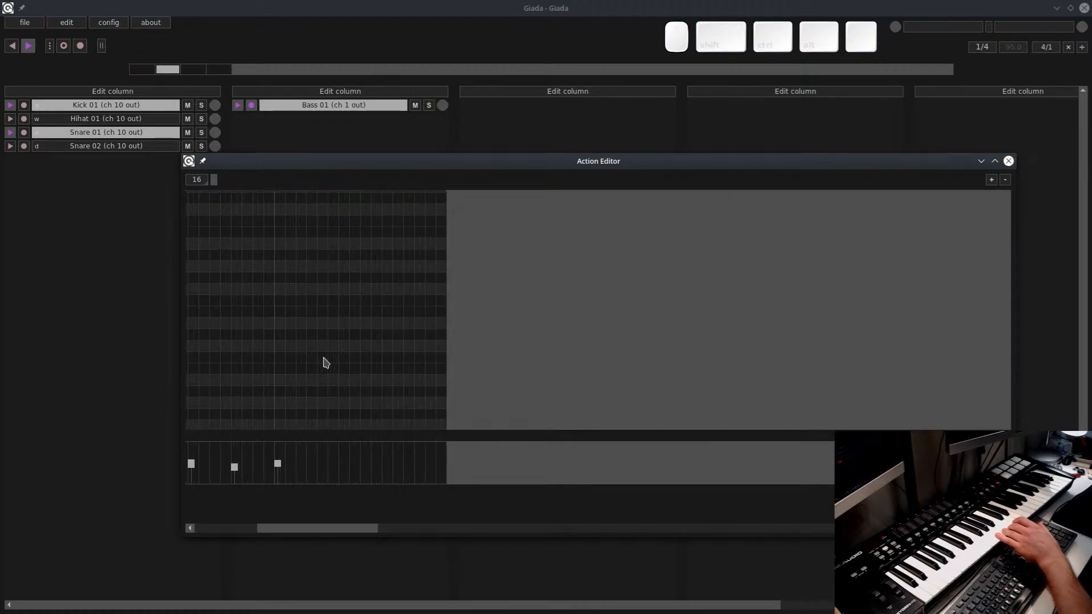
{"action": "left_click_drag", "start_coordinate": [312, 528], "coordinate": [243, 529]}
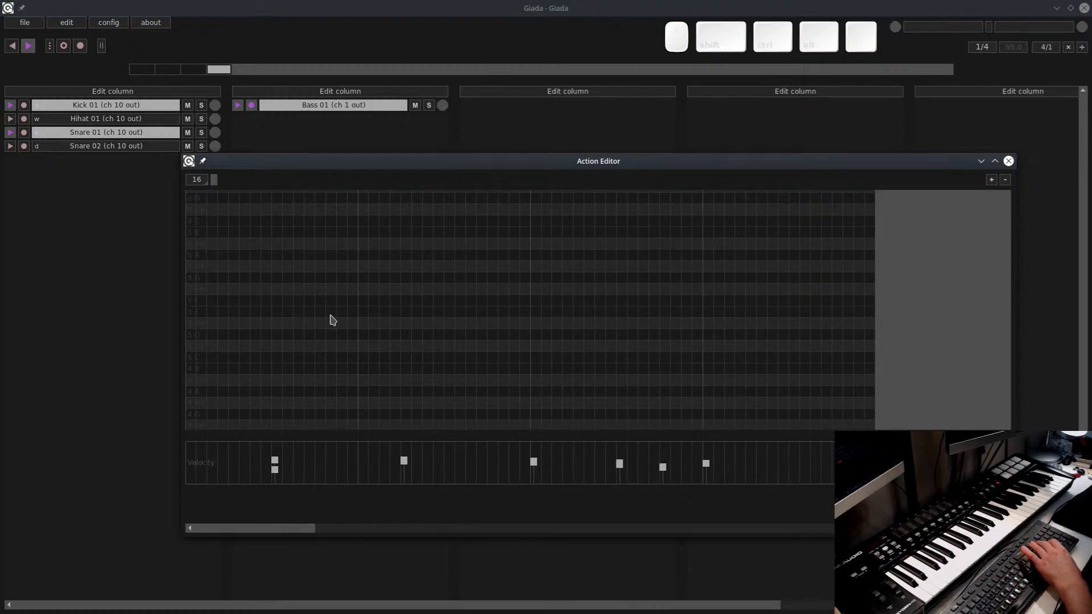
{"action": "key", "text": "Page_Down"}
{"action": "key", "text": "Page_Up"}
{"action": "right_click", "coordinate": [323, 278]}
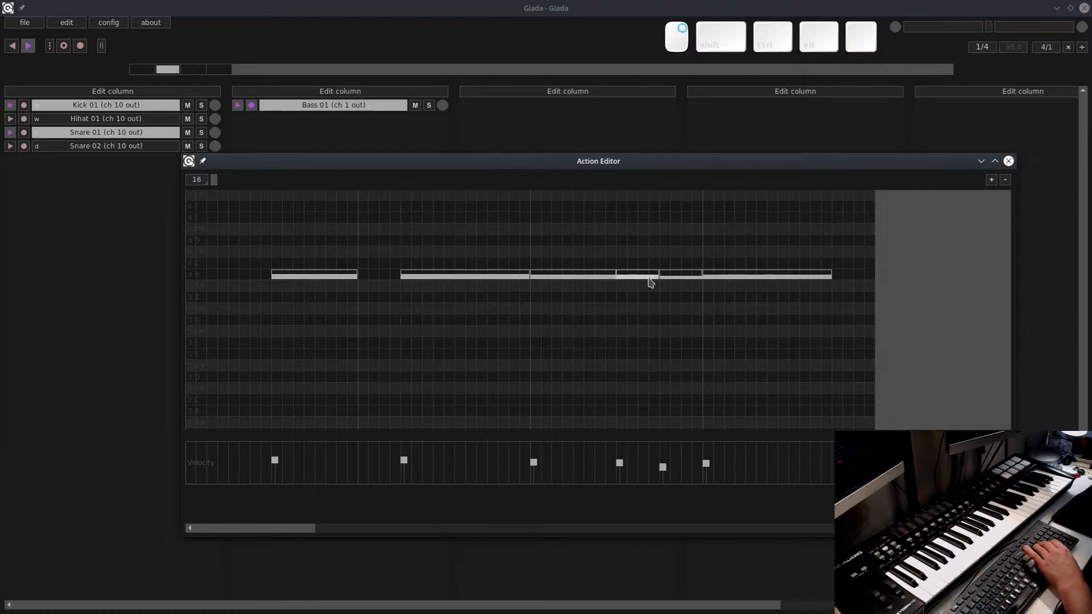
Redraw the last bass note through the end of the loop with lower velocity, and slightly shorten the note before it
{"action": "right_click", "coordinate": [747, 283]}
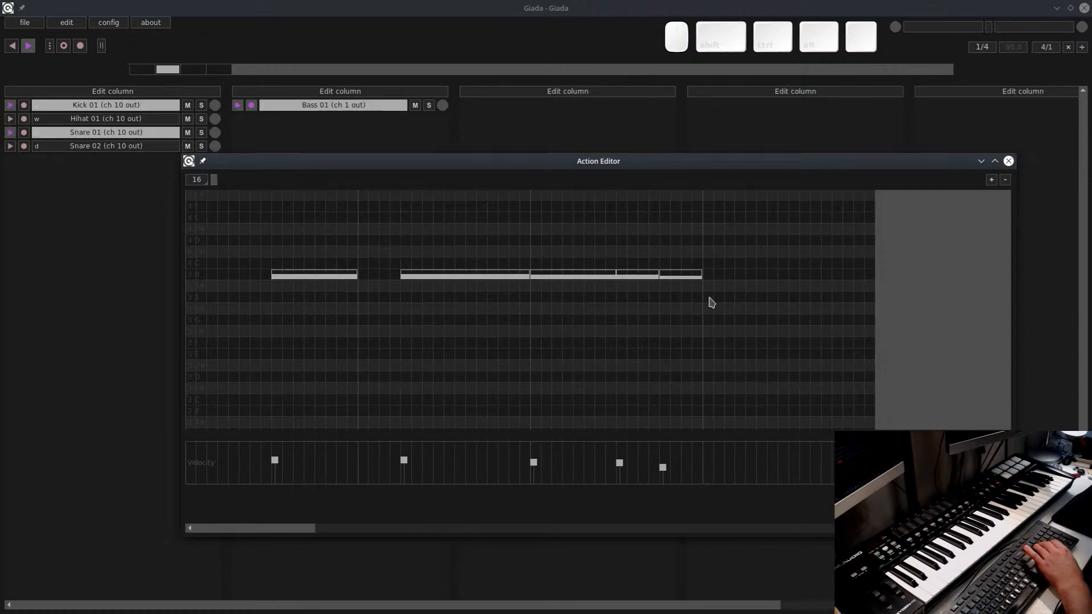
{"action": "left_click", "coordinate": [709, 279]}
{"action": "left_click_drag", "start_coordinate": [746, 282], "coordinate": [874, 283]}
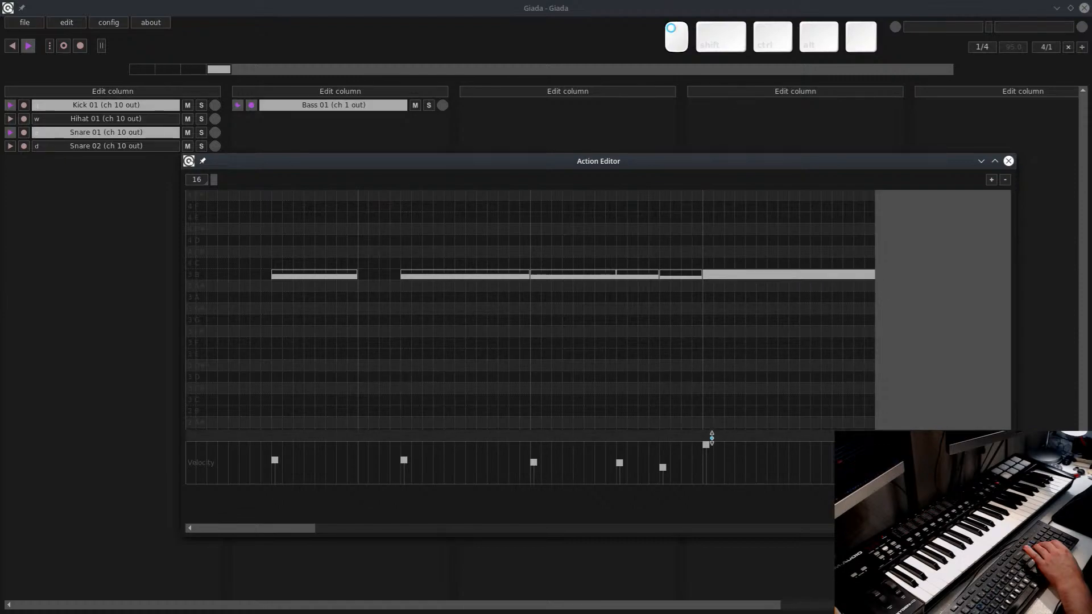
{"action": "left_click_drag", "start_coordinate": [706, 445], "coordinate": [706, 460]}
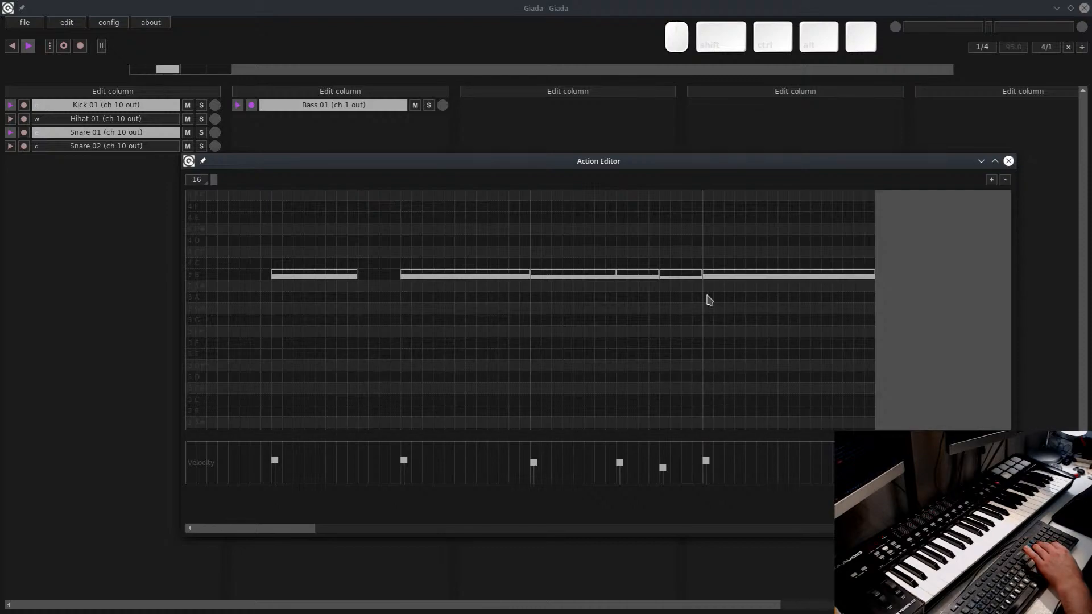
{"action": "left_click_drag", "start_coordinate": [700, 279], "coordinate": [698, 283]}
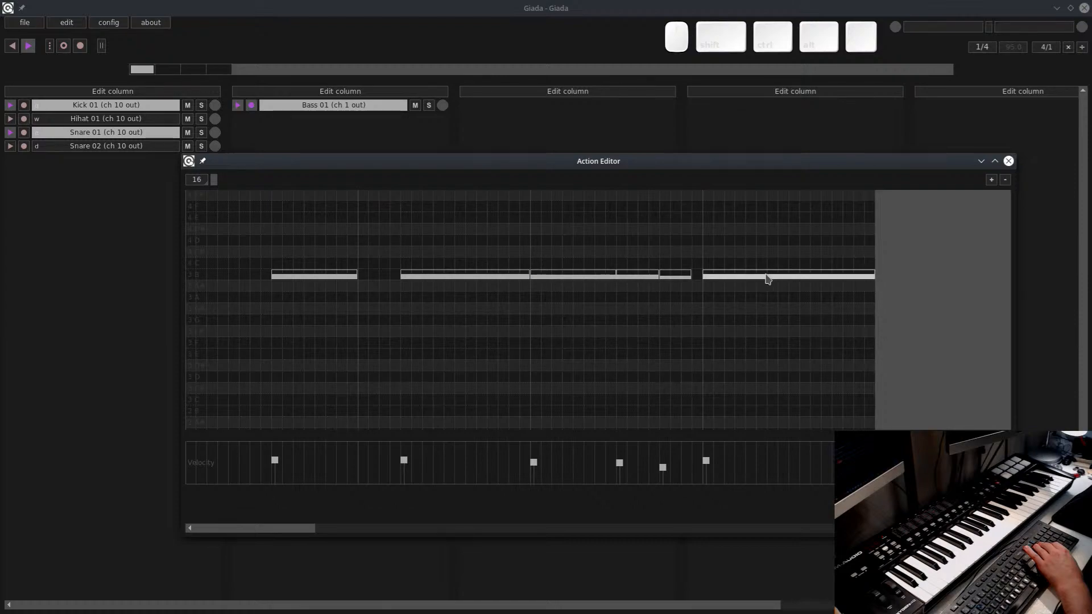
{"action": "left_click", "coordinate": [1009, 161]}
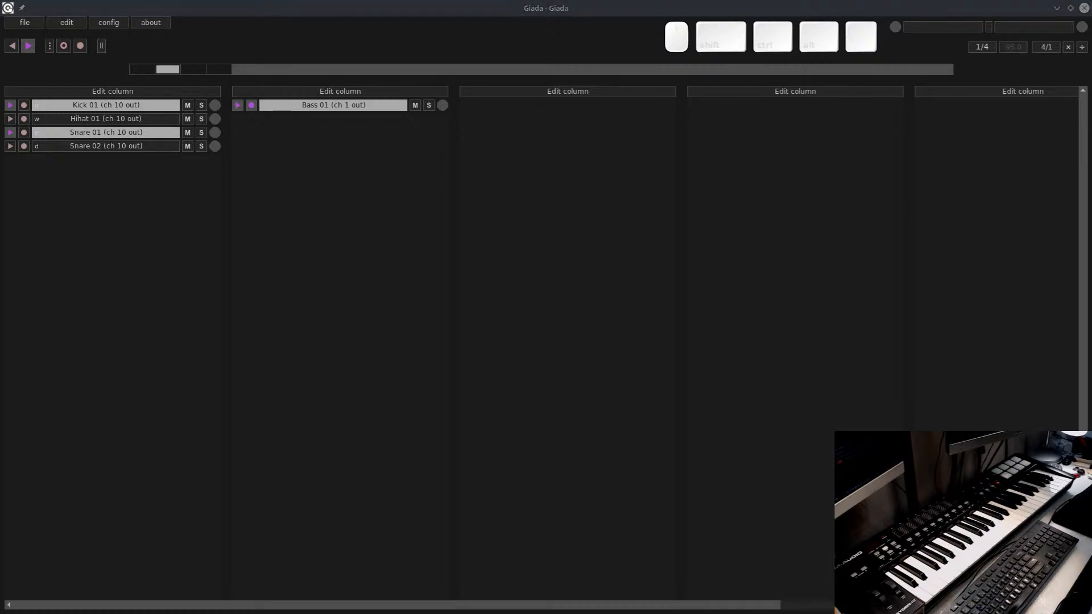
Back in Surge in Carla, set oscillator 1's octave to -3 and raise M2 Amount and M2 Ratio
{"action": "left_click", "coordinate": [1057, 8]}
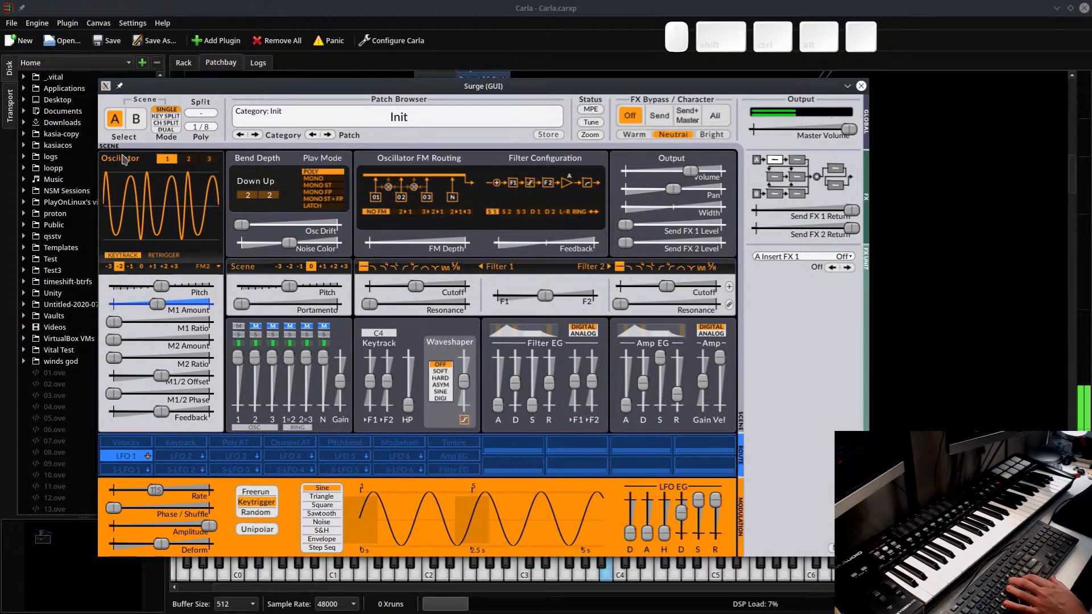
{"action": "left_click", "coordinate": [107, 266]}
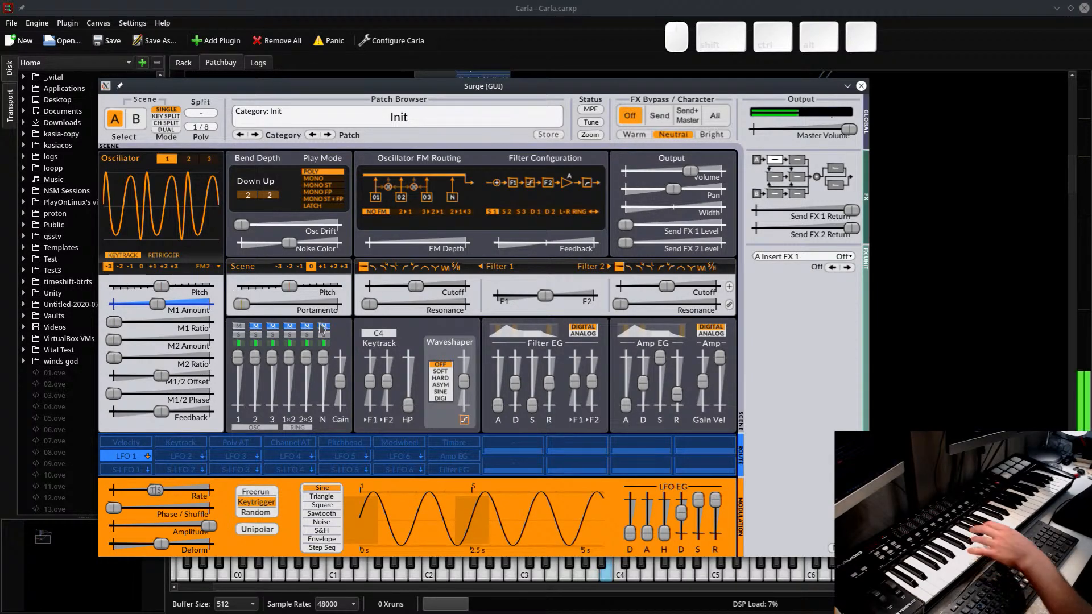
{"action": "left_click_drag", "start_coordinate": [120, 356], "coordinate": [218, 351]}
Select LFO 2 as the modulation source and arm it for assignment
{"action": "left_click", "coordinate": [188, 458]}
{"action": "left_click", "coordinate": [188, 456]}
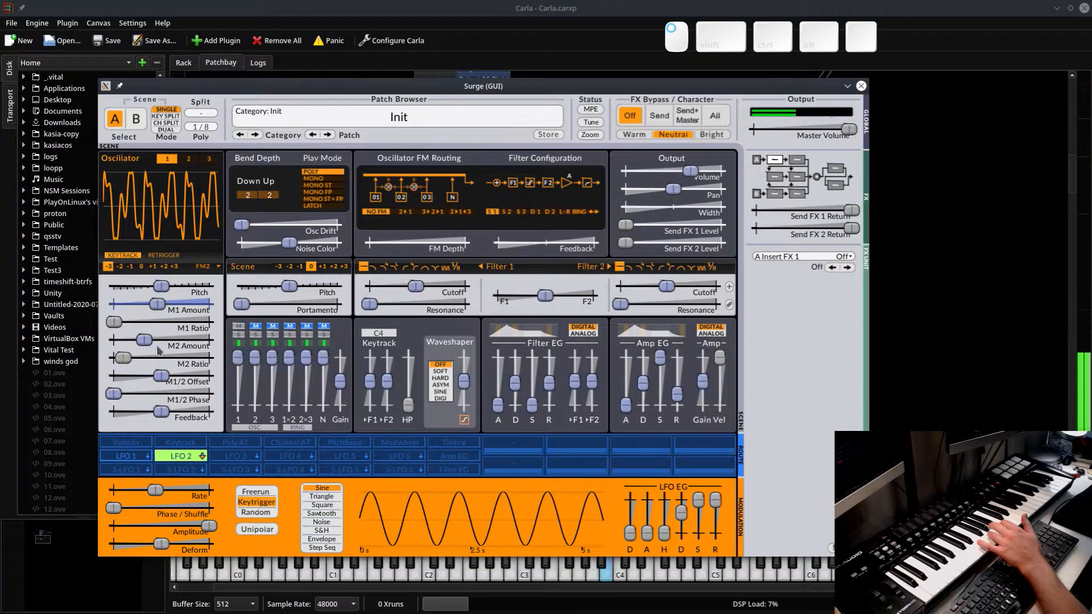
Assign LFO 2 to modulate oscillator 1's M2 Amount with a moderate positive depth
{"action": "left_click", "coordinate": [182, 457]}
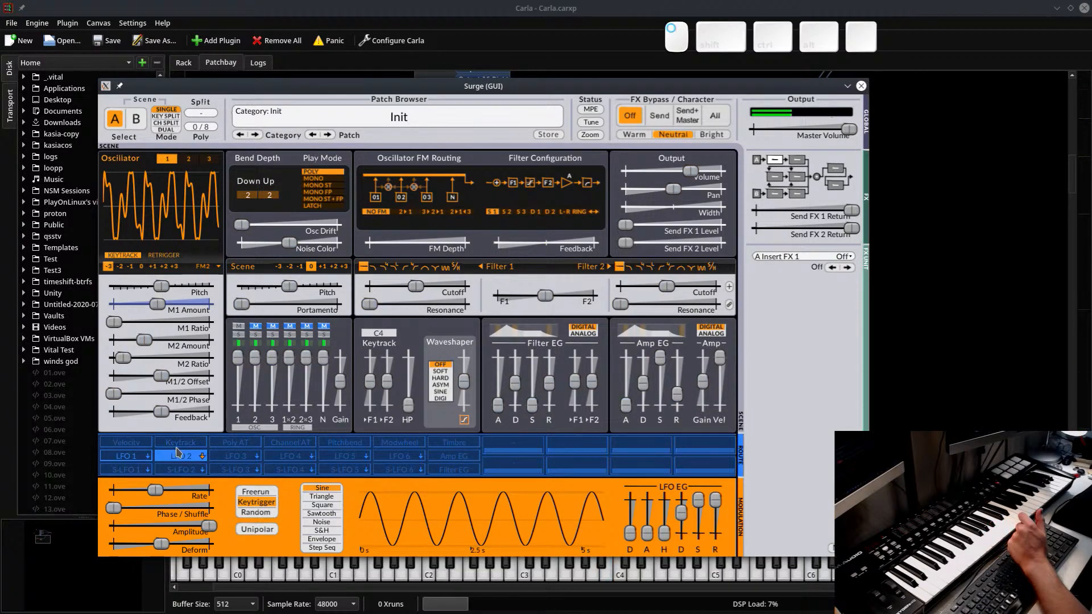
{"action": "left_click", "coordinate": [180, 458]}
{"action": "left_click_drag", "start_coordinate": [144, 340], "coordinate": [168, 340]}
{"action": "left_click", "coordinate": [174, 462]}
{"action": "right_click", "coordinate": [183, 455]}
{"action": "left_click", "coordinate": [239, 490]}
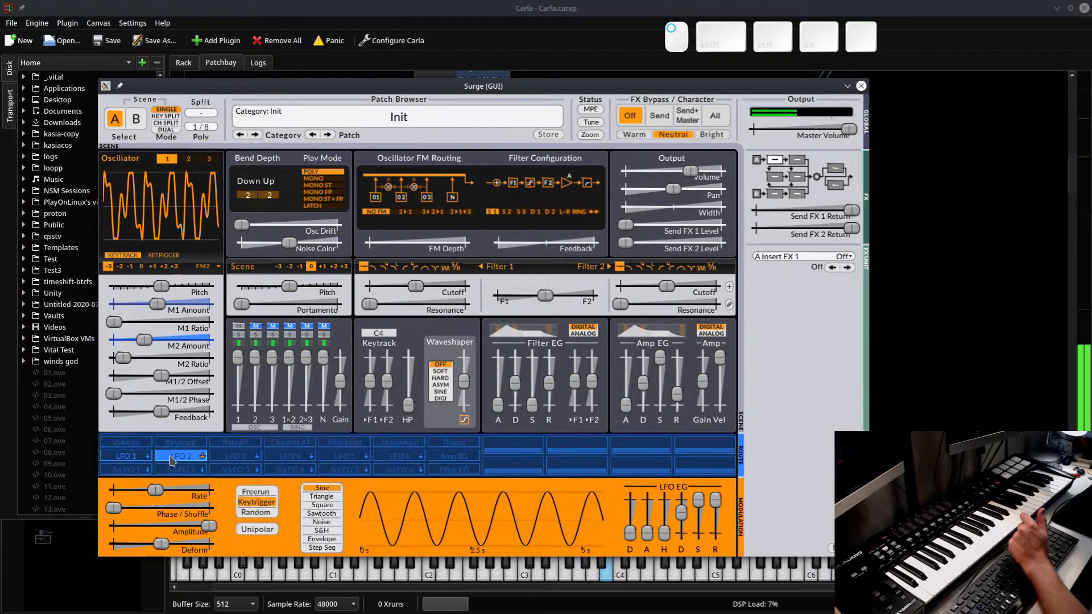
Tempo-sync LFO 2's rate and slow it down, and put LFO 2 and LFO 1 in Freerun mode
{"action": "right_click", "coordinate": [158, 492]}
{"action": "left_click", "coordinate": [219, 487]}
{"action": "left_click_drag", "start_coordinate": [151, 490], "coordinate": [17, 515]}
{"action": "left_click_drag", "start_coordinate": [113, 502], "coordinate": [161, 511]}
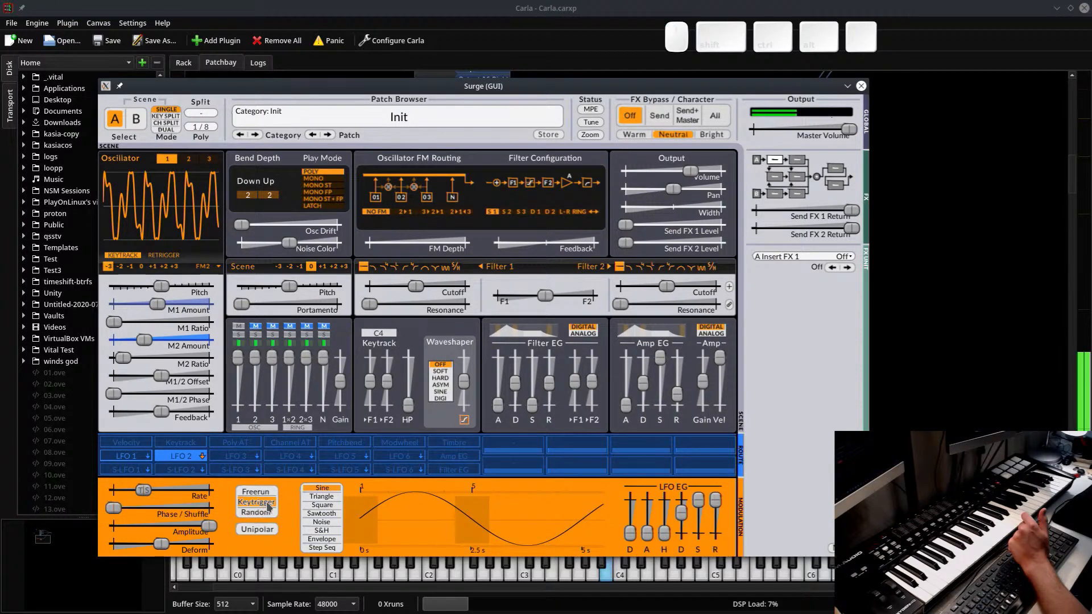
{"action": "left_click", "coordinate": [127, 456]}
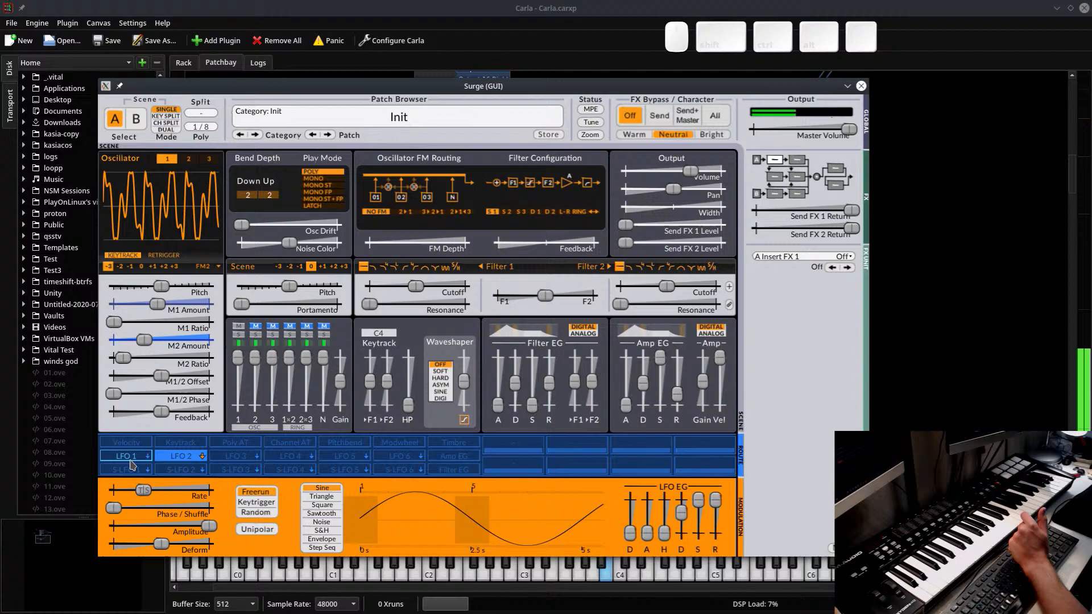
{"action": "left_click", "coordinate": [265, 492]}
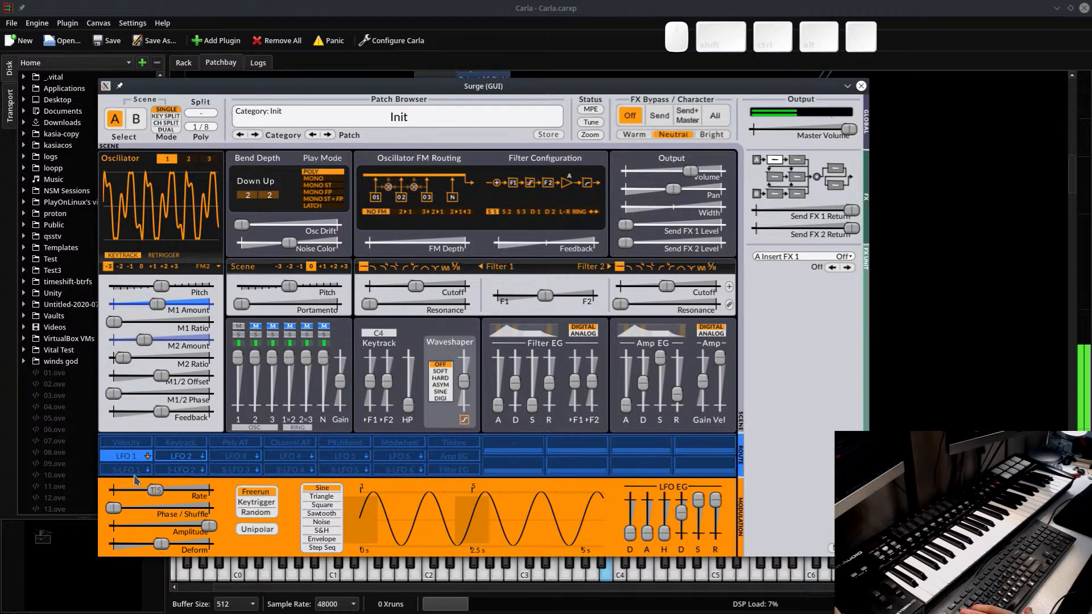
Assign LFO 3 to modulate oscillator 1's M2 Amount with a small positive depth
{"action": "left_click", "coordinate": [235, 457]}
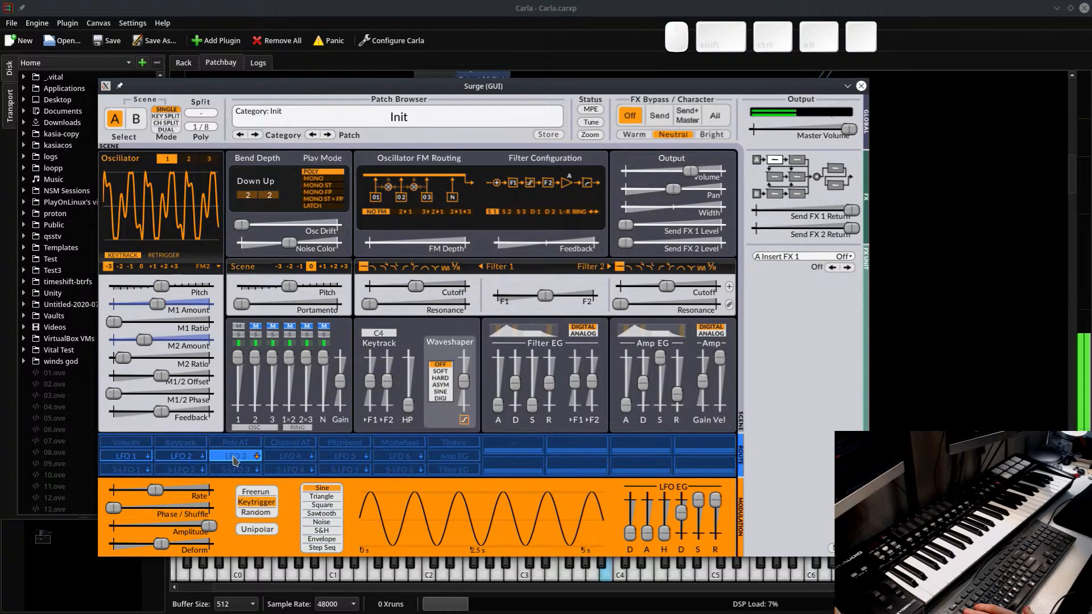
{"action": "left_click", "coordinate": [233, 458]}
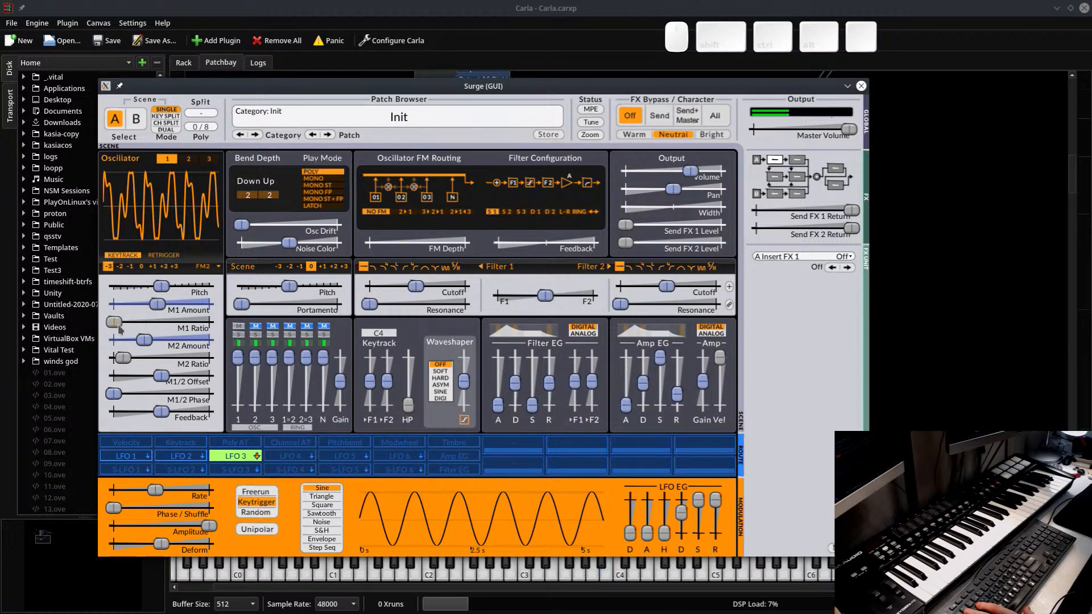
{"action": "left_click_drag", "start_coordinate": [141, 343], "coordinate": [159, 343]}
{"action": "left_click", "coordinate": [238, 456]}
Turn LFO 3 into an Envelope with zero sustain, a short decay and maximum Deform
{"action": "left_click_drag", "start_coordinate": [698, 501], "coordinate": [682, 524]}
{"action": "left_click", "coordinate": [326, 540]}
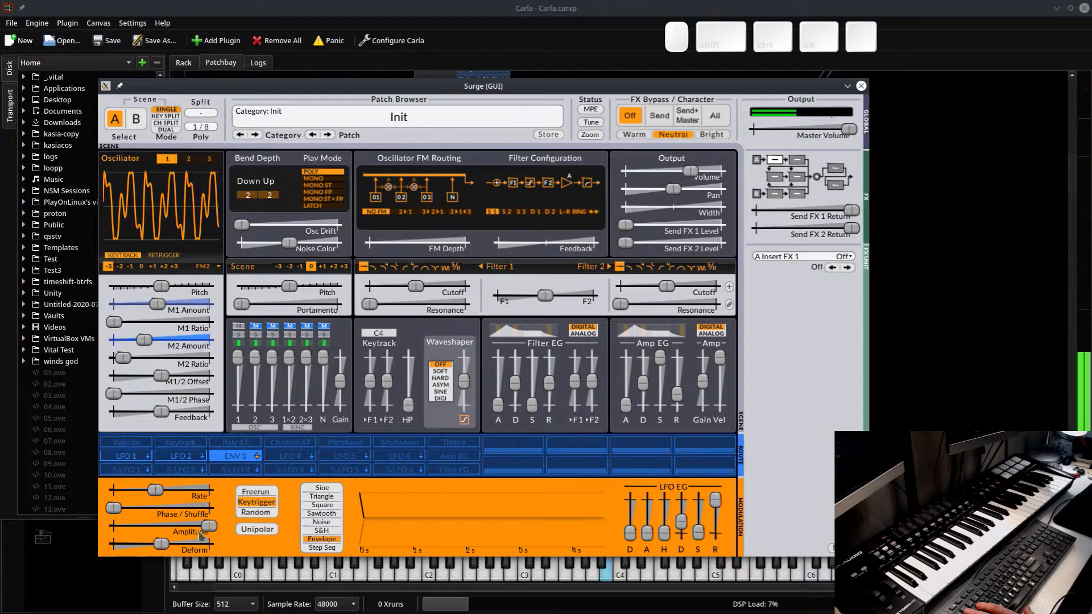
{"action": "left_click_drag", "start_coordinate": [161, 544], "coordinate": [84, 557]}
{"action": "left_click_drag", "start_coordinate": [233, 566], "coordinate": [250, 563]}
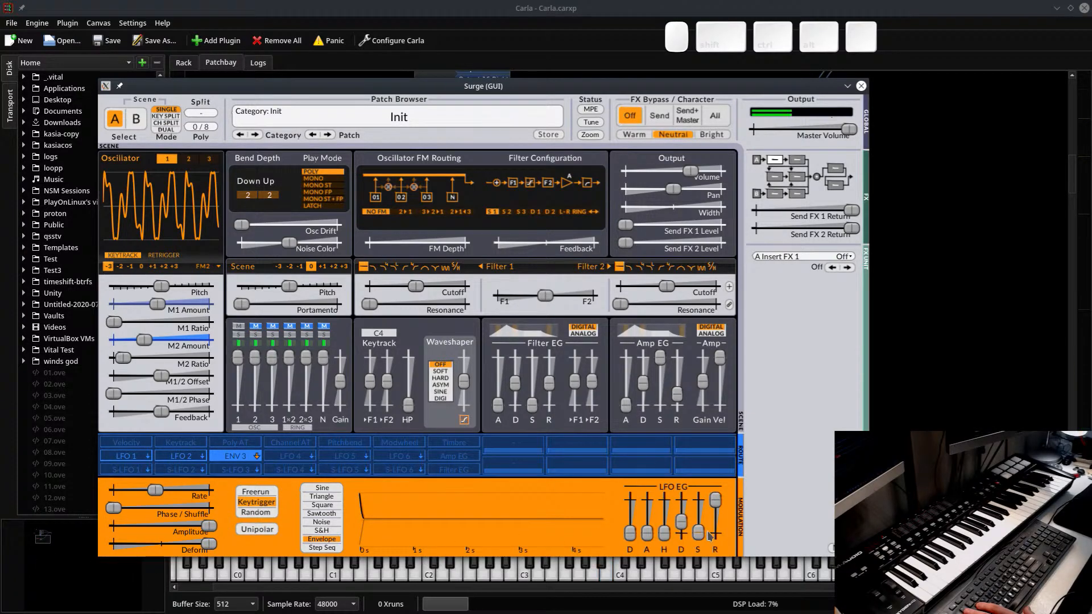
{"action": "left_click_drag", "start_coordinate": [682, 526], "coordinate": [683, 532]}
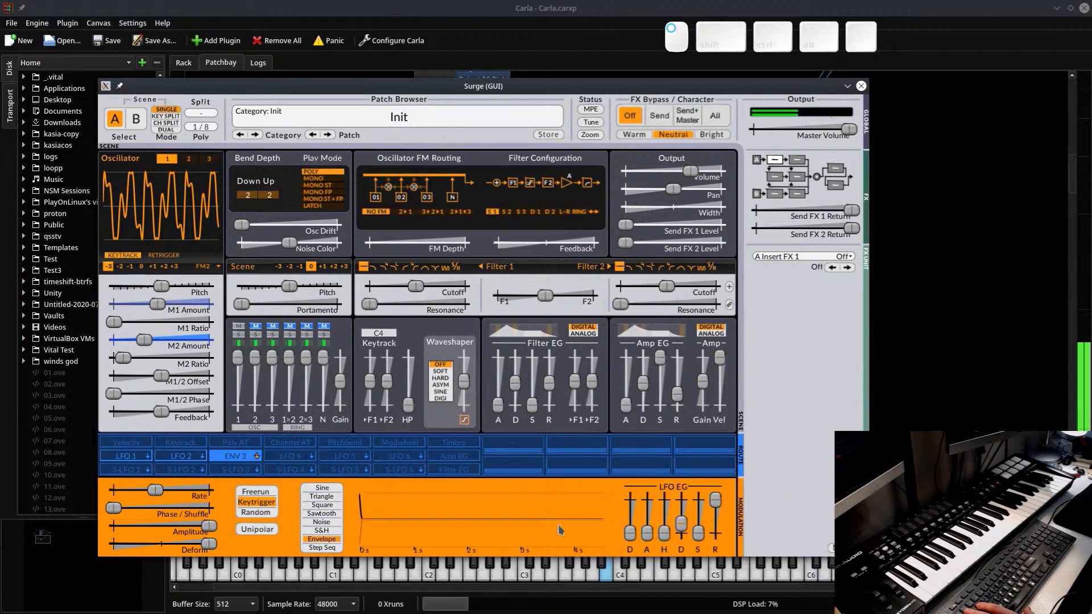
Assign envelope 3 to also modulate oscillator 1's M1 Amount with a small positive depth
{"action": "left_click", "coordinate": [235, 456]}
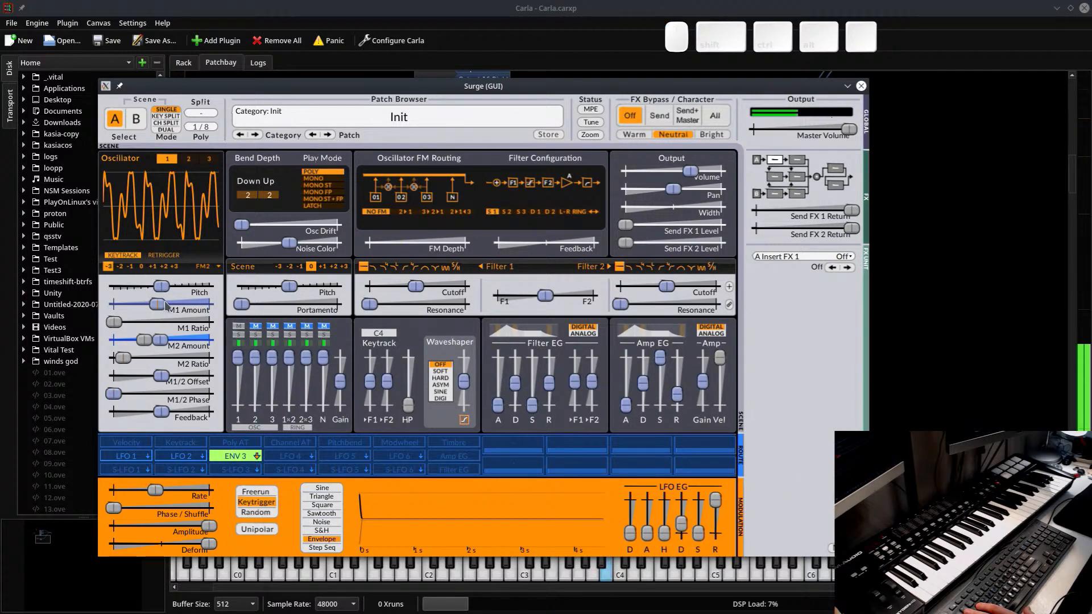
{"action": "left_click_drag", "start_coordinate": [164, 308], "coordinate": [163, 307]}
{"action": "left_click_drag", "start_coordinate": [242, 310], "coordinate": [241, 309]}
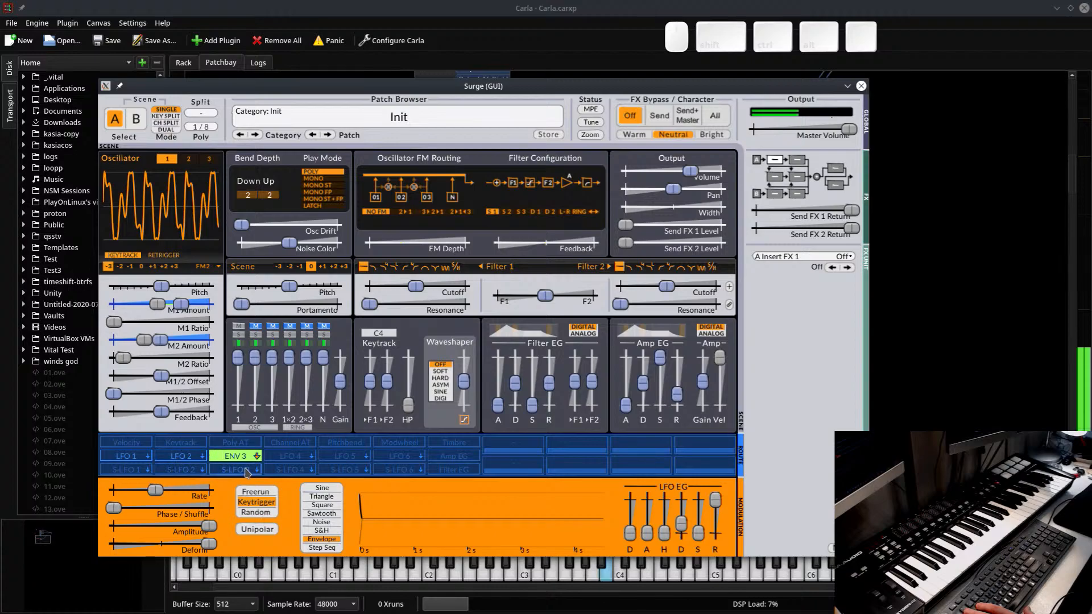
{"action": "left_click", "coordinate": [235, 459]}
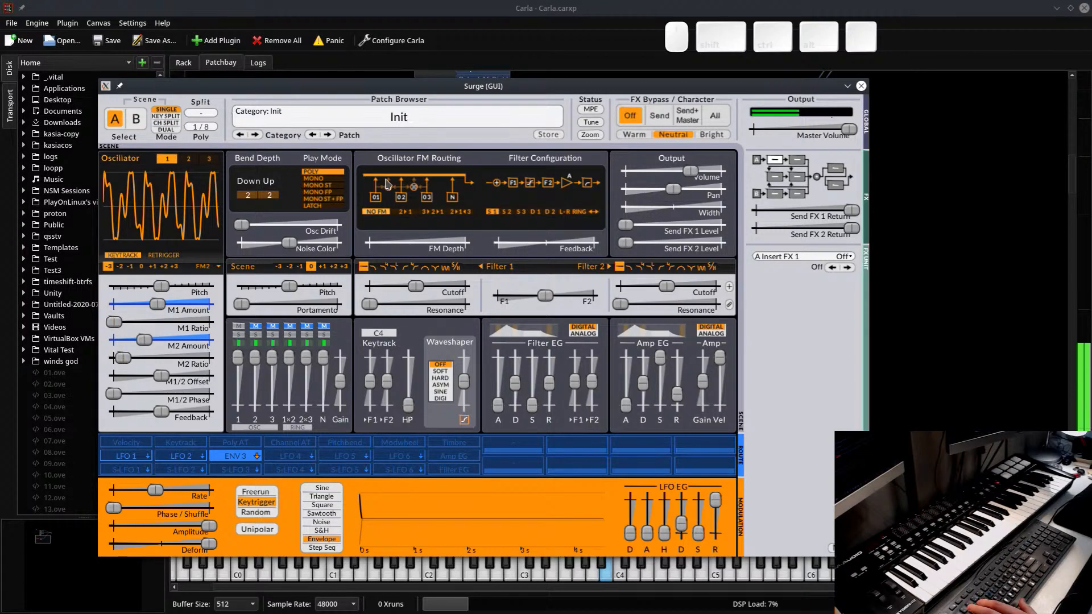
Set the play mode to MONO, then unmute oscillator 2 and raise its Shape
{"action": "left_click", "coordinate": [319, 179]}
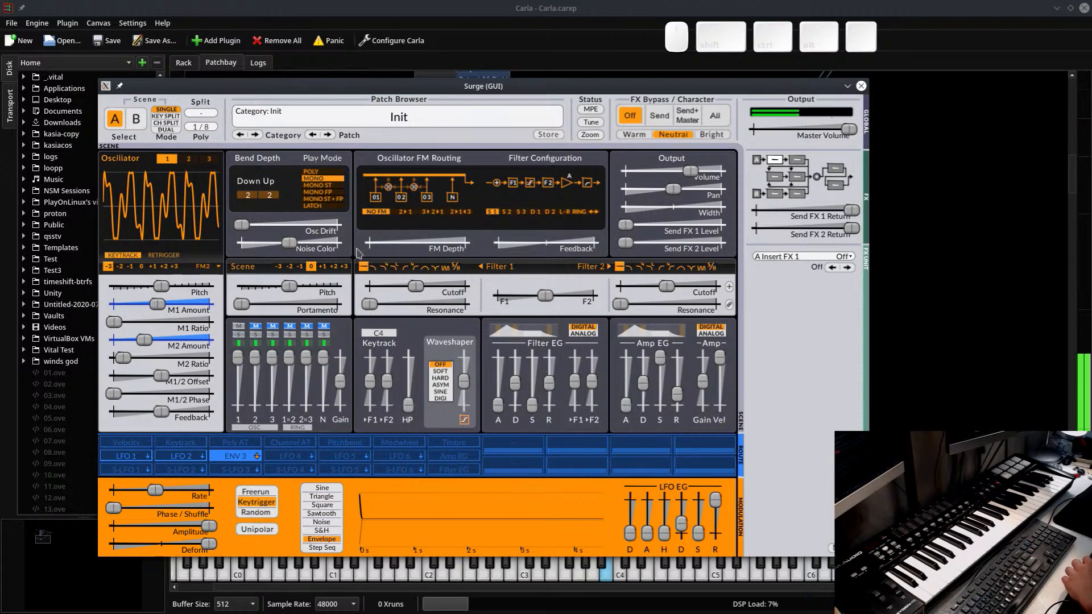
{"action": "left_click", "coordinate": [189, 159]}
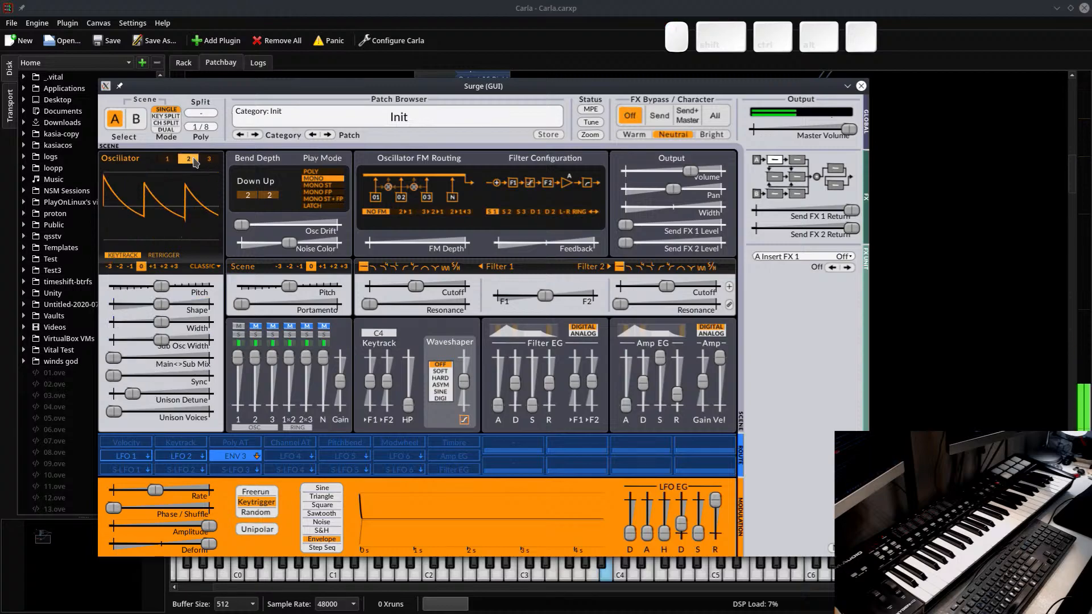
{"action": "left_click", "coordinate": [203, 269]}
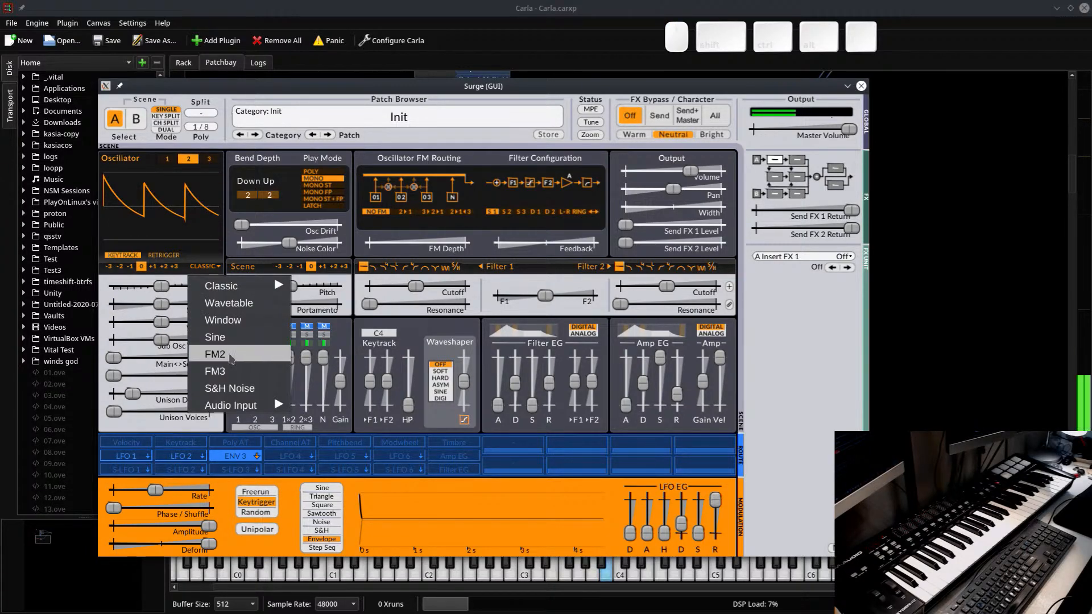
{"action": "mouse_move", "coordinate": [245, 288]}
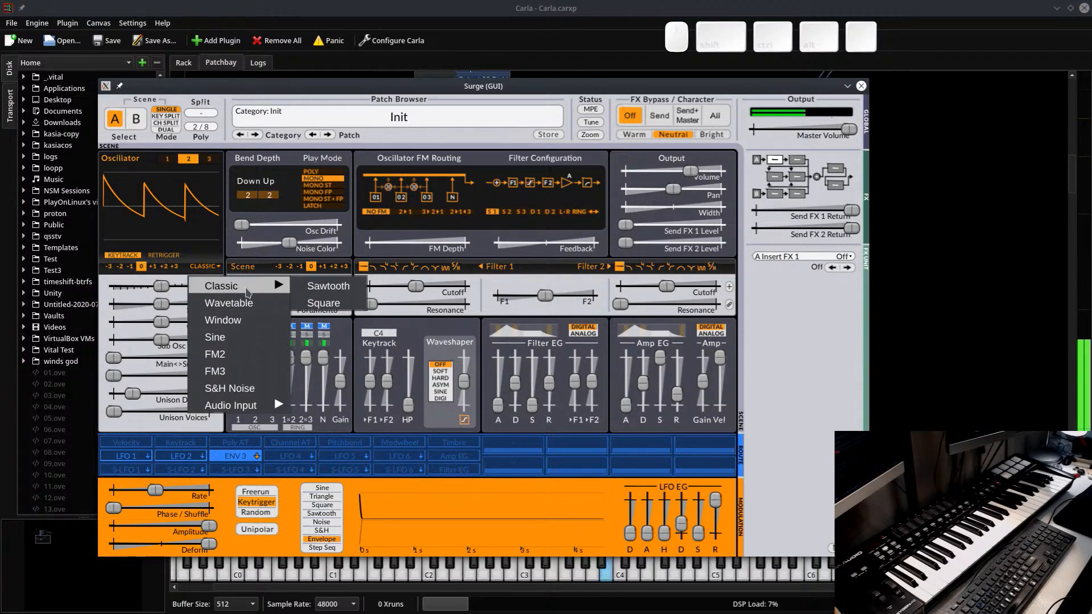
{"action": "left_click", "coordinate": [178, 247]}
{"action": "left_click_drag", "start_coordinate": [163, 305], "coordinate": [192, 305]}
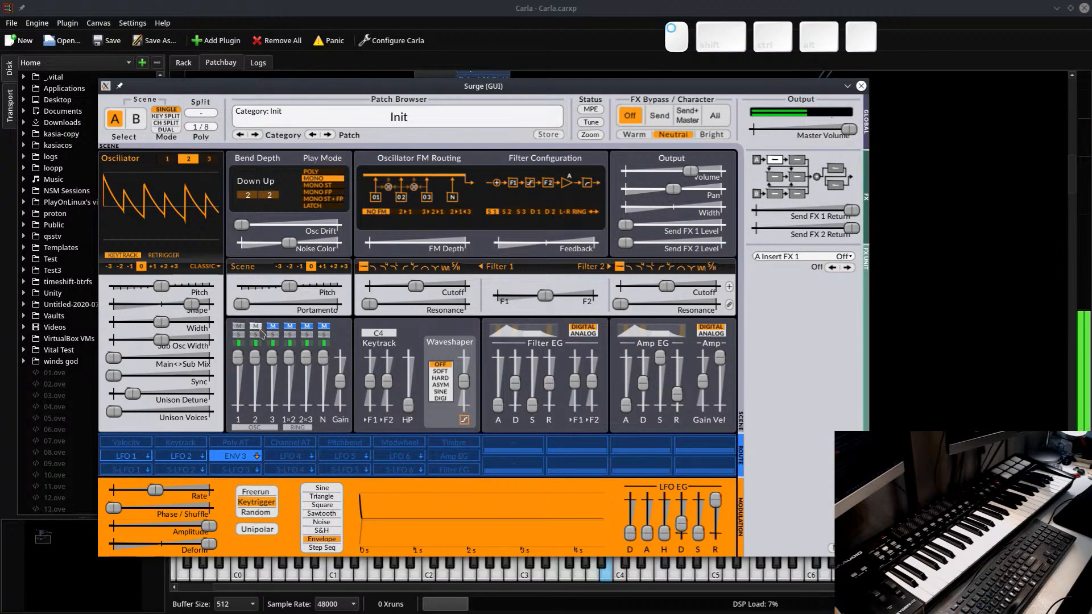
Lower oscillator 2's mixer level, set its octave to -2, and raise its Width and Sync slightly
{"action": "left_click_drag", "start_coordinate": [255, 356], "coordinate": [255, 374]}
{"action": "left_click", "coordinate": [129, 267]}
{"action": "left_click_drag", "start_coordinate": [118, 375], "coordinate": [189, 328]}
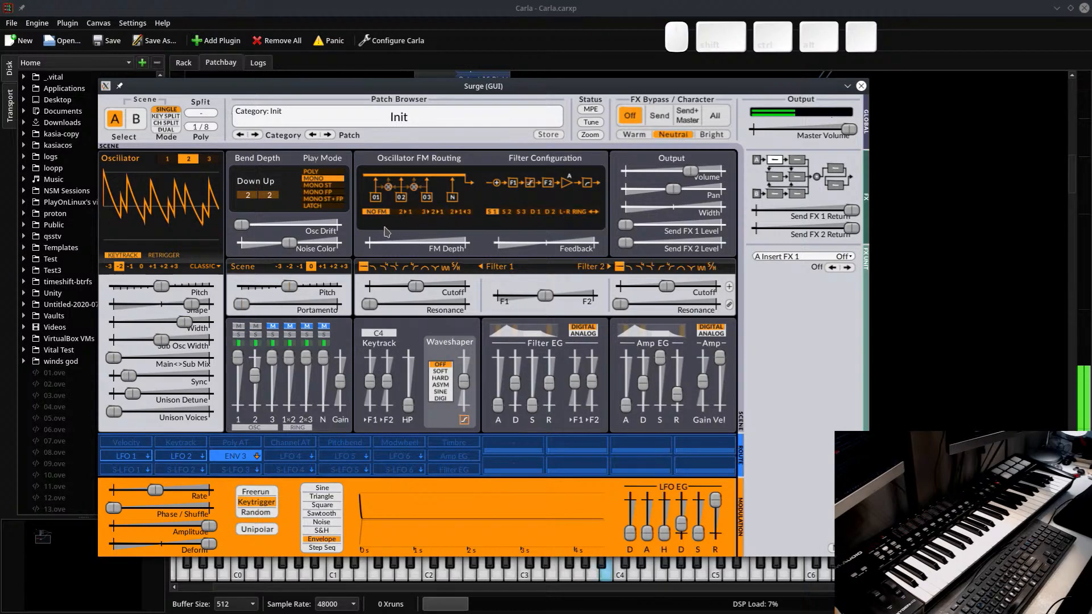
Route oscillator 2 to frequency-modulate oscillator 1 and set a moderate FM Depth
{"action": "left_click", "coordinate": [410, 214]}
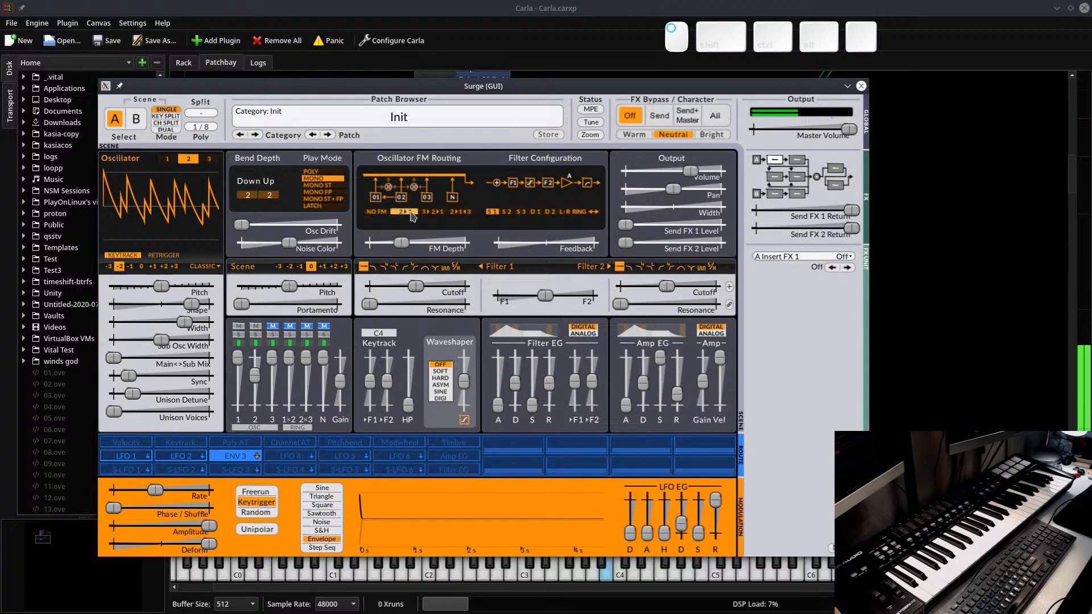
{"action": "mouse_move", "coordinate": [408, 248]}
{"action": "left_mouse_down"}
{"action": "mouse_move", "coordinate": [418, 249]}
{"action": "mouse_move", "coordinate": [403, 248]}
{"action": "left_mouse_up"}
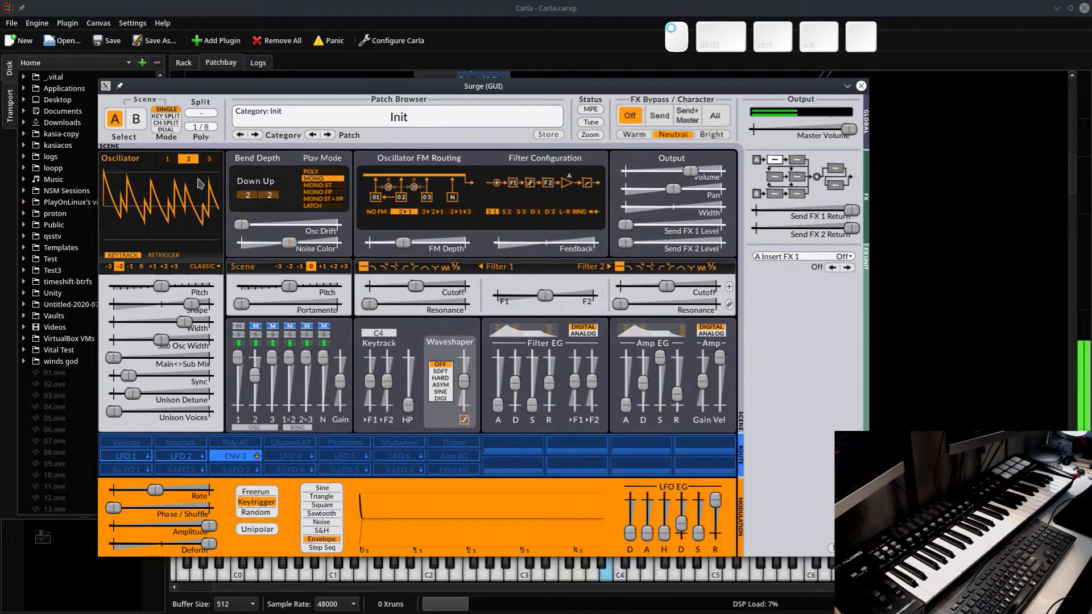
Change oscillator 2 to FM2 at octave -1 with a moderate M1 Amount, and raise the FM Depth slightly
{"action": "left_click", "coordinate": [199, 271]}
{"action": "left_click", "coordinate": [199, 342]}
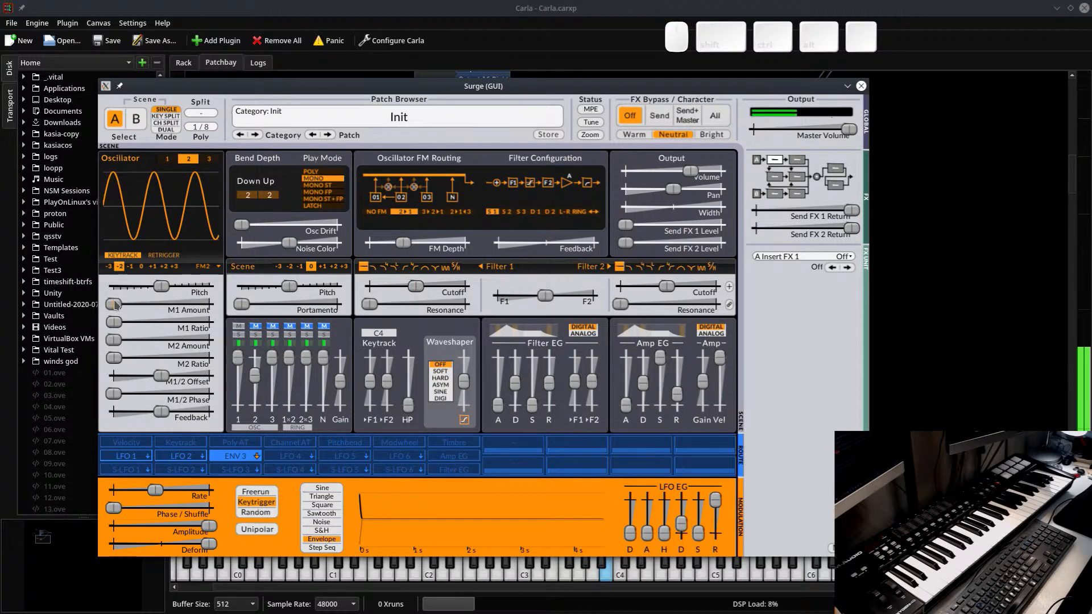
{"action": "left_click_drag", "start_coordinate": [114, 303], "coordinate": [150, 305]}
{"action": "left_click_drag", "start_coordinate": [404, 245], "coordinate": [415, 265]}
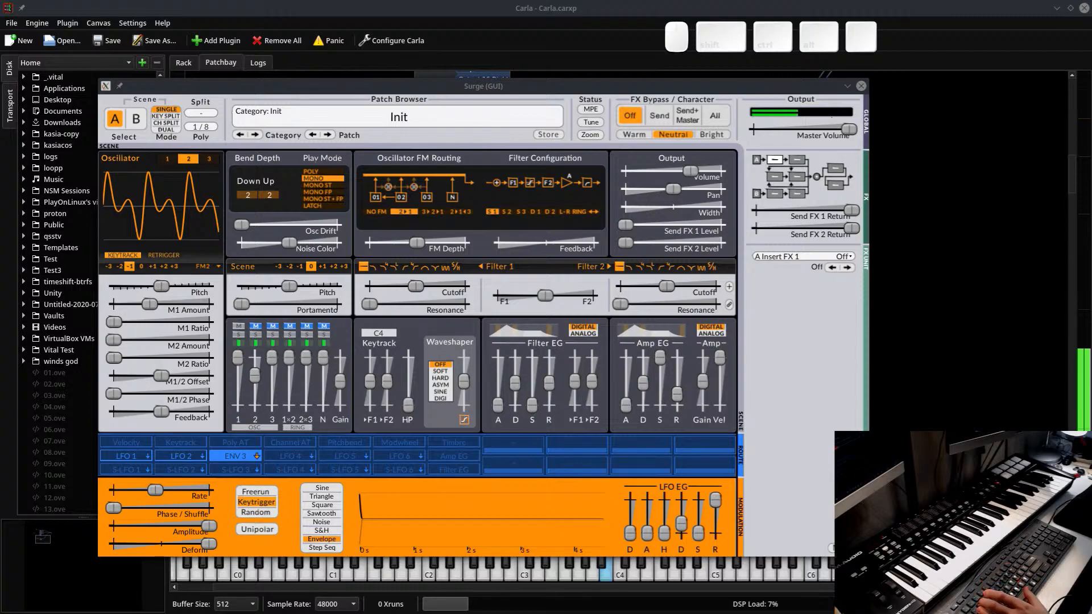
{"action": "left_click", "coordinate": [492, 44]}
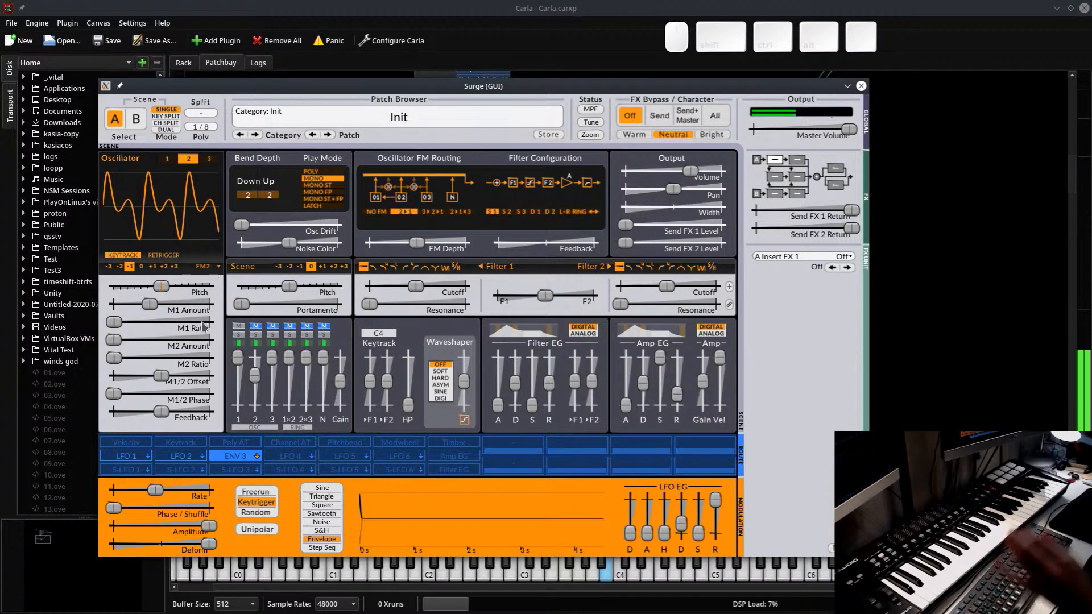
Assign LFO 4 to modulate the FM Depth with a large positive depth
{"action": "left_click", "coordinate": [285, 456]}
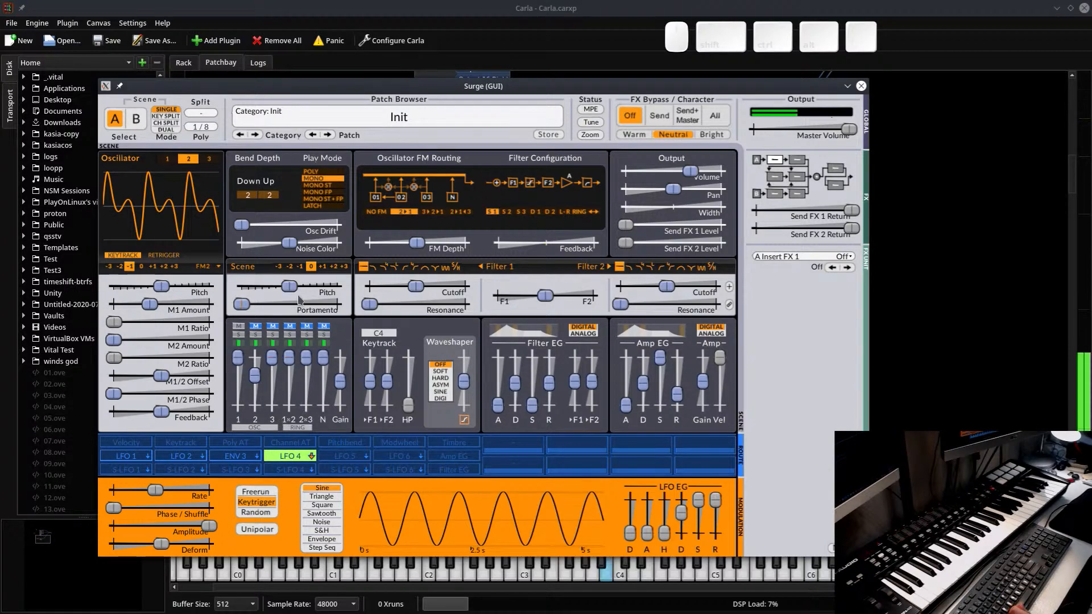
{"action": "left_click_drag", "start_coordinate": [419, 251], "coordinate": [467, 250]}
{"action": "left_click", "coordinate": [280, 459]}
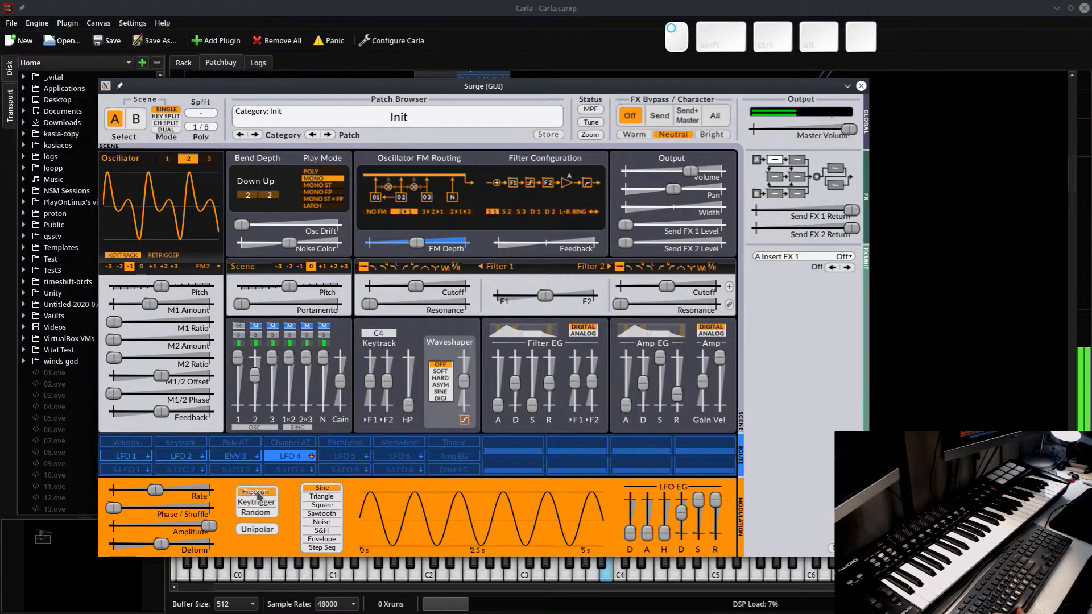
Set LFO 4 to Freerun mode and try to tempo-sync its rate
{"action": "left_click_drag", "start_coordinate": [698, 499], "coordinate": [719, 359]}
{"action": "right_click", "coordinate": [155, 498]}
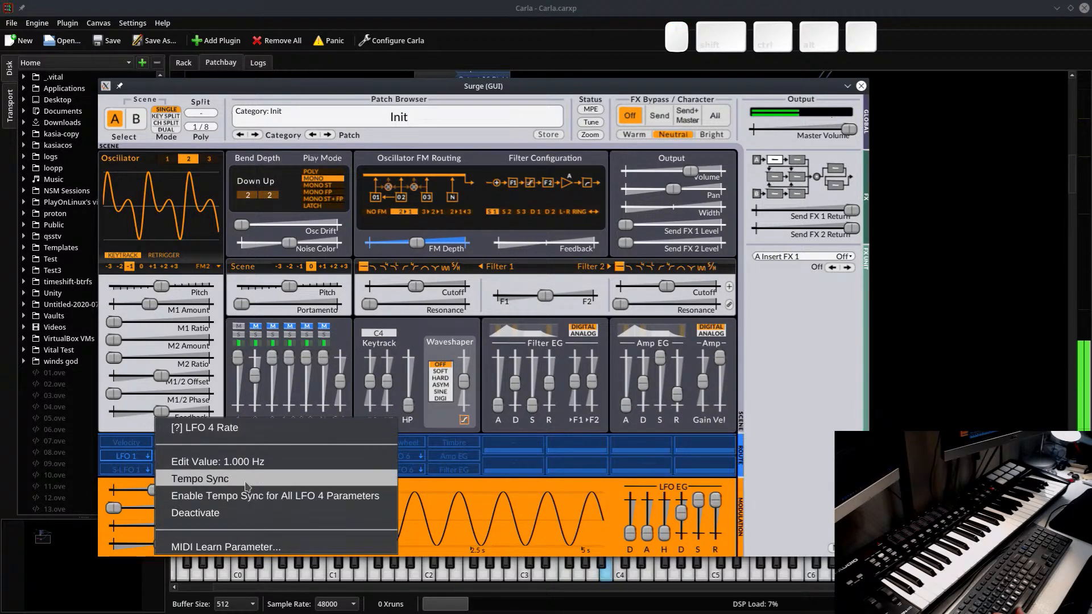
{"action": "left_click", "coordinate": [206, 481]}
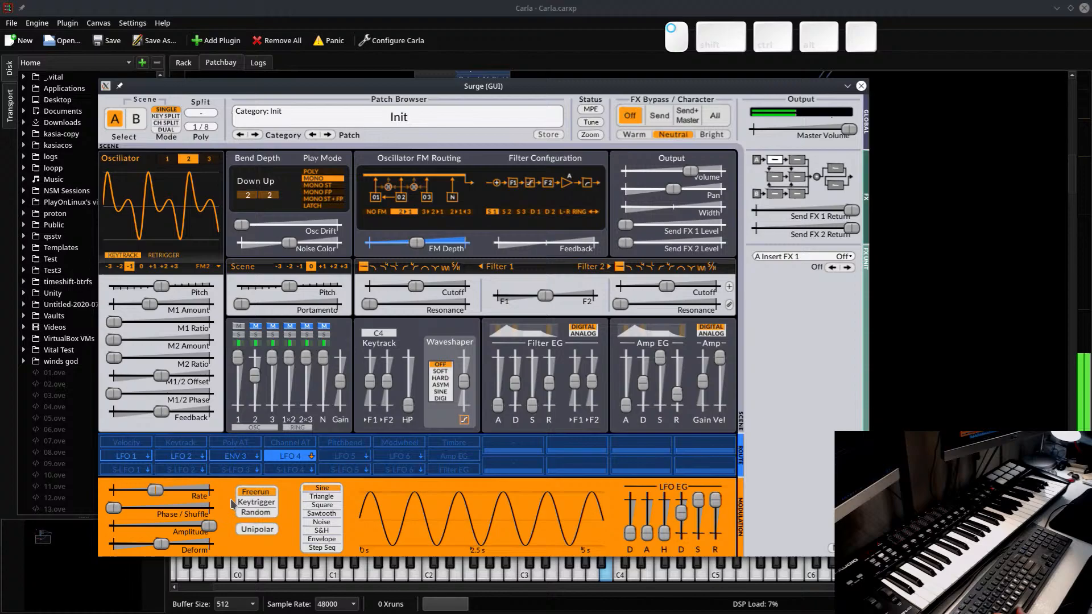
Switch LFO 4 to Step Seq and draw an irregular pattern of positive and negative steps
{"action": "left_click", "coordinate": [312, 548]}
{"action": "left_click", "coordinate": [388, 500]}
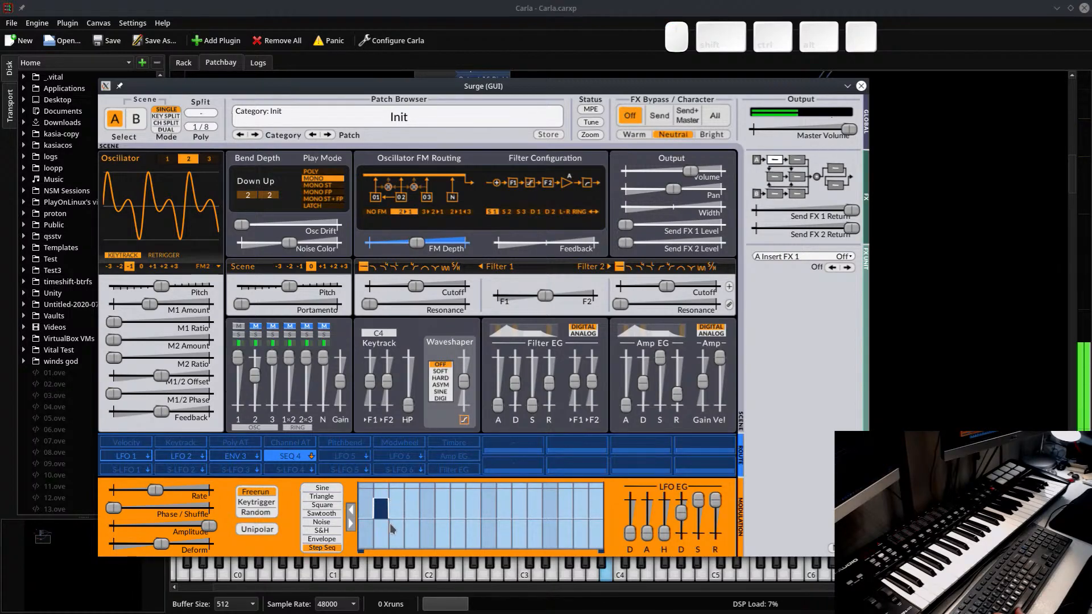
{"action": "left_click", "coordinate": [427, 499]}
{"action": "left_click", "coordinate": [442, 490]}
{"action": "left_click", "coordinate": [457, 523]}
{"action": "left_click", "coordinate": [503, 537]}
{"action": "left_click", "coordinate": [534, 502]}
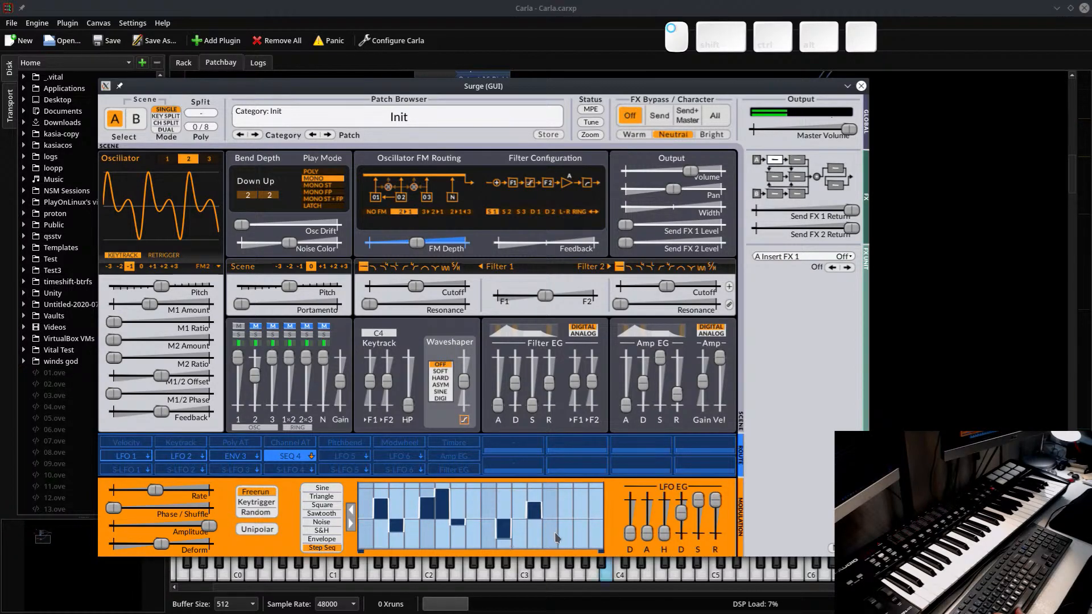
{"action": "left_click", "coordinate": [549, 532]}
{"action": "left_click", "coordinate": [580, 490]}
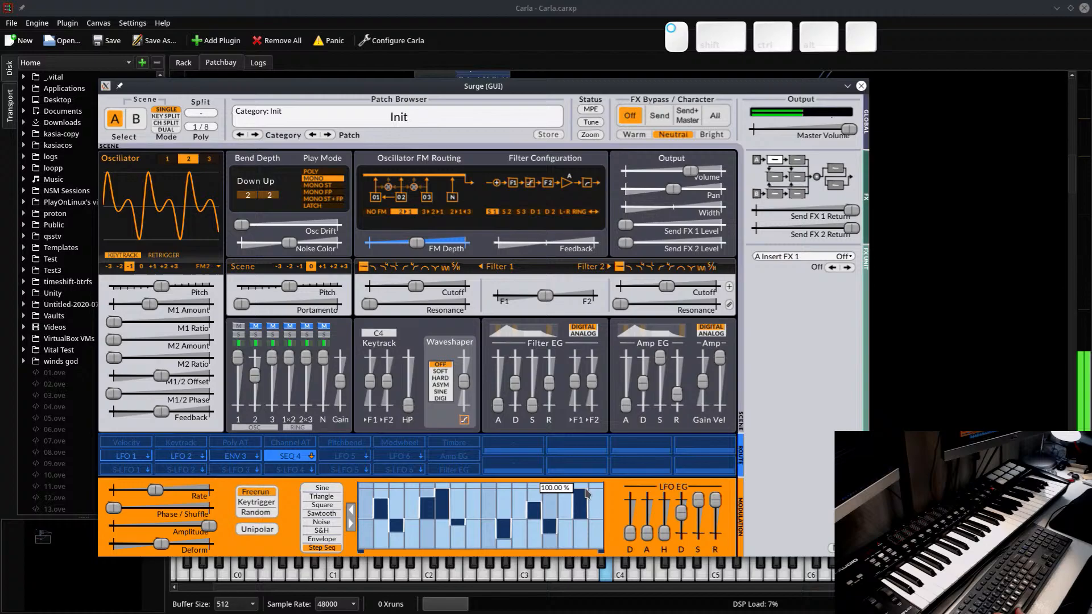
Tempo-sync the step sequencer's rate and make it faster
{"action": "right_click", "coordinate": [158, 496]}
{"action": "left_click", "coordinate": [191, 481]}
{"action": "left_click_drag", "start_coordinate": [165, 497], "coordinate": [182, 497]}
Redraw the sequencer pattern with values across all the steps, and lower the FM Depth slightly
{"action": "left_click_drag", "start_coordinate": [427, 502], "coordinate": [260, 495]}
{"action": "mouse_move", "coordinate": [372, 508]}
{"action": "left_mouse_down"}
{"action": "mouse_move", "coordinate": [378, 546]}
{"action": "mouse_move", "coordinate": [395, 555]}
{"action": "left_mouse_up"}
{"action": "left_click_drag", "start_coordinate": [410, 517], "coordinate": [444, 562]}
{"action": "mouse_move", "coordinate": [469, 514]}
{"action": "left_mouse_down"}
{"action": "mouse_move", "coordinate": [490, 495]}
{"action": "mouse_move", "coordinate": [475, 493]}
{"action": "mouse_move", "coordinate": [537, 535]}
{"action": "mouse_move", "coordinate": [583, 498]}
{"action": "mouse_move", "coordinate": [555, 512]}
{"action": "mouse_move", "coordinate": [572, 539]}
{"action": "mouse_move", "coordinate": [563, 532]}
{"action": "mouse_move", "coordinate": [597, 508]}
{"action": "left_mouse_up"}
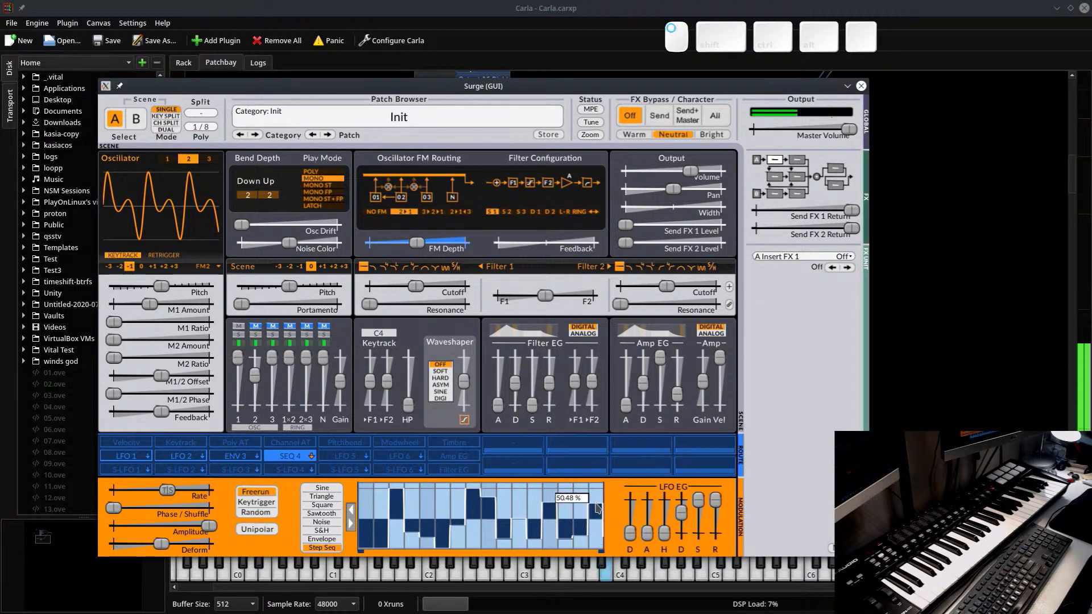
{"action": "left_click_drag", "start_coordinate": [411, 245], "coordinate": [406, 248]}
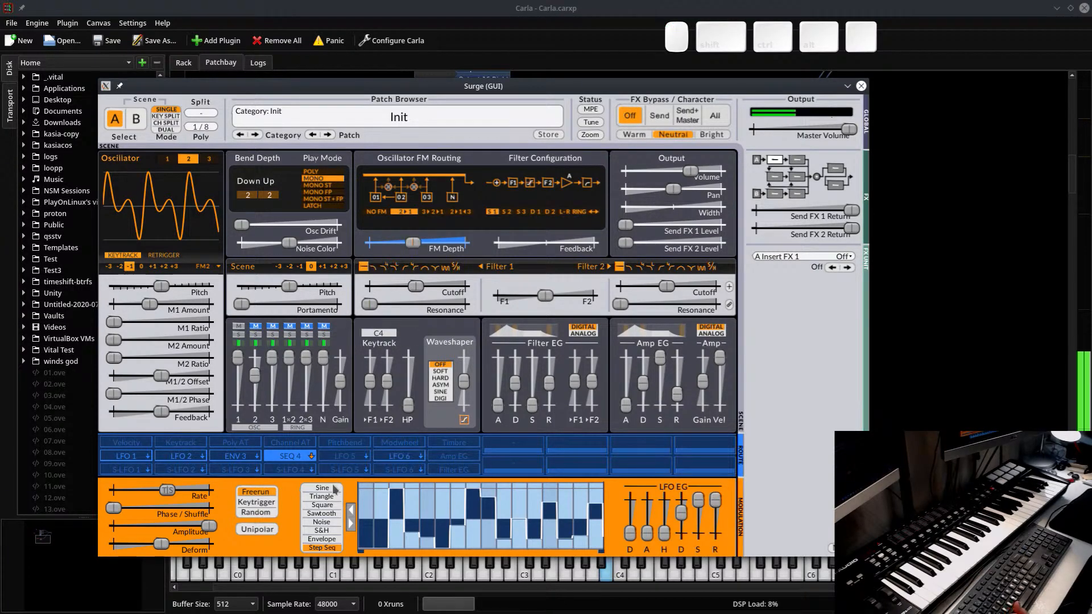
Try a 1.000 s attack on LFO 4's envelope and raise its Deform to maximum to smooth the steps
{"action": "left_click_drag", "start_coordinate": [697, 501], "coordinate": [699, 529]}
{"action": "mouse_move", "coordinate": [647, 560]}
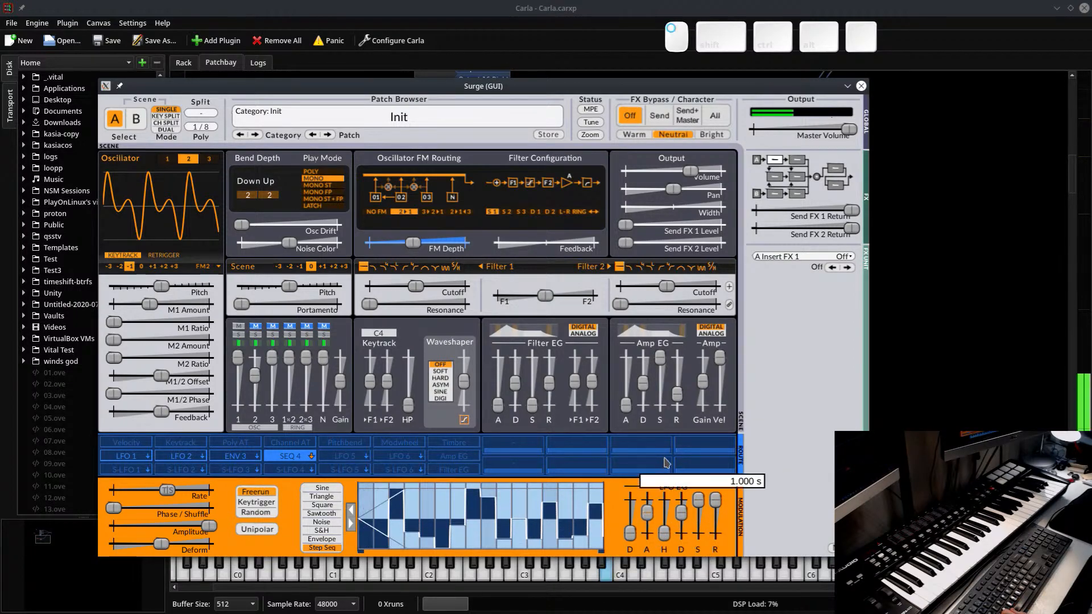
{"action": "left_click_drag", "start_coordinate": [135, 548], "coordinate": [369, 545]}
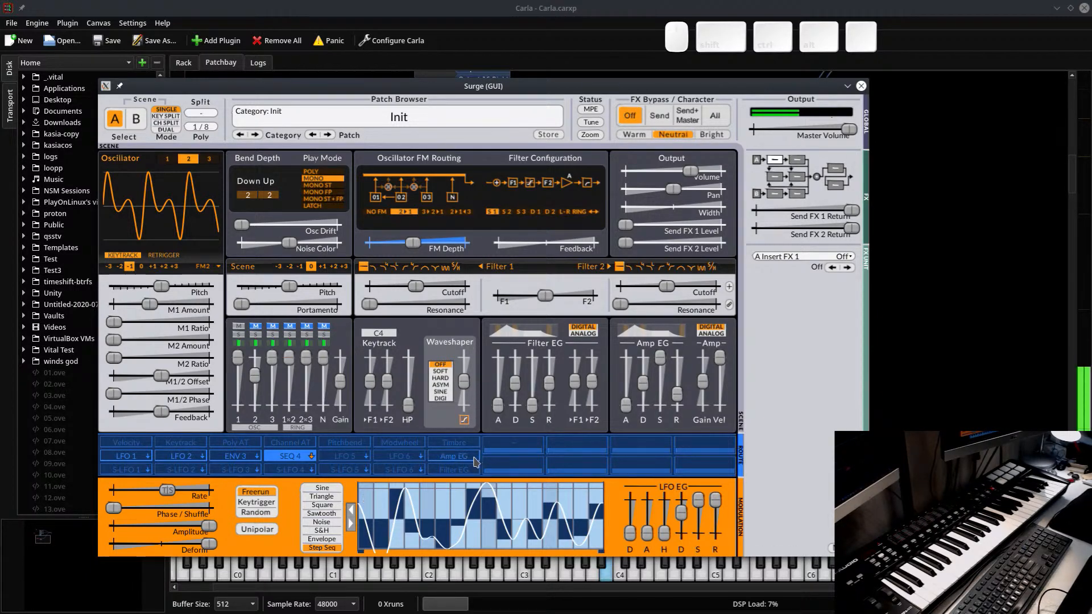
Set the Waveshaper to Soft and route LFO 5 to modulate its drive
{"action": "left_click", "coordinate": [440, 372]}
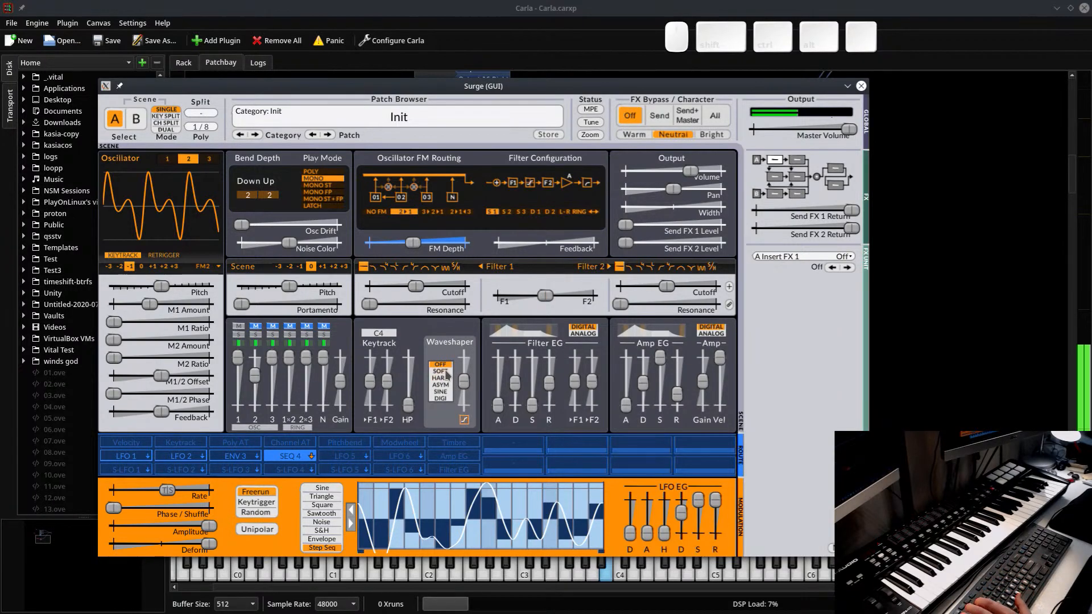
{"action": "left_click_drag", "start_coordinate": [464, 380], "coordinate": [503, 380]}
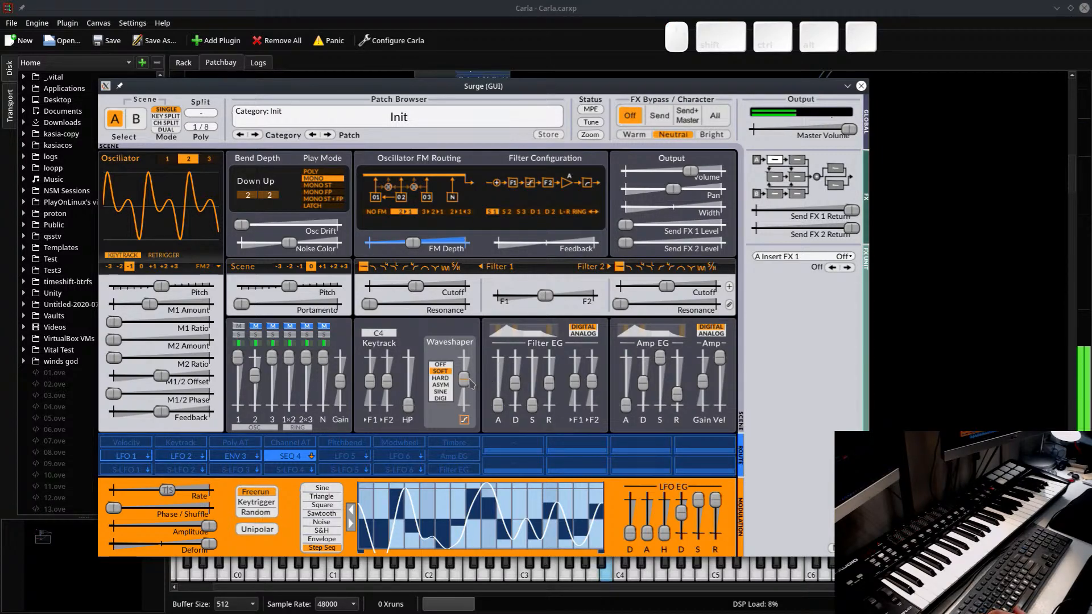
{"action": "left_click", "coordinate": [344, 458]}
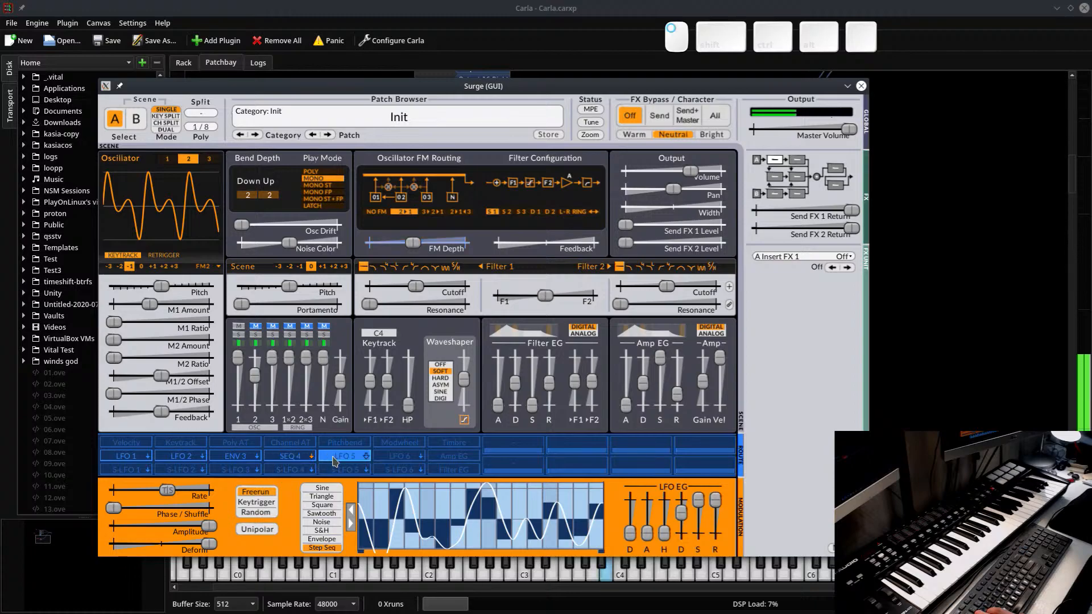
{"action": "left_click", "coordinate": [344, 458]}
{"action": "left_click_drag", "start_coordinate": [466, 380], "coordinate": [466, 370]}
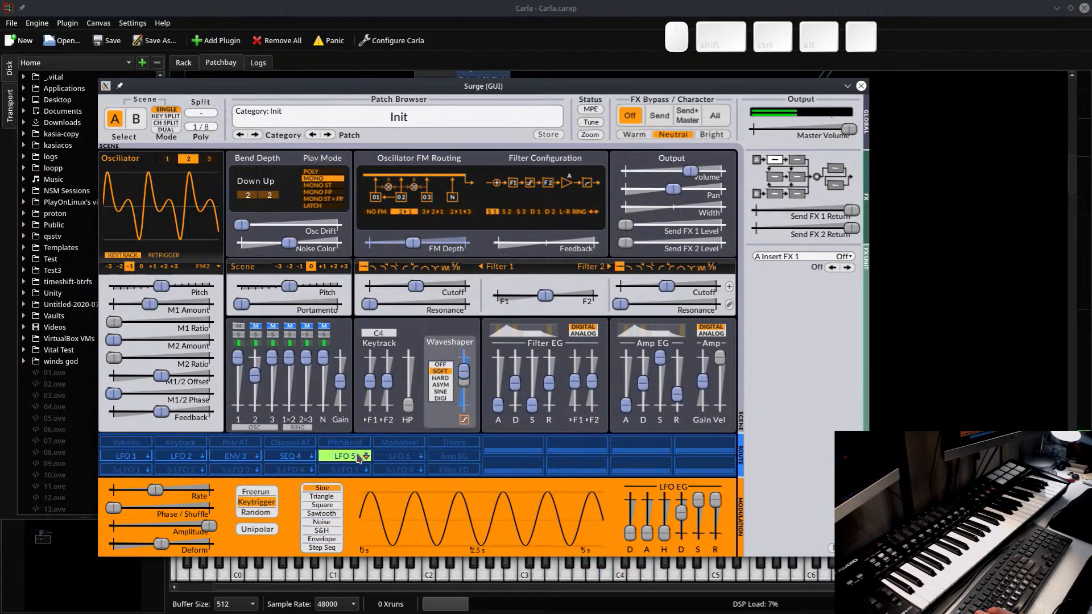
{"action": "left_click", "coordinate": [355, 457]}
Tempo-sync LFO 5's rate and slow it down slightly
{"action": "right_click", "coordinate": [195, 497]}
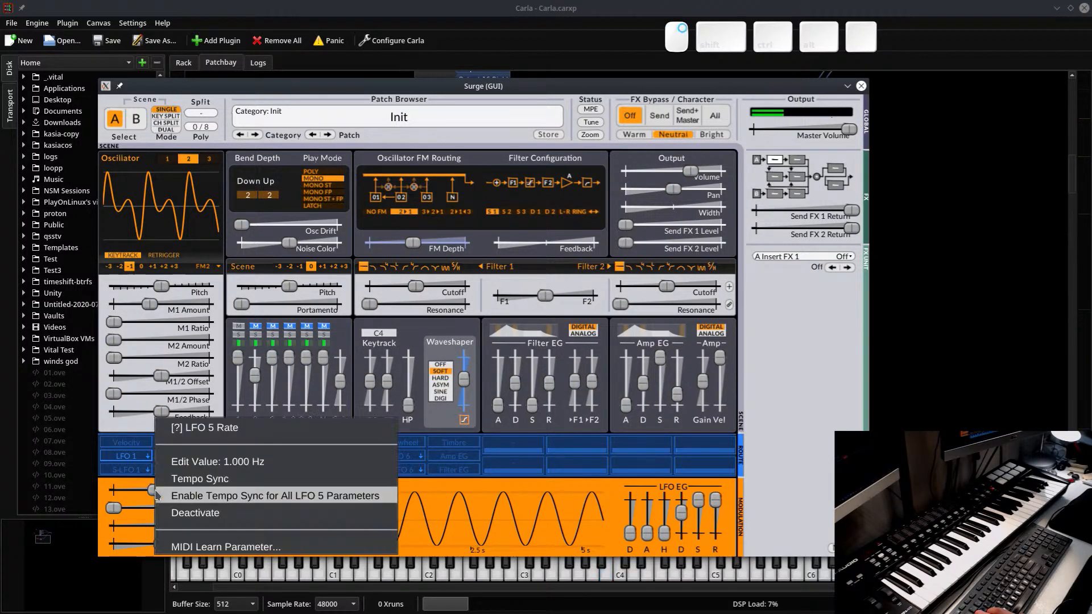
{"action": "left_click", "coordinate": [238, 481]}
{"action": "mouse_move", "coordinate": [138, 495]}
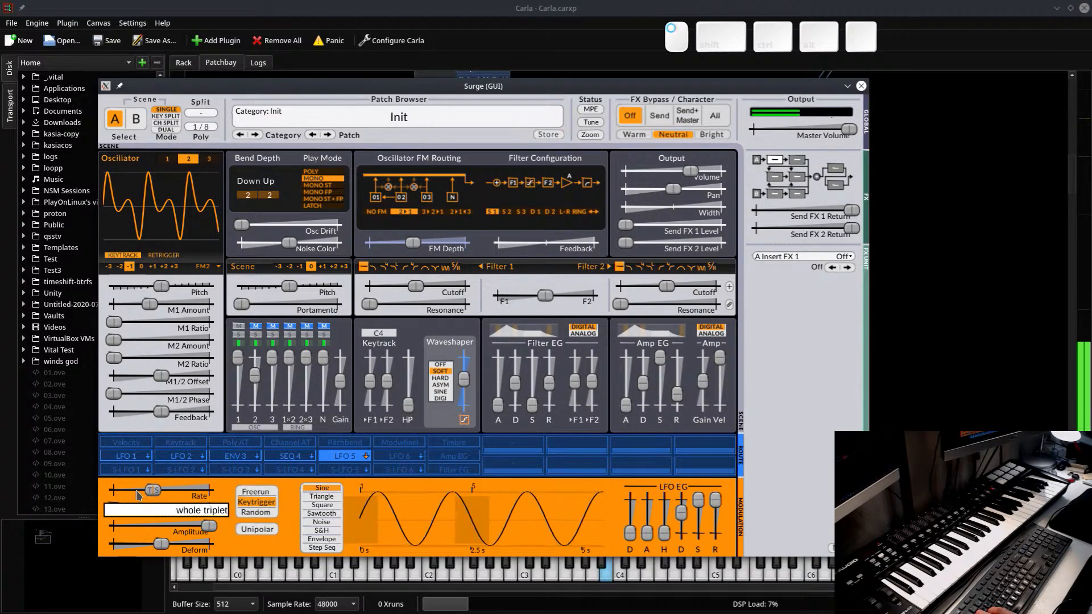
{"action": "left_click_drag", "start_coordinate": [138, 495], "coordinate": [227, 496]}
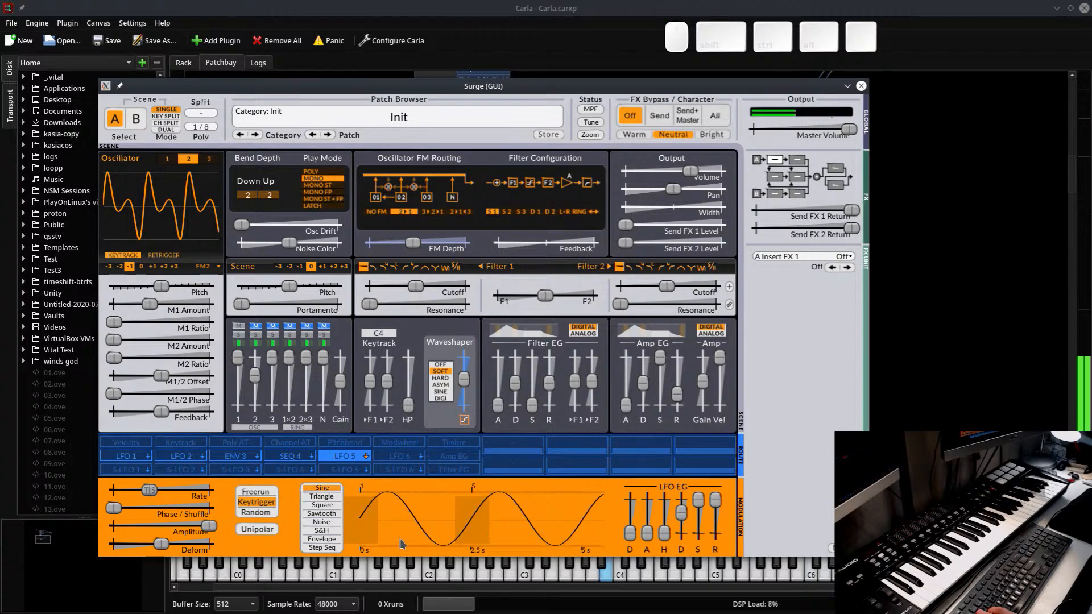
Switch LFO 5 to Step Seq, draw an irregular pattern of positive and negative steps, and raise Deform to maximum
{"action": "left_click", "coordinate": [314, 548]}
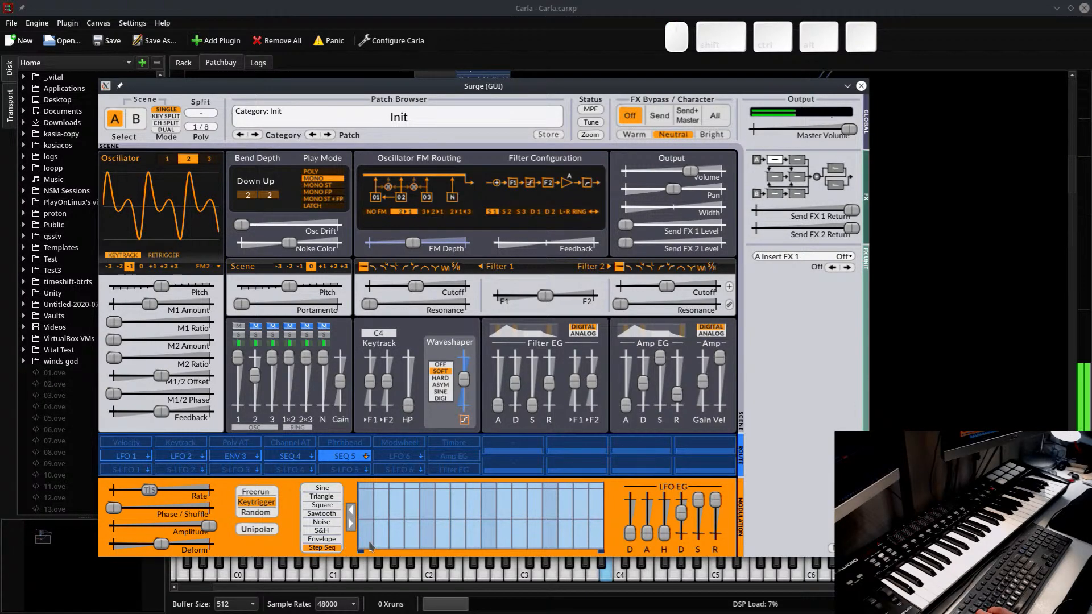
{"action": "left_click_drag", "start_coordinate": [370, 546], "coordinate": [364, 554]}
{"action": "left_click", "coordinate": [396, 519]}
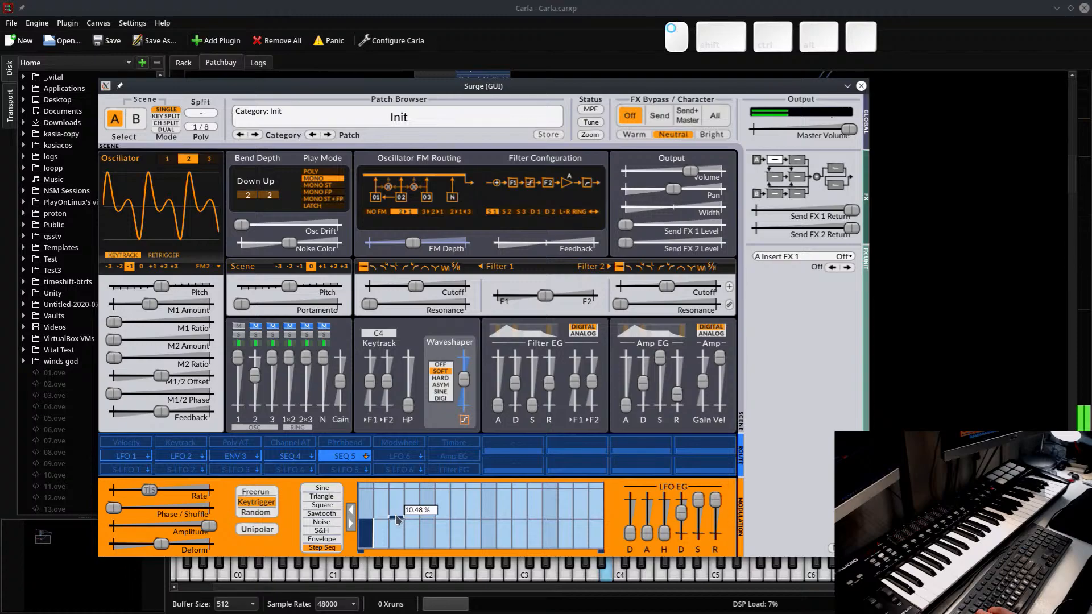
{"action": "mouse_move", "coordinate": [388, 522]}
{"action": "left_mouse_down"}
{"action": "mouse_move", "coordinate": [407, 522]}
{"action": "mouse_move", "coordinate": [423, 491]}
{"action": "mouse_move", "coordinate": [399, 491]}
{"action": "mouse_move", "coordinate": [457, 539]}
{"action": "mouse_move", "coordinate": [534, 526]}
{"action": "mouse_move", "coordinate": [564, 494]}
{"action": "mouse_move", "coordinate": [583, 509]}
{"action": "left_mouse_up"}
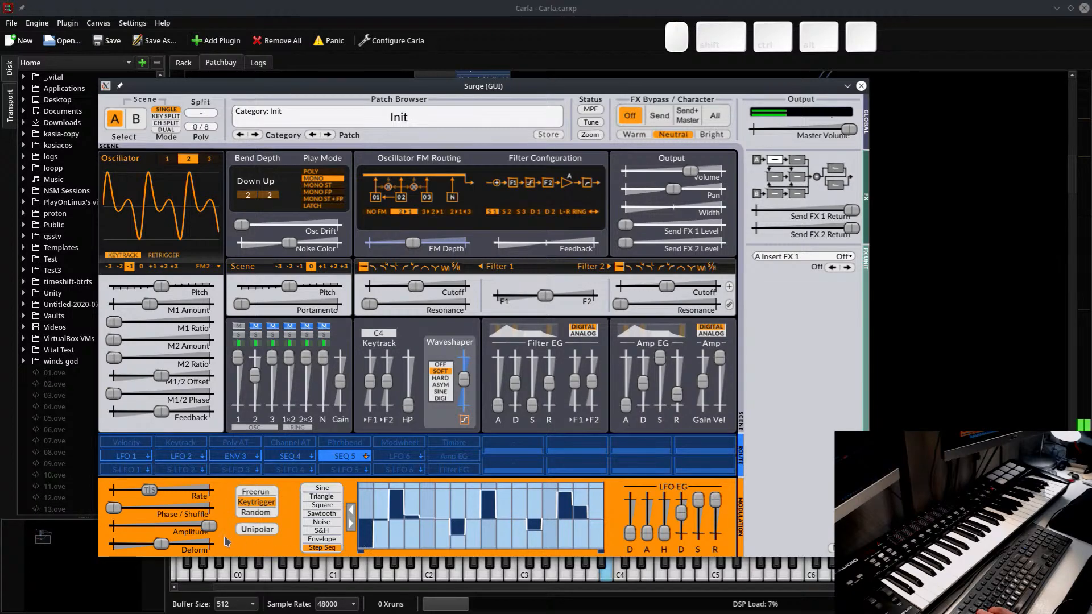
{"action": "left_click_drag", "start_coordinate": [166, 549], "coordinate": [209, 545]}
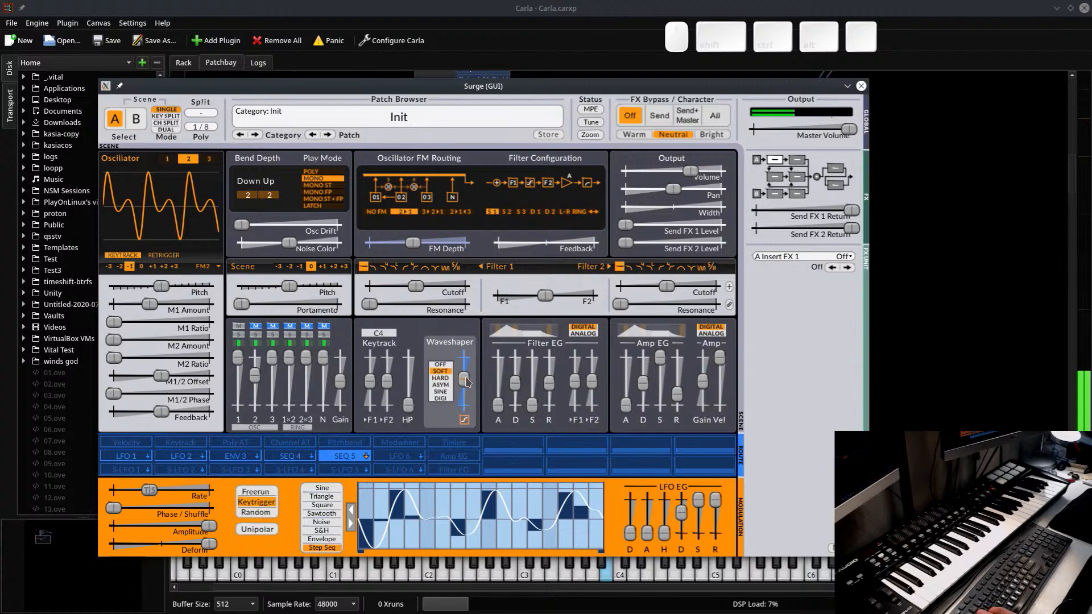
Raise the Waveshaper drive a little and slow the LFO 5 sequencer's rate slightly
{"action": "left_click_drag", "start_coordinate": [464, 378], "coordinate": [475, 363]}
{"action": "left_click_drag", "start_coordinate": [149, 492], "coordinate": [40, 500]}
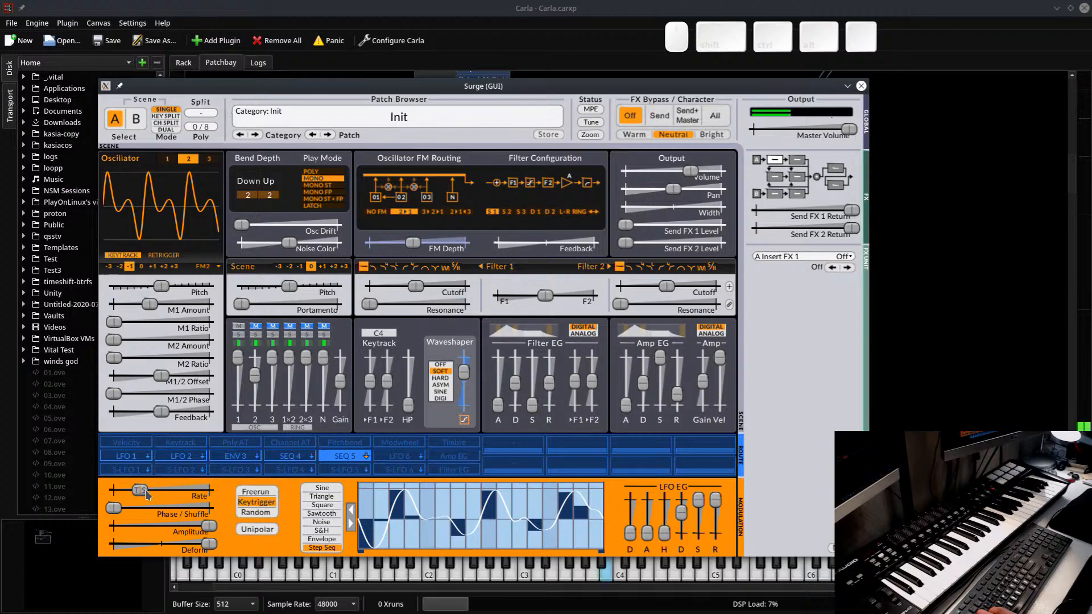
{"action": "left_click_drag", "start_coordinate": [145, 491], "coordinate": [191, 492]}
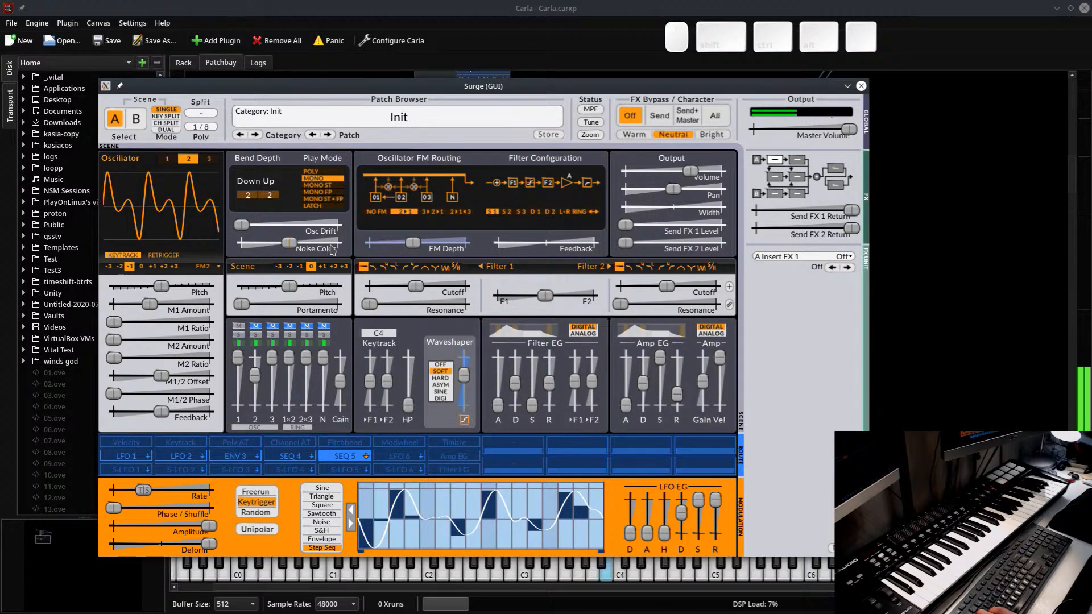
Switch the filter configuration to the wide stereo routing and reduce the noise level and the scene's output Volume
{"action": "left_click", "coordinate": [593, 211]}
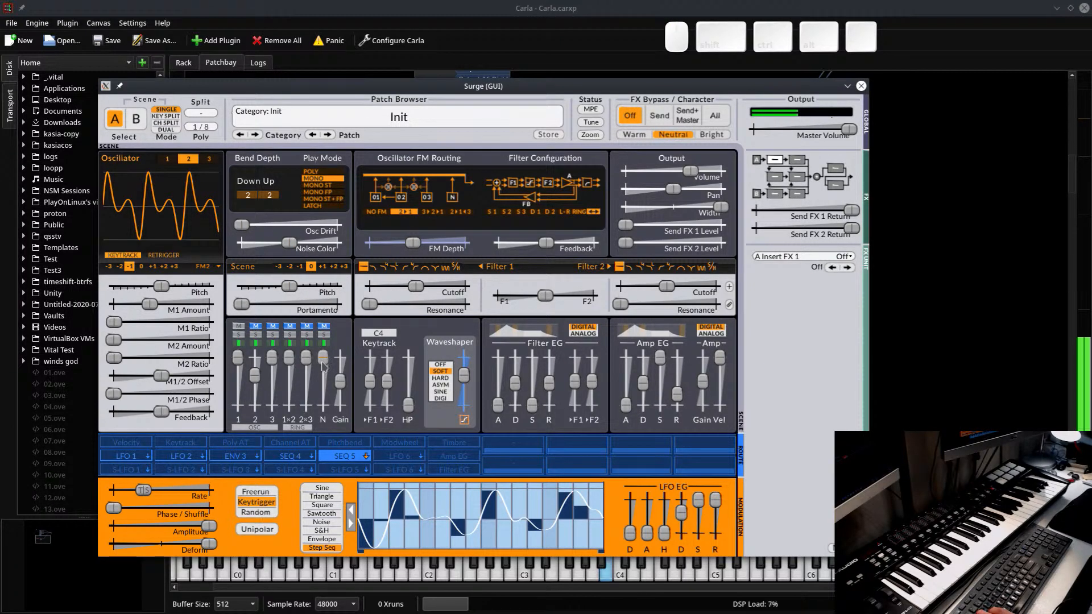
{"action": "left_click_drag", "start_coordinate": [326, 353], "coordinate": [324, 391]}
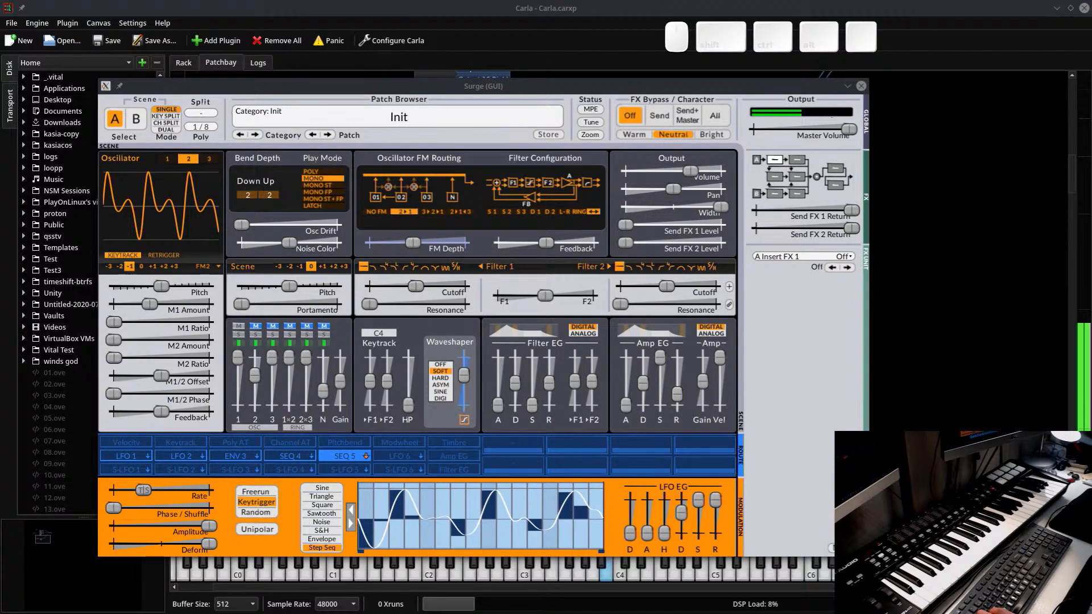
{"action": "left_click_drag", "start_coordinate": [691, 170], "coordinate": [650, 185]}
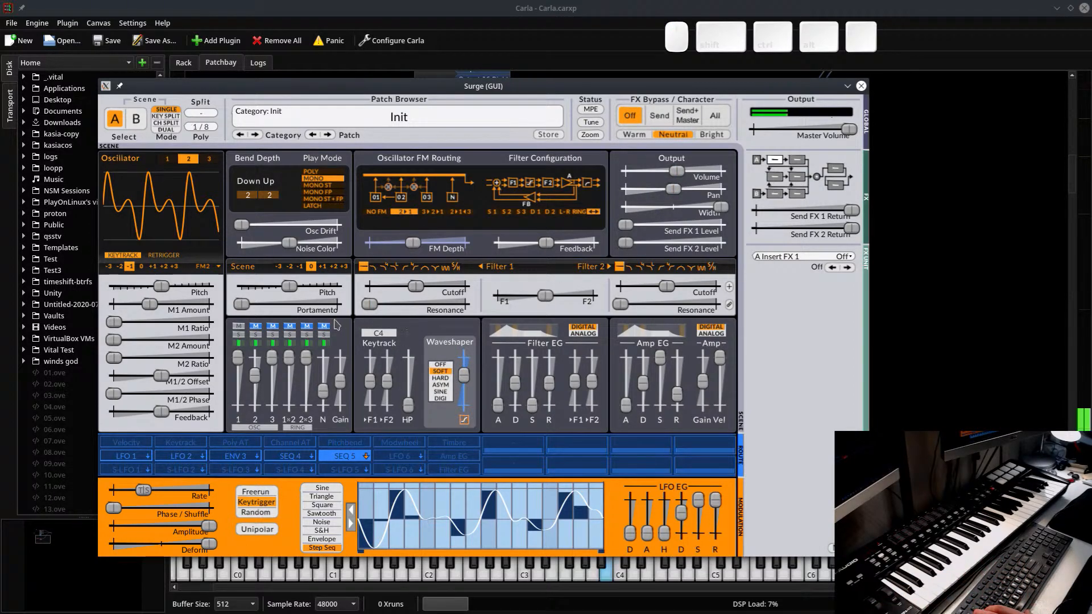
Bring the noise source into the mix at a low level and raise its Noise Color
{"action": "left_click_drag", "start_coordinate": [323, 391], "coordinate": [323, 388]}
{"action": "left_click_drag", "start_coordinate": [288, 243], "coordinate": [332, 274]}
{"action": "left_click_drag", "start_coordinate": [325, 389], "coordinate": [327, 400]}
{"action": "left_click_drag", "start_coordinate": [309, 246], "coordinate": [337, 243]}
{"action": "mouse_move", "coordinate": [323, 392]}
{"action": "left_mouse_down"}
{"action": "mouse_move", "coordinate": [342, 346]}
{"action": "mouse_move", "coordinate": [339, 384]}
{"action": "mouse_move", "coordinate": [322, 393]}
{"action": "left_mouse_up"}
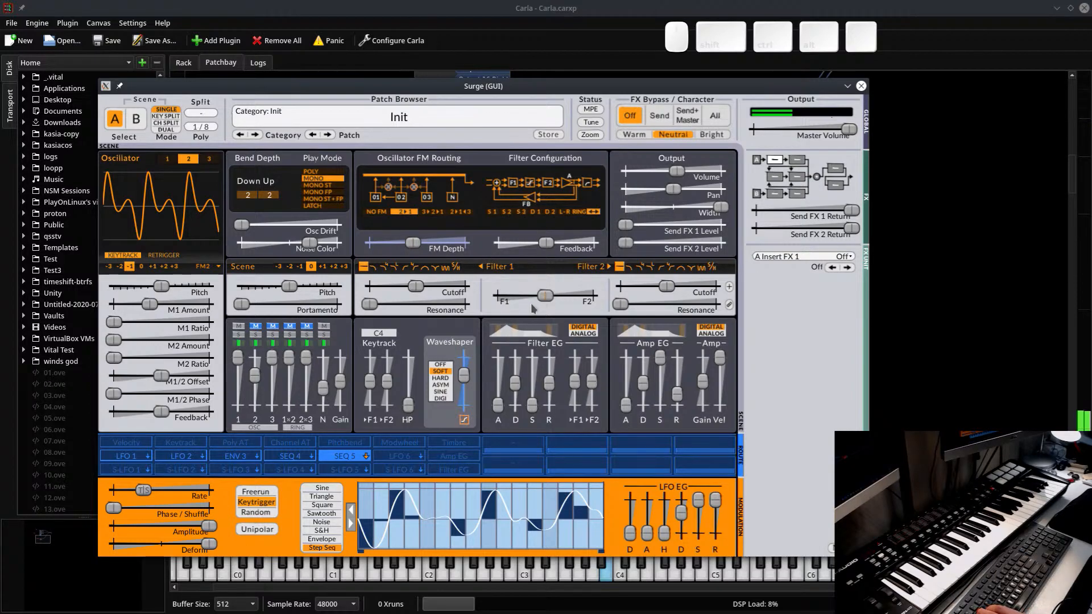
Set Filter 1 to a comb filter with more Resonance and a lower Cutoff, and modulate its Cutoff with LFO 6
{"action": "left_click", "coordinate": [445, 266]}
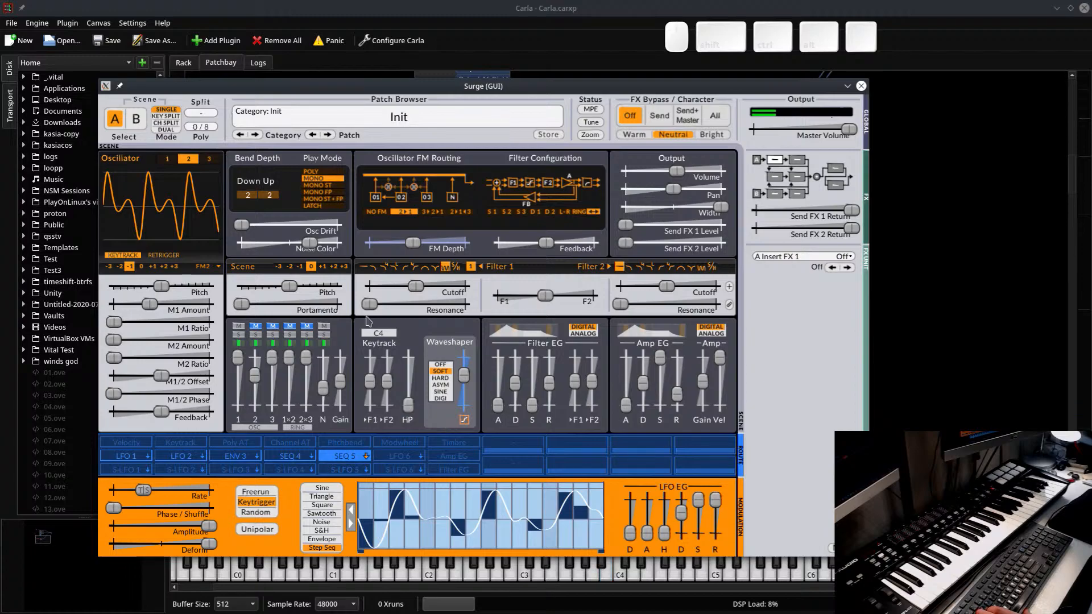
{"action": "left_click_drag", "start_coordinate": [366, 308], "coordinate": [483, 286]}
{"action": "left_click", "coordinate": [401, 456]}
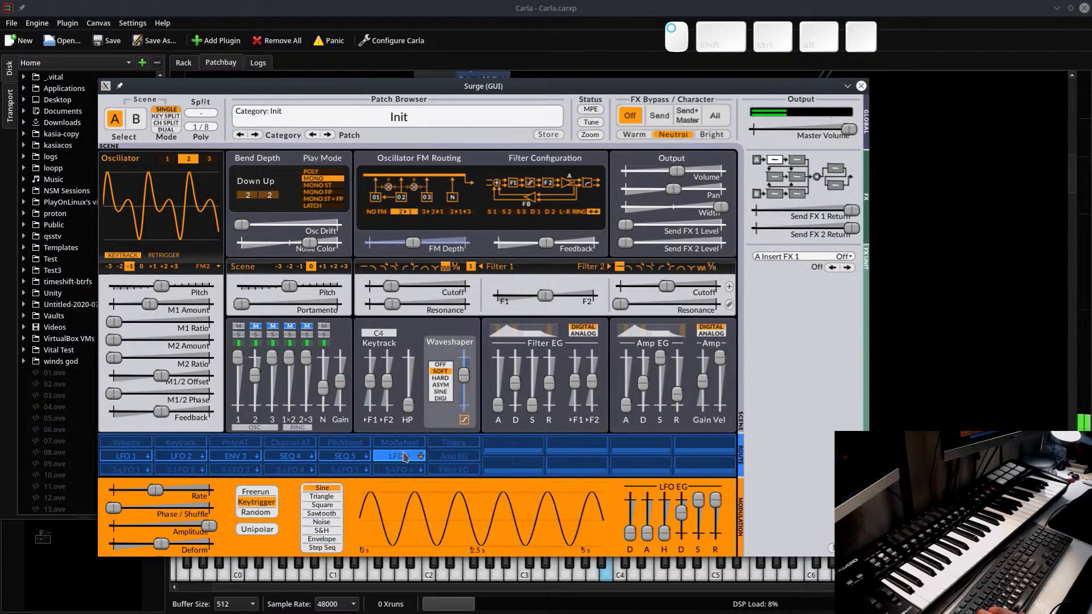
{"action": "left_click", "coordinate": [404, 457]}
{"action": "left_click_drag", "start_coordinate": [391, 286], "coordinate": [545, 302]}
{"action": "left_click", "coordinate": [399, 456]}
Switch LFO 6 to Step Seq, draw blocks of high and low steps across the pattern, and raise Deform to maximum
{"action": "left_click", "coordinate": [322, 547]}
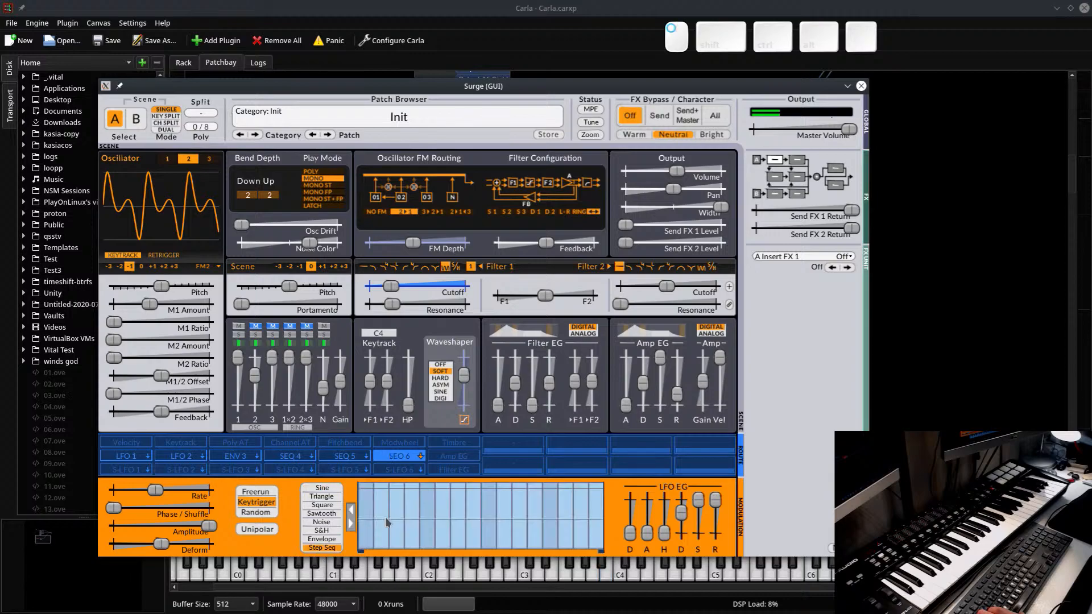
{"action": "left_click", "coordinate": [360, 490]}
{"action": "mouse_move", "coordinate": [360, 490]}
{"action": "left_mouse_down"}
{"action": "mouse_move", "coordinate": [427, 488]}
{"action": "mouse_move", "coordinate": [452, 547]}
{"action": "mouse_move", "coordinate": [495, 543]}
{"action": "left_mouse_up"}
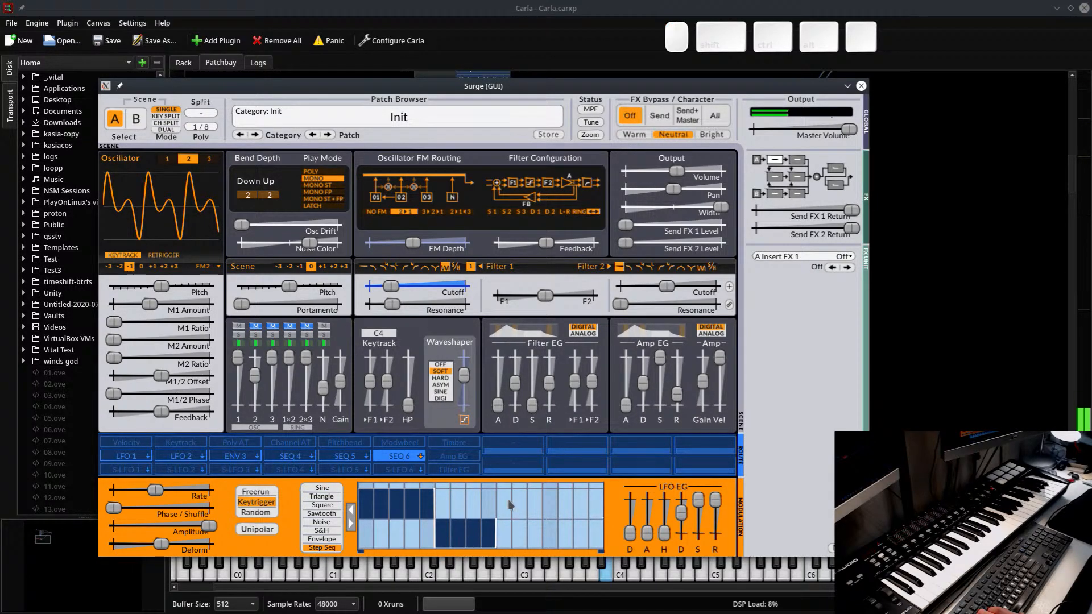
{"action": "left_click", "coordinate": [503, 489]}
{"action": "left_click", "coordinate": [535, 545]}
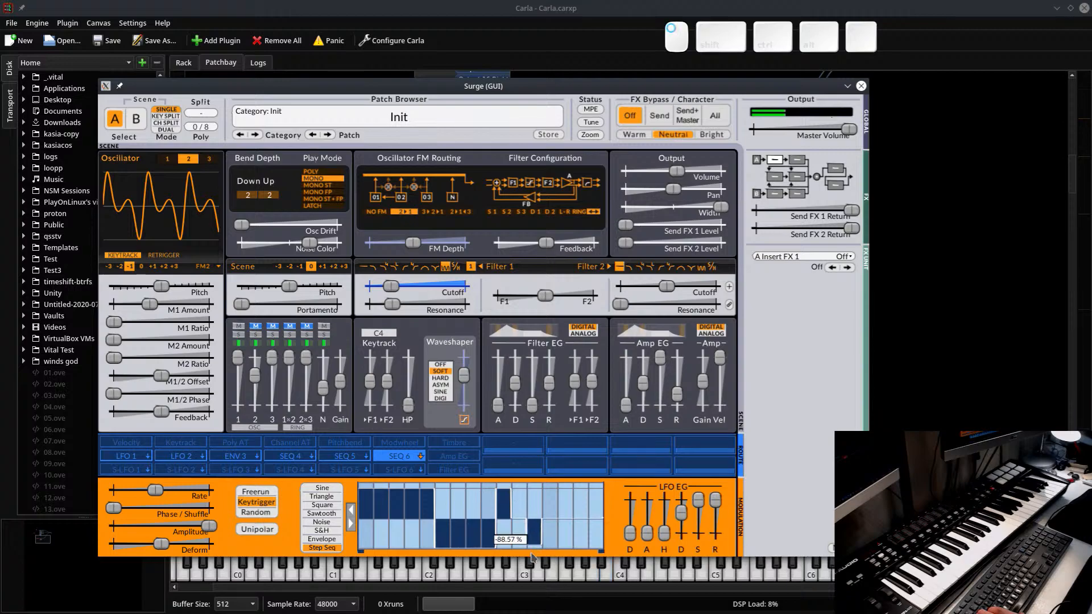
{"action": "mouse_move", "coordinate": [550, 516]}
{"action": "left_mouse_down"}
{"action": "mouse_move", "coordinate": [564, 489]}
{"action": "mouse_move", "coordinate": [583, 533]}
{"action": "mouse_move", "coordinate": [596, 533]}
{"action": "mouse_move", "coordinate": [585, 535]}
{"action": "left_mouse_up"}
{"action": "left_click", "coordinate": [562, 506]}
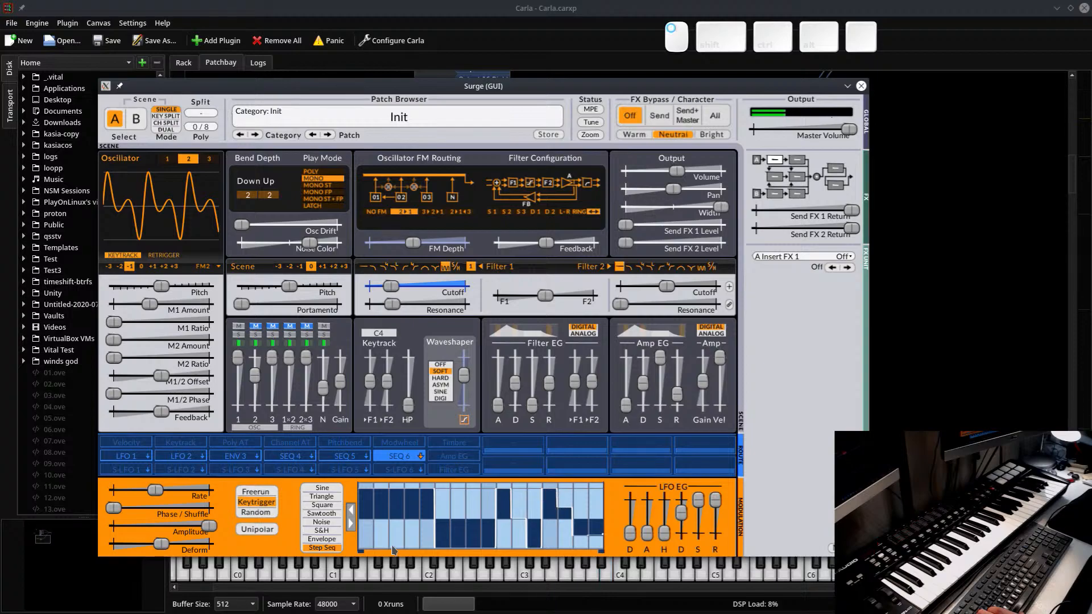
{"action": "left_click_drag", "start_coordinate": [161, 544], "coordinate": [210, 544]}
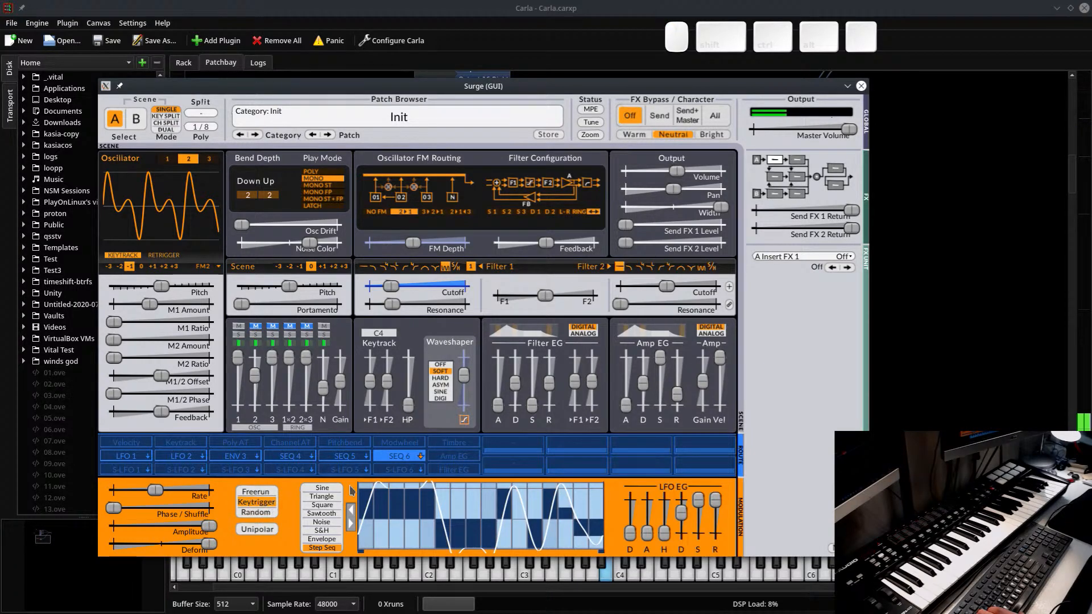
Readjust the LFO 6 sequencer's modulation of Filter 1, raise the filter's Cutoff and Resonance, and choose comb subtype 4
{"action": "left_click_drag", "start_coordinate": [397, 287], "coordinate": [397, 286]}
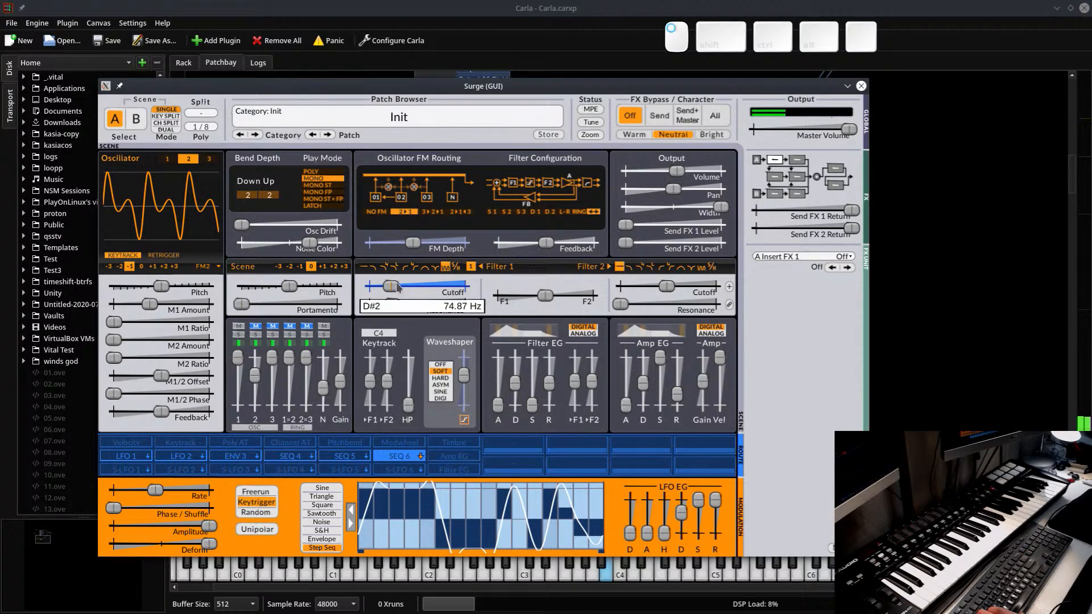
{"action": "left_click", "coordinate": [400, 456]}
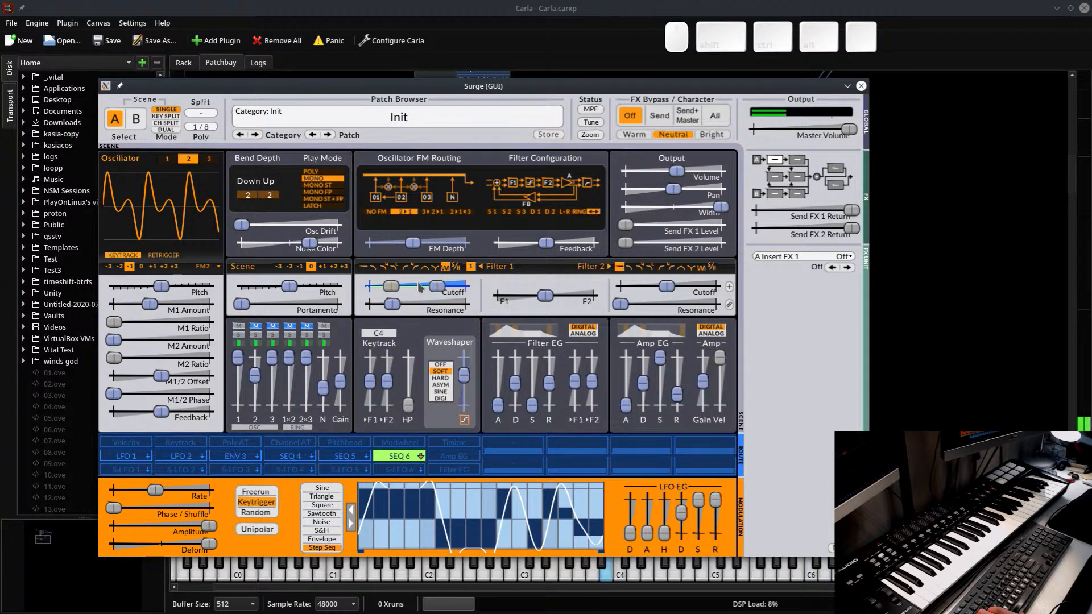
{"action": "left_click", "coordinate": [398, 457]}
{"action": "left_click_drag", "start_coordinate": [391, 287], "coordinate": [478, 306]}
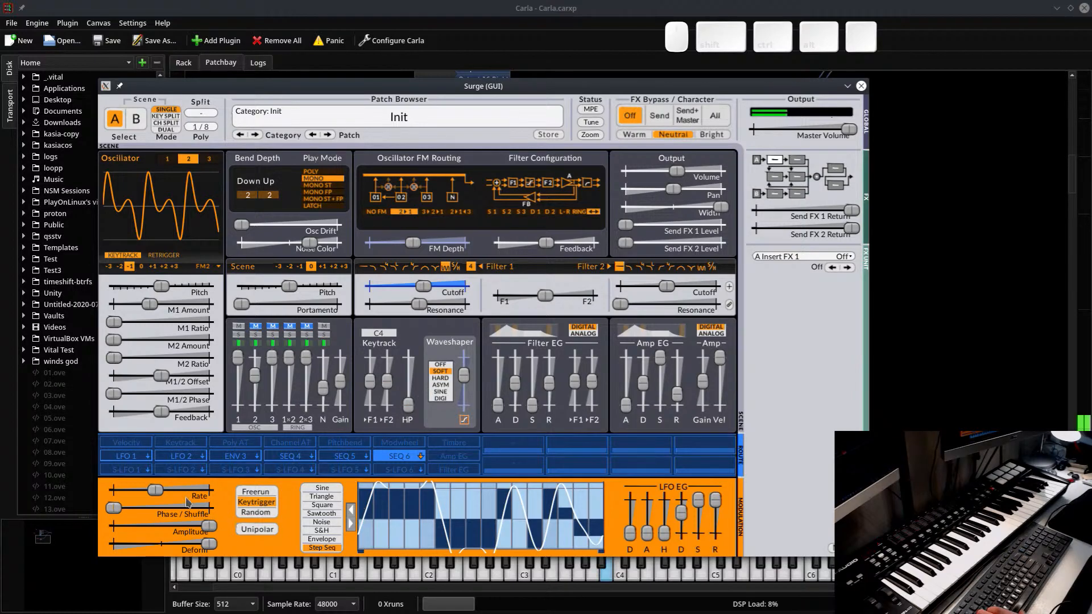
Tempo-sync the LFO 6 sequencer's rate and make it faster
{"action": "right_click", "coordinate": [155, 490]}
{"action": "left_click", "coordinate": [195, 478]}
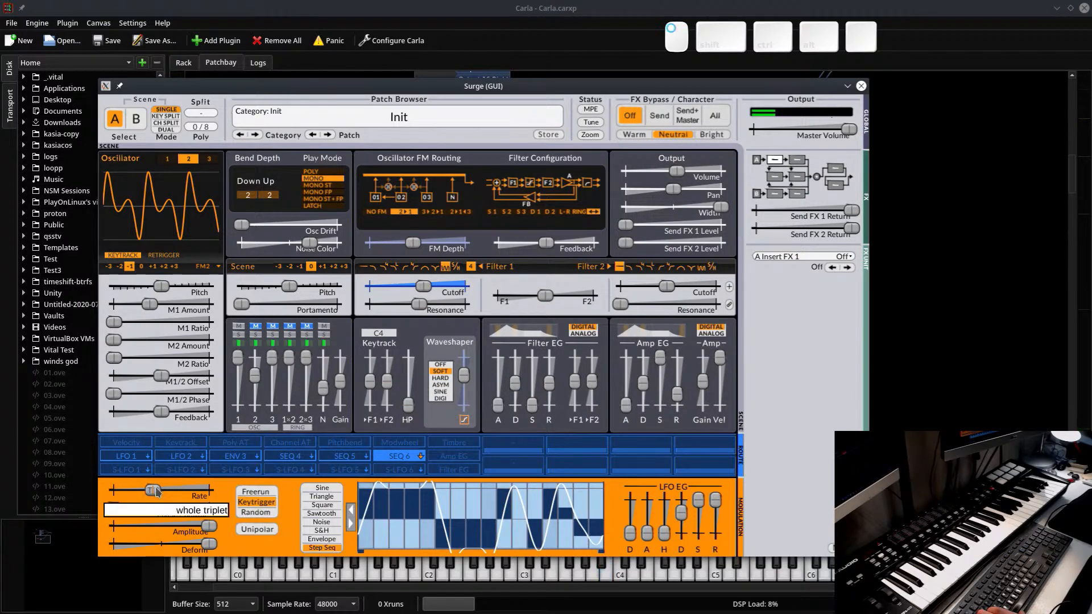
{"action": "left_click_drag", "start_coordinate": [157, 492], "coordinate": [380, 507]}
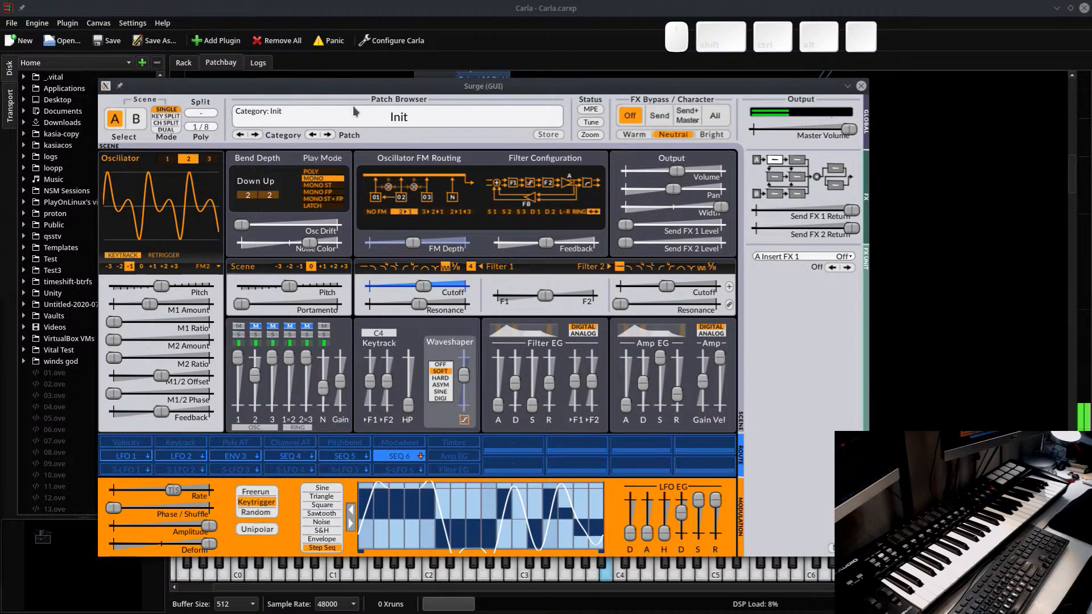
{"action": "left_click", "coordinate": [826, 99]}
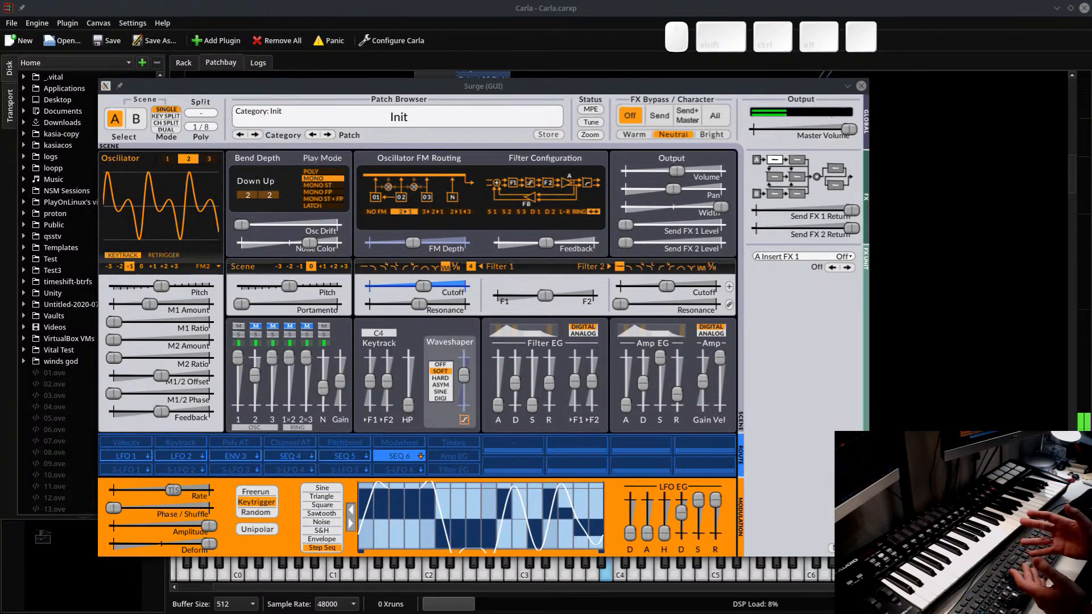
{"action": "left_click", "coordinate": [847, 5]}
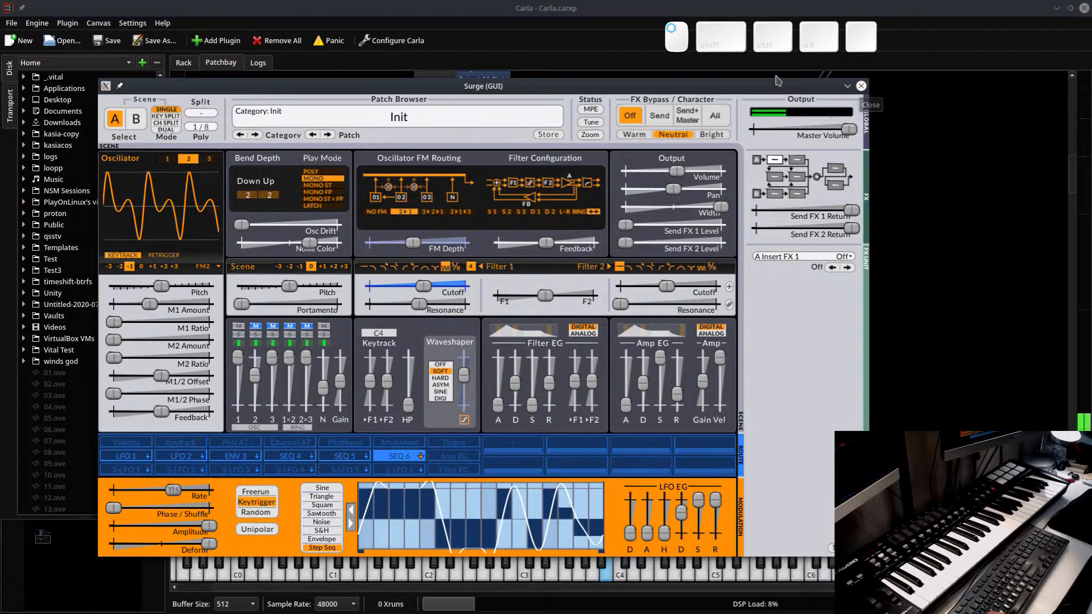
{"action": "left_click_drag", "start_coordinate": [775, 80], "coordinate": [765, 67]}
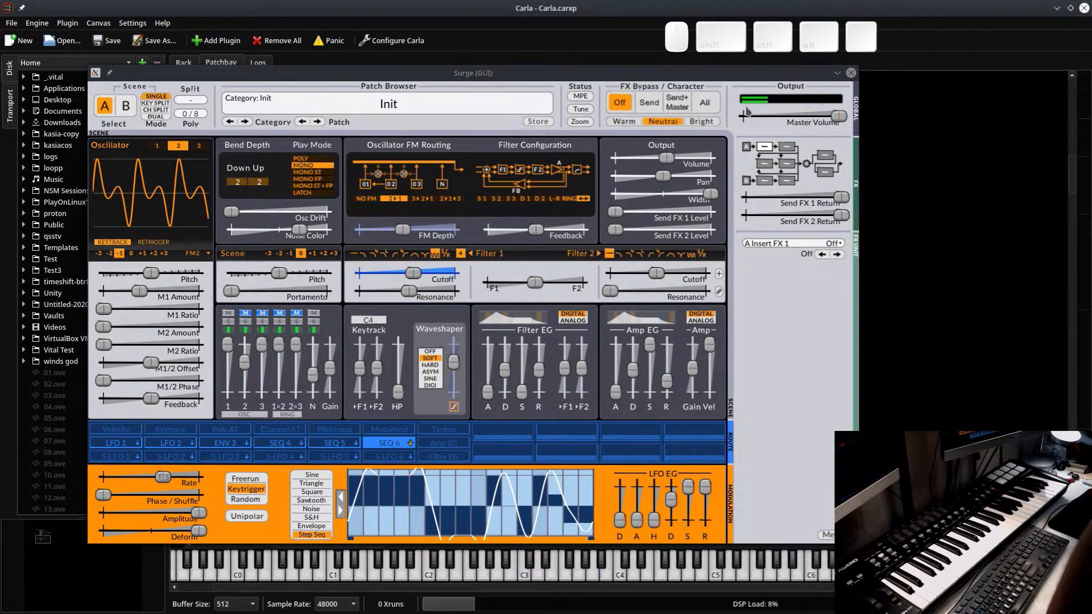
Start storing the current sound as a new patch and name it "2020-11-09 Bass"
{"action": "left_click", "coordinate": [538, 122]}
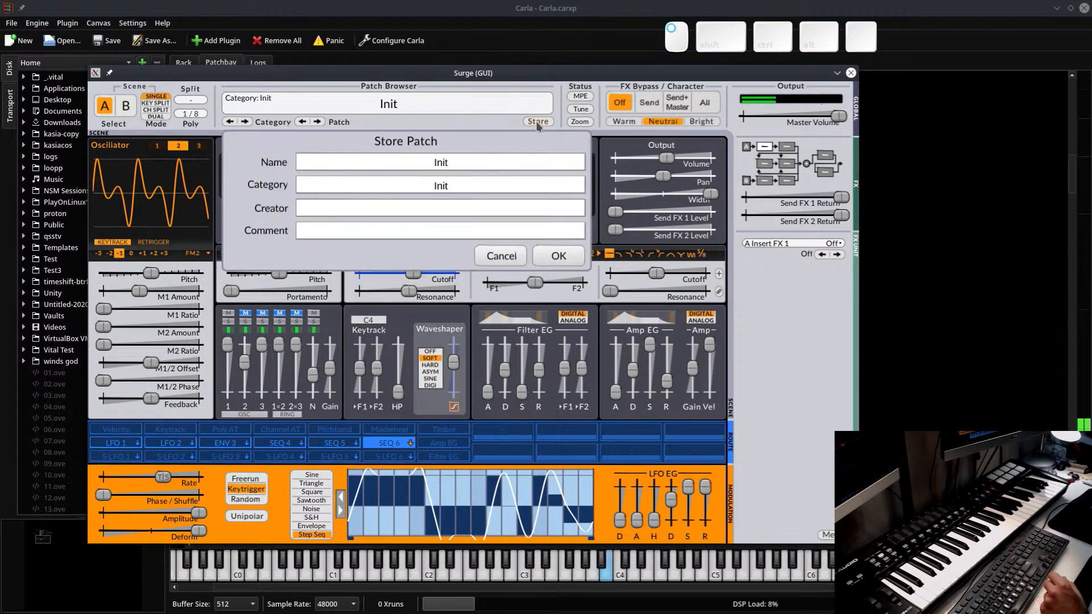
{"action": "double_click", "coordinate": [441, 162]}
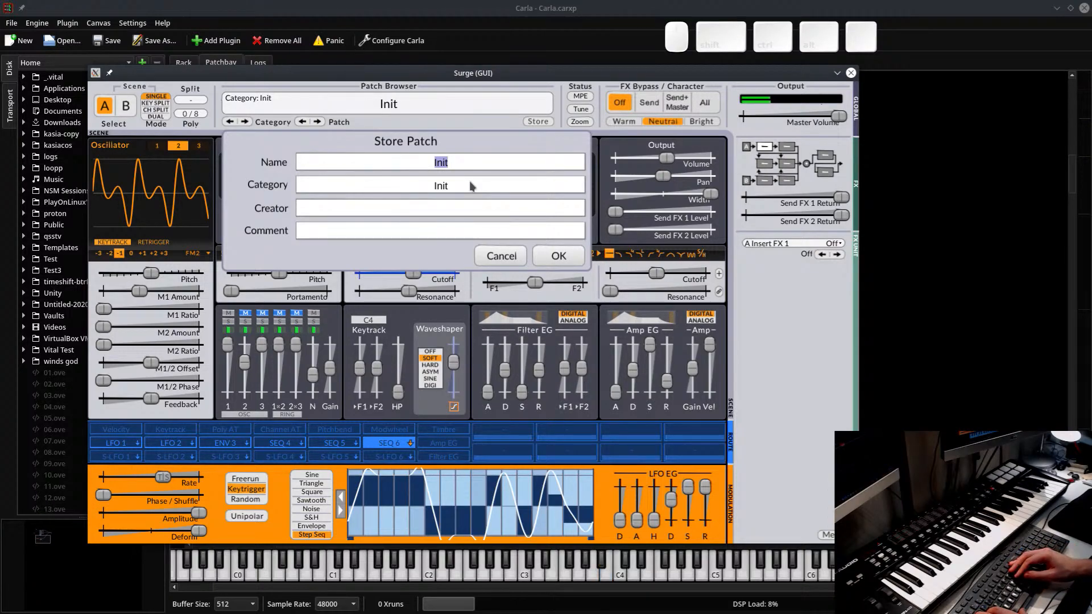
{"action": "type", "text": "2020-2"}
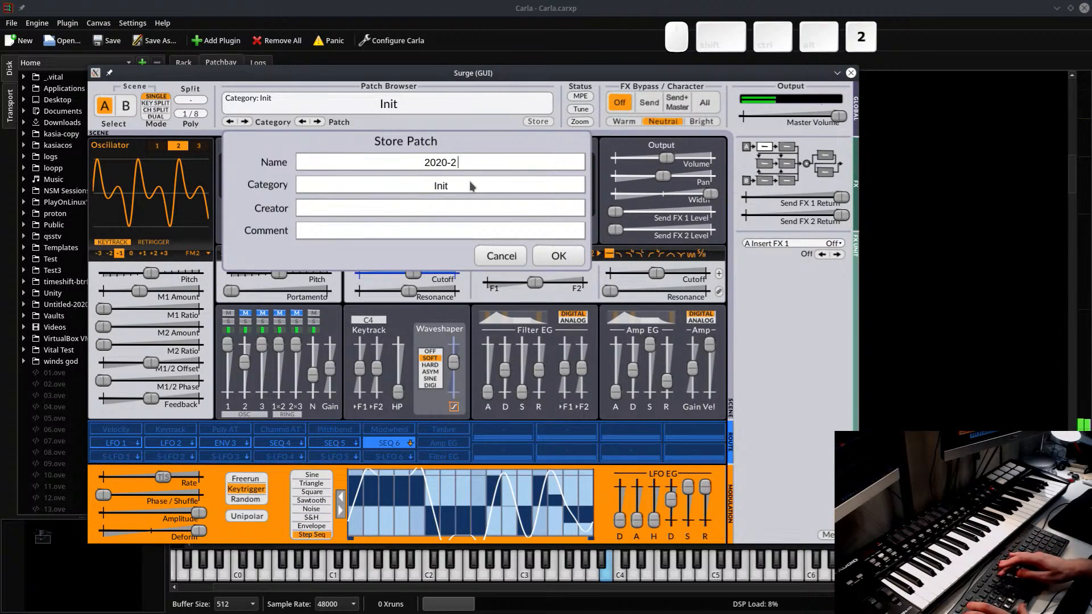
{"action": "type", "text": "0"}
{"action": "key", "text": "BackSpace"}
{"action": "key", "text": "BackSpace"}
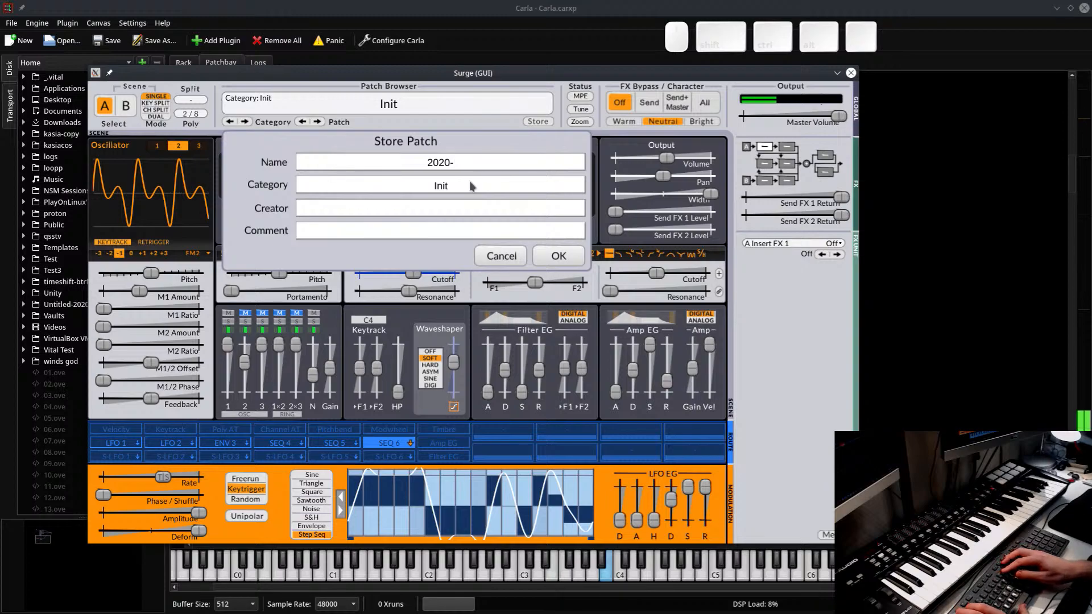
{"action": "type", "text": "11-09 Bass"}
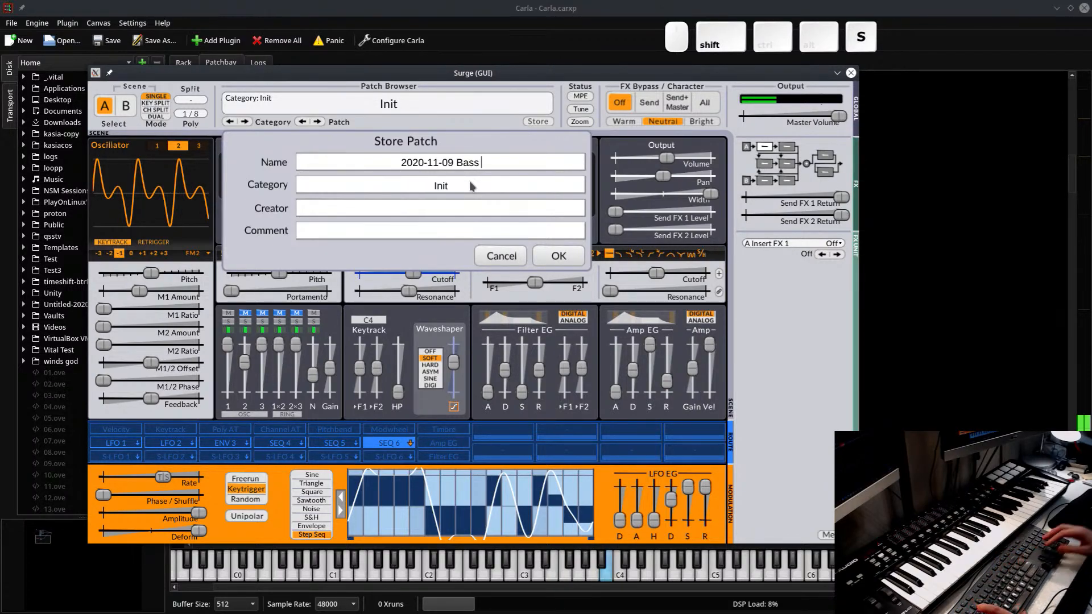
Set the patch category to Bass, fill in the creator's name, add the comment "live", and store the patch
{"action": "type", "text": "Bass"}
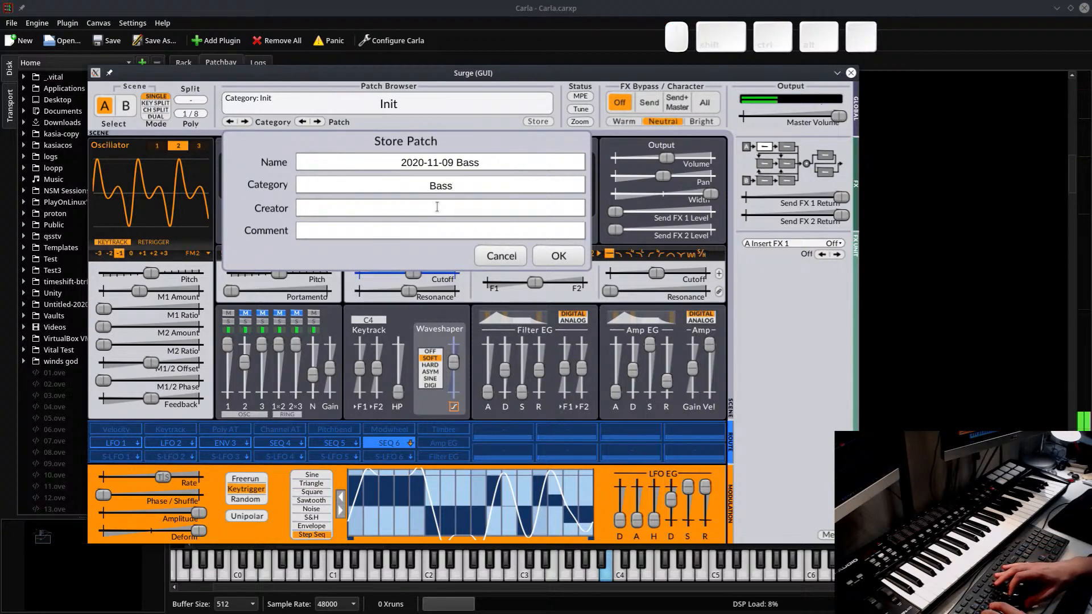
{"action": "left_click", "coordinate": [437, 207]}
{"action": "type", "text": "unfa"}
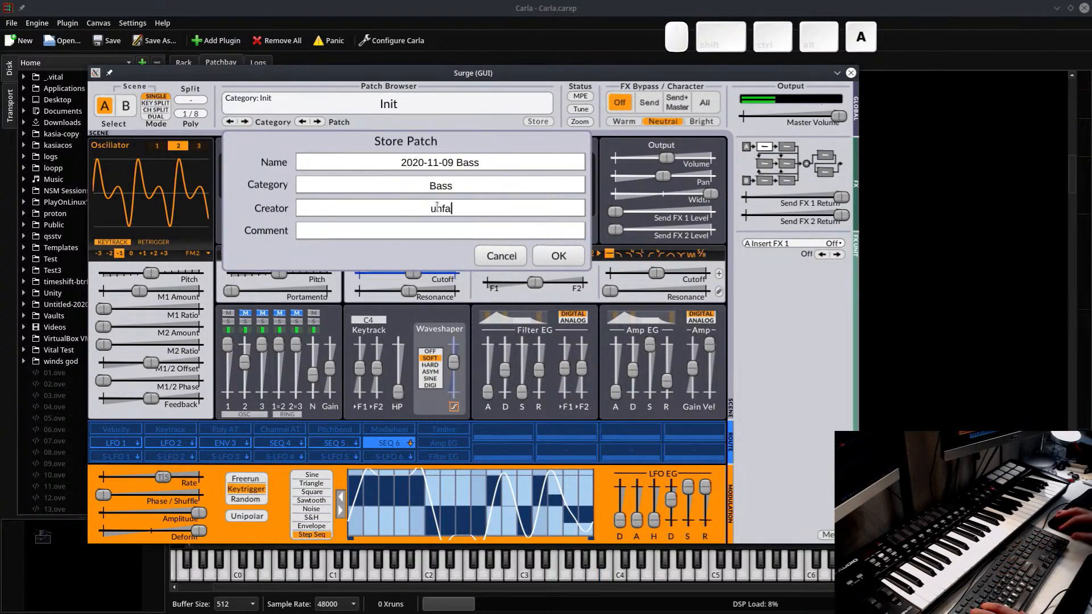
{"action": "left_click", "coordinate": [528, 235]}
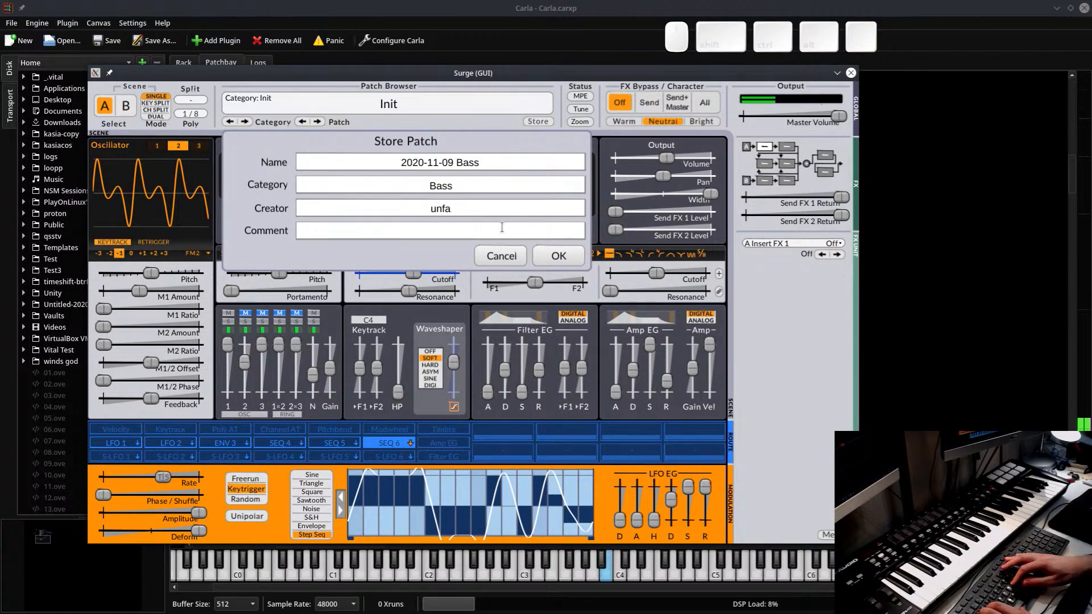
{"action": "type", "text": "live"}
{"action": "left_click", "coordinate": [558, 256]}
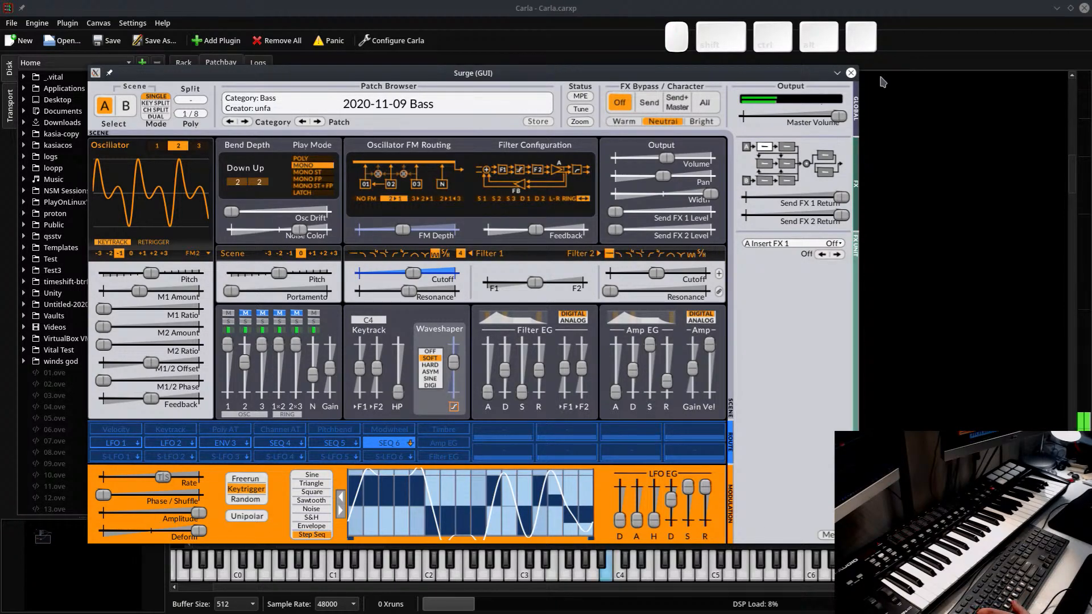
Close the Surge plugin window and switch to Giada
{"action": "left_click", "coordinate": [850, 74]}
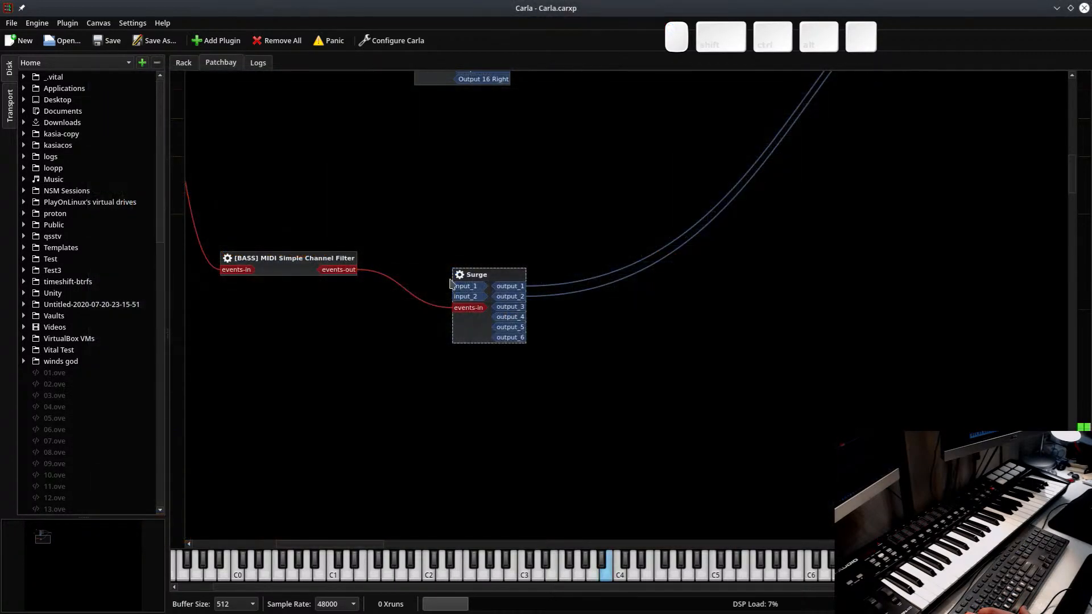
{"action": "double_click", "coordinate": [484, 279]}
{"action": "left_click_drag", "start_coordinate": [394, 72], "coordinate": [562, 64]}
{"action": "left_click", "coordinate": [932, 64]}
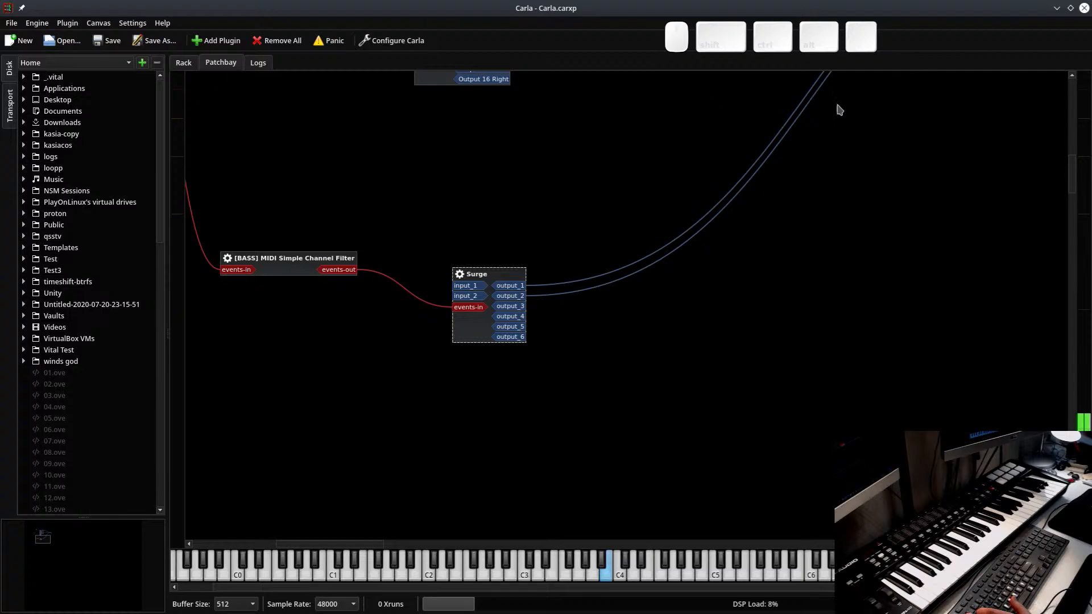
{"action": "left_click_drag", "start_coordinate": [533, 190], "coordinate": [523, 262]}
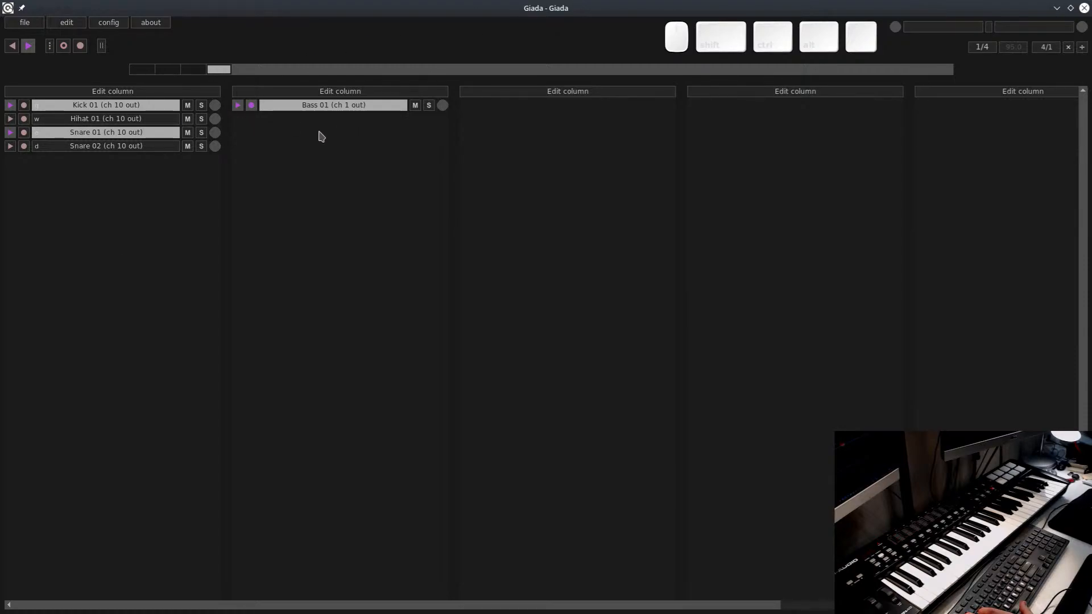
Stop playback of the Bass 01 channel
{"action": "left_click", "coordinate": [293, 110]}
{"action": "left_click", "coordinate": [282, 183]}
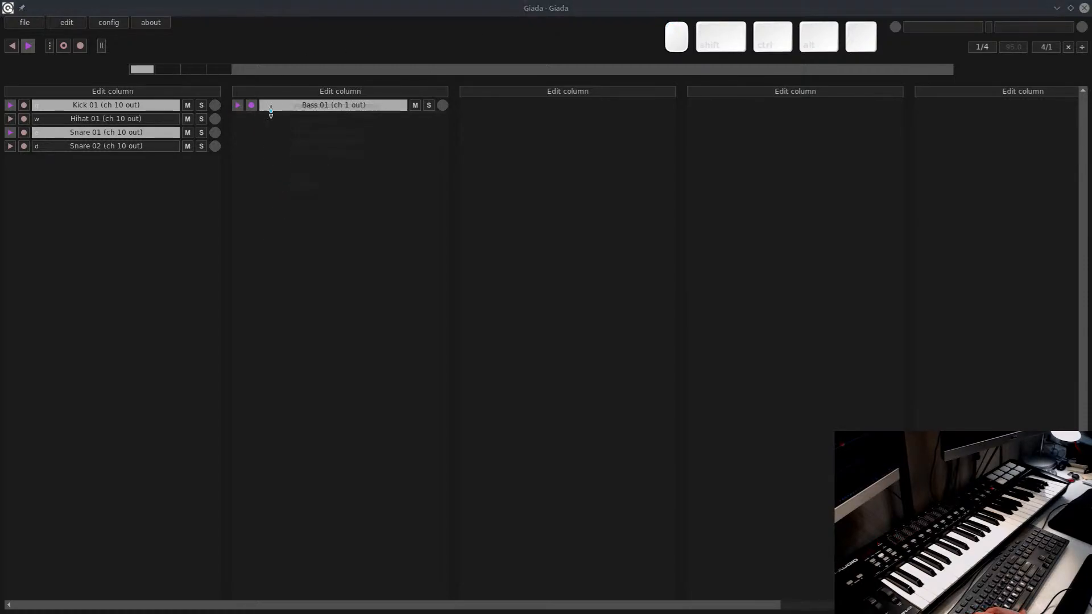
{"action": "left_click", "coordinate": [309, 108]}
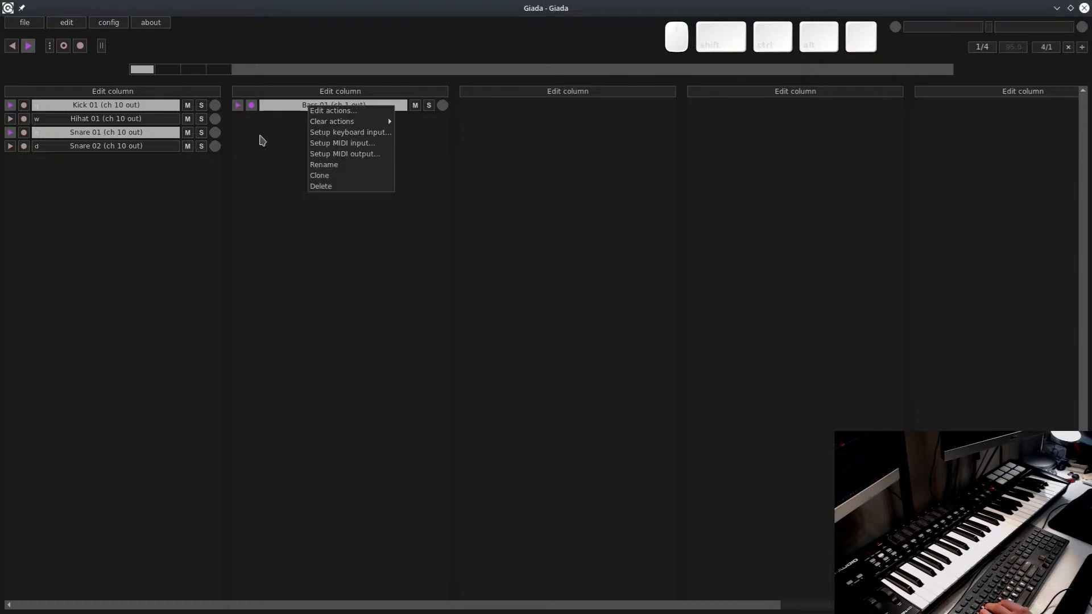
{"action": "left_click", "coordinate": [239, 107]}
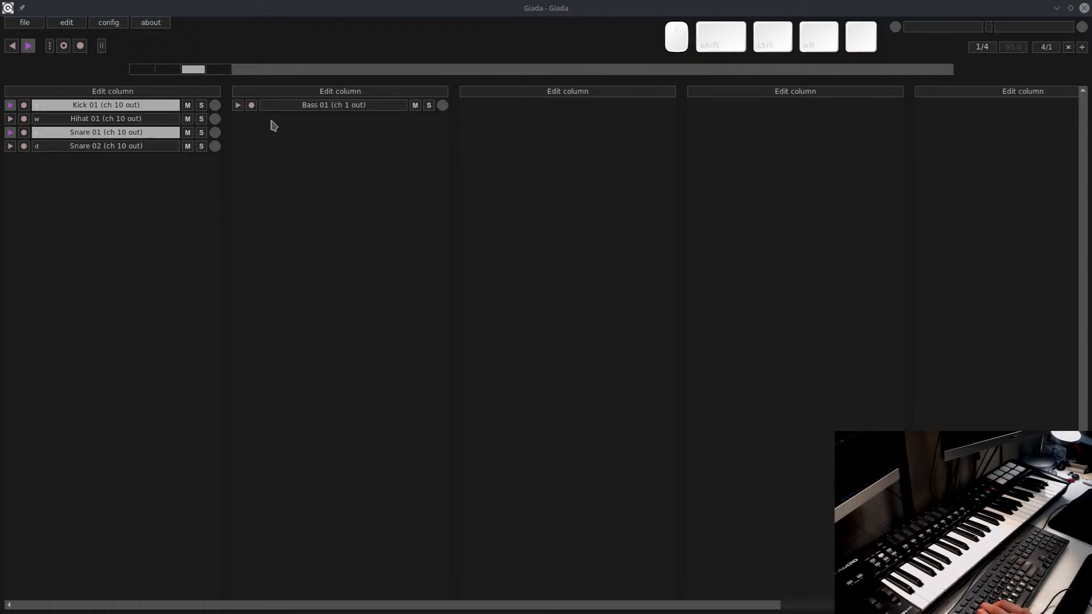
{"action": "left_click", "coordinate": [238, 106]}
Add a MIDI channel below Bass 01 and open its action editor
{"action": "left_click", "coordinate": [299, 95]}
{"action": "left_click", "coordinate": [347, 110]}
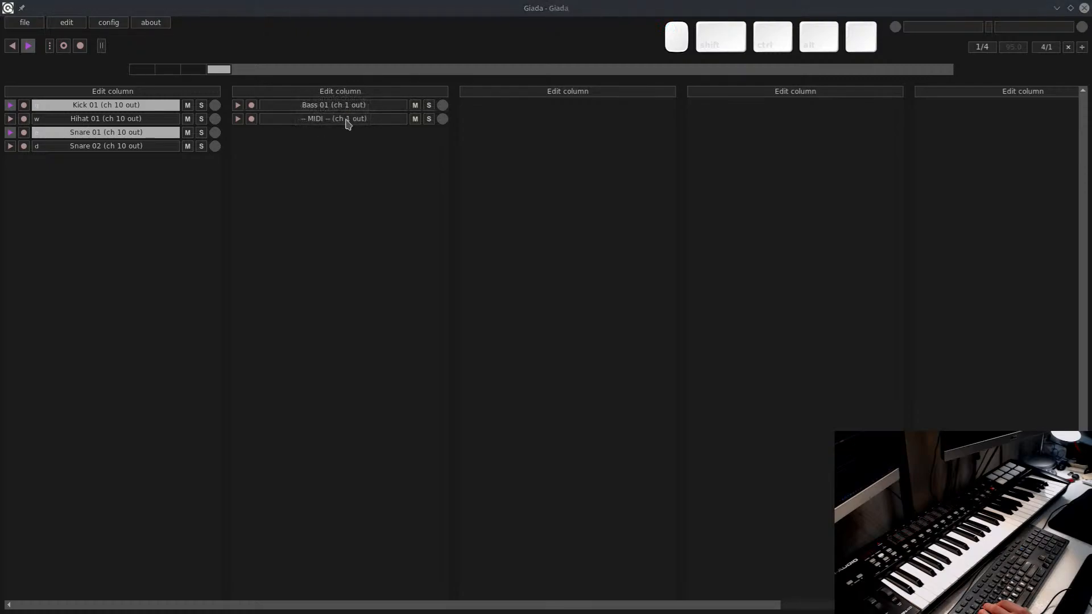
{"action": "left_click", "coordinate": [343, 119]}
{"action": "left_click", "coordinate": [353, 126]}
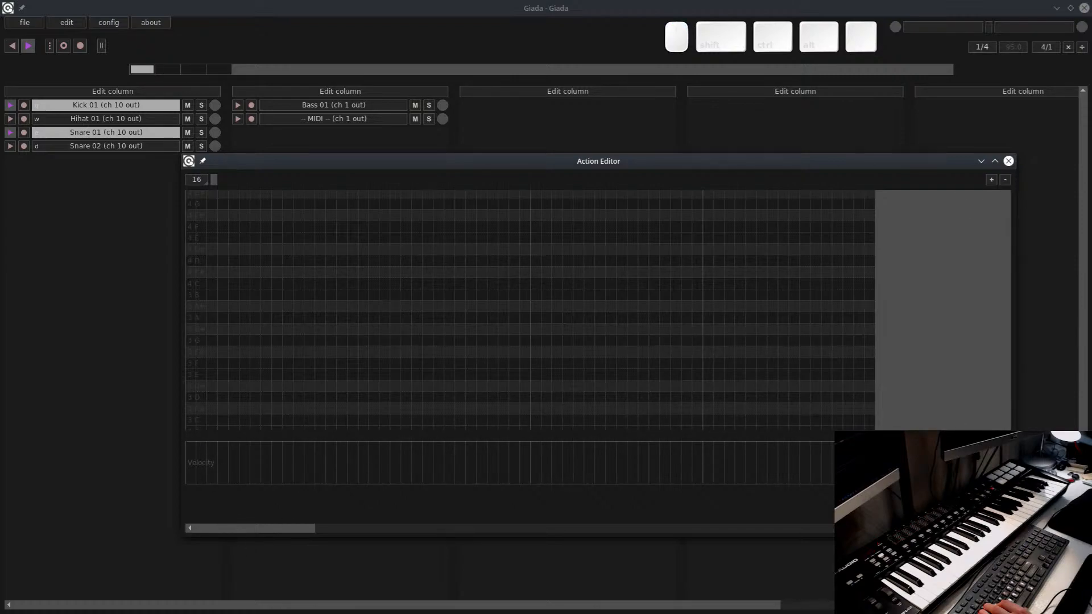
Enlarge the velocity lane, try placing a note on a low row and delete it, and close the action editor
{"action": "left_click_drag", "start_coordinate": [207, 485], "coordinate": [208, 512]}
{"action": "key", "text": "c"}
{"action": "key", "text": "a"}
{"action": "left_click", "coordinate": [234, 409]}
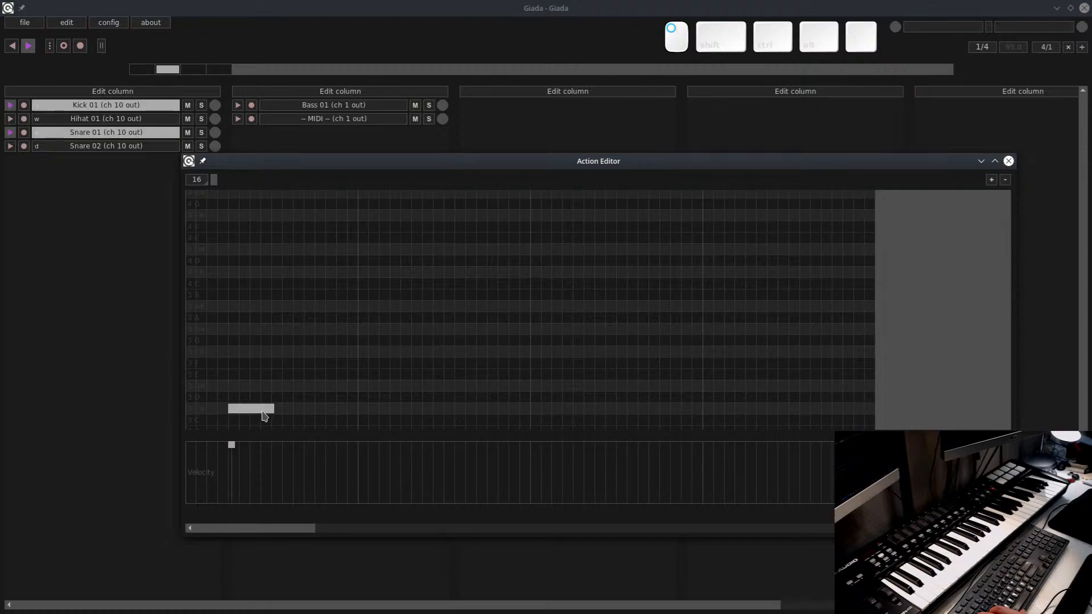
{"action": "right_click", "coordinate": [262, 411]}
{"action": "left_click", "coordinate": [1008, 161]}
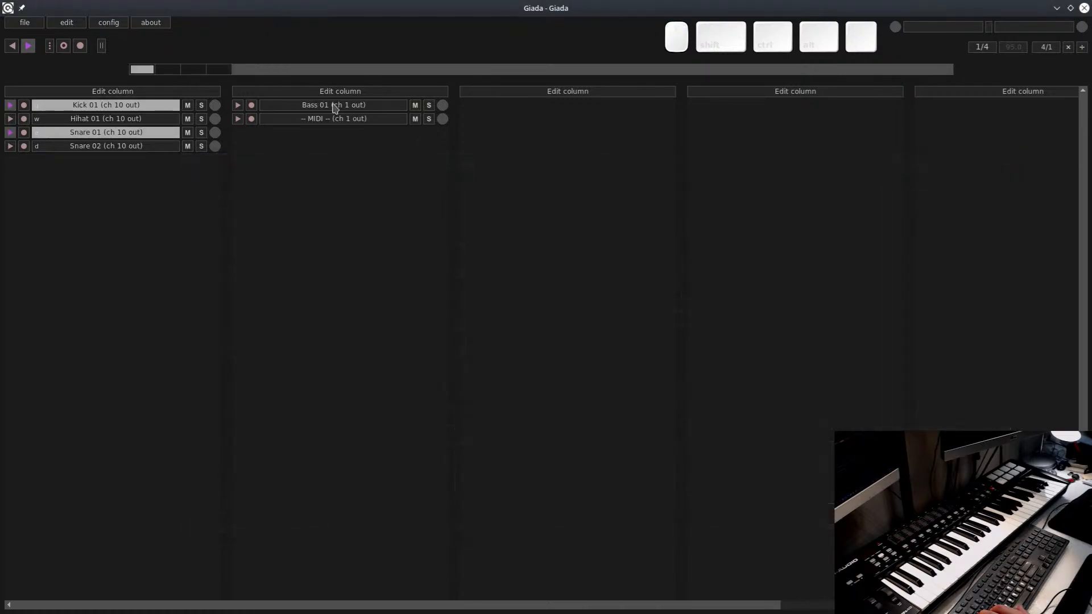
Record a test take of actions into the unnamed MIDI channel and open its action editor
{"action": "left_click", "coordinate": [63, 48]}
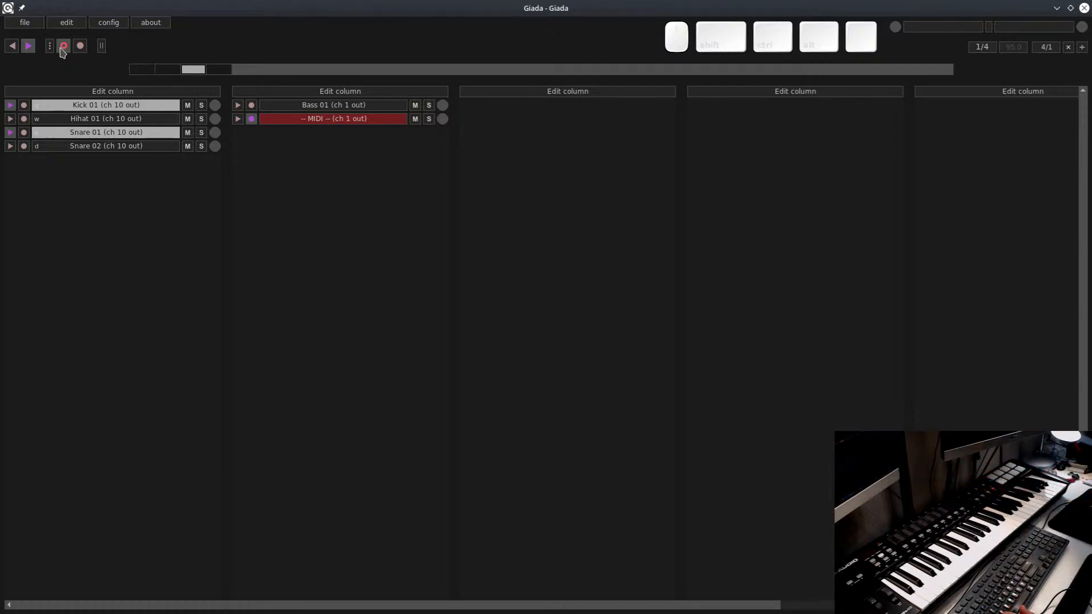
{"action": "left_click", "coordinate": [63, 47]}
{"action": "left_click", "coordinate": [344, 124]}
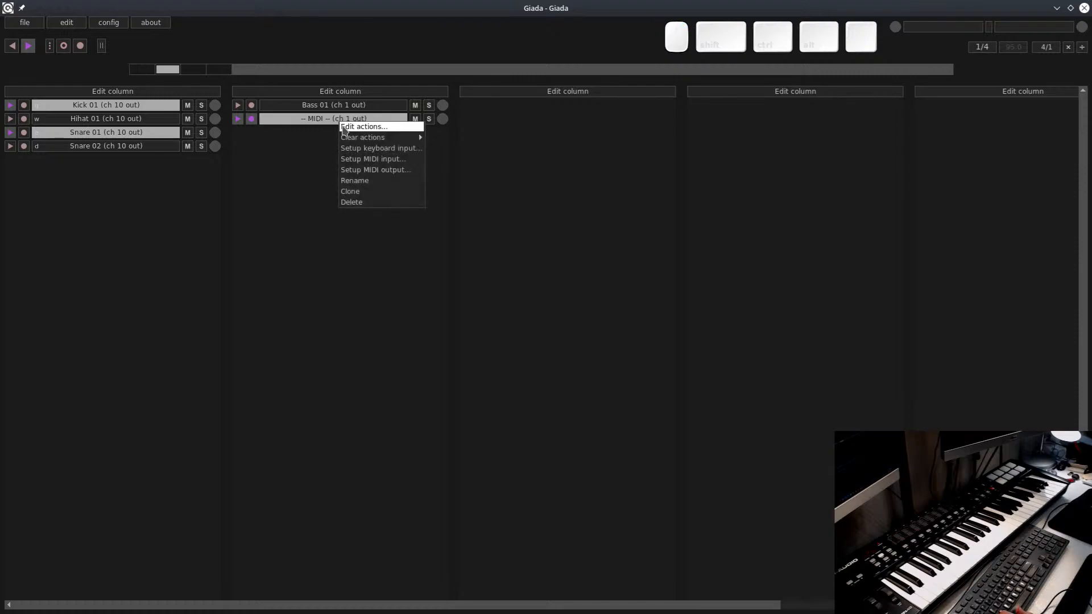
{"action": "left_click", "coordinate": [346, 129]}
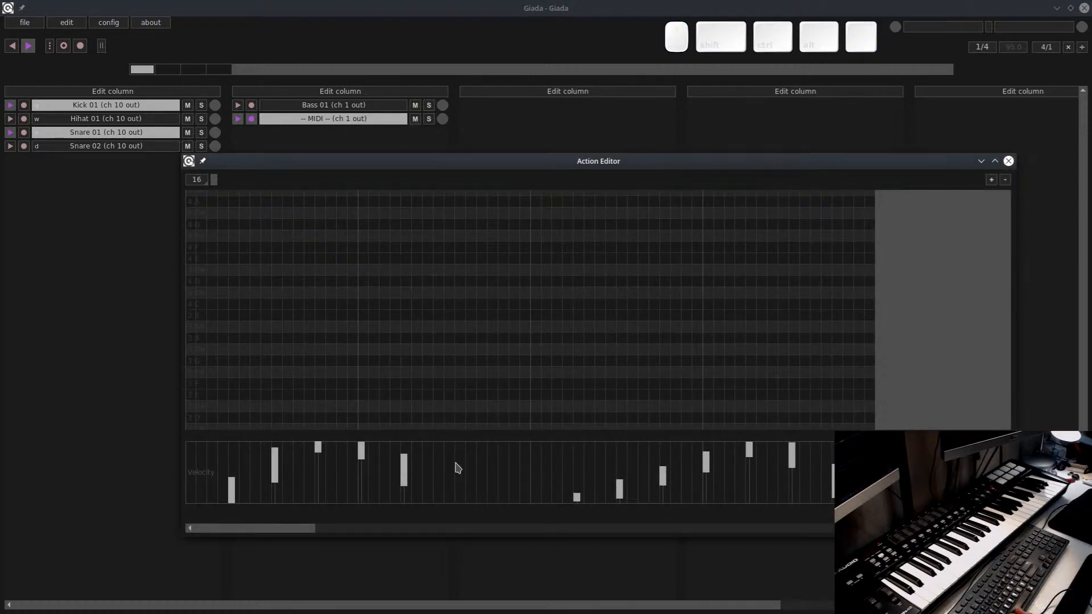
Examine the recorded velocities at different zoom levels in the action editor and close it
{"action": "scroll", "coordinate": [449, 468], "scroll_direction": "down", "scroll_amount": 3}
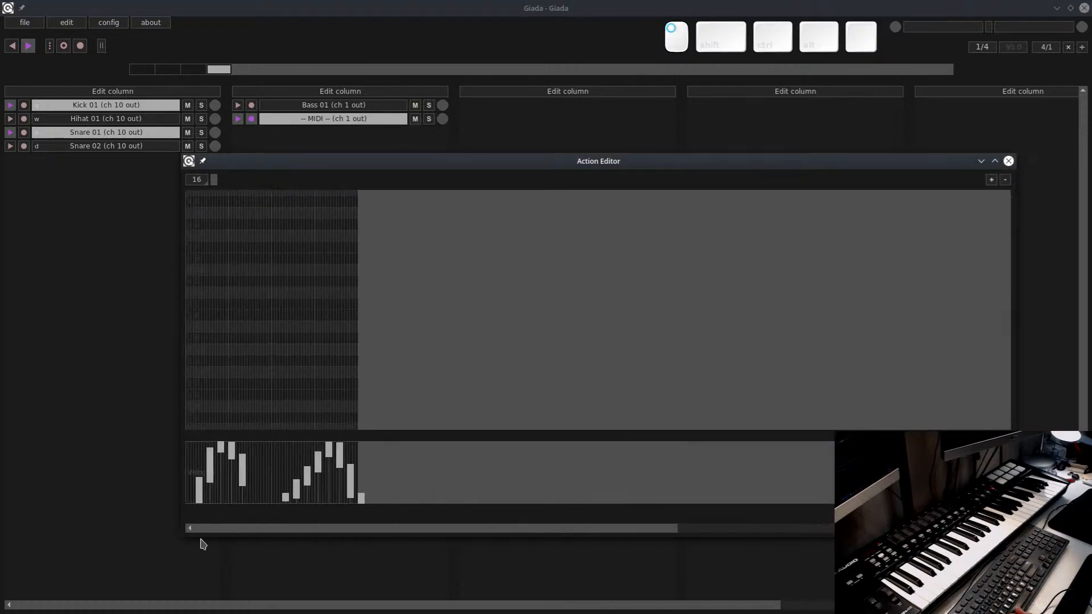
{"action": "scroll", "coordinate": [295, 475], "scroll_direction": "up", "scroll_amount": 3}
{"action": "left_click_drag", "start_coordinate": [295, 531], "coordinate": [103, 519]}
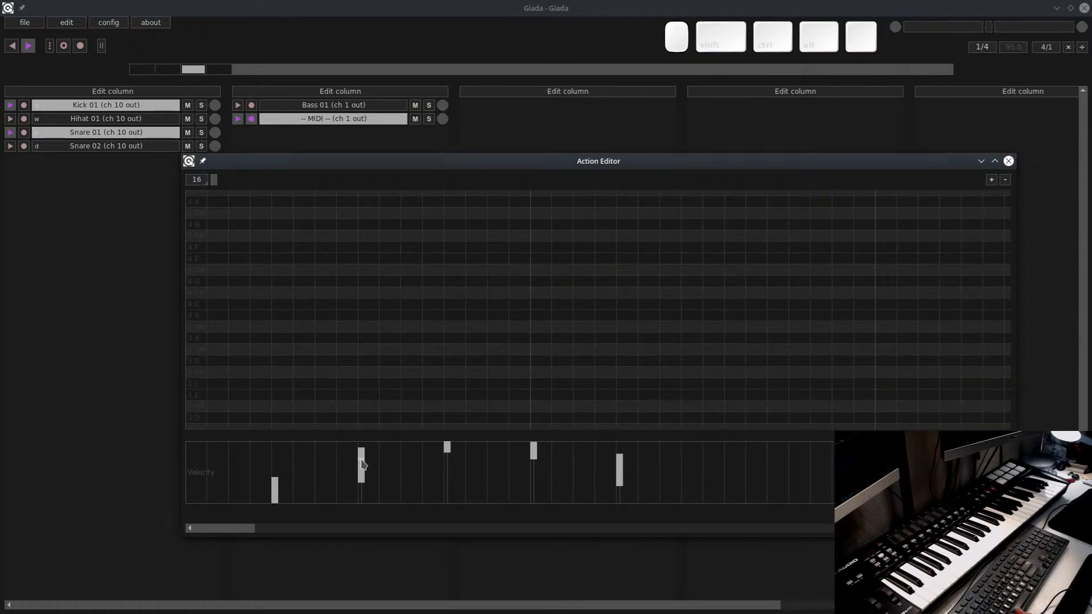
{"action": "left_click_drag", "start_coordinate": [370, 435], "coordinate": [316, 378]}
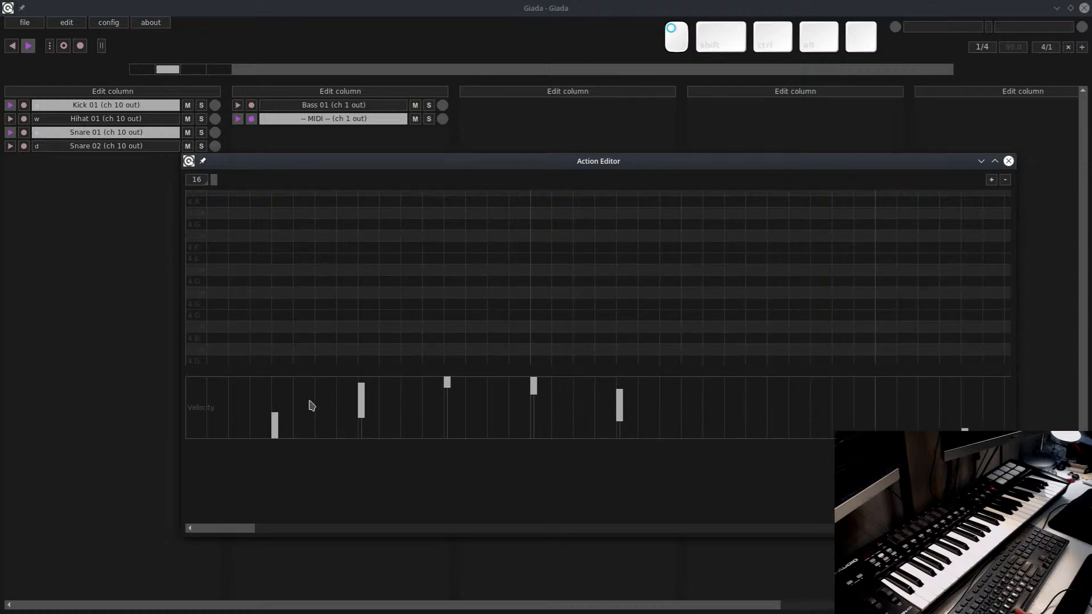
{"action": "scroll", "coordinate": [319, 316], "scroll_direction": "down", "scroll_amount": 5}
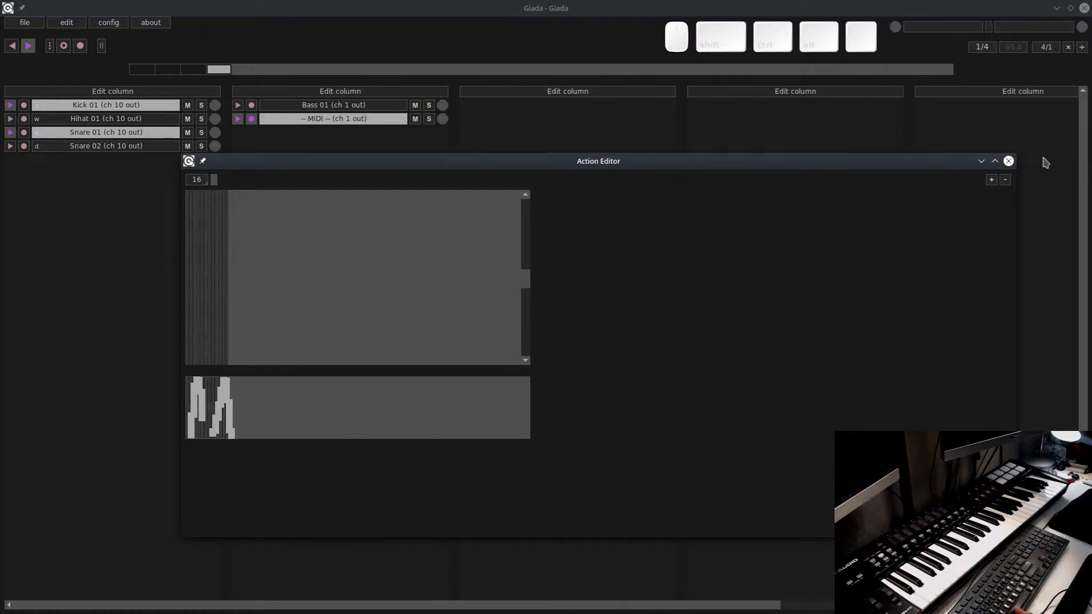
{"action": "left_click", "coordinate": [1008, 161]}
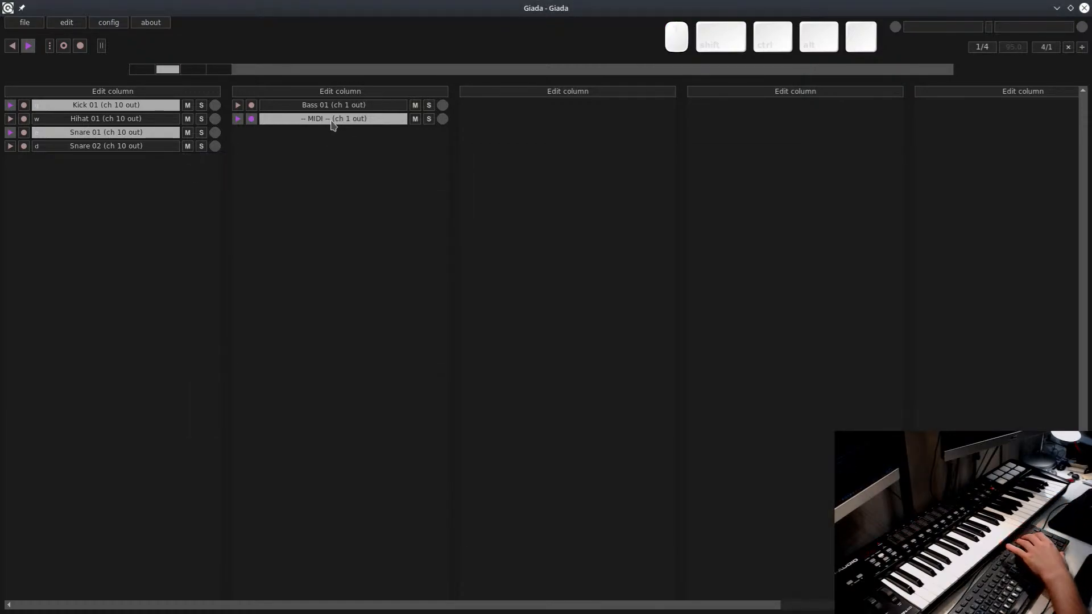
Delete the unnamed MIDI channel holding the test take
{"action": "left_click", "coordinate": [332, 123]}
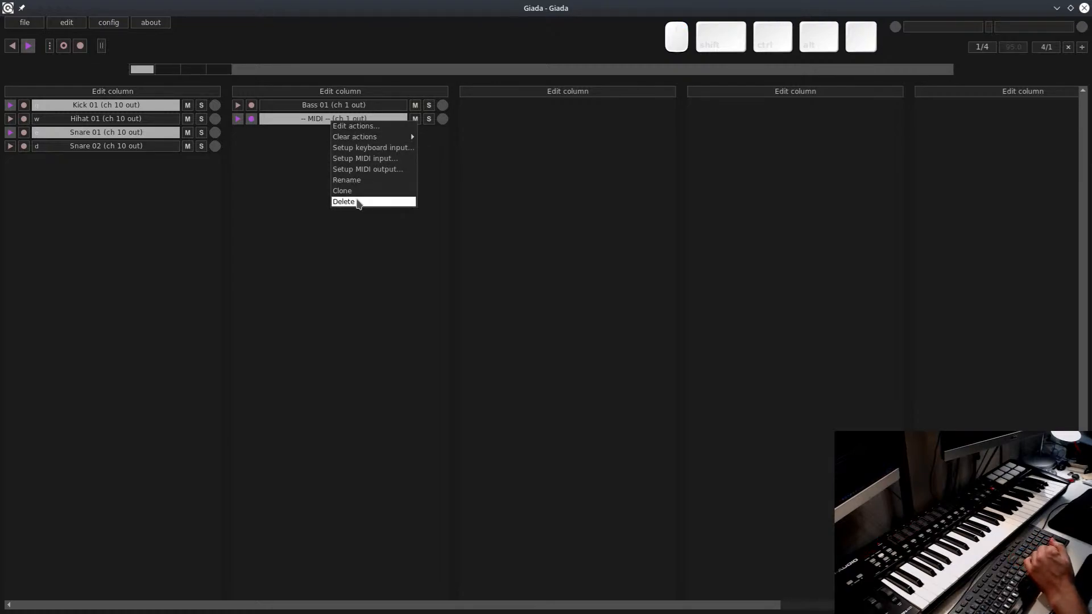
{"action": "left_click", "coordinate": [356, 203]}
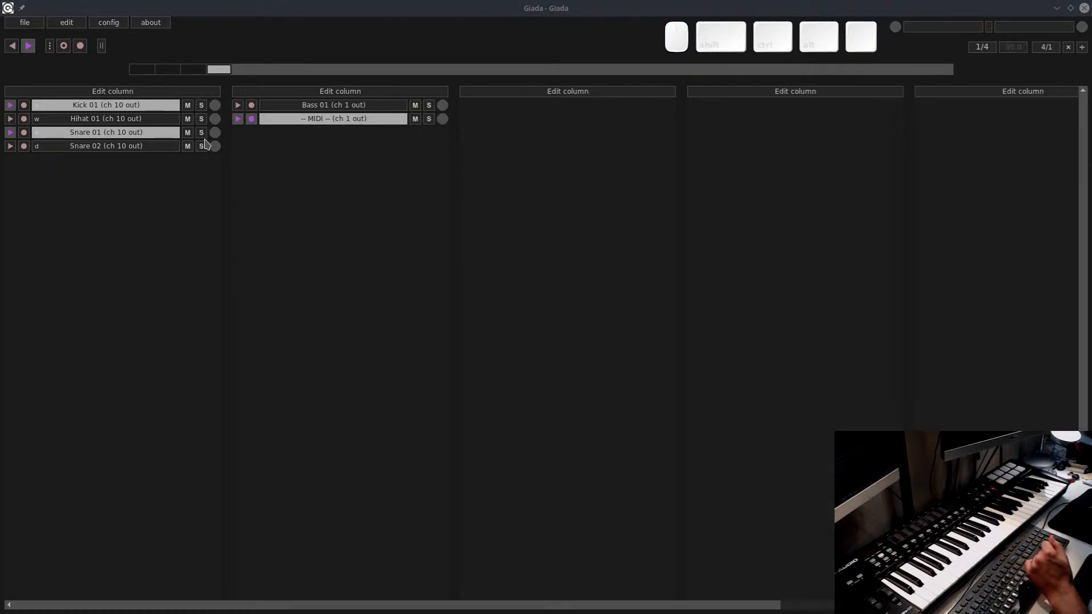
{"action": "left_click", "coordinate": [457, 245]}
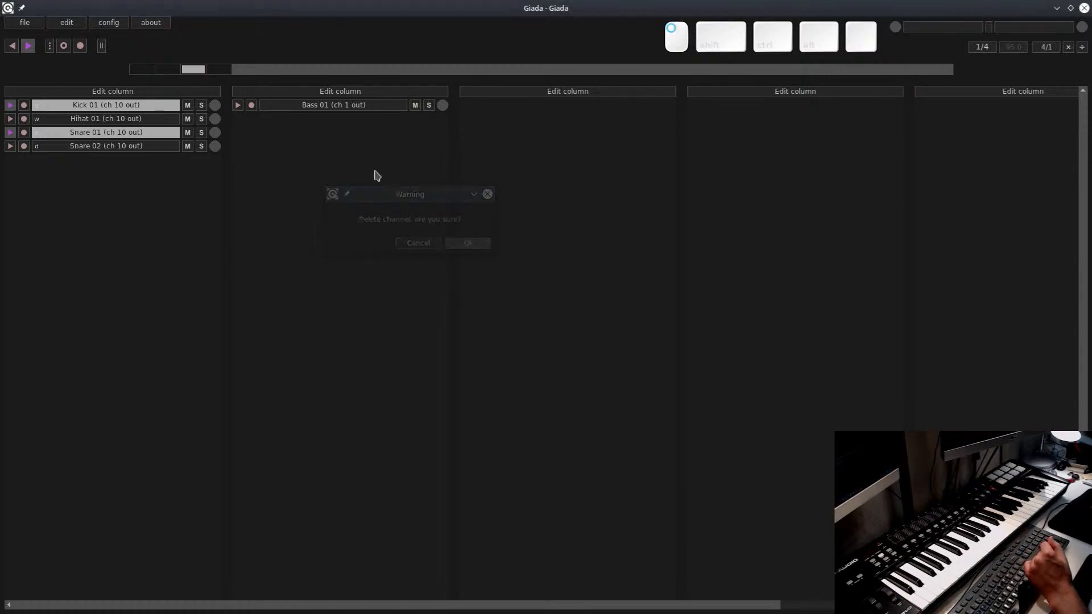
Add an empty MIDI channel to the Bass 01 column
{"action": "left_click", "coordinate": [305, 93]}
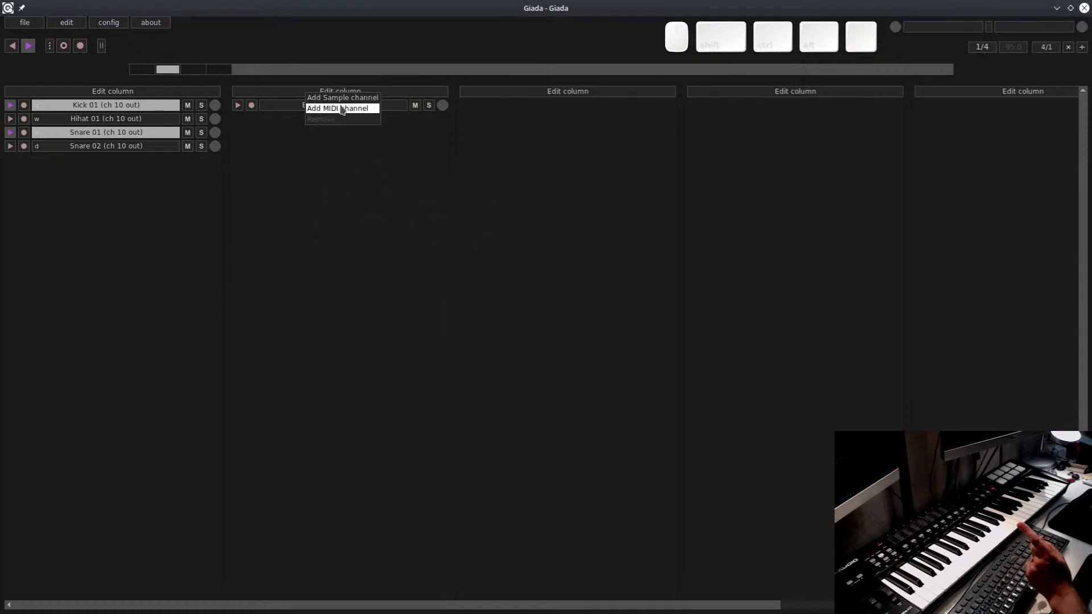
{"action": "left_click", "coordinate": [341, 109]}
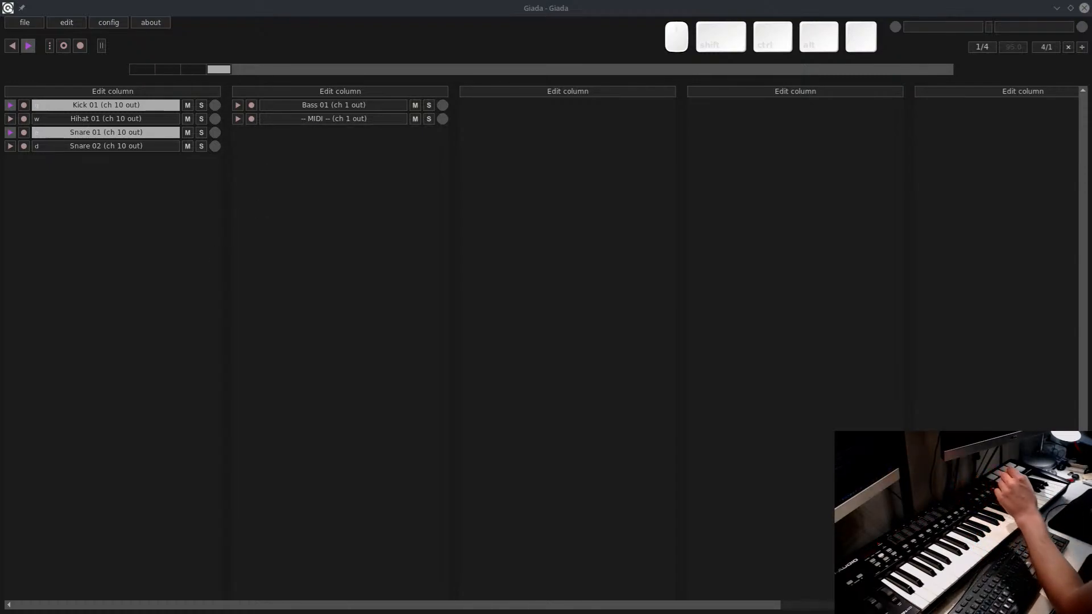
{"action": "left_click", "coordinate": [317, 161]}
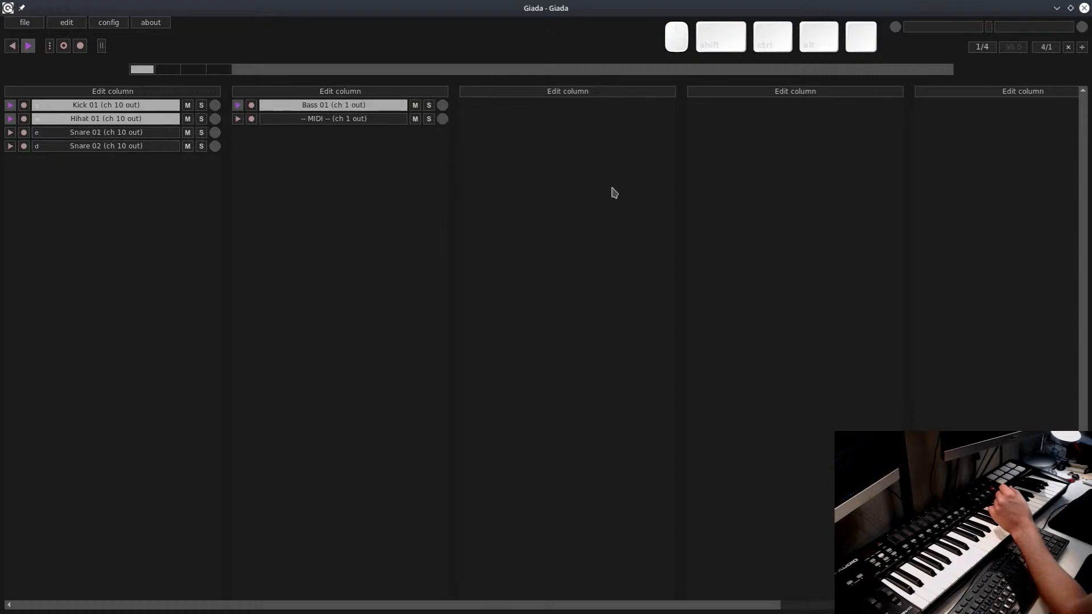
Switch to Carla and open the Surge plugin window
{"action": "left_click", "coordinate": [1056, 8]}
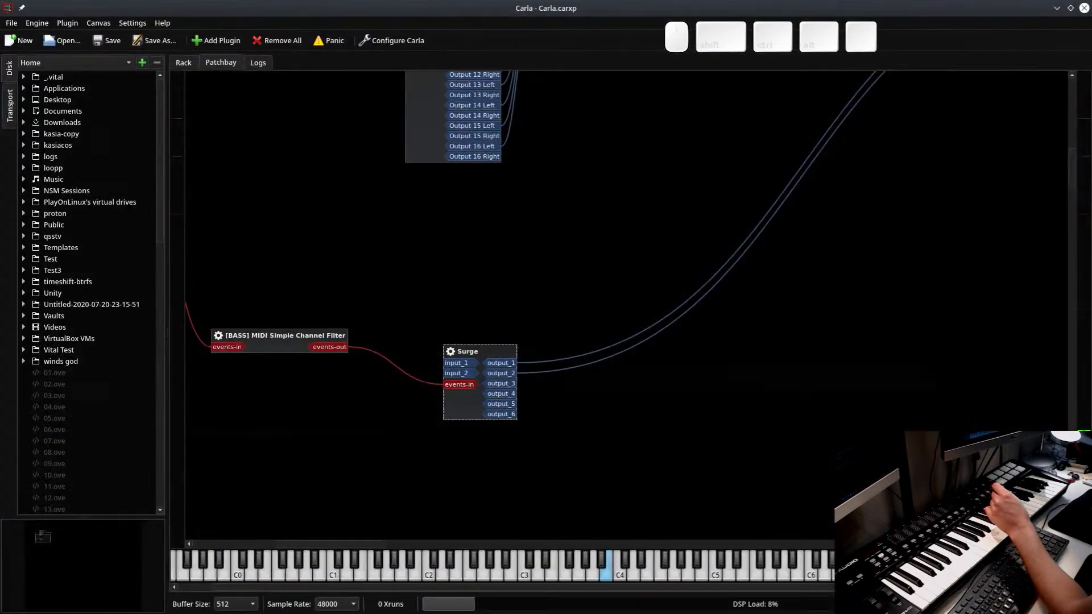
{"action": "double_click", "coordinate": [482, 355]}
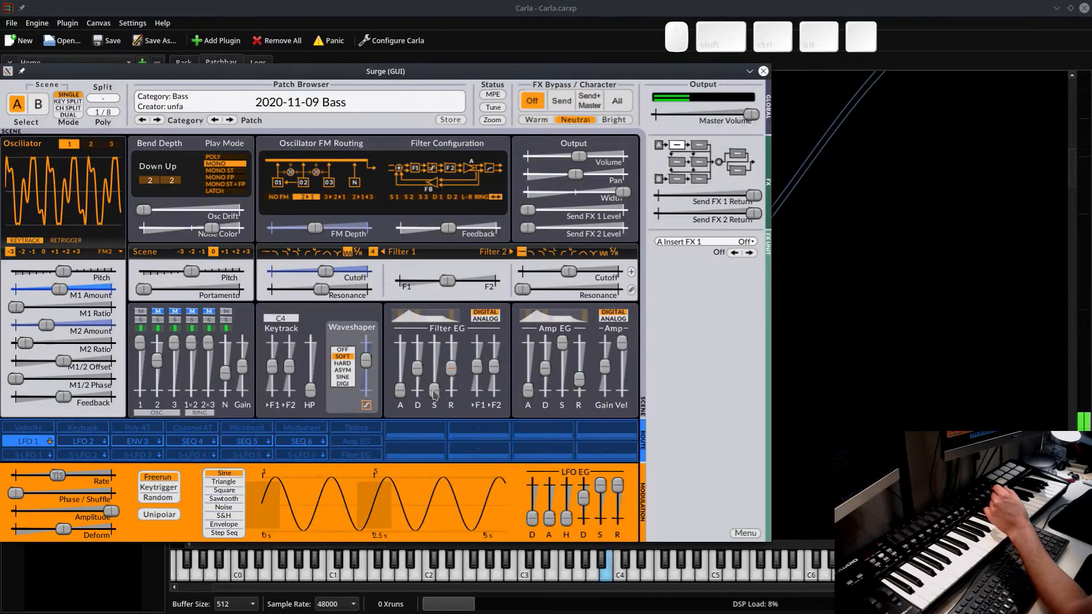
Close the Surge interface and map its Macro 1 parameter to MIDI control CC22 on channel 1 in the plugin's parameter settings
{"action": "left_click_drag", "start_coordinate": [513, 71], "coordinate": [631, 57]}
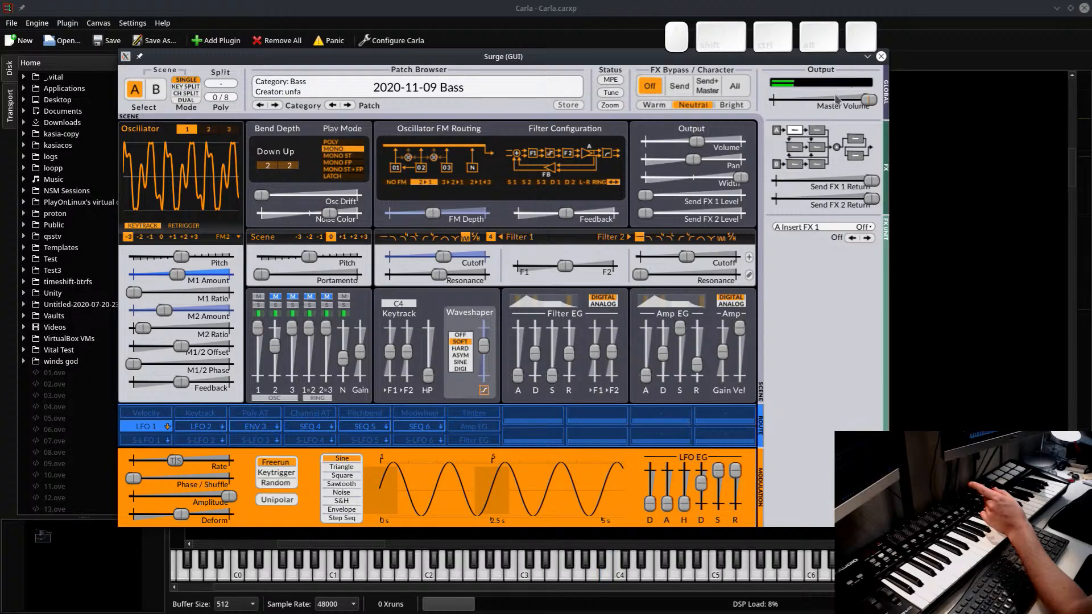
{"action": "left_click", "coordinate": [867, 57]}
{"action": "right_click", "coordinate": [480, 354]}
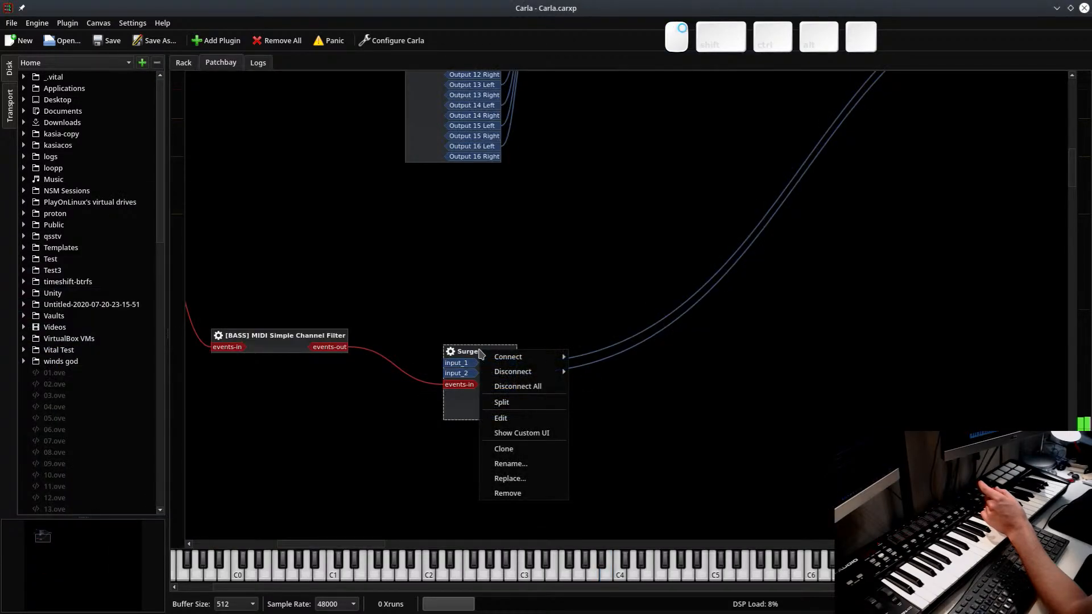
{"action": "left_click", "coordinate": [525, 424]}
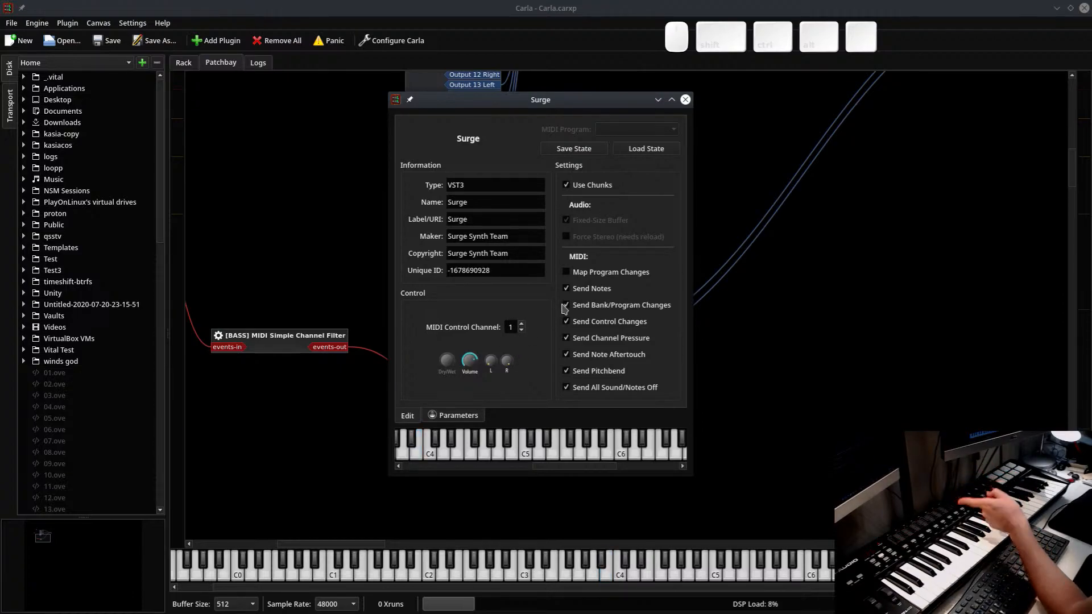
{"action": "left_click", "coordinate": [454, 416]}
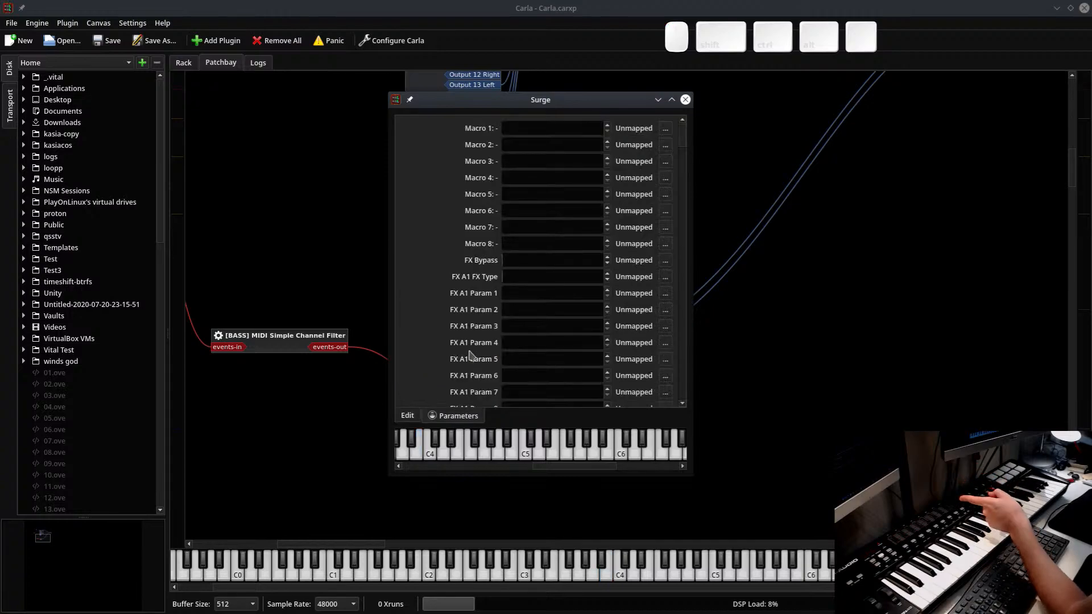
{"action": "left_click", "coordinate": [665, 131]}
{"action": "left_click", "coordinate": [725, 180]}
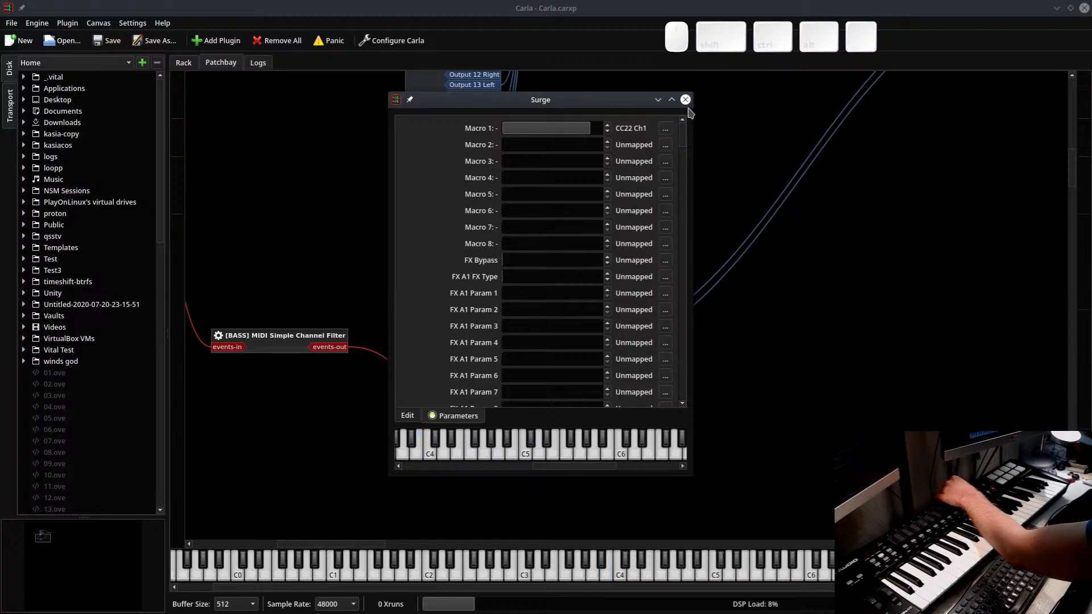
{"action": "left_click", "coordinate": [685, 99]}
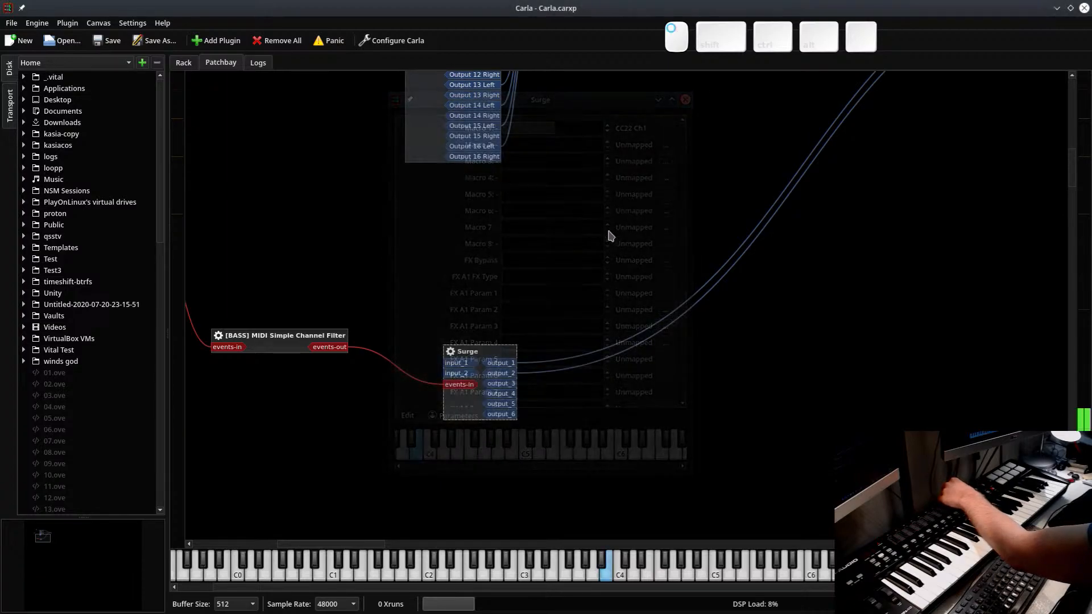
Reopen the Surge interface and assign Macro 1 to modulate LFO 1's amplitude all the way down
{"action": "double_click", "coordinate": [503, 358]}
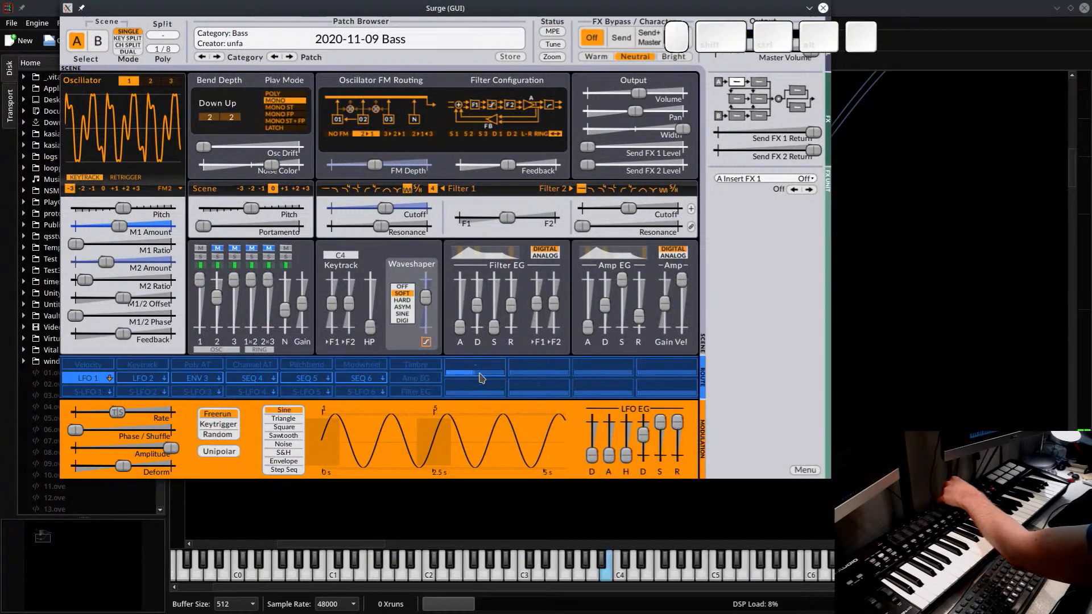
{"action": "left_click_drag", "start_coordinate": [359, 12], "coordinate": [340, 54]}
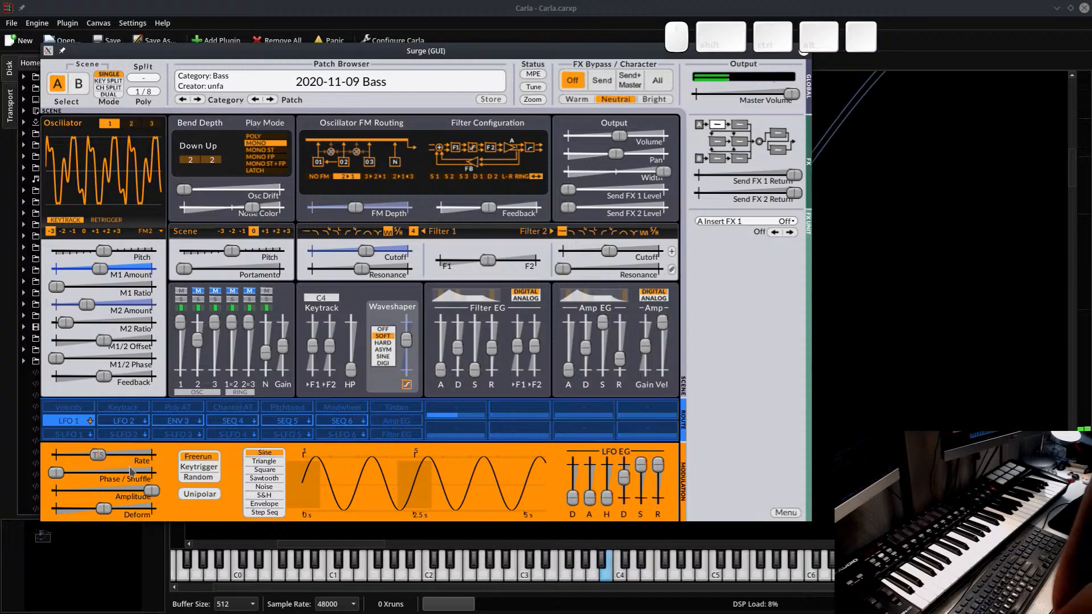
{"action": "left_click", "coordinate": [71, 421]}
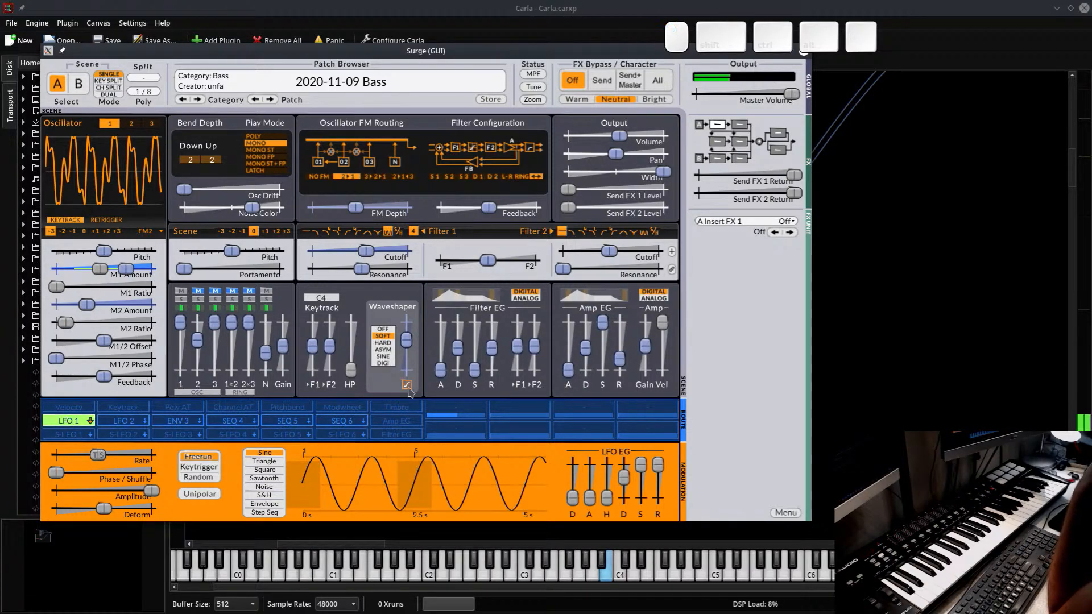
{"action": "left_click", "coordinate": [457, 416]}
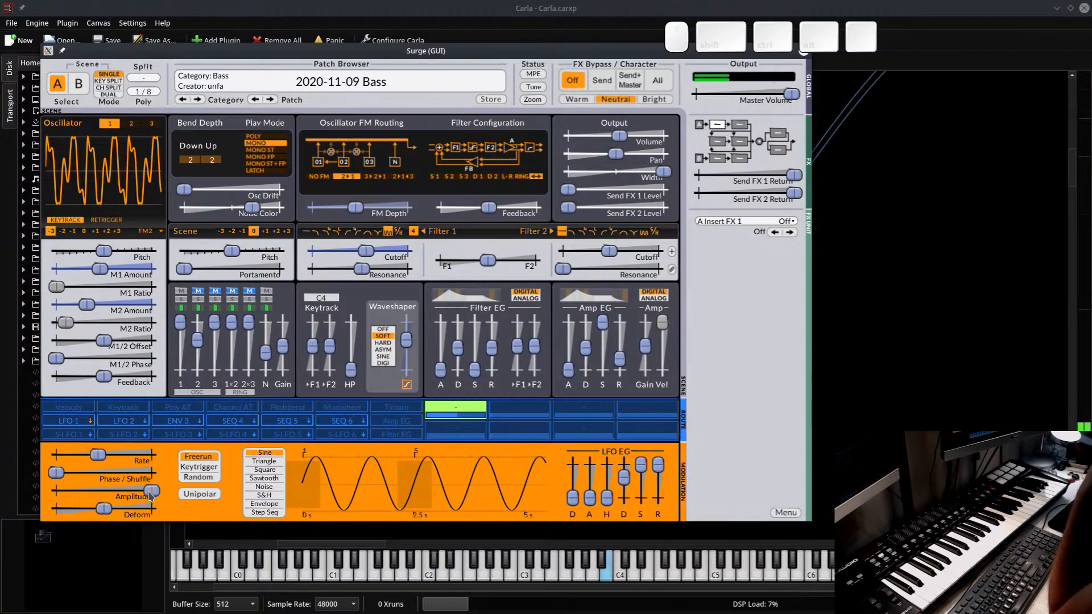
{"action": "left_click_drag", "start_coordinate": [153, 492], "coordinate": [56, 492]}
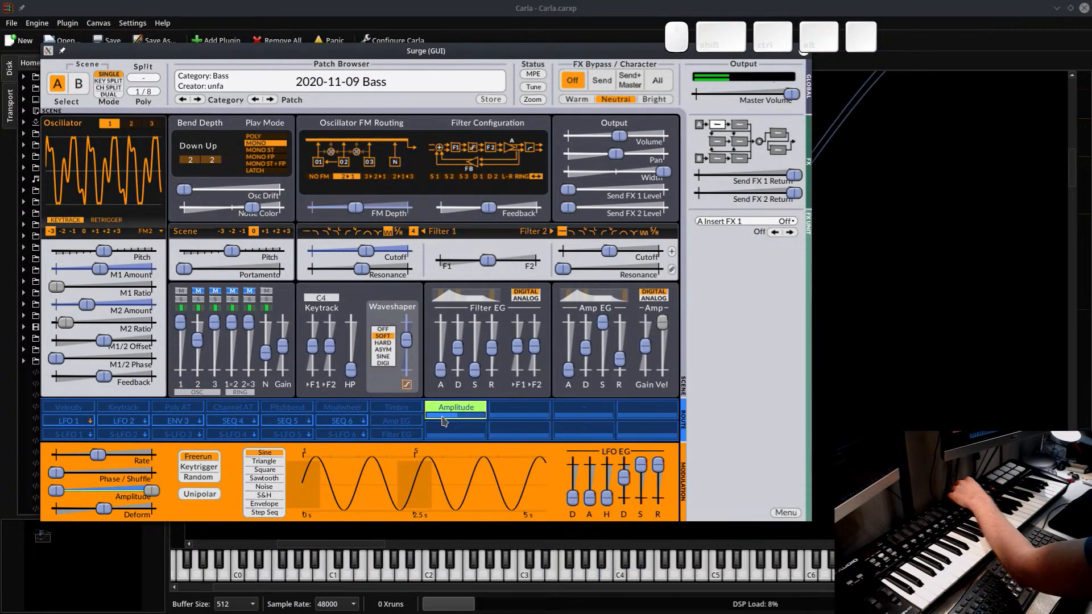
Assign Macro 1 to modulate LFO 2's amplitude negatively, close to the full range
{"action": "left_click", "coordinate": [134, 421]}
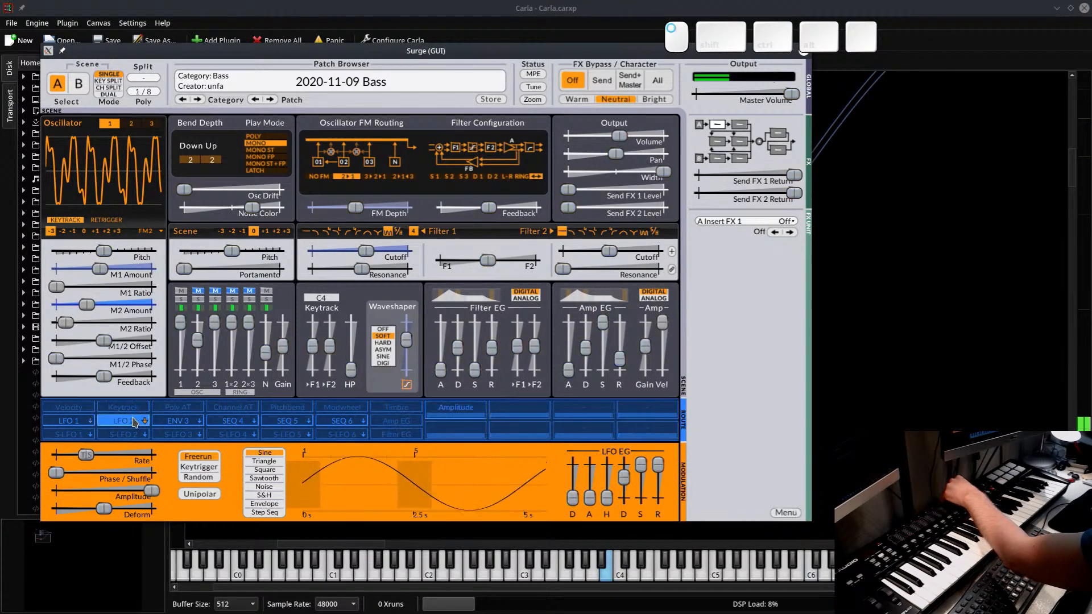
{"action": "left_click", "coordinate": [456, 407]}
{"action": "left_click", "coordinate": [456, 407]}
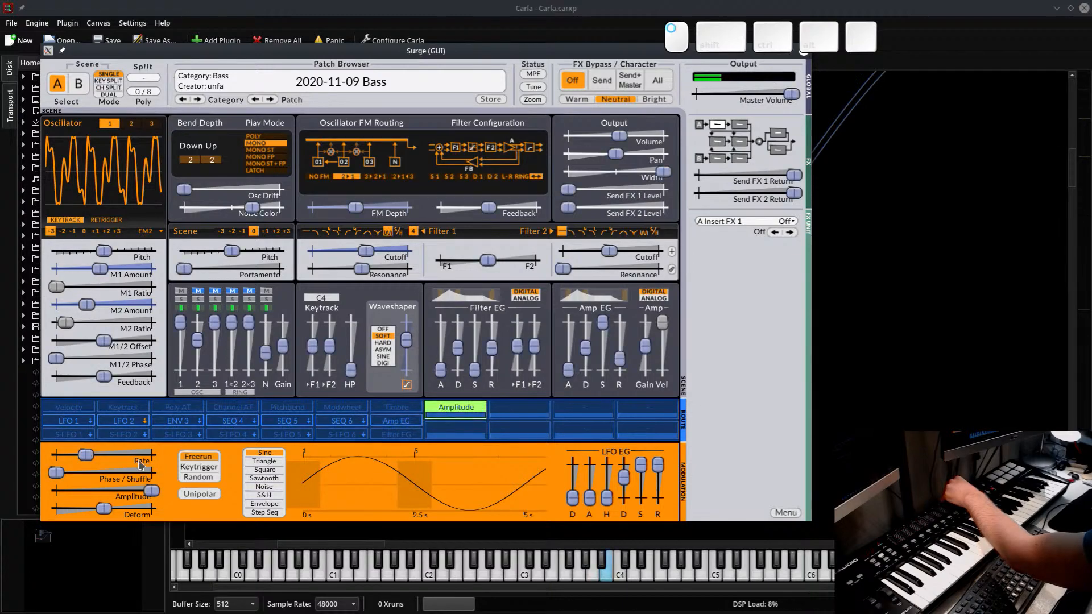
{"action": "left_click", "coordinate": [151, 492]}
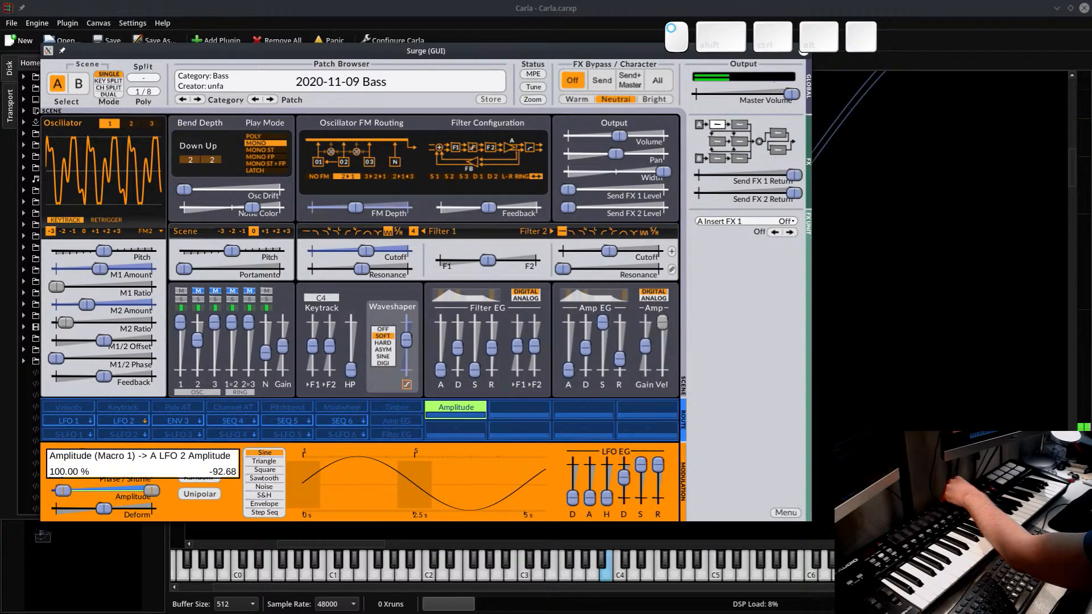
Assign Macro 1 to modulate ENV 3's amplitude negatively, close to the full range
{"action": "left_click", "coordinate": [176, 421]}
{"action": "left_click", "coordinate": [456, 407]}
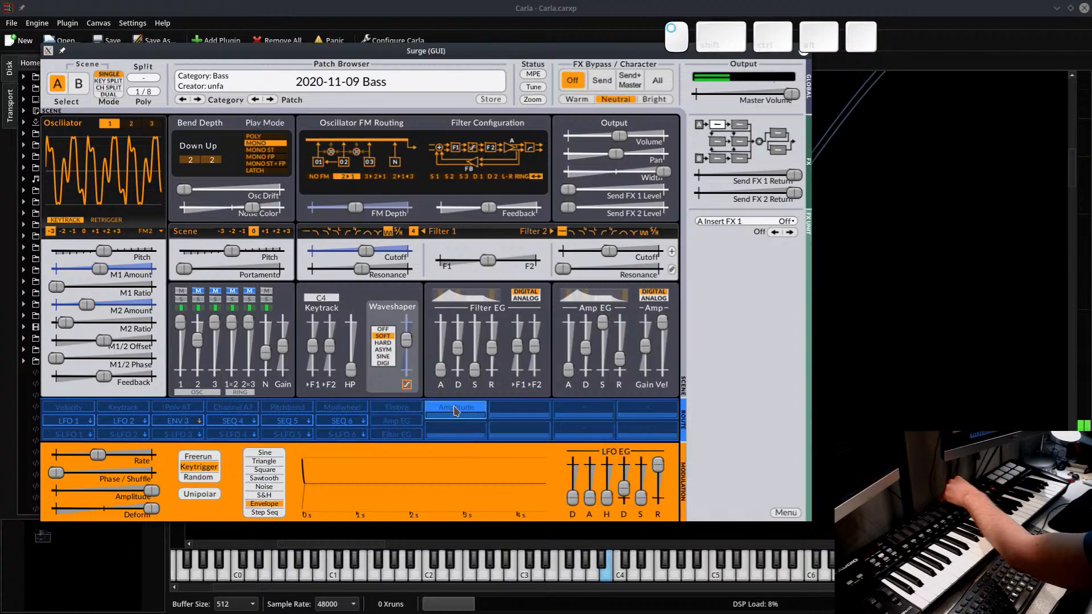
{"action": "left_click", "coordinate": [456, 407]}
{"action": "left_click_drag", "start_coordinate": [152, 491], "coordinate": [57, 492]}
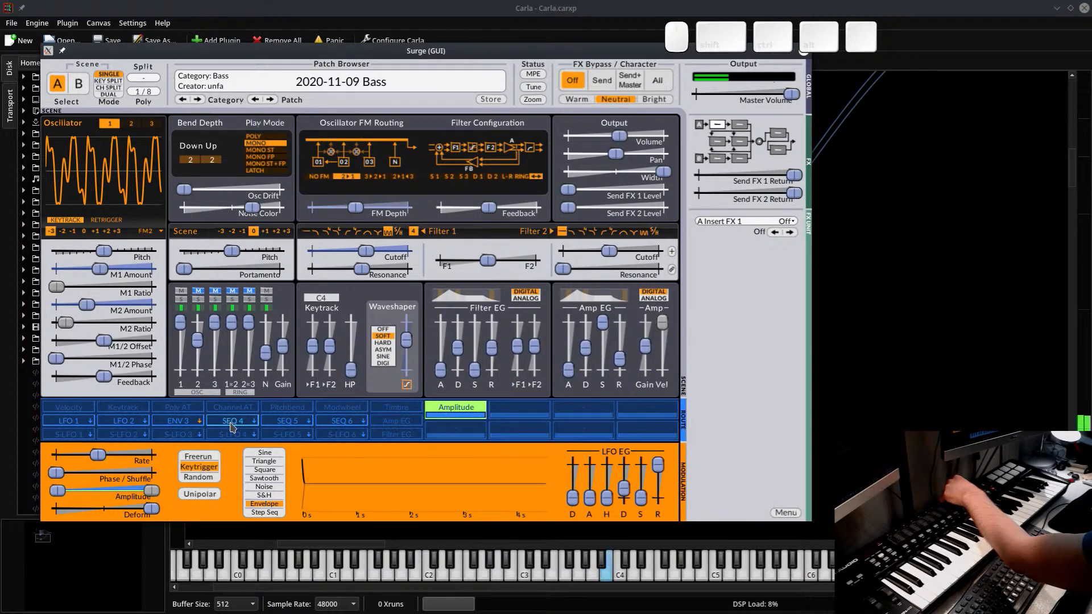
Inspect the step patterns of modulators SEQ 4, SEQ 5 and SEQ 6, ending on SEQ 4
{"action": "left_click", "coordinate": [253, 425]}
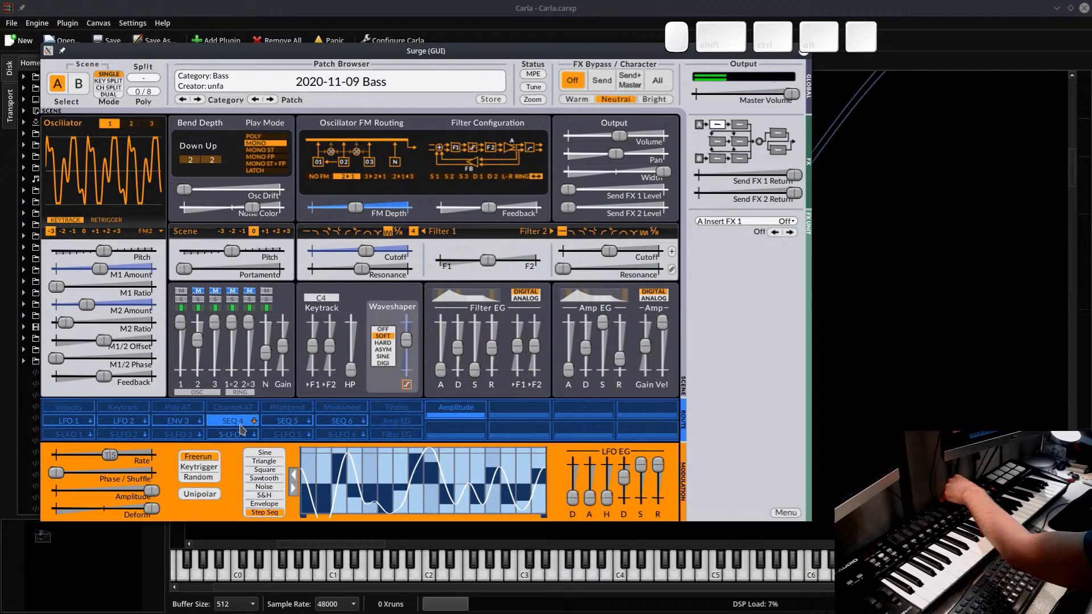
{"action": "left_click", "coordinate": [289, 423]}
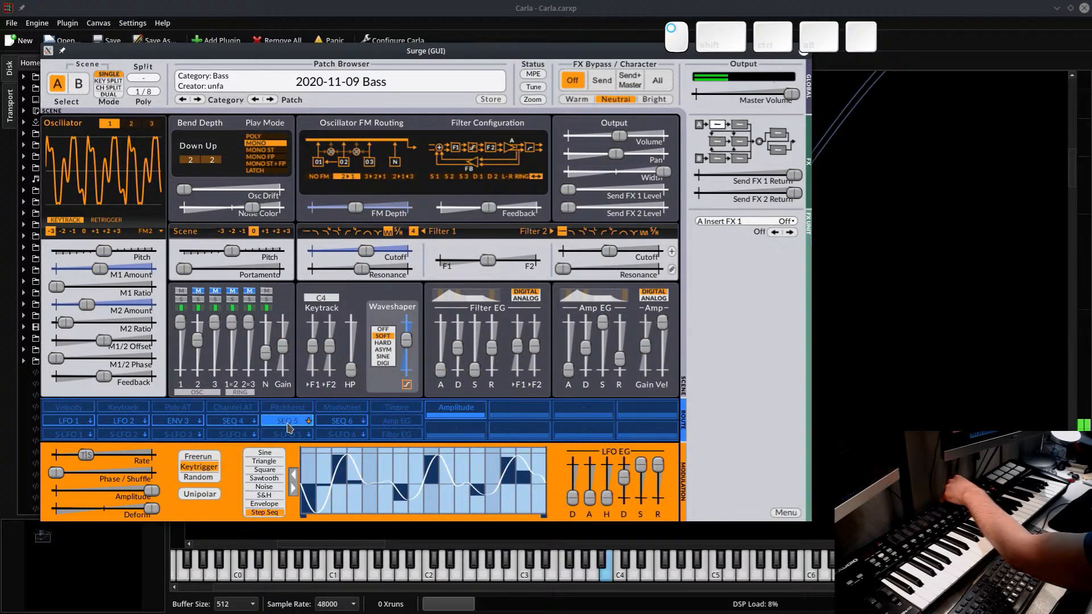
{"action": "left_click", "coordinate": [340, 422]}
{"action": "left_click", "coordinate": [236, 424]}
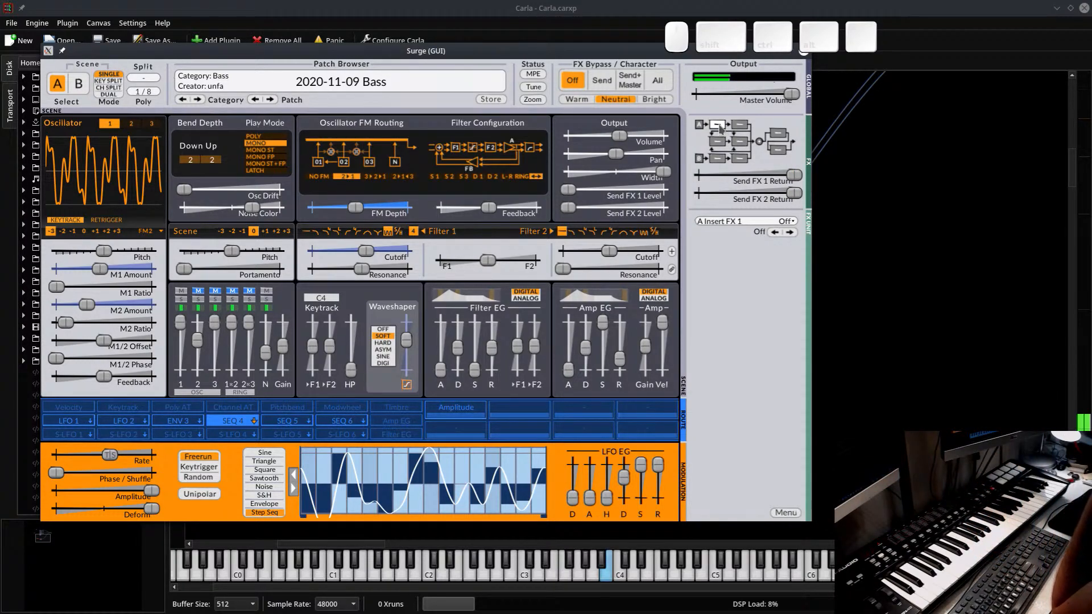
Load the Reverb 1 Hall 2 preset into A Insert FX 1, with a low mix and slightly increased width
{"action": "left_click", "coordinate": [737, 223]}
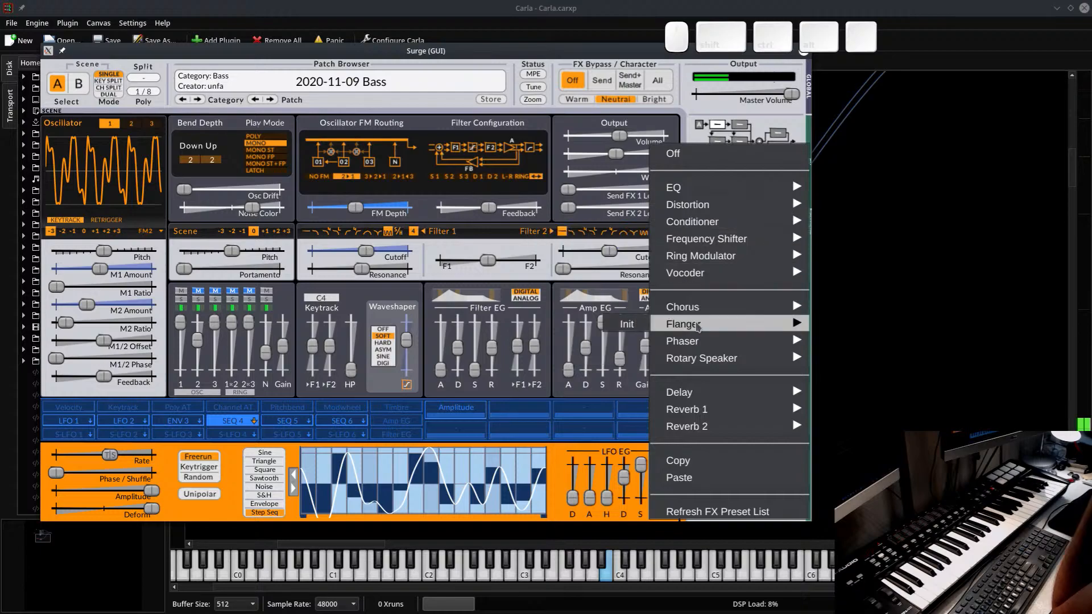
{"action": "mouse_move", "coordinate": [699, 414]}
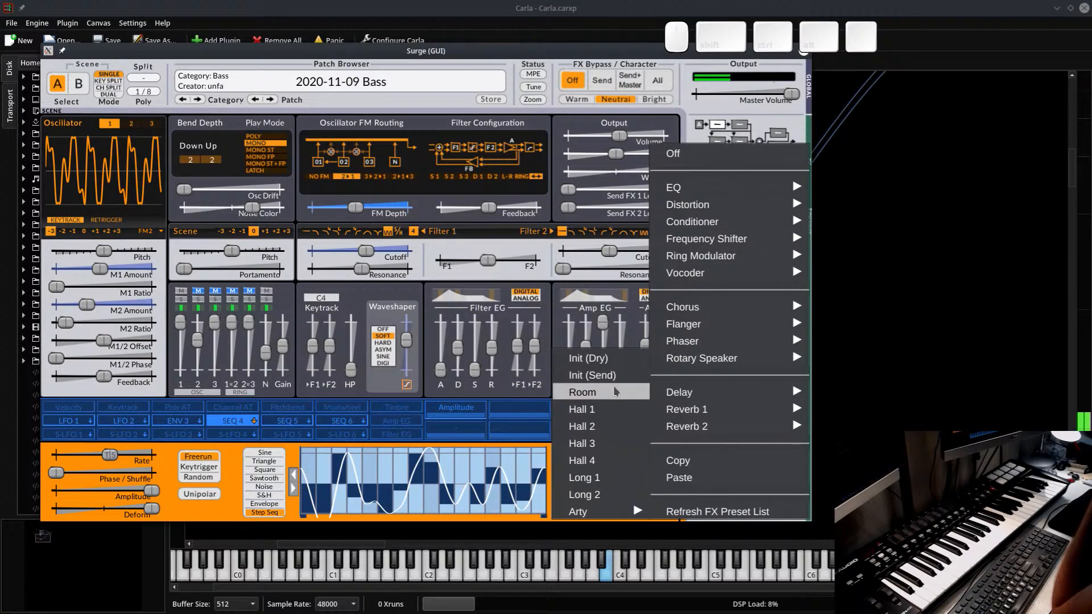
{"action": "left_click", "coordinate": [597, 427]}
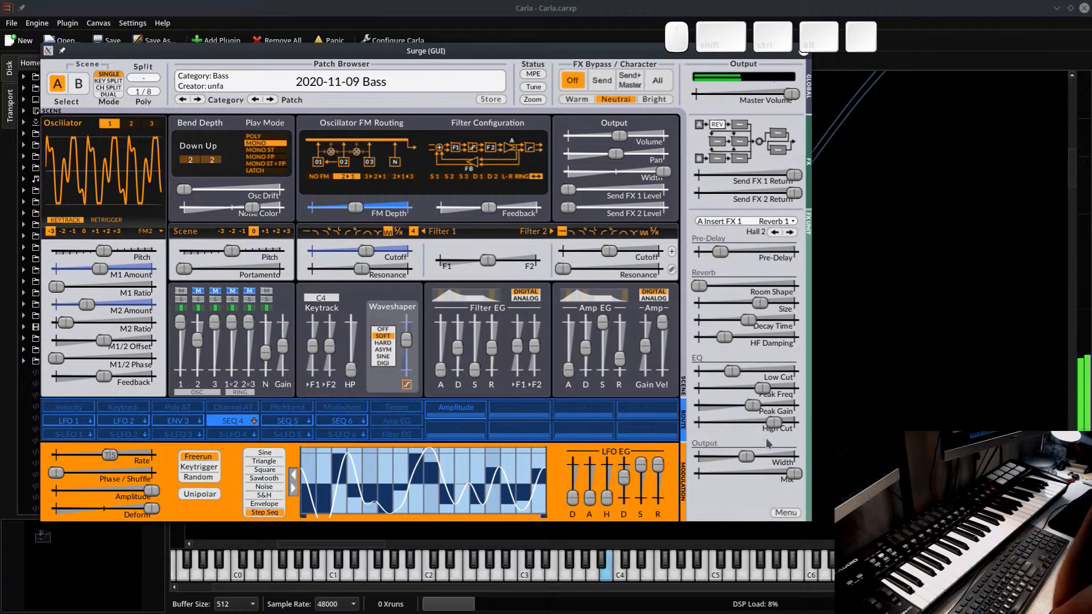
{"action": "left_click_drag", "start_coordinate": [549, 510], "coordinate": [492, 512]}
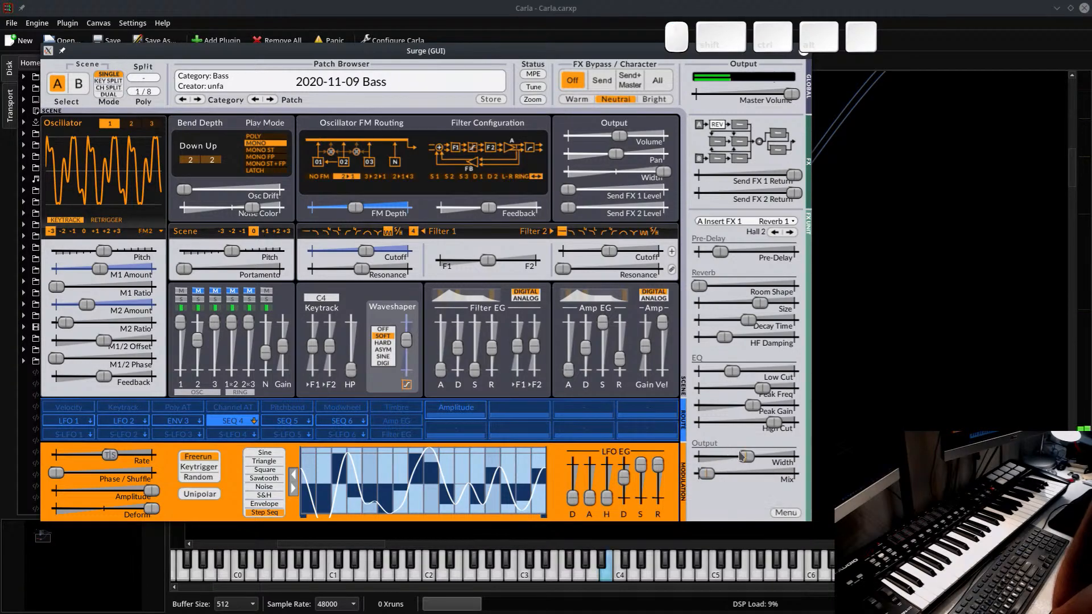
{"action": "left_click_drag", "start_coordinate": [746, 458], "coordinate": [785, 458]}
{"action": "left_click_drag", "start_coordinate": [707, 476], "coordinate": [707, 473]}
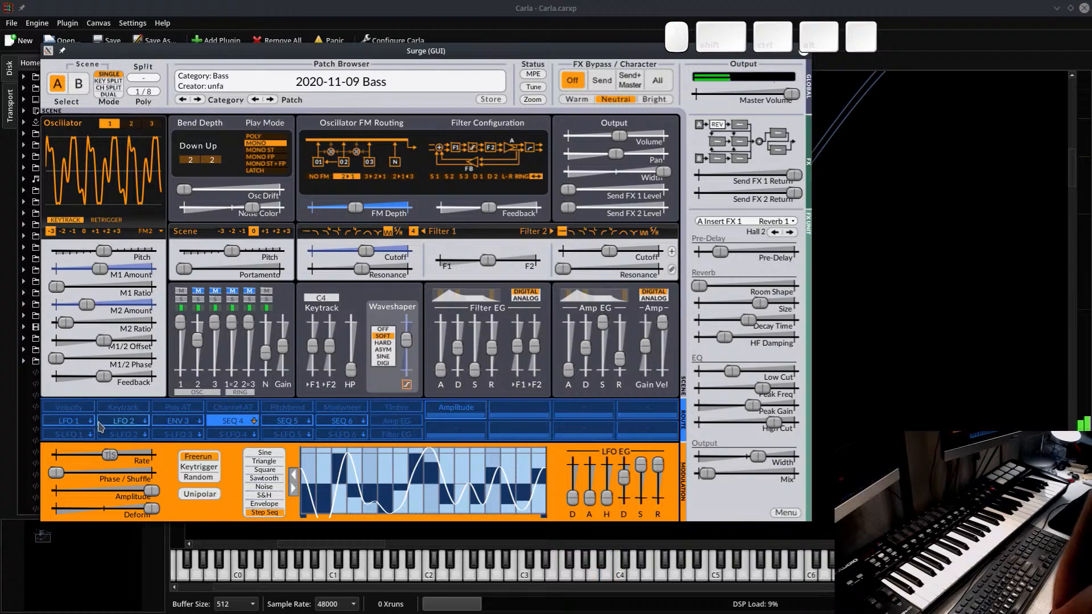
Review which parameters LFO 2 and LFO 1 modulate by showing their modulation routings
{"action": "left_click", "coordinate": [120, 421]}
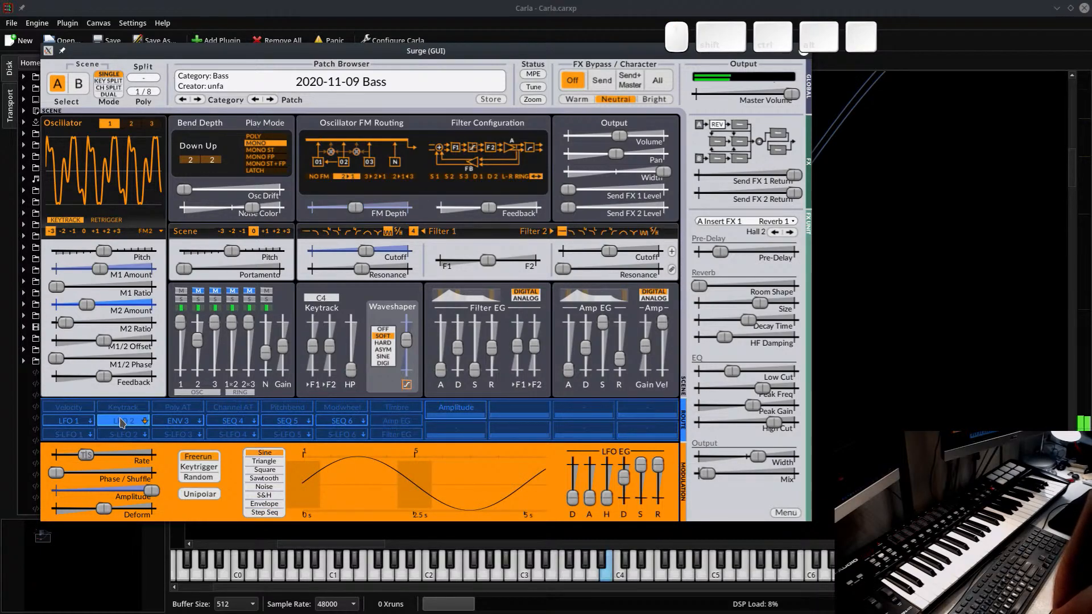
{"action": "left_click", "coordinate": [121, 422]}
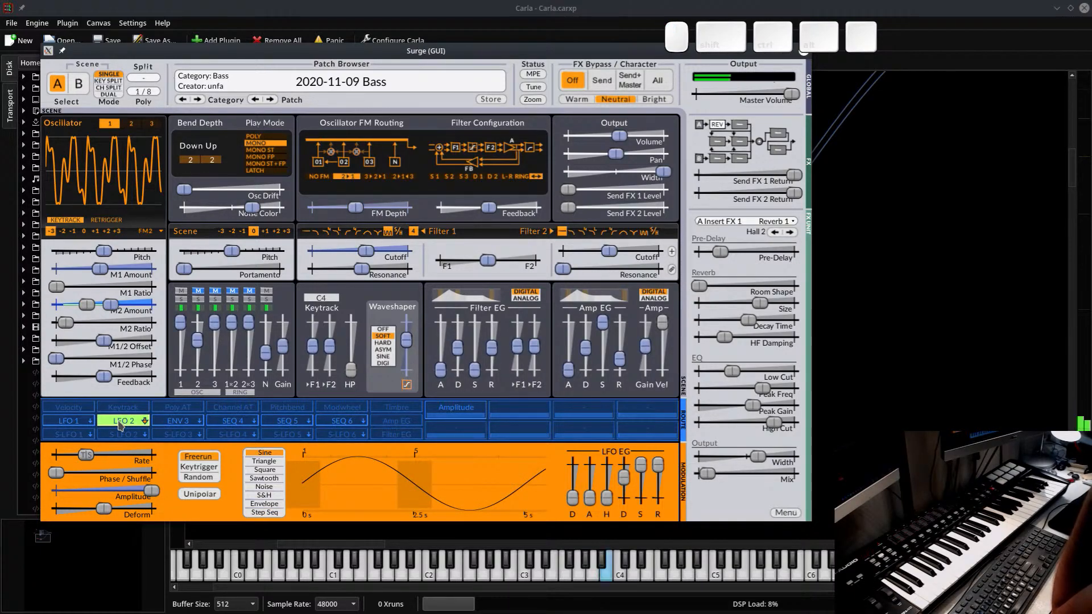
{"action": "left_click", "coordinate": [120, 423]}
{"action": "left_click", "coordinate": [74, 422]}
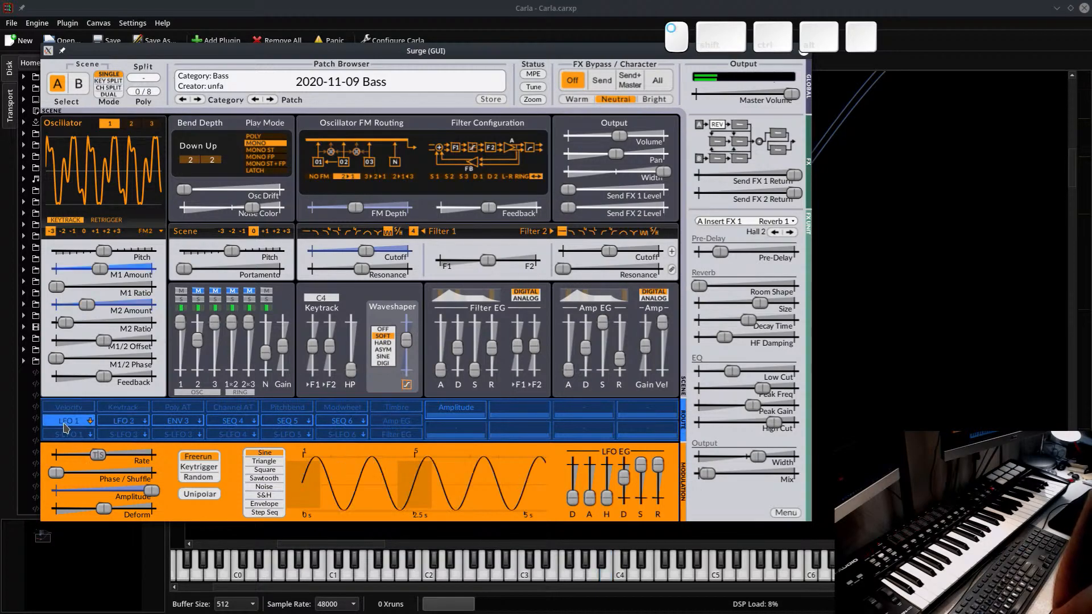
{"action": "left_click", "coordinate": [76, 423]}
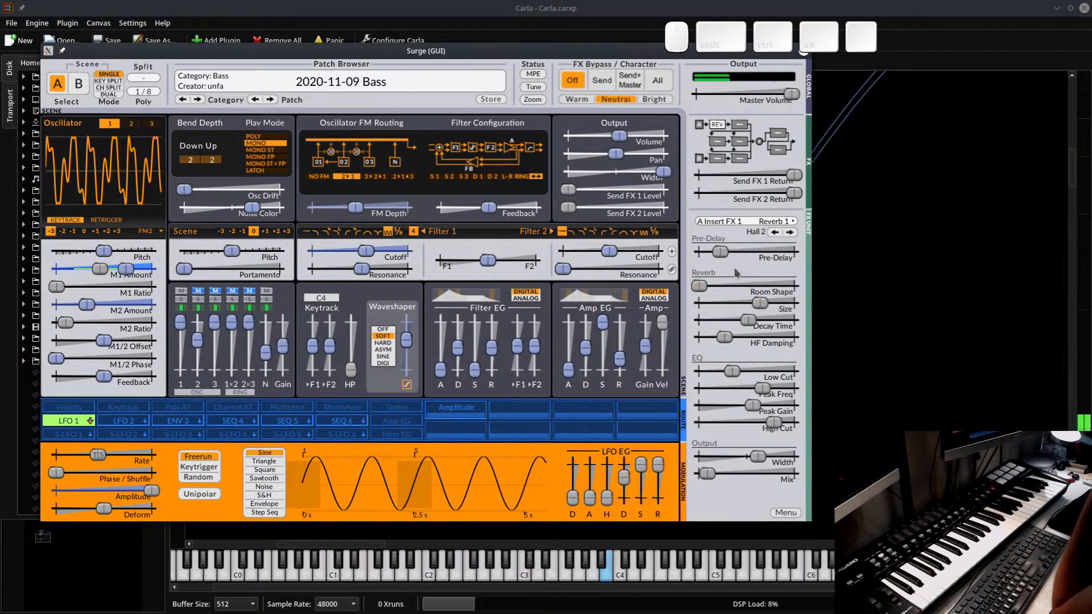
Shorten the reverb's pre-delay, slightly lower its low cut, raise its high cut and decay time, and bring the mix down to zero
{"action": "left_click_drag", "start_coordinate": [720, 252], "coordinate": [702, 252]}
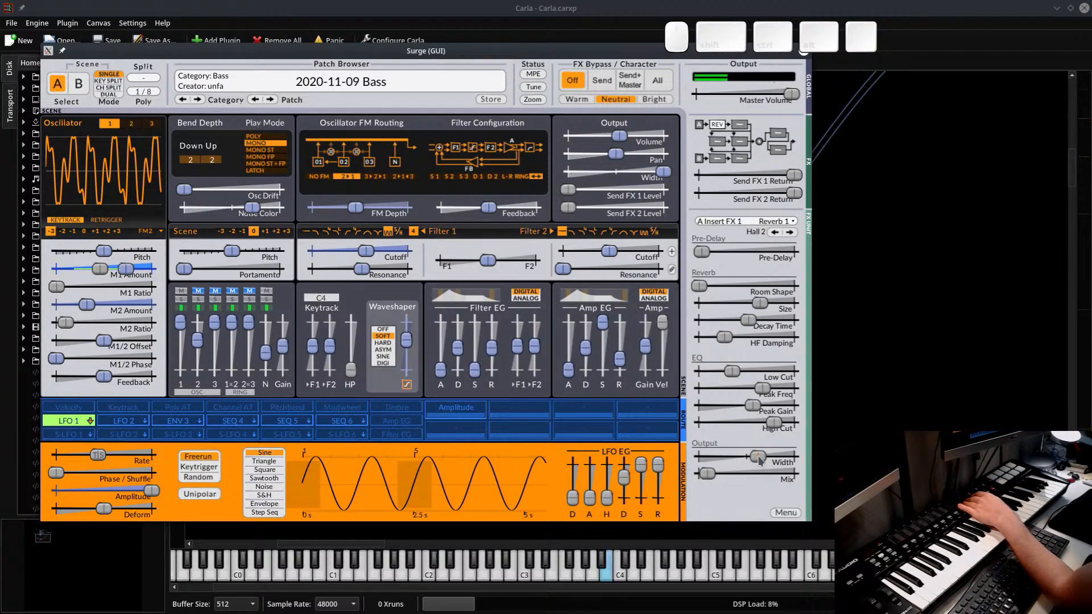
{"action": "left_click_drag", "start_coordinate": [707, 473], "coordinate": [740, 482]}
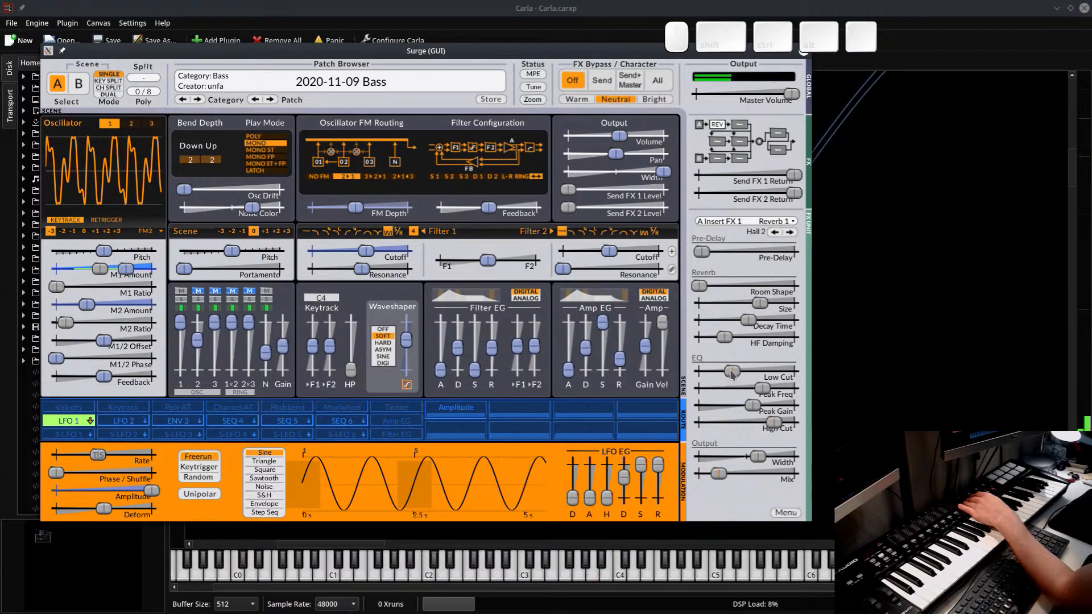
{"action": "left_click_drag", "start_coordinate": [732, 371], "coordinate": [730, 371]}
{"action": "left_click_drag", "start_coordinate": [783, 423], "coordinate": [786, 424]}
{"action": "left_click_drag", "start_coordinate": [729, 372], "coordinate": [727, 372]}
{"action": "left_click_drag", "start_coordinate": [748, 320], "coordinate": [750, 320]}
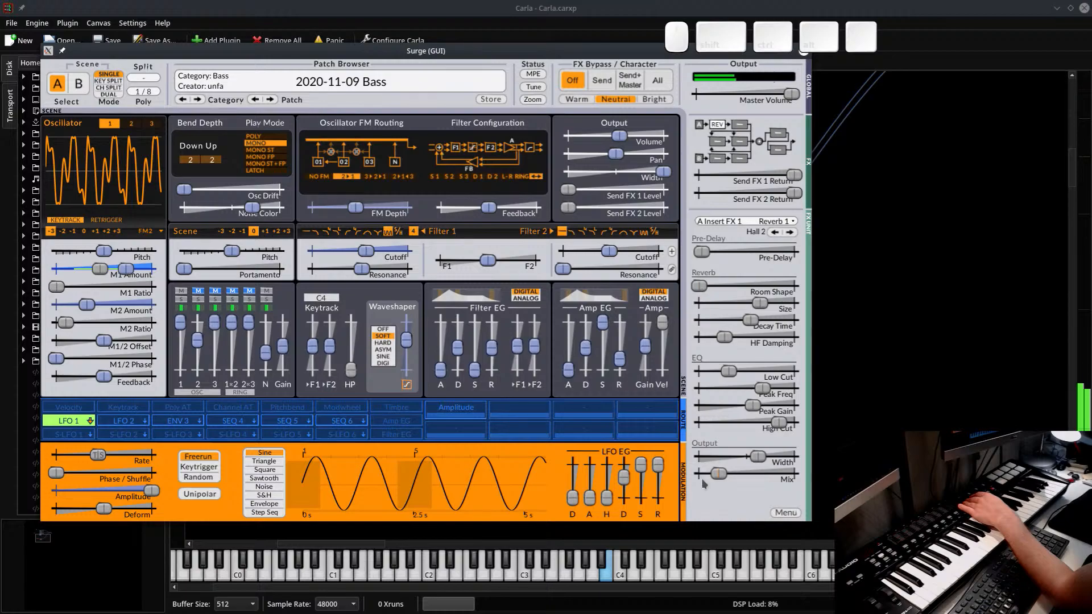
{"action": "left_click_drag", "start_coordinate": [724, 475], "coordinate": [677, 479]}
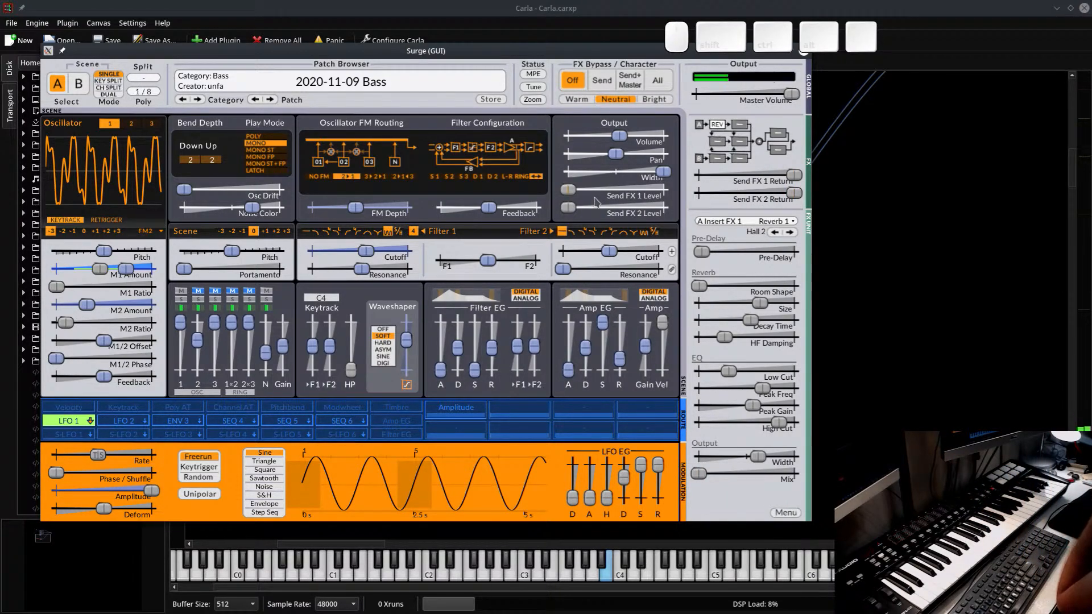
Check the send controls and the Send FX 1 slot, and return to the reverb in A Insert FX 1
{"action": "left_click_drag", "start_coordinate": [568, 190], "coordinate": [755, 164]}
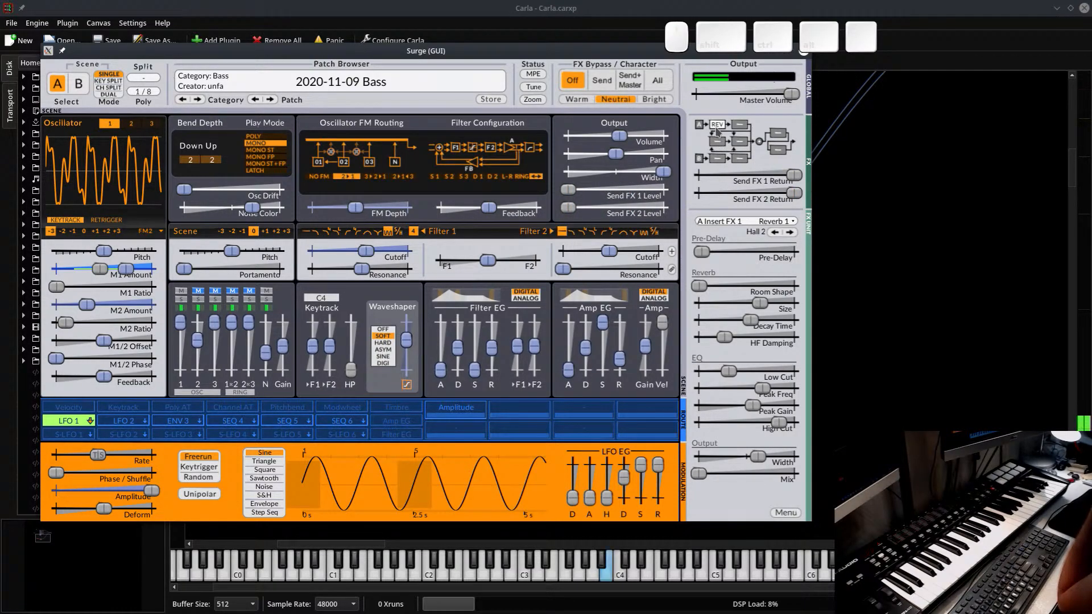
{"action": "left_click_drag", "start_coordinate": [741, 182], "coordinate": [738, 174]}
{"action": "left_click", "coordinate": [714, 145]}
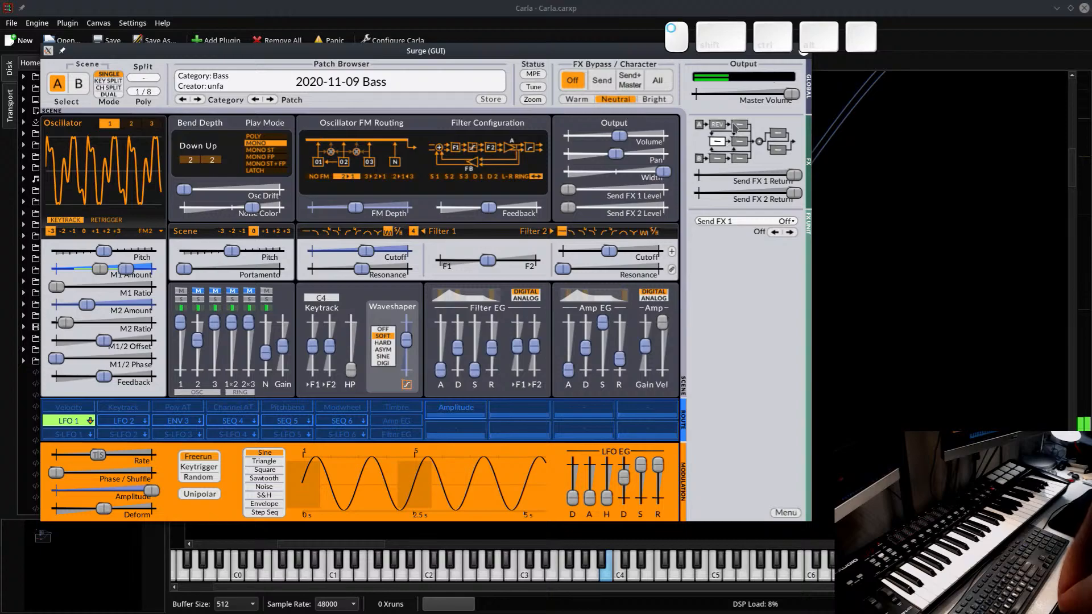
{"action": "left_click", "coordinate": [720, 145]}
{"action": "left_click", "coordinate": [715, 125]}
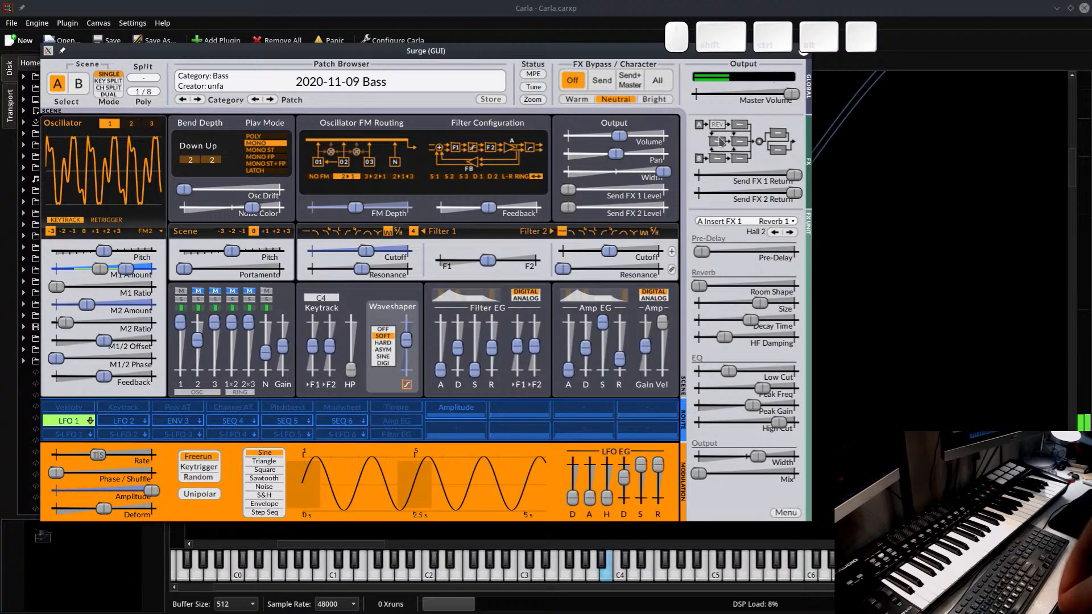
Load the Reverb 1 Hall 4 preset into Send FX 1 and raise the scene's Send FX 1 Level slightly
{"action": "left_click", "coordinate": [720, 142]}
{"action": "left_click", "coordinate": [732, 221]}
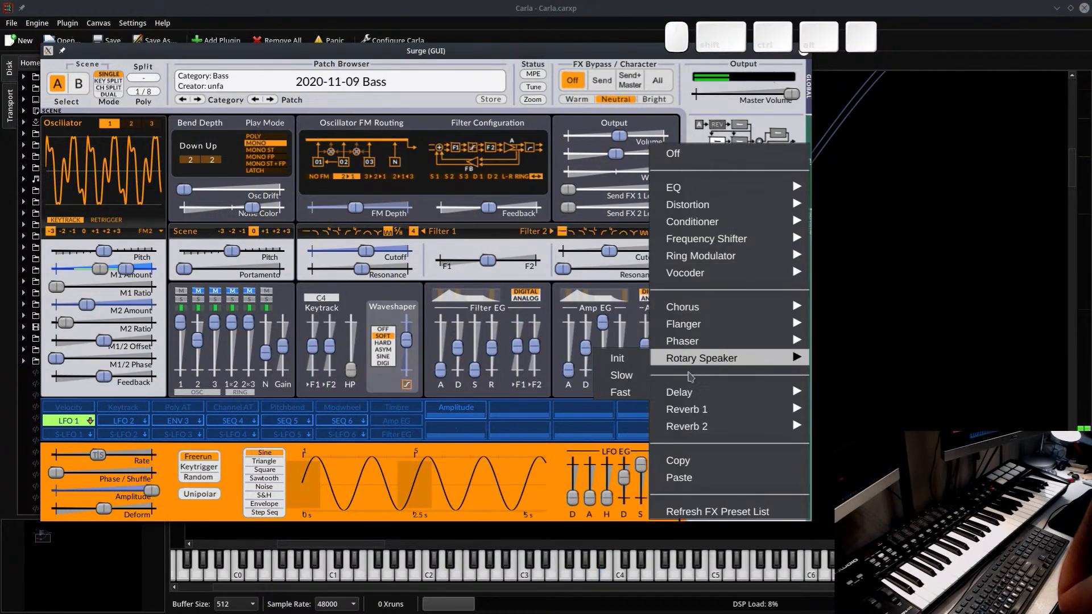
{"action": "mouse_move", "coordinate": [687, 409]}
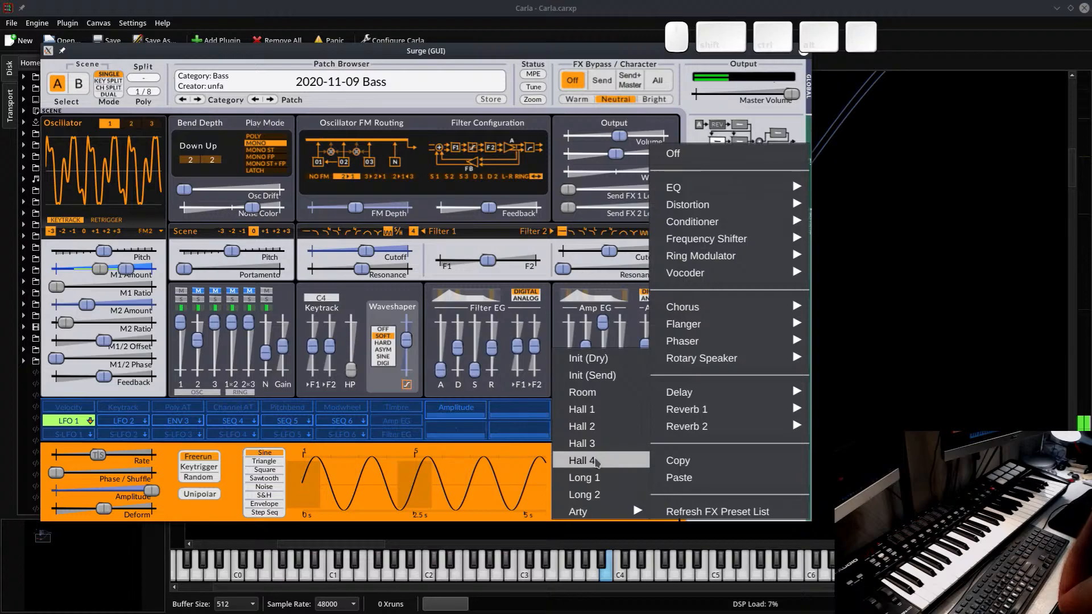
{"action": "left_click", "coordinate": [596, 461]}
{"action": "left_click_drag", "start_coordinate": [567, 190], "coordinate": [680, 217]}
{"action": "left_click_drag", "start_coordinate": [604, 191], "coordinate": [599, 191]}
Route Scene LFO 1 to the Send FX 1 Level
{"action": "left_click", "coordinate": [67, 435]}
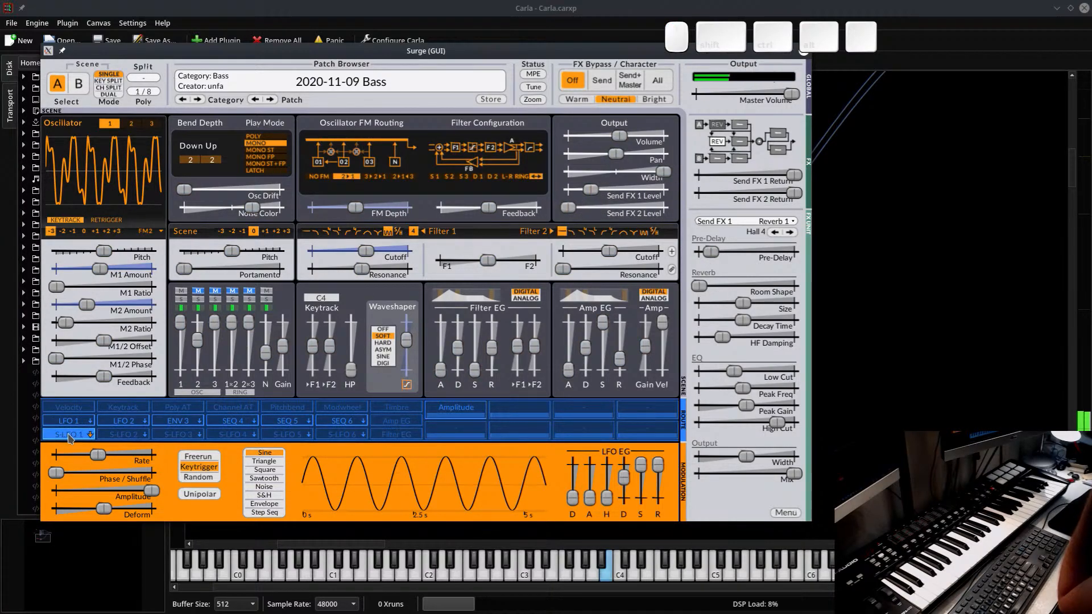
{"action": "left_click", "coordinate": [68, 435]}
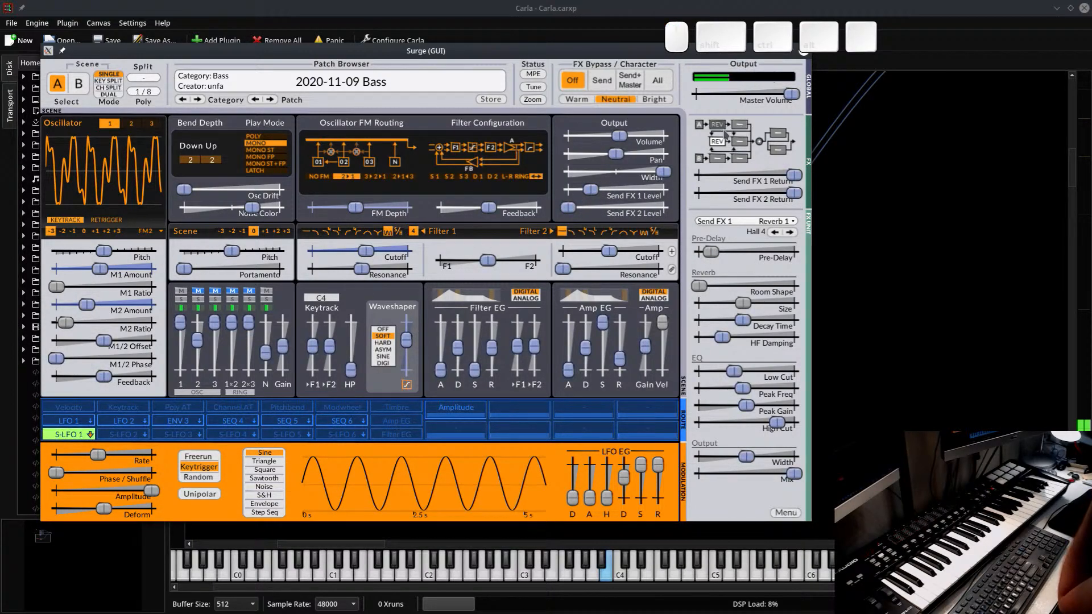
{"action": "left_click", "coordinate": [61, 434]}
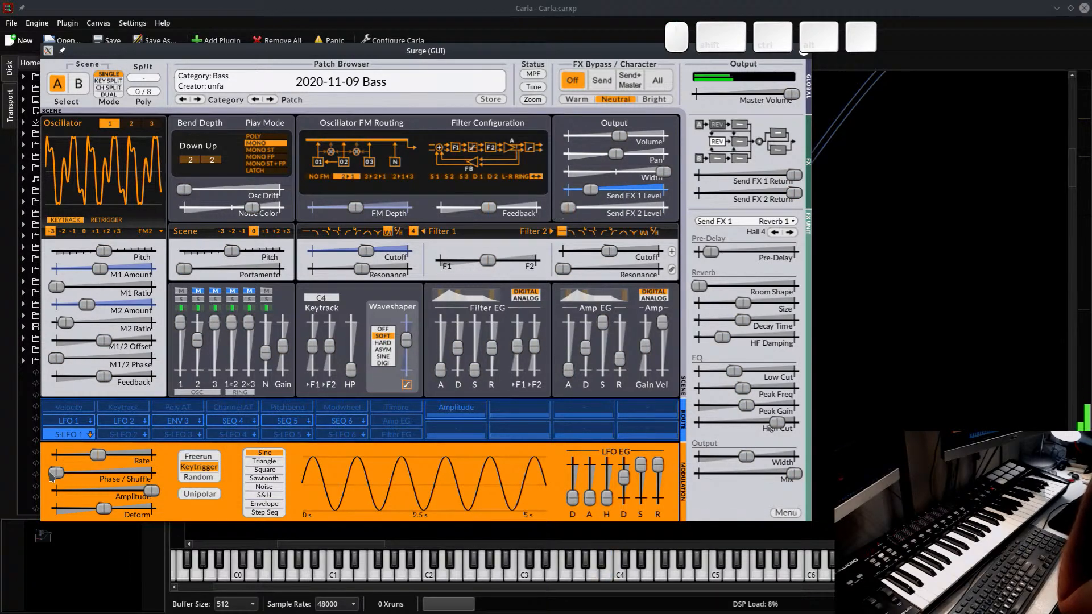
{"action": "left_click", "coordinate": [74, 438]}
Switch Scene LFO 1 to Step Seq, draw low steps with a peak on the fifth step, and set Deform to maximum
{"action": "left_click", "coordinate": [265, 512]}
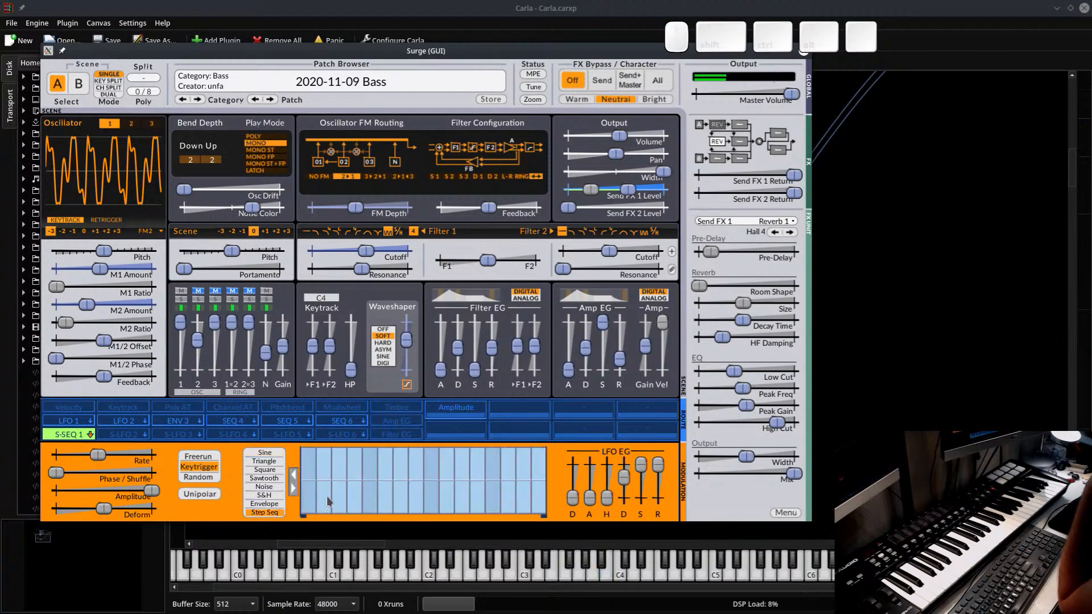
{"action": "mouse_move", "coordinate": [309, 509]}
{"action": "left_mouse_down"}
{"action": "mouse_move", "coordinate": [359, 519]}
{"action": "mouse_move", "coordinate": [368, 450]}
{"action": "mouse_move", "coordinate": [385, 490]}
{"action": "mouse_move", "coordinate": [410, 483]}
{"action": "mouse_move", "coordinate": [424, 527]}
{"action": "mouse_move", "coordinate": [414, 534]}
{"action": "left_mouse_up"}
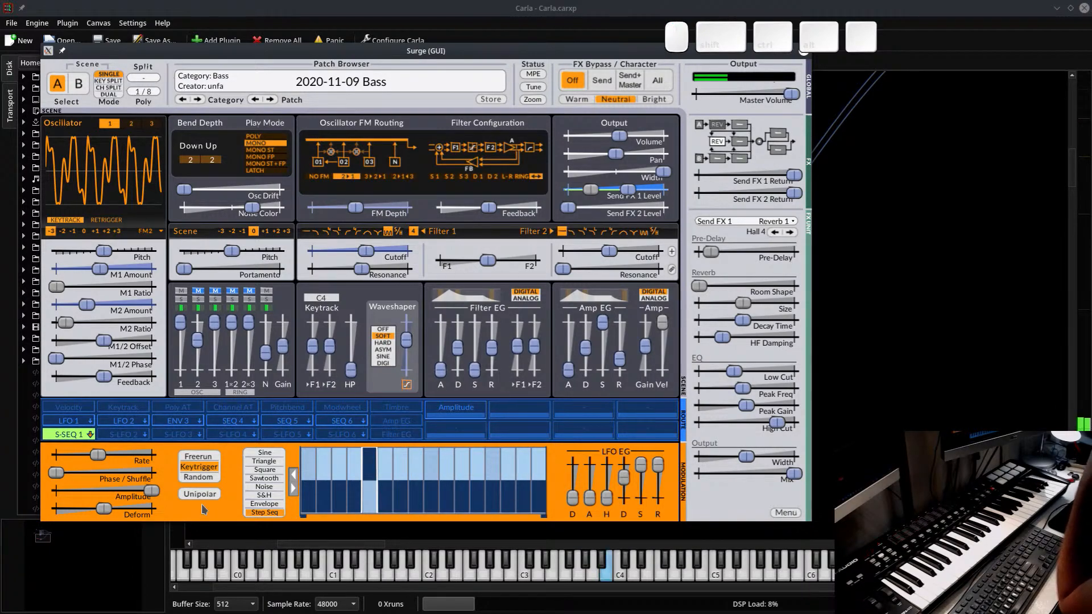
{"action": "mouse_move", "coordinate": [107, 509]}
{"action": "left_mouse_down"}
{"action": "mouse_move", "coordinate": [380, 511]}
{"action": "mouse_move", "coordinate": [357, 505]}
{"action": "mouse_move", "coordinate": [361, 491]}
{"action": "mouse_move", "coordinate": [322, 503]}
{"action": "mouse_move", "coordinate": [378, 452]}
{"action": "mouse_move", "coordinate": [403, 503]}
{"action": "left_mouse_up"}
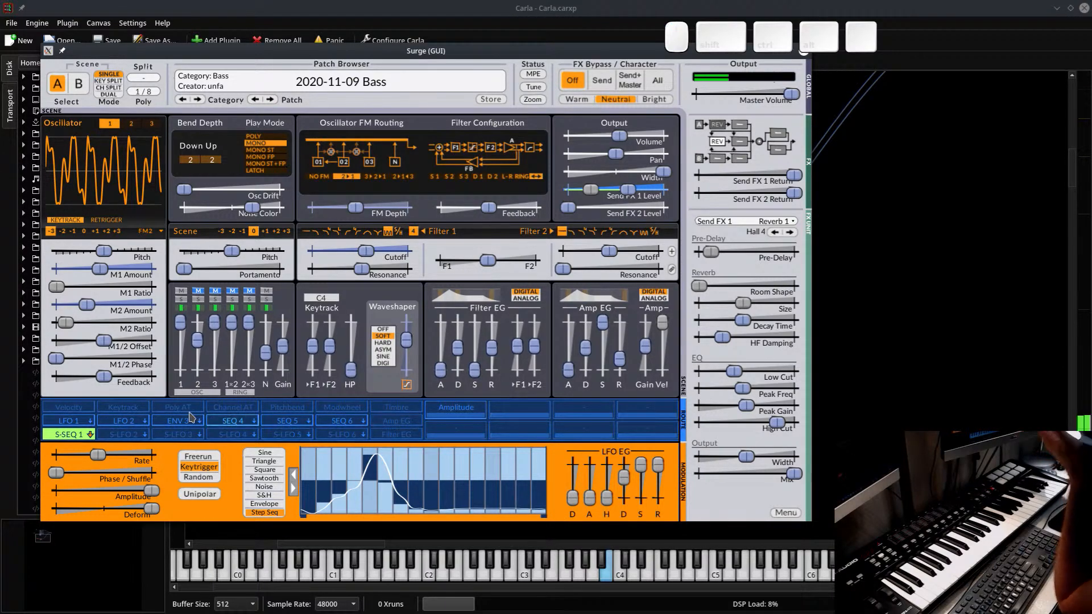
Enable tempo sync for Scene LFO 1's rate and set its trigger mode to Freerun
{"action": "right_click", "coordinate": [103, 460]}
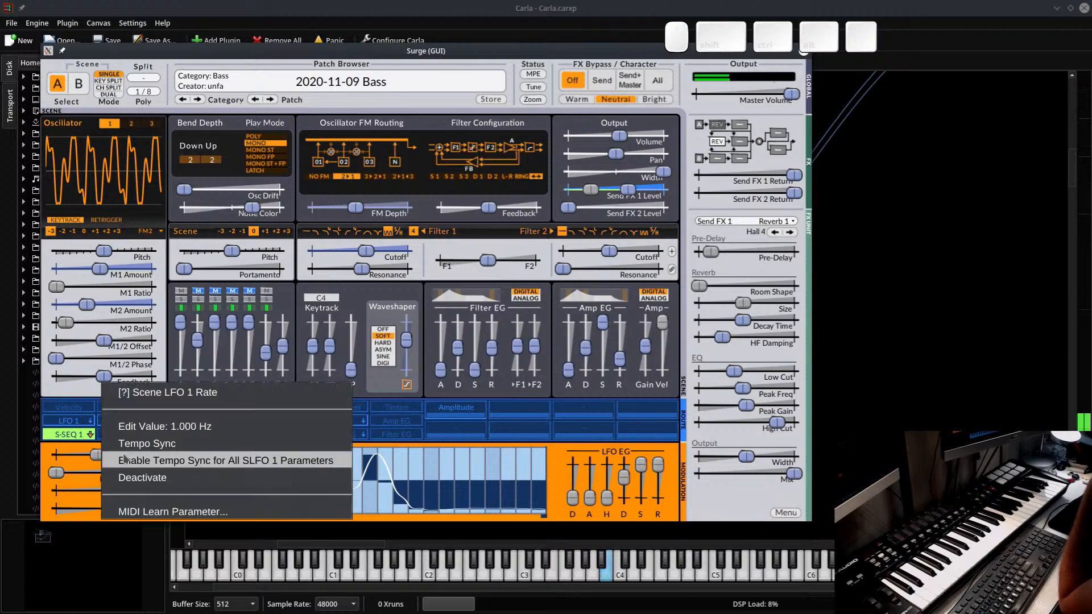
{"action": "left_click", "coordinate": [140, 443]}
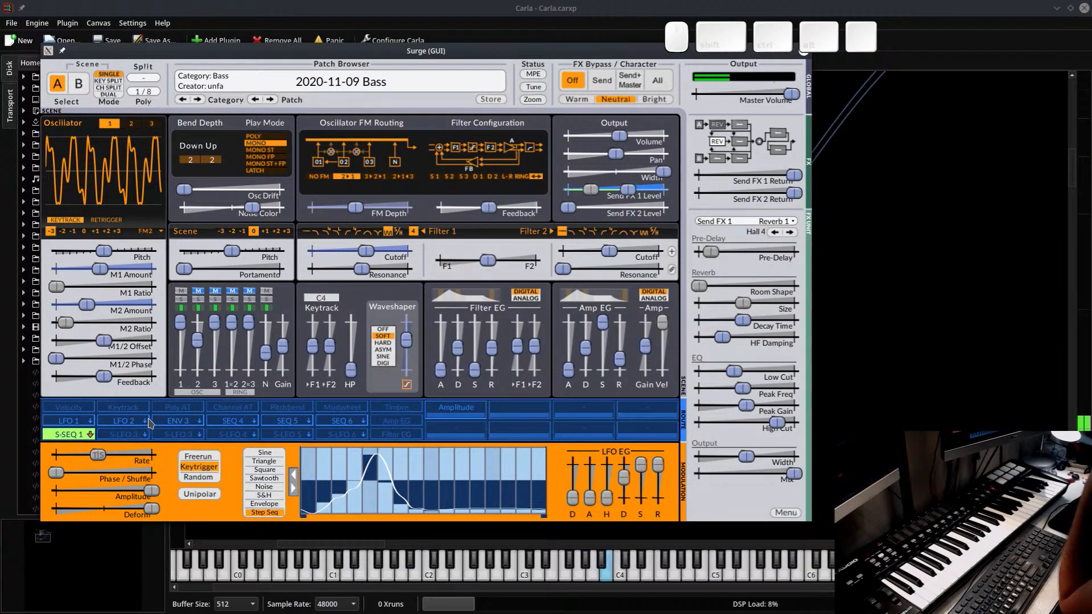
{"action": "left_click", "coordinate": [74, 437]}
{"action": "left_click_drag", "start_coordinate": [98, 455], "coordinate": [44, 459]}
{"action": "left_click", "coordinate": [198, 457]}
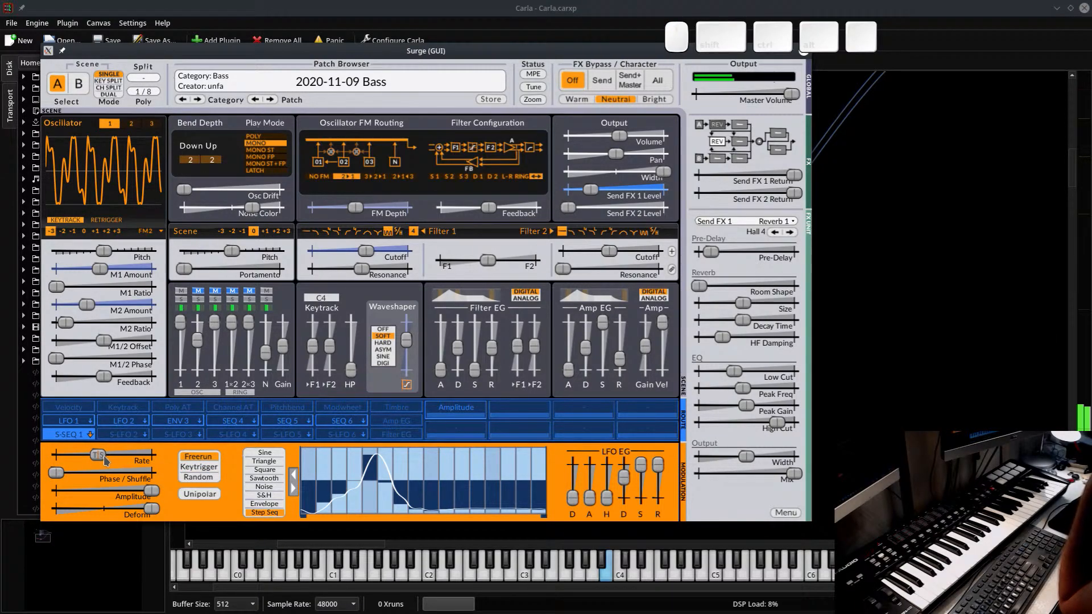
Rebalance the Send FX 1 Level by adjusting its Scene LFO 1 modulation depth and leaving the base level slightly above zero
{"action": "left_click_drag", "start_coordinate": [577, 201], "coordinate": [554, 201]}
{"action": "left_click", "coordinate": [82, 433]}
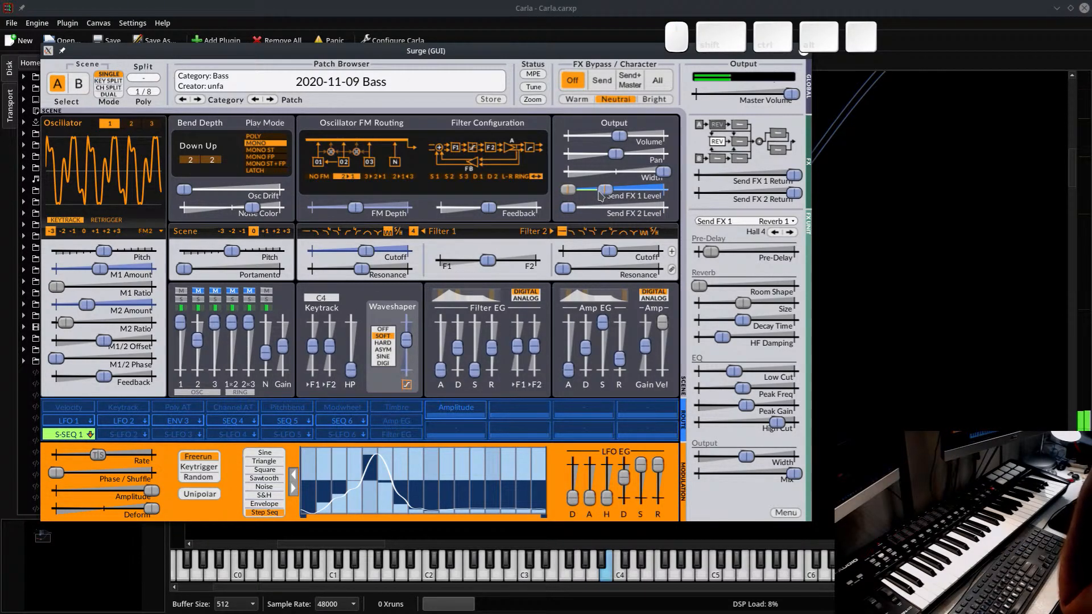
{"action": "left_click_drag", "start_coordinate": [599, 192], "coordinate": [658, 199]}
{"action": "left_click", "coordinate": [79, 438]}
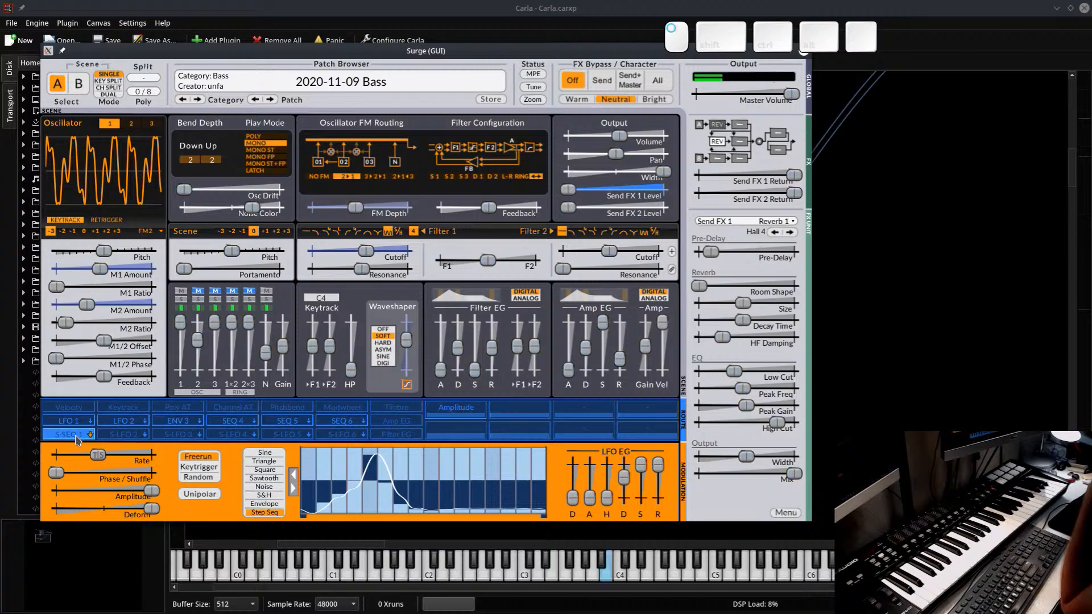
{"action": "left_click_drag", "start_coordinate": [572, 193], "coordinate": [589, 192]}
Redraw Scene LFO 1's steps near the centre line with a full peak on step five, and readjust its Send FX 1 Level modulation depth
{"action": "mouse_move", "coordinate": [308, 492]}
{"action": "left_mouse_down"}
{"action": "mouse_move", "coordinate": [349, 481]}
{"action": "mouse_move", "coordinate": [561, 486]}
{"action": "left_mouse_up"}
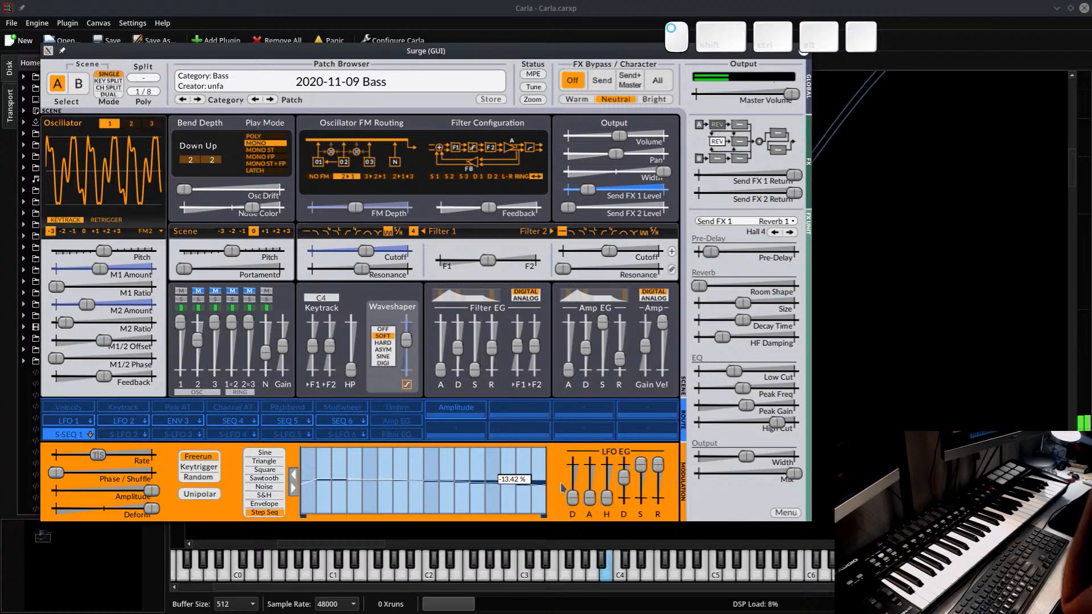
{"action": "left_click", "coordinate": [371, 452]}
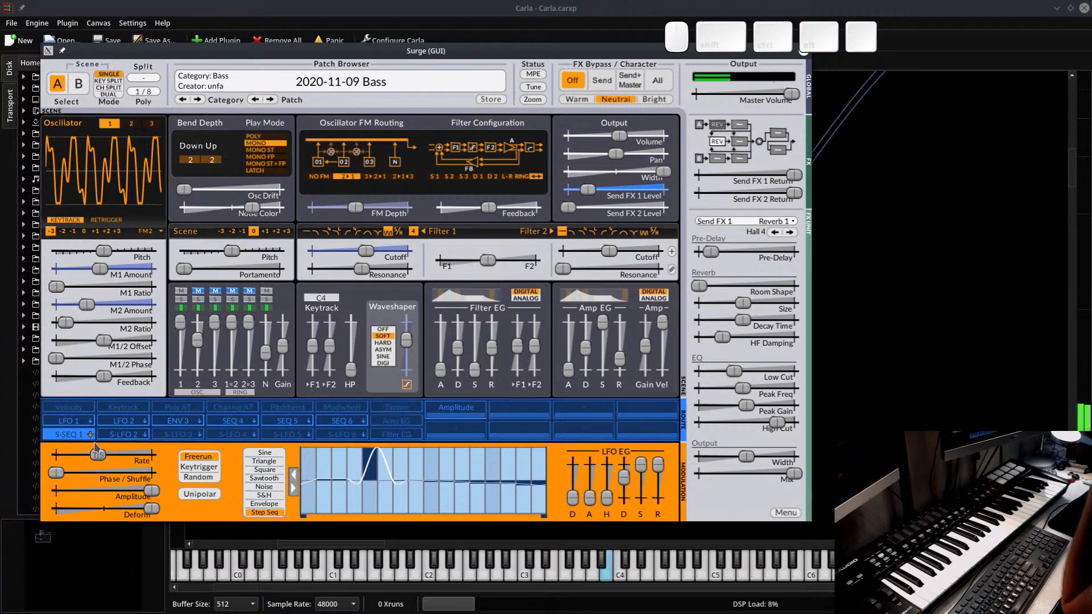
{"action": "left_click", "coordinate": [68, 434]}
{"action": "mouse_move", "coordinate": [588, 189]}
{"action": "left_mouse_down"}
{"action": "mouse_move", "coordinate": [634, 190]}
{"action": "mouse_move", "coordinate": [578, 193]}
{"action": "left_mouse_up"}
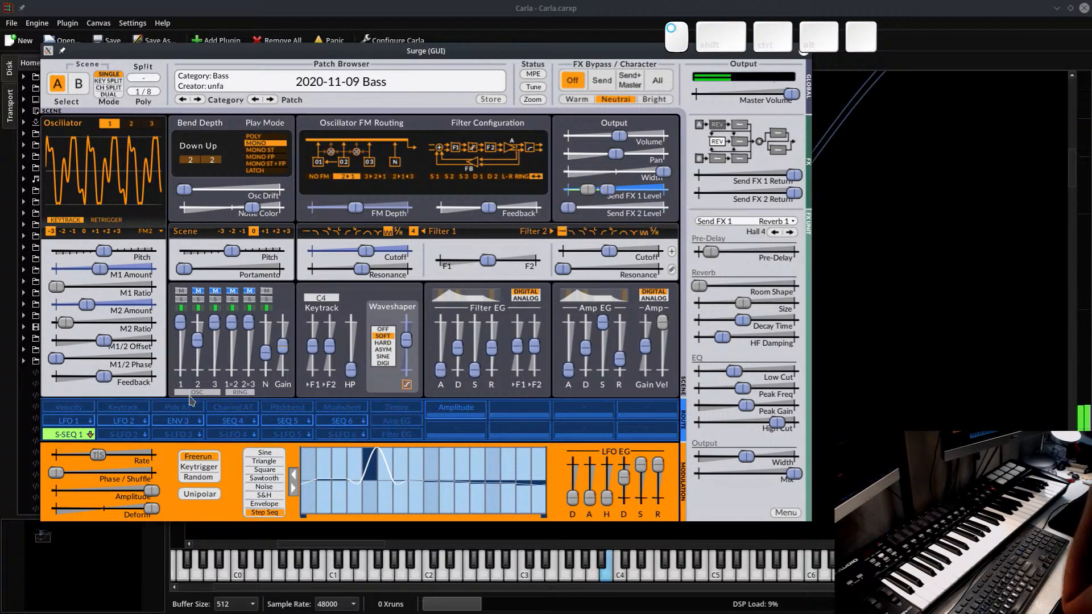
{"action": "left_click", "coordinate": [66, 437]}
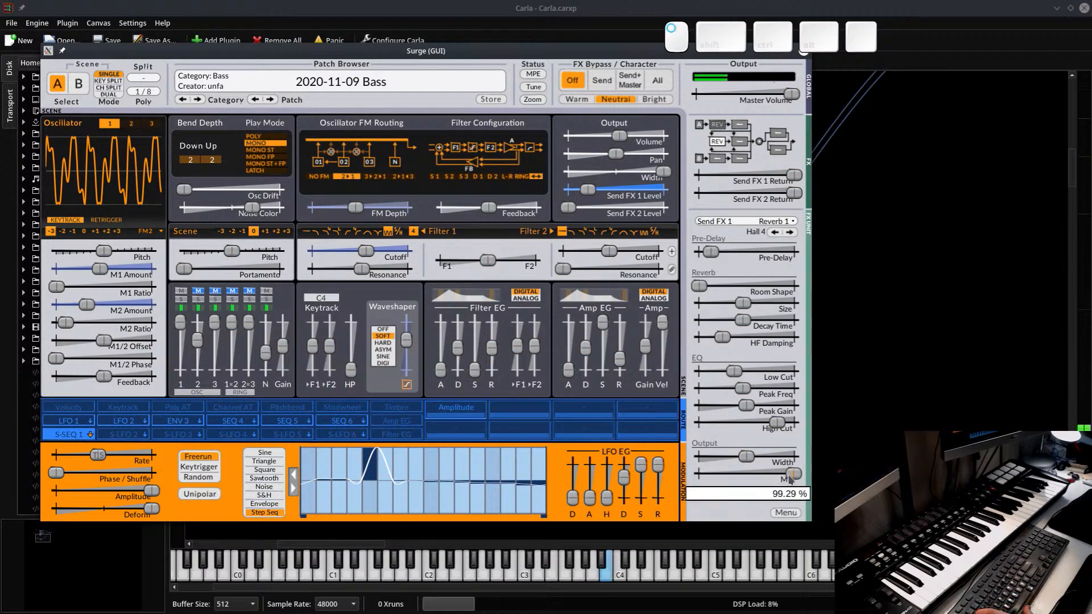
Slightly increase the output width of the Send FX 1 reverb
{"action": "left_click", "coordinate": [753, 458]}
{"action": "left_click_drag", "start_coordinate": [776, 465], "coordinate": [776, 465]}
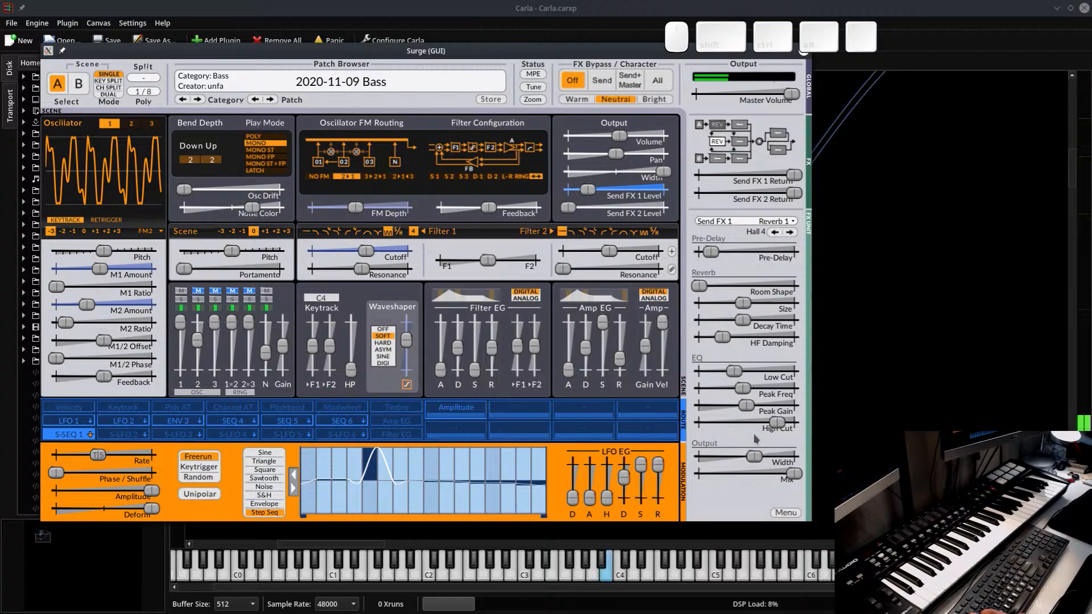
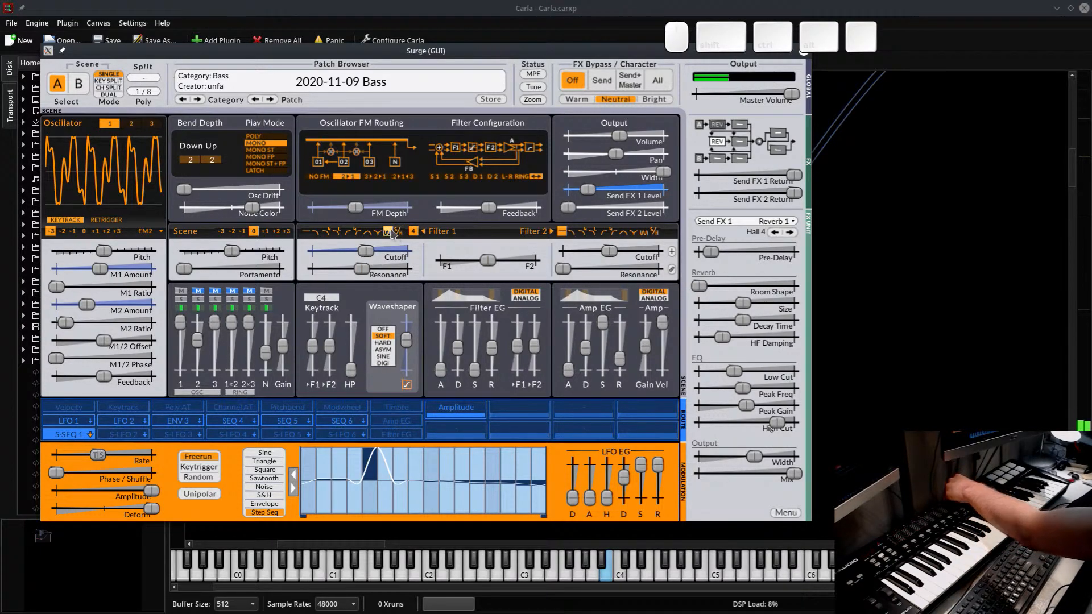
Set Filter 2 to a low-pass type and try out lower and higher cutoff settings
{"action": "left_click", "coordinate": [584, 234]}
{"action": "mouse_move", "coordinate": [610, 252]}
{"action": "left_mouse_down"}
{"action": "mouse_move", "coordinate": [518, 267]}
{"action": "mouse_move", "coordinate": [745, 281]}
{"action": "mouse_move", "coordinate": [475, 279]}
{"action": "mouse_move", "coordinate": [602, 266]}
{"action": "mouse_move", "coordinate": [598, 255]}
{"action": "left_mouse_up"}
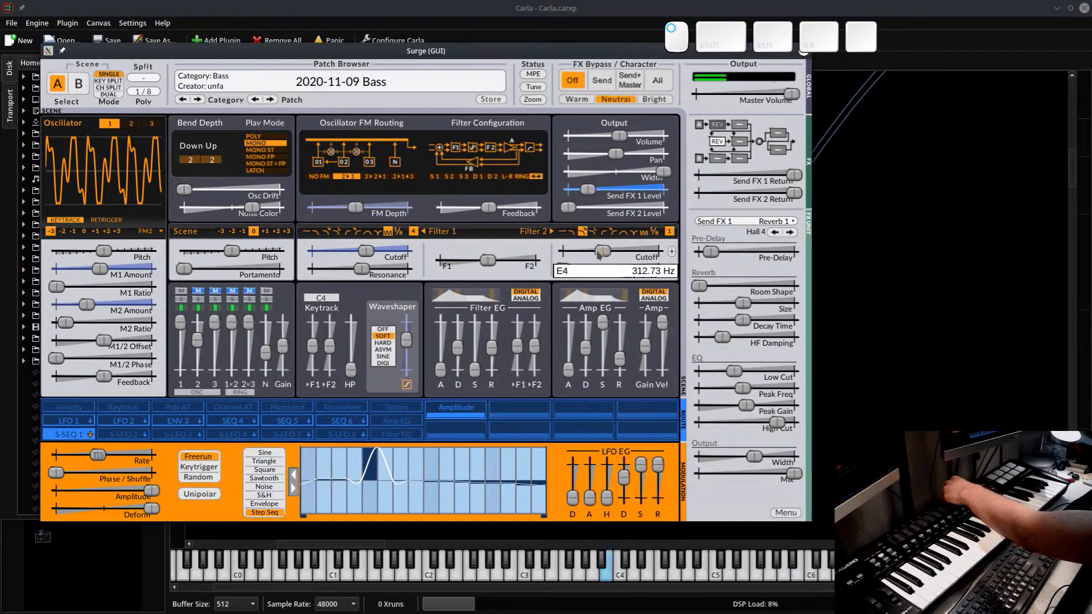
{"action": "left_click_drag", "start_coordinate": [711, 267], "coordinate": [599, 267]}
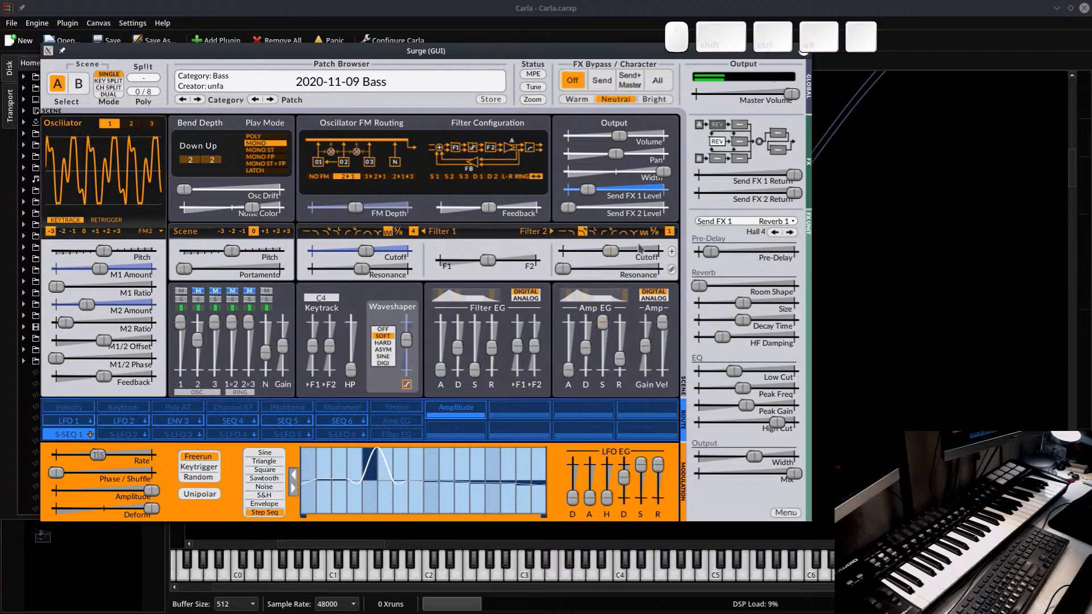
Assign the second macro to Filter 2's cutoff with positive modulation and nudge the base cutoff up slightly
{"action": "left_click", "coordinate": [523, 410]}
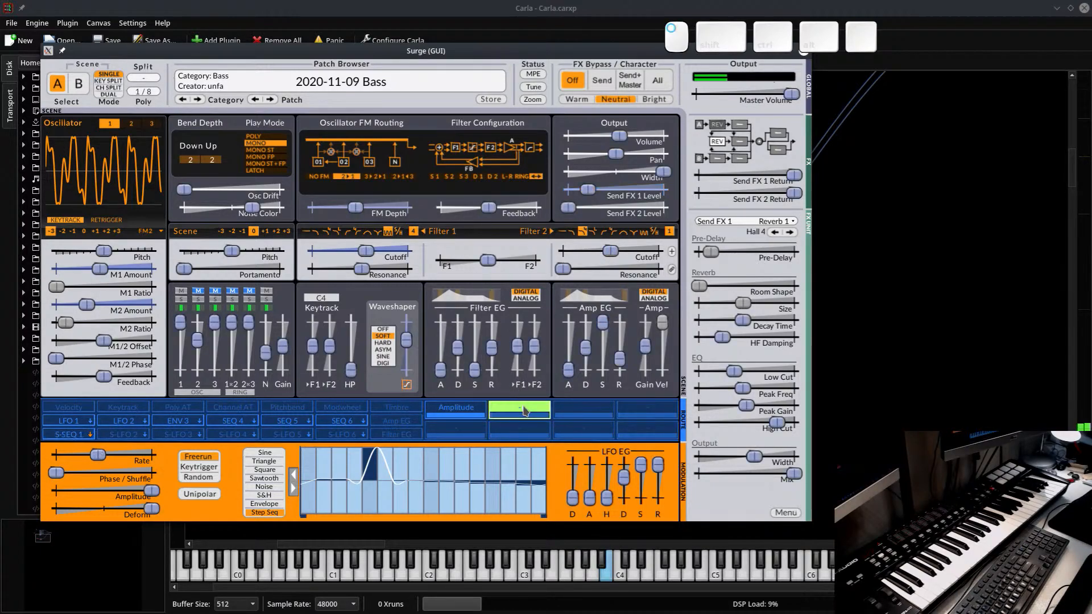
{"action": "left_click_drag", "start_coordinate": [618, 267], "coordinate": [648, 267]}
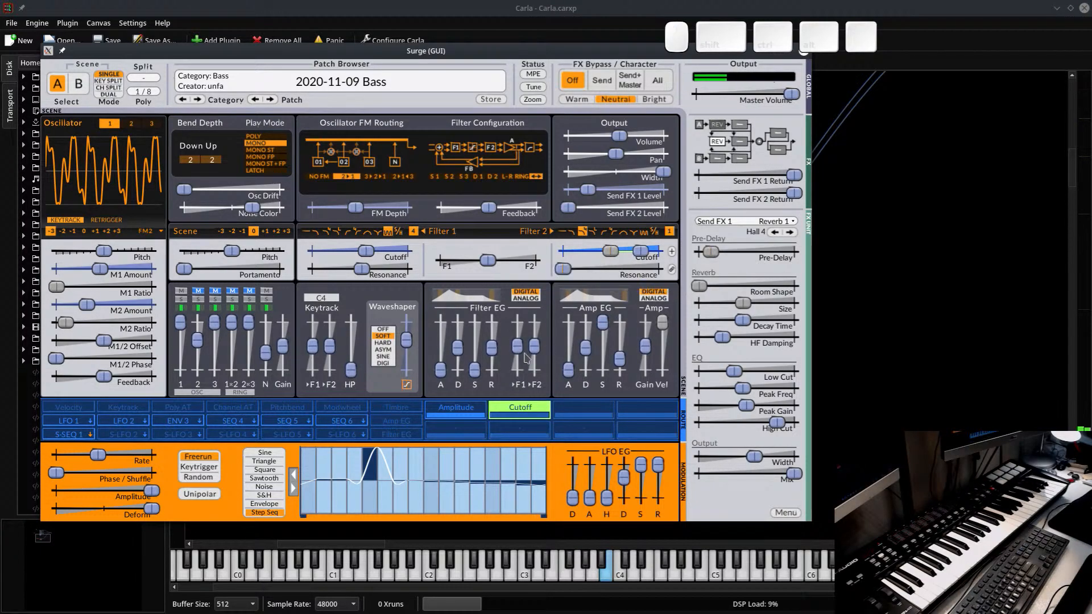
{"action": "left_click", "coordinate": [503, 410]}
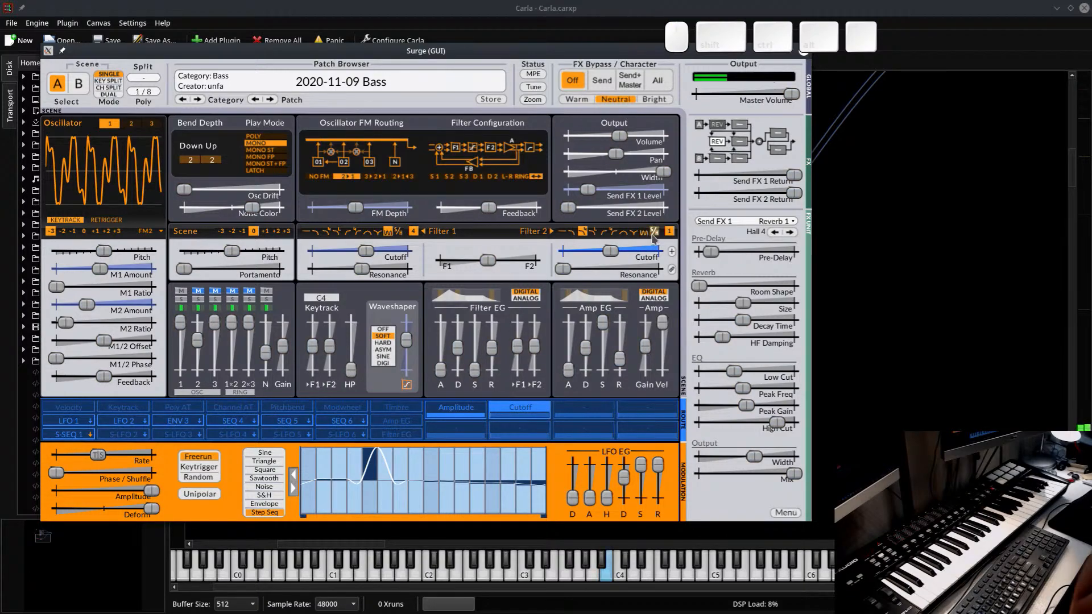
{"action": "mouse_move", "coordinate": [611, 250]}
{"action": "left_mouse_down"}
{"action": "mouse_move", "coordinate": [592, 251]}
{"action": "mouse_move", "coordinate": [618, 255]}
{"action": "left_mouse_up"}
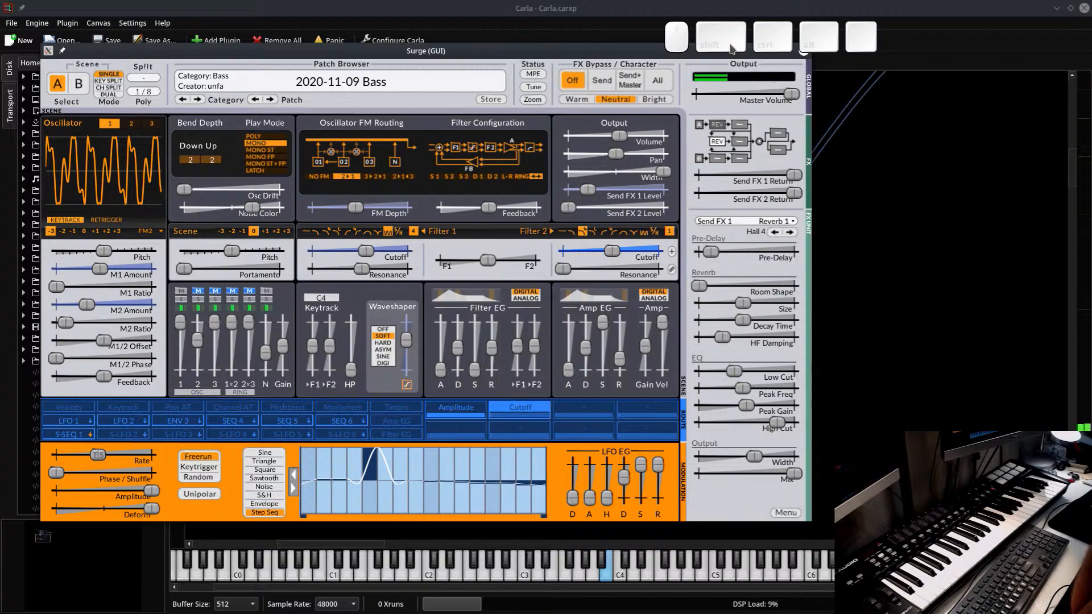
Map Surge's Macro 2 to hardware controller CC23 on channel 1 with MIDI Learn in Carla's plugin parameters
{"action": "left_click", "coordinate": [803, 55]}
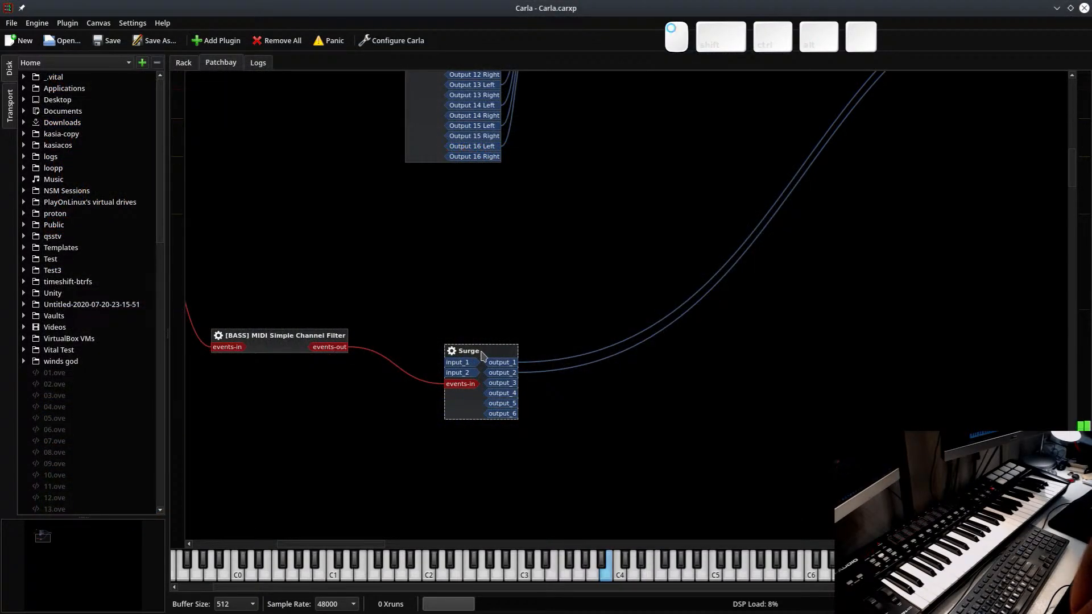
{"action": "double_click", "coordinate": [482, 355]}
{"action": "left_click", "coordinate": [763, 71]}
{"action": "right_click", "coordinate": [470, 355]}
{"action": "left_click", "coordinate": [493, 422]}
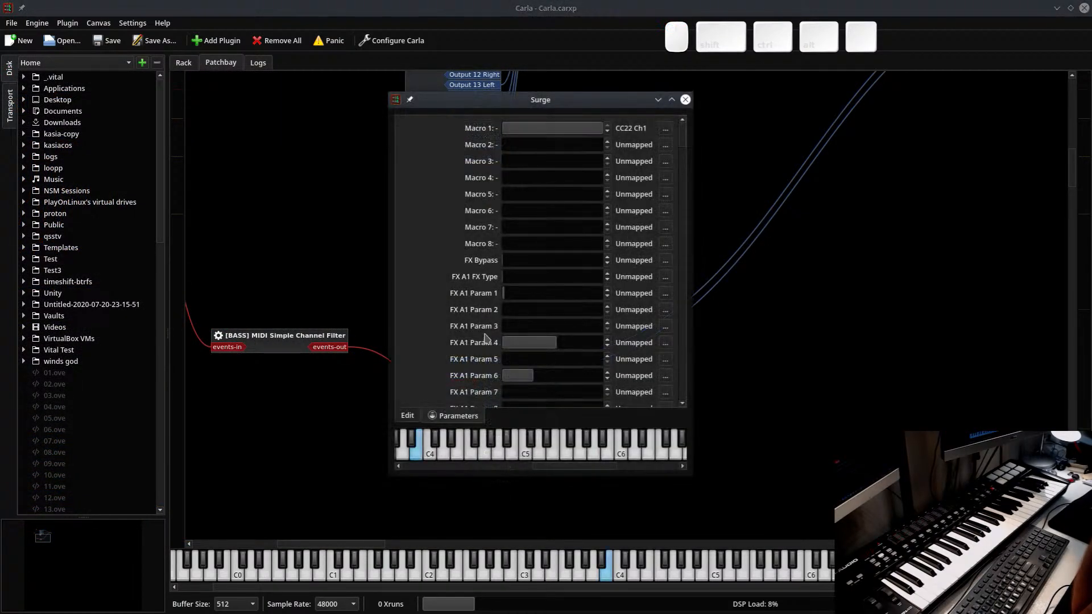
{"action": "left_click", "coordinate": [665, 144]}
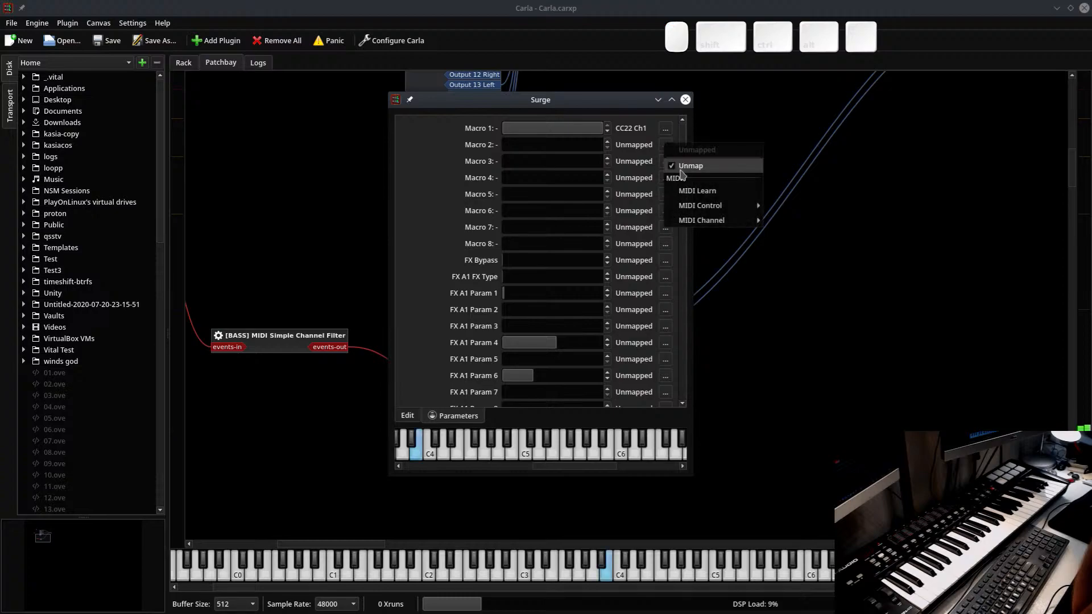
{"action": "left_click", "coordinate": [682, 180]}
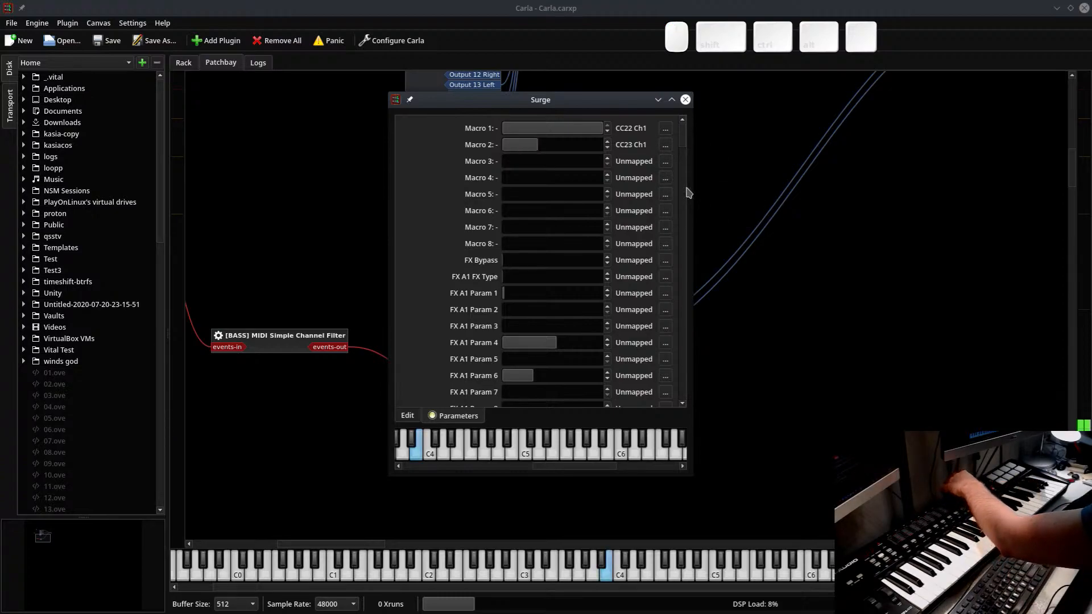
{"action": "left_click", "coordinate": [683, 101]}
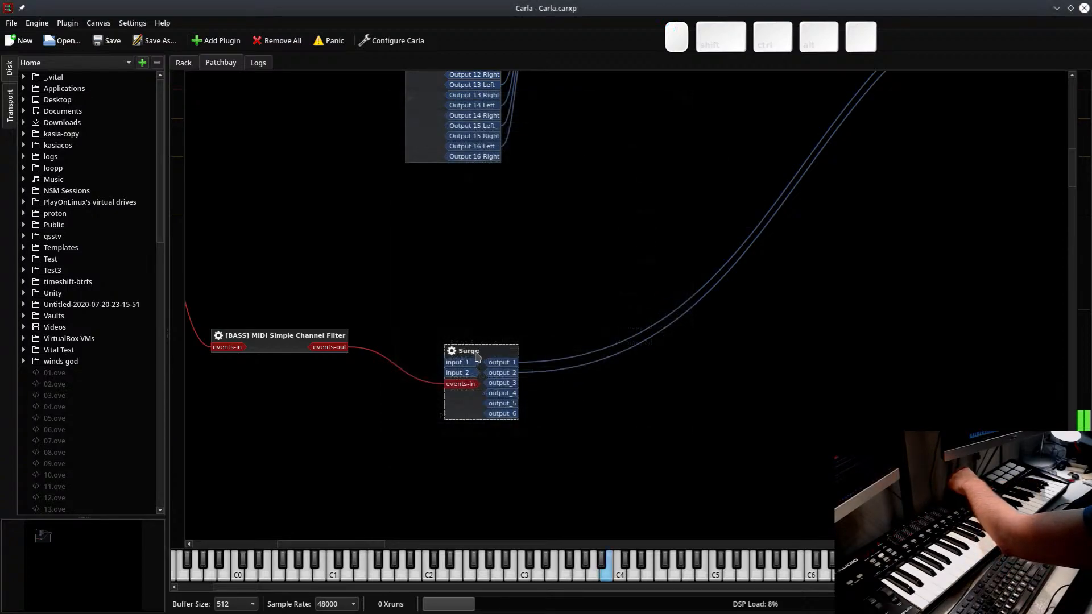
Reopen Surge's interface, raise the Cutoff macro's modulation of Filter 2 to maximum, and lower the filter's base cutoff to minimum
{"action": "double_click", "coordinate": [480, 350]}
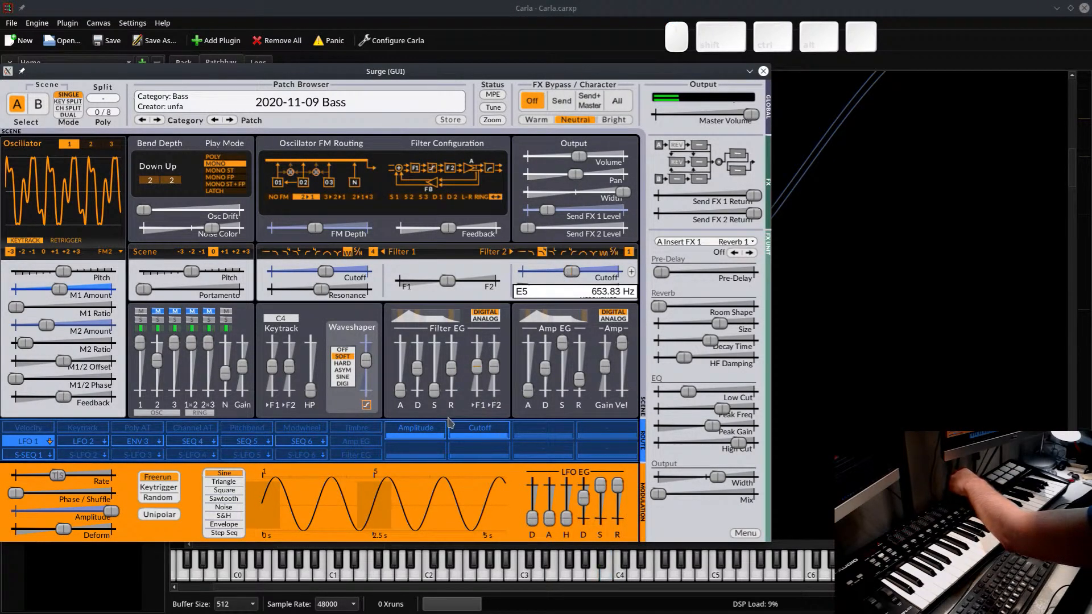
{"action": "left_click", "coordinate": [478, 438]}
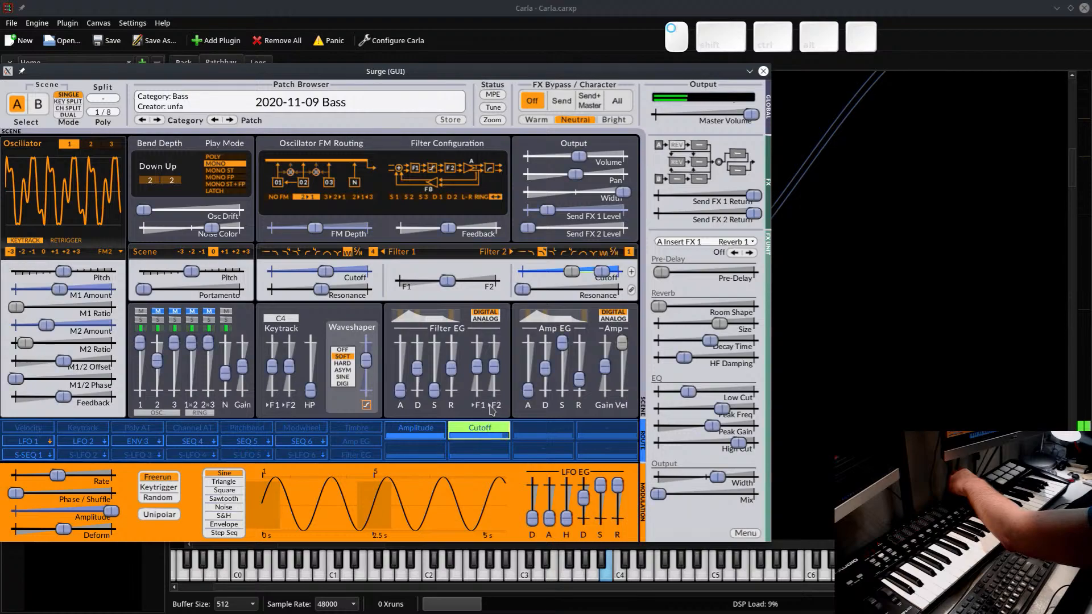
{"action": "left_click_drag", "start_coordinate": [578, 274], "coordinate": [648, 277]}
{"action": "left_click", "coordinate": [478, 428]}
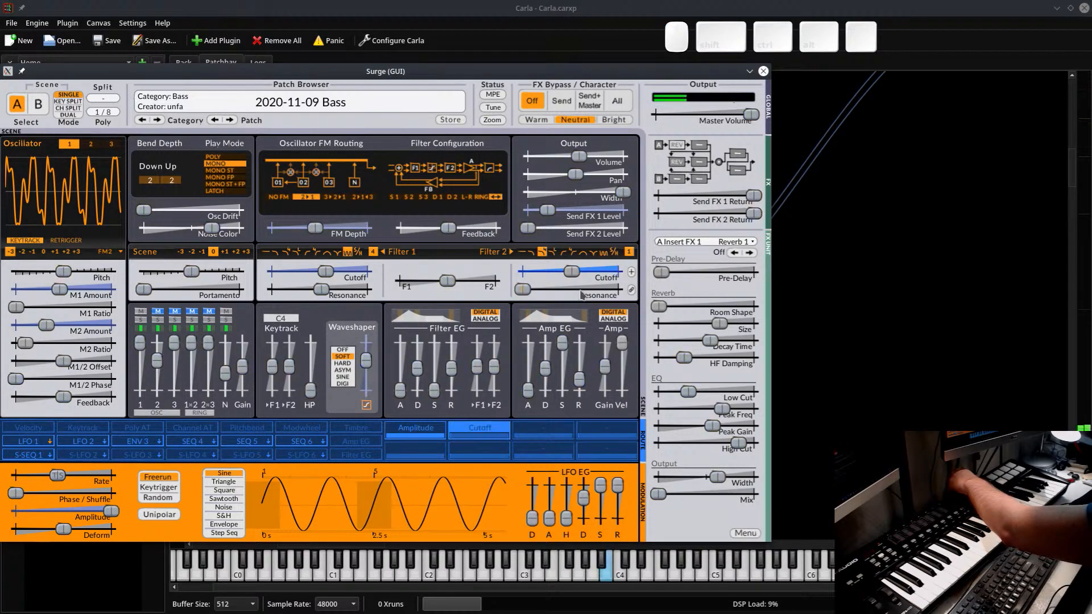
{"action": "left_click_drag", "start_coordinate": [572, 272], "coordinate": [521, 276]}
{"action": "left_click", "coordinate": [486, 432]}
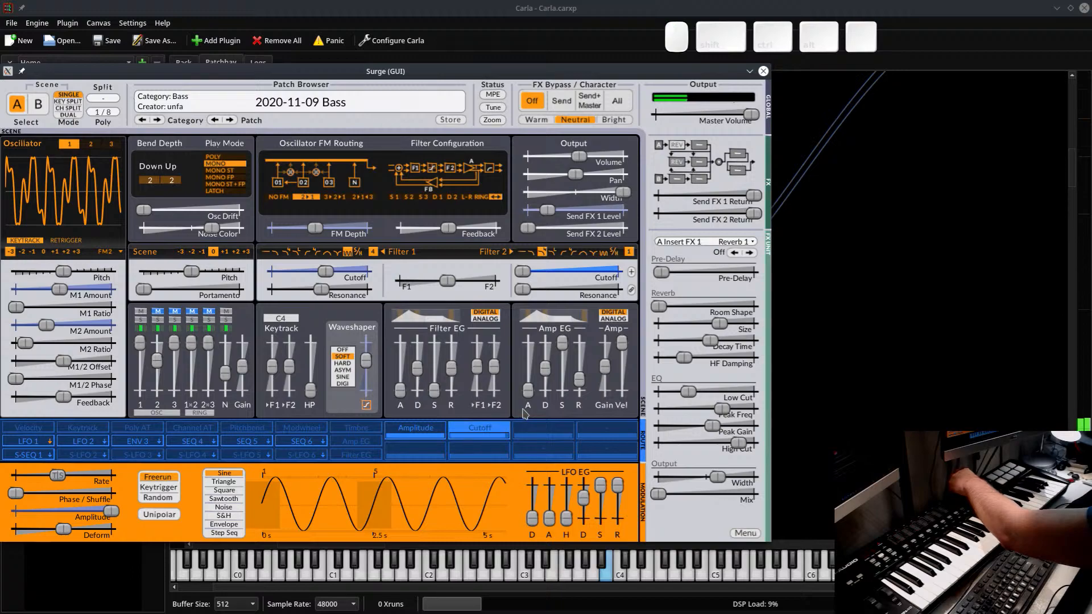
Set Filter 2's subtype to 3 and raise its resonance to about halfway
{"action": "left_click", "coordinate": [629, 254]}
{"action": "left_click_drag", "start_coordinate": [521, 290], "coordinate": [567, 289]}
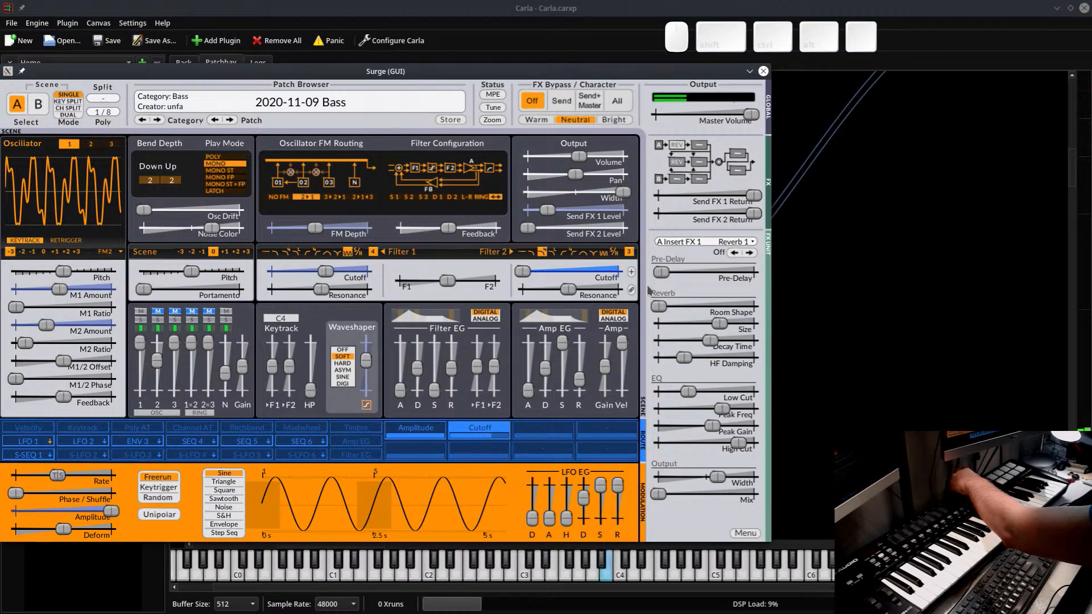
Raise Filter 2's resonance to just below its maximum
{"action": "left_click_drag", "start_coordinate": [612, 289], "coordinate": [648, 294]}
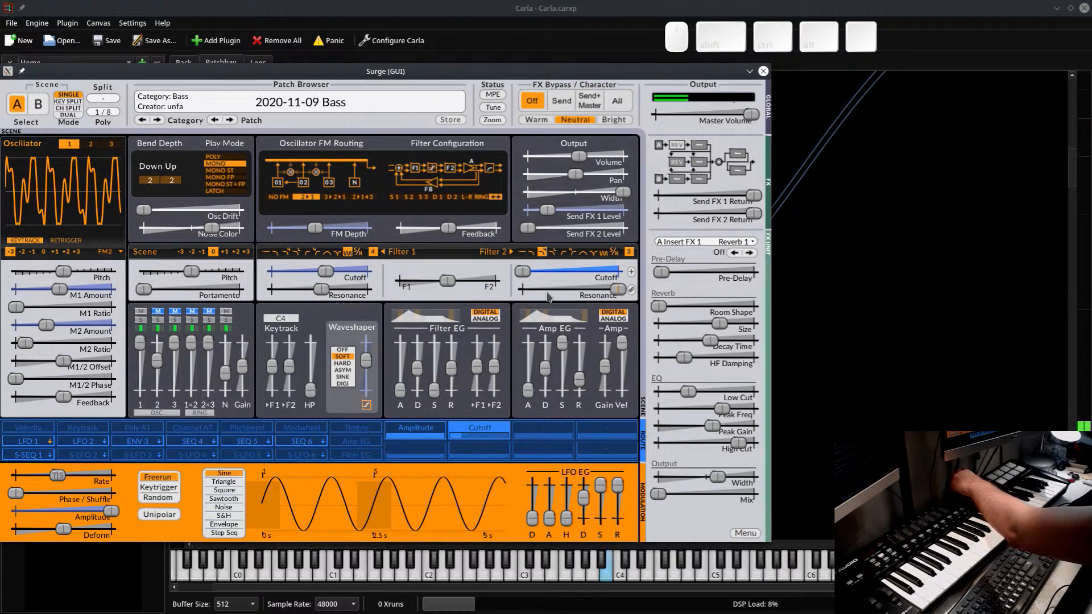
{"action": "left_click_drag", "start_coordinate": [619, 290], "coordinate": [606, 298]}
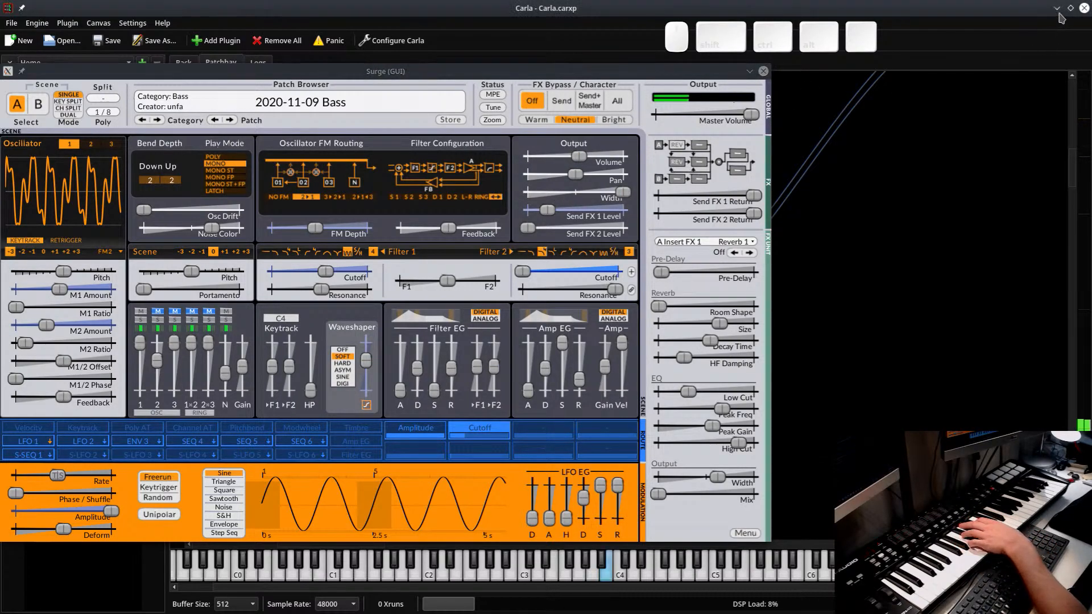
Switch to Giada, rename the unnamed MIDI channel below Bass 01 as "Bass 01 Auto 01", and arm it for recording
{"action": "left_click", "coordinate": [750, 70]}
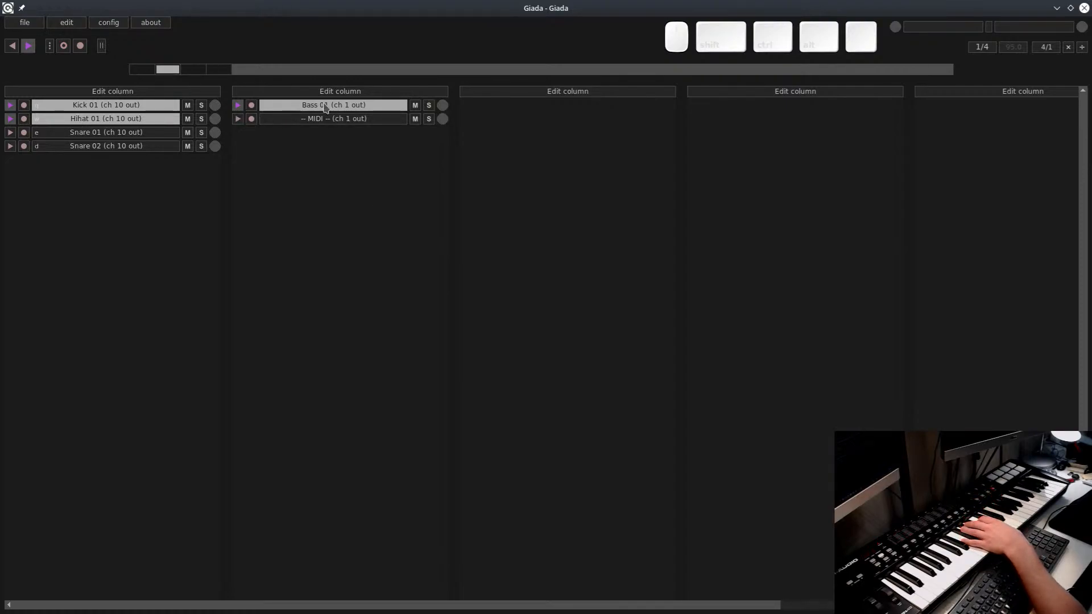
{"action": "right_click", "coordinate": [307, 120]}
{"action": "left_click", "coordinate": [344, 182]}
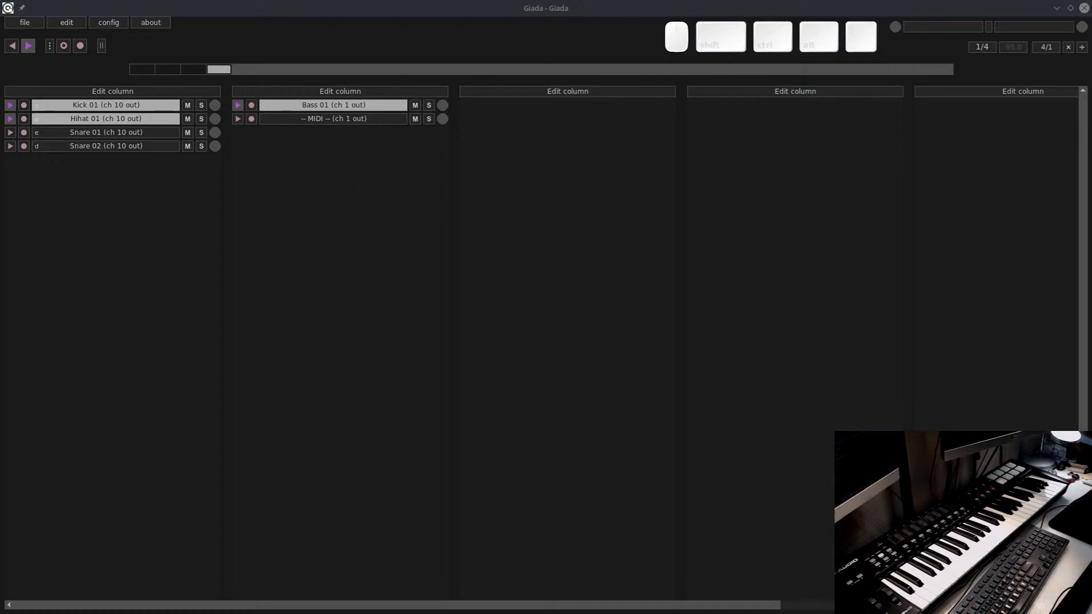
{"action": "type", "text": "Bass 01"}
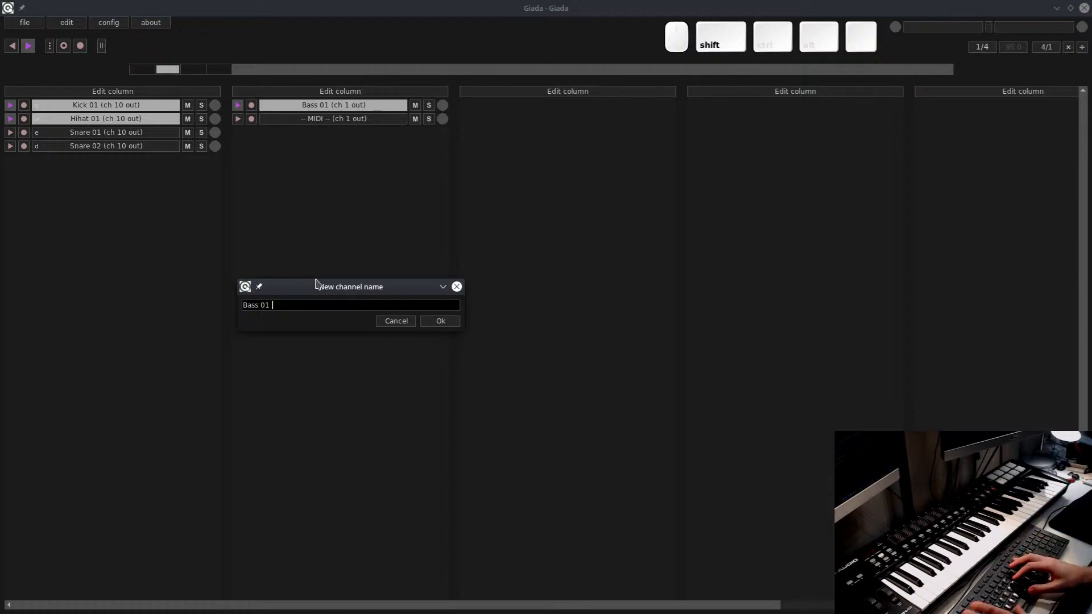
{"action": "type", "text": " Auto"}
{"action": "key", "text": "BackSpace"}
{"action": "key", "text": "BackSpace"}
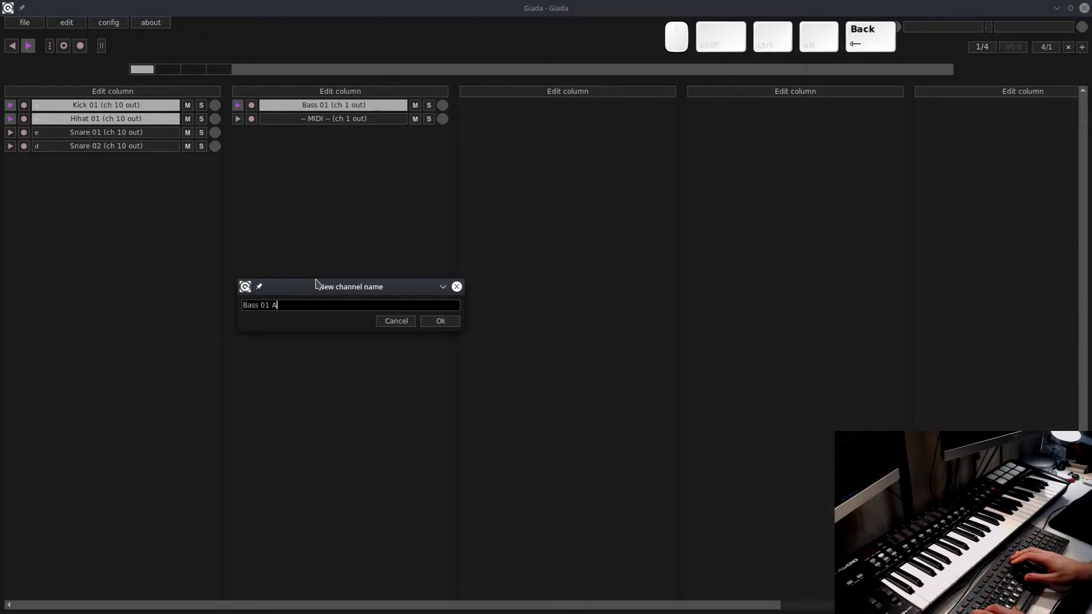
{"action": "type", "text": "uto 01"}
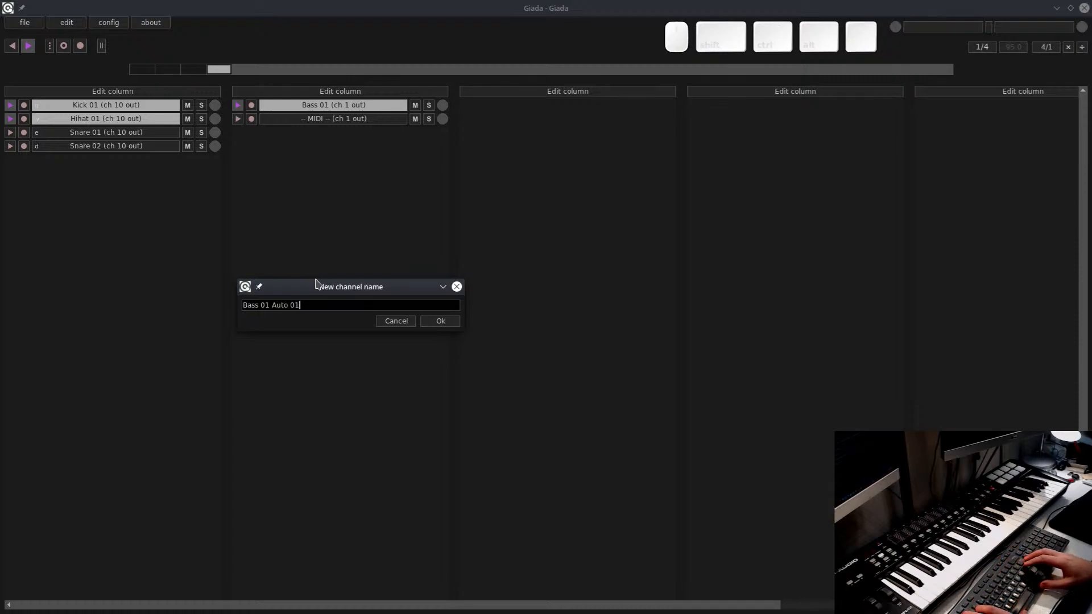
{"action": "key", "text": "Return"}
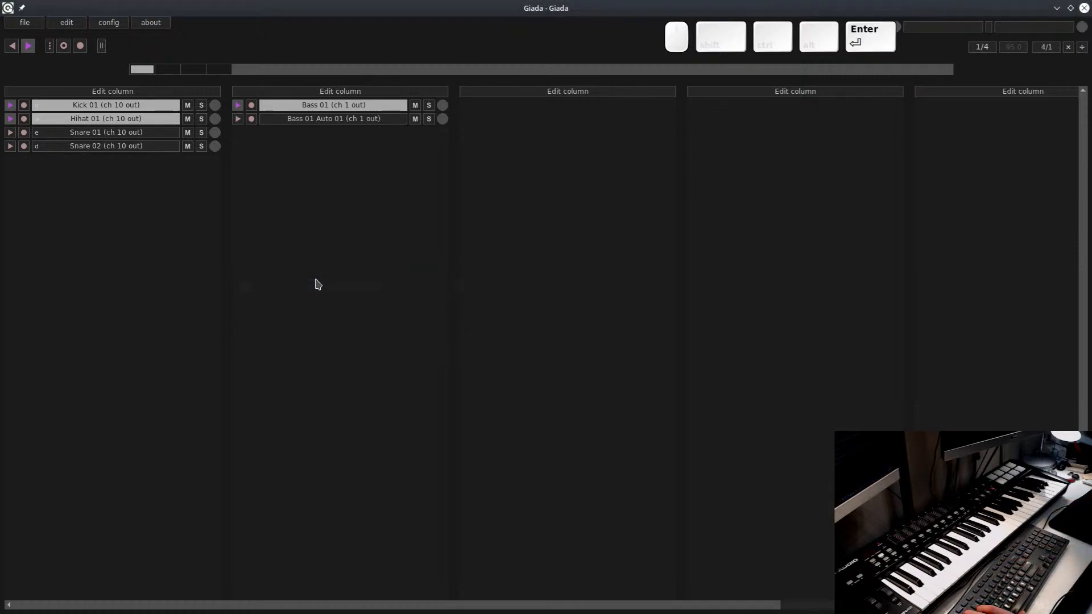
{"action": "left_click", "coordinate": [250, 120]}
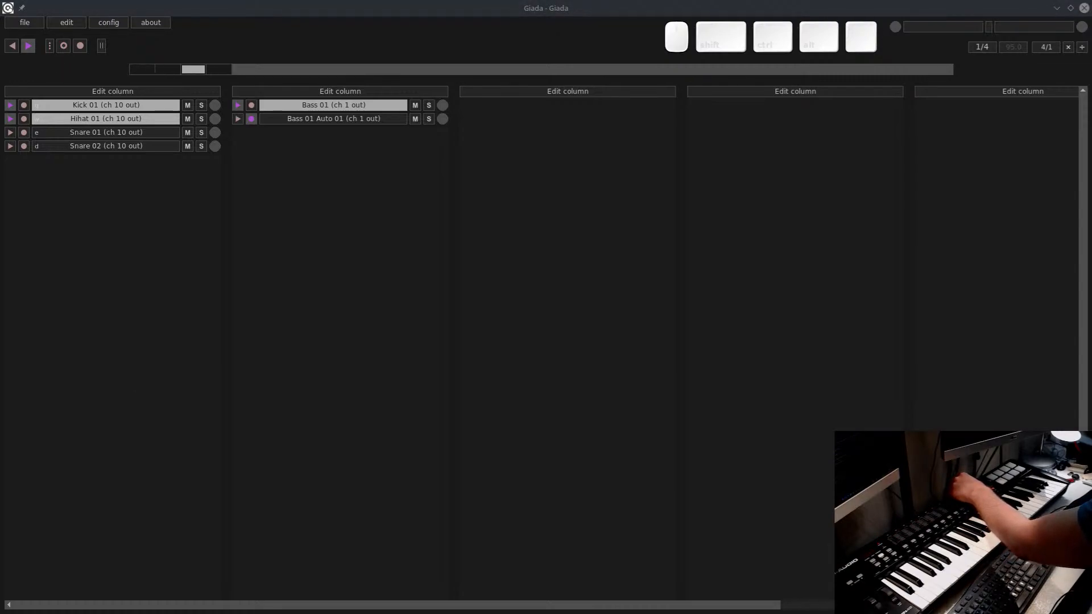
Return to Surge in Carla and raise Filter 2's base cutoff to about a quarter of its range
{"action": "left_click", "coordinate": [1057, 9]}
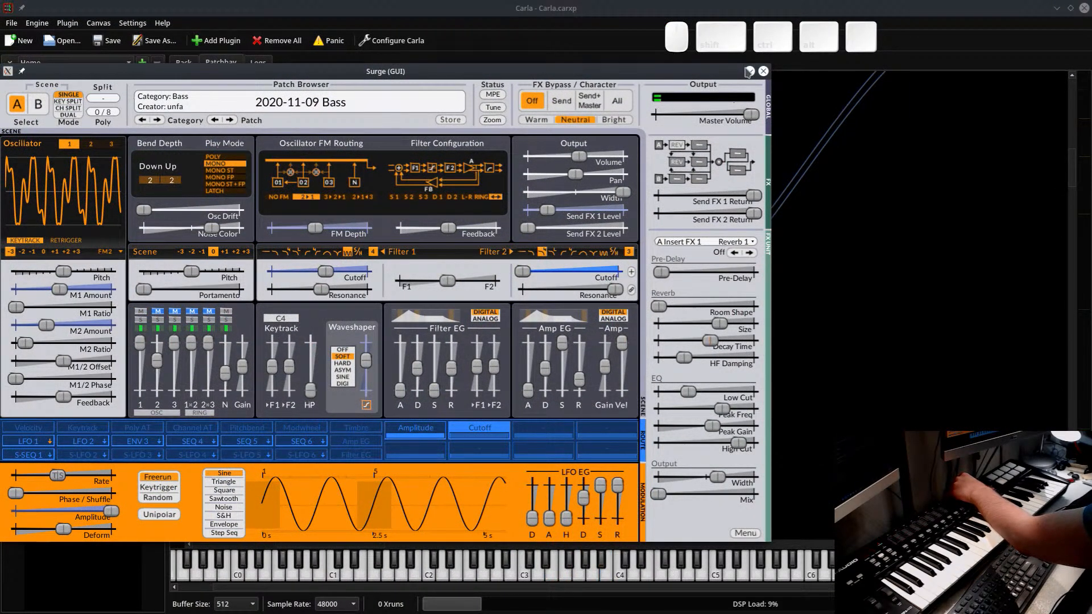
{"action": "left_click_drag", "start_coordinate": [522, 271], "coordinate": [623, 282]}
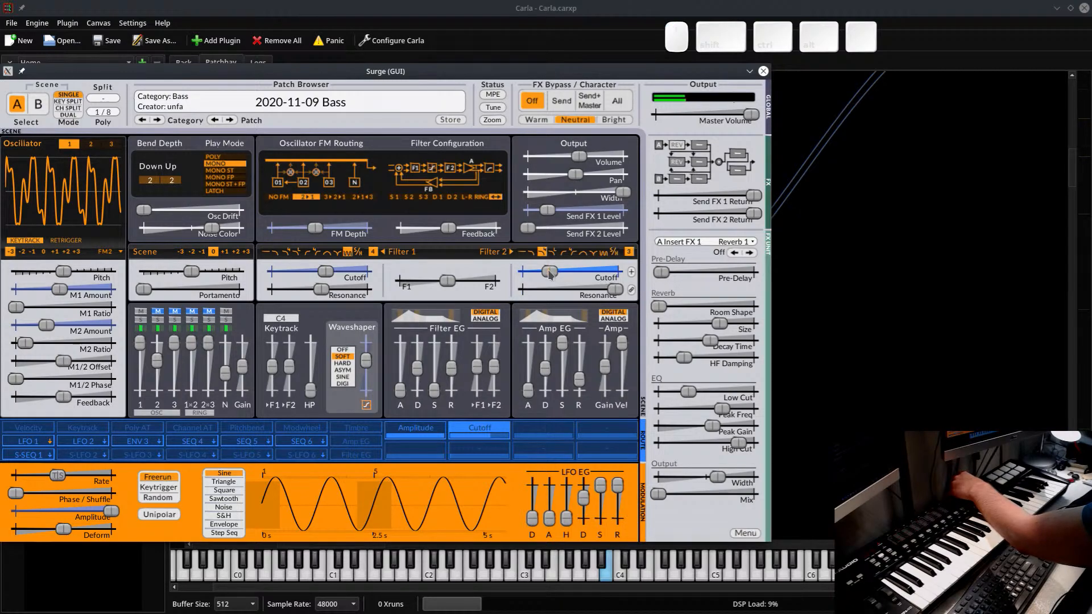
{"action": "mouse_move", "coordinate": [549, 273]}
{"action": "left_mouse_down"}
{"action": "mouse_move", "coordinate": [563, 274]}
{"action": "mouse_move", "coordinate": [541, 274]}
{"action": "mouse_move", "coordinate": [548, 281]}
{"action": "left_mouse_up"}
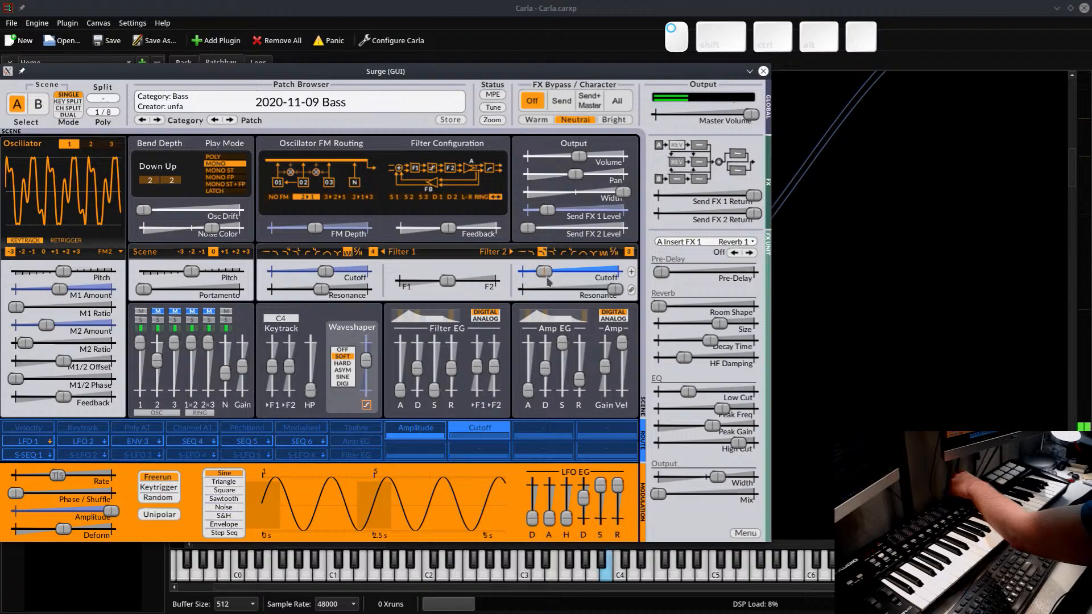
Reduce the Cutoff macro's modulation of Filter 2's cutoff to slightly below maximum and leave modulation editing
{"action": "left_click", "coordinate": [471, 430]}
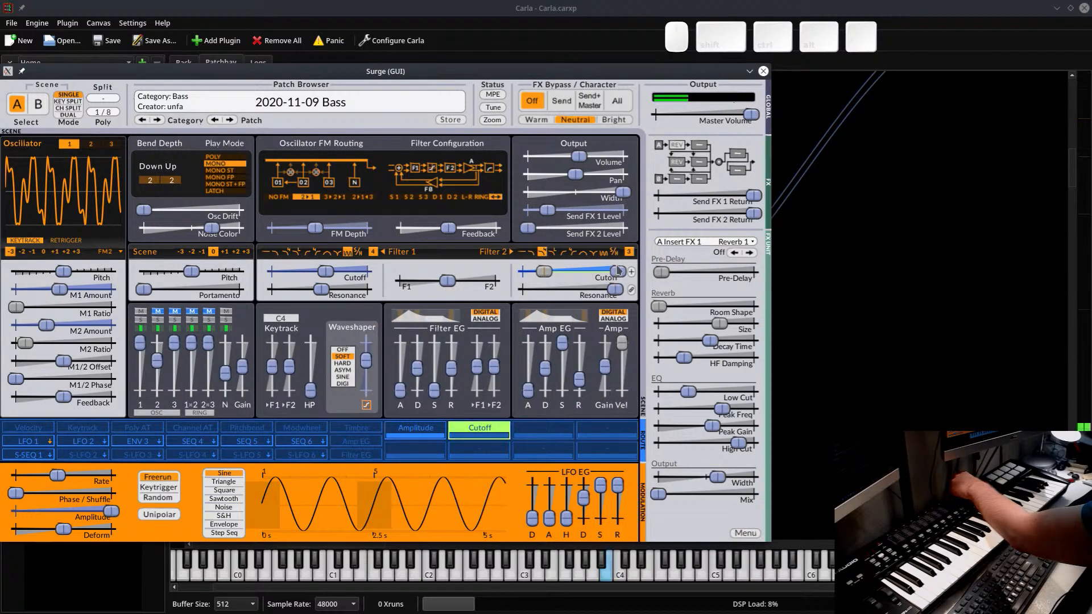
{"action": "left_click_drag", "start_coordinate": [618, 271], "coordinate": [507, 298]}
{"action": "left_click", "coordinate": [607, 272]}
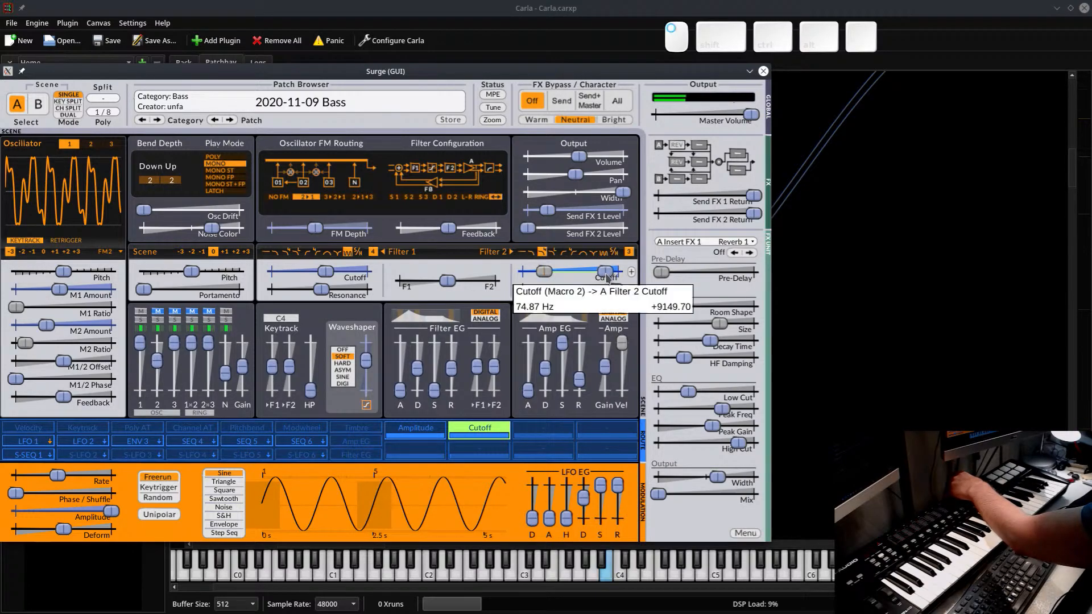
{"action": "mouse_move", "coordinate": [611, 277]}
{"action": "left_mouse_down"}
{"action": "mouse_move", "coordinate": [617, 290]}
{"action": "mouse_move", "coordinate": [607, 279]}
{"action": "left_mouse_up"}
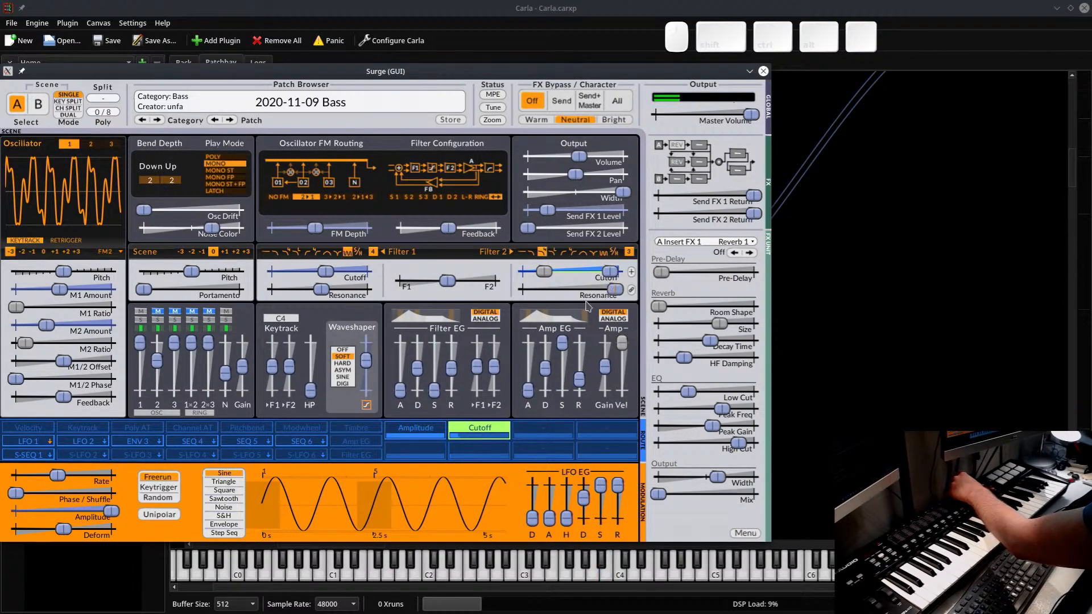
{"action": "left_click", "coordinate": [473, 427]}
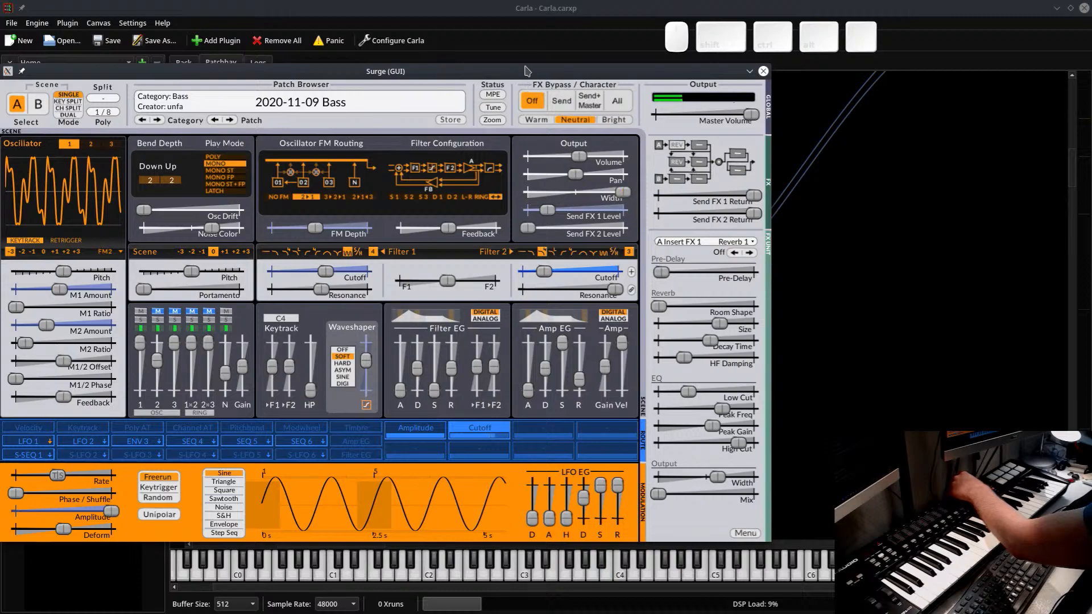
Switch to Giada and record the cutoff knob movements as actions on the Bass 01 Auto 01 channel
{"action": "left_click", "coordinate": [550, 18]}
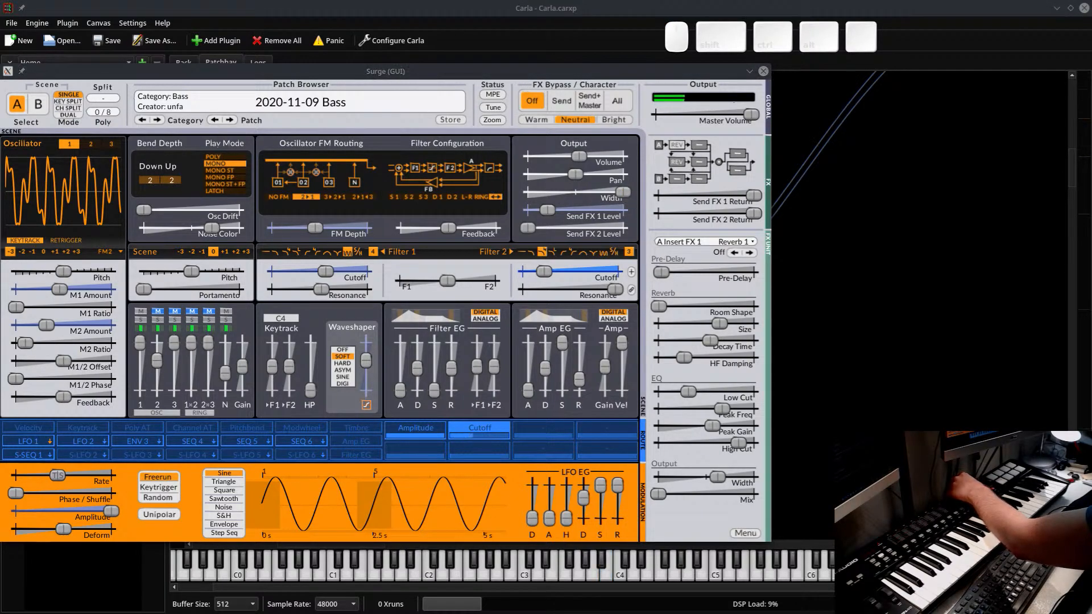
{"action": "key", "text": "alt+Tab"}
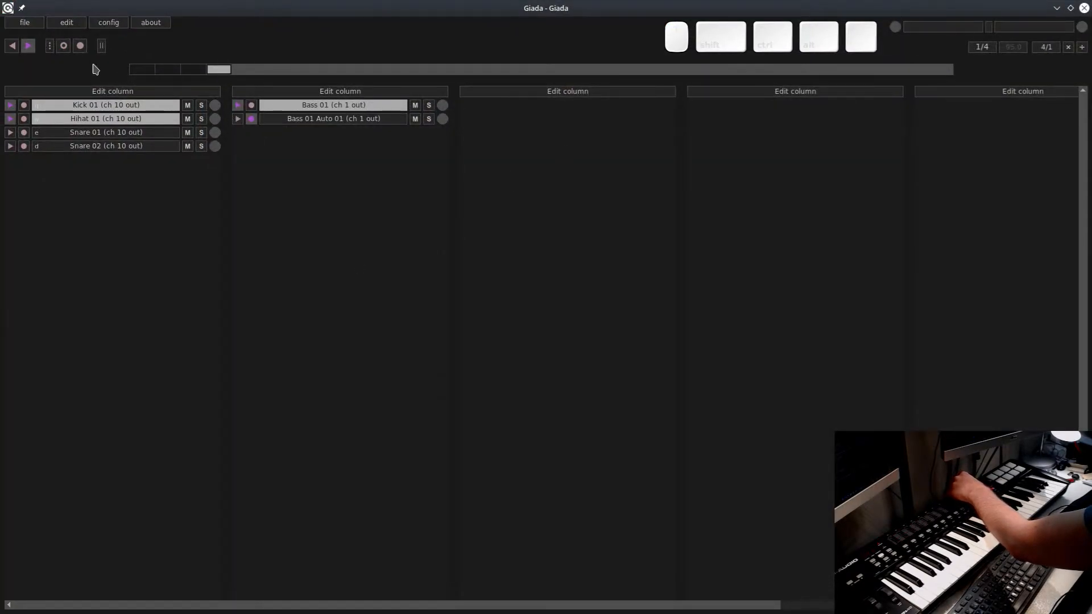
{"action": "left_click", "coordinate": [64, 47]}
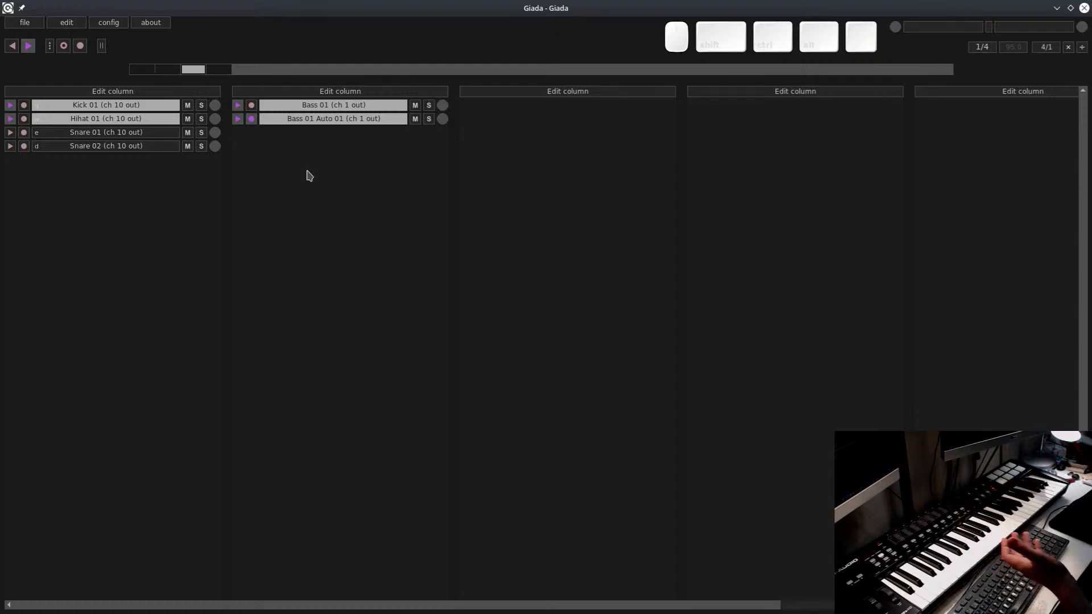
Open the recorded actions of the Bass 01 Auto 01 channel for inspection and set the editor's grid to 32
{"action": "right_click", "coordinate": [293, 119]}
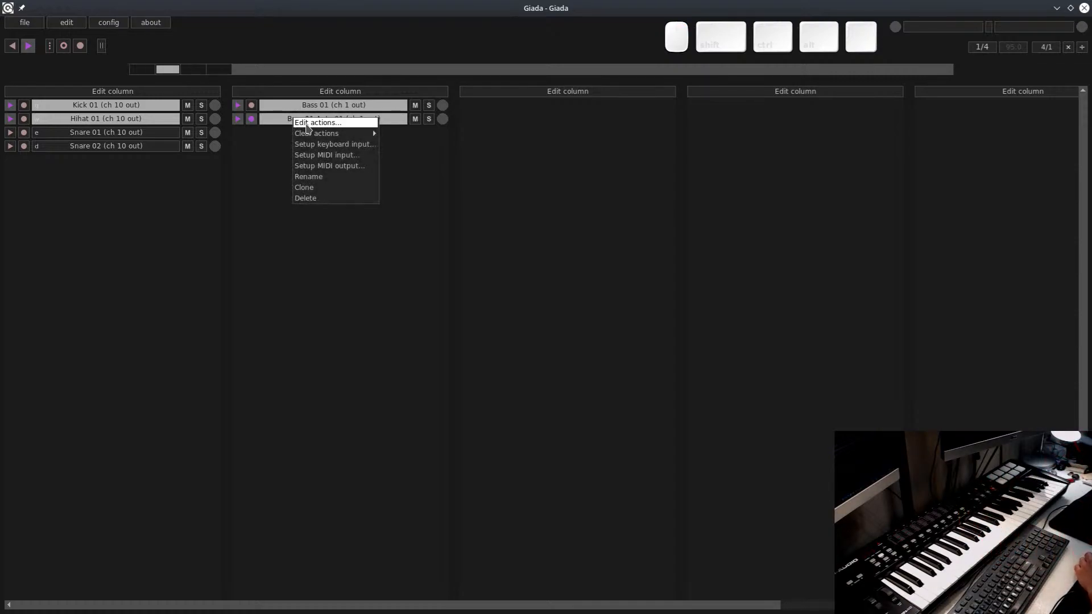
{"action": "left_click", "coordinate": [307, 124]}
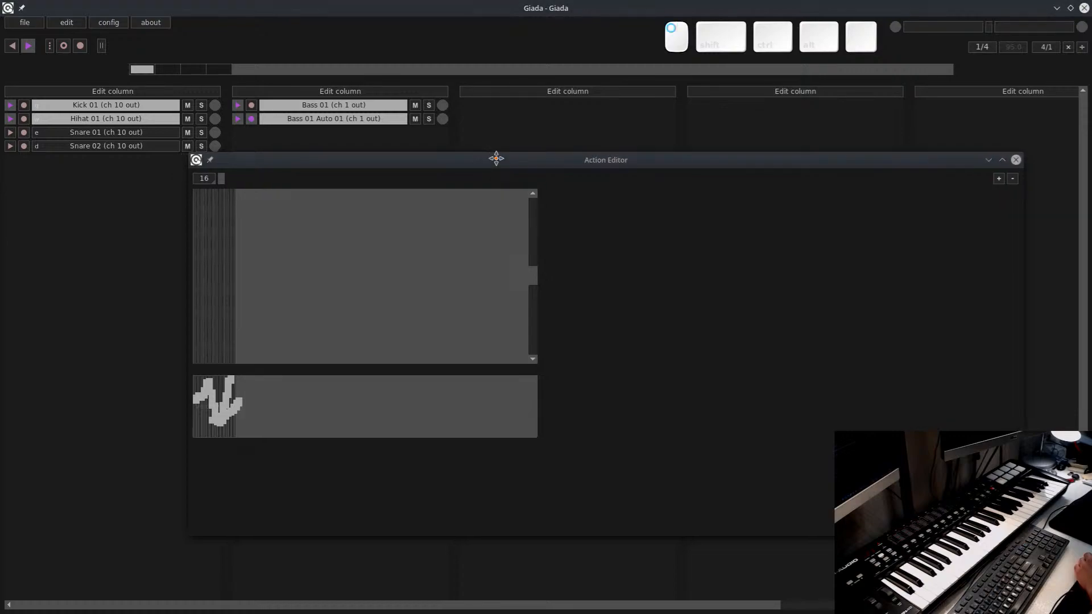
{"action": "scroll", "coordinate": [354, 300], "scroll_direction": "up", "scroll_amount": 5}
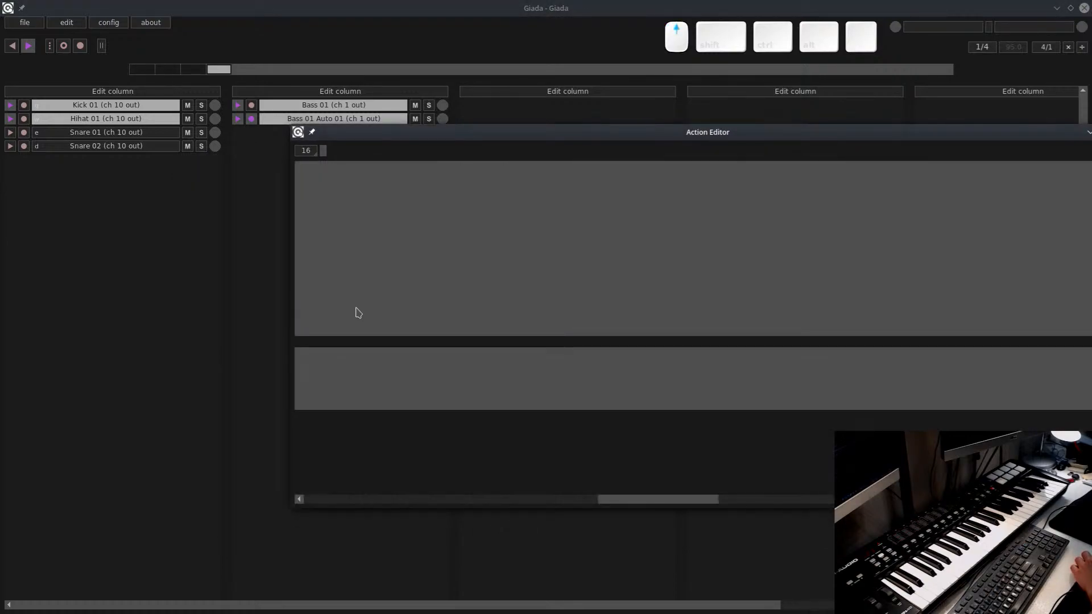
{"action": "left_click_drag", "start_coordinate": [652, 502], "coordinate": [342, 493]}
{"action": "scroll", "coordinate": [440, 441], "scroll_direction": "down", "scroll_amount": 5}
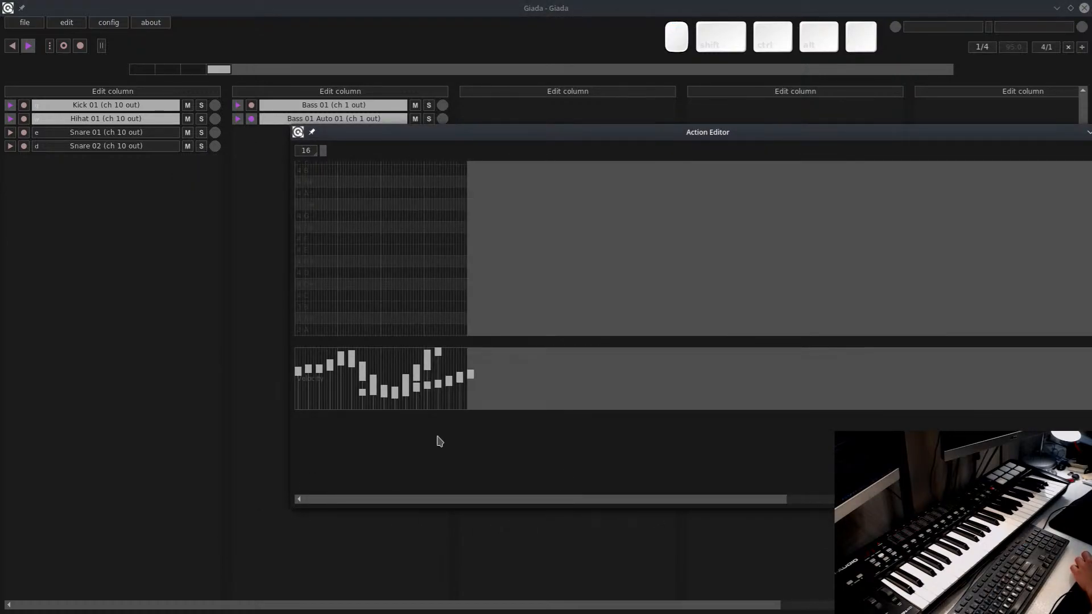
{"action": "scroll", "coordinate": [402, 451], "scroll_direction": "up", "scroll_amount": 1}
{"action": "scroll", "coordinate": [405, 504], "scroll_direction": "up", "scroll_amount": 2}
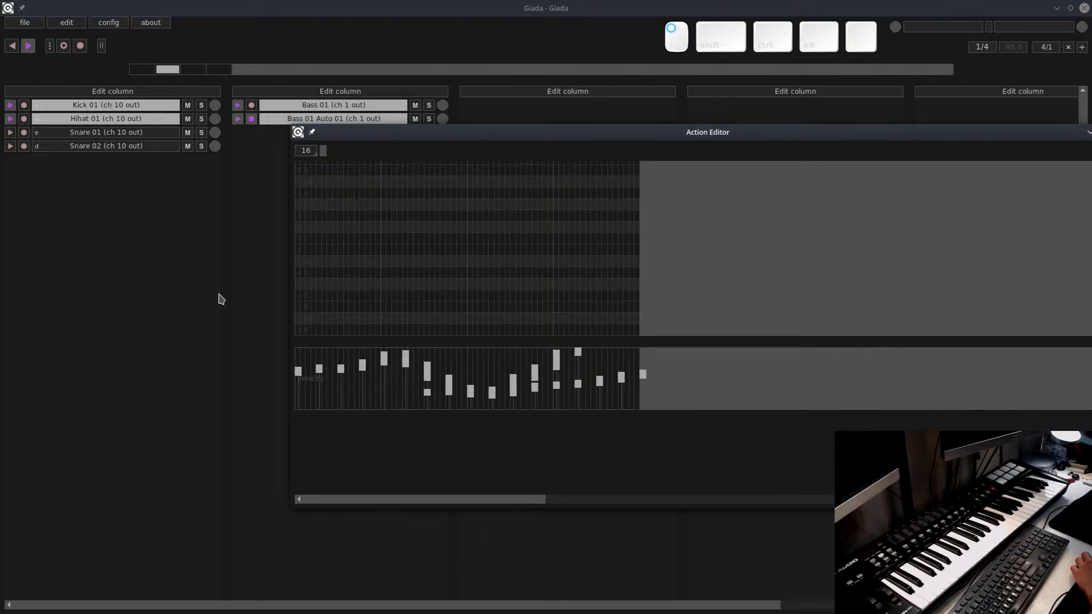
{"action": "left_click", "coordinate": [306, 150]}
{"action": "left_click", "coordinate": [303, 163]}
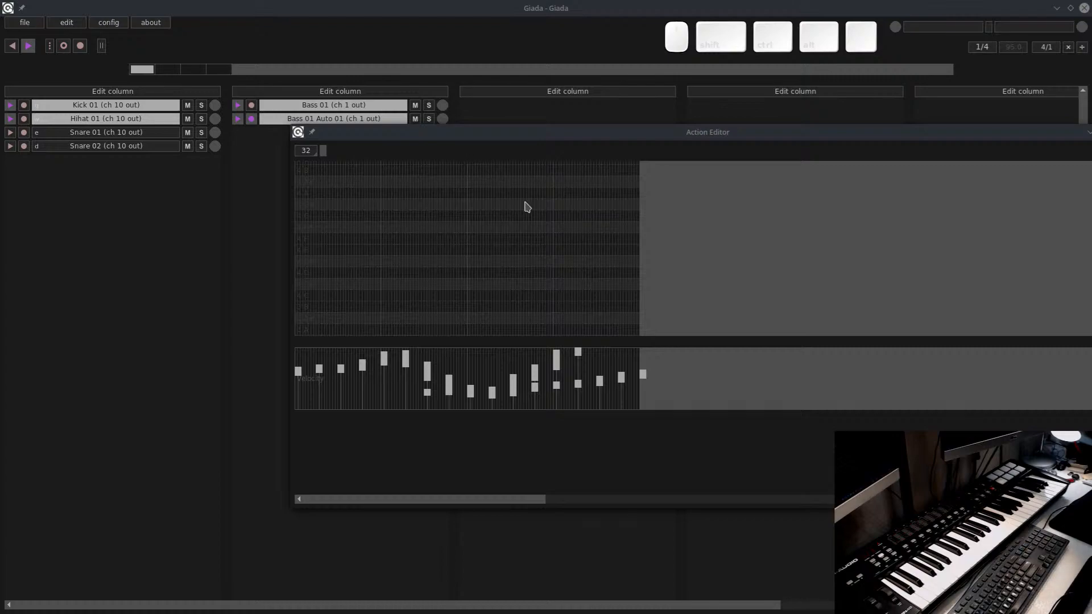
Try placing and moving a test note in the piano roll, delete it, and close the Action Editor
{"action": "left_click", "coordinate": [849, 132]}
{"action": "right_click", "coordinate": [470, 242]}
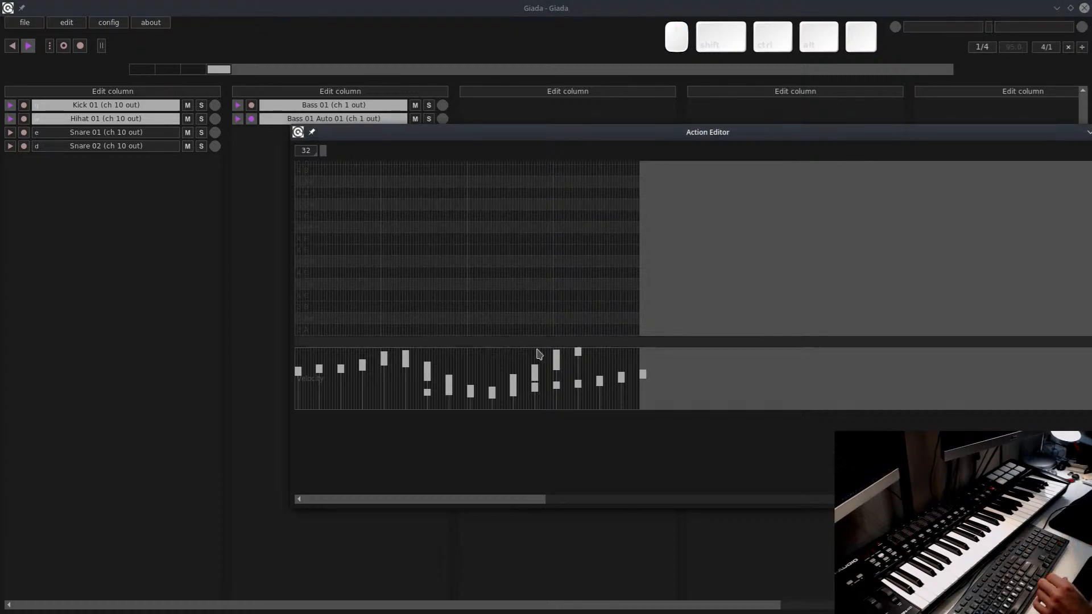
{"action": "left_click", "coordinate": [482, 295]}
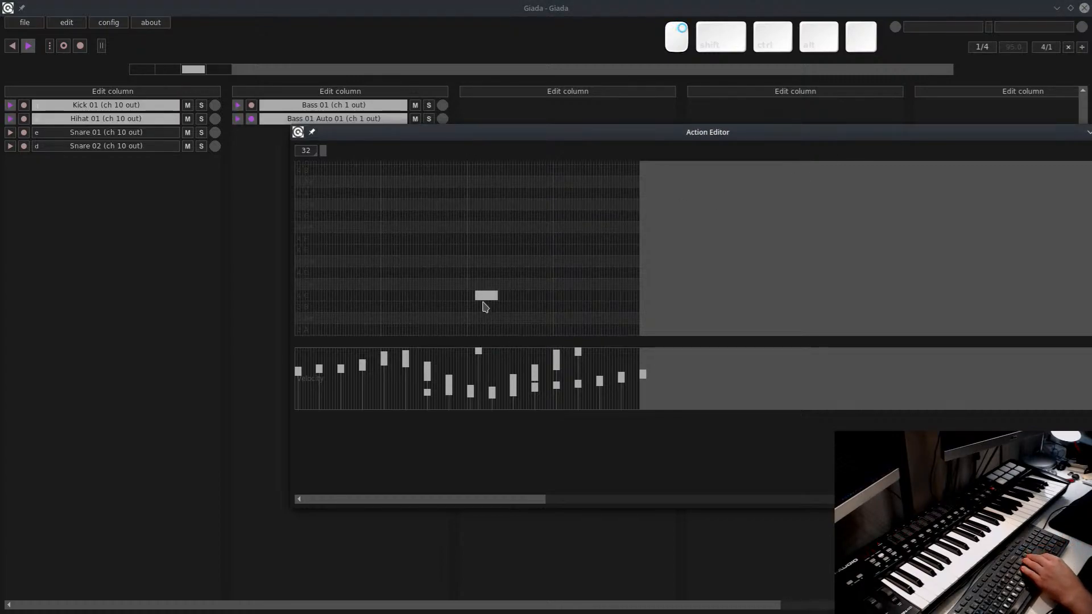
{"action": "left_click_drag", "start_coordinate": [486, 296], "coordinate": [447, 229]}
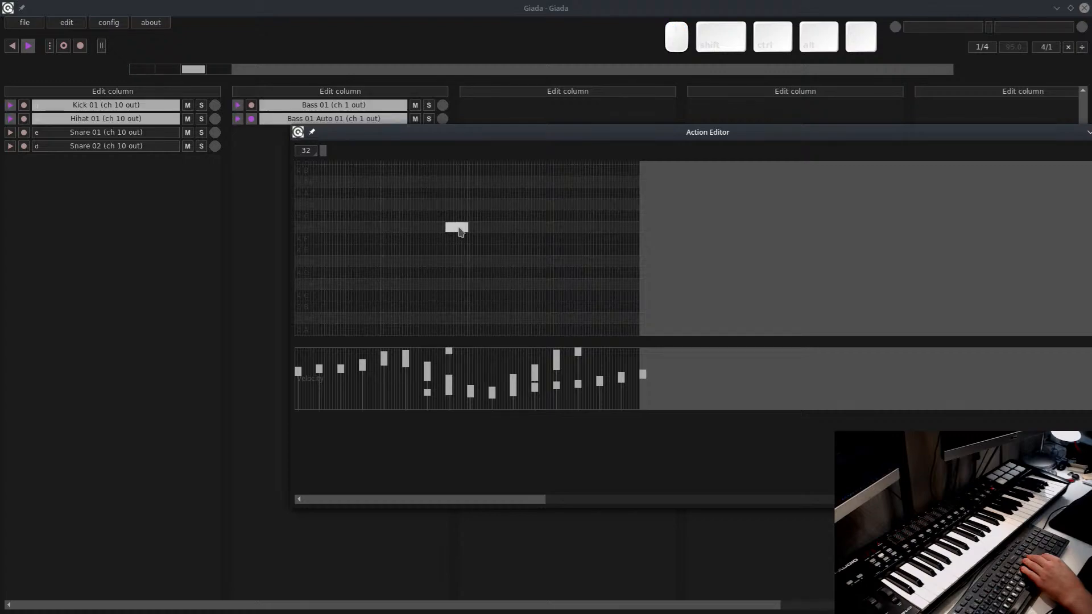
{"action": "right_click", "coordinate": [457, 230]}
{"action": "left_click_drag", "start_coordinate": [945, 132], "coordinate": [747, 120]}
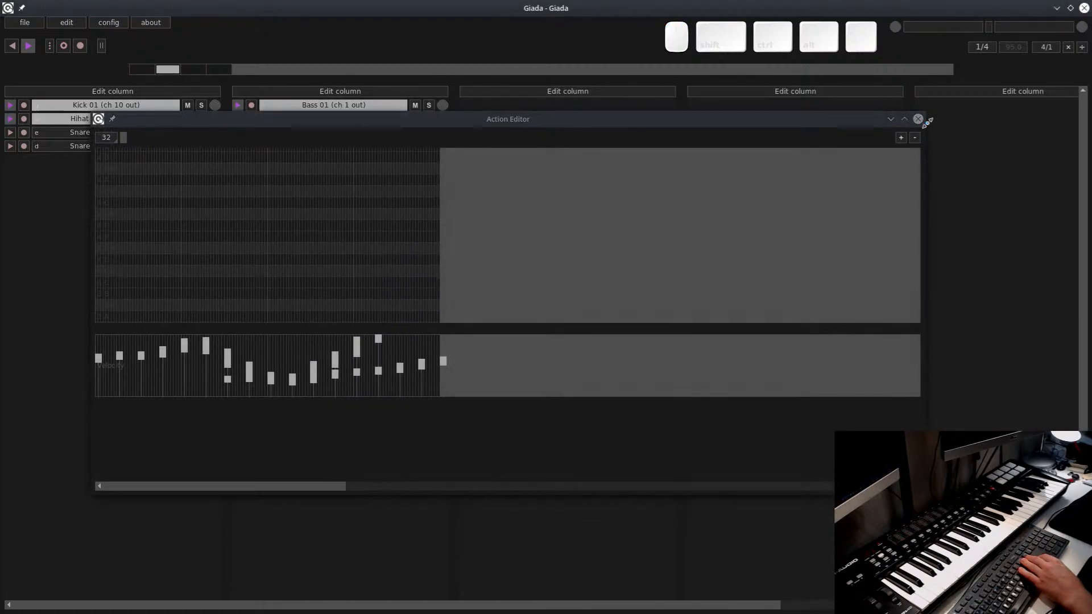
{"action": "left_click", "coordinate": [919, 120]}
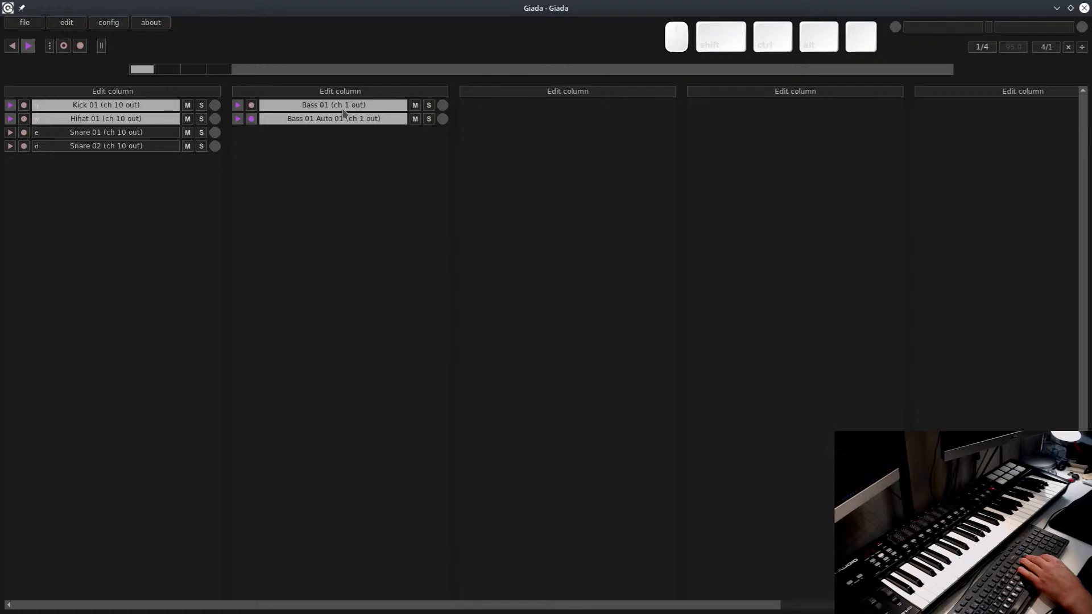
Clear all recorded actions from the Bass 01 Auto 01 channel
{"action": "right_click", "coordinate": [312, 119]}
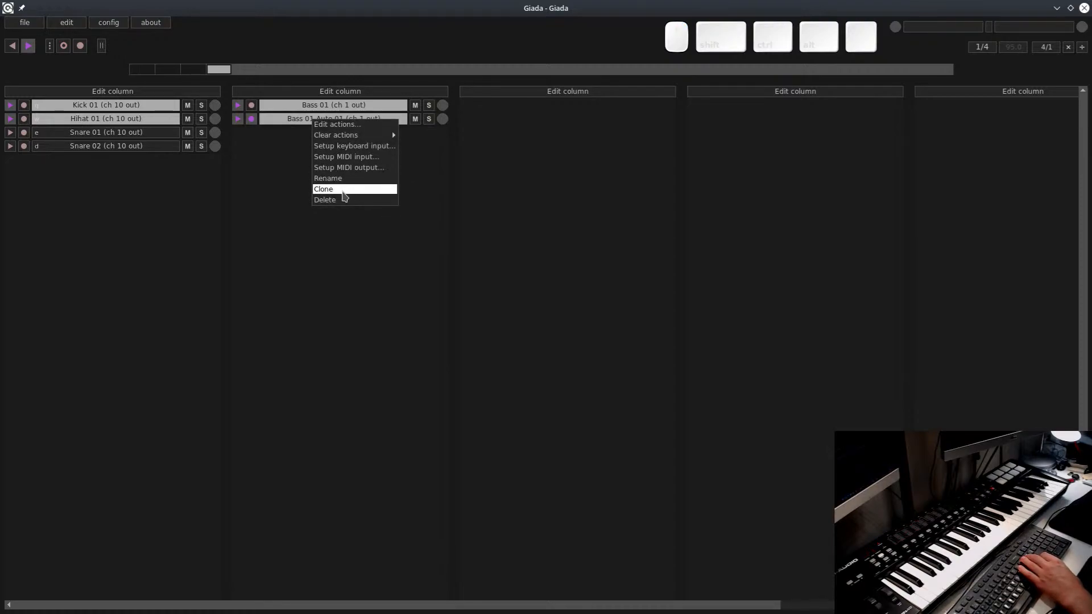
{"action": "mouse_move", "coordinate": [340, 135]}
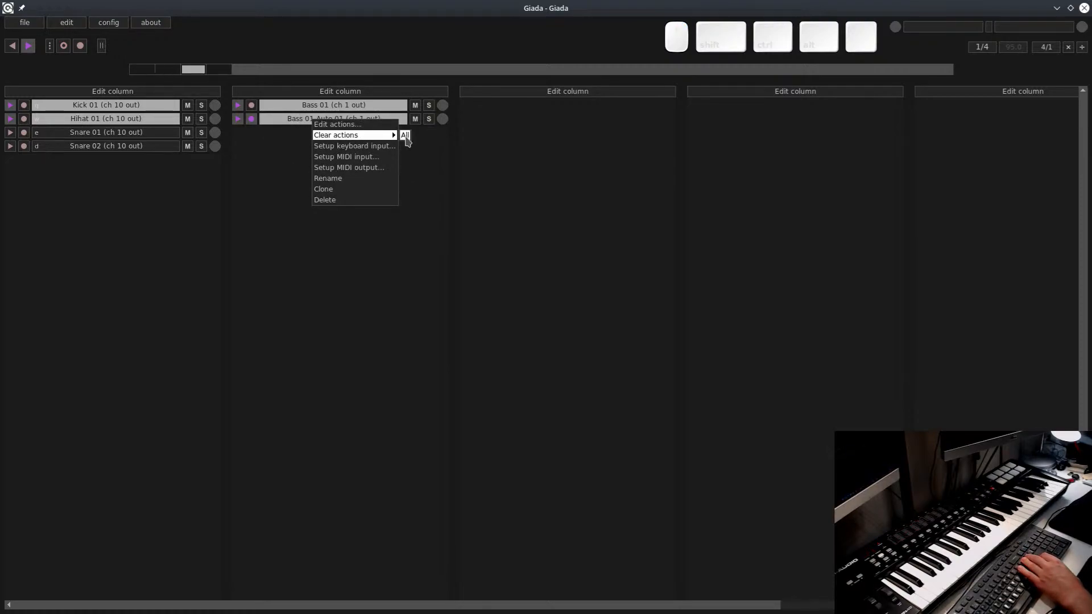
{"action": "left_click", "coordinate": [405, 136]}
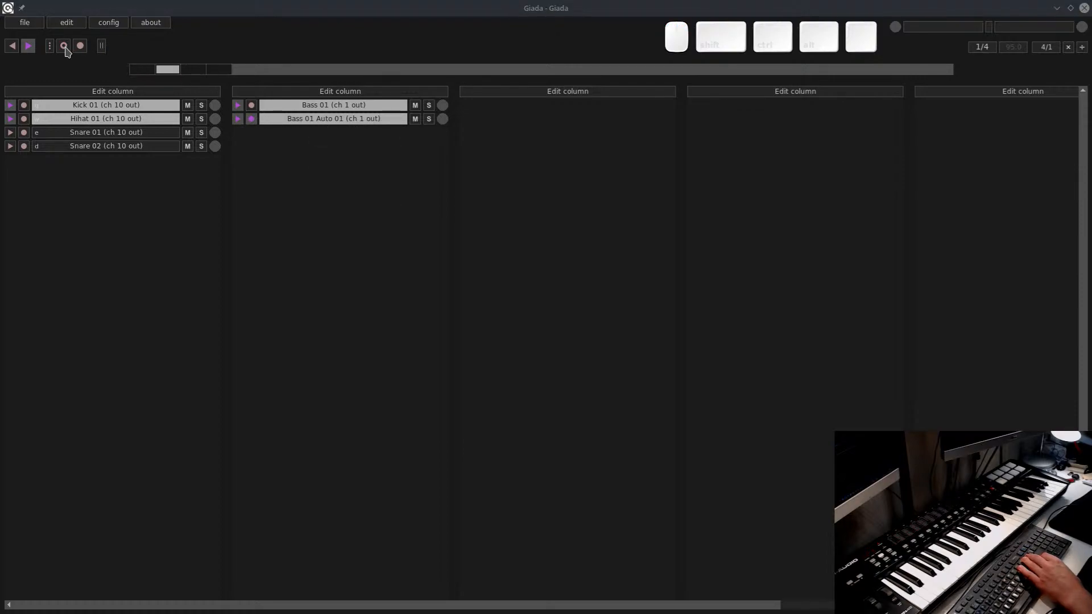
{"action": "left_click_drag", "start_coordinate": [955, 506], "coordinate": [396, 325]}
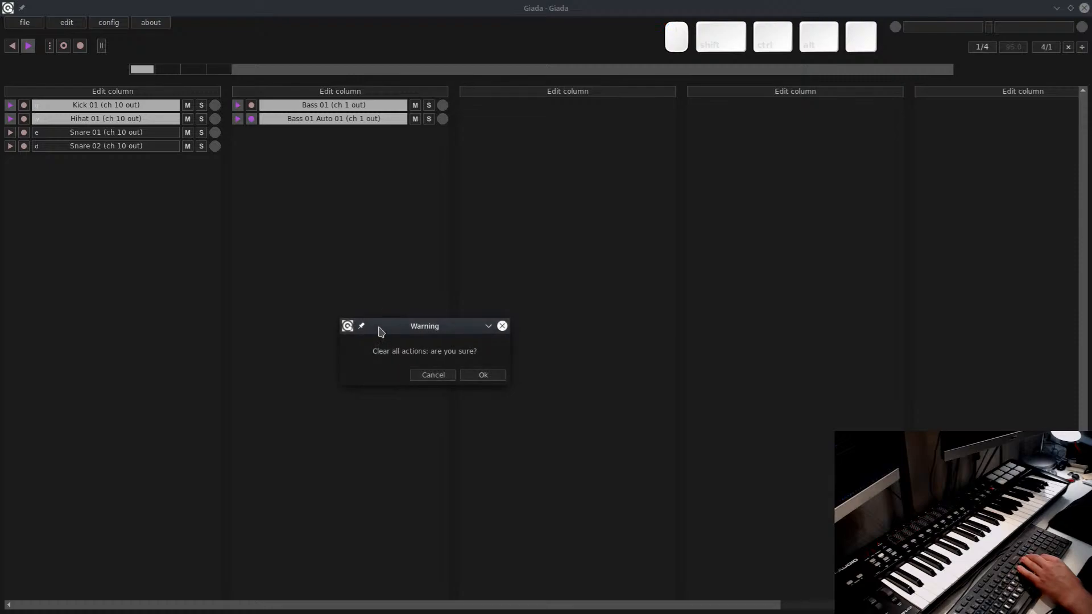
{"action": "left_click", "coordinate": [484, 376]}
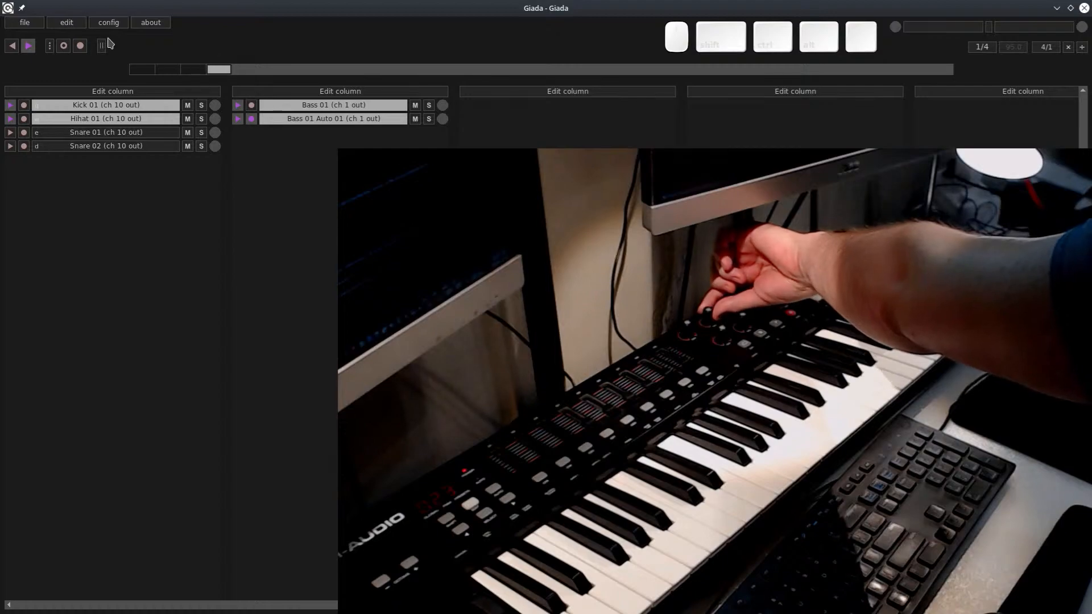
Record the cutoff knob movements as actions on the Bass 01 Auto 01 channel, and check them in the Action Editor
{"action": "left_click", "coordinate": [64, 47]}
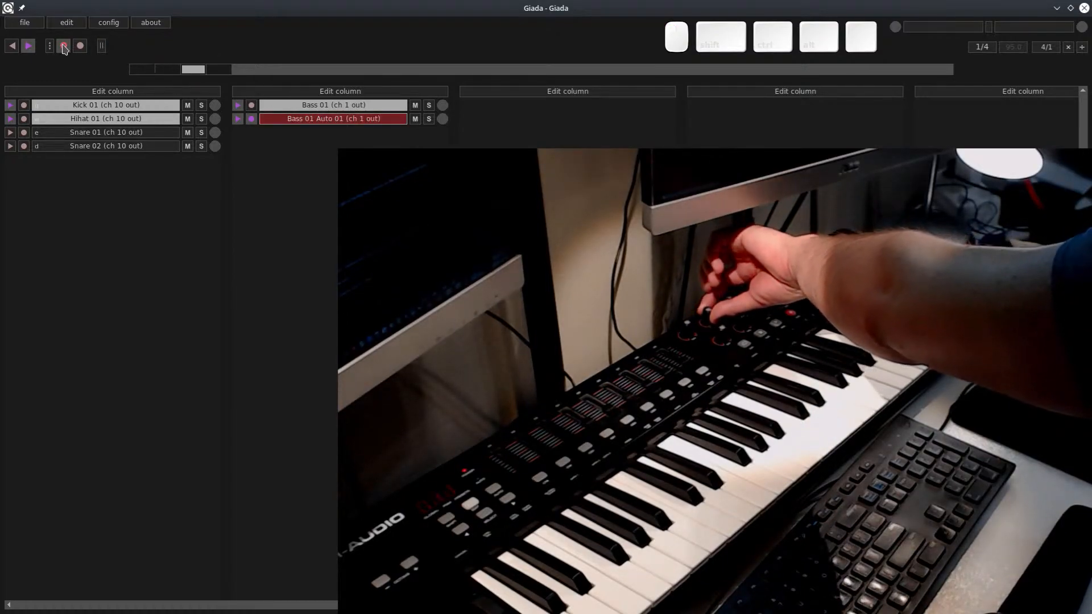
{"action": "left_click", "coordinate": [64, 46]}
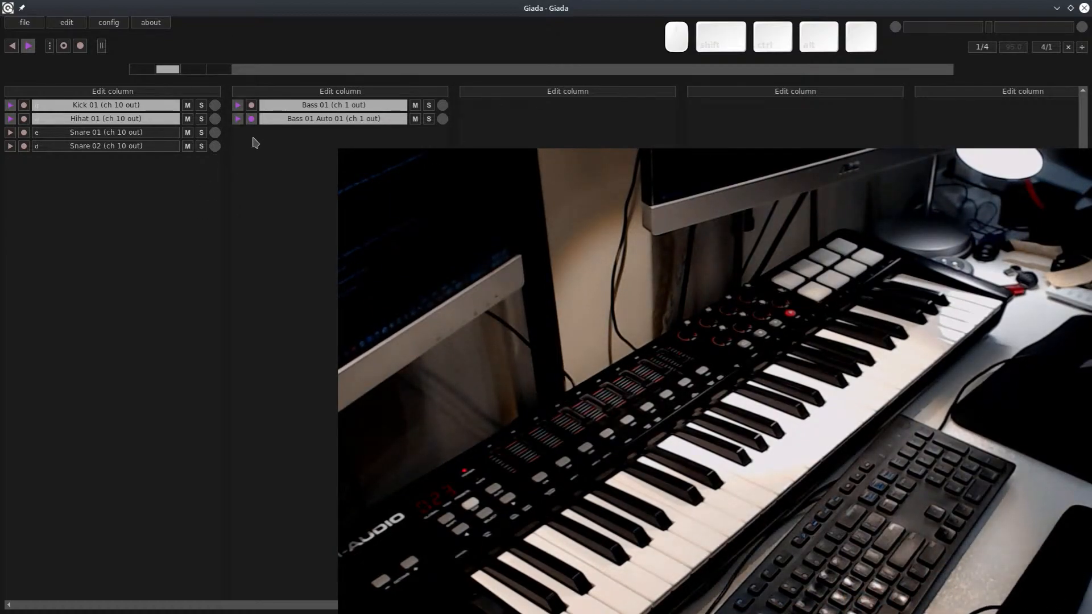
{"action": "left_click", "coordinate": [313, 123]}
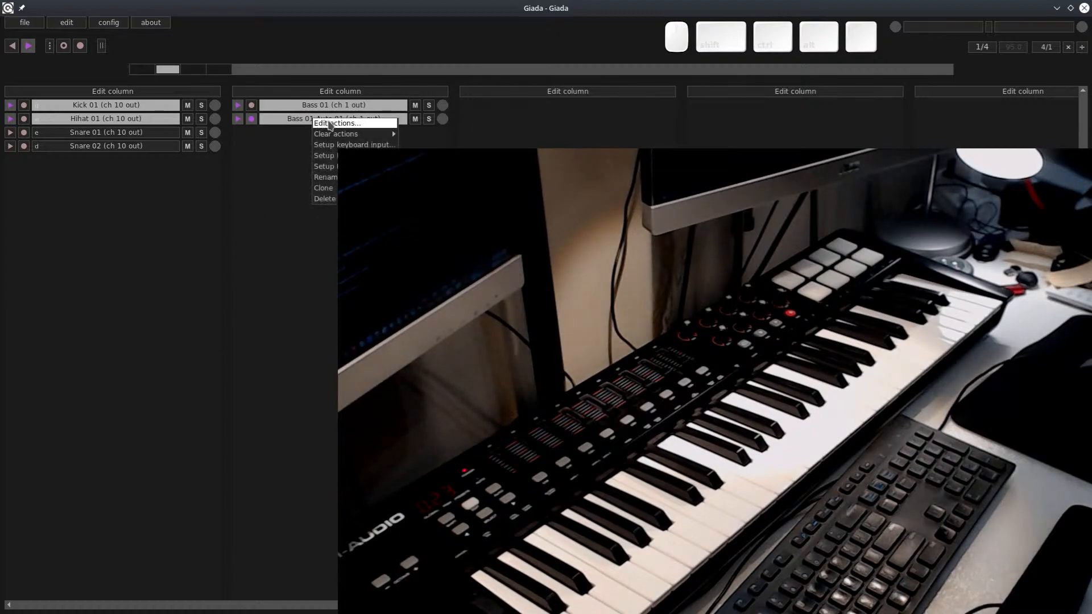
{"action": "left_click", "coordinate": [331, 129]}
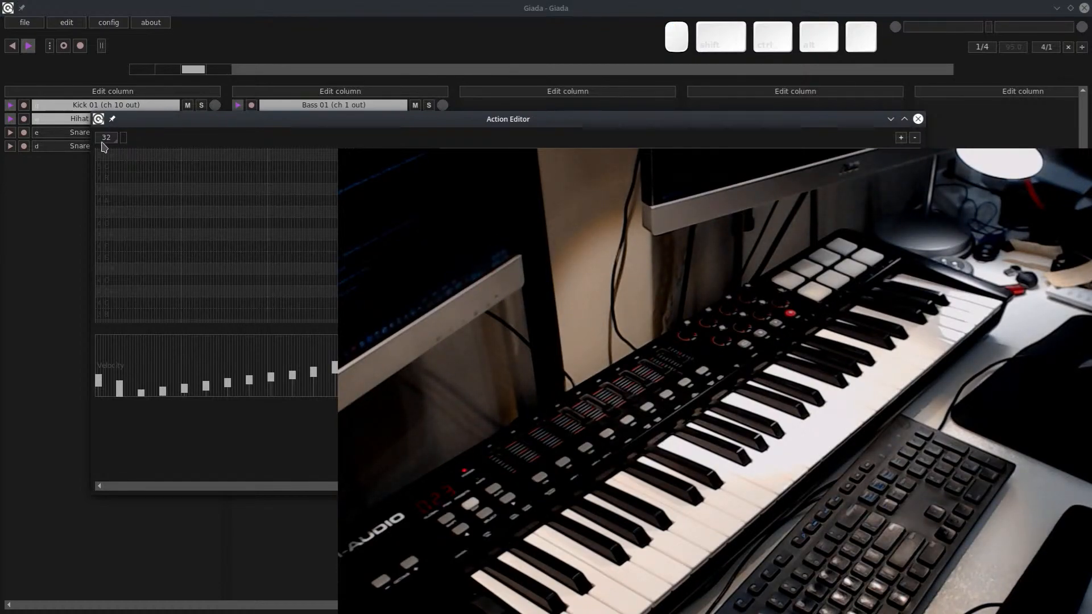
{"action": "left_click", "coordinate": [918, 120]}
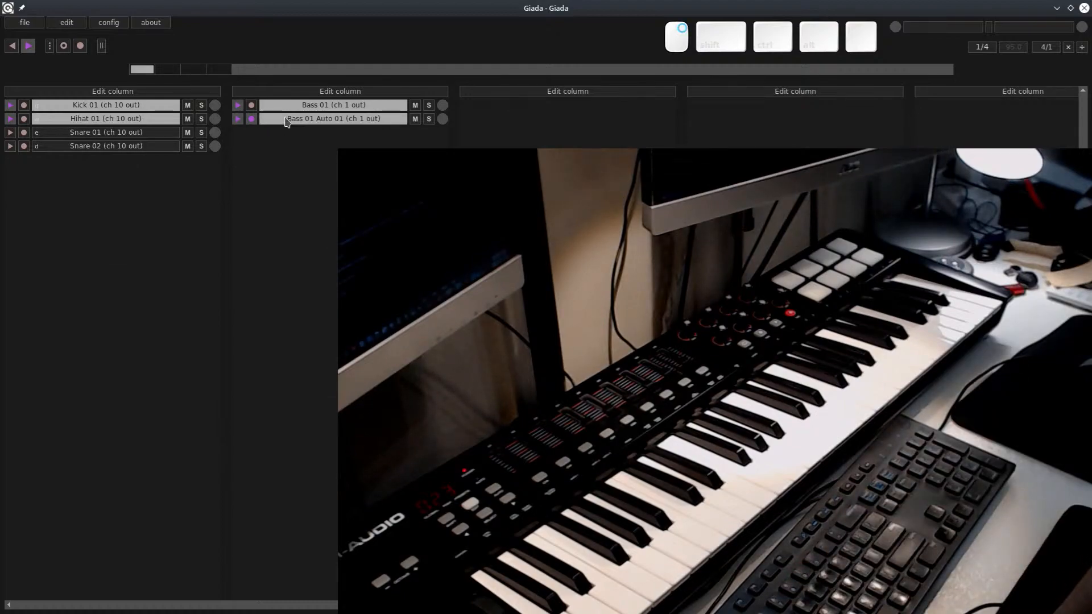
Clear all recorded actions from the Bass 01 Auto 01 channel
{"action": "right_click", "coordinate": [286, 119]}
{"action": "mouse_move", "coordinate": [317, 136]}
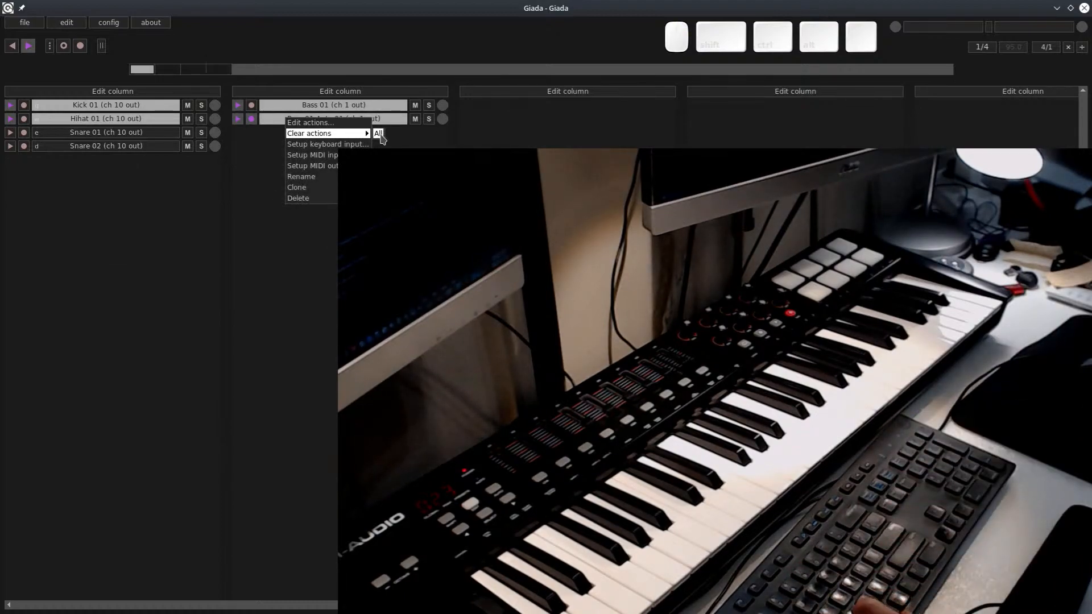
{"action": "left_click", "coordinate": [379, 134]}
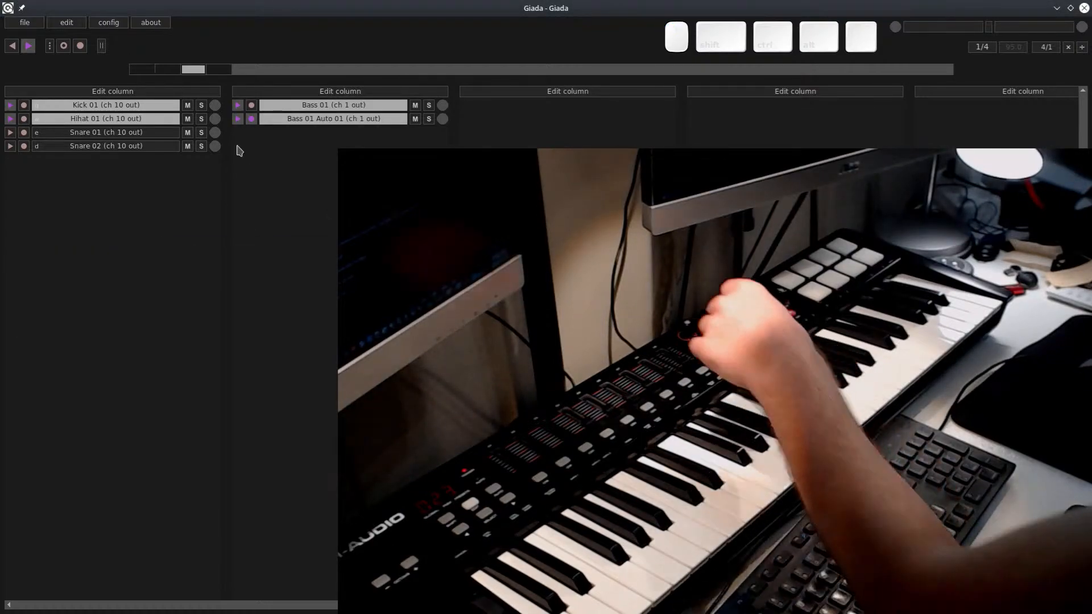
Record a new take of cutoff knob movements on the Bass 01 Auto 01 channel and open its actions for editing
{"action": "left_click", "coordinate": [64, 46]}
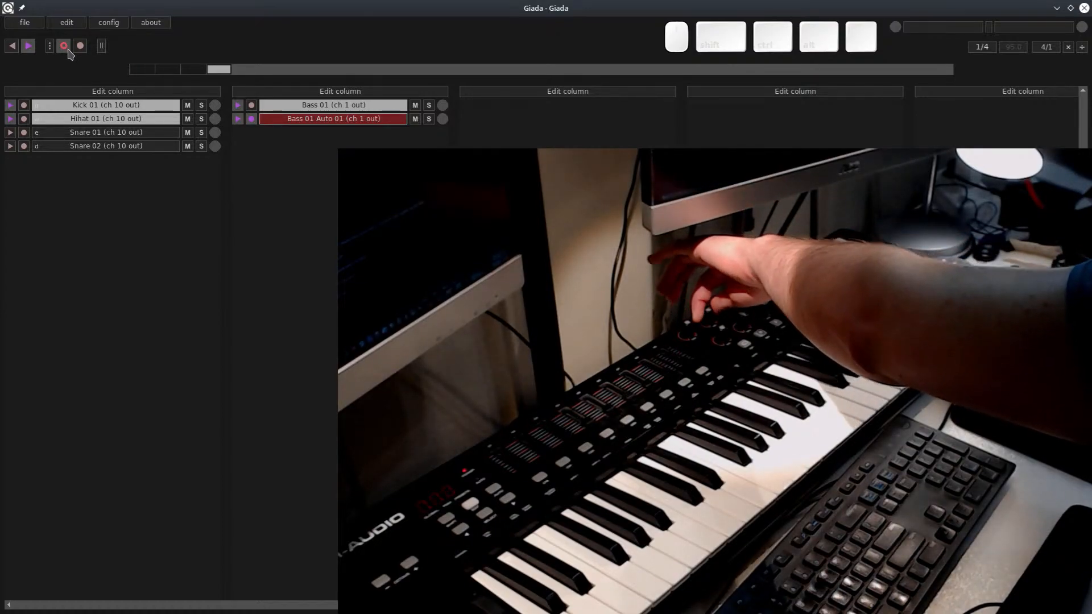
{"action": "left_click", "coordinate": [68, 49]}
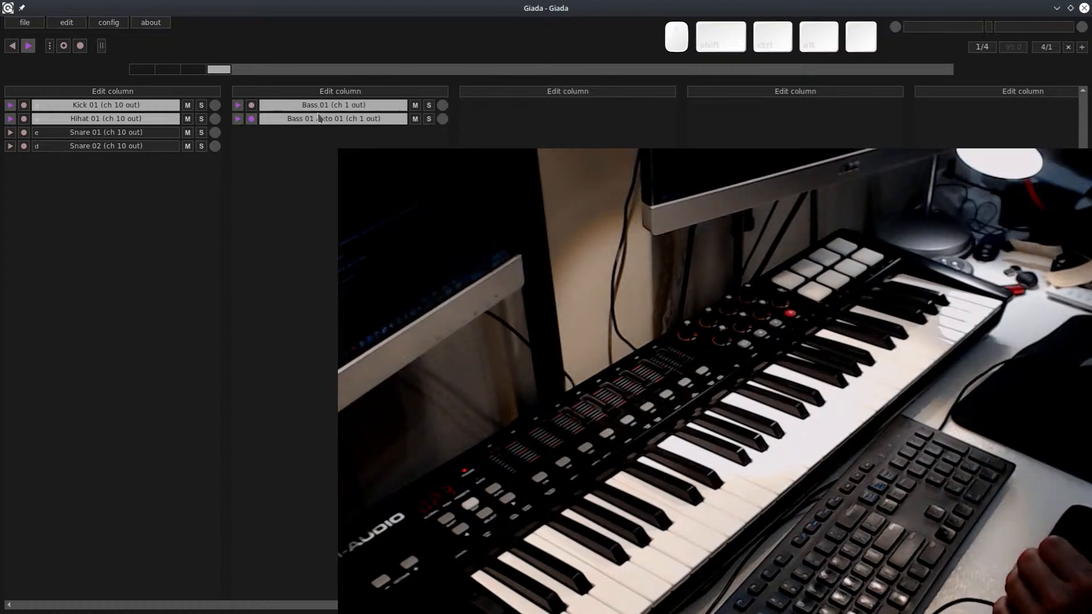
{"action": "right_click", "coordinate": [307, 122]}
{"action": "left_click", "coordinate": [342, 149]}
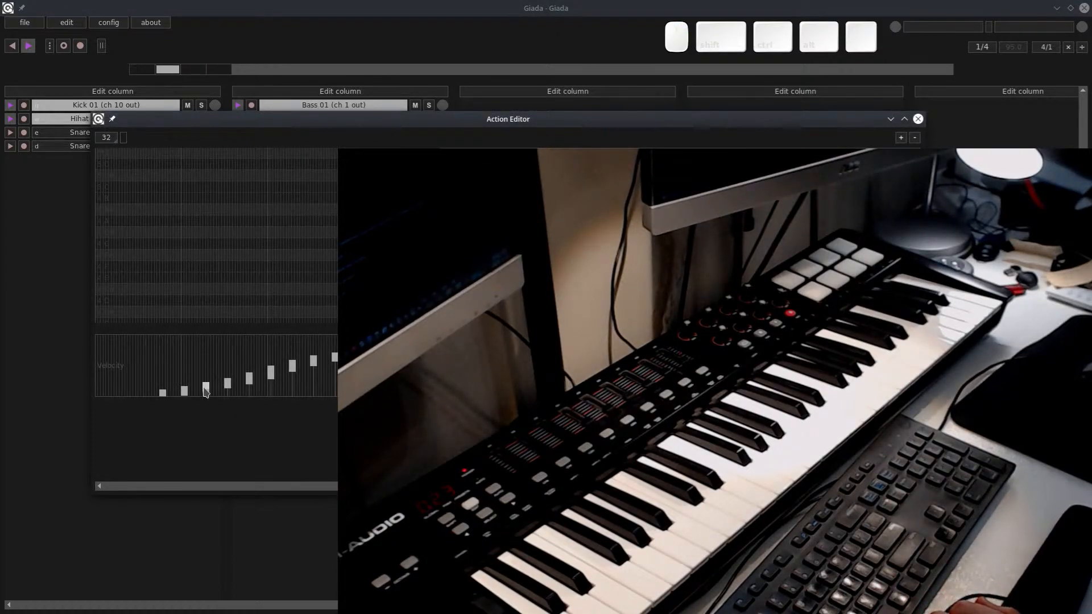
Set the Action Editor's grid to 6 and examine the spacing of the recorded velocity events
{"action": "left_click", "coordinate": [106, 137]}
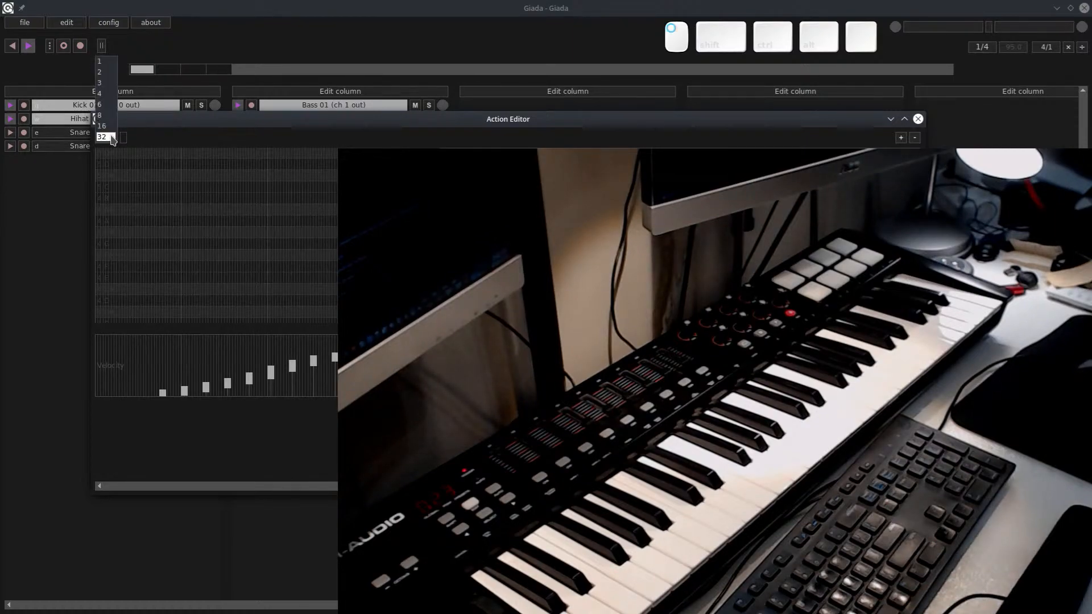
{"action": "left_click", "coordinate": [108, 105]}
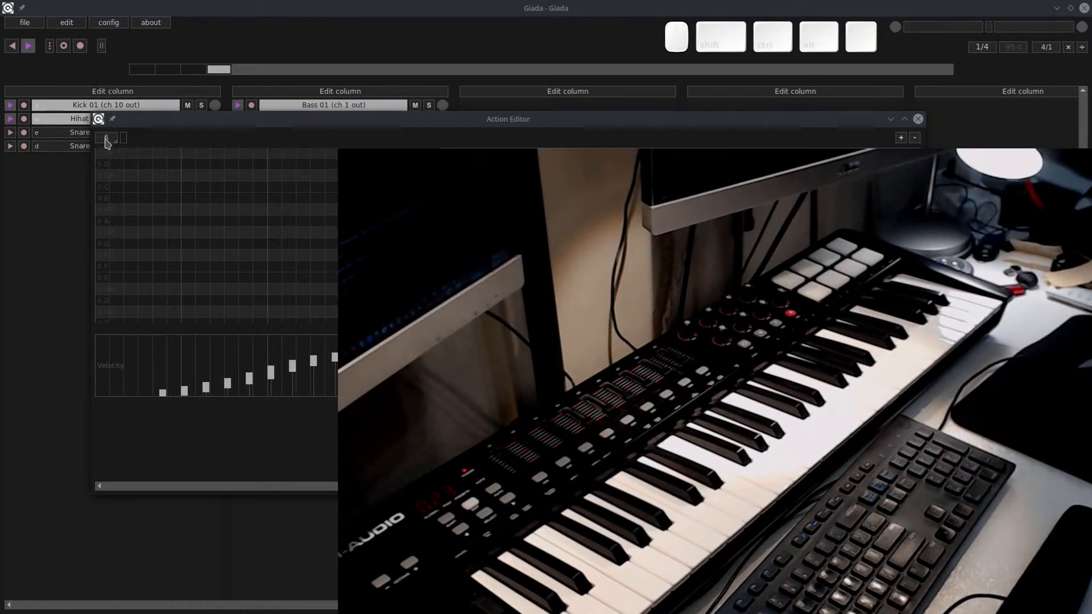
{"action": "scroll", "coordinate": [239, 384], "scroll_direction": "up", "scroll_amount": 3}
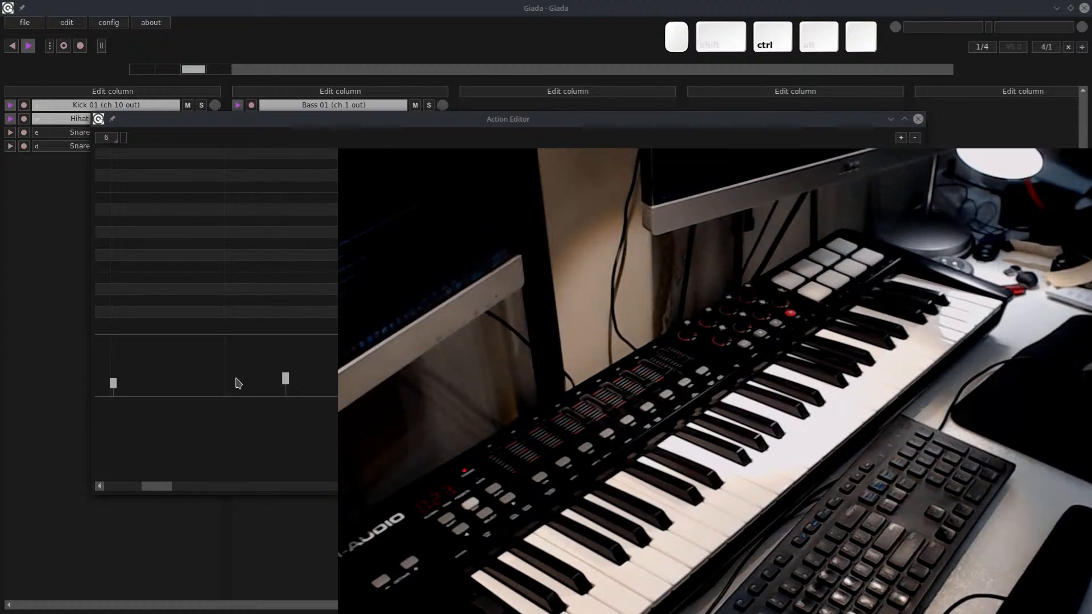
{"action": "scroll", "coordinate": [238, 383], "scroll_direction": "down", "scroll_amount": 1}
{"action": "scroll", "coordinate": [238, 384], "scroll_direction": "up", "scroll_amount": 1}
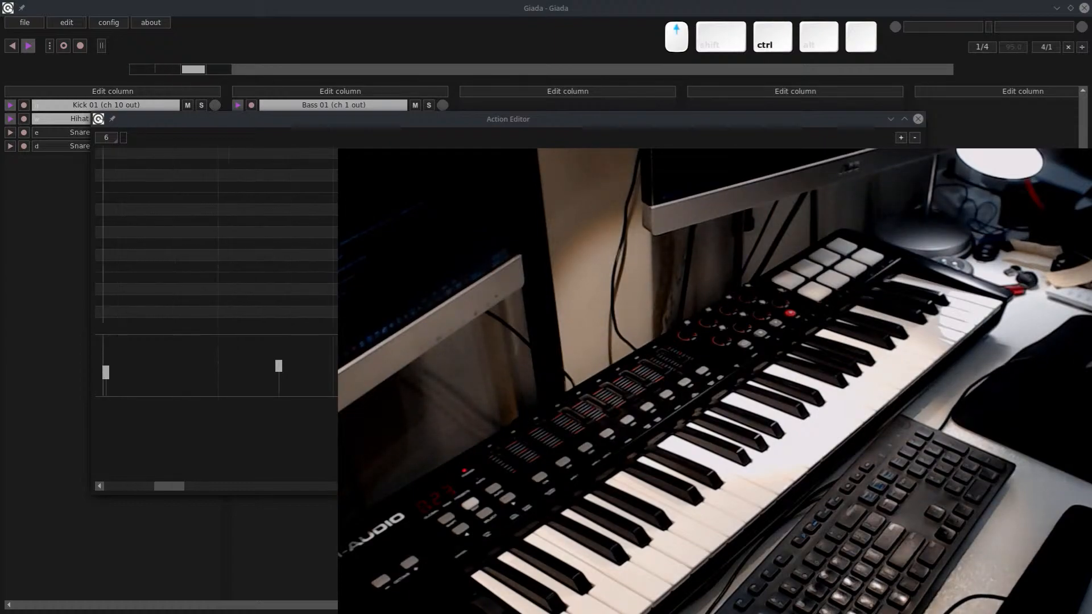
{"action": "scroll", "coordinate": [323, 402], "scroll_direction": "down", "scroll_amount": 2}
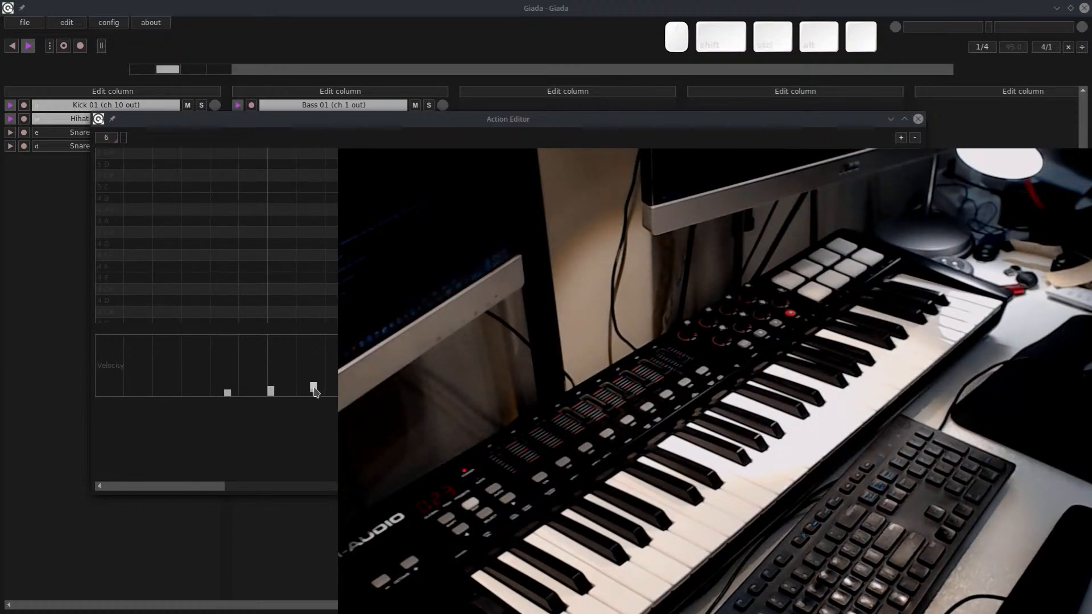
{"action": "scroll", "coordinate": [317, 392], "scroll_direction": "up", "scroll_amount": 2}
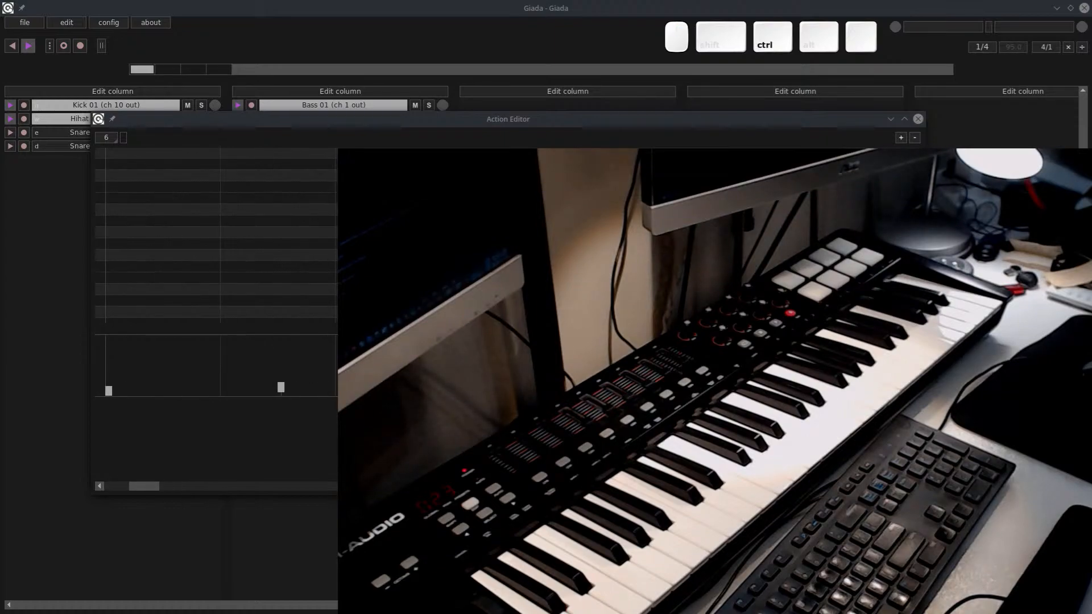
Enlarge the velocity lane by shrinking the piano roll and extending the lane down to the editor's lower edge
{"action": "left_click_drag", "start_coordinate": [324, 328], "coordinate": [324, 222]}
{"action": "left_click_drag", "start_coordinate": [327, 293], "coordinate": [311, 452]}
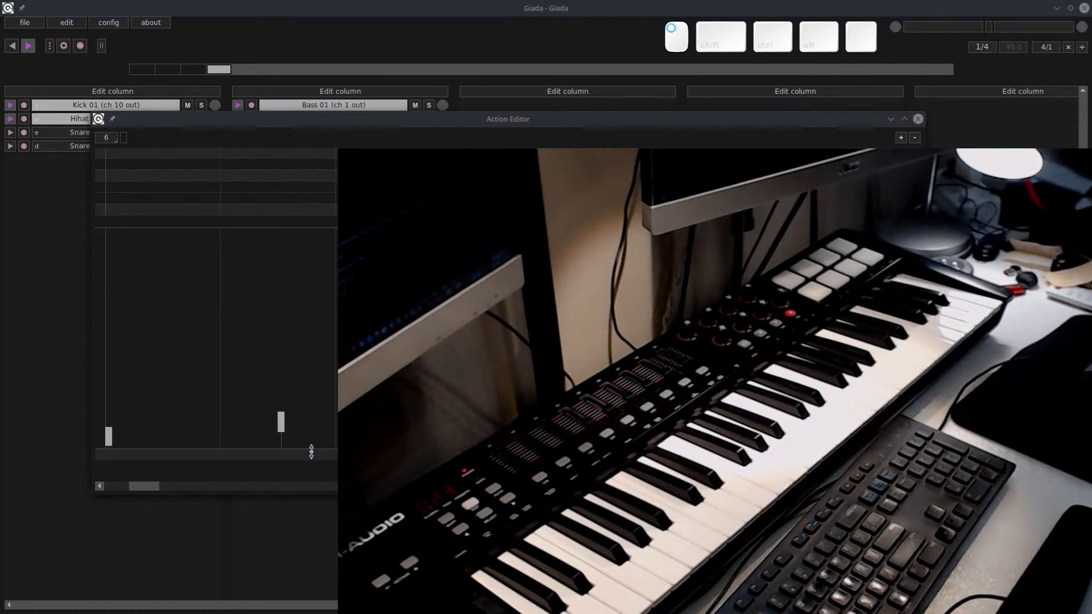
{"action": "scroll", "coordinate": [276, 383], "scroll_direction": "down", "scroll_amount": 2}
{"action": "scroll", "coordinate": [266, 415], "scroll_direction": "up", "scroll_amount": 1}
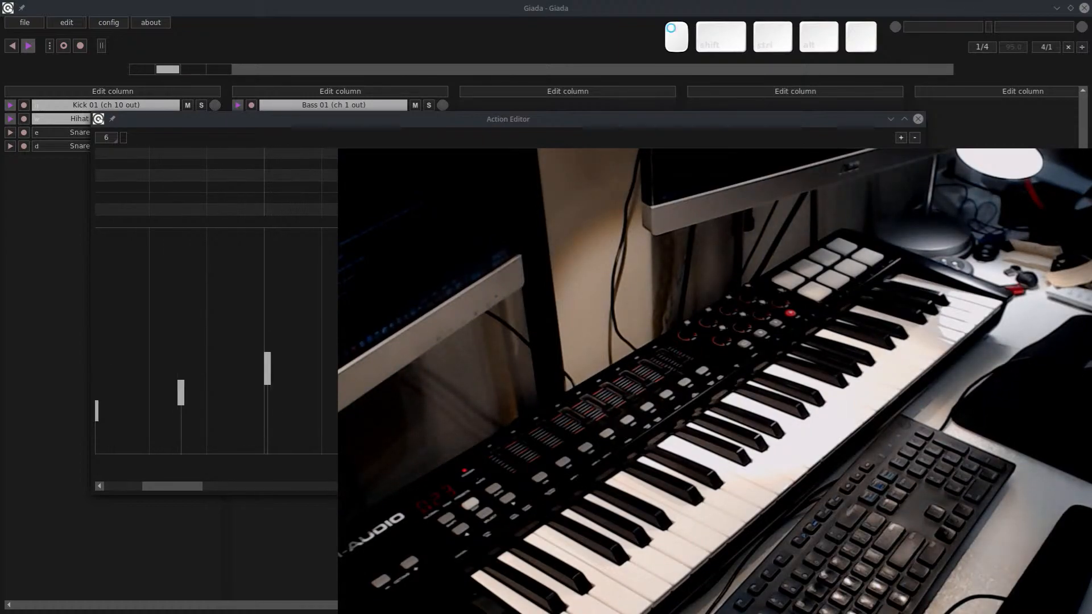
Set the grid back to 32, look over the recorded velocity events, and close the Action Editor
{"action": "left_click", "coordinate": [111, 139]}
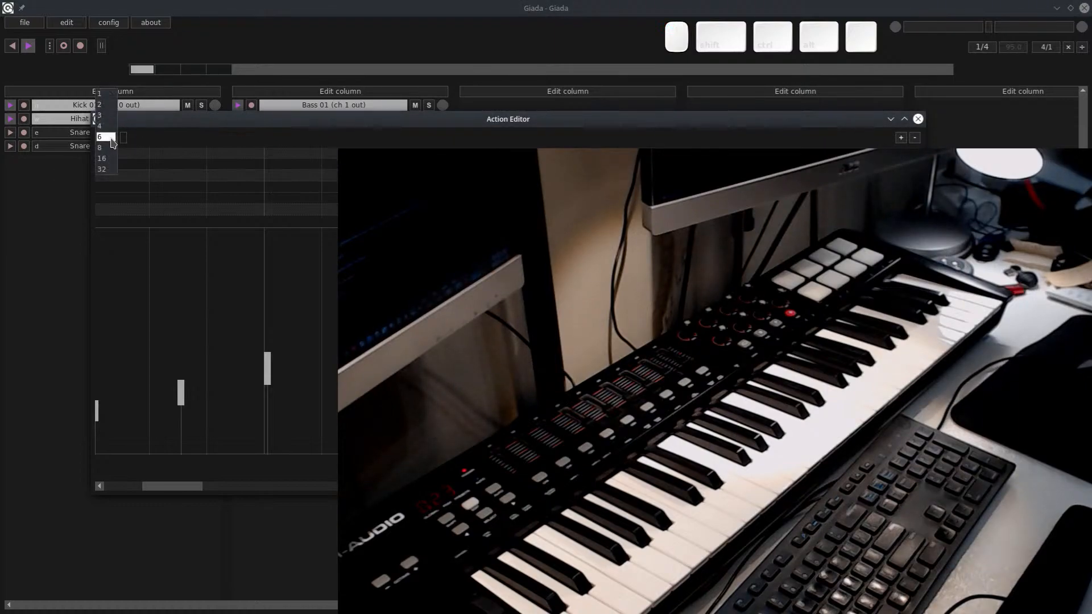
{"action": "left_click", "coordinate": [102, 169]}
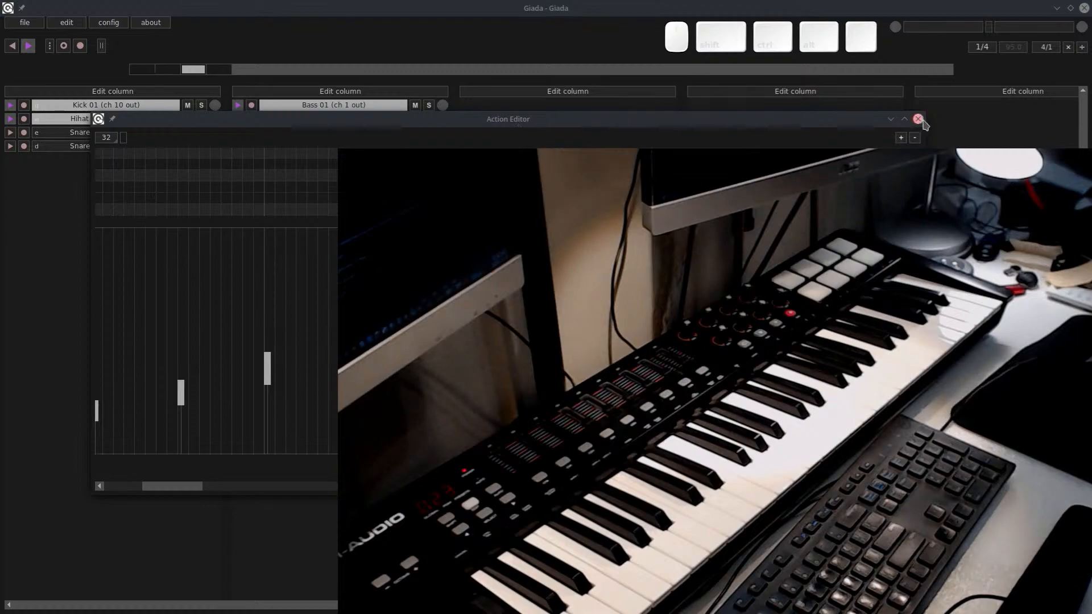
{"action": "left_click", "coordinate": [902, 138]}
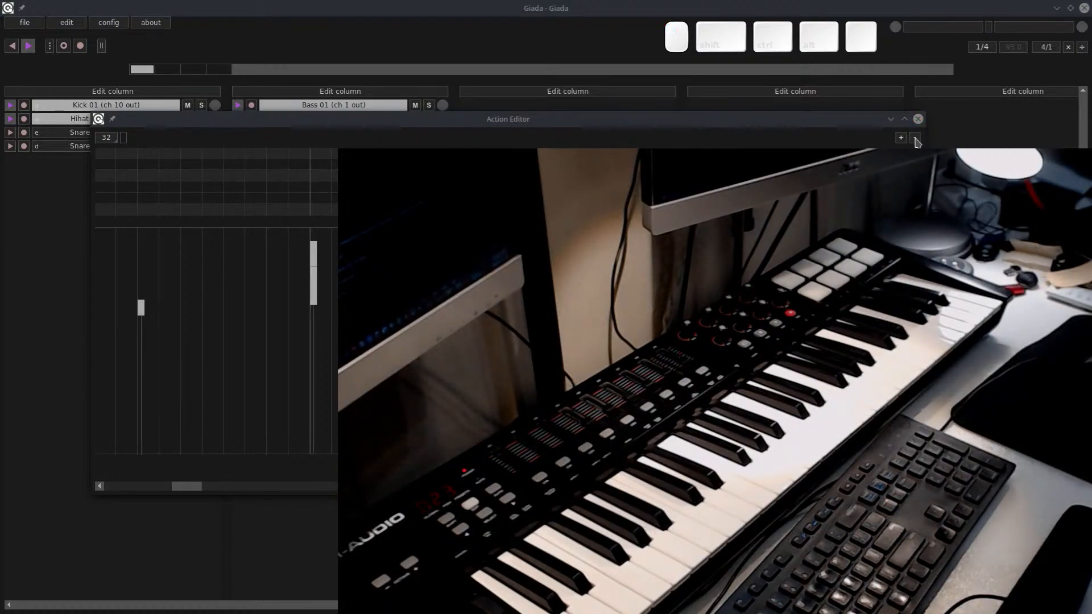
{"action": "left_click", "coordinate": [914, 139]}
{"action": "left_click", "coordinate": [914, 139]}
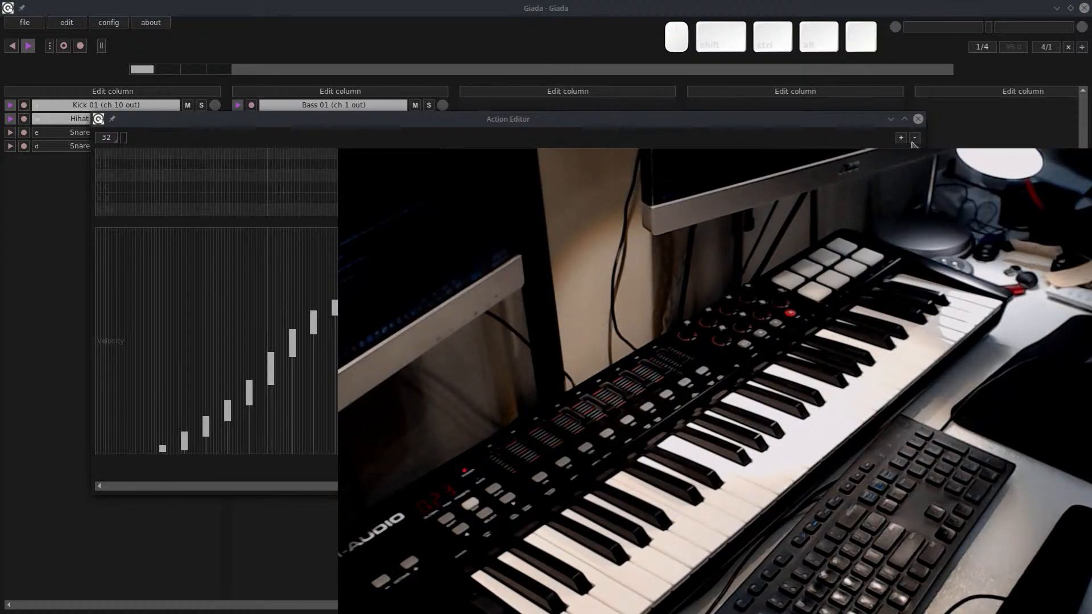
{"action": "left_click", "coordinate": [918, 119]}
Clear all actions of the Bass 01 Auto 01 channel to make room for another take
{"action": "left_click", "coordinate": [323, 120]}
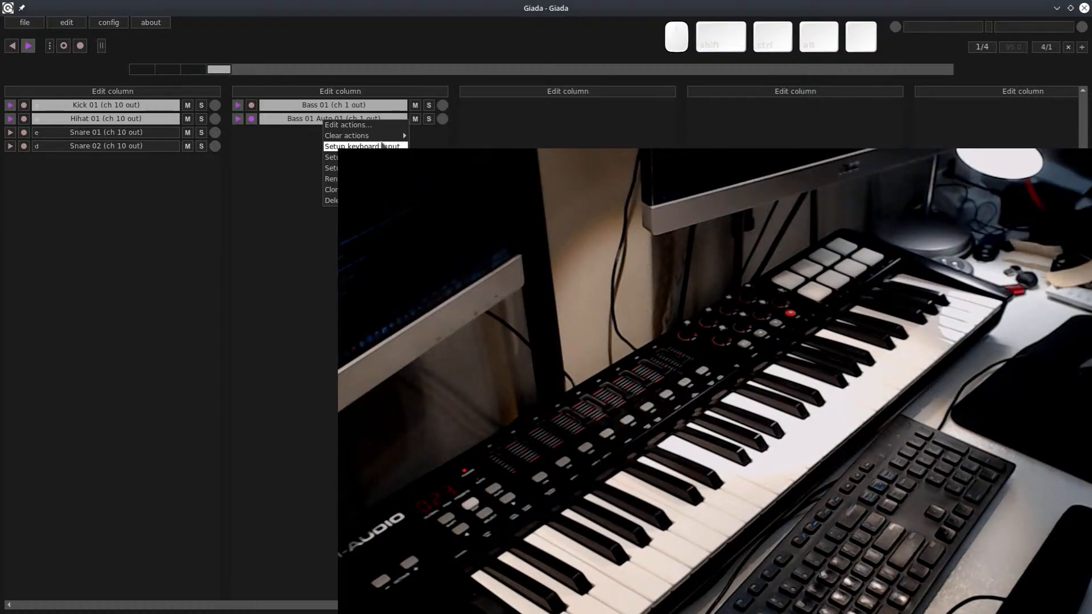
{"action": "left_click", "coordinate": [415, 135]}
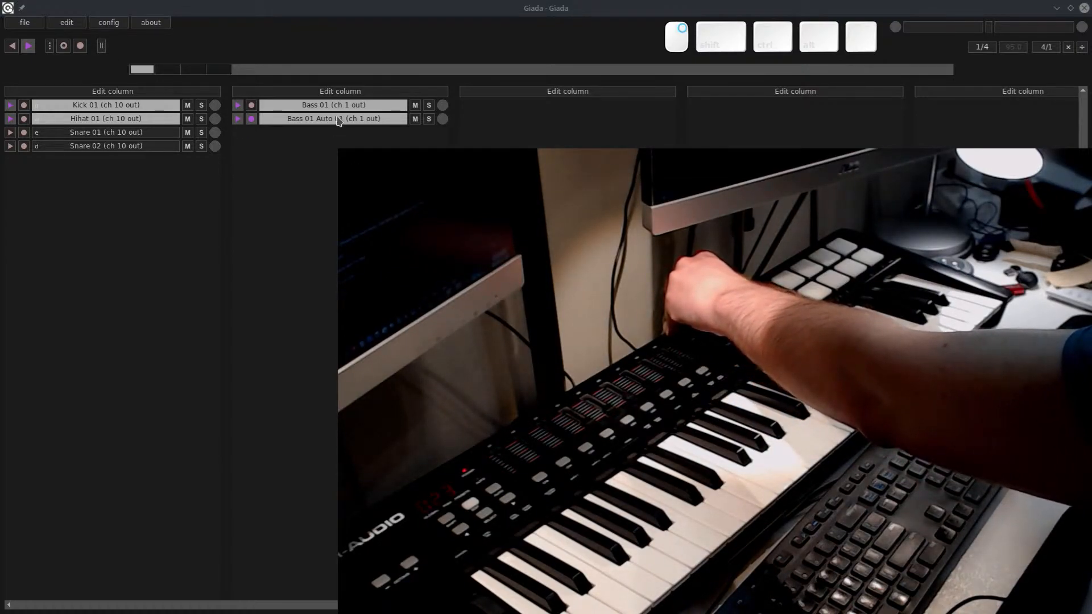
{"action": "left_click", "coordinate": [410, 245]}
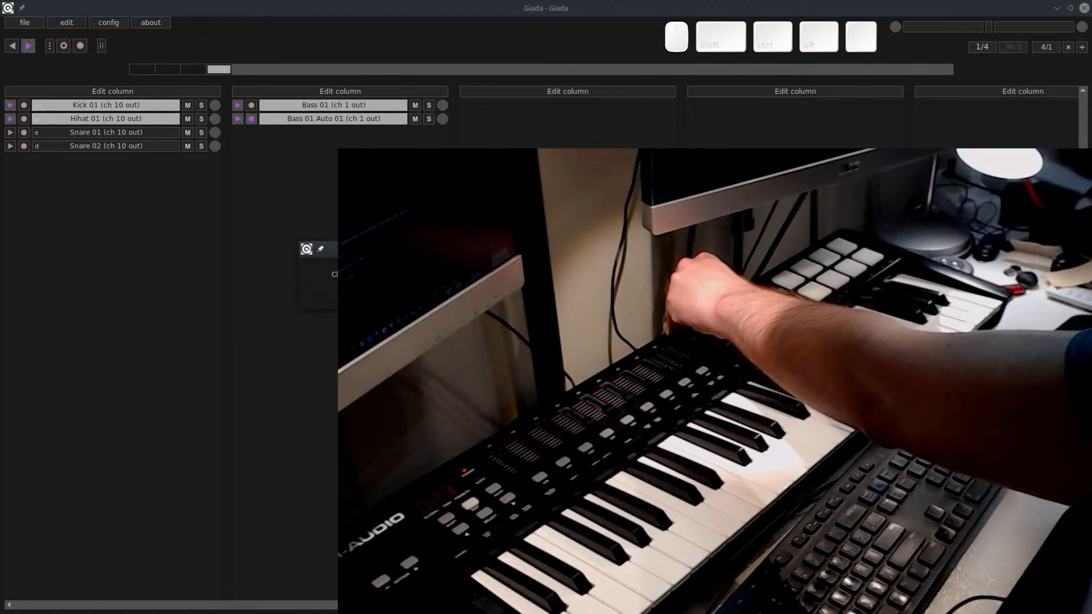
{"action": "left_click", "coordinate": [443, 298]}
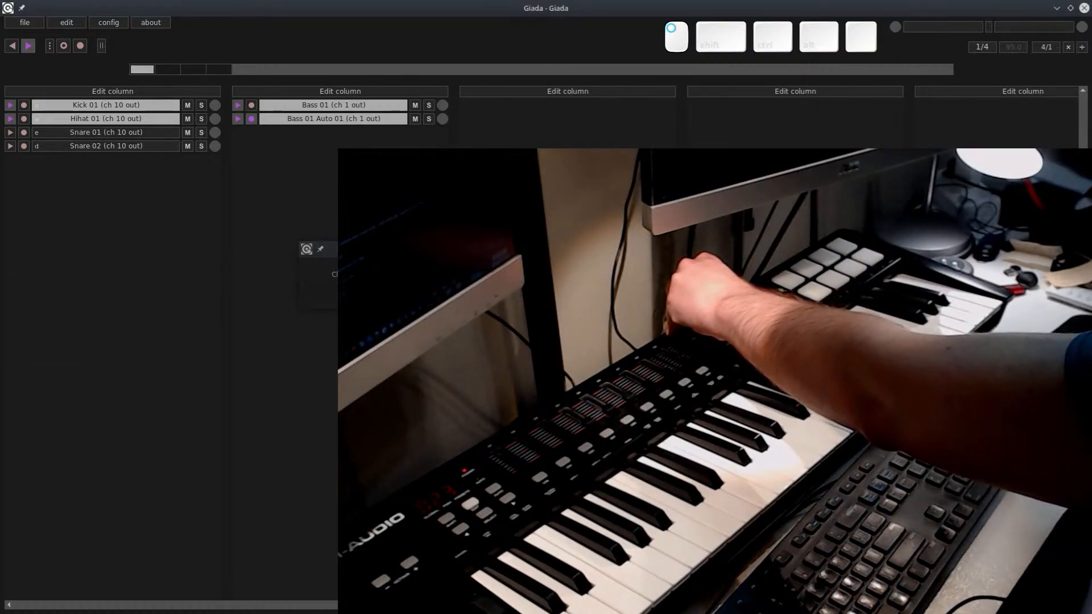
Record the cutoff knob movements once more on the Bass 01 Auto 01 channel, and inspect the new events in the Action Editor
{"action": "left_click", "coordinate": [64, 46]}
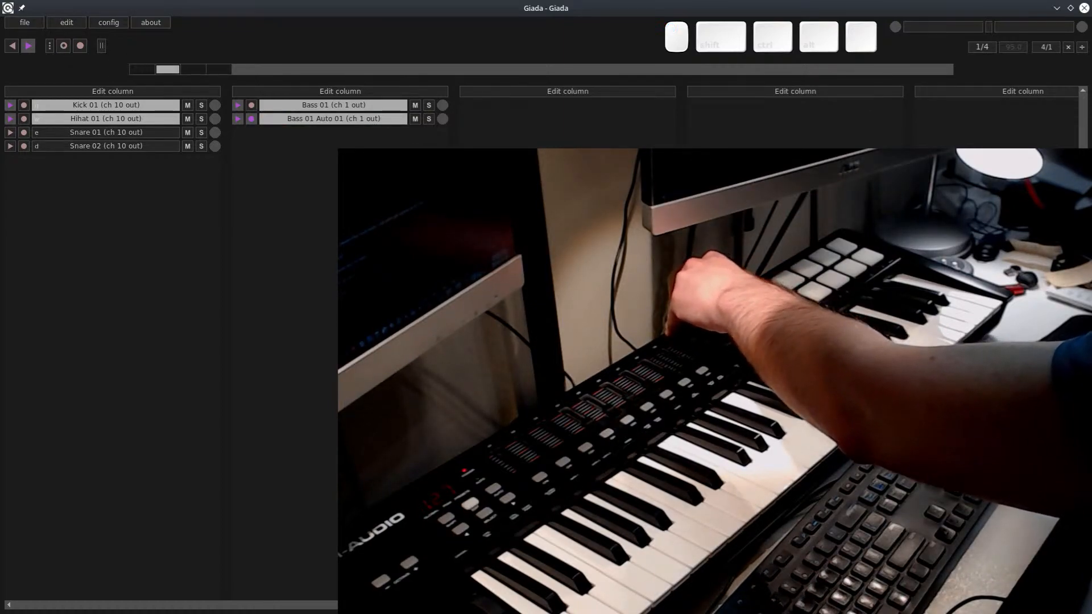
{"action": "right_click", "coordinate": [342, 121]}
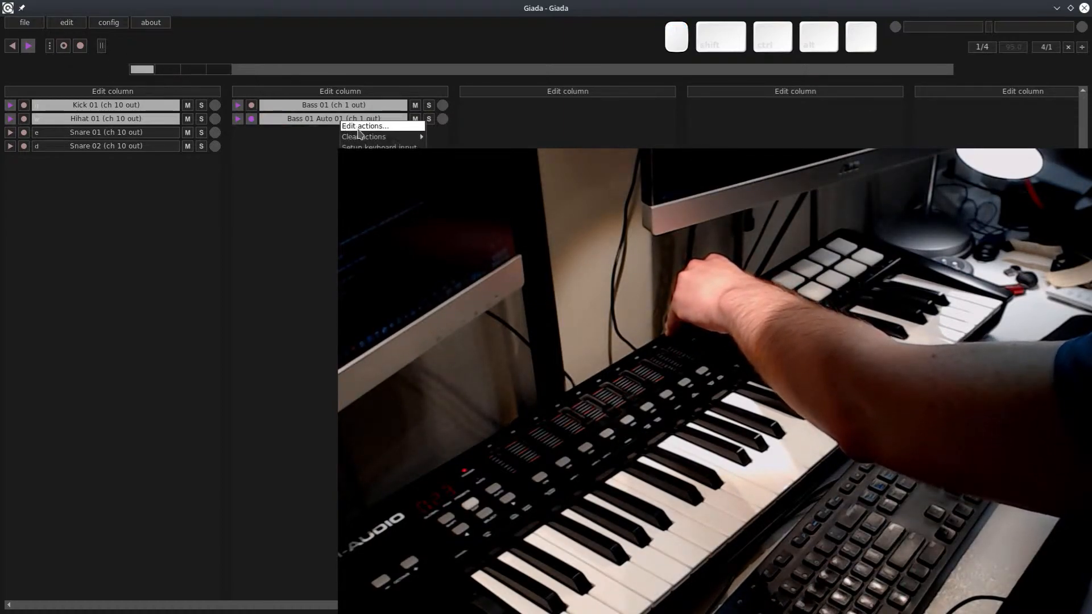
{"action": "left_click", "coordinate": [358, 127]}
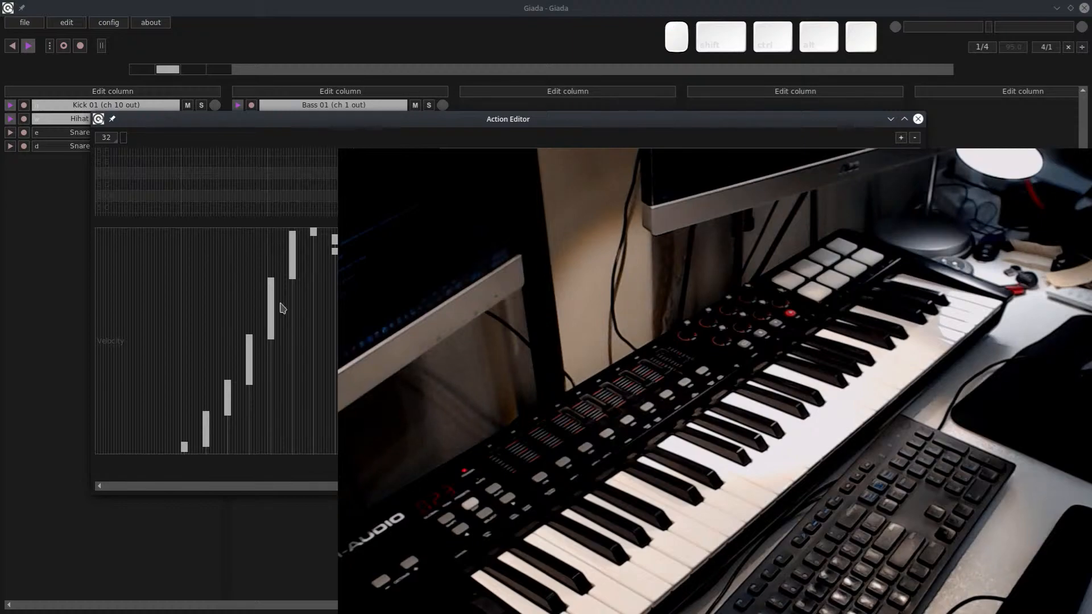
{"action": "scroll", "coordinate": [191, 377], "scroll_direction": "down", "scroll_amount": 5}
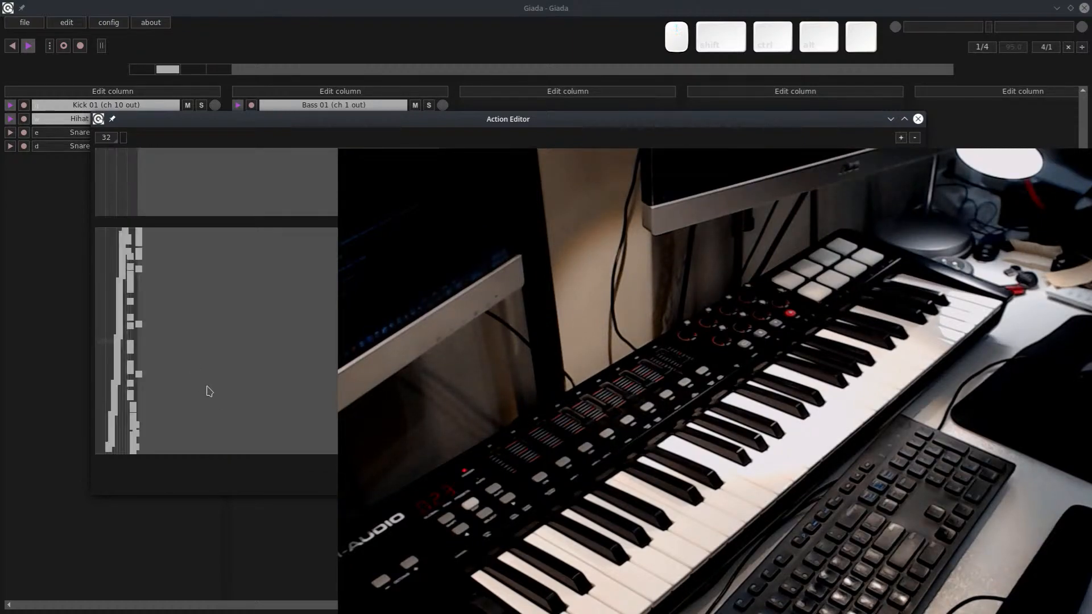
{"action": "scroll", "coordinate": [210, 392], "scroll_direction": "up", "scroll_amount": 5}
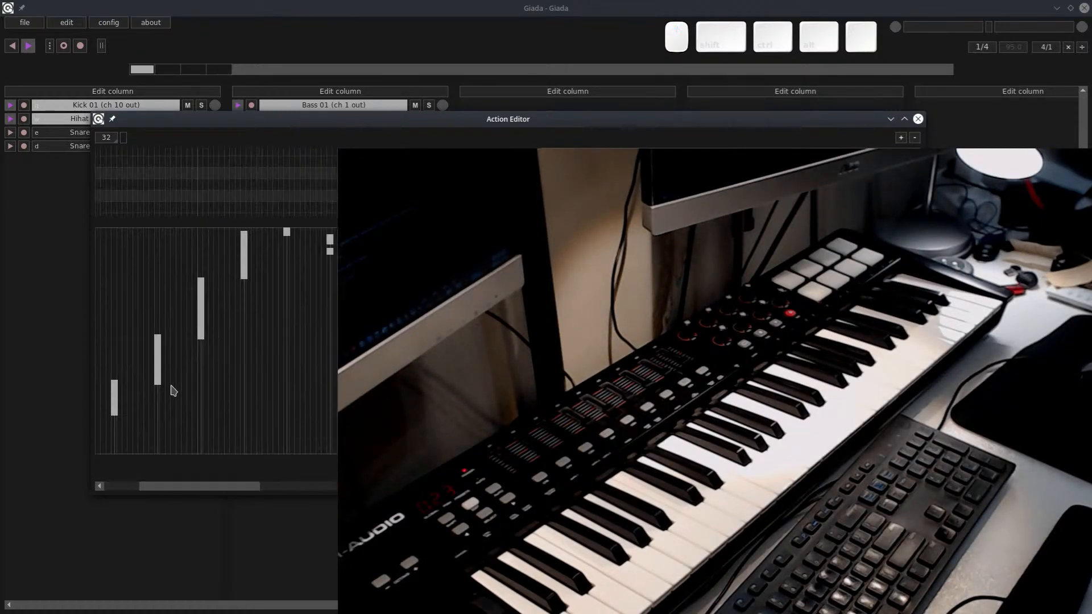
{"action": "left_click_drag", "start_coordinate": [222, 488], "coordinate": [186, 488]}
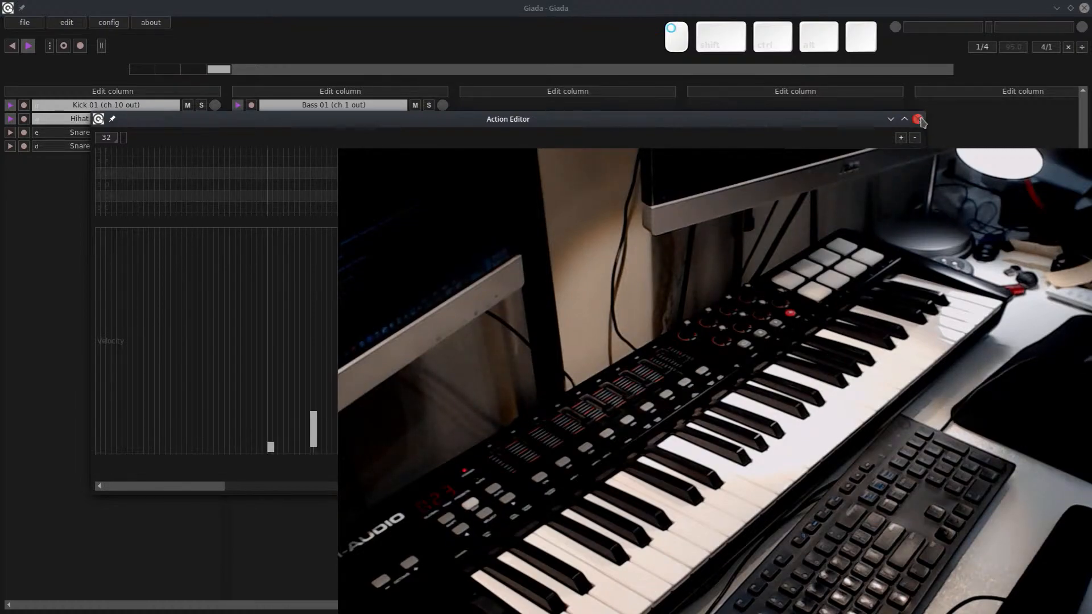
{"action": "left_click", "coordinate": [918, 119]}
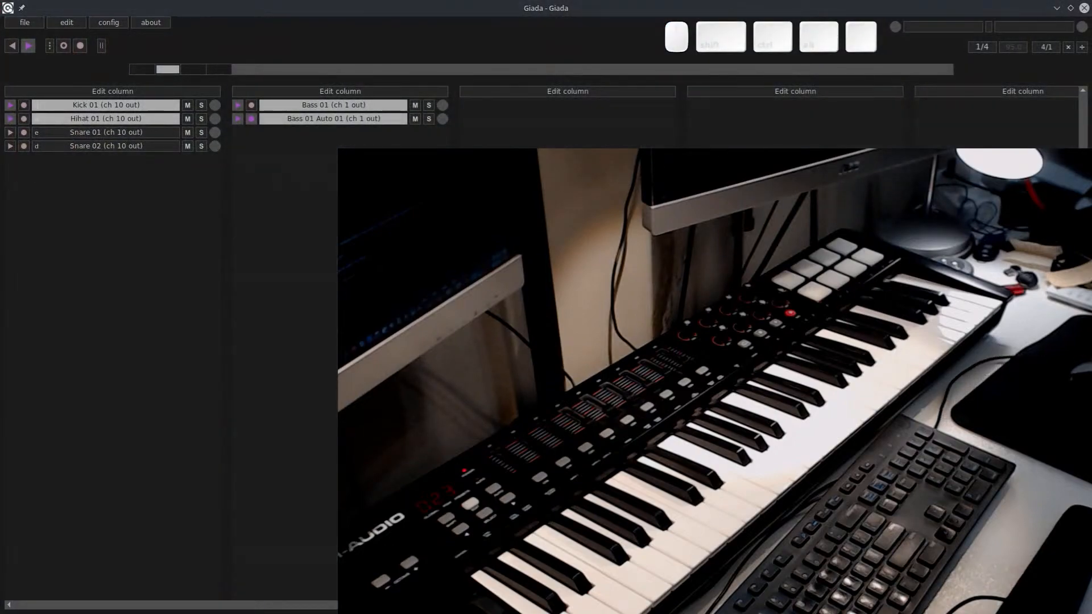
Look through the configuration's Sound System, MIDI, Behaviors and debug settings, and close the window without changing anything
{"action": "left_click_drag", "start_coordinate": [117, 219], "coordinate": [280, 151]}
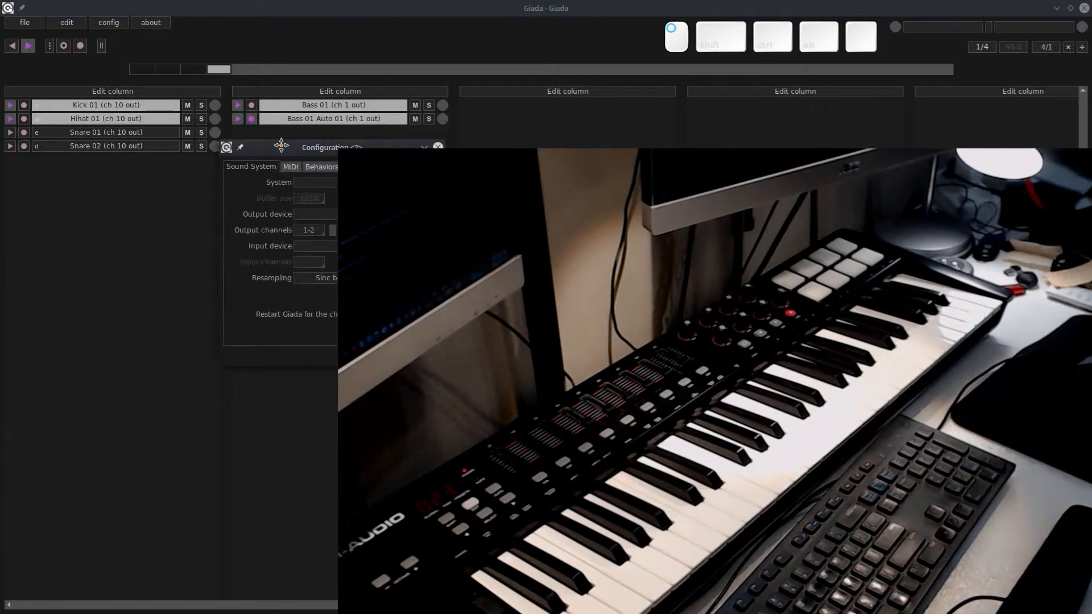
{"action": "left_click", "coordinate": [291, 168]}
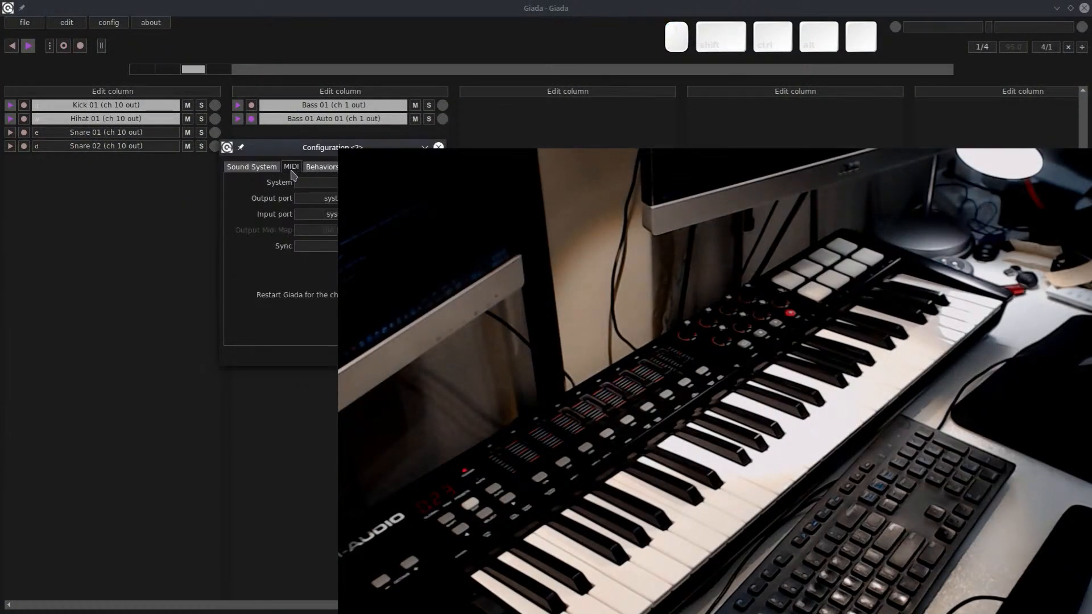
{"action": "left_click", "coordinate": [322, 168]}
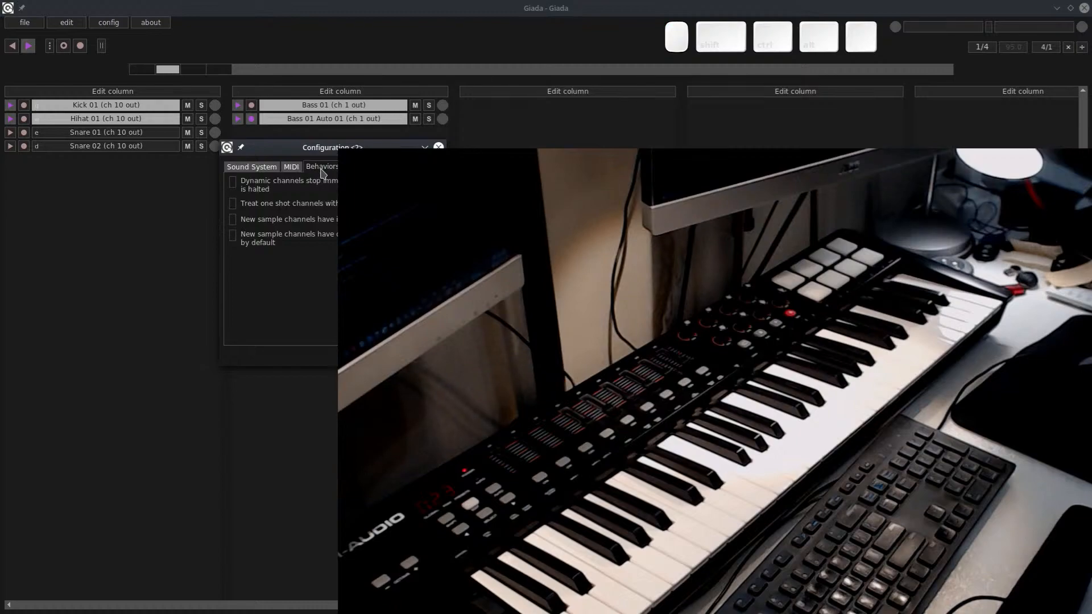
{"action": "left_click", "coordinate": [352, 168]}
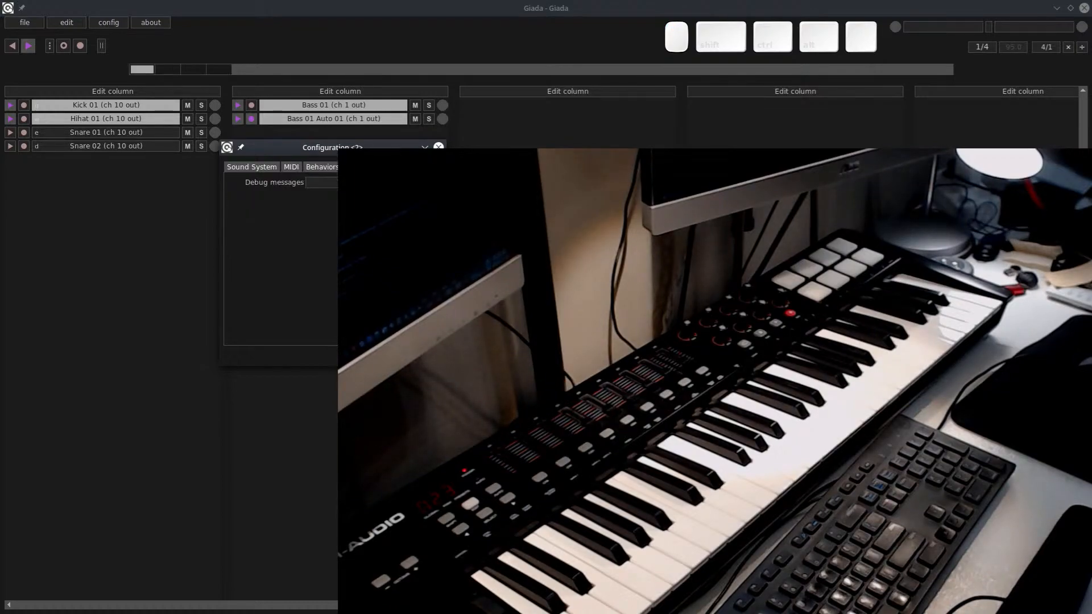
{"action": "left_click", "coordinate": [246, 168]}
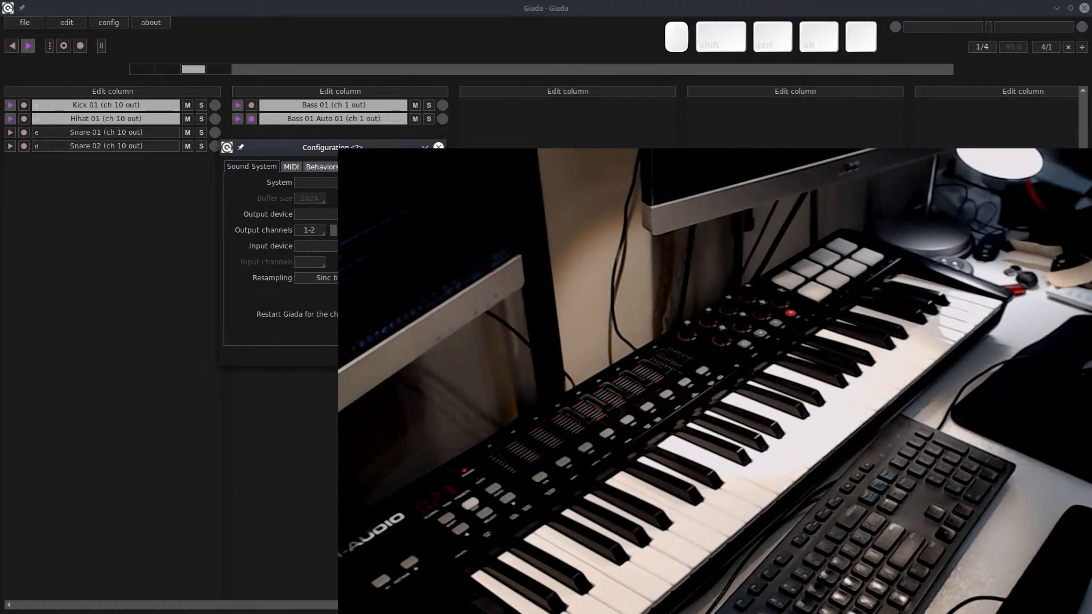
{"action": "key", "text": "Escape"}
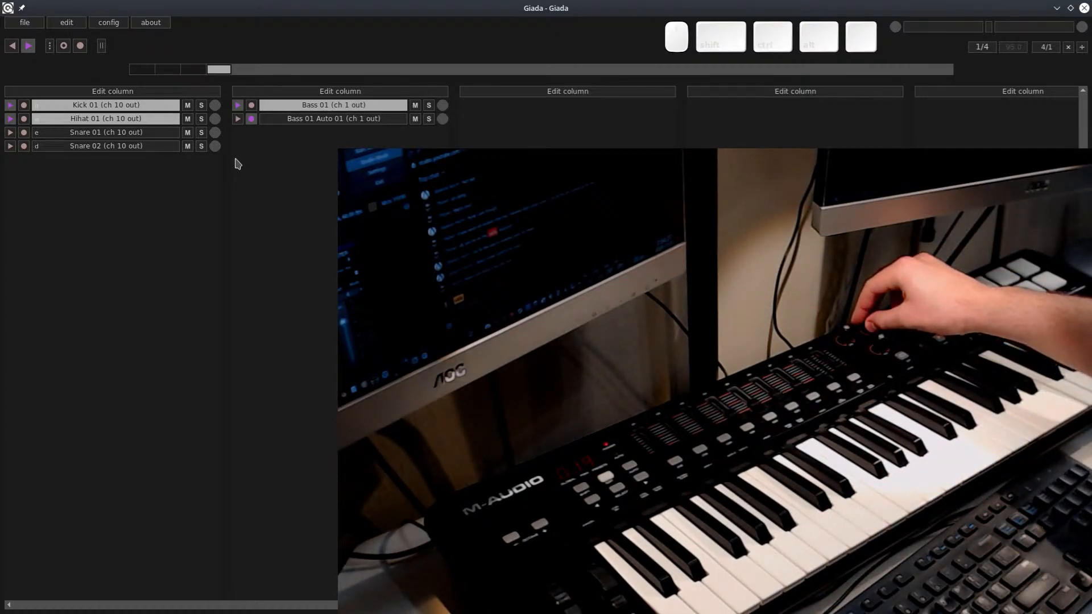
Vary the drum pattern live with Hihat 01 and Snare 01, ending with Kick 01, Hihat 01 and Snare 02 playing
{"action": "key", "text": "w"}
{"action": "key", "text": "e"}
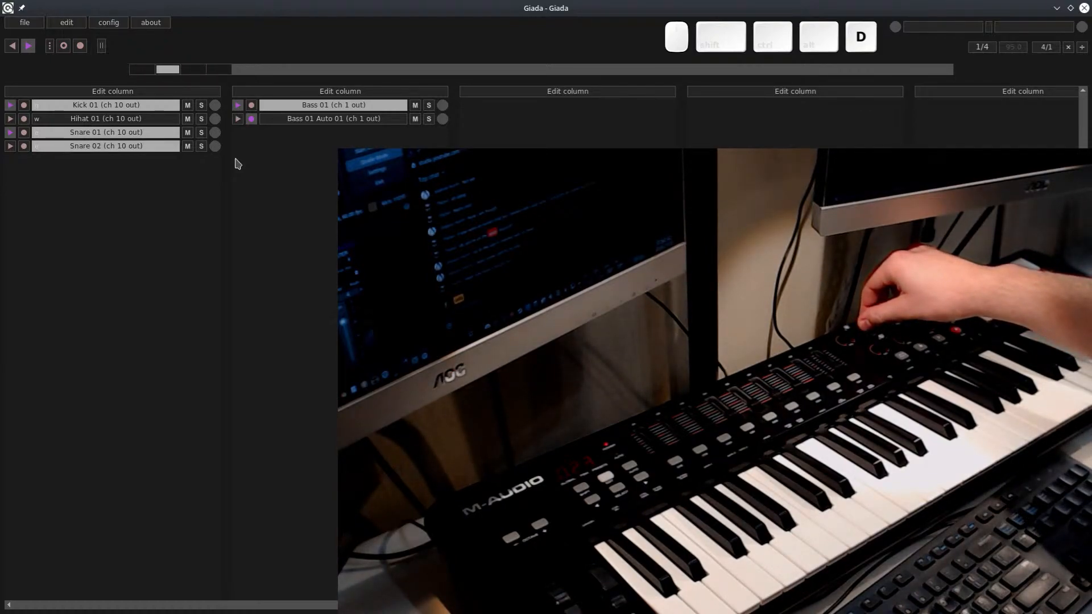
{"action": "key", "text": "d"}
{"action": "key", "text": "e"}
{"action": "key", "text": "w"}
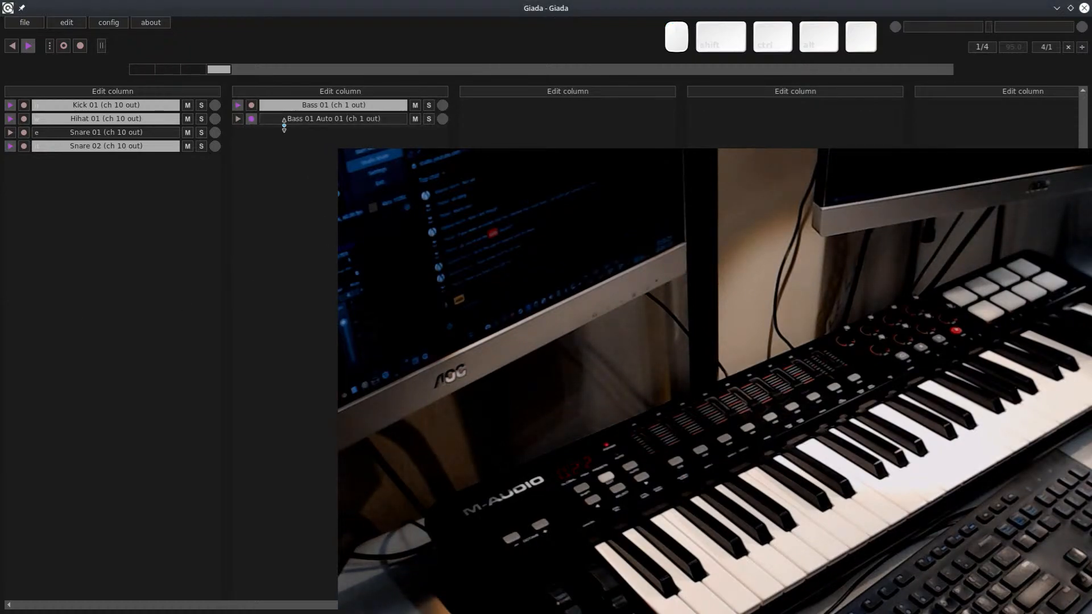
{"action": "left_click", "coordinate": [330, 111]}
{"action": "left_click", "coordinate": [240, 121]}
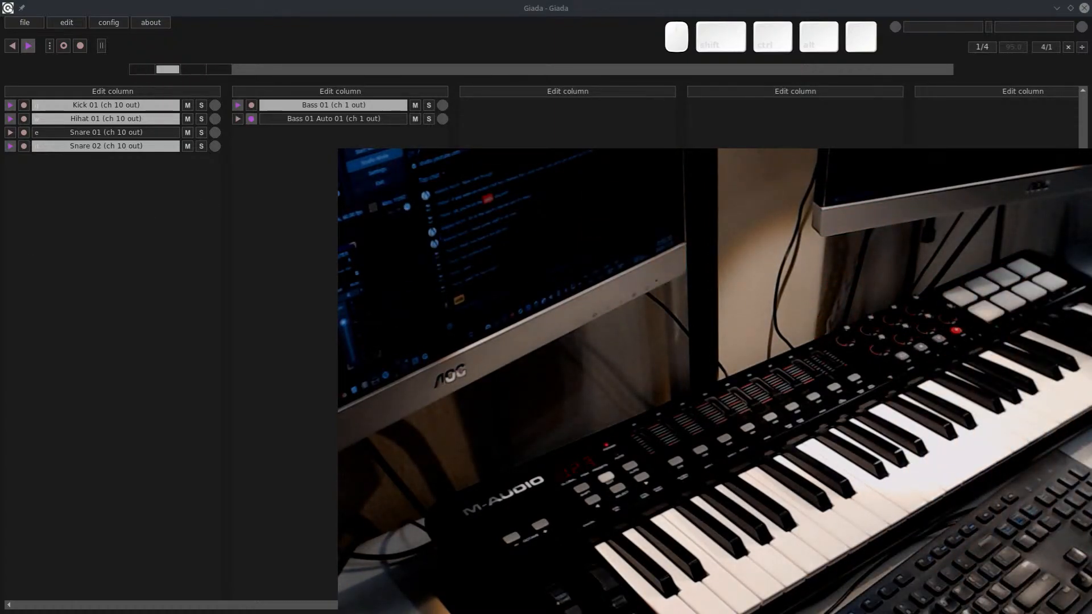
Switch to Carla, close the Surge plugin window, look over the patchbay's bass and drum modules, and return to Giada
{"action": "key", "text": "alt+Tab"}
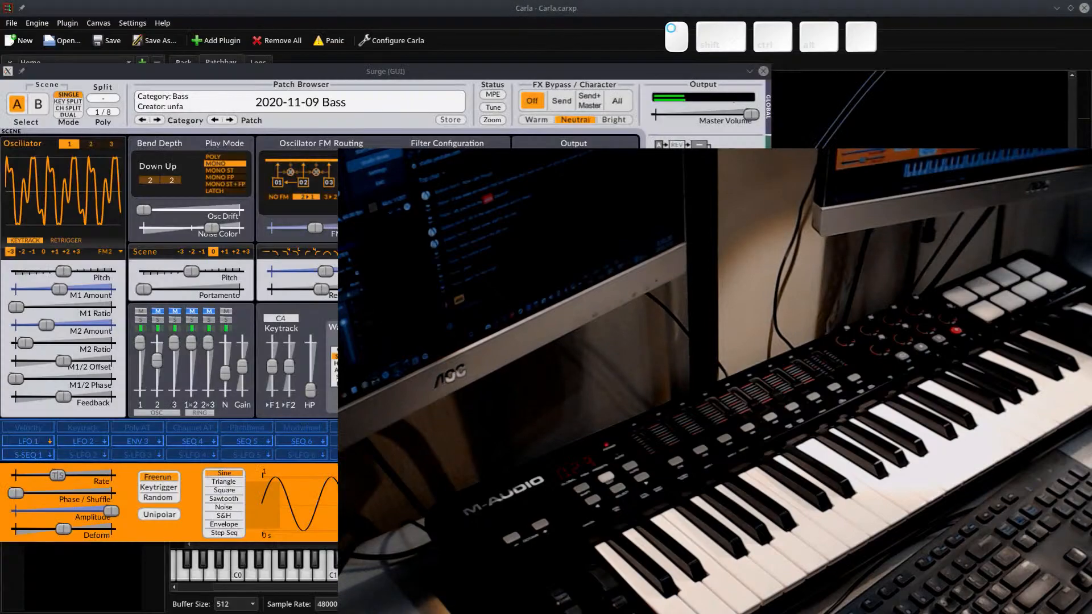
{"action": "left_click", "coordinate": [764, 72]}
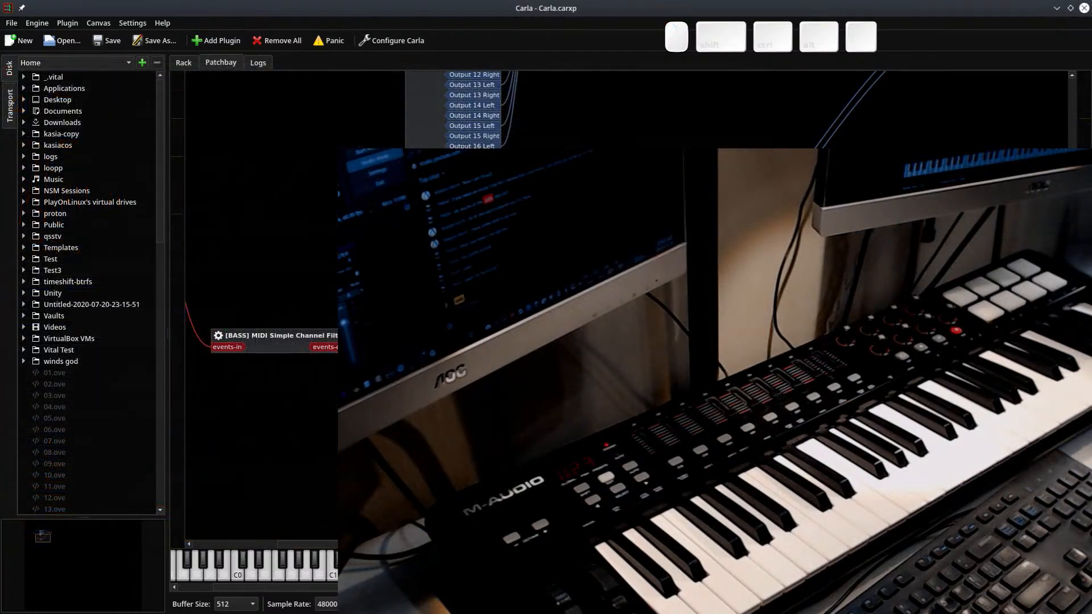
{"action": "left_click_drag", "start_coordinate": [568, 341], "coordinate": [522, 509]}
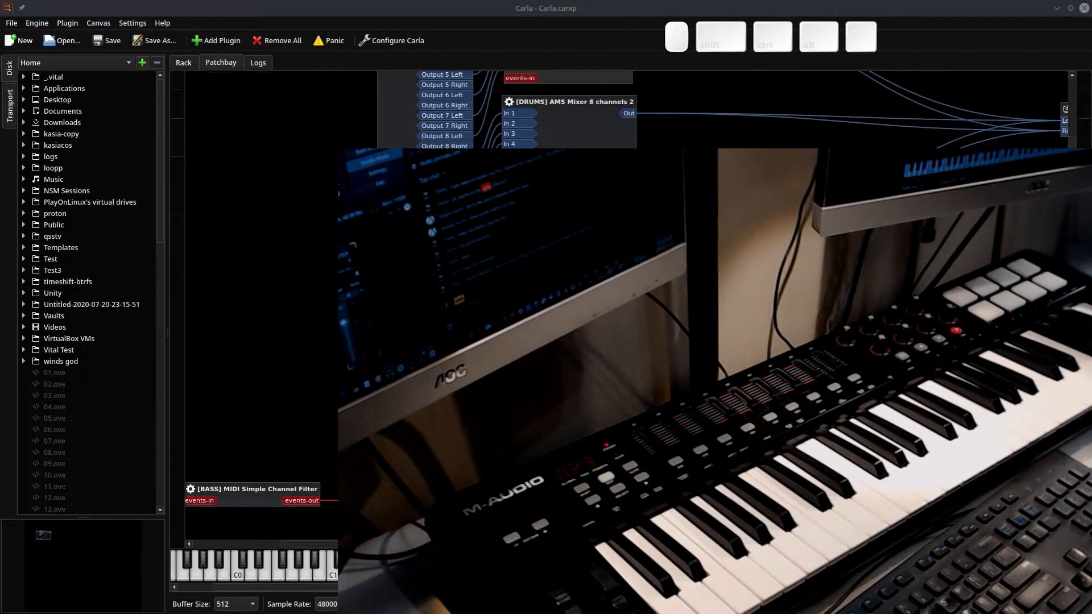
{"action": "left_click", "coordinate": [489, 604]}
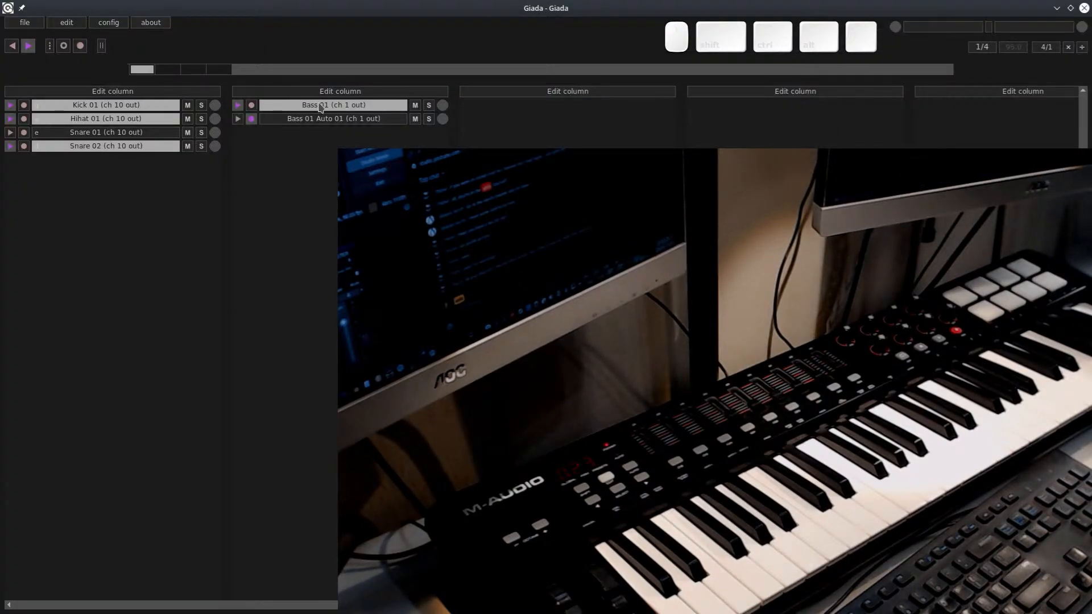
Add a MIDI channel to the bass column and rename it Bass 02
{"action": "left_click", "coordinate": [341, 91]}
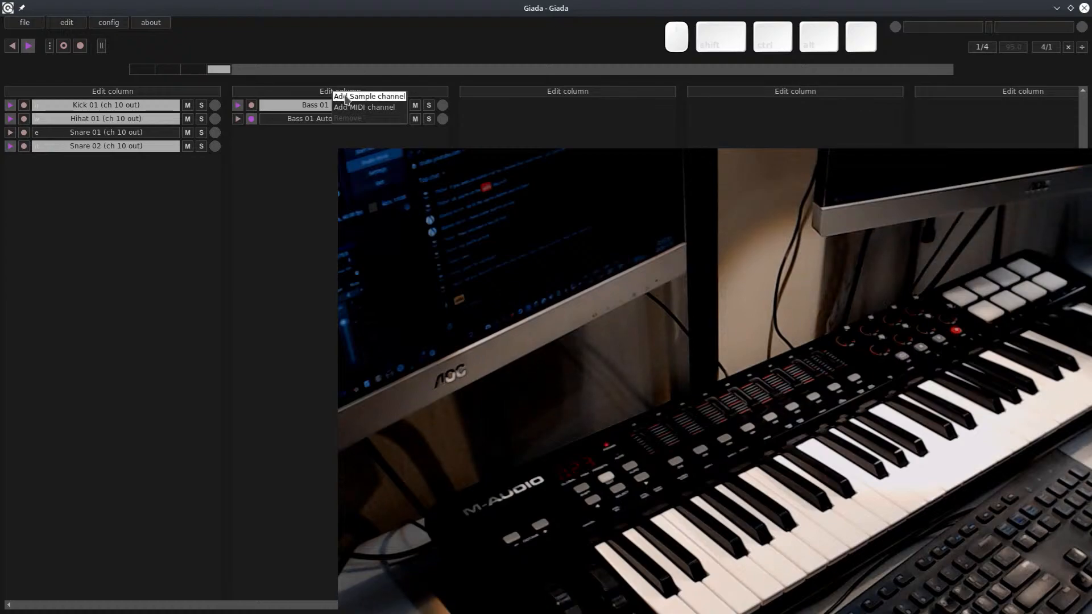
{"action": "left_click", "coordinate": [348, 108]}
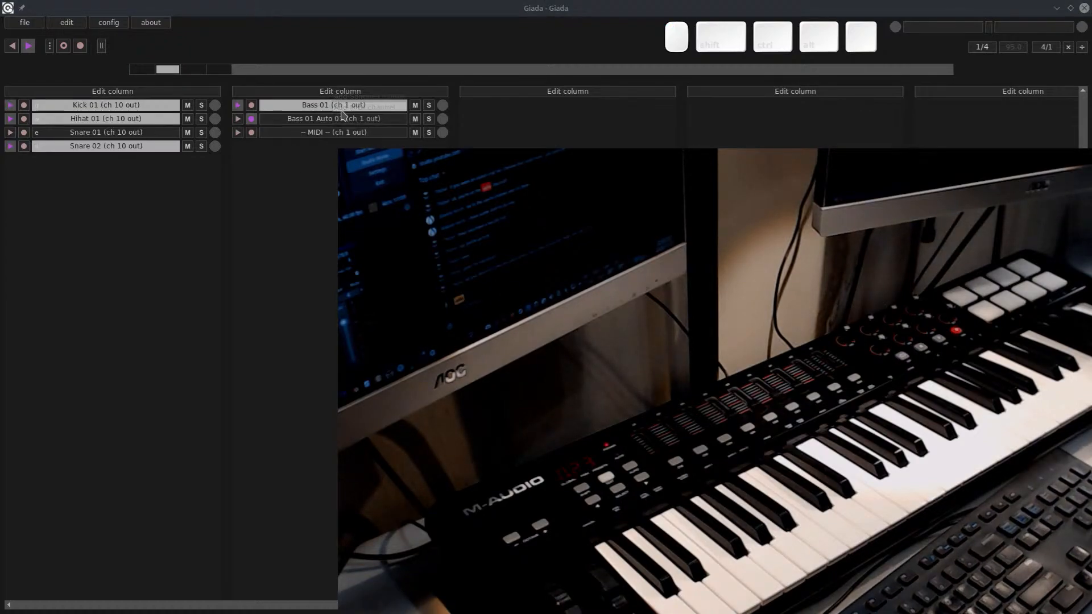
{"action": "right_click", "coordinate": [339, 134]}
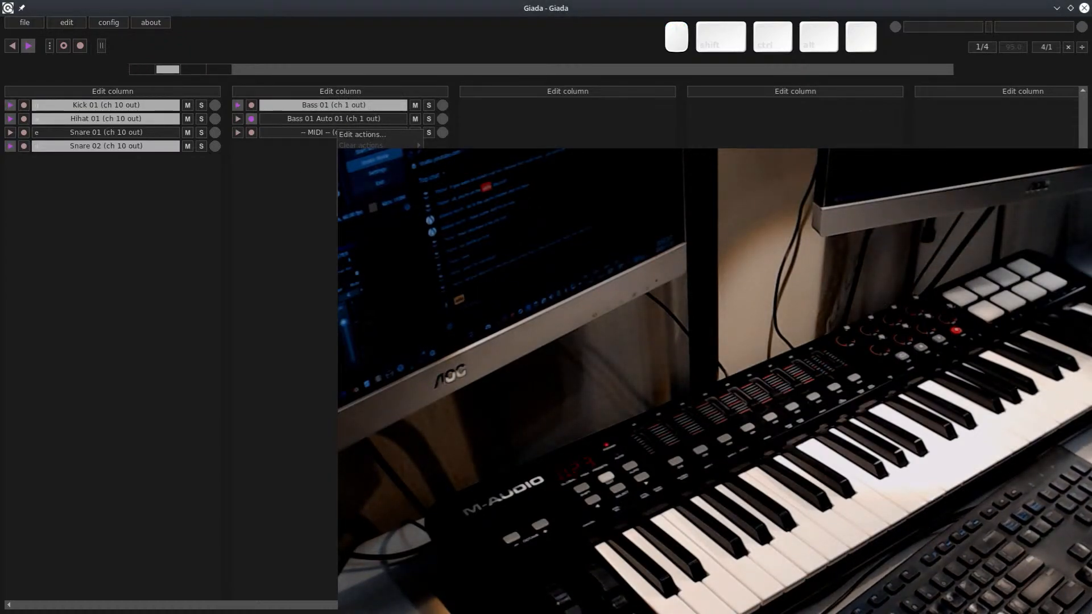
{"action": "key", "text": "Escape"}
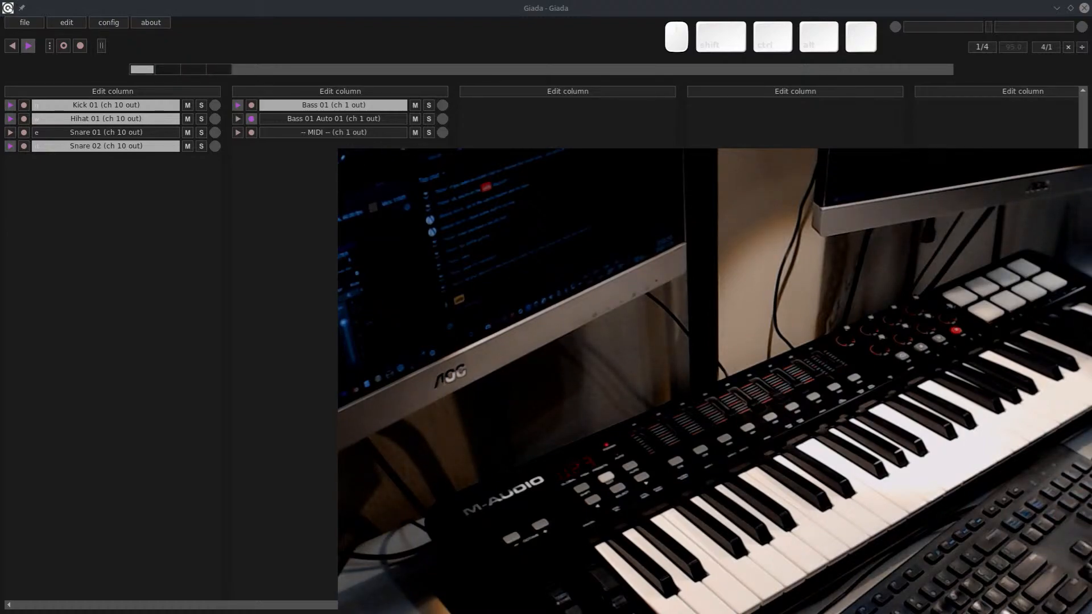
{"action": "type", "text": "Bass"}
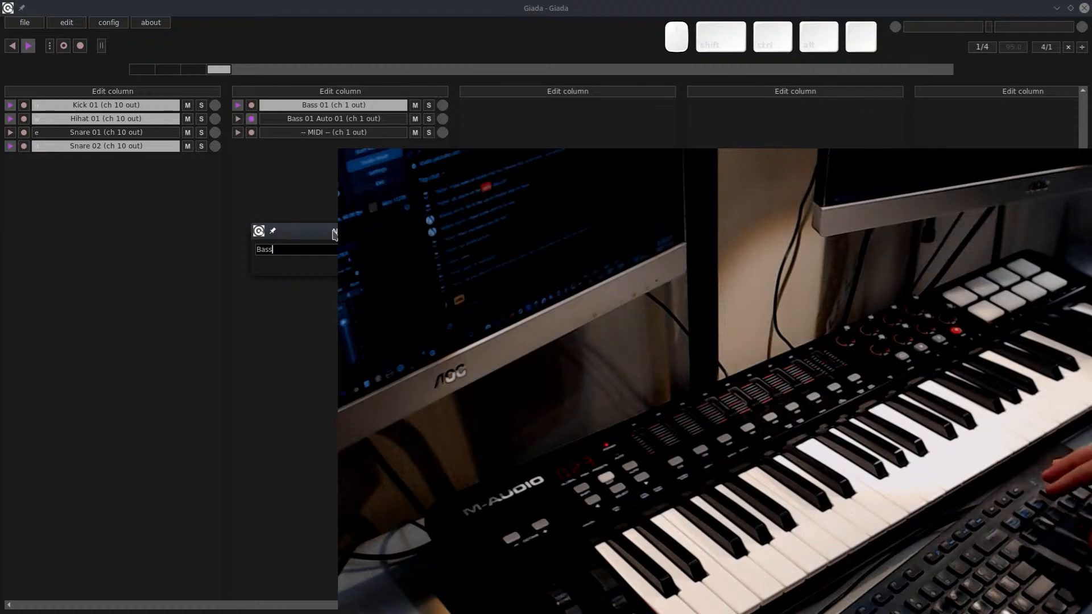
{"action": "type", "text": " 02"}
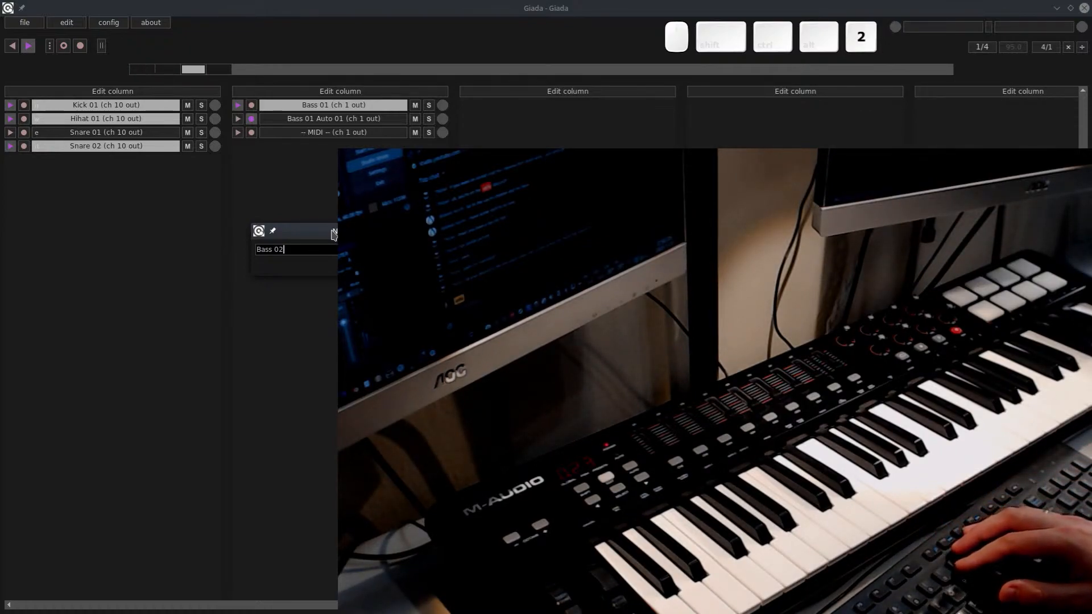
{"action": "key", "text": "Return"}
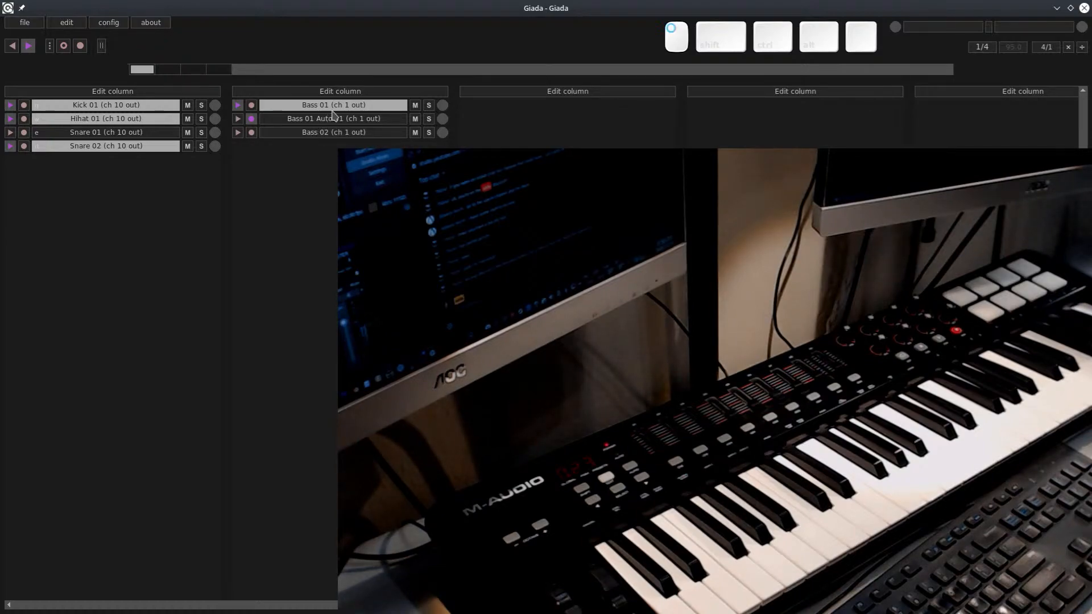
{"action": "right_click", "coordinate": [292, 134]}
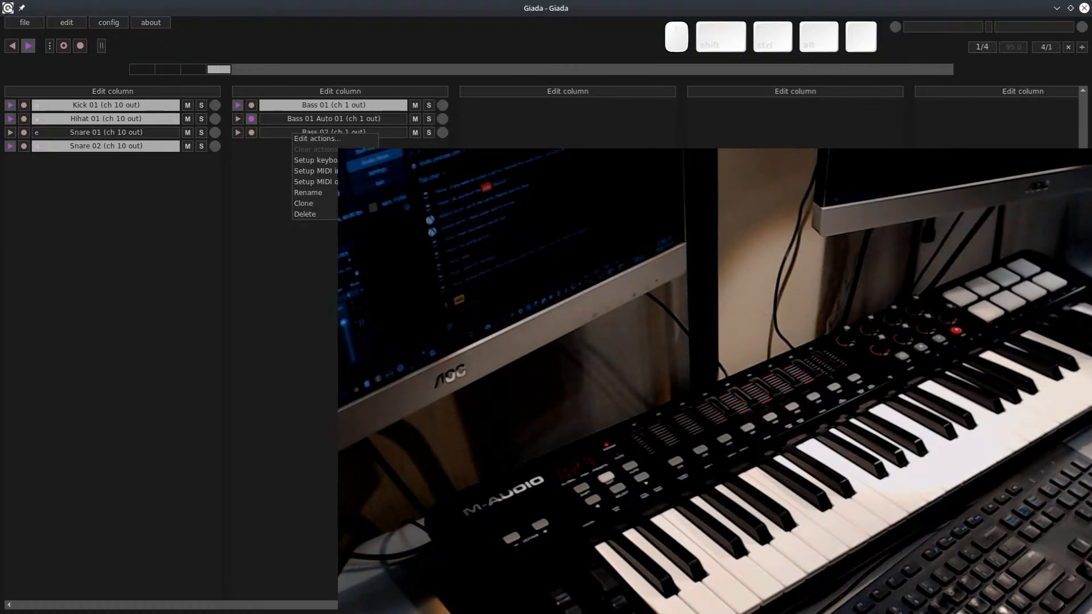
{"action": "left_click", "coordinate": [363, 141]}
{"action": "left_click", "coordinate": [301, 150]}
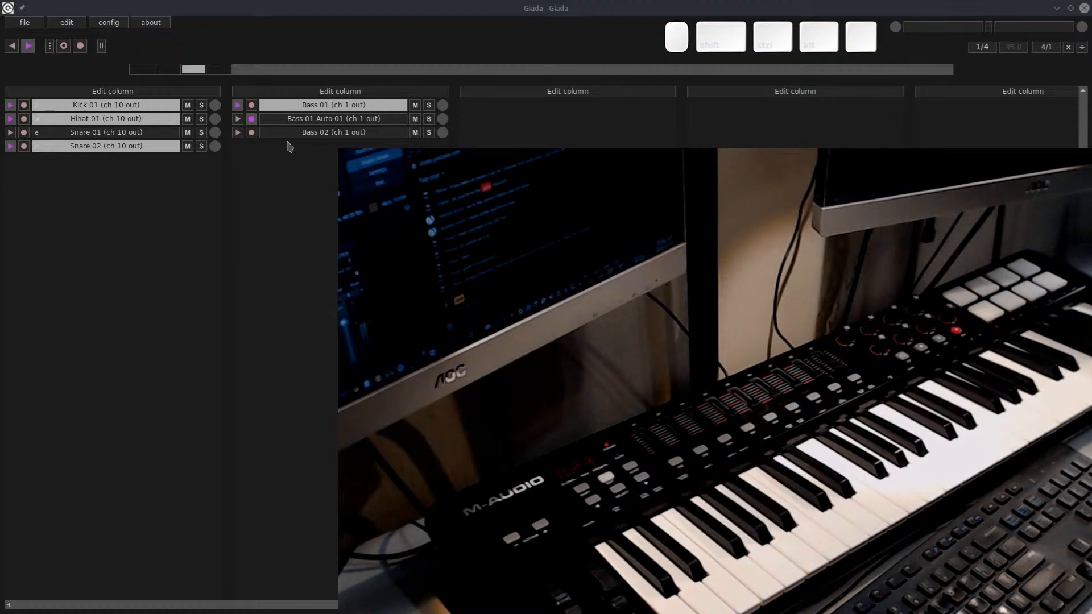
{"action": "left_click_drag", "start_coordinate": [285, 139], "coordinate": [329, 136]}
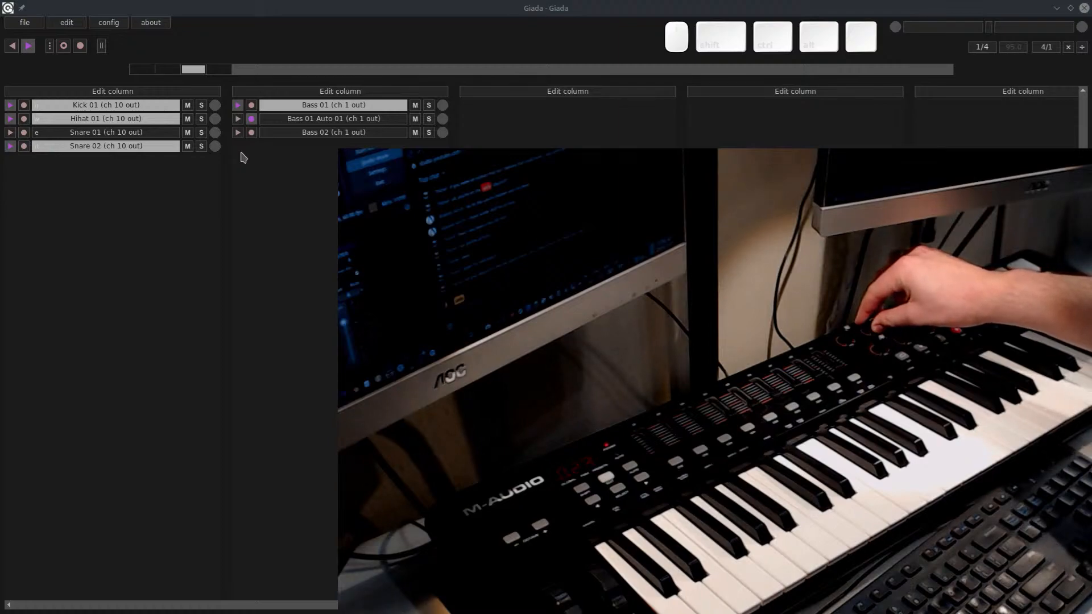
Strip the drums down live by starting Snare 01 and stopping Snare 02, Hihat 01 and Kick 01
{"action": "key", "text": "e"}
{"action": "key", "text": "d"}
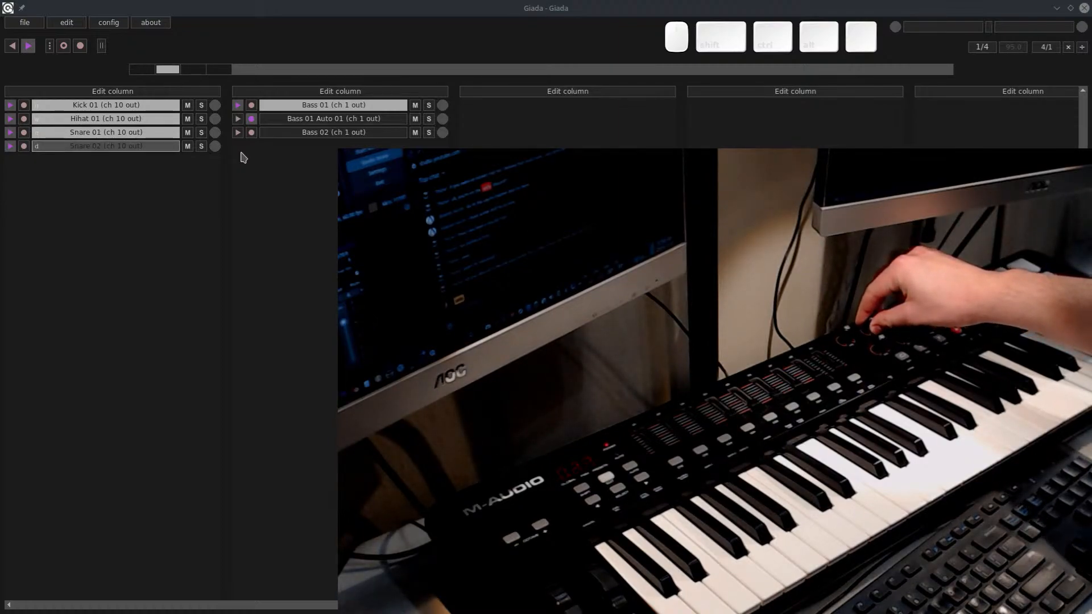
{"action": "key", "text": "w"}
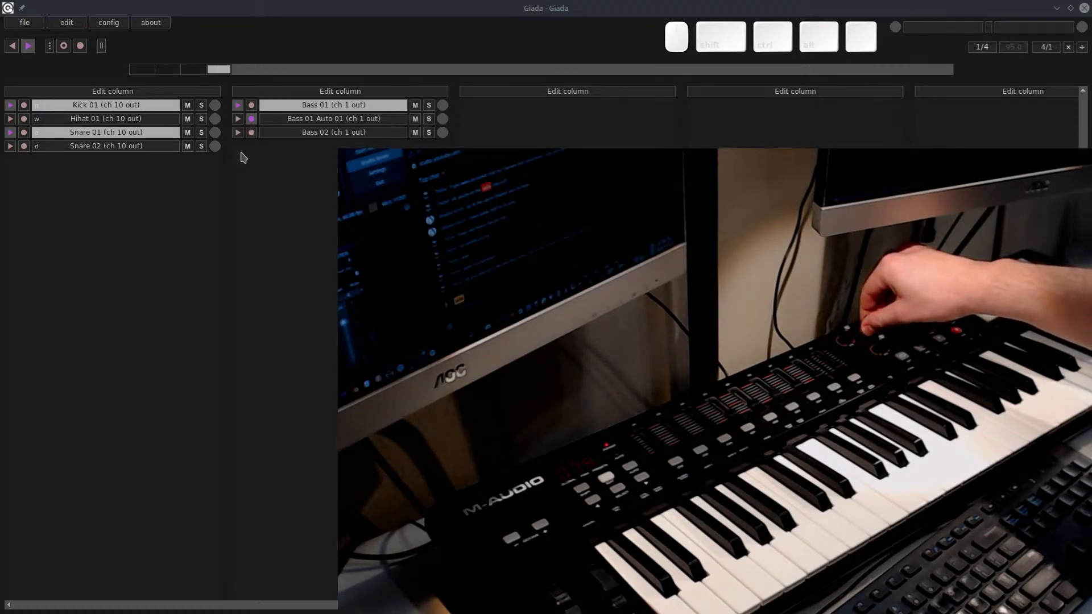
{"action": "key", "text": "q"}
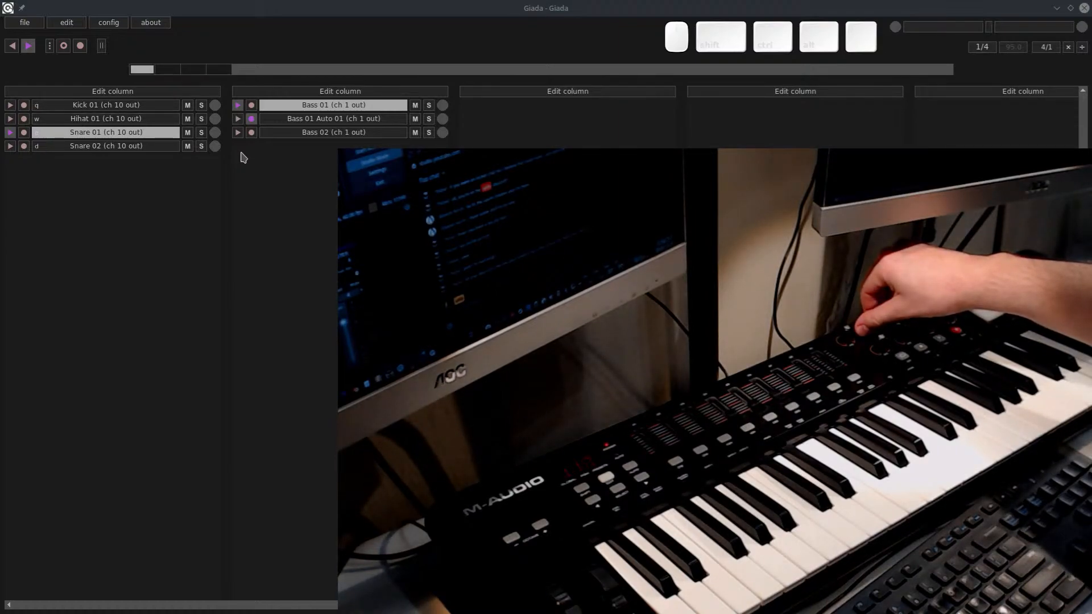
Bring Hihat 01, Snare 02 and Kick 01 back in and stop Snare 01
{"action": "key", "text": "e"}
{"action": "key", "text": "w"}
{"action": "key", "text": "d"}
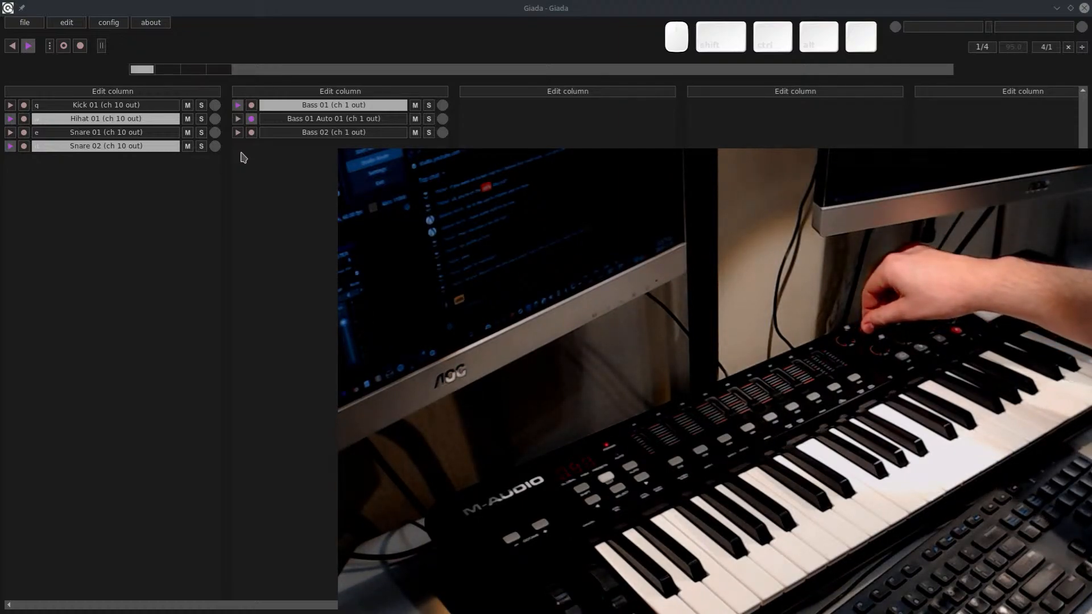
{"action": "key", "text": "q"}
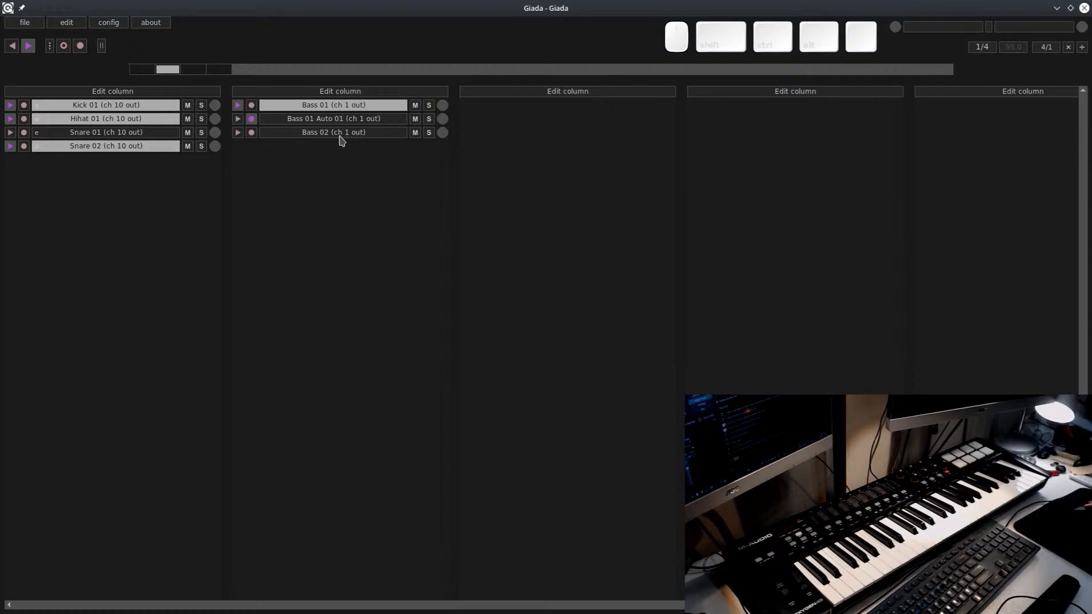
Inspect the Bass 01 notes in the Action Editor with the piano roll enlarged, and close the editor
{"action": "right_click", "coordinate": [339, 104]}
{"action": "left_click", "coordinate": [367, 109]}
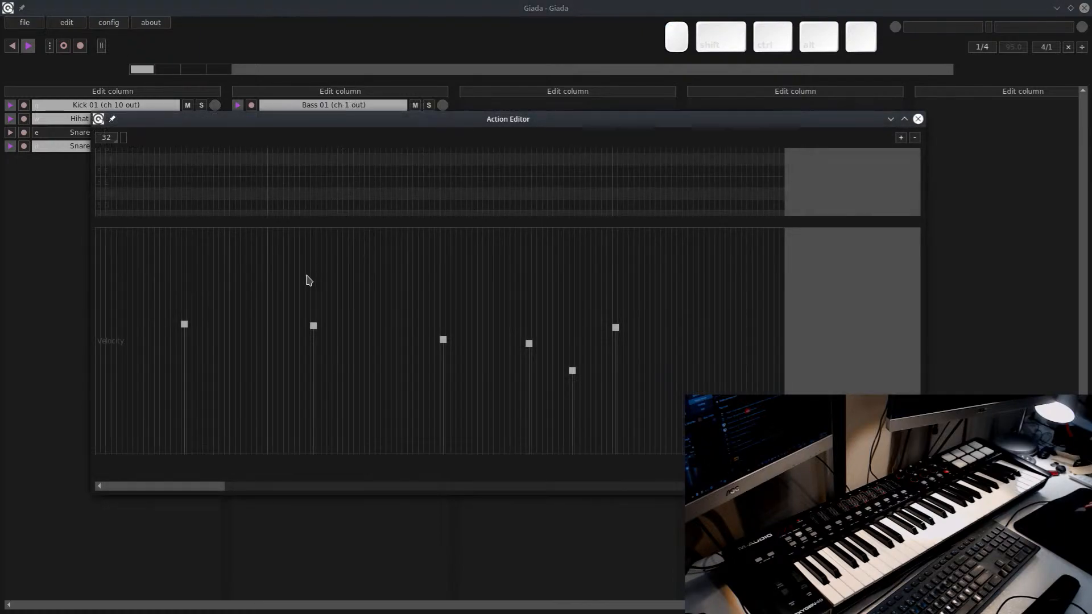
{"action": "left_click_drag", "start_coordinate": [349, 222], "coordinate": [361, 376]}
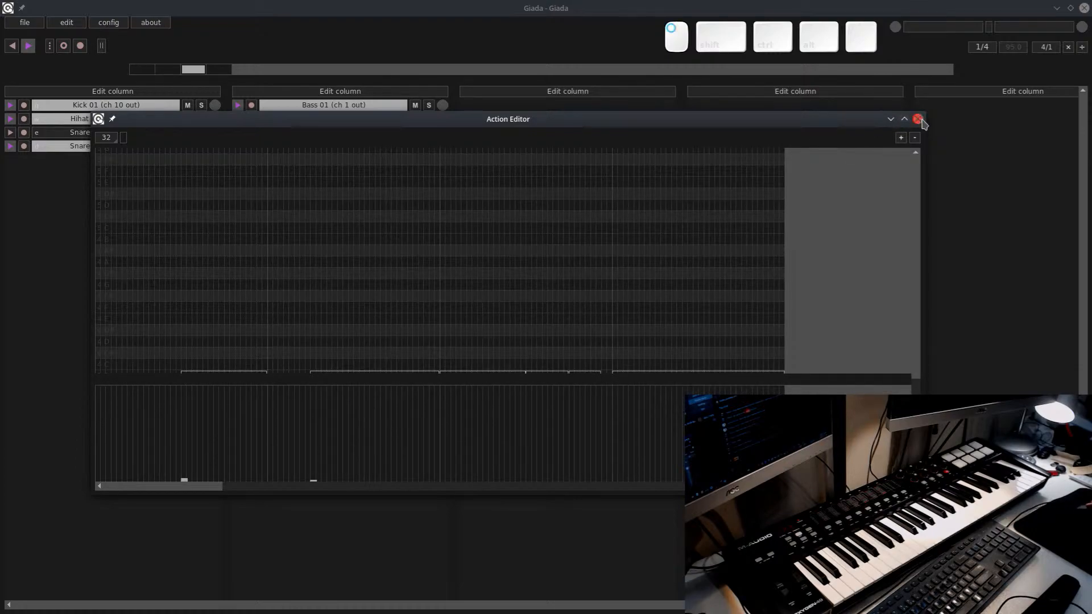
{"action": "left_click", "coordinate": [919, 120]}
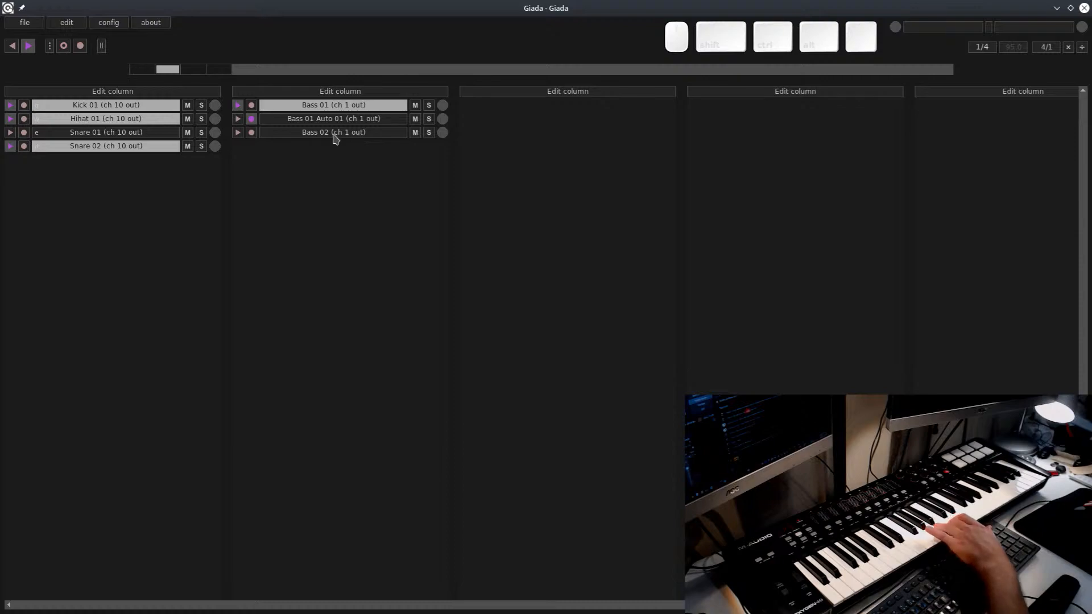
Stop the Bass 01 channel, arm Bass 02 for recording, and start recording actions
{"action": "left_click", "coordinate": [308, 104]}
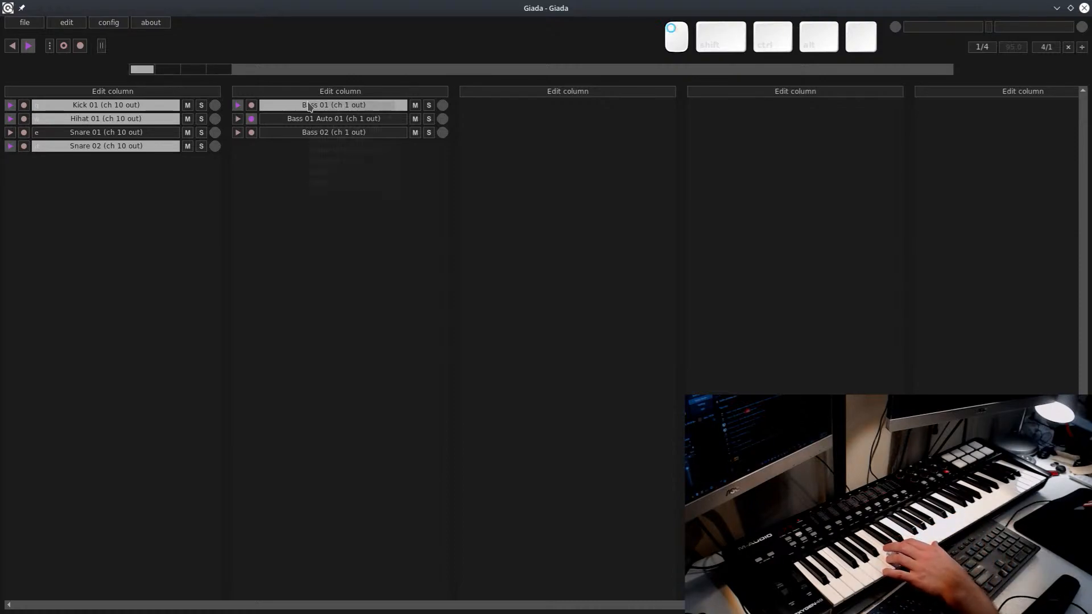
{"action": "left_click", "coordinate": [281, 152]}
{"action": "left_click", "coordinate": [239, 106]}
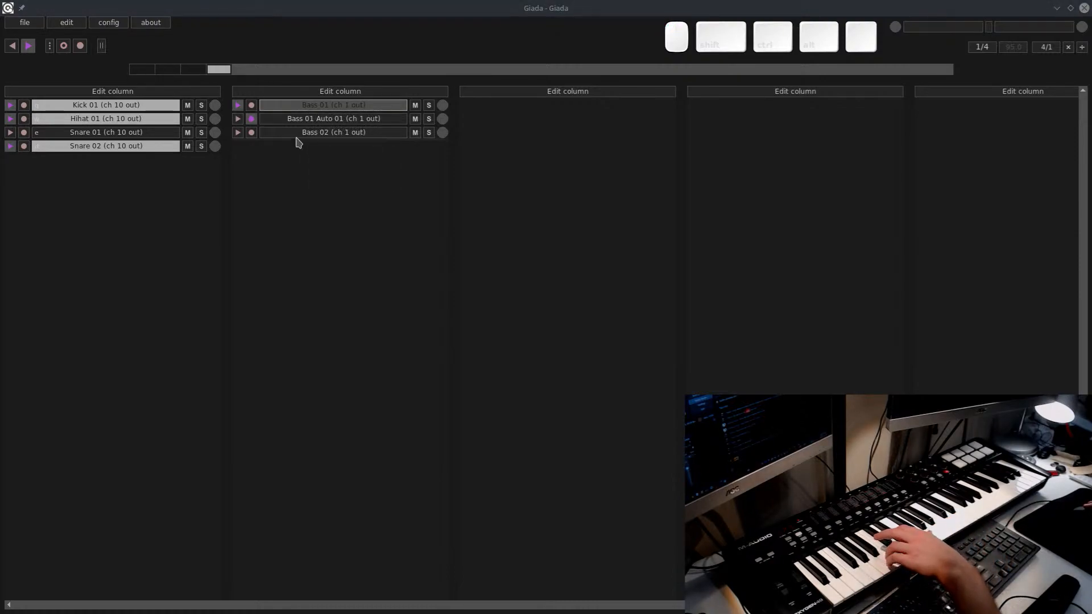
{"action": "left_click", "coordinate": [251, 133]}
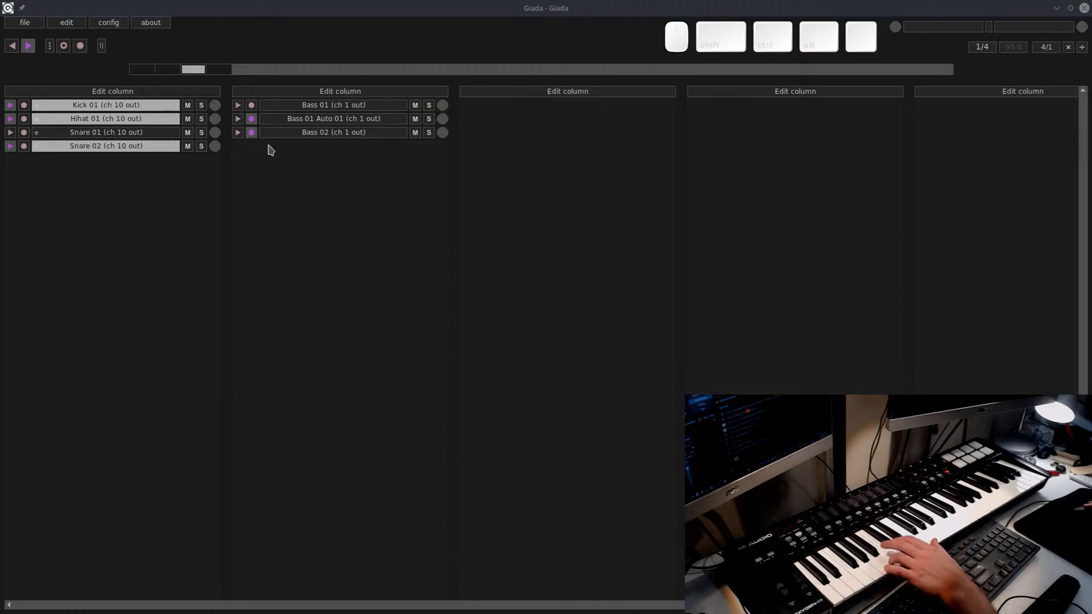
{"action": "left_click", "coordinate": [63, 45]}
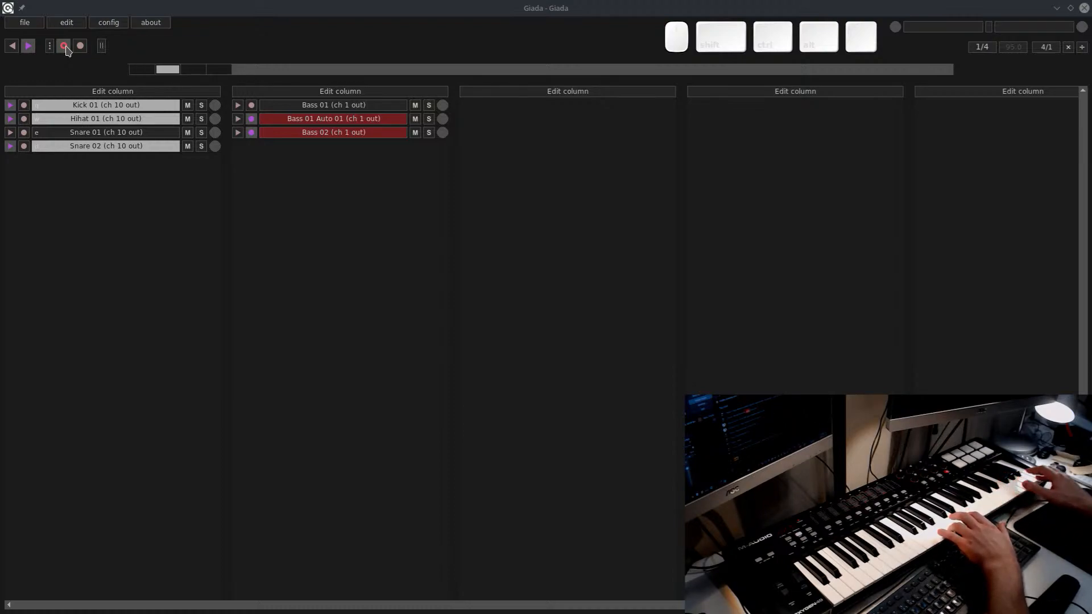
Stop recording actions and delete the stray notes near the end of Bass 01 Auto 01 in the Action Editor
{"action": "left_click", "coordinate": [64, 45]}
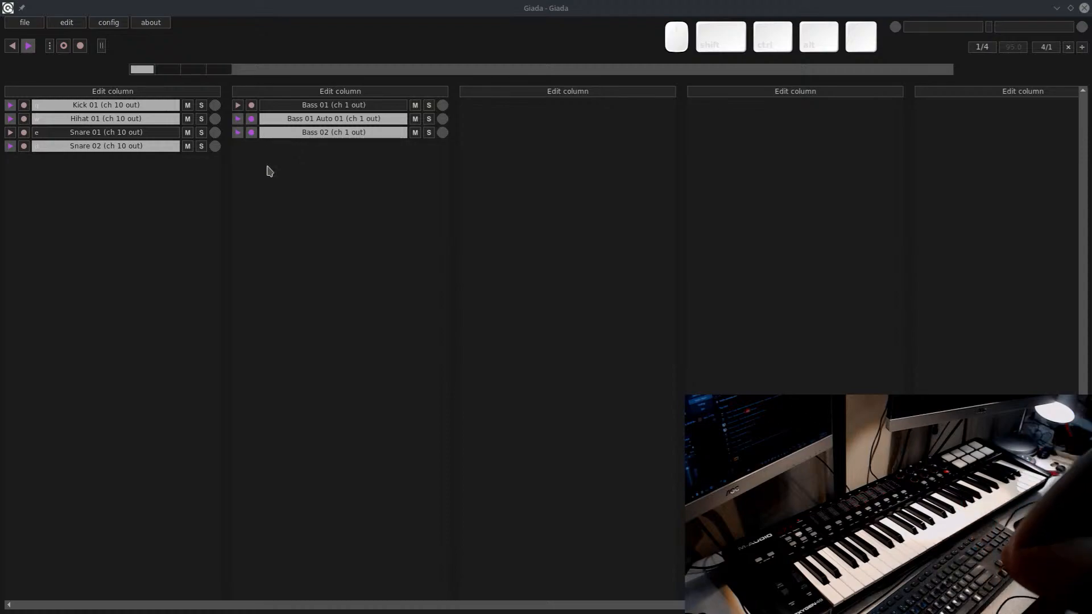
{"action": "left_click", "coordinate": [329, 124]}
{"action": "left_click", "coordinate": [341, 129]}
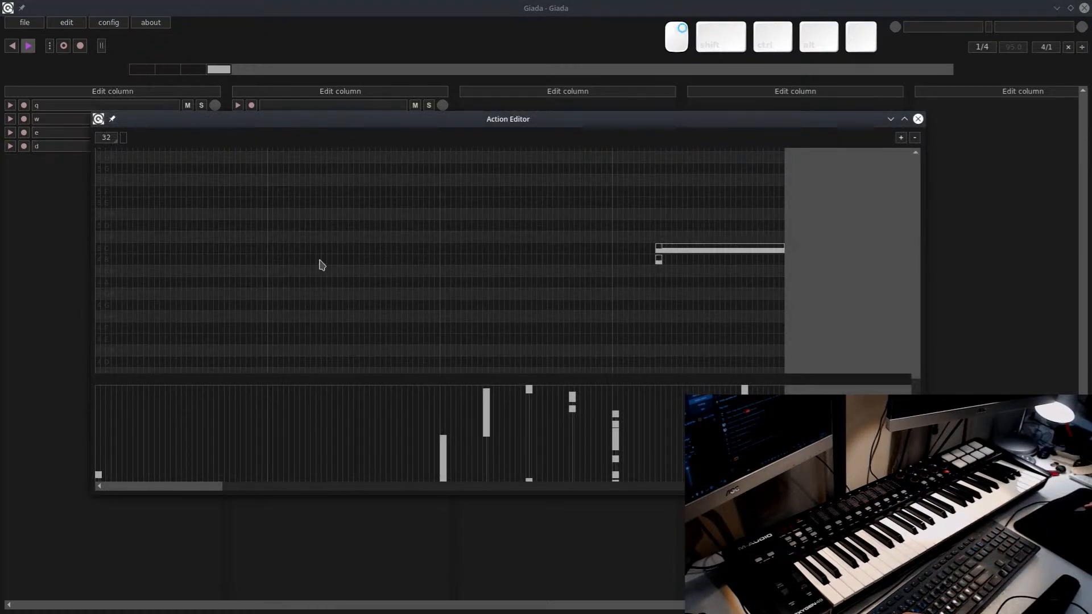
{"action": "right_click", "coordinate": [658, 250]}
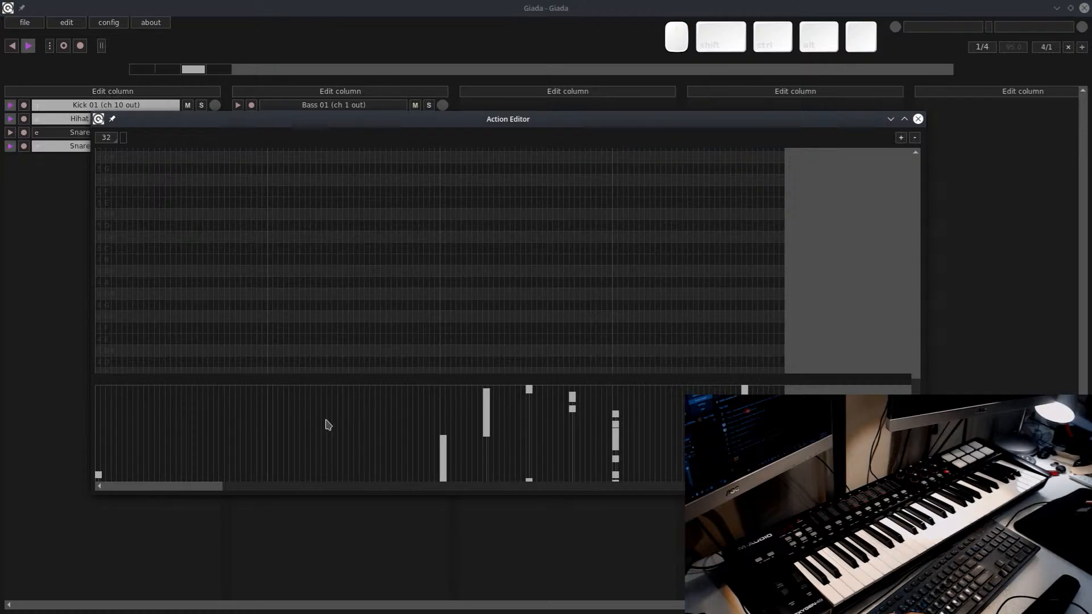
Check the rest of the Bass 01 Auto 01 piano roll, delete the remaining stray notes, and close the Action Editor
{"action": "left_click_drag", "start_coordinate": [155, 488], "coordinate": [160, 484]}
{"action": "scroll", "coordinate": [207, 283], "scroll_direction": "down", "scroll_amount": 4}
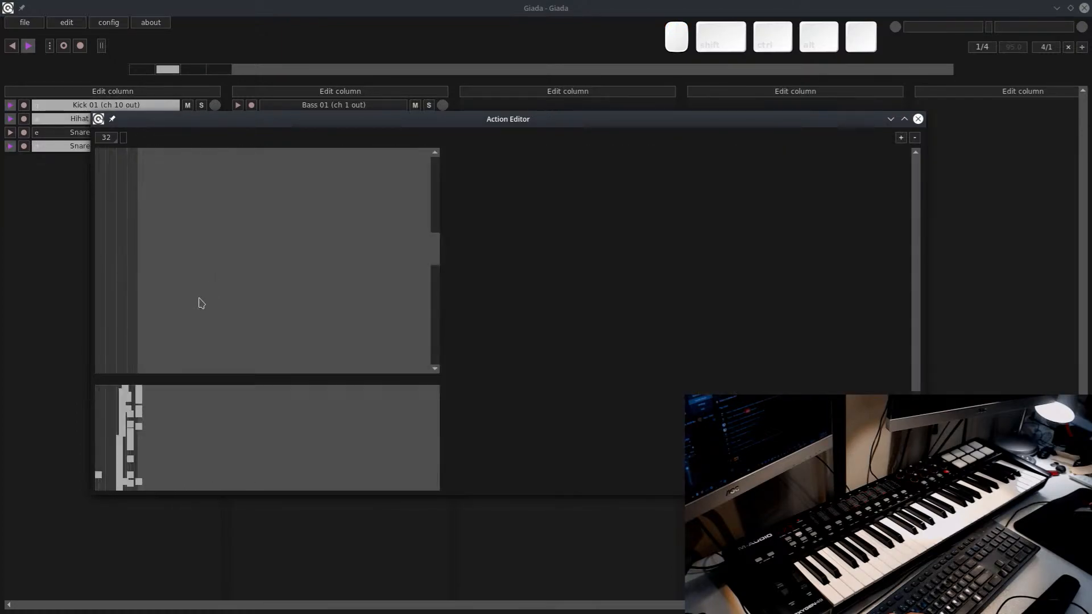
{"action": "scroll", "coordinate": [199, 321], "scroll_direction": "up", "scroll_amount": 4}
{"action": "scroll", "coordinate": [200, 347], "scroll_direction": "down", "scroll_amount": 2}
{"action": "left_click_drag", "start_coordinate": [344, 489], "coordinate": [28, 487]}
{"action": "scroll", "coordinate": [207, 297], "scroll_direction": "down", "scroll_amount": 2}
{"action": "scroll", "coordinate": [296, 293], "scroll_direction": "up", "scroll_amount": 2}
{"action": "scroll", "coordinate": [605, 274], "scroll_direction": "down", "scroll_amount": 1}
{"action": "scroll", "coordinate": [607, 278], "scroll_direction": "down", "scroll_amount": 1}
{"action": "left_click", "coordinate": [434, 273]}
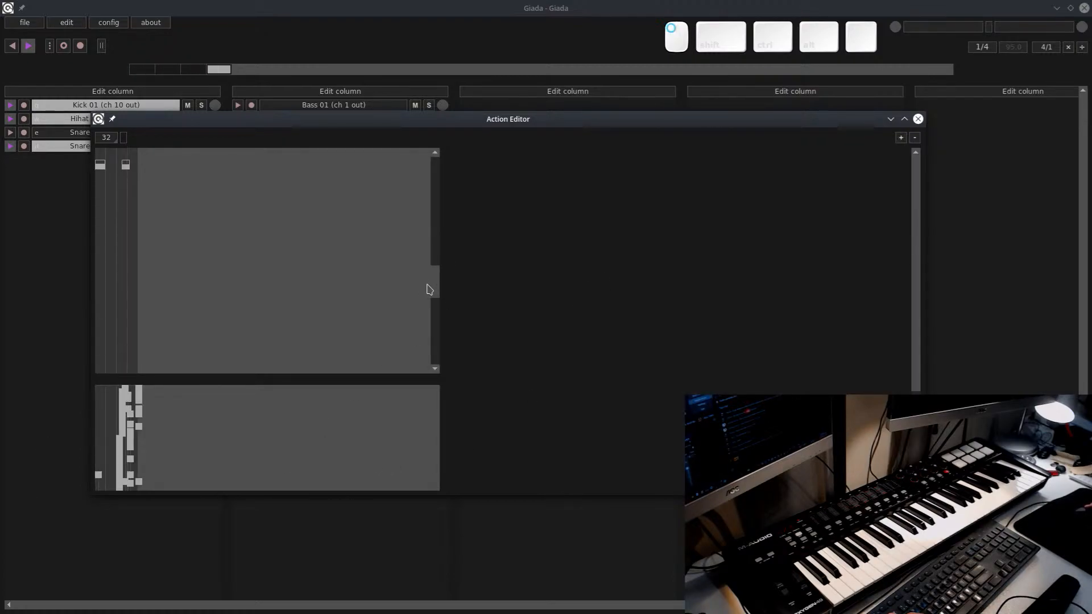
{"action": "left_click", "coordinate": [125, 201]}
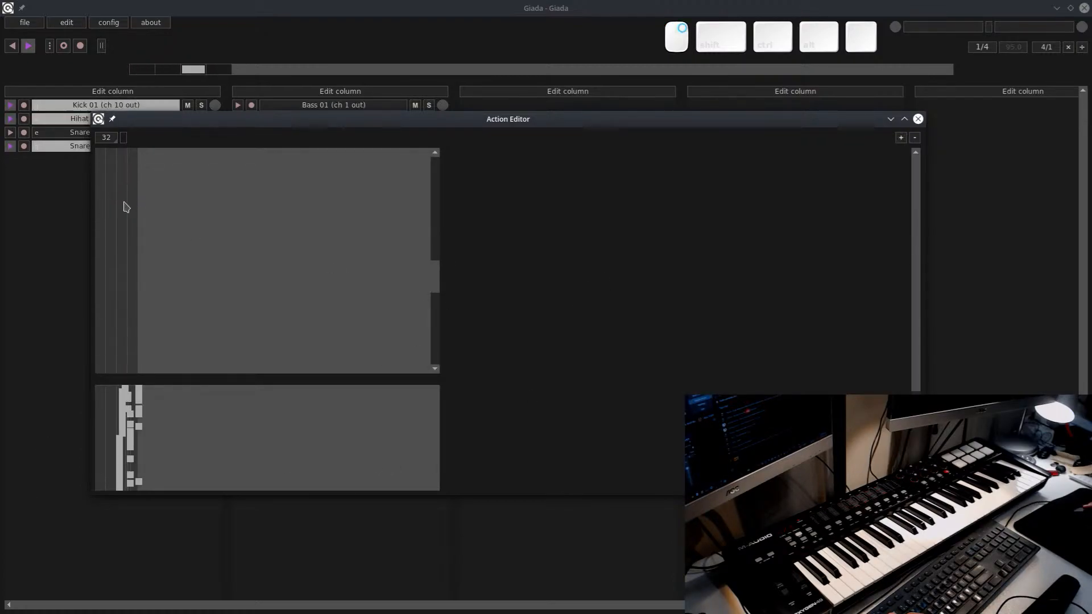
{"action": "left_click", "coordinate": [918, 119]}
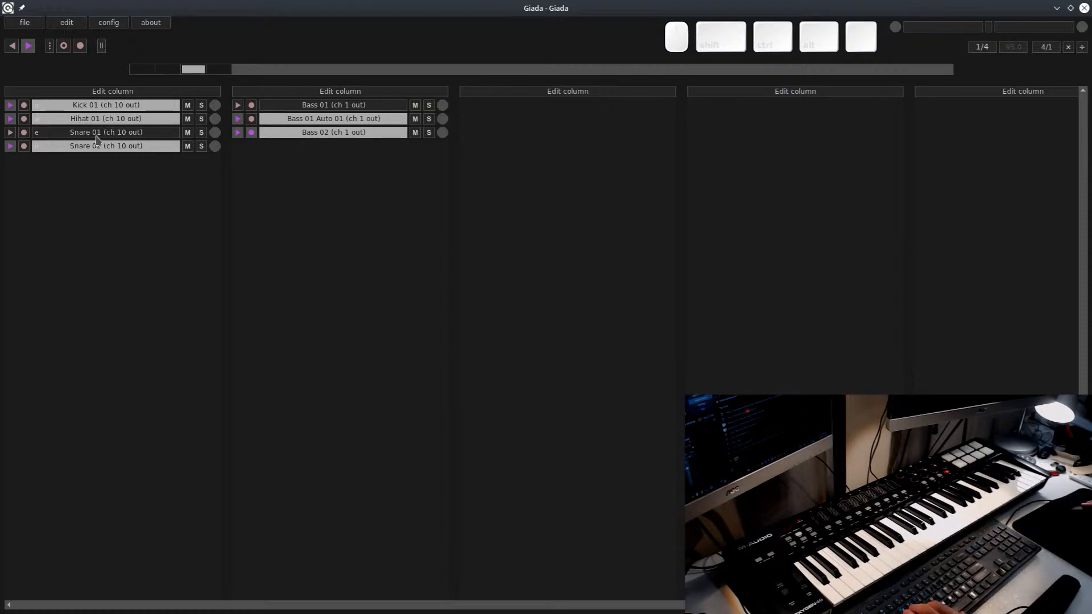
Bind the keyboard key r to the Bass 01 channel
{"action": "right_click", "coordinate": [329, 107]}
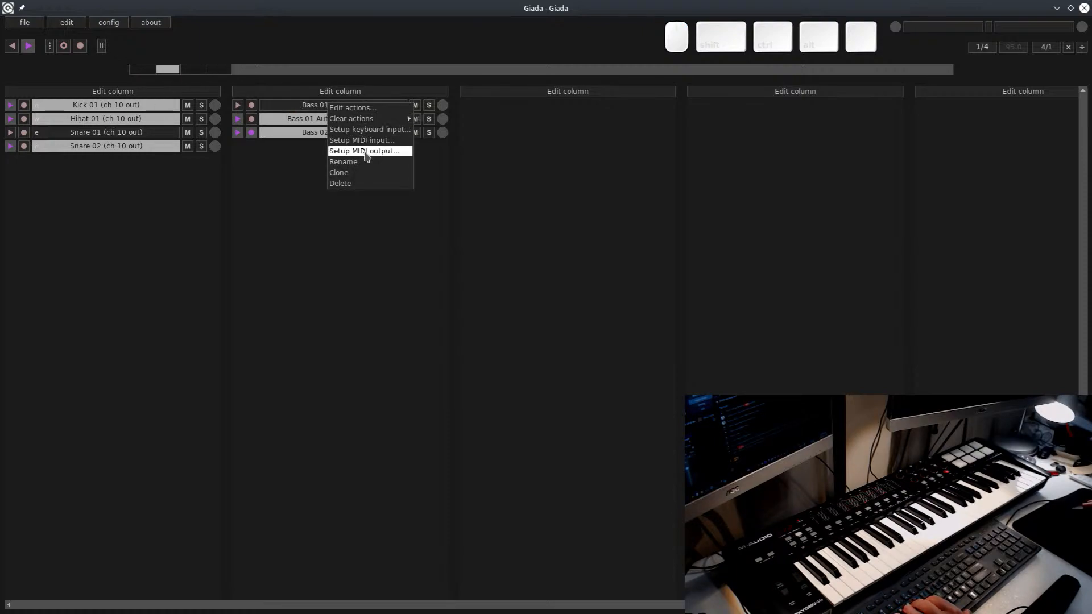
{"action": "left_click", "coordinate": [359, 130]}
{"action": "key", "text": "r"}
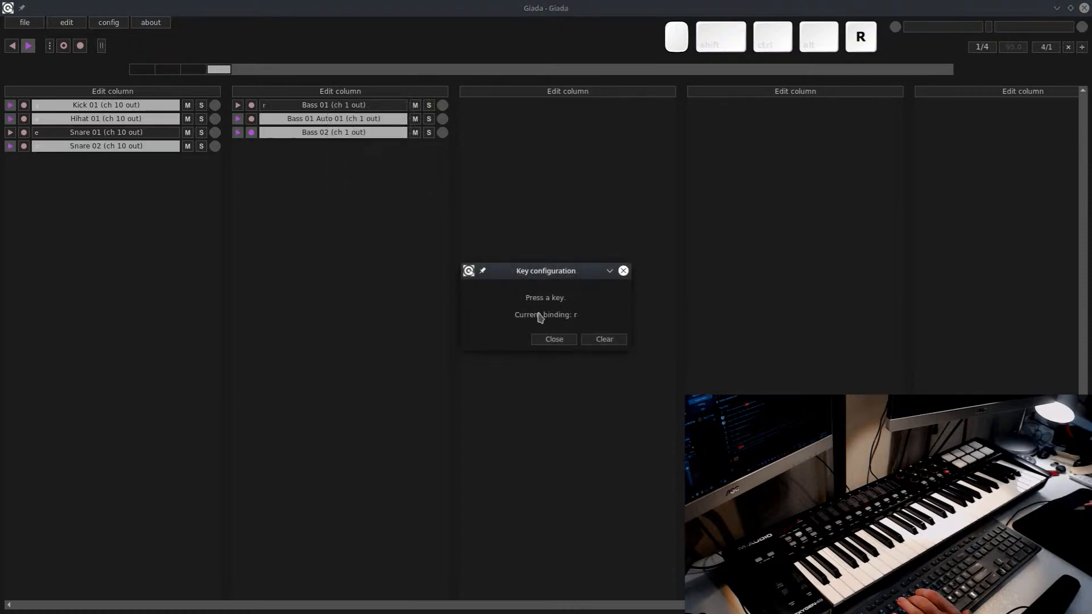
{"action": "left_click", "coordinate": [569, 340]}
Inspect the recorded actions of Bass 02 and Bass 01 Auto 01 in the Action Editor, closing it after each
{"action": "right_click", "coordinate": [351, 136]}
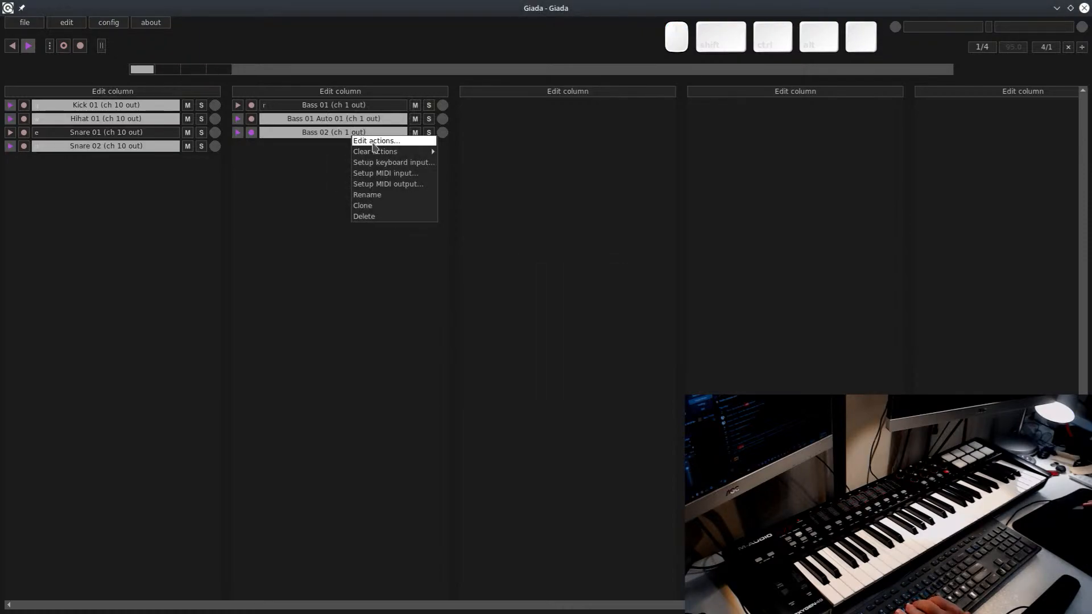
{"action": "left_click", "coordinate": [374, 142]}
{"action": "left_click", "coordinate": [917, 118]}
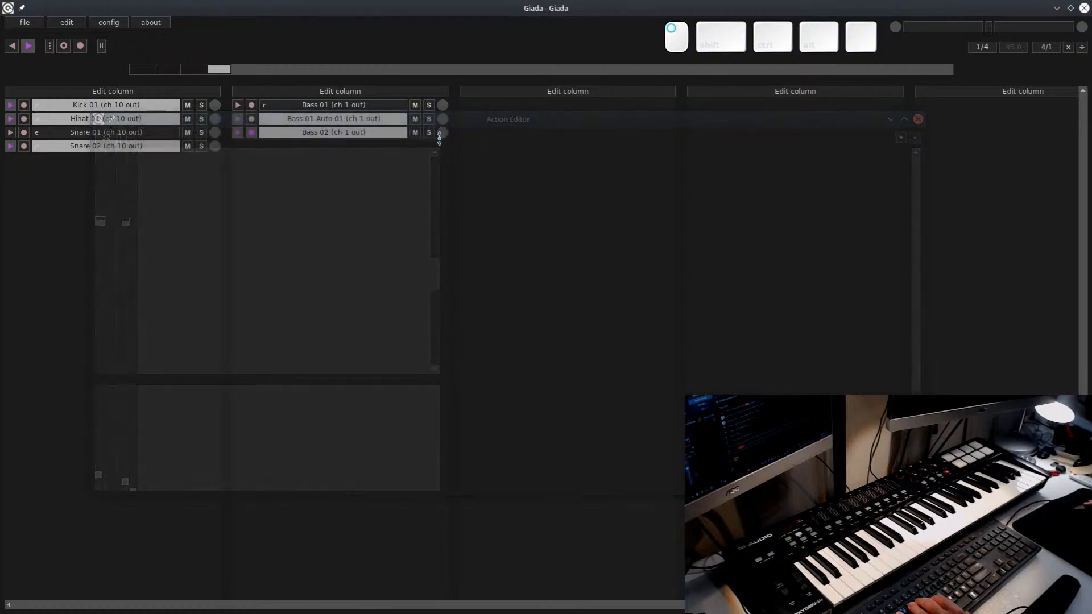
{"action": "right_click", "coordinate": [336, 133]}
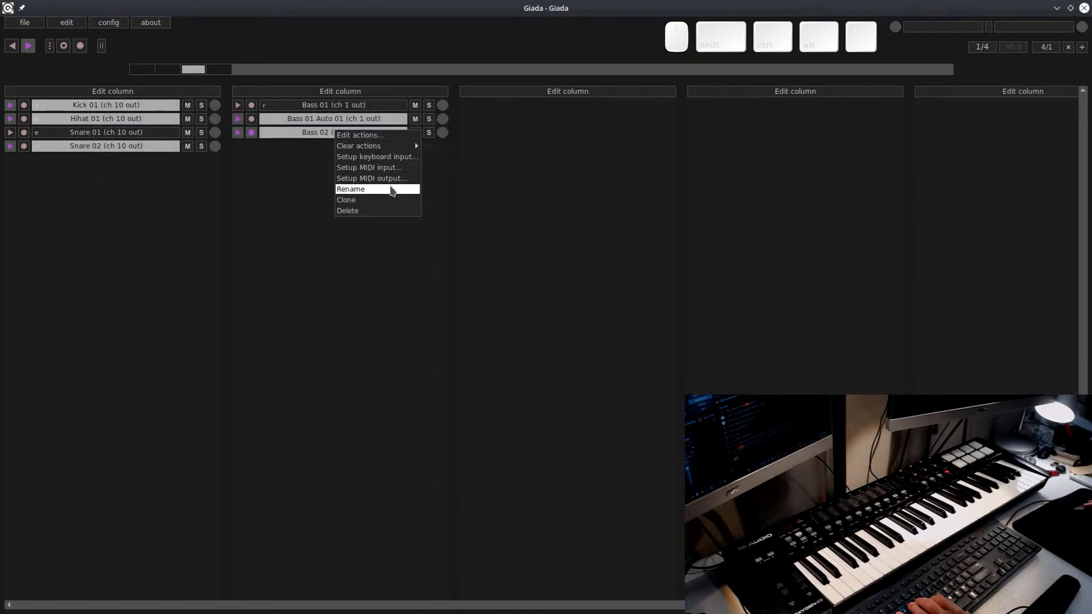
{"action": "left_click", "coordinate": [393, 189]}
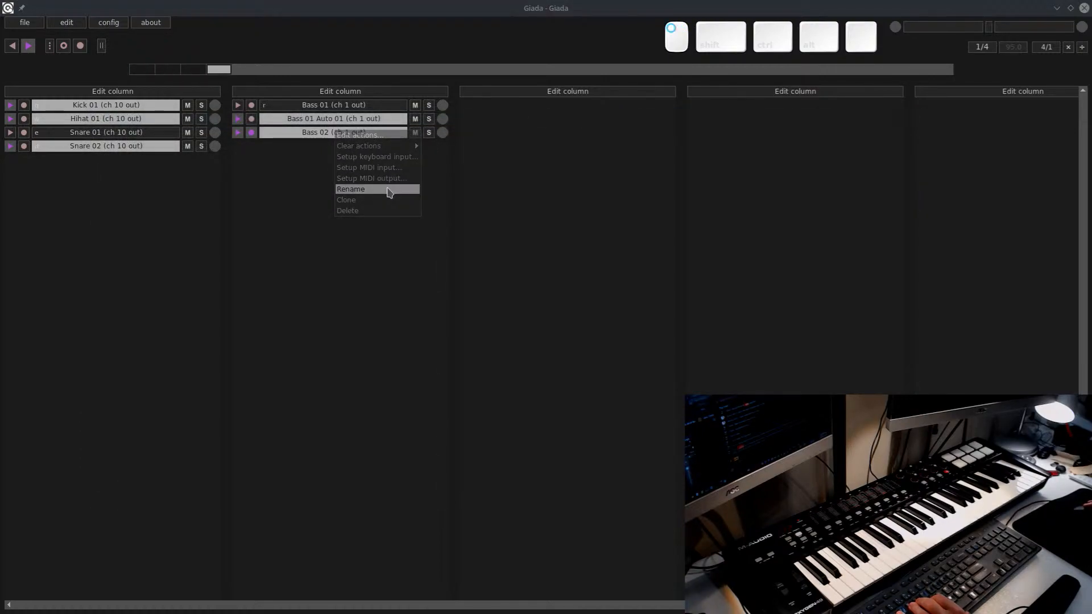
{"action": "right_click", "coordinate": [363, 124]}
{"action": "left_click", "coordinate": [321, 152]}
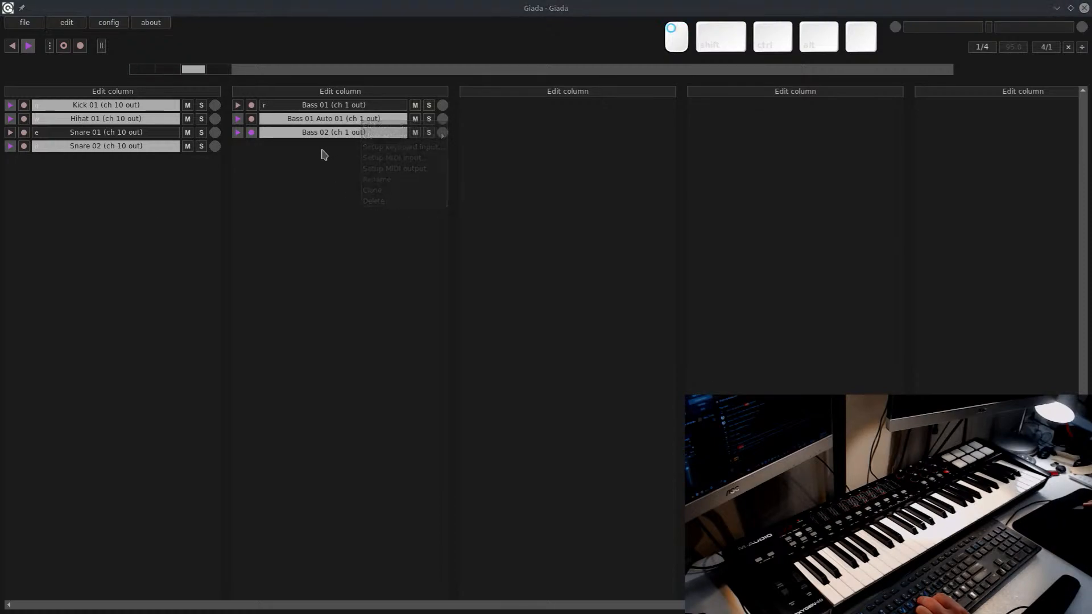
{"action": "right_click", "coordinate": [307, 124]}
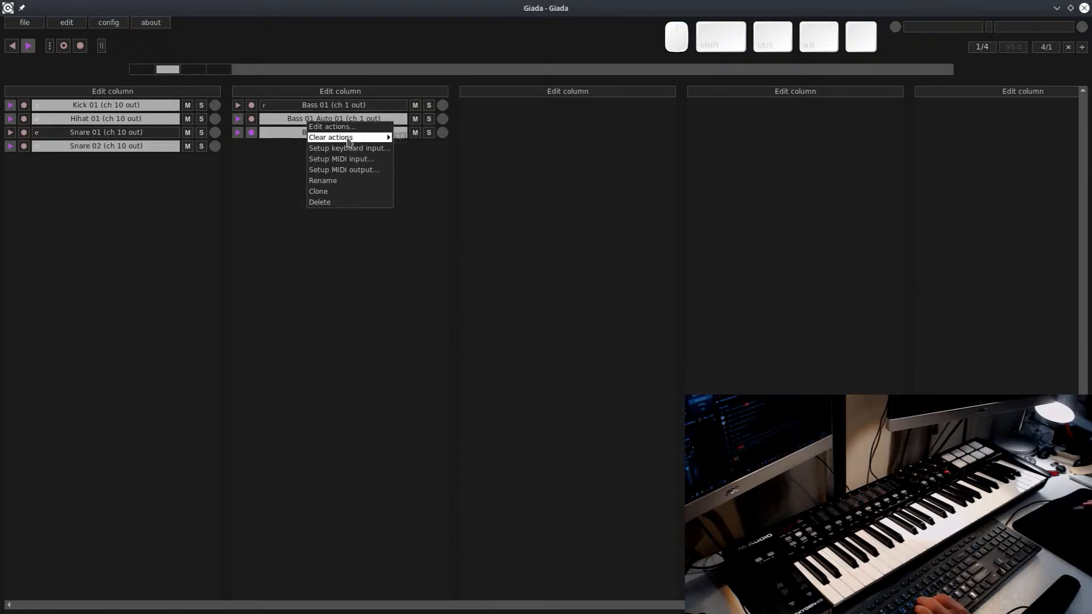
{"action": "left_click", "coordinate": [325, 123]}
{"action": "left_click", "coordinate": [917, 119]}
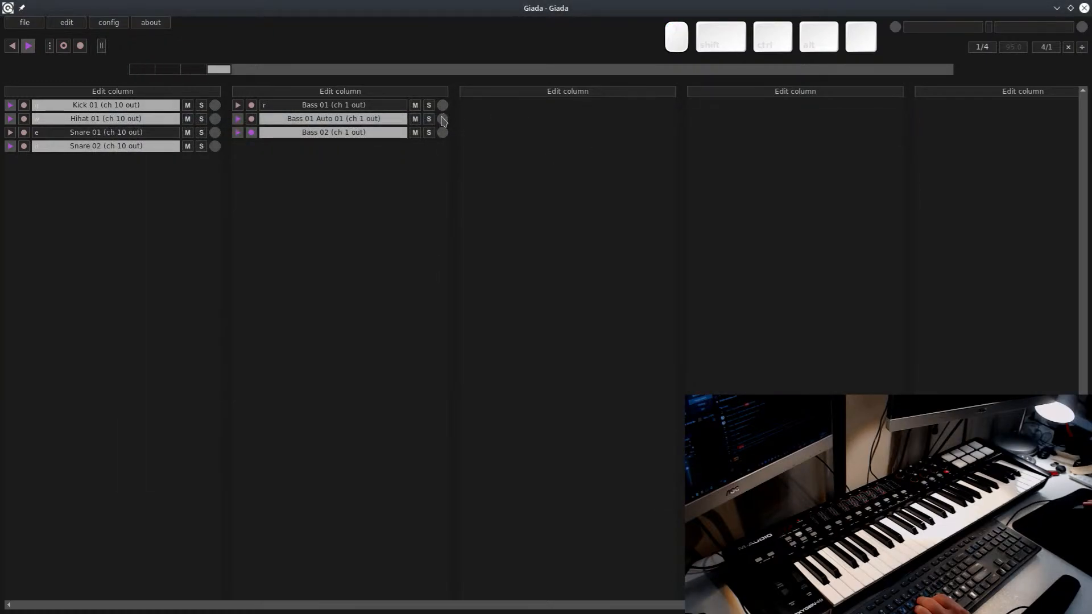
Adjust the volume of Bass 01 Auto 01, stop that channel, and restart Bass 02
{"action": "left_click_drag", "start_coordinate": [443, 121], "coordinate": [468, 169]}
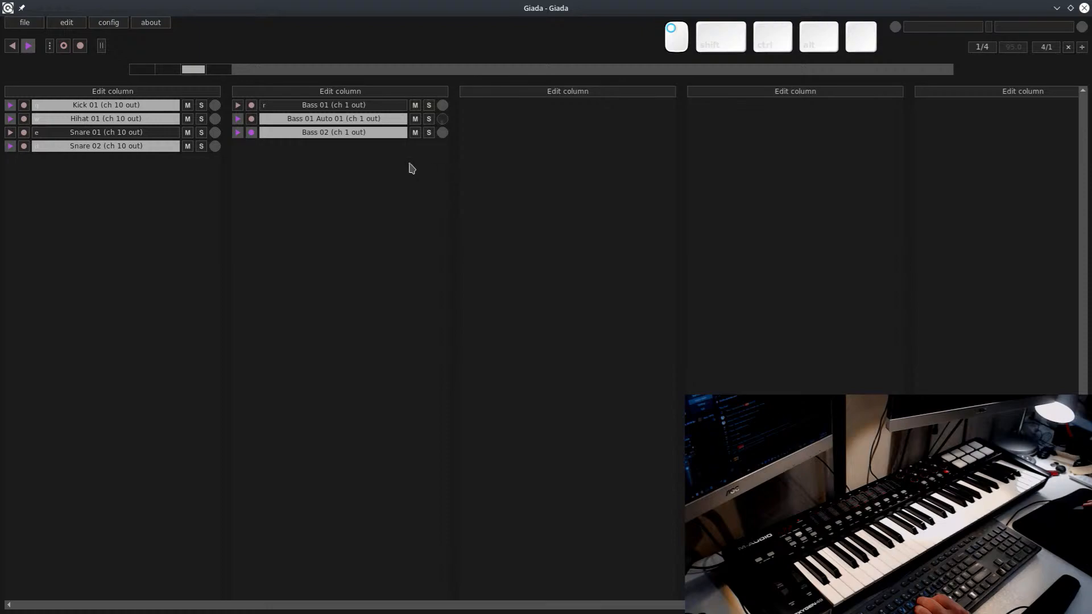
{"action": "left_click", "coordinate": [239, 133]}
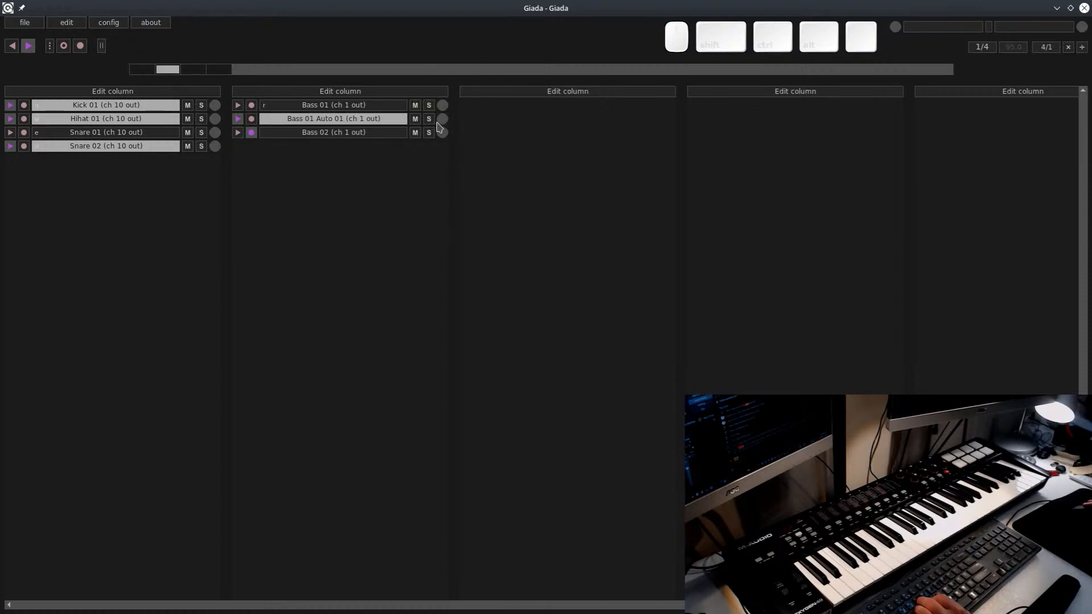
{"action": "left_click", "coordinate": [239, 119]}
{"action": "left_click", "coordinate": [238, 133]}
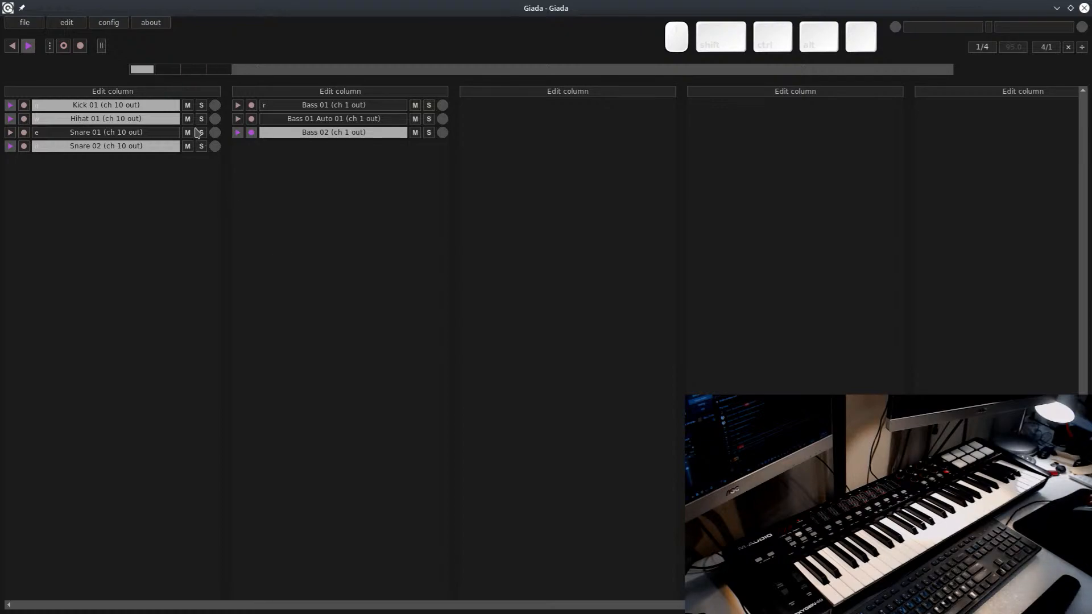
Swap Snare 02 for Snare 01 live and thin the drums out until only Hihat 01 plays with the bass
{"action": "key", "text": "d"}
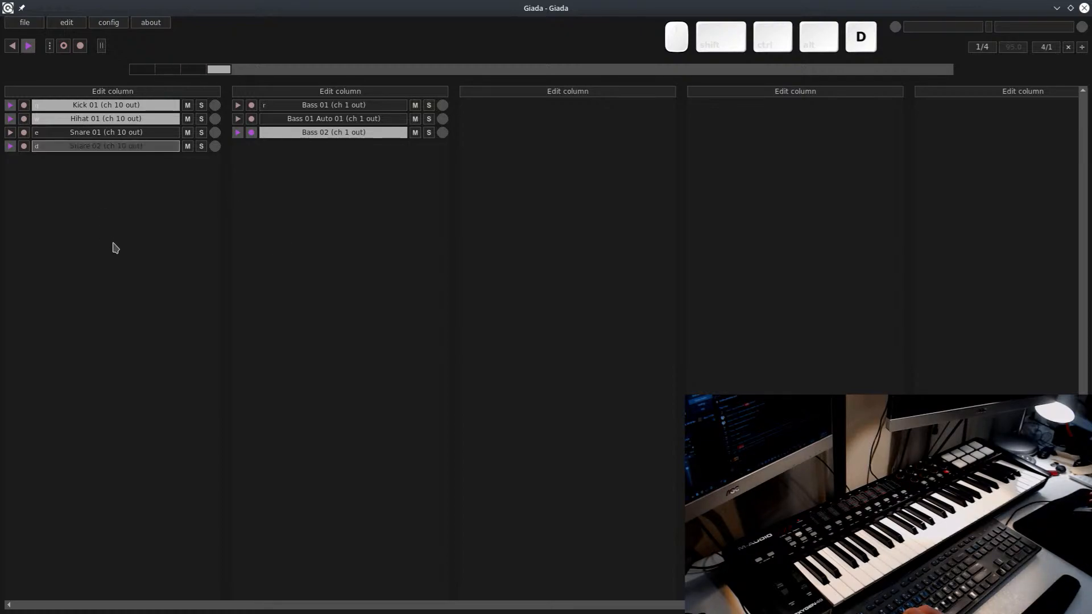
{"action": "key", "text": "e"}
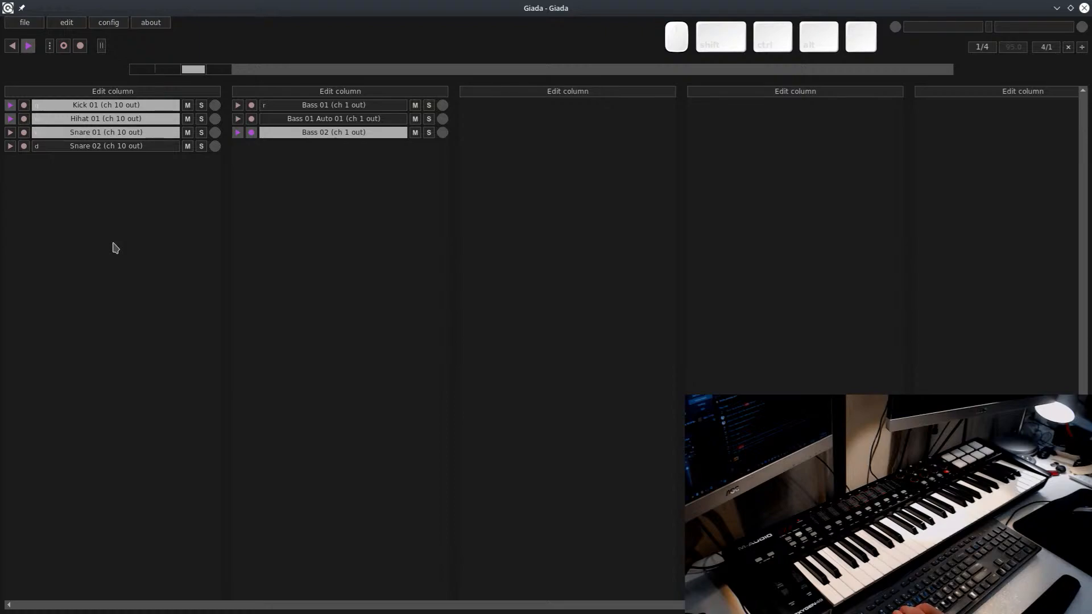
{"action": "key", "text": "3"}
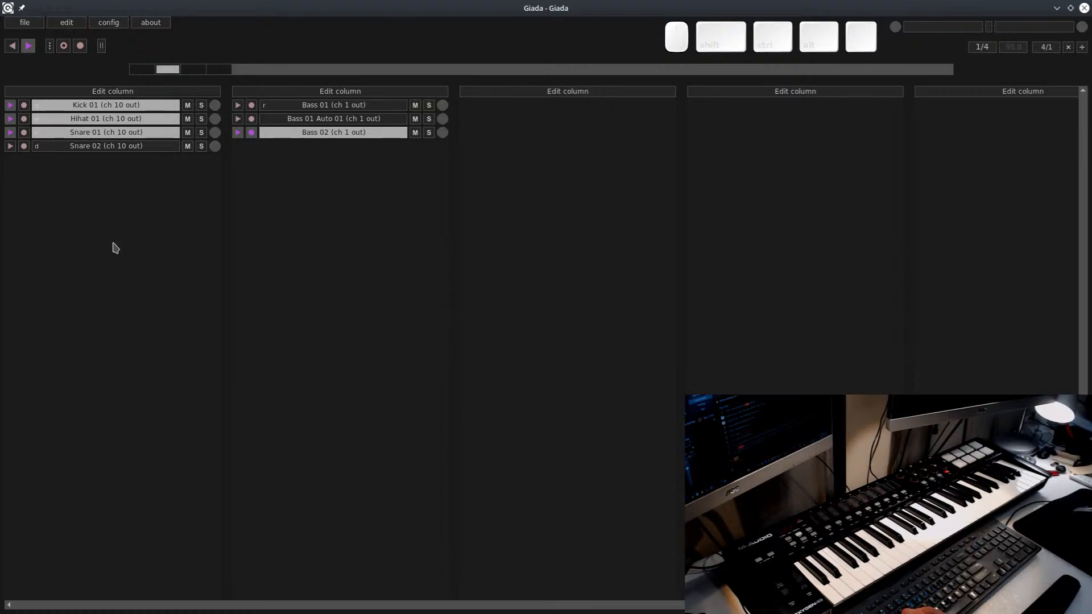
{"action": "key", "text": "q"}
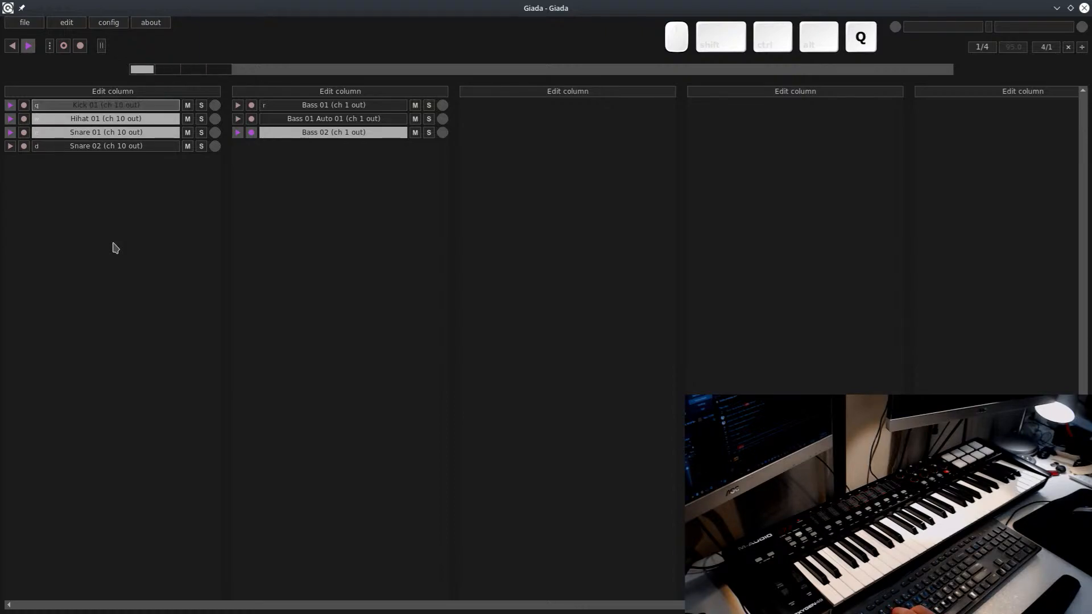
{"action": "key", "text": "d"}
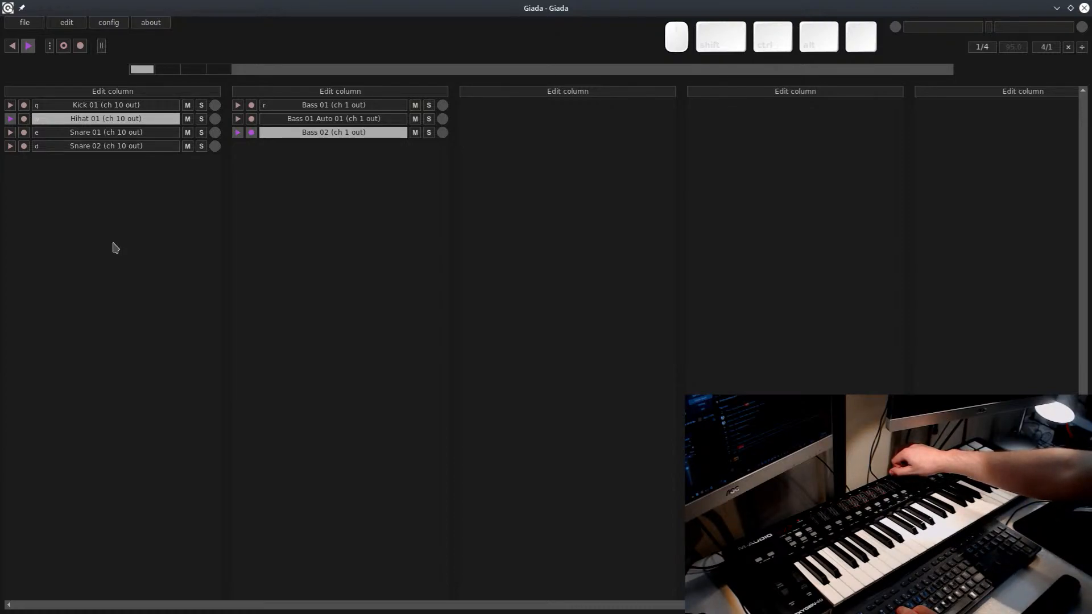
Briefly add Snare 01 and Kick 01, drop all drums out, and bring back Kick 01, Snare 01 and Snare 02
{"action": "key", "text": "e"}
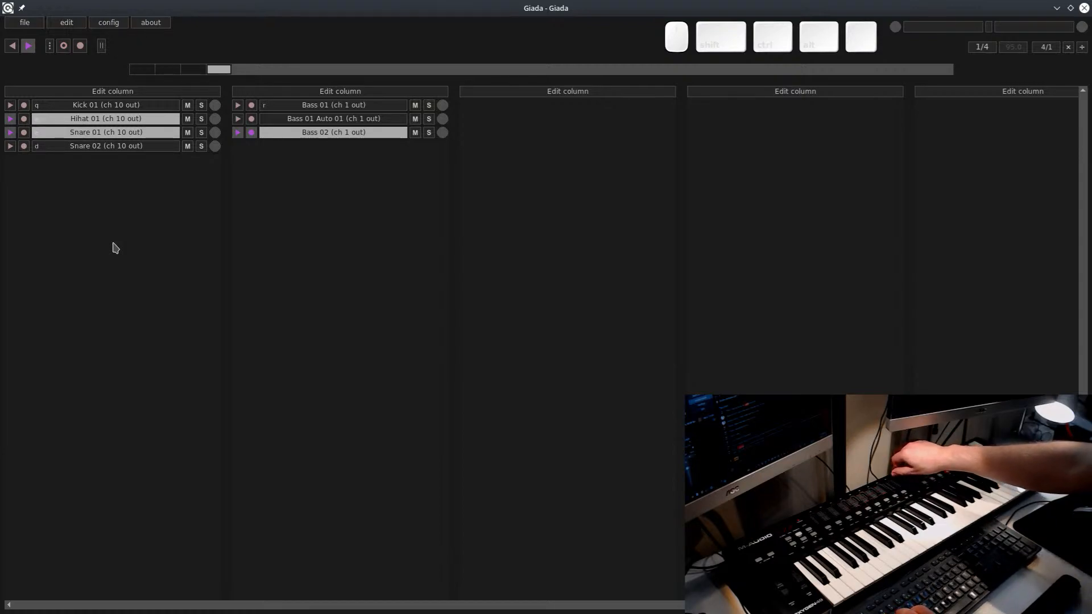
{"action": "key", "text": "q"}
{"action": "key", "text": "e"}
{"action": "key", "text": "w"}
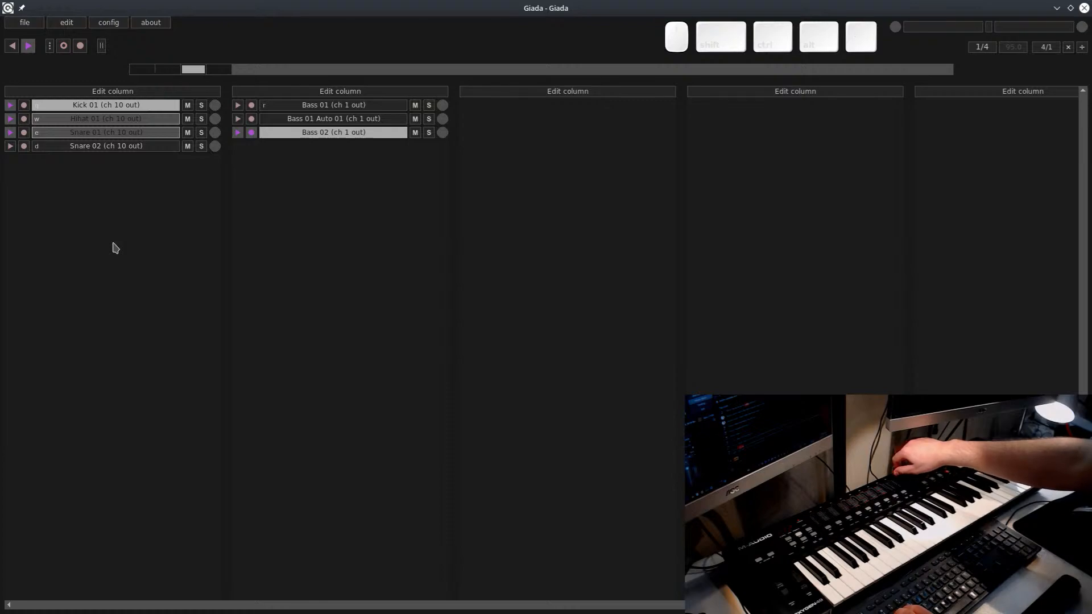
{"action": "key", "text": "q"}
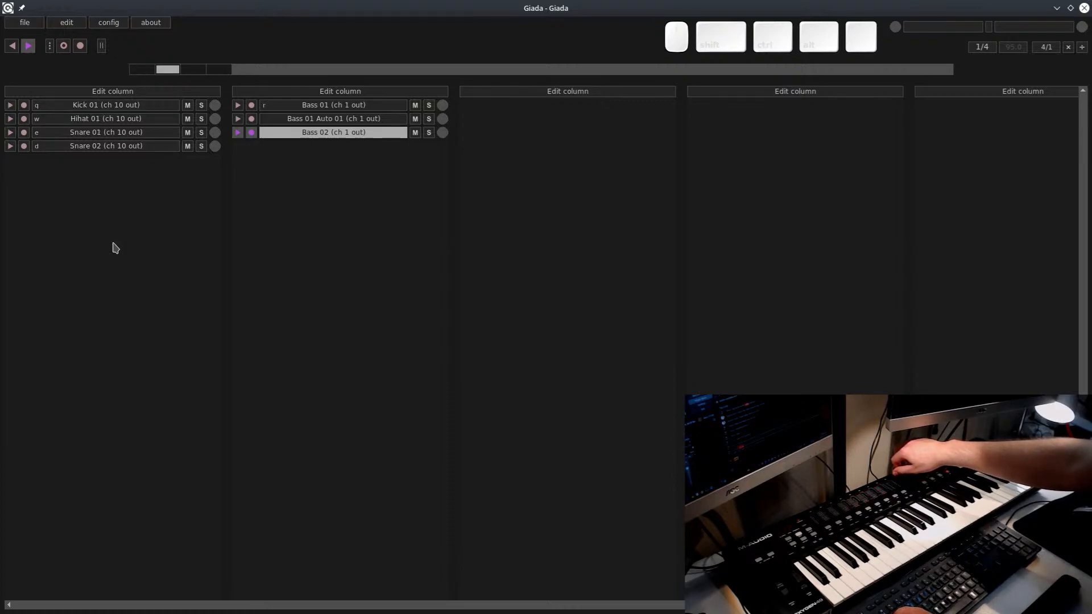
{"action": "key", "text": "e"}
{"action": "key", "text": "d"}
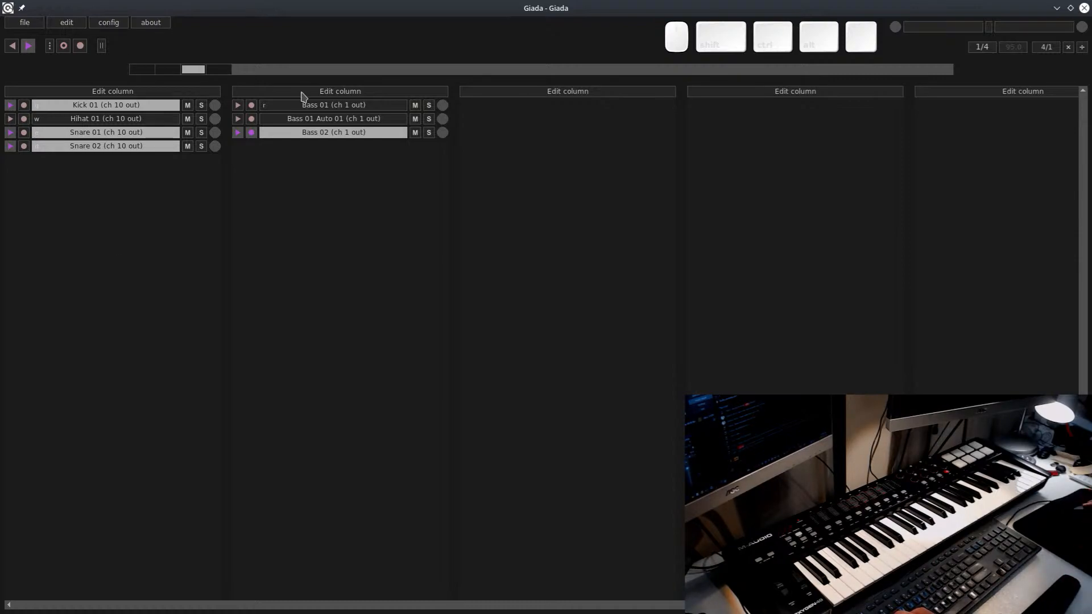
Bind the keyboard key t to the Bass 01 Auto 01 channel
{"action": "left_click", "coordinate": [282, 120]}
{"action": "left_click", "coordinate": [250, 156]}
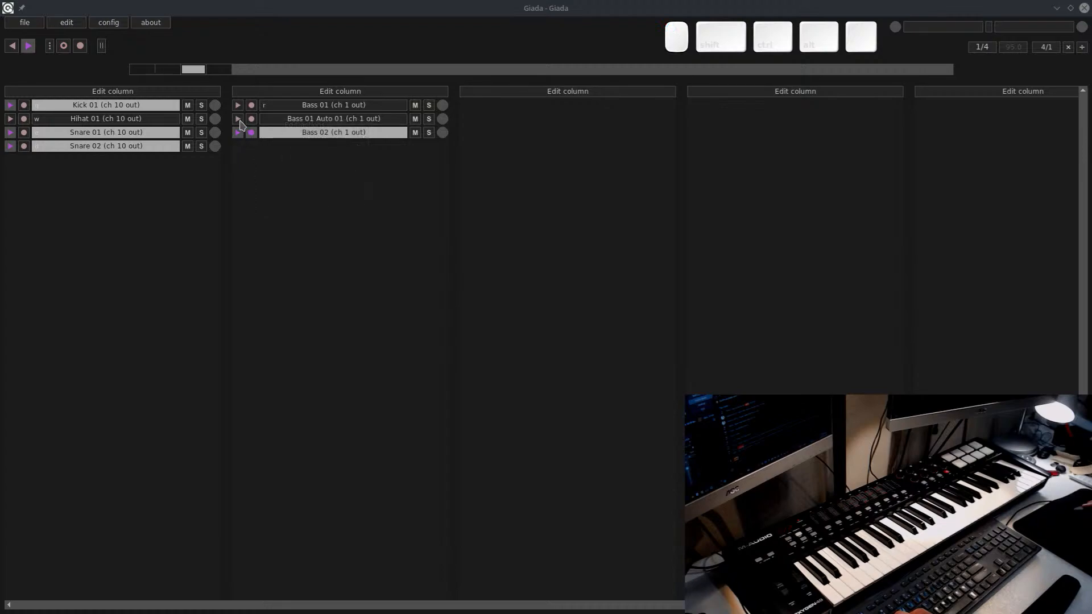
{"action": "left_click", "coordinate": [295, 121]}
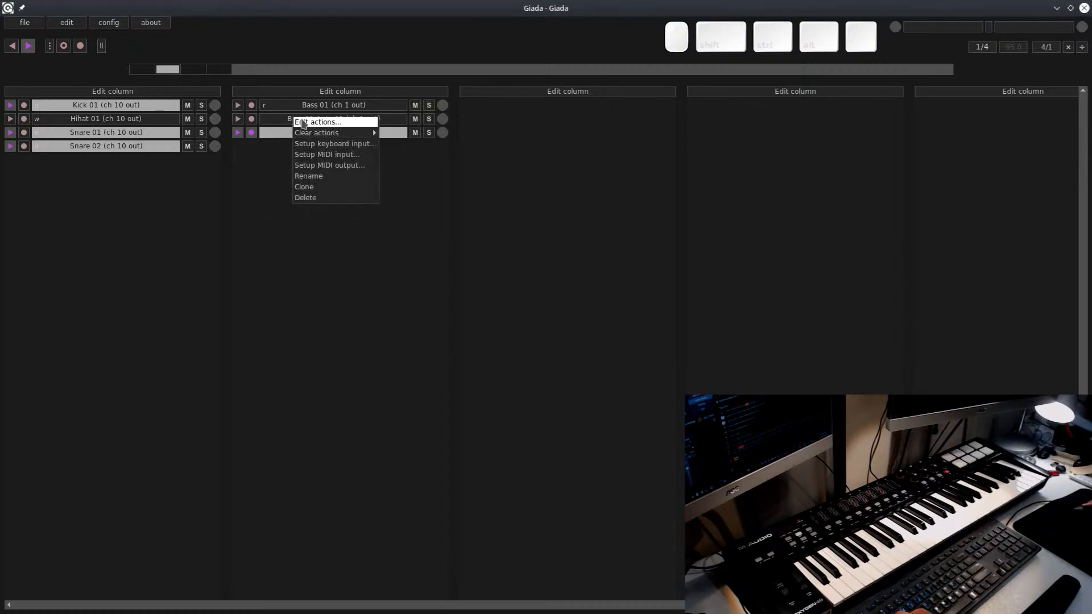
{"action": "left_click", "coordinate": [365, 144]}
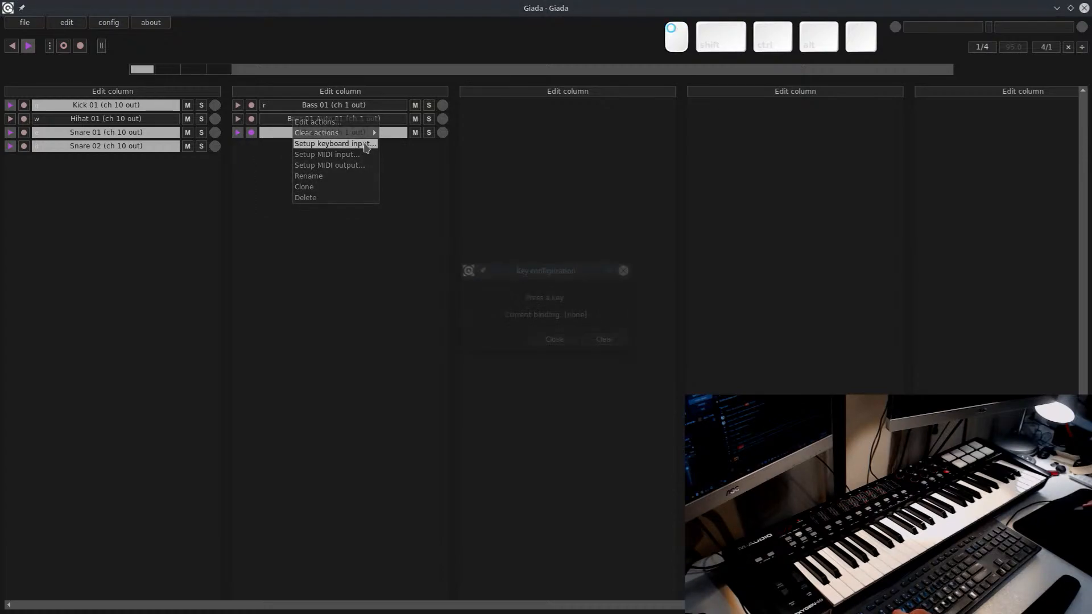
{"action": "key", "text": "t"}
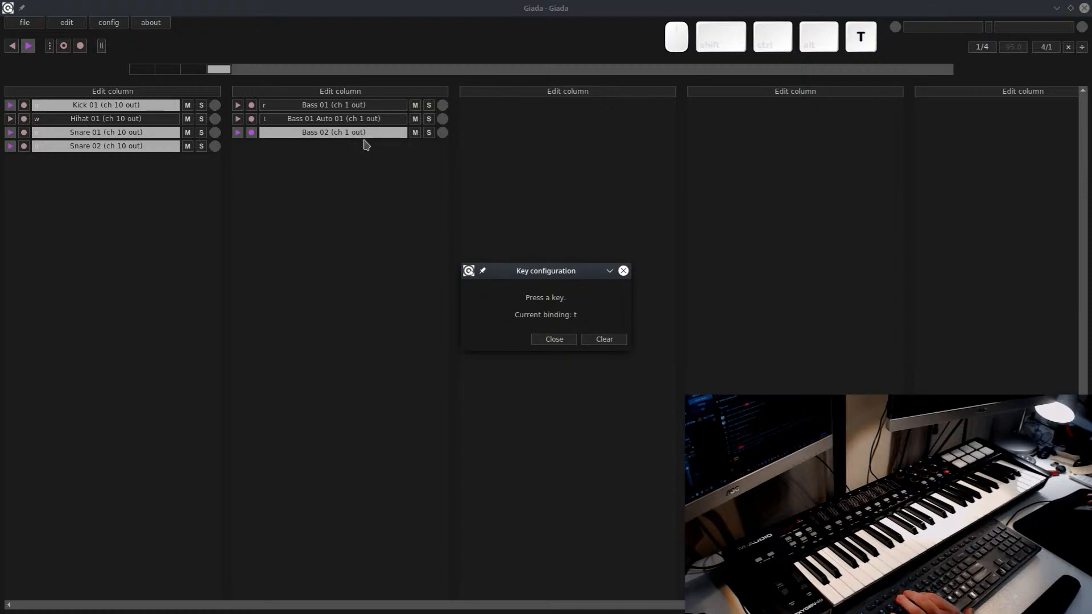
{"action": "left_click", "coordinate": [553, 338]}
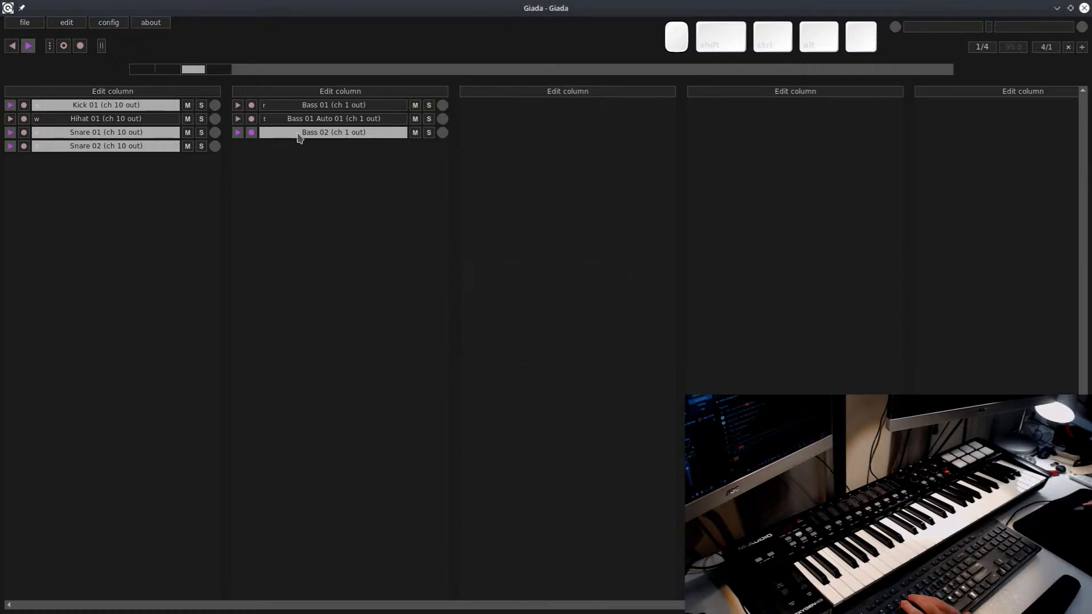
Inspect the recorded Bass 02 notes in the Action Editor and close it
{"action": "left_click", "coordinate": [300, 135]}
{"action": "mouse_move", "coordinate": [340, 147]}
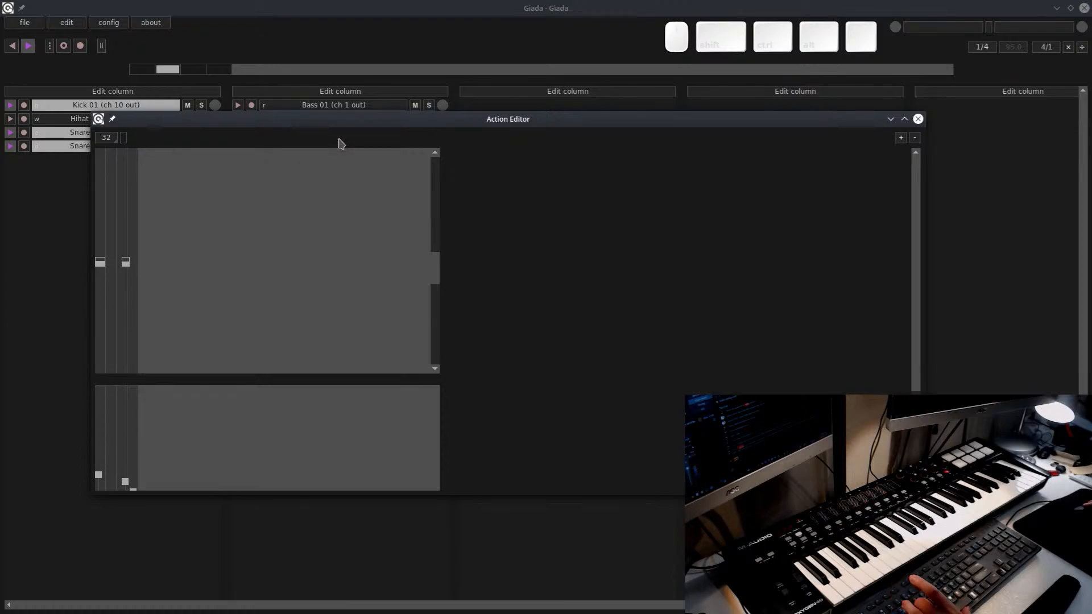
{"action": "left_click", "coordinate": [918, 118]}
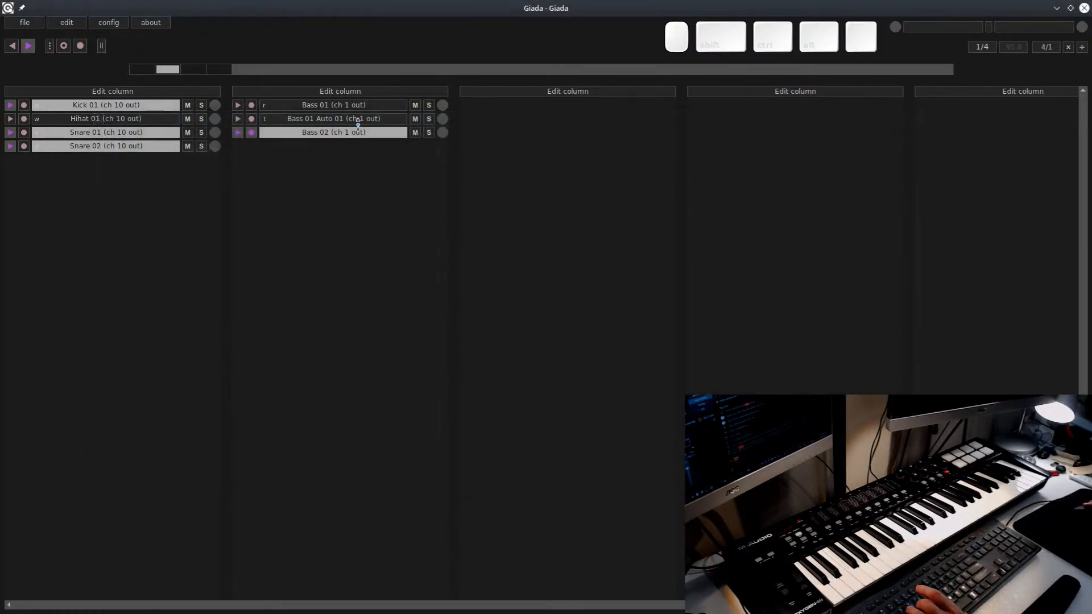
Bind the f key as the keyboard input of the Bass 02 channel
{"action": "left_click", "coordinate": [345, 134]}
{"action": "left_click", "coordinate": [392, 158]}
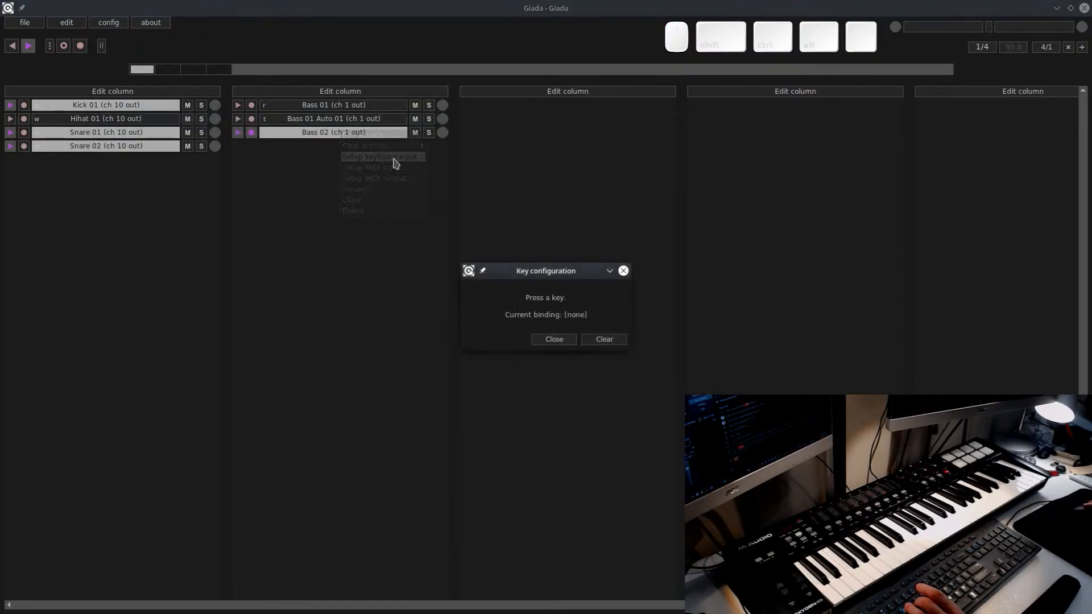
{"action": "key", "text": "f"}
{"action": "left_click", "coordinate": [614, 341]}
{"action": "key", "text": "f"}
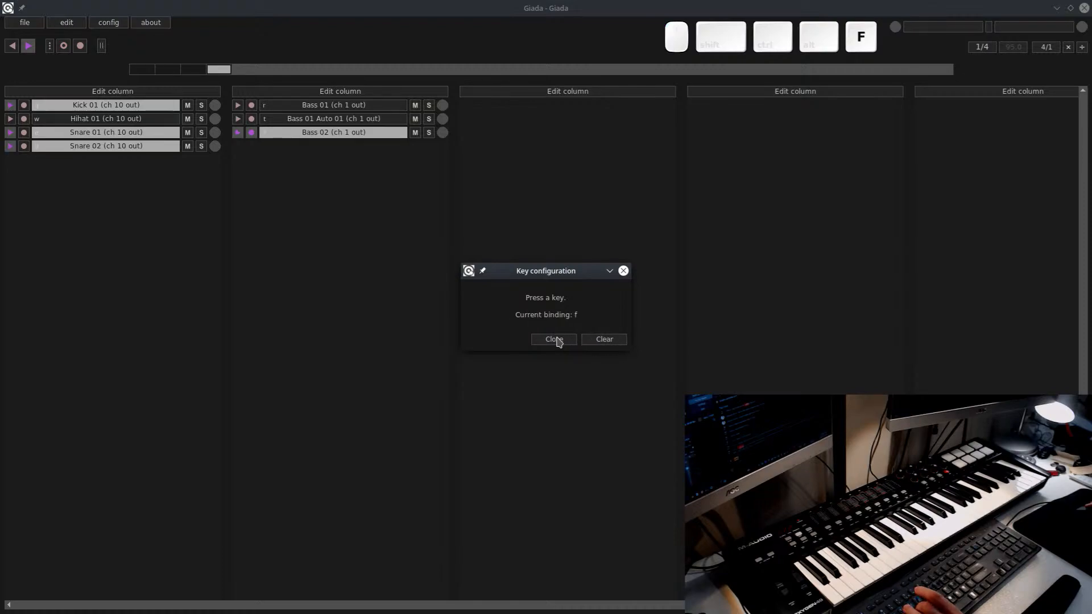
{"action": "left_click", "coordinate": [557, 339]}
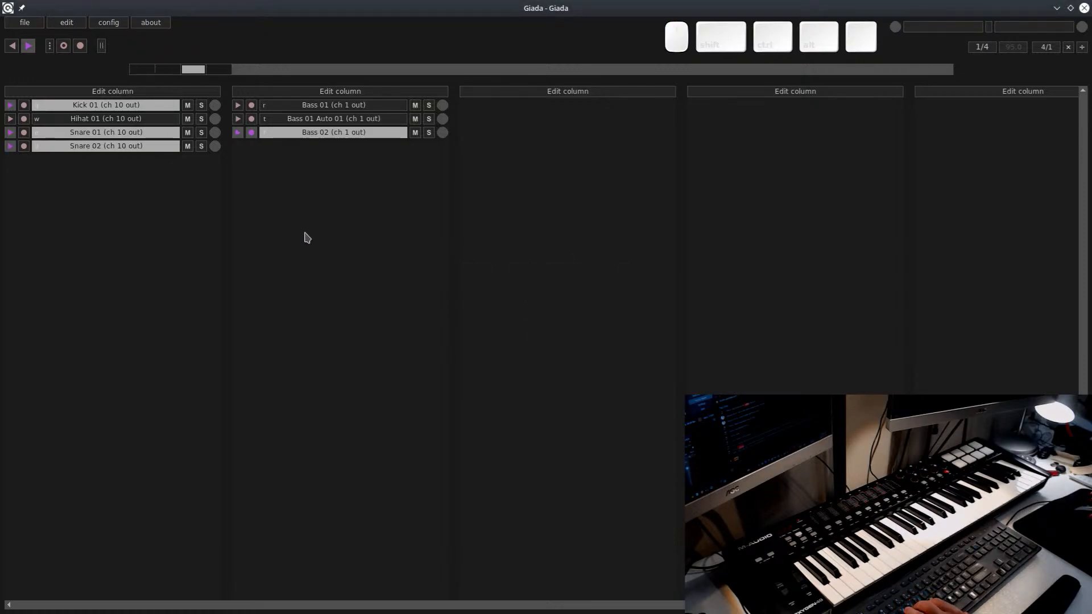
Trigger the Bass 01 and Bass 02 channels during playback to test switching between the two bass loops
{"action": "key", "text": "r"}
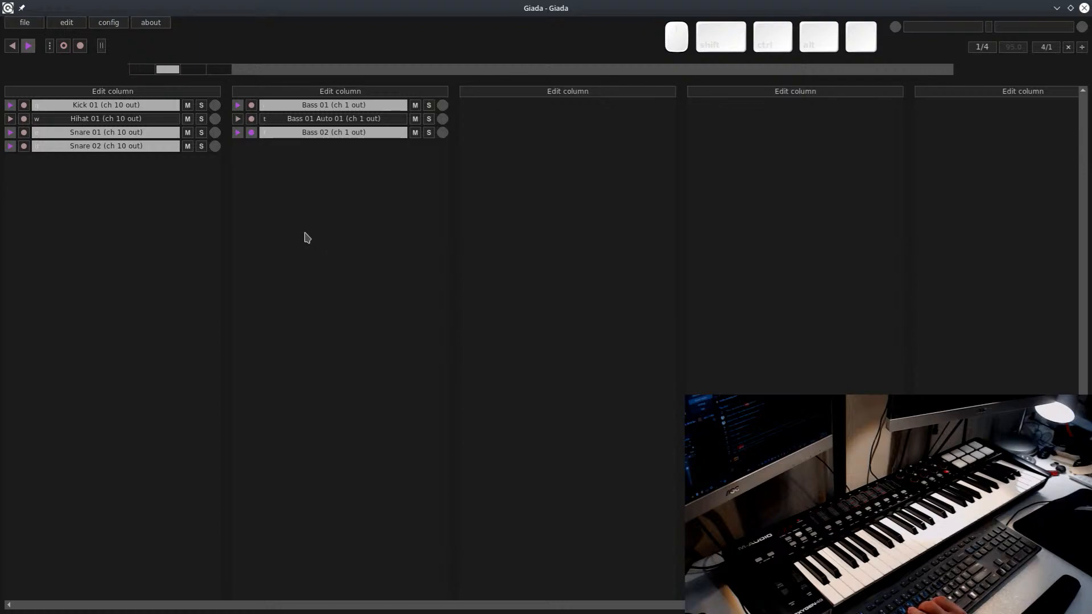
{"action": "key", "text": "f"}
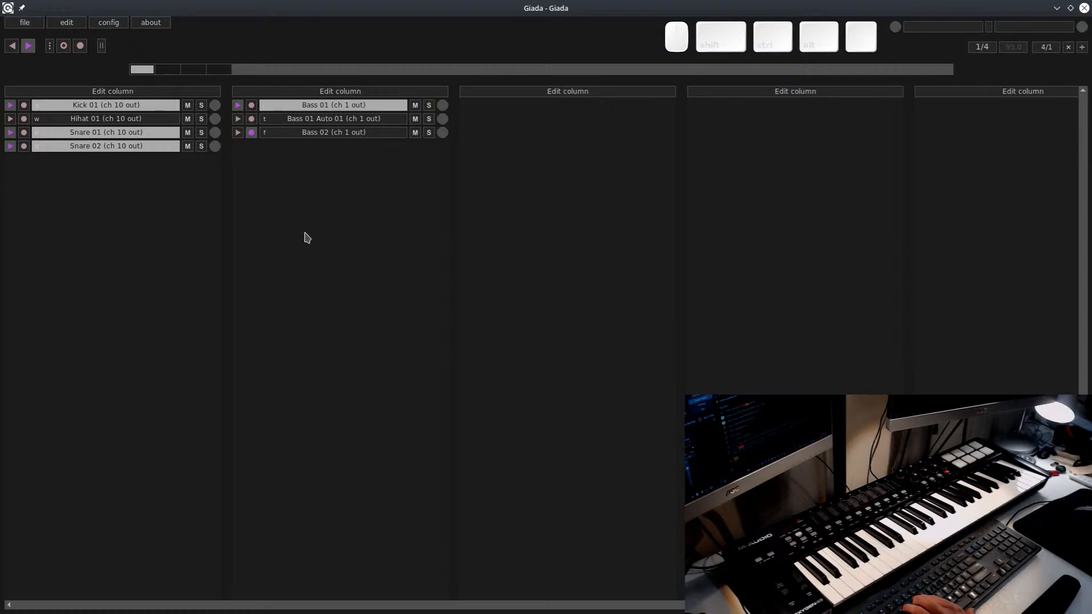
{"action": "key", "text": "f"}
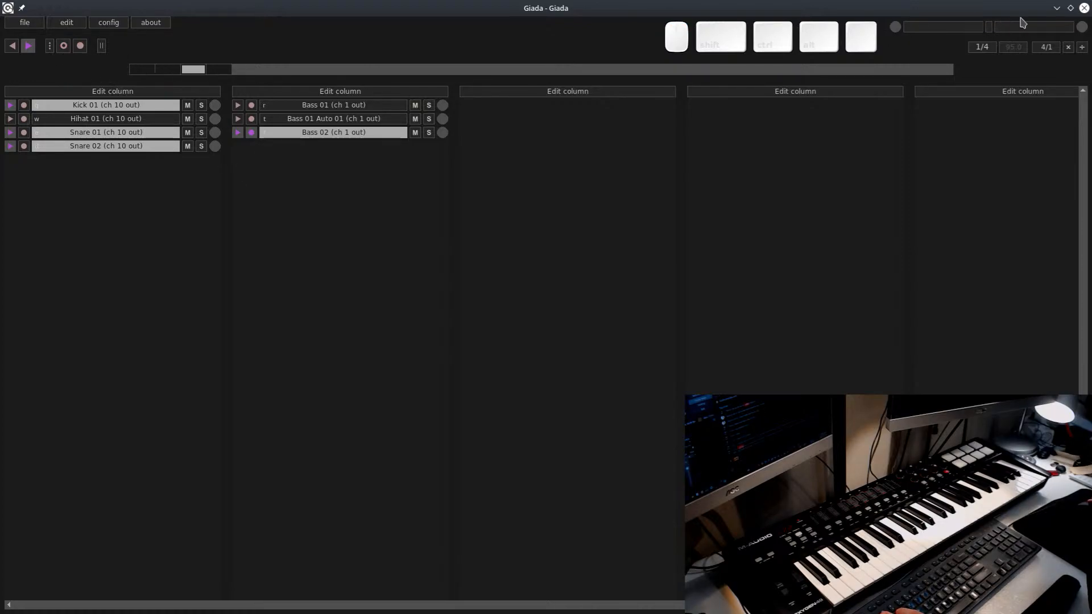
Switch to Carla and add a MIDI Simple Channel Filter plugin to the patchbay
{"action": "left_click", "coordinate": [1058, 8]}
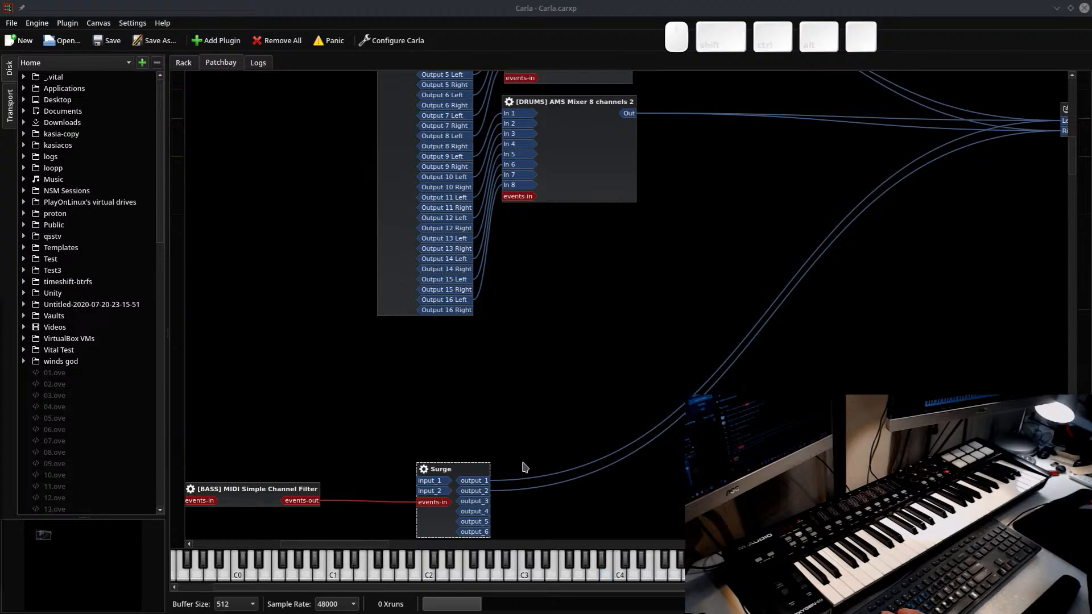
{"action": "scroll", "coordinate": [571, 271], "scroll_direction": "up", "scroll_amount": 3}
{"action": "right_click", "coordinate": [470, 353]}
{"action": "left_click", "coordinate": [500, 370]}
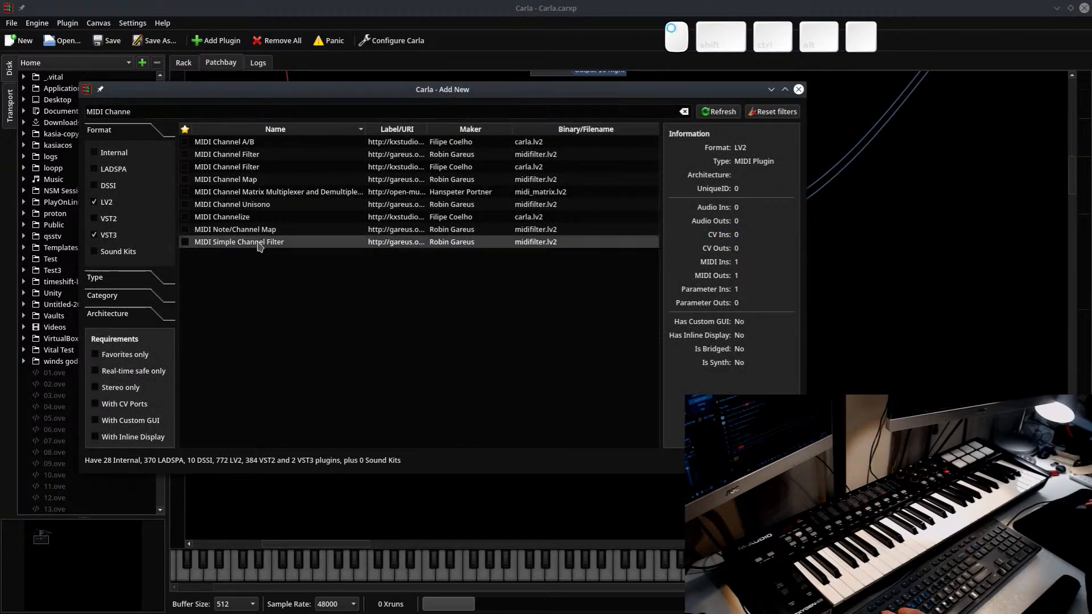
{"action": "double_click", "coordinate": [248, 243]}
{"action": "left_click_drag", "start_coordinate": [370, 327], "coordinate": [478, 517]}
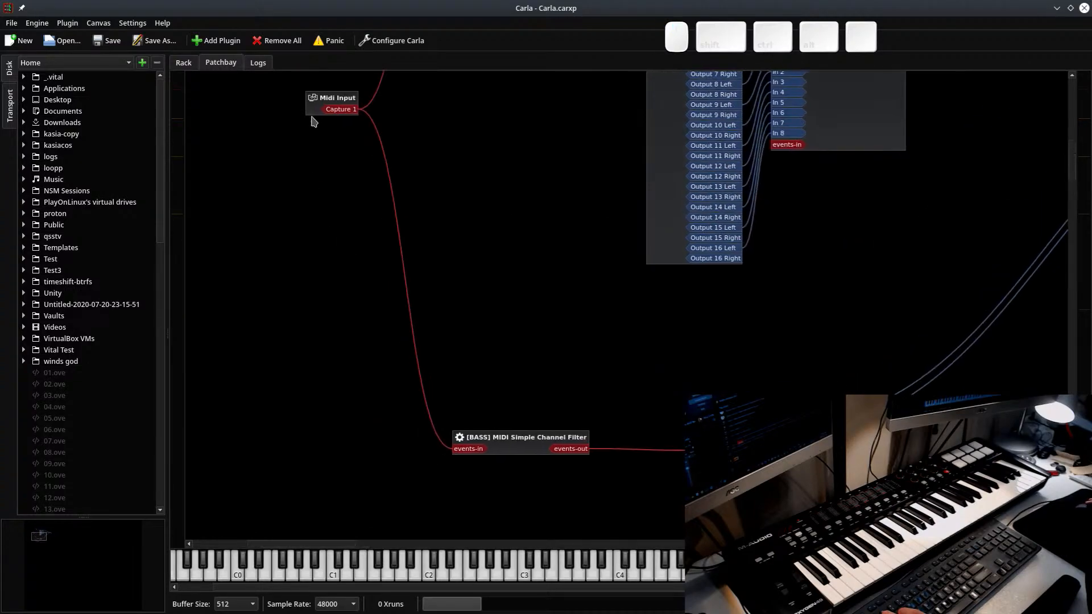
Connect Capture 1 of Midi Input to the new channel filter's events-in and place the filter below the [BASS] one
{"action": "scroll", "coordinate": [437, 272], "scroll_direction": "down", "scroll_amount": 2}
{"action": "scroll", "coordinate": [439, 275], "scroll_direction": "down", "scroll_amount": 2}
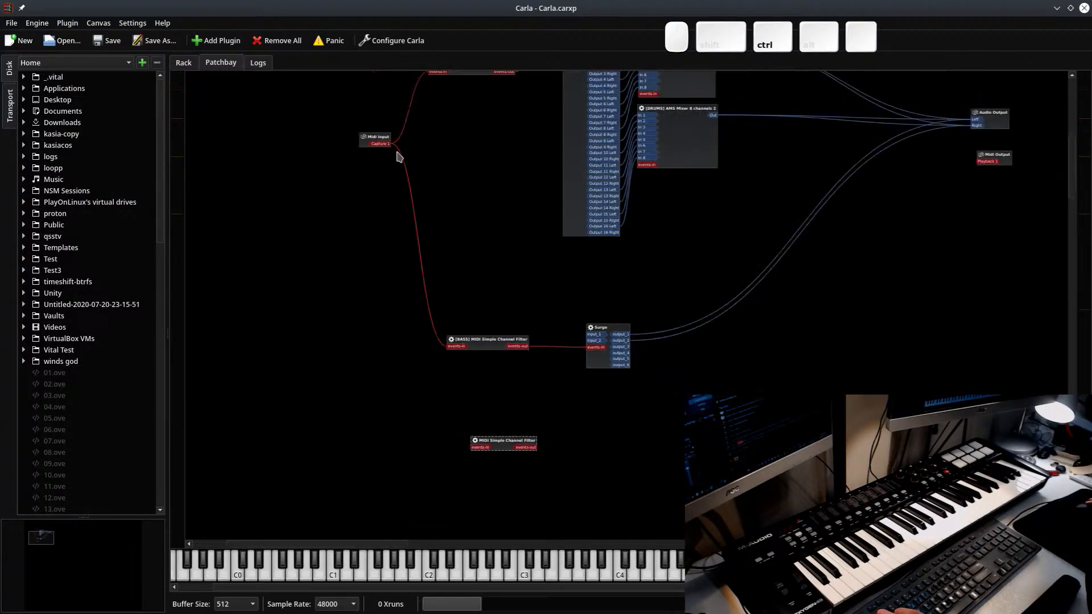
{"action": "left_click_drag", "start_coordinate": [417, 195], "coordinate": [470, 465]}
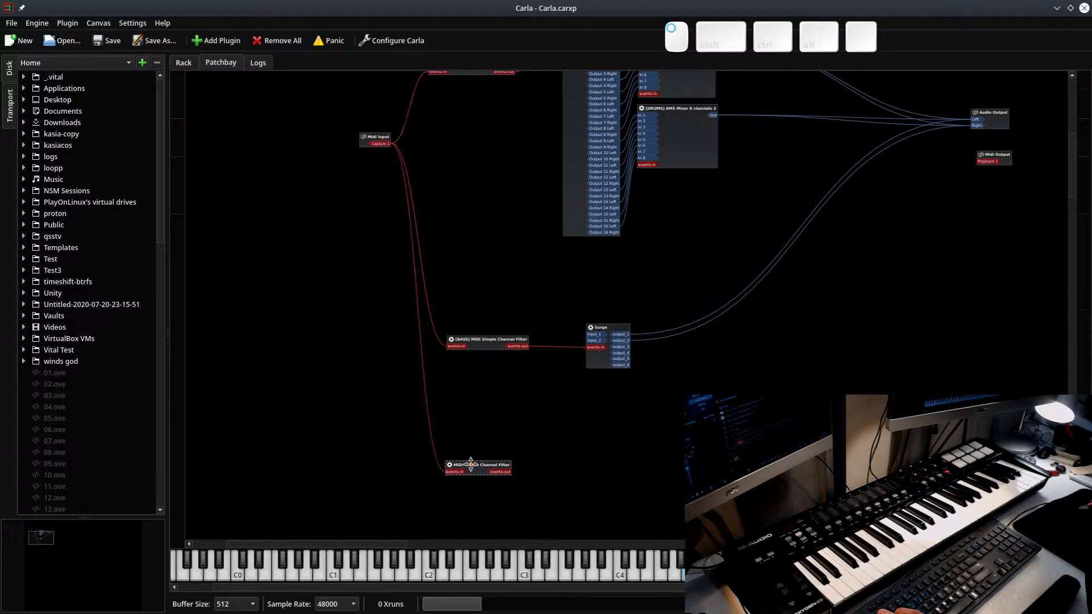
Check the Channel parameter of the new MIDI Simple Channel Filter
{"action": "double_click", "coordinate": [471, 465]}
{"action": "left_click", "coordinate": [470, 420]}
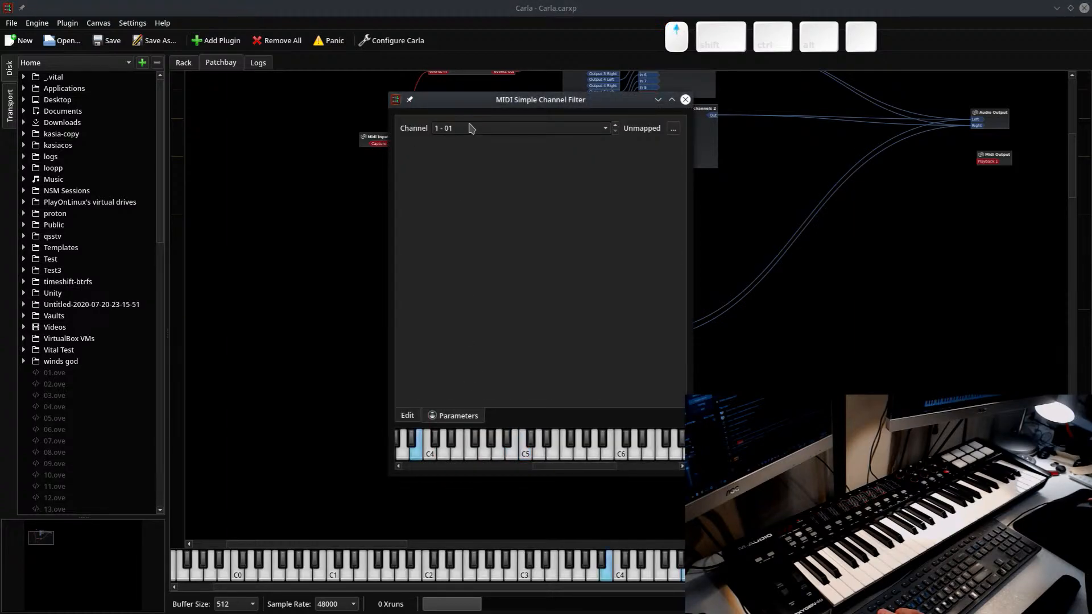
{"action": "left_click", "coordinate": [685, 100]}
Search the plugins for Surge and add the VST3 version beside the new channel filter
{"action": "scroll", "coordinate": [646, 370], "scroll_direction": "up", "scroll_amount": 5}
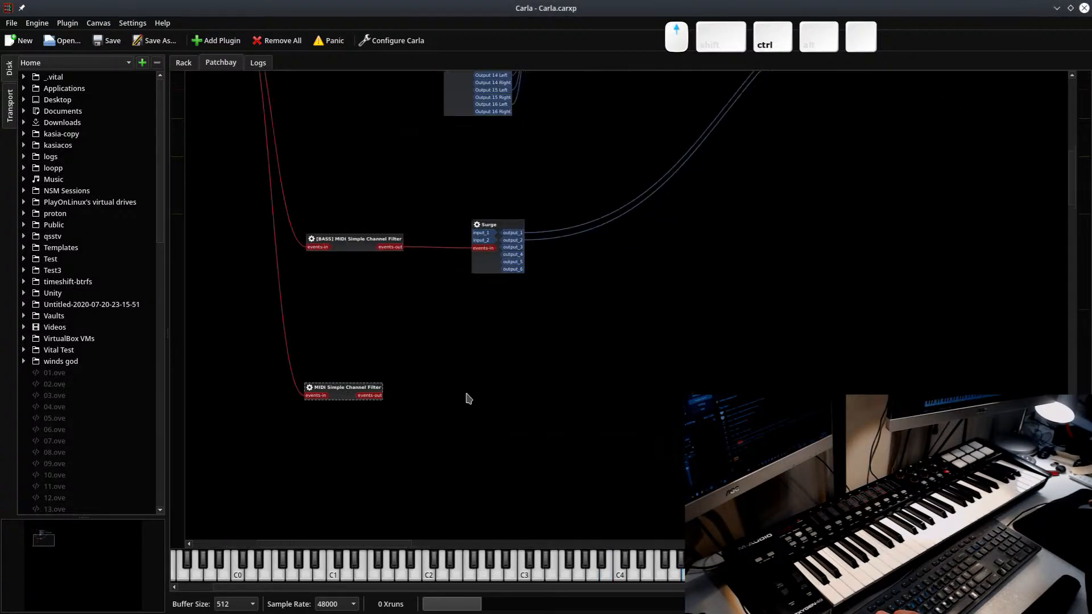
{"action": "scroll", "coordinate": [487, 335], "scroll_direction": "up", "scroll_amount": 4}
{"action": "right_click", "coordinate": [497, 282]}
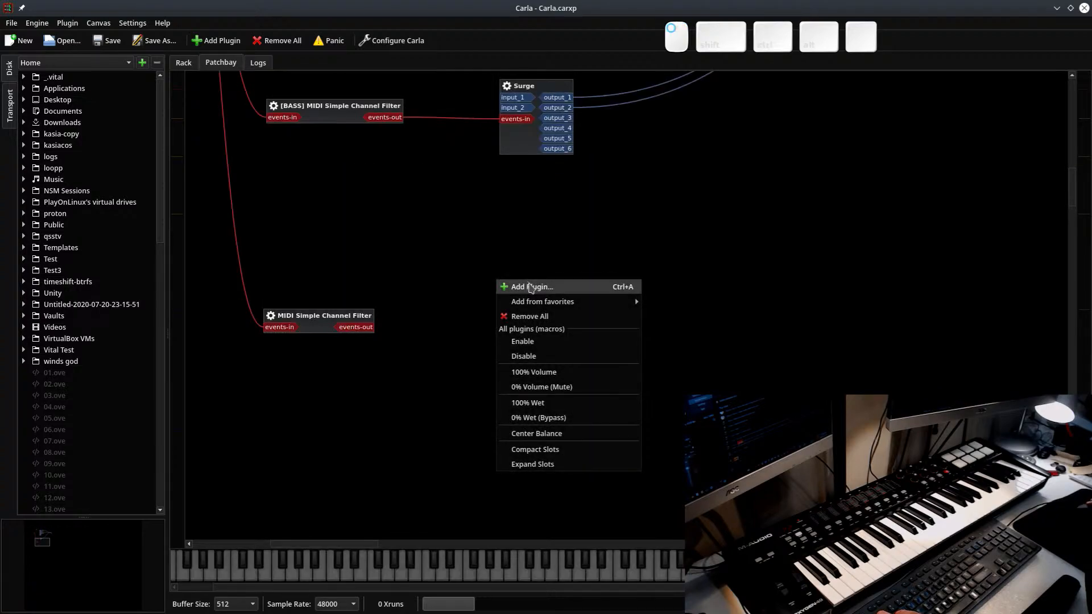
{"action": "left_click", "coordinate": [520, 283]}
{"action": "type", "text": "Surge"}
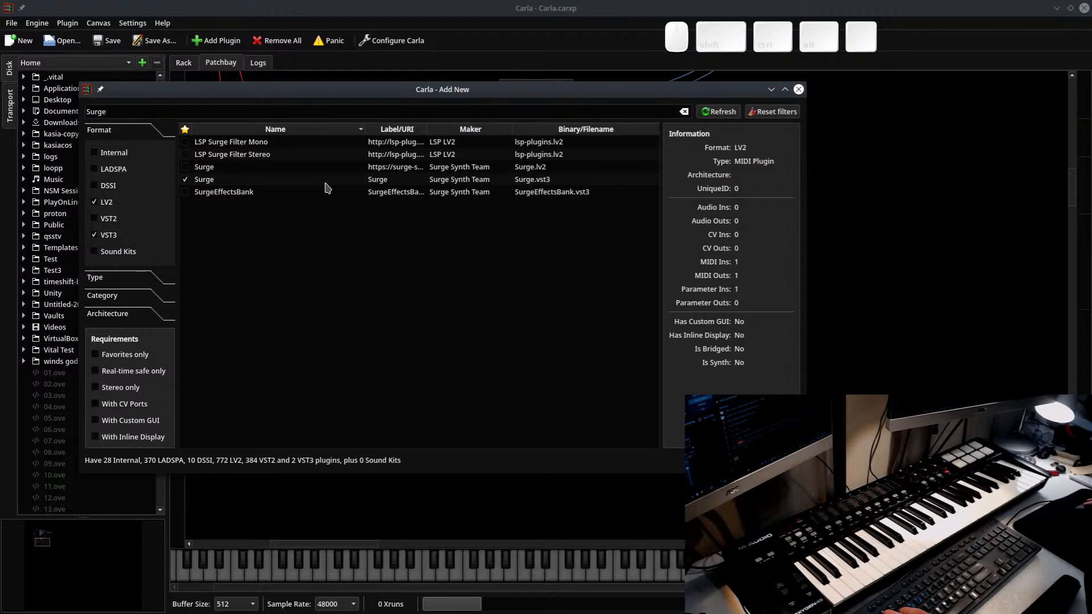
{"action": "double_click", "coordinate": [325, 180]}
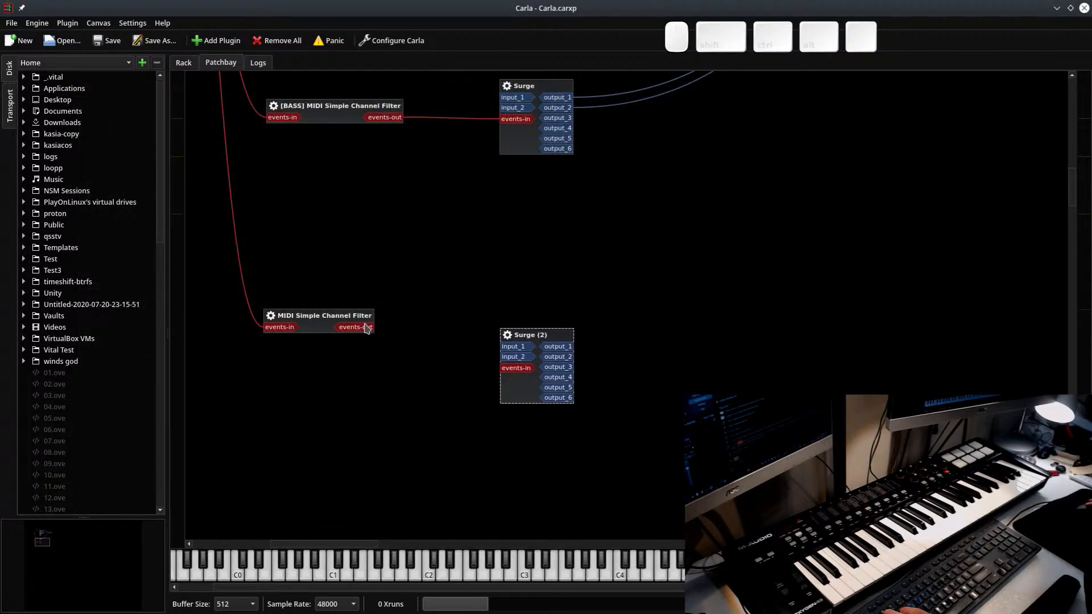
Connect the new filter's events-out to Surge (2)'s events-in, and route Surge (2)'s output_1 and output_2 to Audio Output
{"action": "left_click_drag", "start_coordinate": [367, 328], "coordinate": [516, 367]}
{"action": "left_click_drag", "start_coordinate": [552, 334], "coordinate": [554, 359]}
{"action": "left_click_drag", "start_coordinate": [642, 324], "coordinate": [461, 484]}
{"action": "left_click_drag", "start_coordinate": [768, 213], "coordinate": [502, 443]}
{"action": "left_click_drag", "start_coordinate": [364, 512], "coordinate": [540, 241]}
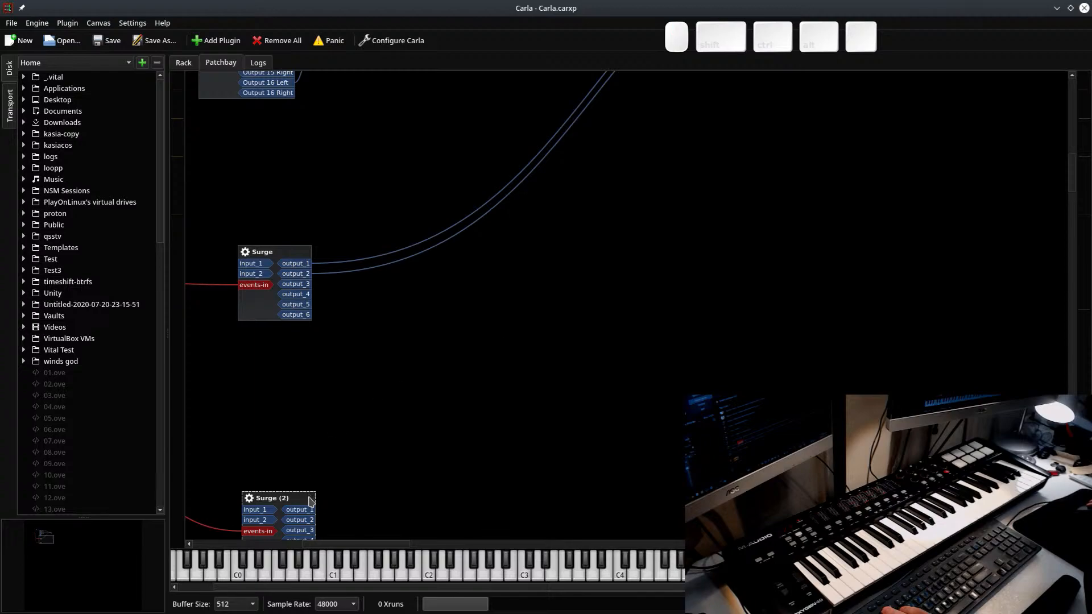
{"action": "left_click_drag", "start_coordinate": [309, 501], "coordinate": [446, 458]}
{"action": "left_click_drag", "start_coordinate": [390, 494], "coordinate": [754, 215]}
{"action": "left_click_drag", "start_coordinate": [698, 183], "coordinate": [382, 417]}
{"action": "left_click_drag", "start_coordinate": [470, 372], "coordinate": [704, 297]}
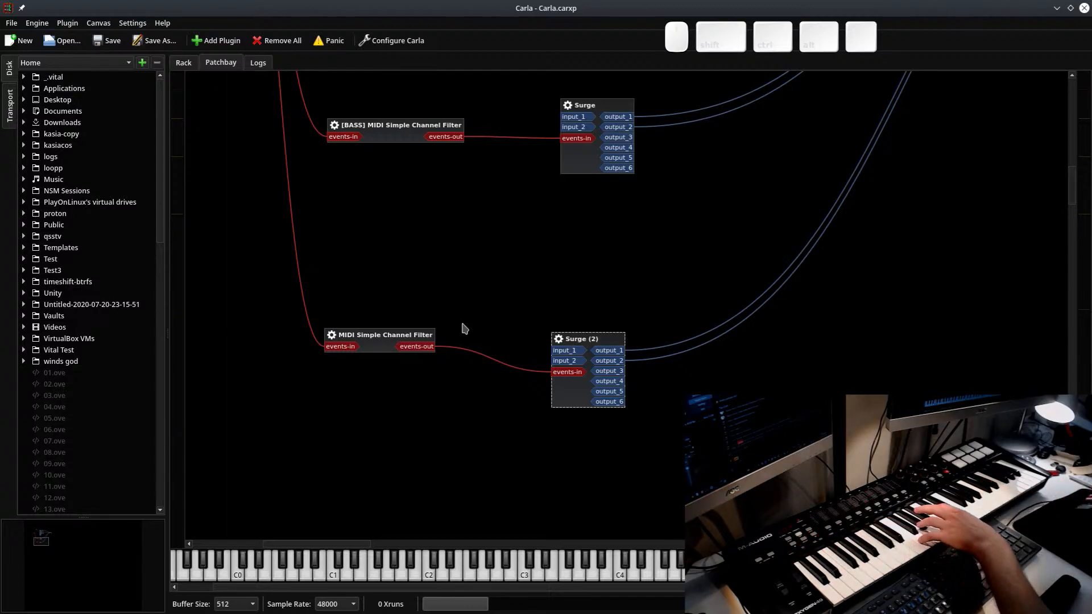
Open the Surge (2) editor and switch its filter configuration to the wide stereo routing
{"action": "double_click", "coordinate": [598, 345]}
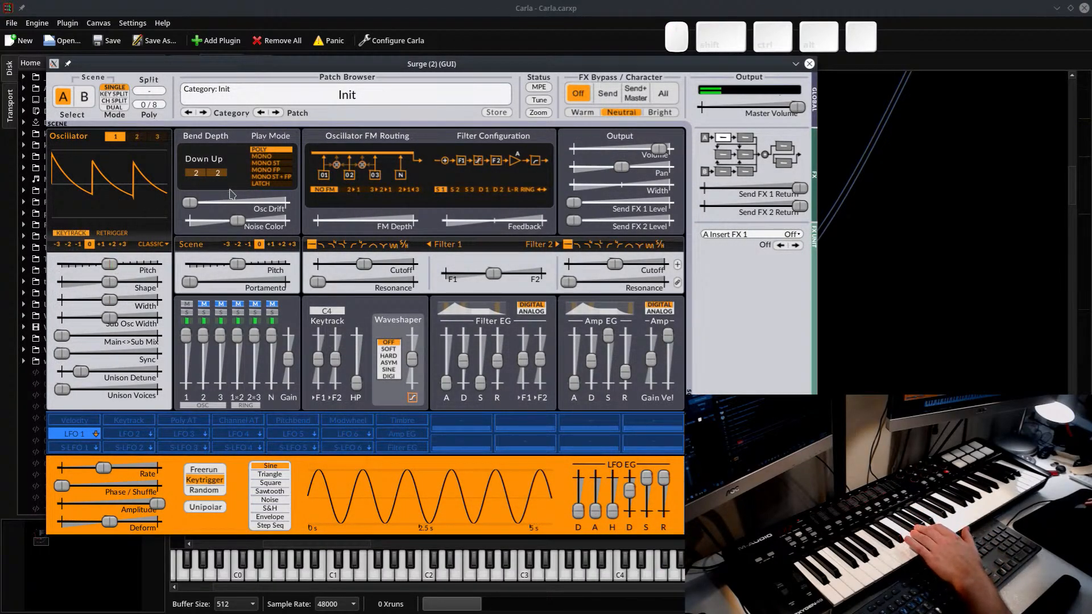
{"action": "left_click", "coordinate": [540, 189]}
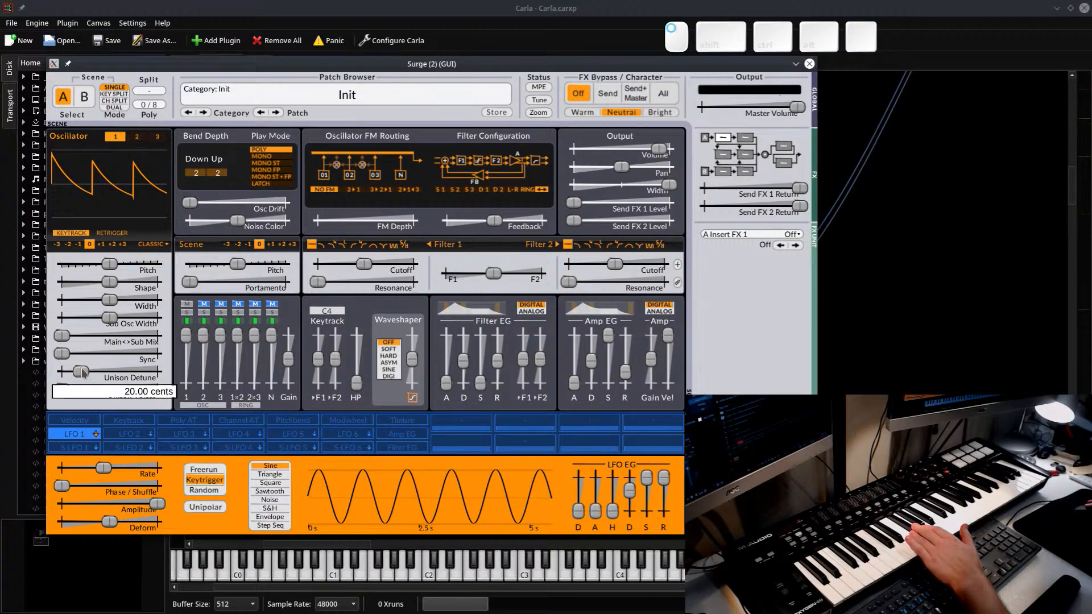
Raise Unison Voices to maximum with Unison Detune slightly above mid-range, and lower the scene's output Volume a little
{"action": "left_click_drag", "start_coordinate": [63, 389], "coordinate": [157, 389]}
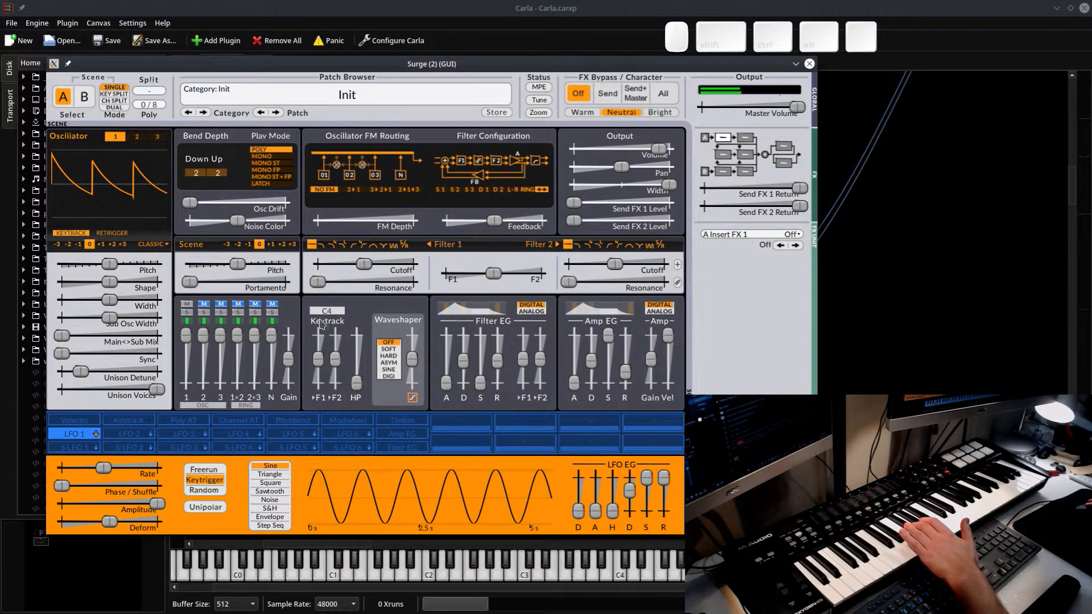
{"action": "left_click_drag", "start_coordinate": [81, 371], "coordinate": [208, 382]}
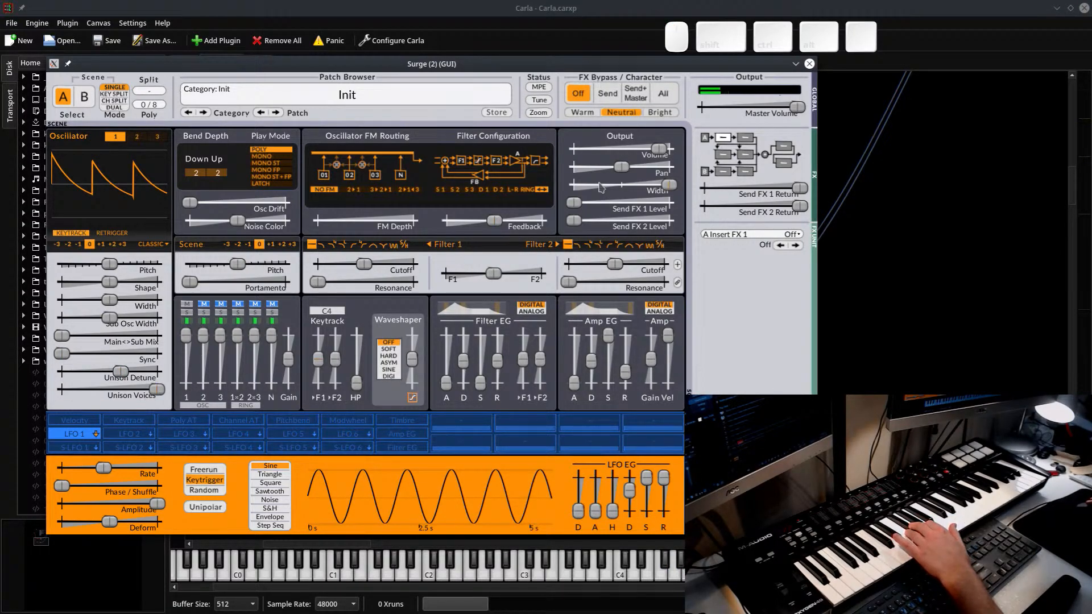
{"action": "left_click_drag", "start_coordinate": [653, 156], "coordinate": [635, 156]}
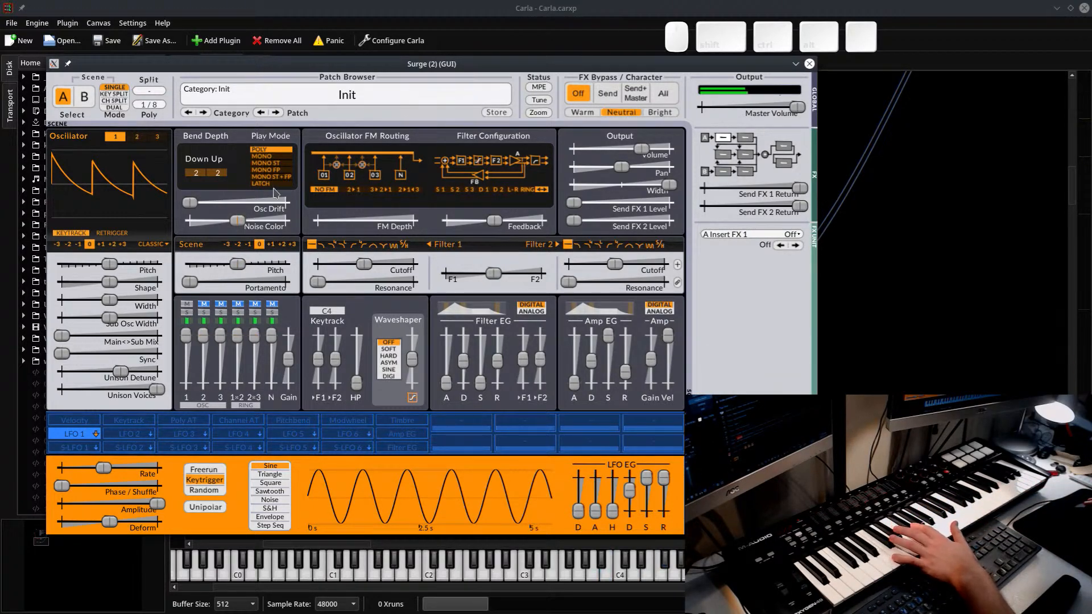
Set the play mode to MONO and raise Portamento to a little below mid-range
{"action": "left_click", "coordinate": [267, 156]}
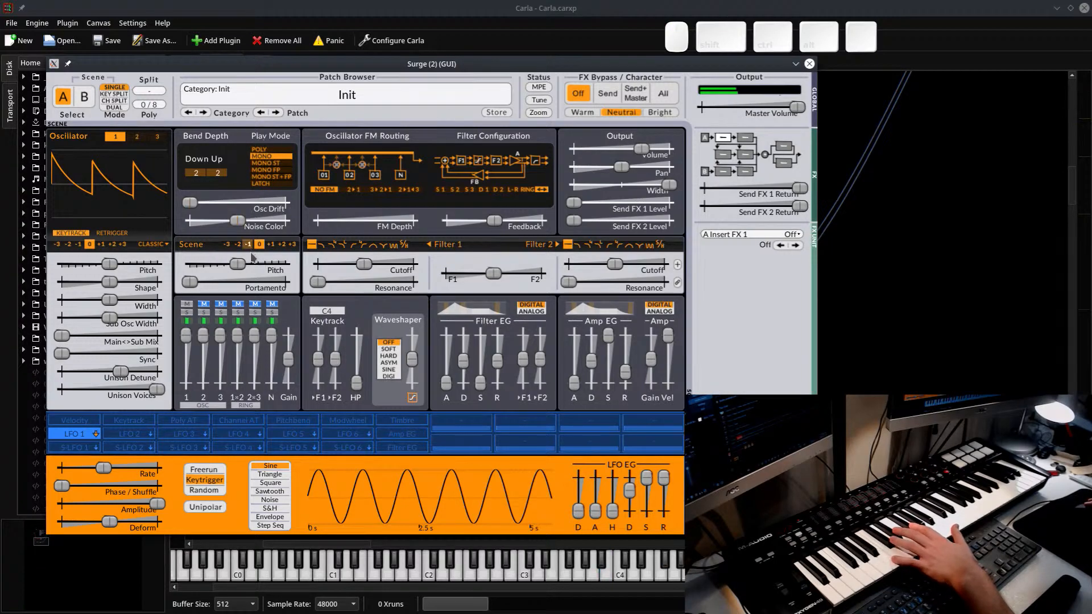
{"action": "left_click_drag", "start_coordinate": [186, 290], "coordinate": [237, 299]}
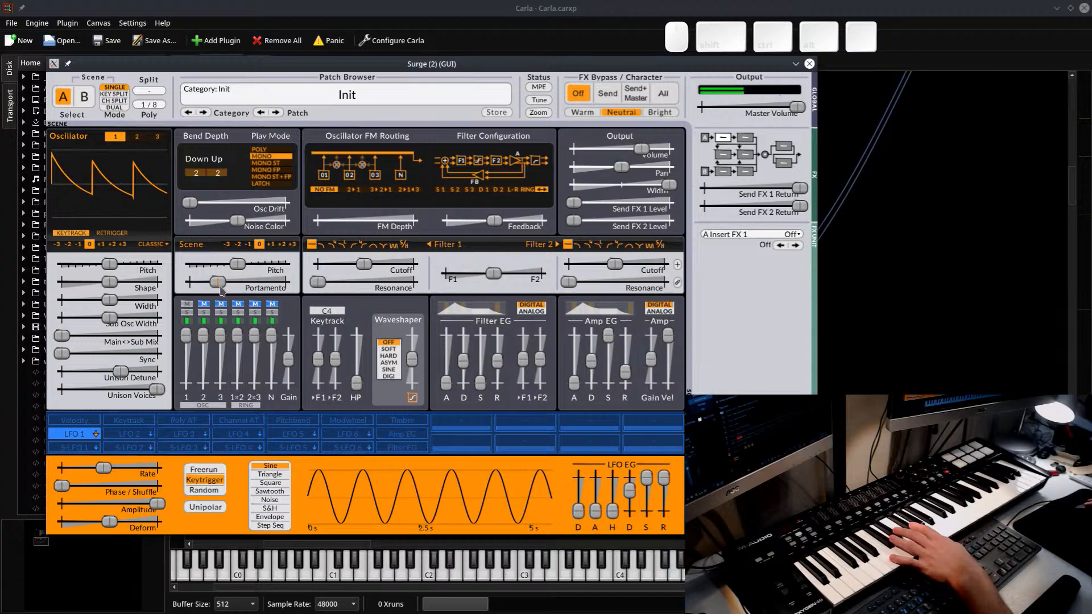
{"action": "left_click_drag", "start_coordinate": [221, 290], "coordinate": [229, 290]}
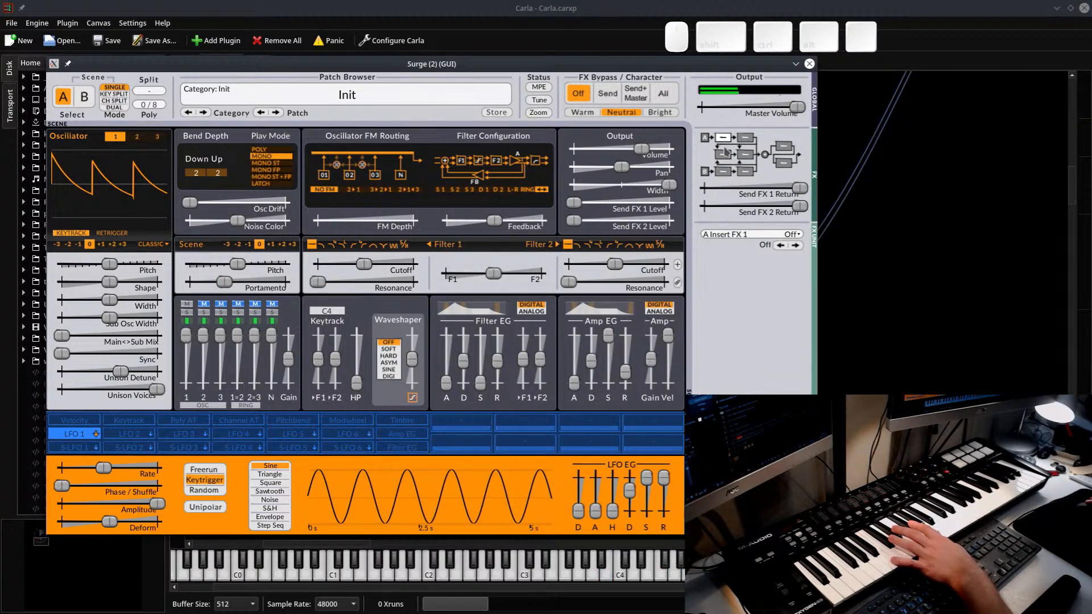
Load the Rhythmic 2 Delay preset into Send FX 1 and raise Send FX 1 Level to about a quarter
{"action": "left_click", "coordinate": [729, 234]}
{"action": "mouse_move", "coordinate": [731, 239]}
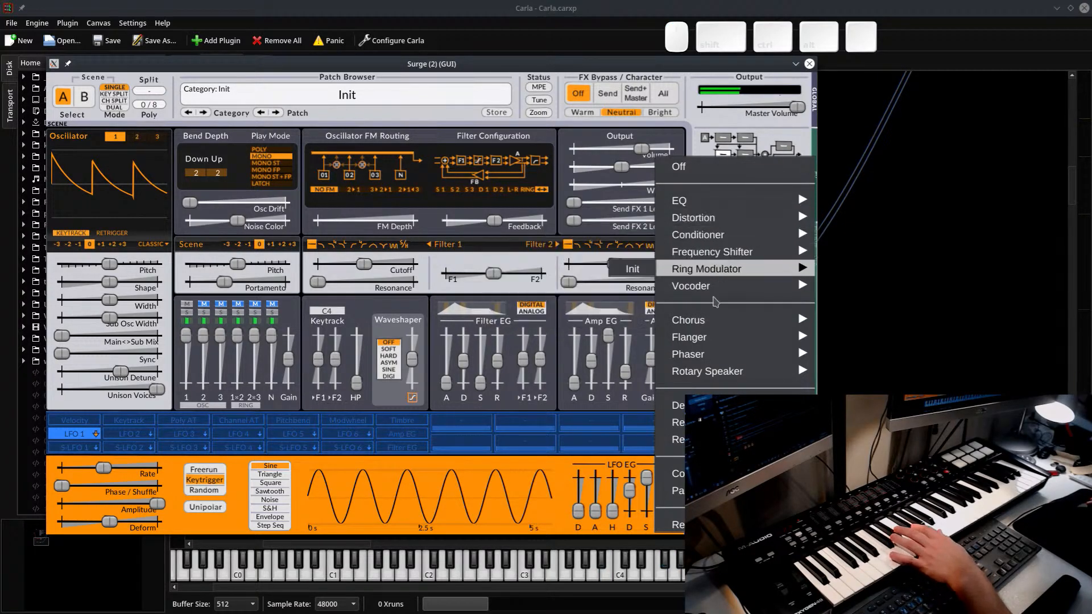
{"action": "mouse_move", "coordinate": [714, 336]}
{"action": "mouse_move", "coordinate": [711, 405]}
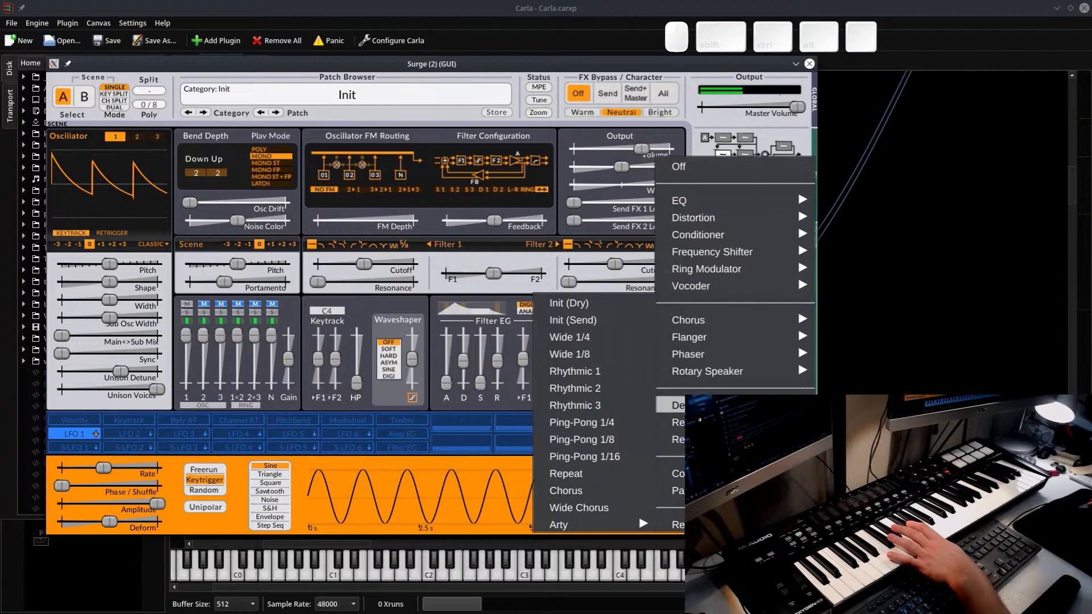
{"action": "left_click", "coordinate": [613, 391]}
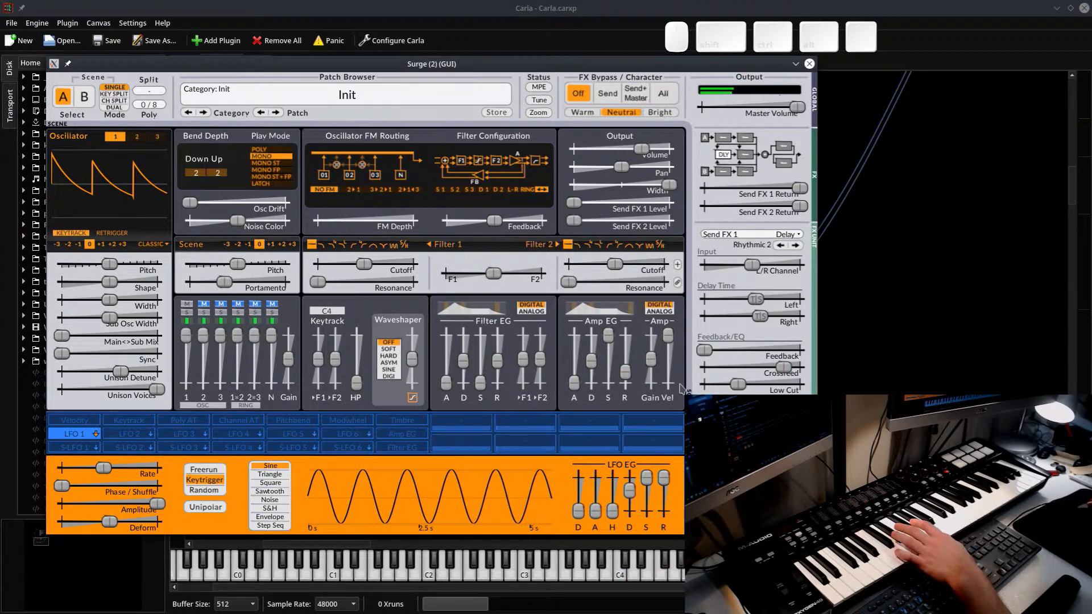
{"action": "left_click_drag", "start_coordinate": [612, 206], "coordinate": [638, 208]}
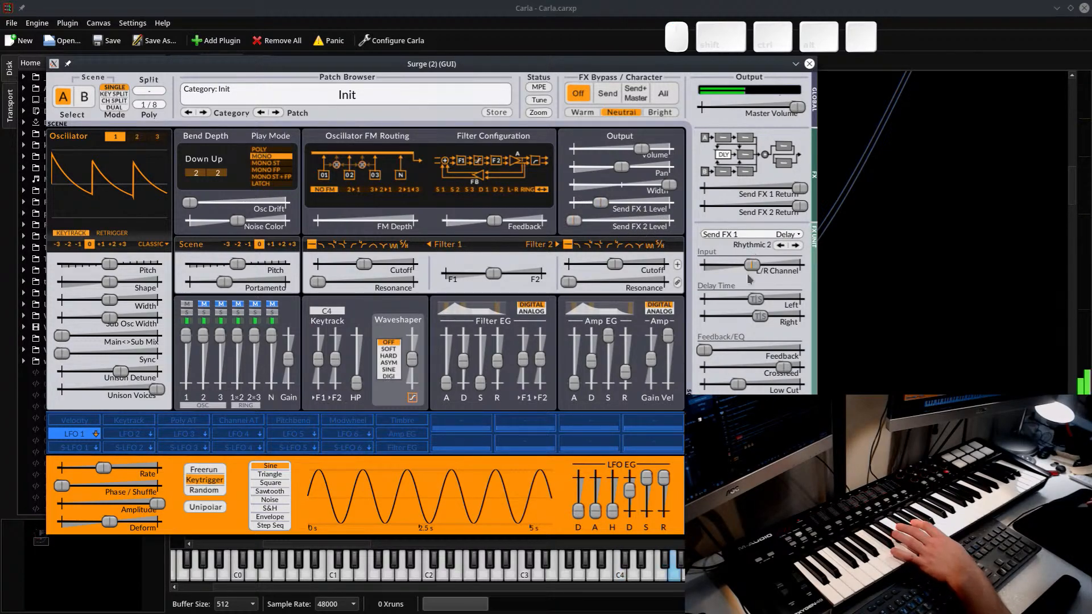
Shorten the Left and Right Delay Time of the Send FX 1 delay
{"action": "right_click", "coordinate": [754, 300]}
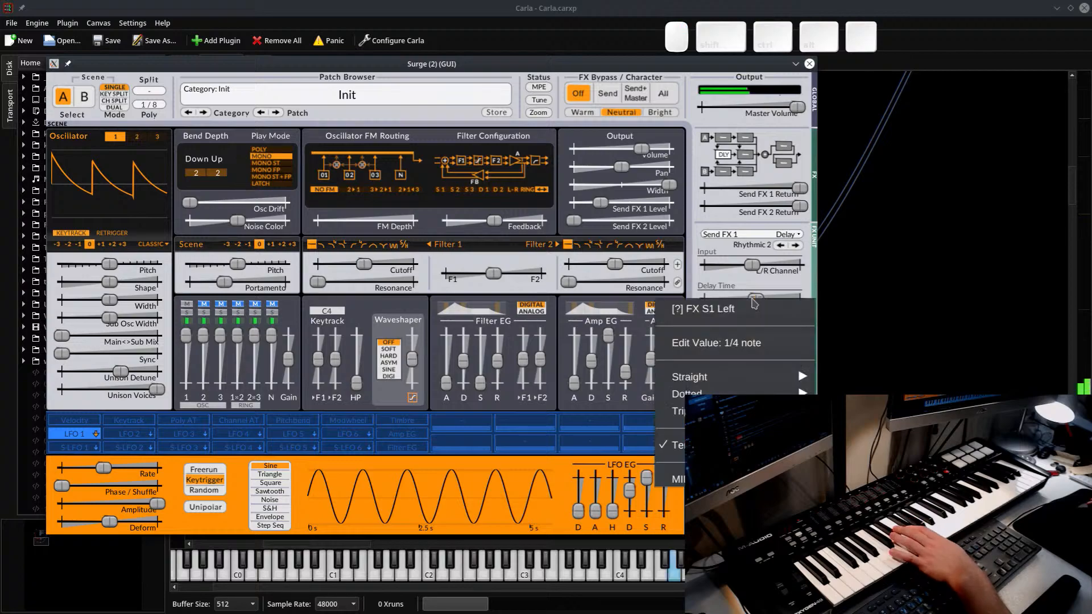
{"action": "left_click", "coordinate": [753, 299]}
{"action": "left_click", "coordinate": [755, 300]}
{"action": "left_click", "coordinate": [760, 317]}
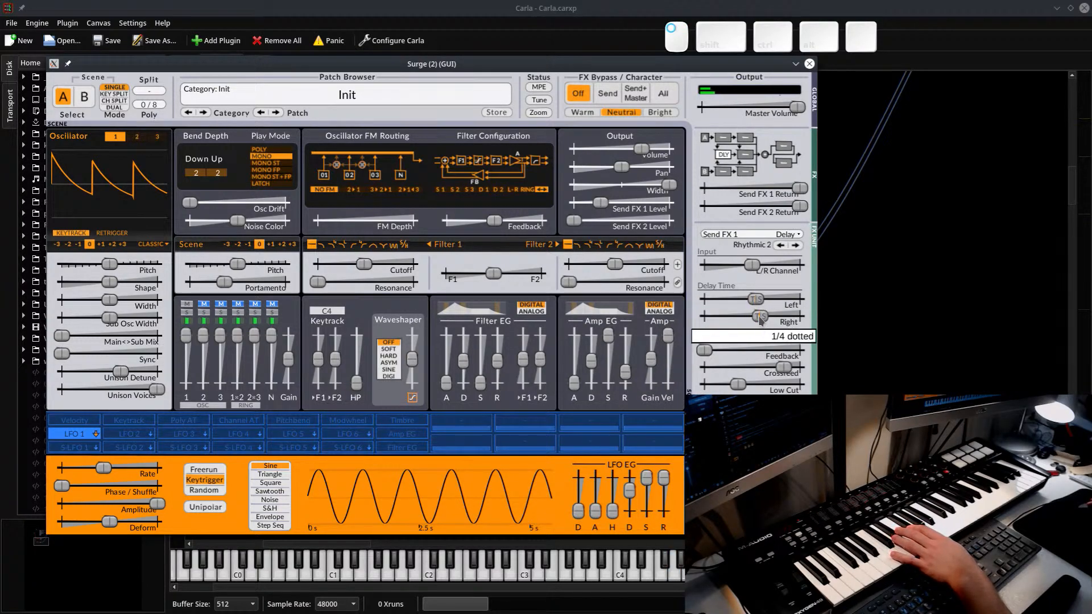
{"action": "left_click_drag", "start_coordinate": [759, 318], "coordinate": [723, 325]}
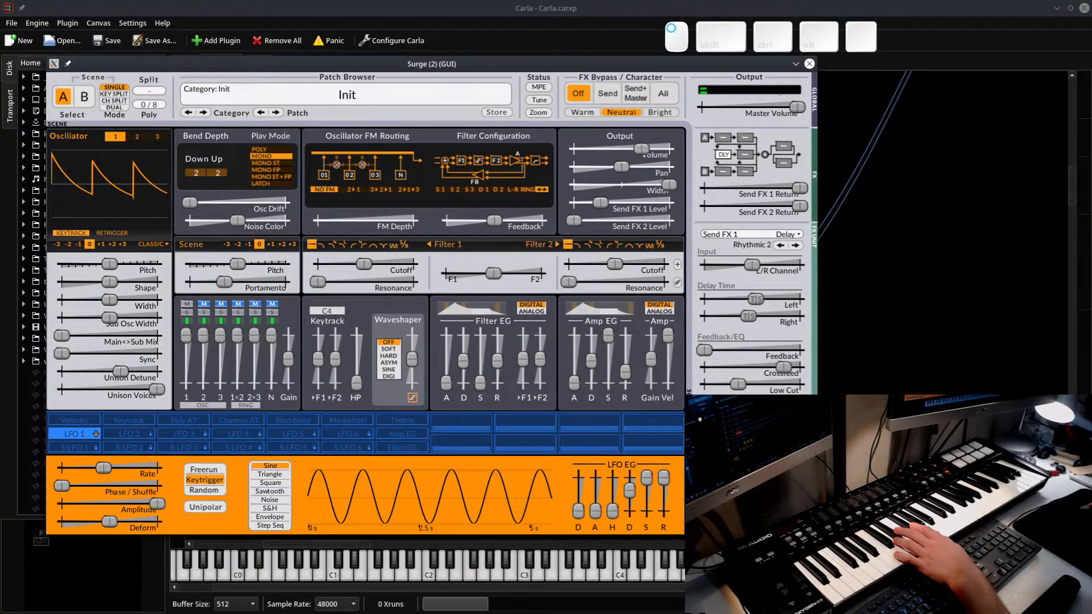
{"action": "left_click_drag", "start_coordinate": [756, 299], "coordinate": [726, 319]}
{"action": "left_click_drag", "start_coordinate": [738, 320], "coordinate": [715, 317]}
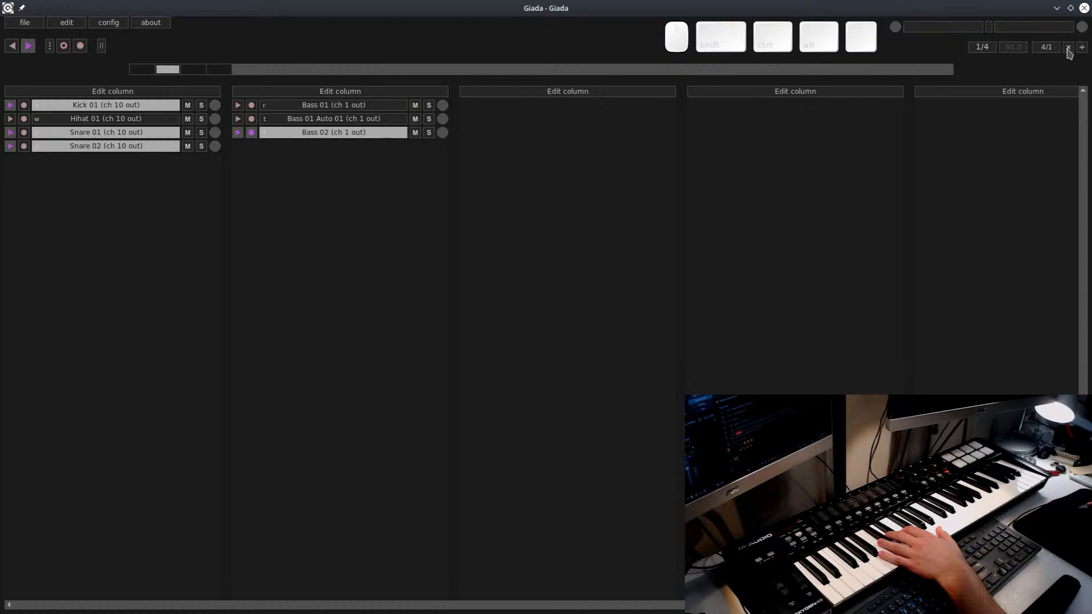
{"action": "left_click", "coordinate": [1041, 47]}
{"action": "left_click", "coordinate": [1042, 53]}
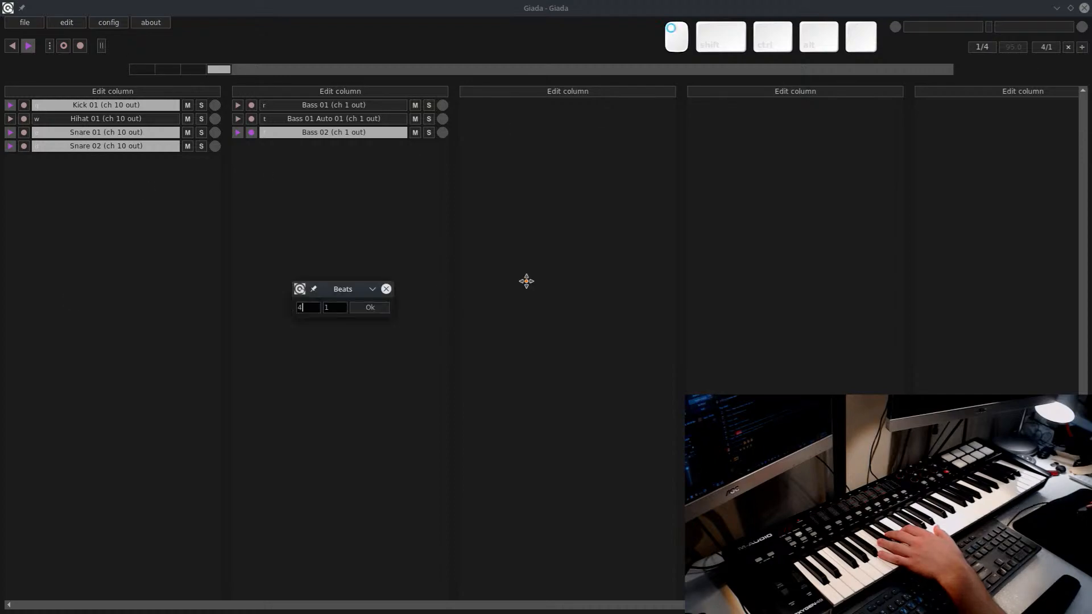
{"action": "left_click", "coordinate": [720, 275]}
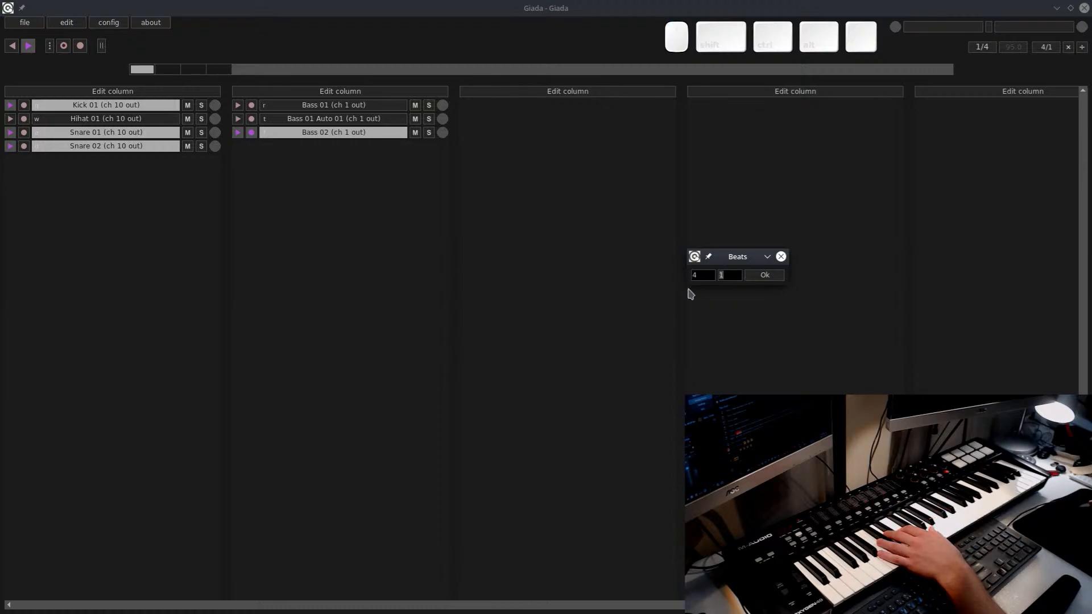
{"action": "left_click", "coordinate": [764, 275]}
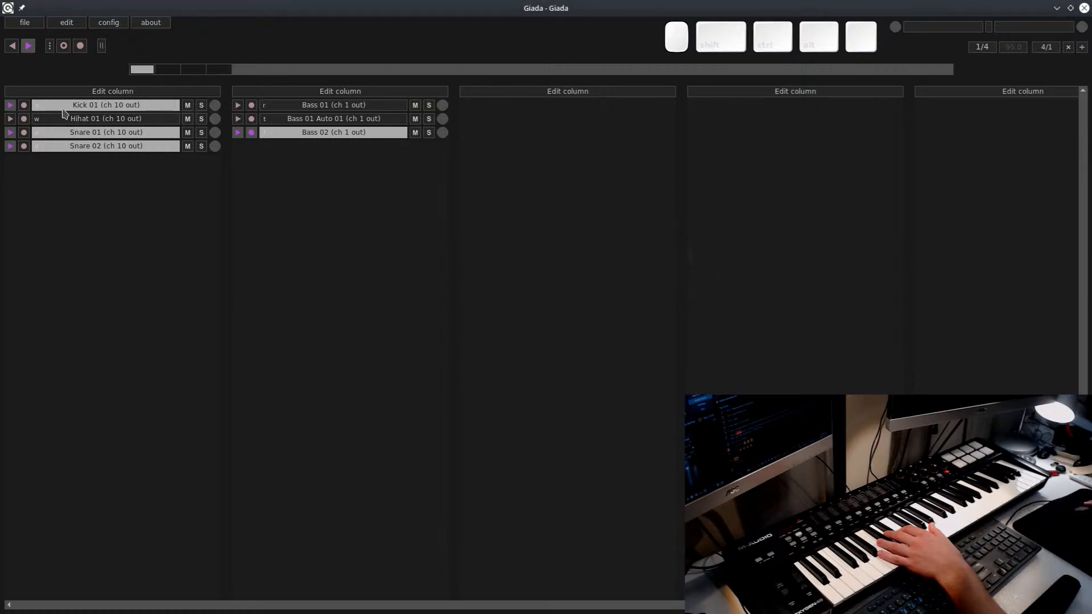
Save the project as Giada.gprj in the unfa random live 2020-11-08 folder, overwriting the existing project
{"action": "left_click", "coordinate": [28, 23]}
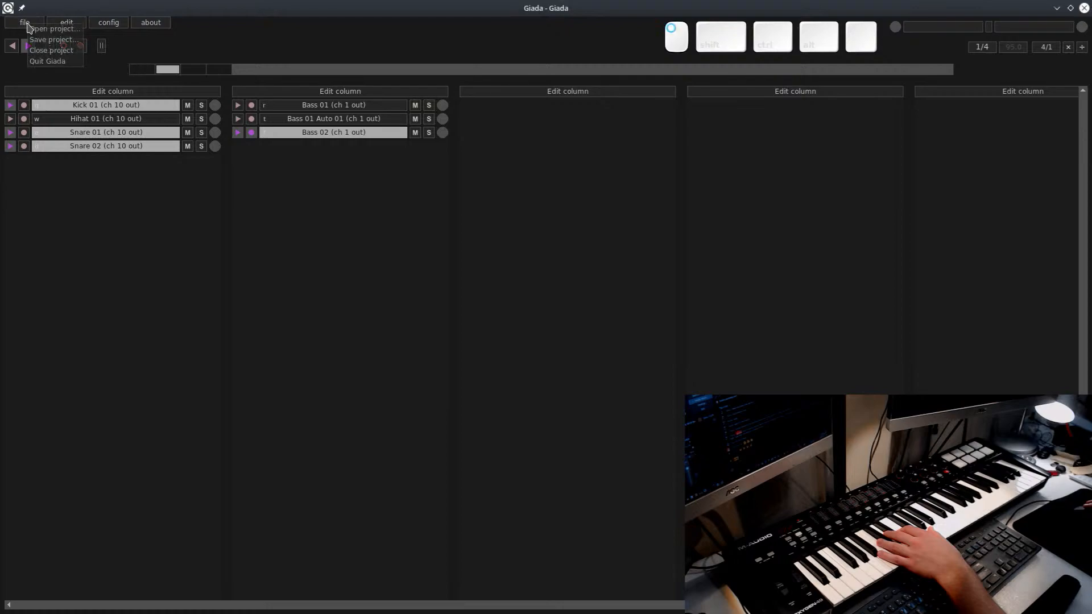
{"action": "left_click", "coordinate": [56, 40]}
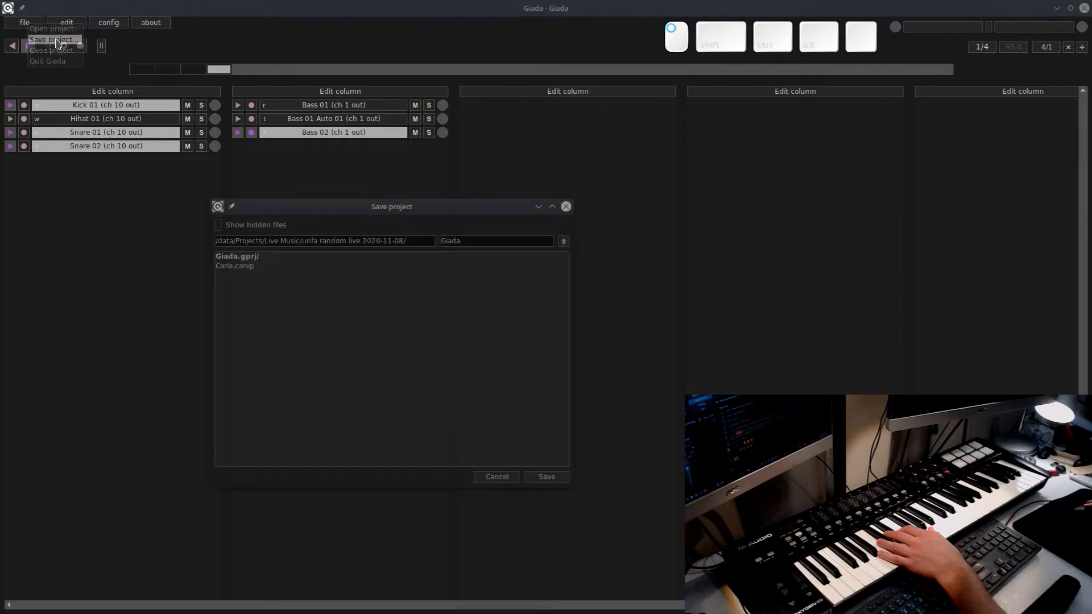
{"action": "left_click", "coordinate": [252, 259]}
{"action": "left_click", "coordinate": [548, 479]}
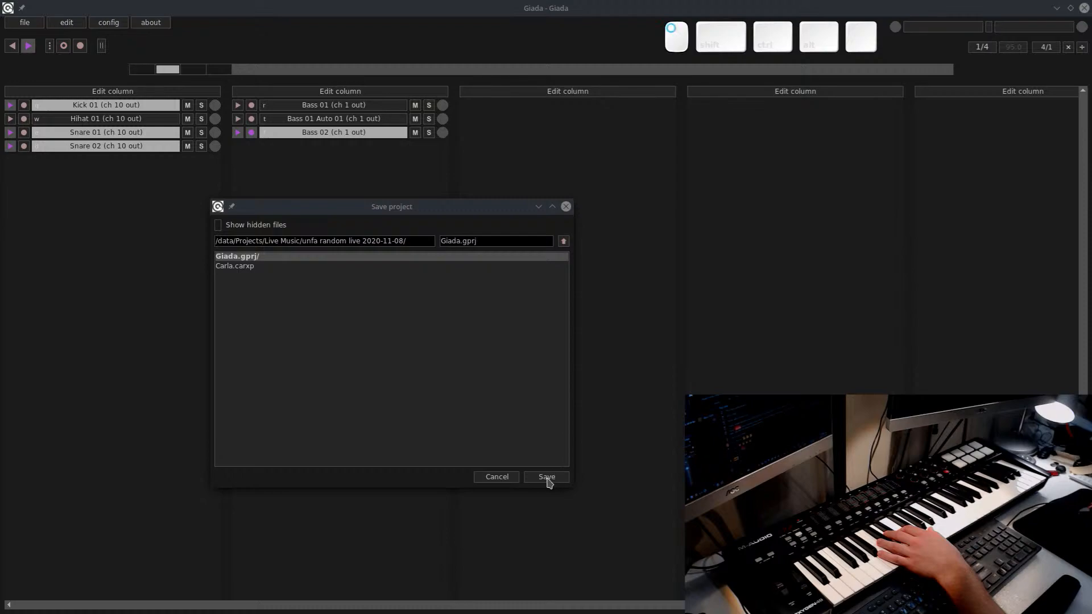
{"action": "left_click_drag", "start_coordinate": [500, 201], "coordinate": [528, 216]}
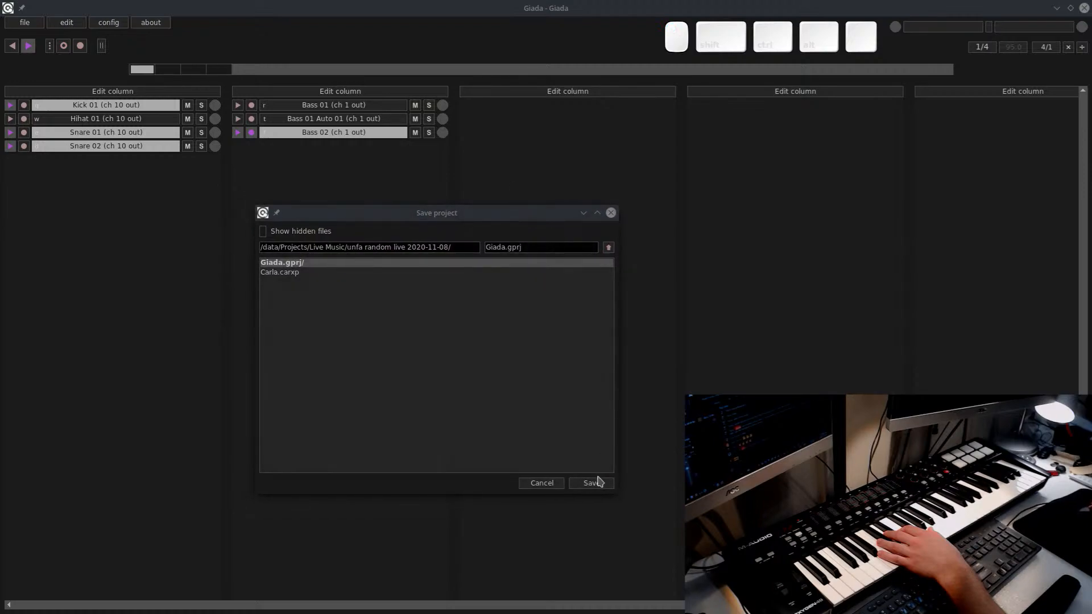
{"action": "left_click_drag", "start_coordinate": [370, 206], "coordinate": [385, 184]}
{"action": "left_click_drag", "start_coordinate": [1091, 239], "coordinate": [494, 286]}
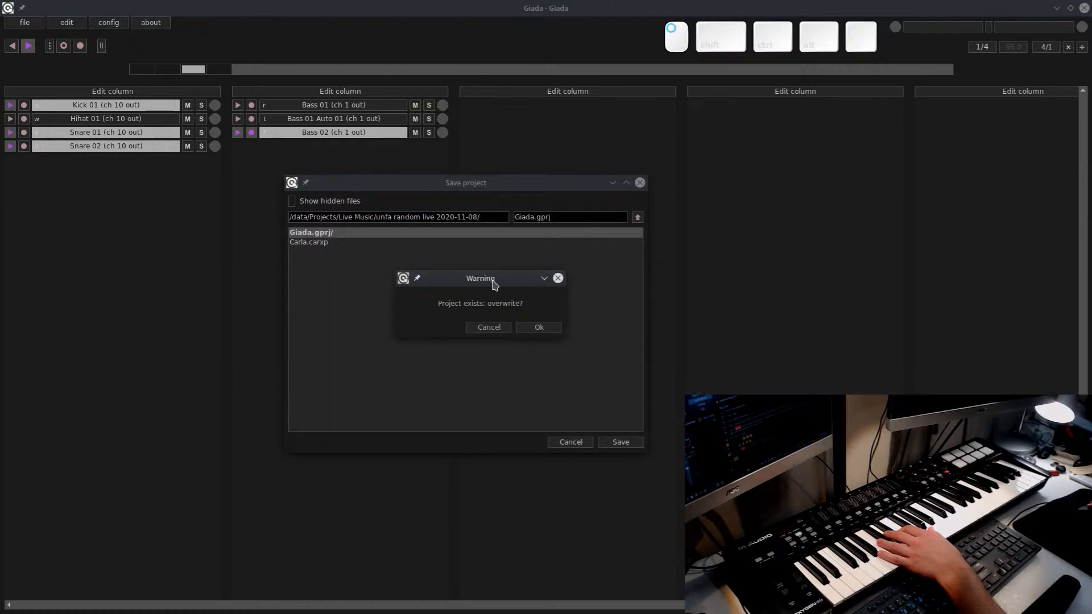
{"action": "left_click", "coordinate": [538, 328]}
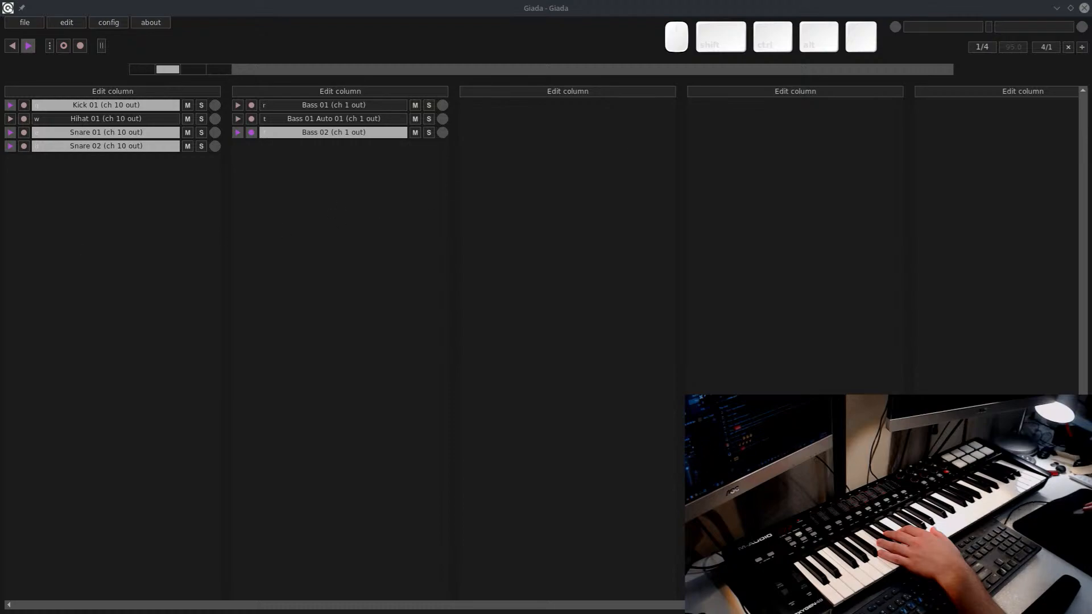
Set the loop length to 4 bars of 4 beats
{"action": "left_click", "coordinate": [1046, 47]}
{"action": "left_click_drag", "start_coordinate": [663, 265], "coordinate": [649, 270]}
{"action": "type", "text": "4"}
{"action": "left_click", "coordinate": [697, 265]}
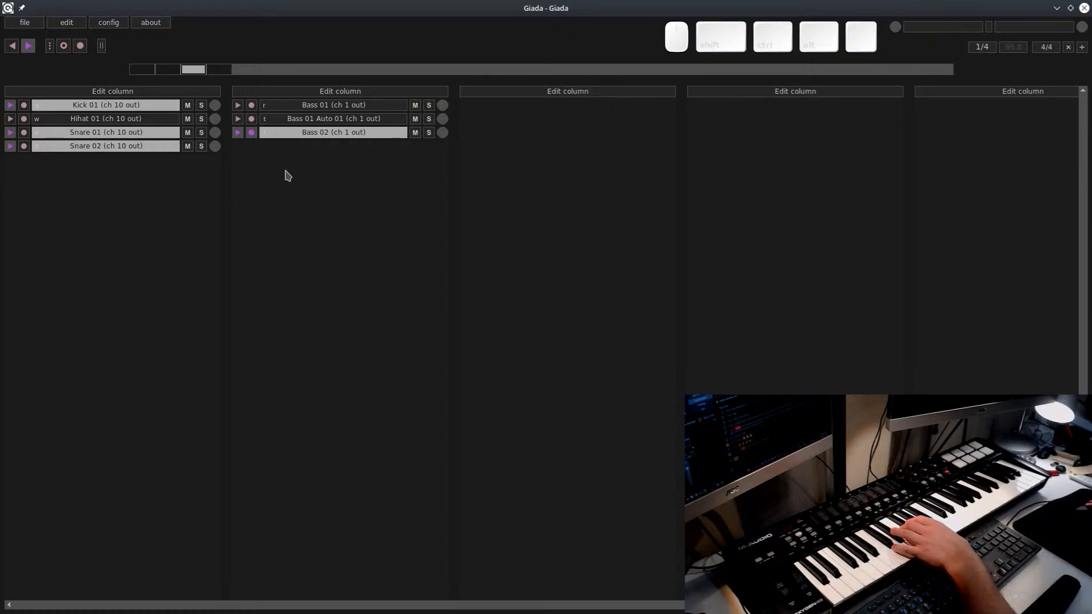
Play the loop with the metronome on, and switch the metronome off again
{"action": "right_click", "coordinate": [360, 136]}
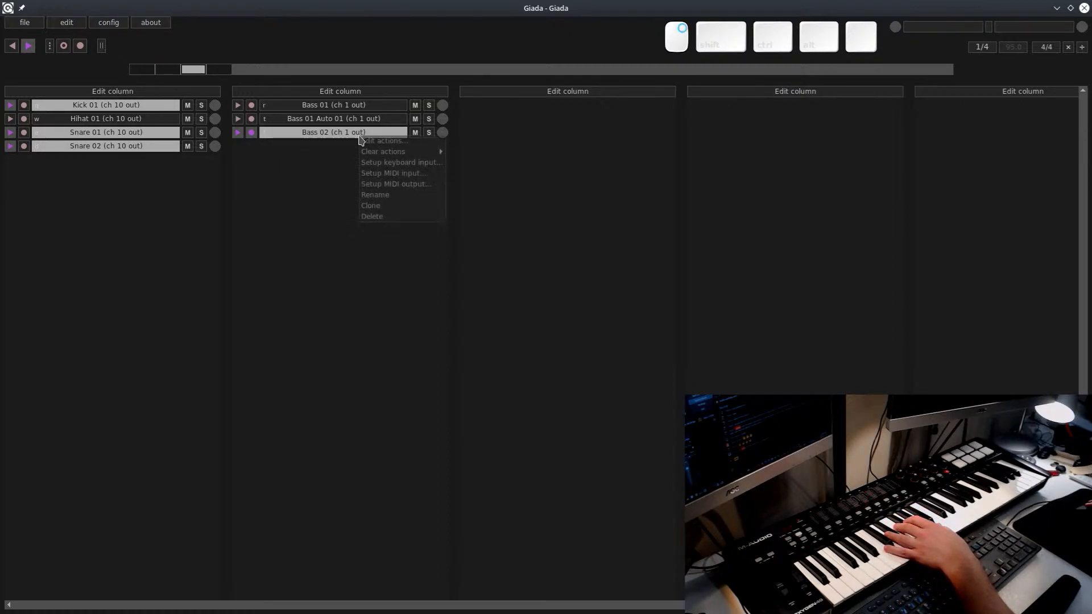
{"action": "left_click", "coordinate": [290, 178]}
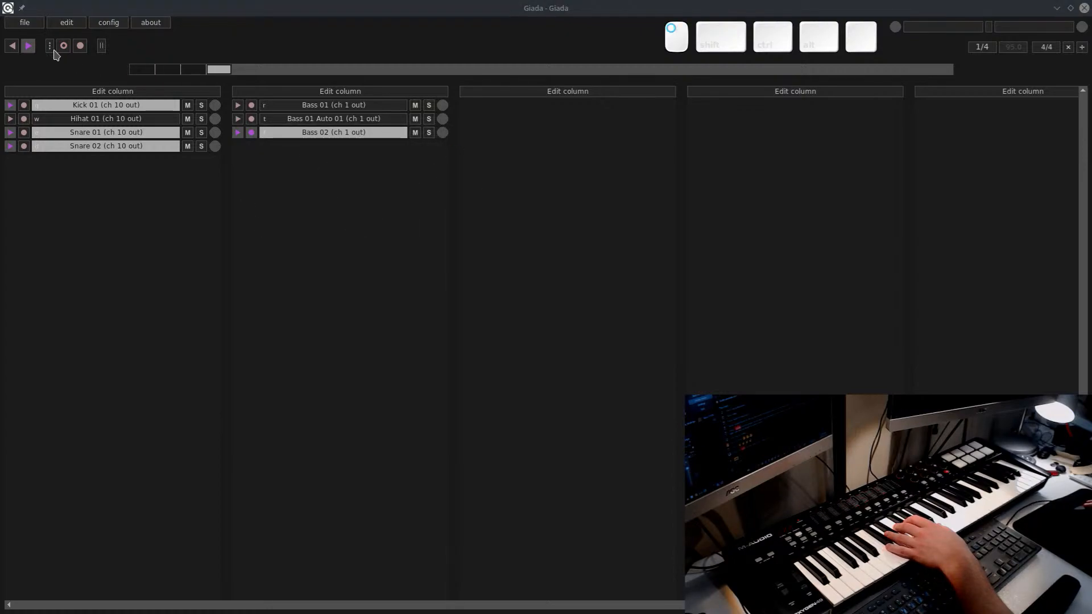
{"action": "left_click", "coordinate": [103, 49]}
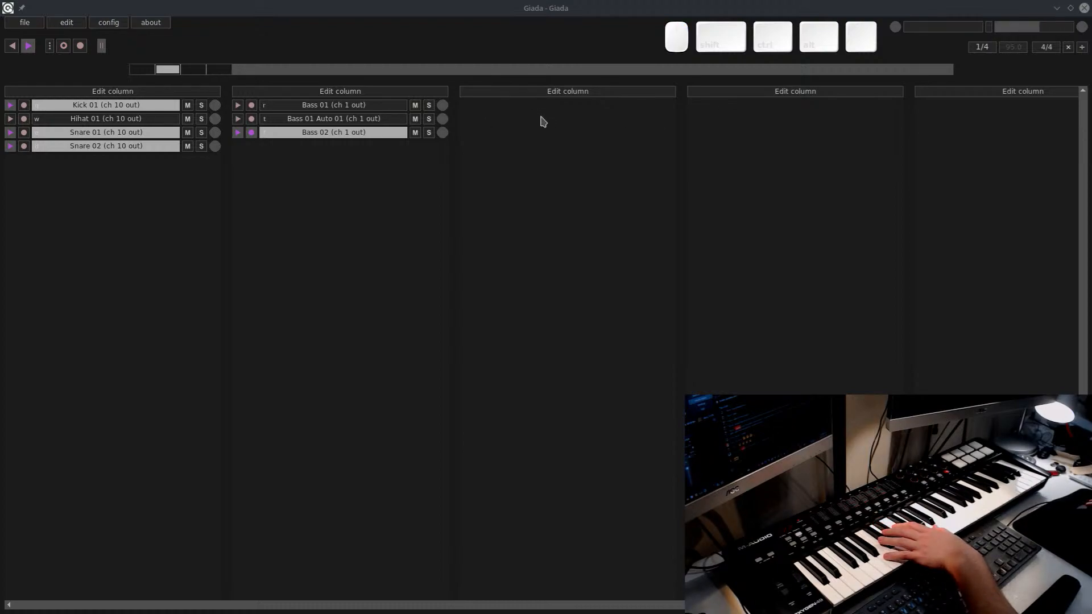
{"action": "left_click", "coordinate": [104, 47]}
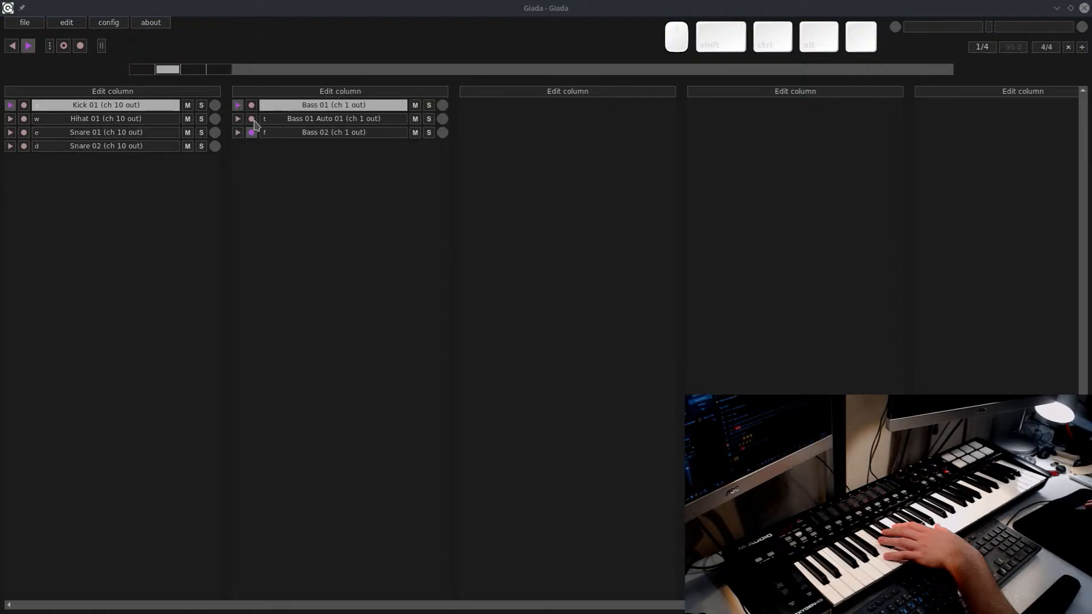
Turn quantization off for the sequencer
{"action": "left_click", "coordinate": [978, 48]}
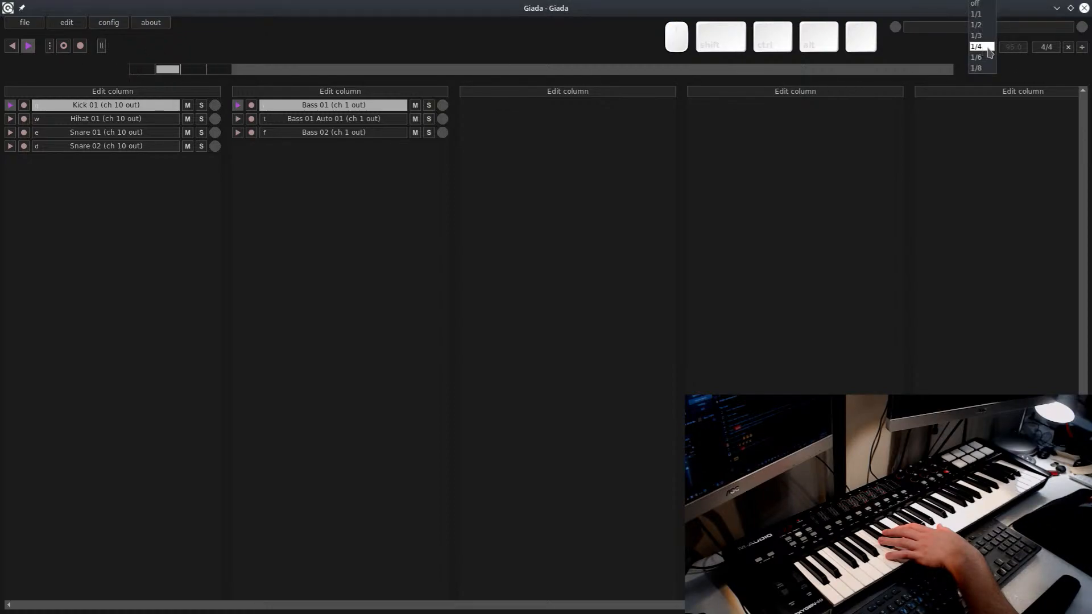
{"action": "left_click", "coordinate": [1004, 4]}
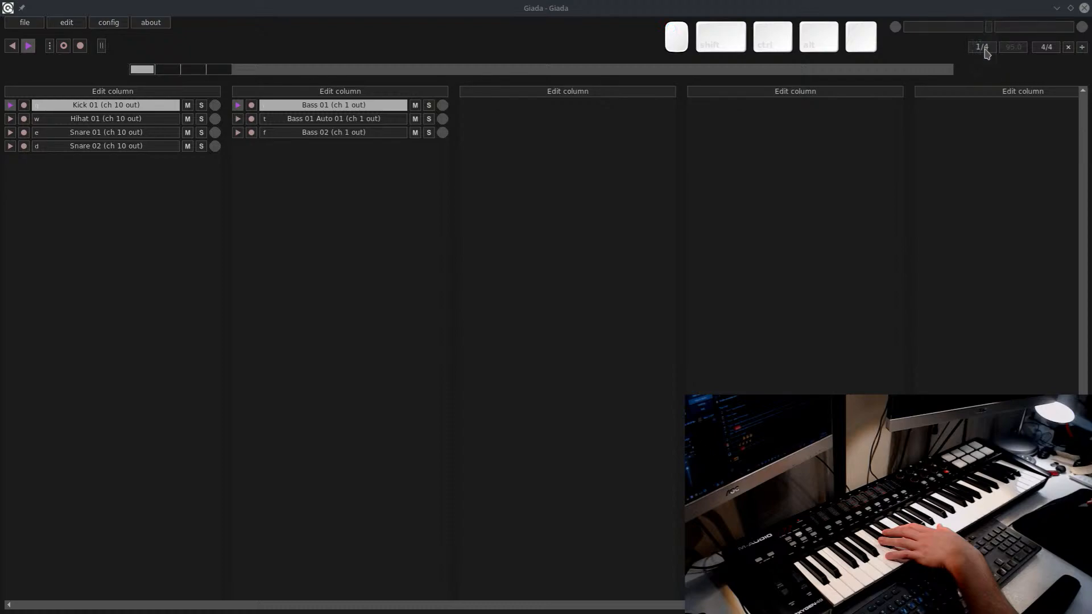
{"action": "left_click", "coordinate": [985, 50]}
{"action": "left_click", "coordinate": [976, 3]}
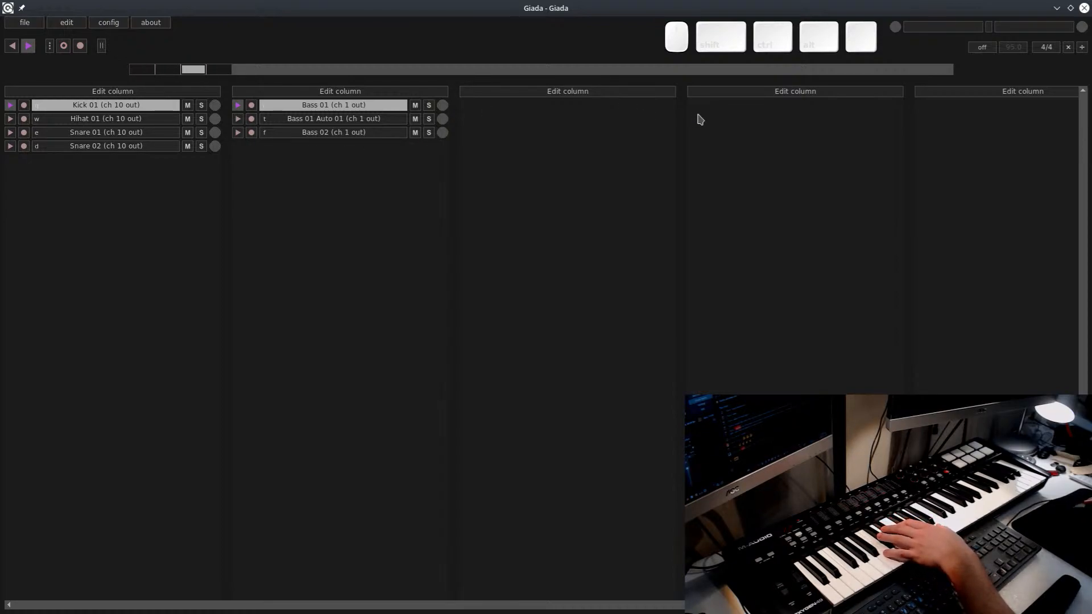
Add a MIDI channel to the bass column and rename it Bass 01 Auto 02
{"action": "left_click", "coordinate": [336, 134]}
{"action": "left_click", "coordinate": [288, 163]}
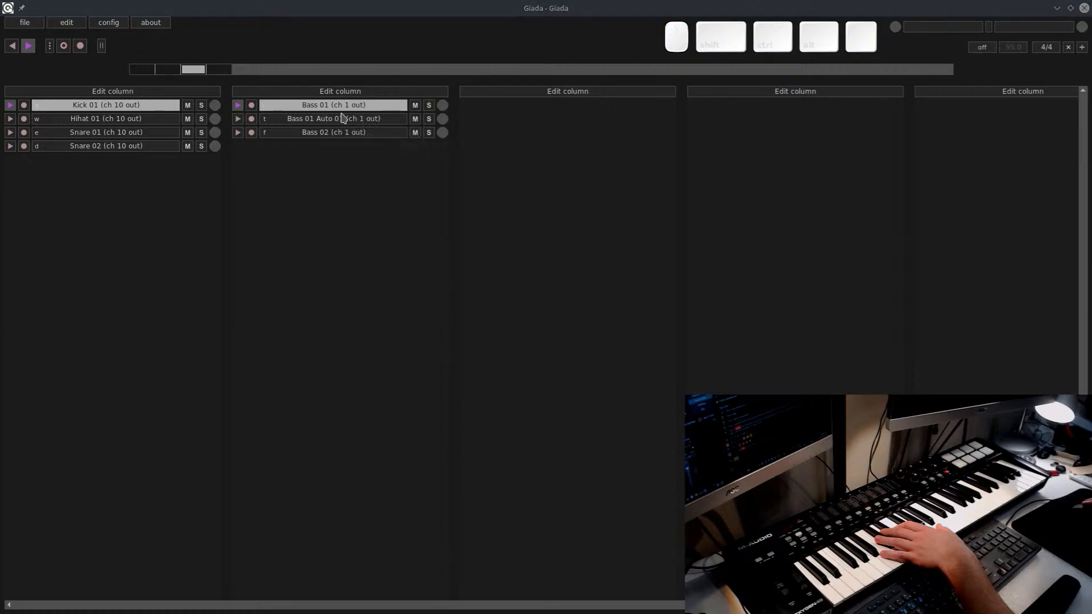
{"action": "left_click", "coordinate": [319, 91]}
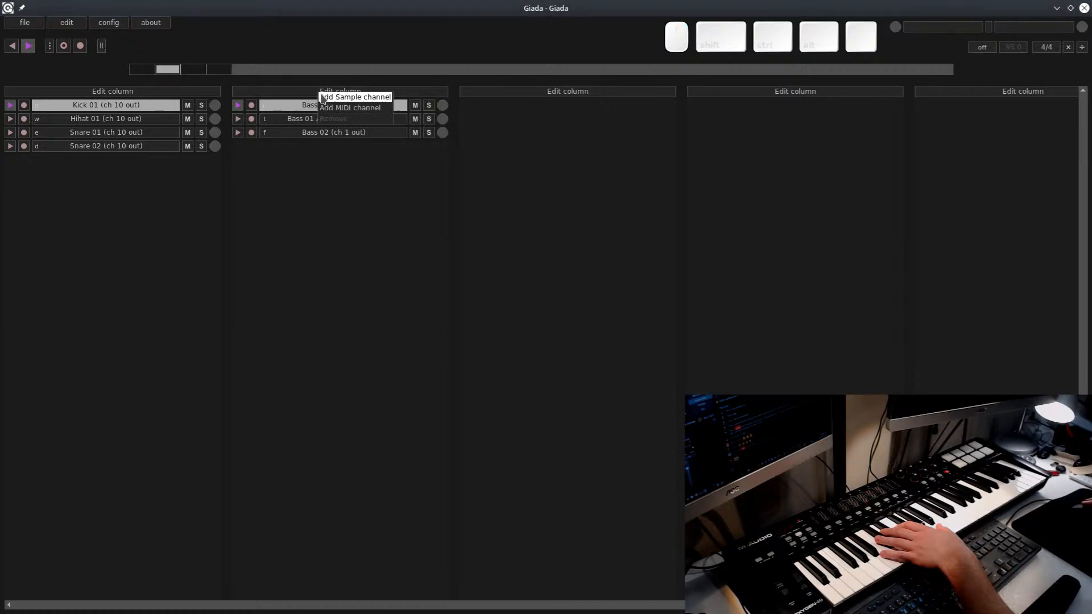
{"action": "left_click", "coordinate": [351, 108]}
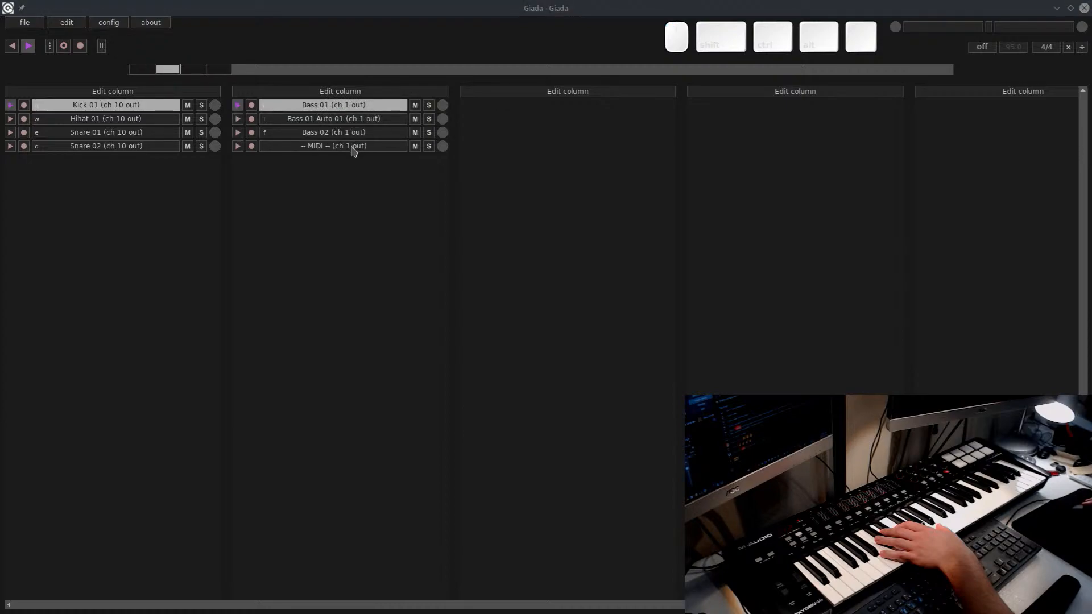
{"action": "left_click", "coordinate": [352, 149]}
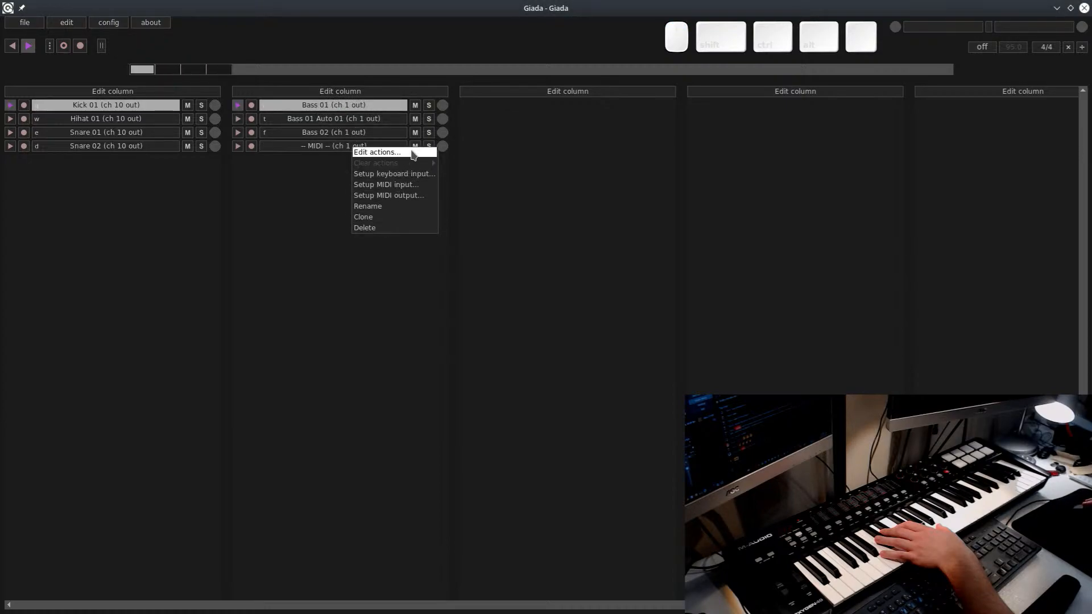
{"action": "left_click", "coordinate": [402, 208]}
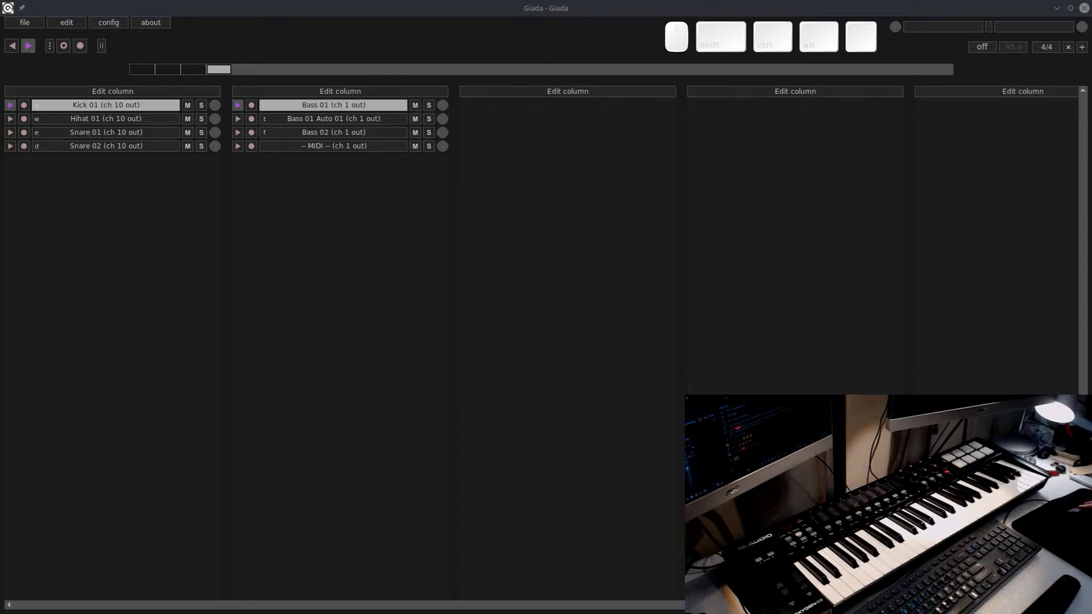
{"action": "type", "text": "Bass"}
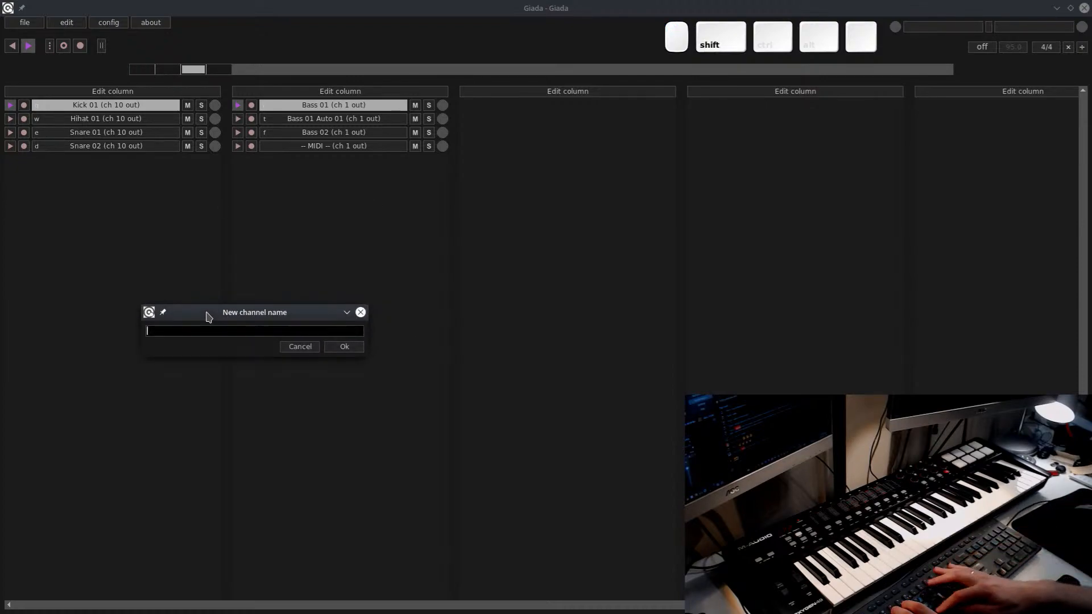
{"action": "type", "text": " Auto 02"}
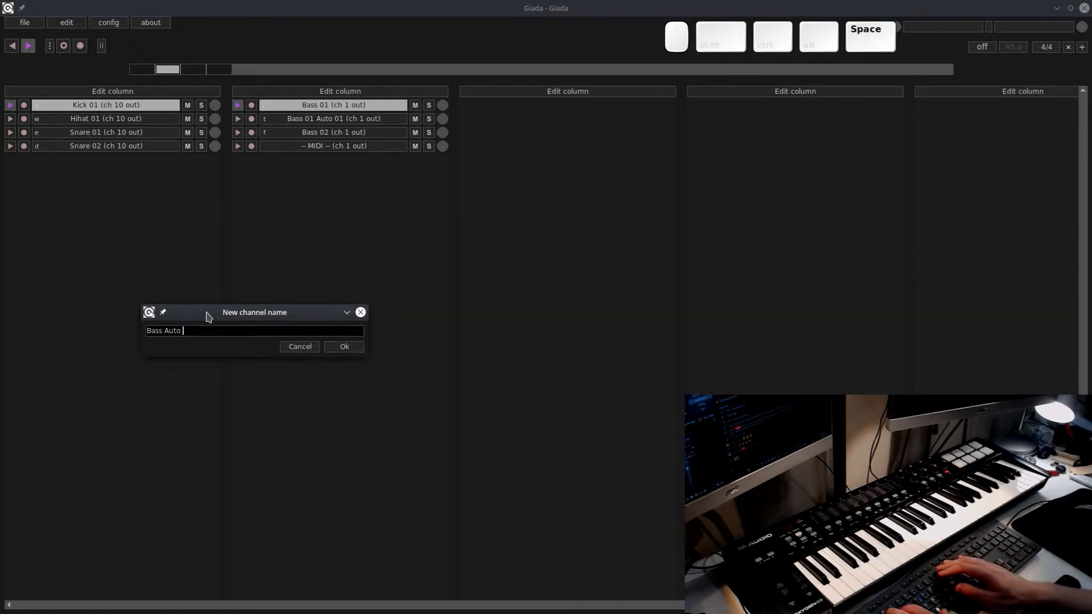
{"action": "key", "text": "ctrl+Left"}
{"action": "key", "text": "ctrl+Left"}
{"action": "type", "text": "01"}
{"action": "key", "text": "Return"}
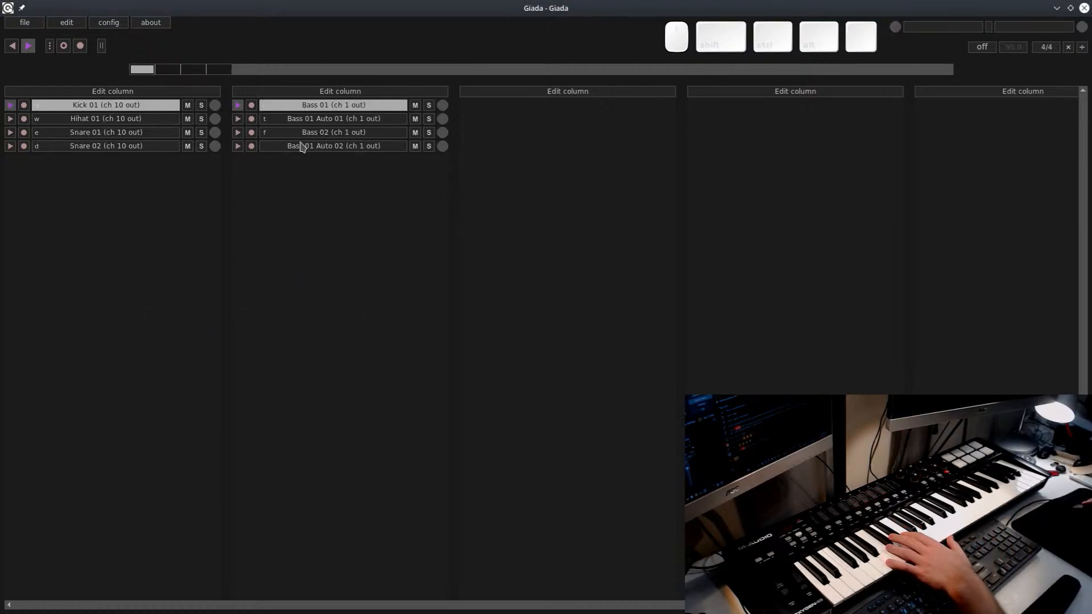
Arm the Bass 01 Auto 02 channel and record a pass of controller automation on it
{"action": "left_click", "coordinate": [251, 146]}
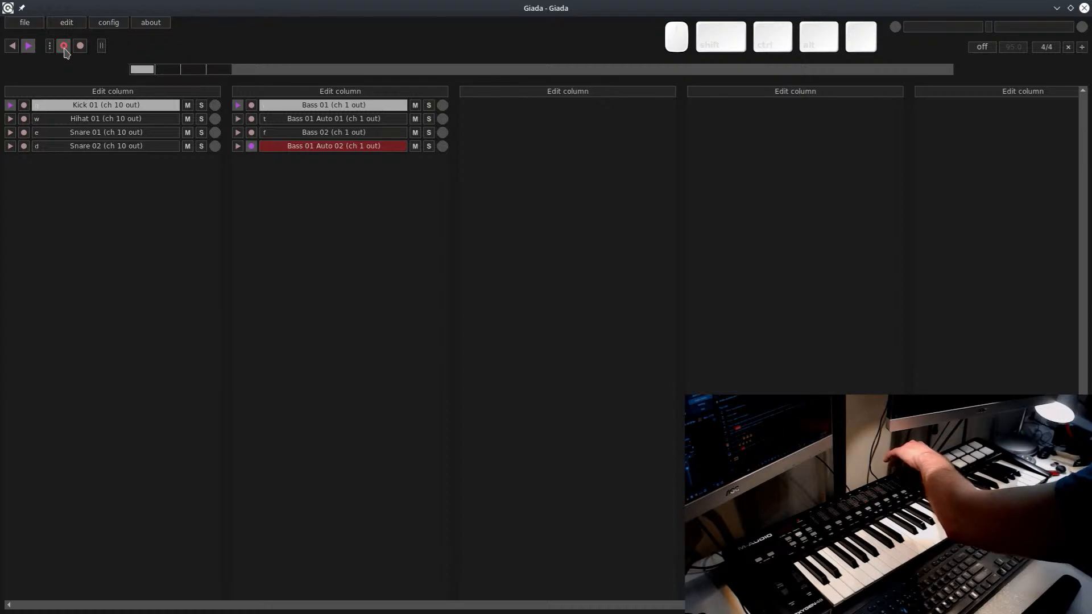
{"action": "left_click", "coordinate": [64, 46]}
Examine the automation curve recorded on Bass 01 Auto 02 over the whole loop in the Action Editor, with the velocity lane enlarged
{"action": "right_click", "coordinate": [328, 145]}
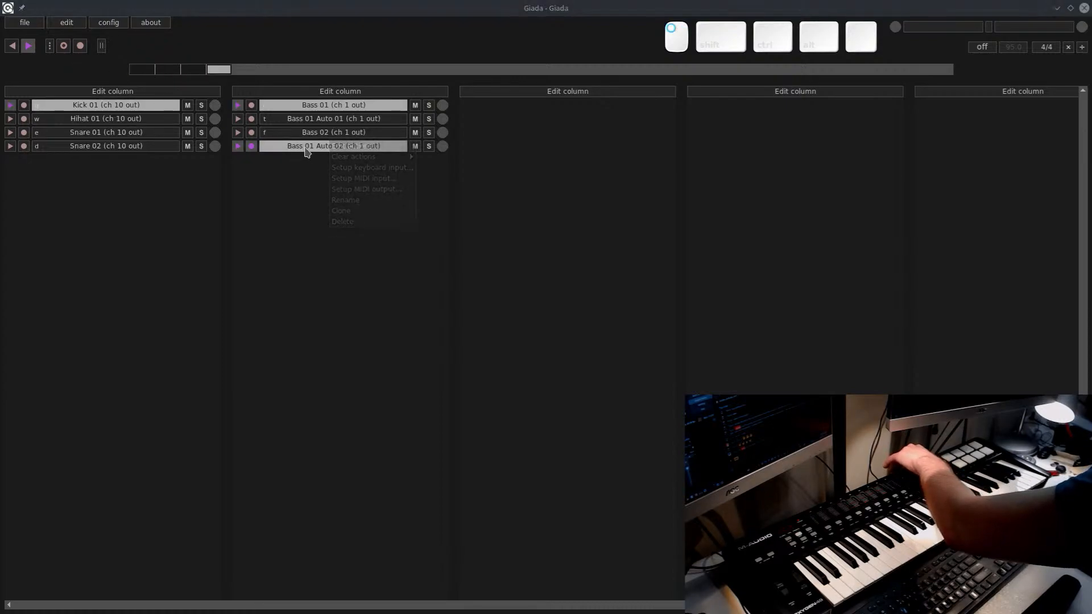
{"action": "right_click", "coordinate": [309, 145]}
{"action": "left_click", "coordinate": [320, 151]}
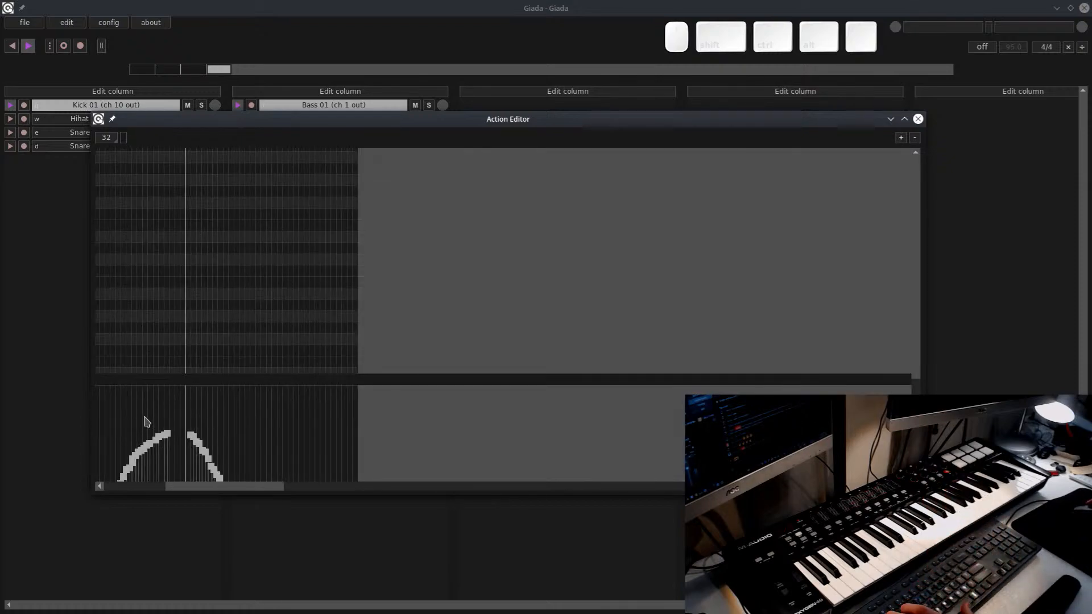
{"action": "mouse_move", "coordinate": [199, 487]}
{"action": "left_mouse_down"}
{"action": "mouse_move", "coordinate": [111, 496]}
{"action": "mouse_move", "coordinate": [171, 487]}
{"action": "left_mouse_up"}
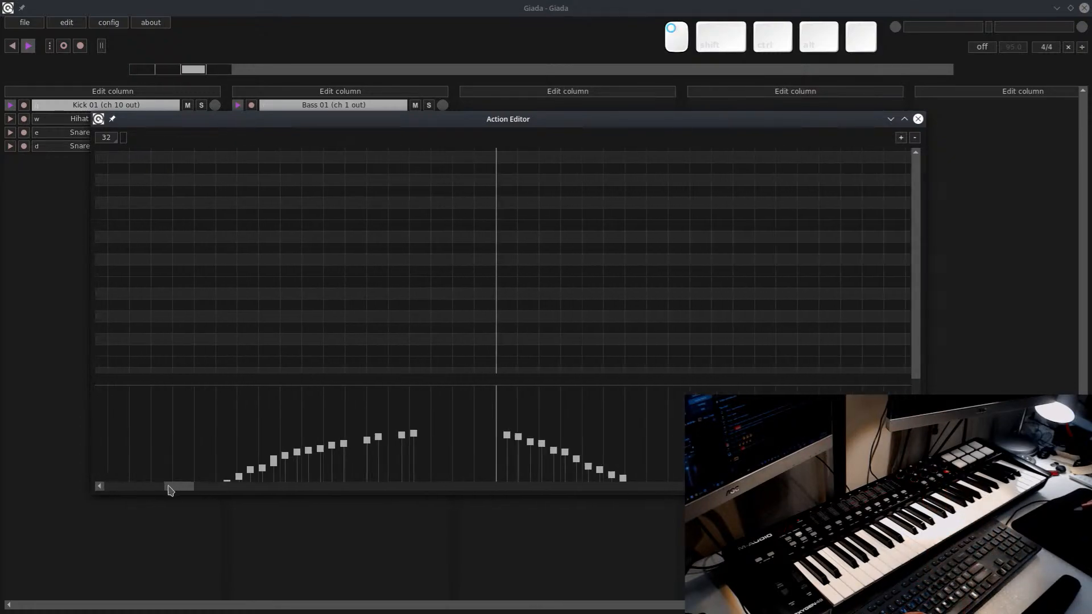
{"action": "scroll", "coordinate": [268, 446], "scroll_direction": "down", "scroll_amount": 2}
{"action": "left_click_drag", "start_coordinate": [288, 379], "coordinate": [313, 251]}
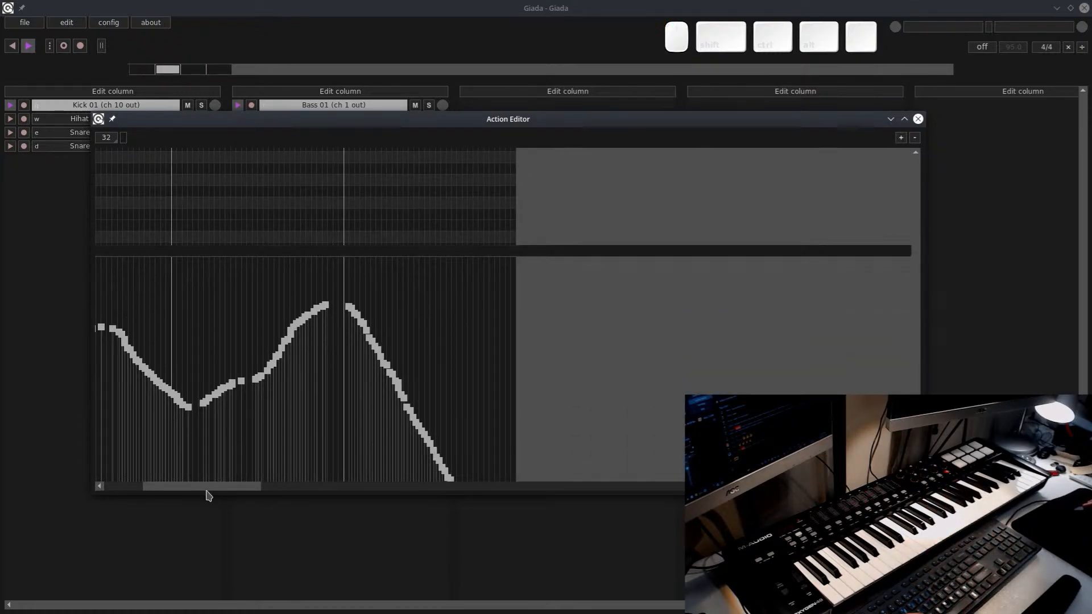
{"action": "left_click_drag", "start_coordinate": [206, 489], "coordinate": [117, 485]}
{"action": "scroll", "coordinate": [211, 428], "scroll_direction": "down", "scroll_amount": 1}
{"action": "scroll", "coordinate": [211, 428], "scroll_direction": "up", "scroll_amount": 1}
{"action": "scroll", "coordinate": [212, 429], "scroll_direction": "down", "scroll_amount": 1}
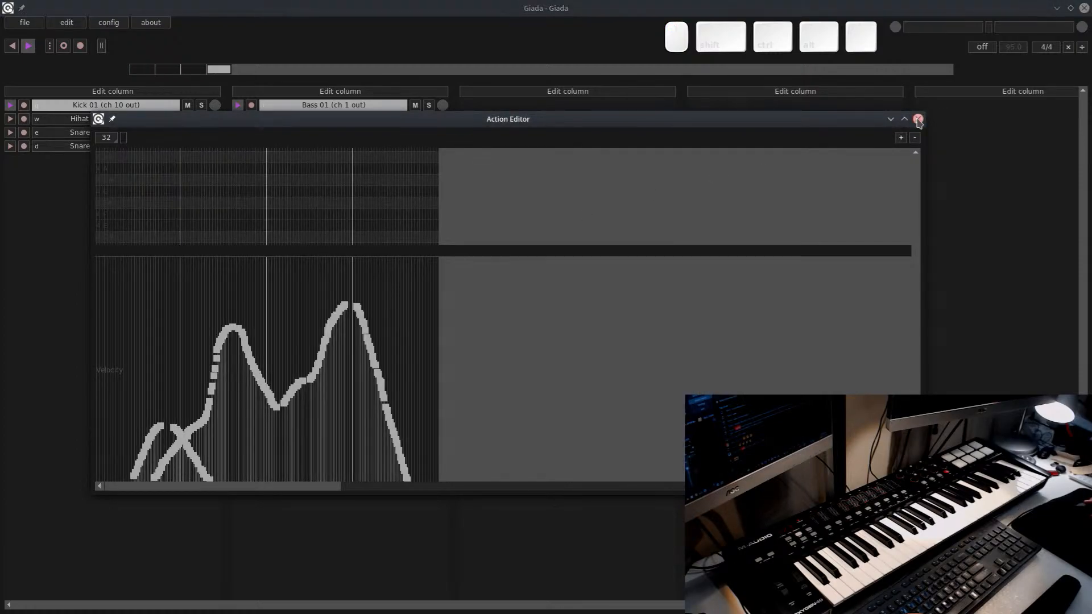
{"action": "left_click", "coordinate": [918, 118]}
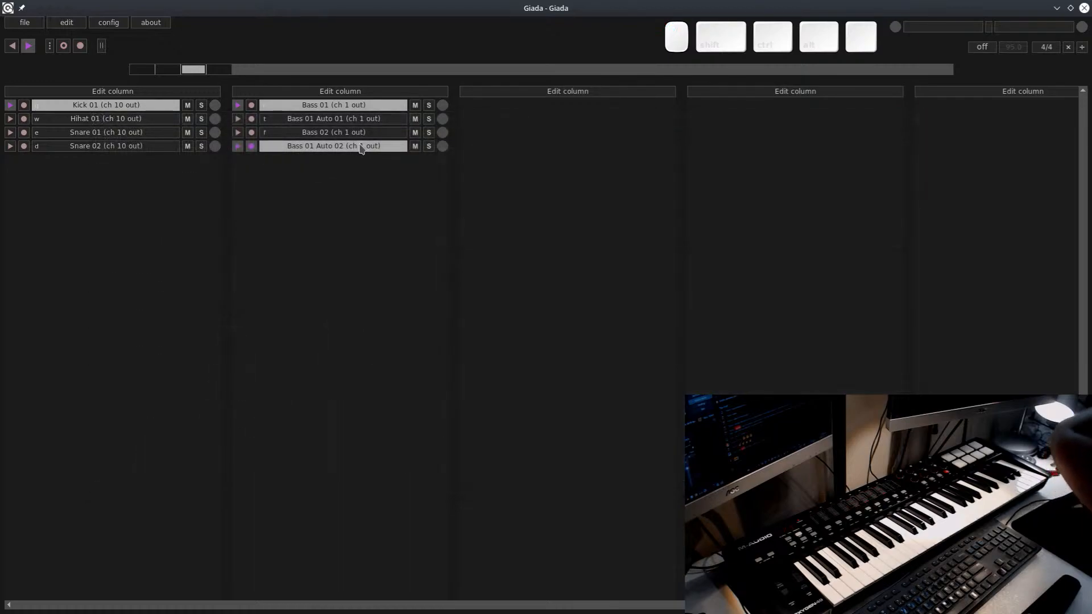
Clear the recorded actions from the Bass 01 Auto 02 channel
{"action": "right_click", "coordinate": [360, 146]}
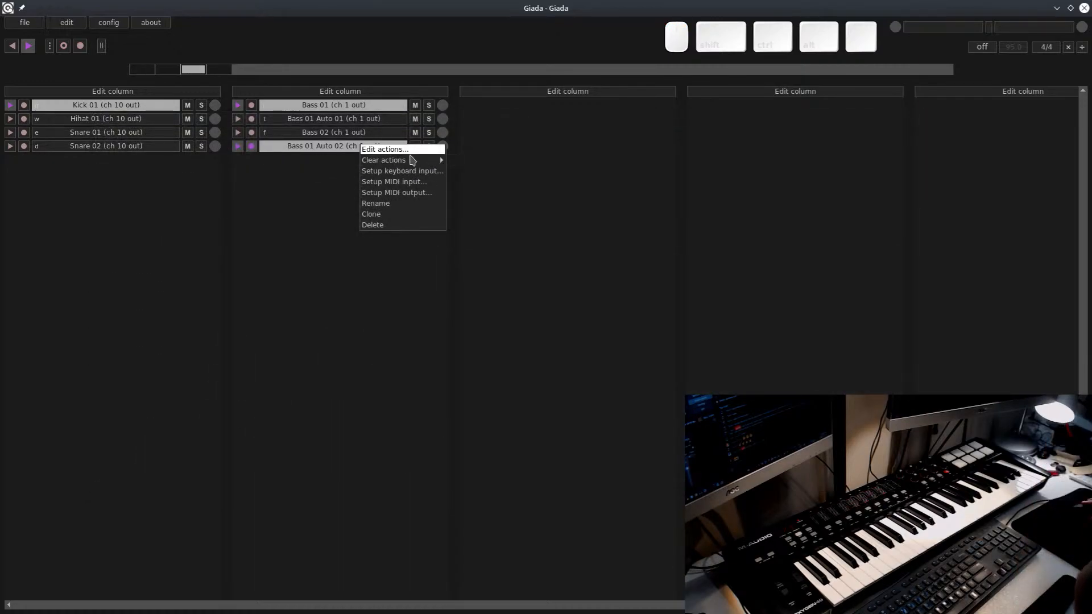
{"action": "left_click", "coordinate": [66, 177]}
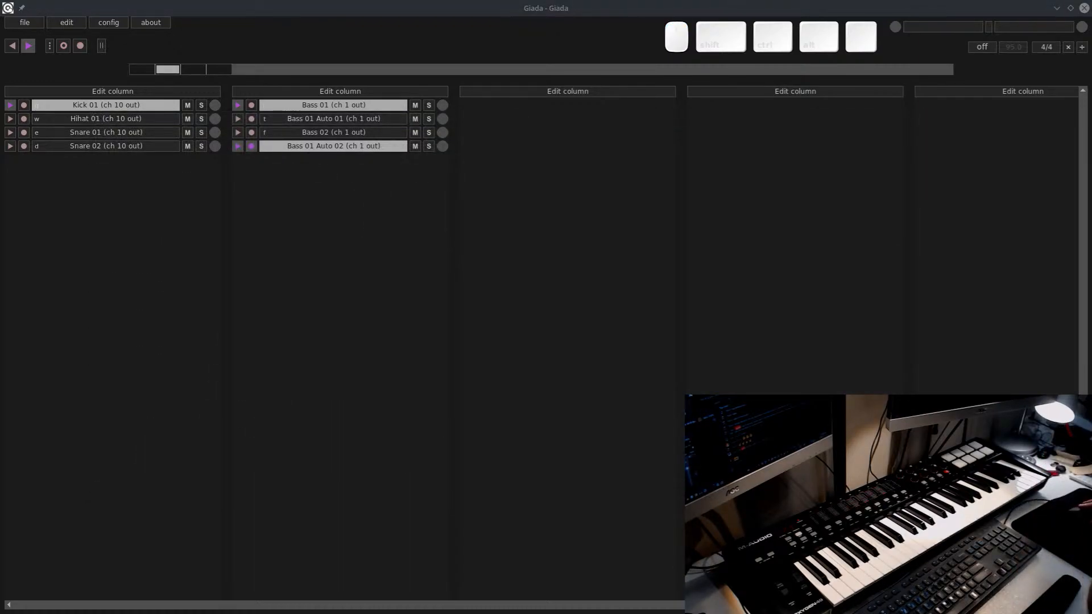
{"action": "right_click", "coordinate": [315, 148]}
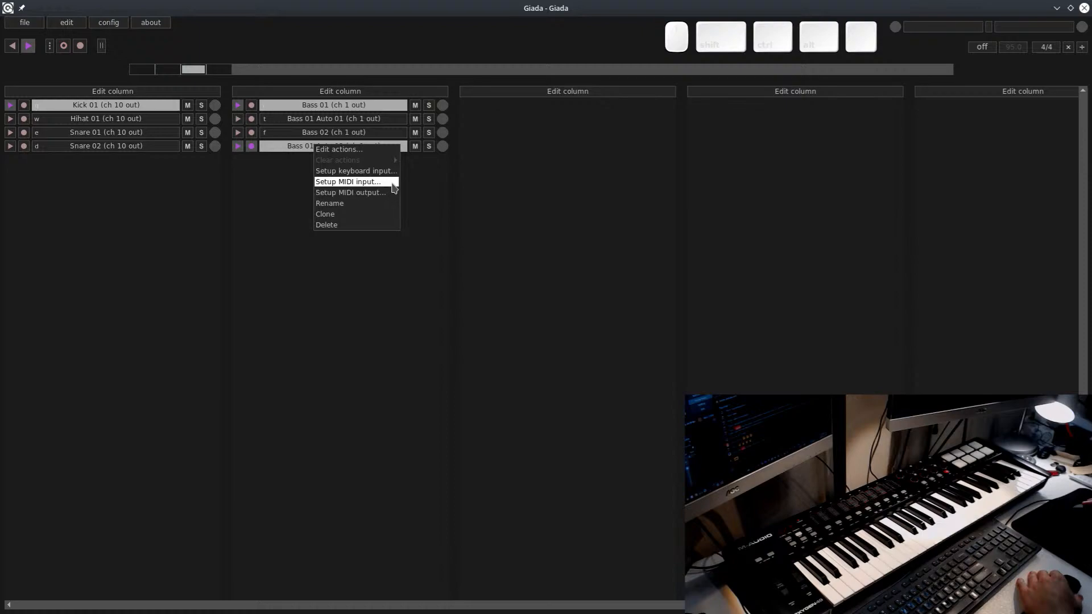
Record another pass of controller automation on the Bass 01 Auto 02 channel
{"action": "left_click", "coordinate": [280, 179]}
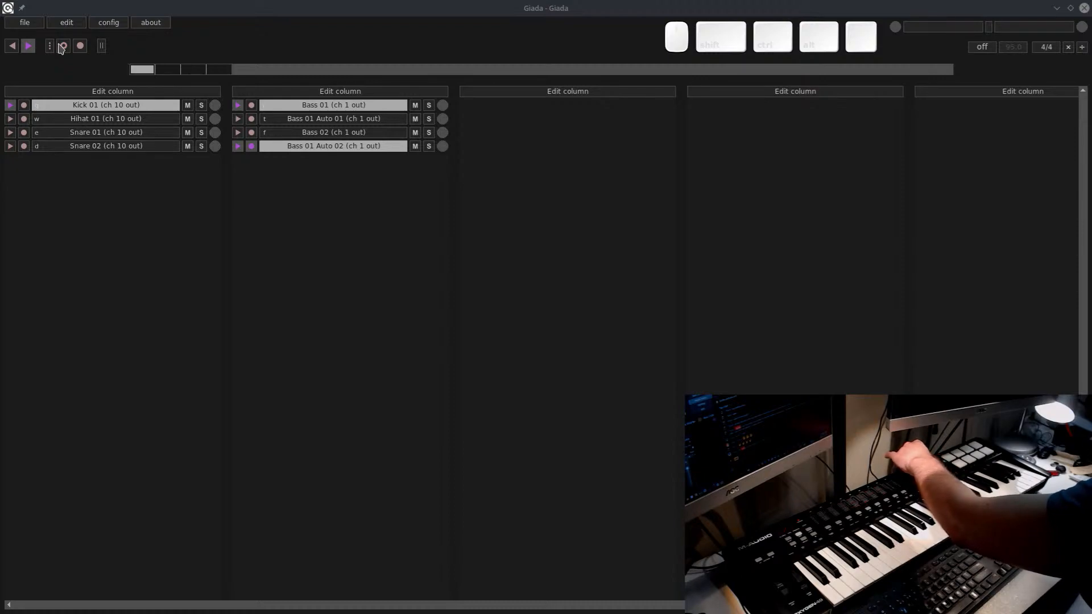
{"action": "left_click", "coordinate": [64, 47]}
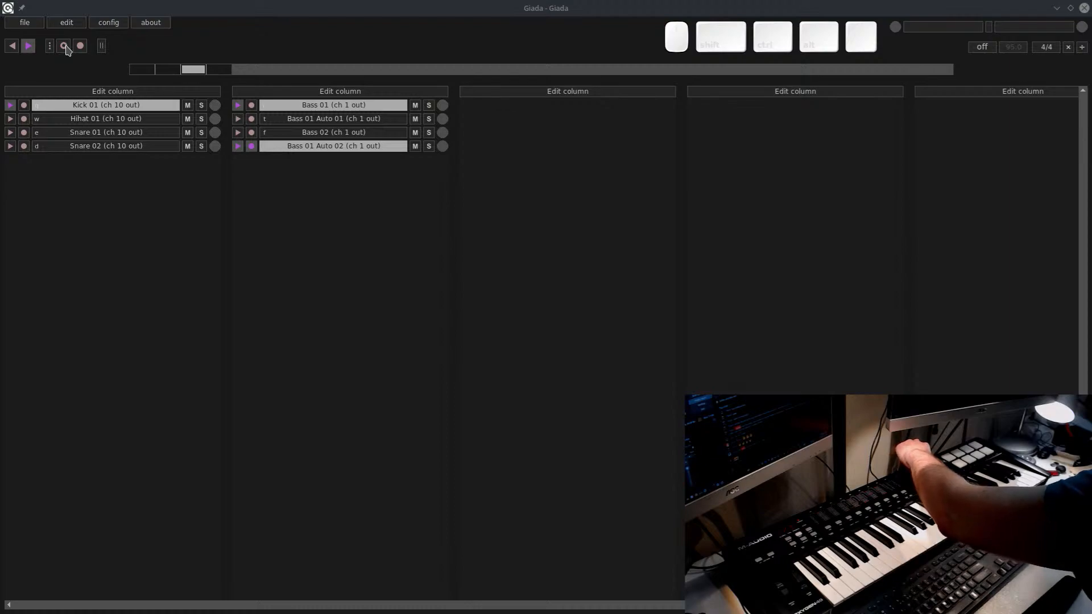
{"action": "left_click", "coordinate": [64, 47]}
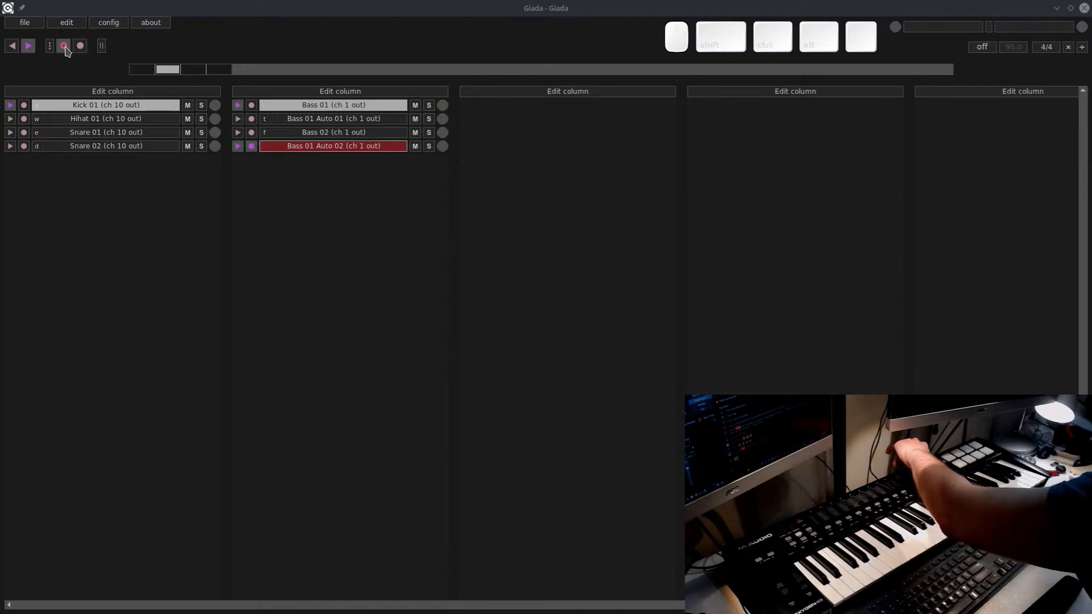
{"action": "left_click", "coordinate": [64, 47]}
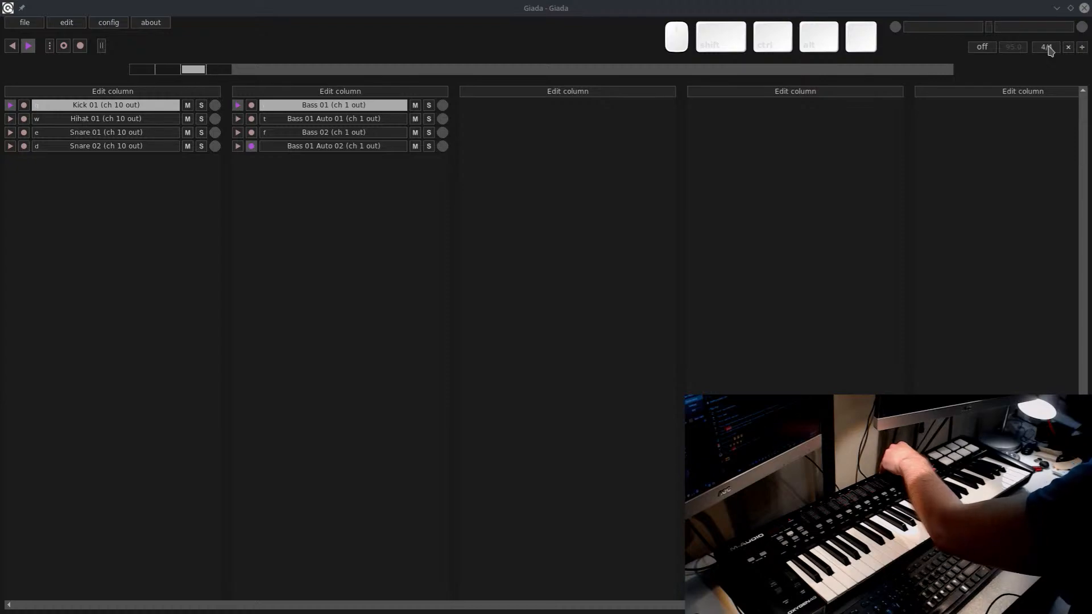
Review the quantizer's division options while leaving it off, and check the beats and bars settings of the loop
{"action": "left_click", "coordinate": [982, 49]}
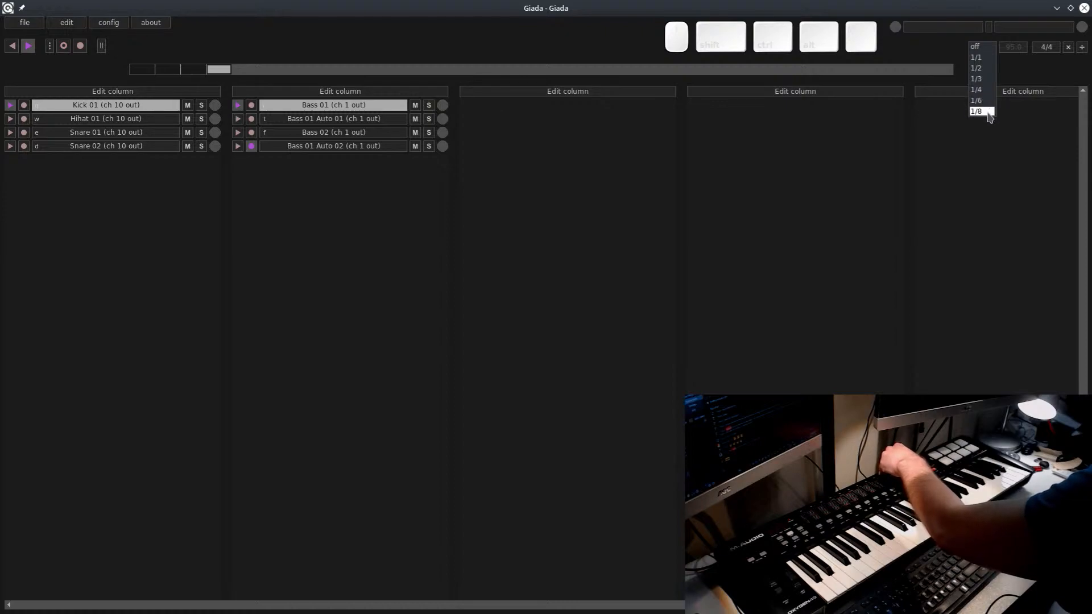
{"action": "left_click", "coordinate": [977, 49]}
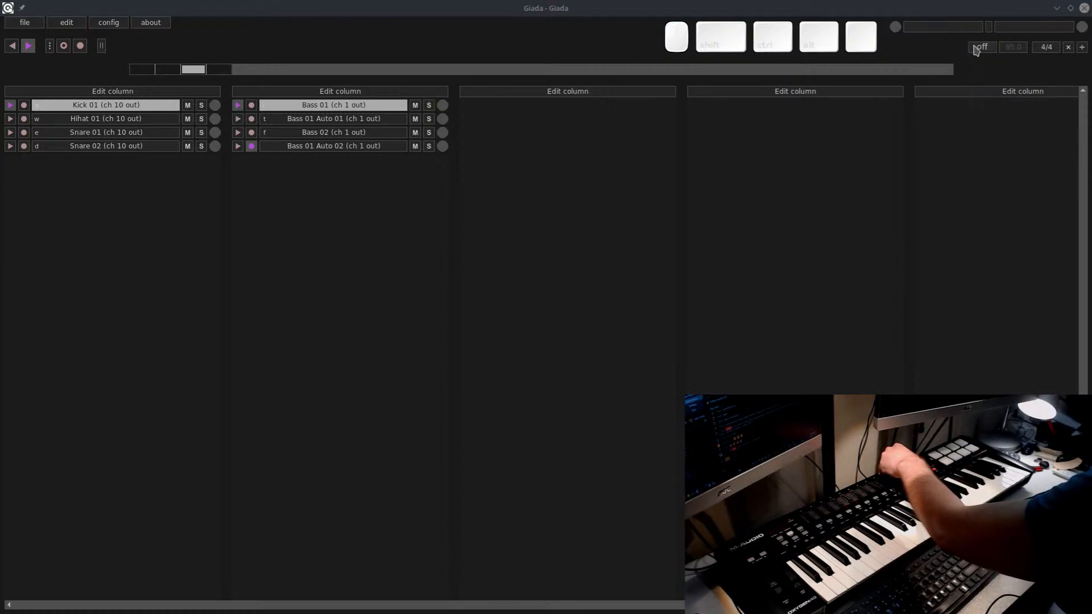
{"action": "left_click", "coordinate": [976, 49]}
{"action": "left_click", "coordinate": [950, 49]}
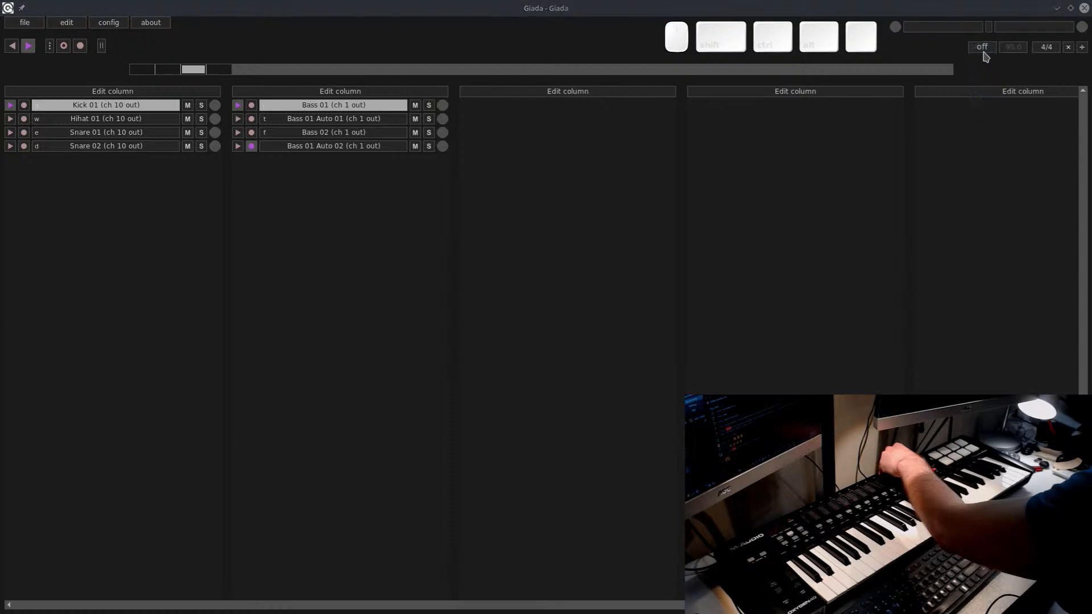
{"action": "left_click", "coordinate": [984, 50]}
{"action": "left_click", "coordinate": [982, 49]}
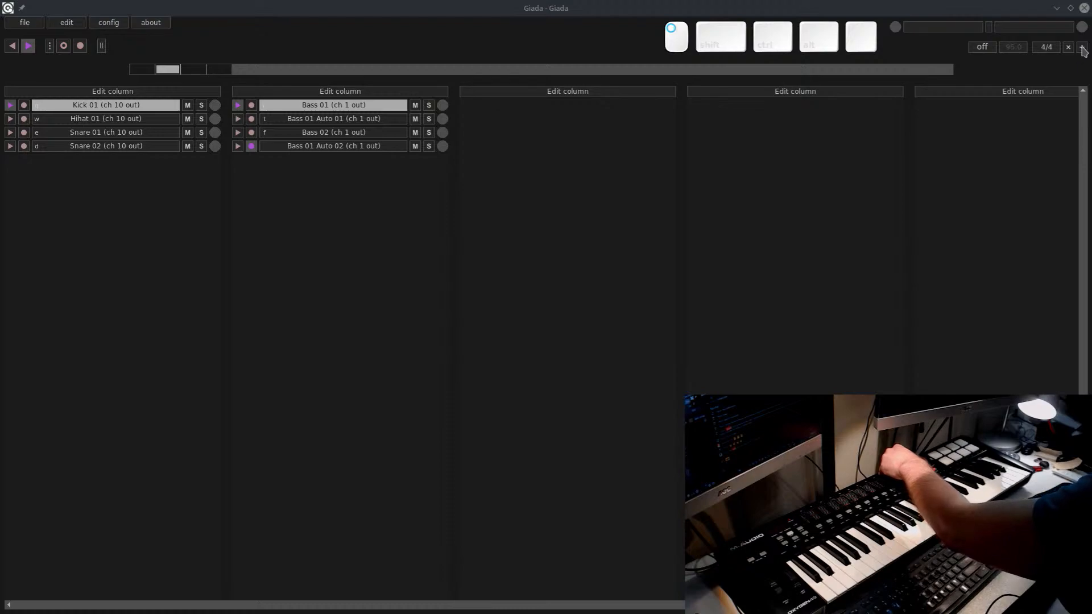
{"action": "left_click_drag", "start_coordinate": [0, 228], "coordinate": [782, 201]}
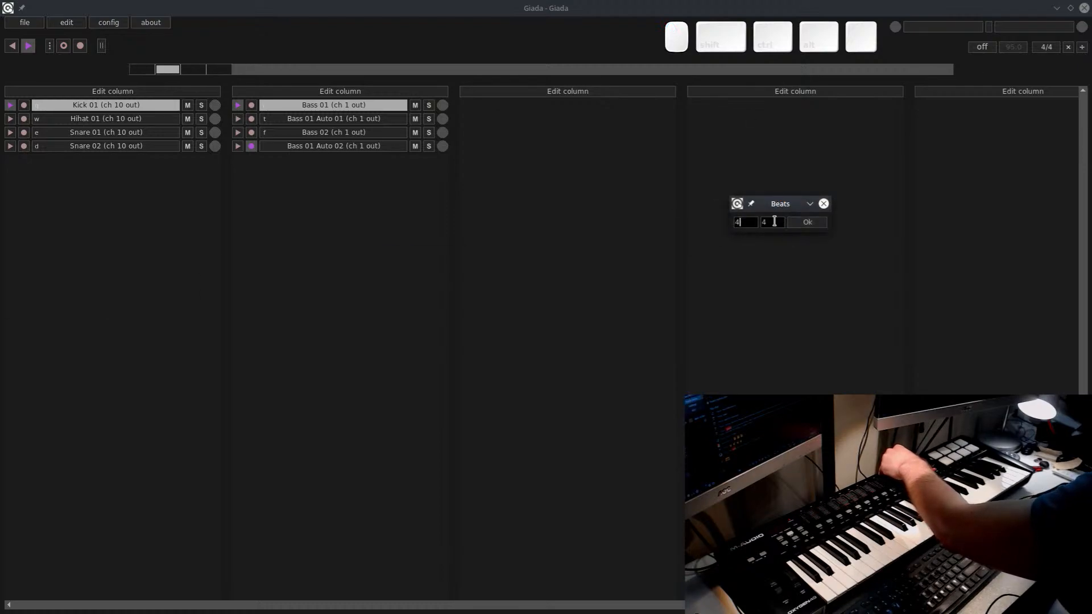
{"action": "left_click", "coordinate": [824, 204]}
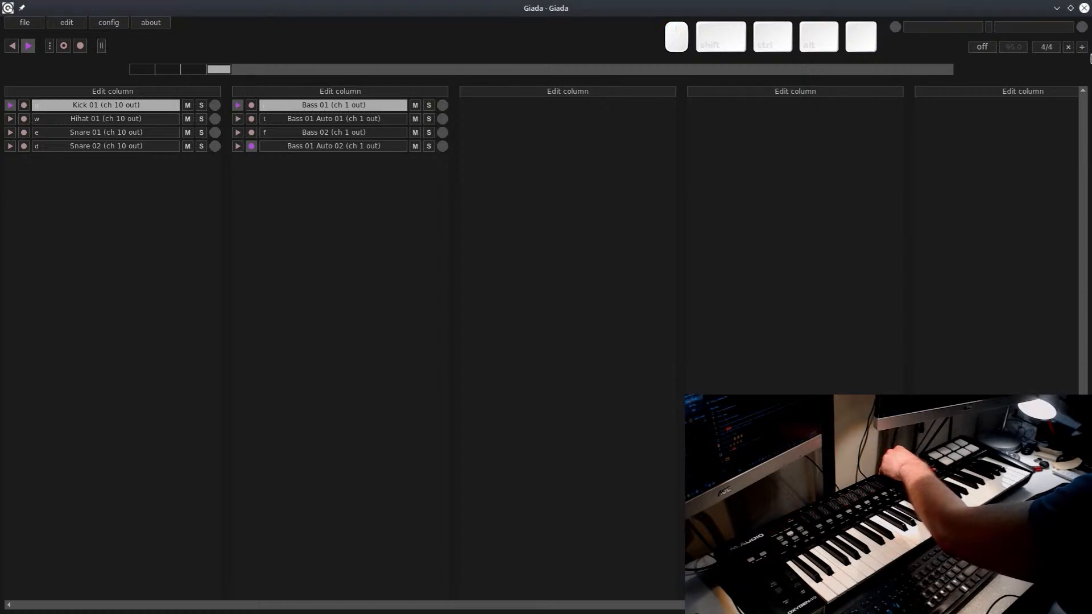
Halve the loop to 2 beats and double it repeatedly up to 16 beats
{"action": "left_click", "coordinate": [1082, 48]}
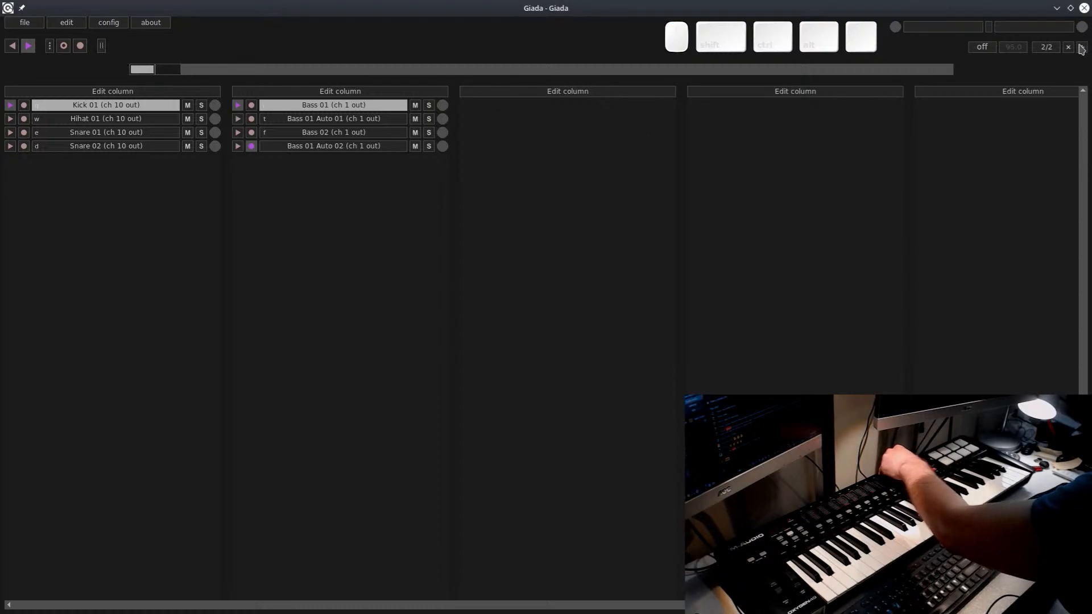
{"action": "left_click", "coordinate": [1070, 48]}
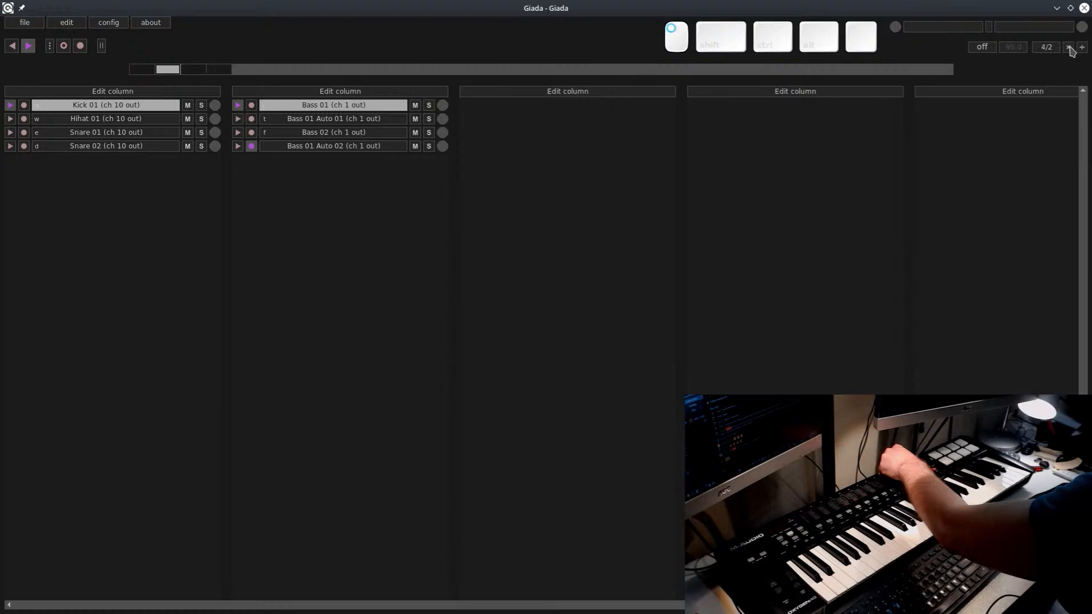
{"action": "left_click", "coordinate": [1070, 47]}
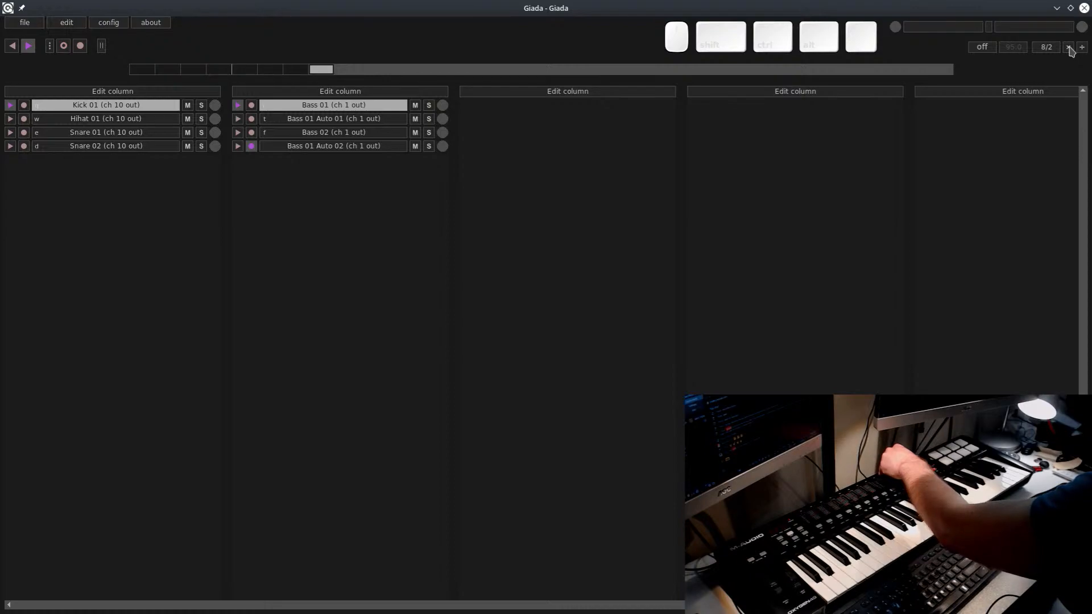
{"action": "left_click", "coordinate": [1070, 47]}
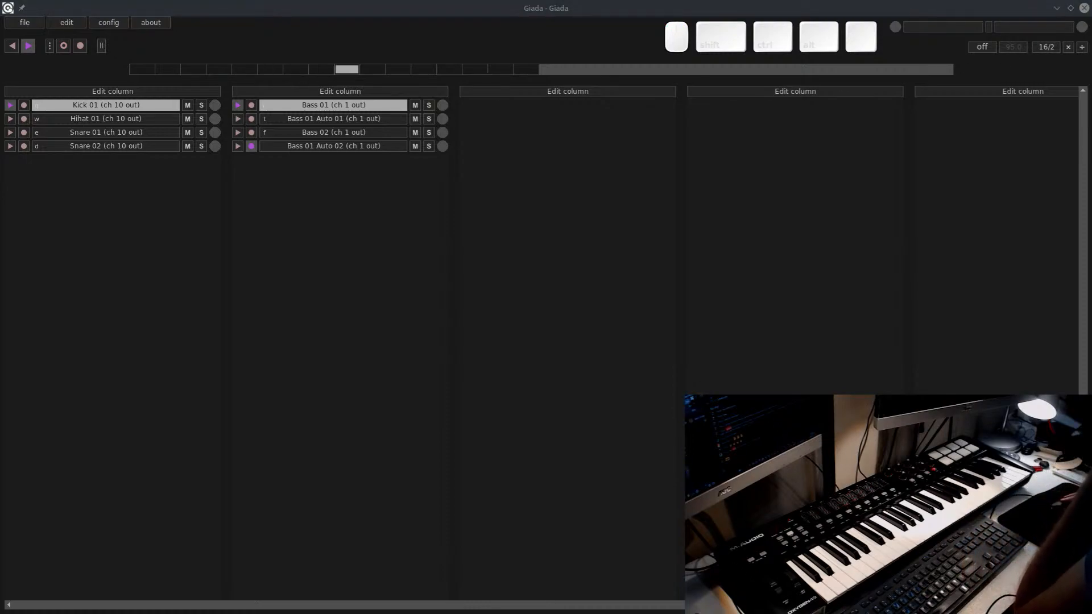
Set the 16-beat loop to 4 bars
{"action": "left_click", "coordinate": [1047, 47]}
{"action": "left_click", "coordinate": [755, 255]}
{"action": "key", "text": "BackSpace"}
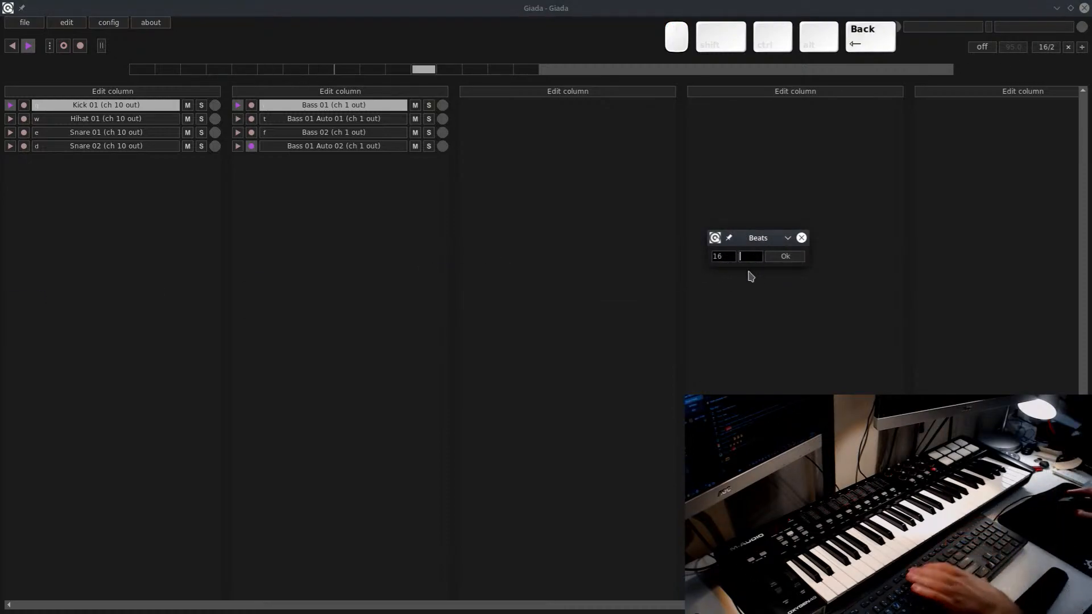
{"action": "type", "text": "4"}
{"action": "left_click", "coordinate": [790, 256]}
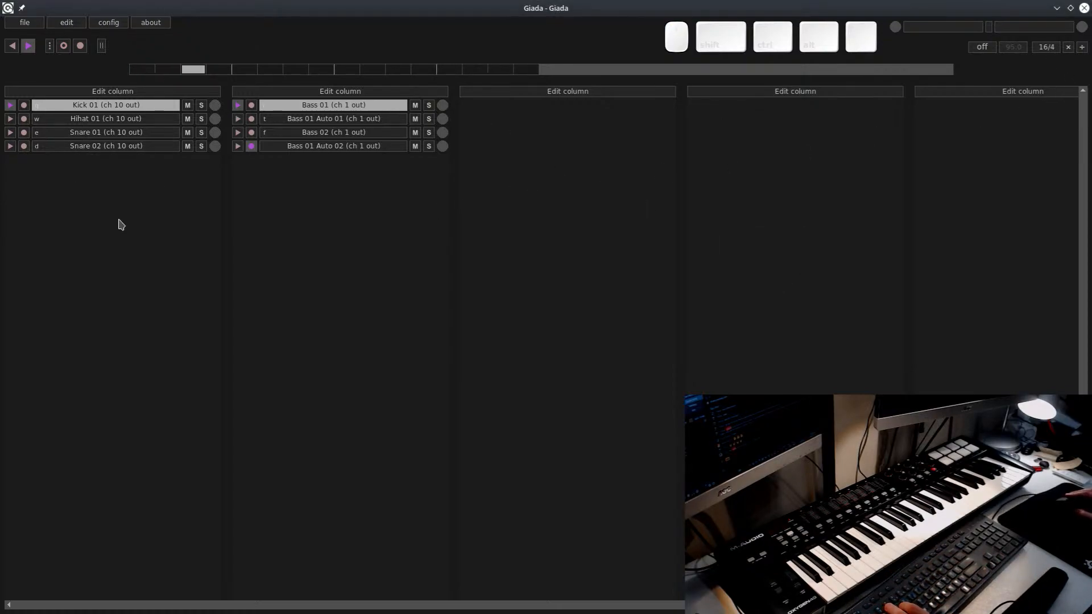
Examine the Kick 01 actions over the 16-beat loop in the Action Editor, with the piano roll enlarged
{"action": "right_click", "coordinate": [151, 105]}
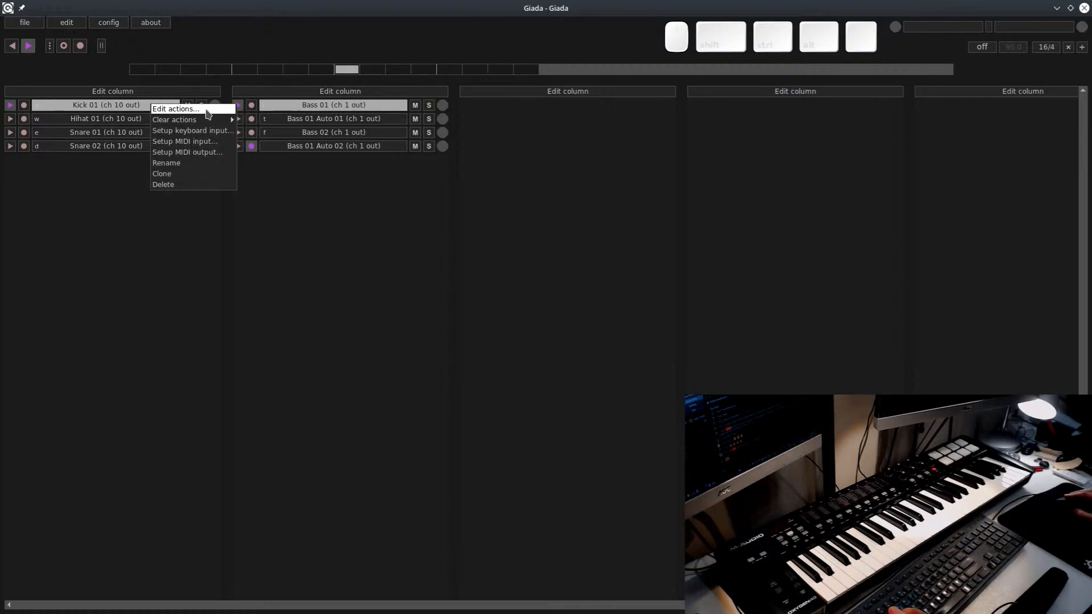
{"action": "left_click", "coordinate": [215, 110]}
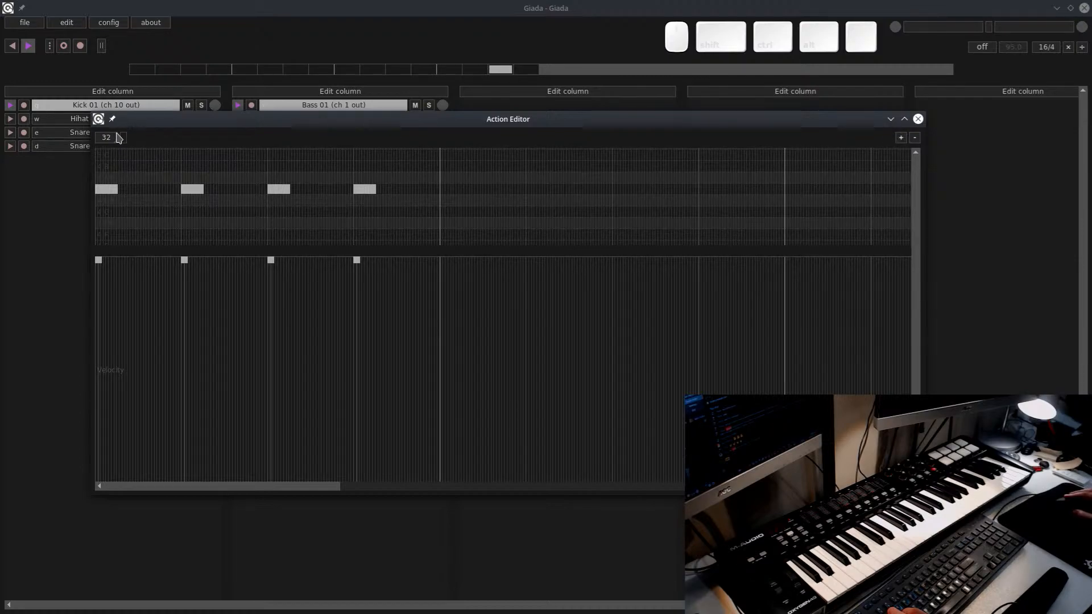
{"action": "left_click", "coordinate": [460, 179]}
{"action": "right_click", "coordinate": [462, 180]}
{"action": "left_click", "coordinate": [438, 143]}
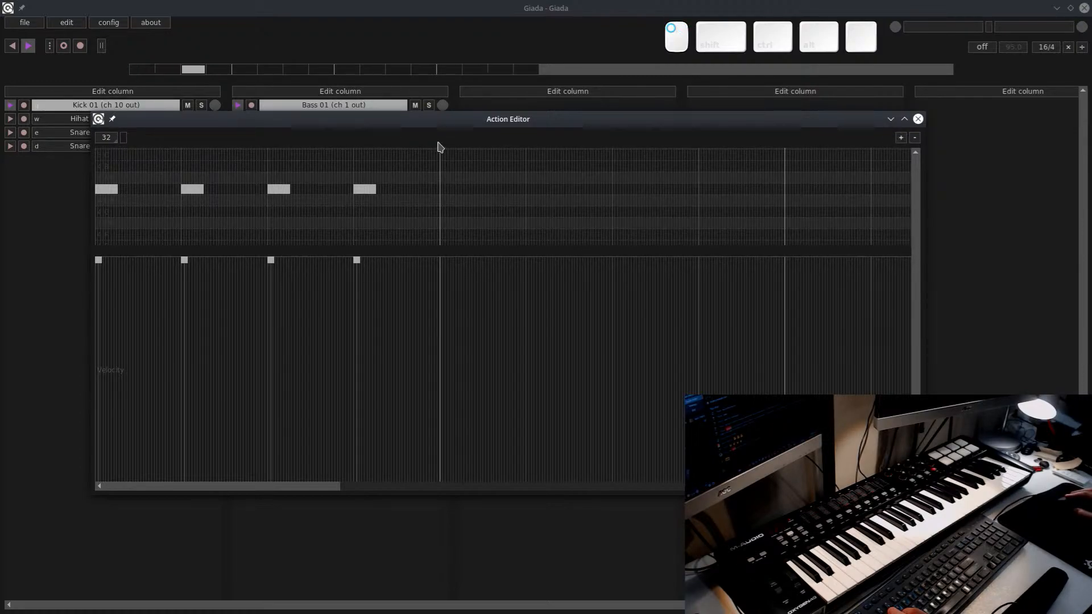
{"action": "left_click_drag", "start_coordinate": [441, 250], "coordinate": [442, 321]}
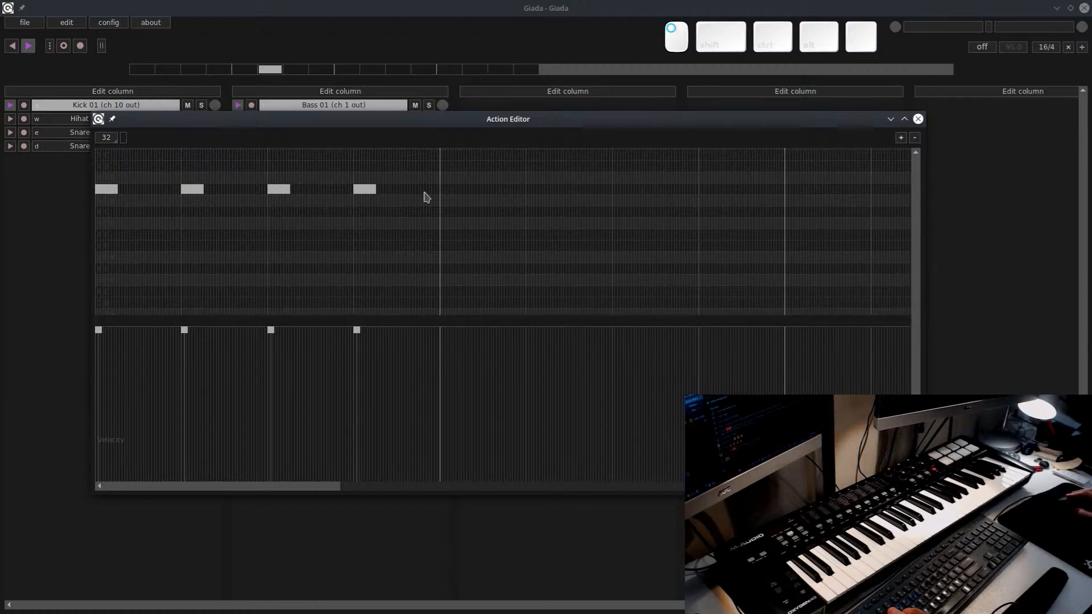
{"action": "left_click", "coordinate": [918, 118]}
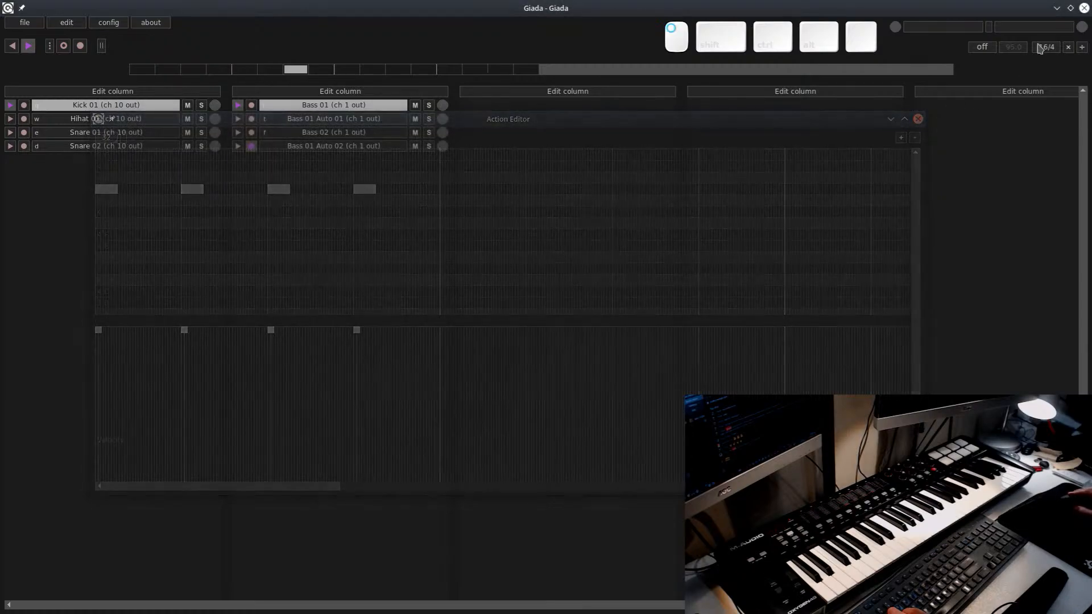
Halve the loop twice, down to 4 beats in 4 bars
{"action": "left_click", "coordinate": [1081, 47]}
{"action": "left_click", "coordinate": [1081, 47]}
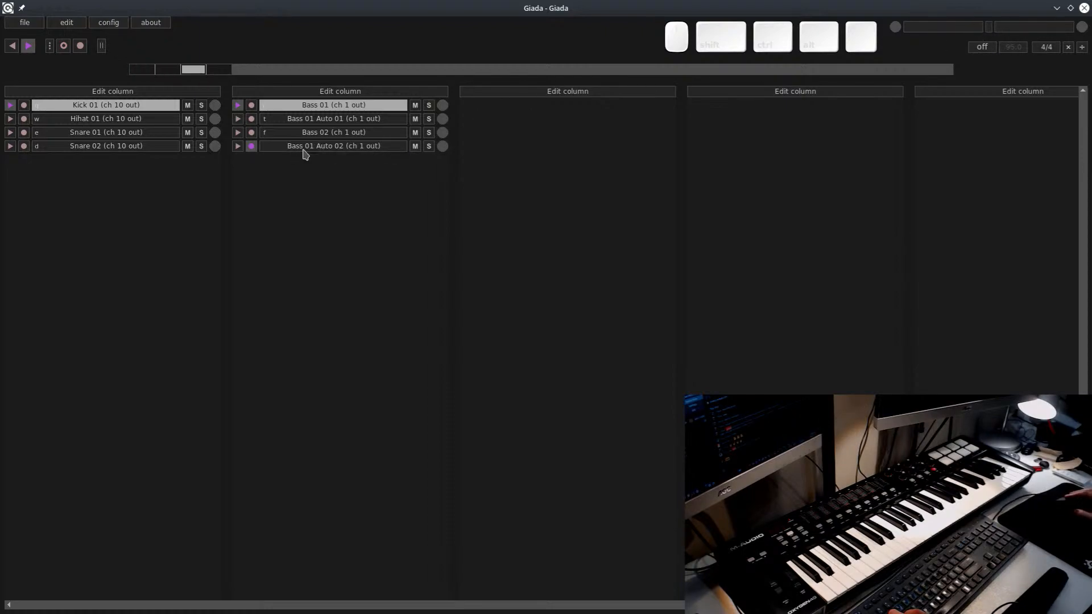
Add a sample channel to the third column and view its channel options
{"action": "left_click", "coordinate": [533, 96]}
{"action": "left_click", "coordinate": [581, 98]}
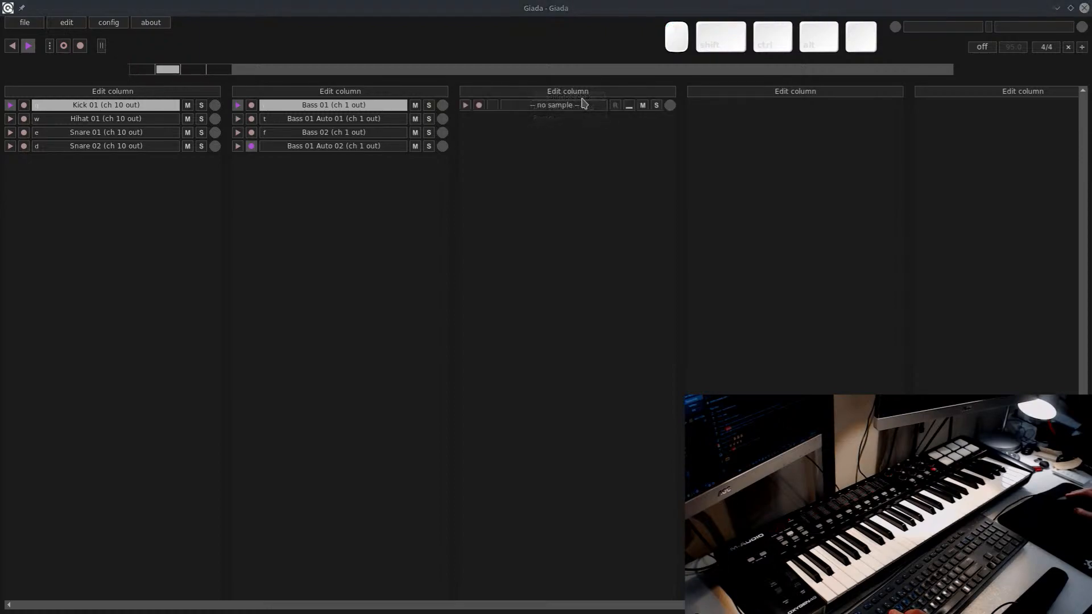
{"action": "left_click", "coordinate": [570, 108]}
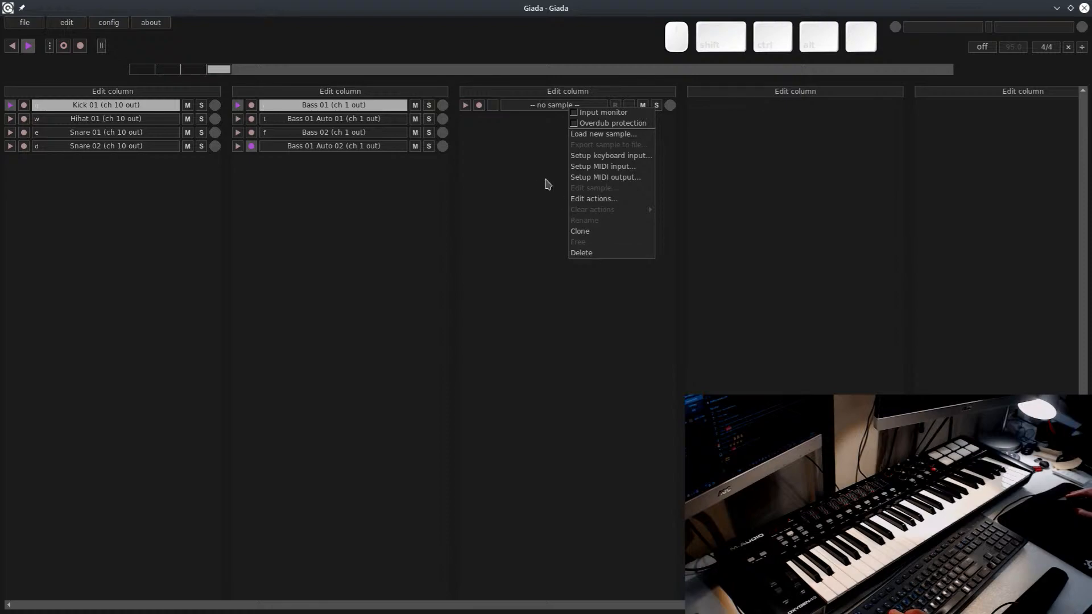
{"action": "left_click", "coordinate": [486, 109]}
{"action": "left_click", "coordinate": [479, 107]}
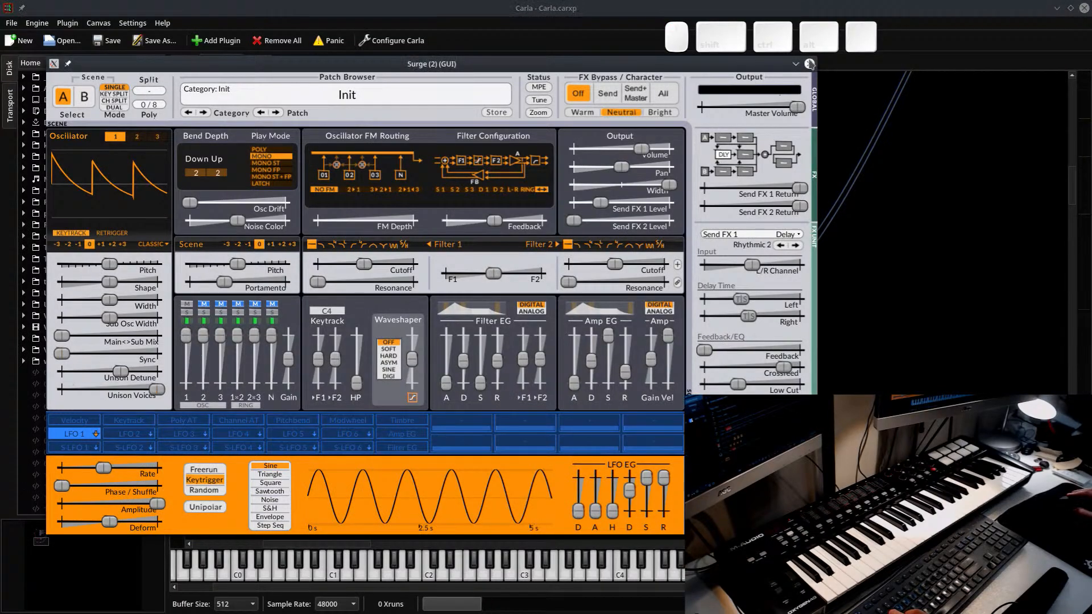
Switch to Carla, close the Surge (2) plugin window and save the Carla.carxp project
{"action": "left_click", "coordinate": [809, 65]}
{"action": "left_click_drag", "start_coordinate": [416, 307], "coordinate": [410, 268]}
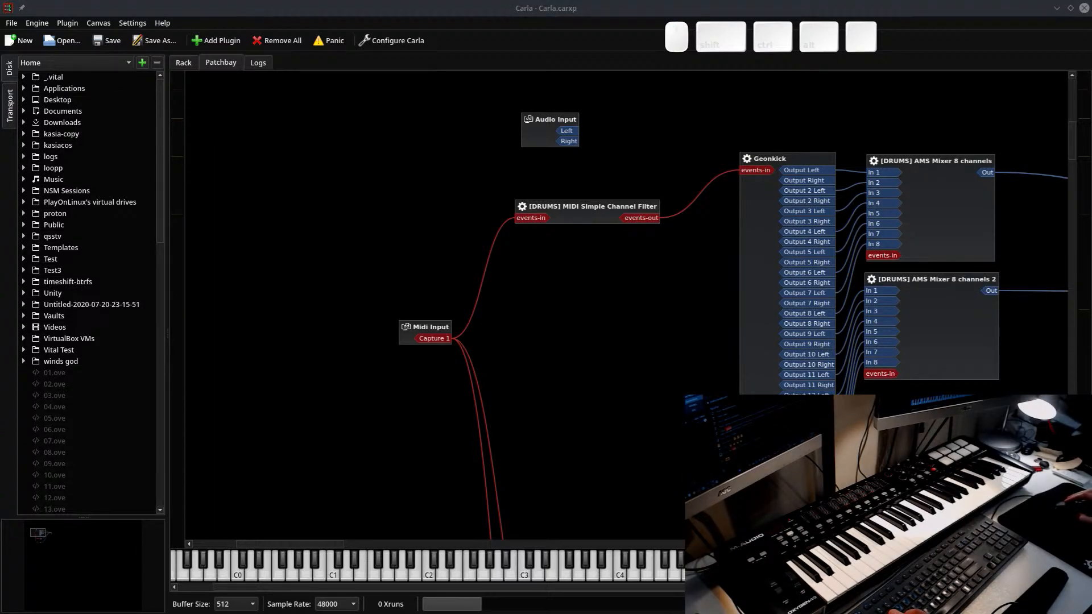
{"action": "key", "text": "ctrl+s"}
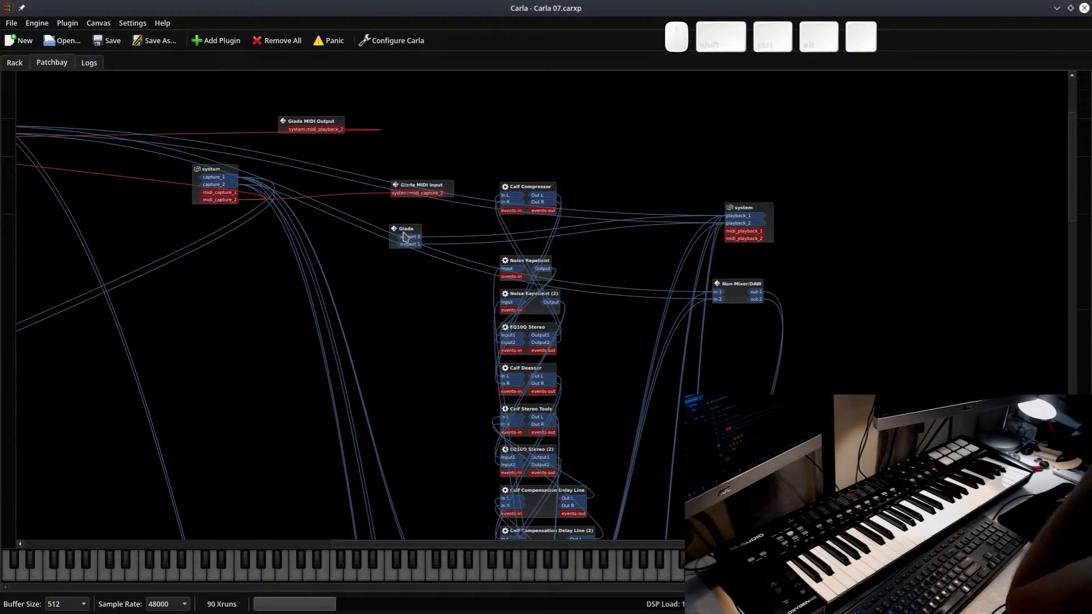
In the Carla 07.carxp patchbay, move the Giada node above Calf Compressor and connect its two outputs to Non-Mixer/DAW
{"action": "left_click_drag", "start_coordinate": [405, 229], "coordinate": [720, 291]}
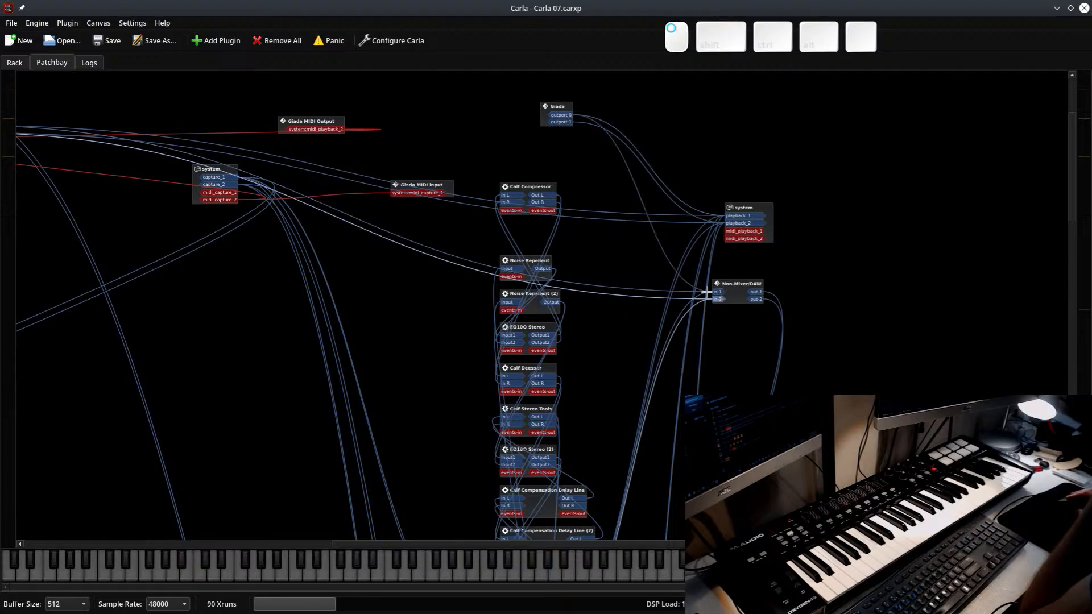
Move the Non-Mixer/MASTER node sideways out of the column it shares with the OBS Audio nodes
{"action": "left_click_drag", "start_coordinate": [190, 323], "coordinate": [334, 135]}
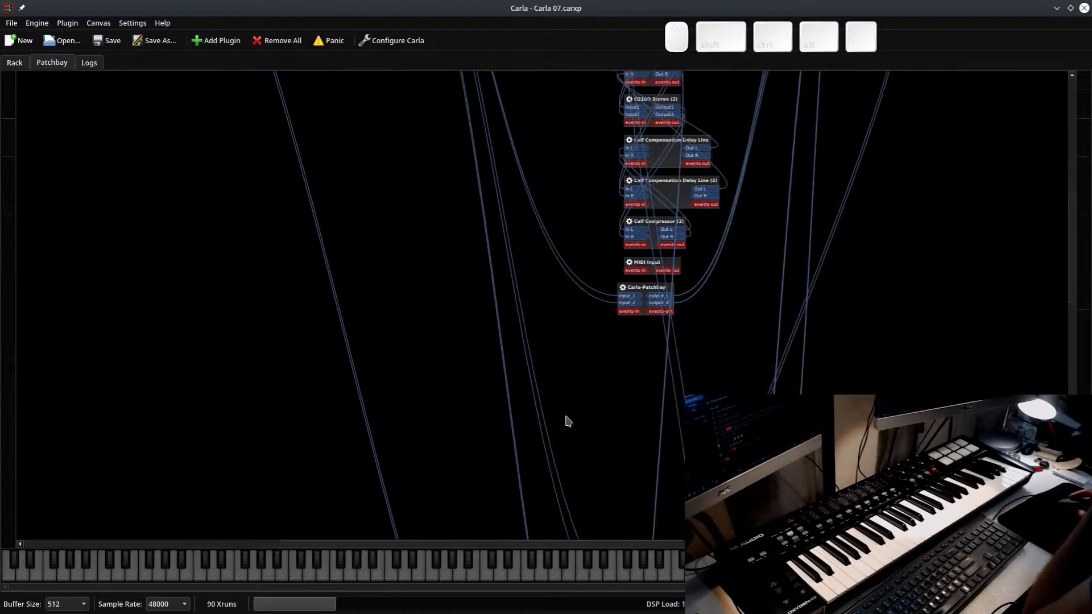
{"action": "left_click_drag", "start_coordinate": [565, 419], "coordinate": [427, 185]}
{"action": "left_click_drag", "start_coordinate": [615, 470], "coordinate": [592, 214]}
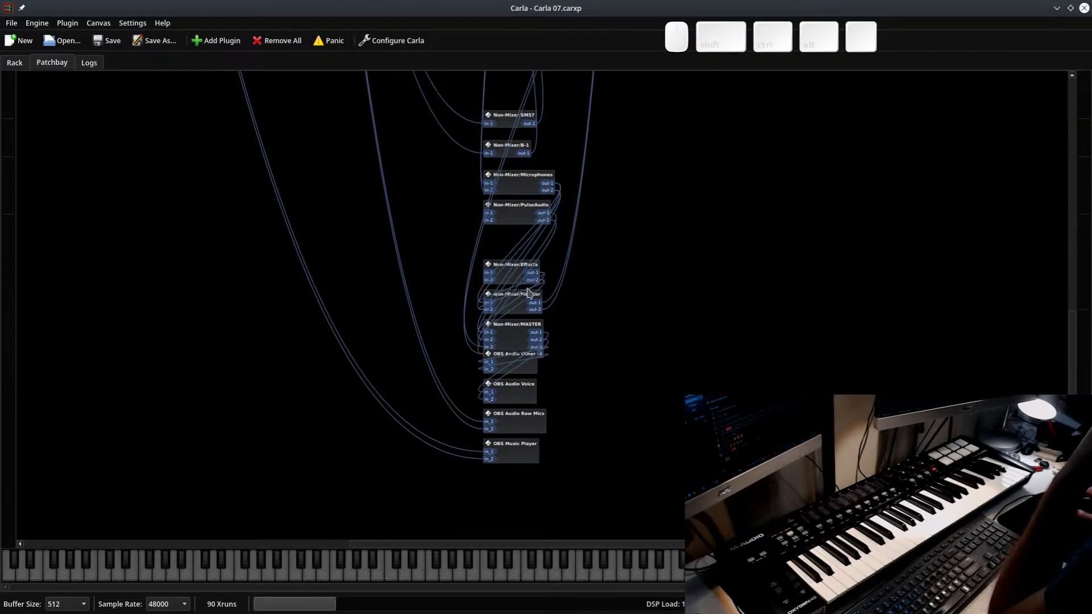
{"action": "left_click_drag", "start_coordinate": [515, 324], "coordinate": [458, 320]}
Nudge the Calf Compressor node slightly down in the patchbay, away from the Giada node
{"action": "left_click_drag", "start_coordinate": [573, 472], "coordinate": [609, 539]}
{"action": "left_click_drag", "start_coordinate": [616, 191], "coordinate": [639, 495]}
{"action": "left_click_drag", "start_coordinate": [607, 326], "coordinate": [580, 613]}
{"action": "left_click_drag", "start_coordinate": [575, 249], "coordinate": [592, 476]}
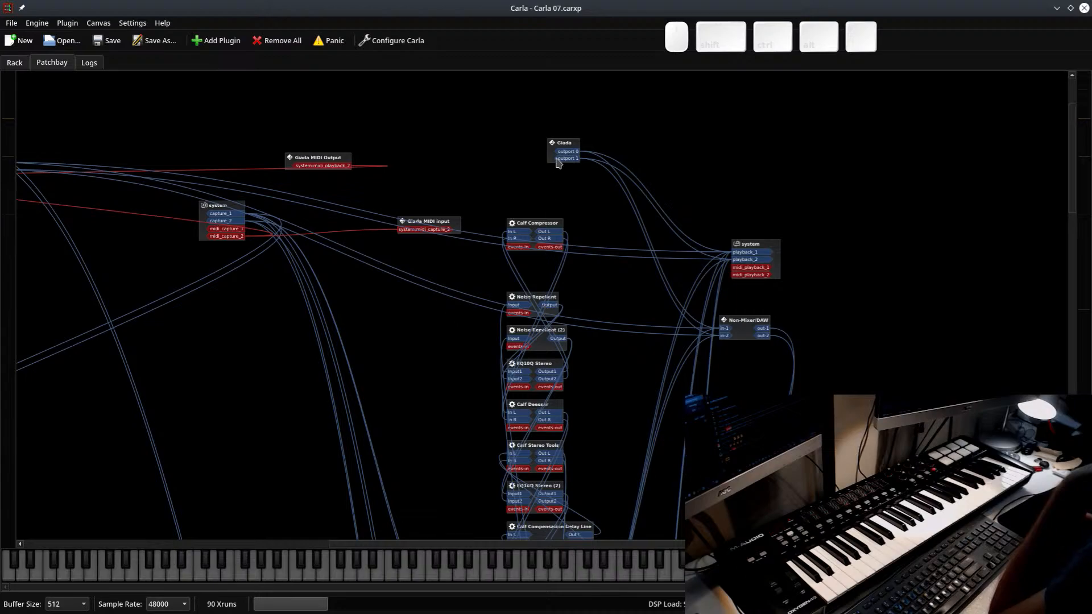
{"action": "mouse_move", "coordinate": [540, 222]}
{"action": "left_mouse_down"}
{"action": "mouse_move", "coordinate": [538, 207]}
{"action": "mouse_move", "coordinate": [539, 232]}
{"action": "left_mouse_up"}
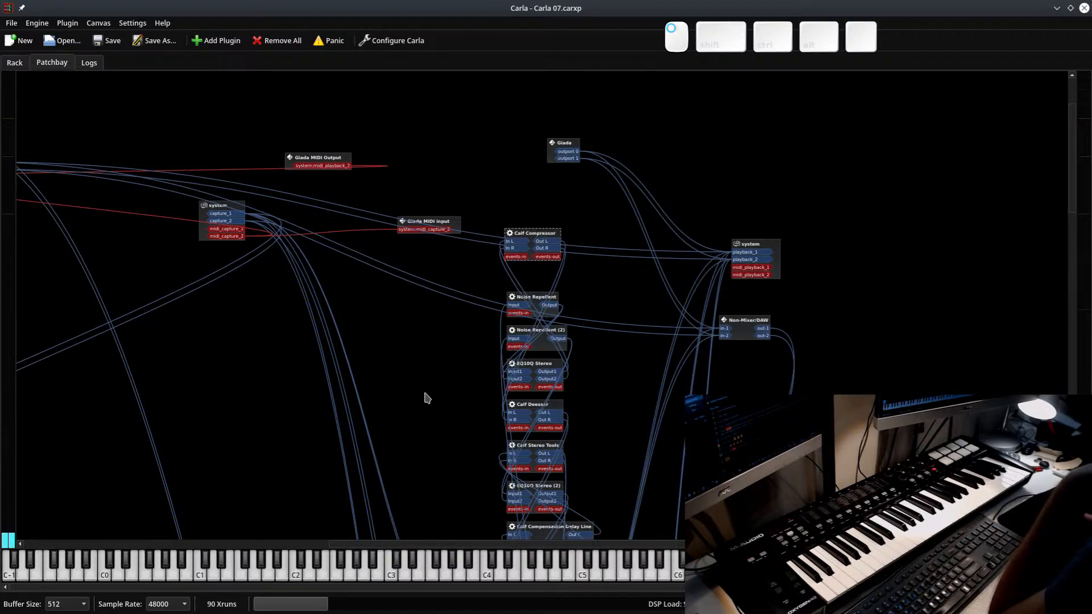
Examine the audio routing from Giada through the effect chain and Non-Mixer strips to the OBS inputs, including the whole patchbay
{"action": "left_click_drag", "start_coordinate": [424, 478], "coordinate": [466, 209]}
{"action": "mouse_move", "coordinate": [596, 339]}
{"action": "left_mouse_down"}
{"action": "mouse_move", "coordinate": [610, 342]}
{"action": "mouse_move", "coordinate": [590, 342]}
{"action": "left_mouse_up"}
{"action": "left_click", "coordinate": [597, 251]}
{"action": "mouse_move", "coordinate": [594, 264]}
{"action": "left_mouse_down"}
{"action": "mouse_move", "coordinate": [660, 261]}
{"action": "mouse_move", "coordinate": [584, 265]}
{"action": "left_mouse_up"}
{"action": "left_click_drag", "start_coordinate": [611, 512], "coordinate": [605, 191]}
{"action": "left_click_drag", "start_coordinate": [671, 492], "coordinate": [694, 276]}
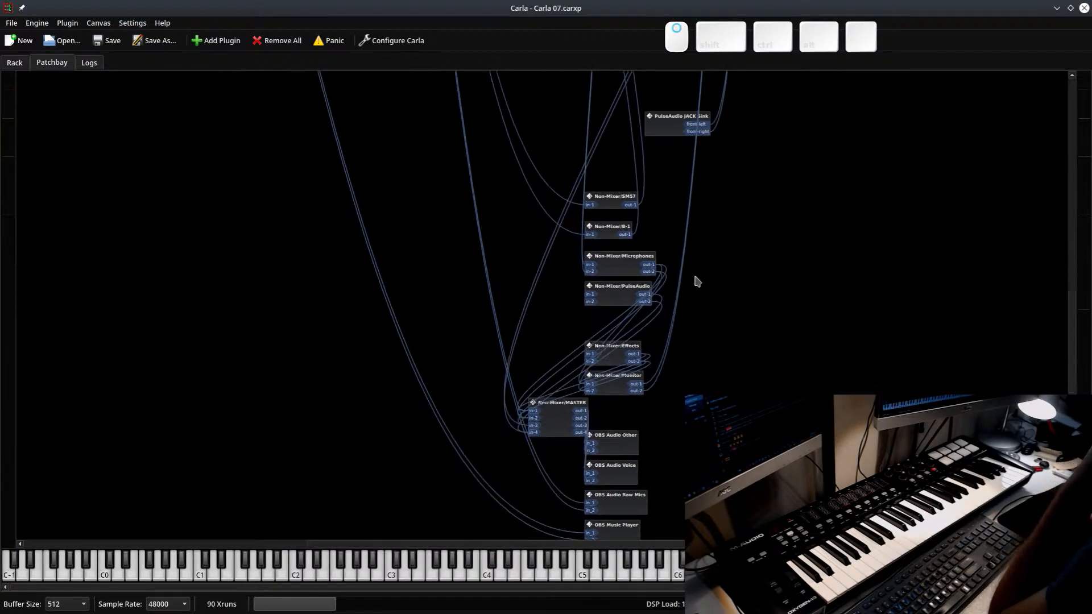
{"action": "left_click_drag", "start_coordinate": [686, 447], "coordinate": [654, 264]}
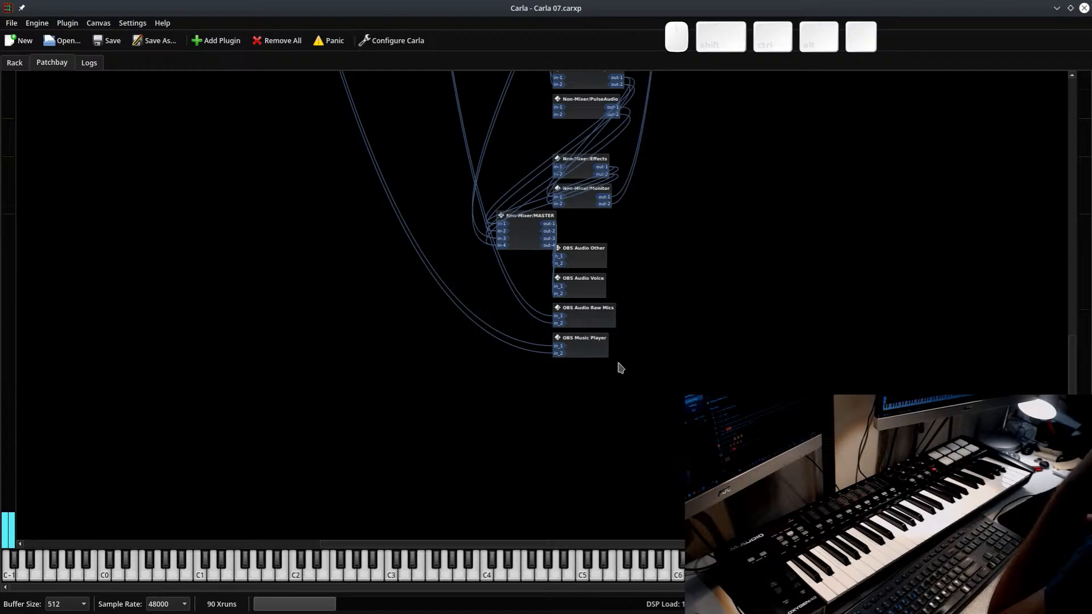
{"action": "scroll", "coordinate": [648, 391], "scroll_direction": "down", "scroll_amount": 5}
{"action": "scroll", "coordinate": [648, 390], "scroll_direction": "up", "scroll_amount": 4}
{"action": "scroll", "coordinate": [647, 390], "scroll_direction": "up", "scroll_amount": 5}
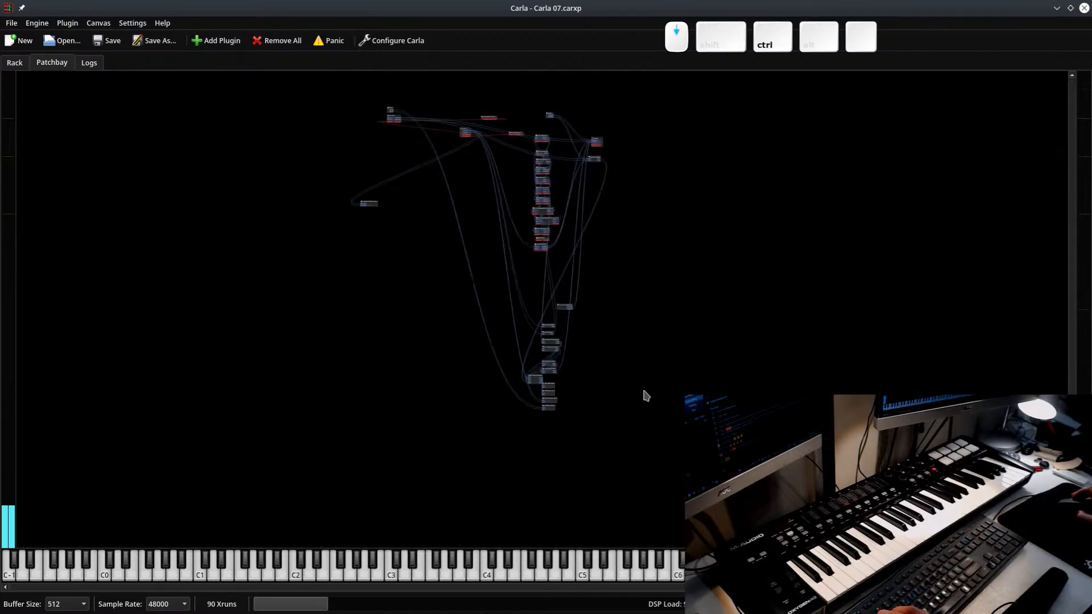
Examine the Carla patchbay routing from the system capture ports through the effects column down to the Carla-Patchbay node
{"action": "scroll", "coordinate": [311, 185], "scroll_direction": "down", "scroll_amount": 6}
{"action": "scroll", "coordinate": [424, 402], "scroll_direction": "up", "scroll_amount": 4}
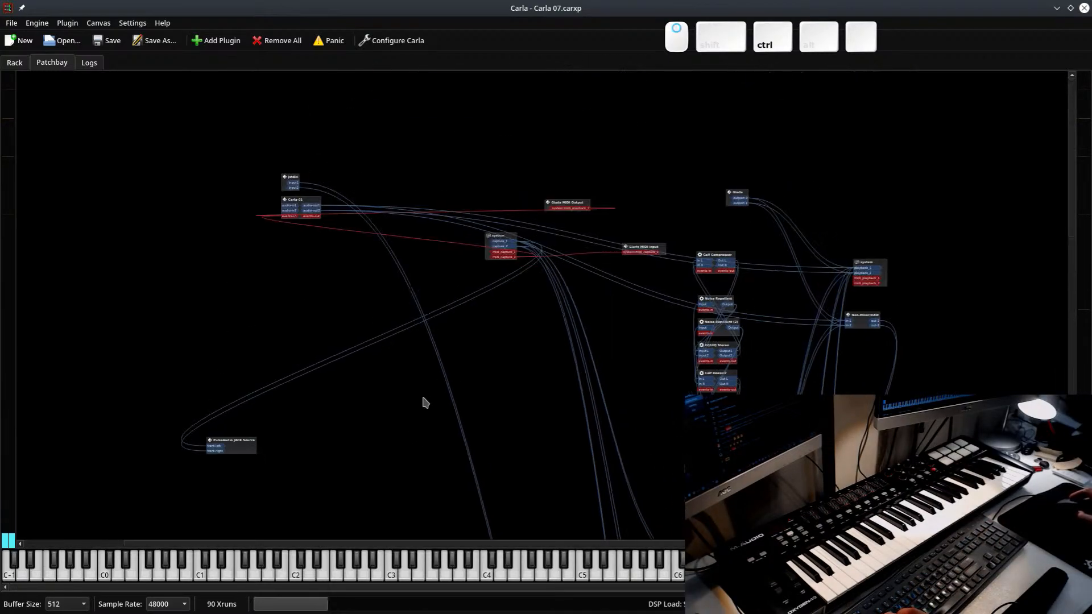
{"action": "scroll", "coordinate": [402, 275], "scroll_direction": "down", "scroll_amount": 2}
{"action": "scroll", "coordinate": [446, 356], "scroll_direction": "up", "scroll_amount": 3}
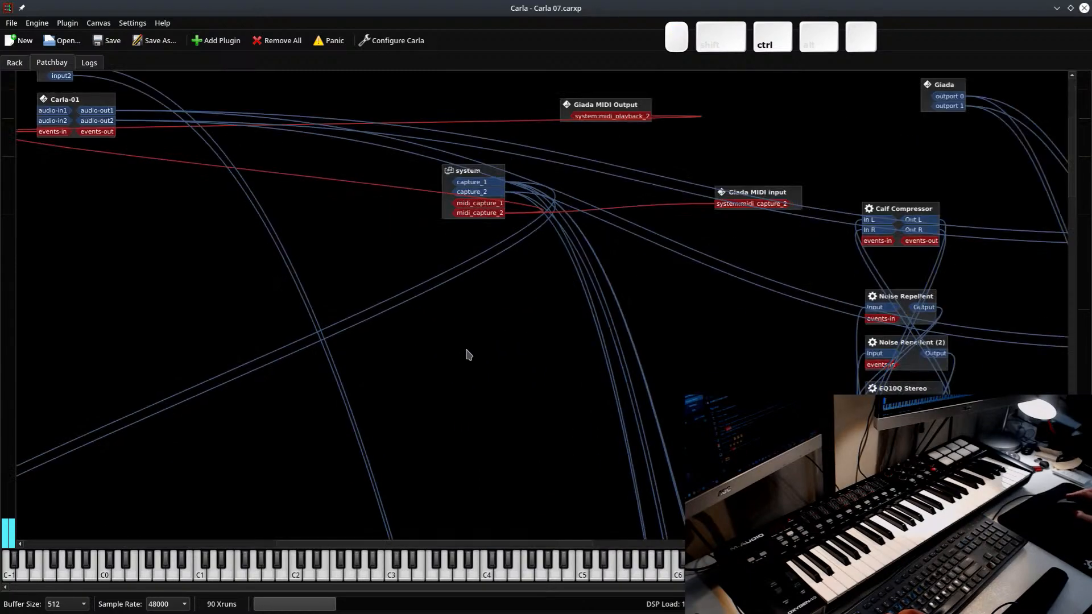
{"action": "scroll", "coordinate": [592, 267], "scroll_direction": "right", "scroll_amount": 5}
{"action": "scroll", "coordinate": [656, 318], "scroll_direction": "down", "scroll_amount": 2}
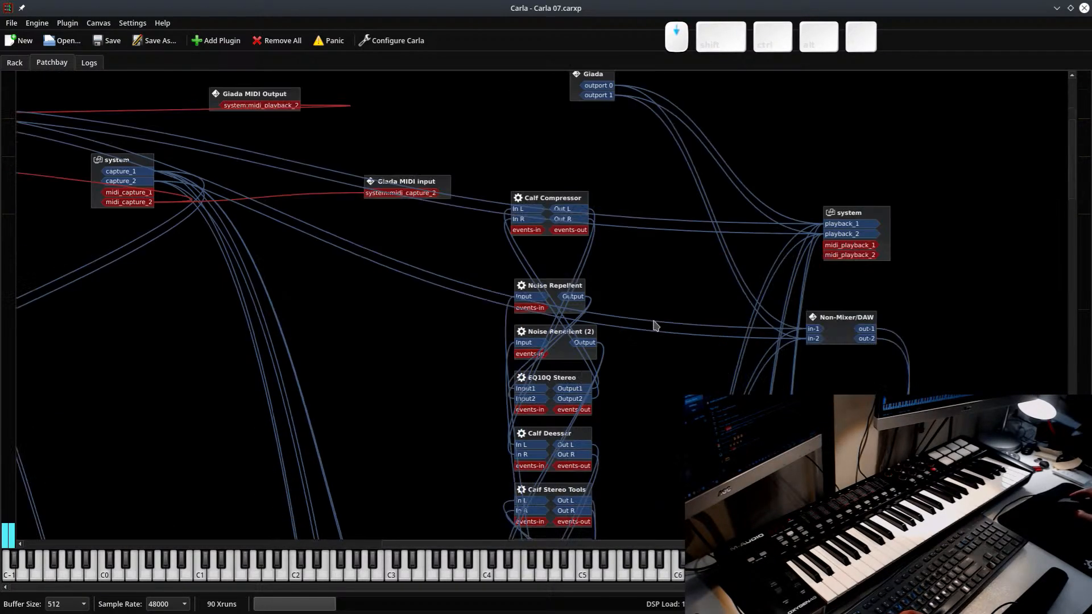
{"action": "scroll", "coordinate": [649, 341], "scroll_direction": "down", "scroll_amount": 5}
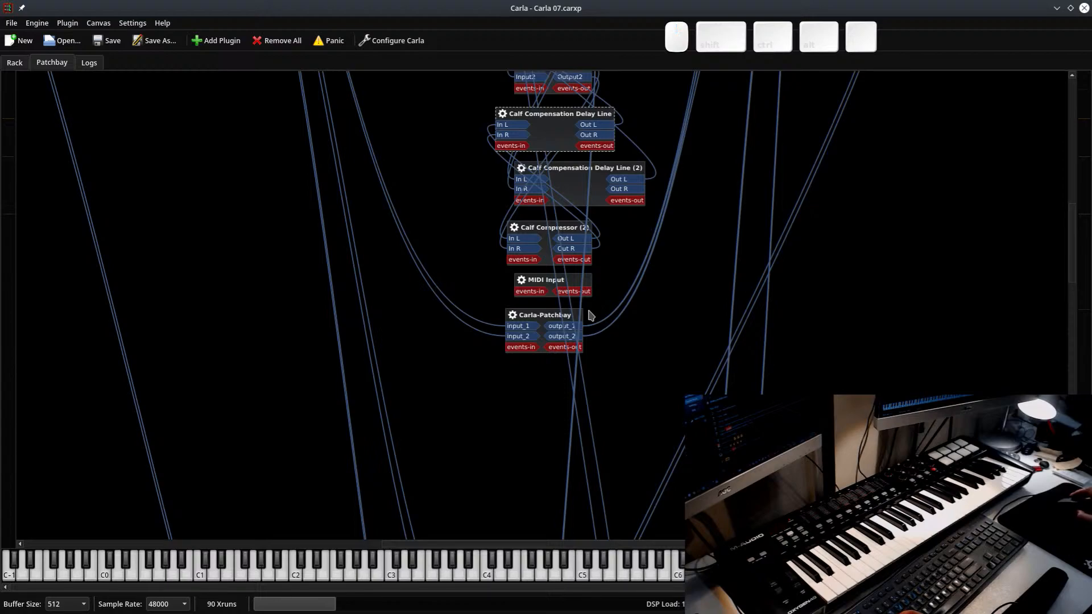
Move the Calf Compensation Delay Line node sideways in the effects column, closer in line with the second delay line
{"action": "scroll", "coordinate": [597, 313], "scroll_direction": "up", "scroll_amount": 5}
{"action": "left_click_drag", "start_coordinate": [546, 493], "coordinate": [603, 498]}
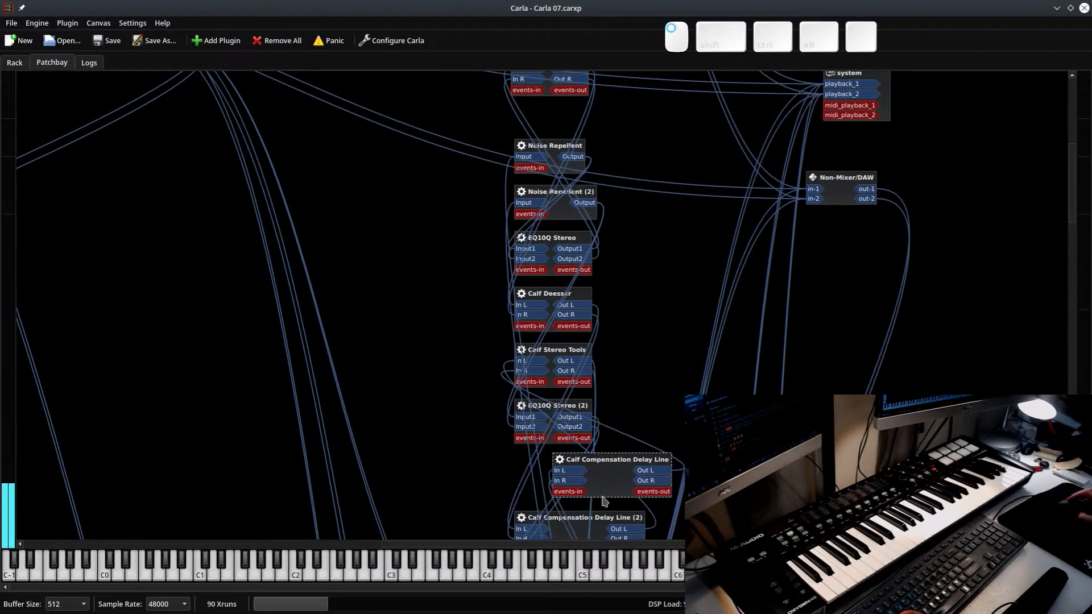
{"action": "scroll", "coordinate": [600, 280], "scroll_direction": "up", "scroll_amount": 3}
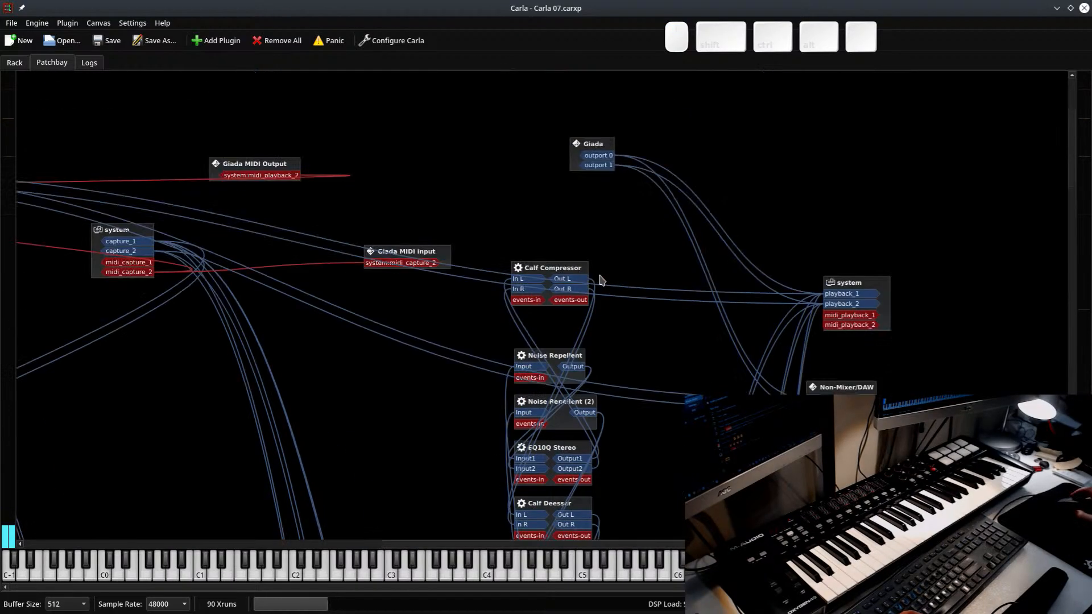
Minimize both Carla windows to return to Giada and open its sound system configuration
{"action": "left_click", "coordinate": [1056, 8]}
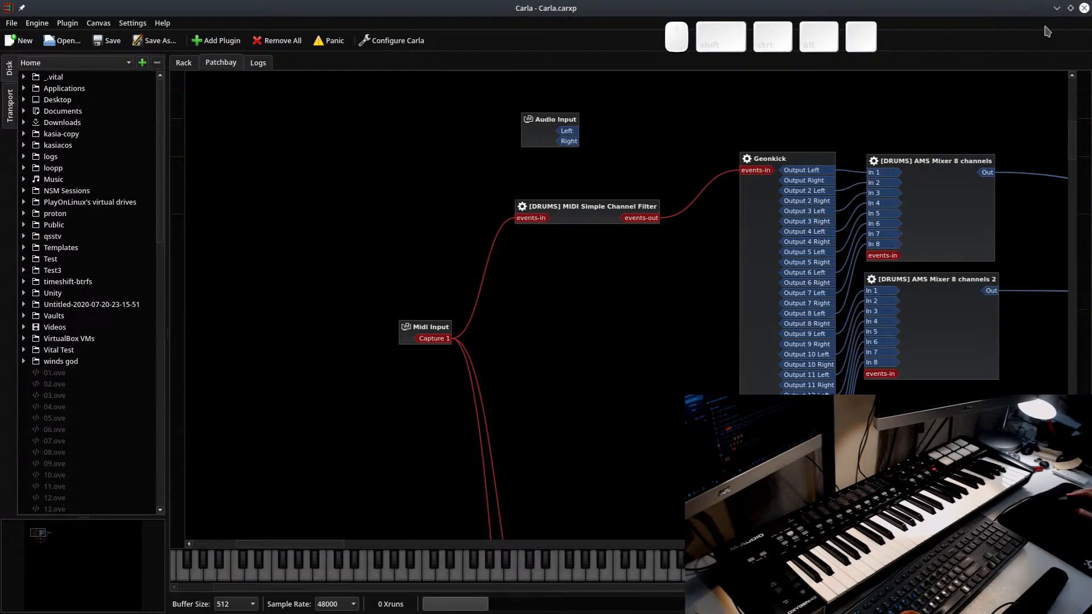
{"action": "left_click", "coordinate": [1055, 8]}
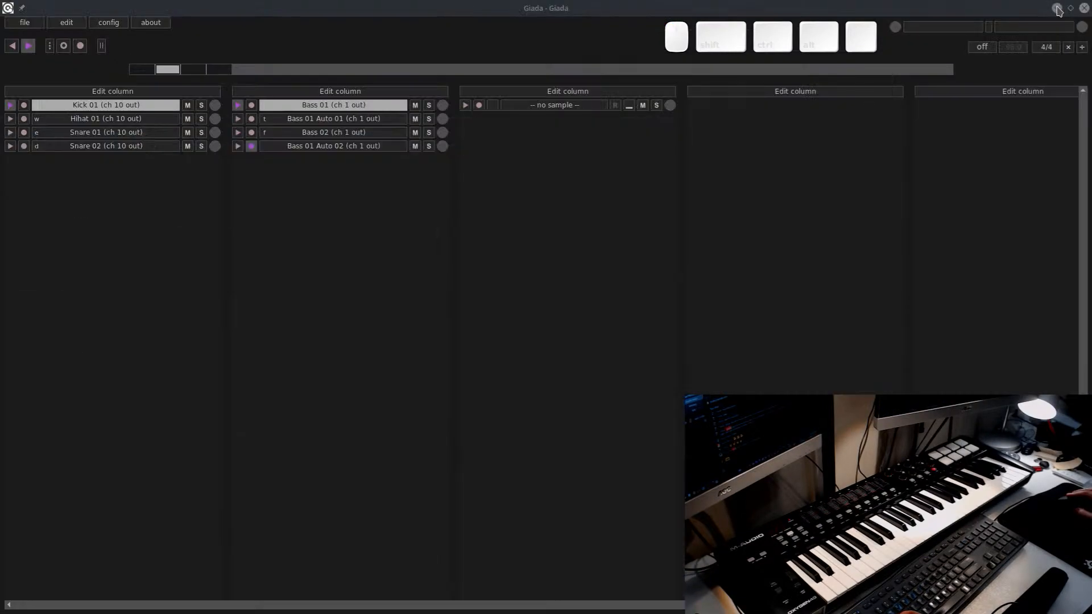
{"action": "left_click", "coordinate": [66, 25]}
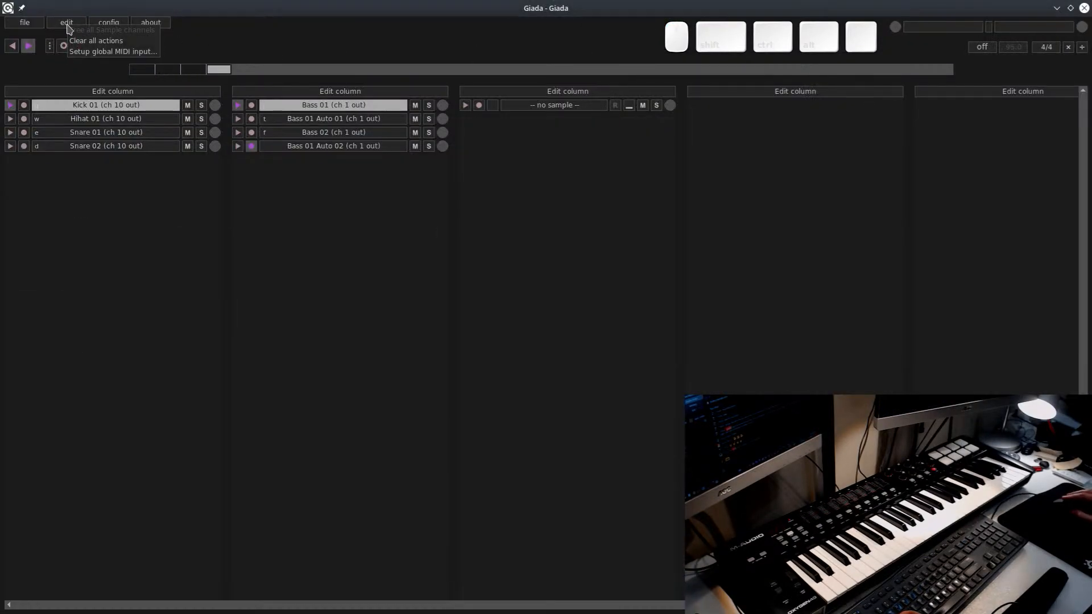
{"action": "left_click", "coordinate": [106, 52]}
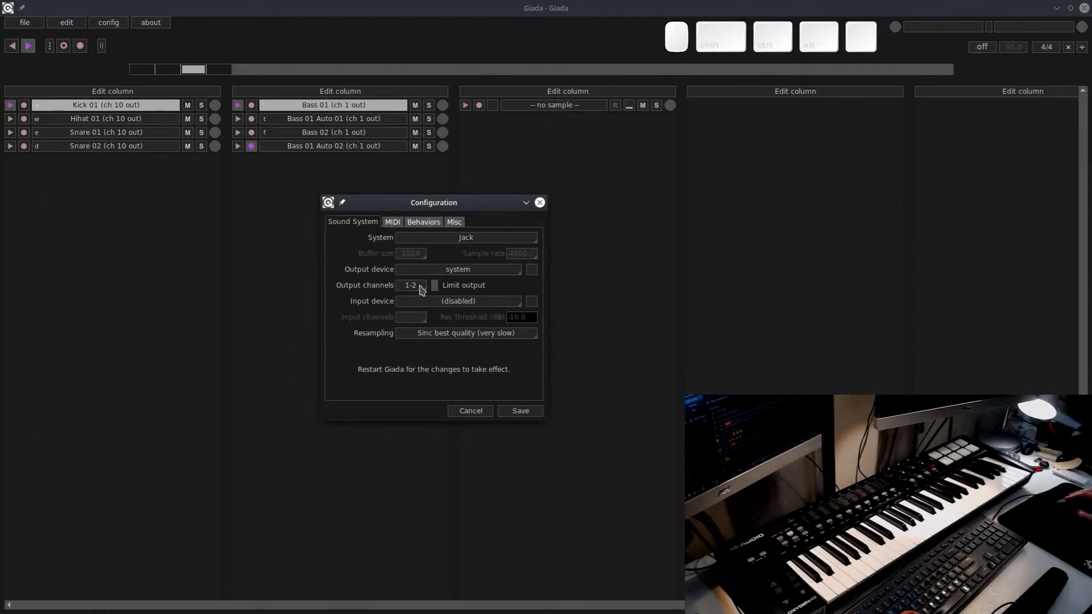
Set Giada's audio input device to Non-Mixer-SM57, check the input channel choices, and save the configuration
{"action": "left_click", "coordinate": [457, 306]}
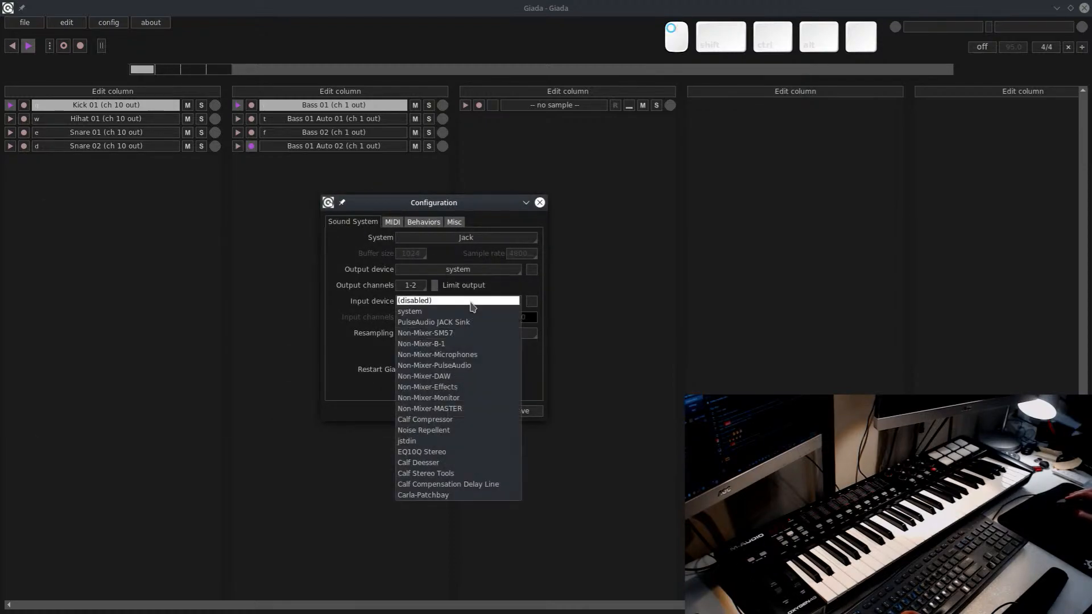
{"action": "left_click", "coordinate": [477, 334]}
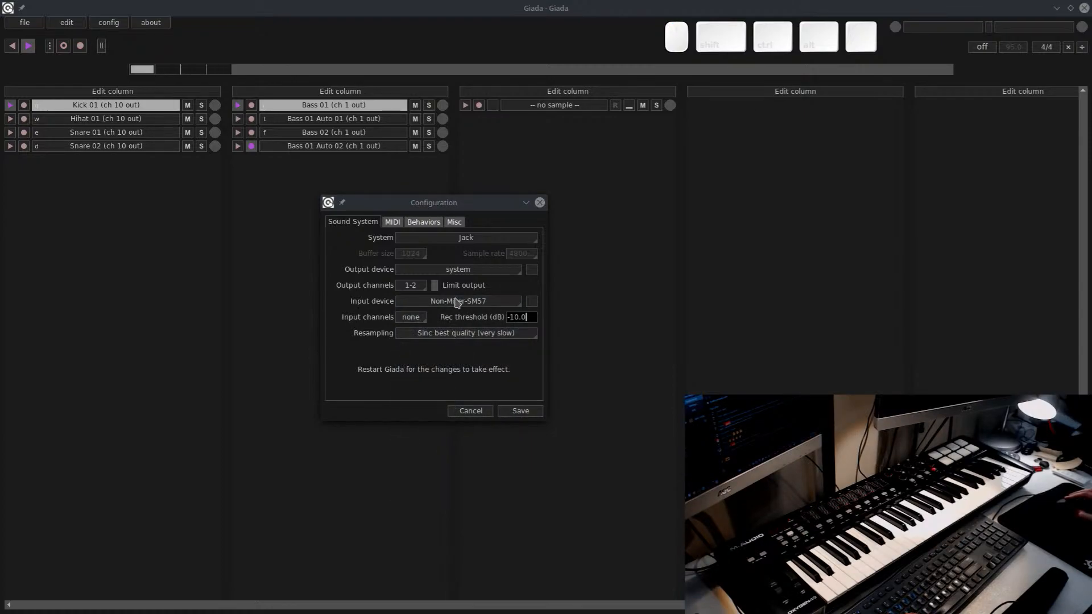
{"action": "left_click", "coordinate": [418, 319]}
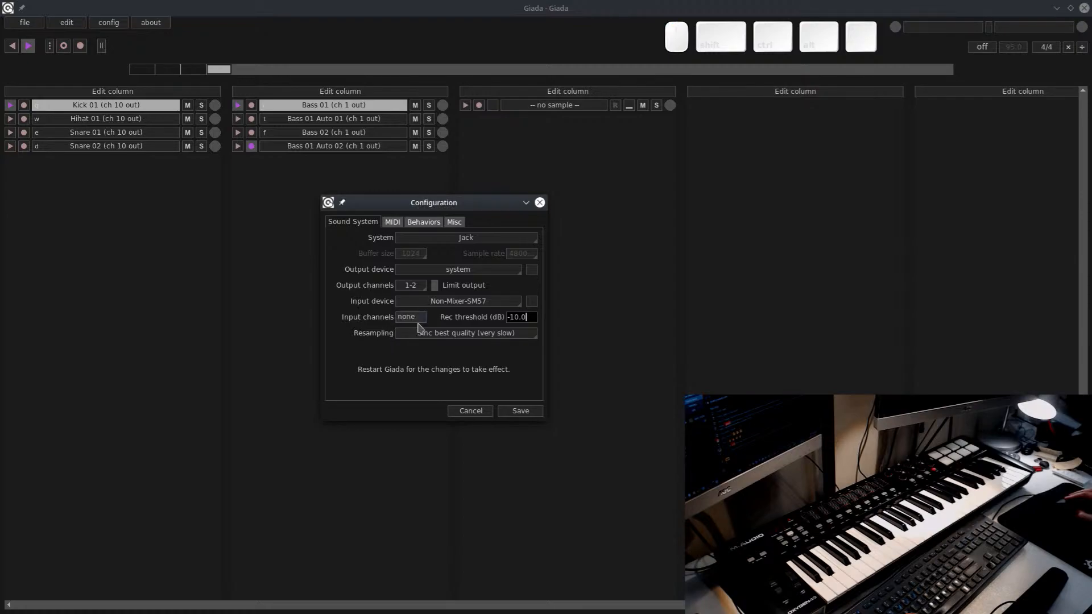
{"action": "left_click", "coordinate": [521, 411]}
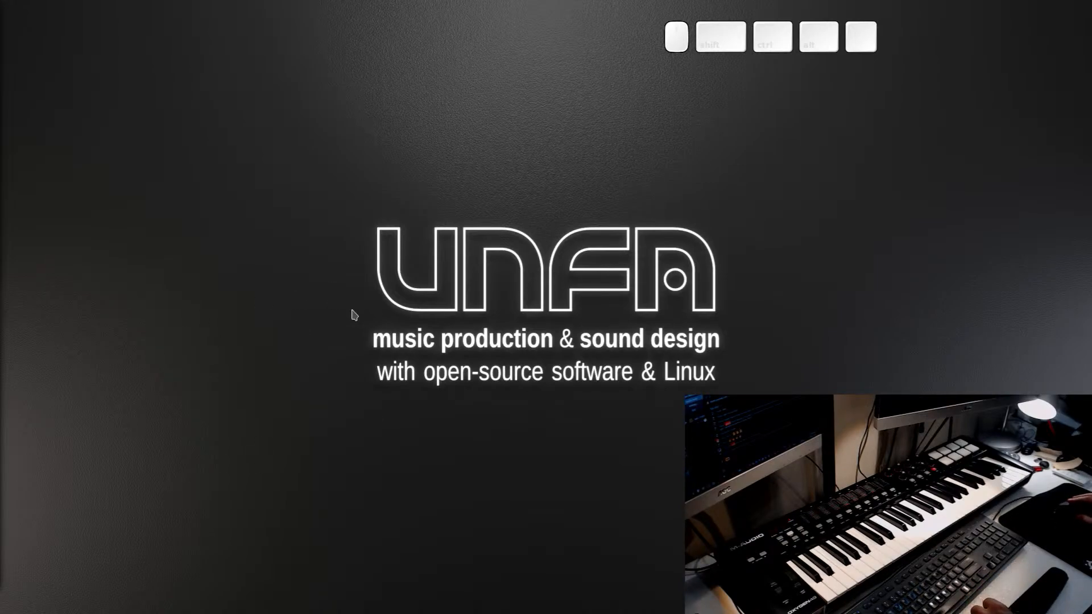
Launch Giada from the desktop's search launcher
{"action": "key", "text": "alt+F2"}
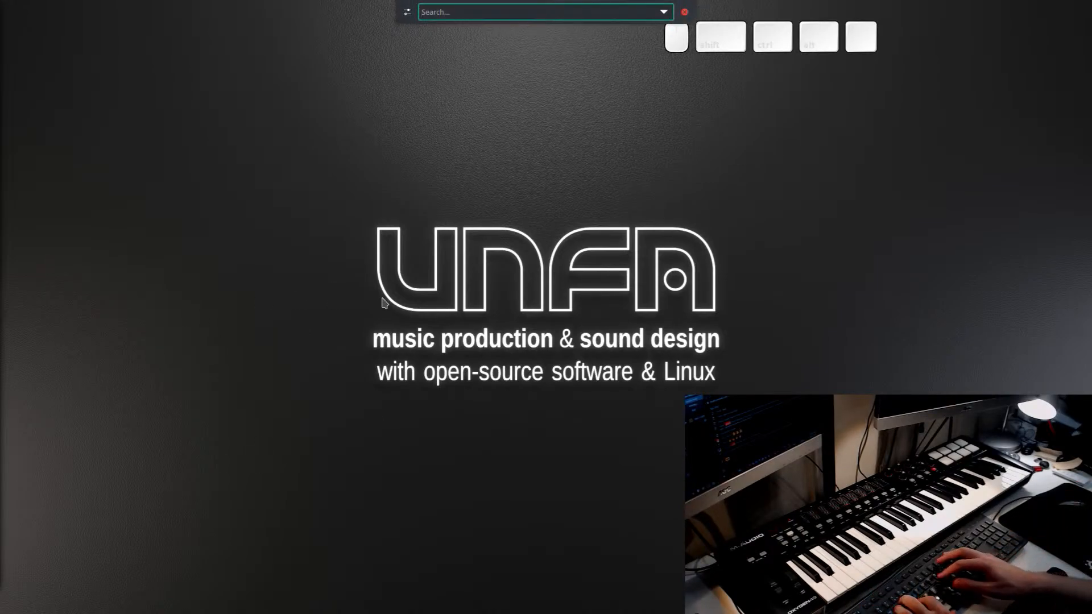
{"action": "type", "text": "giada"}
{"action": "key", "text": "Return"}
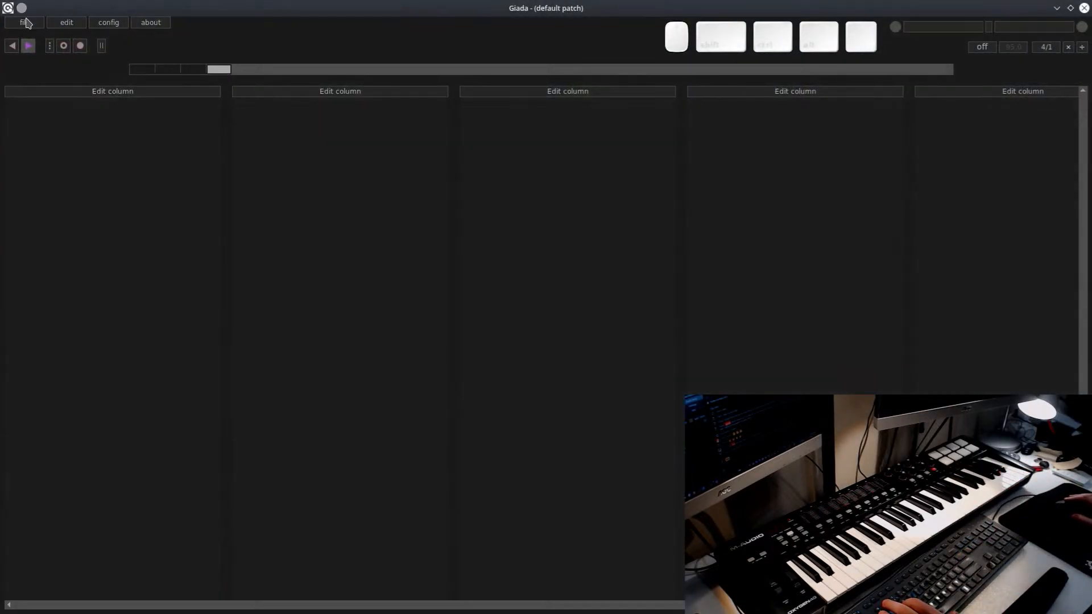
Try to open a saved project in Giada from the default patch
{"action": "left_click", "coordinate": [25, 22]}
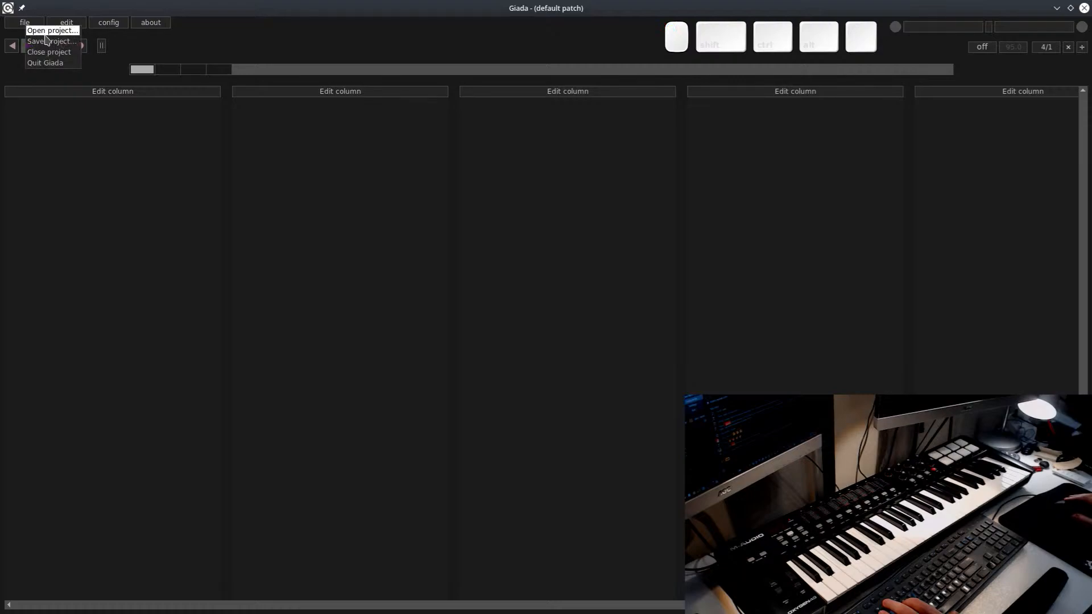
{"action": "left_click", "coordinate": [47, 33]}
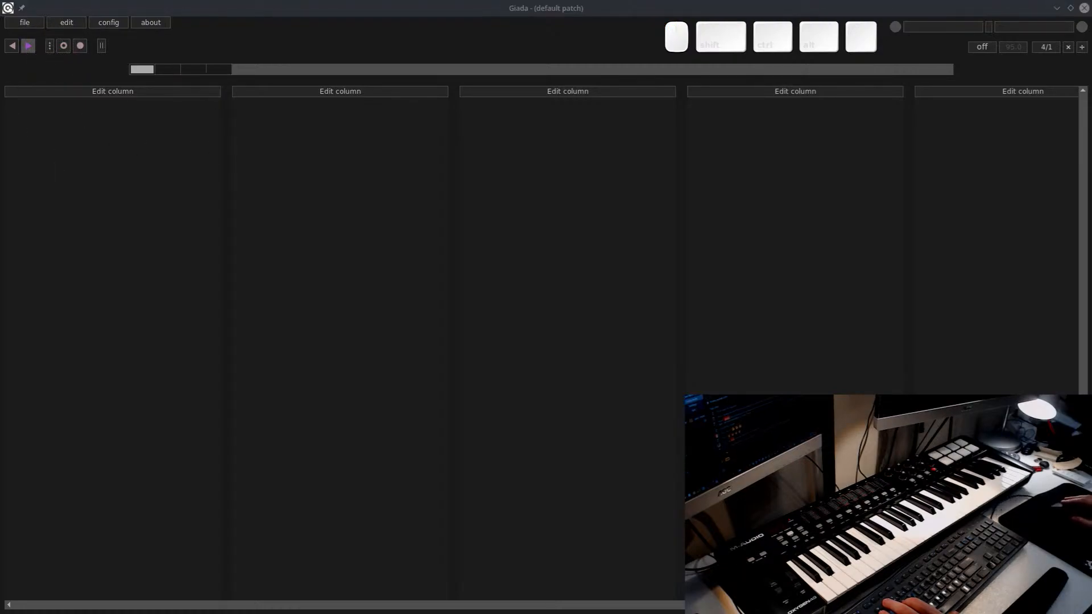
{"action": "left_click_drag", "start_coordinate": [0, 57], "coordinate": [0, 114]}
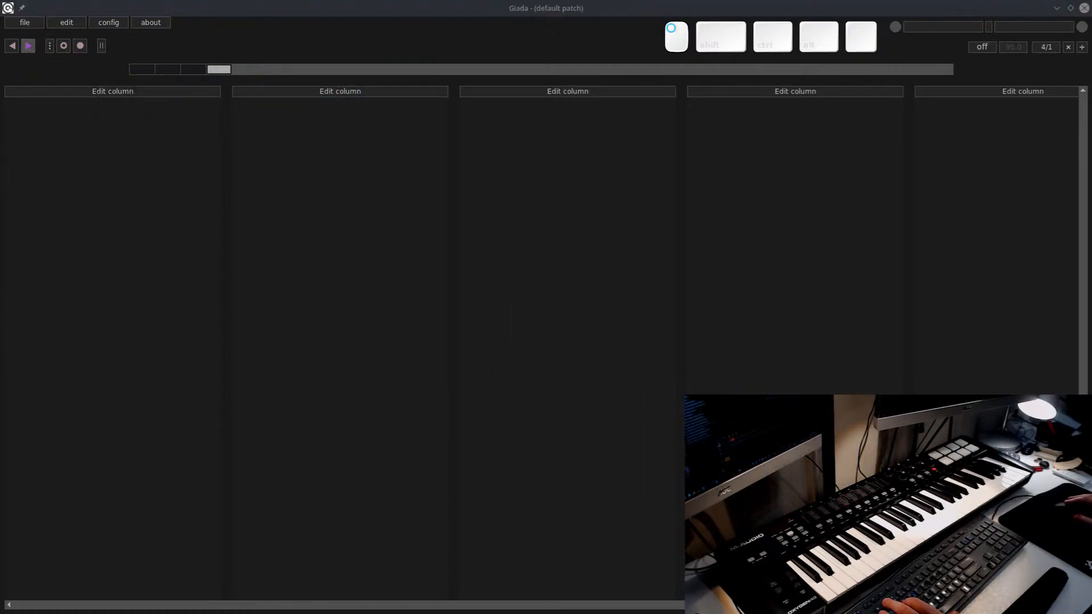
{"action": "type", "text": "/"}
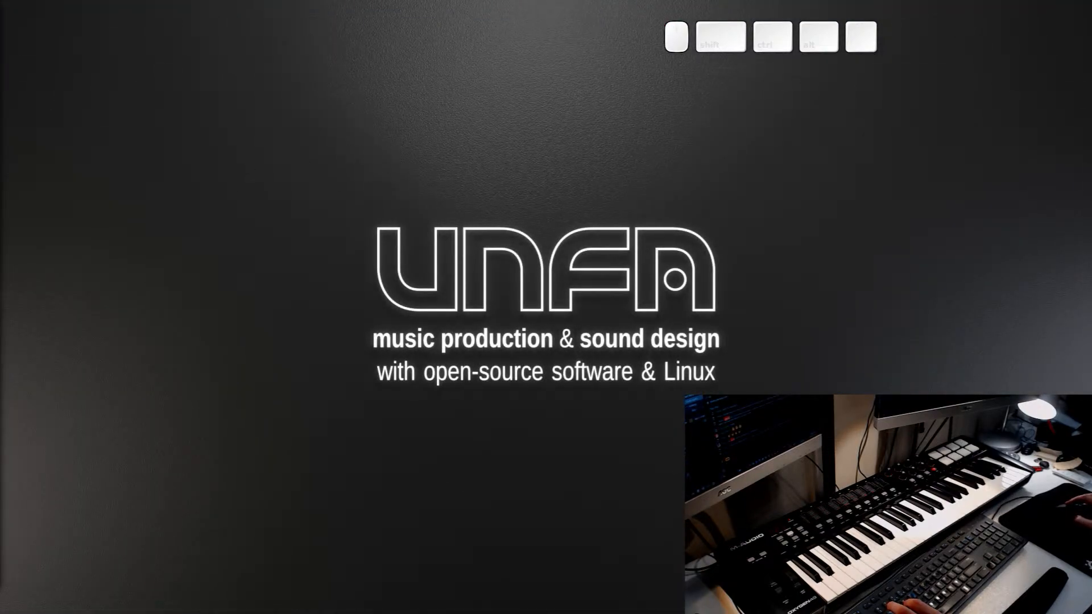
Start Giada again by searching for "giada" in the desktop launcher
{"action": "key", "text": "alt+F2"}
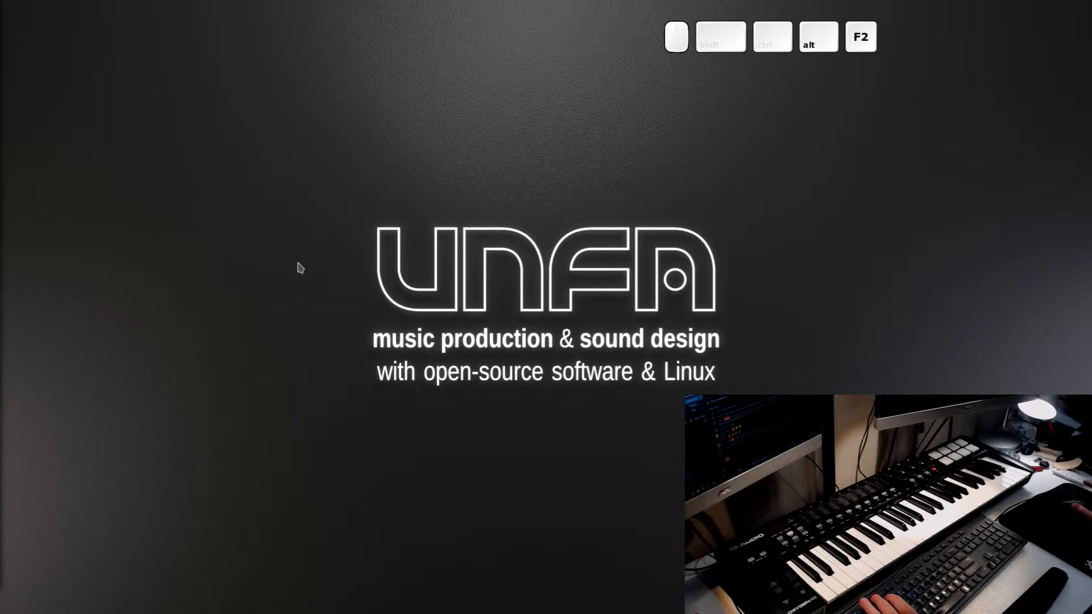
{"action": "type", "text": "gl"}
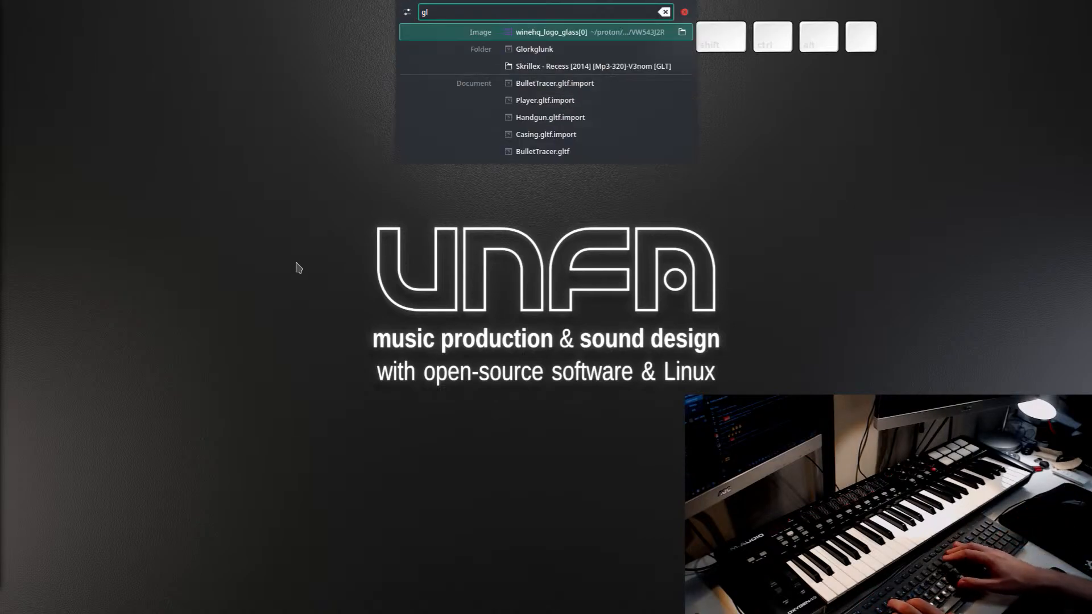
{"action": "key", "text": "BackSpace"}
{"action": "type", "text": "odot"}
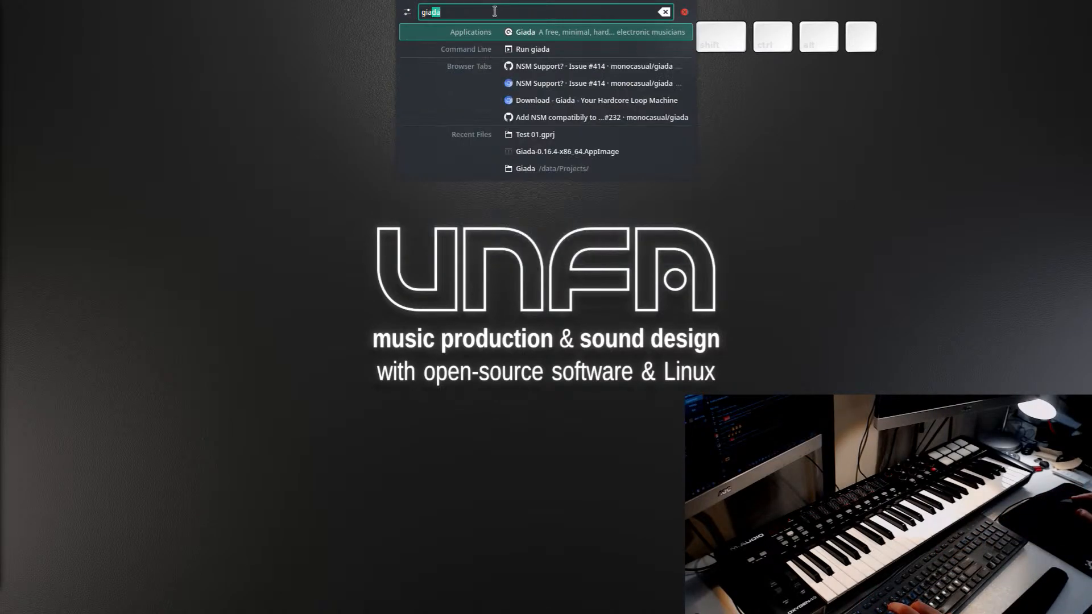
{"action": "key", "text": "Return"}
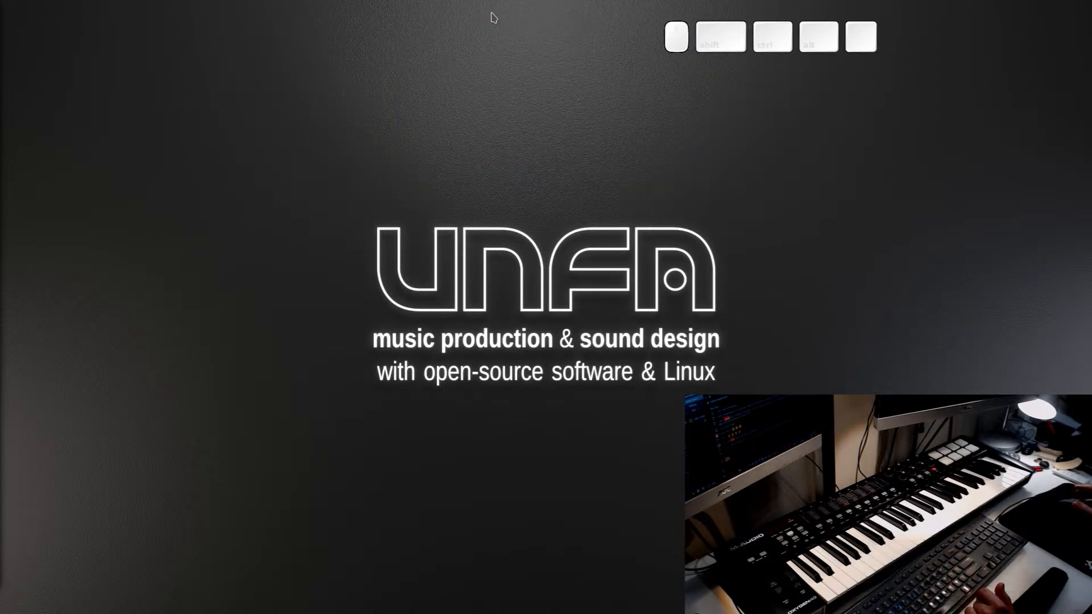
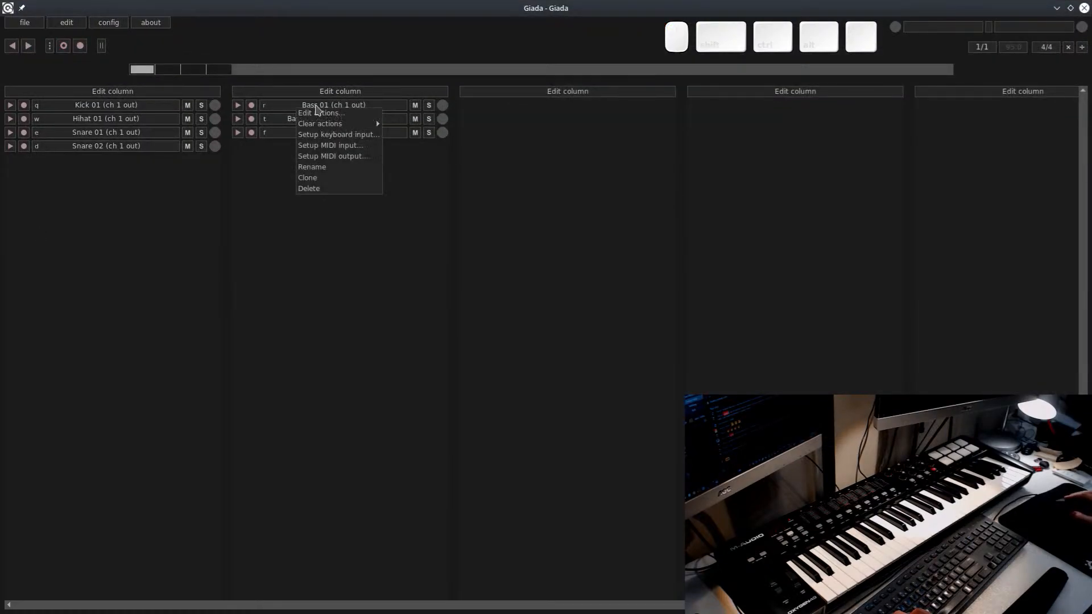
Inspect the Bass 01 channel in the Action Editor and close the editor
{"action": "left_click", "coordinate": [297, 113]}
{"action": "scroll", "coordinate": [524, 297], "scroll_direction": "down", "scroll_amount": 3}
{"action": "scroll", "coordinate": [705, 344], "scroll_direction": "up", "scroll_amount": 3}
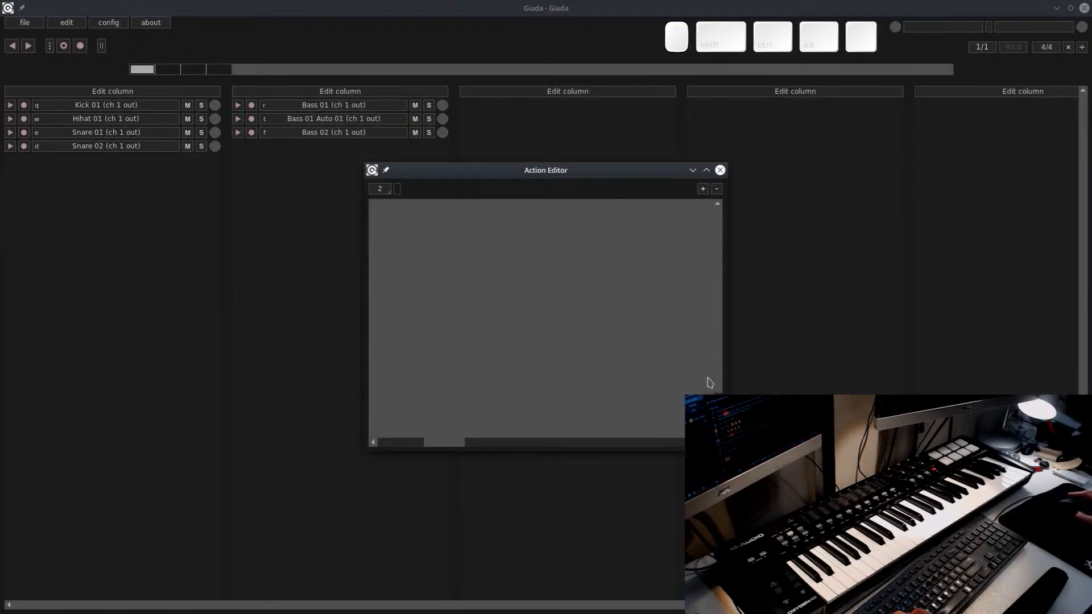
{"action": "left_click", "coordinate": [720, 170]}
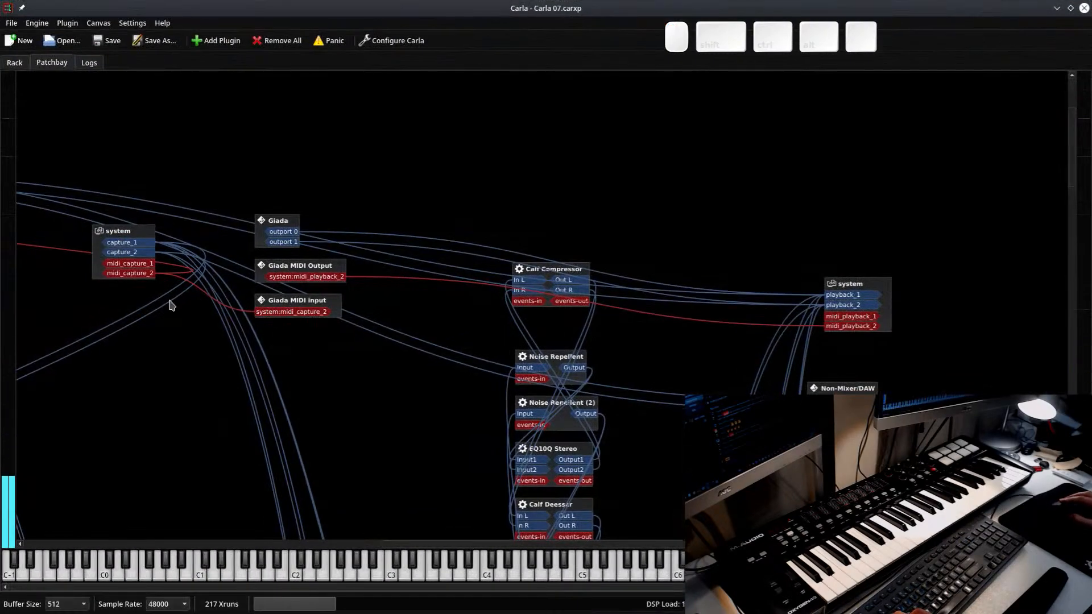
In Carla, show the side panel and start playback from its transport controls
{"action": "left_click_drag", "start_coordinate": [322, 374], "coordinate": [394, 328]}
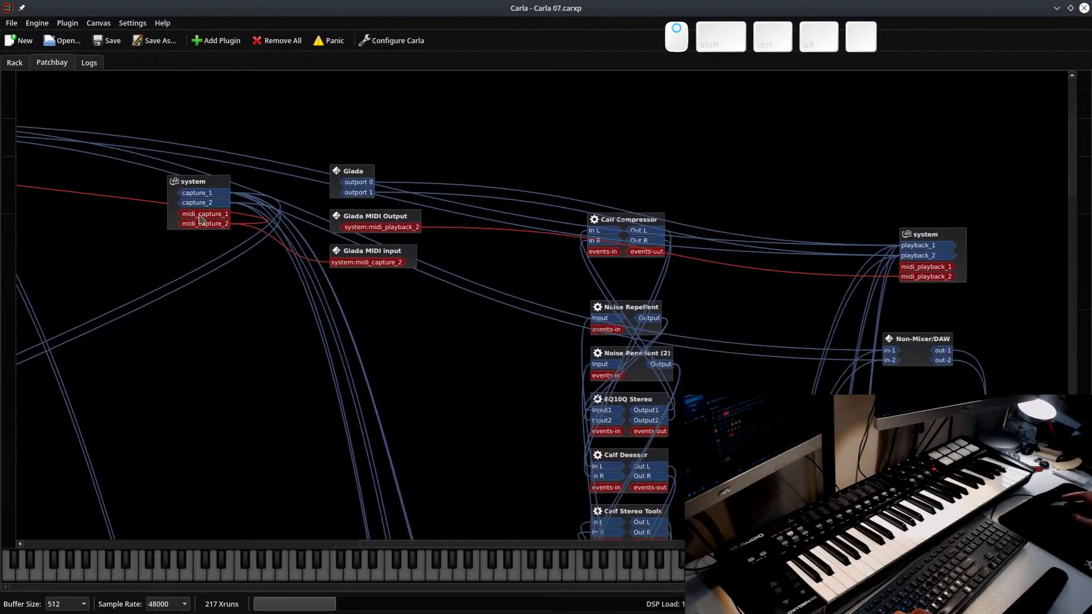
{"action": "left_click", "coordinate": [98, 22]}
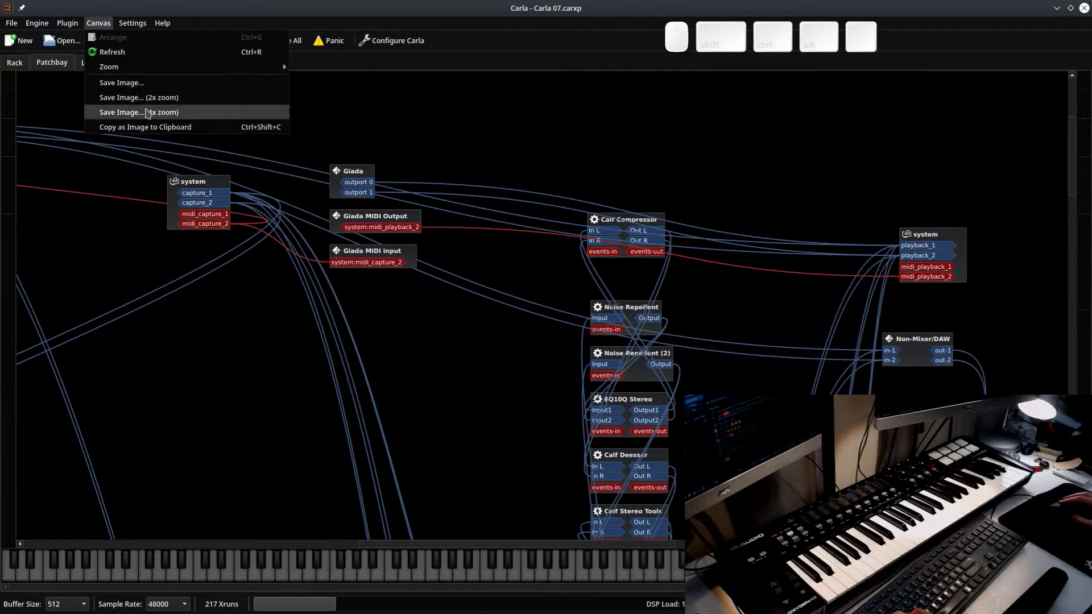
{"action": "mouse_move", "coordinate": [132, 22]}
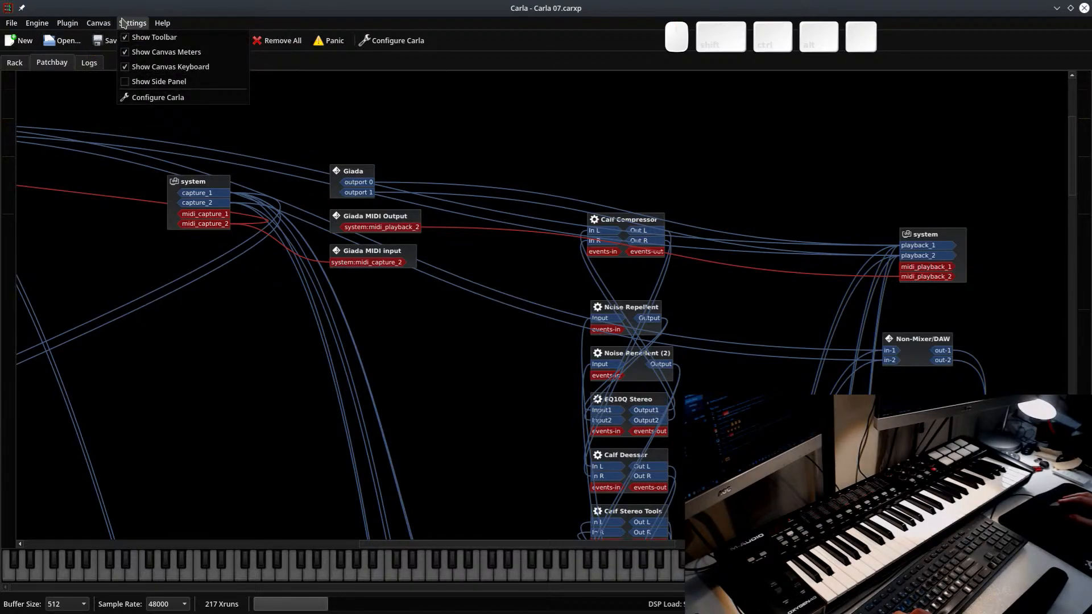
{"action": "left_click", "coordinate": [148, 82]}
{"action": "left_click", "coordinate": [10, 107]}
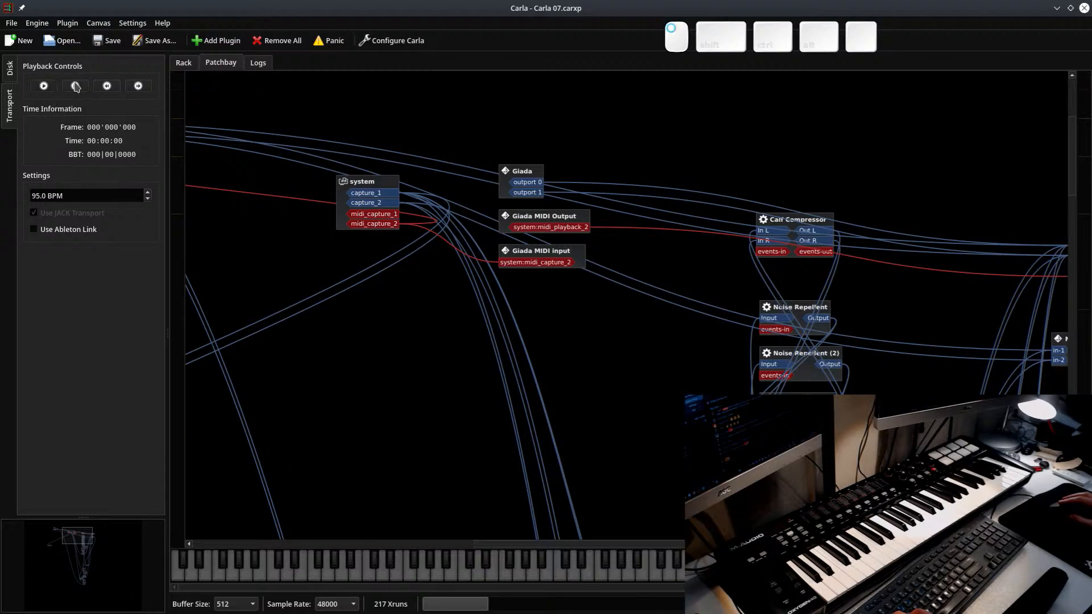
{"action": "left_click", "coordinate": [41, 90]}
In Giada, start the Kick 01 and Hihat 01 channels while the transport runs, and switch back to Carla
{"action": "left_click_drag", "start_coordinate": [282, 3], "coordinate": [247, 258]}
{"action": "left_click", "coordinate": [139, 212]}
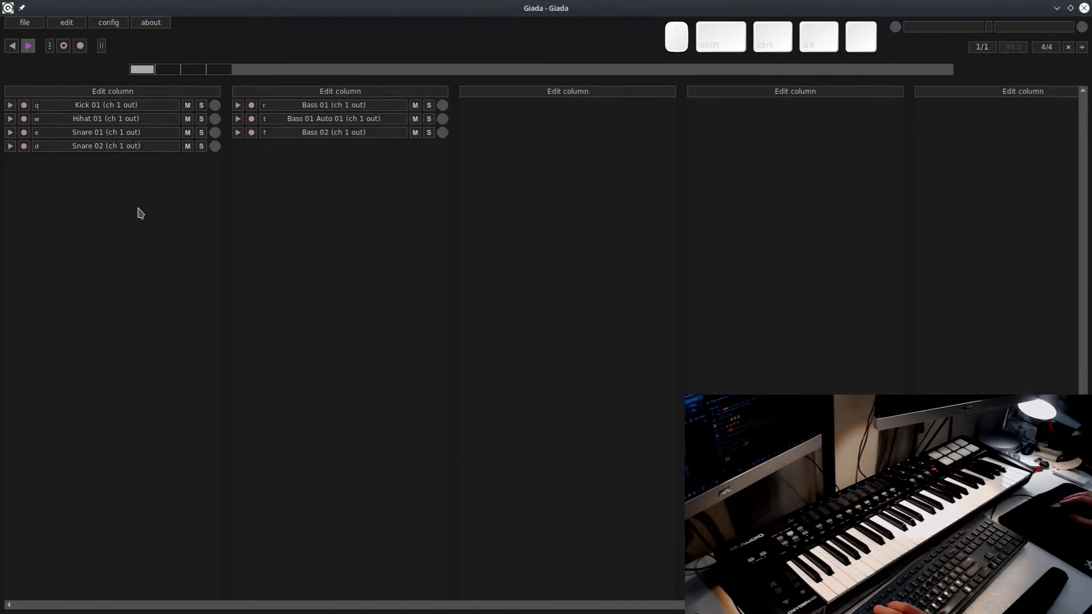
{"action": "key", "text": "q"}
{"action": "key", "text": "a"}
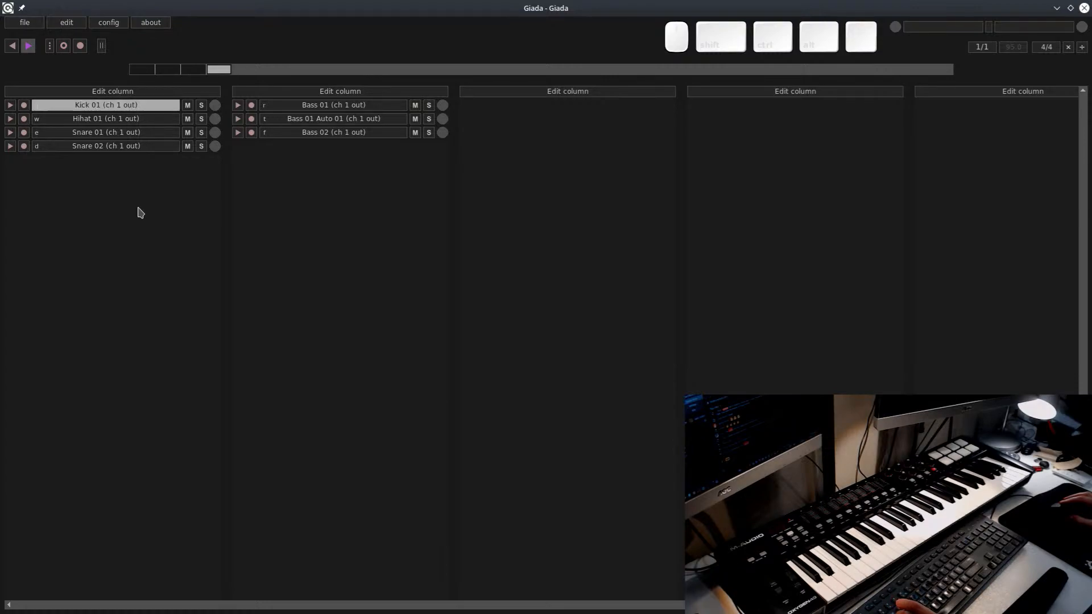
{"action": "key", "text": "w"}
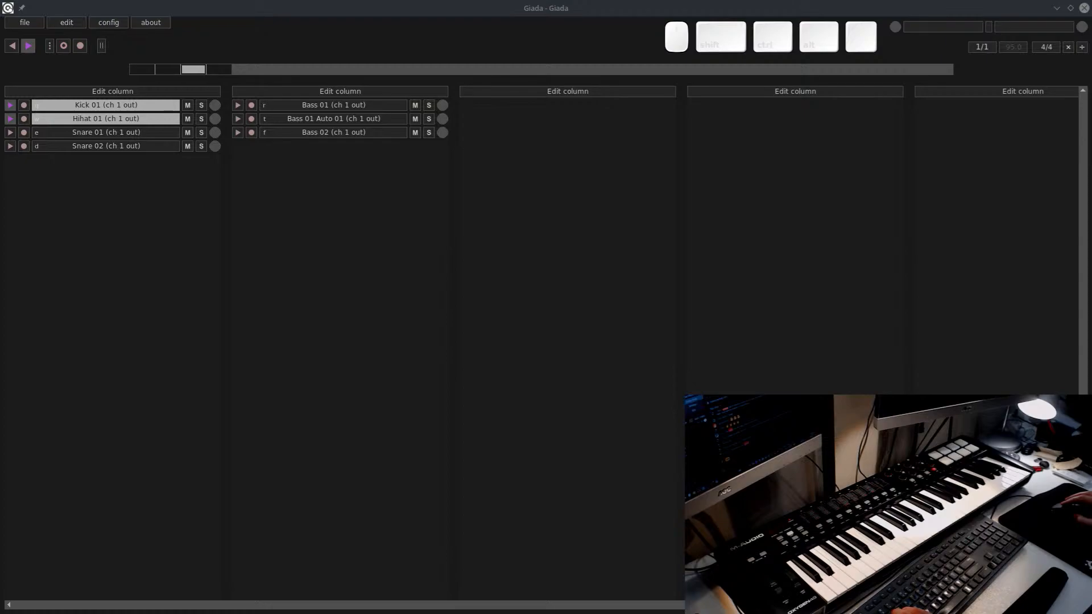
{"action": "key", "text": "alt+Tab"}
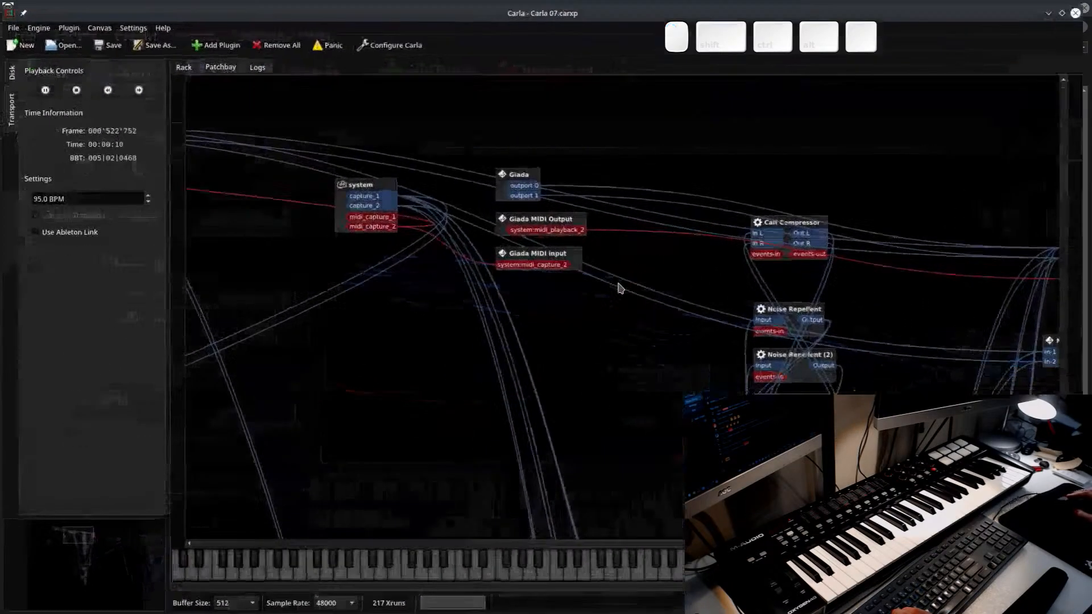
In the patchbay, move the Giada MIDI Output node above the Giada node and bring the Carla-01 node across to its output side
{"action": "left_click_drag", "start_coordinate": [557, 224], "coordinate": [631, 112]}
{"action": "scroll", "coordinate": [615, 477], "scroll_direction": "down", "scroll_amount": 15}
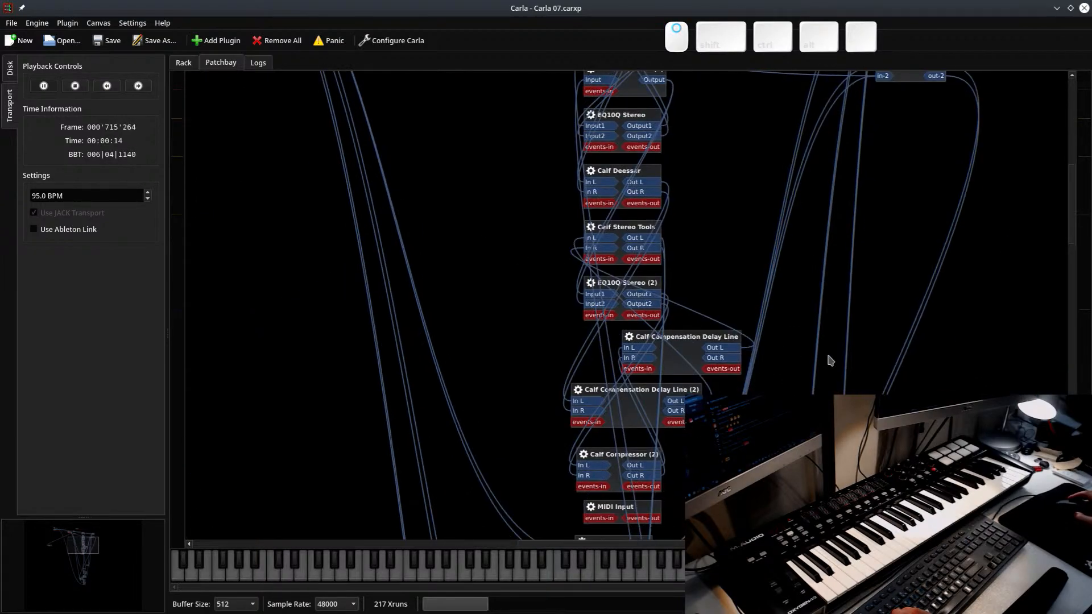
{"action": "scroll", "coordinate": [733, 384], "scroll_direction": "up", "scroll_amount": 8, "text": "ctrl"}
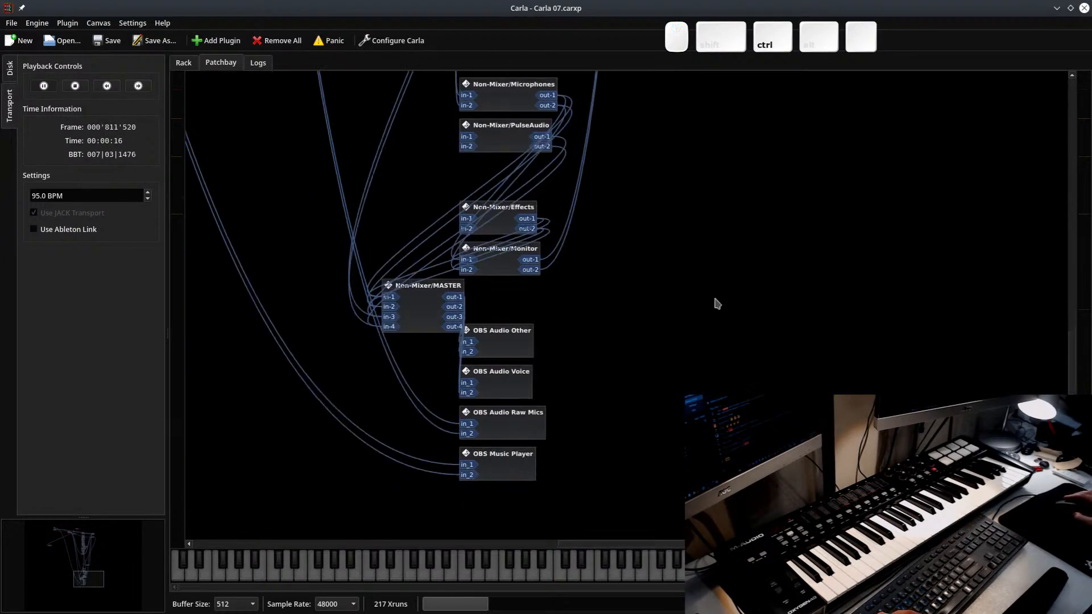
{"action": "scroll", "coordinate": [336, 316], "scroll_direction": "up", "scroll_amount": 2, "text": "ctrl"}
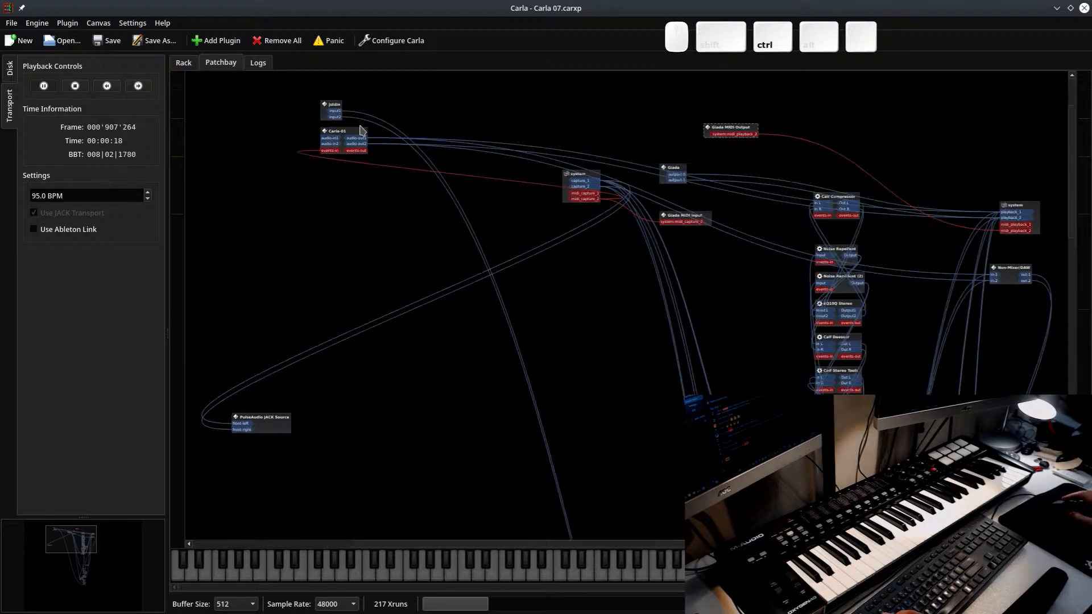
{"action": "left_click_drag", "start_coordinate": [358, 129], "coordinate": [886, 134]}
{"action": "scroll", "coordinate": [721, 217], "scroll_direction": "up", "scroll_amount": 4, "text": "ctrl"}
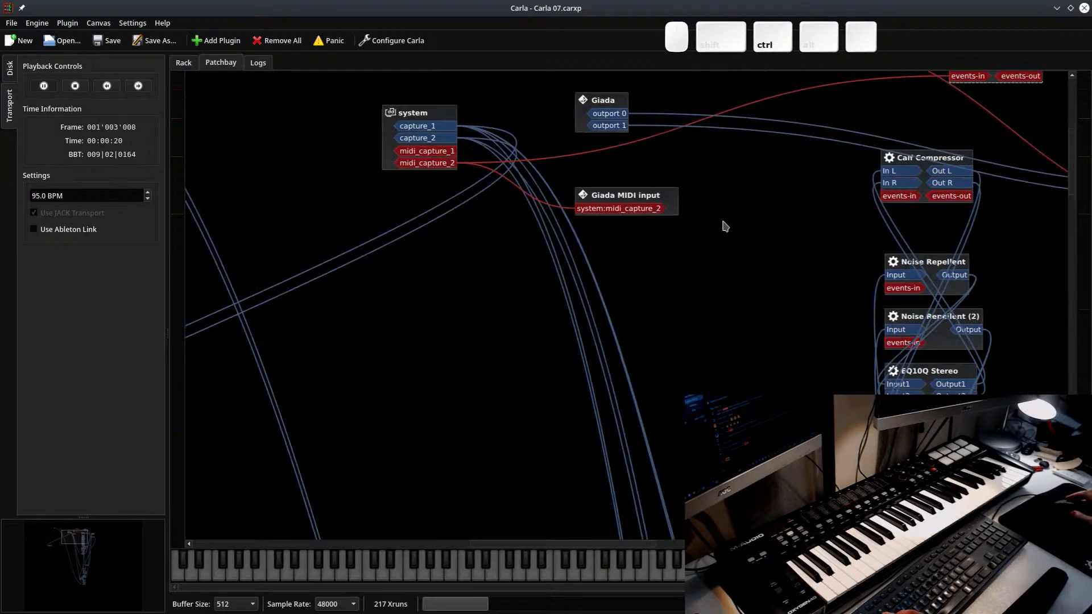
Connect Giada MIDI Output's system:midi_playback_2 port to Carla-01's events-in and arrange the two nodes close together
{"action": "left_click_drag", "start_coordinate": [462, 251], "coordinate": [659, 292]}
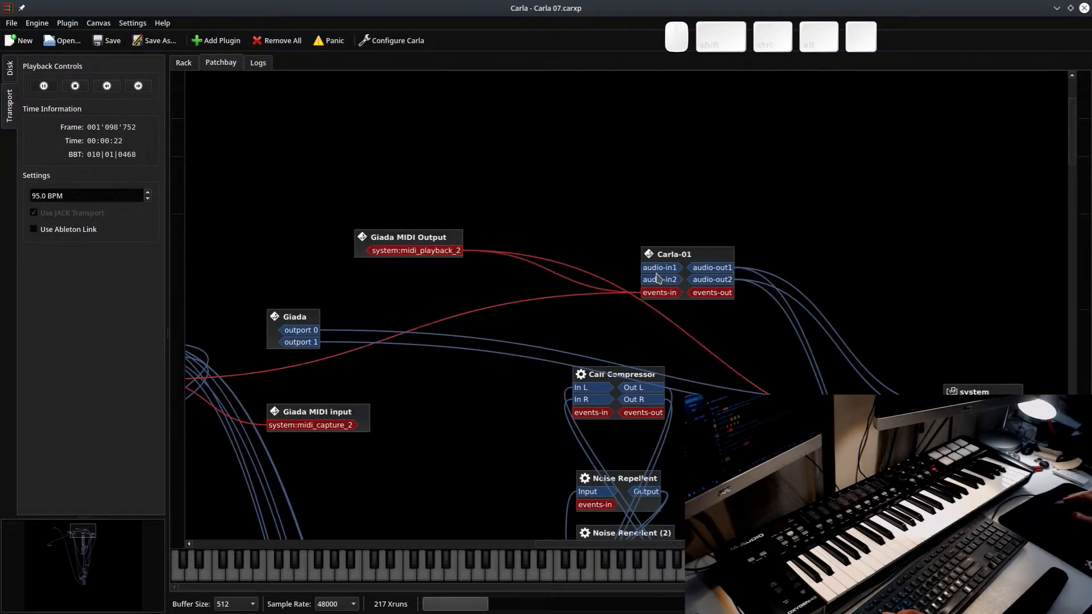
{"action": "left_click_drag", "start_coordinate": [429, 242], "coordinate": [331, 265]}
{"action": "left_click_drag", "start_coordinate": [676, 254], "coordinate": [493, 237]}
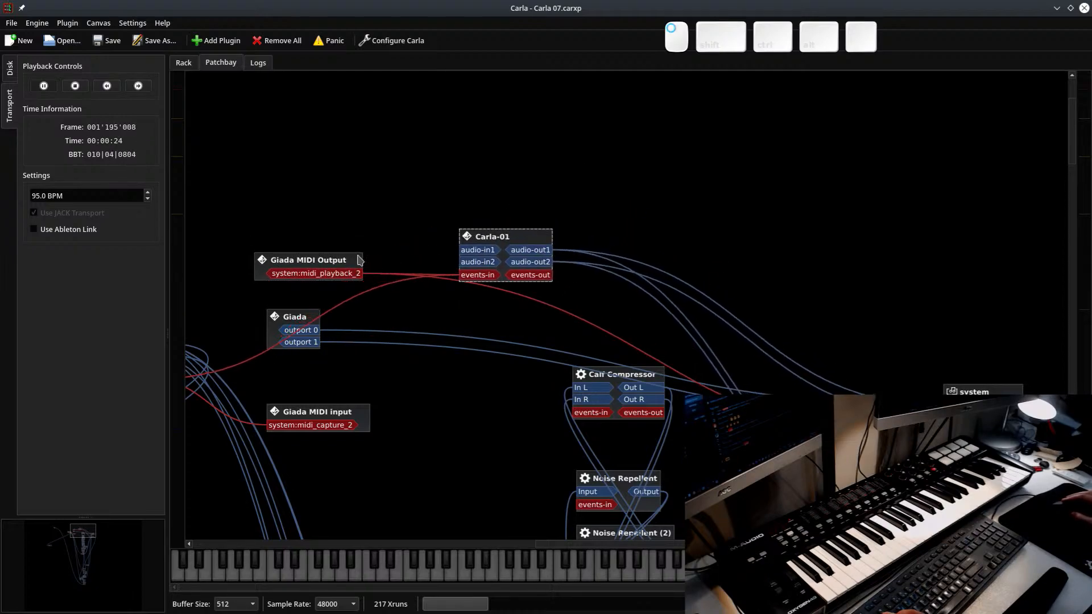
{"action": "left_click_drag", "start_coordinate": [318, 253], "coordinate": [340, 144]}
{"action": "left_click_drag", "start_coordinate": [493, 234], "coordinate": [428, 209]}
Switch back to Giada and set the Kick 01 channel's MIDI output to Channel 10
{"action": "left_click", "coordinate": [1057, 8]}
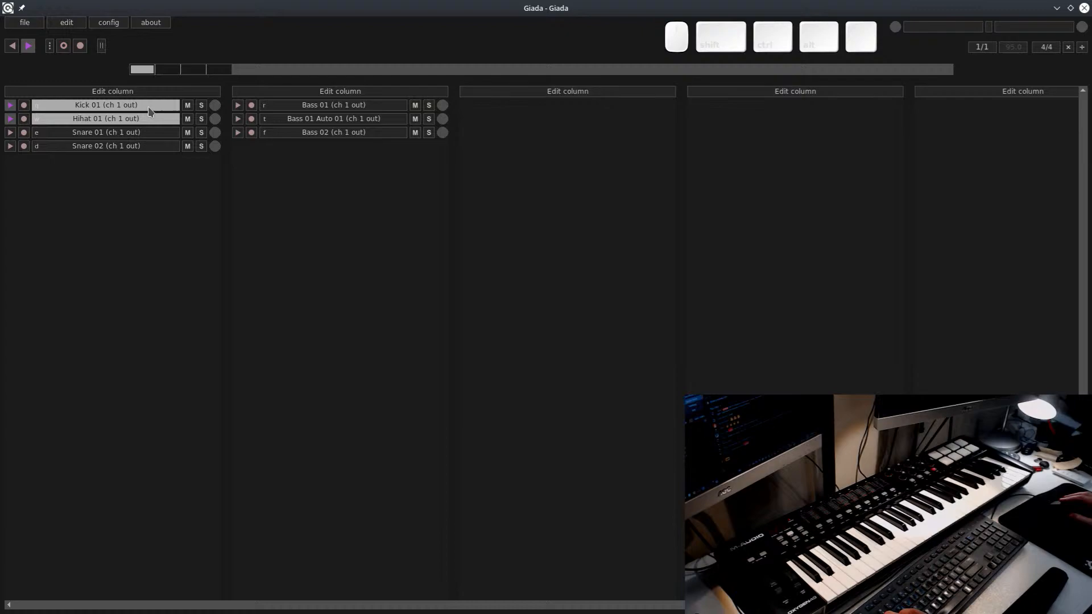
{"action": "right_click", "coordinate": [112, 109]}
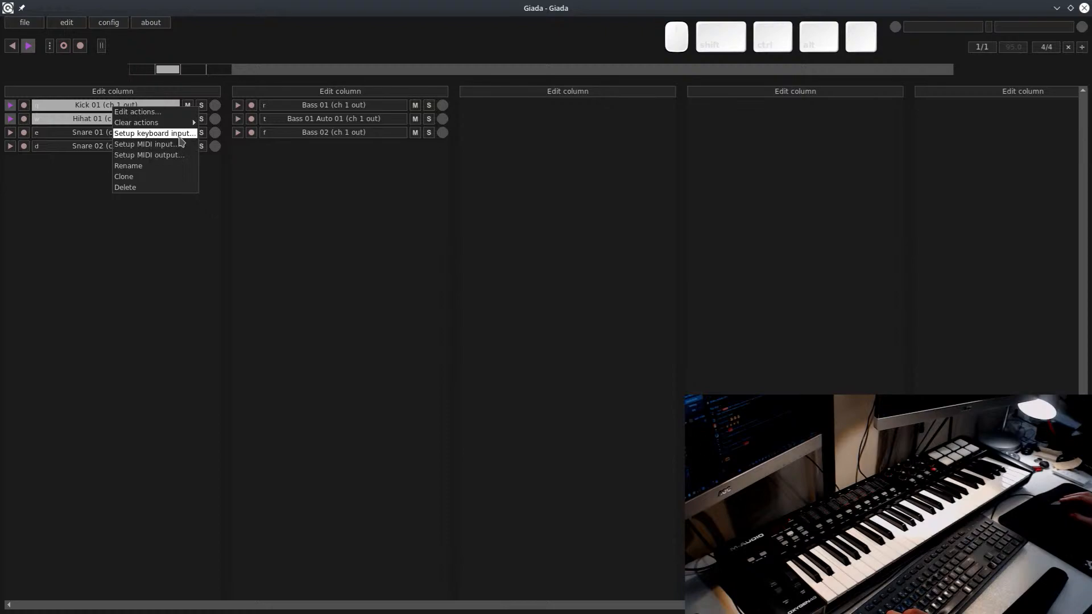
{"action": "left_click", "coordinate": [183, 155]}
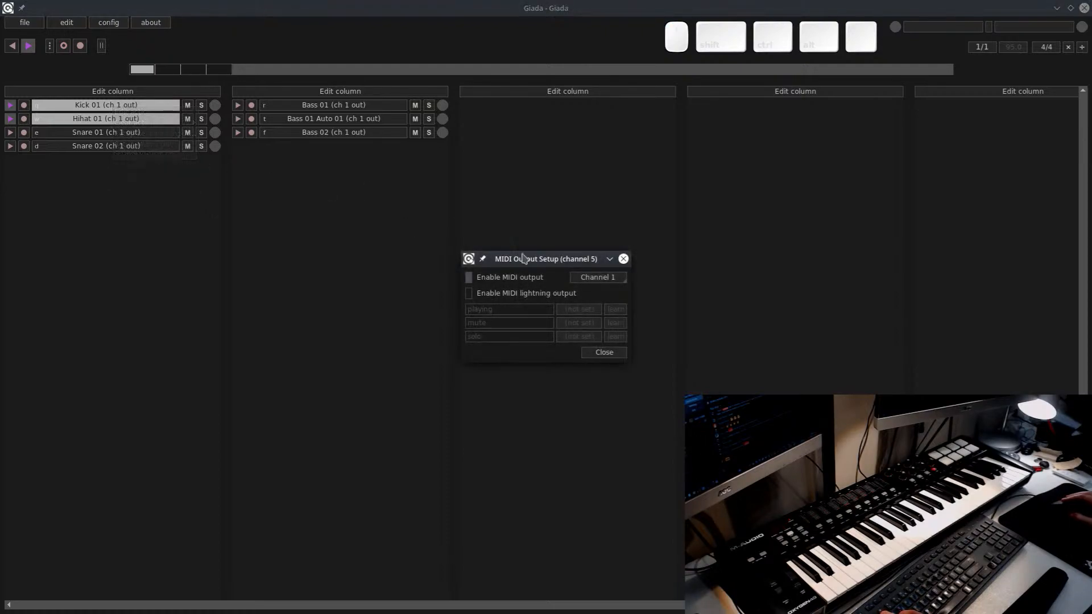
{"action": "left_click", "coordinate": [581, 278]}
{"action": "left_click", "coordinate": [604, 374]}
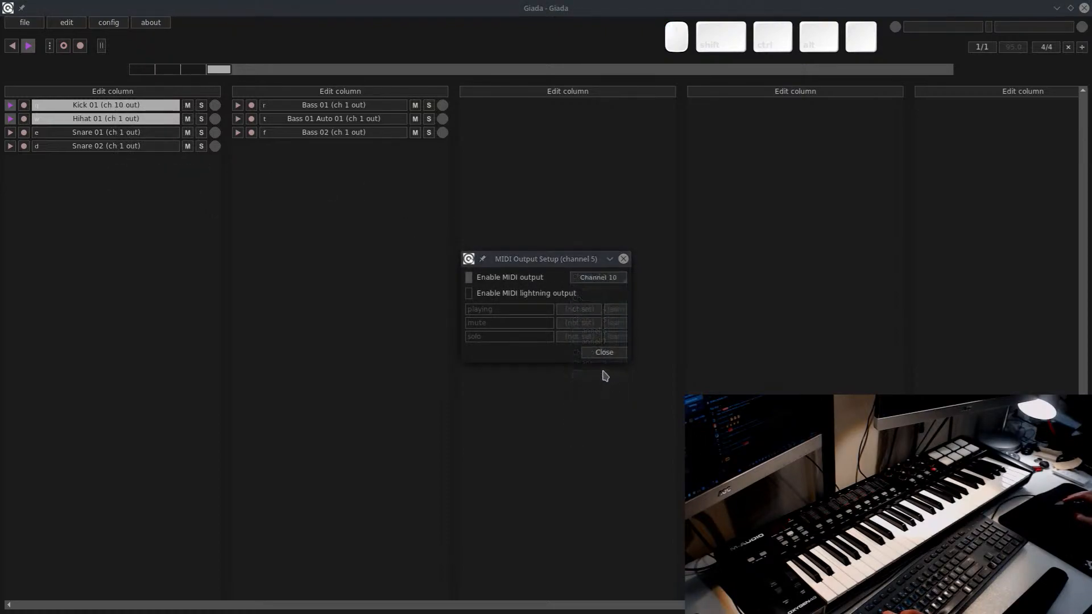
{"action": "left_click", "coordinate": [601, 353]}
Set the Hihat 01 channel's MIDI output to Channel 10 and close its setup dialog
{"action": "left_click", "coordinate": [144, 120]}
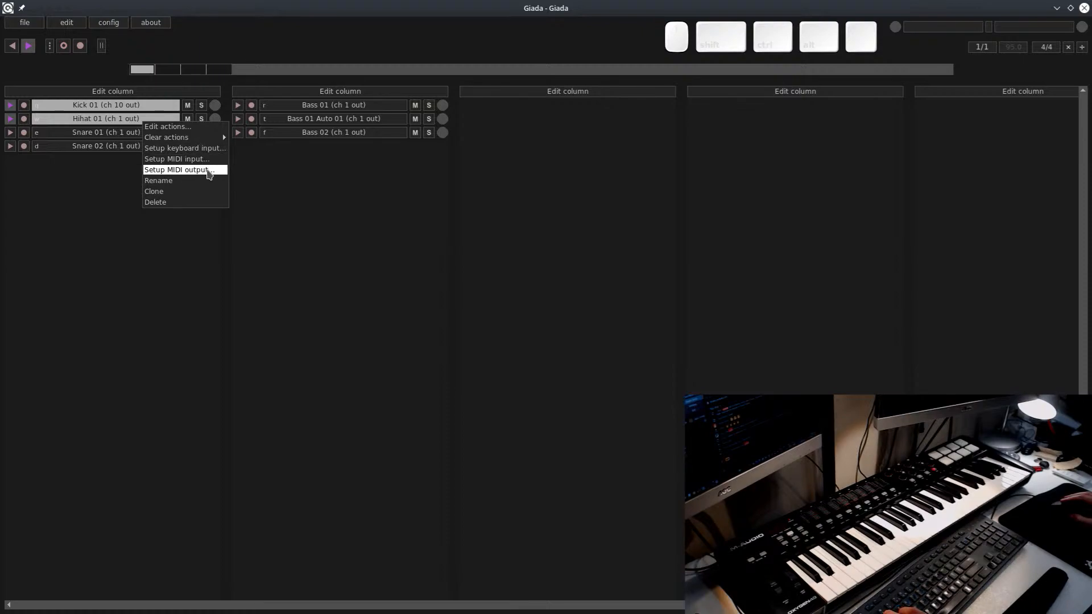
{"action": "left_click", "coordinate": [209, 170]}
{"action": "left_click", "coordinate": [586, 278]}
{"action": "left_click", "coordinate": [622, 375]}
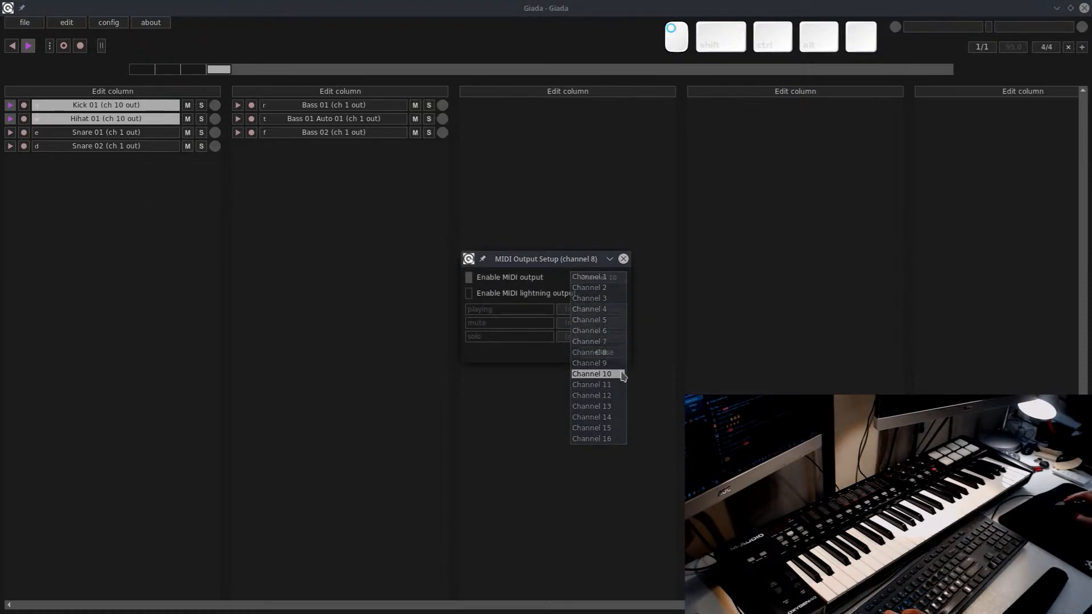
{"action": "left_click", "coordinate": [601, 353]}
Set the Snare 01 channel's MIDI output to Channel 10 and close its setup dialog
{"action": "left_click", "coordinate": [125, 133]}
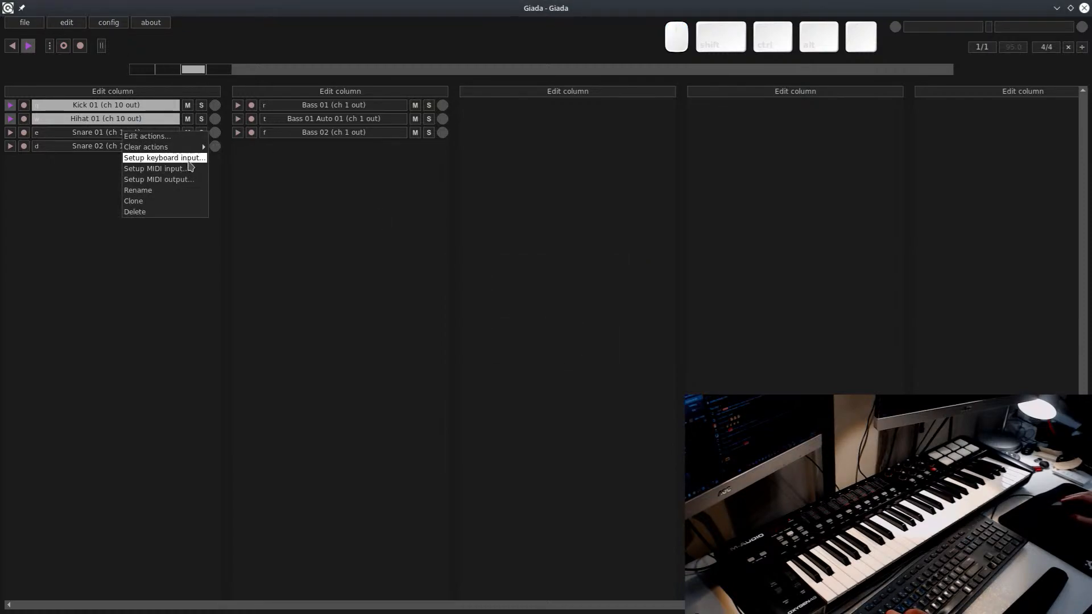
{"action": "left_click", "coordinate": [185, 179]}
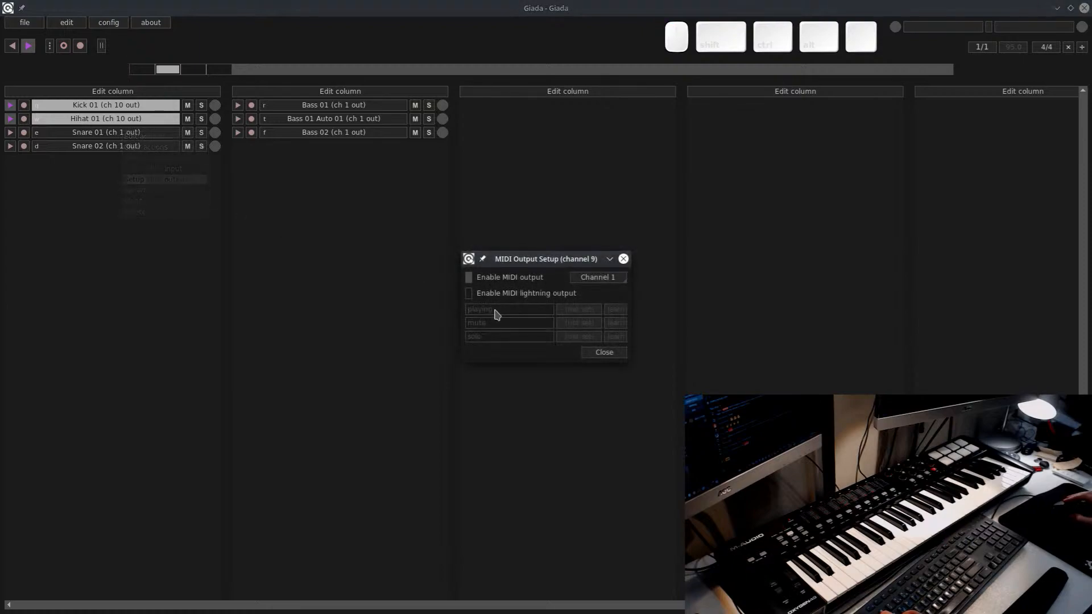
{"action": "left_click", "coordinate": [597, 277]}
{"action": "left_click", "coordinate": [617, 375]}
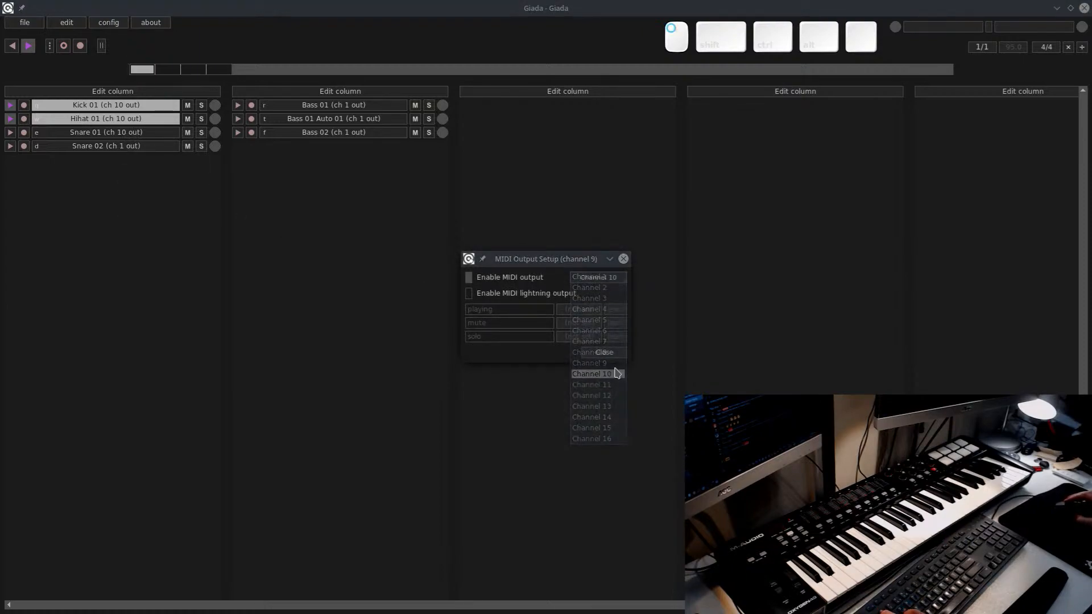
{"action": "left_click", "coordinate": [604, 350]}
Set the Snare 02 channel's MIDI output to Channel 10 and close its setup dialog
{"action": "right_click", "coordinate": [128, 149]}
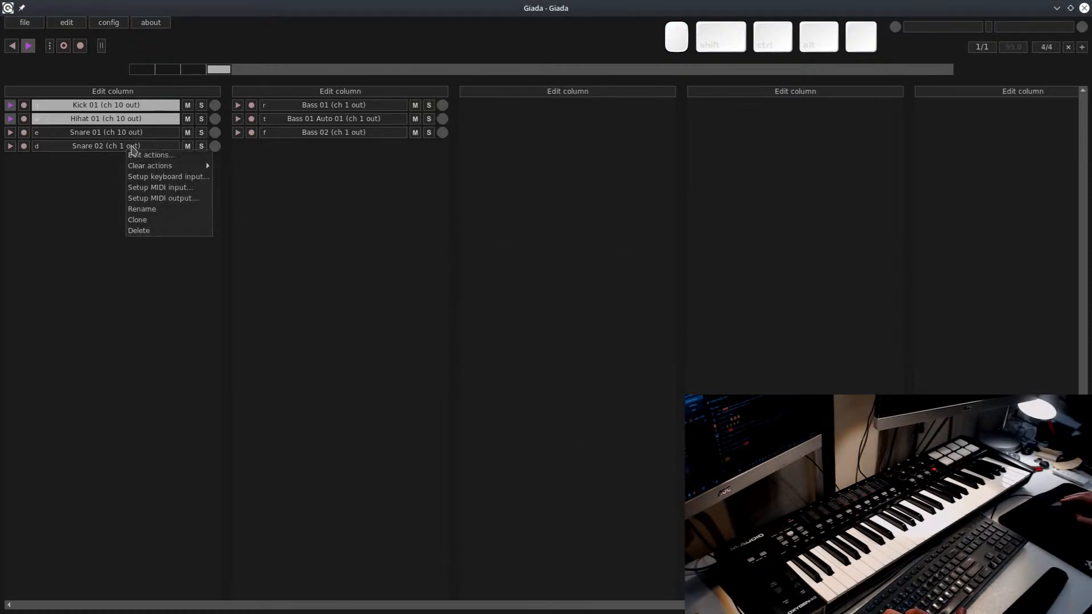
{"action": "right_click", "coordinate": [137, 143]}
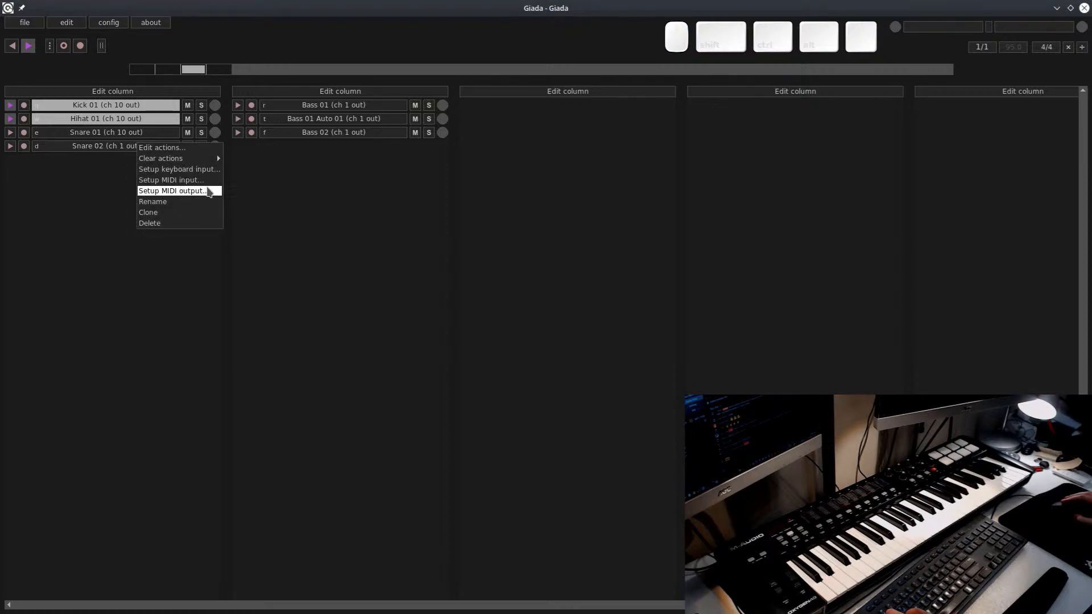
{"action": "left_click", "coordinate": [214, 190]}
{"action": "left_click", "coordinate": [604, 277]}
{"action": "left_click", "coordinate": [619, 372]}
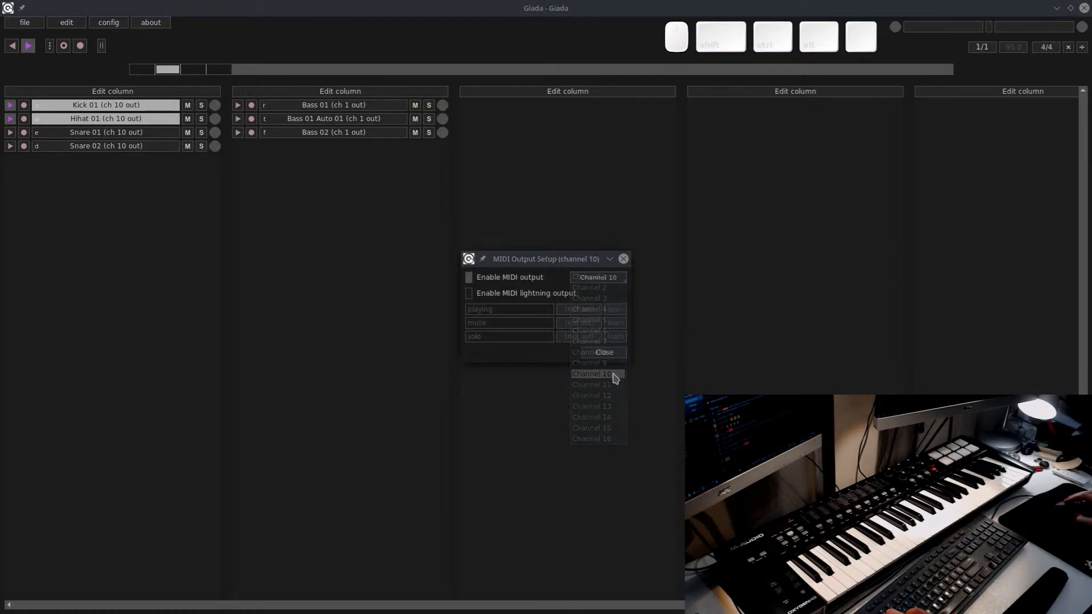
{"action": "left_click", "coordinate": [603, 352]}
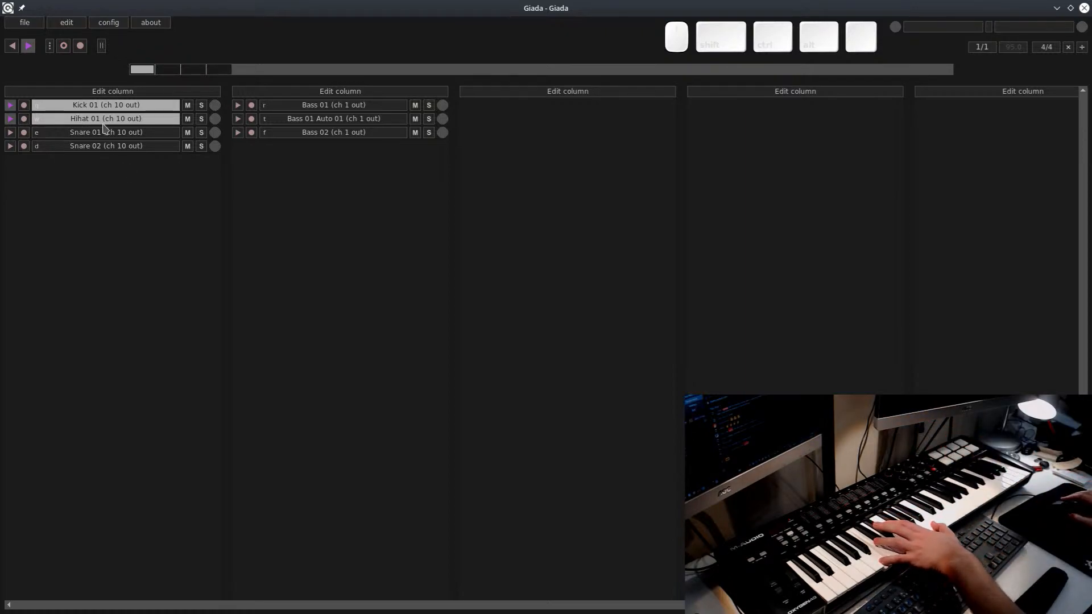
{"action": "left_click", "coordinate": [319, 93]}
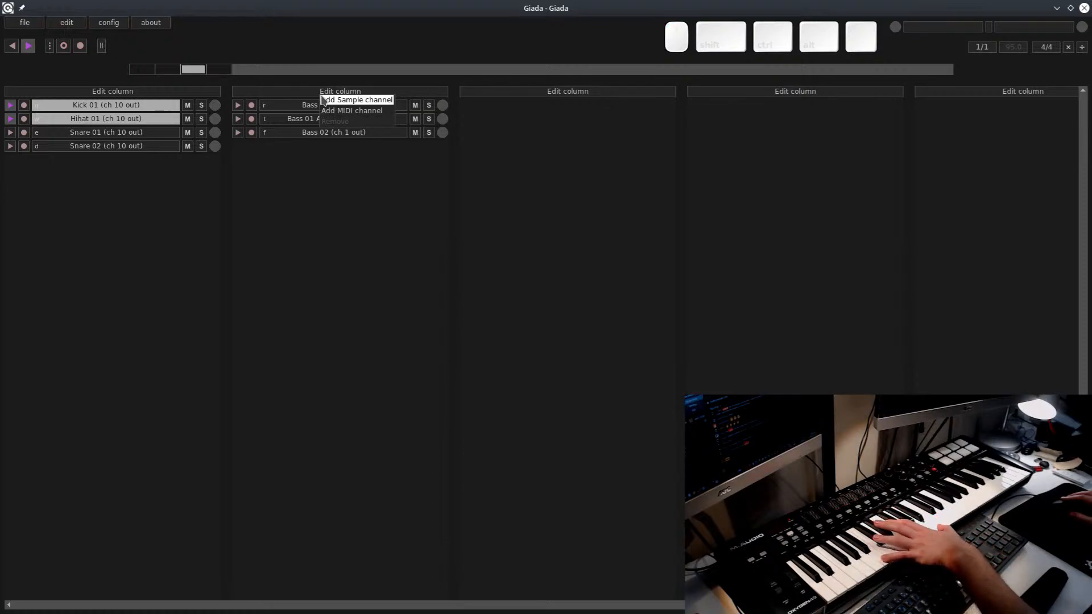
{"action": "left_click", "coordinate": [337, 106]}
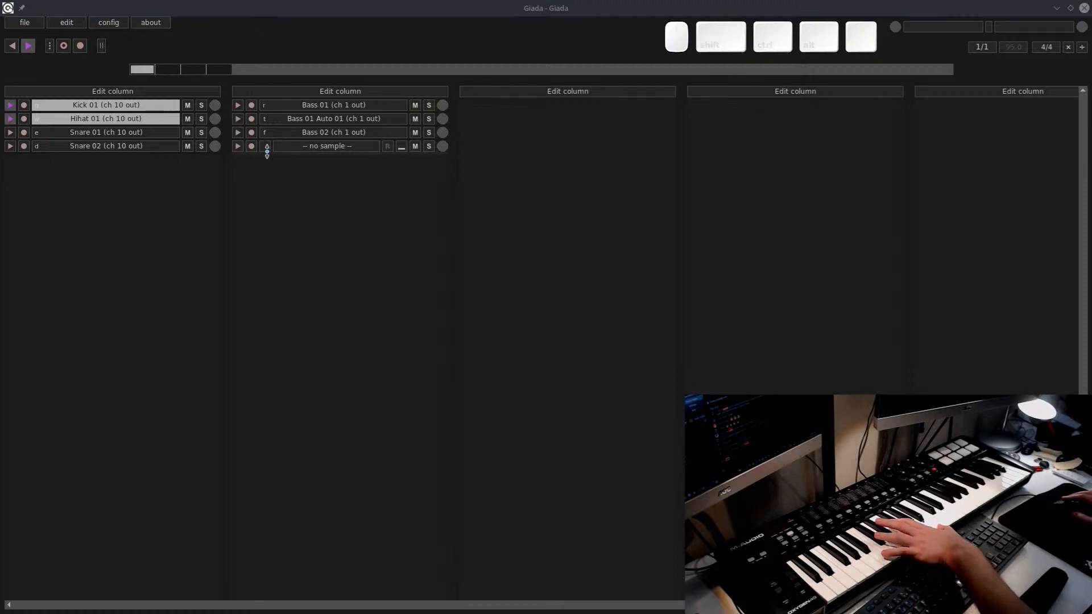
{"action": "left_click", "coordinate": [281, 148]}
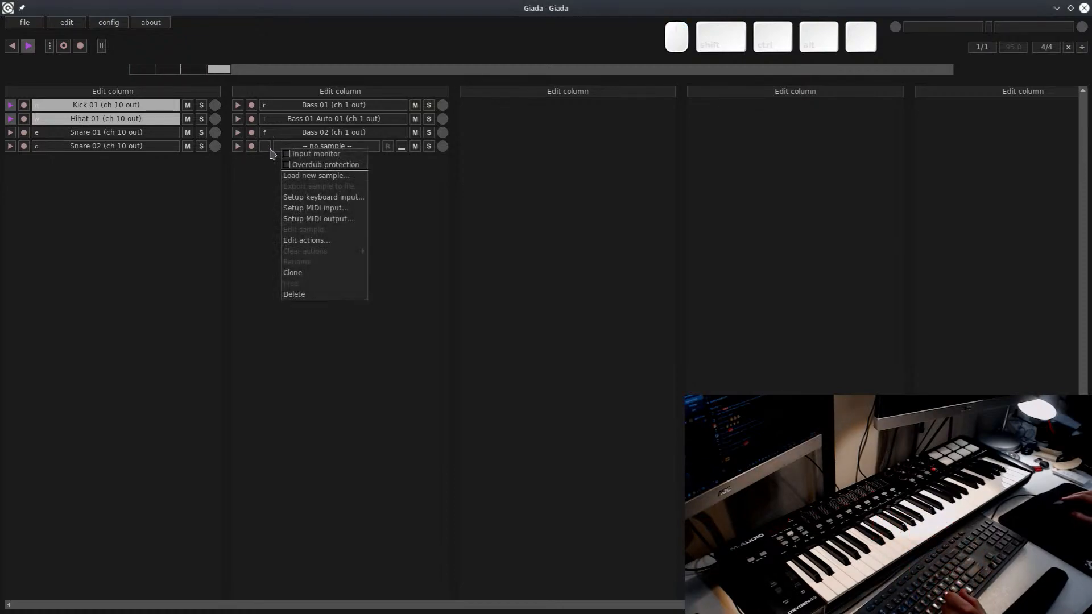
{"action": "left_click", "coordinate": [324, 295]}
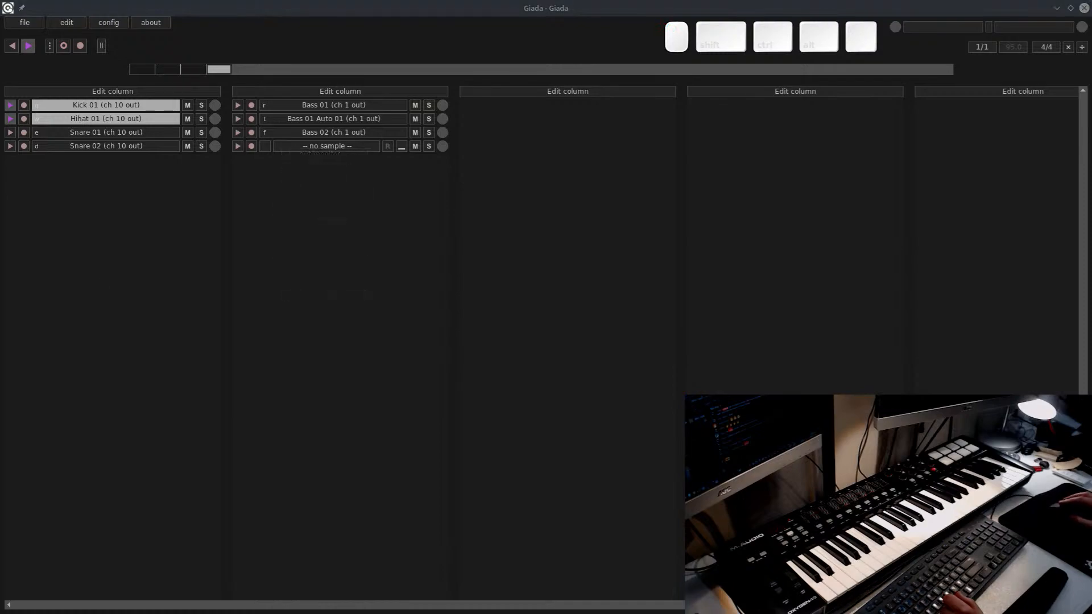
{"action": "left_click", "coordinate": [281, 280]}
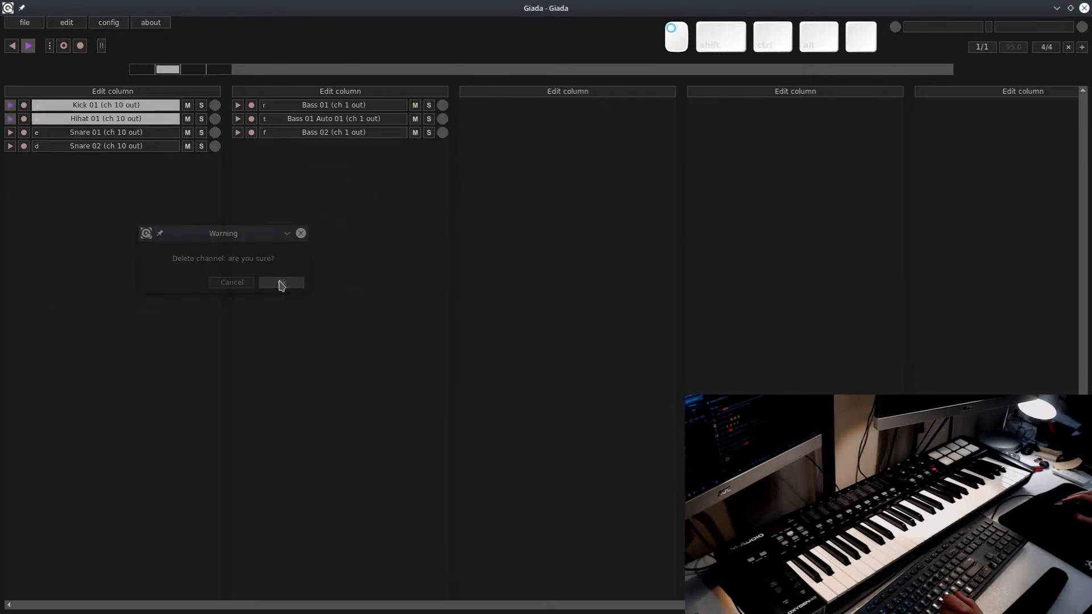
Add a MIDI channel below Bass 02 in the second column and arm it for recording
{"action": "left_click", "coordinate": [319, 94]}
{"action": "left_click", "coordinate": [322, 108]}
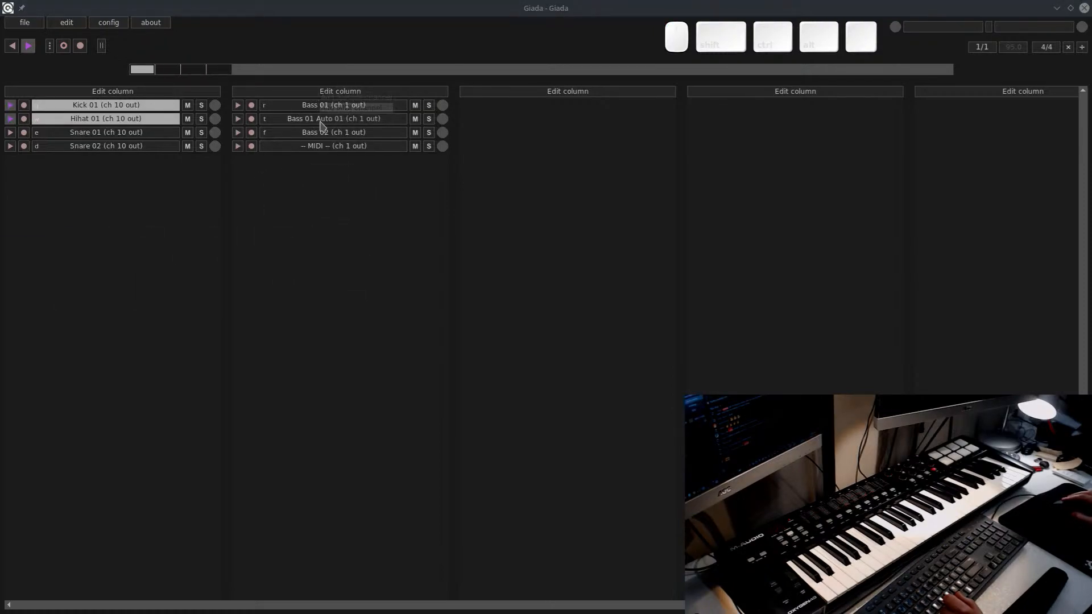
{"action": "left_click", "coordinate": [251, 146]}
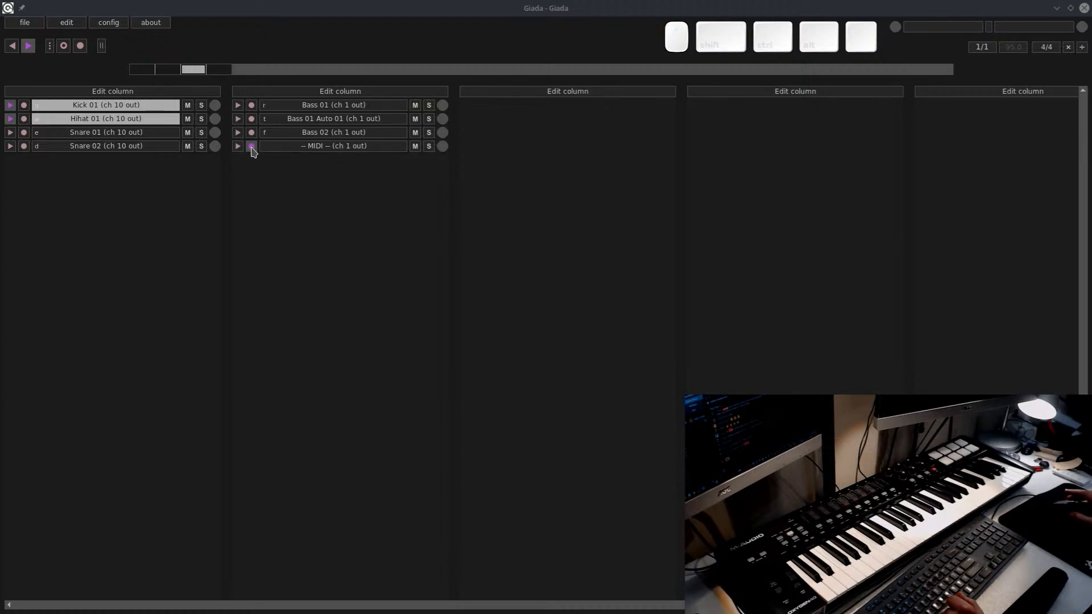
Record actions from the MIDI keyboard onto the new MIDI channel in two passes, stopping the recording after each
{"action": "left_click", "coordinate": [66, 47]}
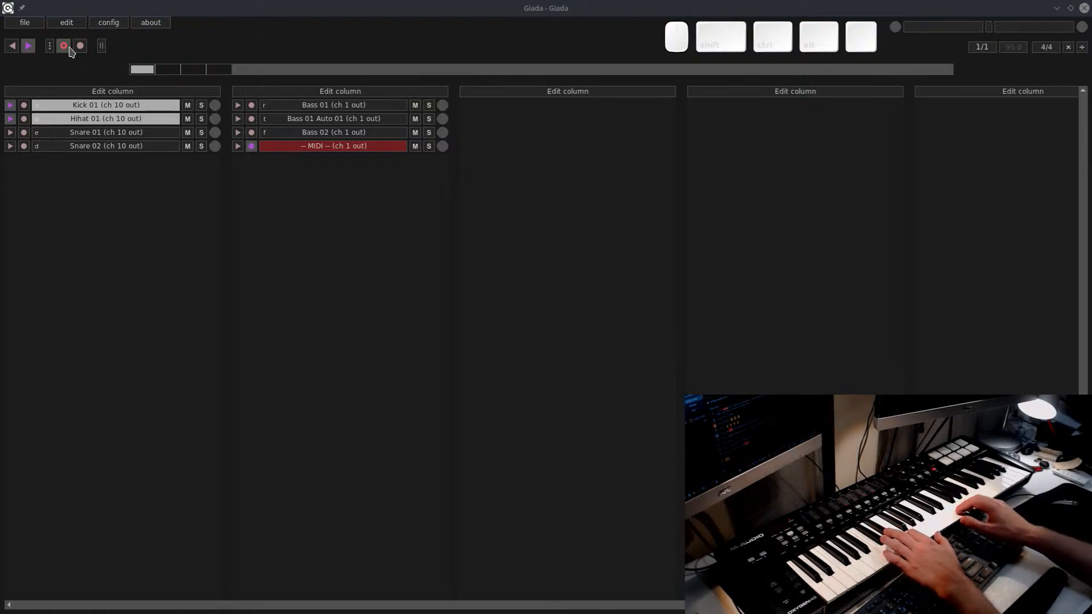
{"action": "left_click", "coordinate": [64, 47]}
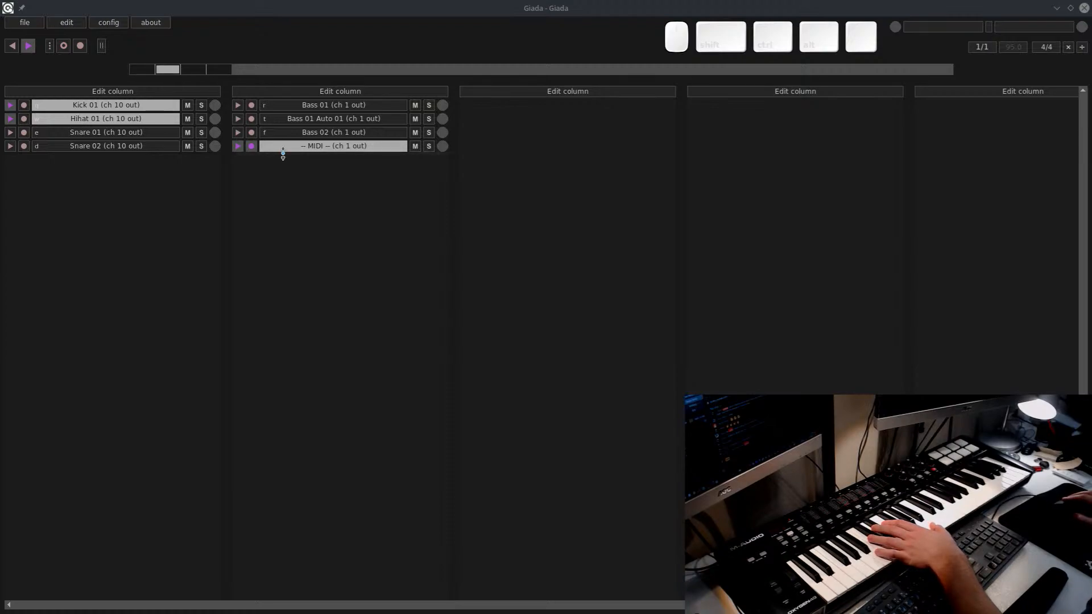
{"action": "left_click", "coordinate": [63, 49]}
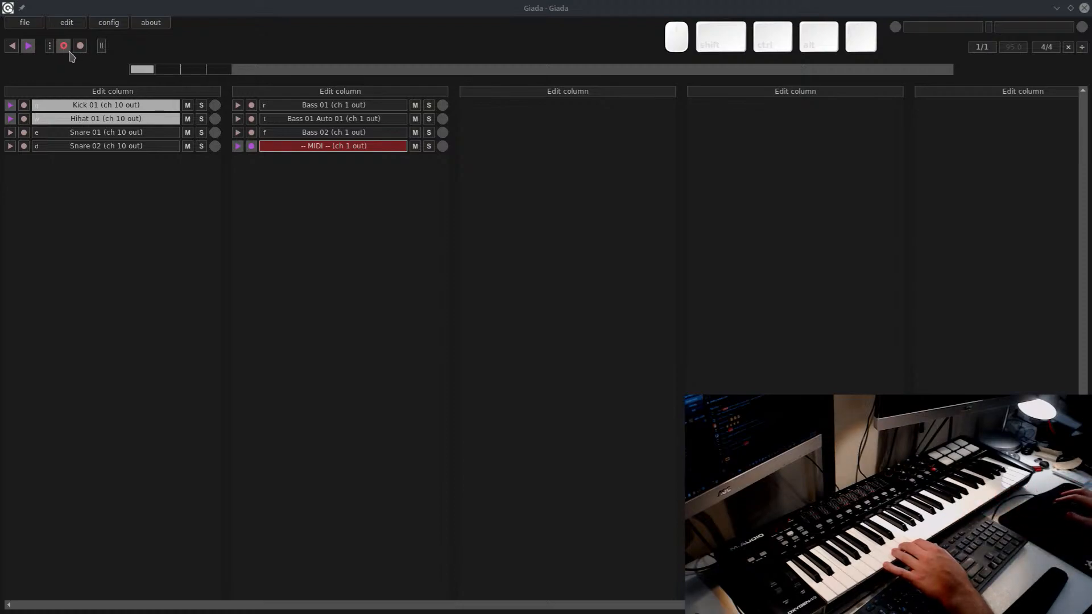
{"action": "left_click", "coordinate": [67, 49]}
Open the action editor of the MIDI channel in the second column, widen it and look for the recorded notes
{"action": "right_click", "coordinate": [340, 149]}
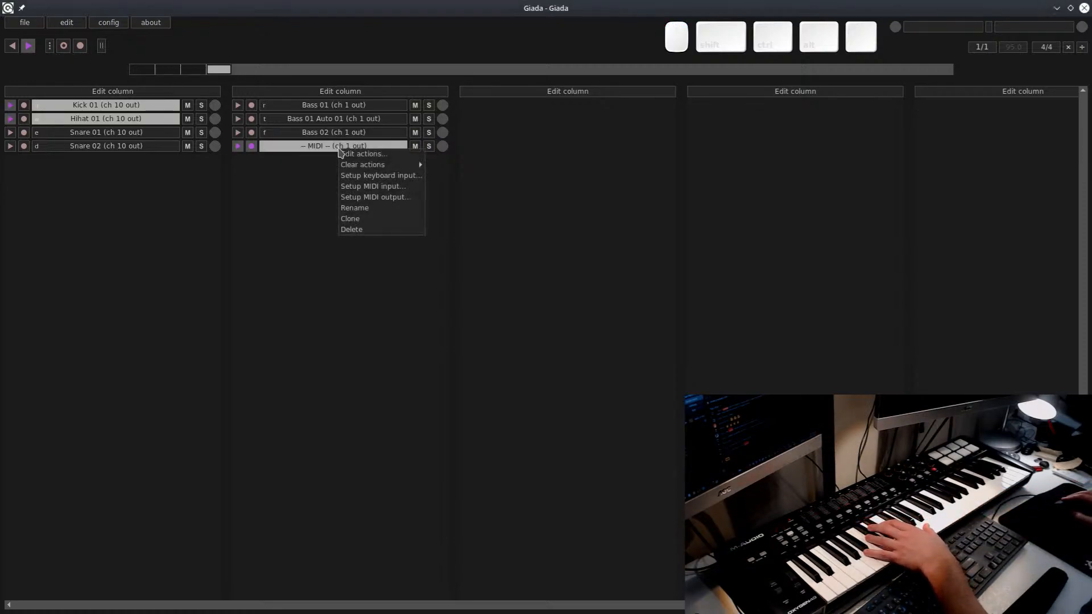
{"action": "left_click", "coordinate": [341, 153]}
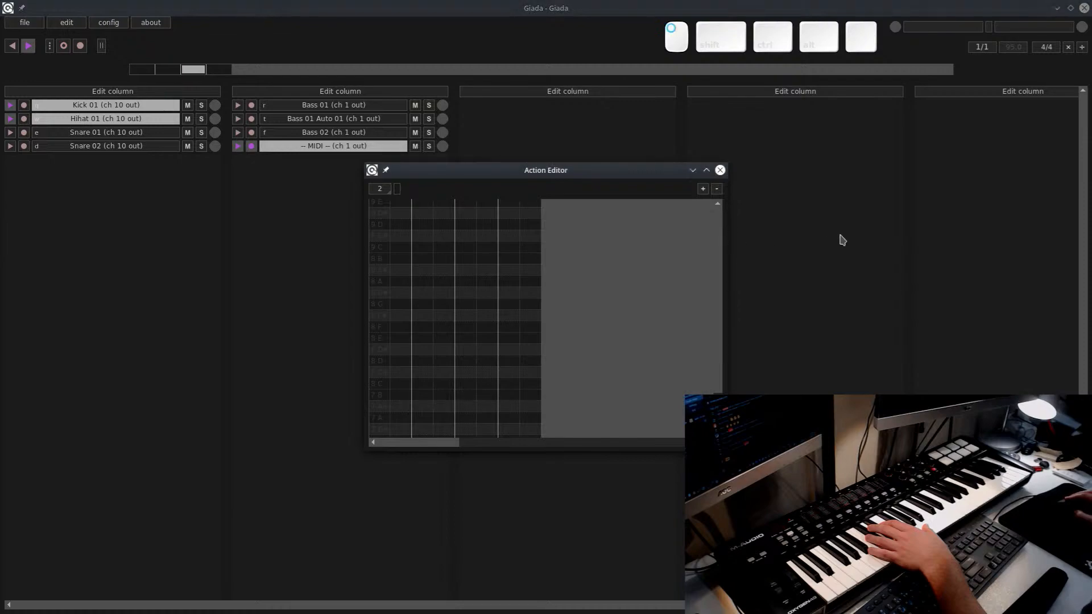
{"action": "left_click_drag", "start_coordinate": [728, 241], "coordinate": [961, 241]}
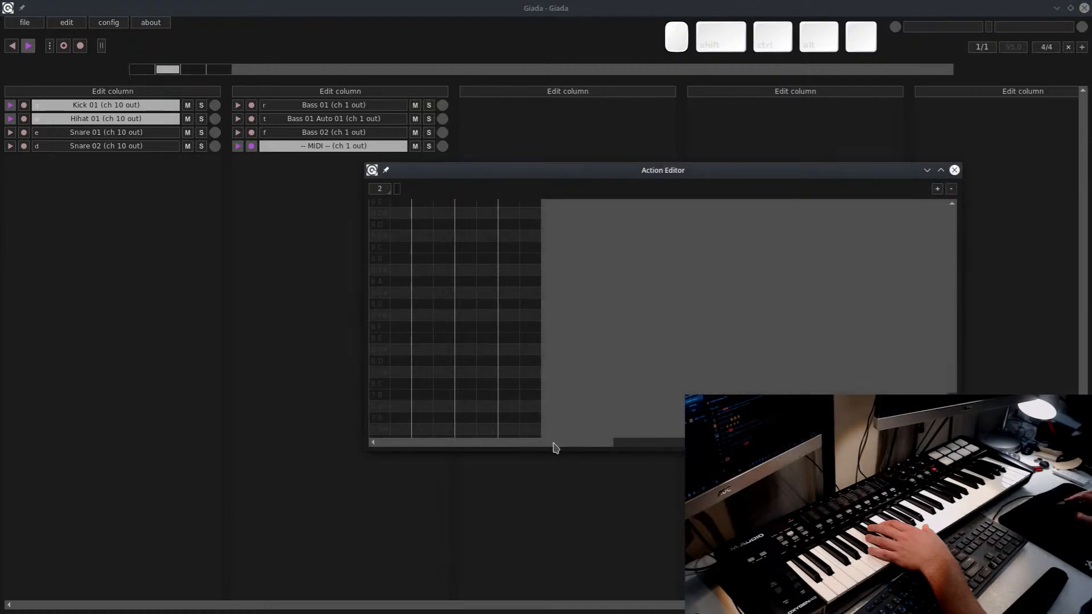
{"action": "left_click_drag", "start_coordinate": [555, 443], "coordinate": [795, 367]}
{"action": "scroll", "coordinate": [794, 367], "scroll_direction": "down", "scroll_amount": 3}
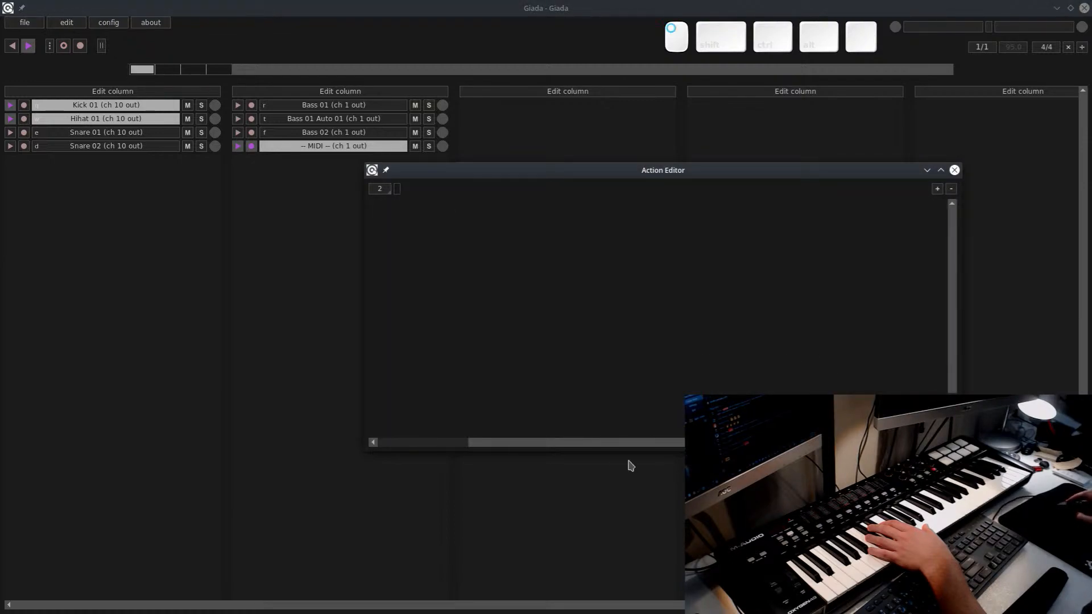
{"action": "left_click_drag", "start_coordinate": [540, 444], "coordinate": [361, 434]}
{"action": "scroll", "coordinate": [407, 384], "scroll_direction": "up", "scroll_amount": 3}
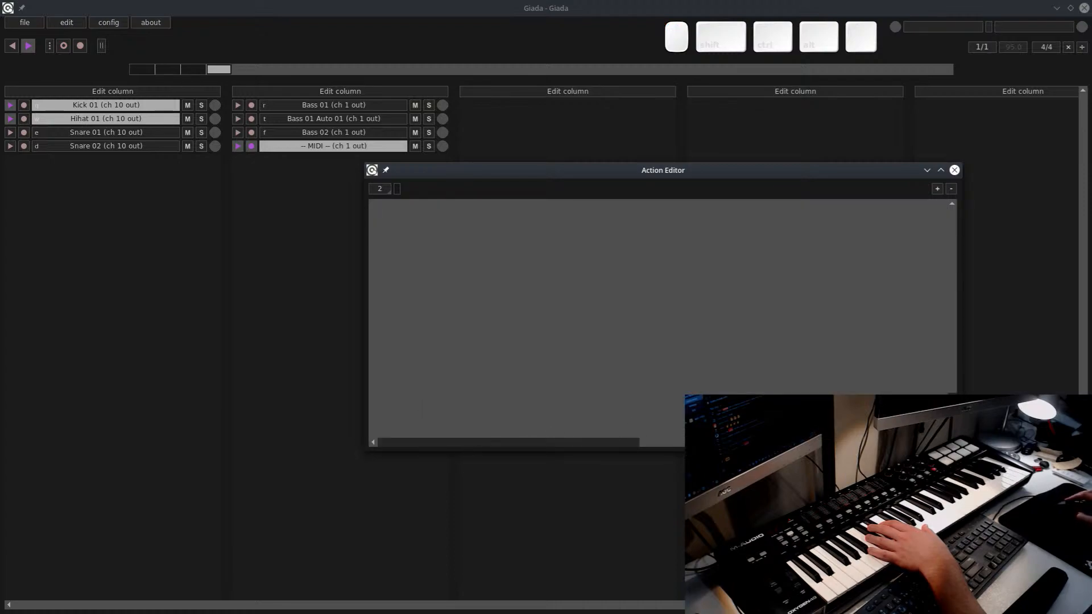
{"action": "left_click_drag", "start_coordinate": [432, 443], "coordinate": [422, 451]}
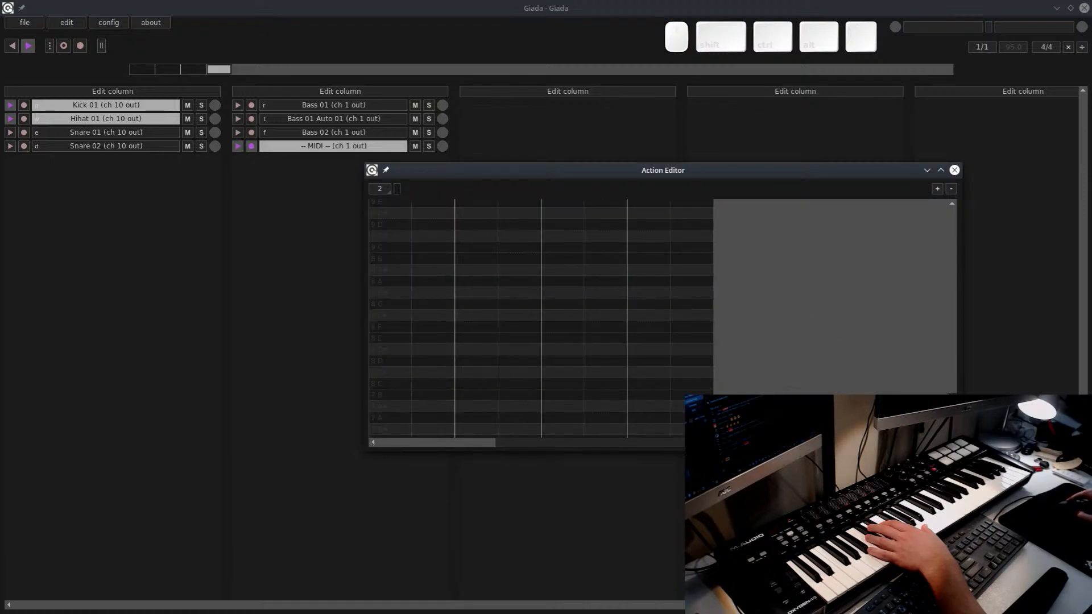
{"action": "left_click", "coordinate": [953, 383]}
{"action": "left_click_drag", "start_coordinate": [952, 225], "coordinate": [955, 283]}
{"action": "left_click_drag", "start_coordinate": [951, 394], "coordinate": [961, 356]}
{"action": "scroll", "coordinate": [555, 353], "scroll_direction": "down", "scroll_amount": 4}
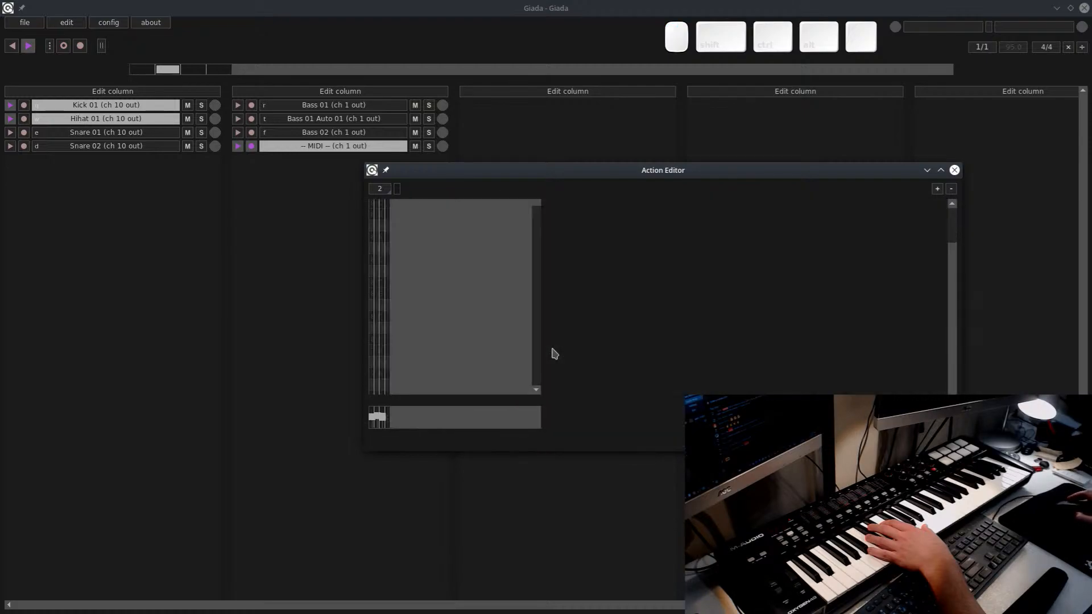
{"action": "scroll", "coordinate": [693, 297], "scroll_direction": "down", "scroll_amount": 2}
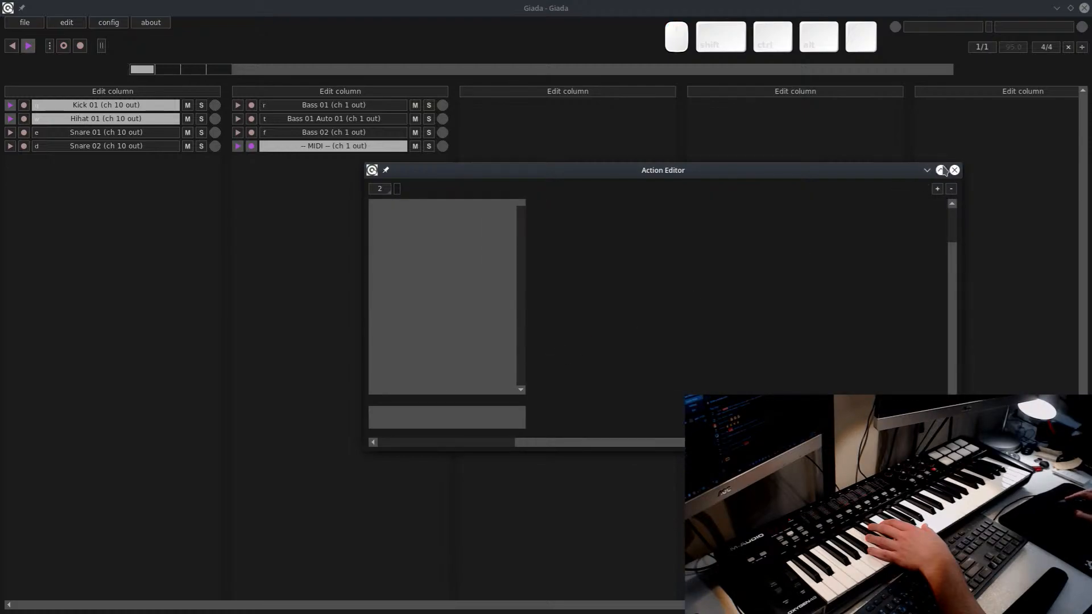
Maximize the editor, extend the beat-three 3 B note to the loop's end and delete the short 5 C and 5 E notes
{"action": "left_click", "coordinate": [940, 170]}
{"action": "scroll", "coordinate": [137, 267], "scroll_direction": "up", "scroll_amount": 3}
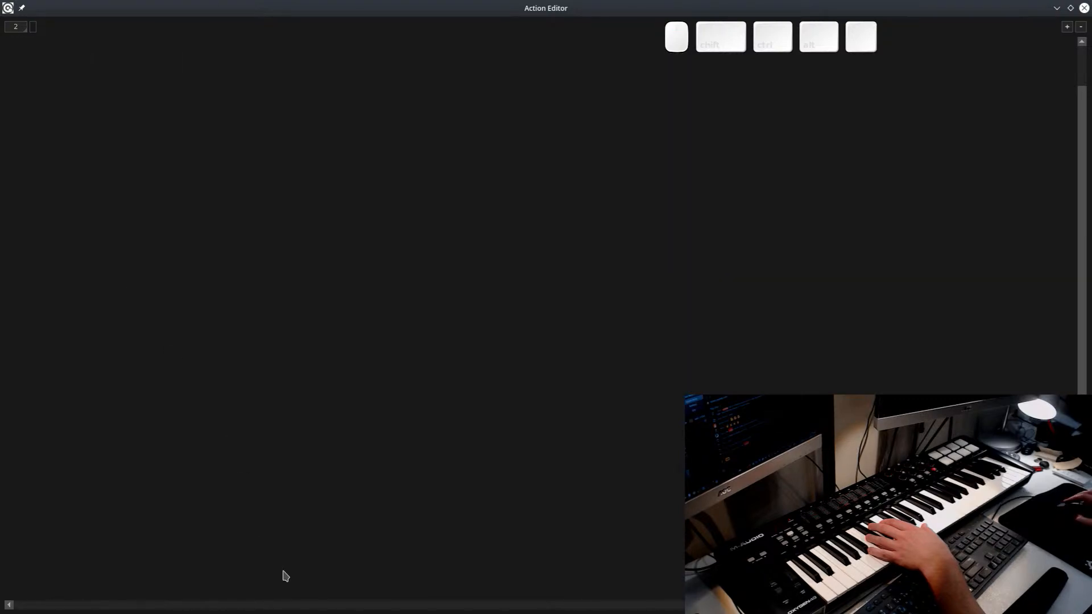
{"action": "scroll", "coordinate": [53, 592], "scroll_direction": "up", "scroll_amount": 3}
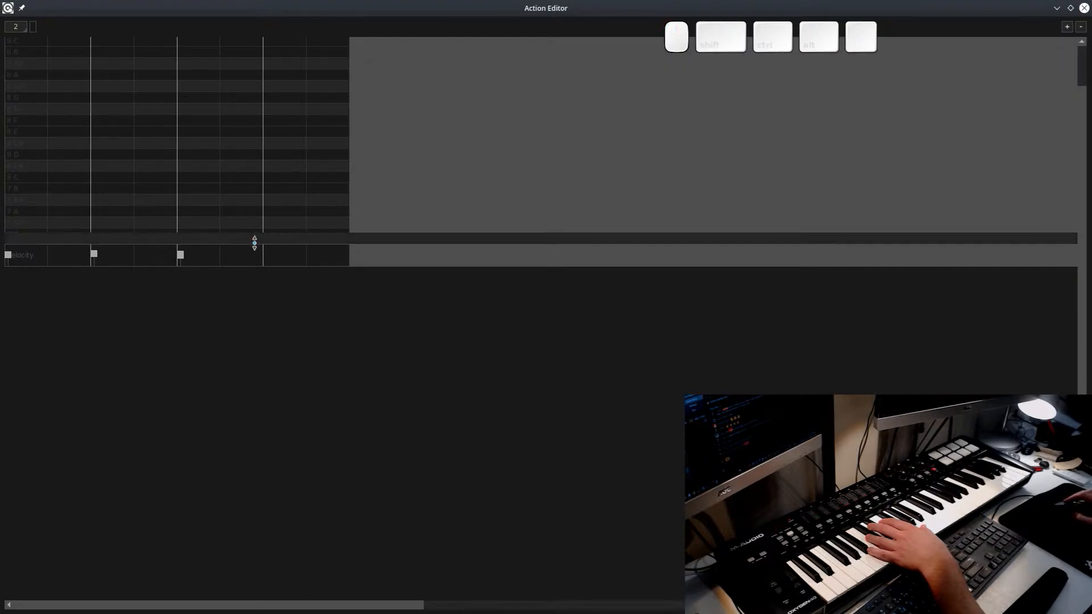
{"action": "left_click_drag", "start_coordinate": [253, 242], "coordinate": [240, 490]}
{"action": "key", "text": "Page_Up"}
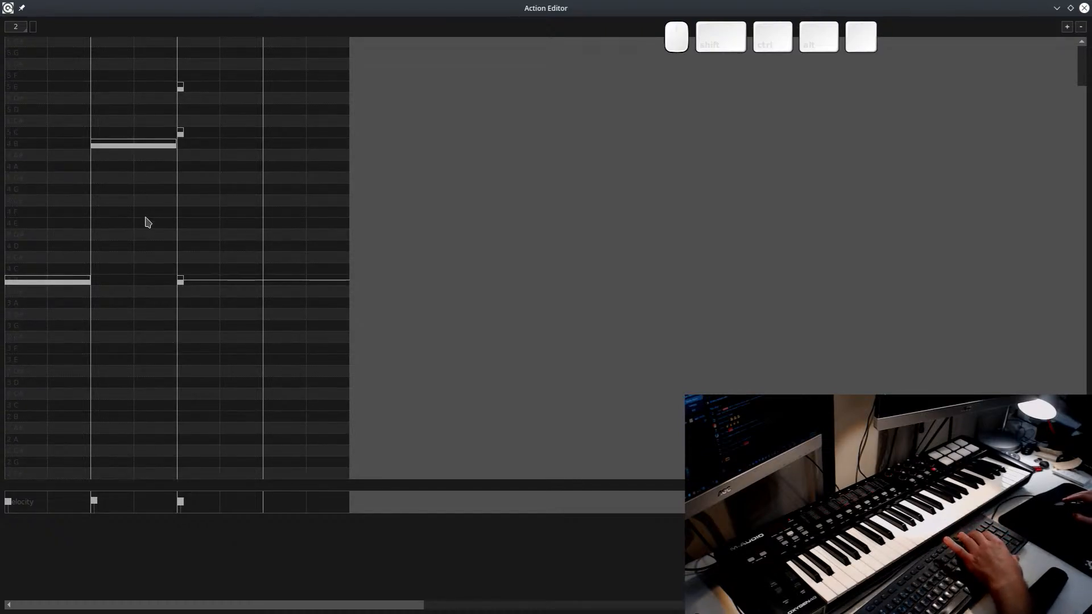
{"action": "mouse_move", "coordinate": [222, 282]}
{"action": "left_mouse_down"}
{"action": "mouse_move", "coordinate": [233, 272]}
{"action": "mouse_move", "coordinate": [232, 282]}
{"action": "left_mouse_up"}
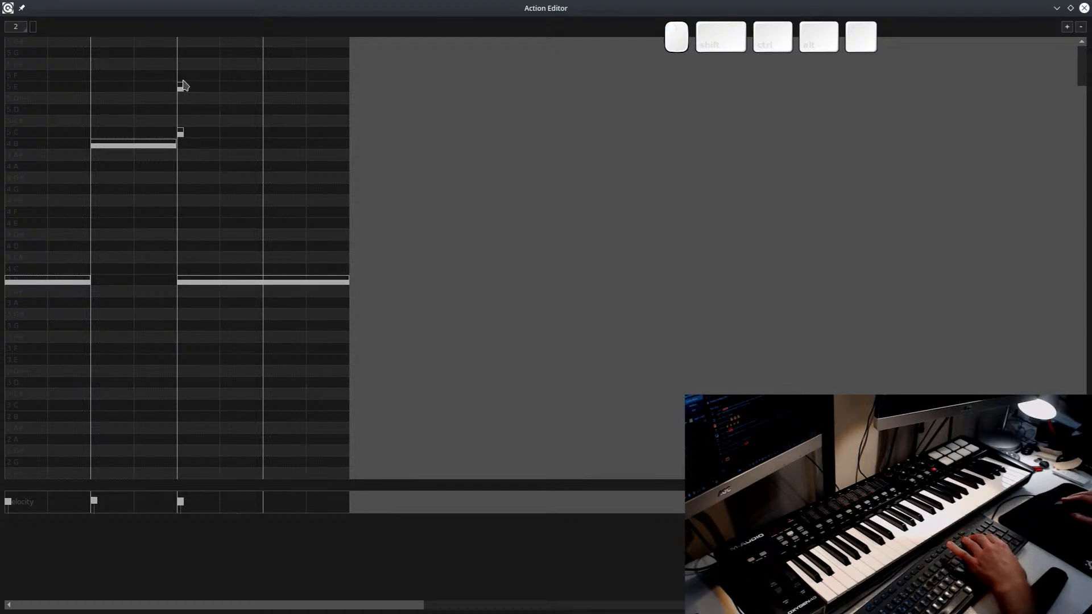
{"action": "left_click_drag", "start_coordinate": [182, 86], "coordinate": [178, 129]}
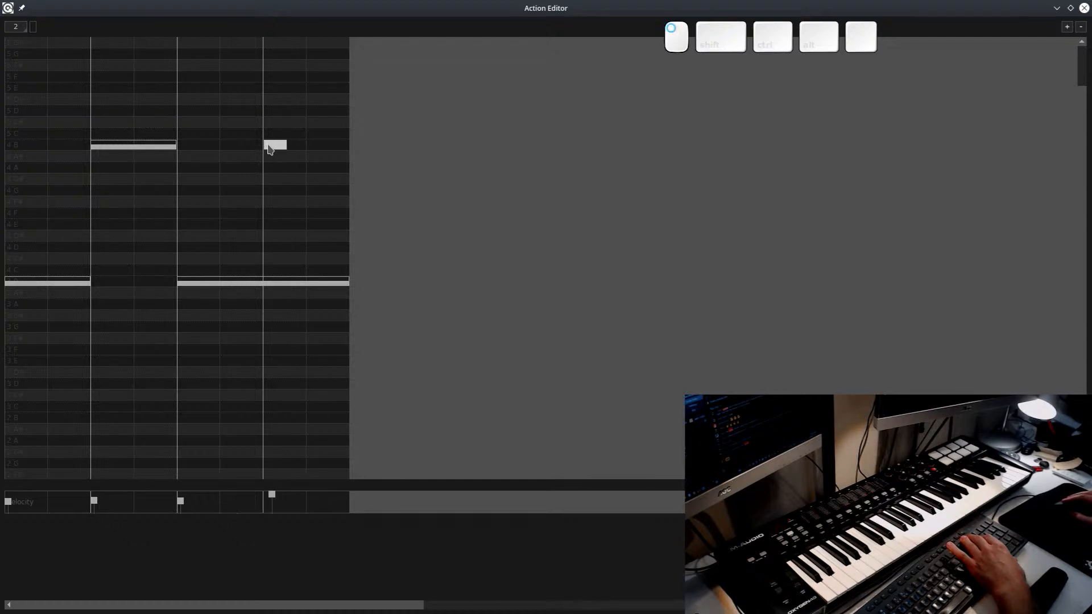
Set the grid resolution to 8, replace the beat-four 4 B note with two short 4 B notes half a beat apart, and close the editor
{"action": "left_click", "coordinate": [18, 26]}
{"action": "left_click", "coordinate": [17, 69]}
{"action": "right_click", "coordinate": [272, 146]}
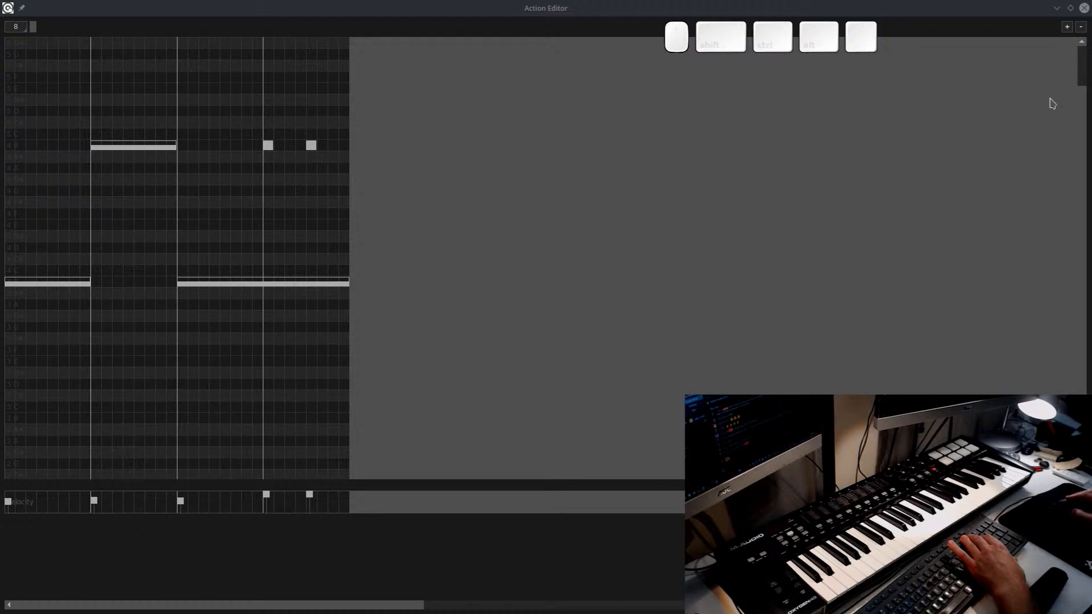
{"action": "left_click", "coordinate": [1084, 8]}
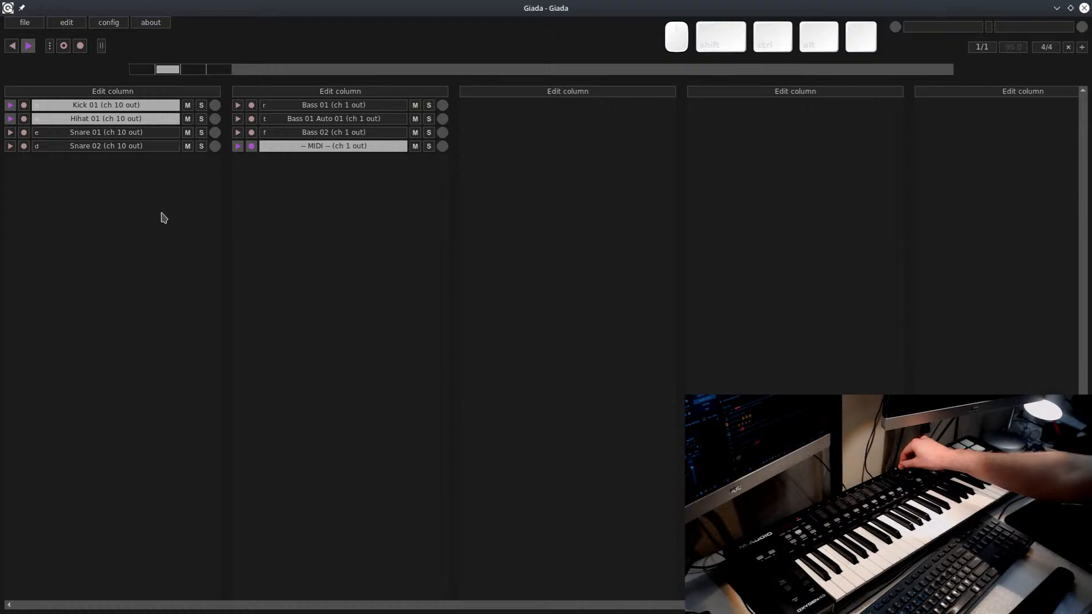
Stop Hihat 01, restart Kick 01, and start Snare 02, Snare 01 and Bass 01 in the running loop
{"action": "key", "text": "q"}
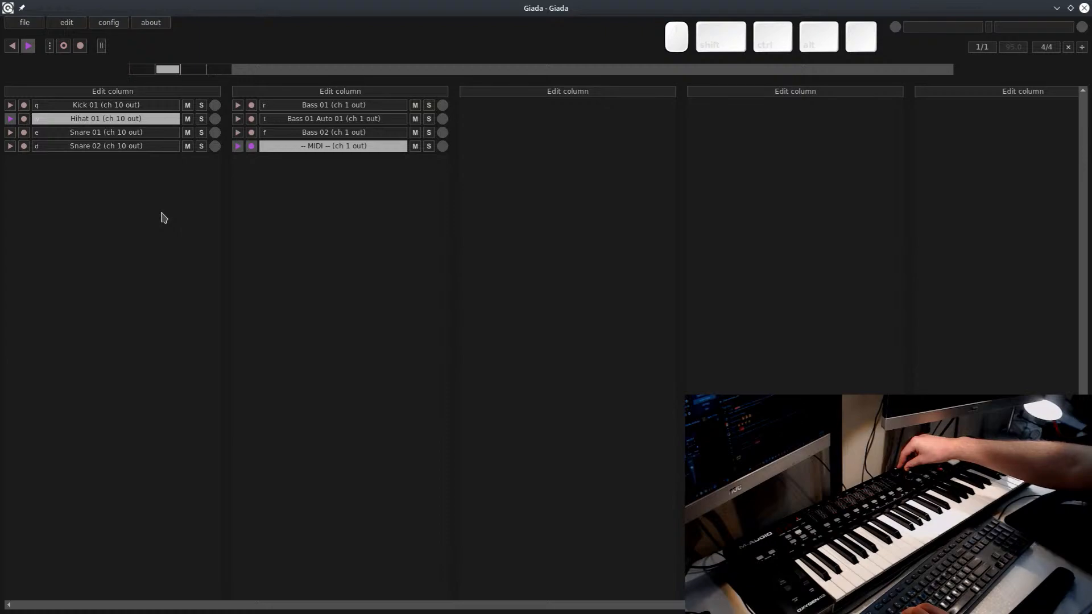
{"action": "key", "text": "w"}
{"action": "key", "text": "q"}
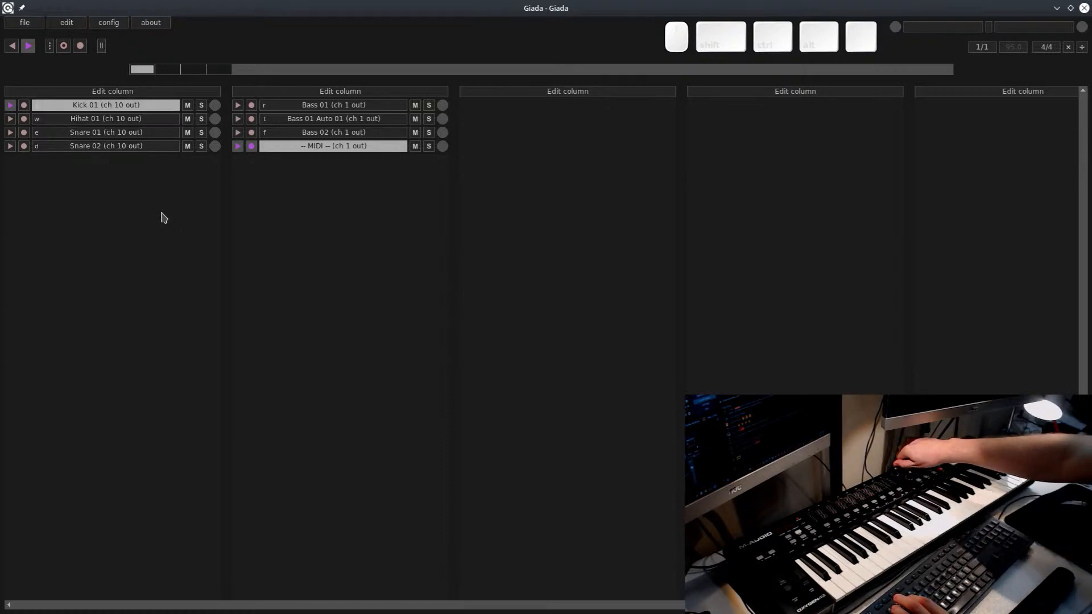
{"action": "key", "text": "d"}
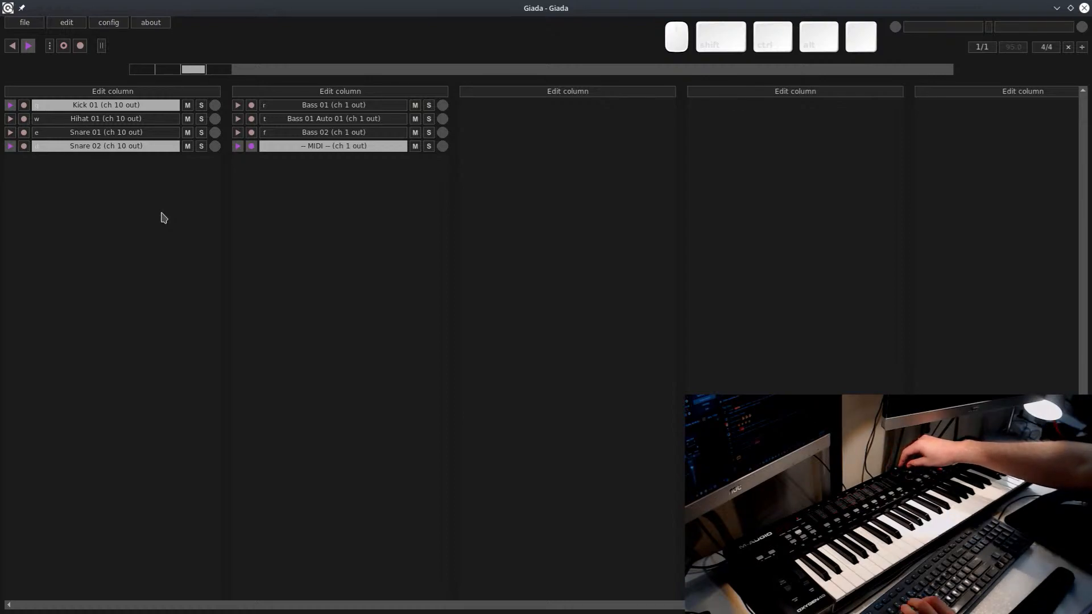
{"action": "key", "text": "e"}
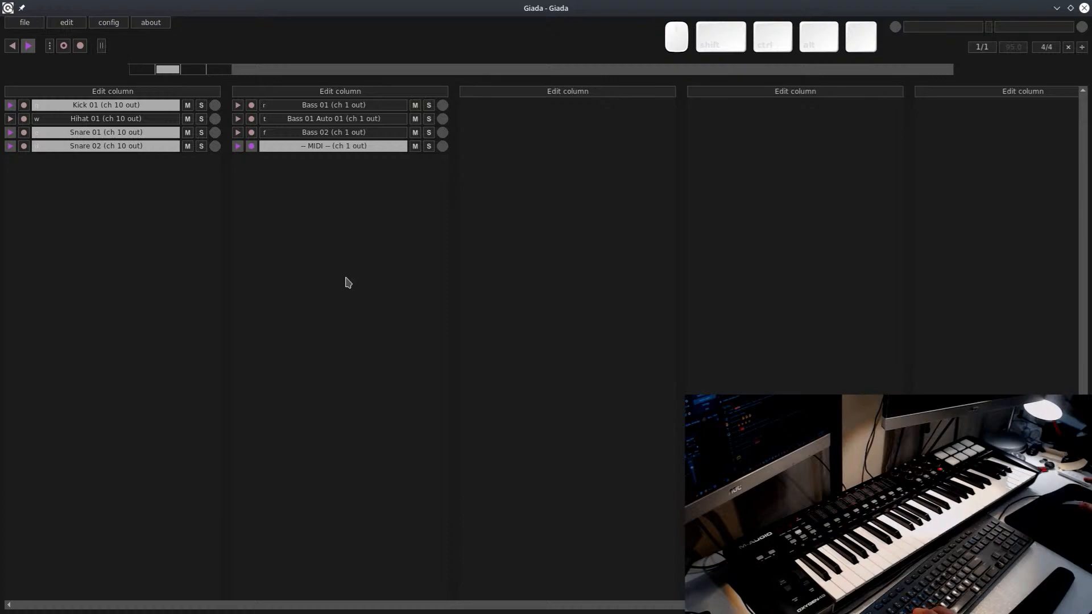
{"action": "key", "text": "r"}
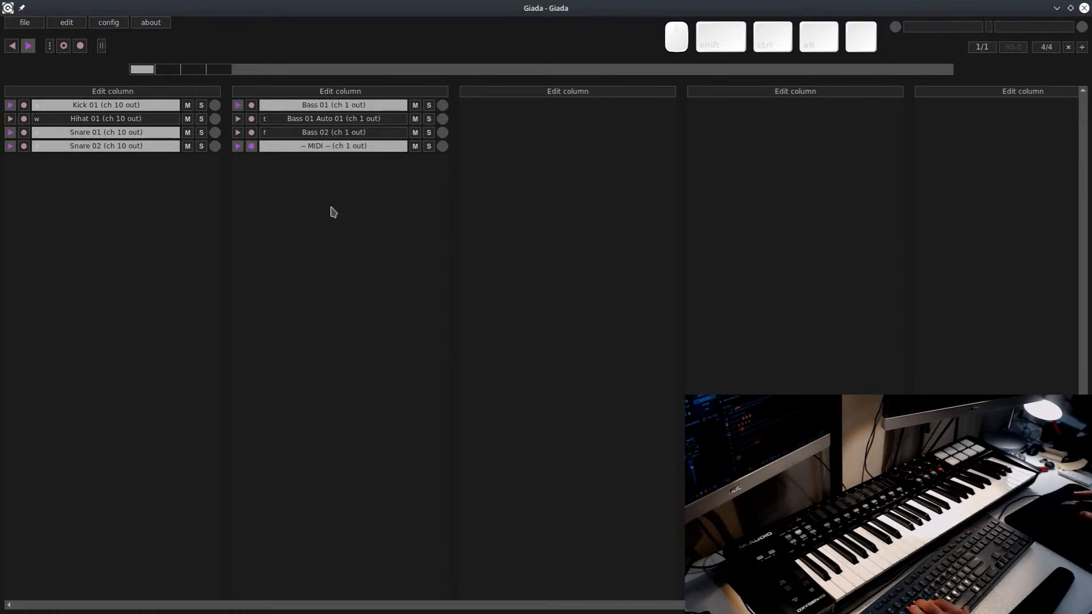
Stop playback of the MIDI channel below Bass 02 in the second column
{"action": "left_click", "coordinate": [291, 146]}
{"action": "left_click", "coordinate": [239, 150]}
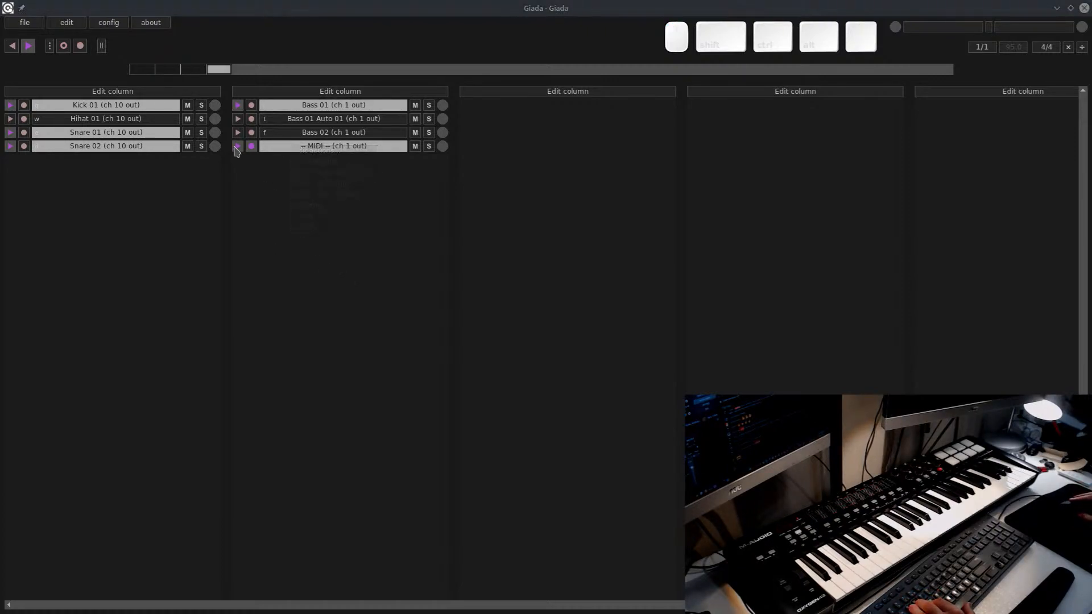
{"action": "left_click", "coordinate": [238, 148]}
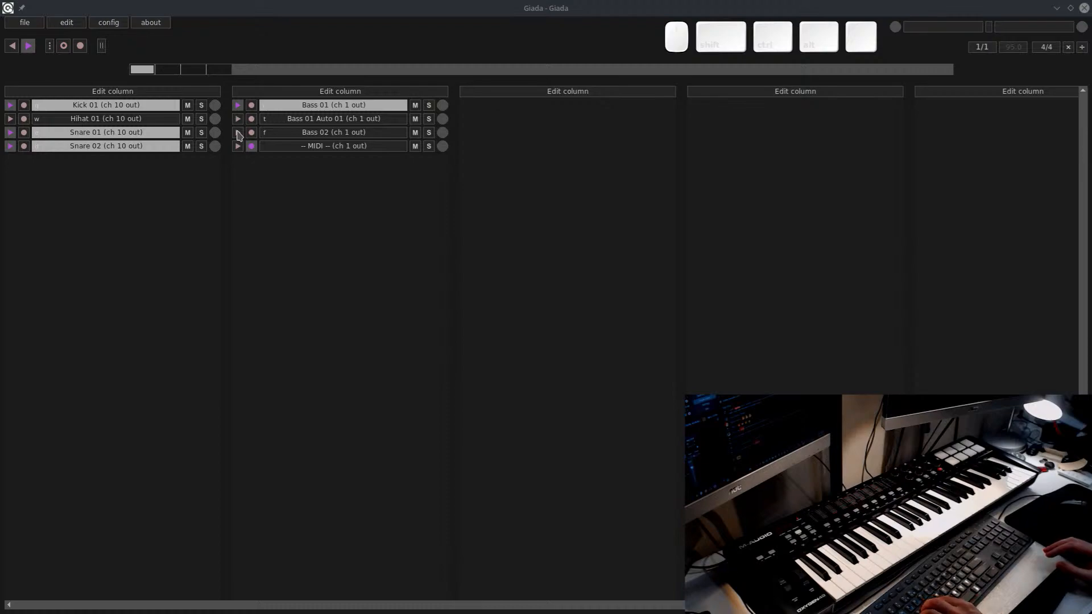
Alternate playback live among Bass 01, Bass 01 Auto 01 and Bass 02, ending with only Bass 01 playing in the second column
{"action": "key", "text": "f"}
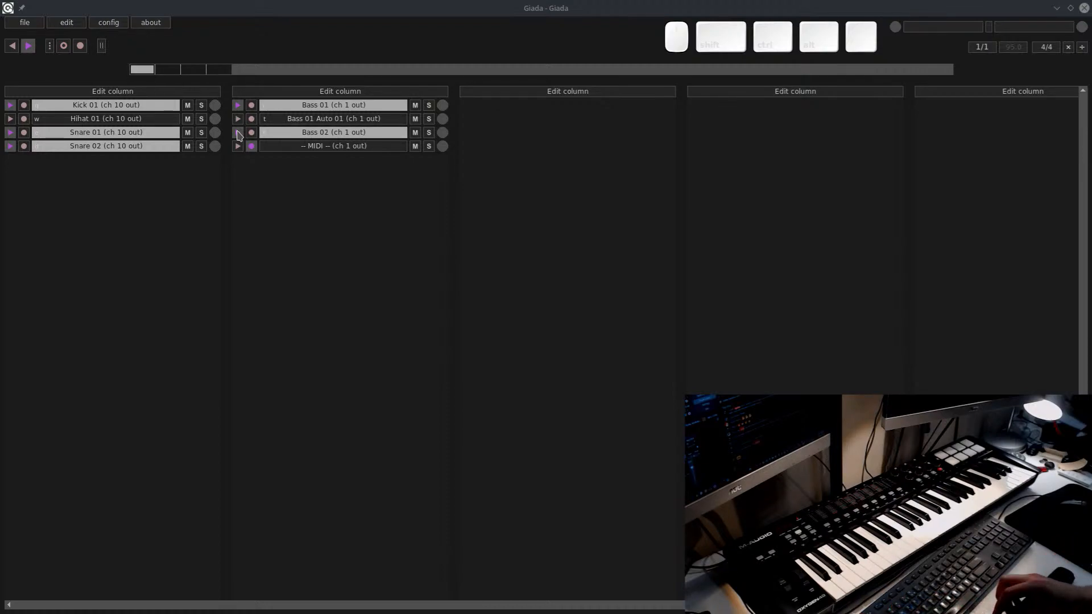
{"action": "key", "text": "r"}
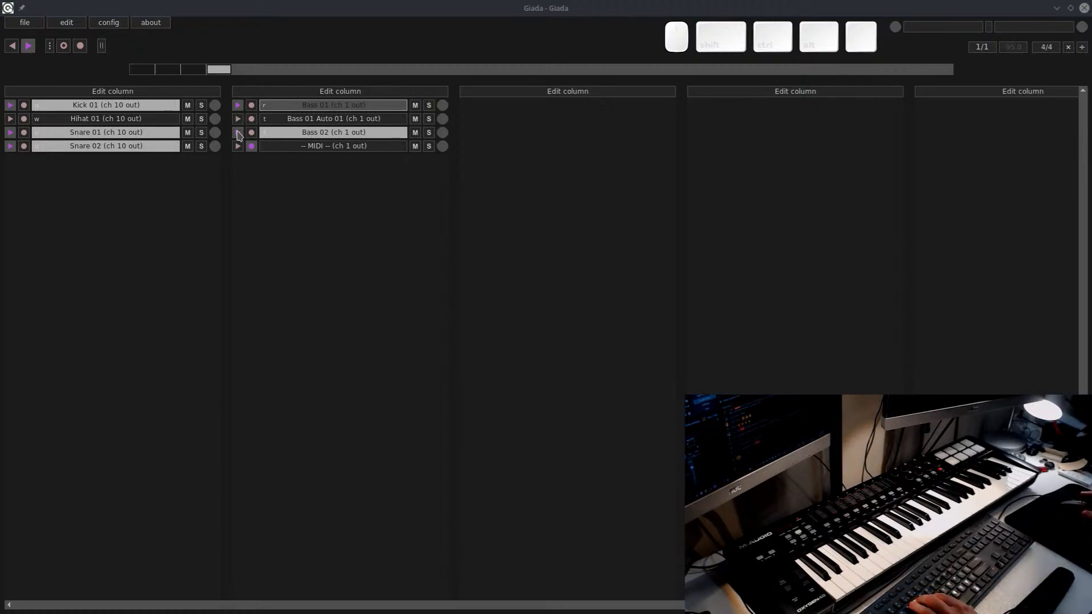
{"action": "key", "text": "t"}
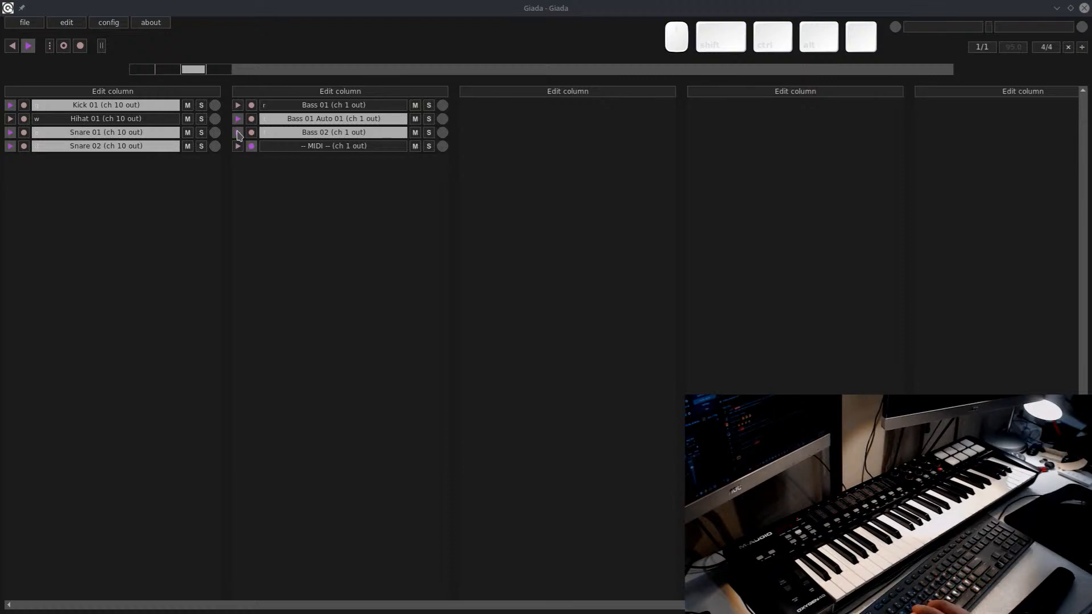
{"action": "key", "text": "r"}
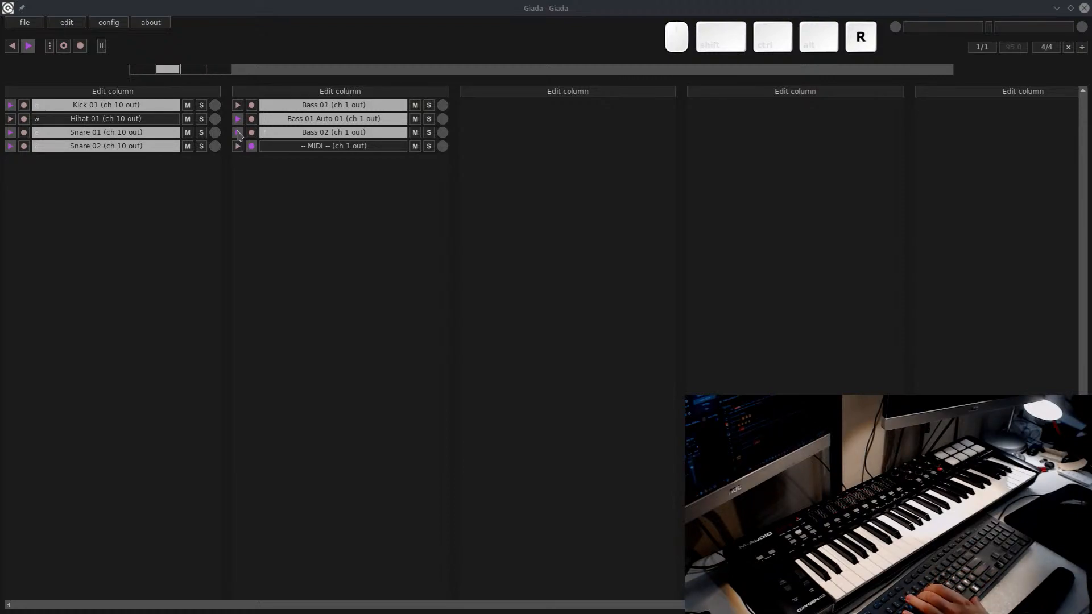
{"action": "key", "text": "t"}
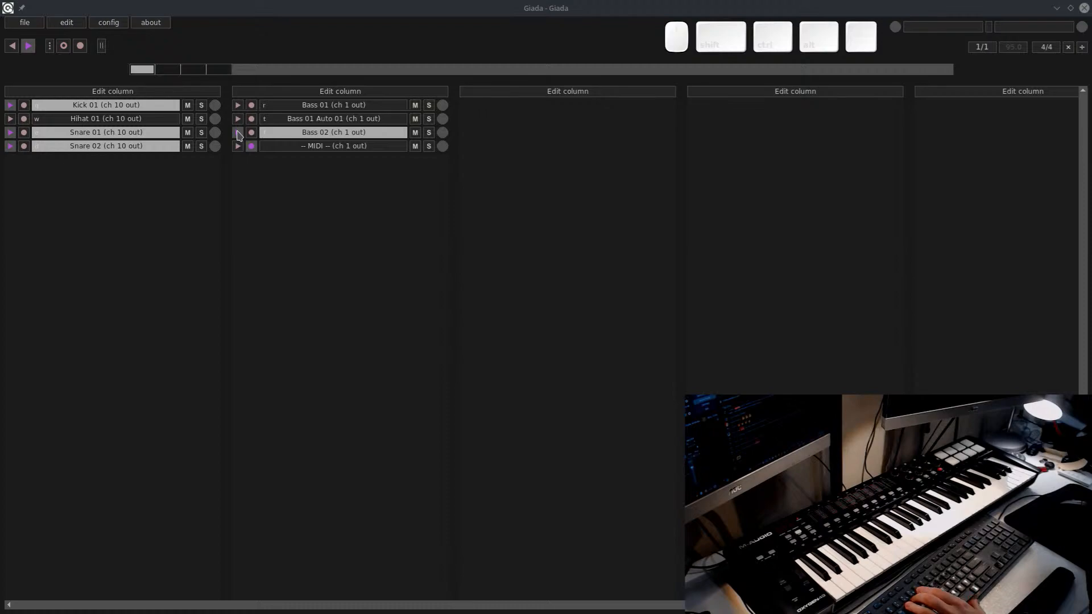
{"action": "key", "text": "g"}
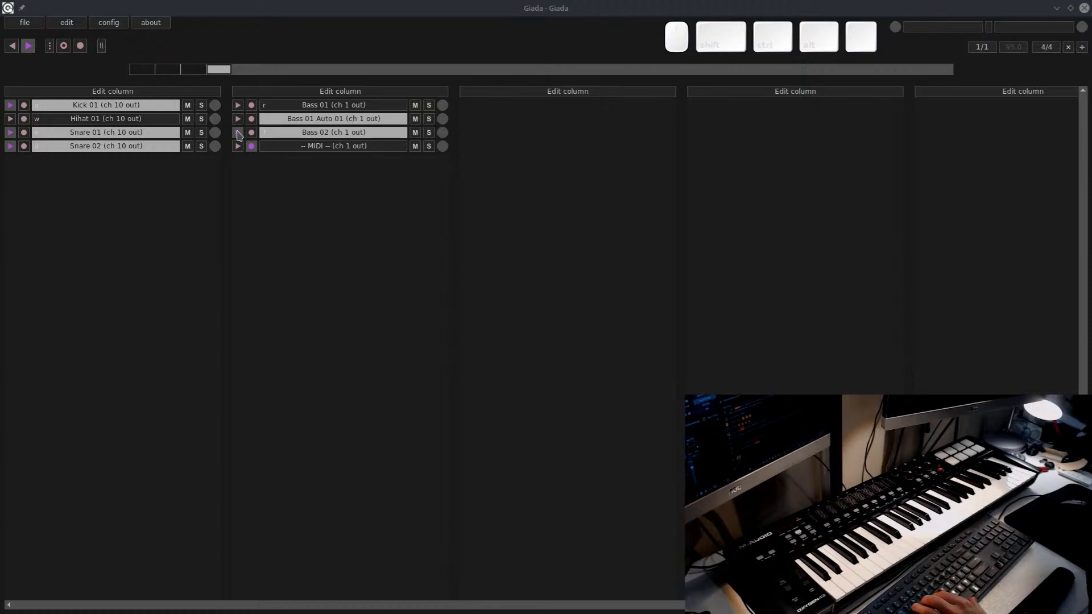
{"action": "key", "text": "f"}
{"action": "key", "text": "r"}
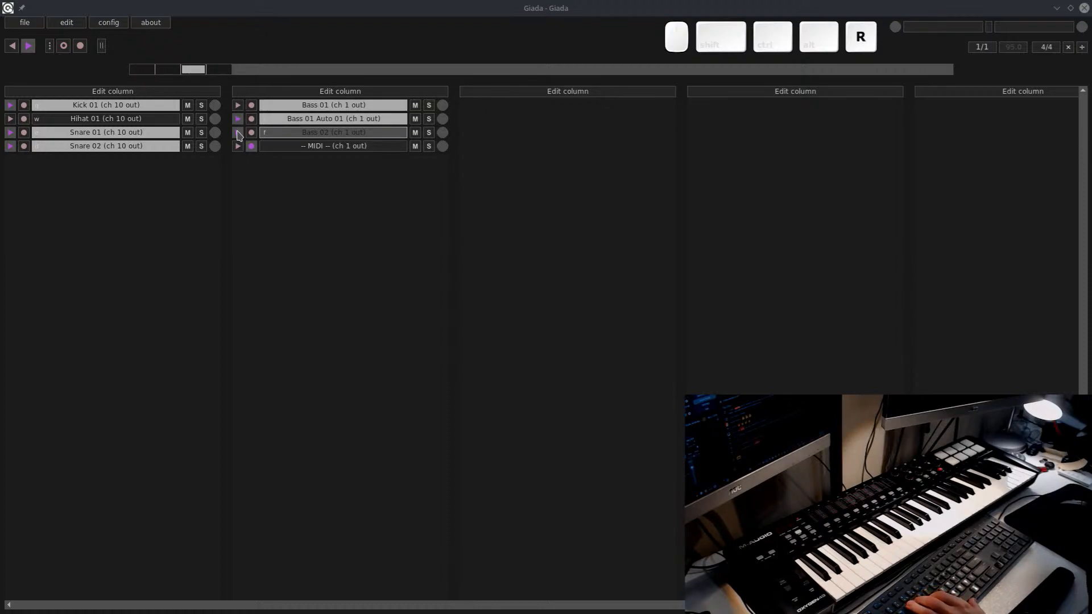
{"action": "key", "text": "t"}
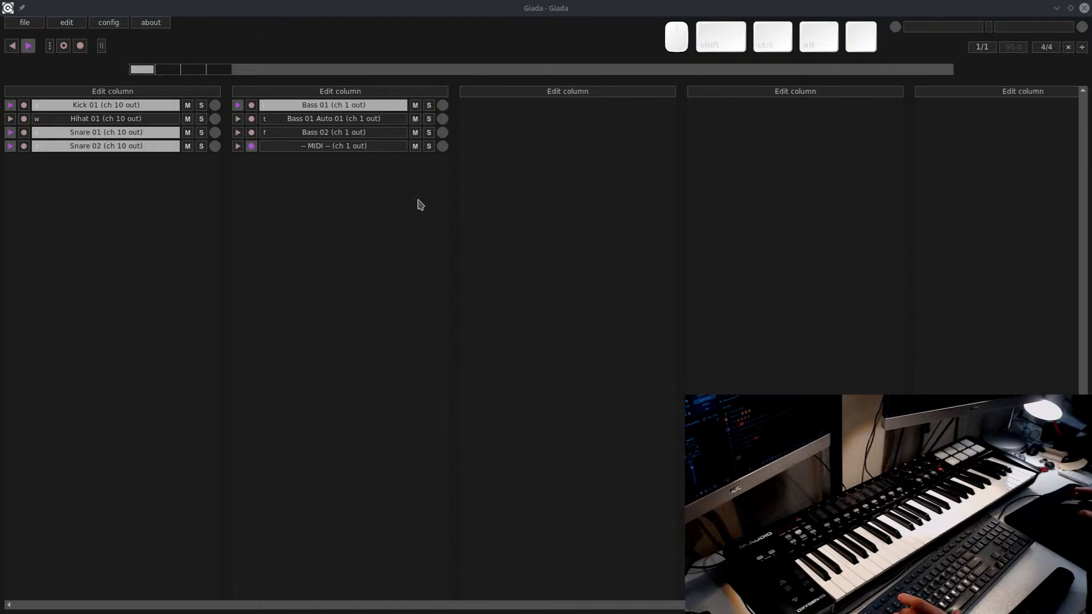
Start the Hihat 01 channel and stop the Snare 02 channel
{"action": "key", "text": "w"}
{"action": "key", "text": "d"}
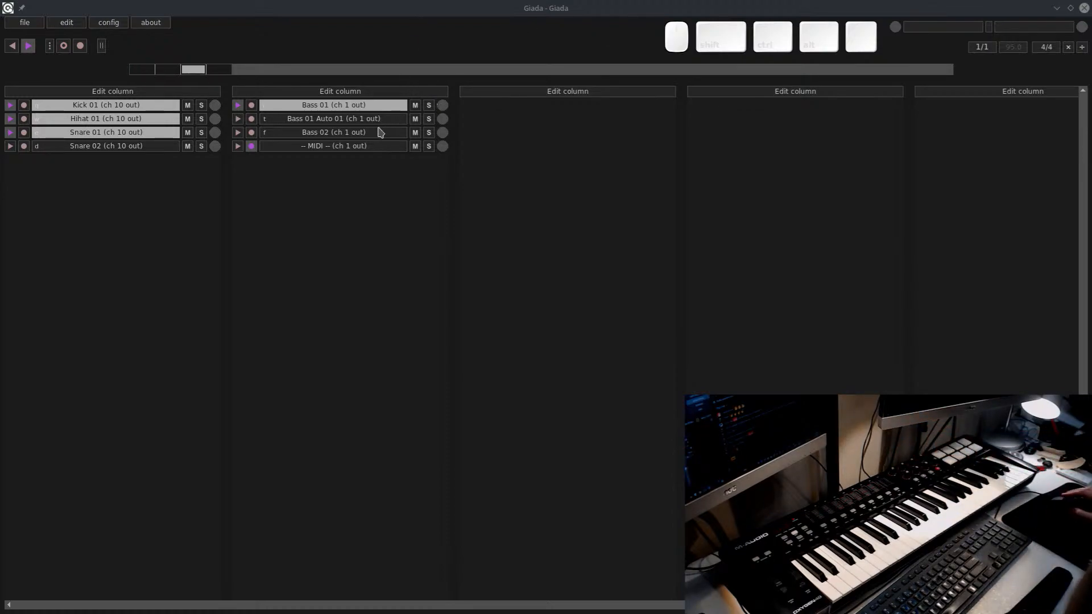
Add a MIDI channel to the third column, set its MIDI output to Channel 2 and close its setup dialog
{"action": "left_click", "coordinate": [555, 95]}
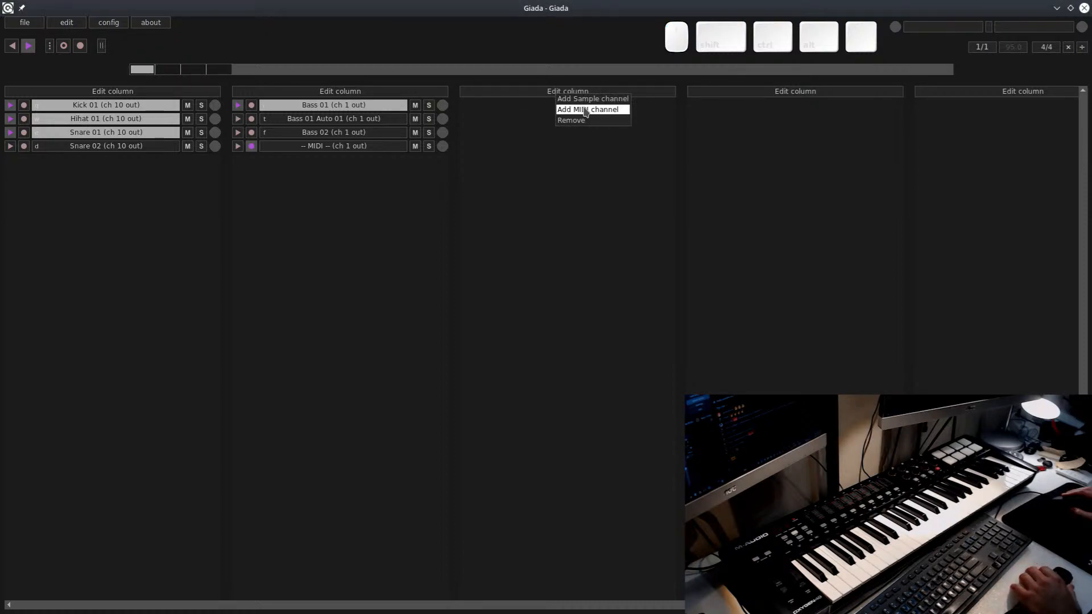
{"action": "left_click", "coordinate": [560, 109]}
{"action": "left_click", "coordinate": [545, 109]}
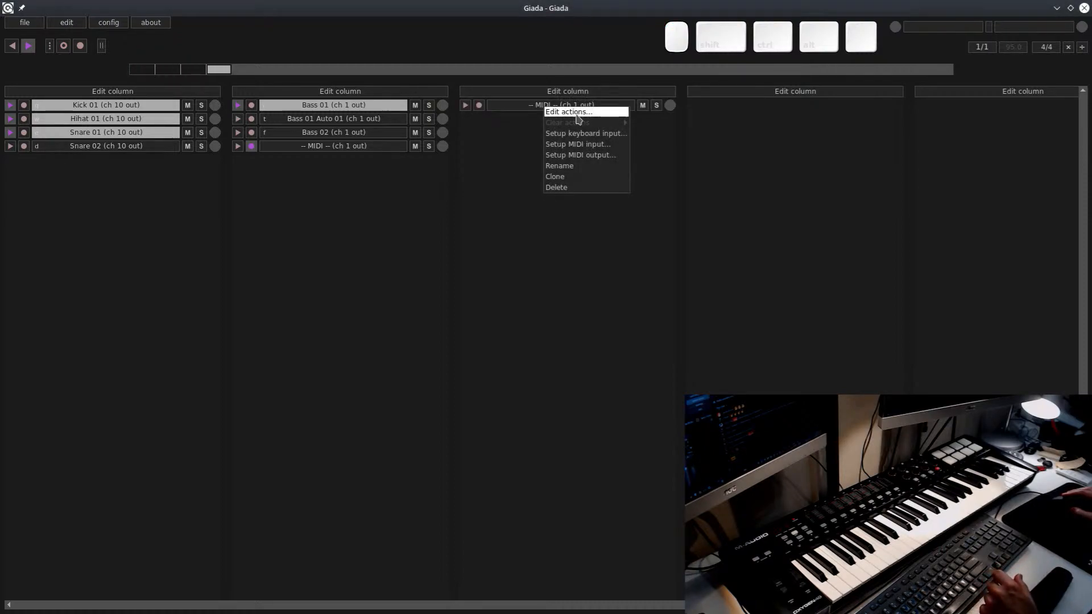
{"action": "left_click", "coordinate": [602, 154]}
{"action": "left_click", "coordinate": [606, 277]}
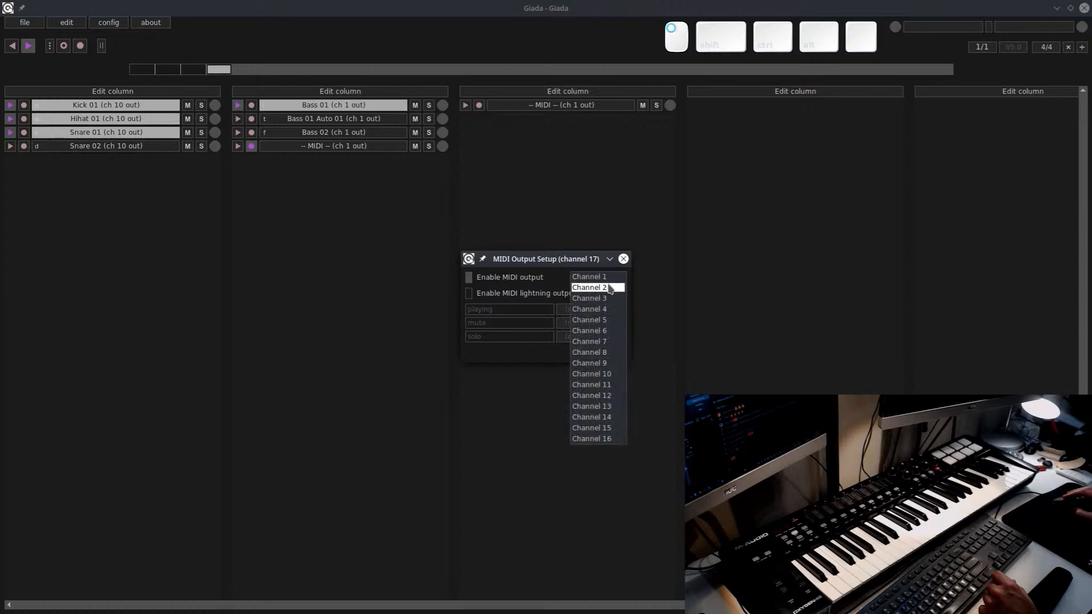
{"action": "left_click", "coordinate": [600, 289]}
{"action": "left_click", "coordinate": [603, 353]}
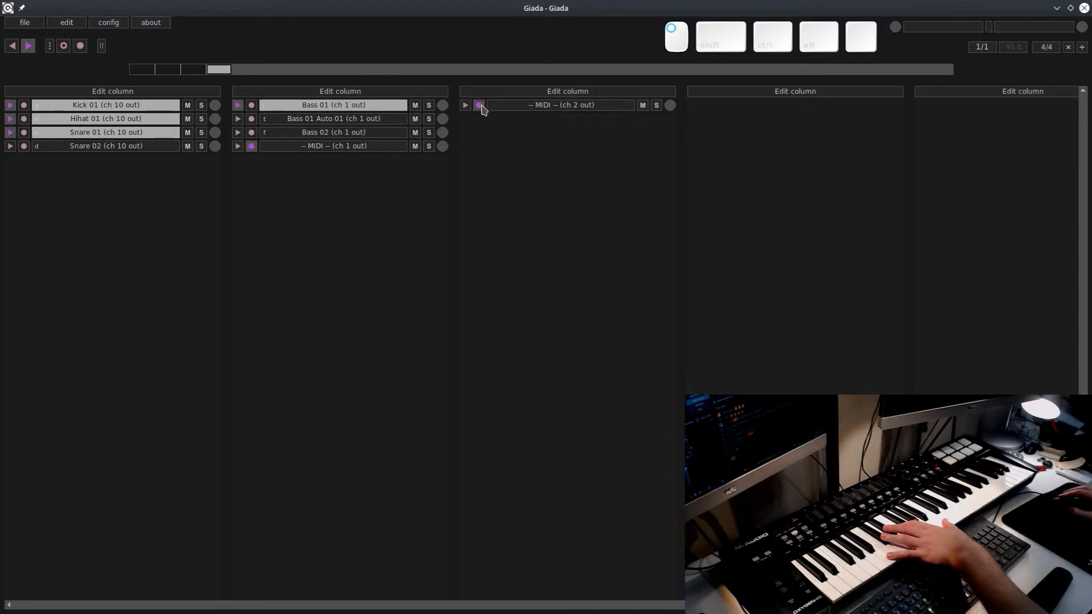
Disarm the second-column MIDI channel during a live action recording, then stop recording and disarm the third-column MIDI channel
{"action": "left_click", "coordinate": [65, 48]}
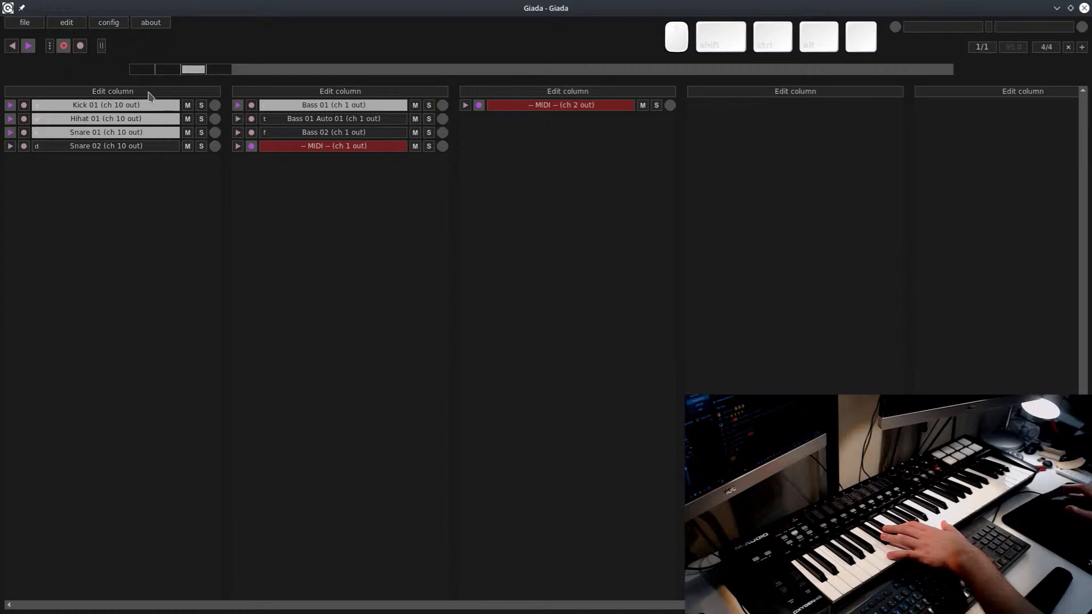
{"action": "left_click", "coordinate": [251, 146]}
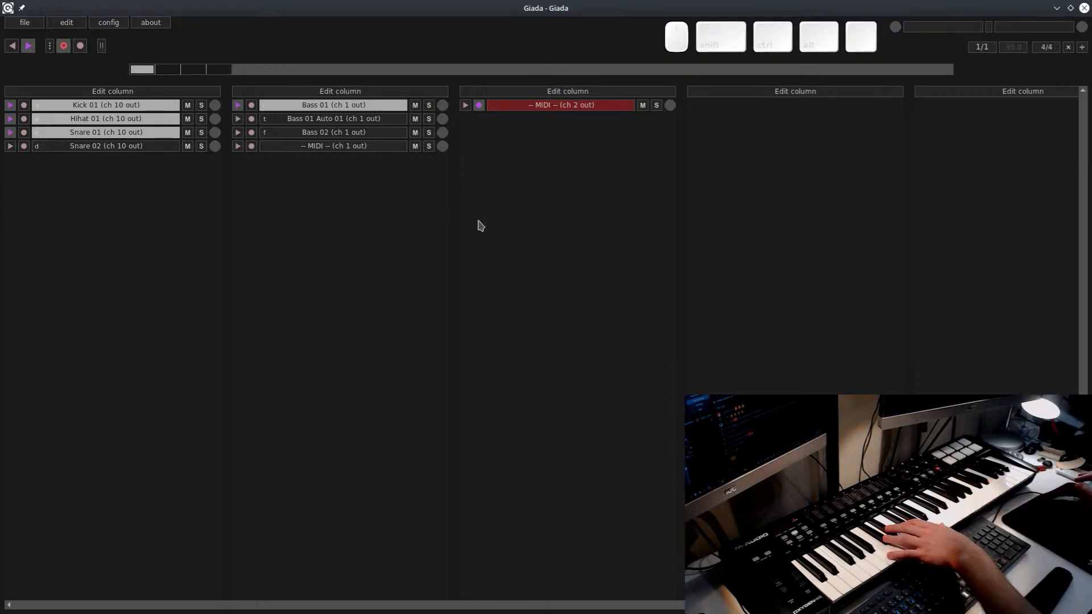
{"action": "left_click", "coordinate": [64, 46]}
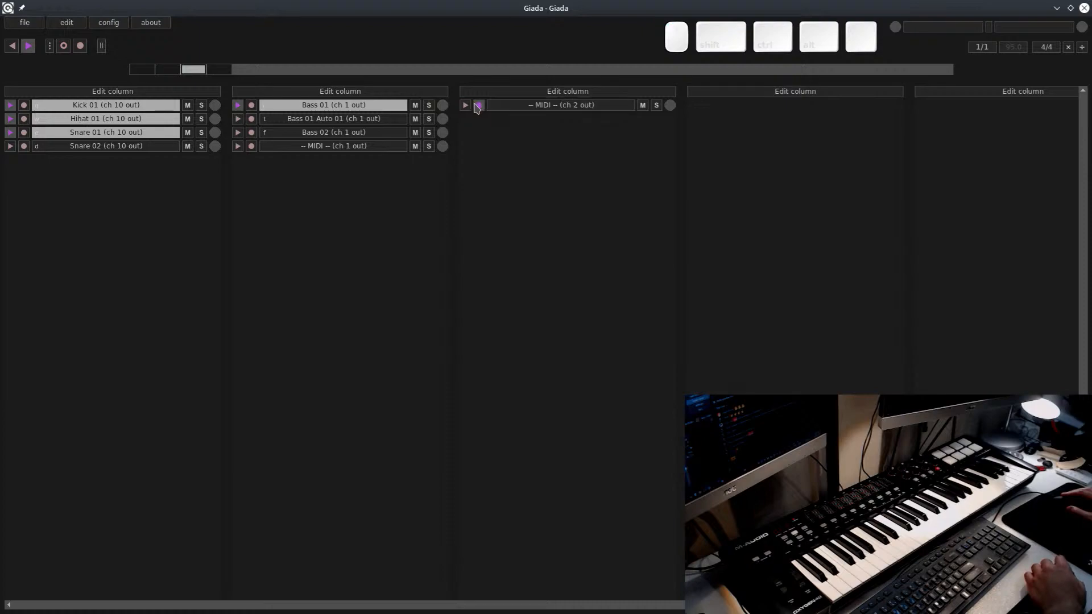
{"action": "left_click", "coordinate": [493, 108]}
{"action": "left_click", "coordinate": [478, 108]}
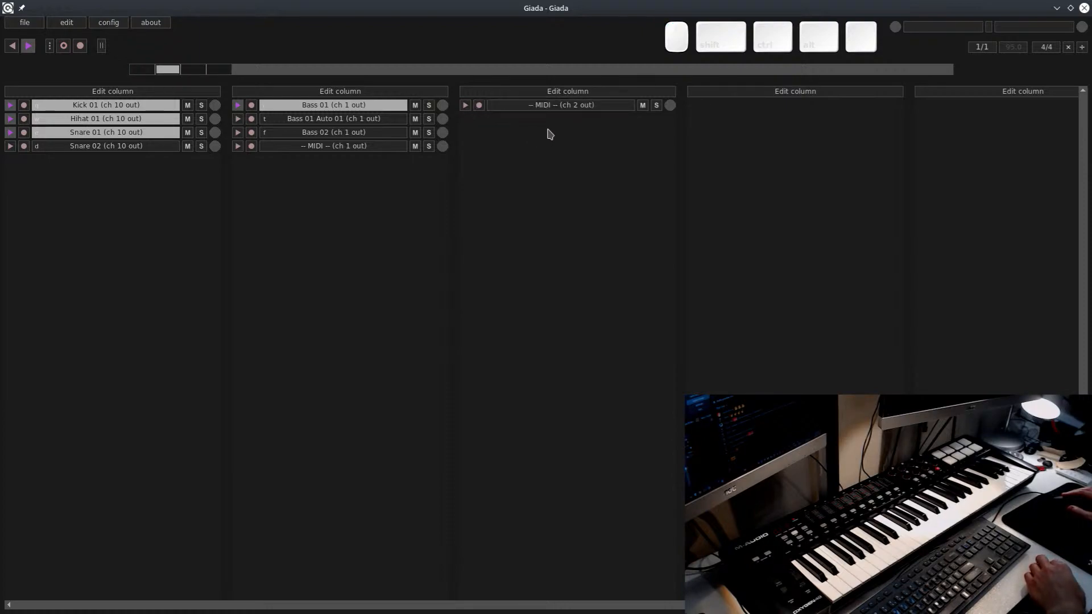
Check the action editor of the third-column MIDI channel for recorded notes and close it
{"action": "left_click", "coordinate": [547, 106]}
{"action": "left_click", "coordinate": [560, 112]}
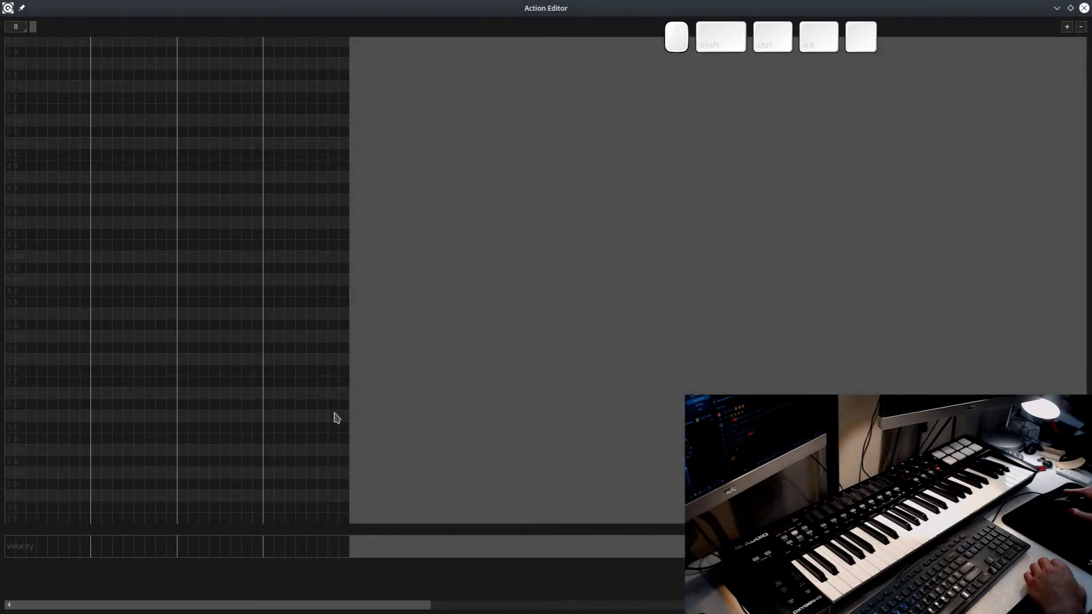
{"action": "key", "text": "Page_Up"}
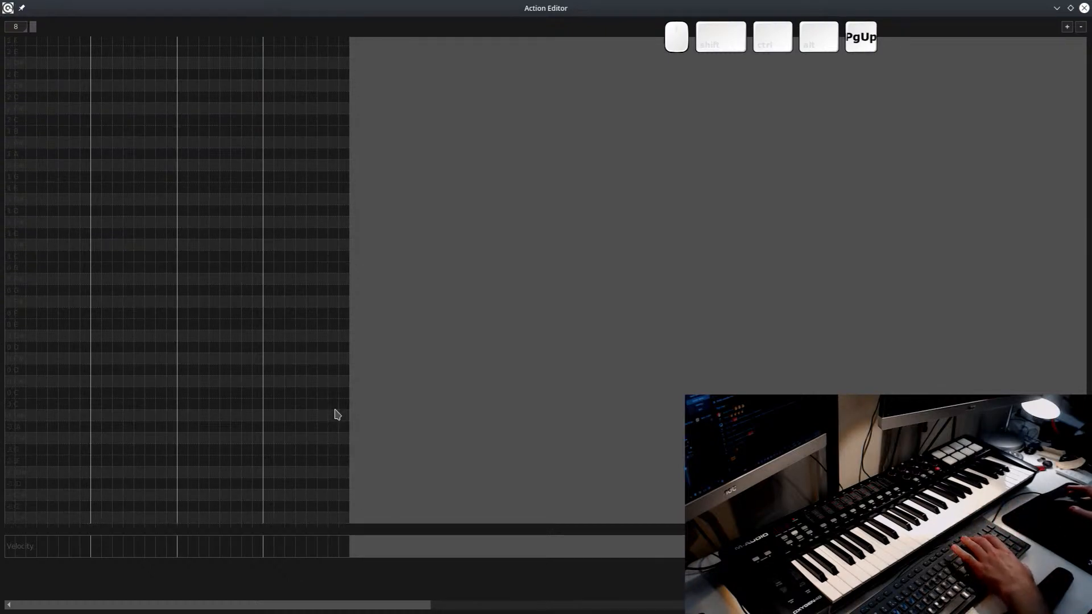
{"action": "key", "text": "Page_Down"}
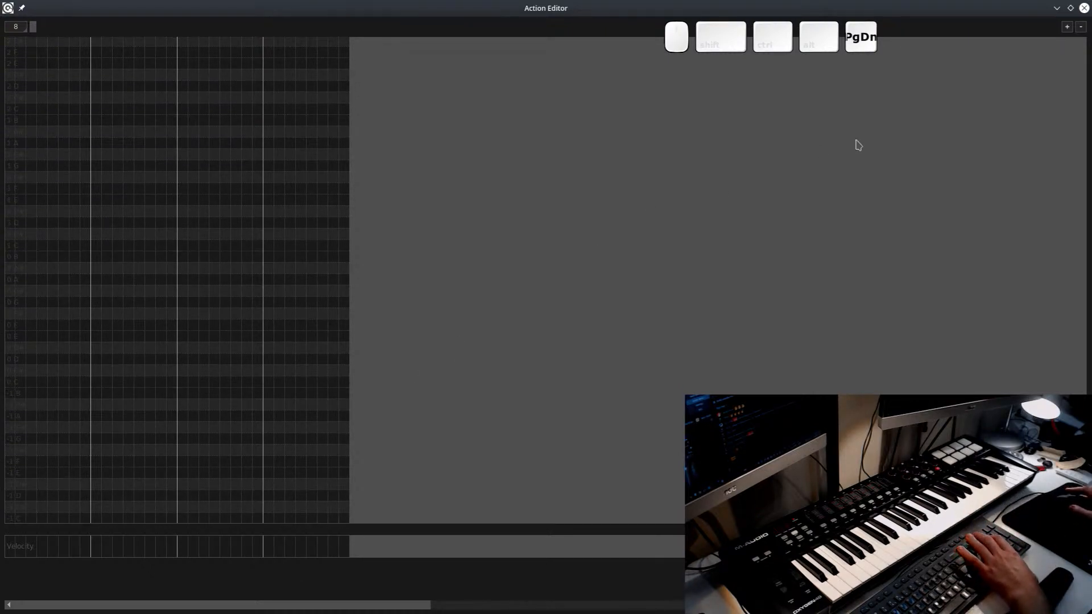
{"action": "left_click", "coordinate": [1084, 8]}
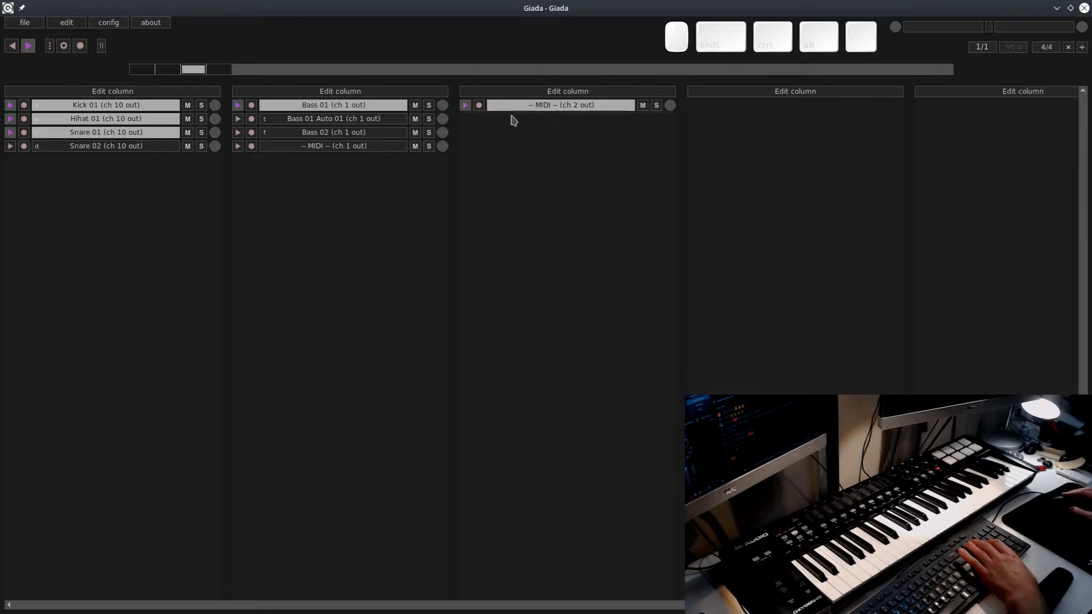
Set the third-column MIDI channel's MIDI input to Channel (any) and close the setup dialog
{"action": "right_click", "coordinate": [511, 108]}
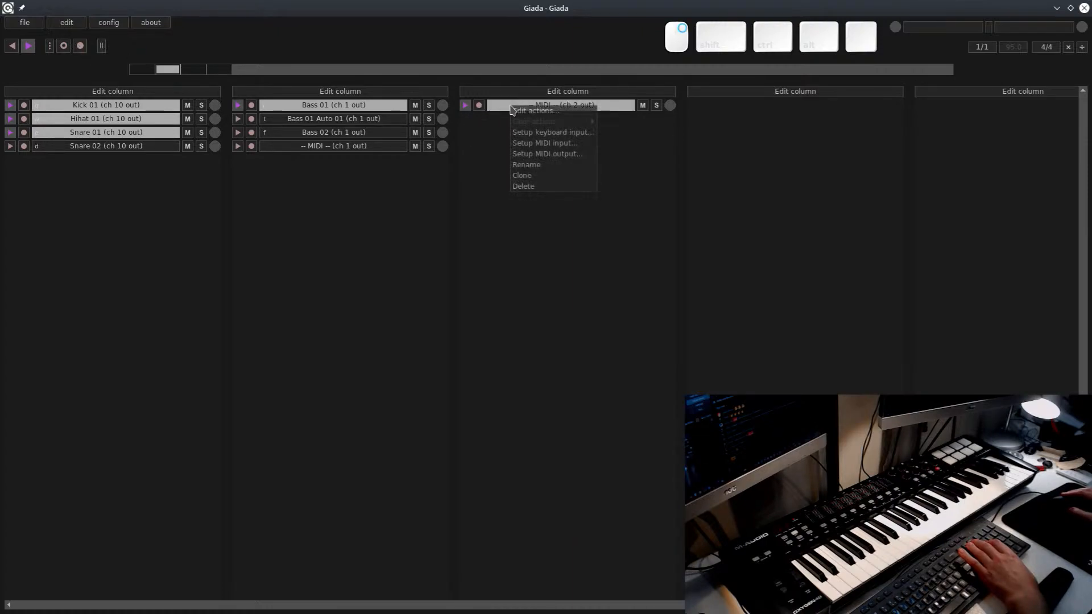
{"action": "left_click", "coordinate": [583, 144]}
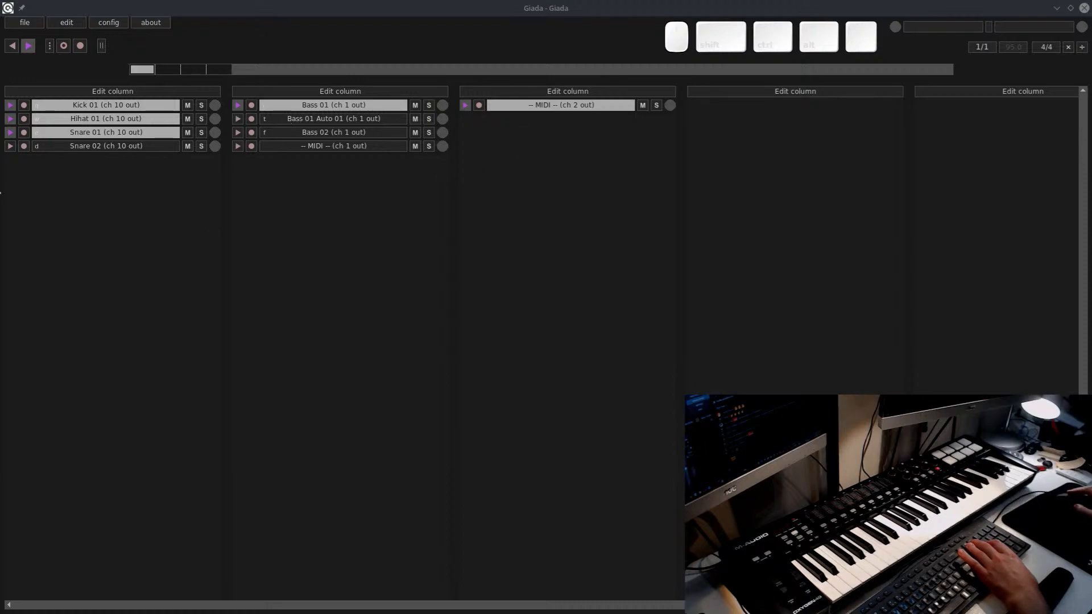
{"action": "left_click_drag", "start_coordinate": [0, 128], "coordinate": [431, 100]}
{"action": "left_click", "coordinate": [455, 122]}
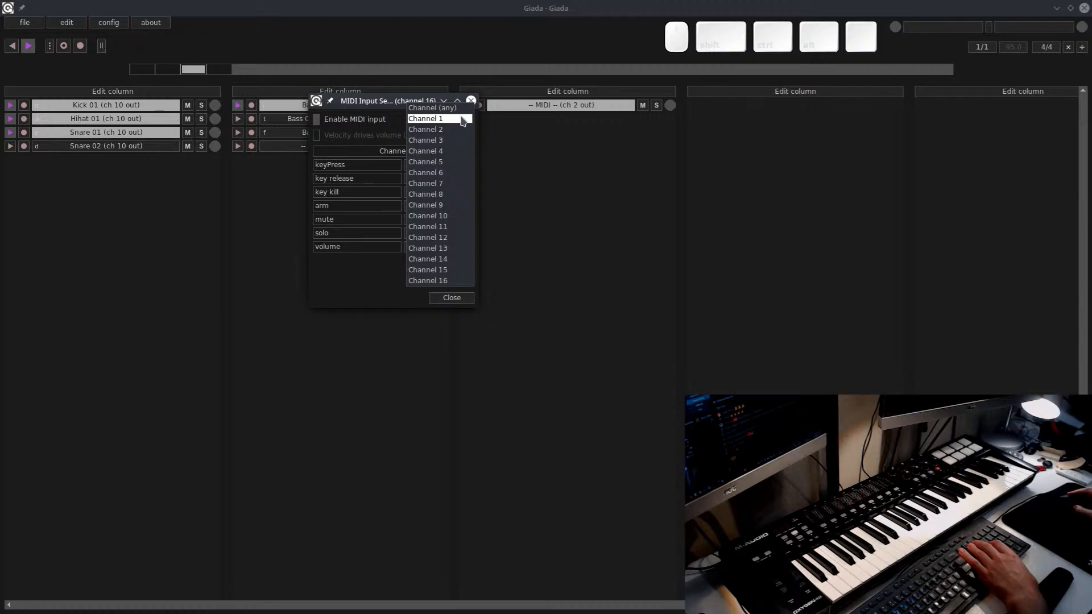
{"action": "left_click", "coordinate": [459, 109]}
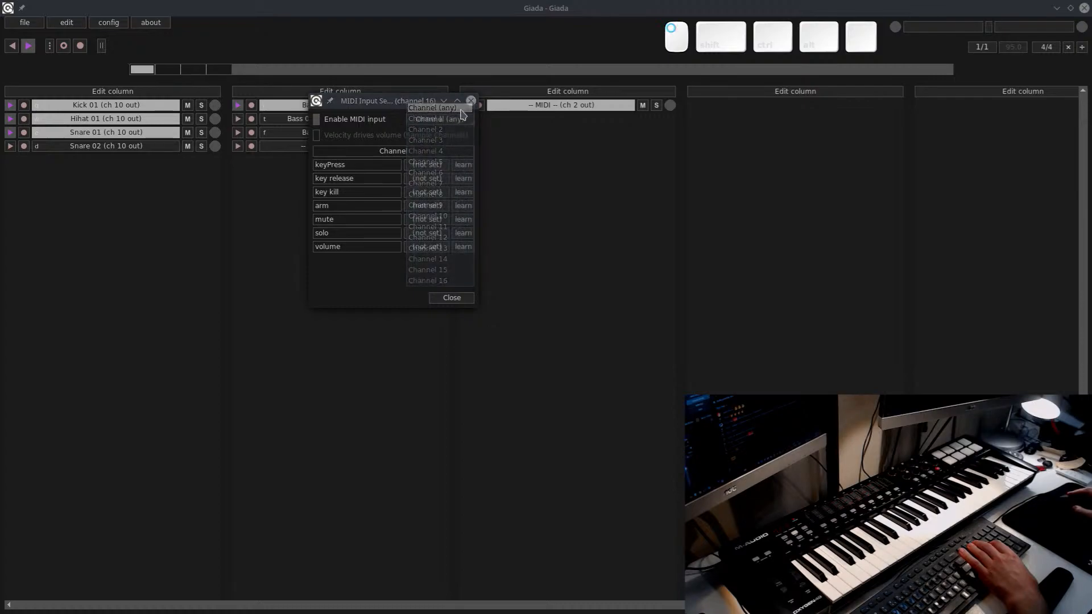
{"action": "left_click", "coordinate": [455, 299]}
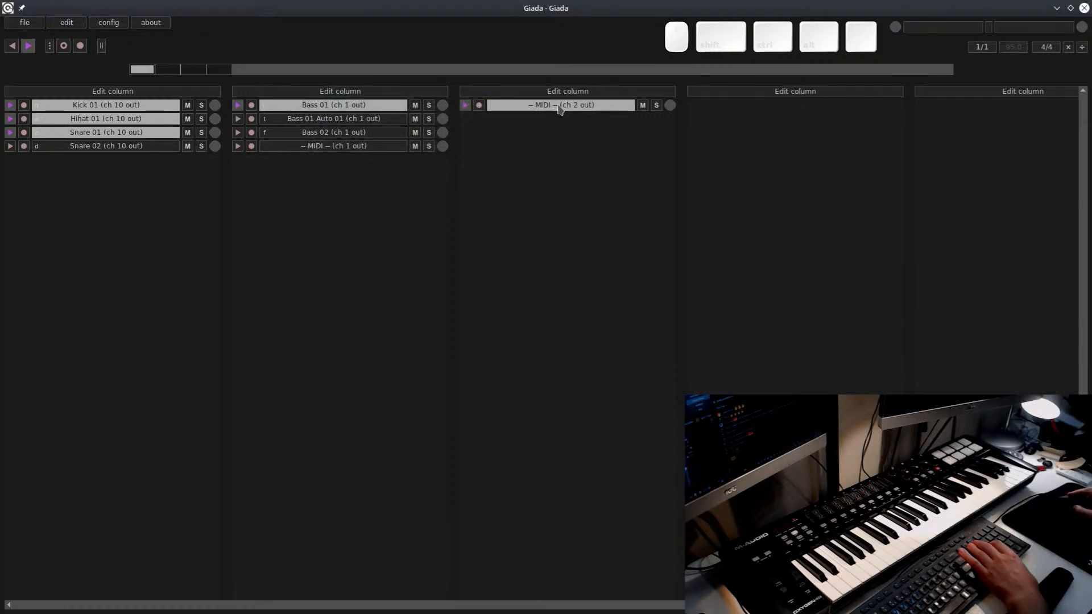
Arm the third-column MIDI channel and record two live takes of keyboard actions into it
{"action": "left_click", "coordinate": [479, 105]}
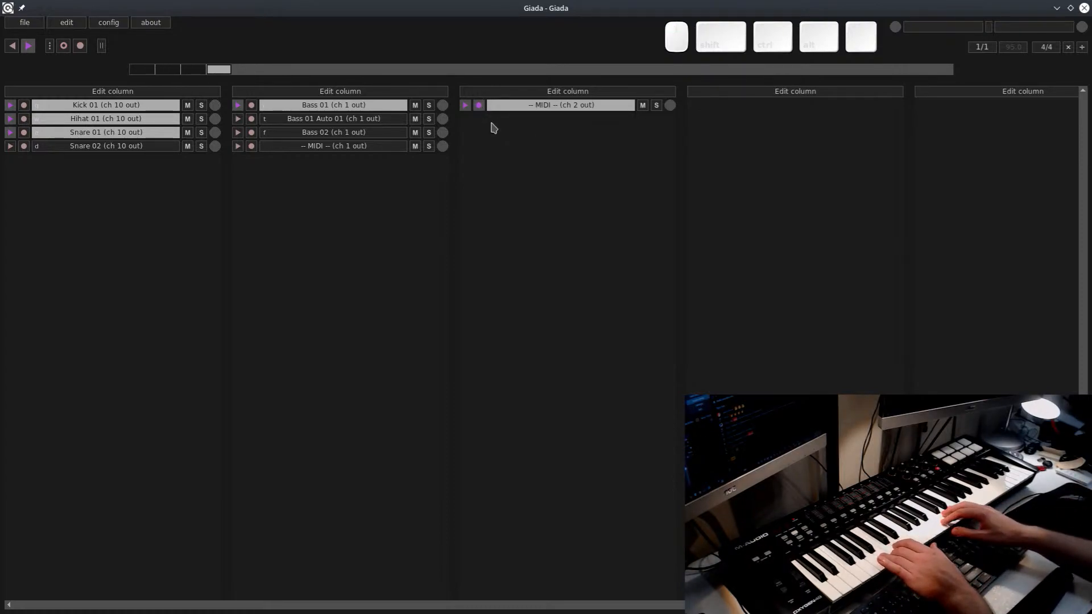
{"action": "left_click", "coordinate": [466, 106]}
{"action": "left_click", "coordinate": [62, 46]}
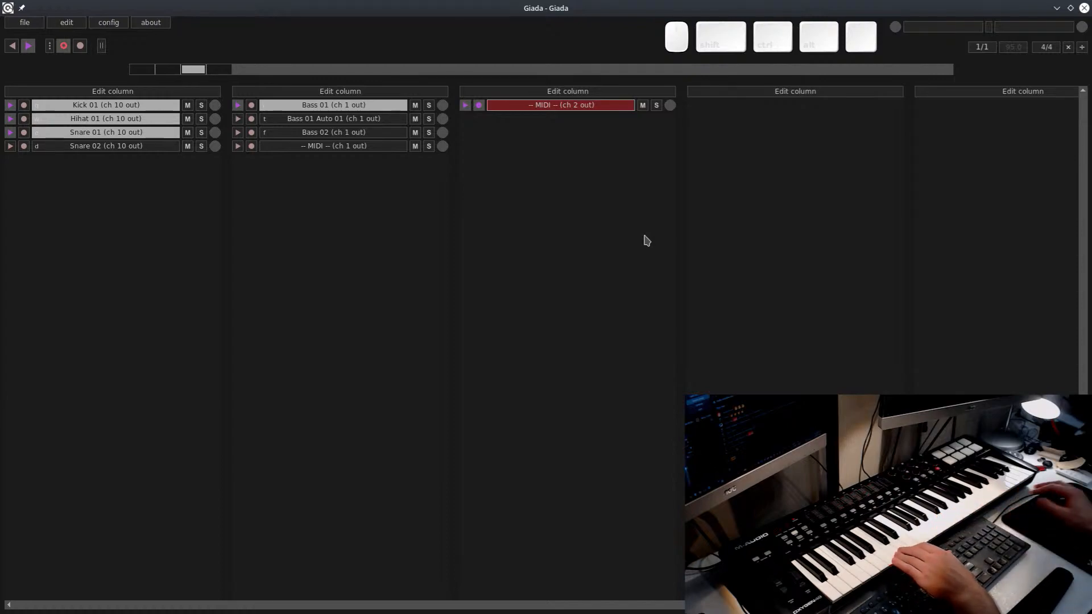
{"action": "left_click", "coordinate": [64, 46]}
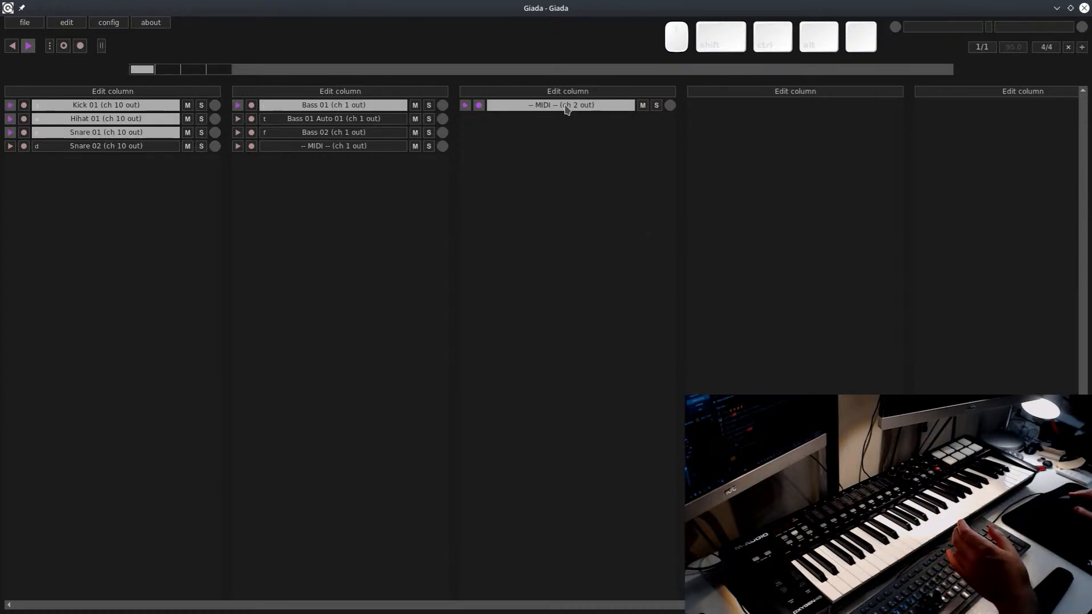
{"action": "left_click", "coordinate": [64, 46]}
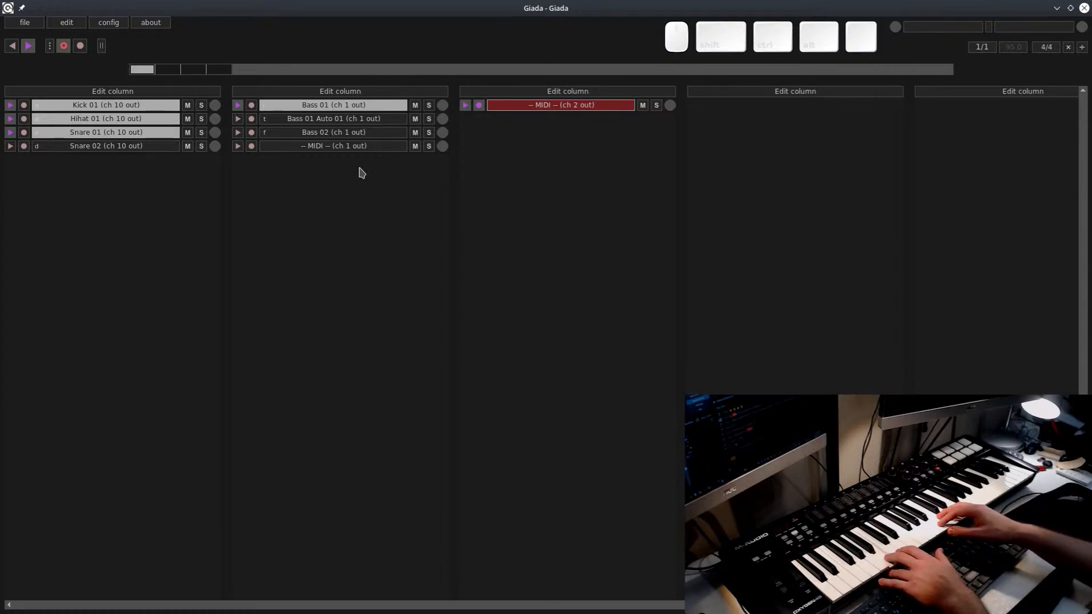
{"action": "left_click", "coordinate": [64, 45]}
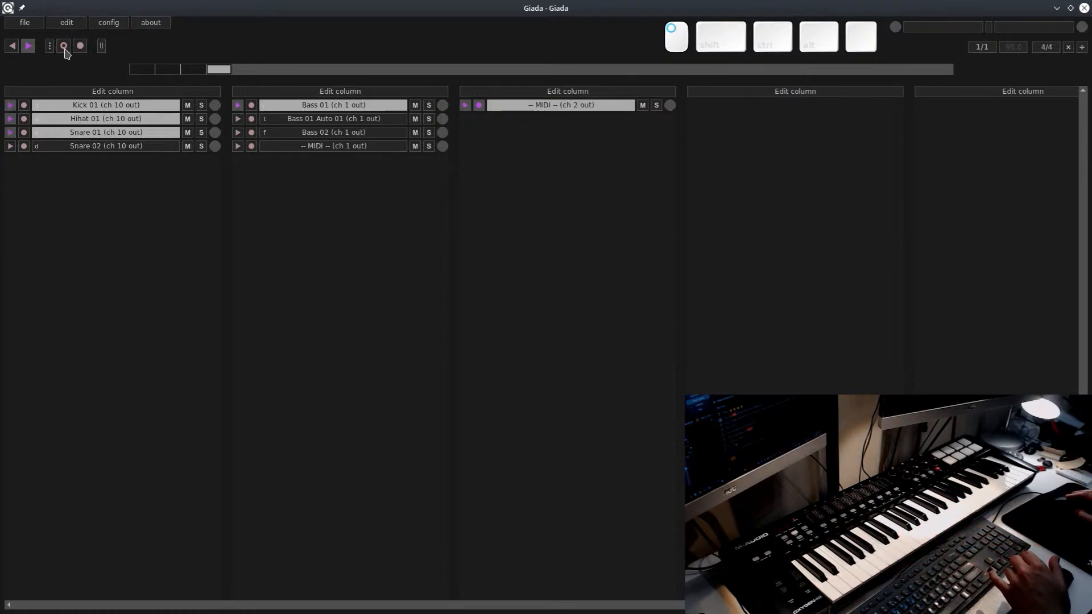
Open the third-column MIDI channel's action editor and delete the long recorded note at the start of the loop
{"action": "left_click", "coordinate": [566, 106]}
{"action": "left_click", "coordinate": [573, 110]}
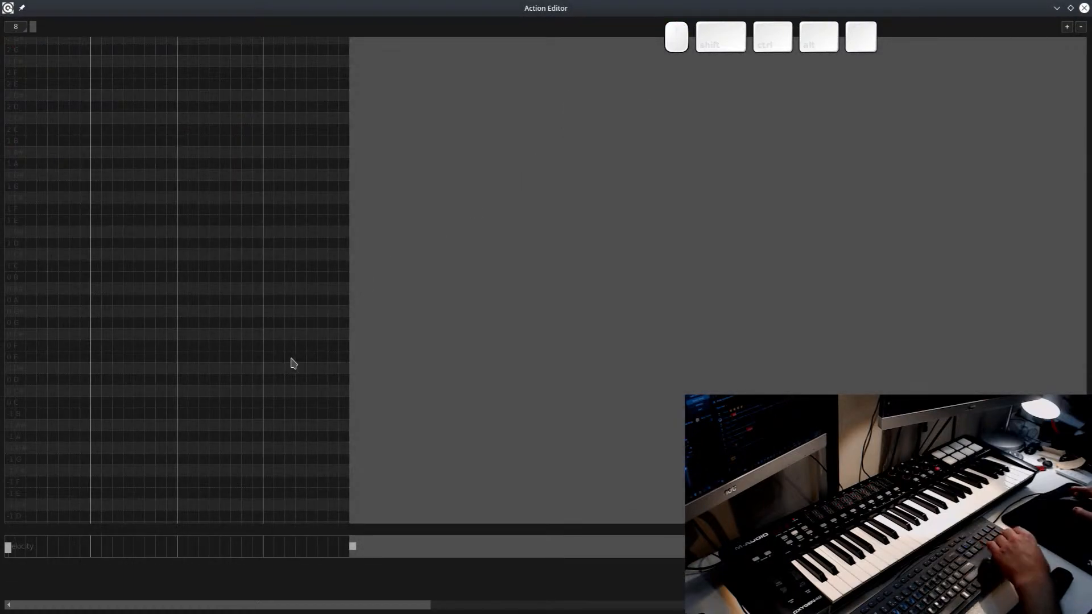
{"action": "key", "text": "Page_Up"}
{"action": "key", "text": "Page_Up"}
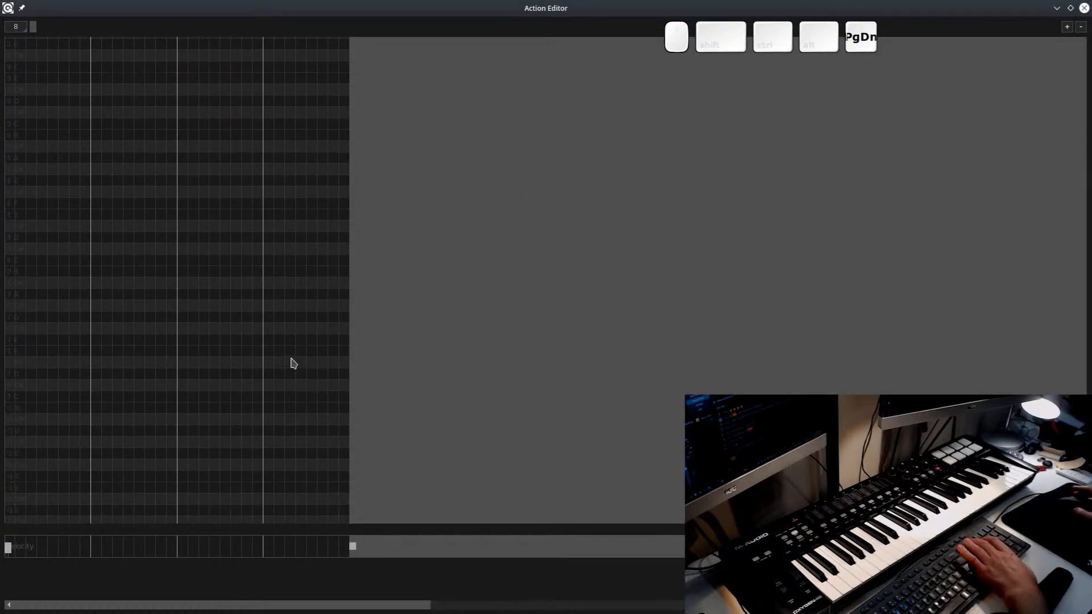
{"action": "scroll", "coordinate": [310, 310], "scroll_direction": "down", "scroll_amount": 10}
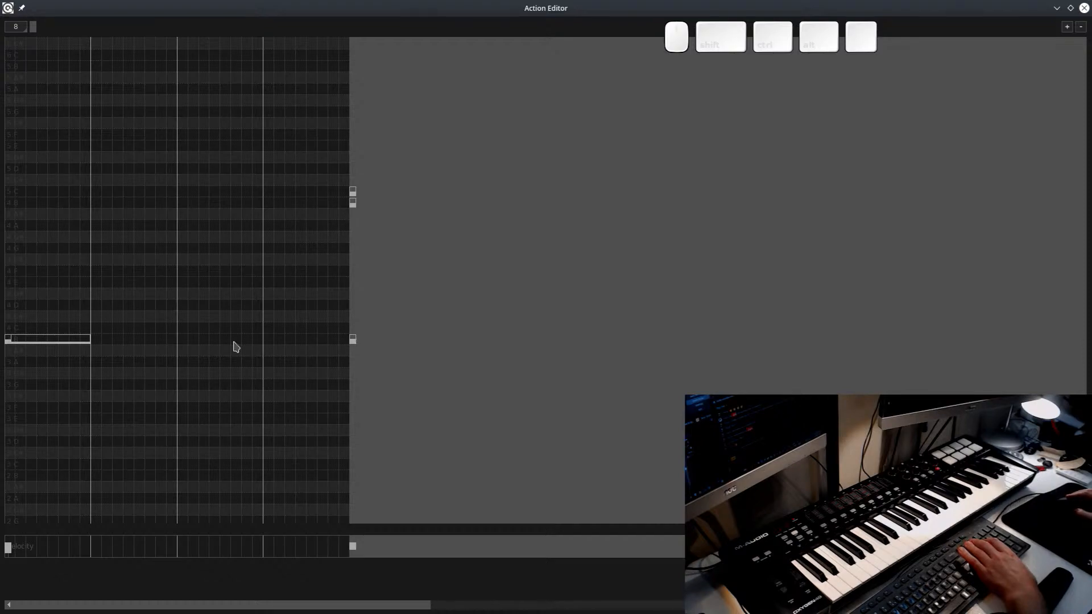
{"action": "right_click", "coordinate": [72, 340]}
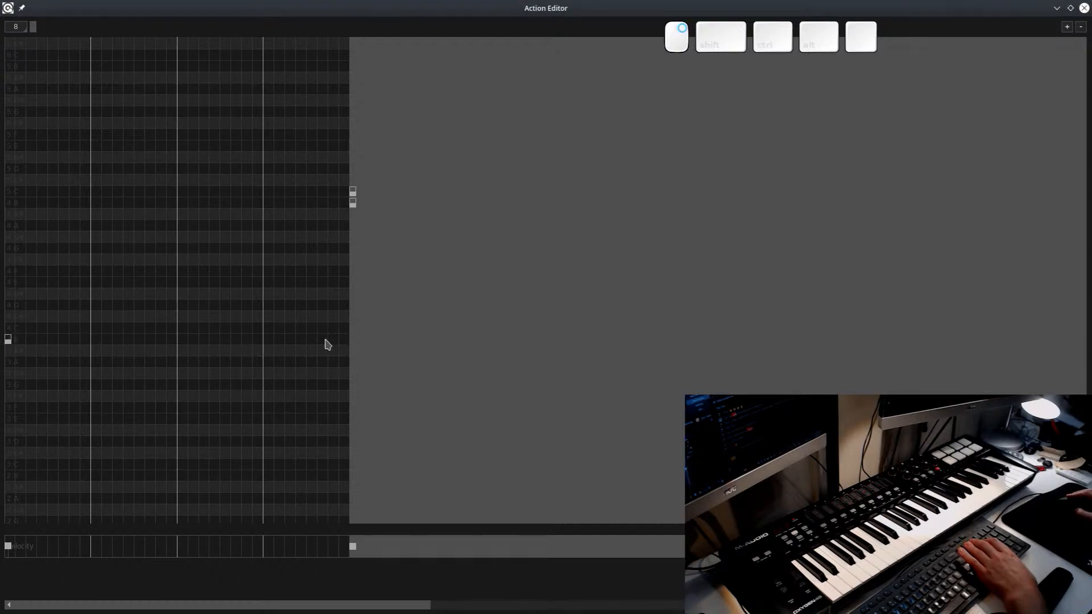
{"action": "left_click_drag", "start_coordinate": [333, 345], "coordinate": [329, 345]}
{"action": "scroll", "coordinate": [356, 179], "scroll_direction": "down", "scroll_amount": 1}
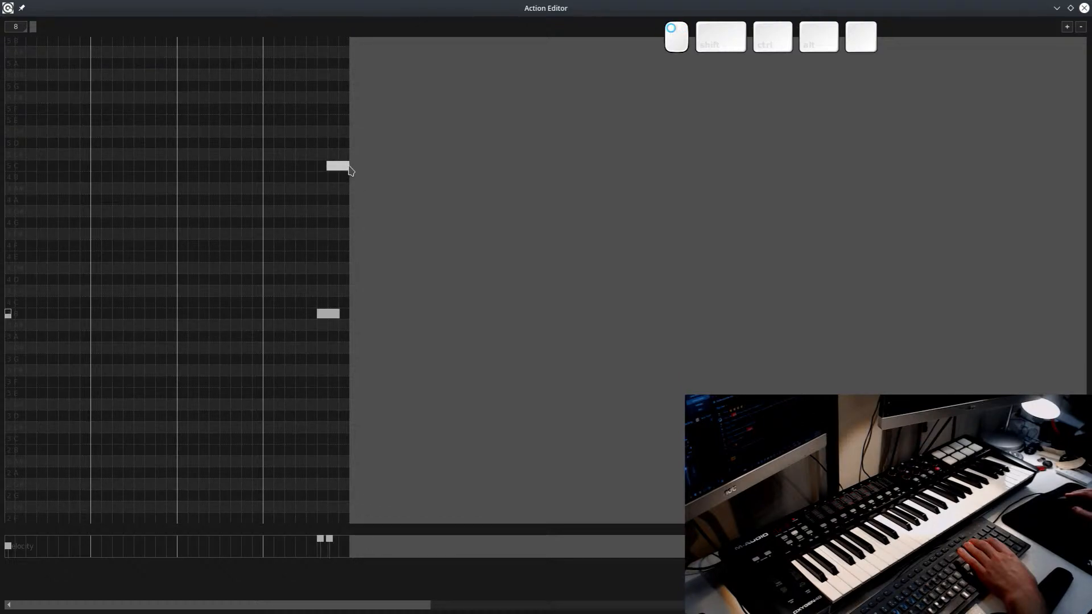
{"action": "left_click_drag", "start_coordinate": [332, 167], "coordinate": [327, 167]}
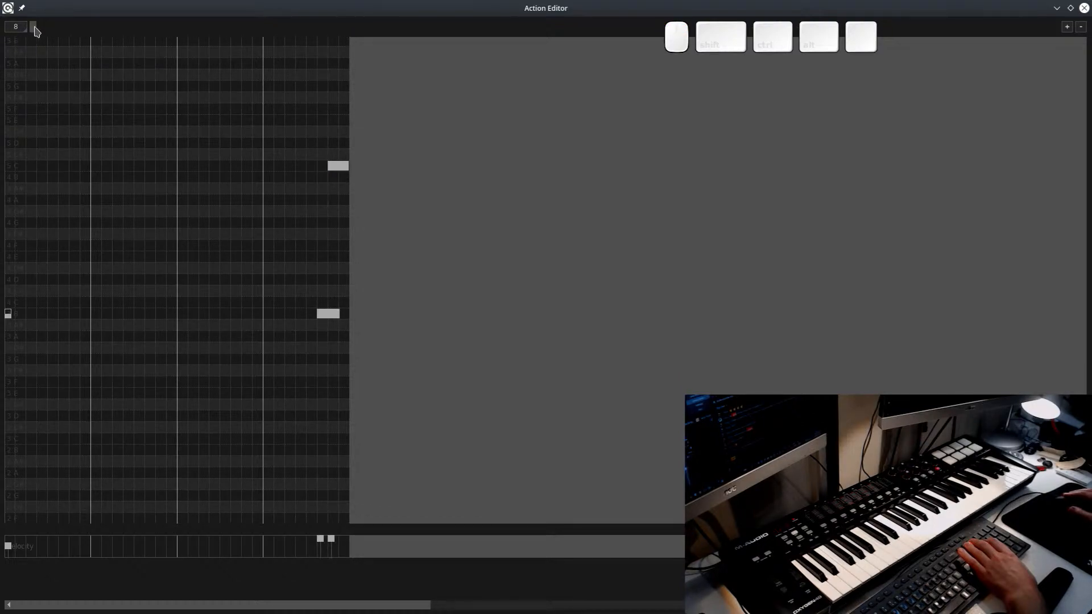
{"action": "right_click", "coordinate": [327, 315]}
{"action": "right_click", "coordinate": [332, 166]}
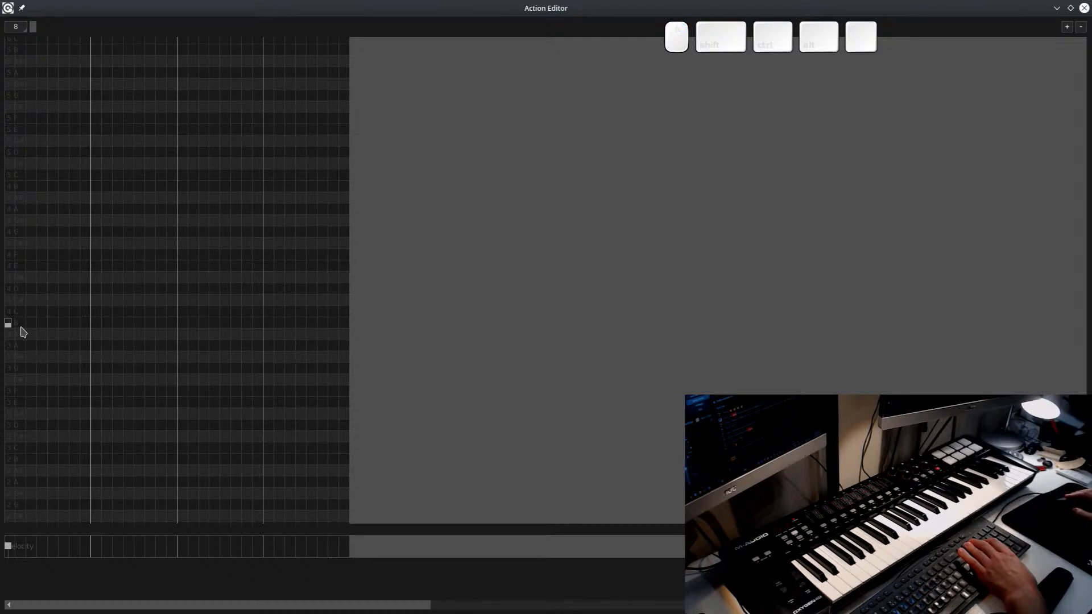
Replace the leftover note at the loop start with a new short note, close the action editor and trigger the channel
{"action": "right_click", "coordinate": [8, 322]}
{"action": "left_click", "coordinate": [8, 324]}
{"action": "key", "text": "Page_Up"}
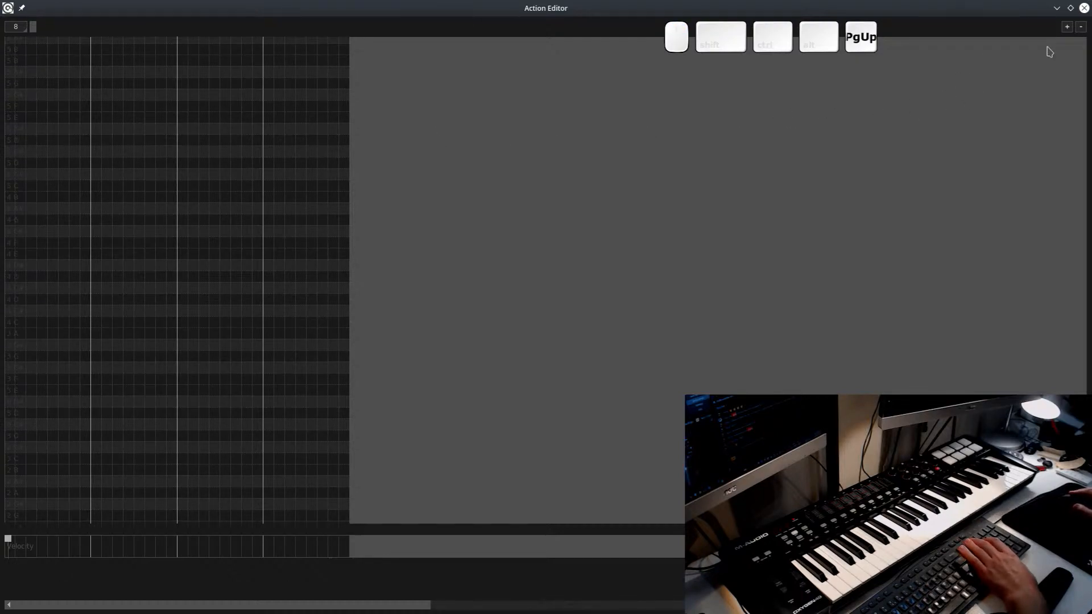
{"action": "left_click", "coordinate": [1083, 8]}
{"action": "left_click", "coordinate": [495, 106]}
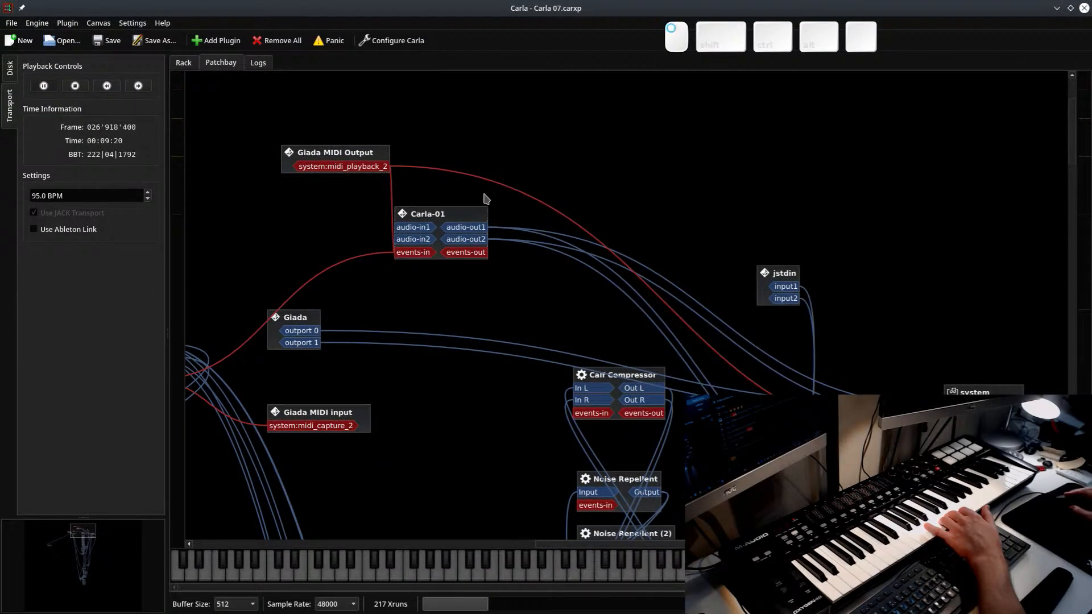
Switch to the Carla 07 patchbay and examine how Giada MIDI Output is connected to Carla-01
{"action": "left_click_drag", "start_coordinate": [443, 434], "coordinate": [616, 373]}
{"action": "left_click_drag", "start_coordinate": [489, 390], "coordinate": [614, 491]}
{"action": "left_click_drag", "start_coordinate": [367, 267], "coordinate": [337, 272]}
{"action": "left_click_drag", "start_coordinate": [523, 242], "coordinate": [545, 253]}
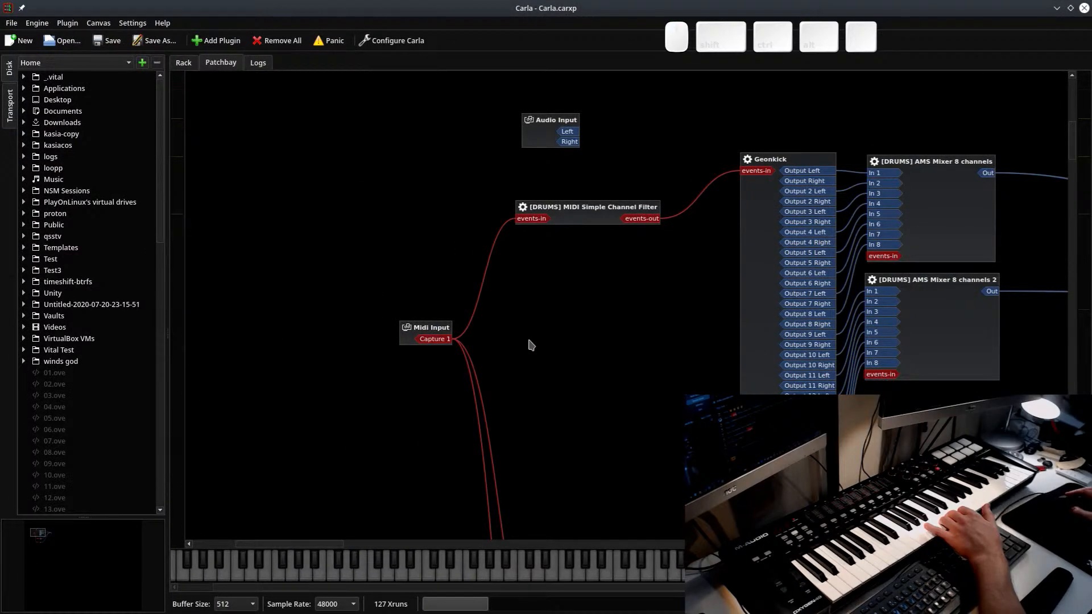
Trace the Carla.carxp patchbay from Midi Input through the channel filters to Geonkick and both Surge synths, then minimize both Carla windows
{"action": "left_click_drag", "start_coordinate": [614, 313], "coordinate": [455, 262]}
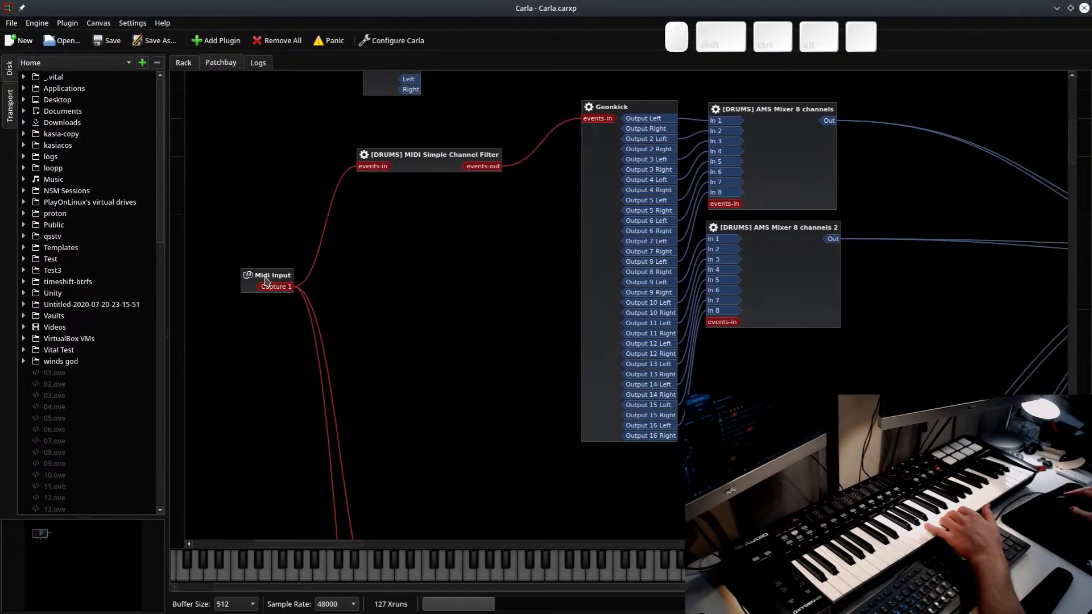
{"action": "left_click_drag", "start_coordinate": [275, 280], "coordinate": [262, 278]}
{"action": "left_click_drag", "start_coordinate": [423, 136], "coordinate": [297, 301]}
{"action": "left_click_drag", "start_coordinate": [369, 398], "coordinate": [444, 248]}
{"action": "left_click_drag", "start_coordinate": [504, 402], "coordinate": [467, 105]}
{"action": "left_click_drag", "start_coordinate": [447, 433], "coordinate": [490, 353]}
{"action": "left_click_drag", "start_coordinate": [440, 477], "coordinate": [269, 277]}
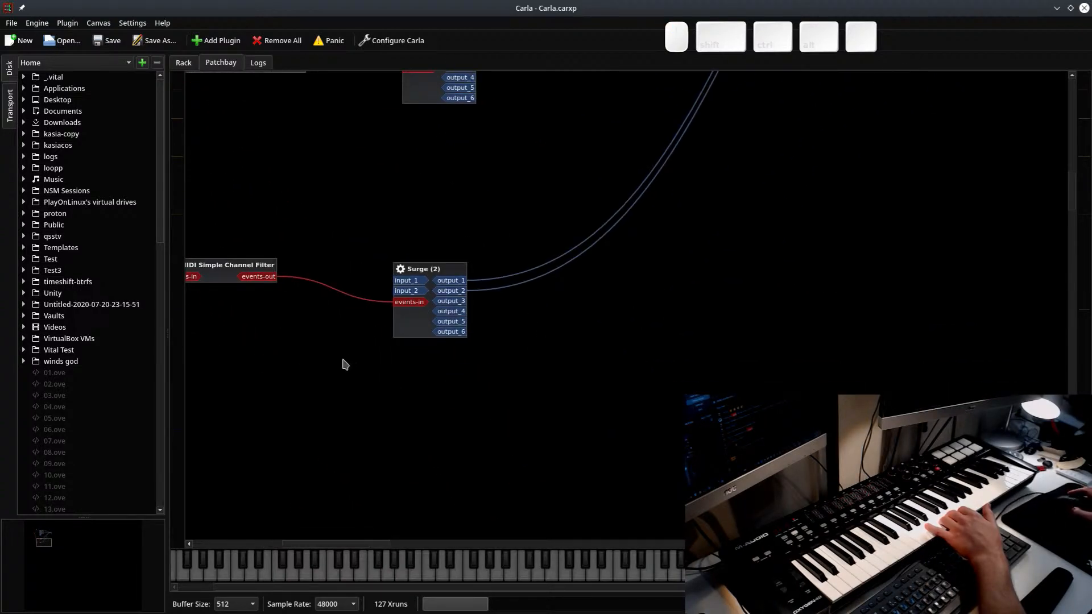
{"action": "left_click_drag", "start_coordinate": [344, 364], "coordinate": [455, 428]}
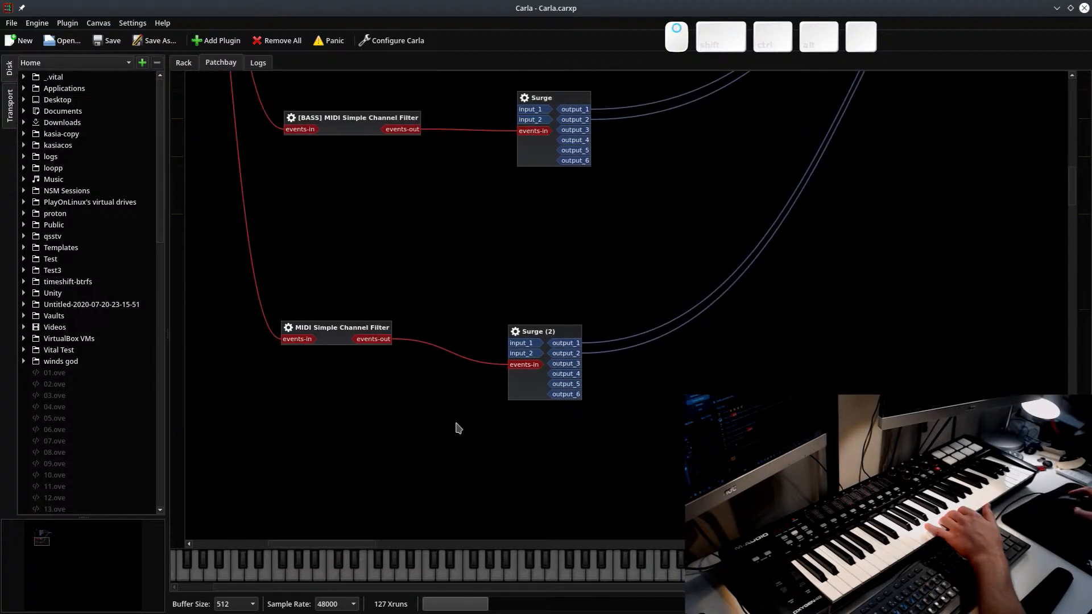
{"action": "left_click", "coordinate": [1057, 10]}
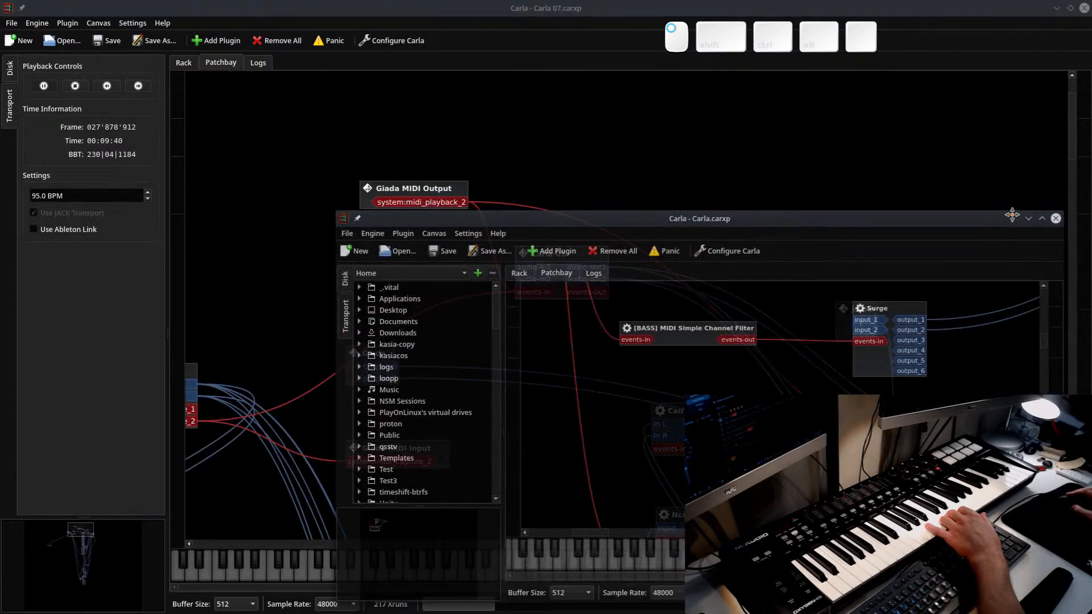
{"action": "left_click", "coordinate": [1056, 8]}
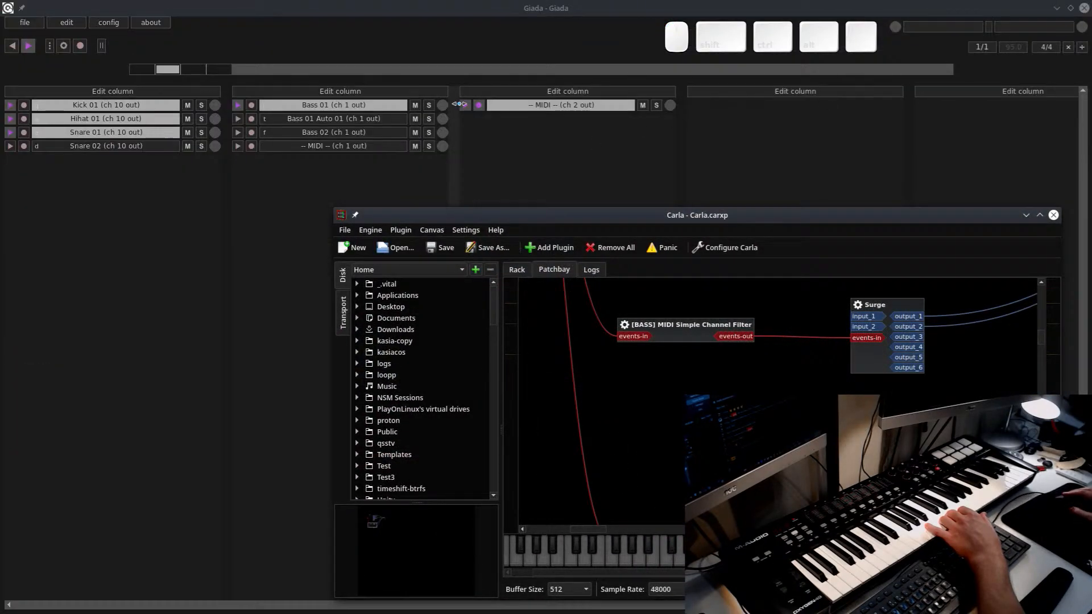
Add a short, high-pitched note near the loop's end in the third-column MIDI channel's action editor, shift it up and earlier, and close the editor
{"action": "left_click", "coordinate": [571, 109]}
{"action": "left_click", "coordinate": [578, 113]}
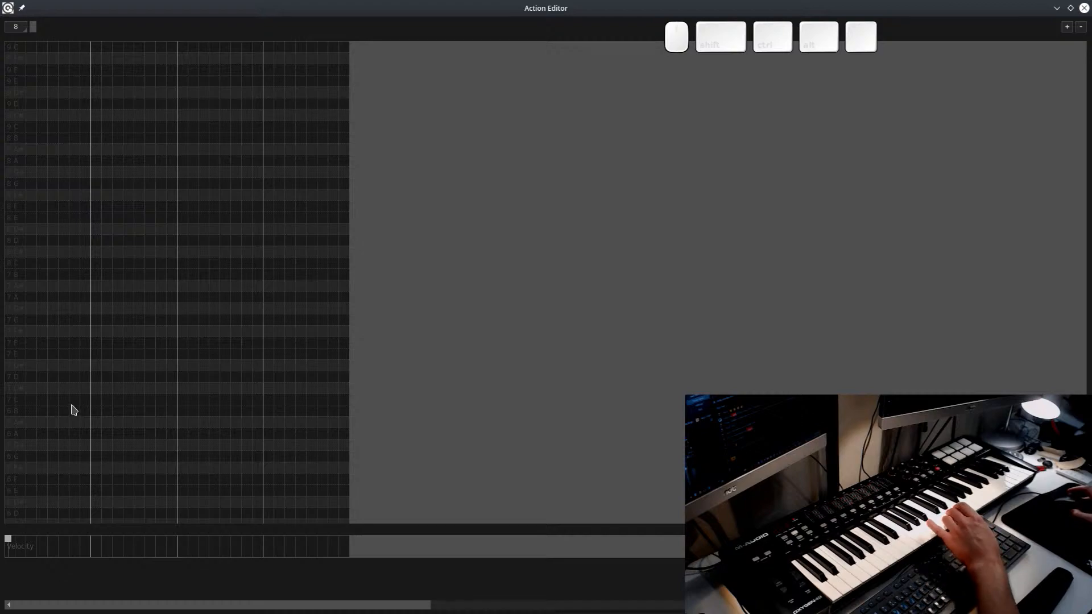
{"action": "key", "text": "Page_Up"}
{"action": "scroll", "coordinate": [114, 370], "scroll_direction": "down", "scroll_amount": 10}
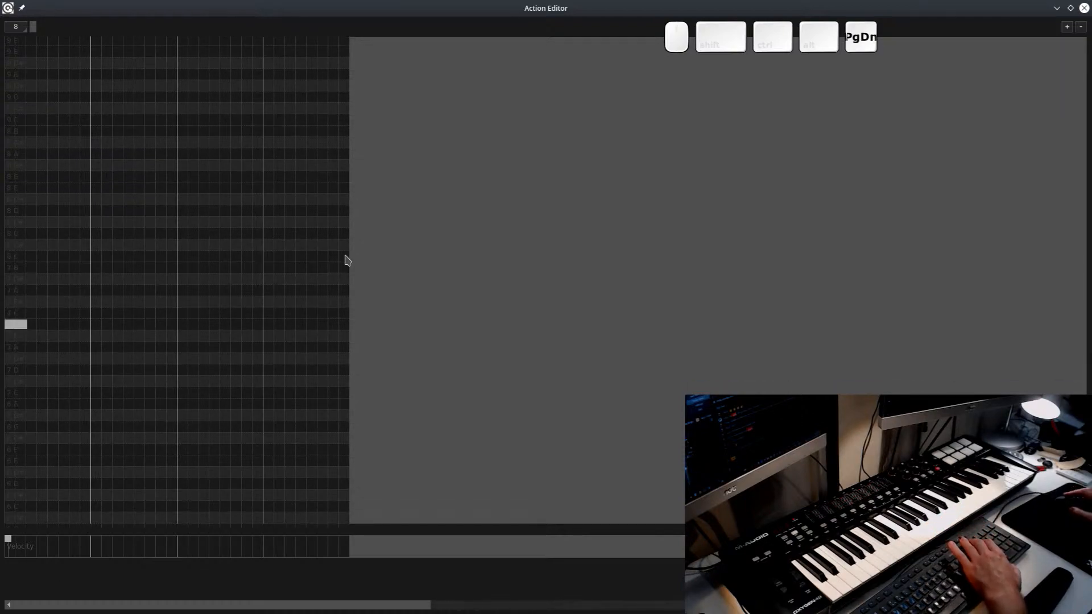
{"action": "left_click", "coordinate": [299, 199]}
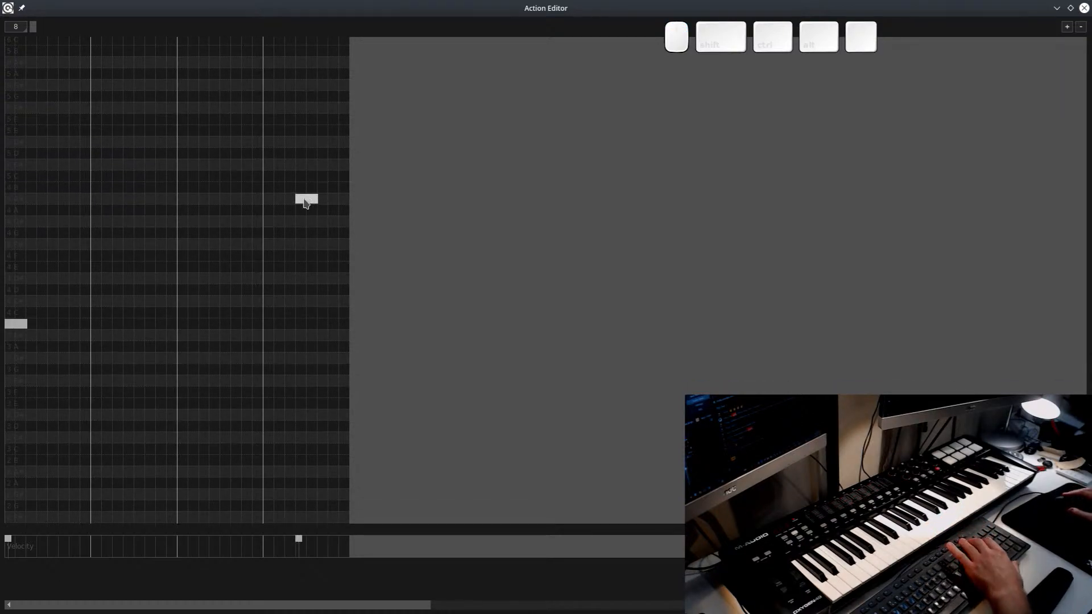
{"action": "mouse_move", "coordinate": [300, 199]}
{"action": "left_mouse_down"}
{"action": "mouse_move", "coordinate": [301, 177]}
{"action": "mouse_move", "coordinate": [310, 183]}
{"action": "mouse_move", "coordinate": [300, 182]}
{"action": "left_mouse_up"}
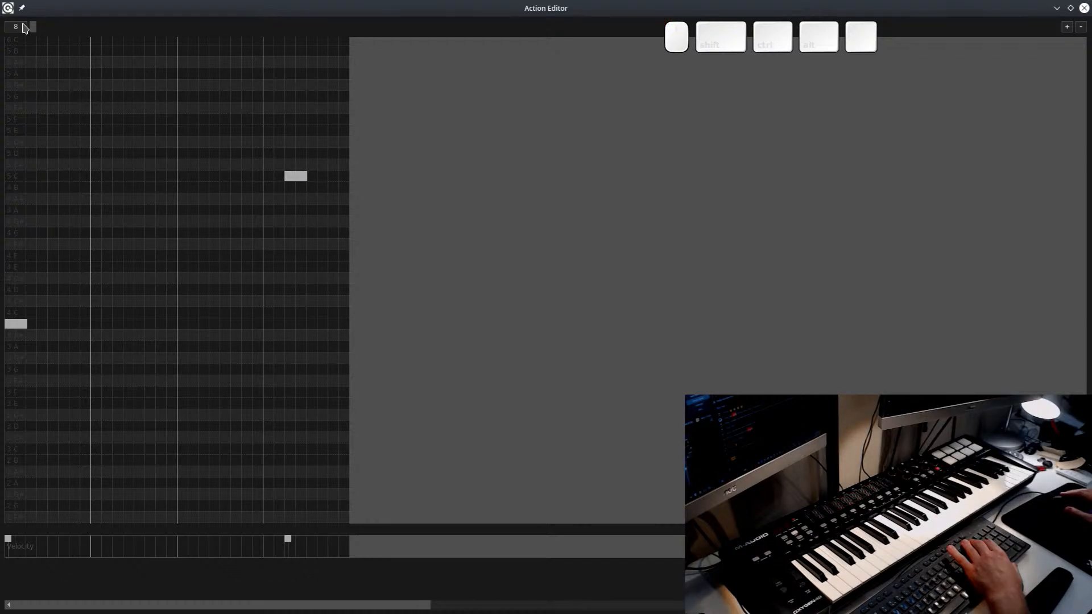
{"action": "left_click", "coordinate": [1084, 9]}
Minimize Giada, switch to Carla at full size and reduce the scene portamento of the second Surge synth
{"action": "left_click", "coordinate": [1058, 9]}
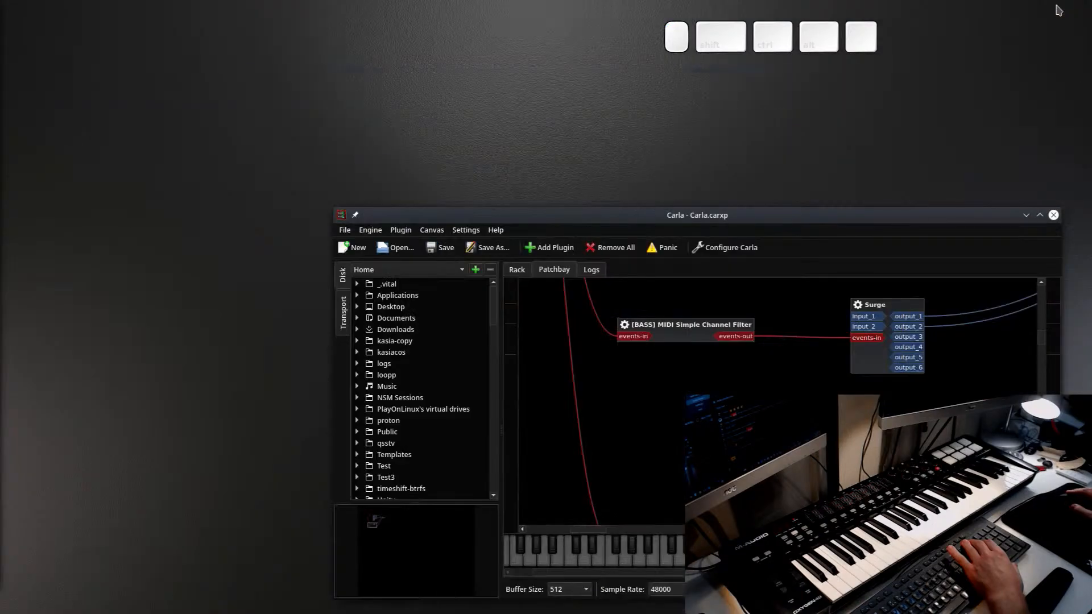
{"action": "double_click", "coordinate": [727, 219]}
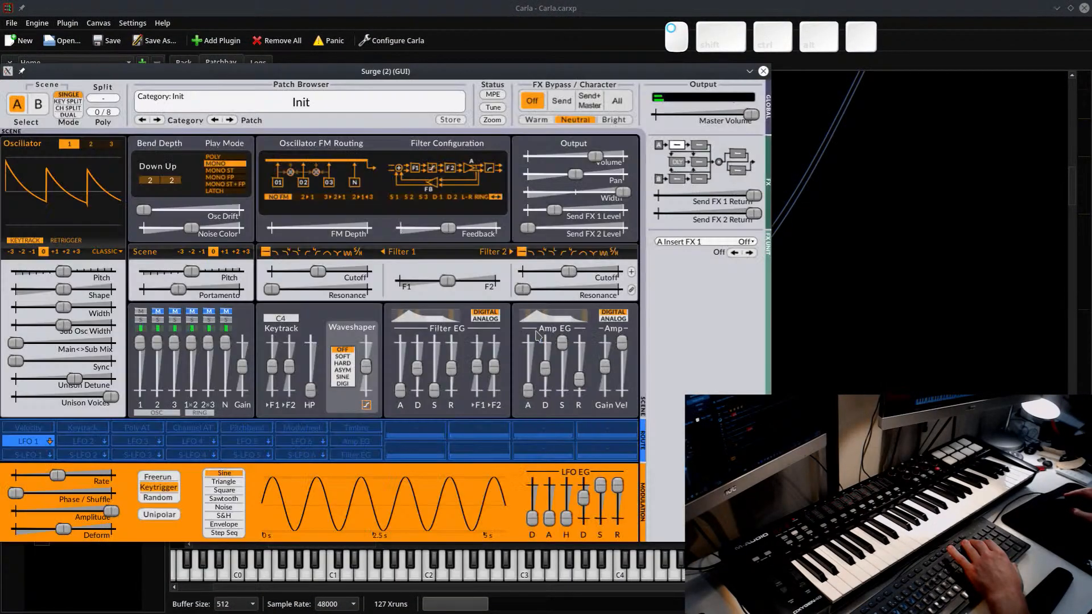
{"action": "double_click", "coordinate": [534, 334]}
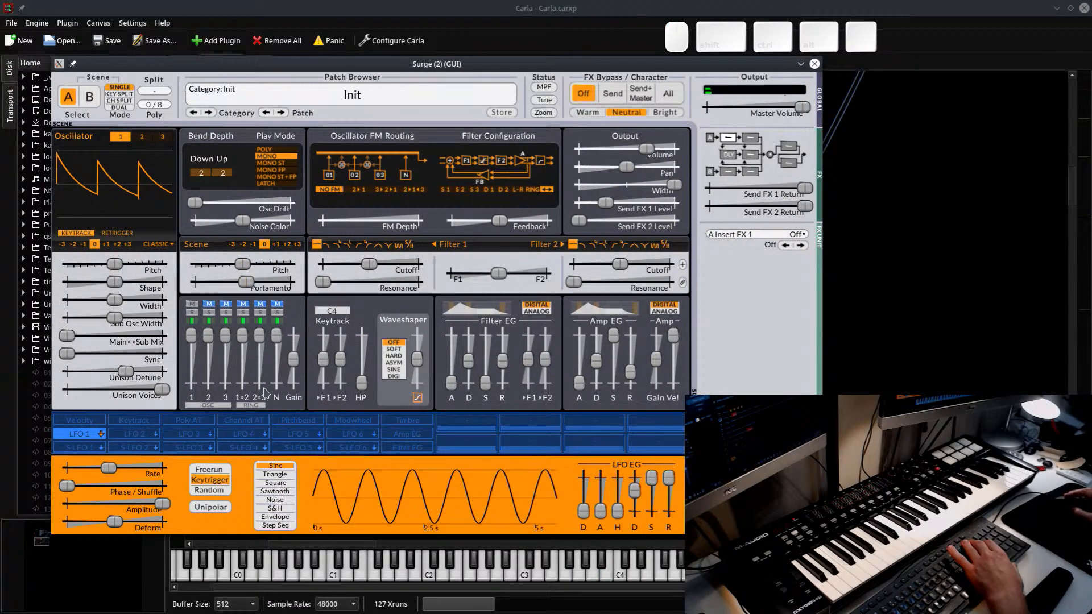
{"action": "left_click_drag", "start_coordinate": [254, 284], "coordinate": [225, 284]}
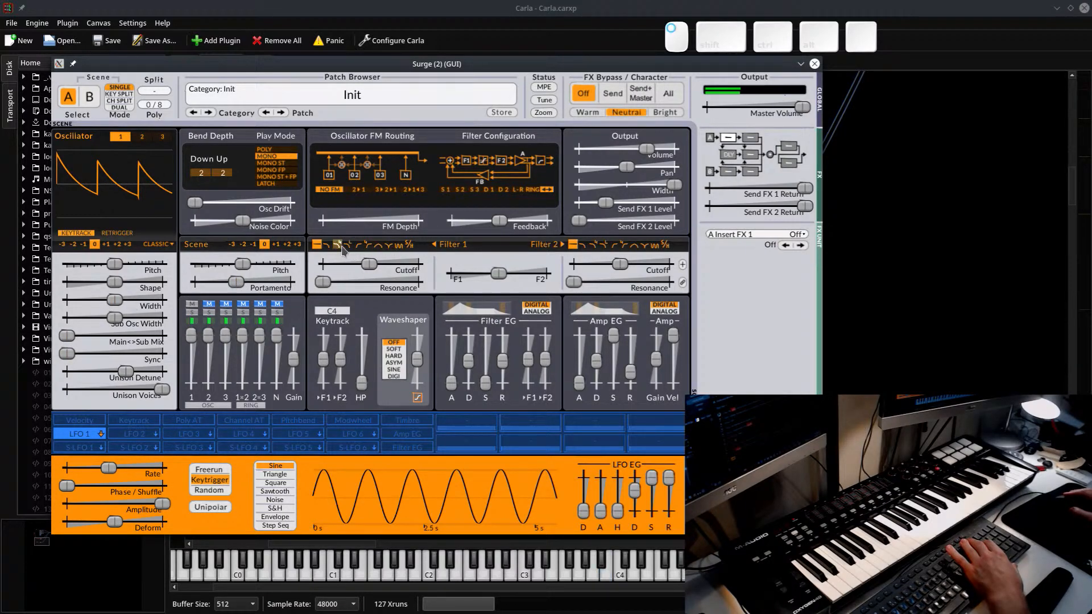
Raise Filter 1's resonance and cutoff, and set its type to bandpass
{"action": "left_click_drag", "start_coordinate": [324, 284], "coordinate": [431, 287]}
{"action": "left_click_drag", "start_coordinate": [371, 265], "coordinate": [396, 265]}
{"action": "left_click", "coordinate": [377, 245]}
Modulate Filter 1's cutoff with LFO 1, and make LFO 1 tempo-synced and free-running at a 1/2 note rate
{"action": "left_click", "coordinate": [95, 440]}
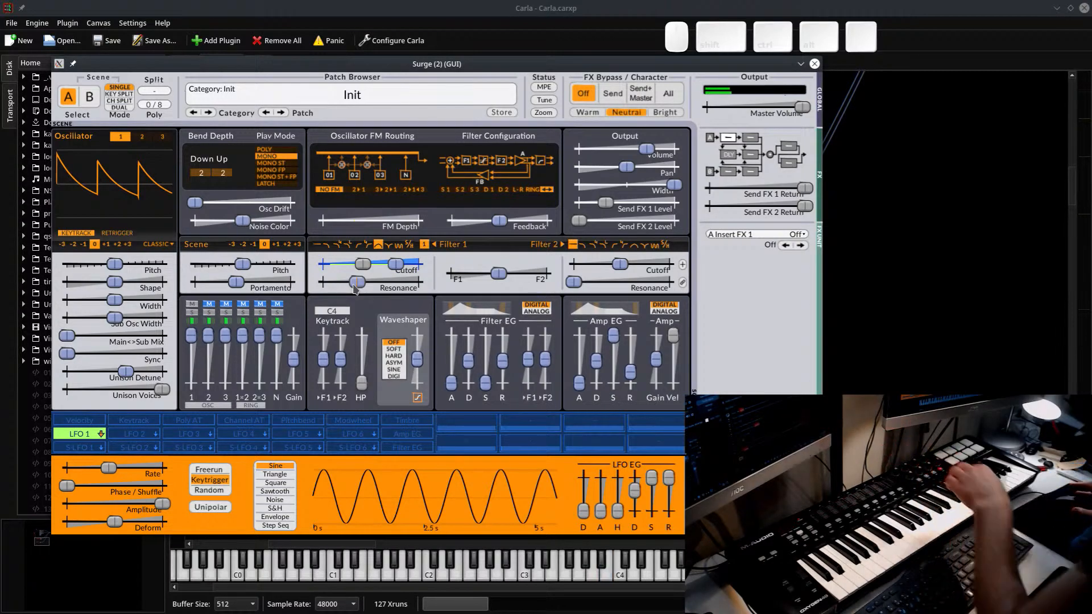
{"action": "left_click", "coordinate": [85, 434]}
{"action": "right_click", "coordinate": [108, 467]}
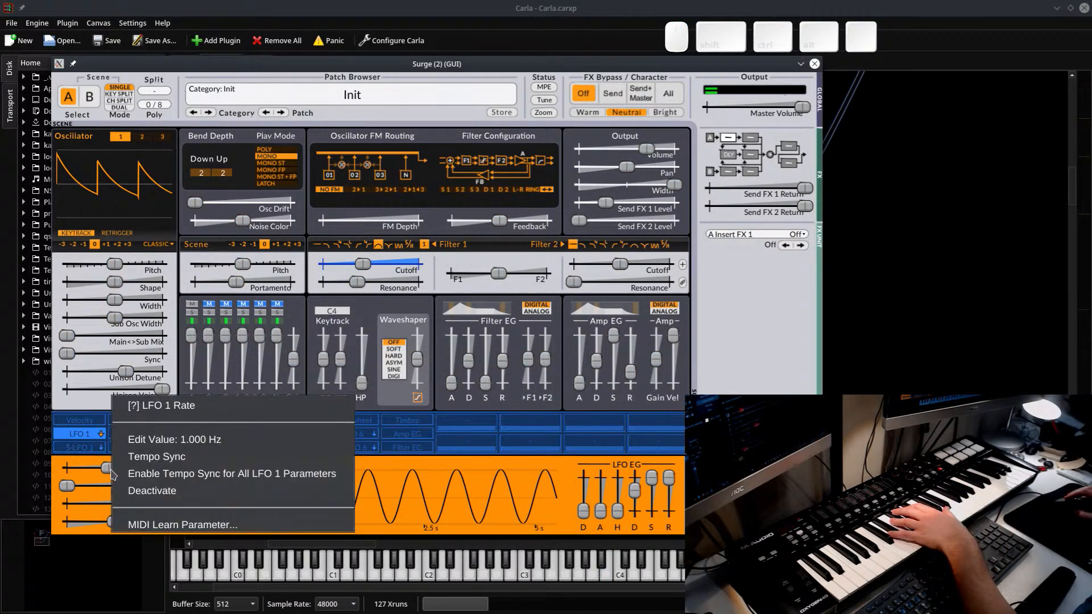
{"action": "left_click", "coordinate": [155, 455]}
{"action": "left_click", "coordinate": [207, 470]}
{"action": "left_click", "coordinate": [108, 474]}
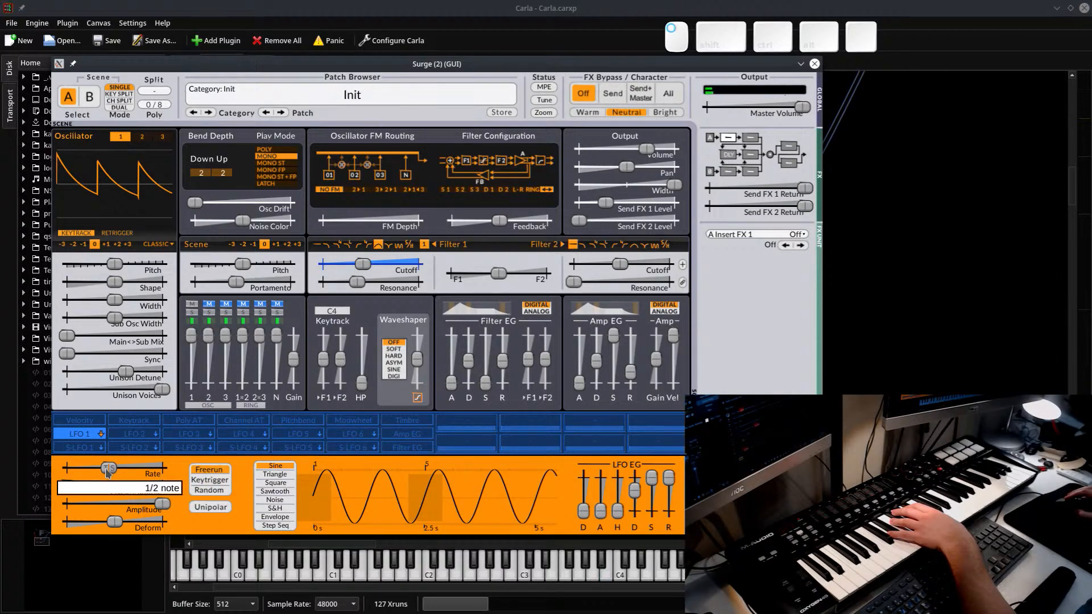
{"action": "left_click_drag", "start_coordinate": [121, 469], "coordinate": [120, 471]}
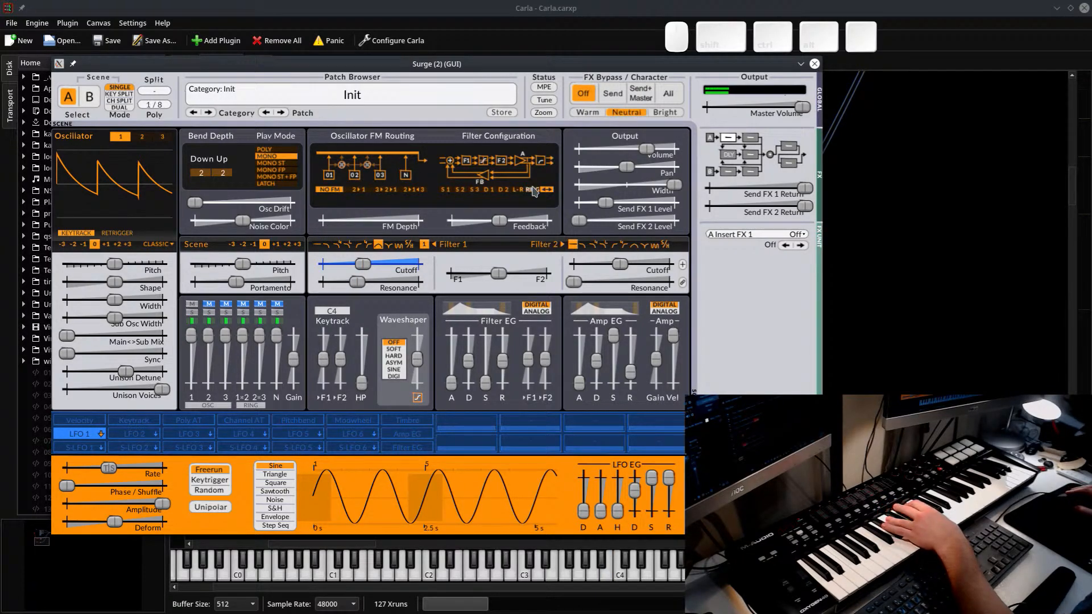
Switch oscillator 2 to the Sine type
{"action": "left_click", "coordinate": [142, 136]}
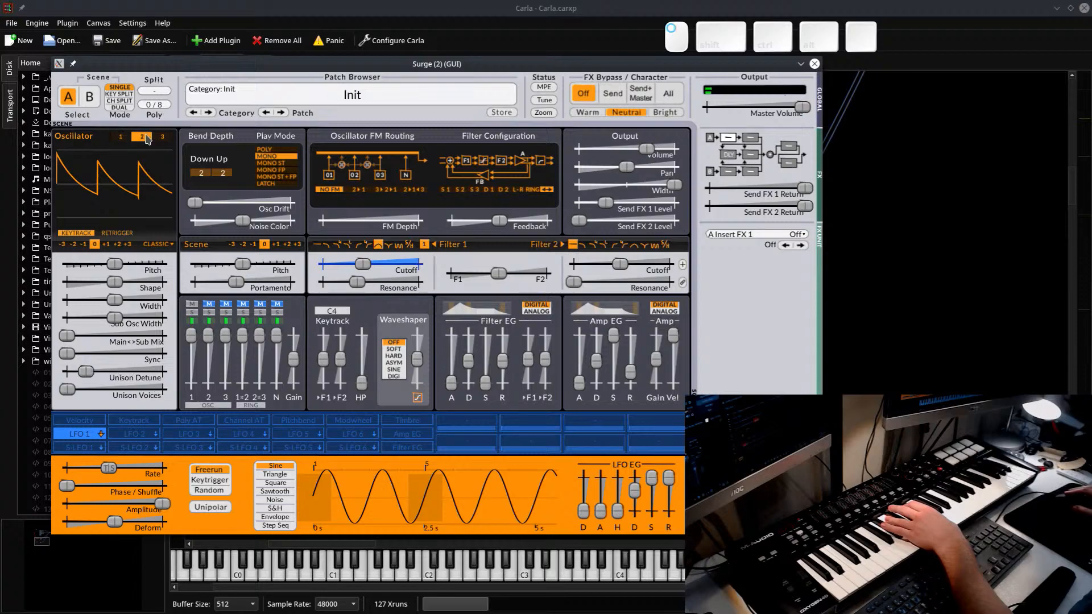
{"action": "left_click", "coordinate": [155, 246]}
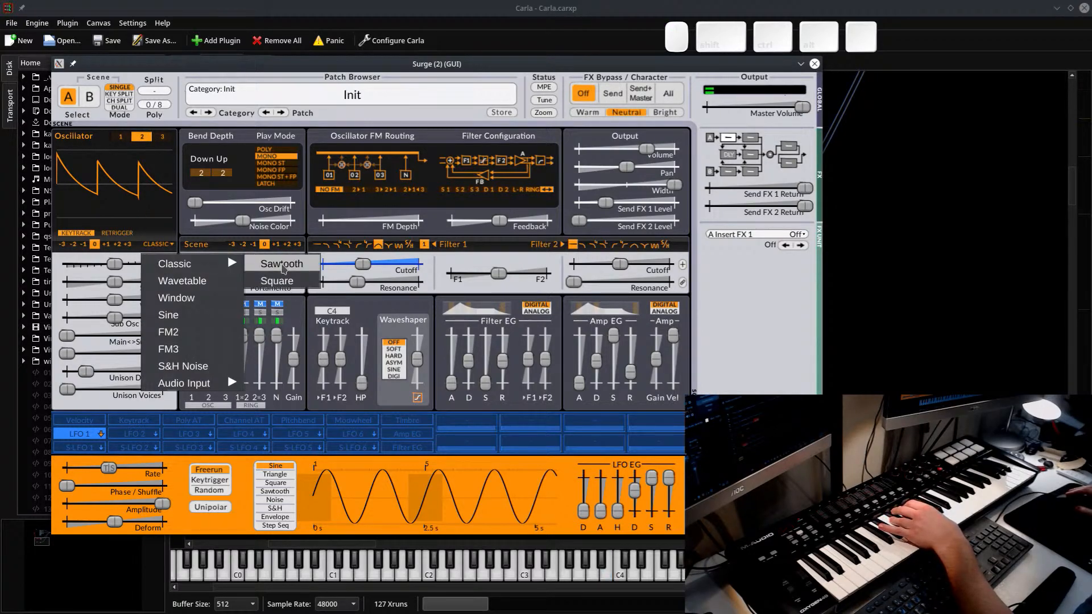
{"action": "left_click", "coordinate": [189, 315]}
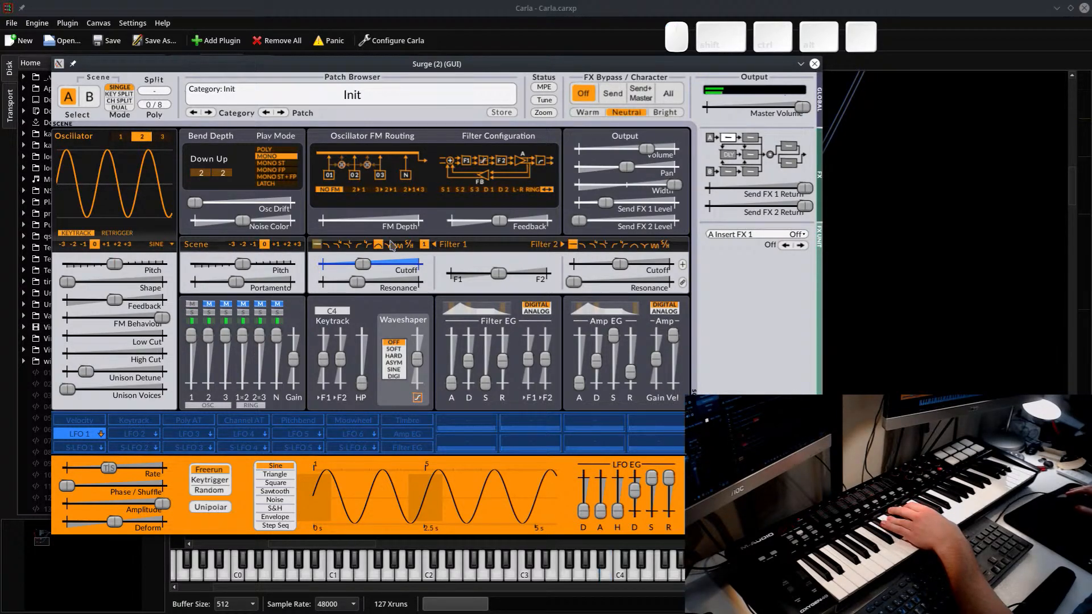
Route oscillator 2 into oscillator 1 as FM (2>1) and raise the FM depth to about 19 dB
{"action": "left_click_drag", "start_coordinate": [344, 220], "coordinate": [474, 227]}
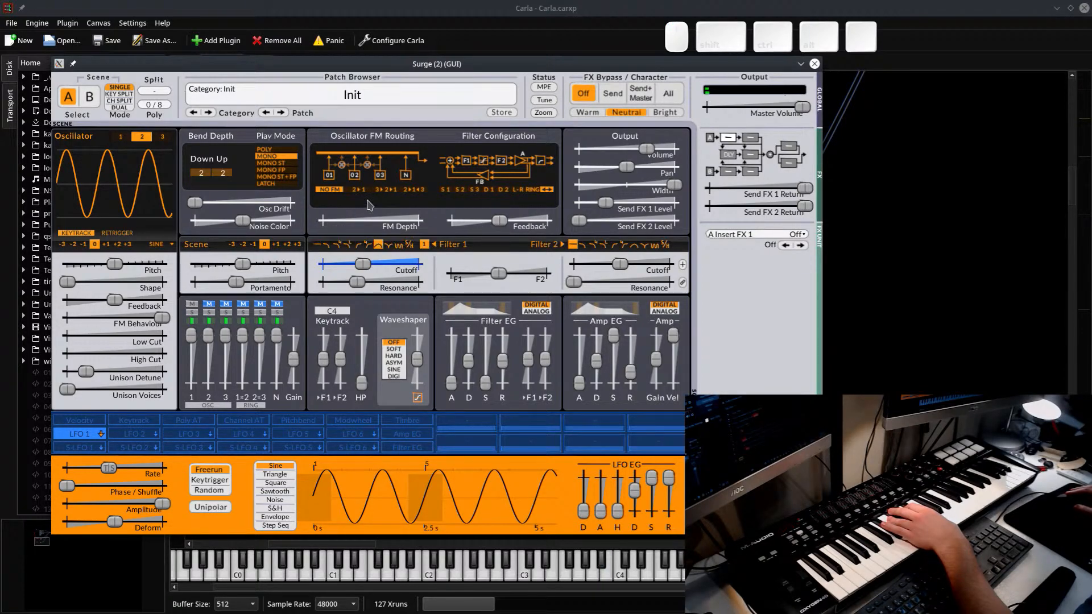
{"action": "left_click", "coordinate": [359, 190]}
{"action": "left_click_drag", "start_coordinate": [401, 221], "coordinate": [462, 226]}
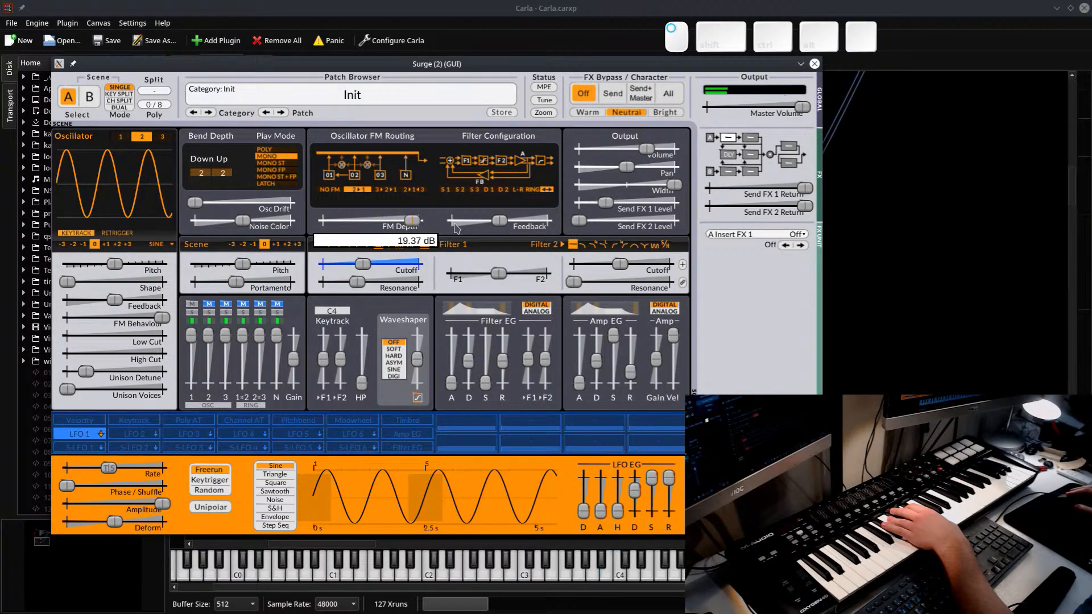
{"action": "left_click_drag", "start_coordinate": [455, 228], "coordinate": [454, 228]}
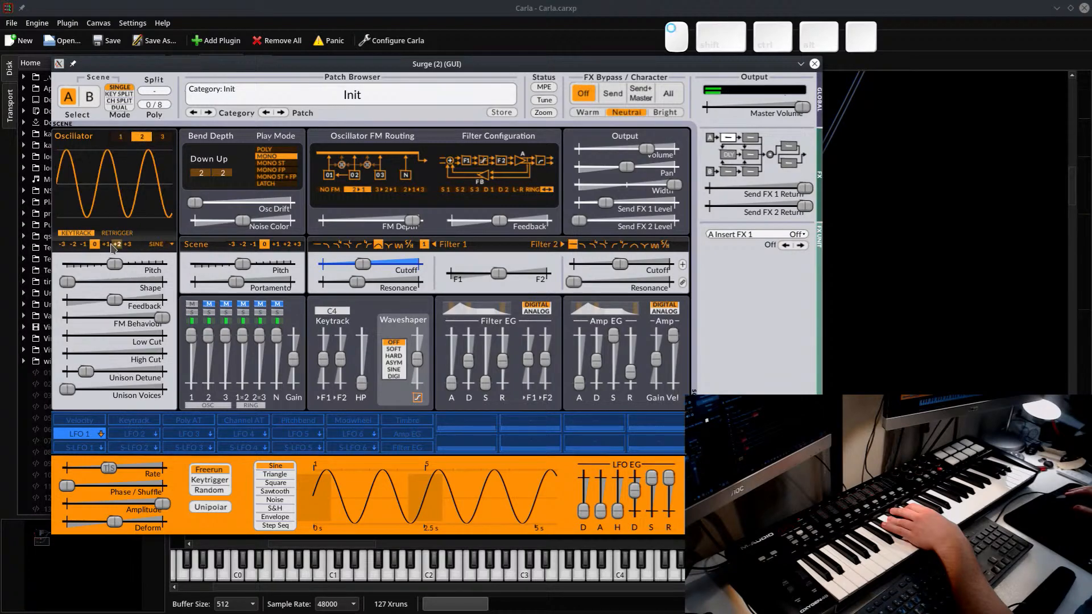
Try octaves -2 and -1 on oscillator 2, keep -2 and fine-tune the FM depth
{"action": "left_click", "coordinate": [75, 249]}
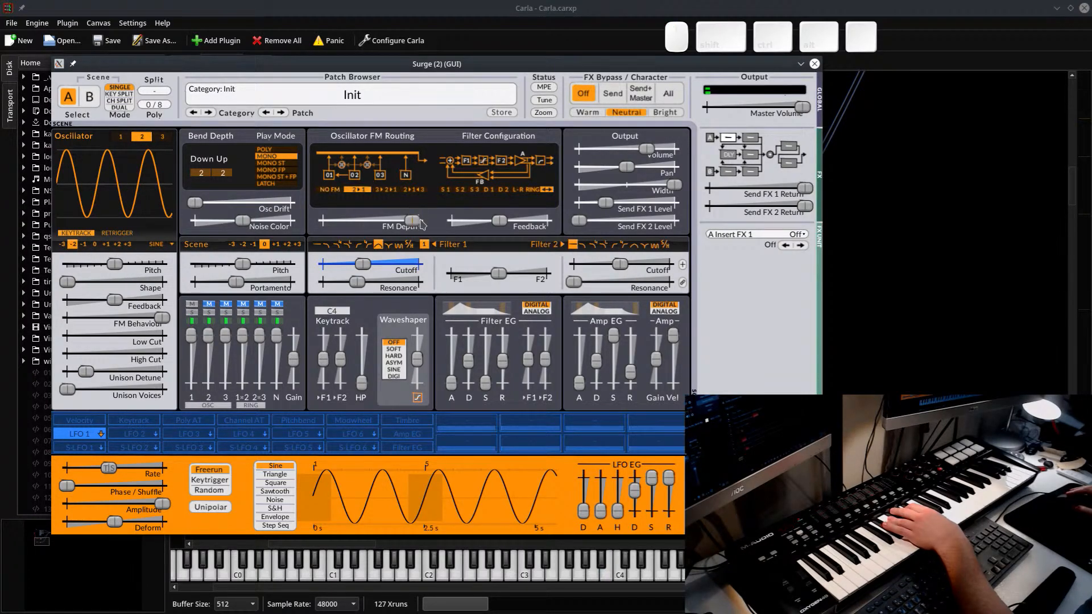
{"action": "left_click", "coordinate": [83, 244]}
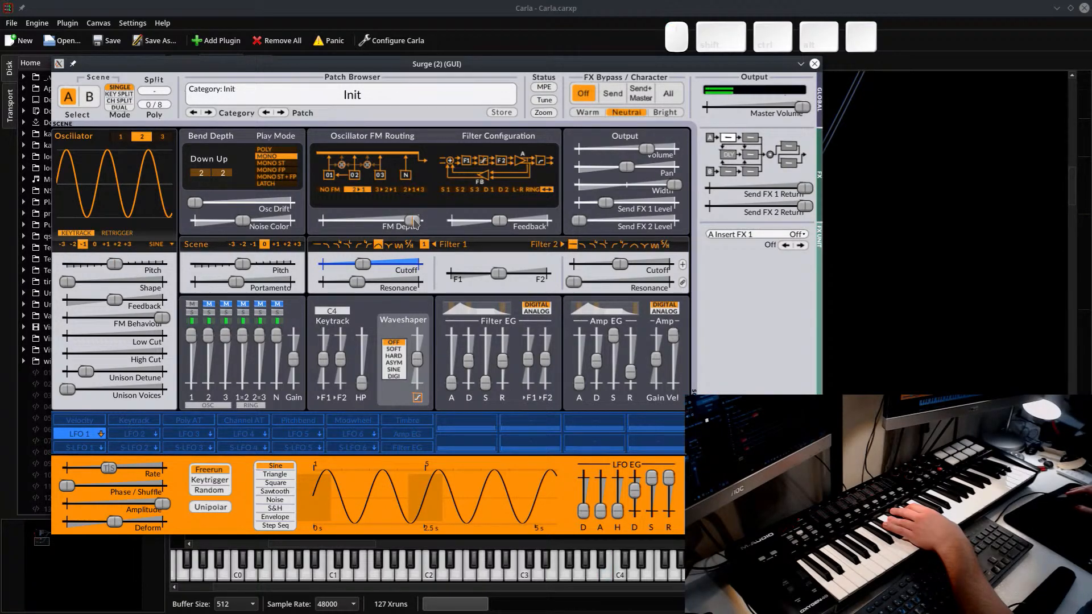
{"action": "left_click_drag", "start_coordinate": [420, 224], "coordinate": [419, 225]}
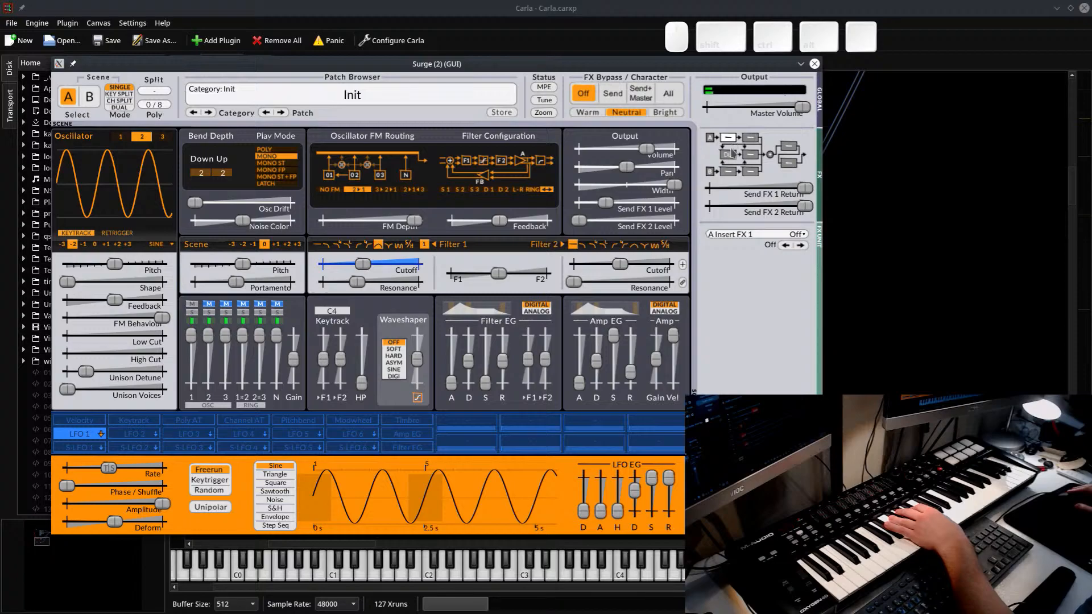
Set the waveshaper to SOFT and raise its drive to the maximum
{"action": "left_click", "coordinate": [393, 348]}
{"action": "mouse_move", "coordinate": [425, 357]}
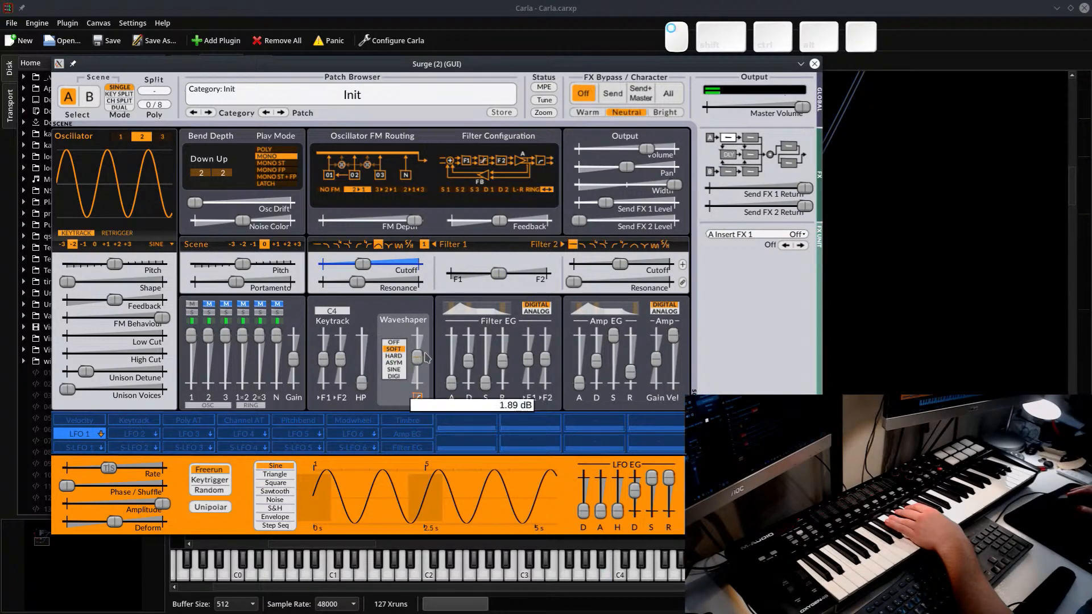
{"action": "mouse_move", "coordinate": [439, 331]}
{"action": "left_mouse_down"}
{"action": "mouse_move", "coordinate": [418, 351]}
{"action": "mouse_move", "coordinate": [431, 335]}
{"action": "left_mouse_up"}
{"action": "left_click", "coordinate": [419, 341]}
Open the Send FX 1 delay and set its feedback to about three quarters of the range
{"action": "left_click", "coordinate": [729, 155]}
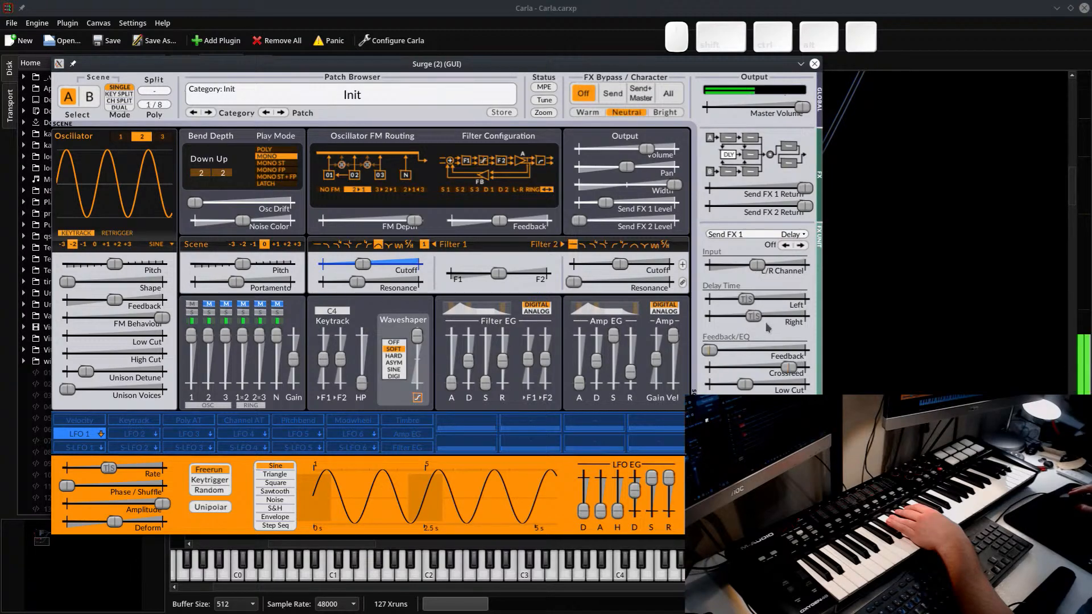
{"action": "left_click_drag", "start_coordinate": [710, 349], "coordinate": [941, 368]}
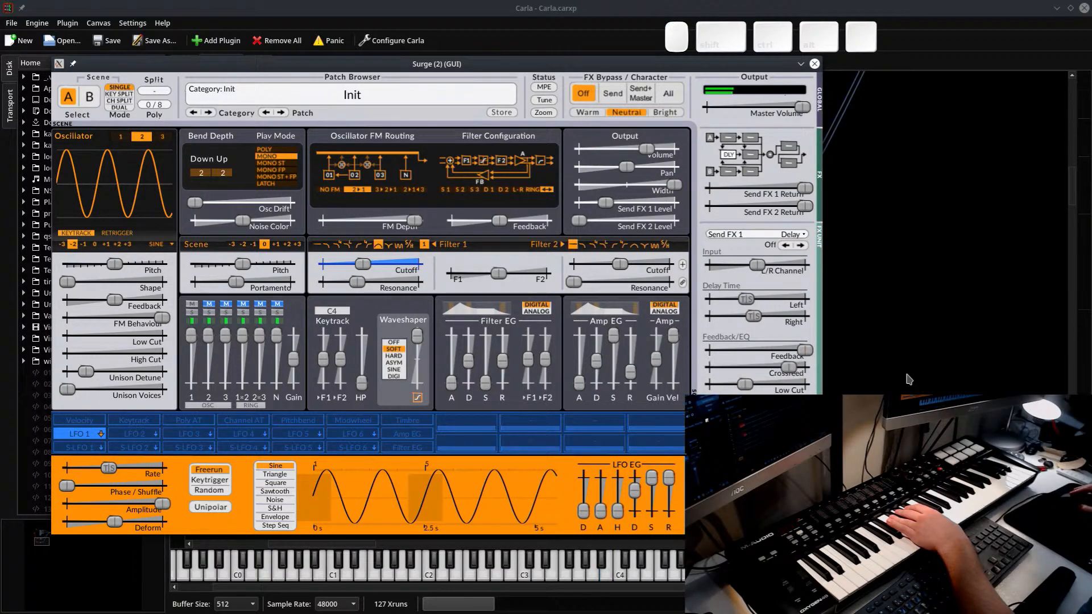
{"action": "mouse_move", "coordinate": [803, 355]}
{"action": "left_mouse_down"}
{"action": "mouse_move", "coordinate": [779, 356]}
{"action": "mouse_move", "coordinate": [794, 356]}
{"action": "left_mouse_up"}
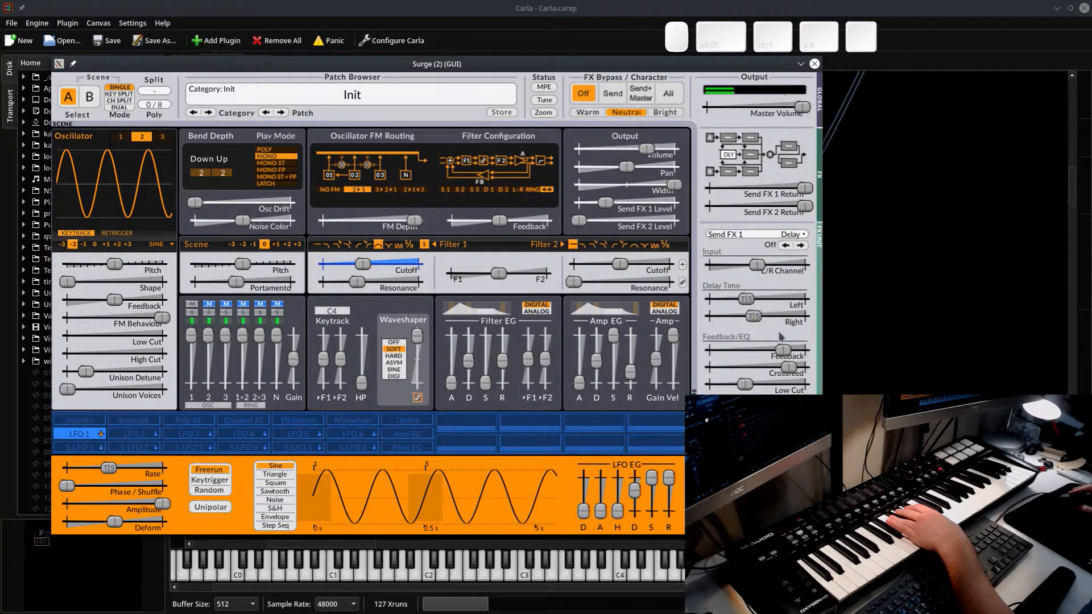
Assign LFO 2 to modulate the waveshaper drive, and tempo-sync its rate at a slower setting
{"action": "left_click", "coordinate": [136, 435]}
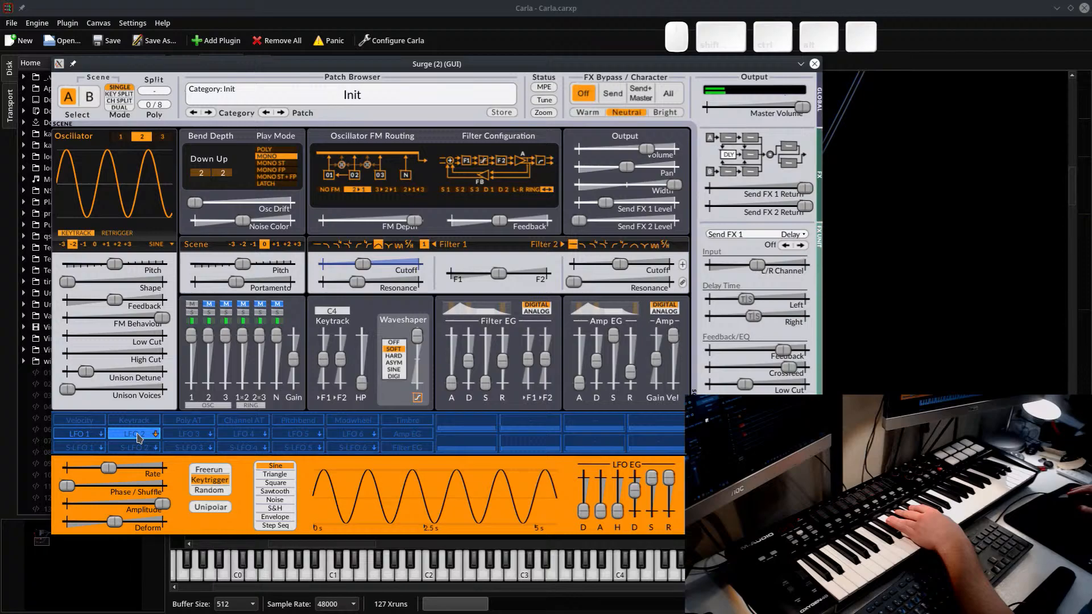
{"action": "left_click", "coordinate": [137, 438]}
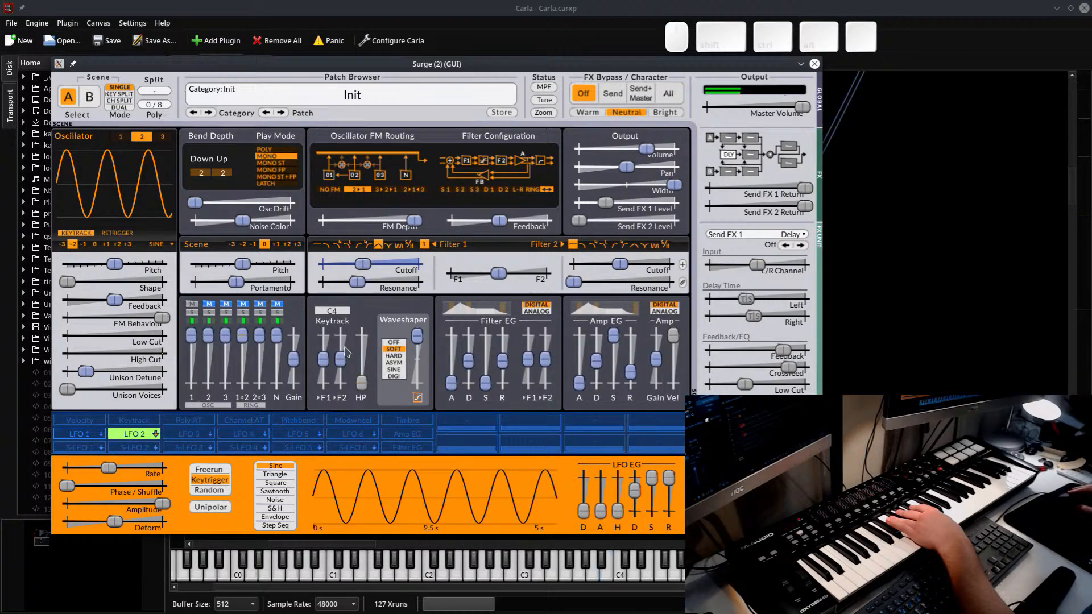
{"action": "left_click_drag", "start_coordinate": [415, 344], "coordinate": [416, 390]}
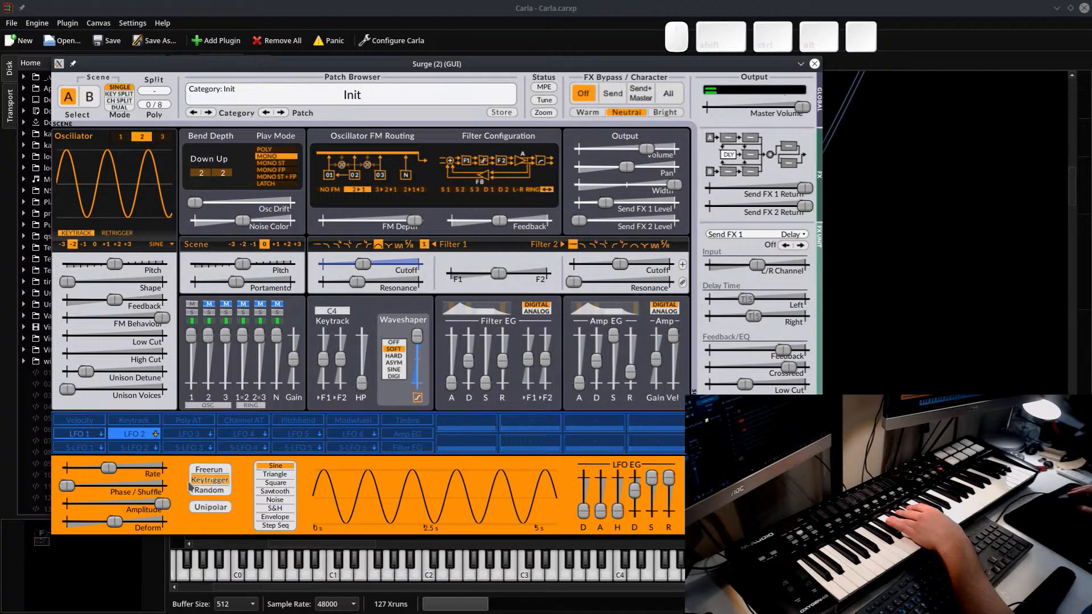
{"action": "right_click", "coordinate": [114, 470]}
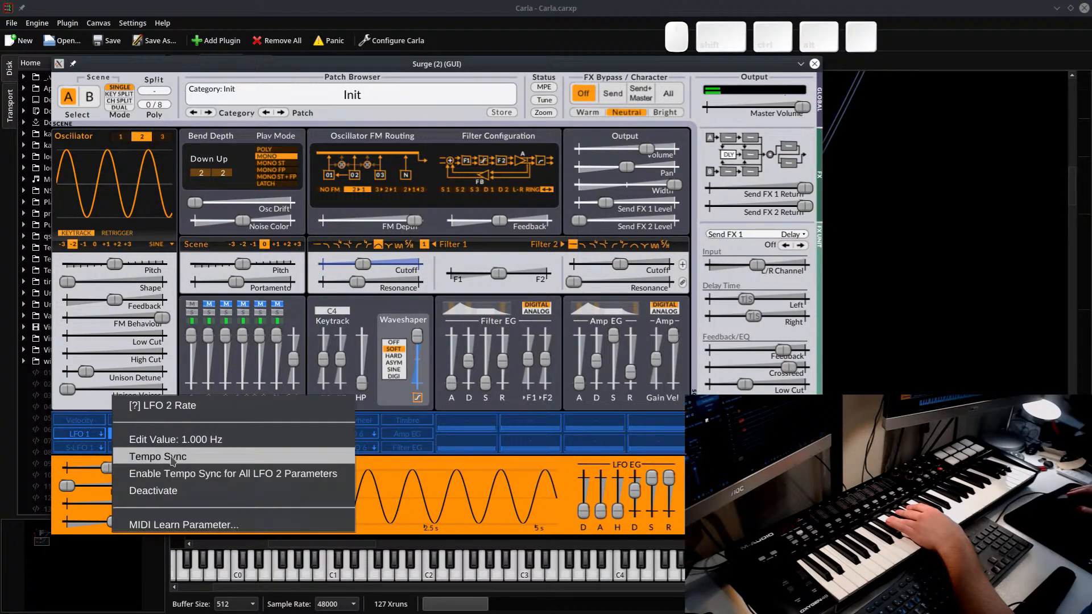
{"action": "left_click", "coordinate": [200, 460]}
{"action": "left_click_drag", "start_coordinate": [106, 468], "coordinate": [84, 477]}
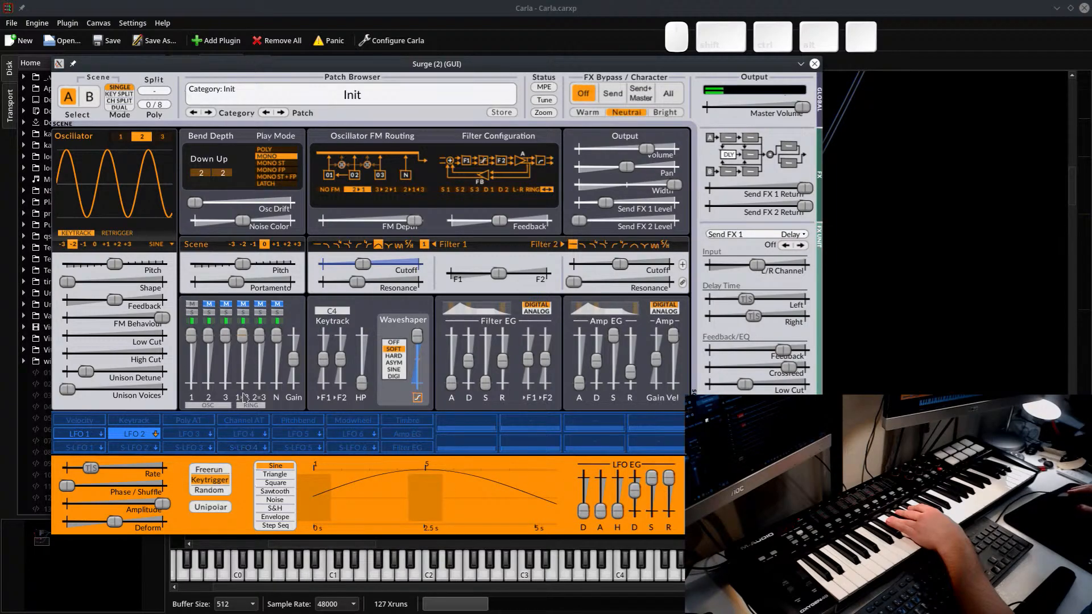
Lower the waveshaper drive to a middle level and reduce LFO 2's deform to the minimum
{"action": "left_click_drag", "start_coordinate": [417, 335], "coordinate": [420, 392]}
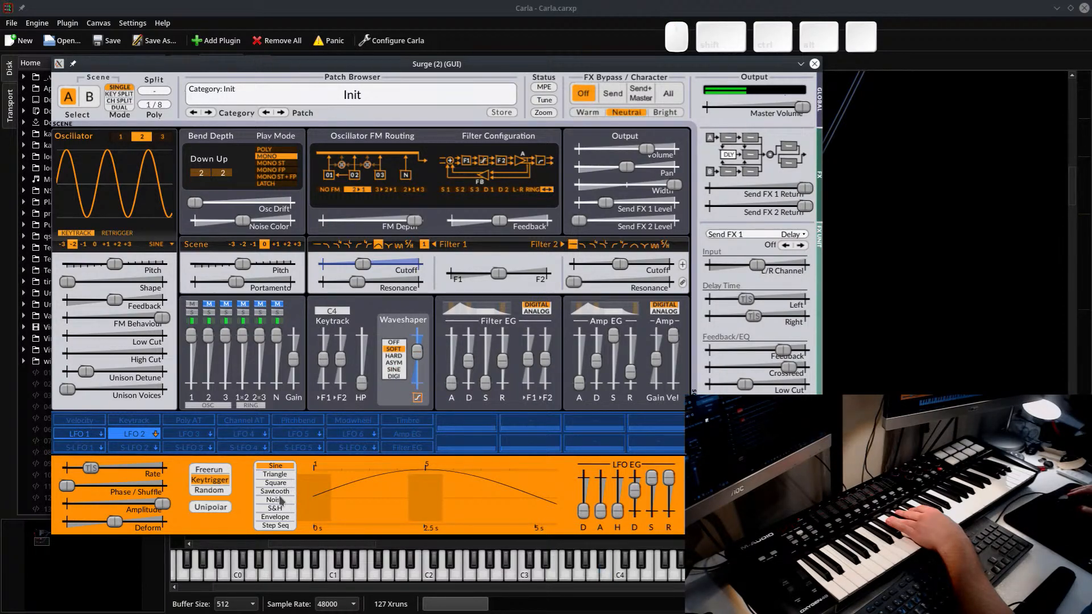
{"action": "double_click", "coordinate": [418, 353]}
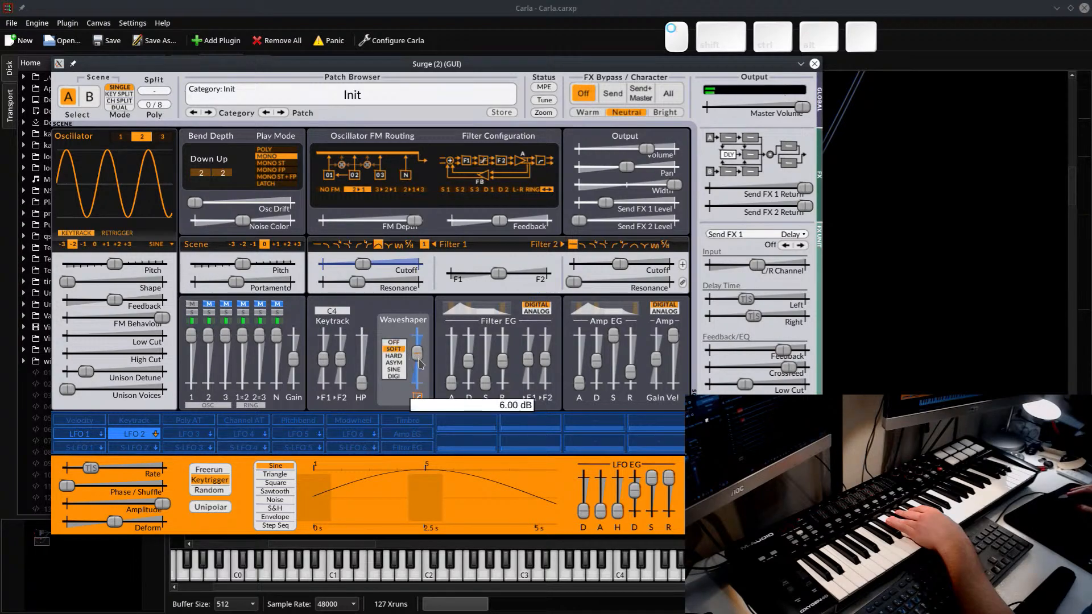
{"action": "left_click_drag", "start_coordinate": [111, 524], "coordinate": [64, 524]}
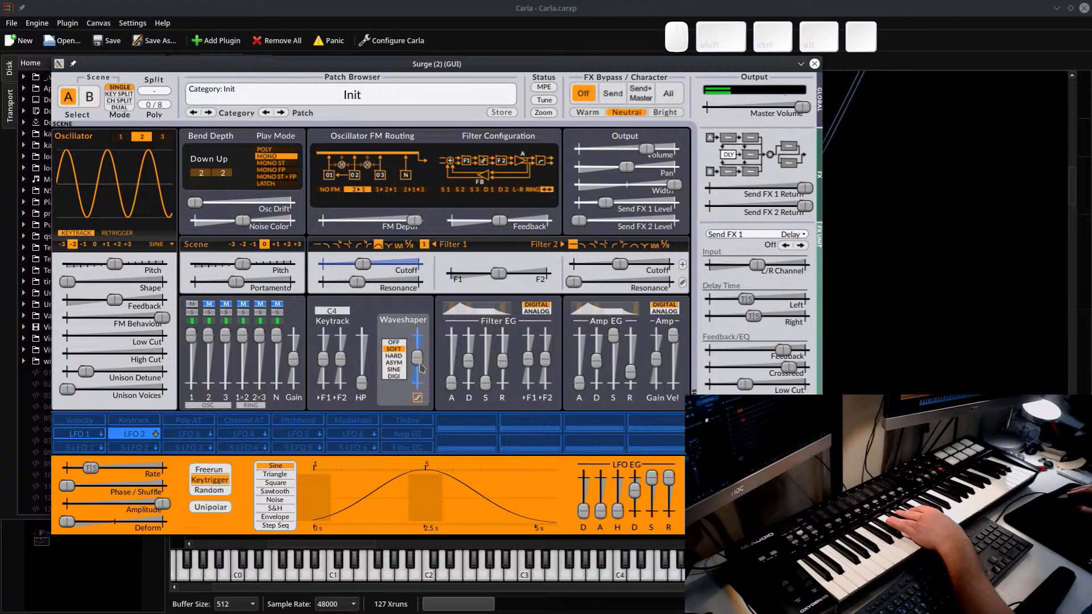
Readjust LFO 2's modulation depth on the waveshaper drive and fine-tune the base drive level
{"action": "left_click", "coordinate": [134, 436]}
{"action": "left_click_drag", "start_coordinate": [417, 357], "coordinate": [447, 277]}
{"action": "left_click", "coordinate": [134, 434]}
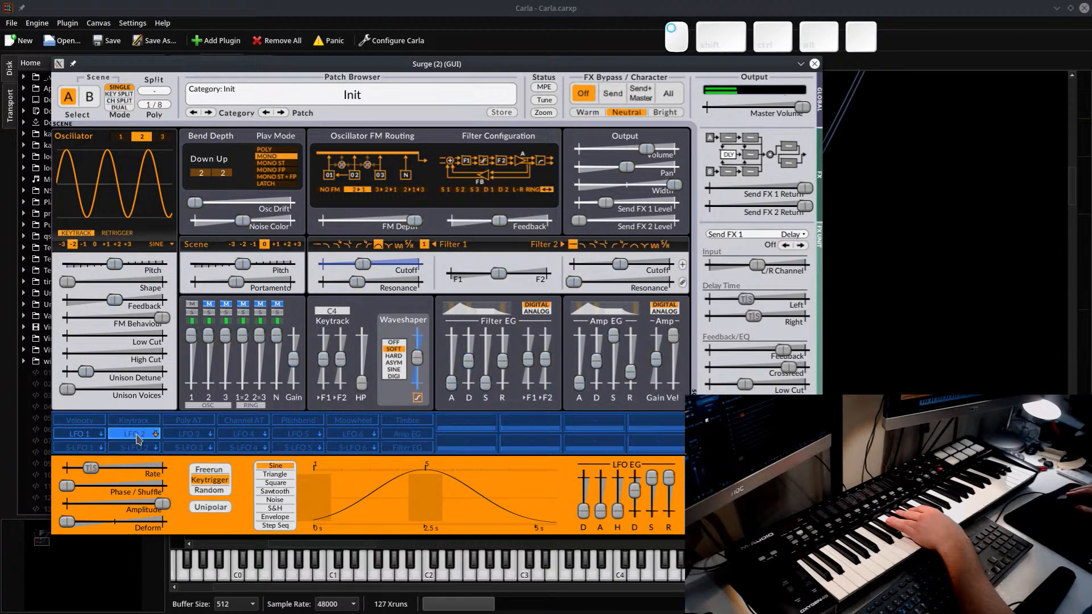
{"action": "mouse_move", "coordinate": [426, 350]}
{"action": "left_mouse_down"}
{"action": "mouse_move", "coordinate": [414, 356]}
{"action": "mouse_move", "coordinate": [422, 353]}
{"action": "left_mouse_up"}
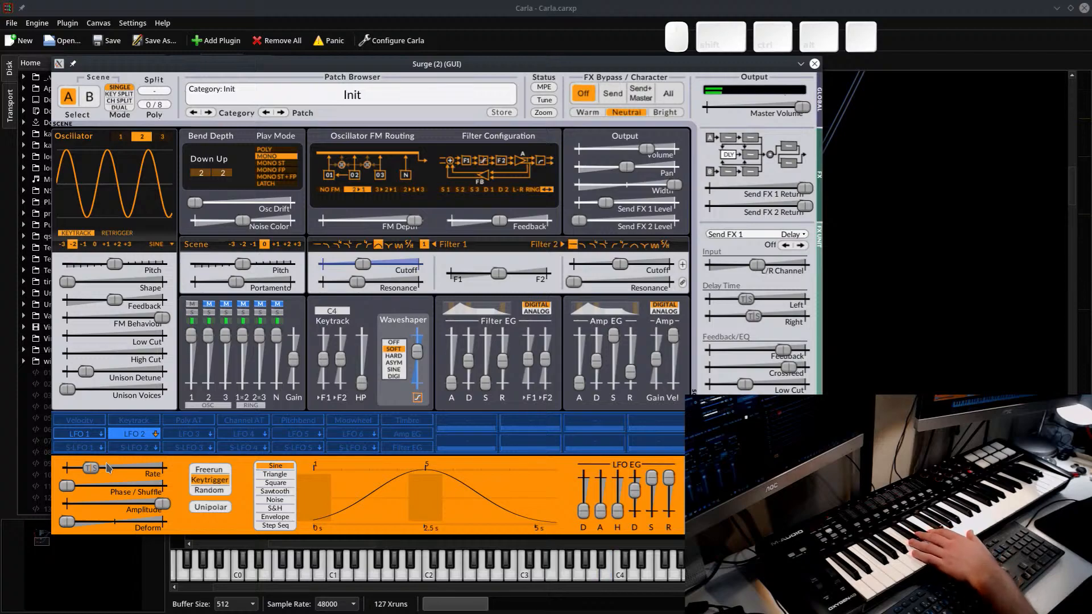
Set LFO 2's trigger mode to Freerun and lower the scene output volume to just below the middle
{"action": "left_click", "coordinate": [220, 469]}
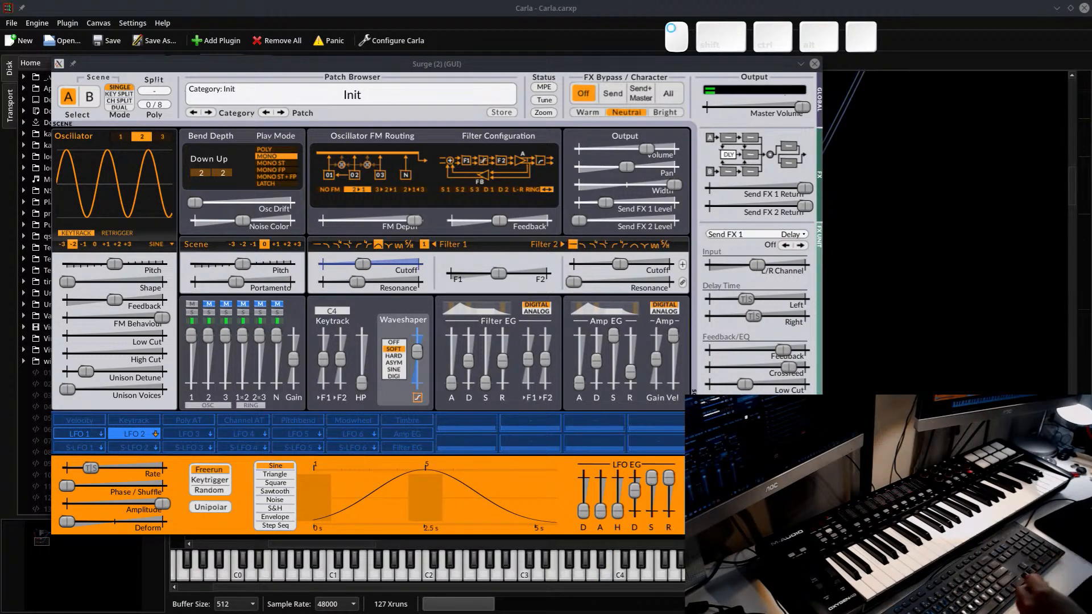
{"action": "key", "text": "alt+Tab"}
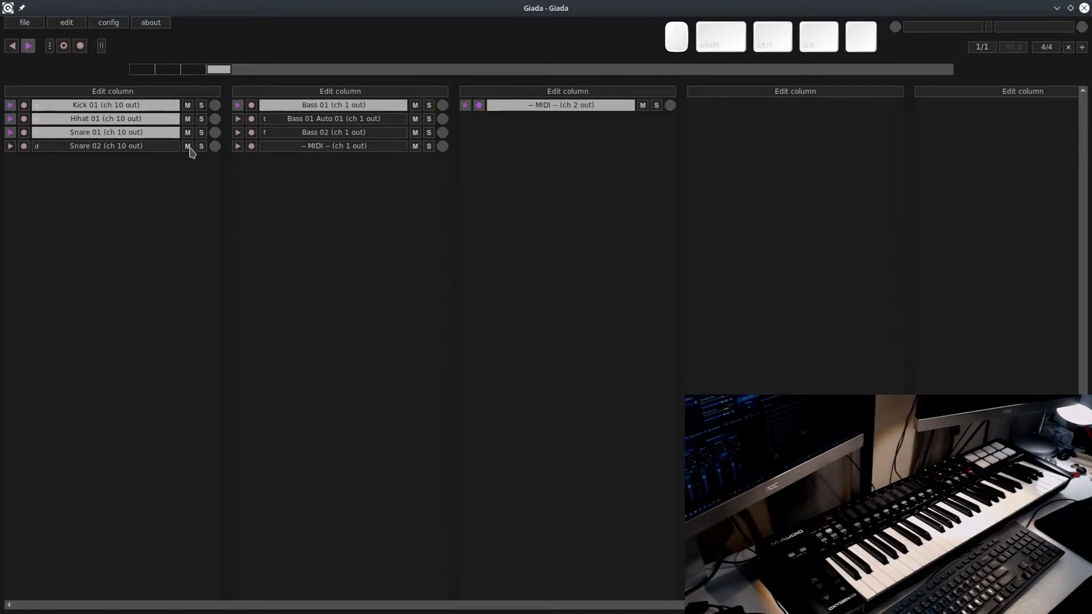
{"action": "left_click", "coordinate": [1057, 8]}
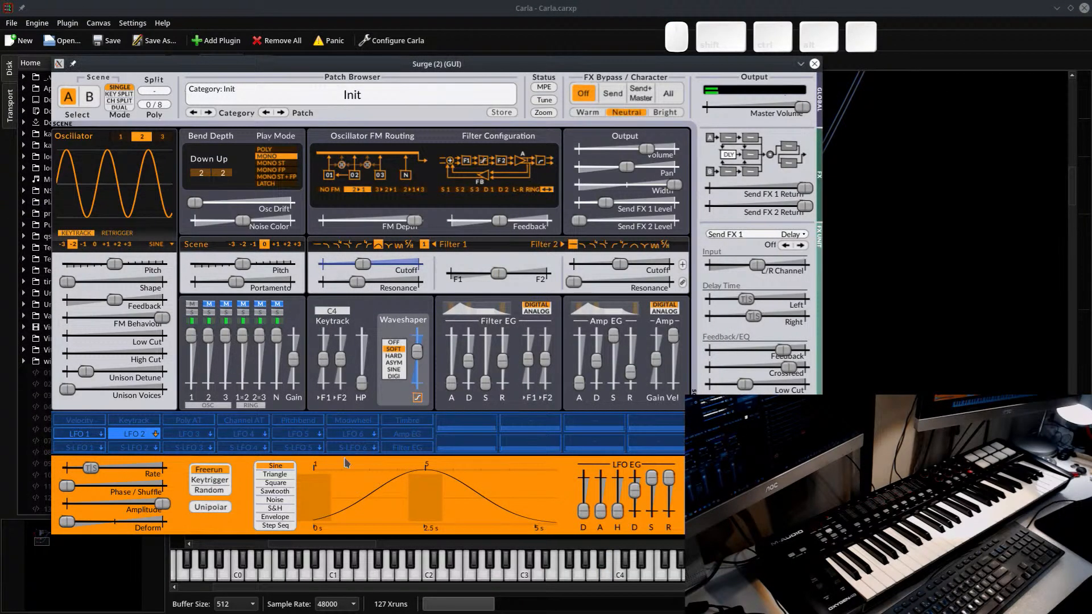
{"action": "left_click_drag", "start_coordinate": [634, 153], "coordinate": [605, 157]}
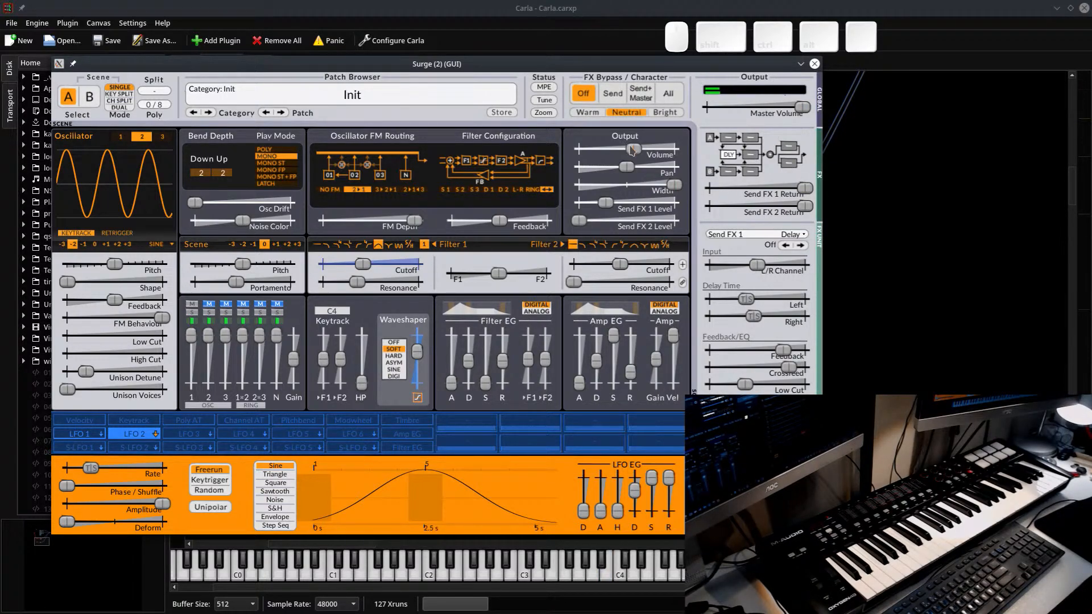
{"action": "left_click_drag", "start_coordinate": [631, 151], "coordinate": [619, 150]}
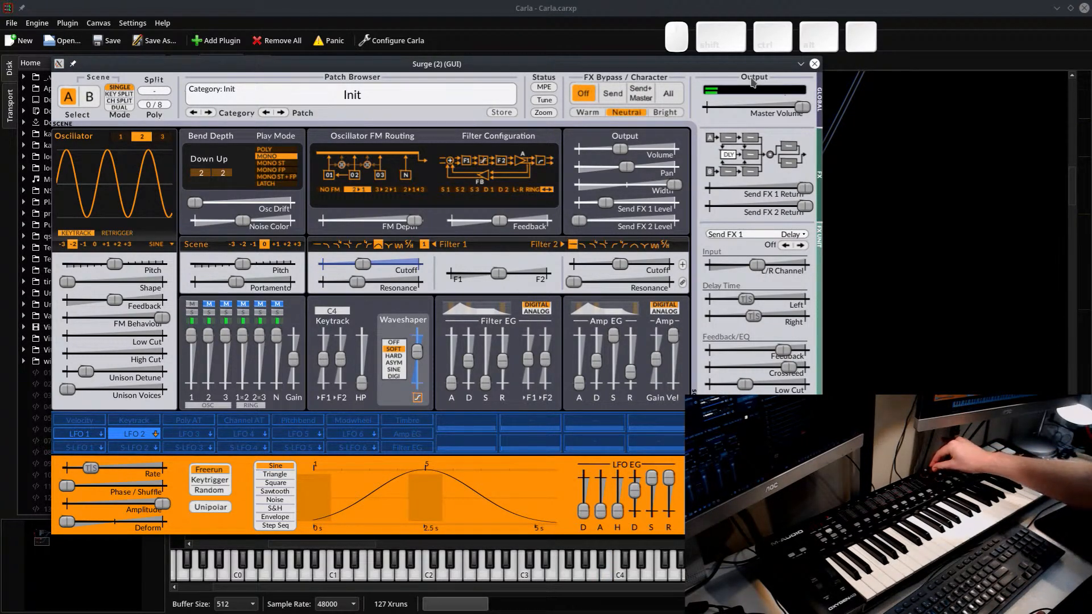
Switch to Giada and toggle the drum loops live, ending with Kick 01, Hihat 01 and Snare 02 playing and Snare 01 stopped
{"action": "left_click", "coordinate": [802, 63]}
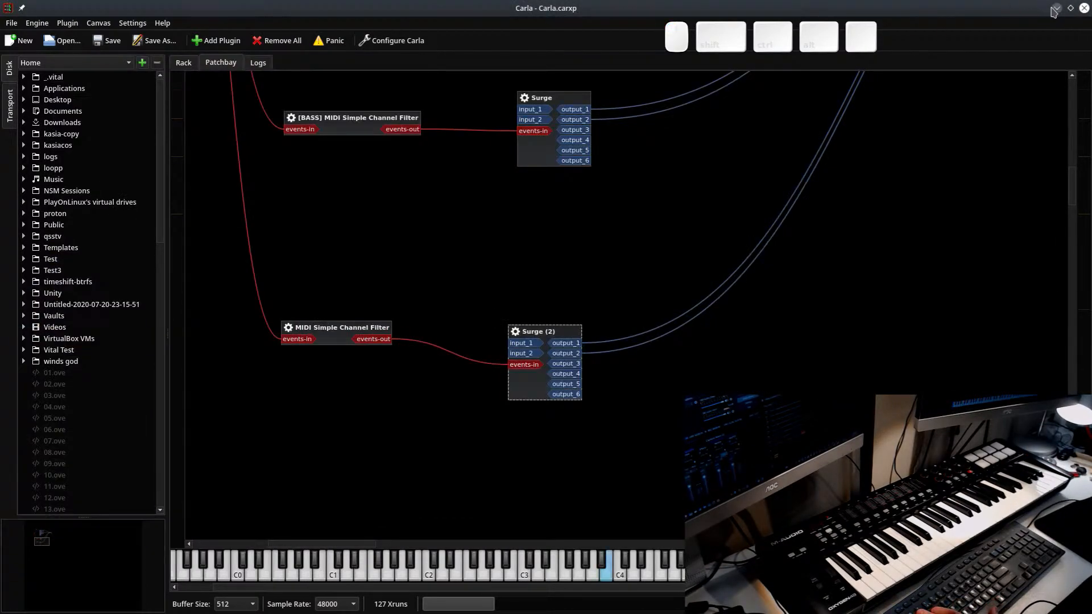
{"action": "left_click", "coordinate": [1056, 7]}
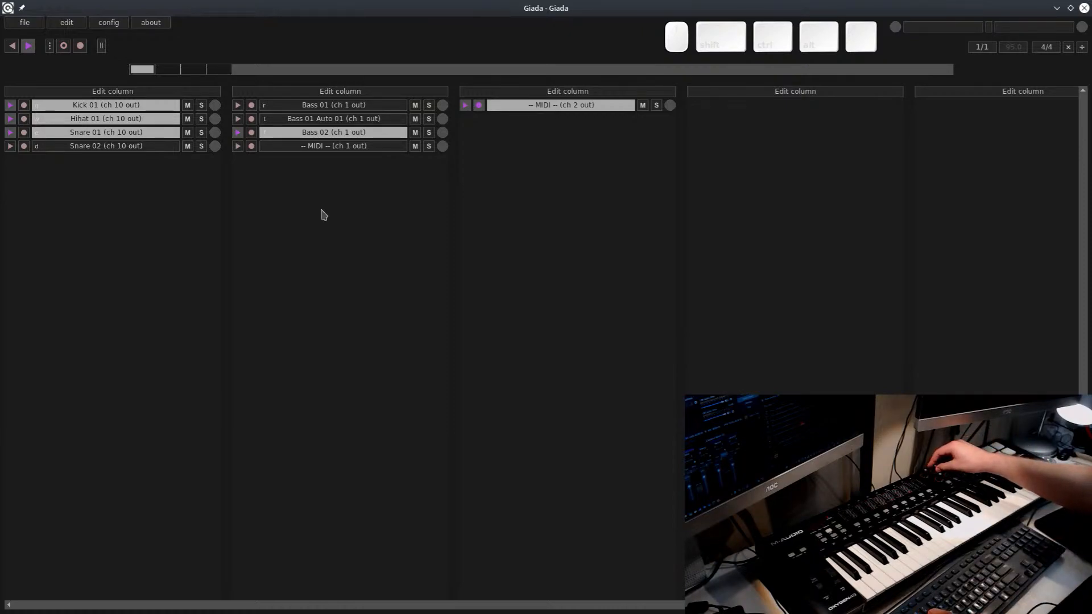
{"action": "key", "text": "q"}
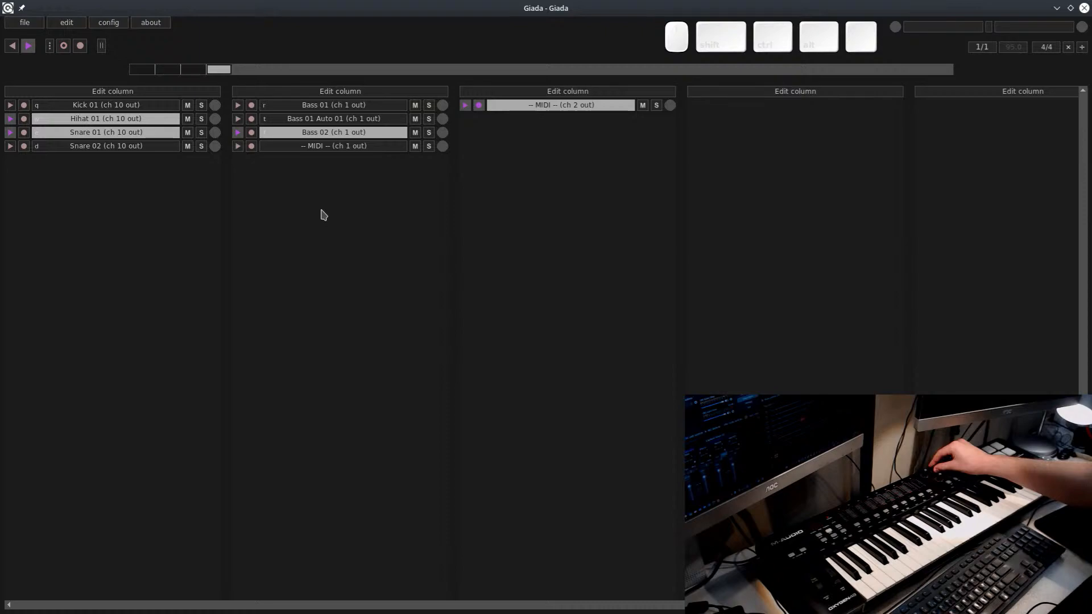
{"action": "key", "text": "e"}
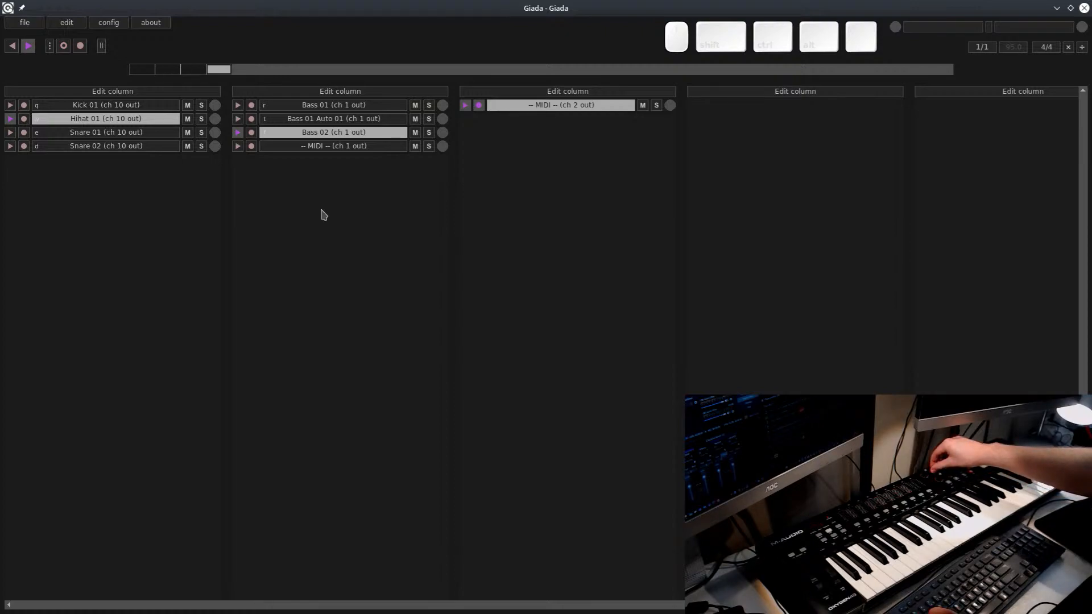
{"action": "key", "text": "d"}
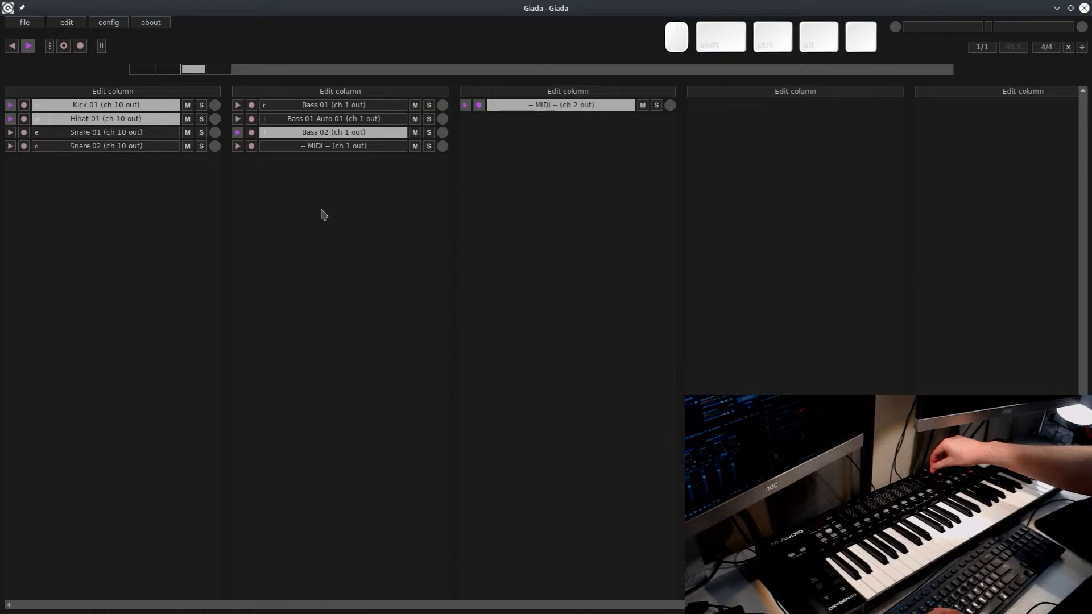
{"action": "key", "text": "w"}
{"action": "key", "text": "e"}
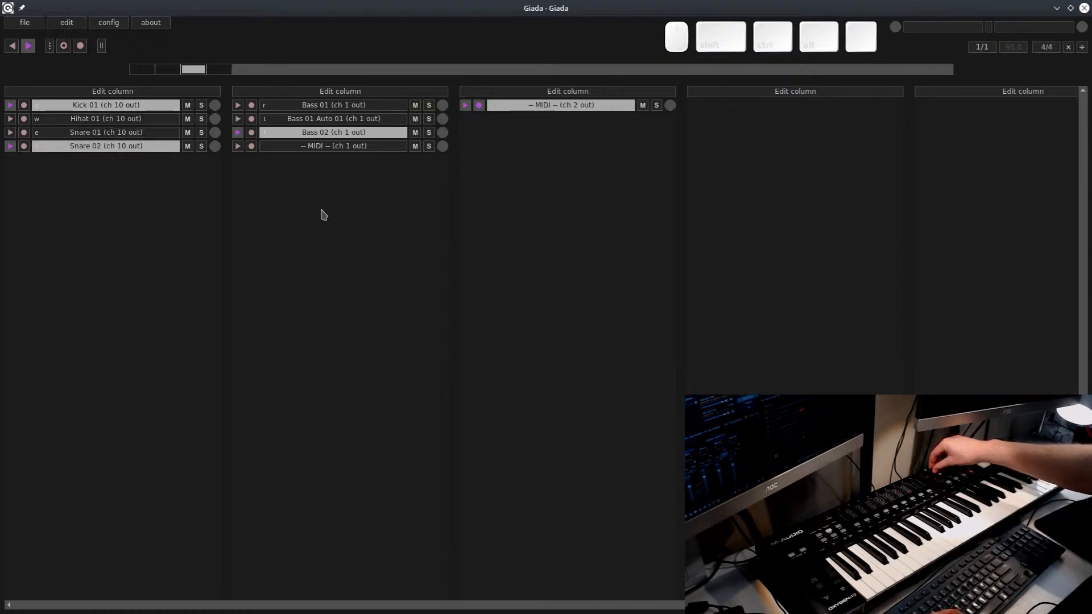
{"action": "key", "text": "d"}
{"action": "key", "text": "d"}
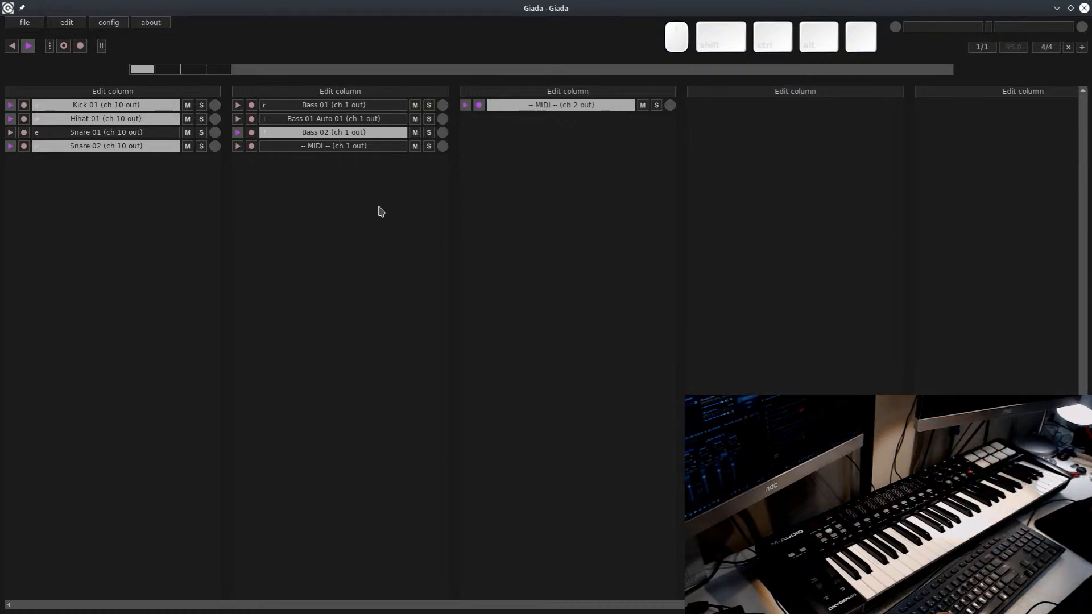
Start the Bass 01 Auto 01 loop and stop the channel 2 MIDI loop
{"action": "key", "text": "t"}
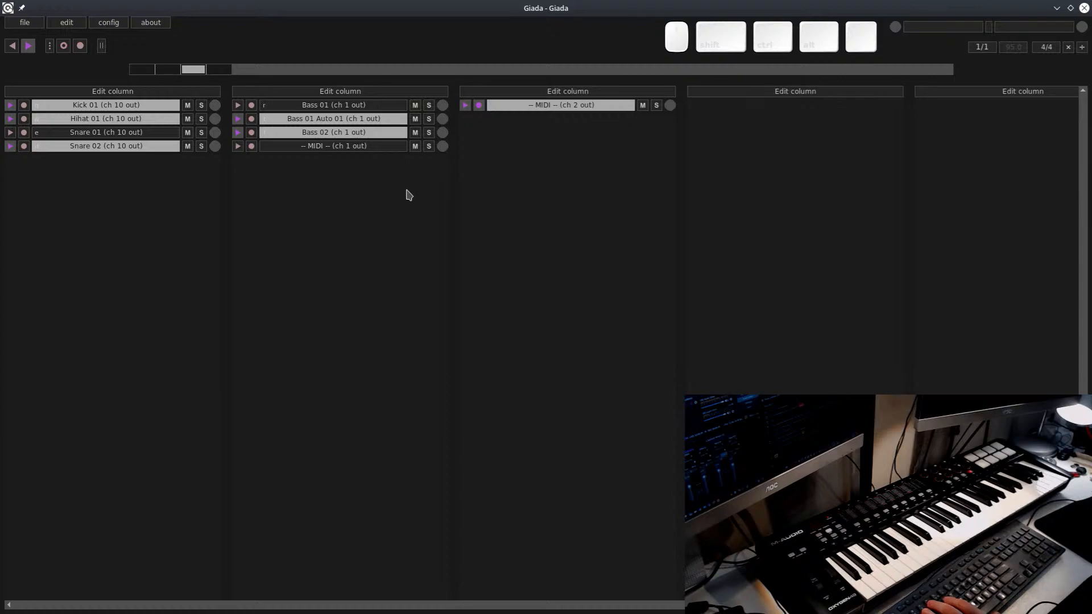
{"action": "left_click", "coordinate": [466, 106]}
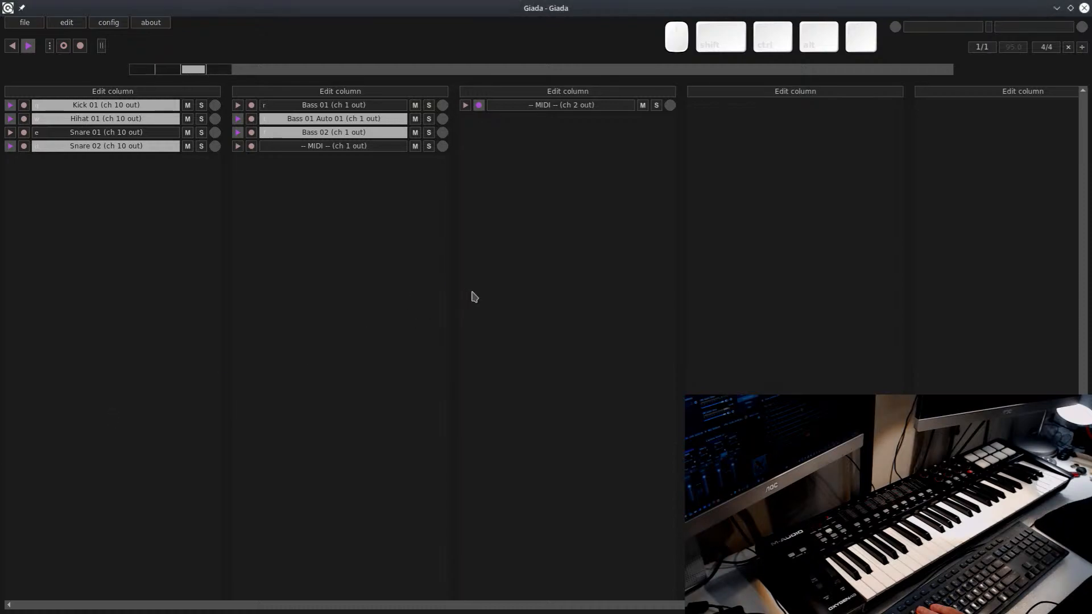
Save the project as Giada in the live music project folder, overwriting the existing file
{"action": "left_click", "coordinate": [35, 23]}
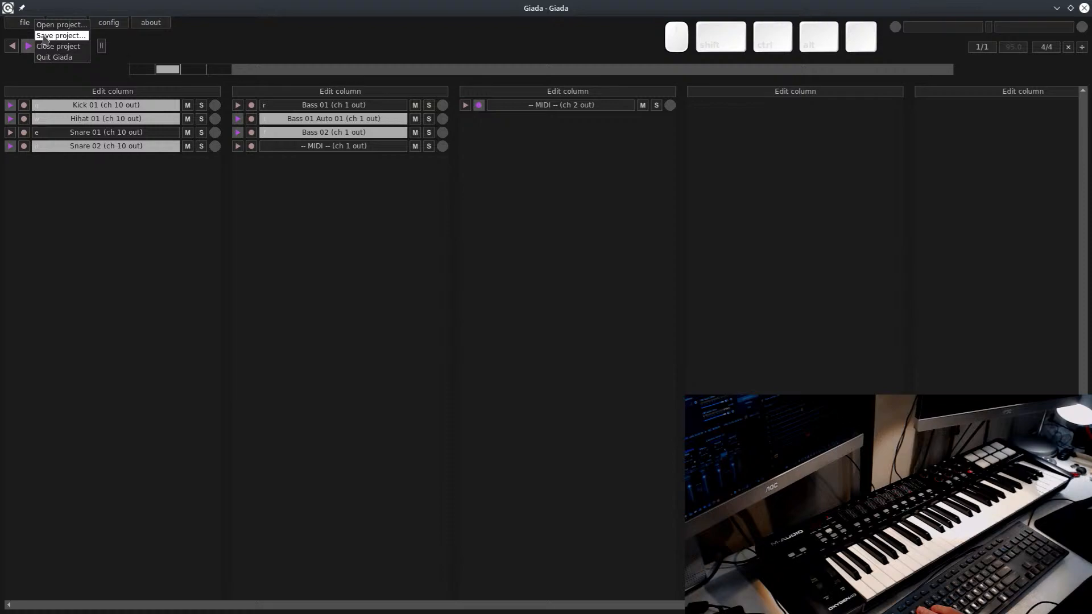
{"action": "left_click", "coordinate": [45, 36]}
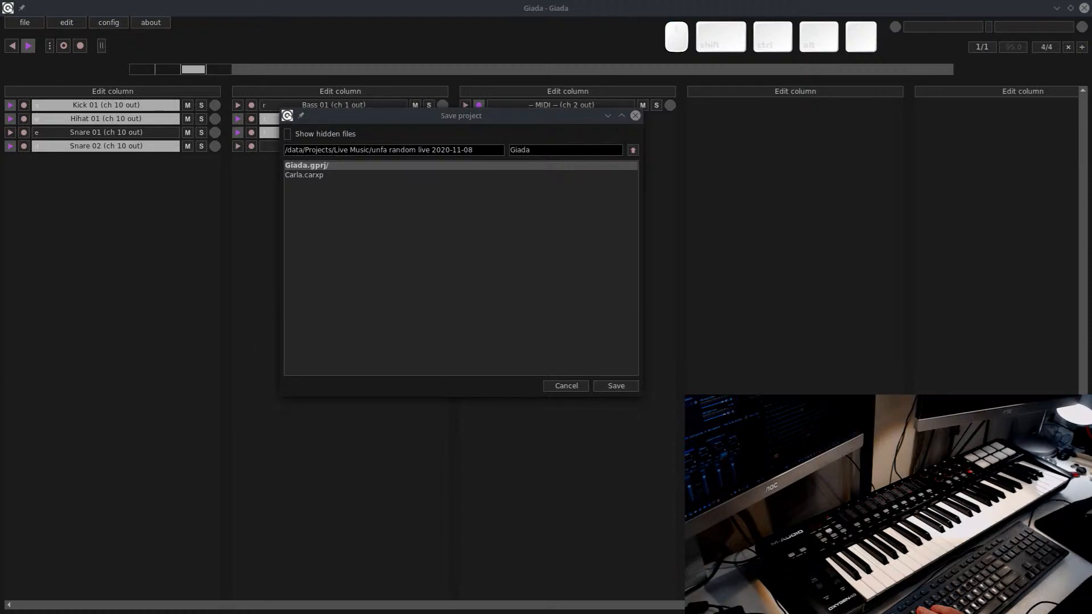
{"action": "left_click", "coordinate": [616, 386]}
{"action": "left_click", "coordinate": [576, 311]}
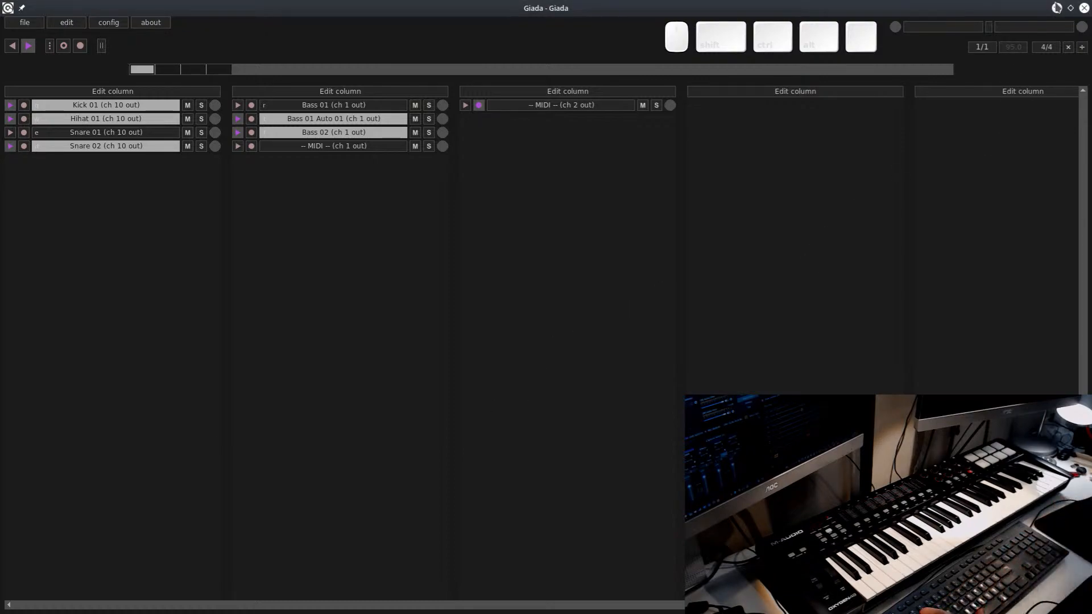
Switch to Carla, close the Surge (2) interface and save the Carla project
{"action": "left_click", "coordinate": [1084, 8]}
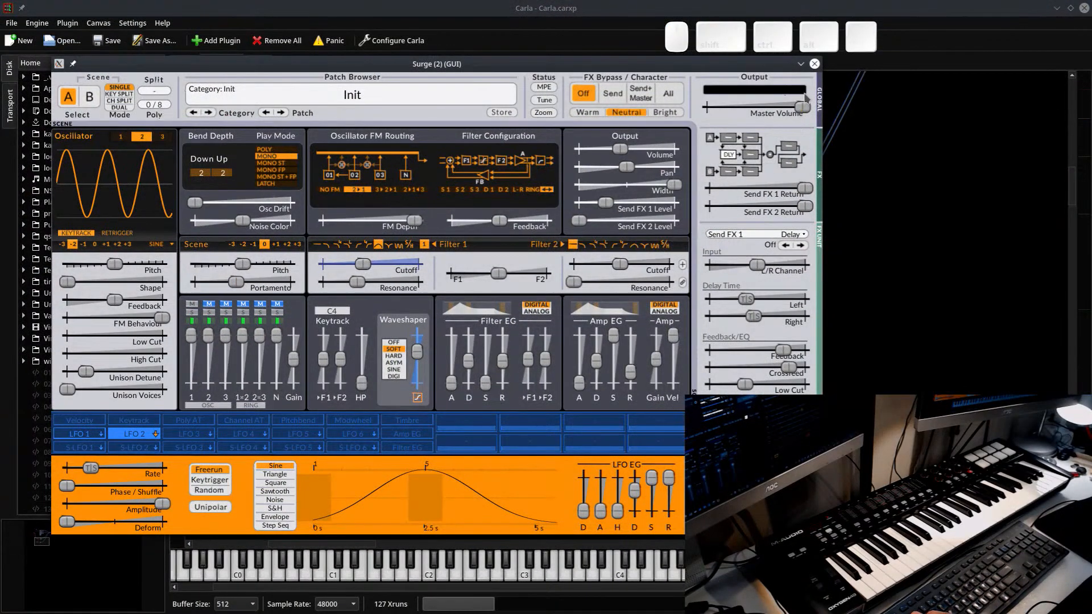
{"action": "left_click", "coordinate": [814, 64]}
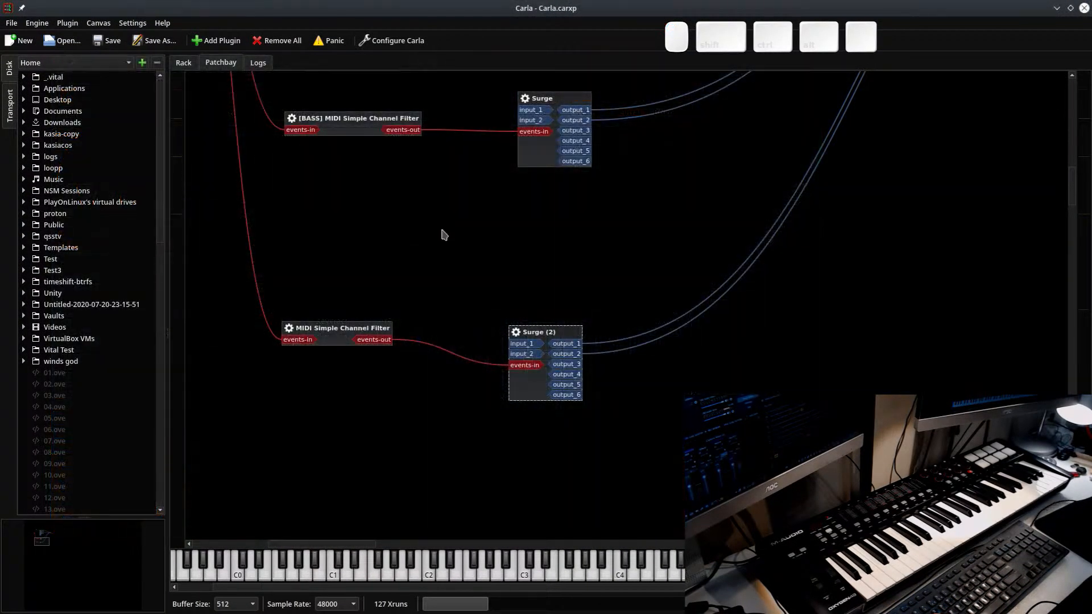
{"action": "scroll", "coordinate": [356, 324], "scroll_direction": "up", "scroll_amount": 3}
{"action": "left_click_drag", "start_coordinate": [460, 472], "coordinate": [457, 445]}
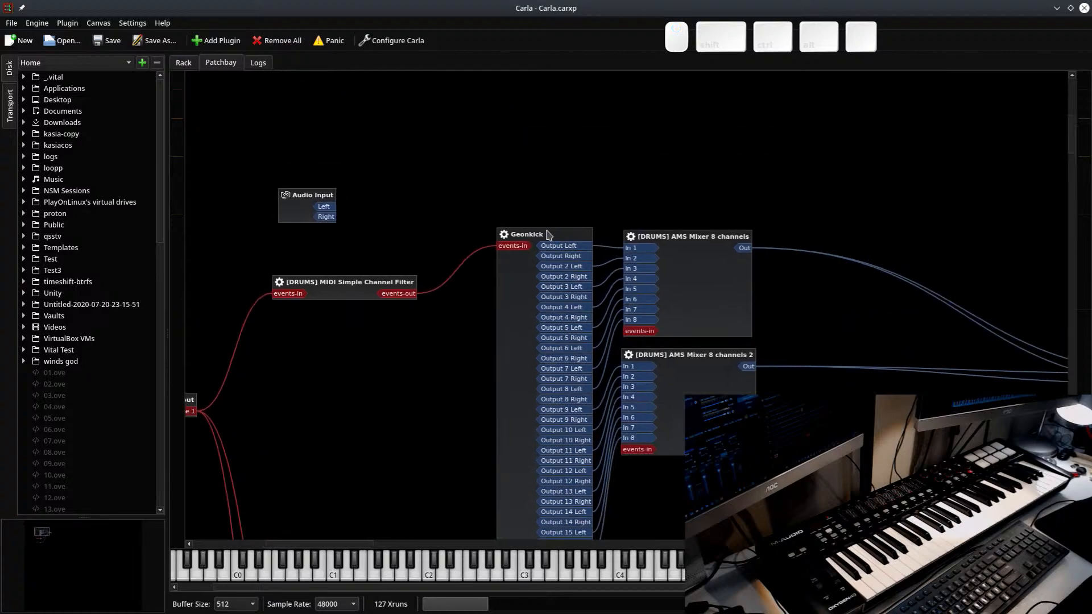
{"action": "left_click", "coordinate": [547, 232]}
{"action": "left_click_drag", "start_coordinate": [356, 426], "coordinate": [374, 330]}
{"action": "left_click", "coordinate": [381, 208]}
{"action": "key", "text": "ctrl+s"}
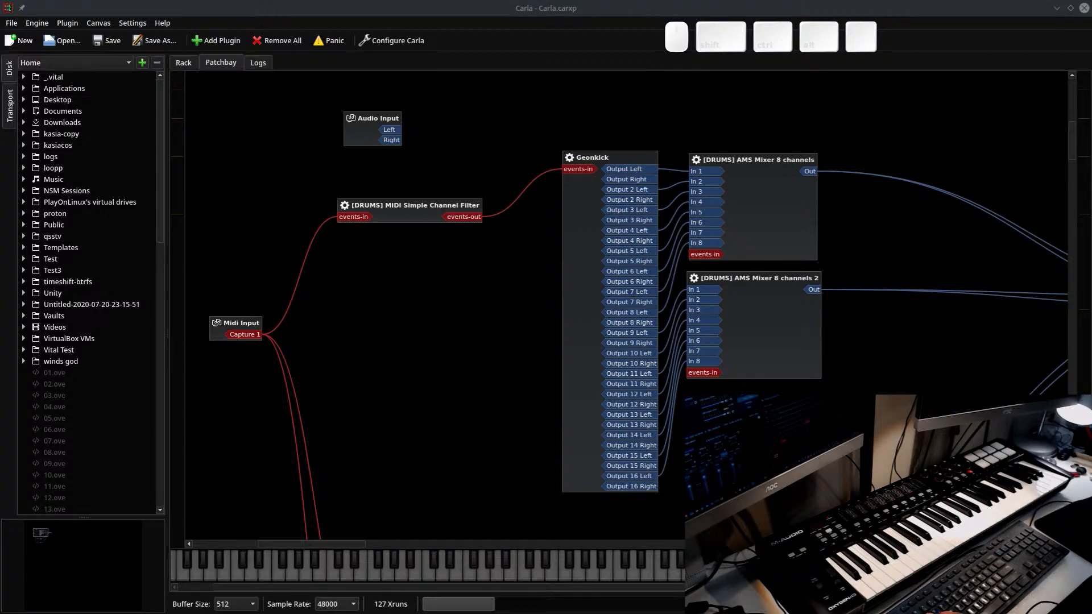
Switch to Octopi and examine the terminal output of the odin2-synthesizer installation, including the listed preset file paths
{"action": "key", "text": "alt+Tab"}
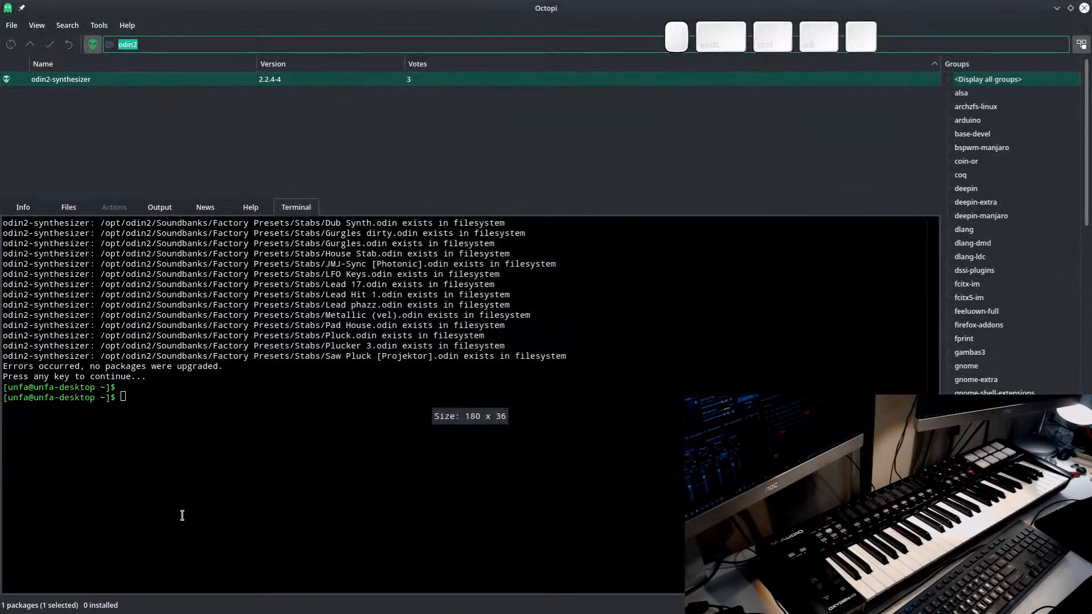
{"action": "left_click_drag", "start_coordinate": [549, 329], "coordinate": [5, 317]}
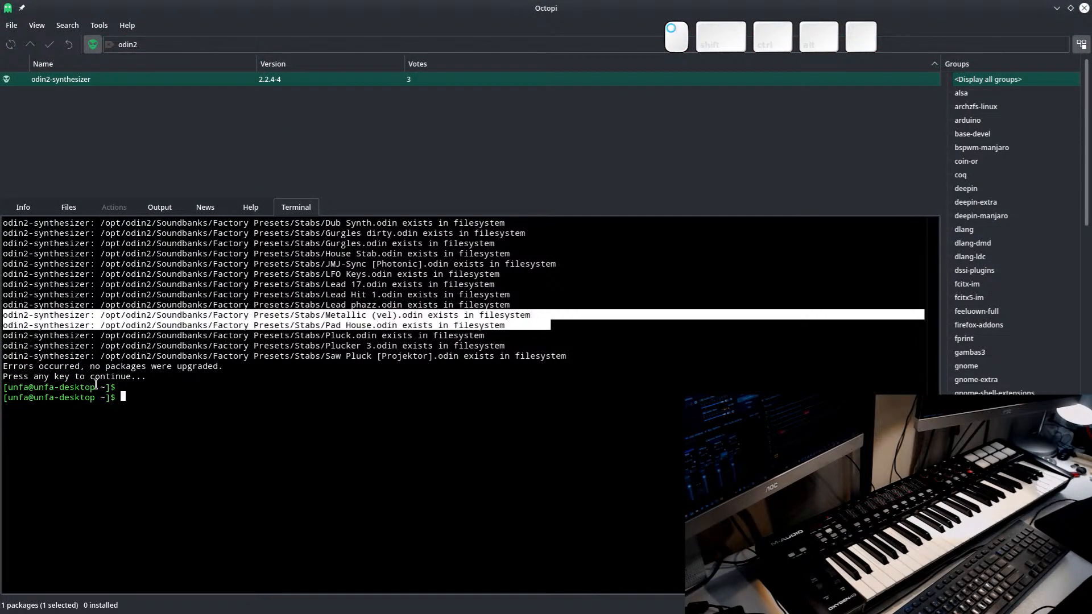
{"action": "left_click", "coordinate": [362, 383]}
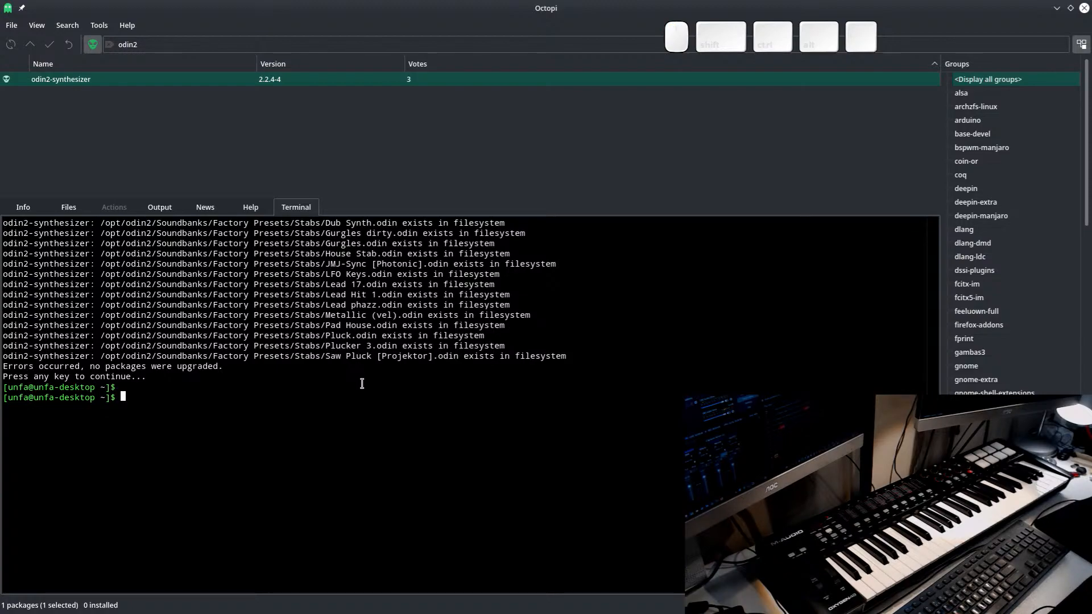
{"action": "left_click_drag", "start_coordinate": [670, 355], "coordinate": [19, 264]}
{"action": "left_click", "coordinate": [409, 373]}
{"action": "left_click_drag", "start_coordinate": [93, 326], "coordinate": [363, 346]}
{"action": "left_click", "coordinate": [180, 373]}
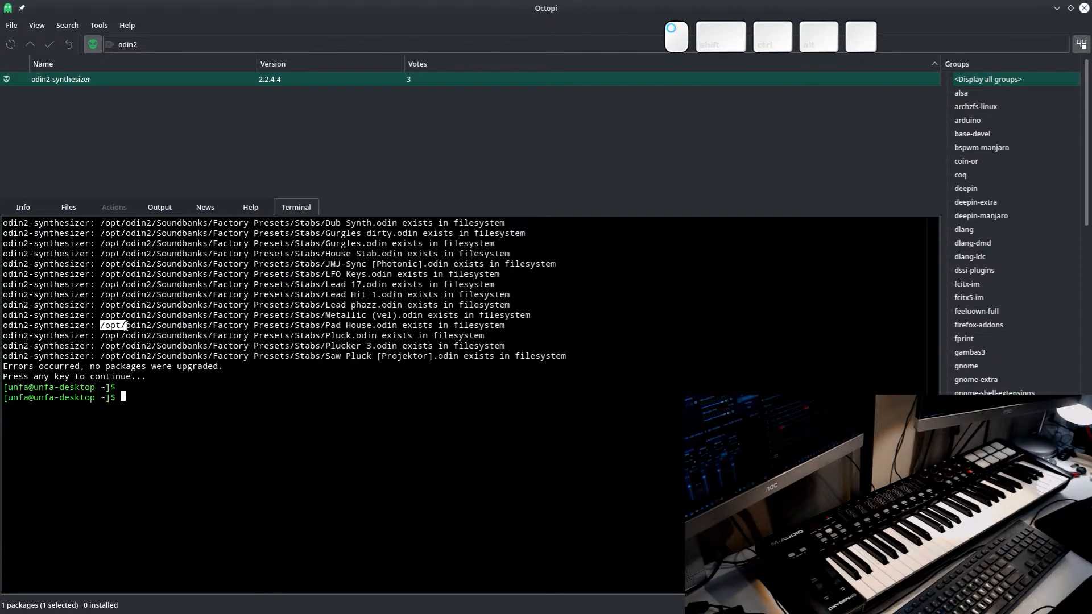
{"action": "scroll", "coordinate": [126, 326], "scroll_direction": "up", "scroll_amount": 10}
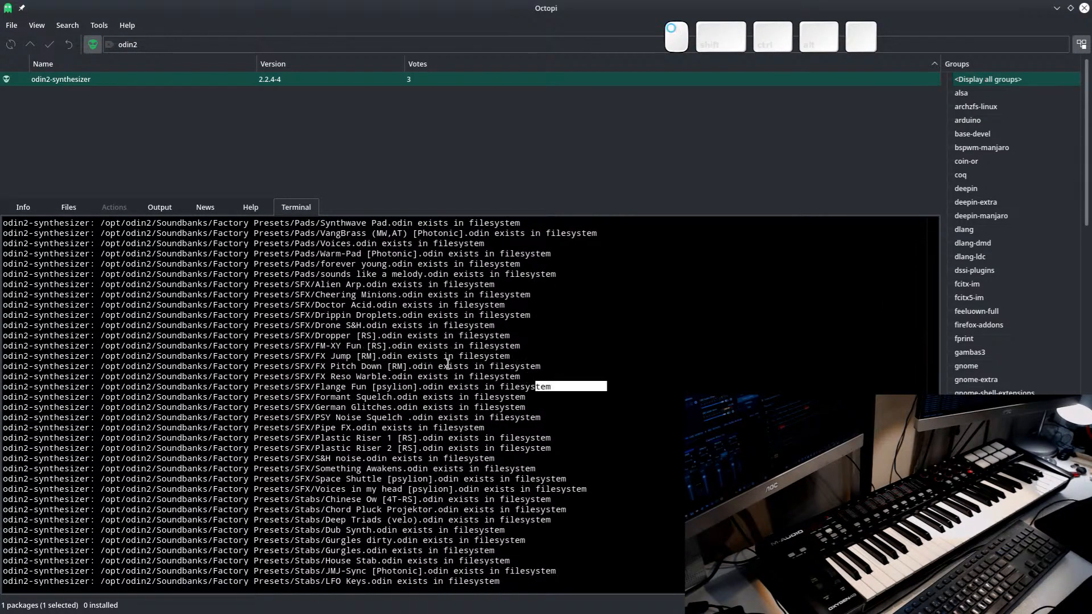
{"action": "left_click_drag", "start_coordinate": [448, 364], "coordinate": [247, 345]}
{"action": "left_click", "coordinate": [564, 349]}
{"action": "mouse_move", "coordinate": [487, 5]}
{"action": "left_mouse_down"}
{"action": "mouse_move", "coordinate": [546, 54]}
{"action": "mouse_move", "coordinate": [534, 613]}
{"action": "left_mouse_up"}
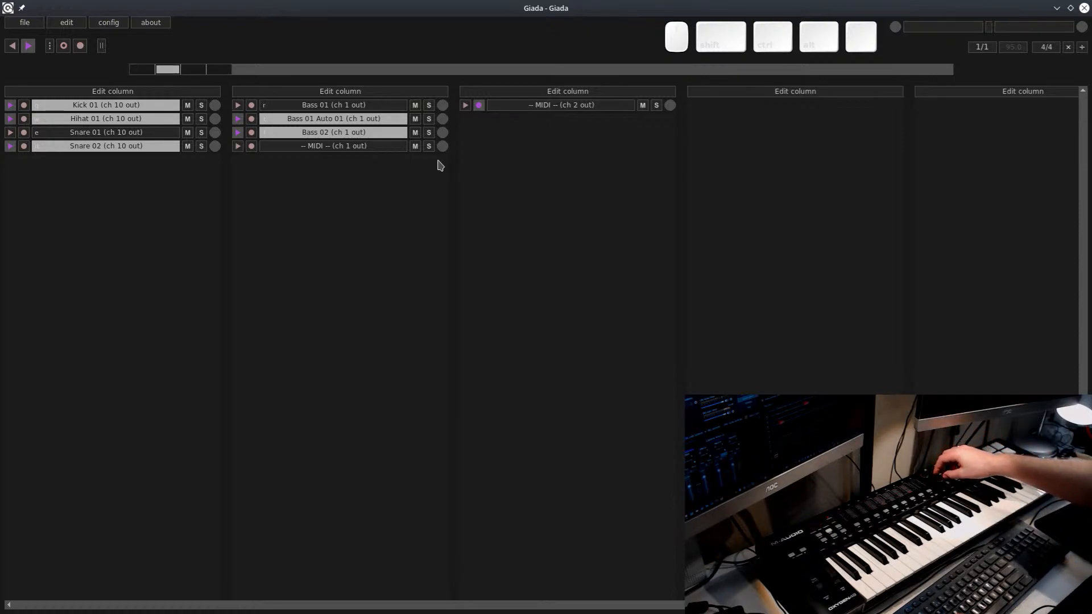
In Giada, start the channel 2 MIDI loop, leave Bass 01 as the only bass loop, and replace Snare 02 with Snare 01
{"action": "left_click", "coordinate": [465, 105]}
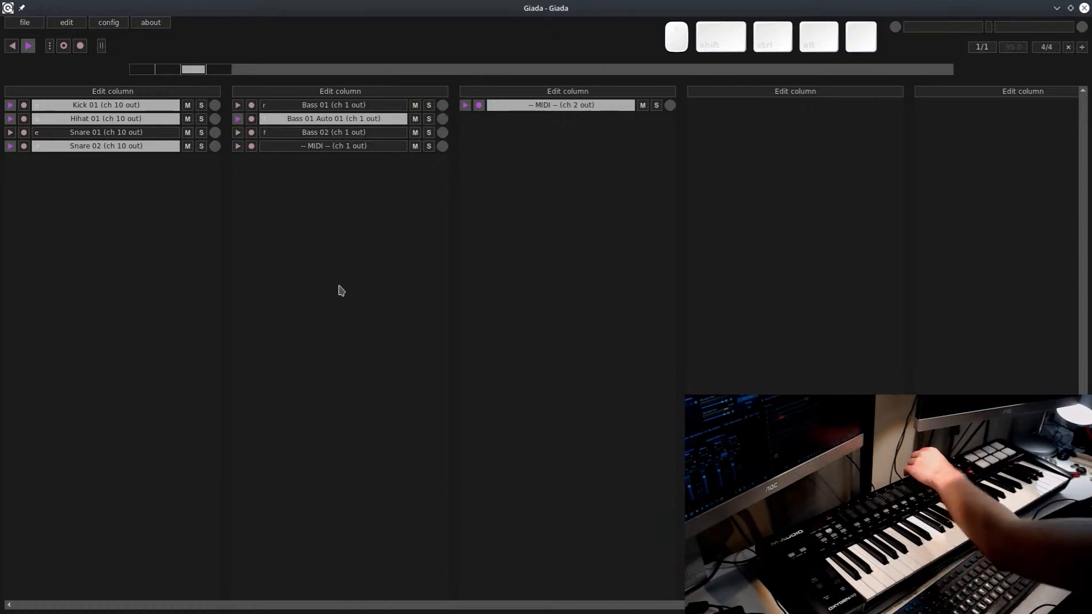
{"action": "left_click", "coordinate": [238, 106]}
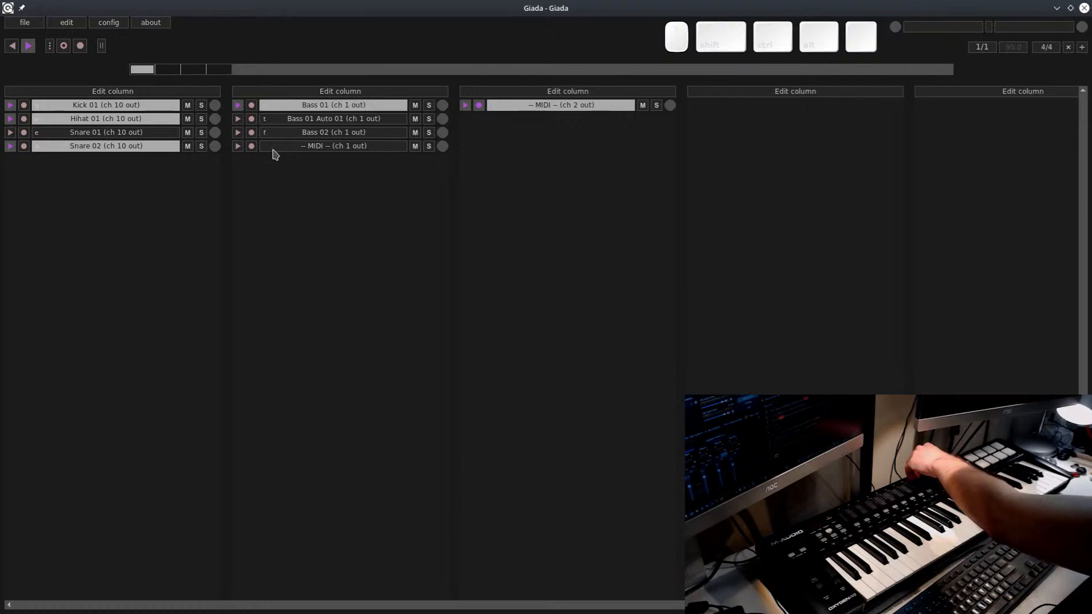
{"action": "left_click", "coordinate": [11, 132]}
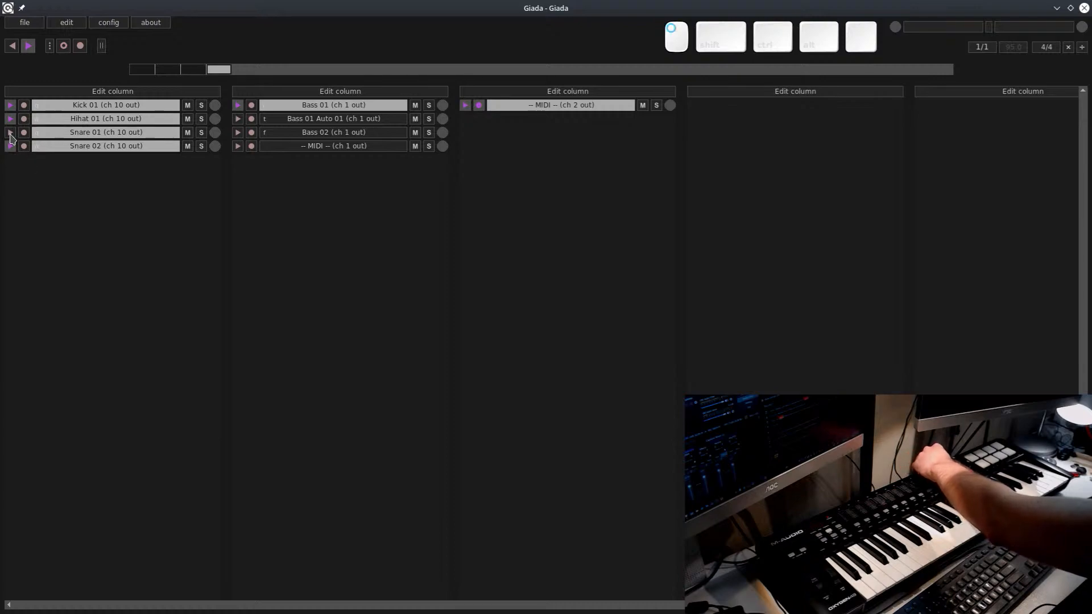
{"action": "left_click", "coordinate": [10, 147]}
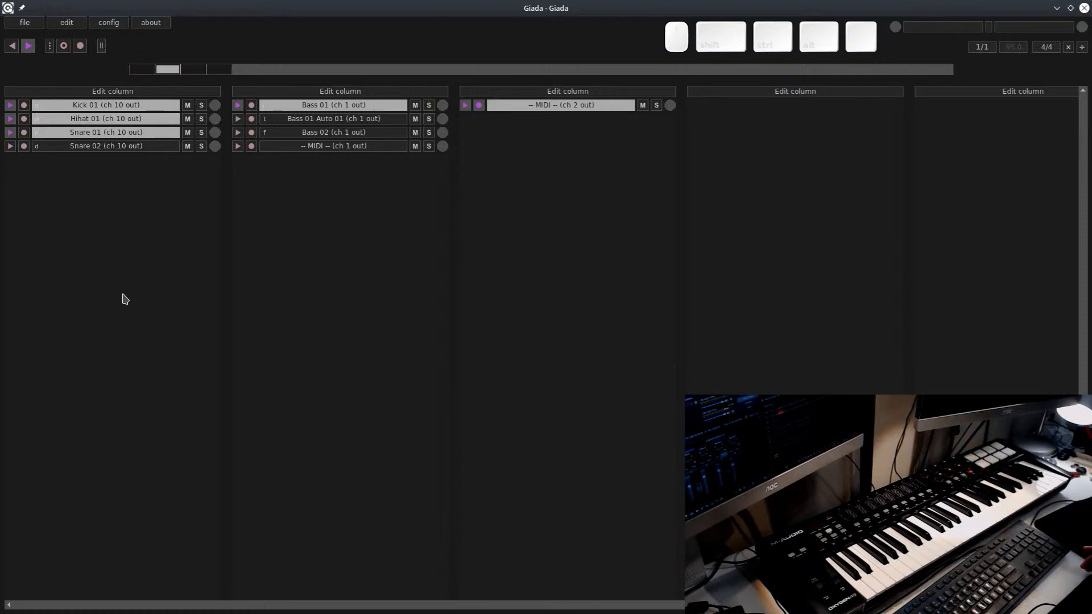
Stop the playing loops one after another: Hihat 01, Snare 01, Kick 01, Bass 01 and the channel 2 MIDI loop
{"action": "key", "text": "w"}
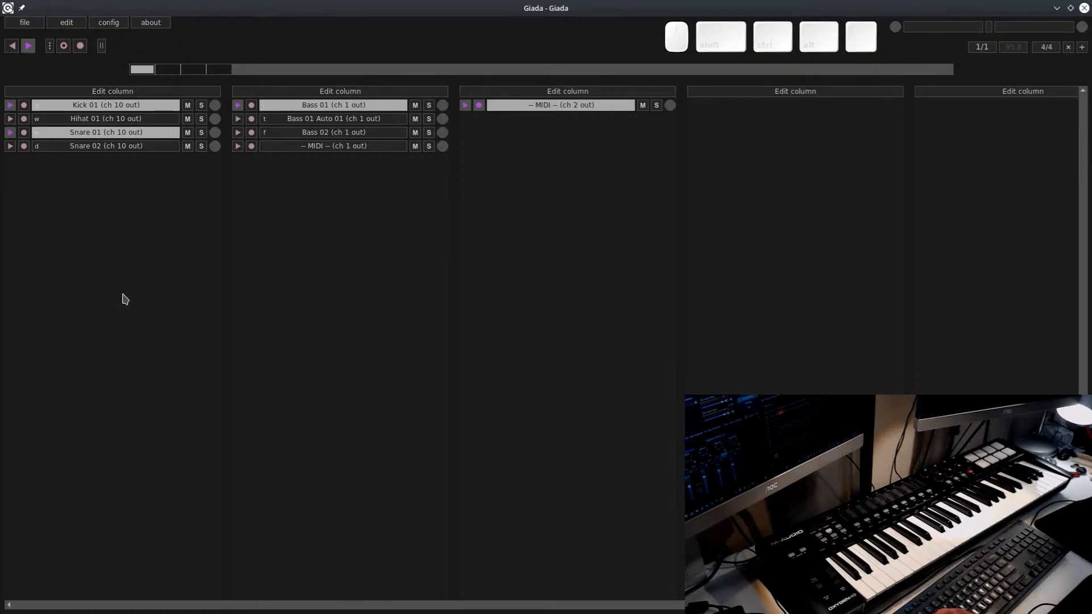
{"action": "key", "text": "e"}
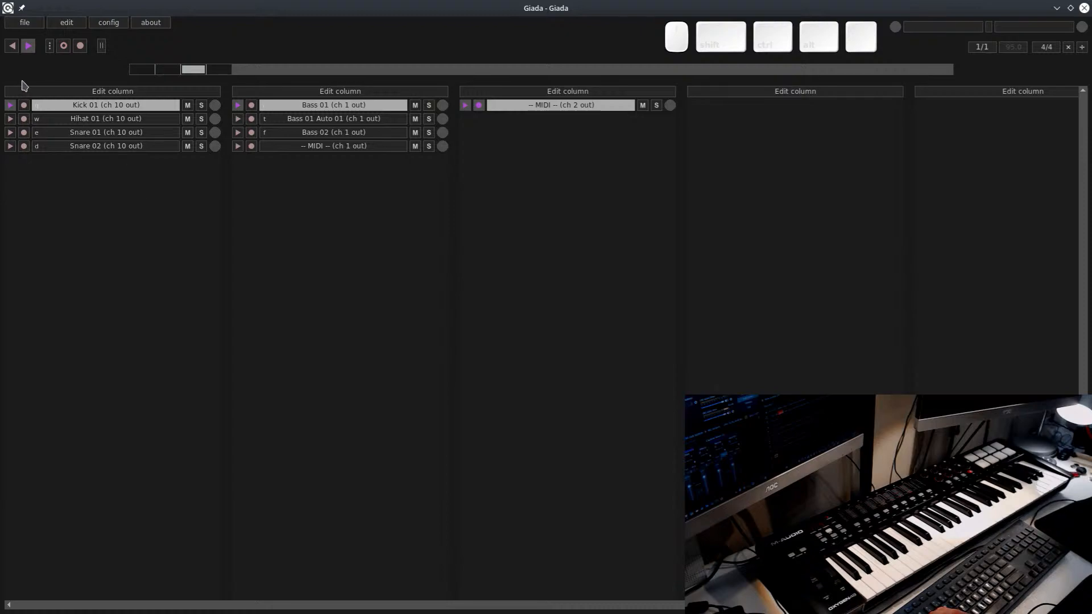
{"action": "key", "text": "e"}
{"action": "key", "text": "q"}
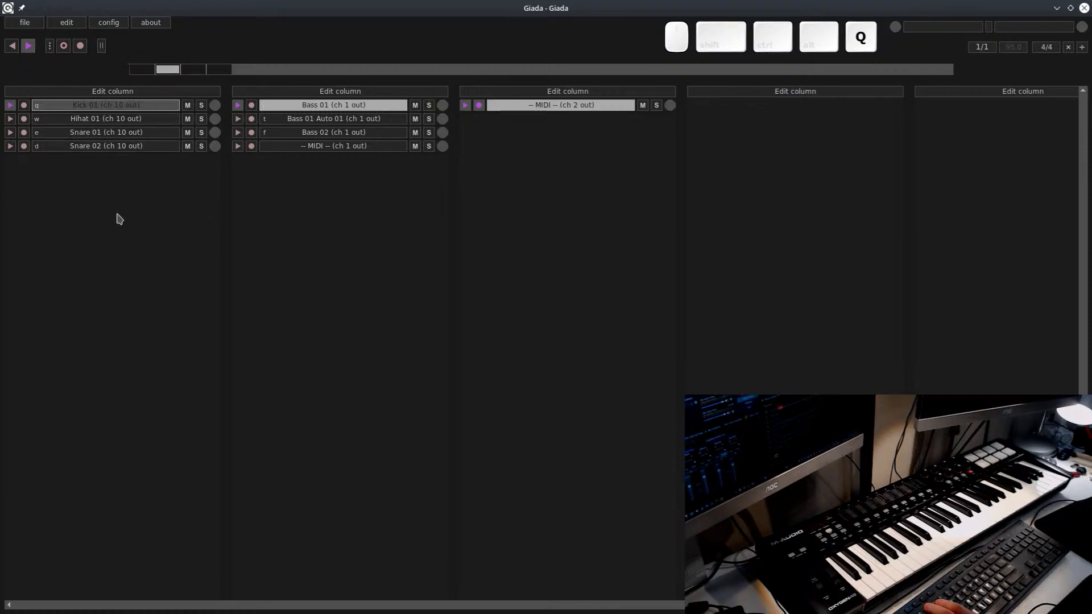
{"action": "key", "text": "r"}
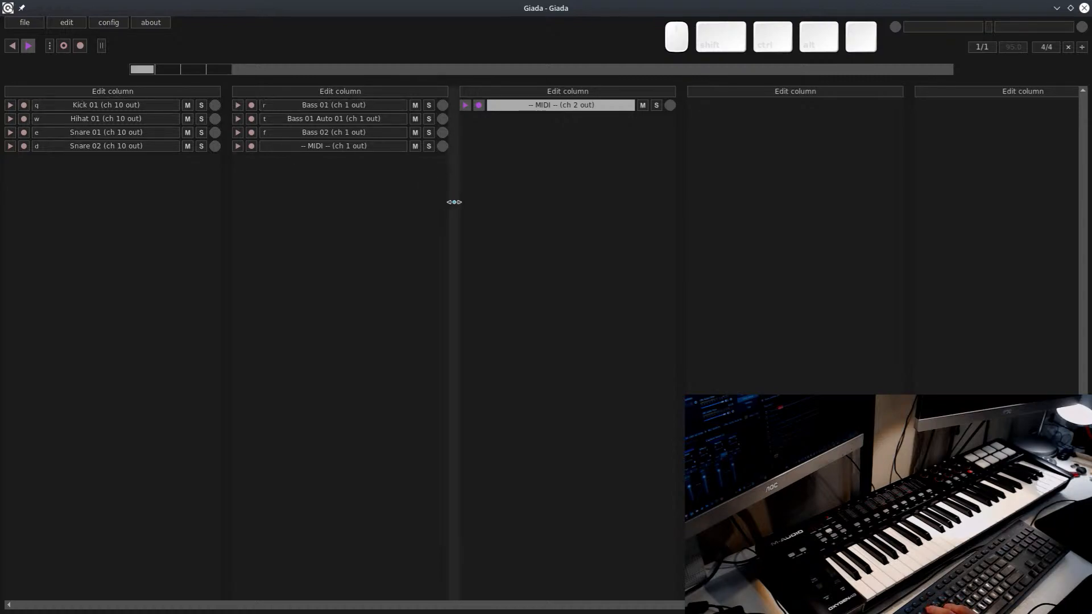
{"action": "left_click", "coordinate": [491, 107]}
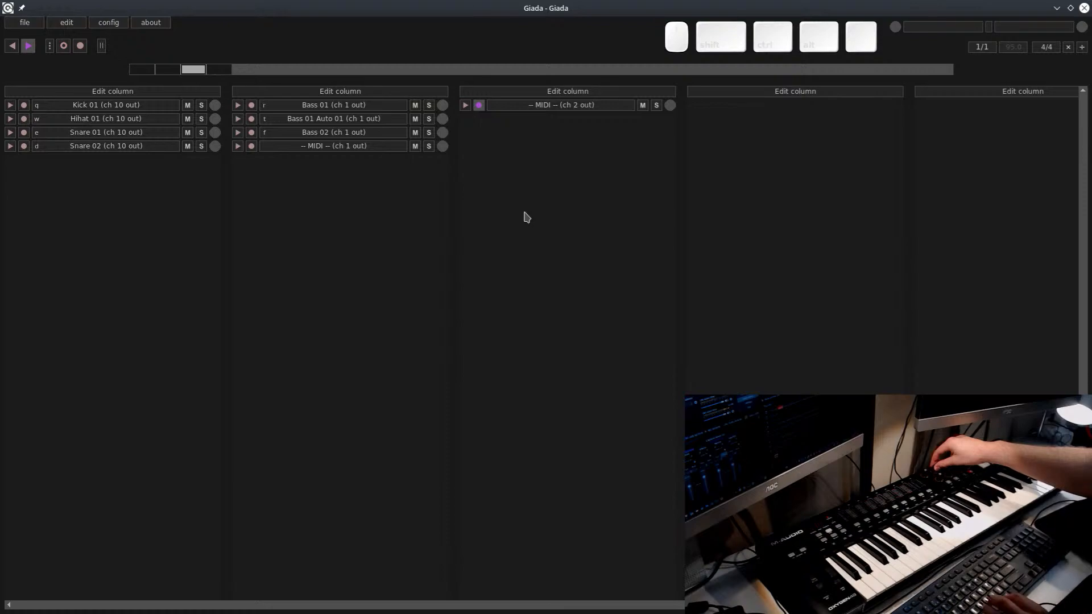
Start the Bass 01 loop on its own, and queue it to stop
{"action": "key", "text": "r"}
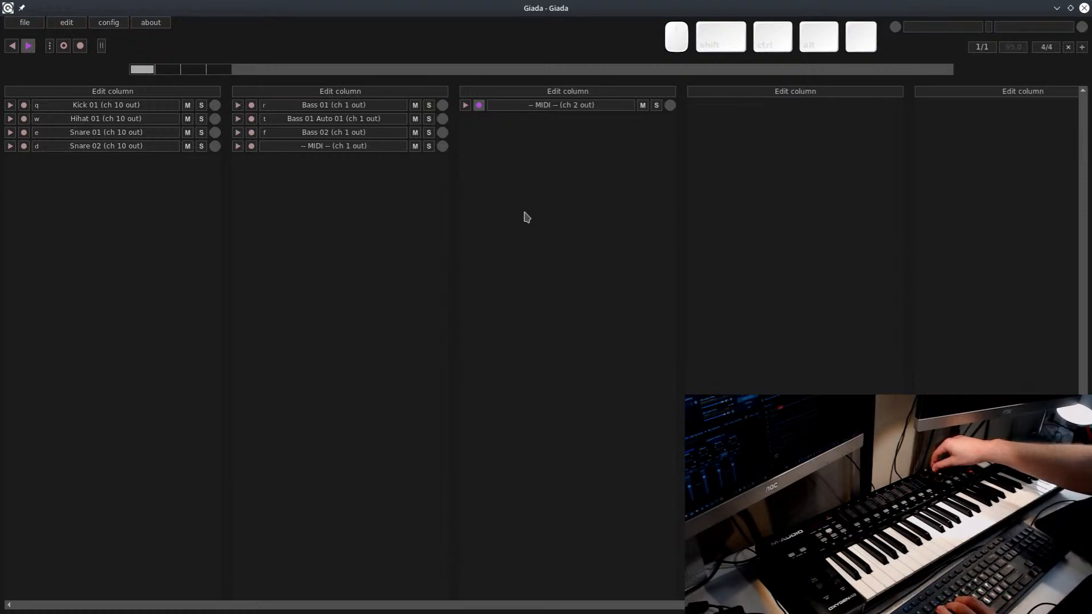
{"action": "key", "text": "r"}
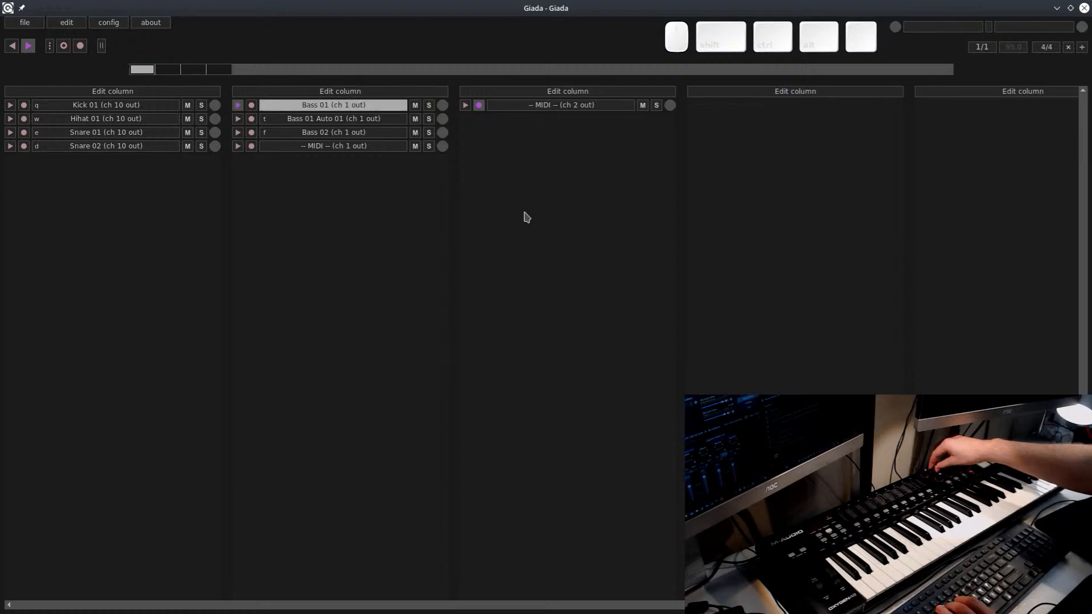
{"action": "key", "text": "r"}
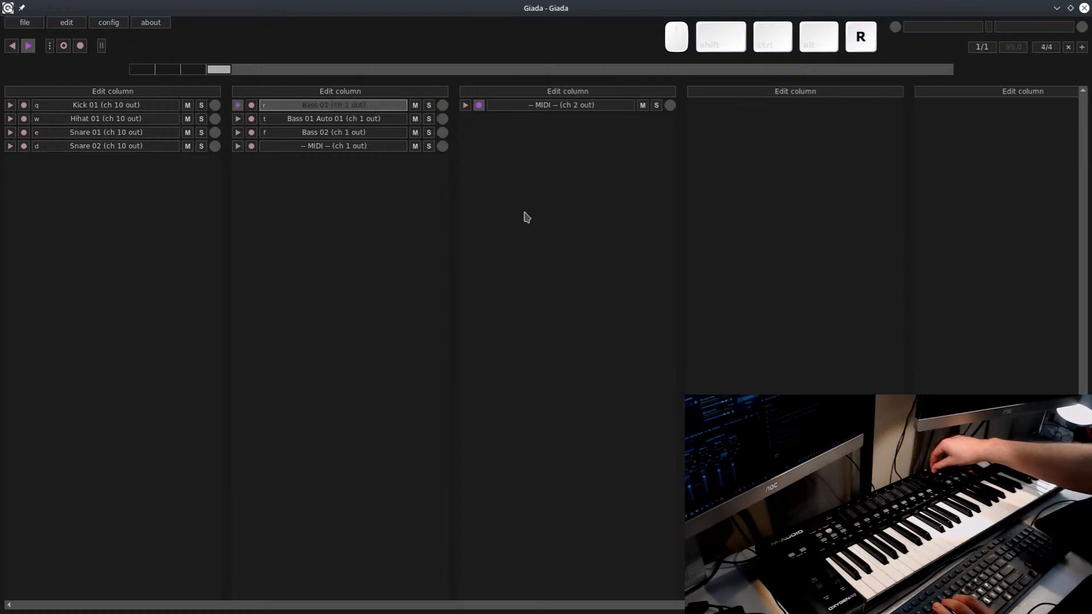